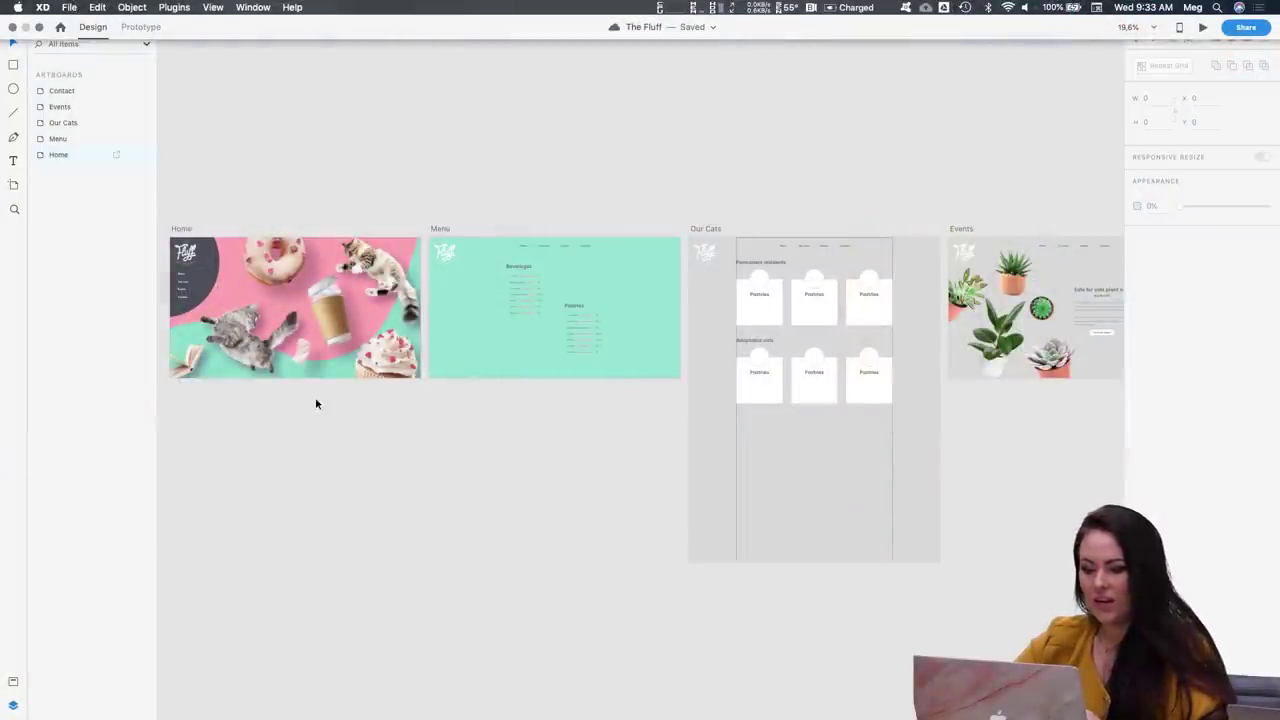
Look over the Home, Menu and Our Cats artboards to review the current state of the café website design
{"action": "scroll", "coordinate": [320, 387], "scroll_direction": "up", "scroll_amount": 3}
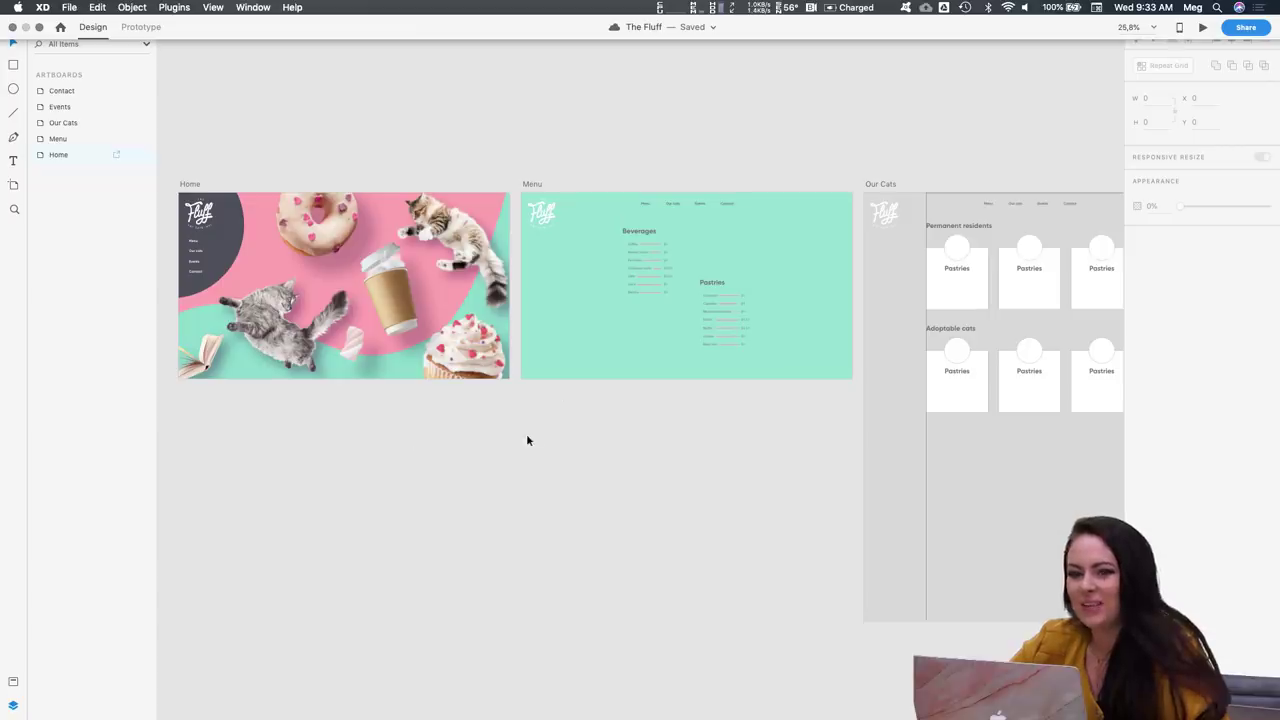
{"action": "scroll", "coordinate": [599, 399], "scroll_direction": "right", "scroll_amount": 3}
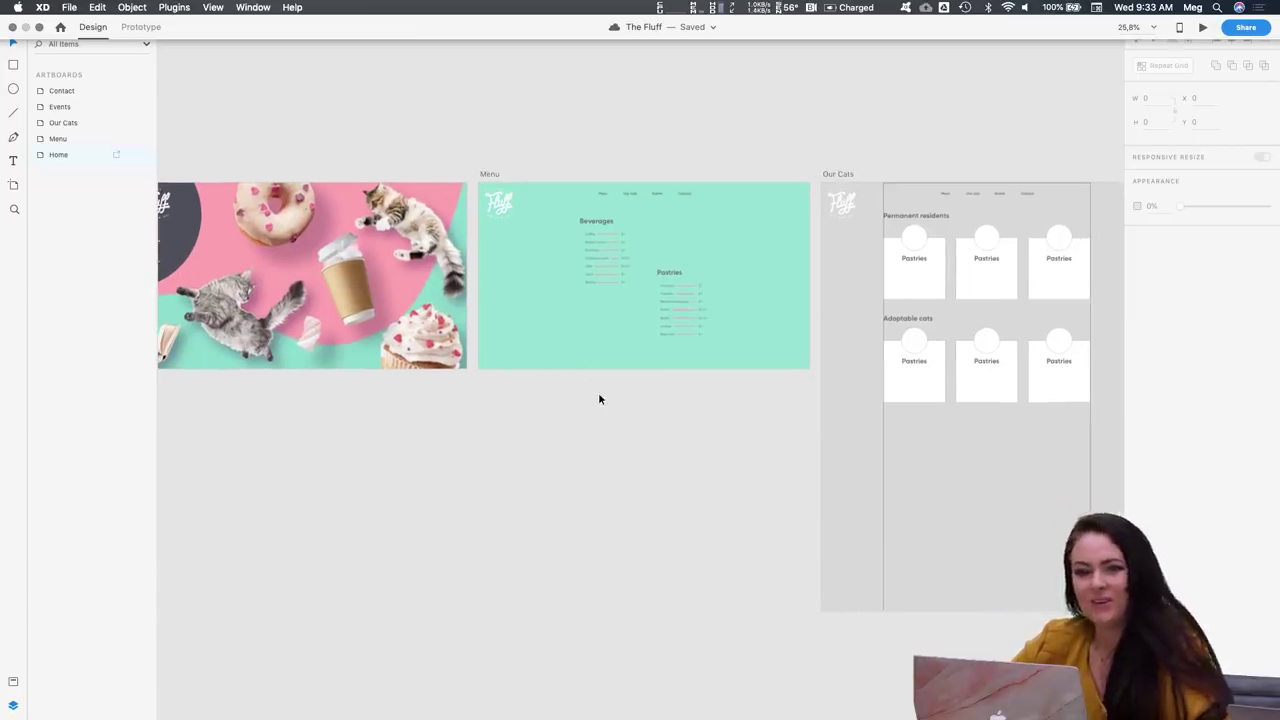
{"action": "scroll", "coordinate": [599, 399], "scroll_direction": "right", "scroll_amount": 1}
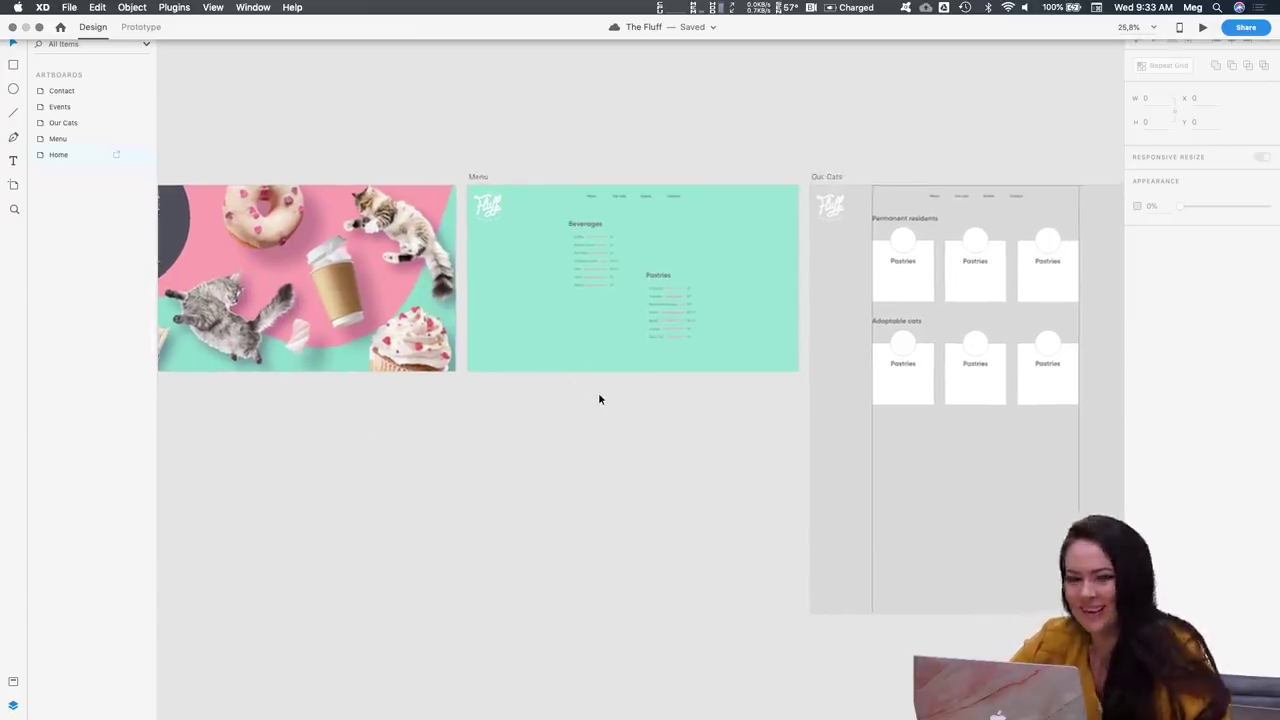
{"action": "scroll", "coordinate": [599, 399], "scroll_direction": "right", "scroll_amount": 2}
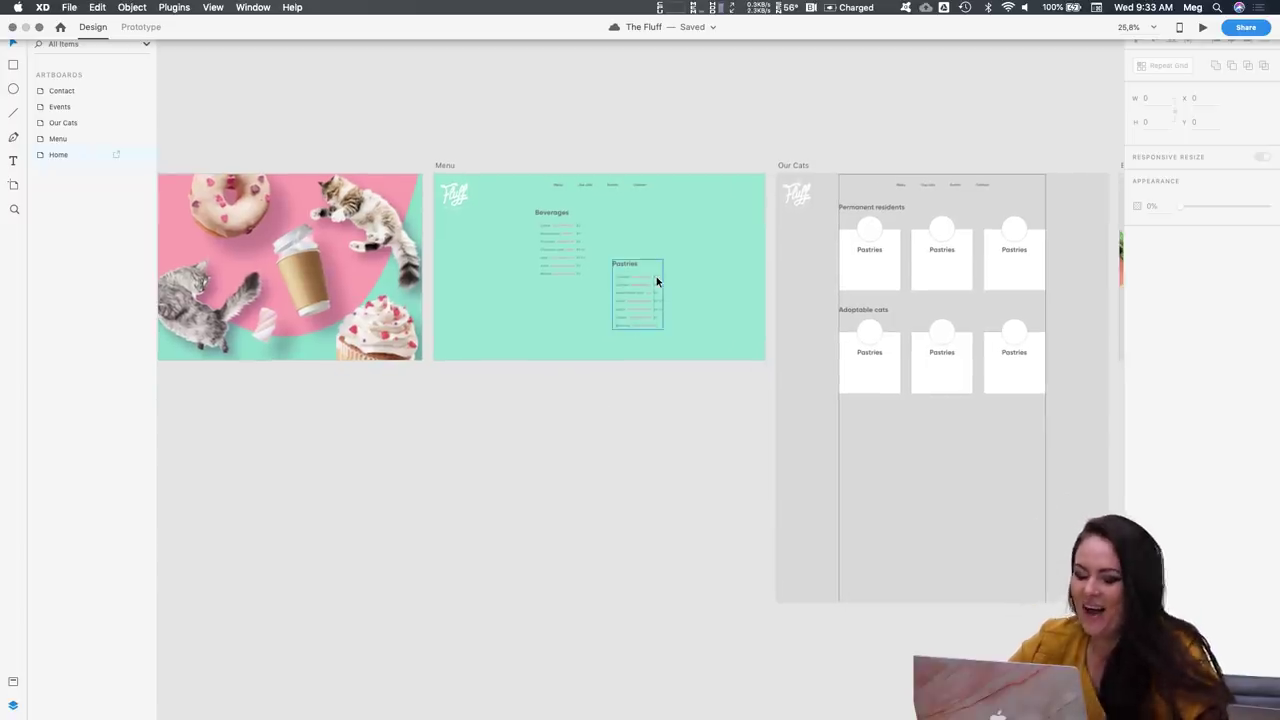
{"action": "scroll", "coordinate": [656, 276], "scroll_direction": "up", "scroll_amount": 5}
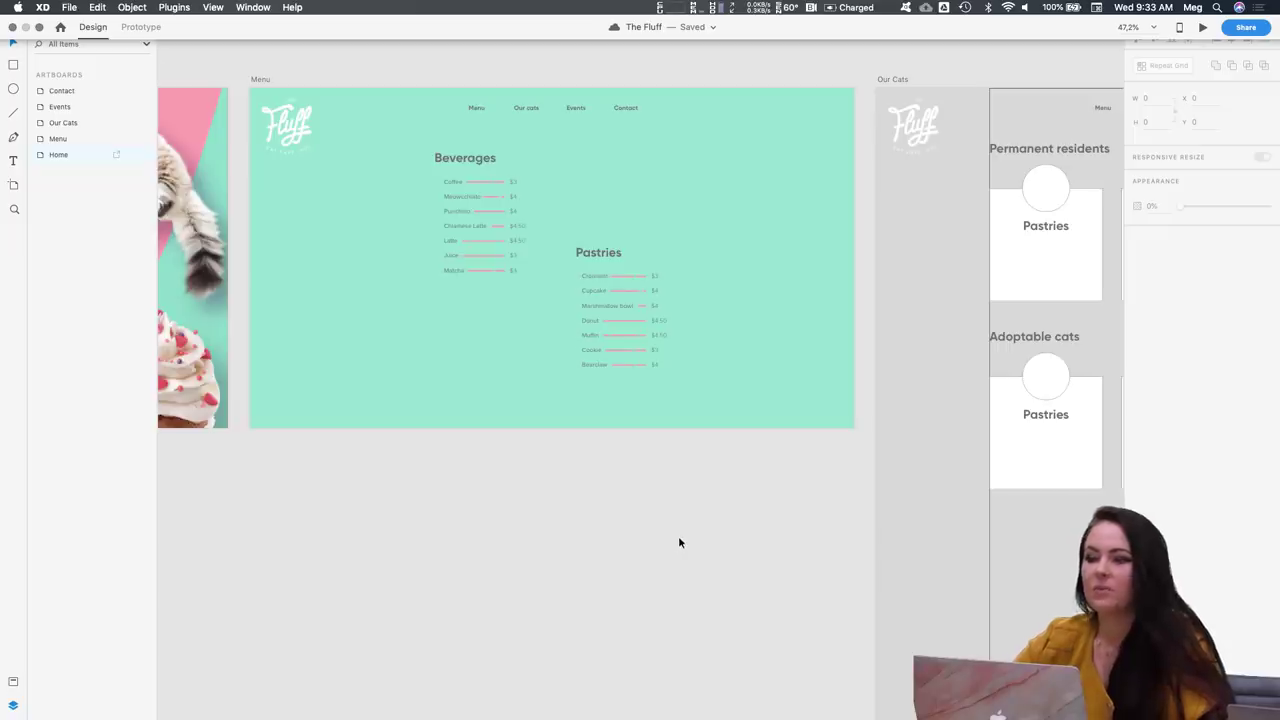
{"action": "scroll", "coordinate": [678, 540], "scroll_direction": "right", "scroll_amount": 10}
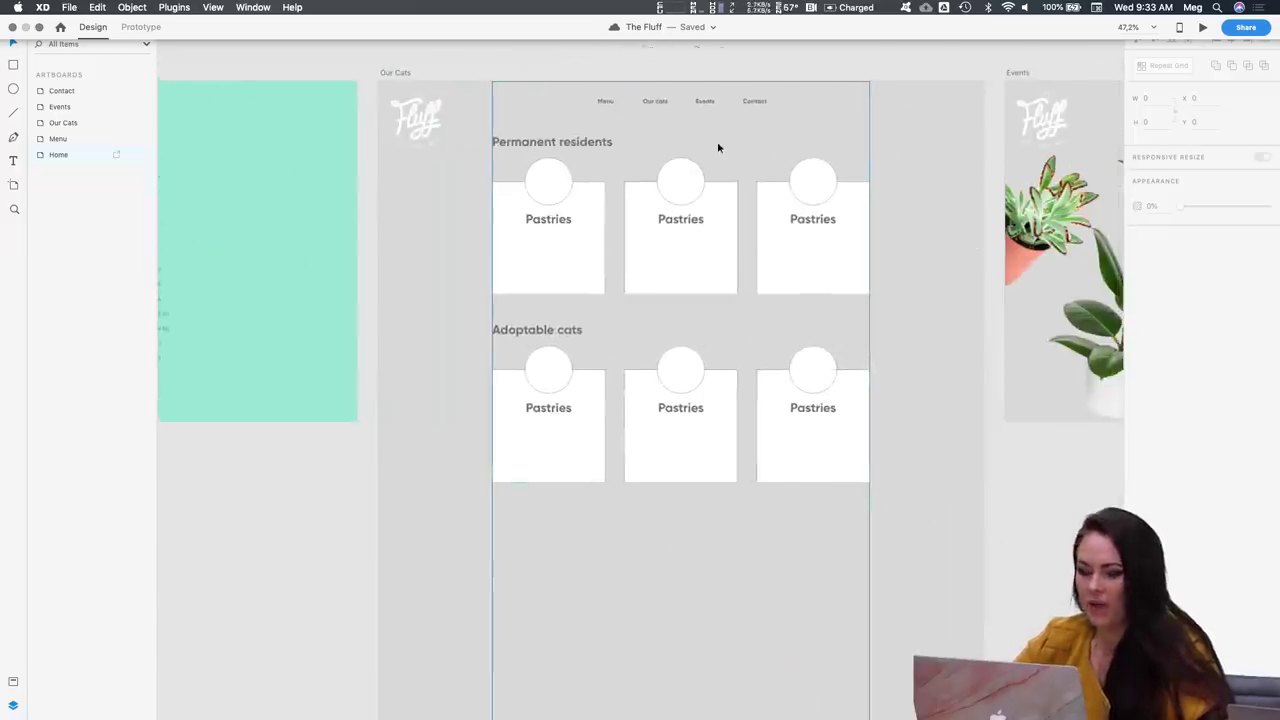
{"action": "scroll", "coordinate": [953, 172], "scroll_direction": "right", "scroll_amount": 3}
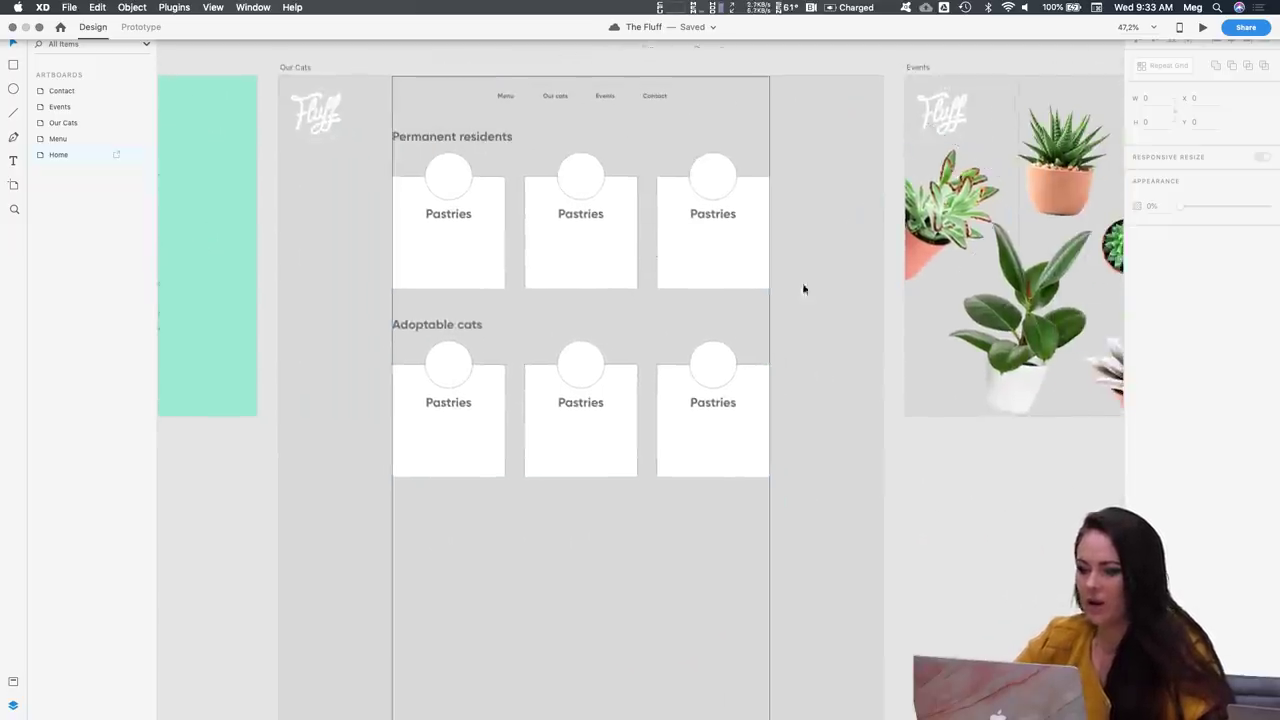
{"action": "scroll", "coordinate": [508, 252], "scroll_direction": "left", "scroll_amount": 15}
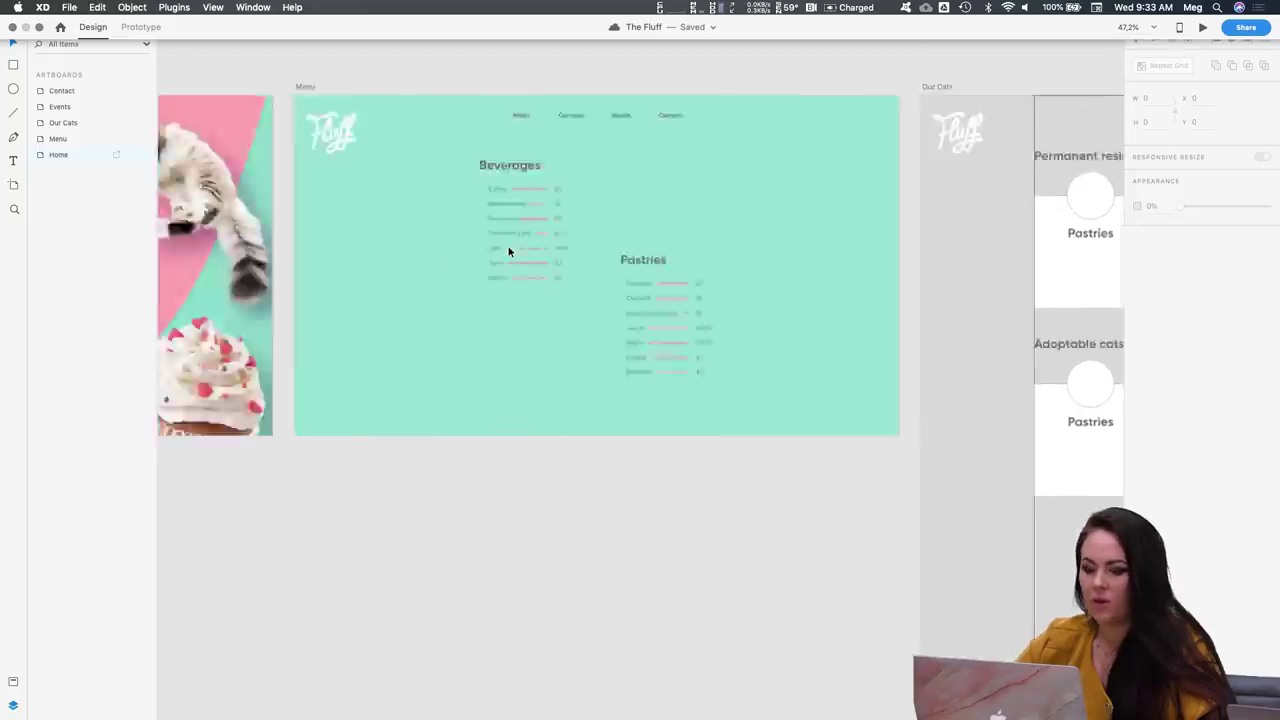
{"action": "scroll", "coordinate": [508, 246], "scroll_direction": "left", "scroll_amount": 4}
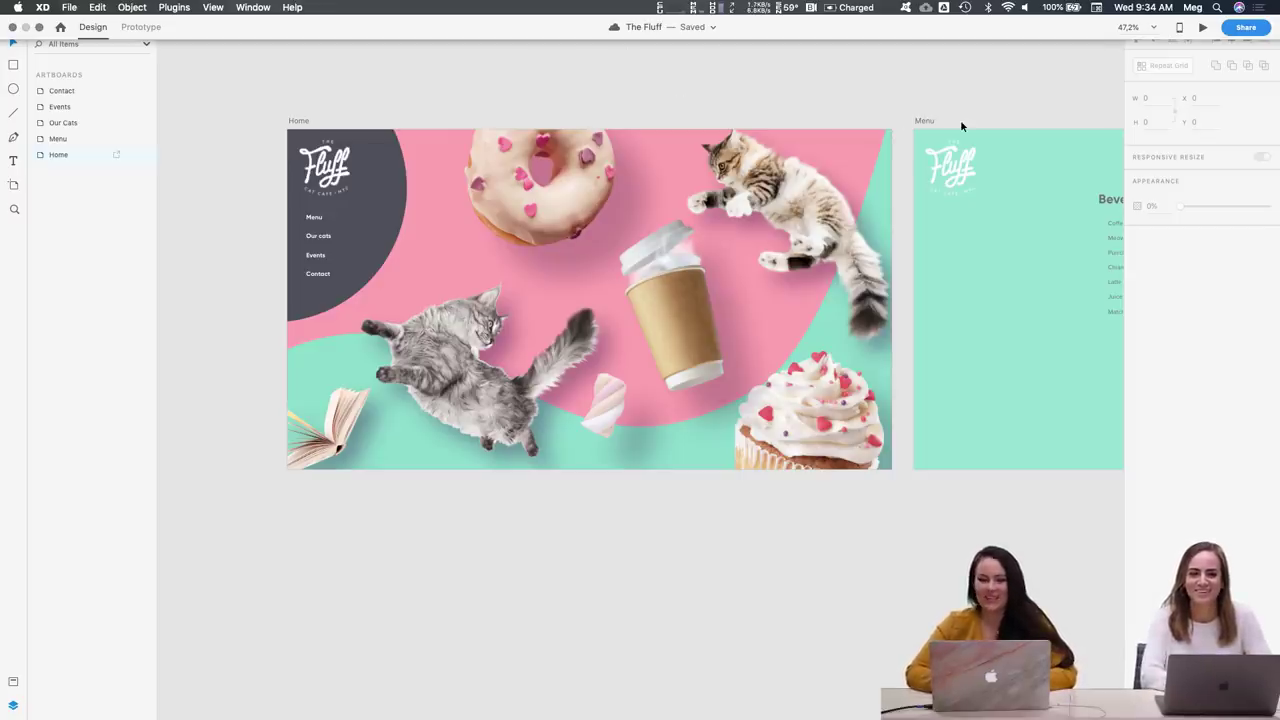
Examine the Our Cats, Events and Contact page layouts, including the plant sale text and its event button
{"action": "scroll", "coordinate": [960, 126], "scroll_direction": "right", "scroll_amount": 8}
{"action": "scroll", "coordinate": [961, 126], "scroll_direction": "right", "scroll_amount": 12}
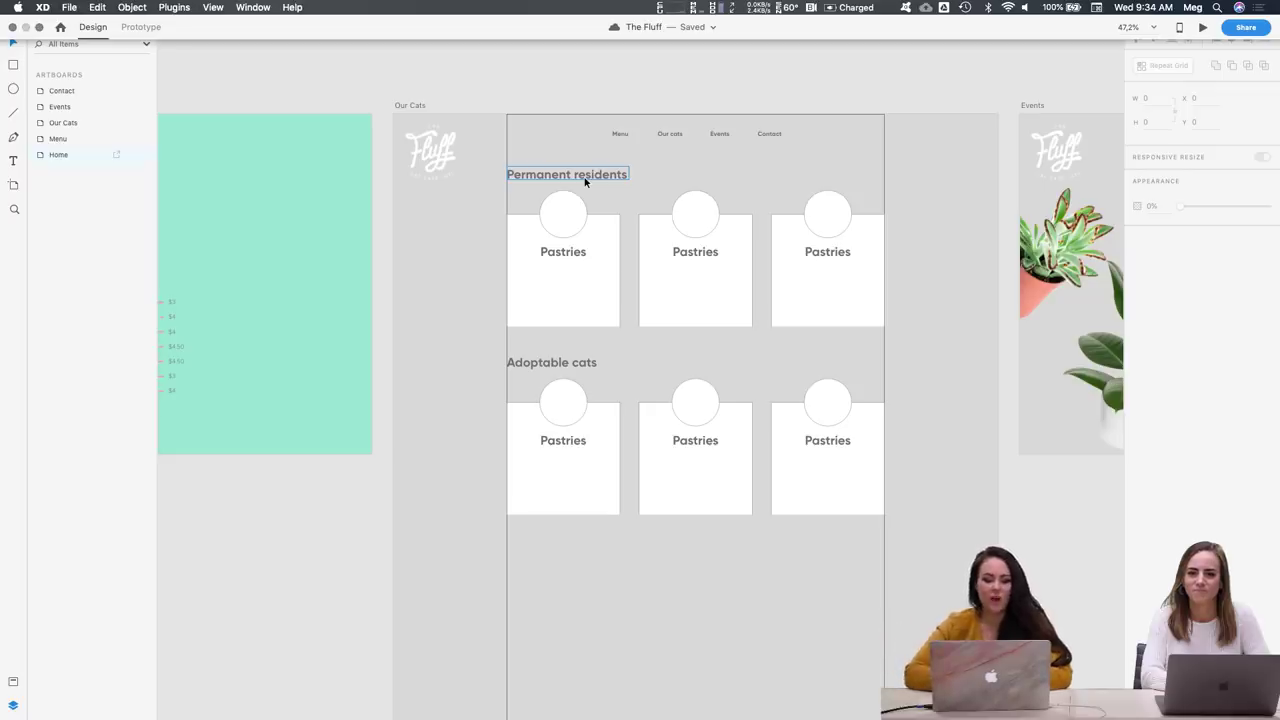
{"action": "scroll", "coordinate": [886, 213], "scroll_direction": "right", "scroll_amount": 10}
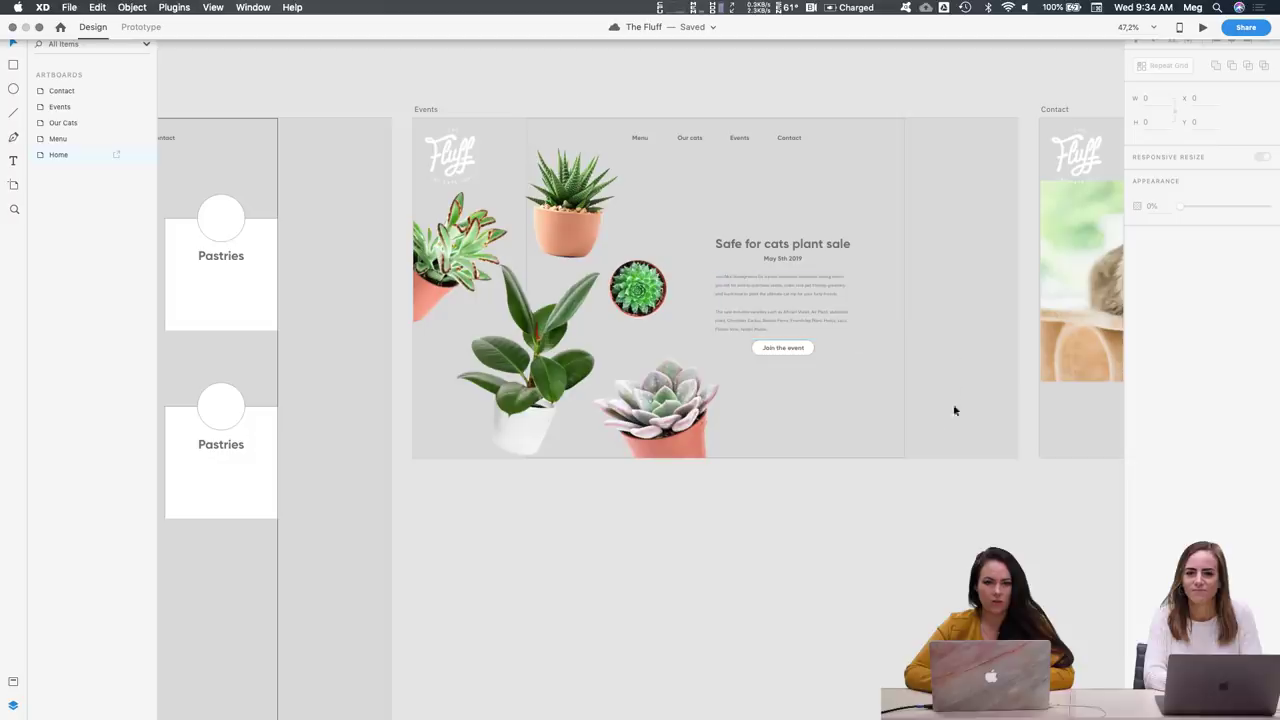
{"action": "scroll", "coordinate": [924, 459], "scroll_direction": "right", "scroll_amount": 10}
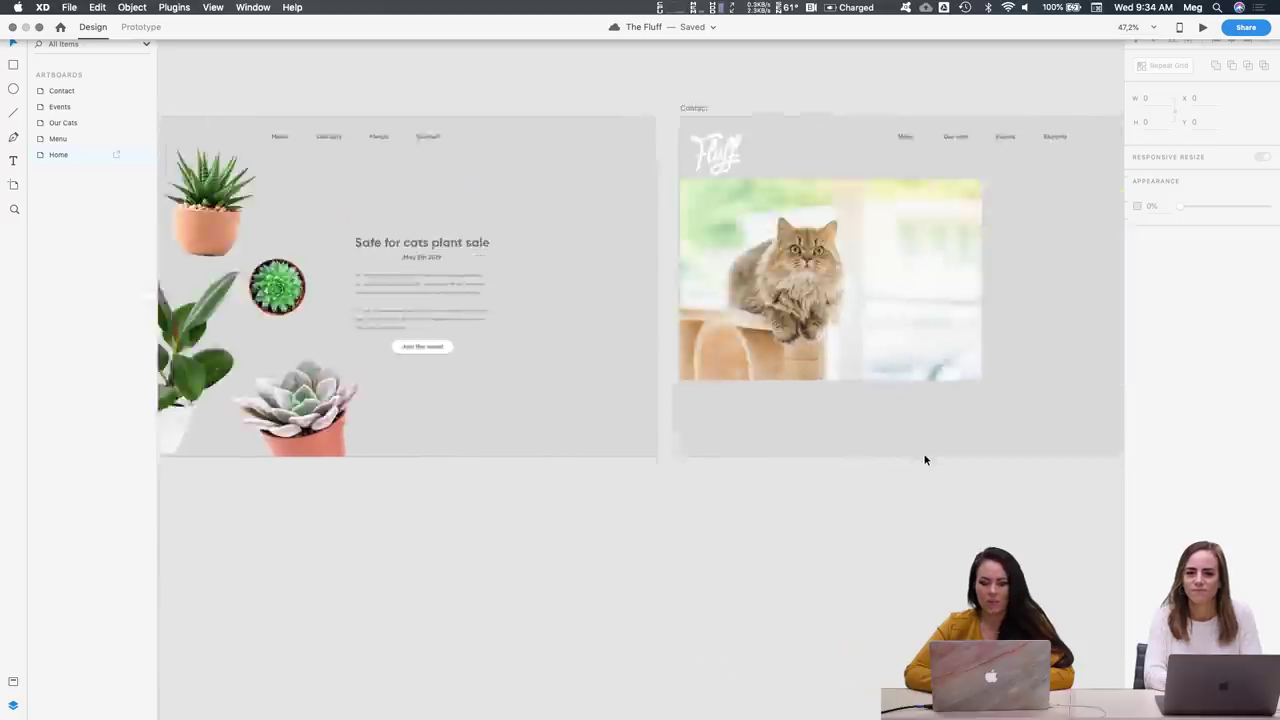
{"action": "scroll", "coordinate": [924, 459], "scroll_direction": "right", "scroll_amount": 6}
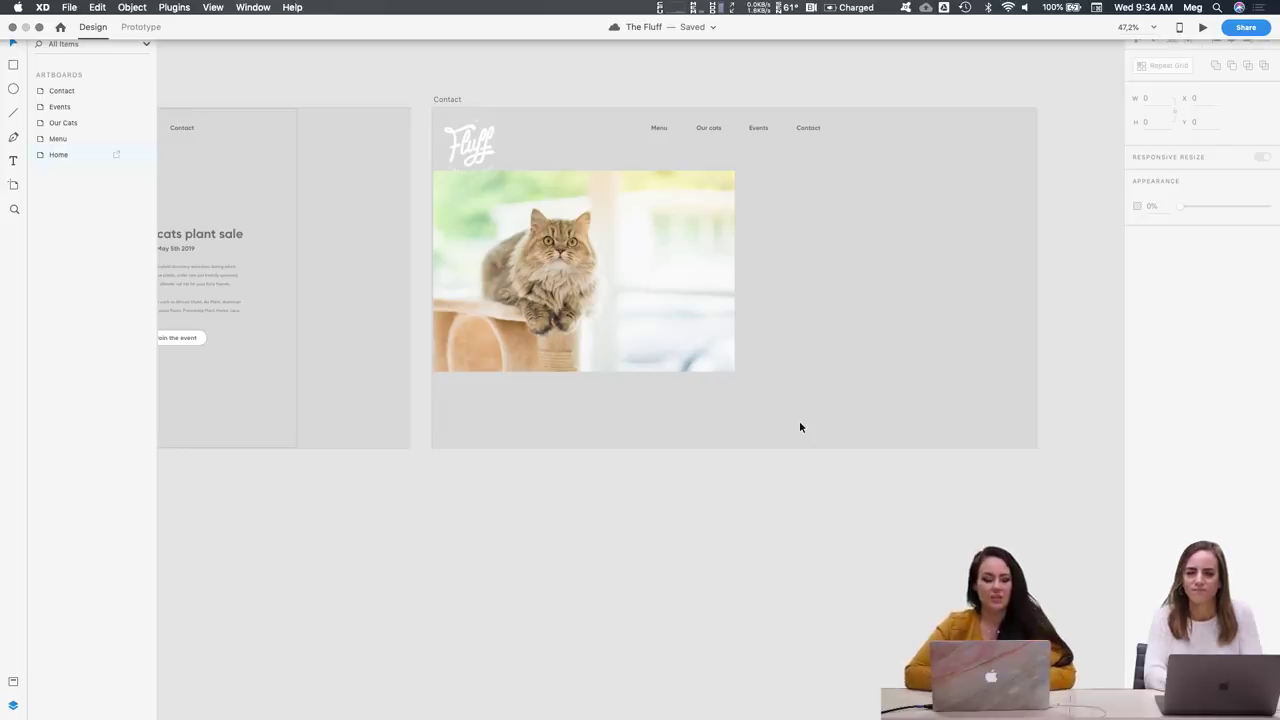
{"action": "scroll", "coordinate": [799, 427], "scroll_direction": "left", "scroll_amount": 3}
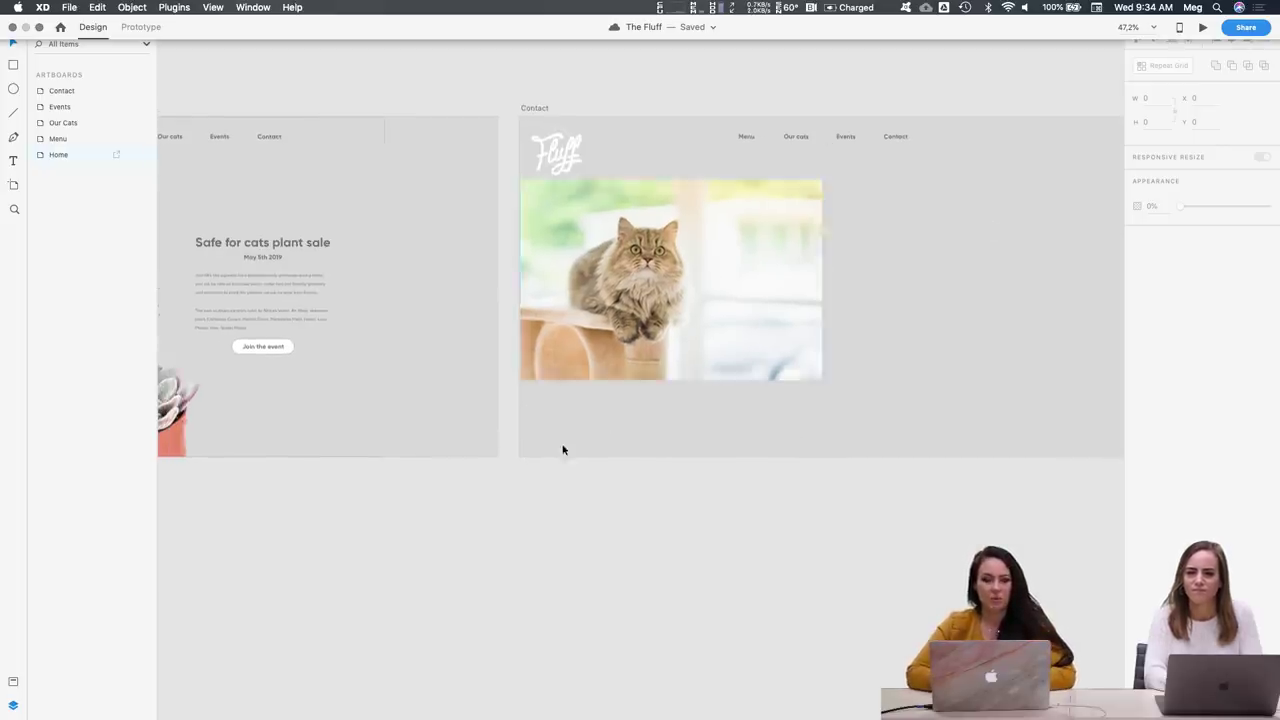
{"action": "scroll", "coordinate": [563, 450], "scroll_direction": "left", "scroll_amount": 4}
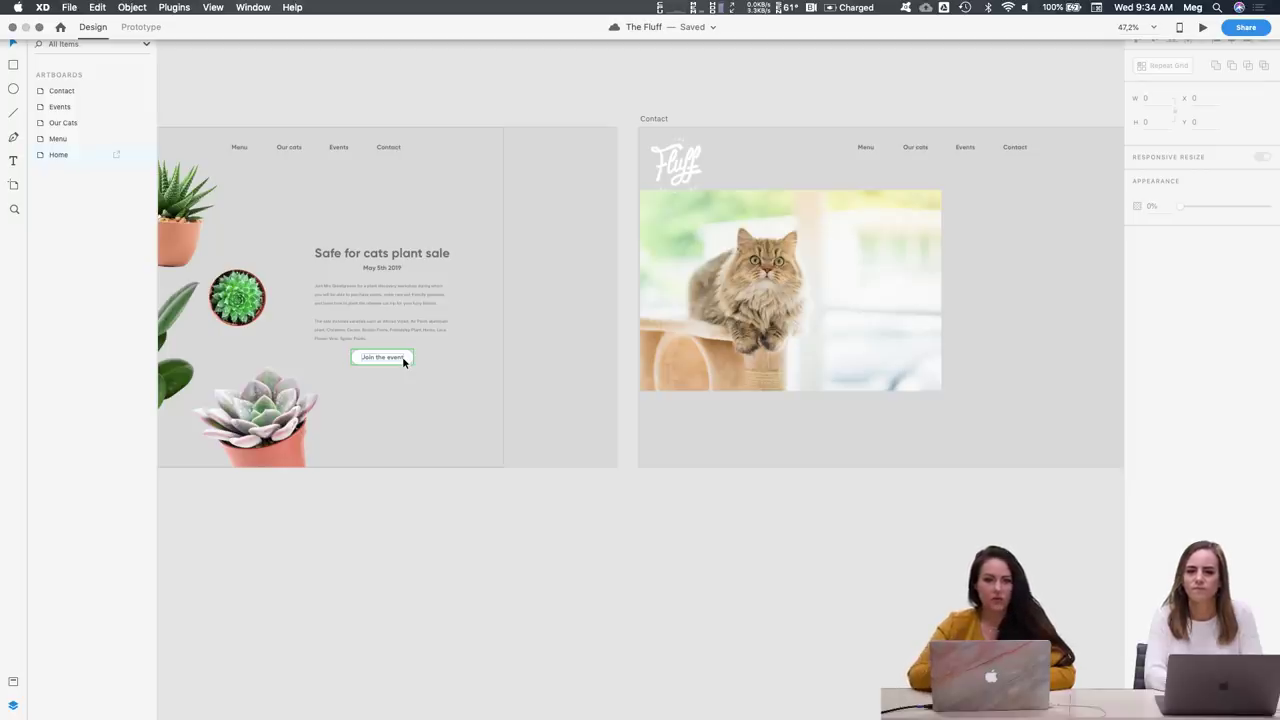
{"action": "scroll", "coordinate": [331, 286], "scroll_direction": "left", "scroll_amount": 3}
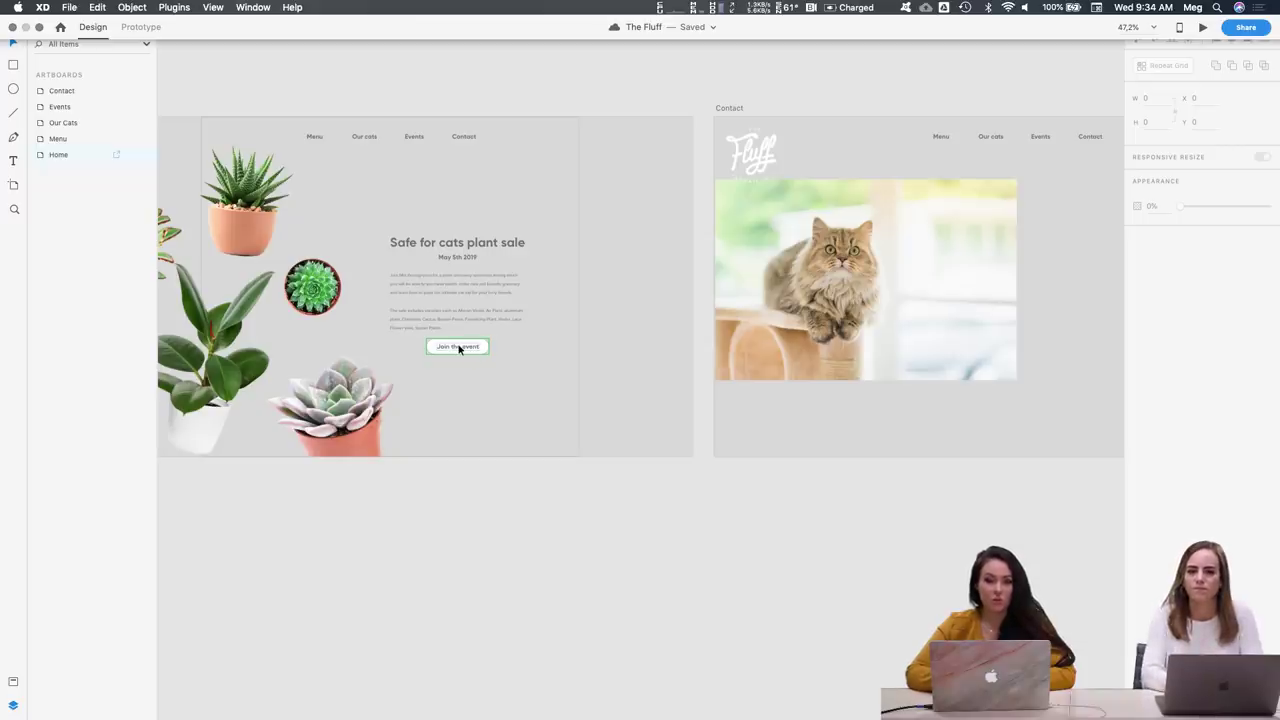
Compare all the page artboards side by side in an overview, from Contact back to Home
{"action": "scroll", "coordinate": [459, 348], "scroll_direction": "left", "scroll_amount": 10}
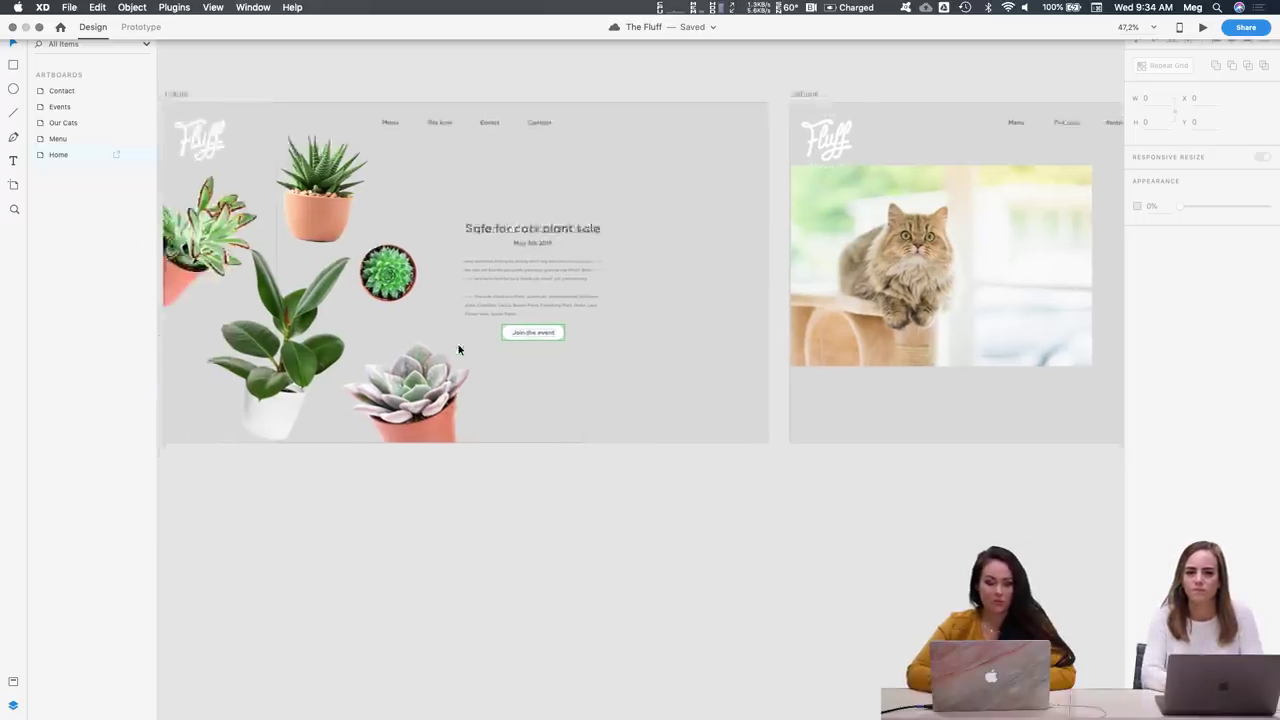
{"action": "scroll", "coordinate": [493, 349], "scroll_direction": "down", "scroll_amount": 5}
{"action": "scroll", "coordinate": [493, 349], "scroll_direction": "left", "scroll_amount": 10}
{"action": "scroll", "coordinate": [493, 349], "scroll_direction": "down", "scroll_amount": 3}
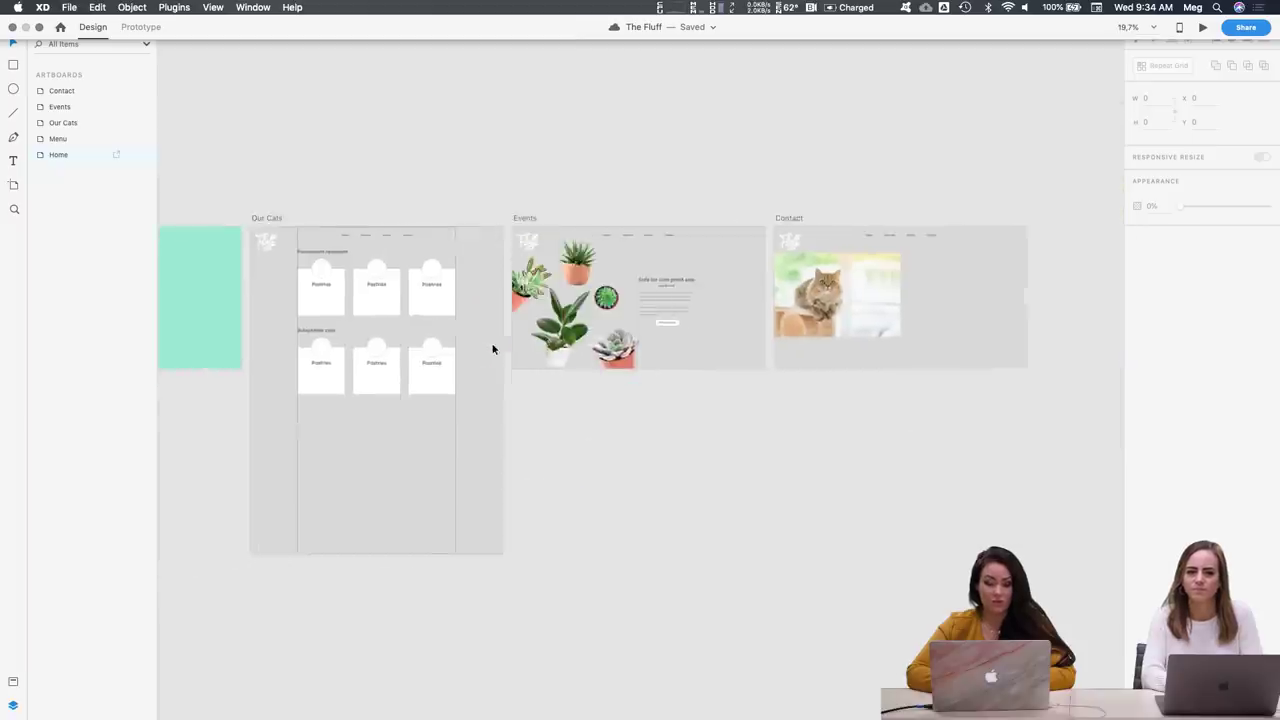
{"action": "scroll", "coordinate": [493, 349], "scroll_direction": "left", "scroll_amount": 1}
{"action": "scroll", "coordinate": [493, 349], "scroll_direction": "down", "scroll_amount": 1}
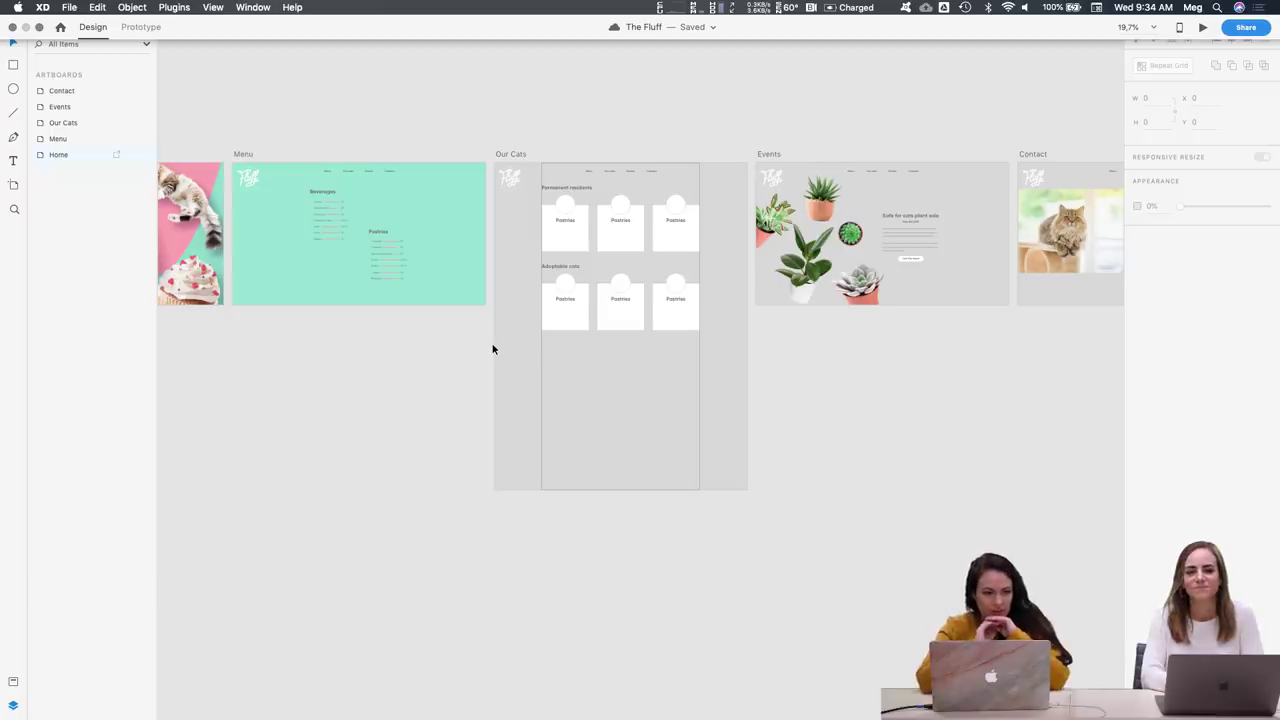
{"action": "scroll", "coordinate": [383, 358], "scroll_direction": "left", "scroll_amount": 5}
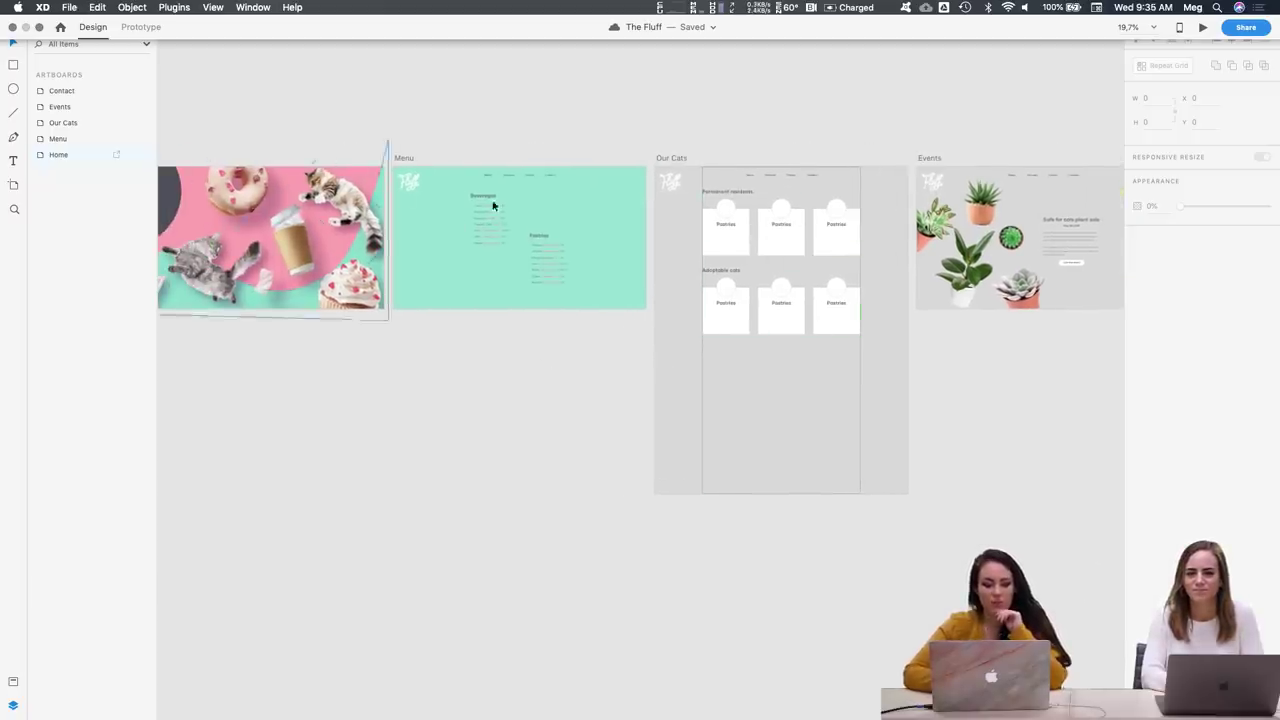
{"action": "scroll", "coordinate": [528, 509], "scroll_direction": "left", "scroll_amount": 3}
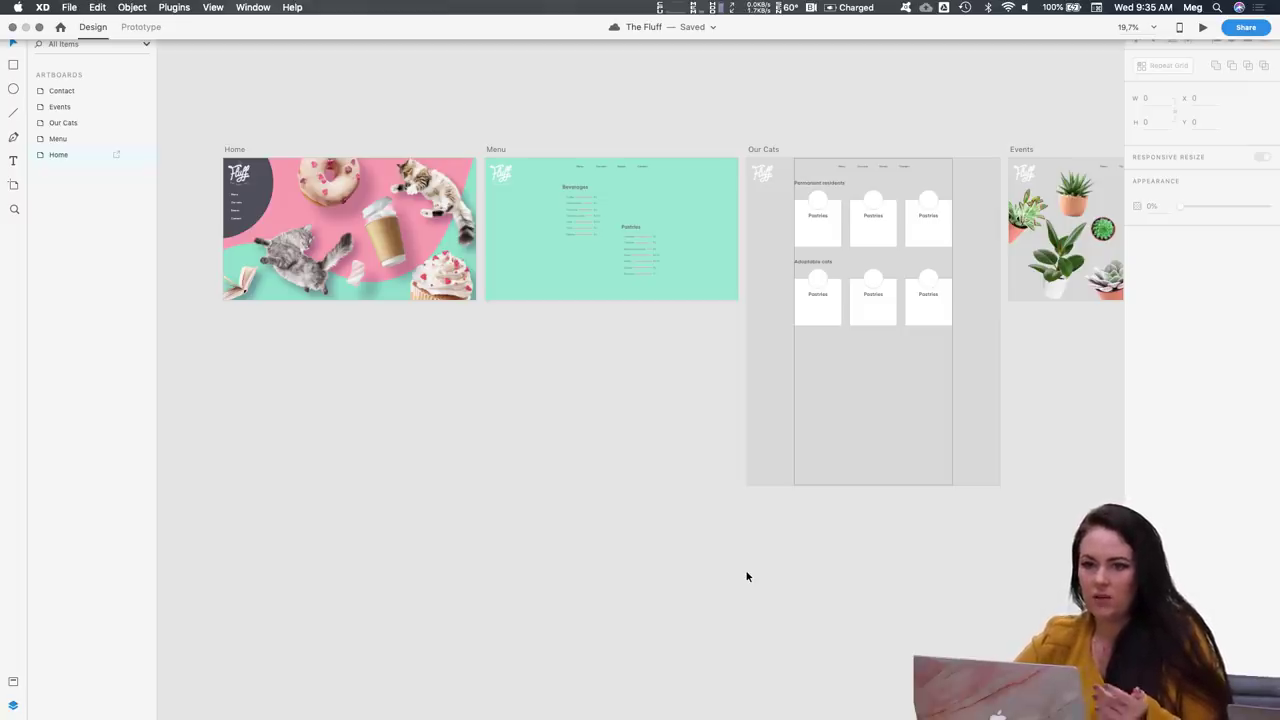
Inspect the Home and Our Cats artboards and the outlined content-width rectangle on Our Cats
{"action": "double_click", "coordinate": [236, 149]}
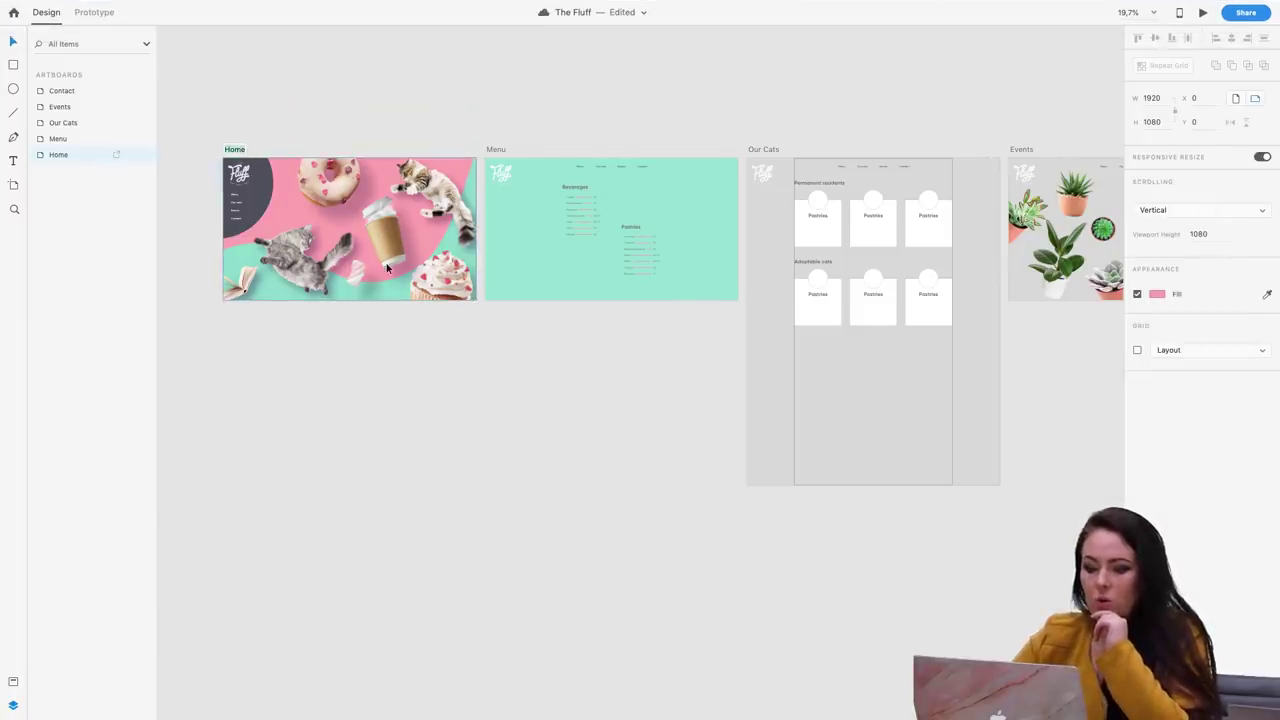
{"action": "key", "text": "Return"}
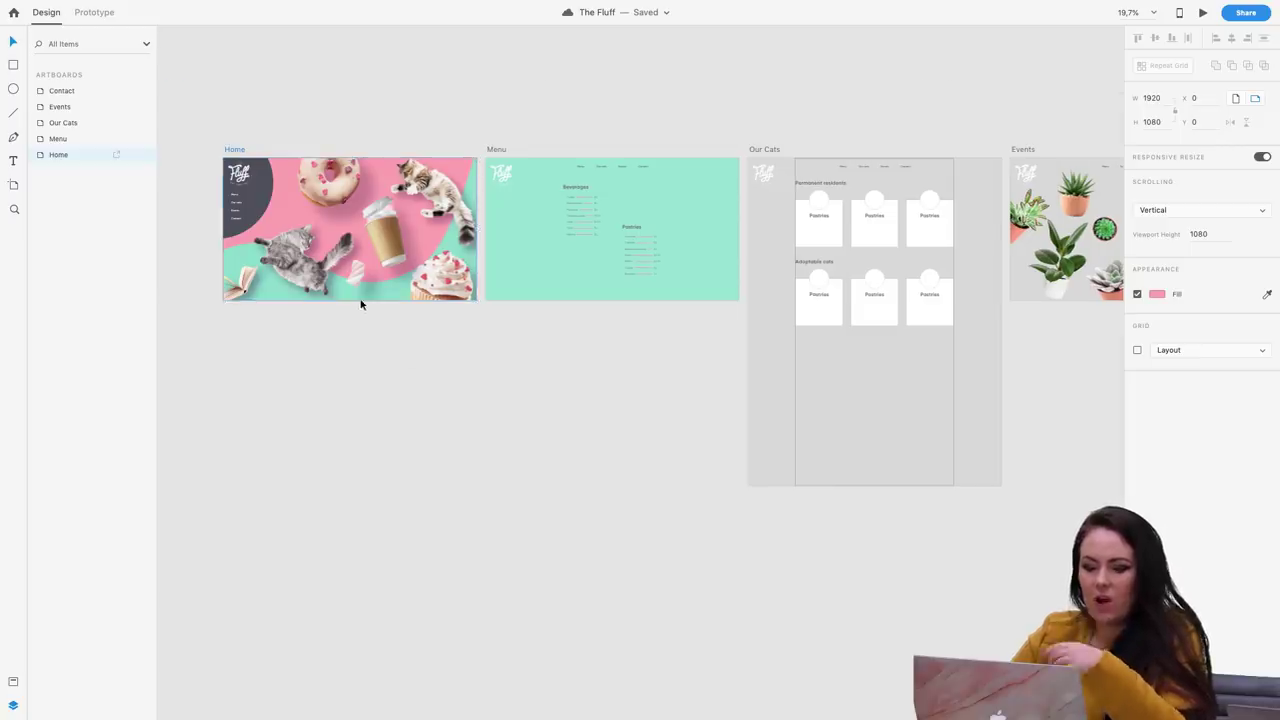
{"action": "scroll", "coordinate": [358, 308], "scroll_direction": "up", "scroll_amount": 3}
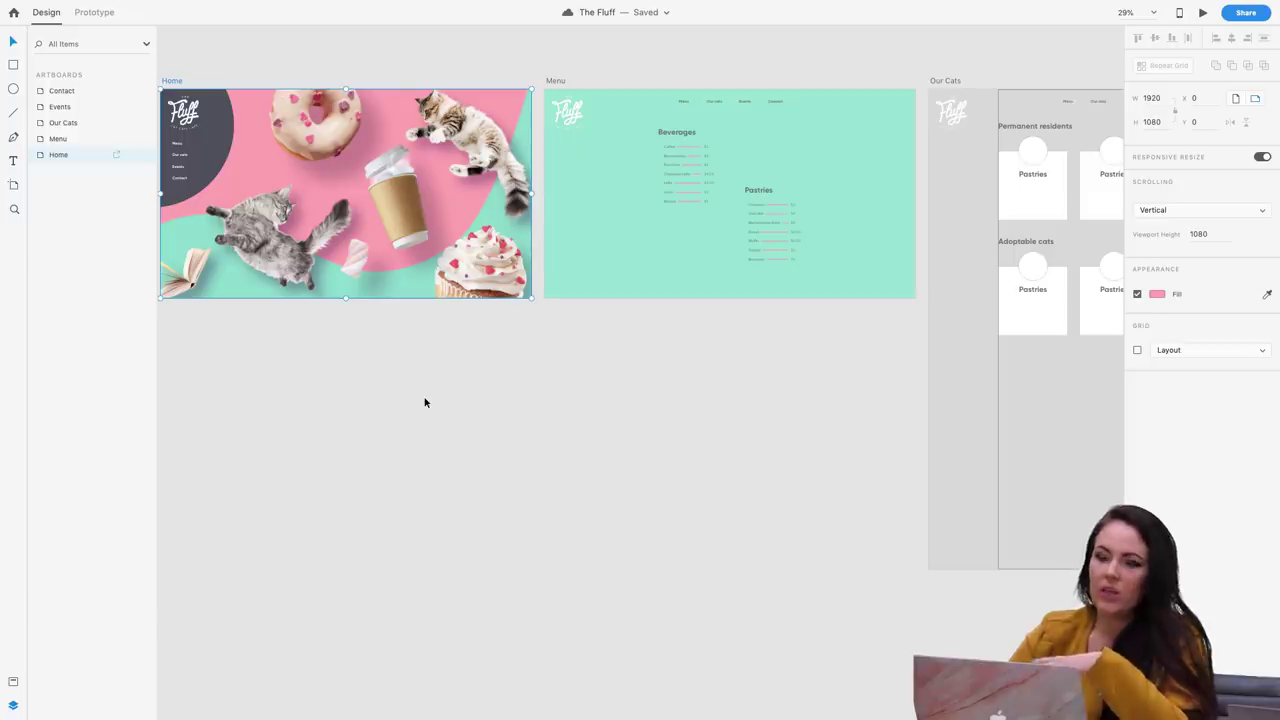
{"action": "scroll", "coordinate": [424, 402], "scroll_direction": "right", "scroll_amount": 5}
{"action": "scroll", "coordinate": [424, 402], "scroll_direction": "right", "scroll_amount": 3}
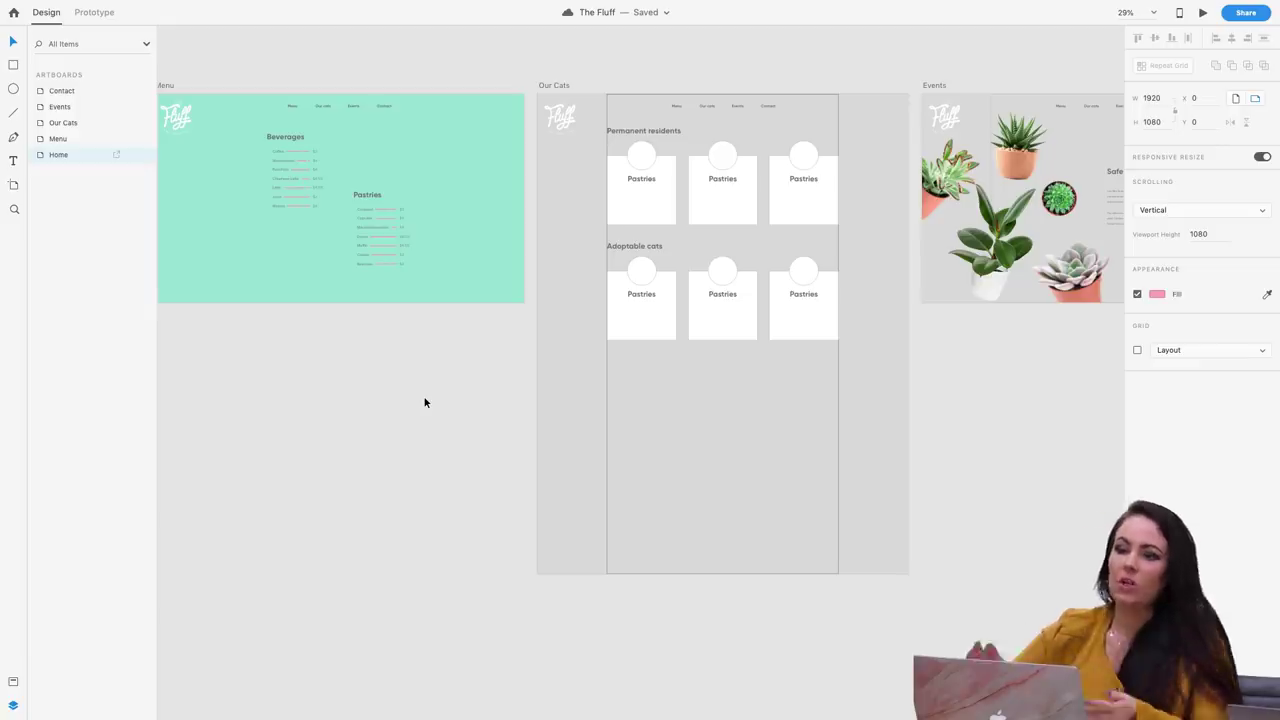
{"action": "left_click", "coordinate": [634, 114]}
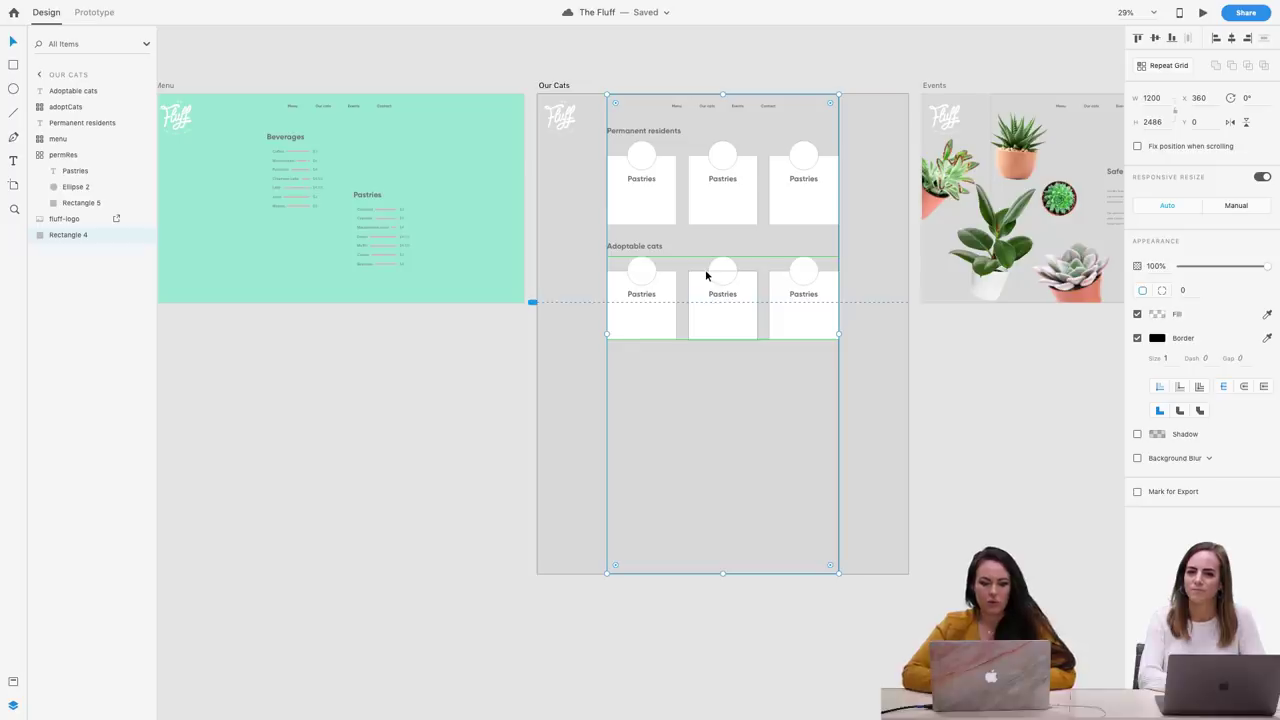
{"action": "left_click", "coordinate": [553, 87]}
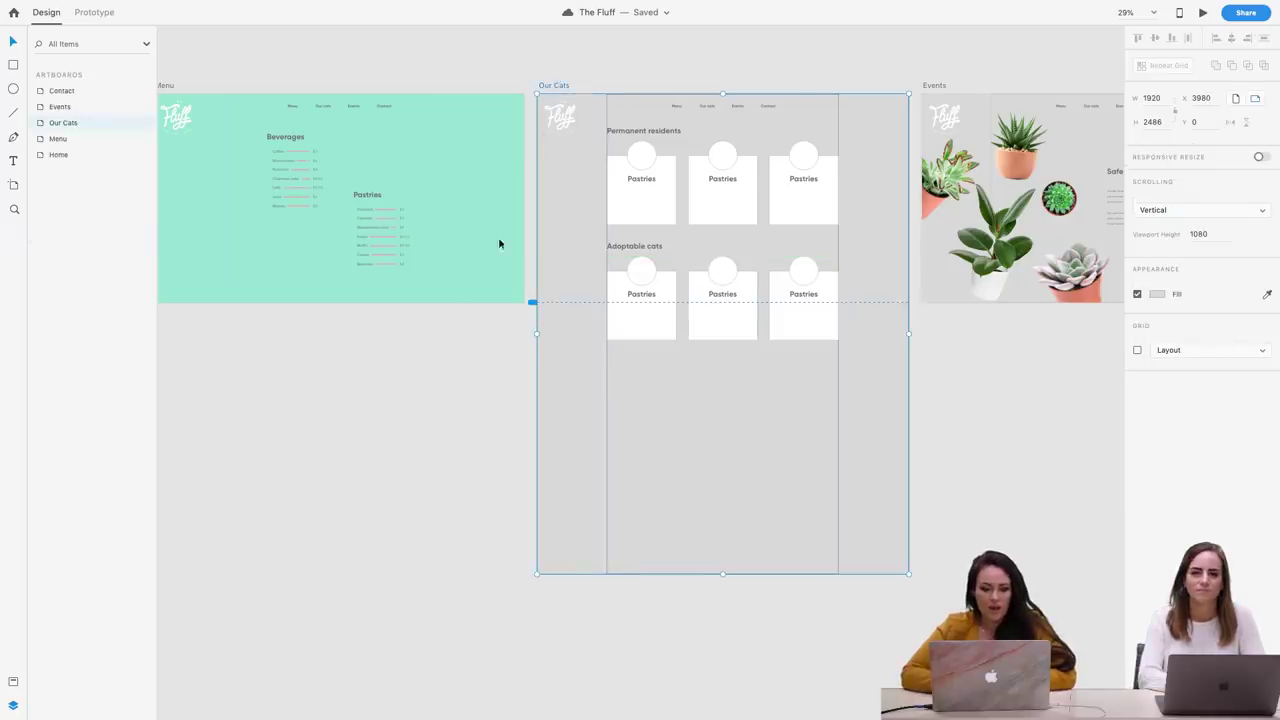
Delete the large outlined guide rectangle that marks the content area on the Menu artboard
{"action": "scroll", "coordinate": [434, 346], "scroll_direction": "left", "scroll_amount": 5}
{"action": "scroll", "coordinate": [434, 346], "scroll_direction": "up", "scroll_amount": 2}
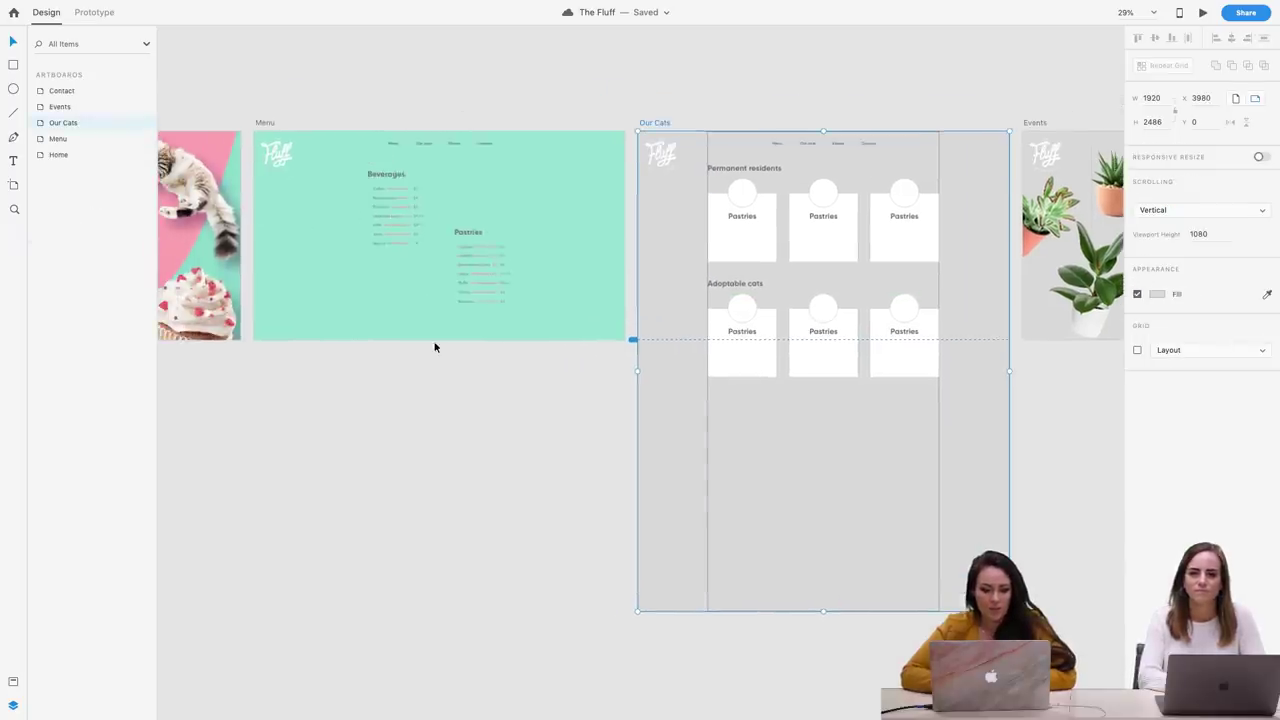
{"action": "left_click", "coordinate": [262, 121]}
{"action": "scroll", "coordinate": [390, 165], "scroll_direction": "left", "scroll_amount": 2}
{"action": "scroll", "coordinate": [390, 165], "scroll_direction": "up", "scroll_amount": 5}
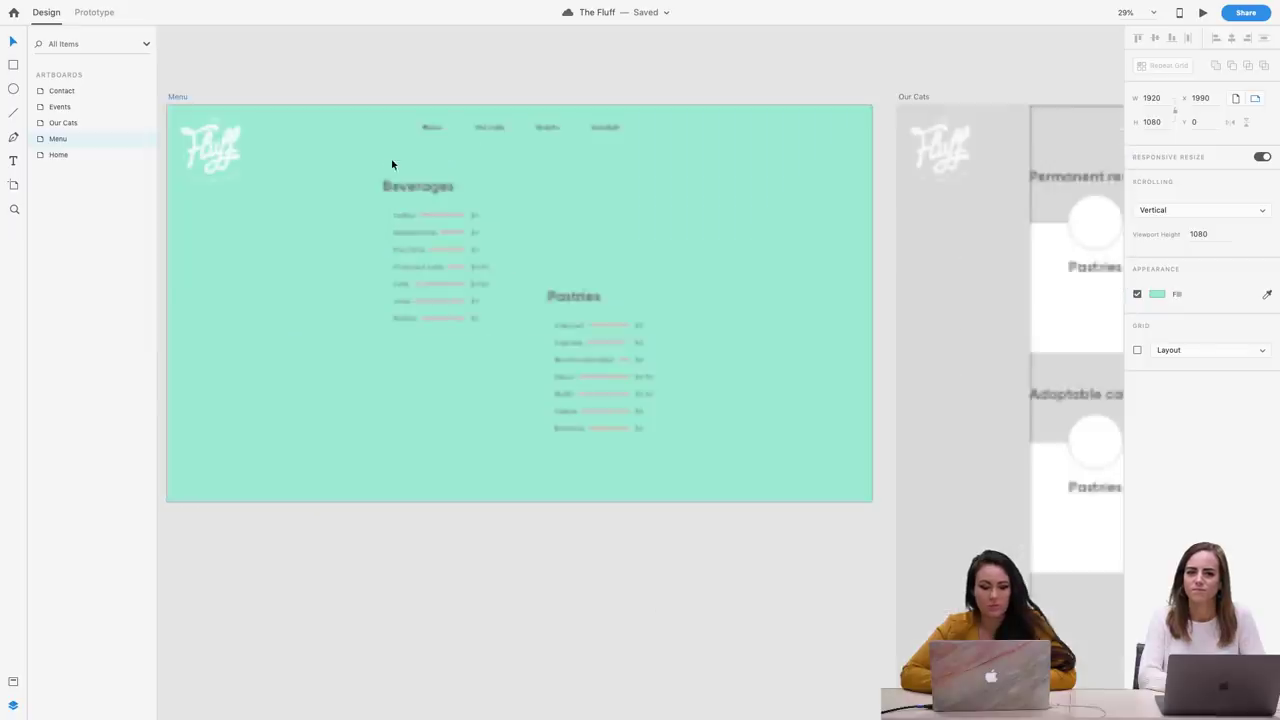
{"action": "scroll", "coordinate": [460, 233], "scroll_direction": "left", "scroll_amount": 3}
{"action": "scroll", "coordinate": [459, 233], "scroll_direction": "right", "scroll_amount": 2}
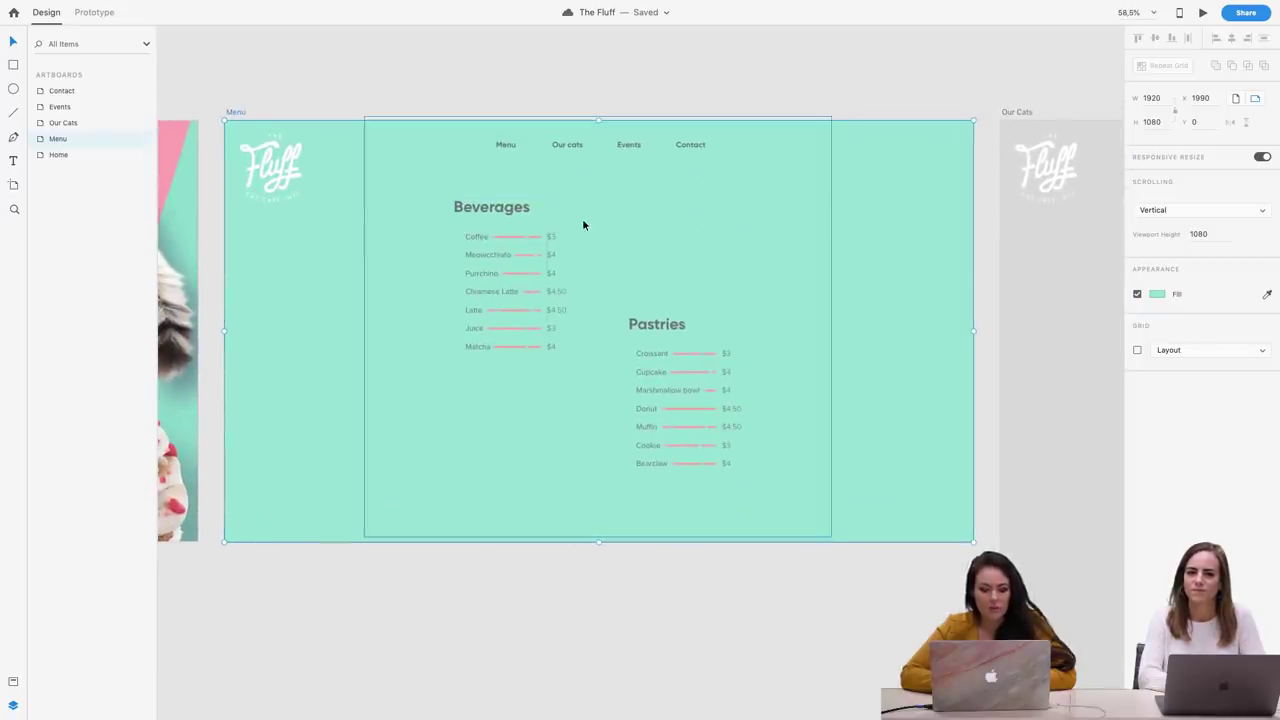
{"action": "left_click", "coordinate": [415, 176]}
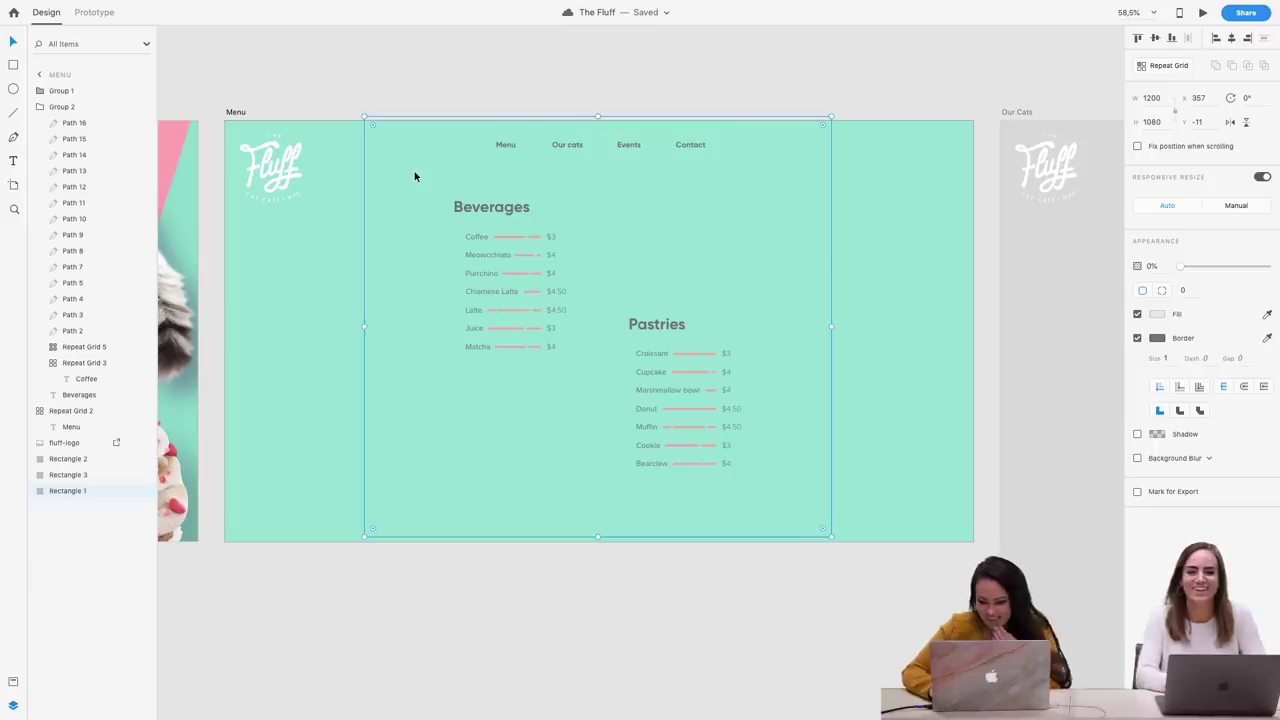
{"action": "key", "text": "Delete"}
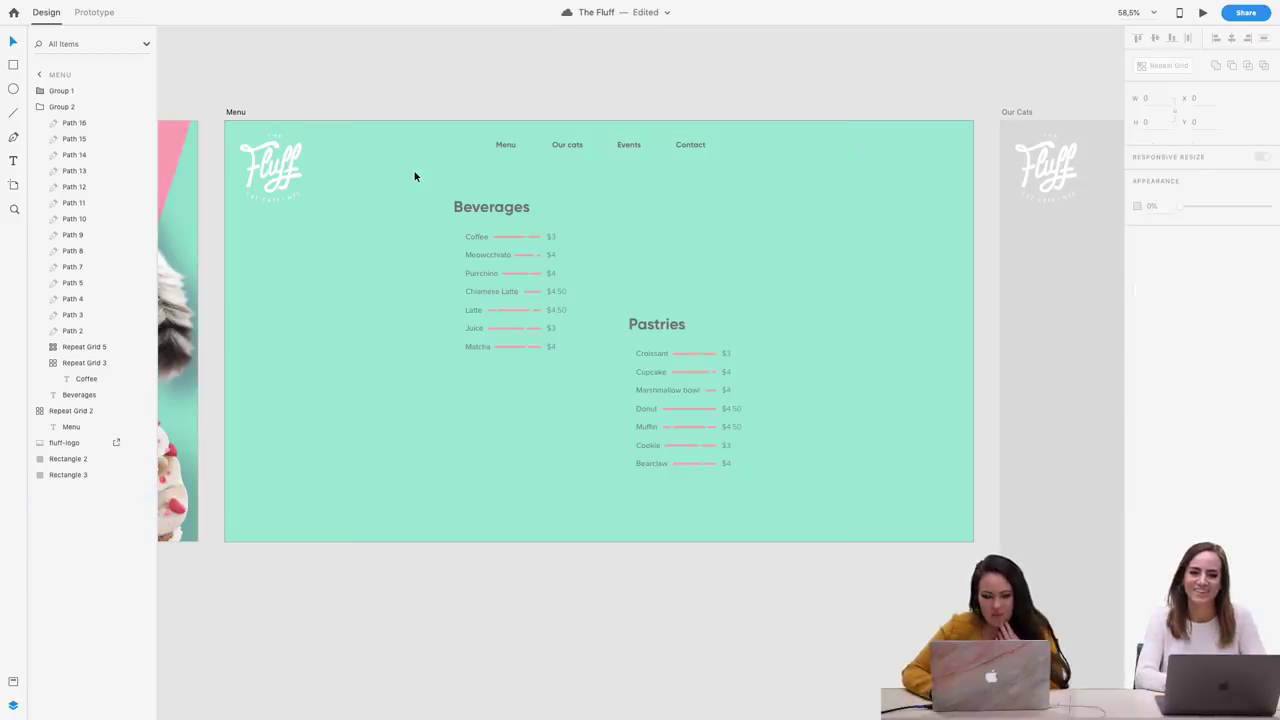
Enable the white fill on both rectangles behind the Beverages and Pastries lists on the Menu artboard
{"action": "left_click", "coordinate": [692, 300]}
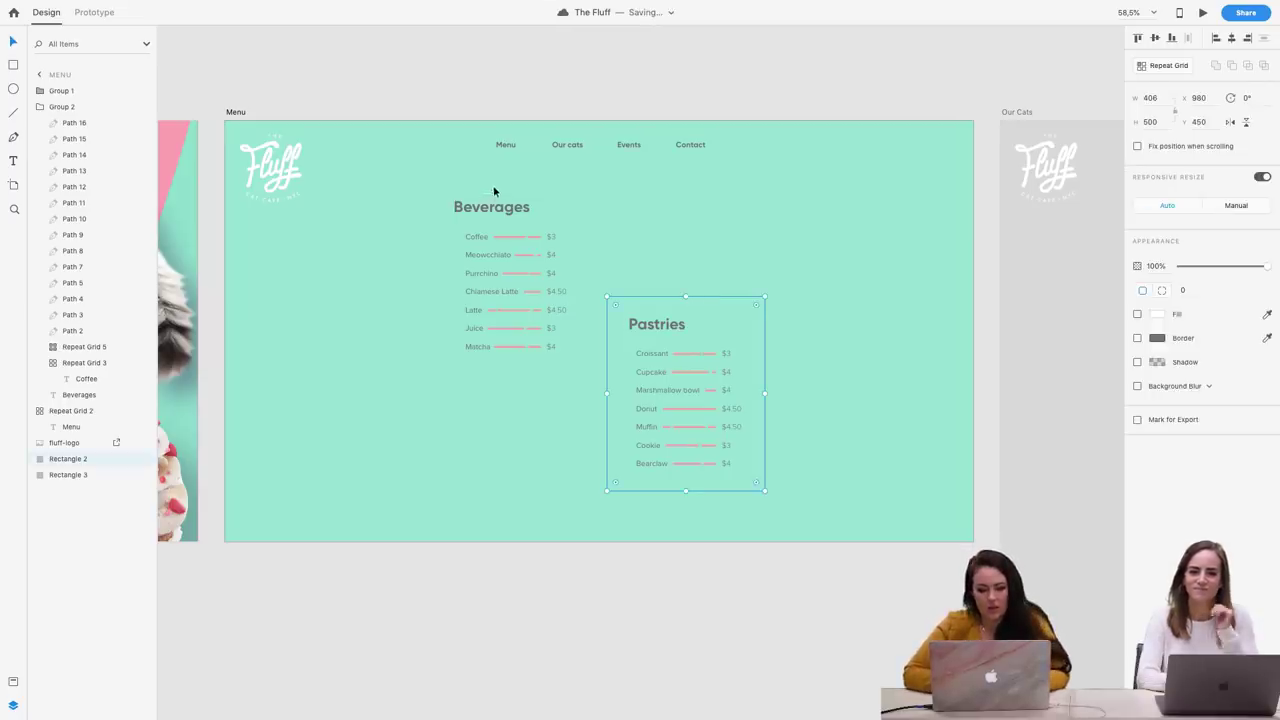
{"action": "left_click", "coordinate": [528, 182], "text": "shift"}
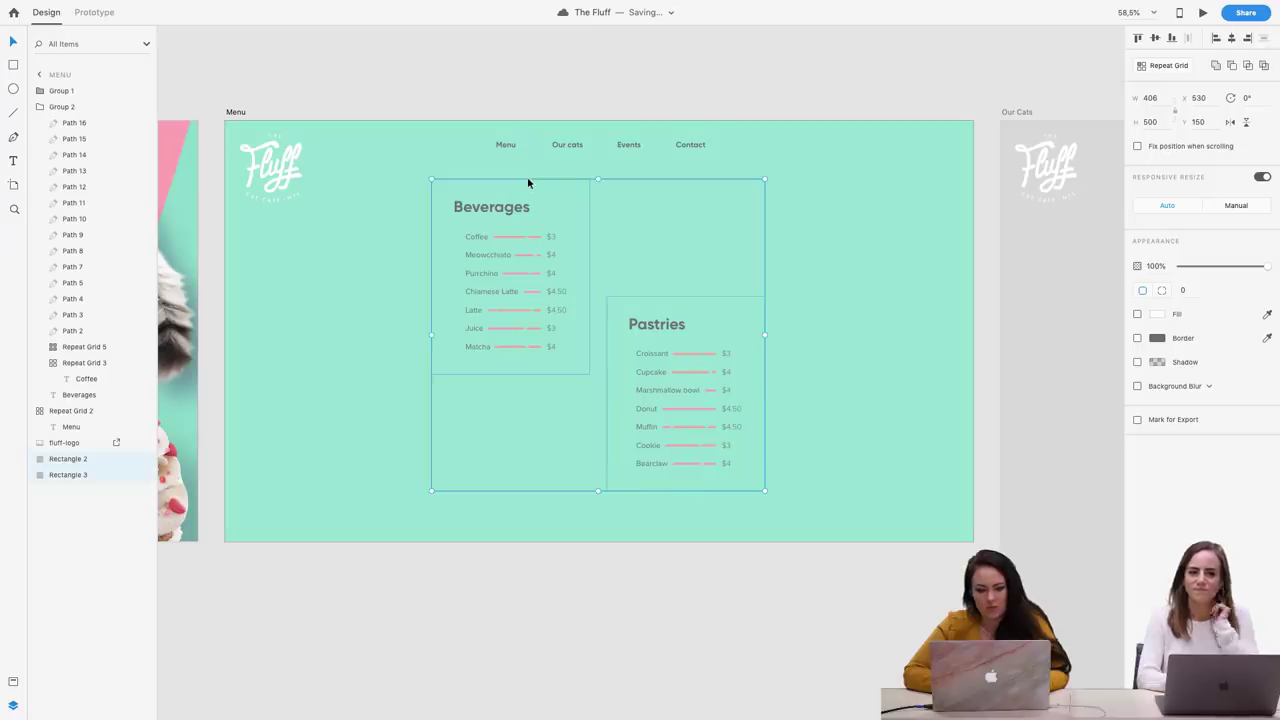
{"action": "left_click", "coordinate": [1137, 314]}
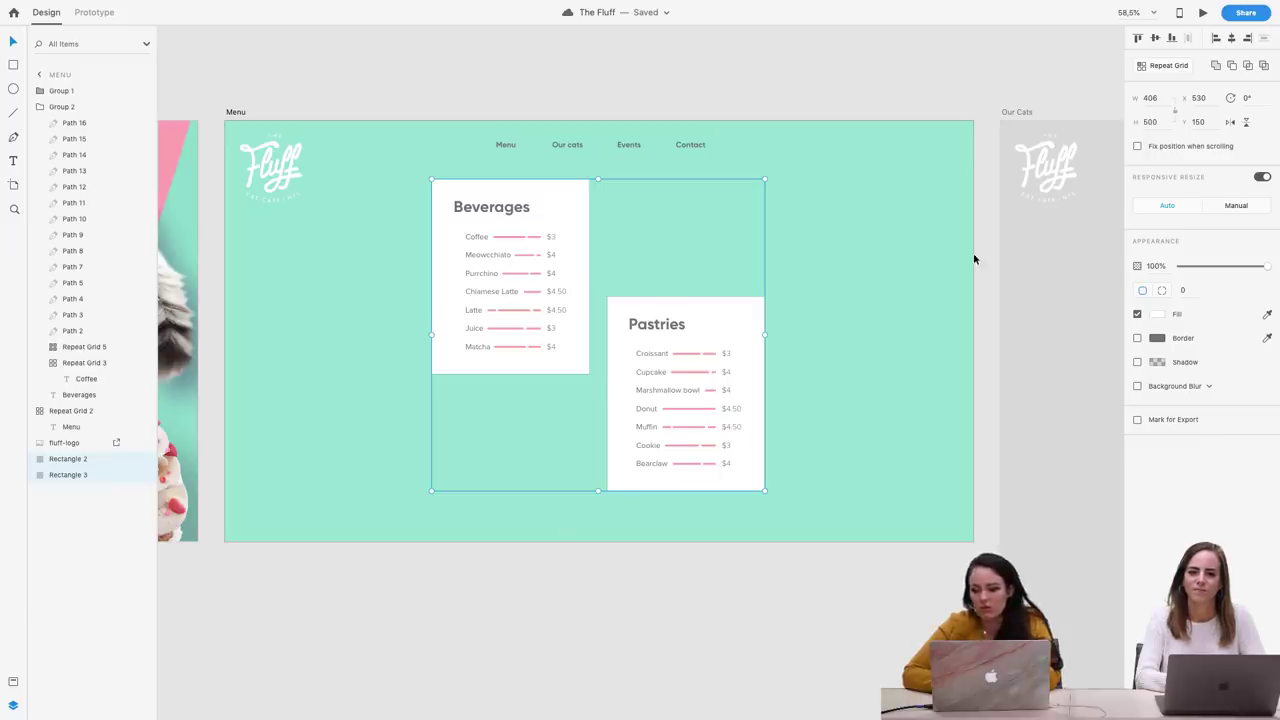
Add a shadow to both white menu cards and colour it dark green #003C31, adjusting its opacity
{"action": "left_click", "coordinate": [1137, 363]}
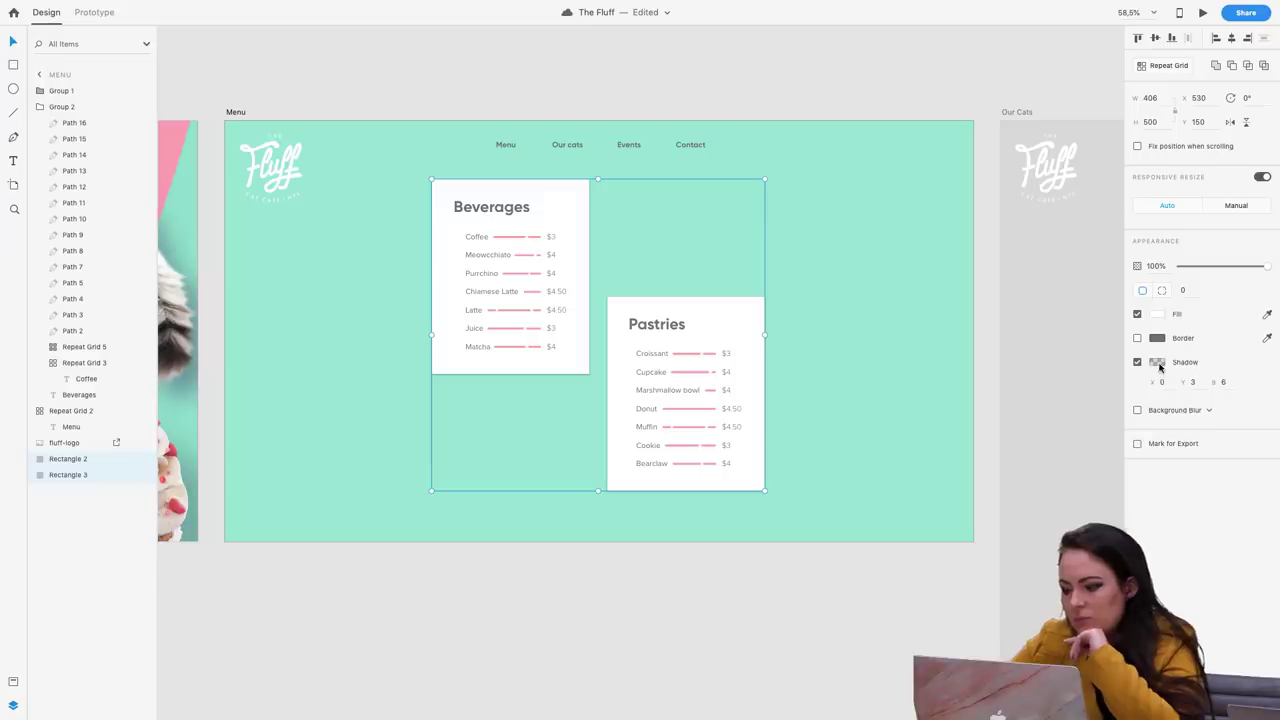
{"action": "left_click", "coordinate": [1157, 364]}
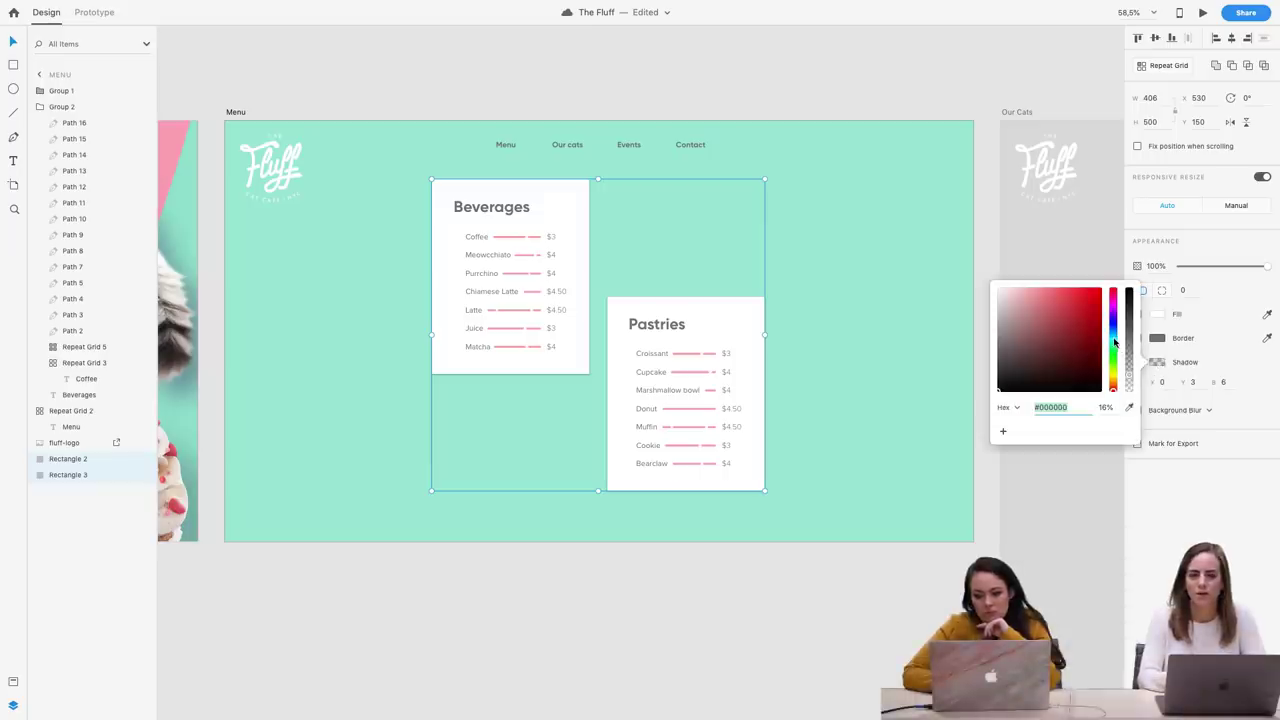
{"action": "left_click", "coordinate": [1114, 346]}
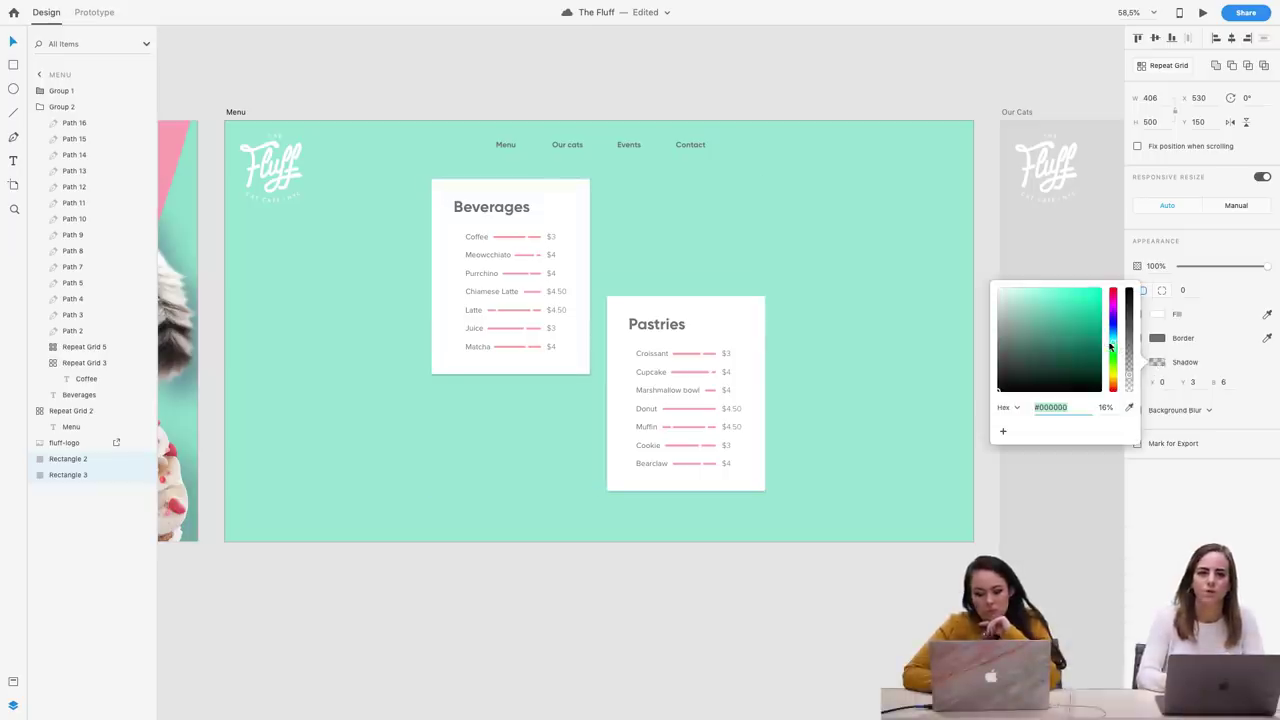
{"action": "left_click", "coordinate": [1078, 339]}
{"action": "left_click_drag", "start_coordinate": [1097, 345], "coordinate": [1116, 367]}
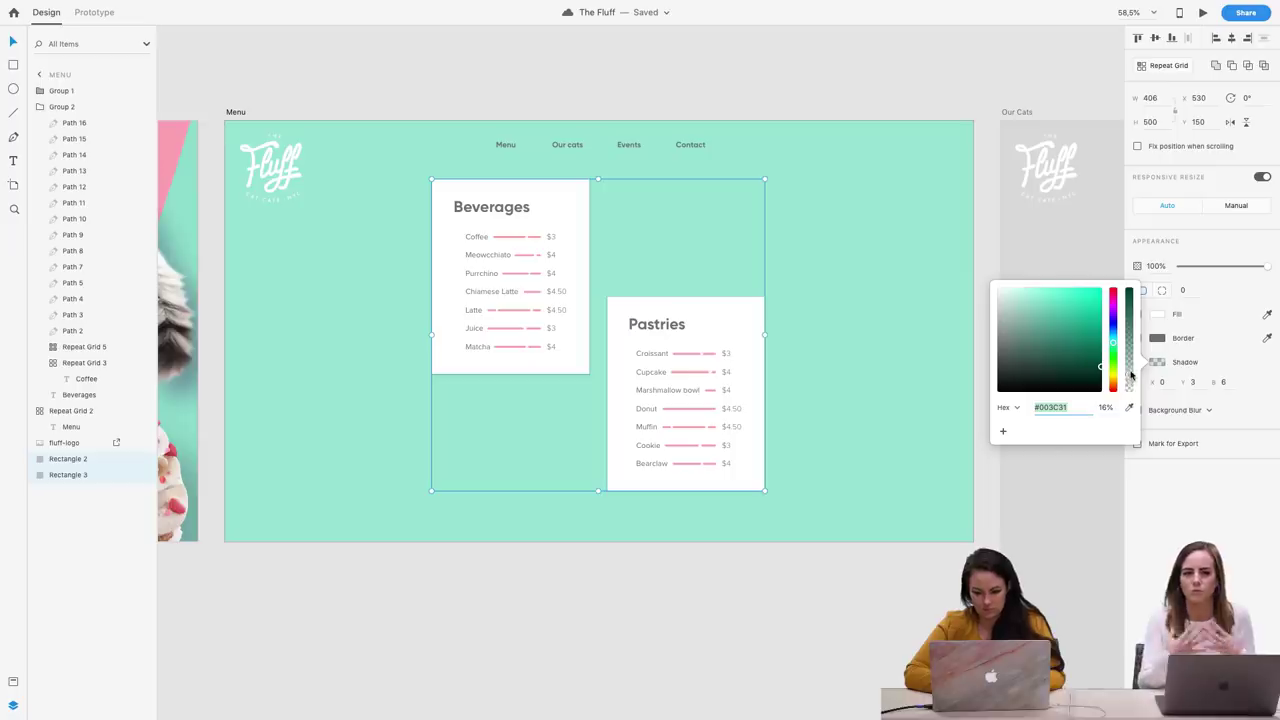
{"action": "left_click_drag", "start_coordinate": [1131, 375], "coordinate": [1131, 383]}
Offset the shadow of both menu cards by X 60 and Y 60
{"action": "left_click", "coordinate": [1192, 381]}
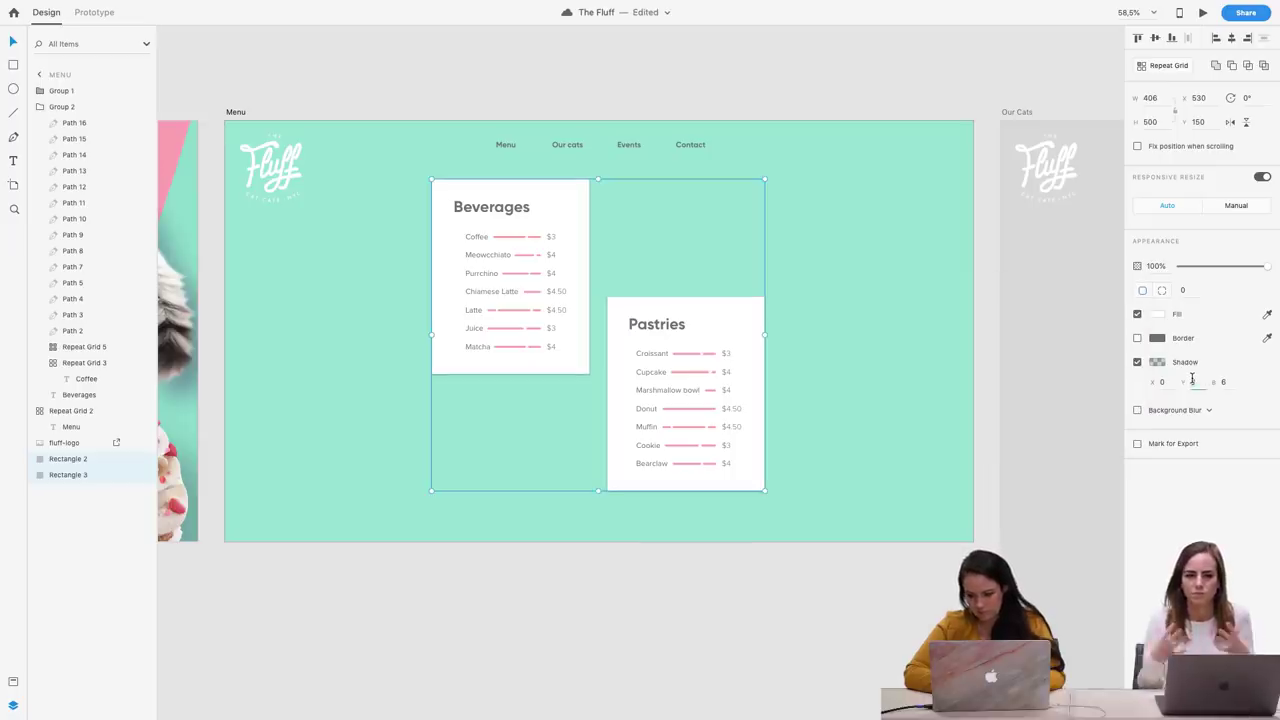
{"action": "type", "text": "100"}
{"action": "key", "text": "Return"}
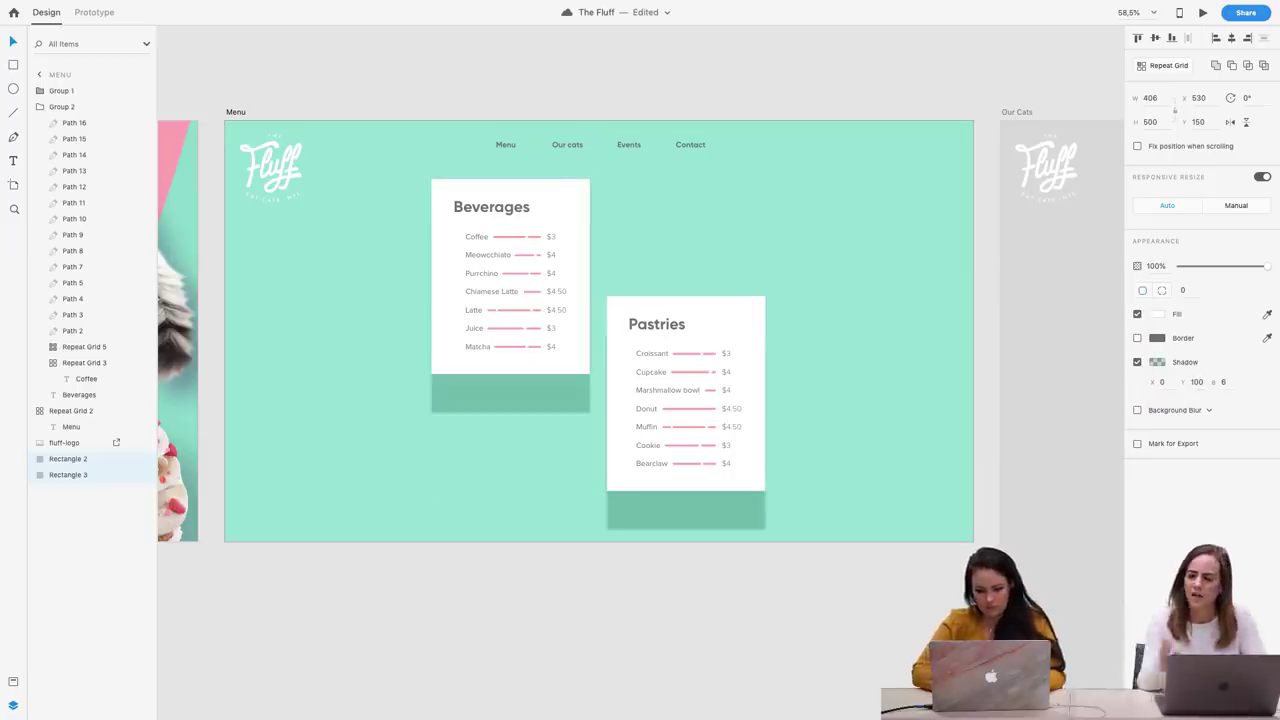
{"action": "left_click", "coordinate": [1161, 382]}
{"action": "type", "text": "60"}
{"action": "key", "text": "Return"}
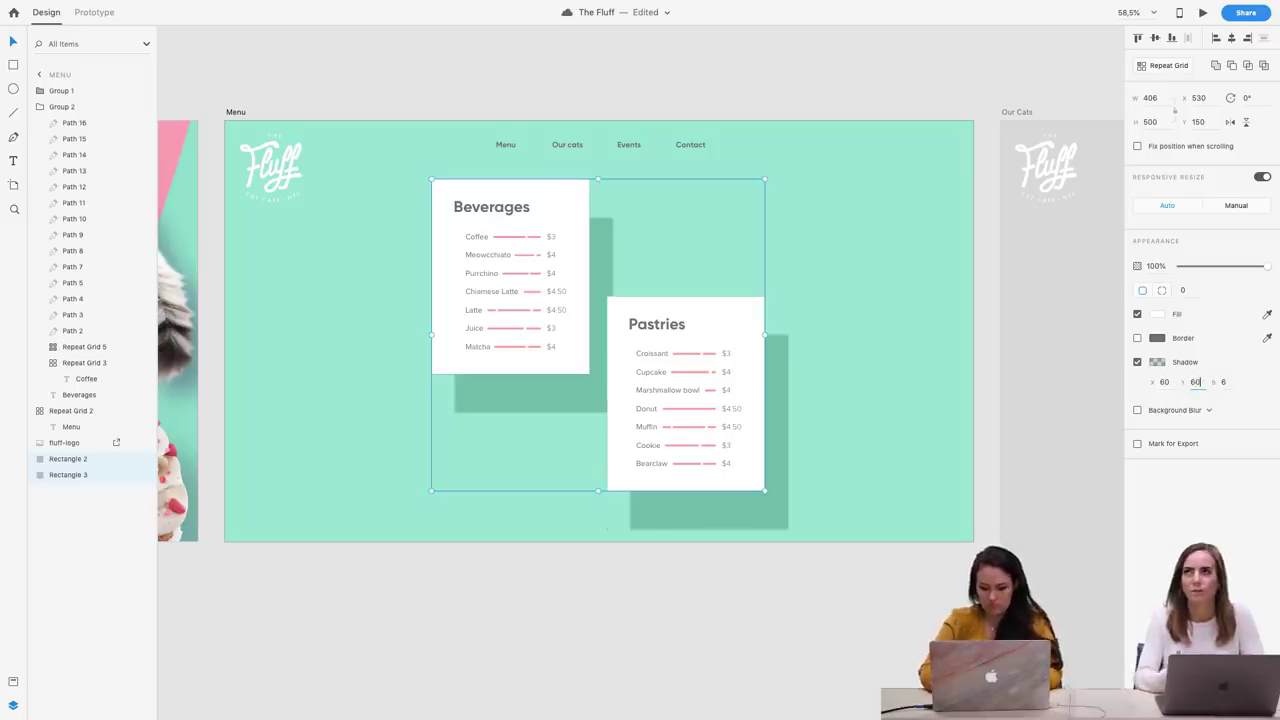
{"action": "left_click", "coordinate": [1196, 382]}
{"action": "type", "text": "60"}
{"action": "key", "text": "Return"}
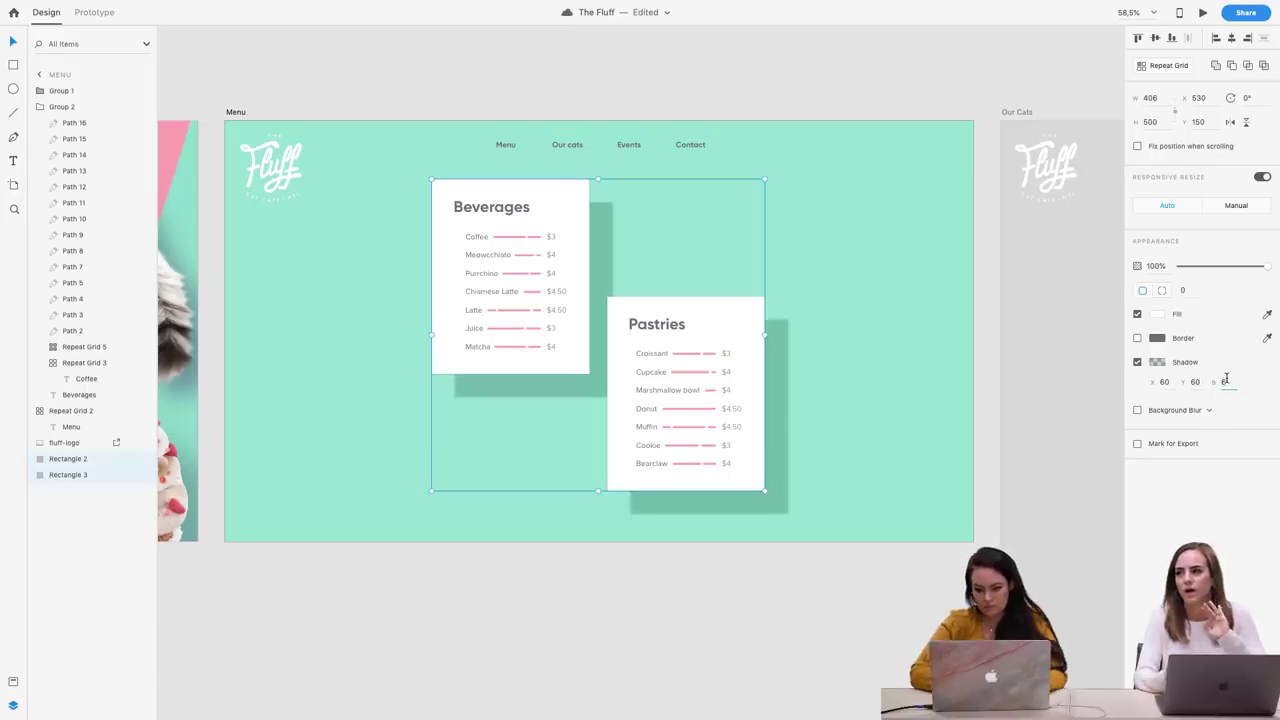
Soften the shadow of both menu cards with a blur of 99
{"action": "left_click", "coordinate": [1226, 382]}
{"action": "type", "text": "100"}
{"action": "key", "text": "Return"}
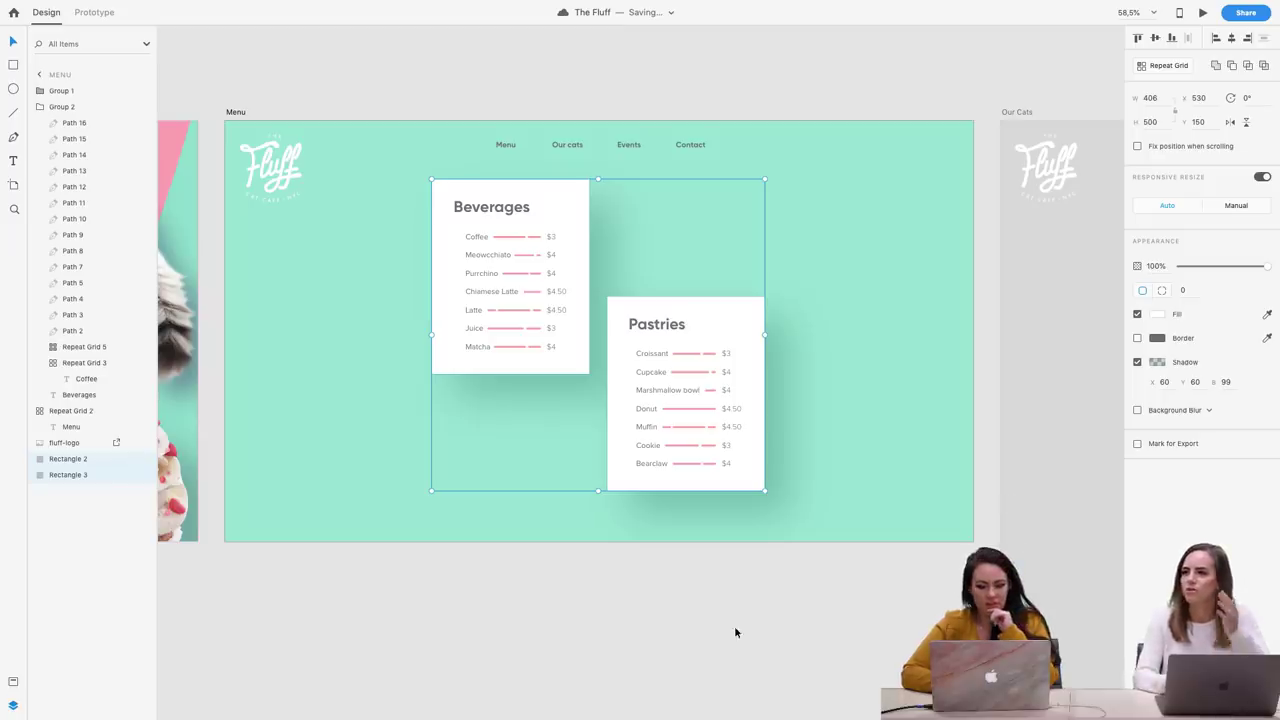
{"action": "left_click", "coordinate": [754, 584]}
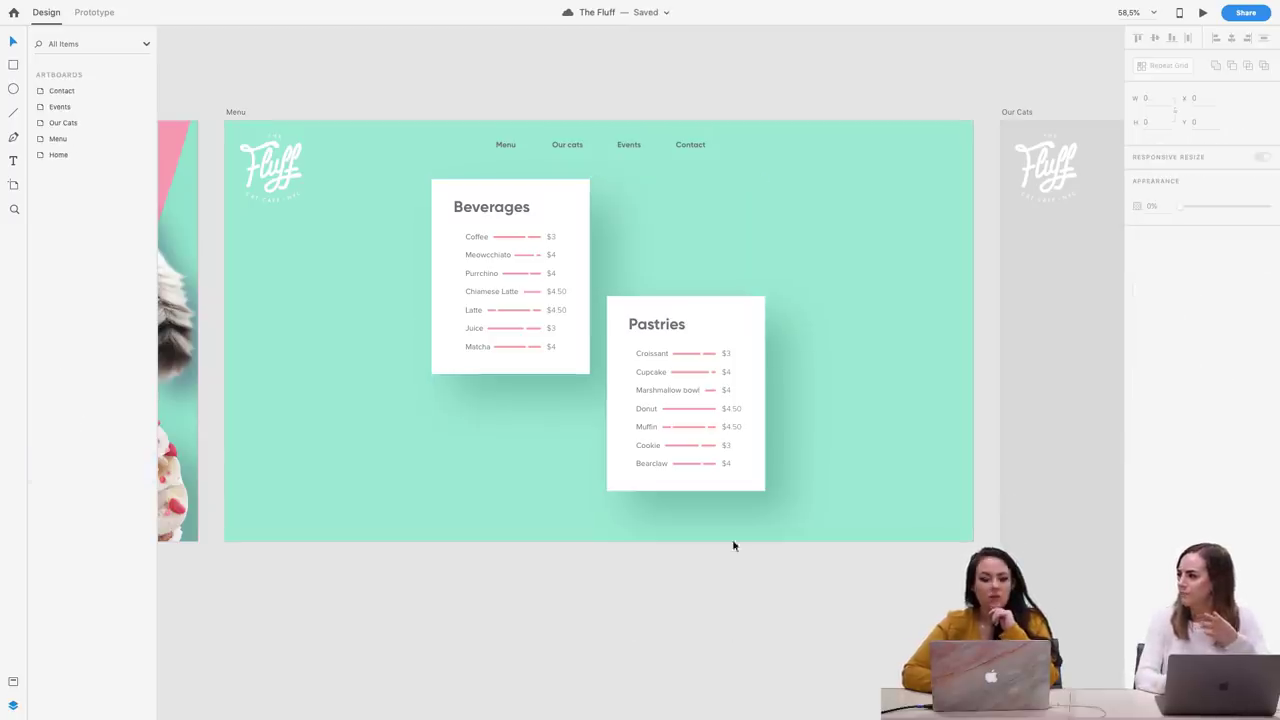
Set the horizontal shadow offset of the Beverages and Pastries cards to 20
{"action": "left_click", "coordinate": [700, 380]}
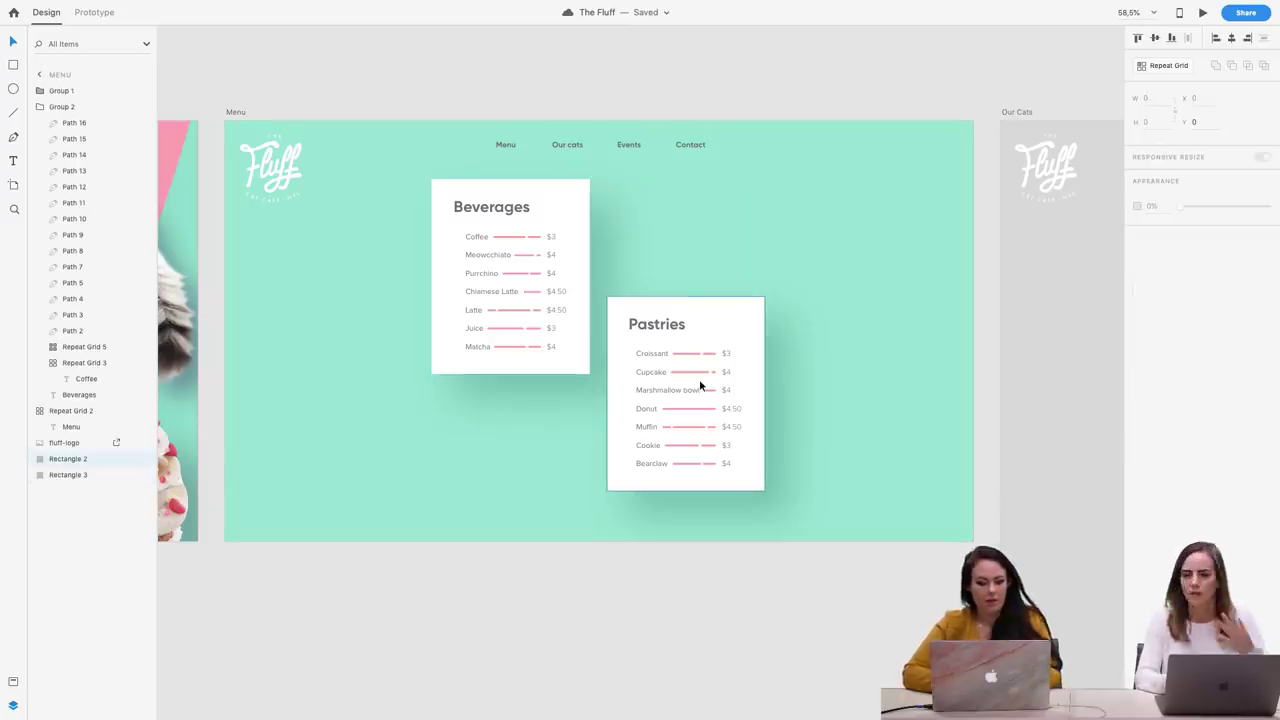
{"action": "left_click", "coordinate": [538, 195], "text": "shift"}
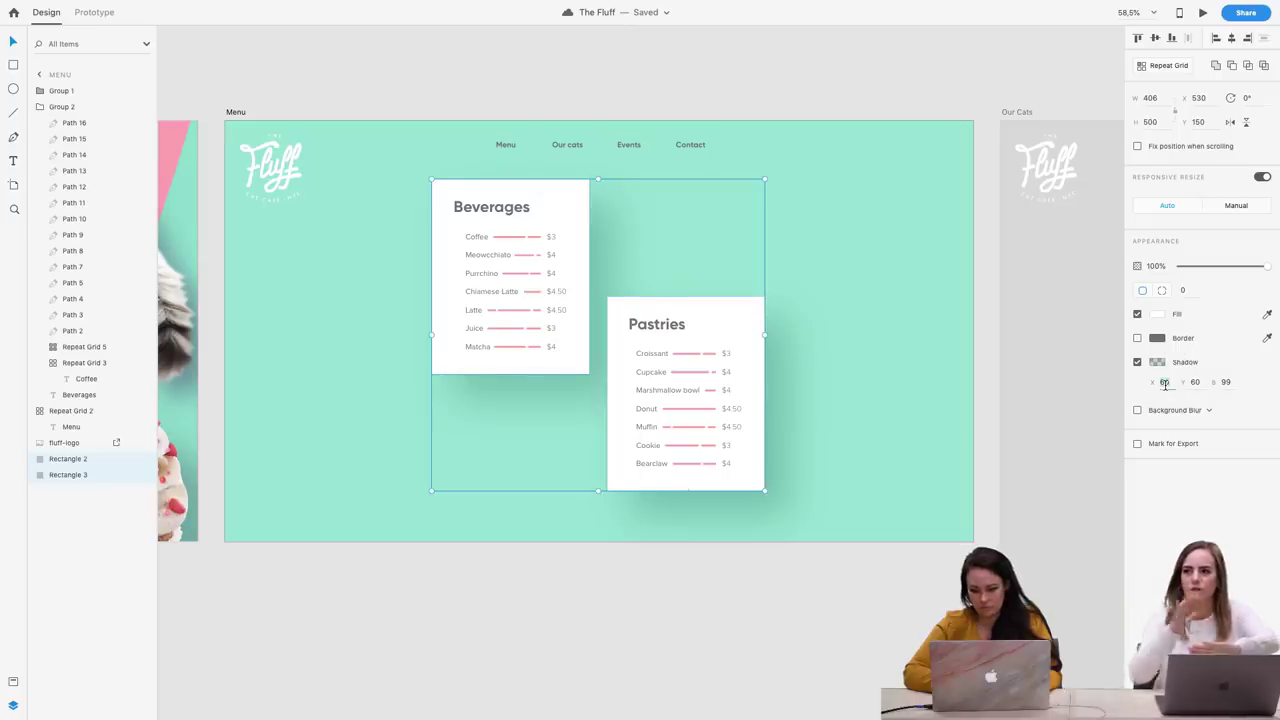
{"action": "key", "text": "Return"}
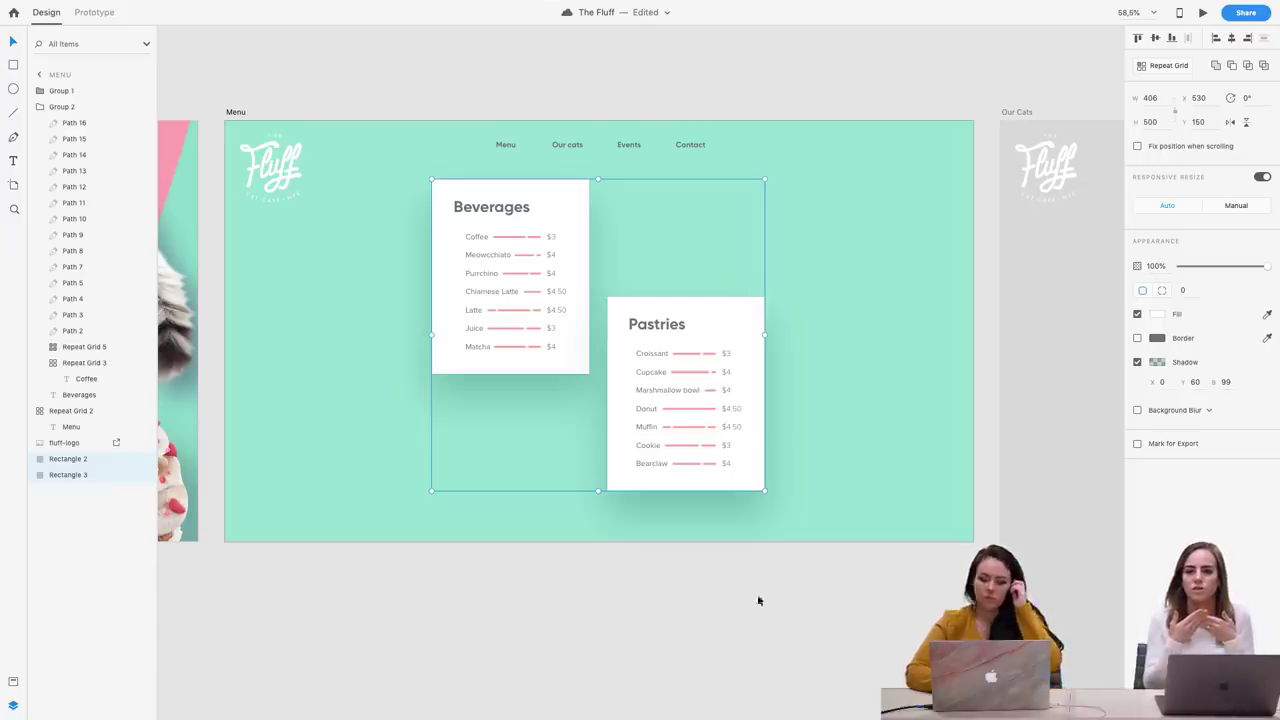
{"action": "left_click", "coordinate": [1169, 382]}
{"action": "type", "text": "20"}
{"action": "key", "text": "Return"}
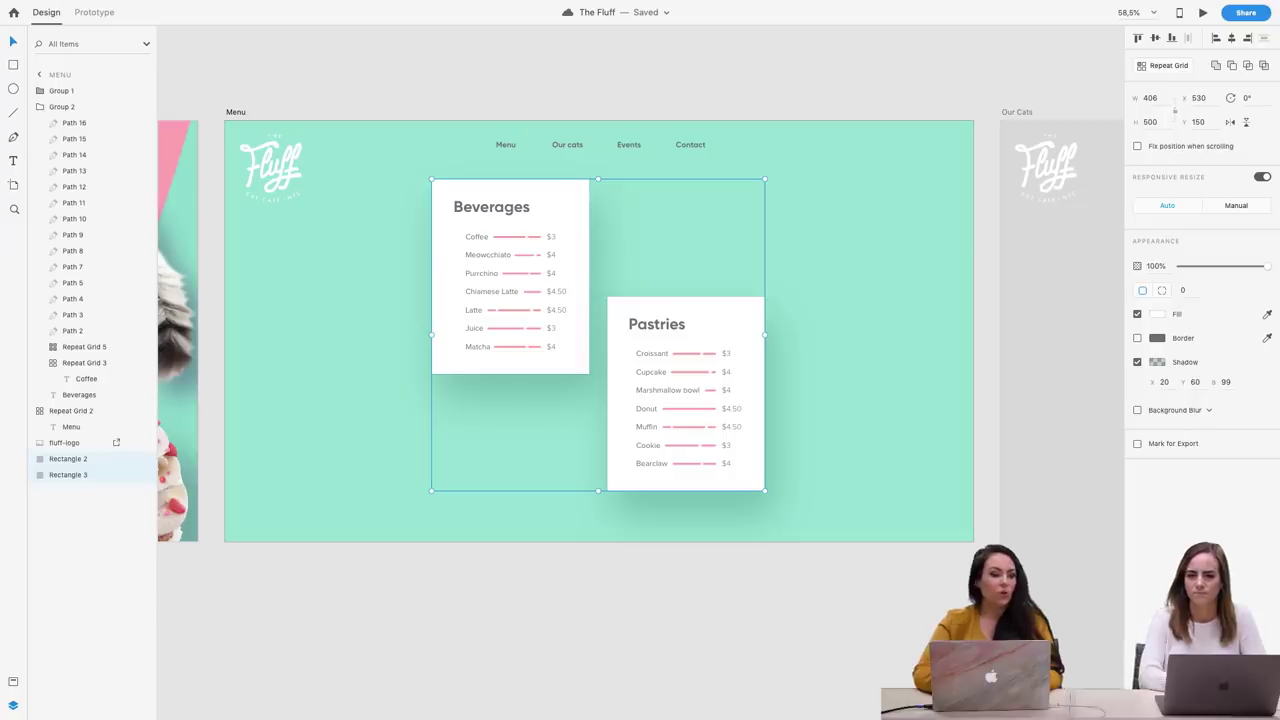
{"action": "left_click", "coordinate": [685, 656]}
Duplicate the white Beverages card rectangle in place and move the copy behind everything else on the Menu artboard
{"action": "double_click", "coordinate": [560, 197]}
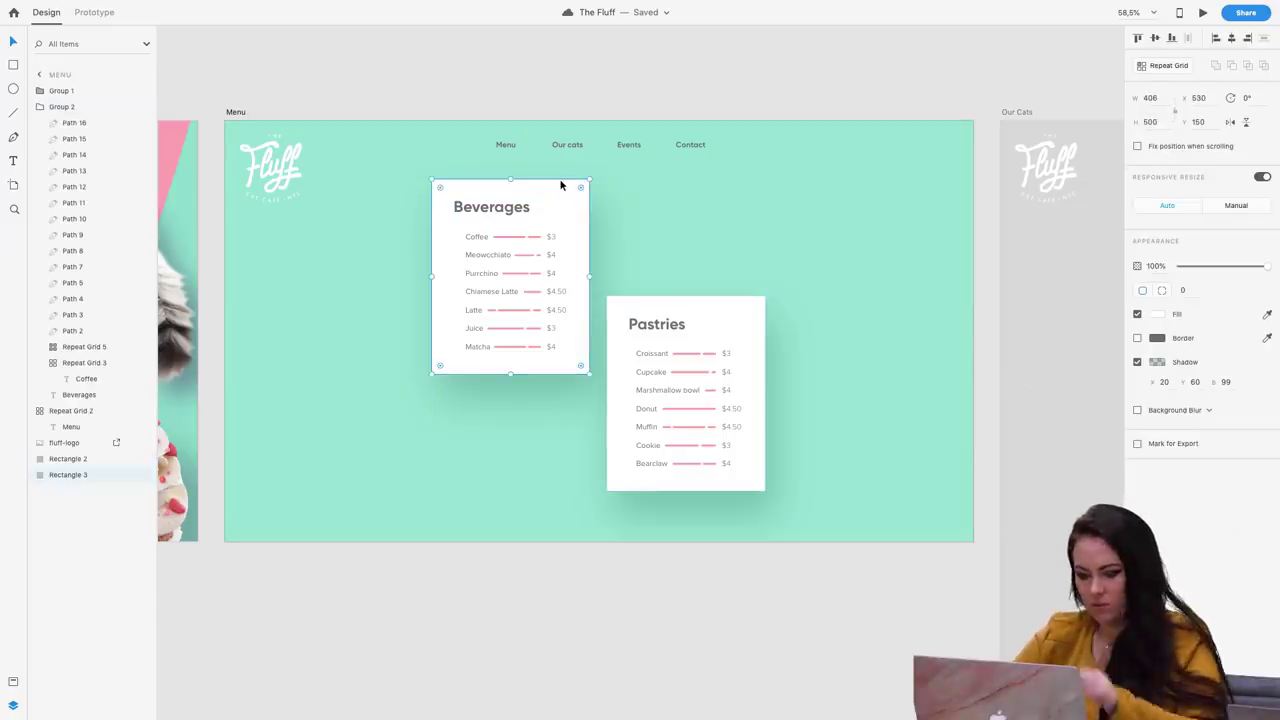
{"action": "key", "text": "super+v"}
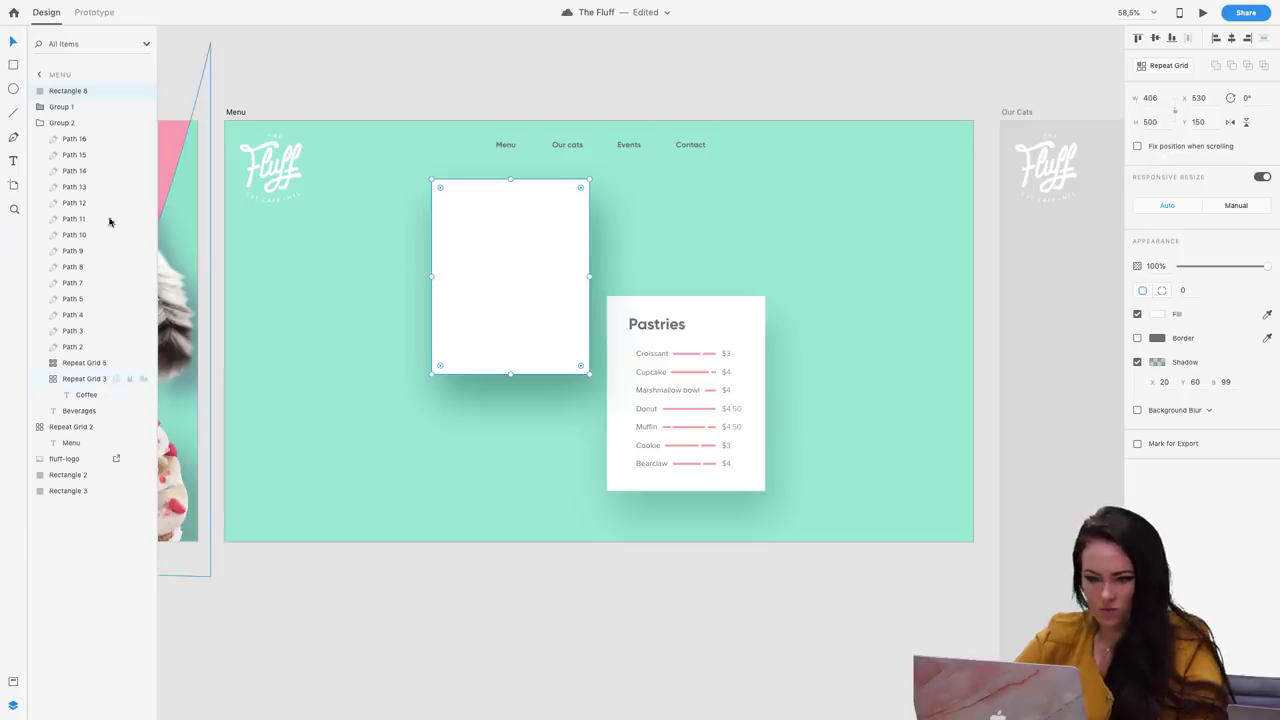
{"action": "left_click_drag", "start_coordinate": [51, 212], "coordinate": [43, 502]}
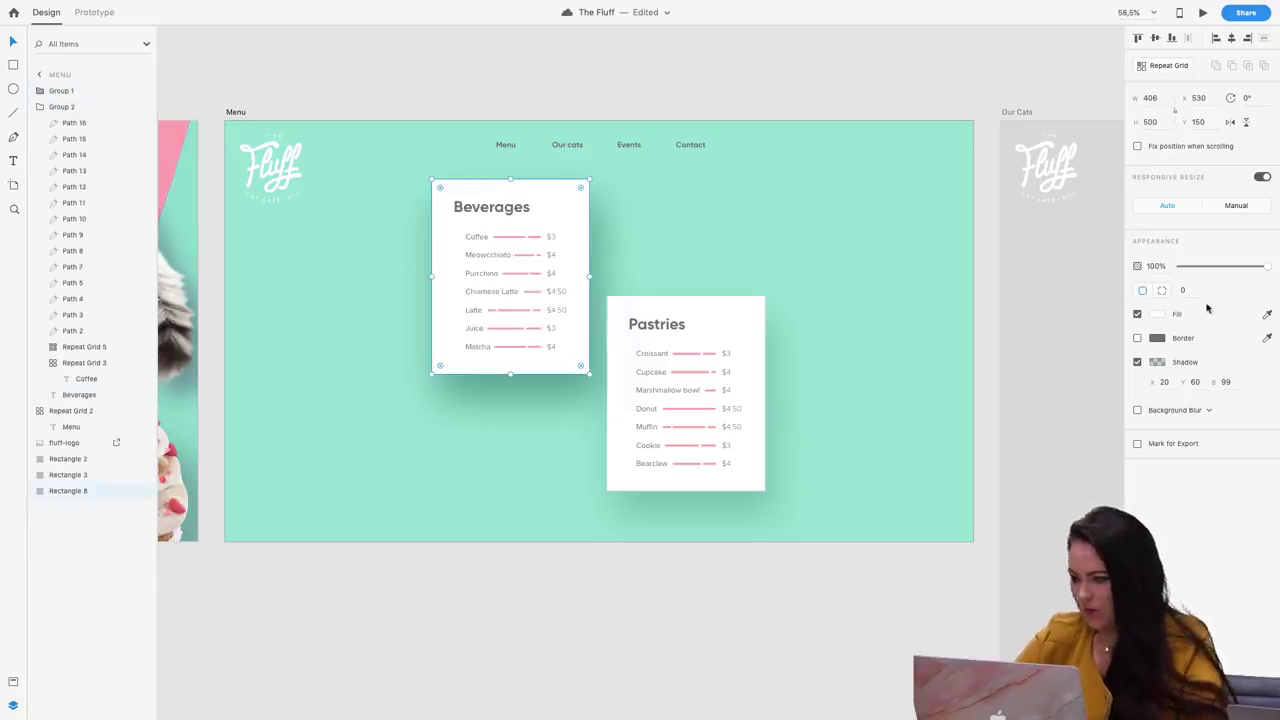
Change the copied rectangle's fill to a linear gradient with a purple #9900AD end colour
{"action": "left_click", "coordinate": [1156, 315]}
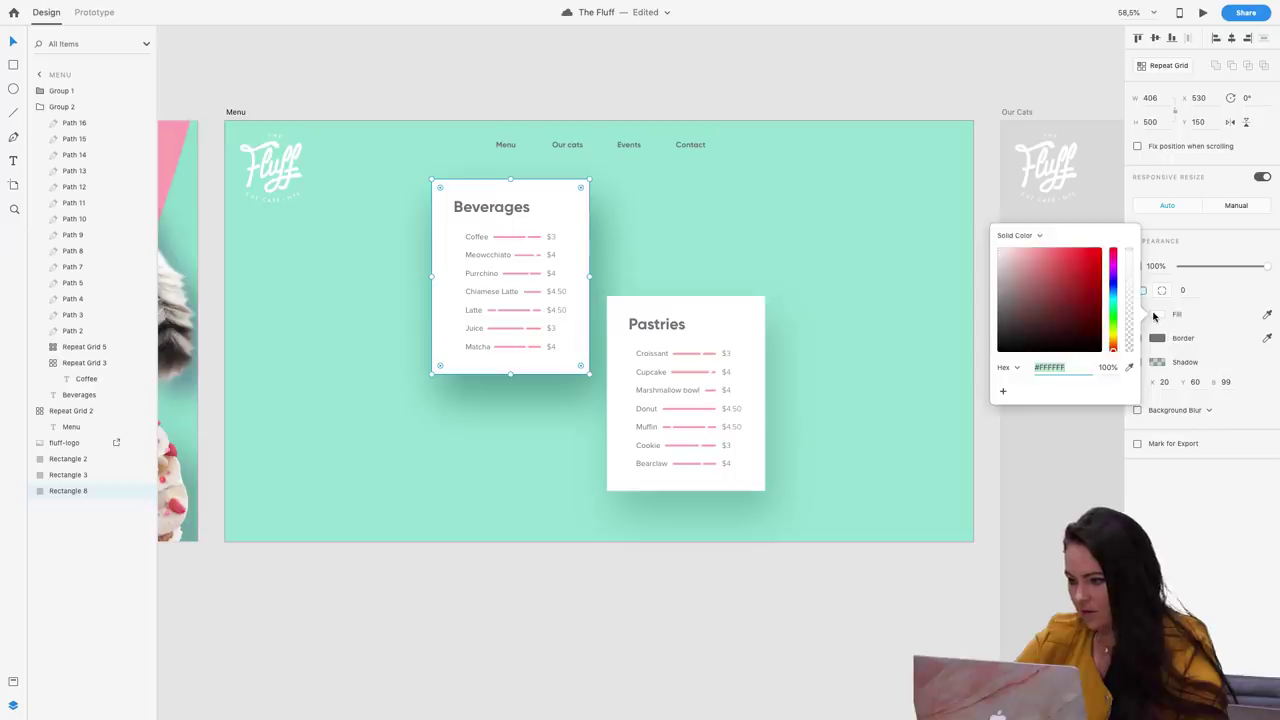
{"action": "left_click", "coordinate": [1040, 236]}
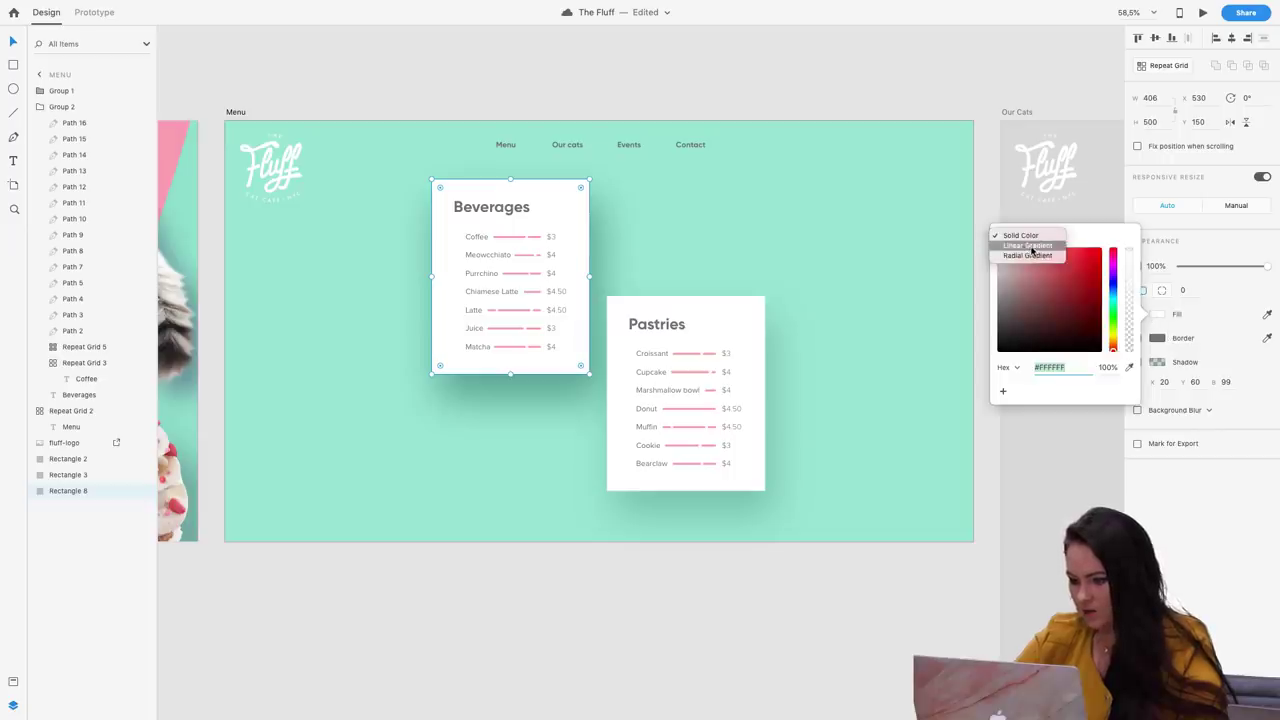
{"action": "left_click", "coordinate": [1030, 246]}
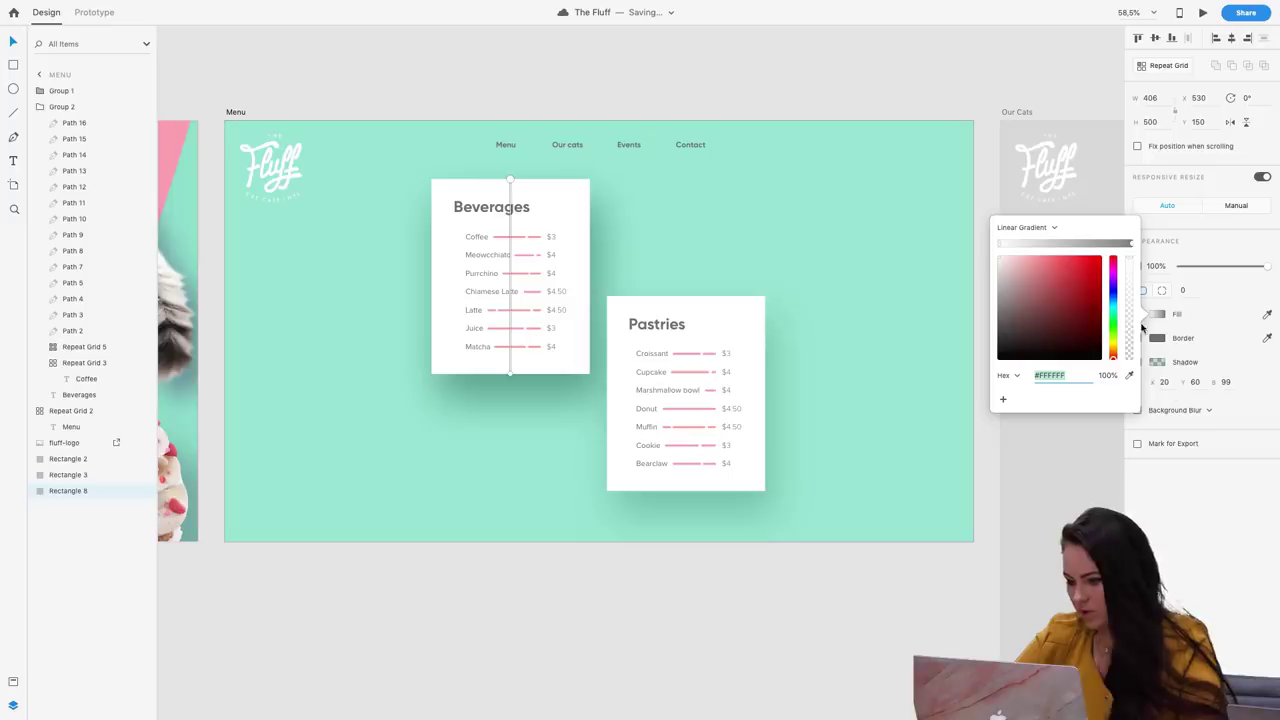
{"action": "left_click", "coordinate": [1128, 245]}
{"action": "left_click_drag", "start_coordinate": [1112, 287], "coordinate": [1122, 290]}
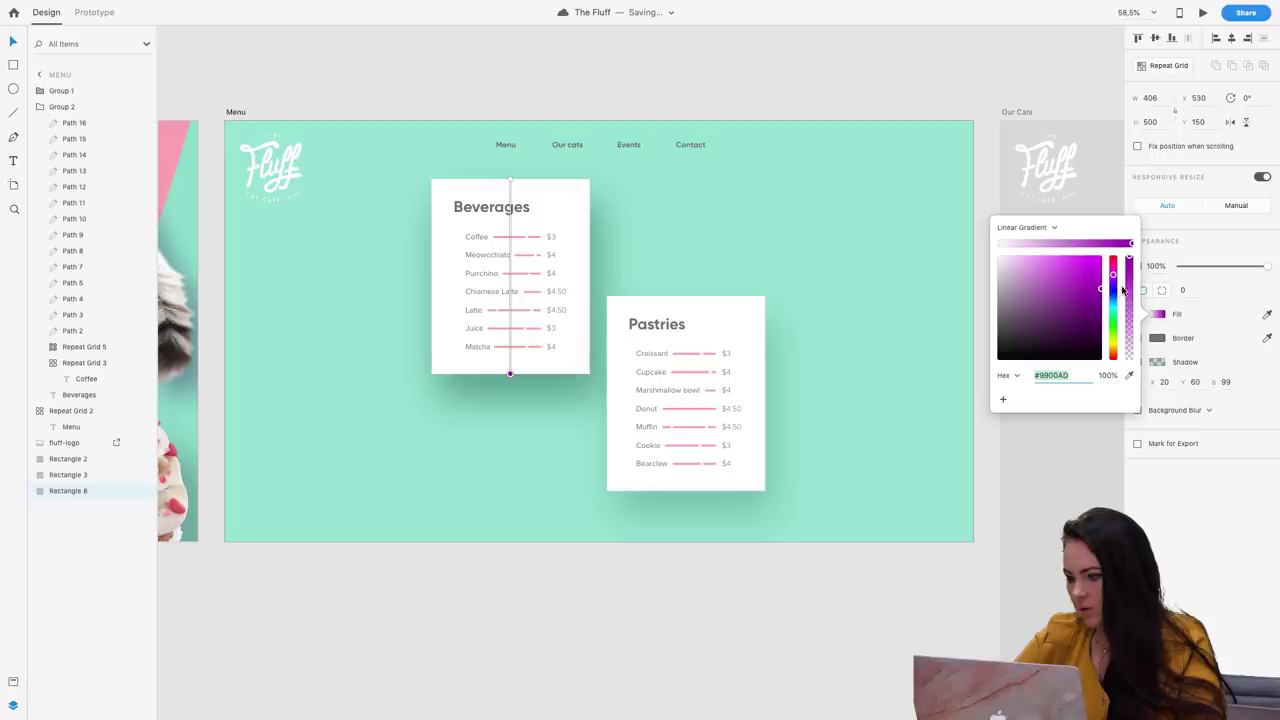
Set the gradient's start colour to turquoise #6DFAE4 and keep only the turquoise and purple stops
{"action": "left_click", "coordinate": [999, 246]}
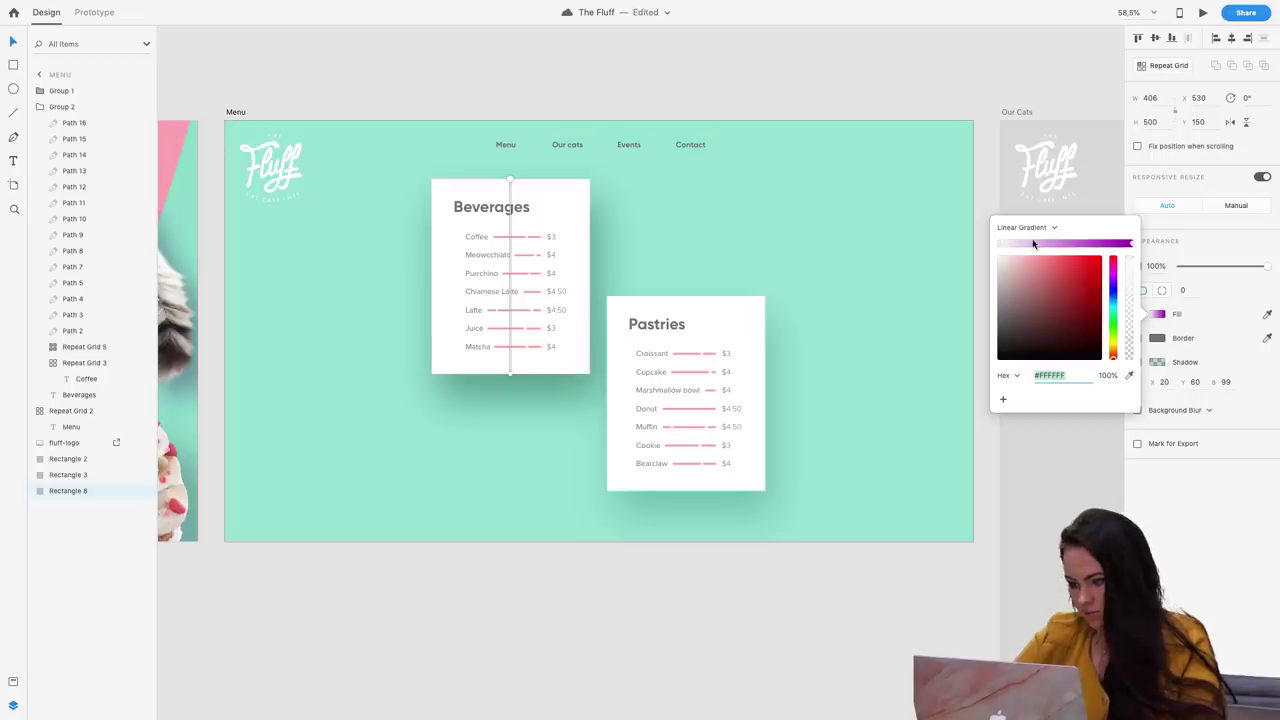
{"action": "left_click", "coordinate": [1034, 244]}
{"action": "left_click", "coordinate": [1000, 245]}
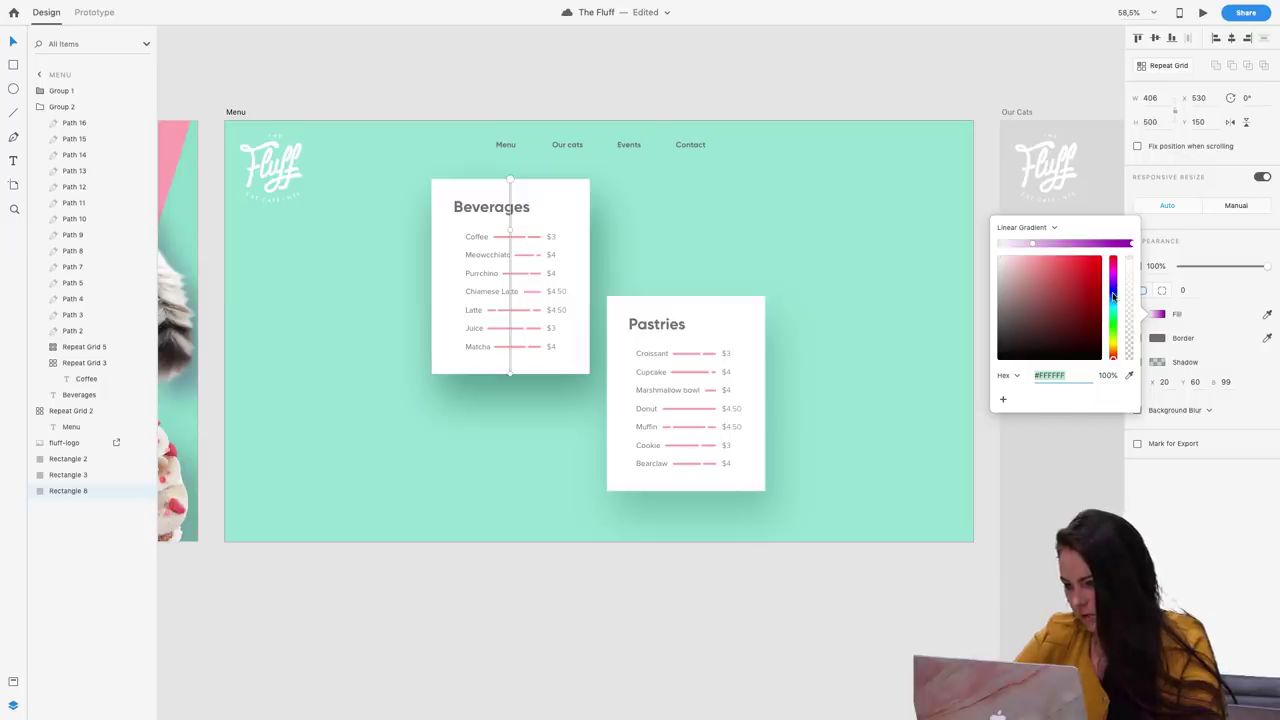
{"action": "left_click_drag", "start_coordinate": [1113, 296], "coordinate": [1115, 314]}
{"action": "left_click_drag", "start_coordinate": [1056, 270], "coordinate": [1078, 257]}
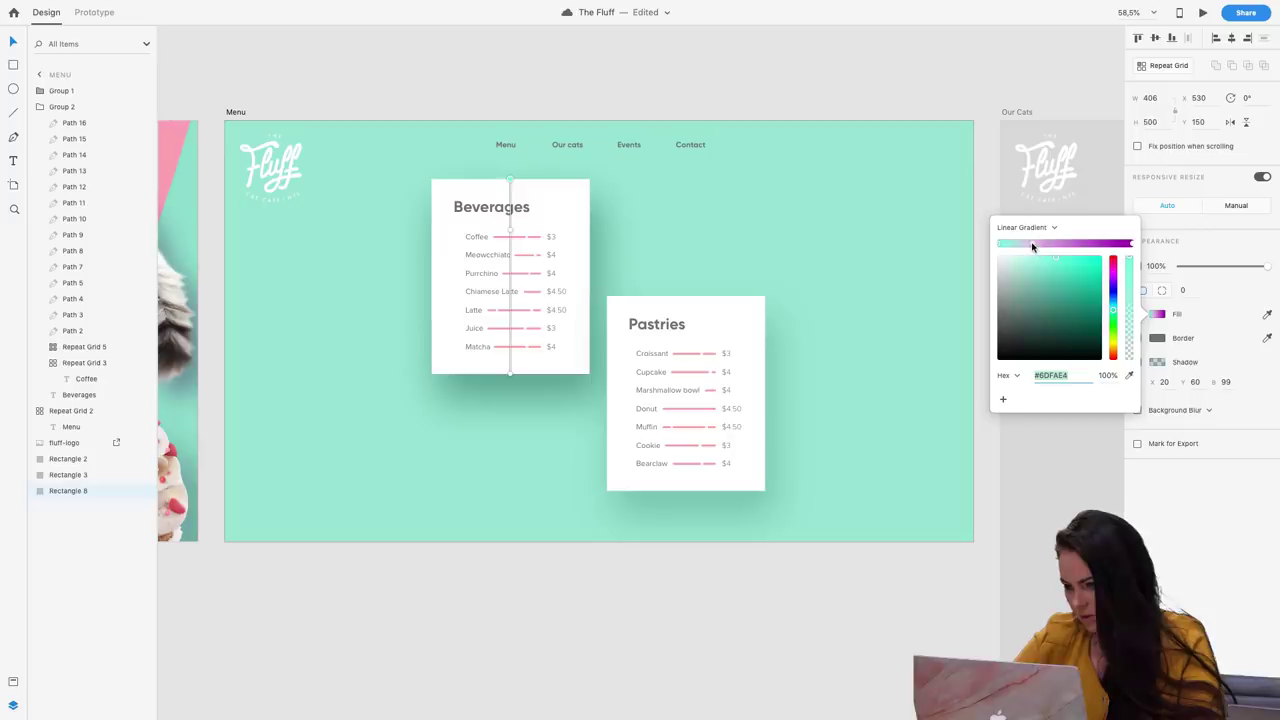
{"action": "left_click", "coordinate": [1033, 246]}
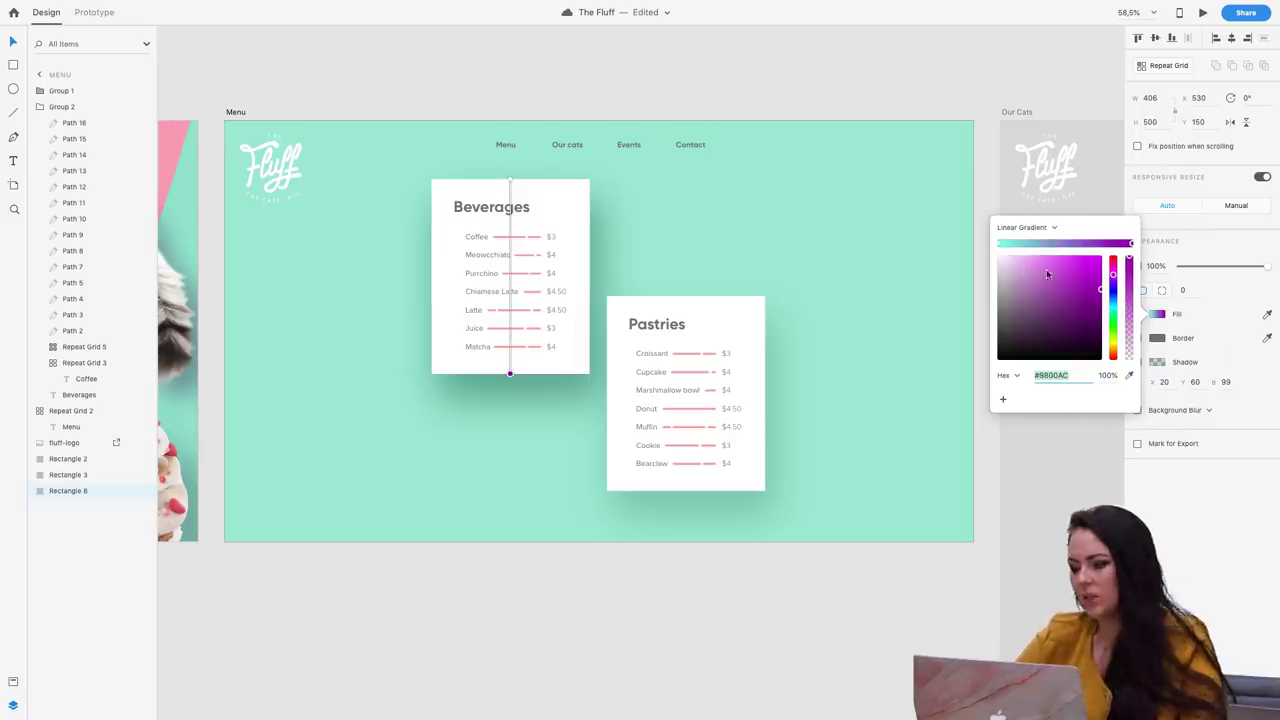
{"action": "left_click", "coordinate": [1226, 324]}
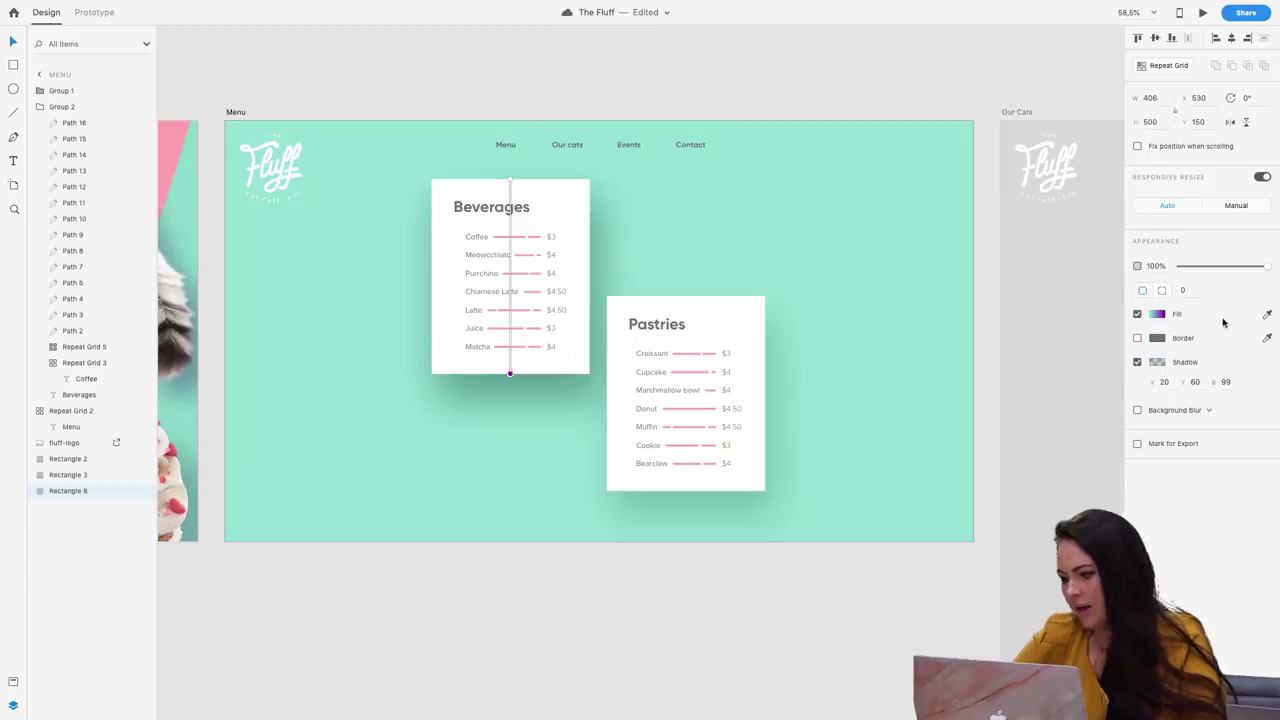
Turn off the copied rectangle's shadow and apply an Object Blur of 50 to it
{"action": "left_click", "coordinate": [1138, 363]}
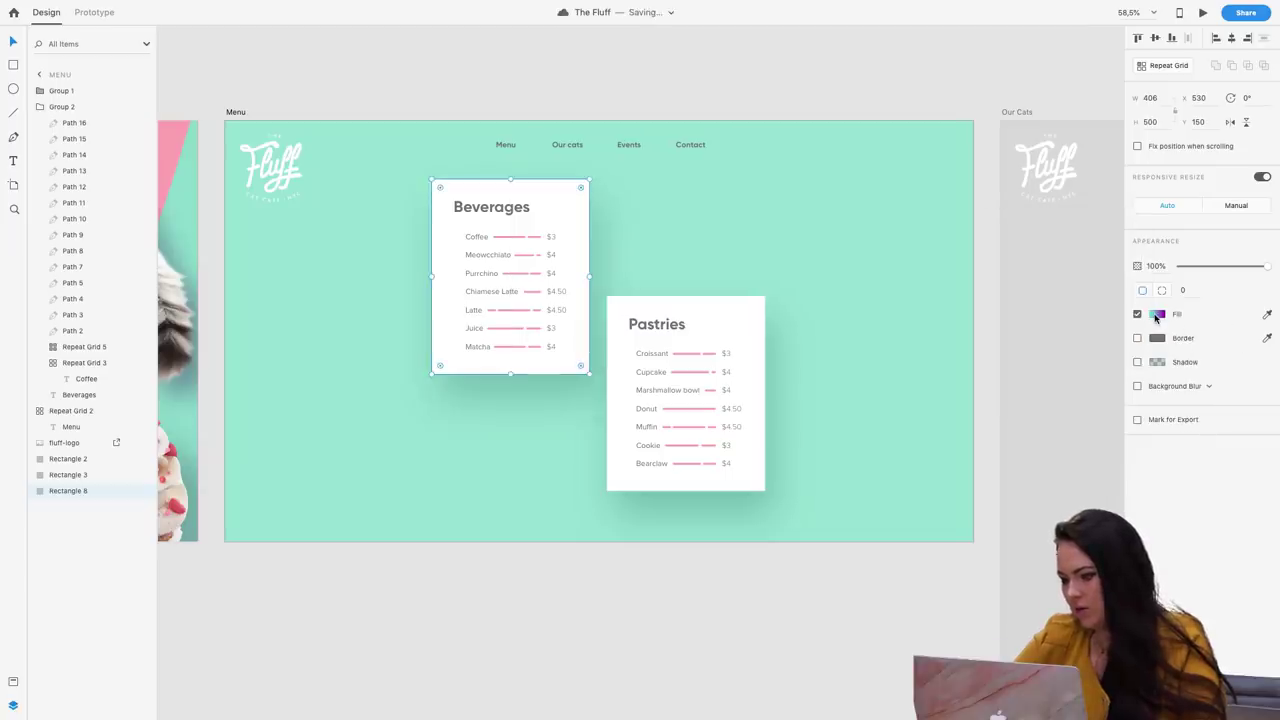
{"action": "left_click", "coordinate": [1205, 385]}
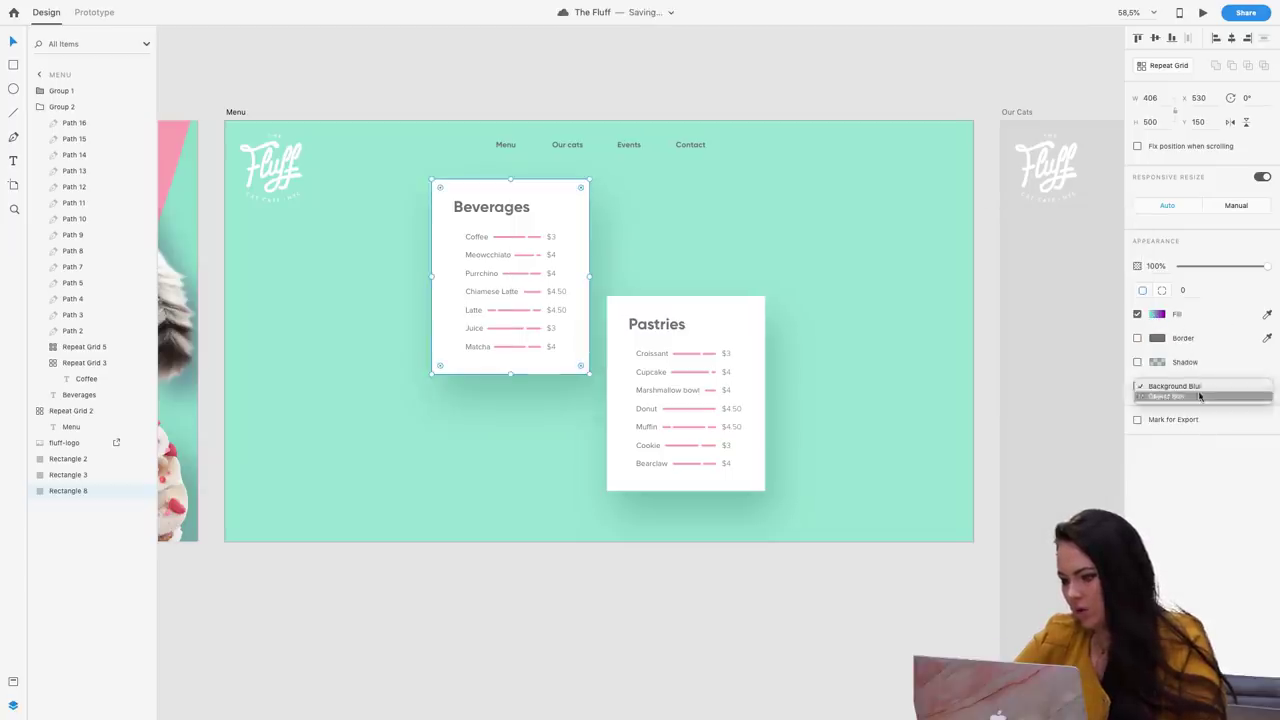
{"action": "left_click", "coordinate": [1194, 398]}
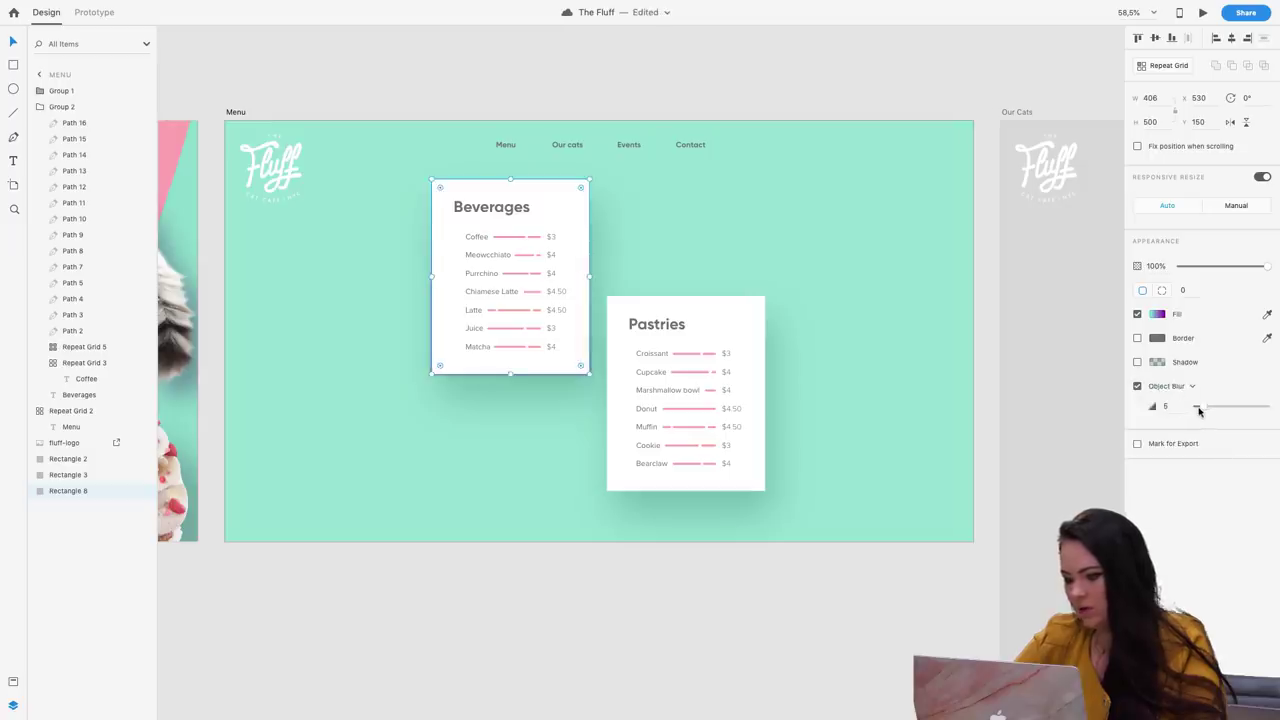
{"action": "left_click_drag", "start_coordinate": [1199, 410], "coordinate": [1257, 415]}
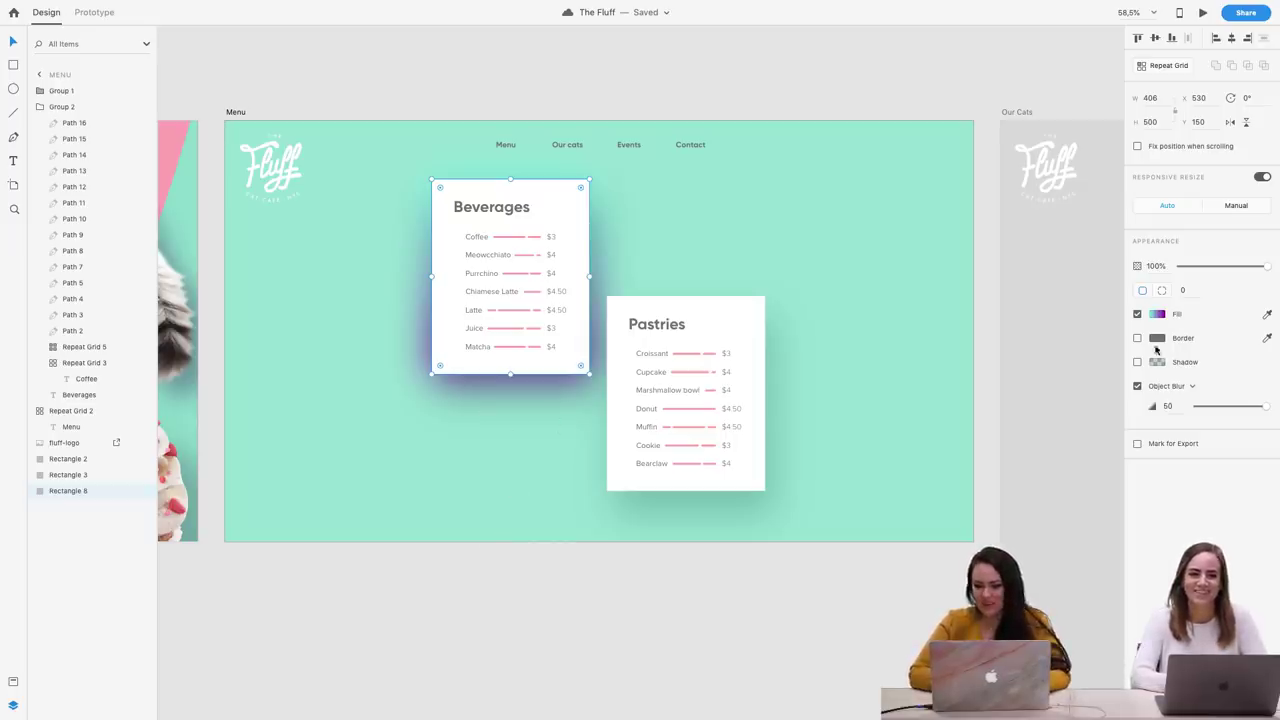
Delete the blurred gradient rectangle behind the Beverages card and save the document
{"action": "key", "text": "Delete"}
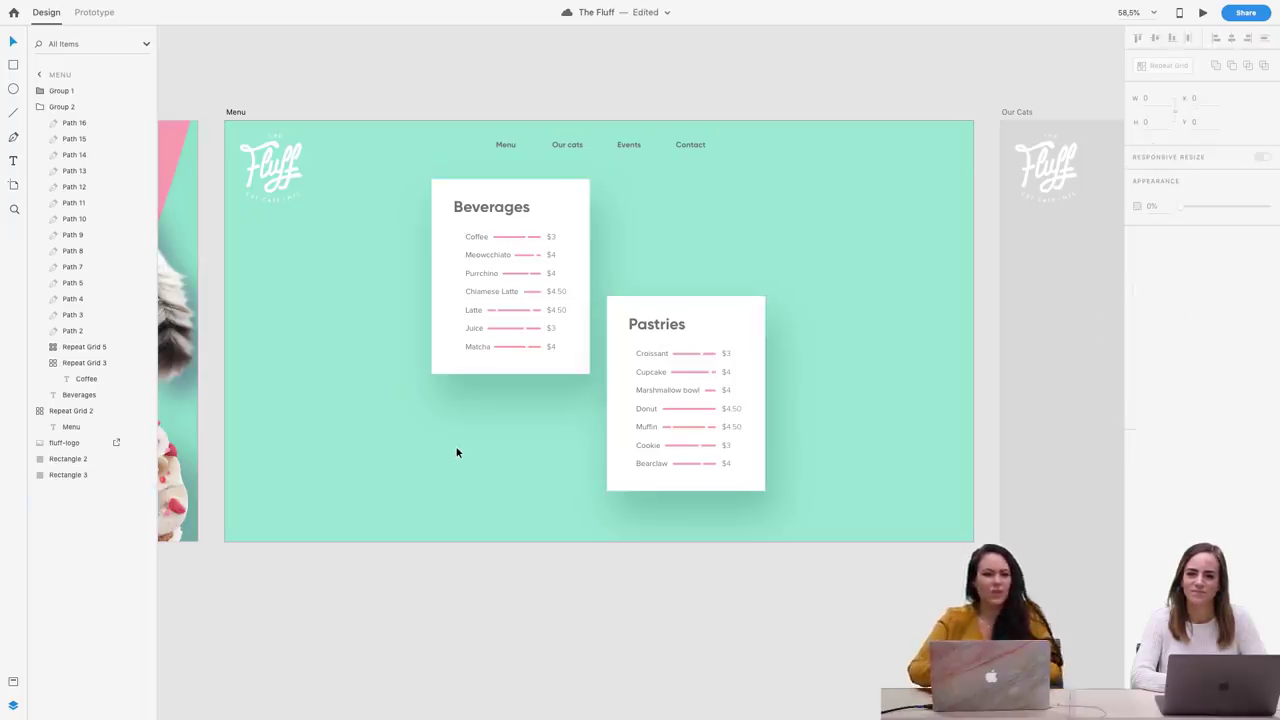
{"action": "key", "text": "super+s"}
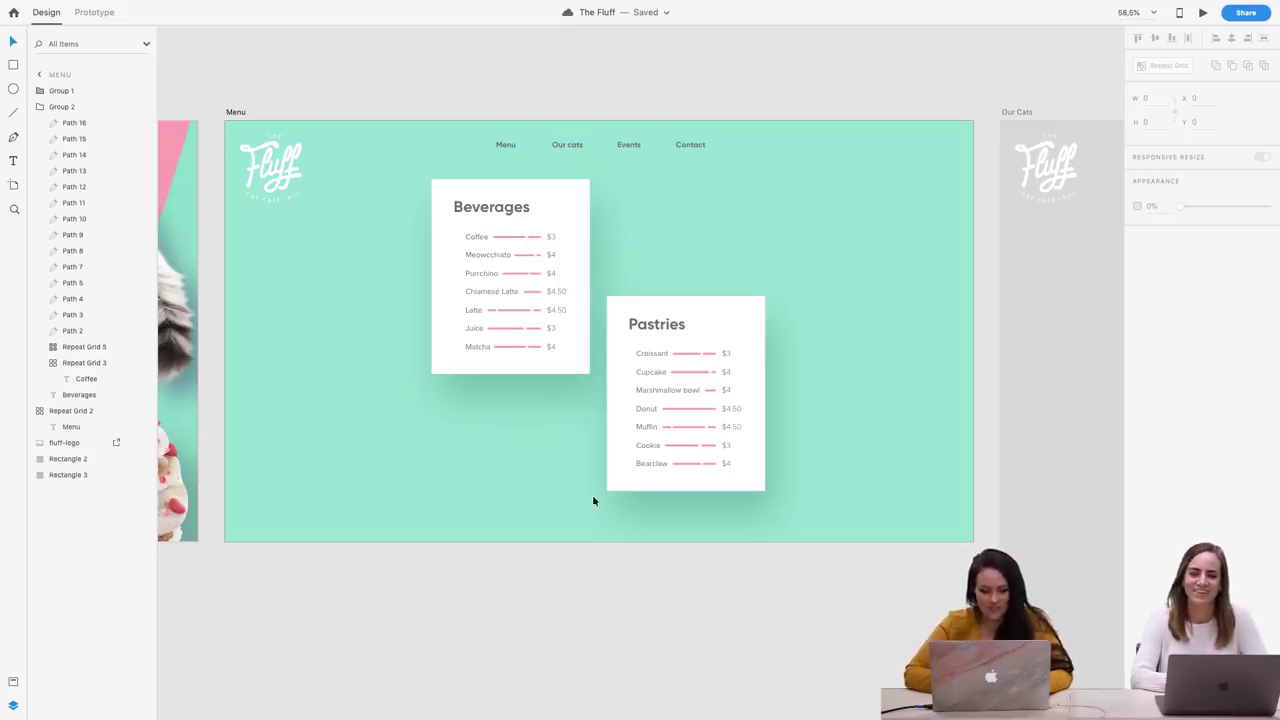
{"action": "left_click", "coordinate": [516, 605]}
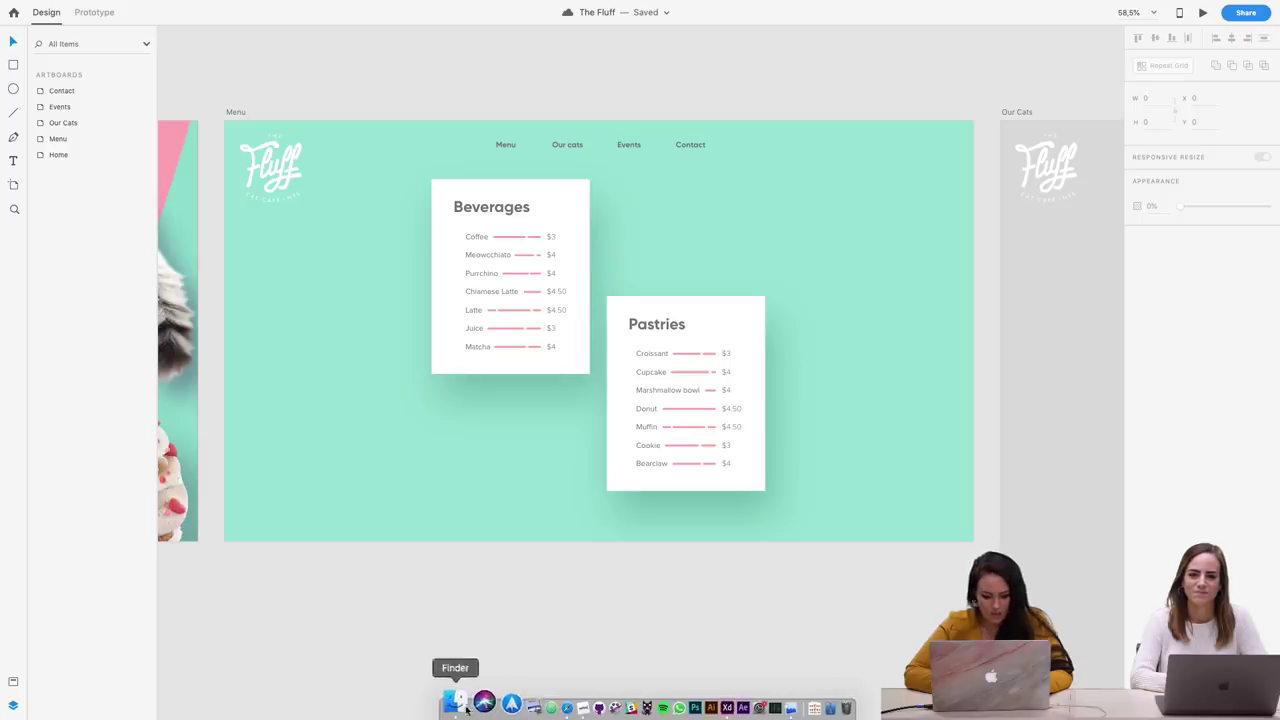
Import cup1.jpg and cup2.jpg from the cups folder in Finder into the Fluff design in XD
{"action": "left_click", "coordinate": [457, 703]}
{"action": "left_click_drag", "start_coordinate": [626, 101], "coordinate": [469, 77]}
{"action": "left_click", "coordinate": [330, 112]}
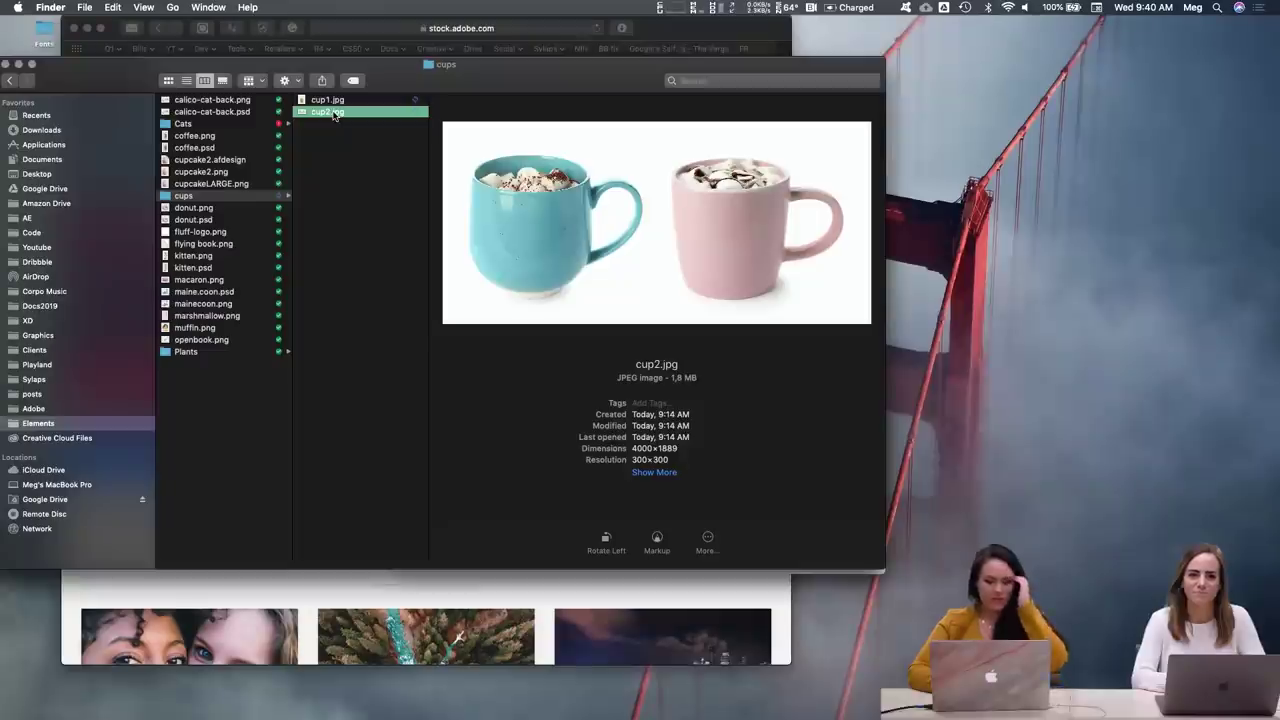
{"action": "left_click", "coordinate": [328, 100], "text": "shift"}
{"action": "left_click_drag", "start_coordinate": [320, 108], "coordinate": [701, 704]}
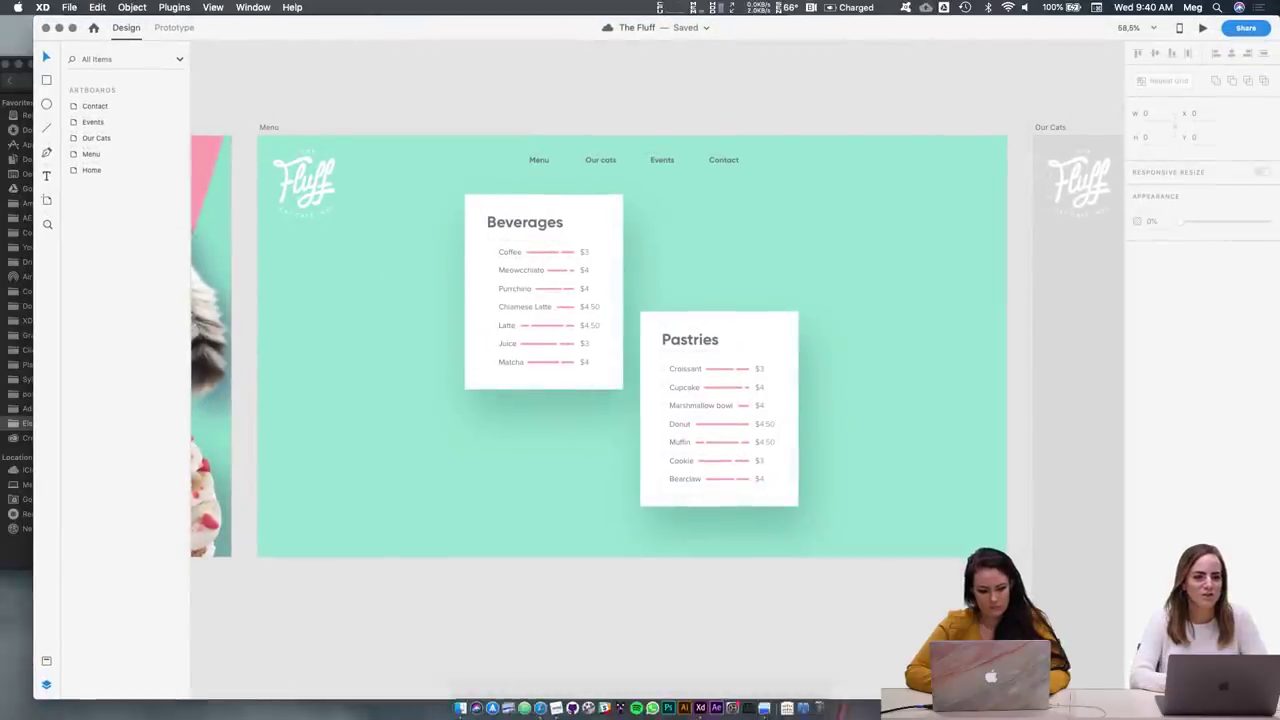
{"action": "left_click", "coordinate": [460, 708]}
{"action": "left_click_drag", "start_coordinate": [334, 100], "coordinate": [956, 101]}
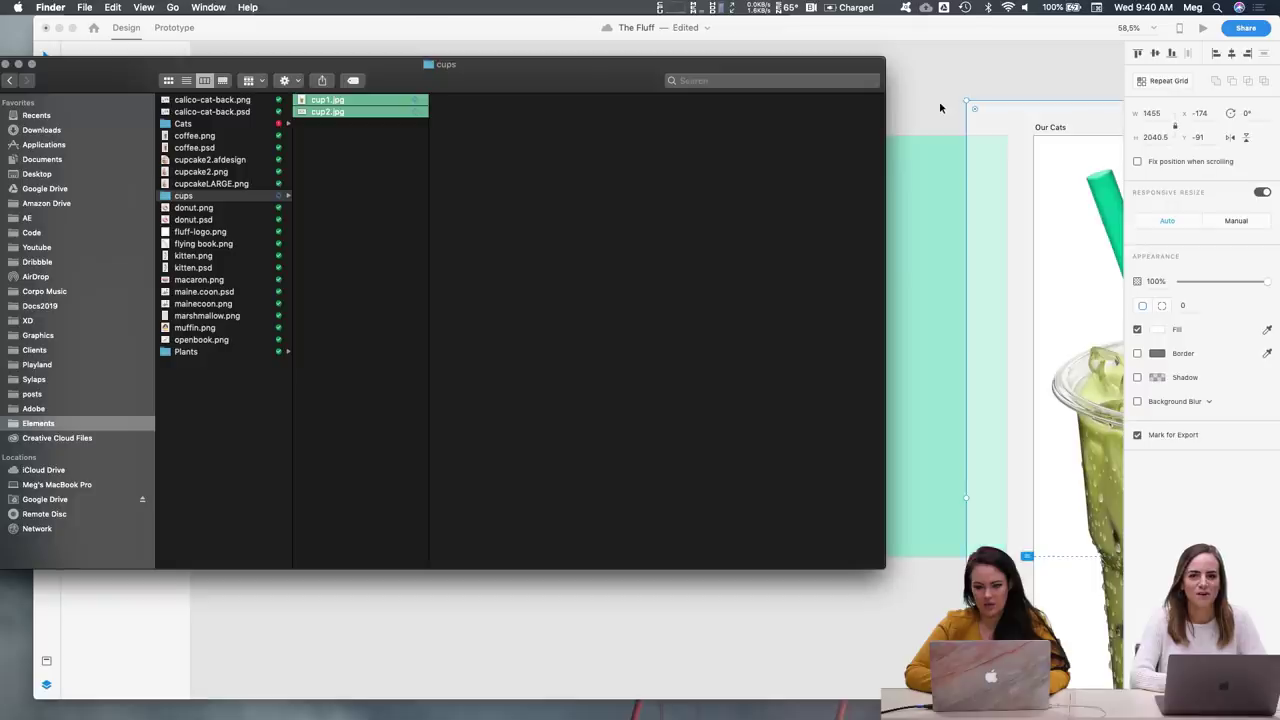
{"action": "left_click", "coordinate": [939, 101]}
{"action": "scroll", "coordinate": [922, 102], "scroll_direction": "down", "scroll_amount": 10}
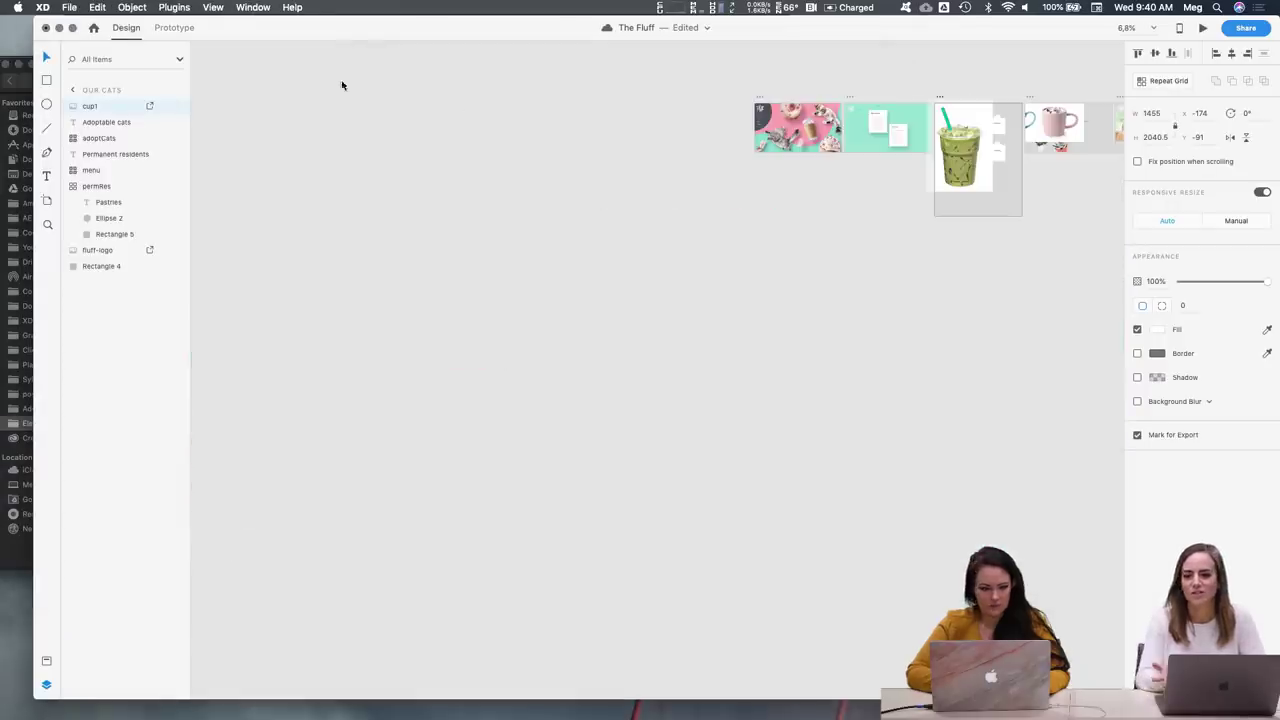
{"action": "left_click", "coordinate": [72, 28]}
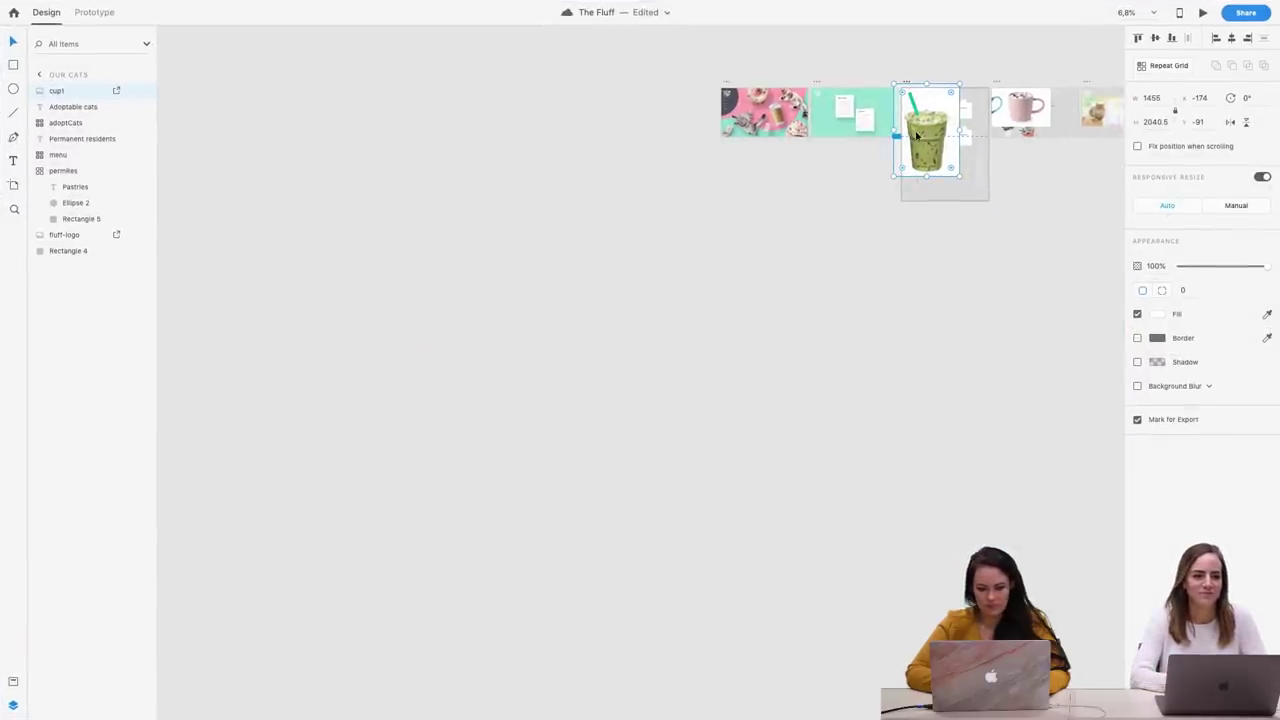
Shrink the iced green drink image and place it on the pasteboard below the Menu artboard
{"action": "scroll", "coordinate": [1004, 108], "scroll_direction": "up", "scroll_amount": 4}
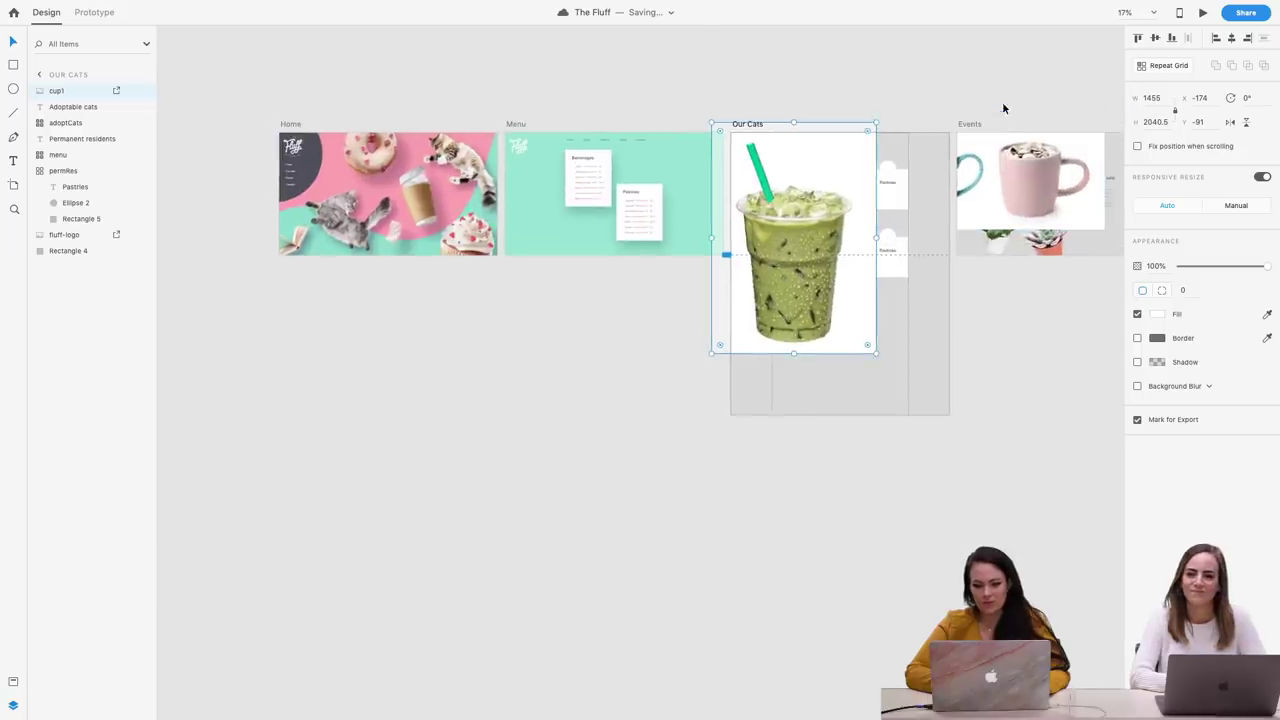
{"action": "left_click_drag", "start_coordinate": [875, 123], "coordinate": [790, 266]}
{"action": "left_click_drag", "start_coordinate": [745, 305], "coordinate": [648, 318]}
Move the two-mug image off the Events artboard, scale it down to about 1013 × 478.5, and place it on the Menu artboard
{"action": "left_click", "coordinate": [1019, 185]}
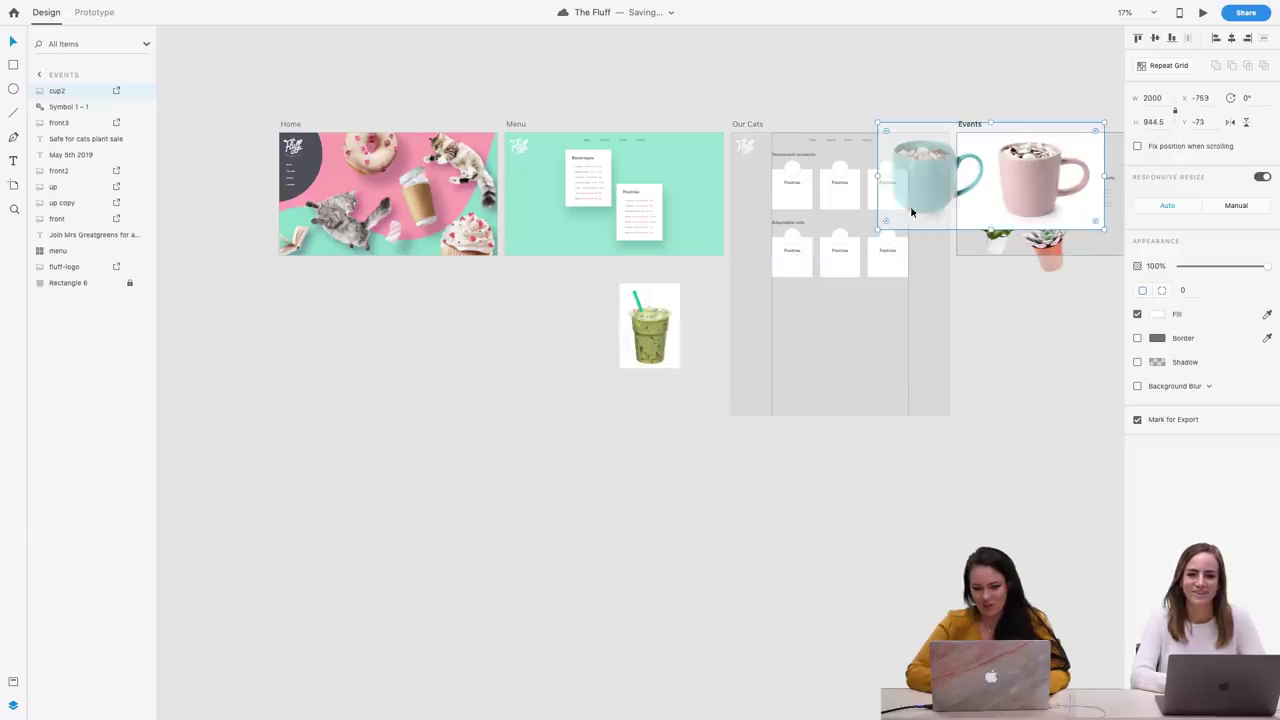
{"action": "left_click_drag", "start_coordinate": [1019, 185], "coordinate": [549, 343]}
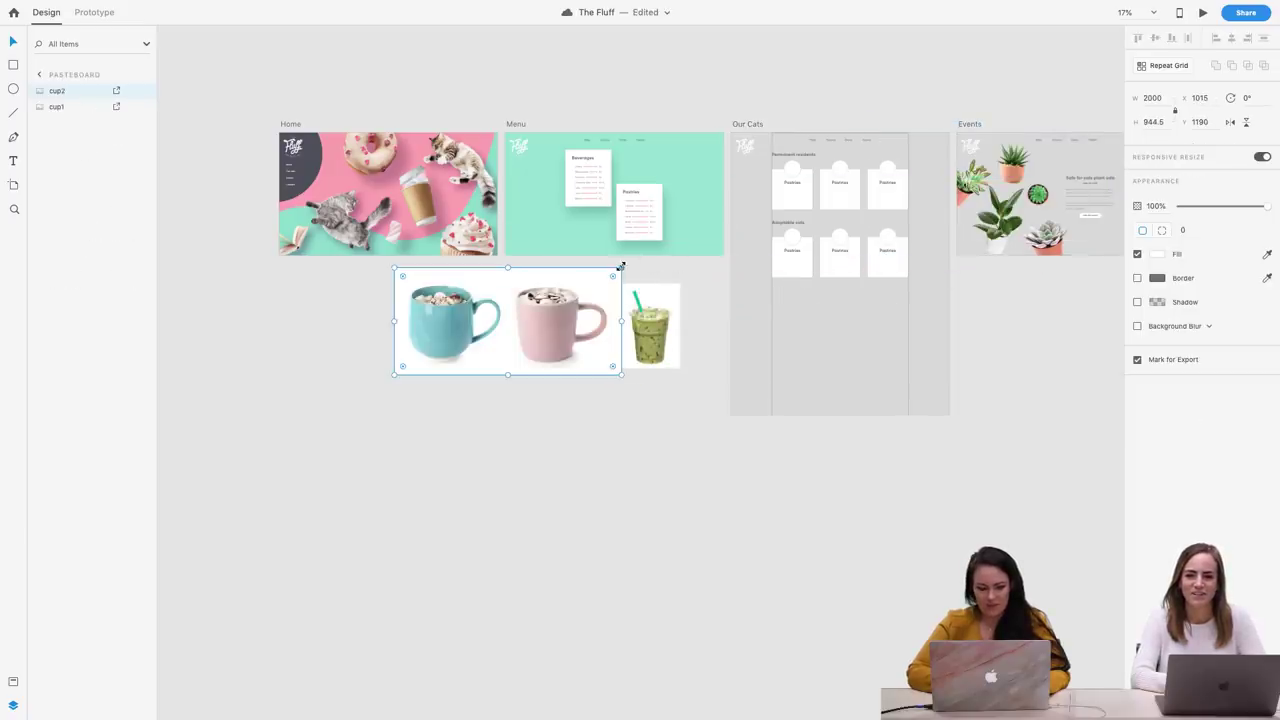
{"action": "left_click_drag", "start_coordinate": [620, 266], "coordinate": [668, 178]}
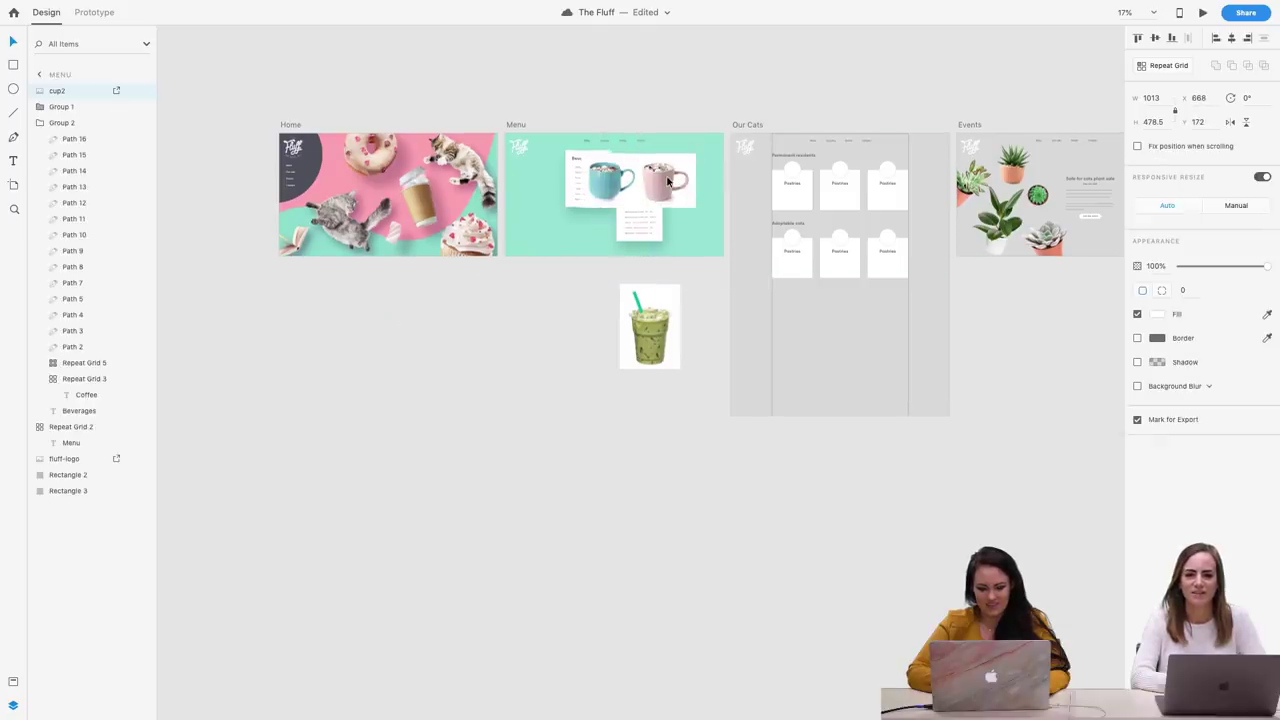
Enlarge the two-mug image to about 1156 × 545.5, reposition it over the menu cards, and duplicate it in place
{"action": "scroll", "coordinate": [666, 175], "scroll_direction": "up", "scroll_amount": 3}
{"action": "scroll", "coordinate": [666, 175], "scroll_direction": "up", "scroll_amount": 3}
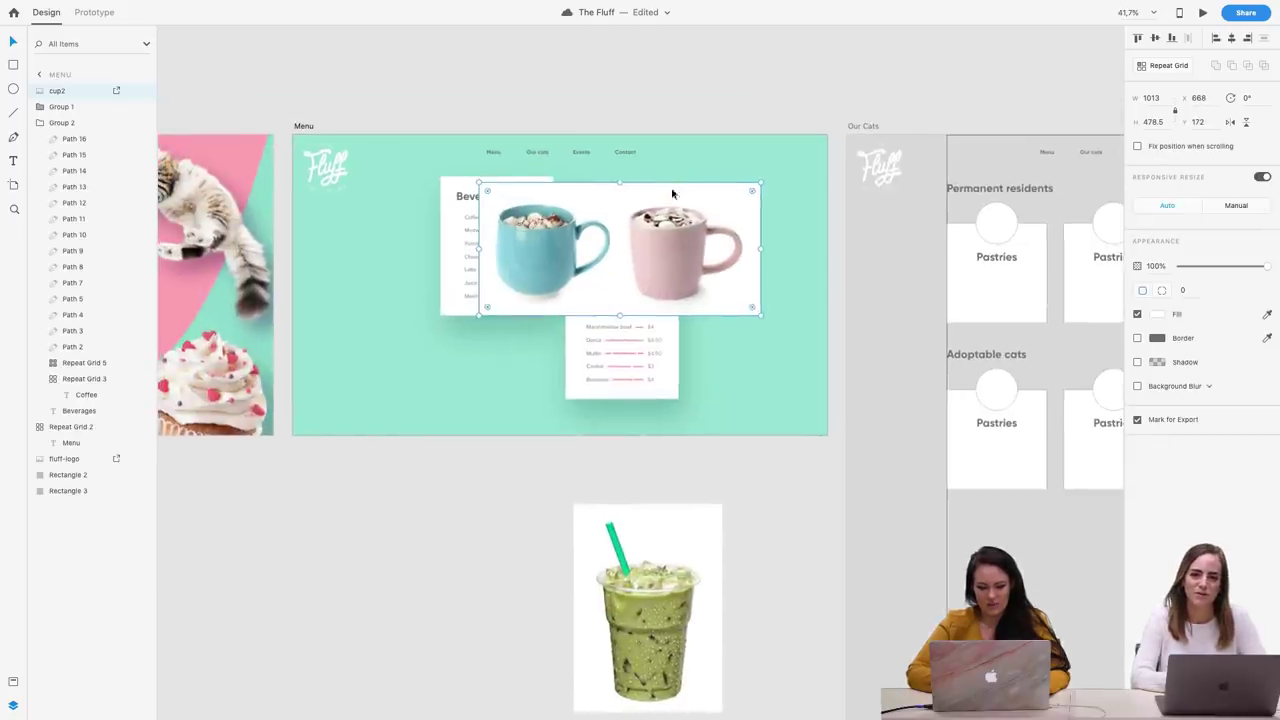
{"action": "scroll", "coordinate": [631, 228], "scroll_direction": "up", "scroll_amount": 3}
{"action": "scroll", "coordinate": [631, 228], "scroll_direction": "up", "scroll_amount": 5}
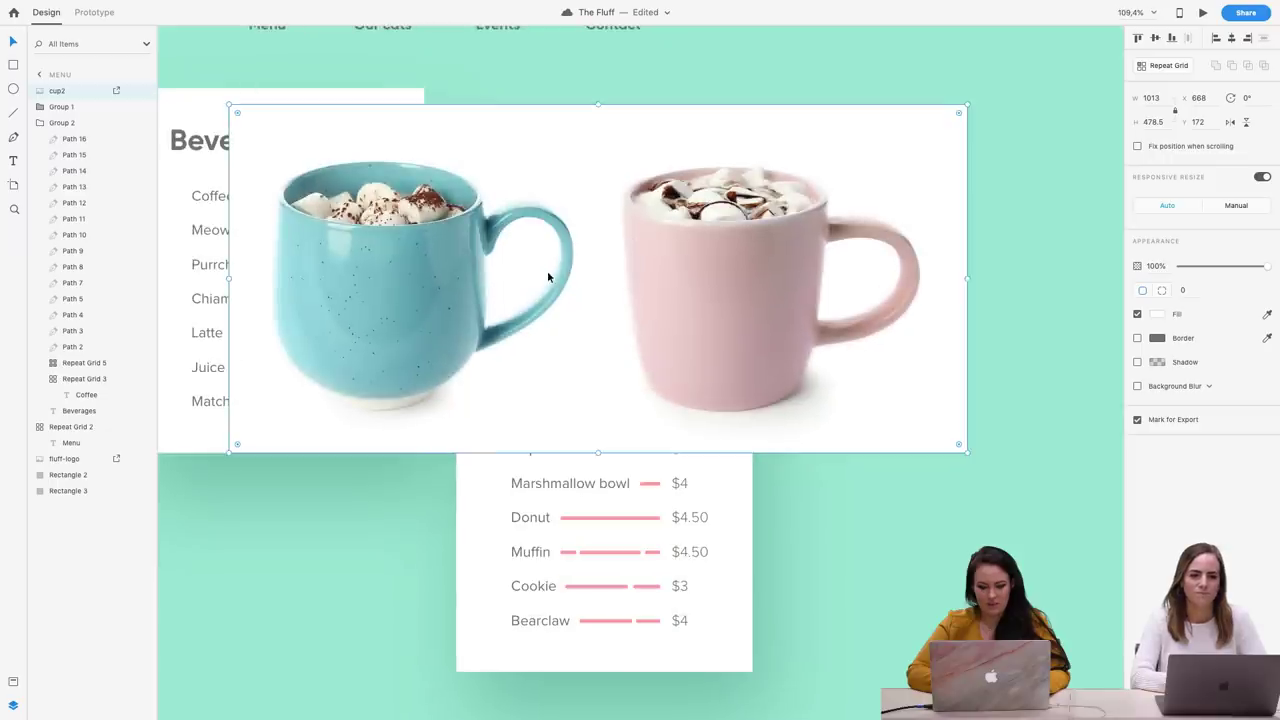
{"action": "left_click_drag", "start_coordinate": [1016, 72], "coordinate": [1070, 58]}
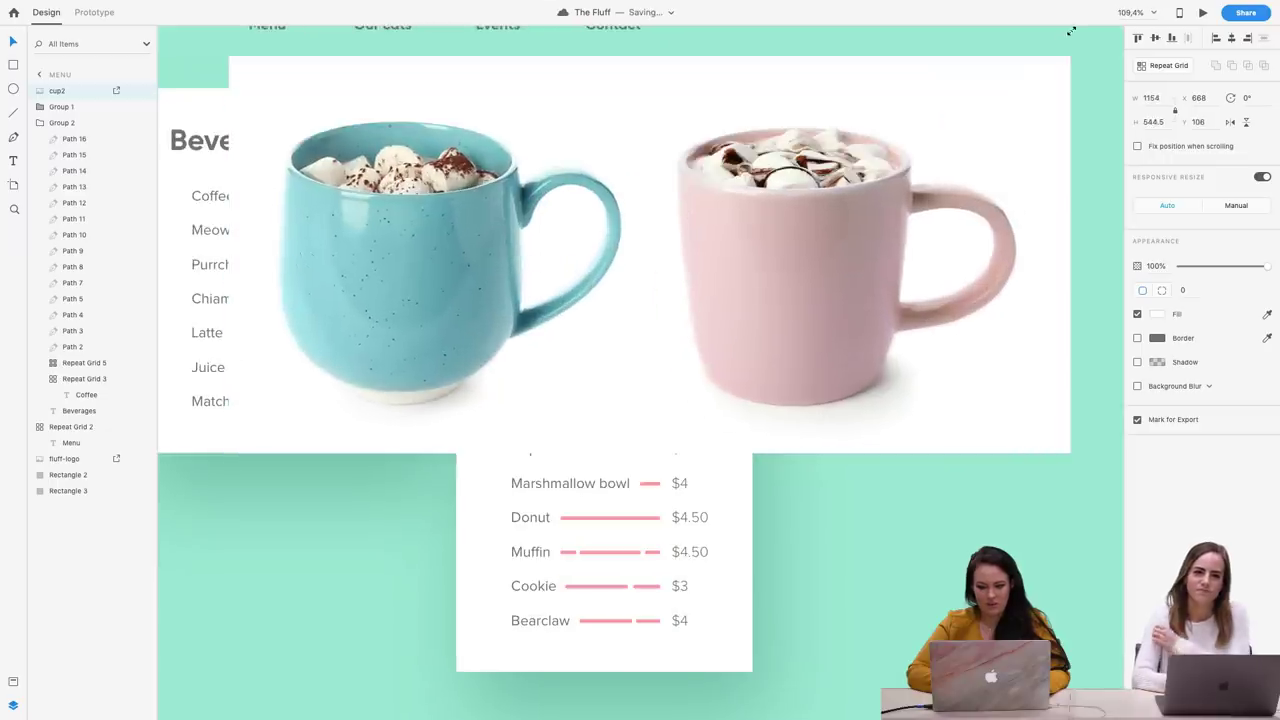
{"action": "left_click_drag", "start_coordinate": [694, 377], "coordinate": [749, 409]}
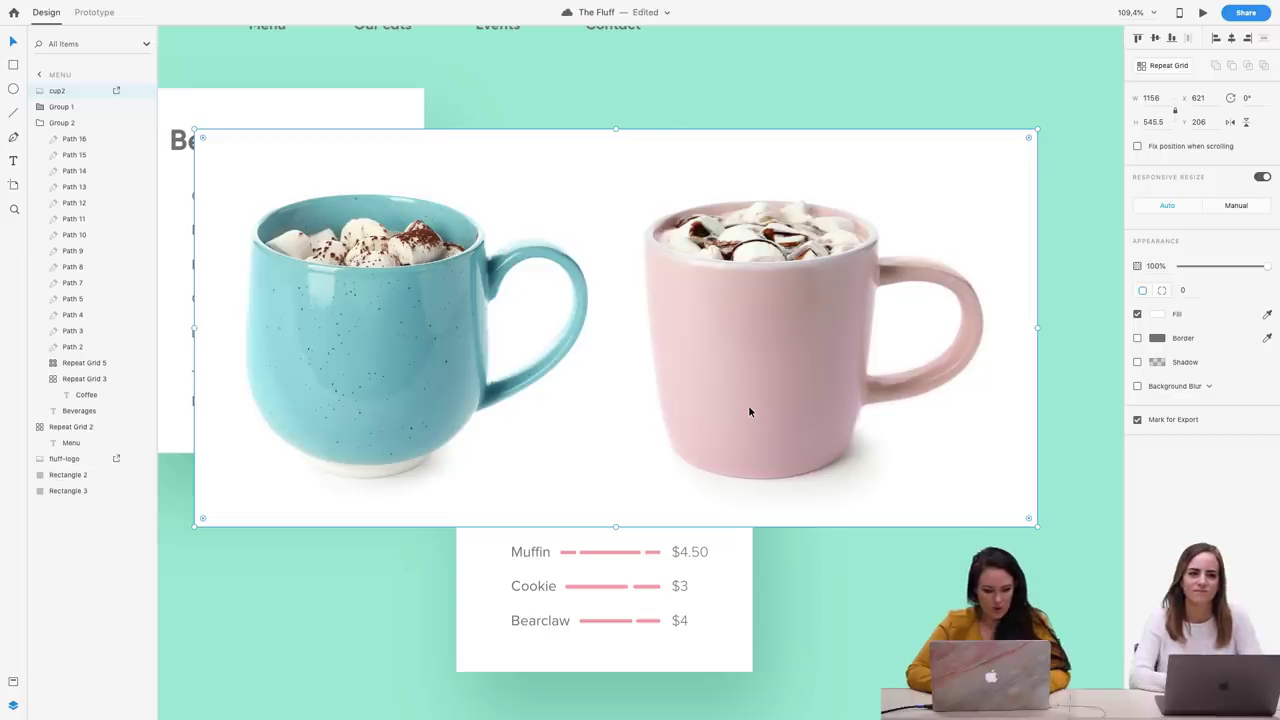
{"action": "key", "text": "super+d"}
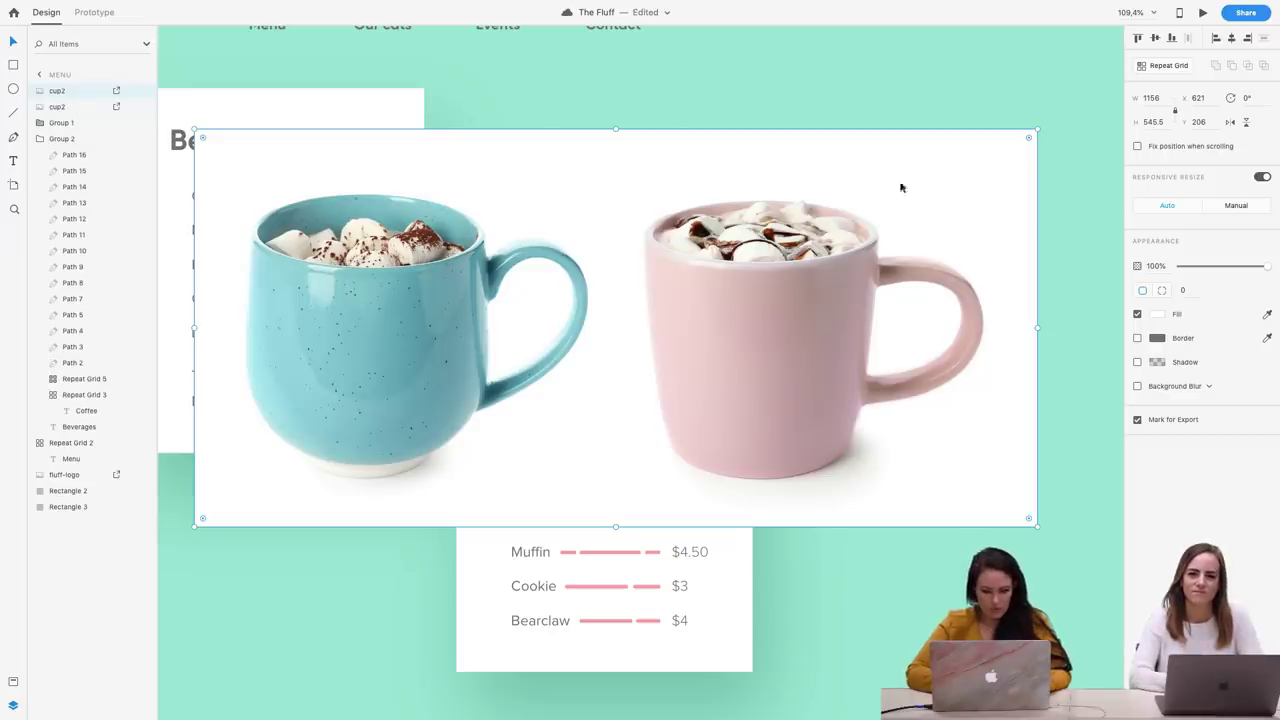
Start a Pen path on the pink mug, tracing down its left side, around the rounded base and up the lower right side
{"action": "scroll", "coordinate": [755, 378], "scroll_direction": "up", "scroll_amount": 5}
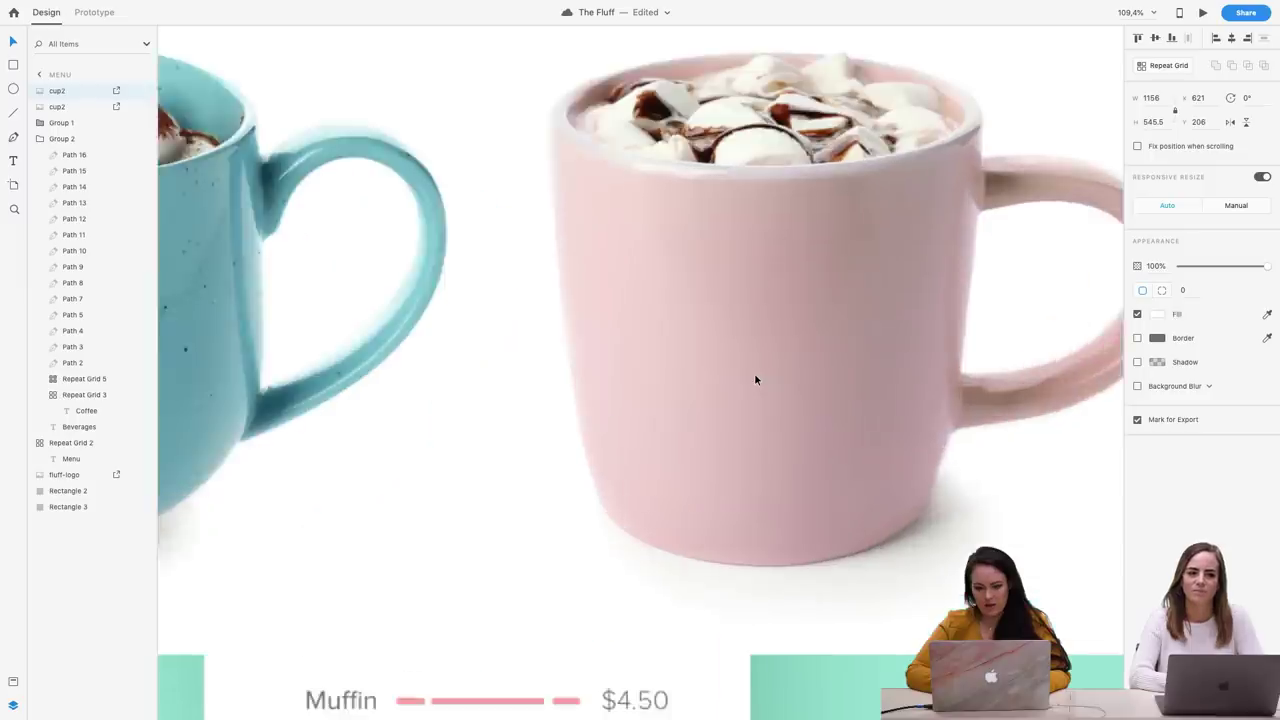
{"action": "scroll", "coordinate": [755, 379], "scroll_direction": "right", "scroll_amount": 3}
{"action": "scroll", "coordinate": [755, 379], "scroll_direction": "up", "scroll_amount": 2}
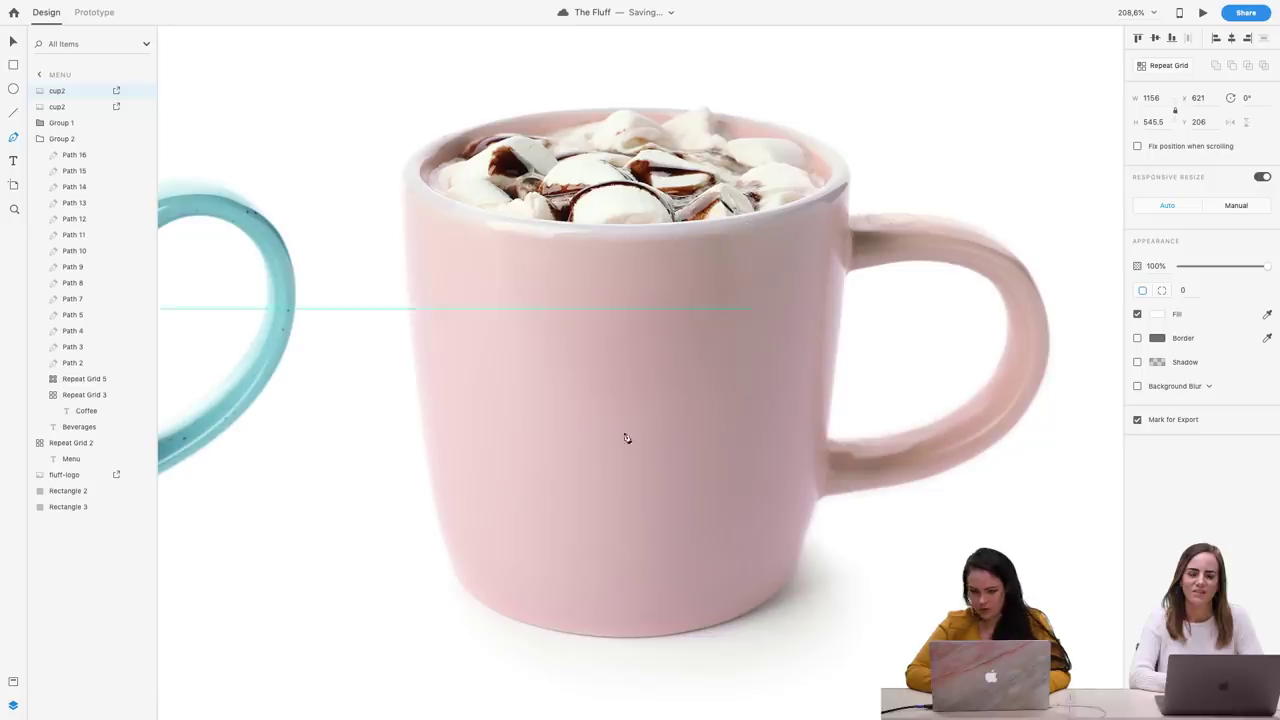
{"action": "left_click", "coordinate": [406, 269]}
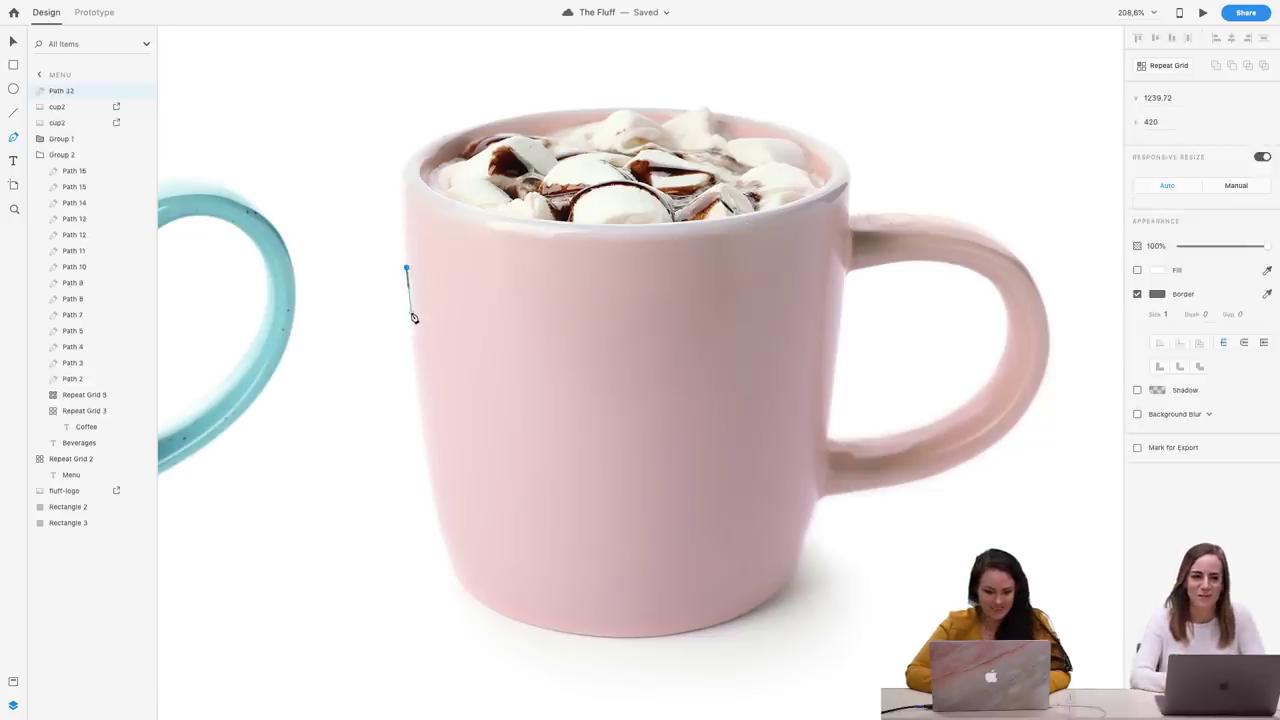
{"action": "left_click", "coordinate": [410, 338]}
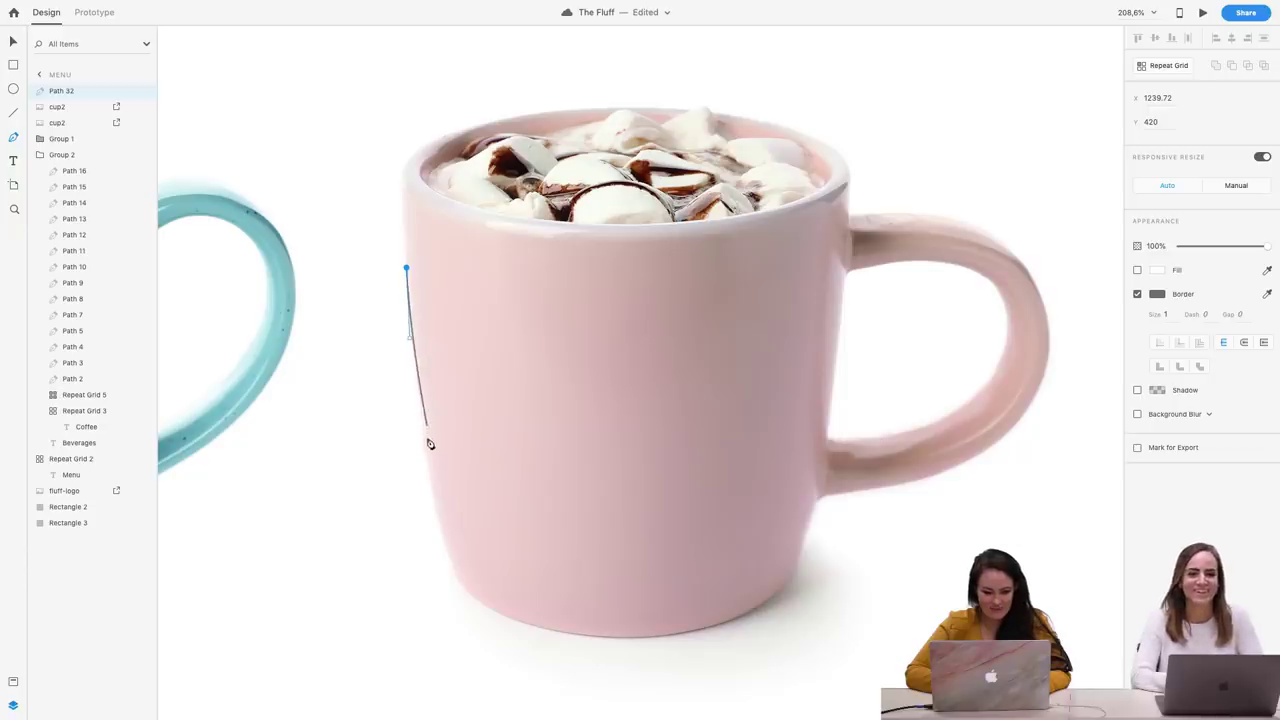
{"action": "left_click", "coordinate": [447, 548]}
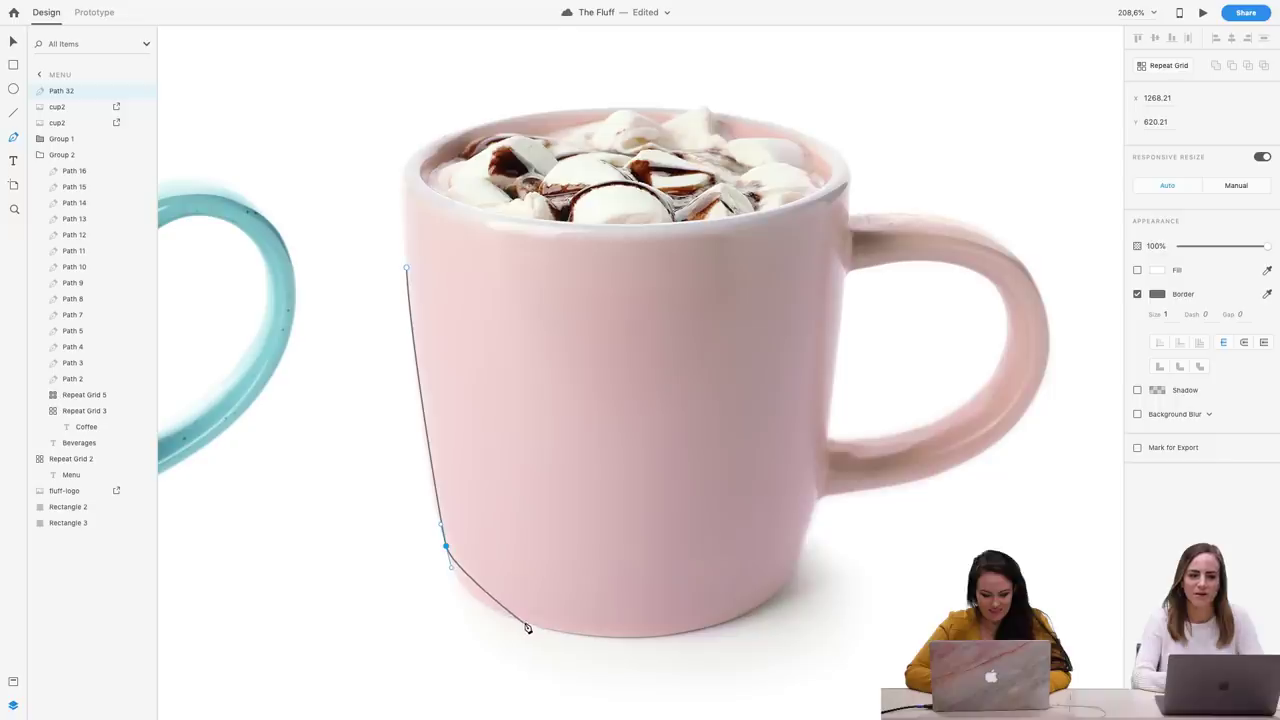
{"action": "left_click_drag", "start_coordinate": [518, 622], "coordinate": [567, 636]}
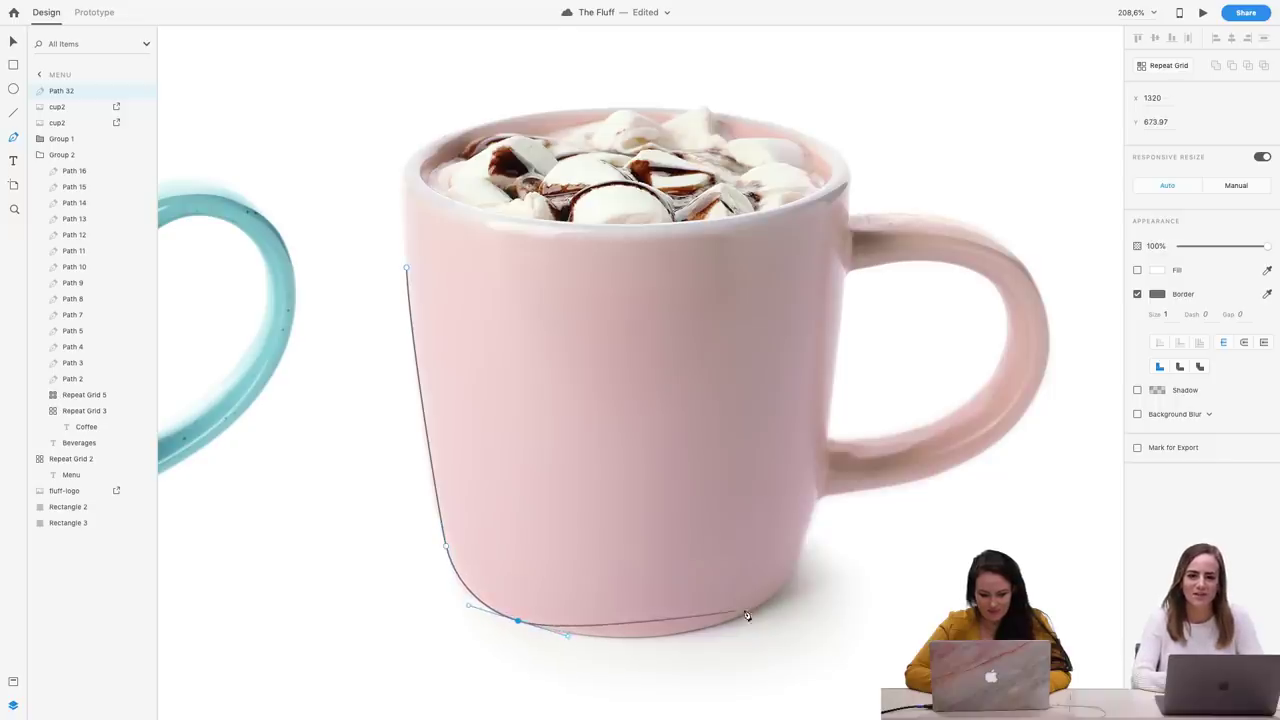
{"action": "left_click_drag", "start_coordinate": [729, 624], "coordinate": [793, 601]}
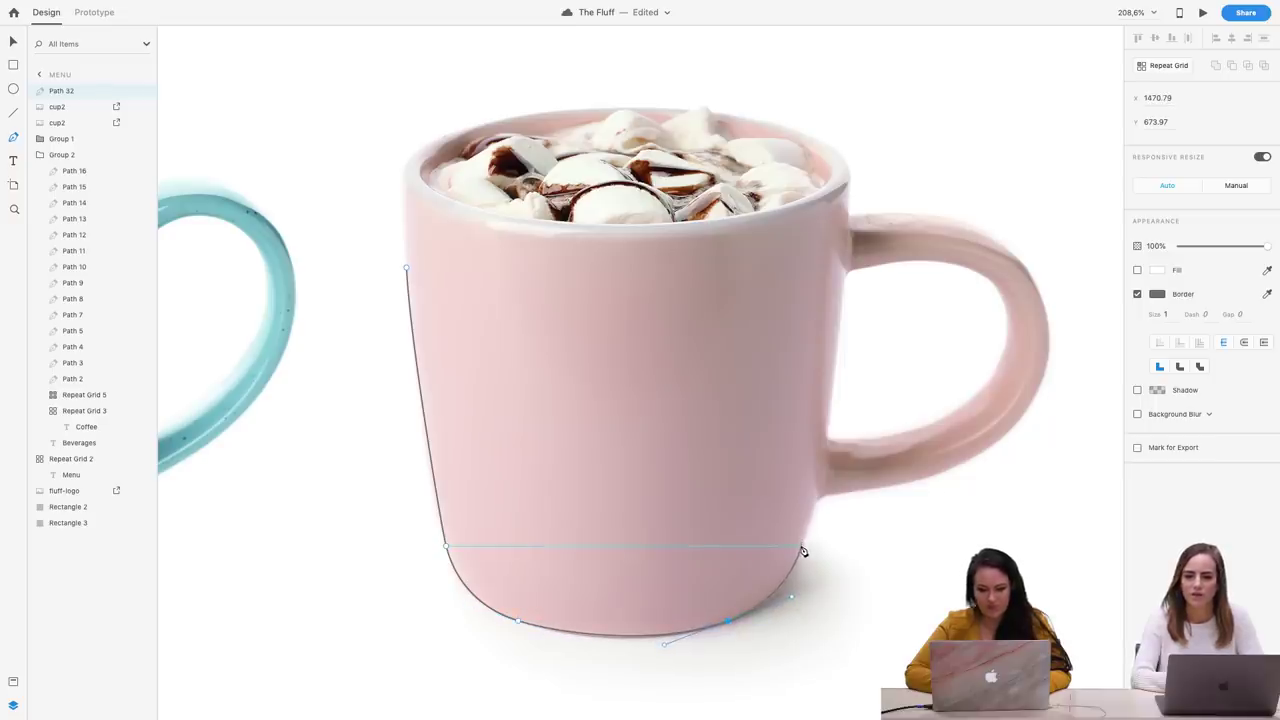
{"action": "left_click_drag", "start_coordinate": [802, 546], "coordinate": [809, 534]}
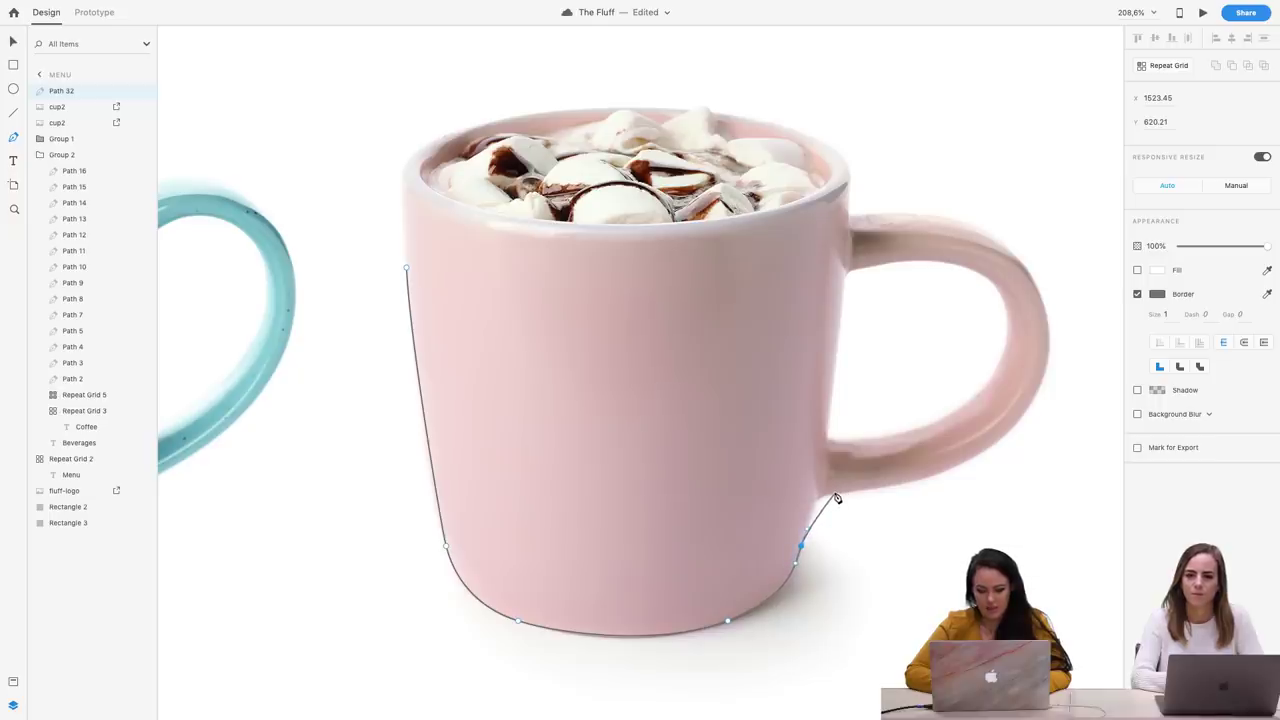
Continue the Pen path around the outer edge of the pink mug's handle, from its lower joint to its upper joint
{"action": "left_click_drag", "start_coordinate": [835, 493], "coordinate": [860, 496]}
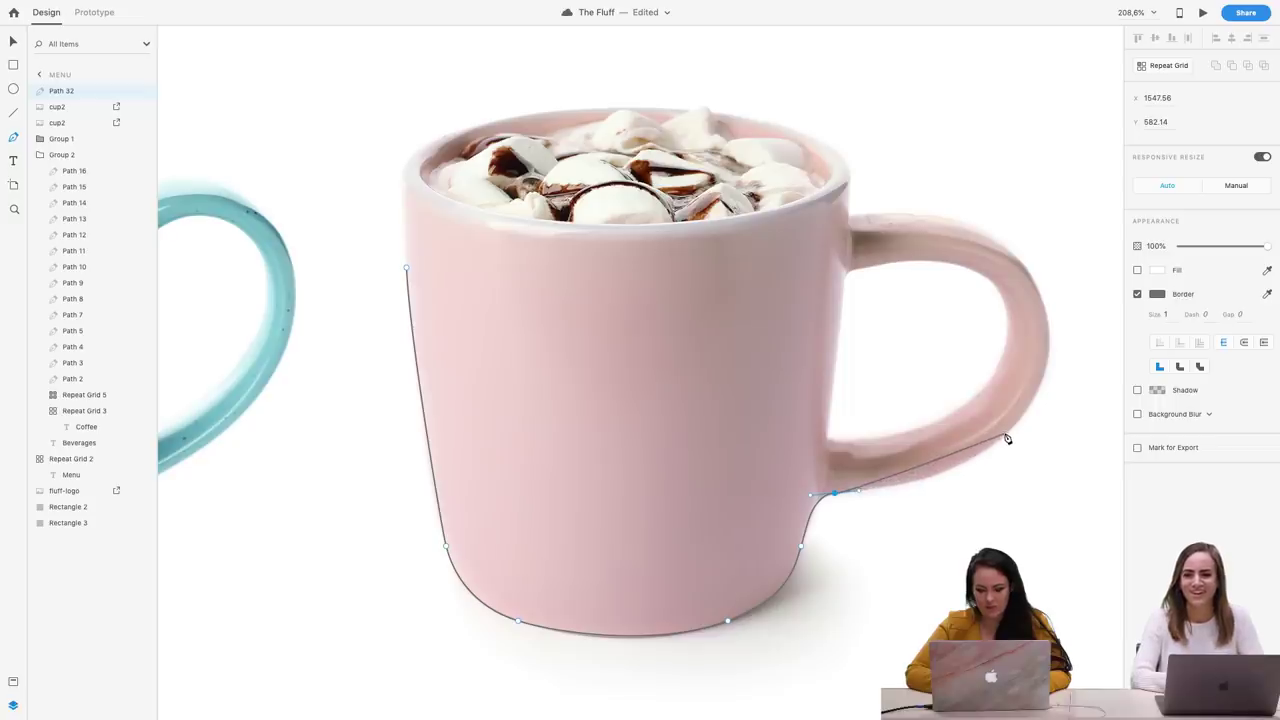
{"action": "left_click_drag", "start_coordinate": [1004, 433], "coordinate": [1066, 382]}
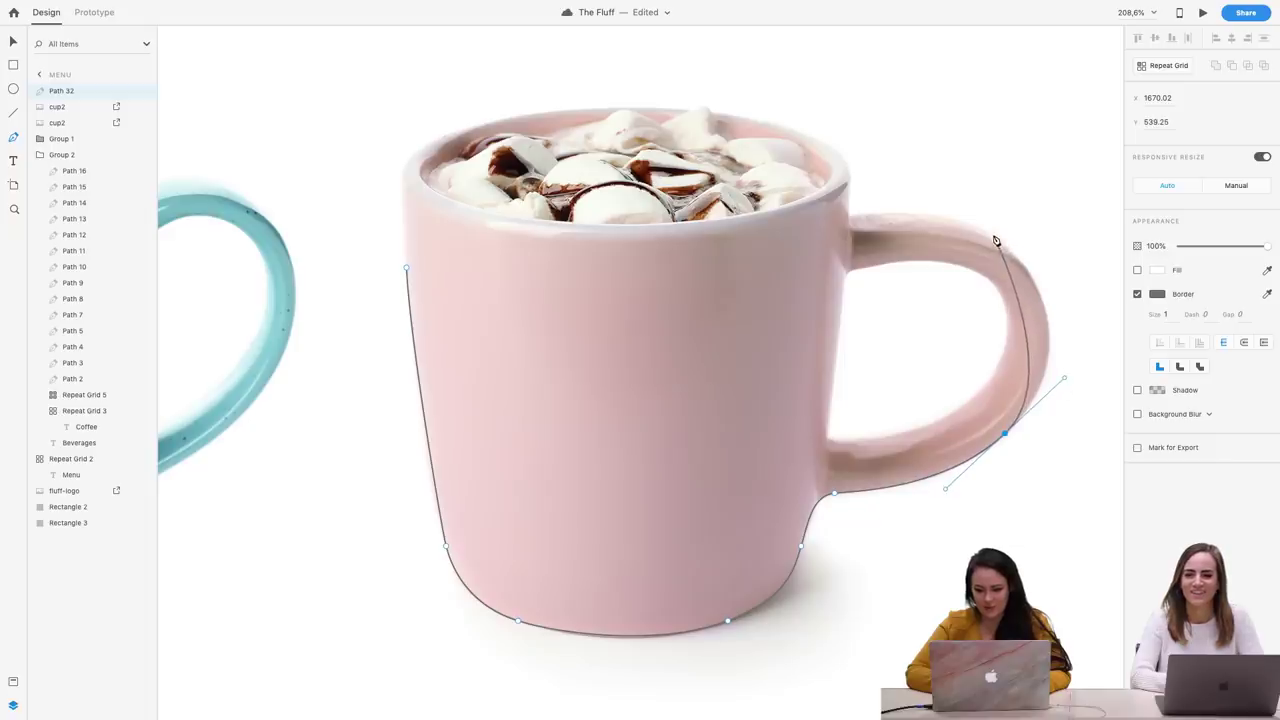
{"action": "left_click_drag", "start_coordinate": [993, 240], "coordinate": [925, 188]}
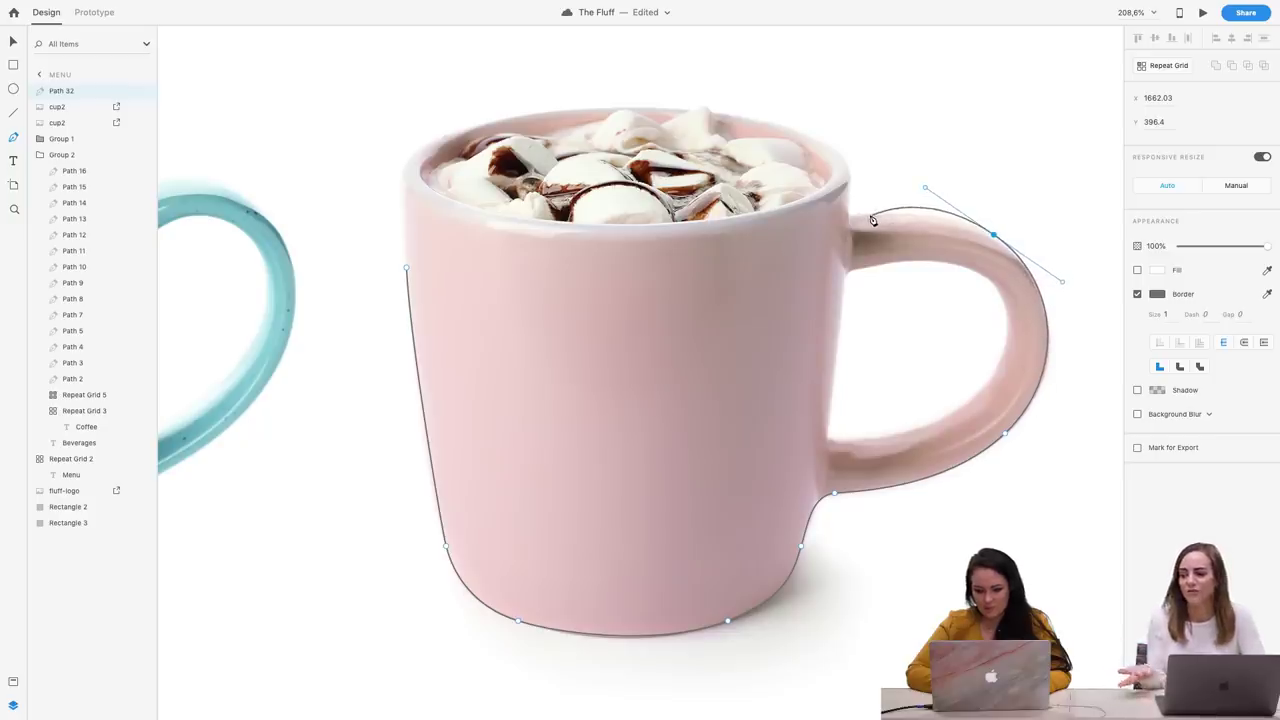
{"action": "key", "text": "super+z"}
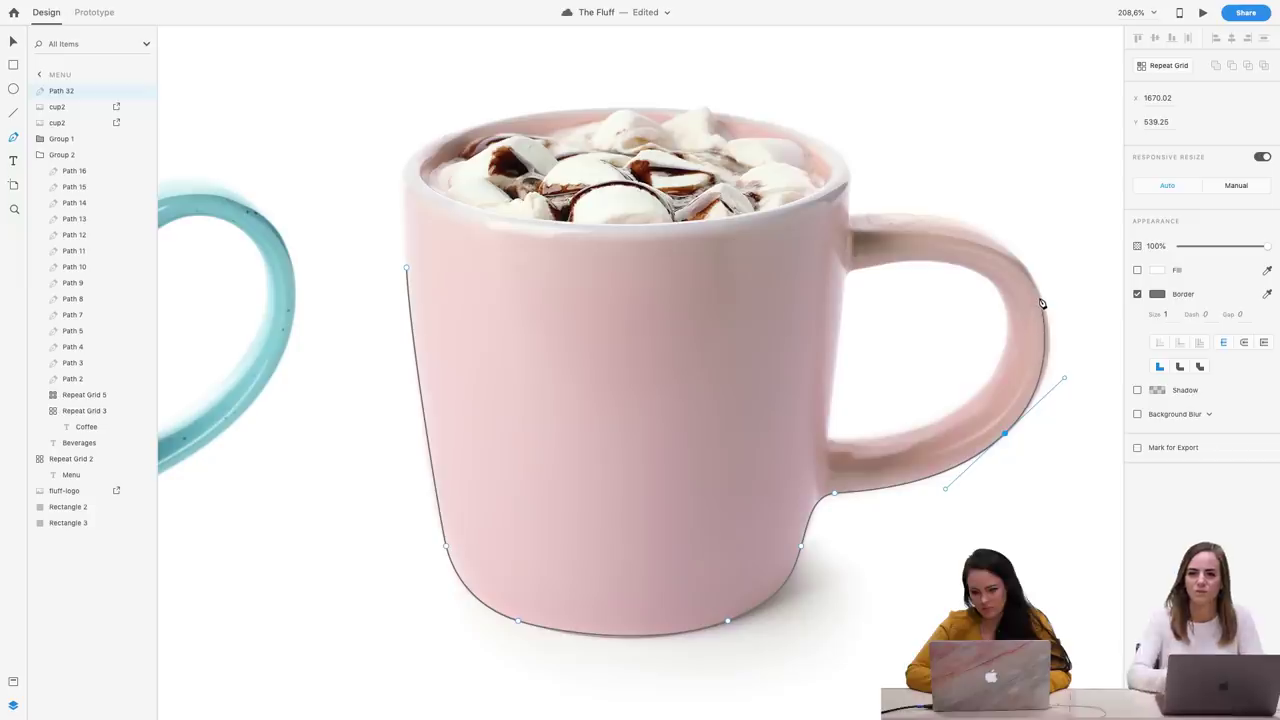
{"action": "left_click_drag", "start_coordinate": [1040, 297], "coordinate": [1032, 278]}
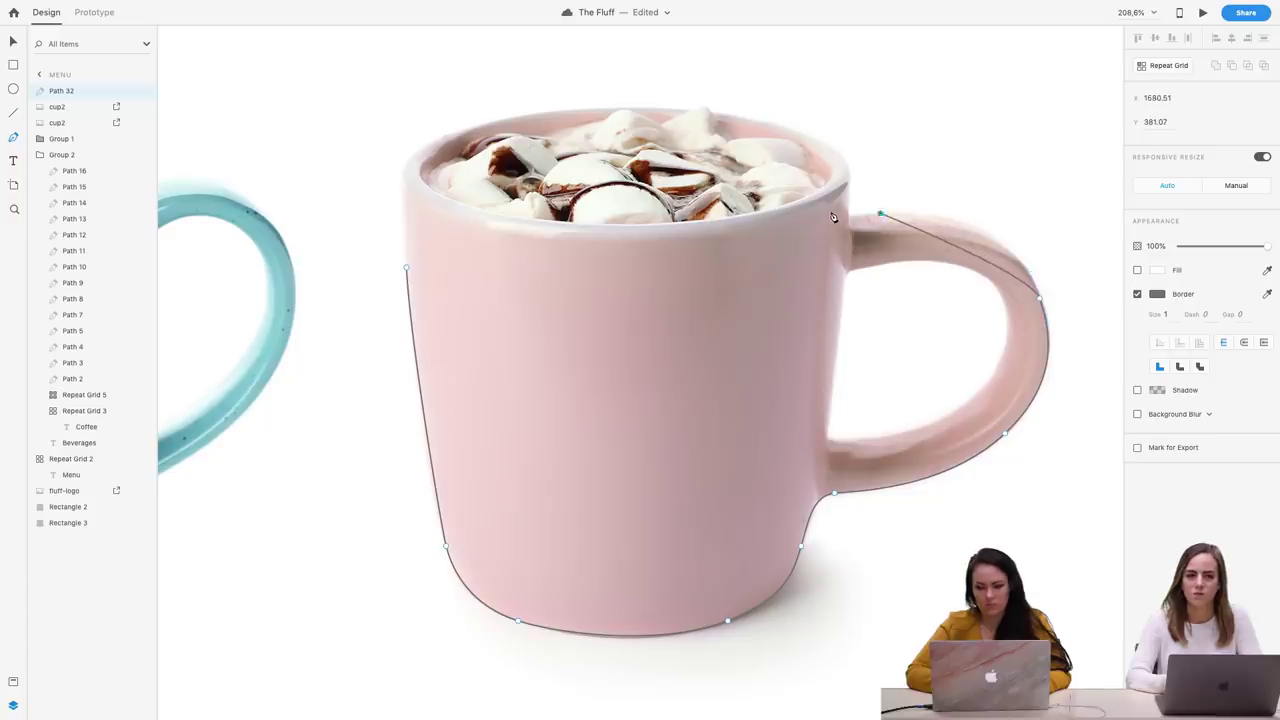
{"action": "left_click_drag", "start_coordinate": [880, 214], "coordinate": [831, 217]}
{"action": "key", "text": "ctrl+z"}
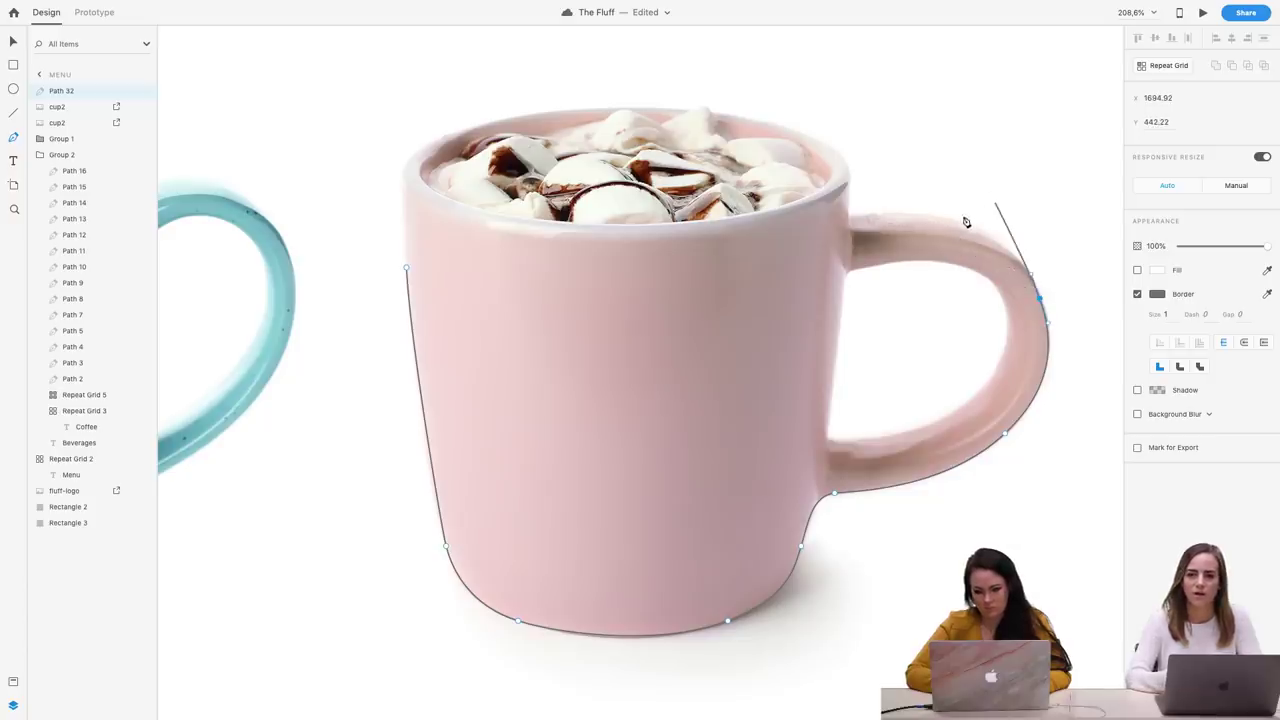
{"action": "left_click_drag", "start_coordinate": [955, 219], "coordinate": [908, 212]}
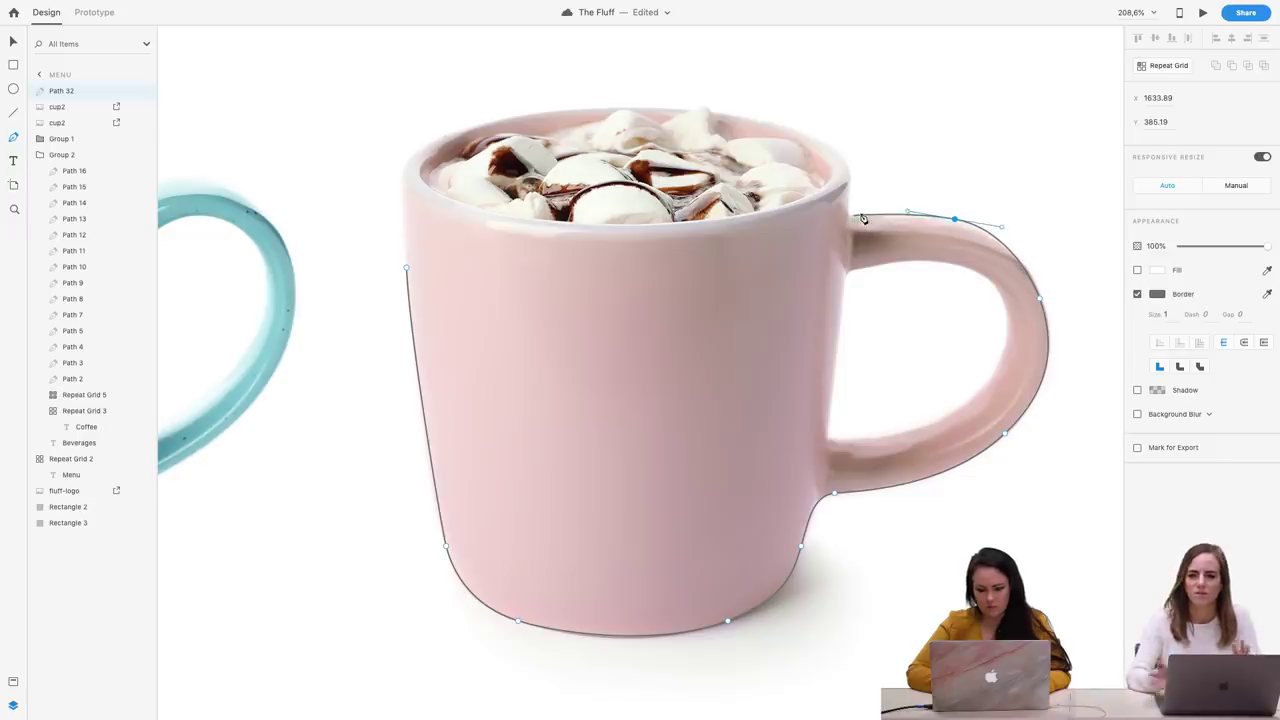
{"action": "left_click", "coordinate": [855, 219]}
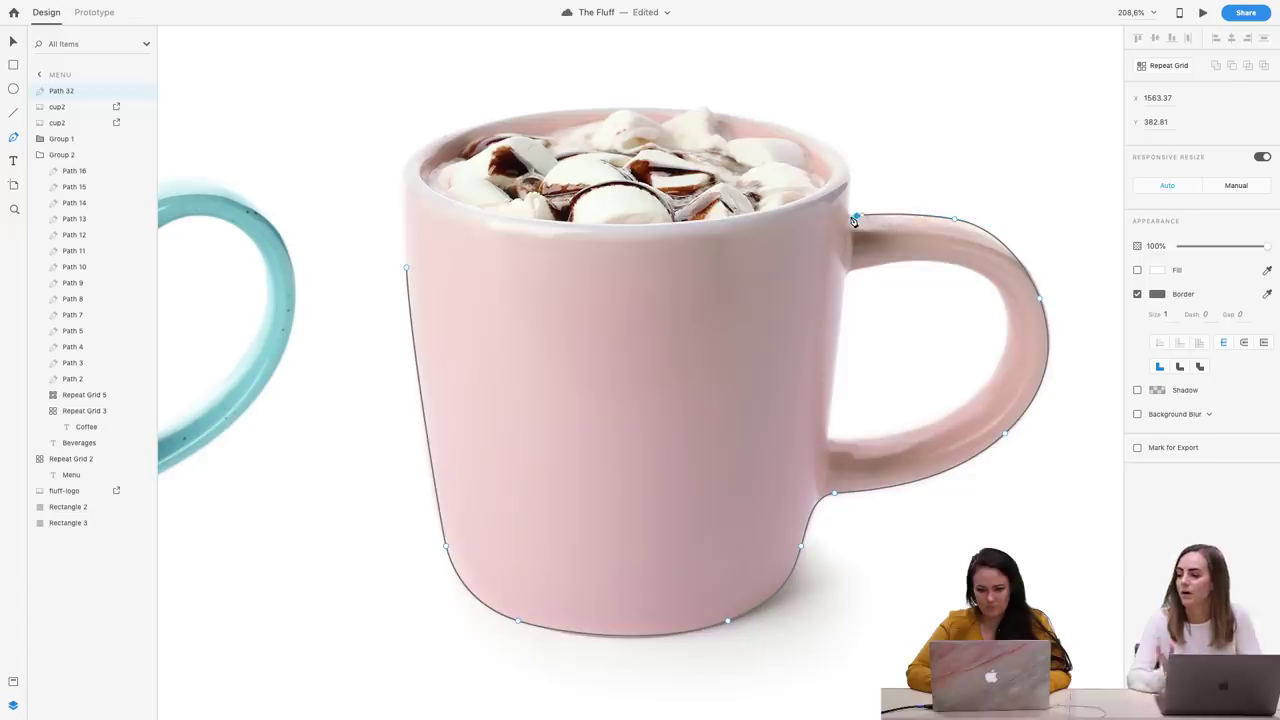
Continue the Pen path around the pink mug's rim and protruding marshmallow, and close it at the starting point on the left side
{"action": "left_click_drag", "start_coordinate": [850, 211], "coordinate": [849, 190]}
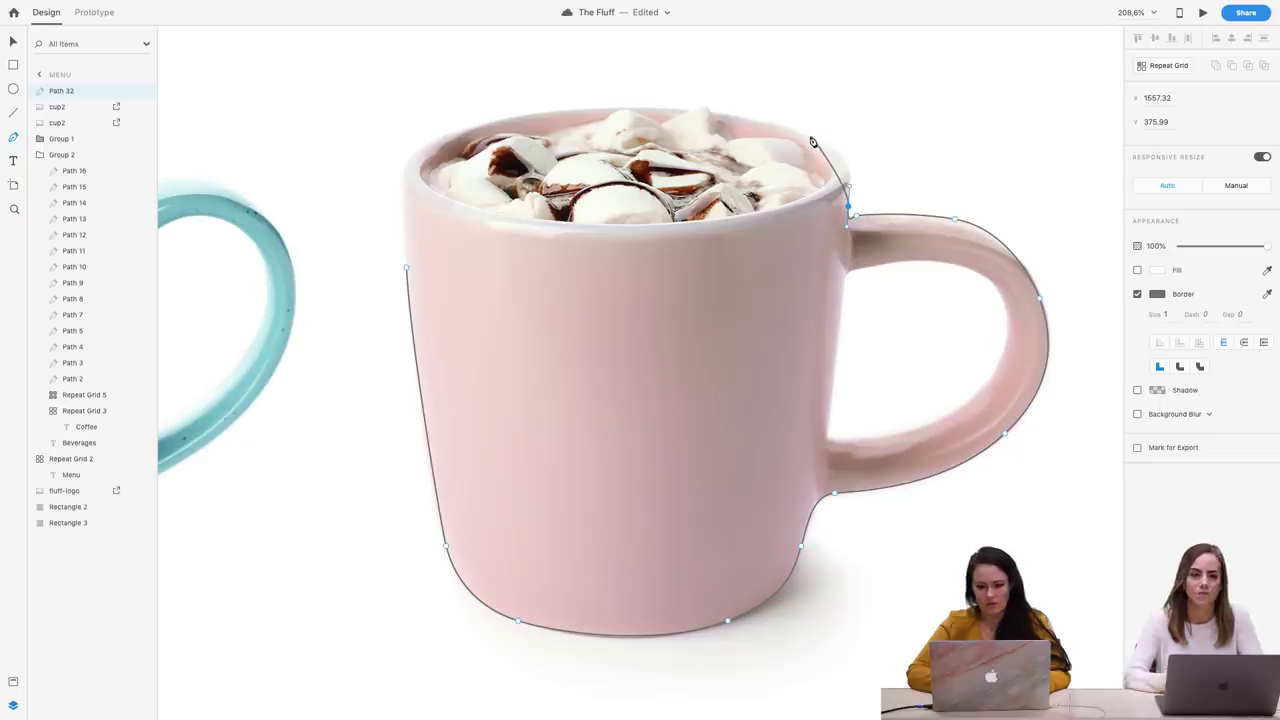
{"action": "left_click_drag", "start_coordinate": [810, 136], "coordinate": [759, 117]}
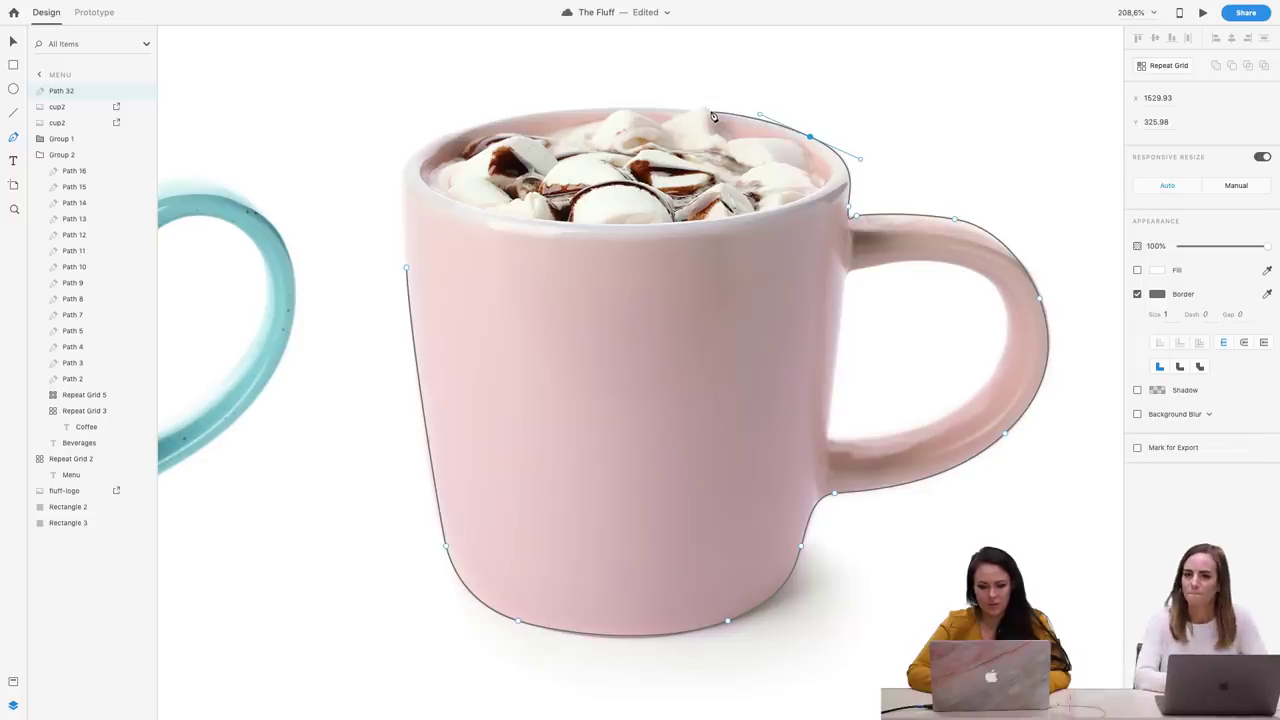
{"action": "left_click", "coordinate": [709, 113]}
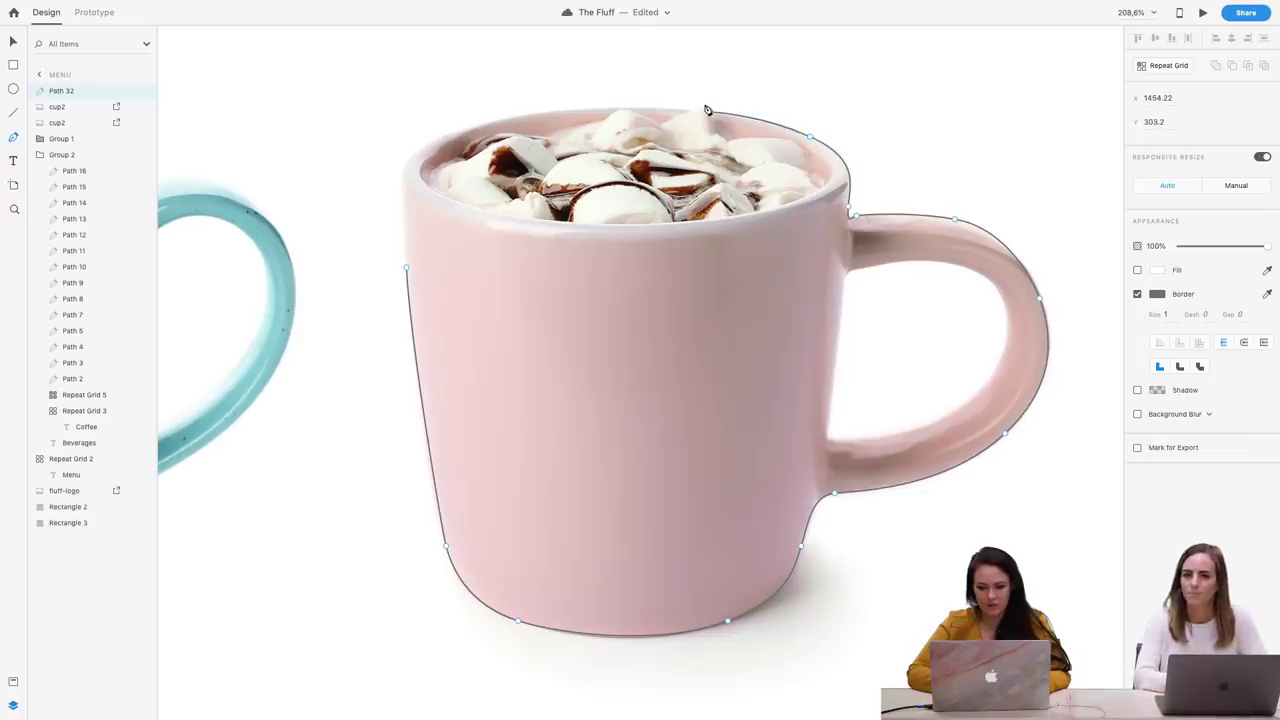
{"action": "left_click", "coordinate": [704, 106]}
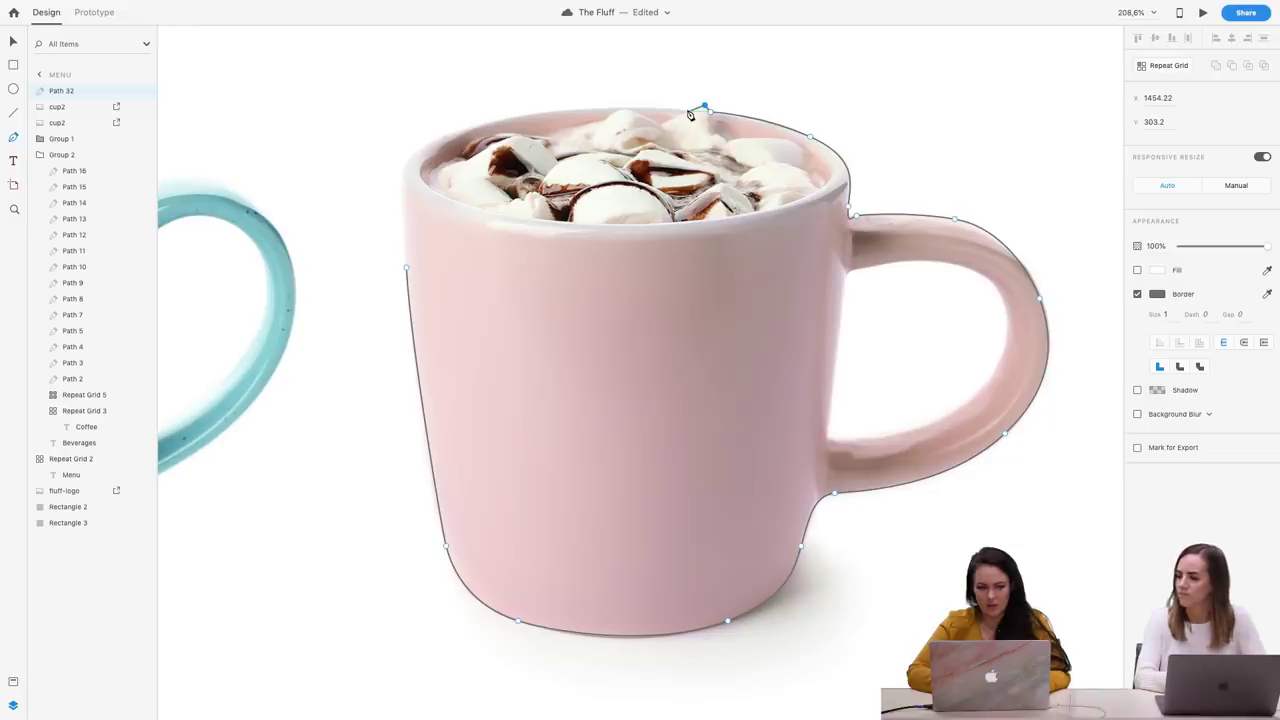
{"action": "key", "text": "Escape"}
{"action": "left_click_drag", "start_coordinate": [687, 113], "coordinate": [470, 121]}
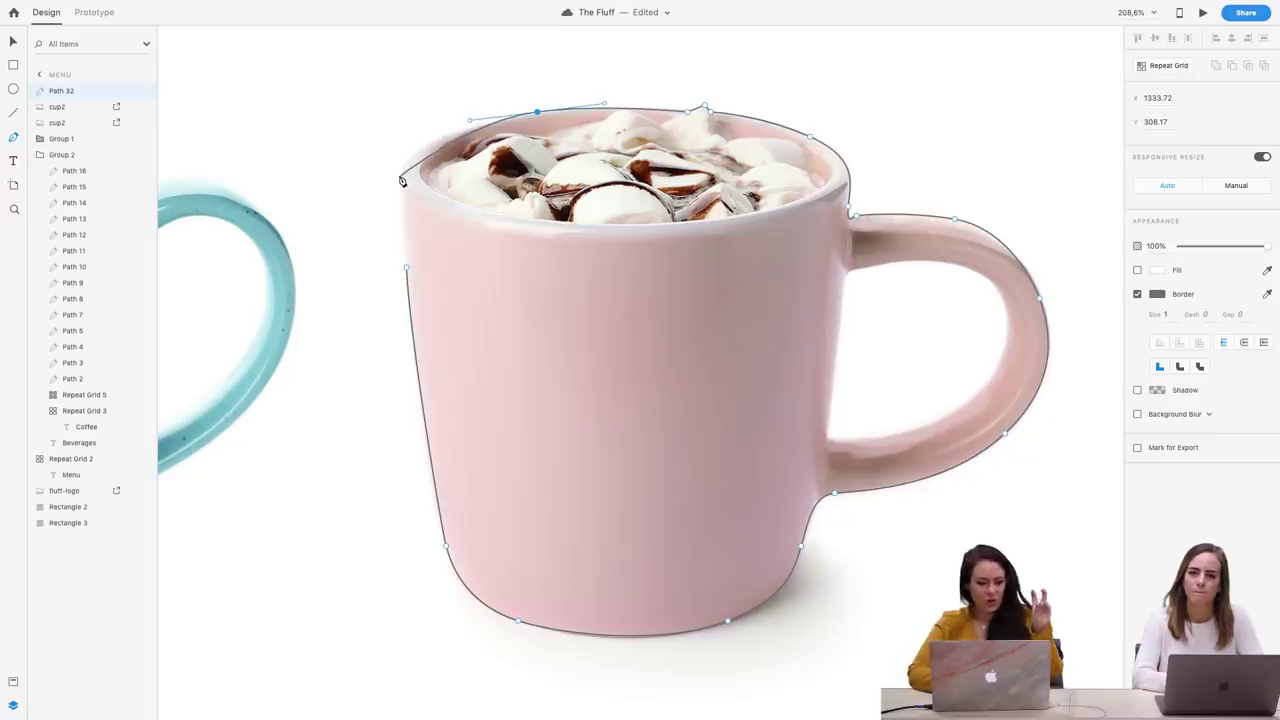
{"action": "left_click_drag", "start_coordinate": [401, 180], "coordinate": [403, 210]}
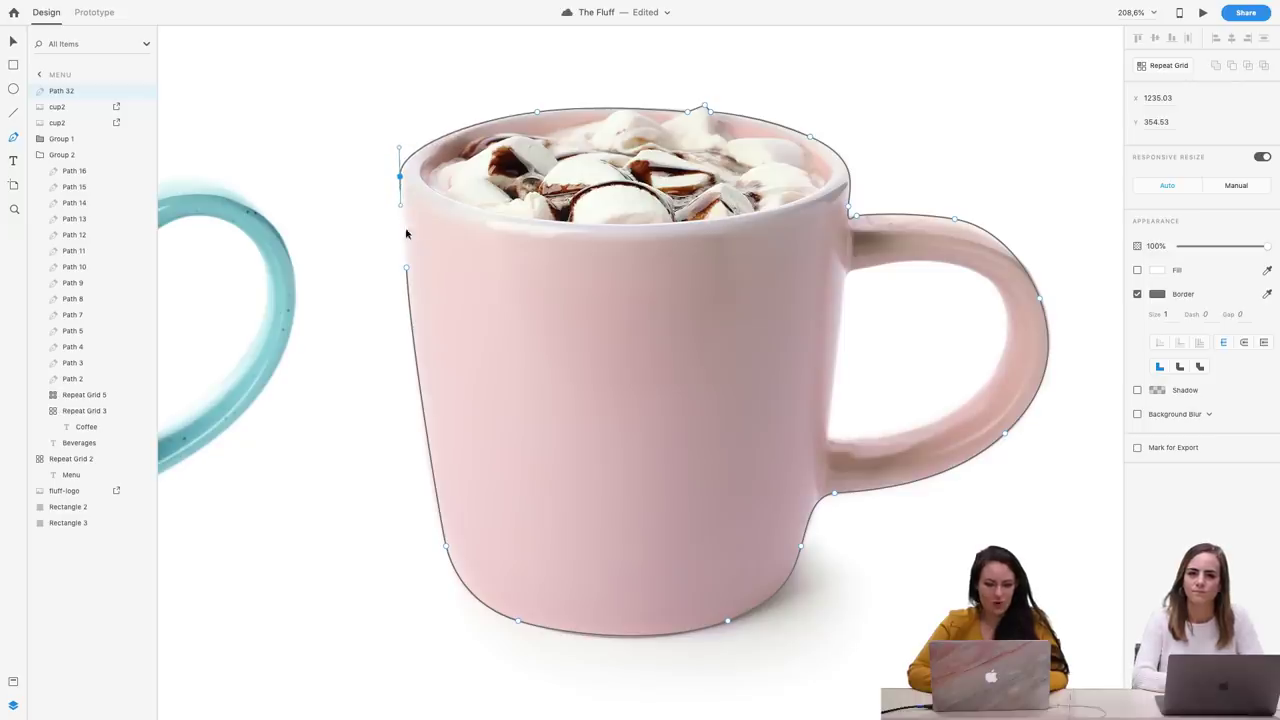
{"action": "left_click", "coordinate": [406, 268]}
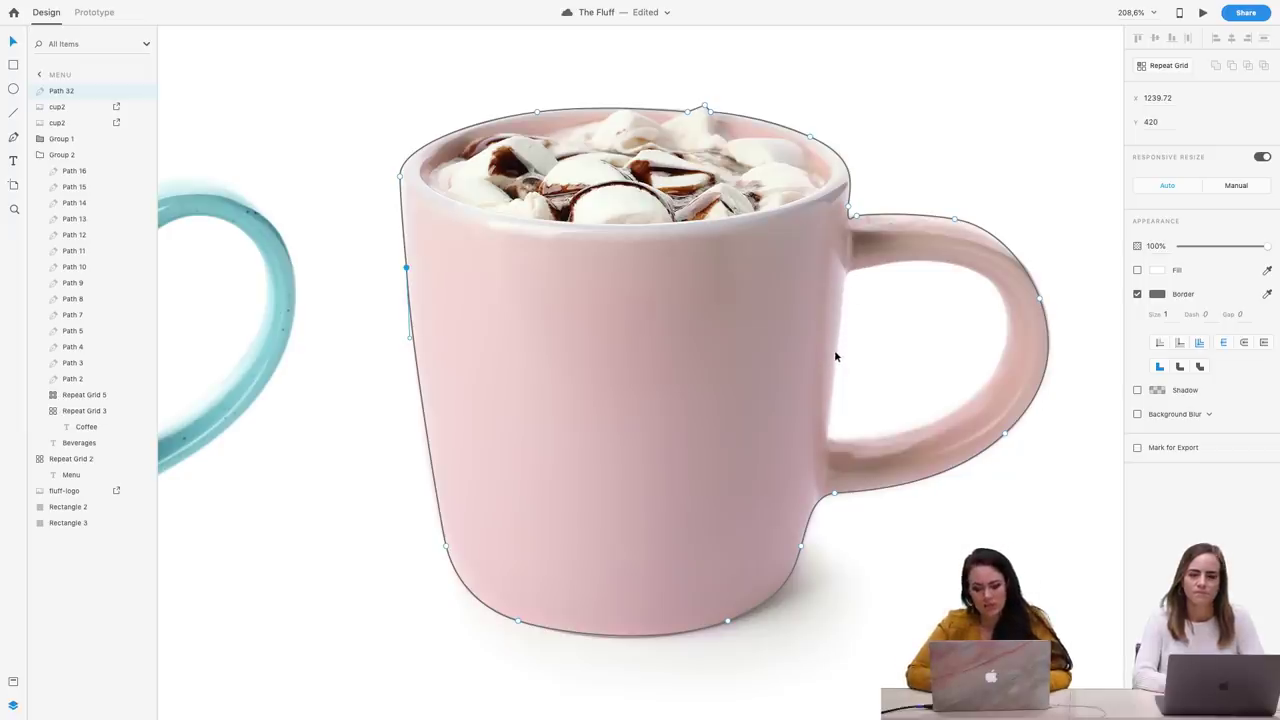
{"action": "left_click_drag", "start_coordinate": [835, 355], "coordinate": [830, 392]}
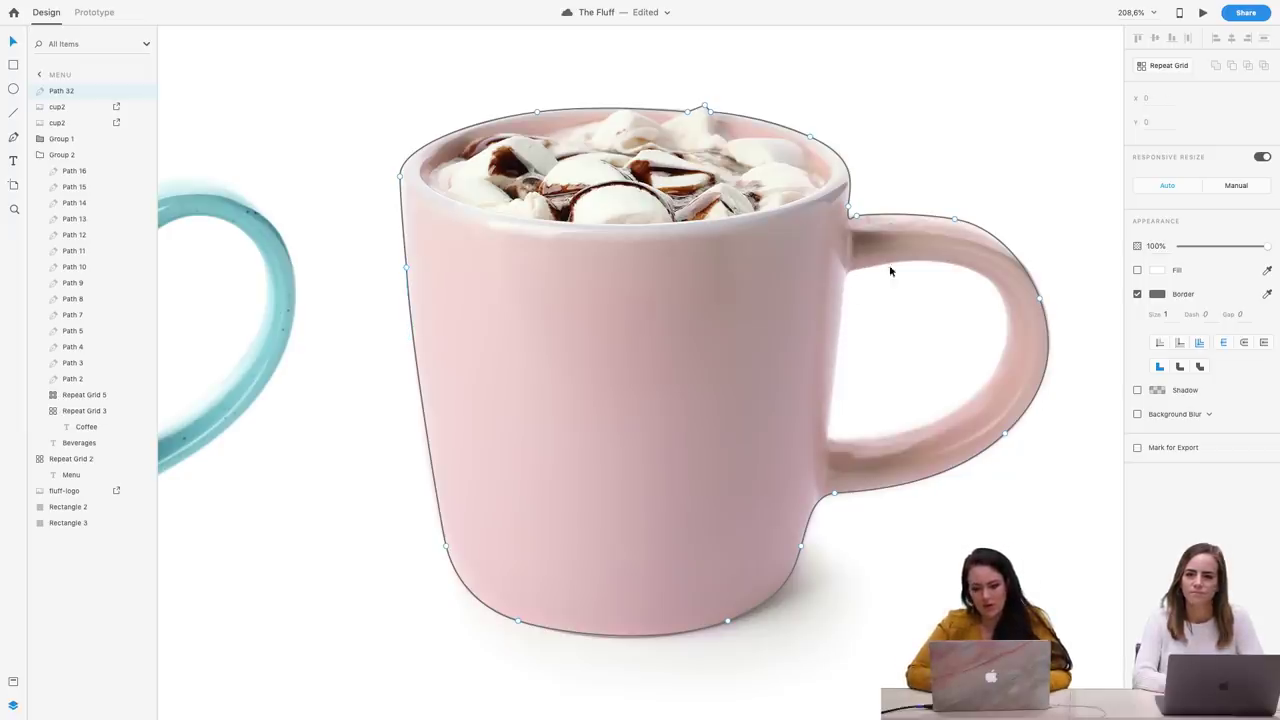
Trace the opening inside the pink mug's handle as a separate closed Pen path, curving it at the lower joint
{"action": "left_click", "coordinate": [13, 138]}
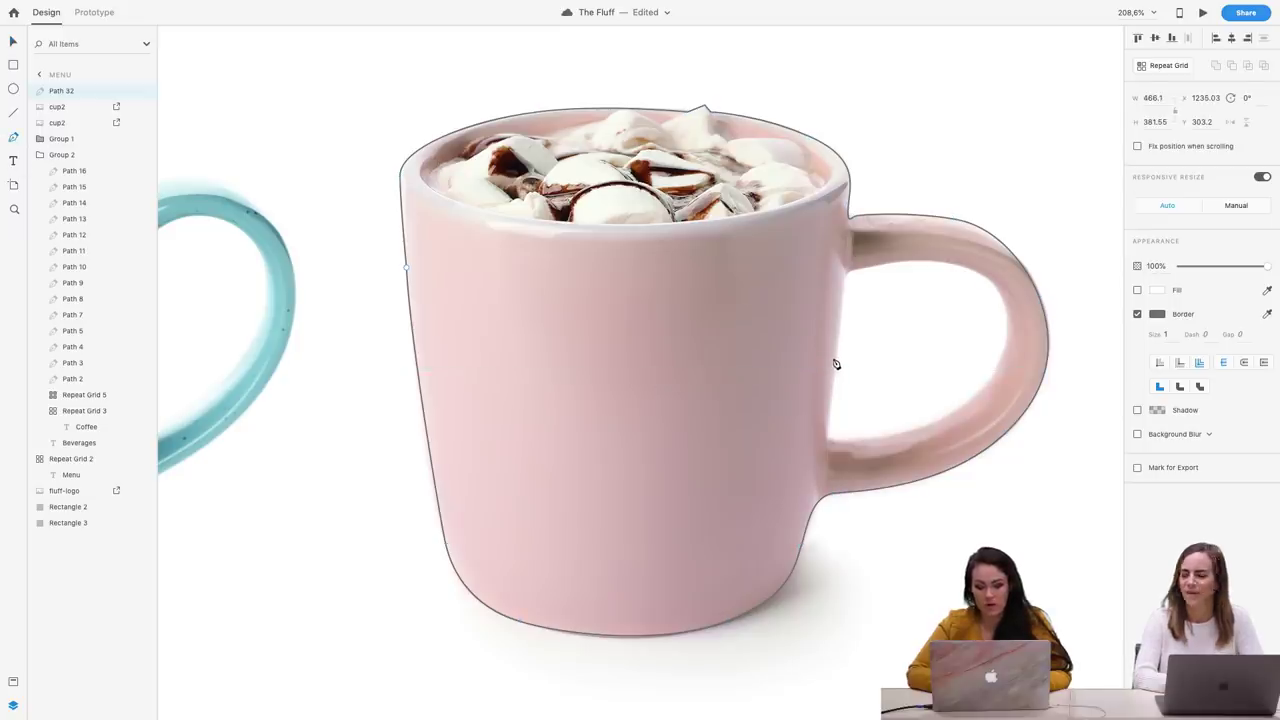
{"action": "left_click", "coordinate": [837, 440]}
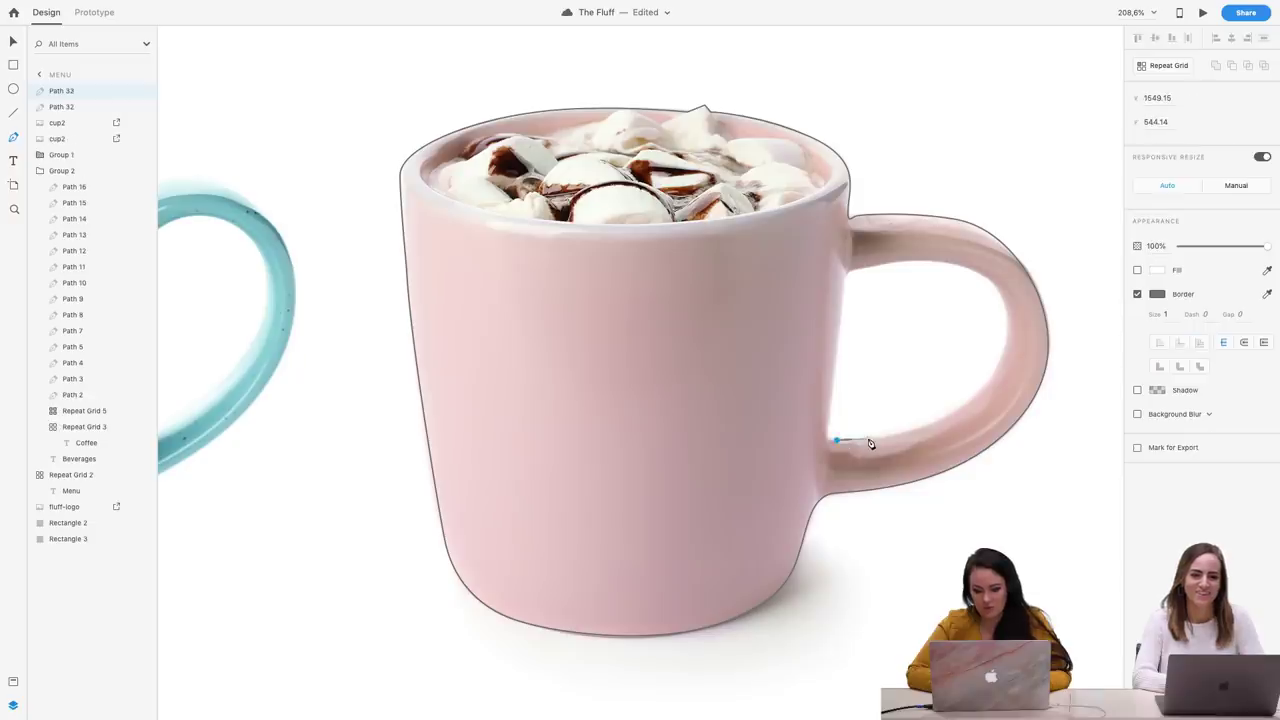
{"action": "left_click_drag", "start_coordinate": [951, 412], "coordinate": [985, 388]}
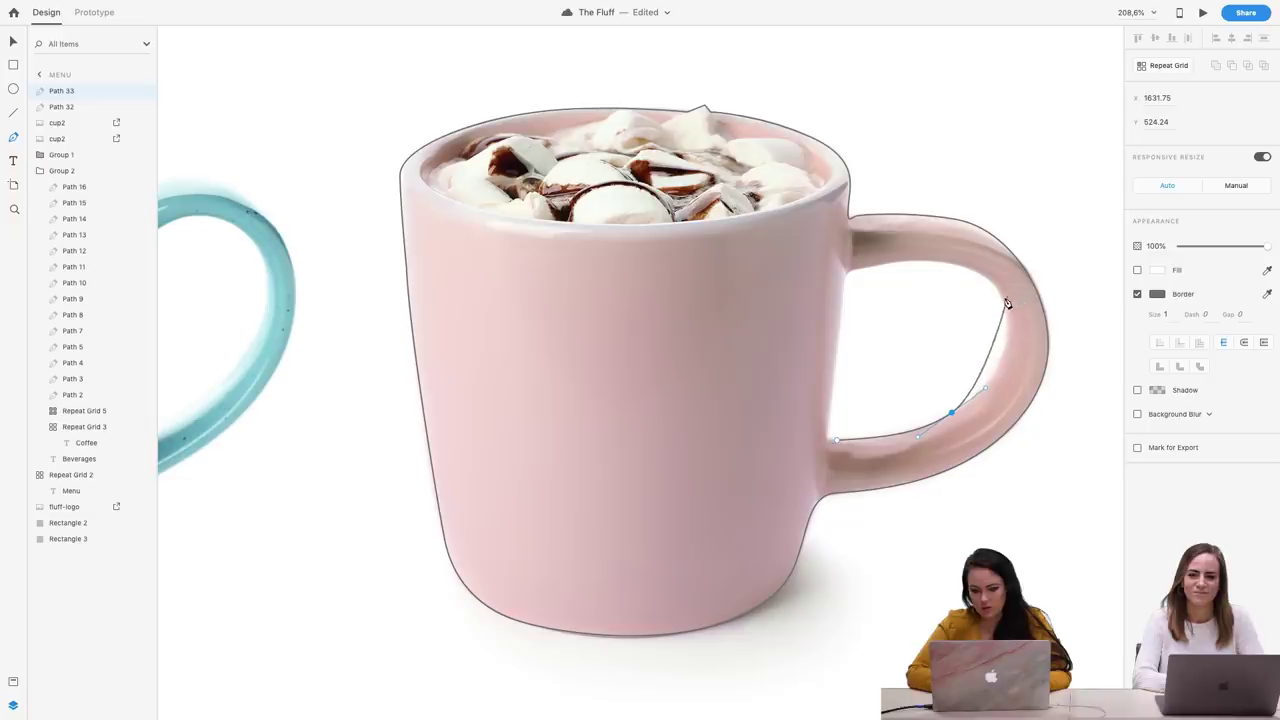
{"action": "left_click_drag", "start_coordinate": [1004, 298], "coordinate": [983, 252]}
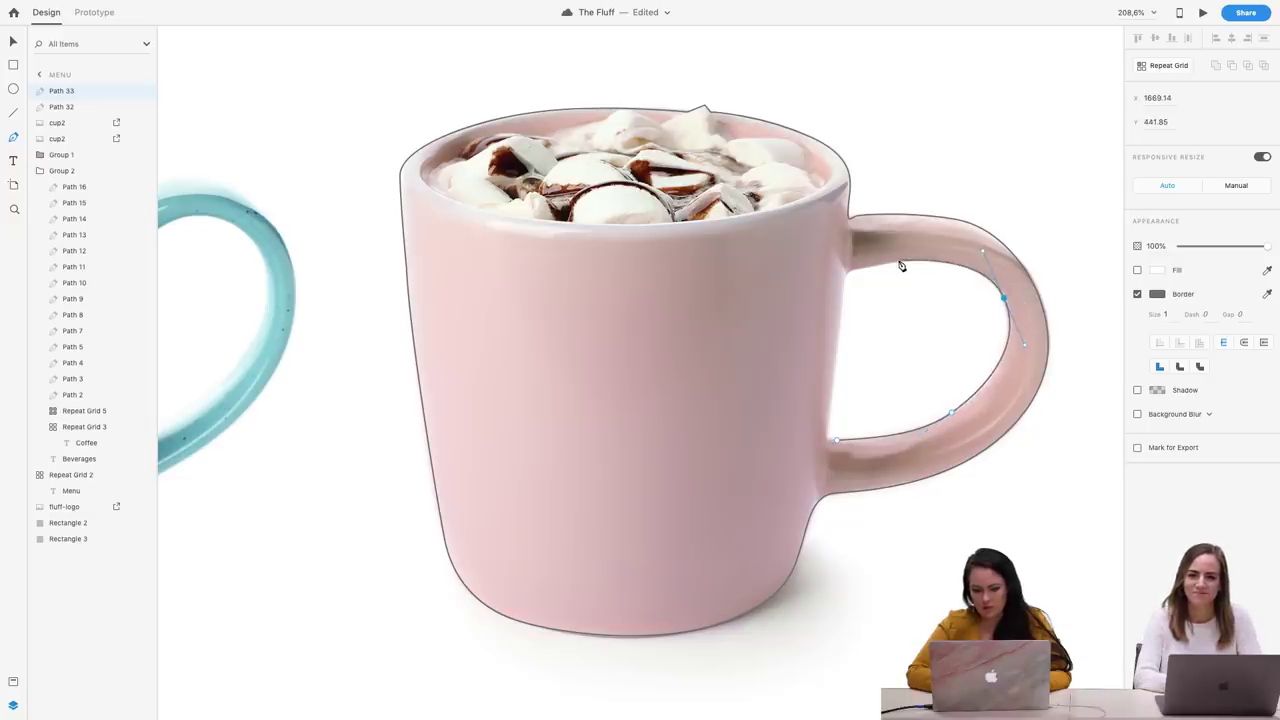
{"action": "left_click", "coordinate": [899, 262]}
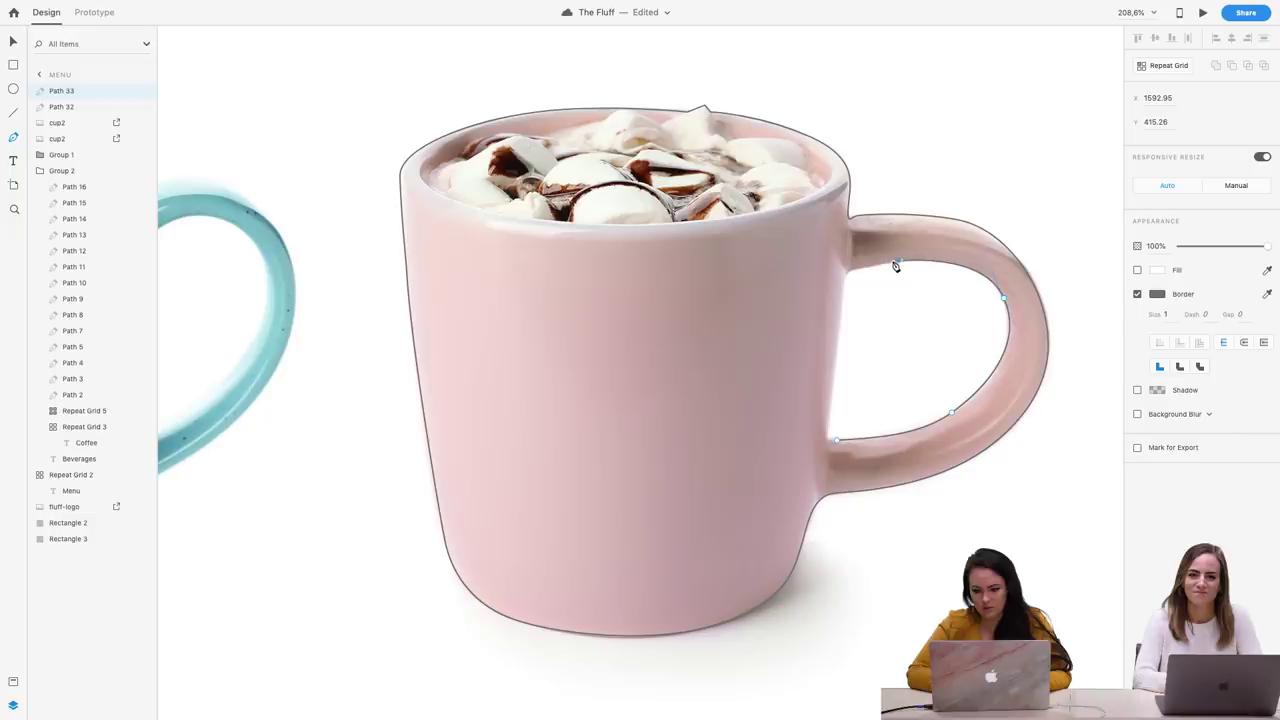
{"action": "left_click", "coordinate": [844, 272]}
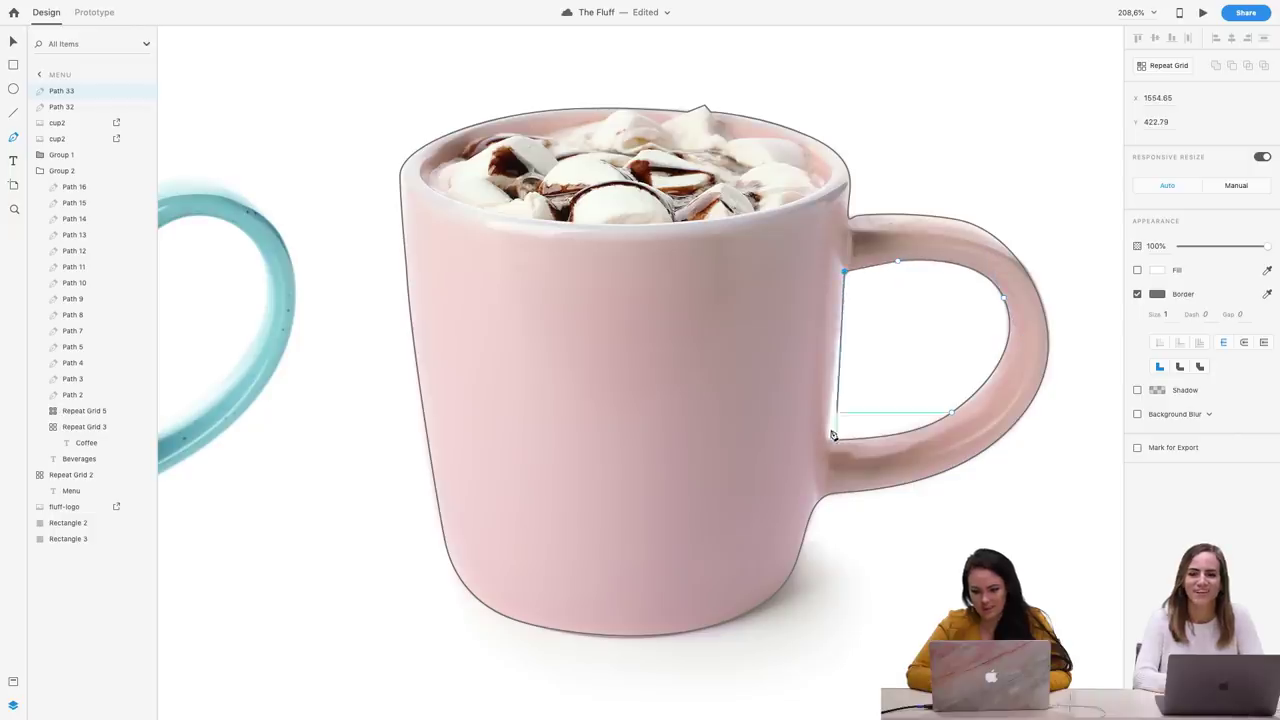
{"action": "left_click", "coordinate": [837, 358]}
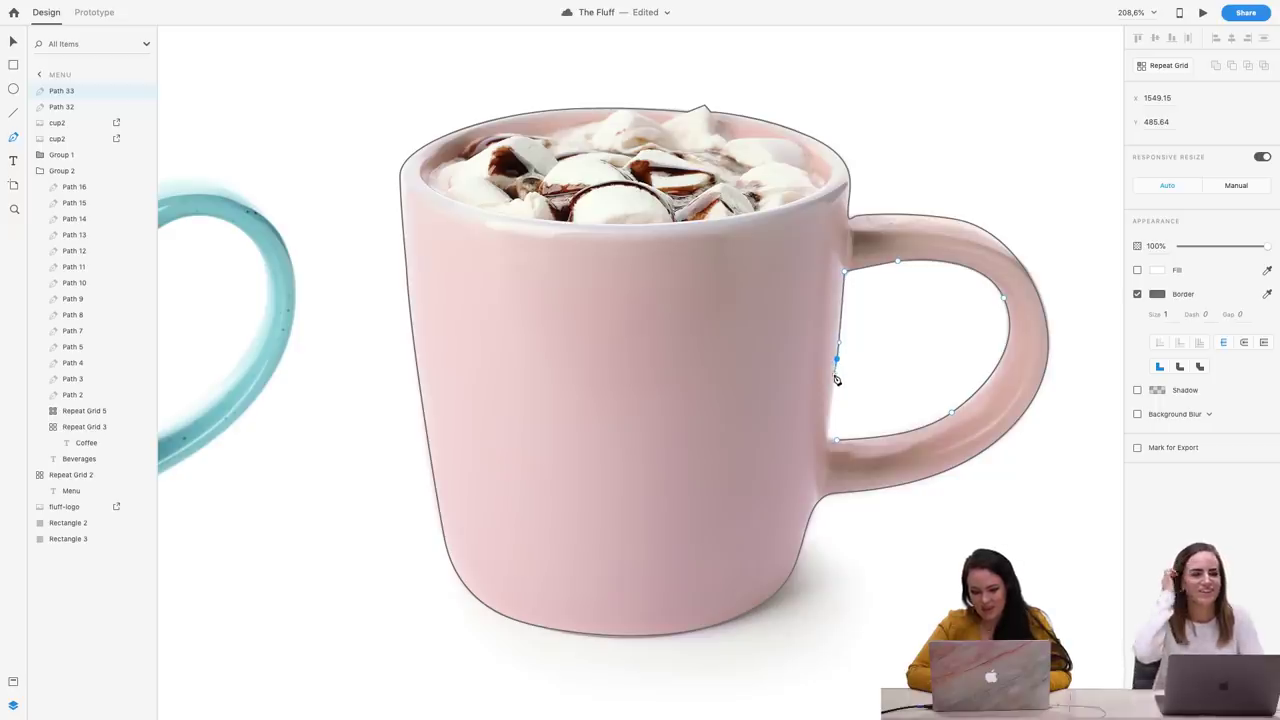
{"action": "left_click_drag", "start_coordinate": [837, 441], "coordinate": [862, 441]}
{"action": "left_click", "coordinate": [891, 435]}
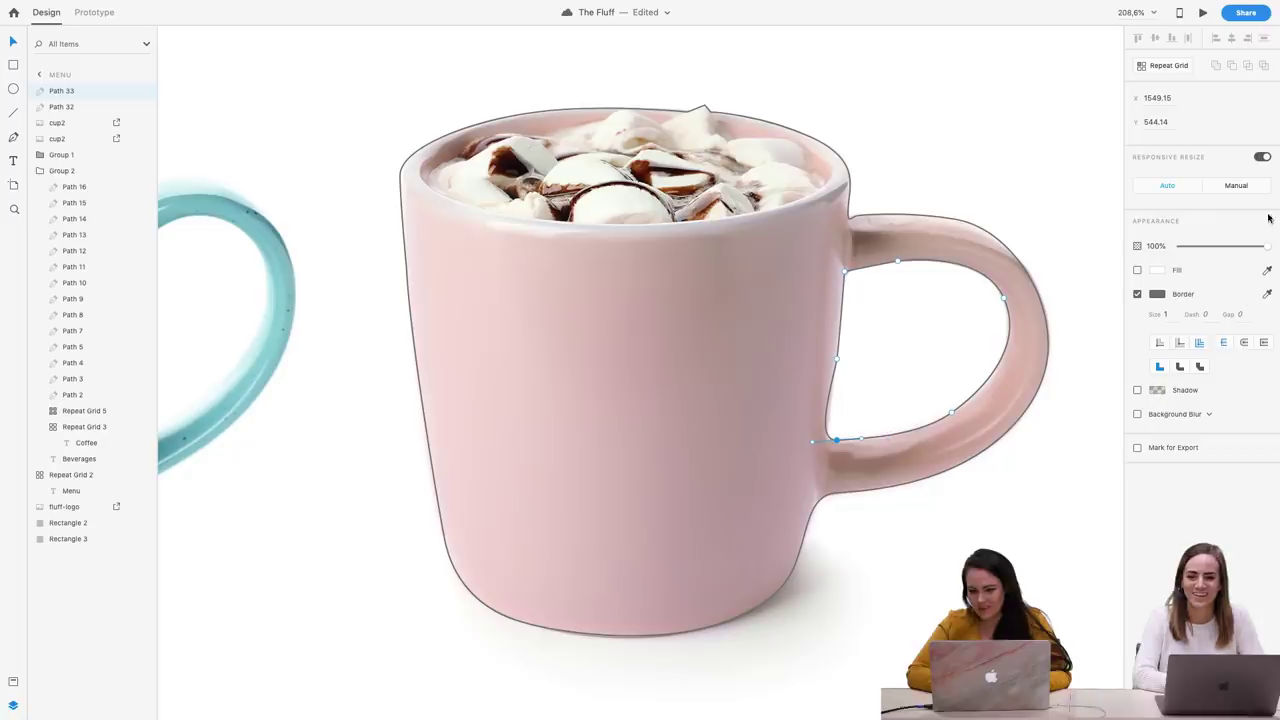
{"action": "key", "text": "Escape"}
Subtract the handle-opening path from the mug outline and remove the border of the combined shape
{"action": "left_click", "coordinate": [63, 106]}
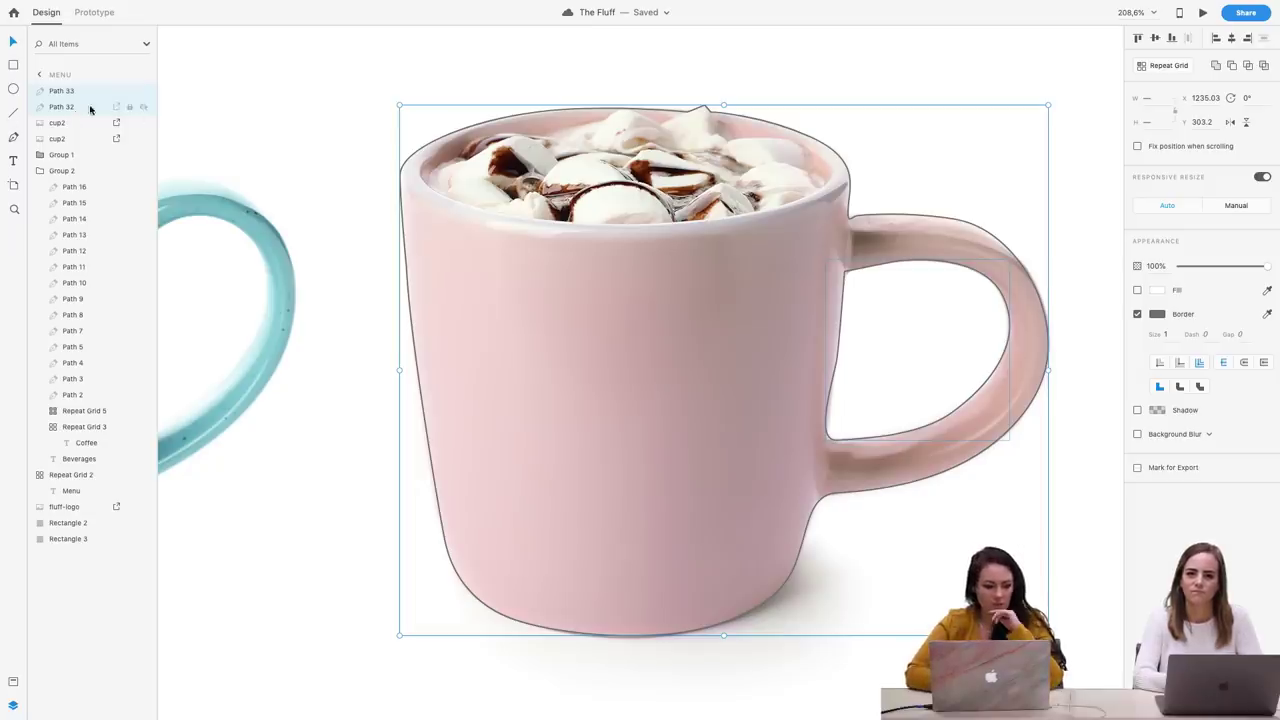
{"action": "left_click", "coordinate": [90, 107], "text": "shift"}
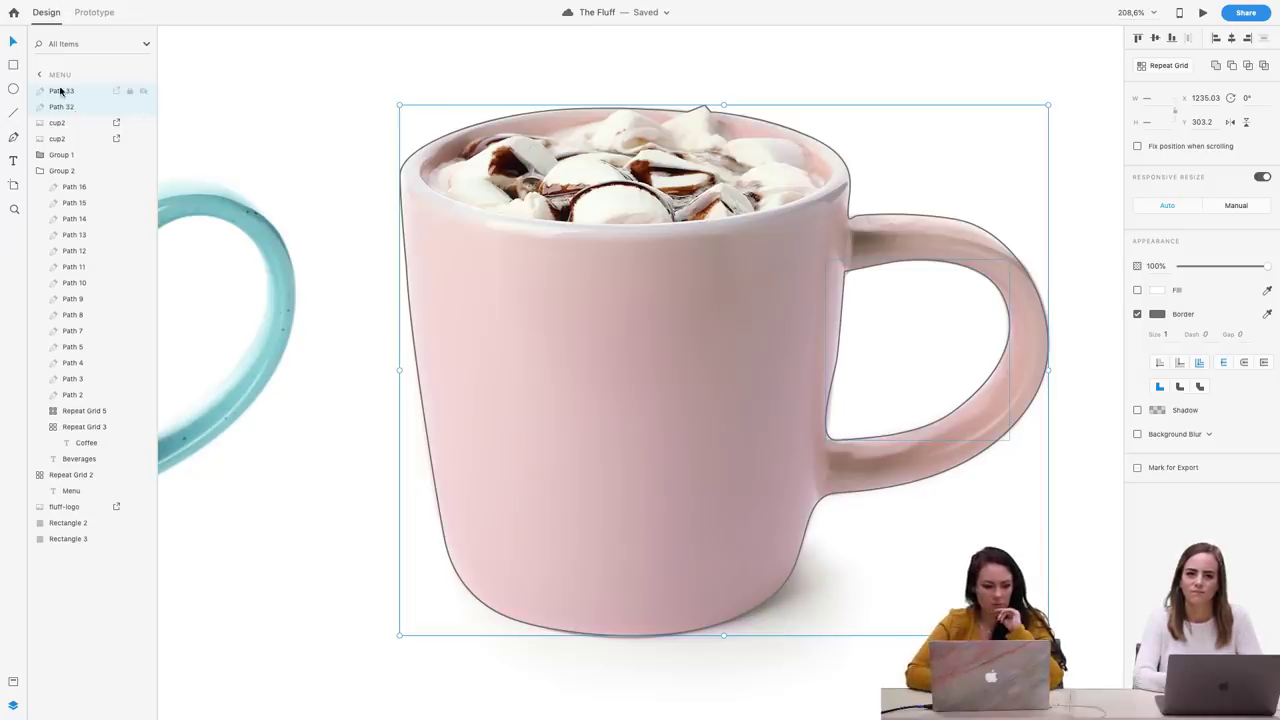
{"action": "left_click", "coordinate": [1232, 66]}
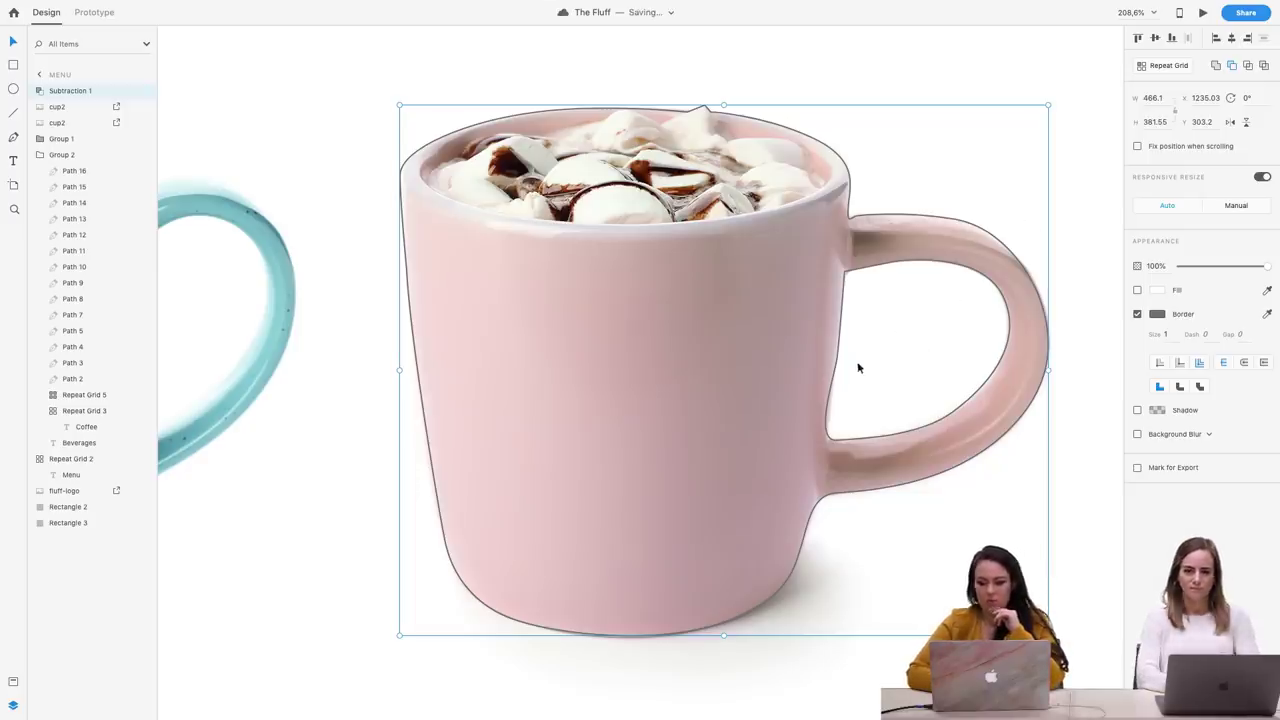
{"action": "left_click", "coordinate": [1139, 316]}
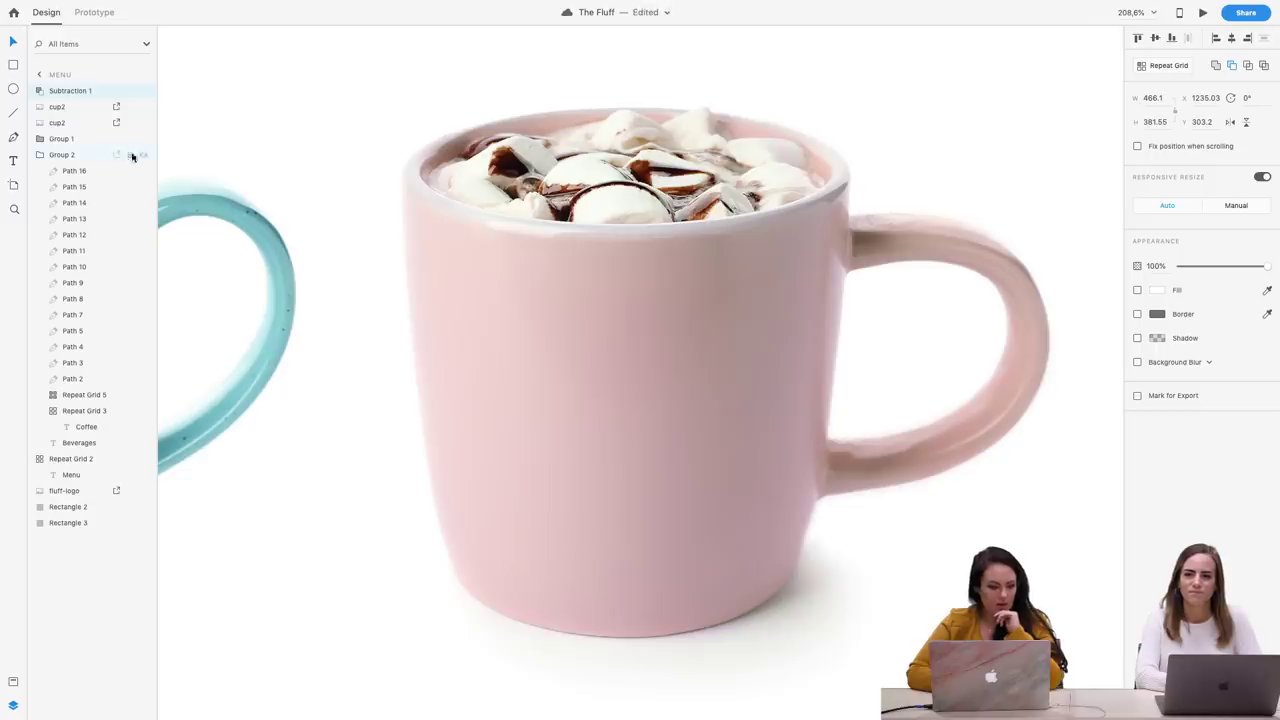
Mask the upper cup2 image with the subtracted mug shape and hide the remaining cup2 image
{"action": "left_click", "coordinate": [59, 106], "text": "shift"}
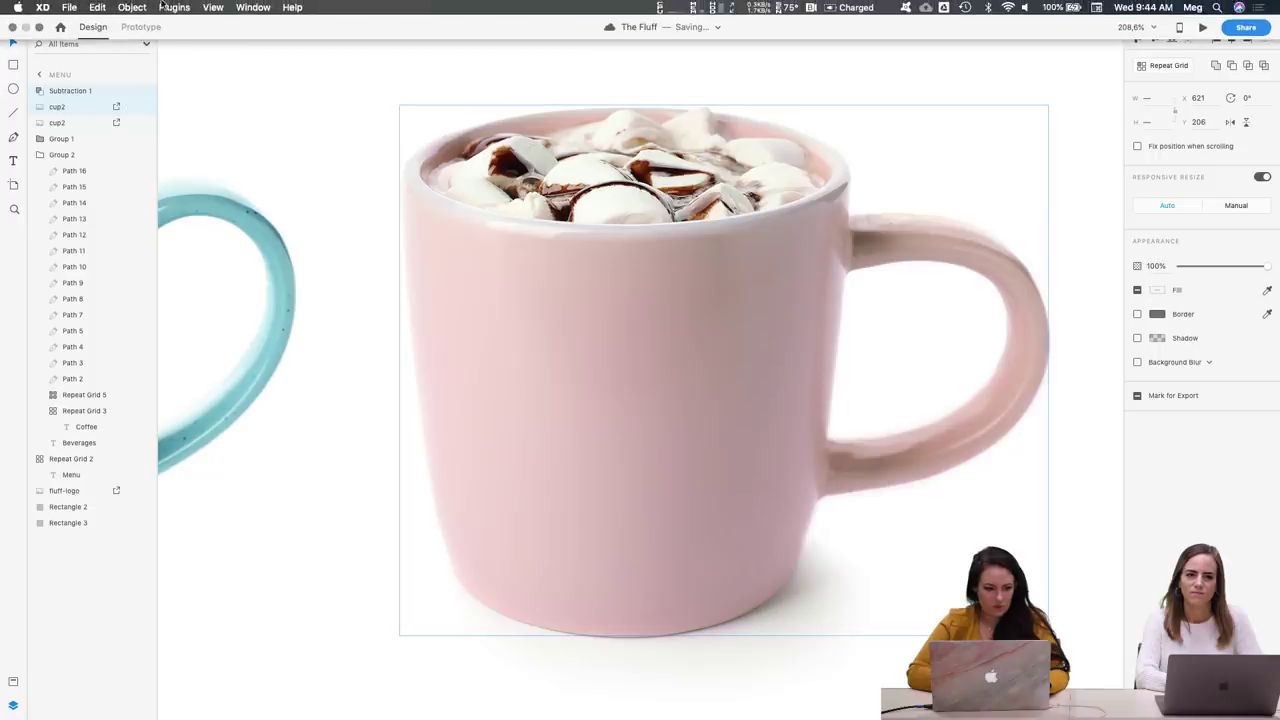
{"action": "left_click", "coordinate": [140, 8]}
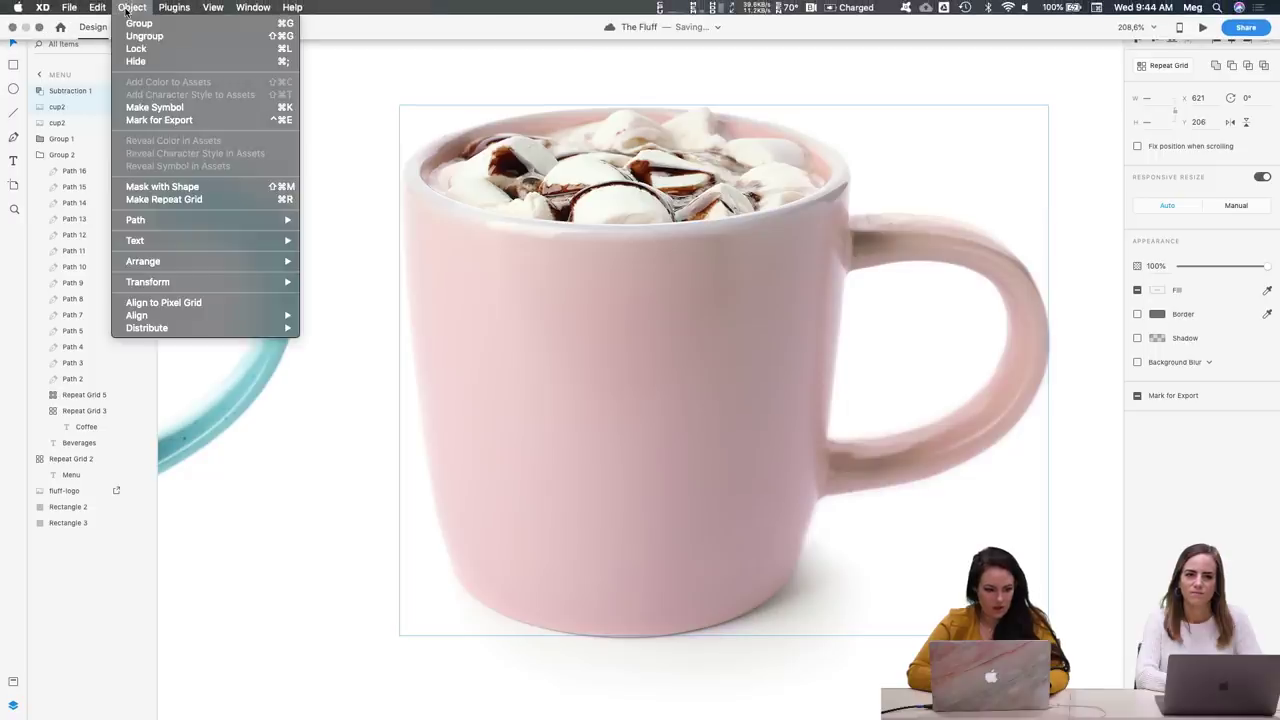
{"action": "left_click", "coordinate": [162, 186]}
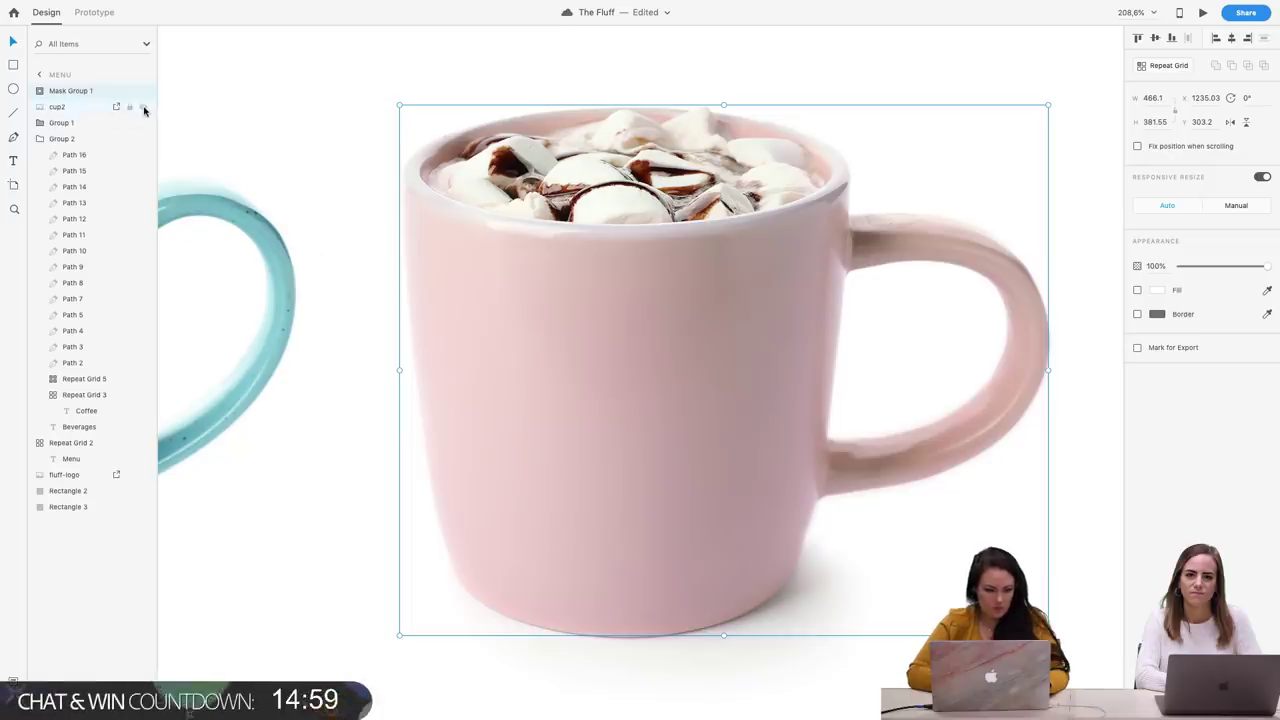
{"action": "left_click", "coordinate": [143, 107]}
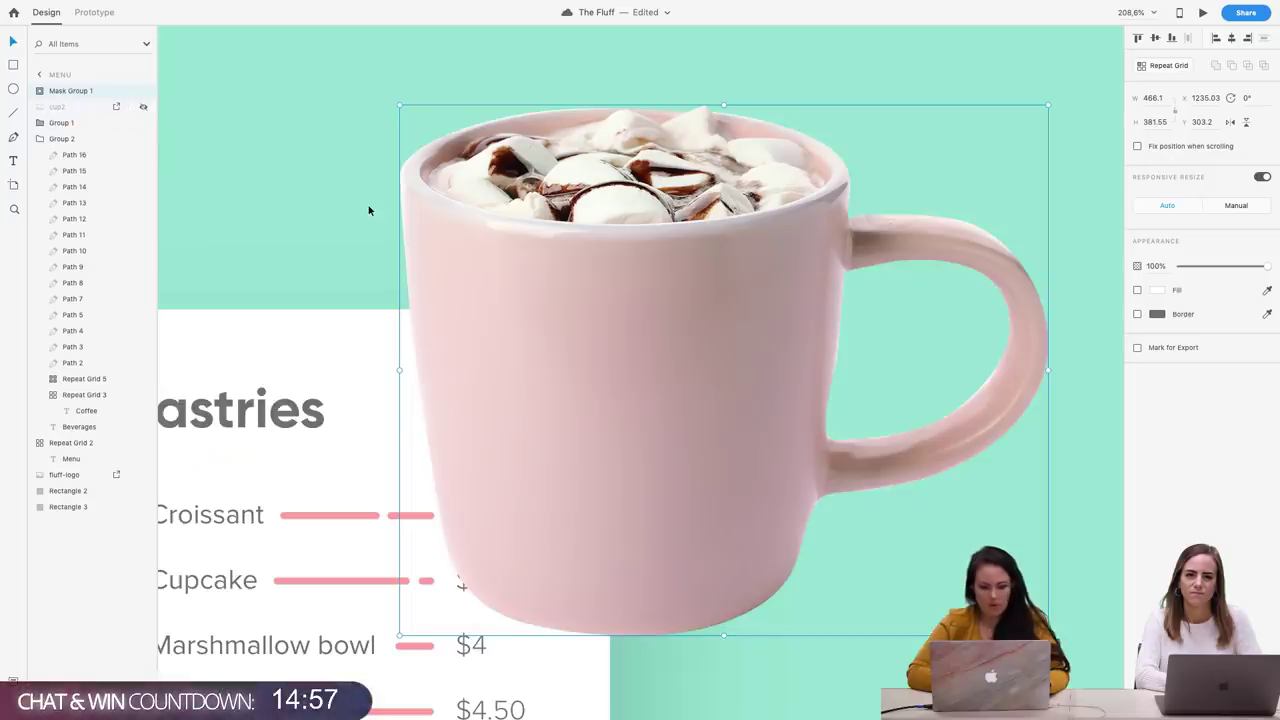
Move the masked mug to the Menu artboard's upper right area and scale it down proportionally to about 325 × 266
{"action": "scroll", "coordinate": [368, 210], "scroll_direction": "down", "scroll_amount": 10}
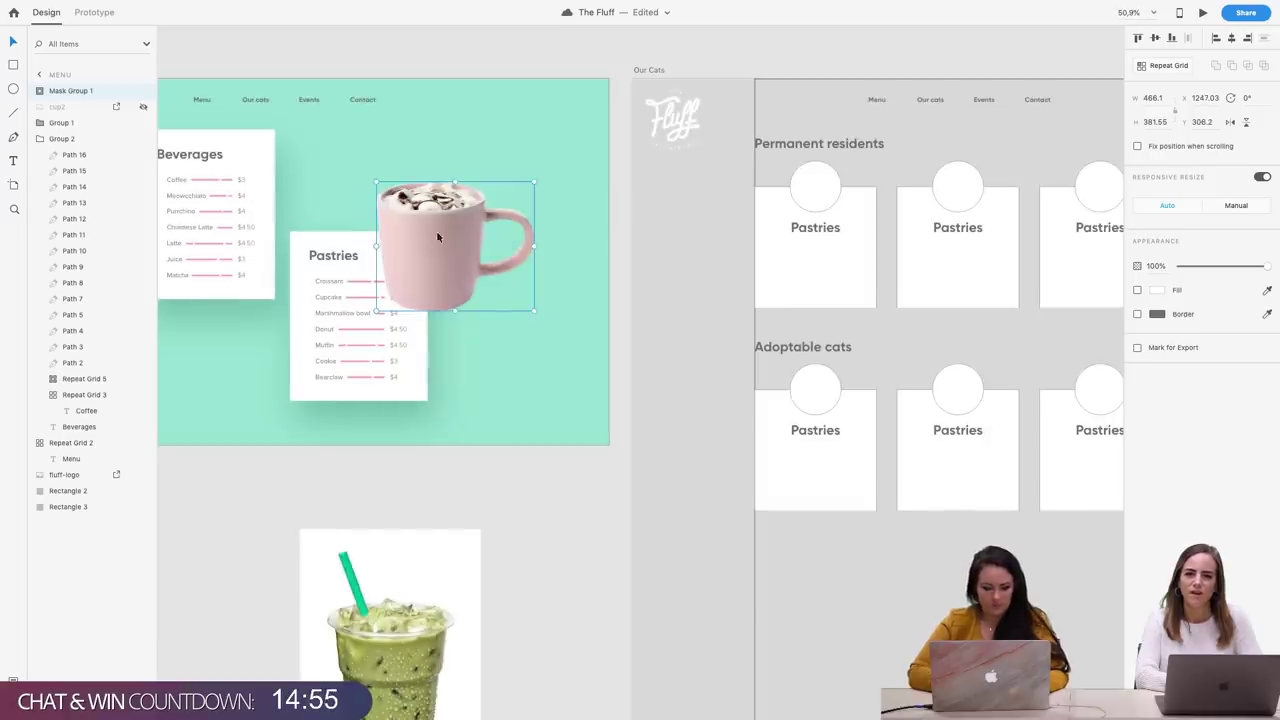
{"action": "left_click_drag", "start_coordinate": [437, 237], "coordinate": [500, 170]}
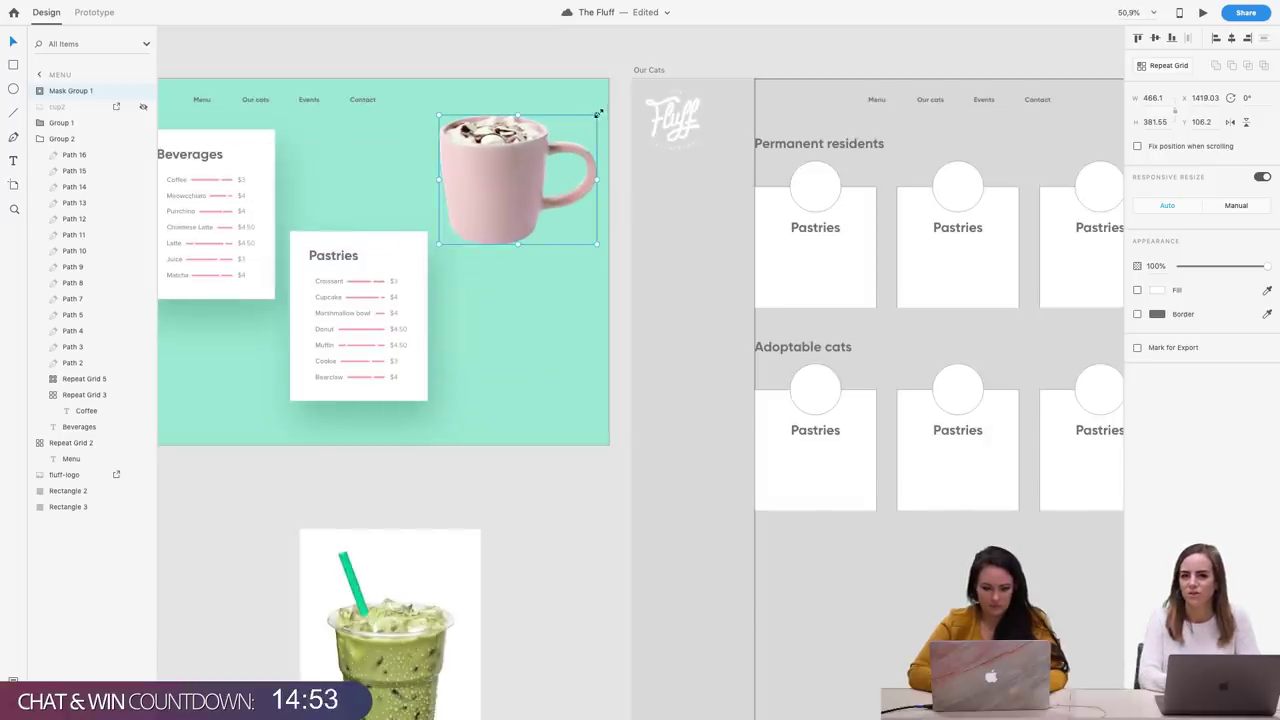
{"action": "left_click_drag", "start_coordinate": [597, 113], "coordinate": [558, 128]}
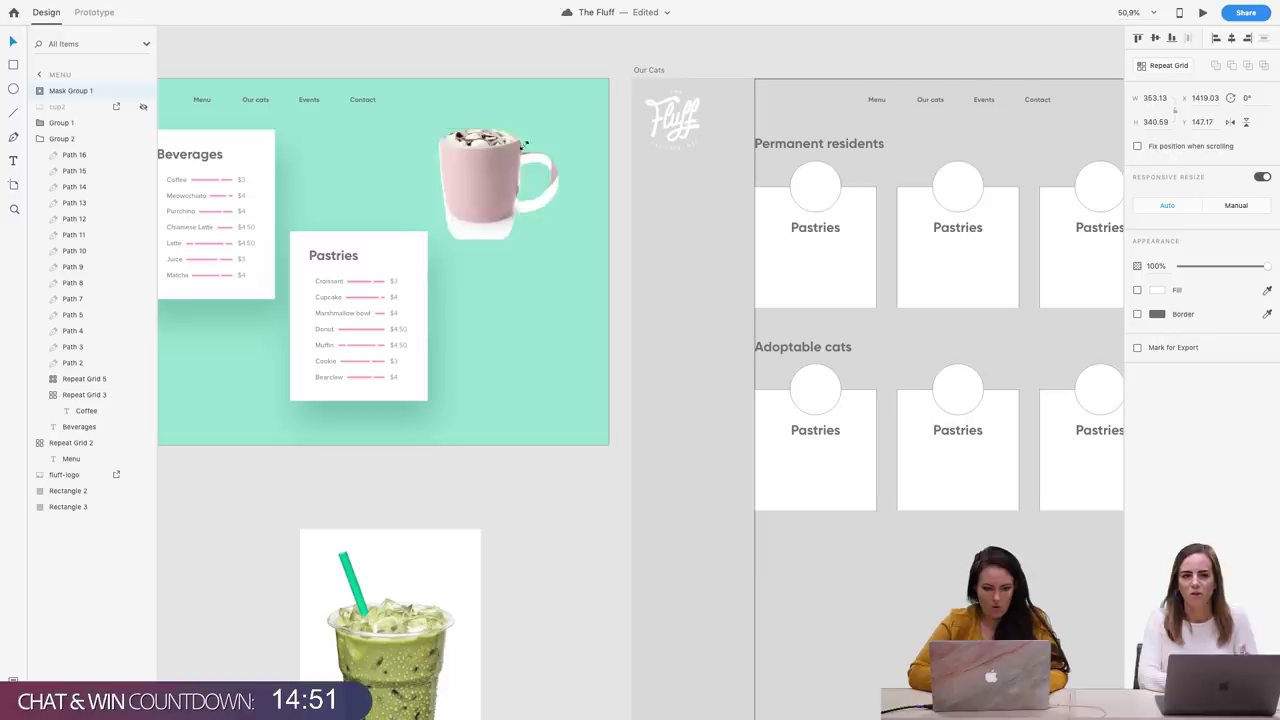
{"action": "key", "text": "super+z"}
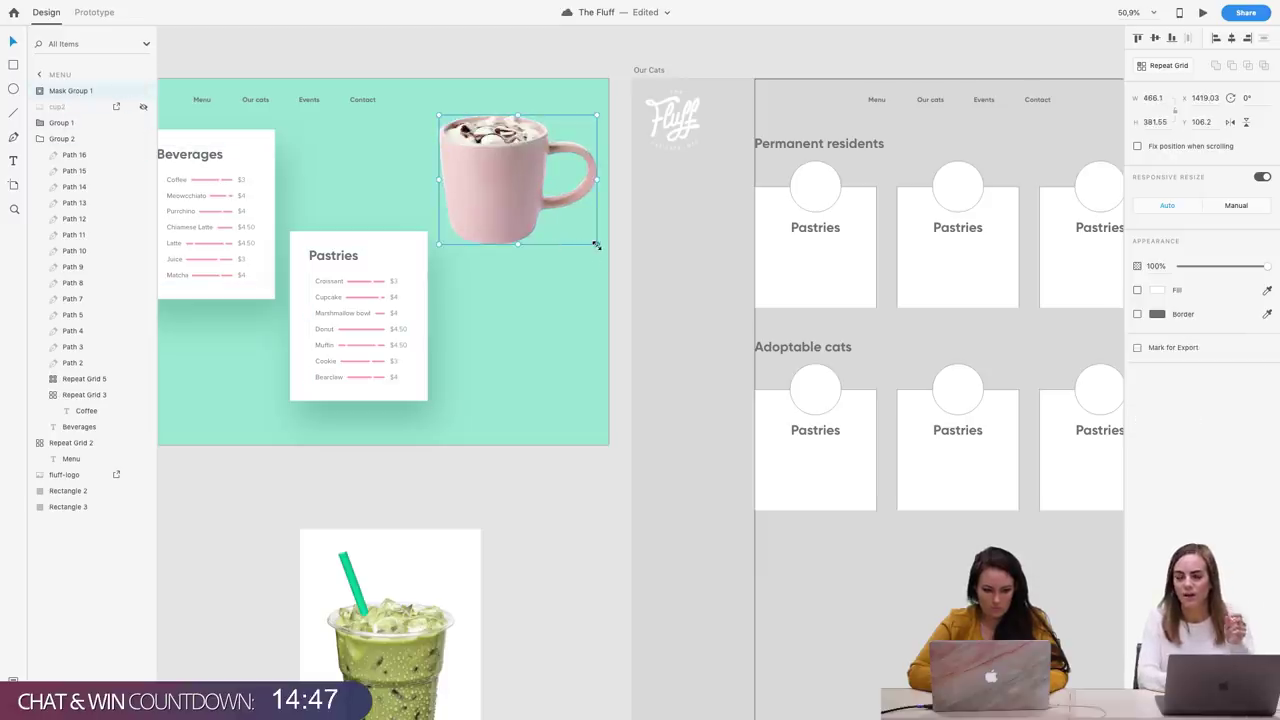
{"action": "left_click_drag", "start_coordinate": [596, 244], "coordinate": [546, 211]}
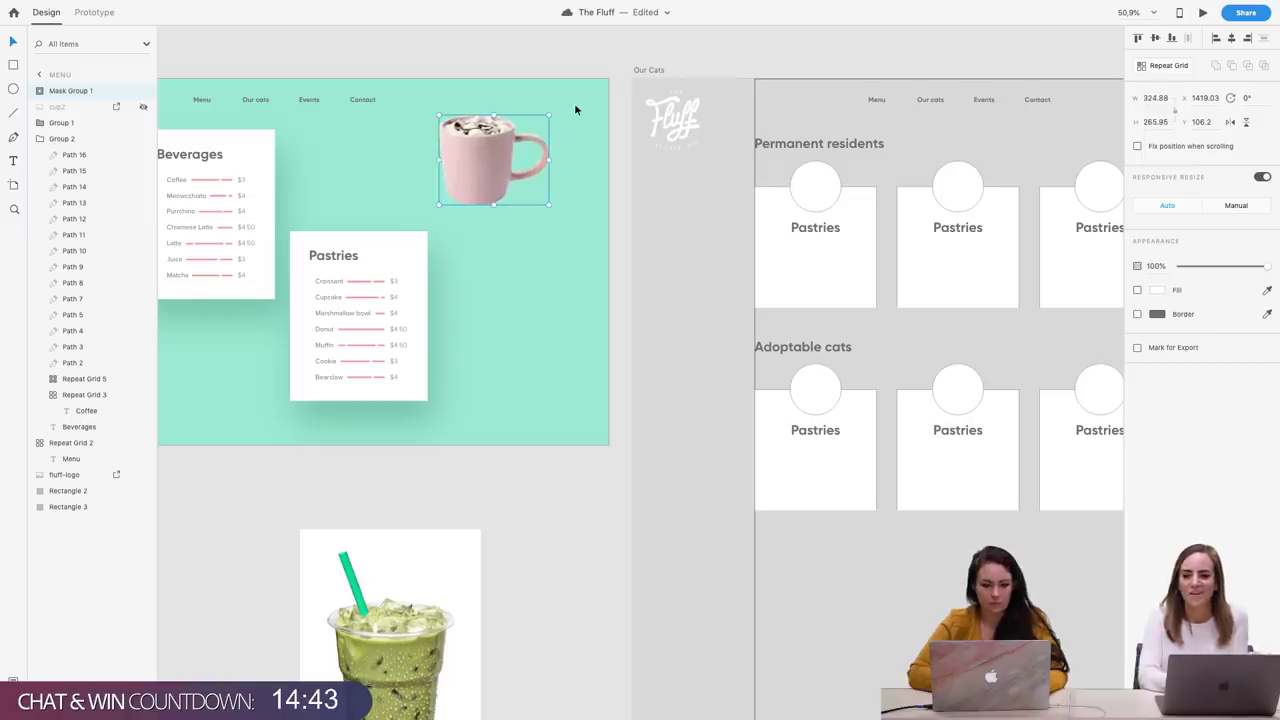
Rotate the masked mug to -12°, try it slightly enlarged and shifted, and revert to the smaller rotated version
{"action": "left_click_drag", "start_coordinate": [552, 107], "coordinate": [543, 94]}
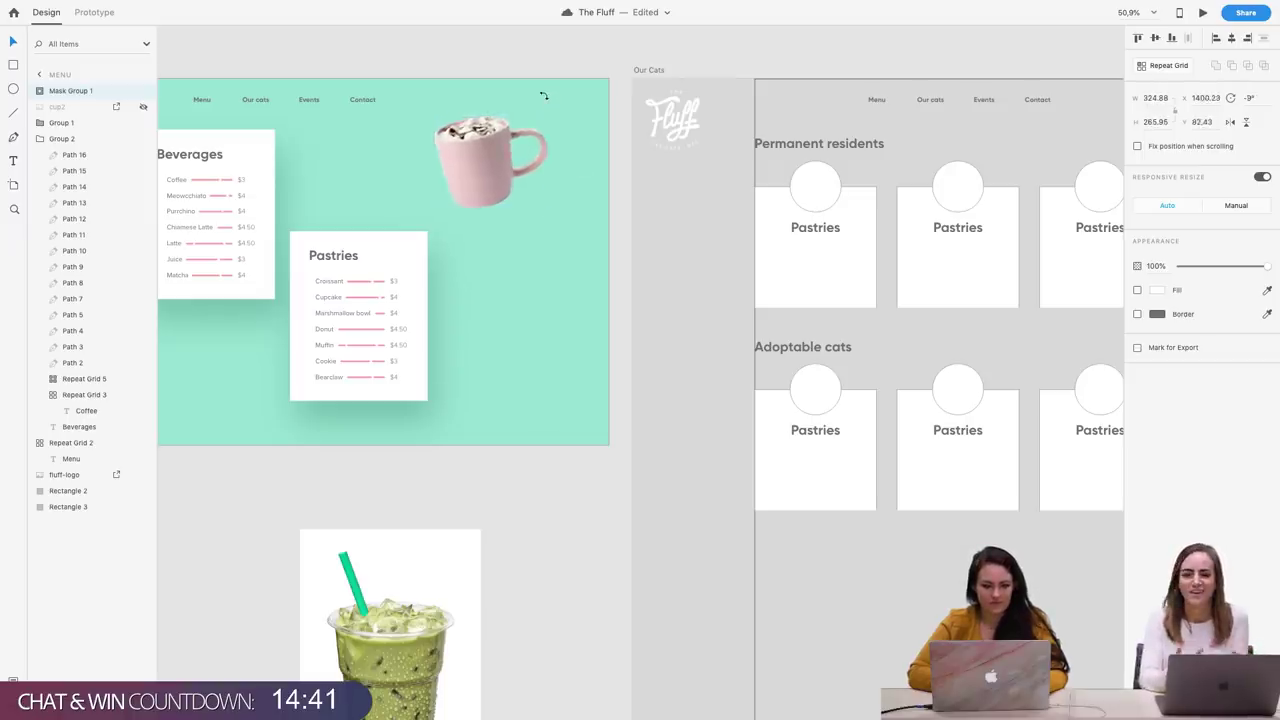
{"action": "left_click_drag", "start_coordinate": [467, 145], "coordinate": [492, 170]}
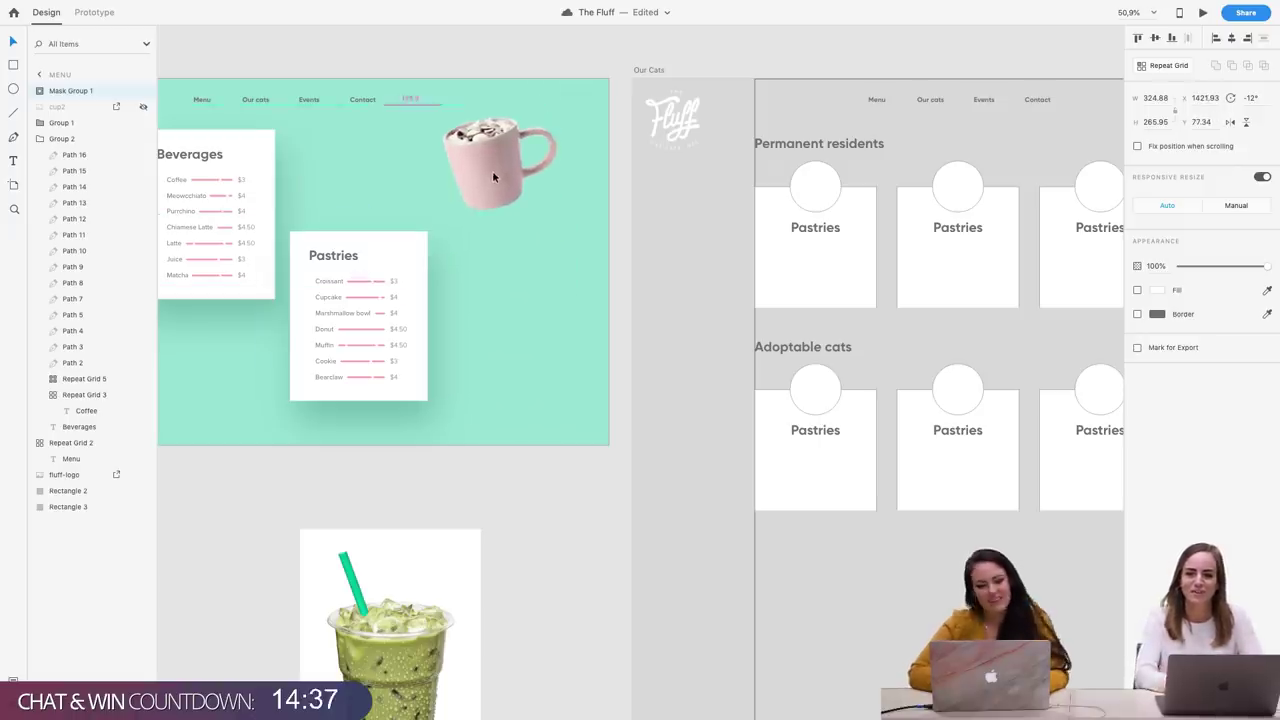
{"action": "left_click_drag", "start_coordinate": [546, 104], "coordinate": [563, 87]}
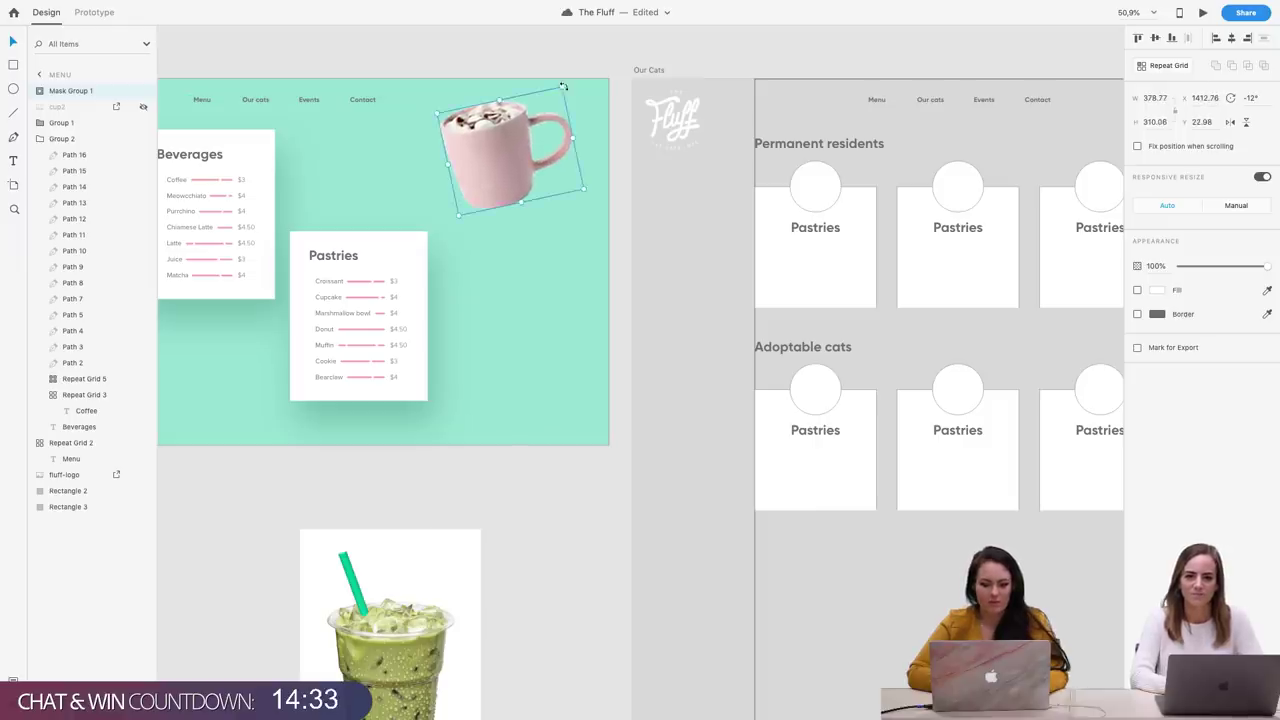
{"action": "left_click_drag", "start_coordinate": [489, 170], "coordinate": [487, 186]}
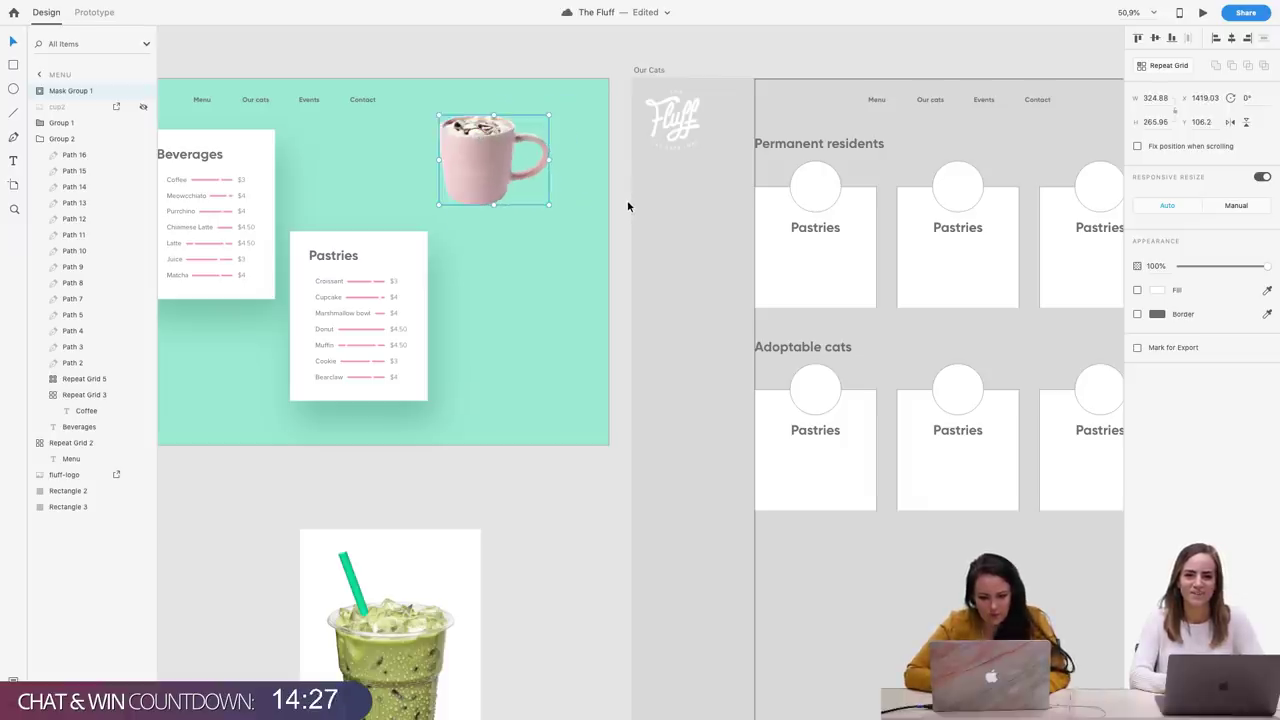
{"action": "key", "text": "super+shift+z"}
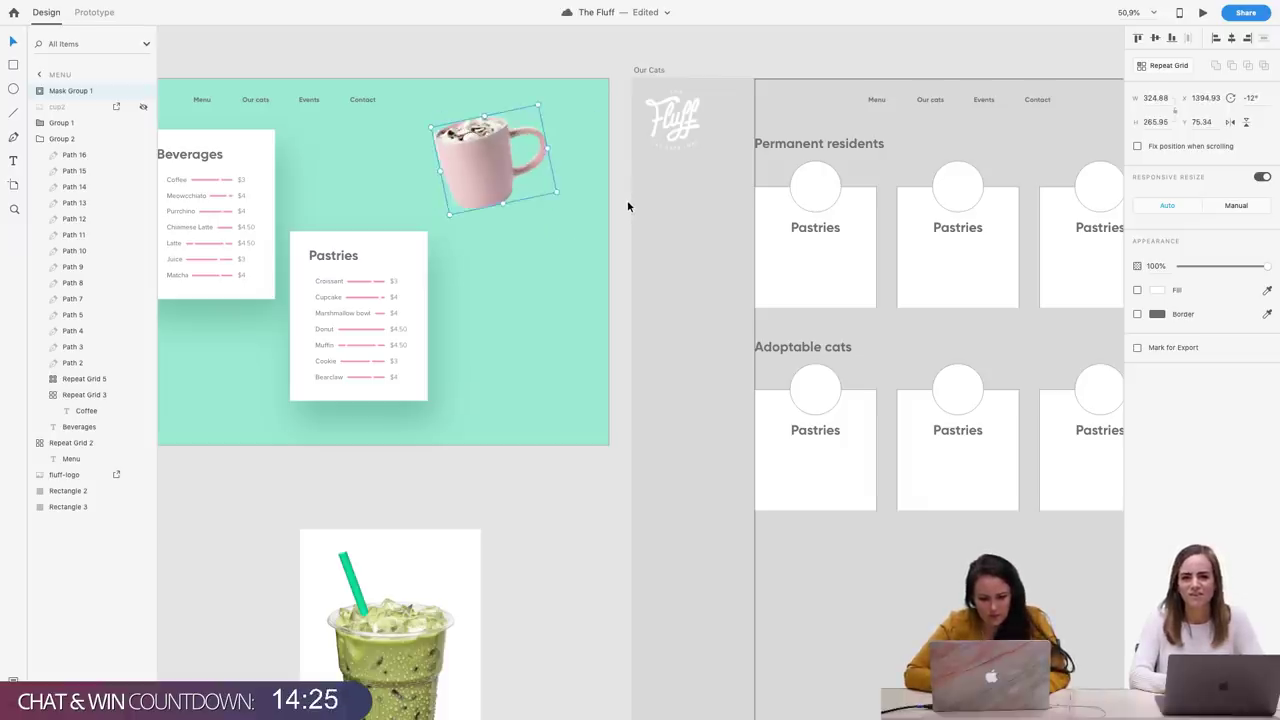
{"action": "scroll", "coordinate": [511, 163], "scroll_direction": "left", "scroll_amount": 10}
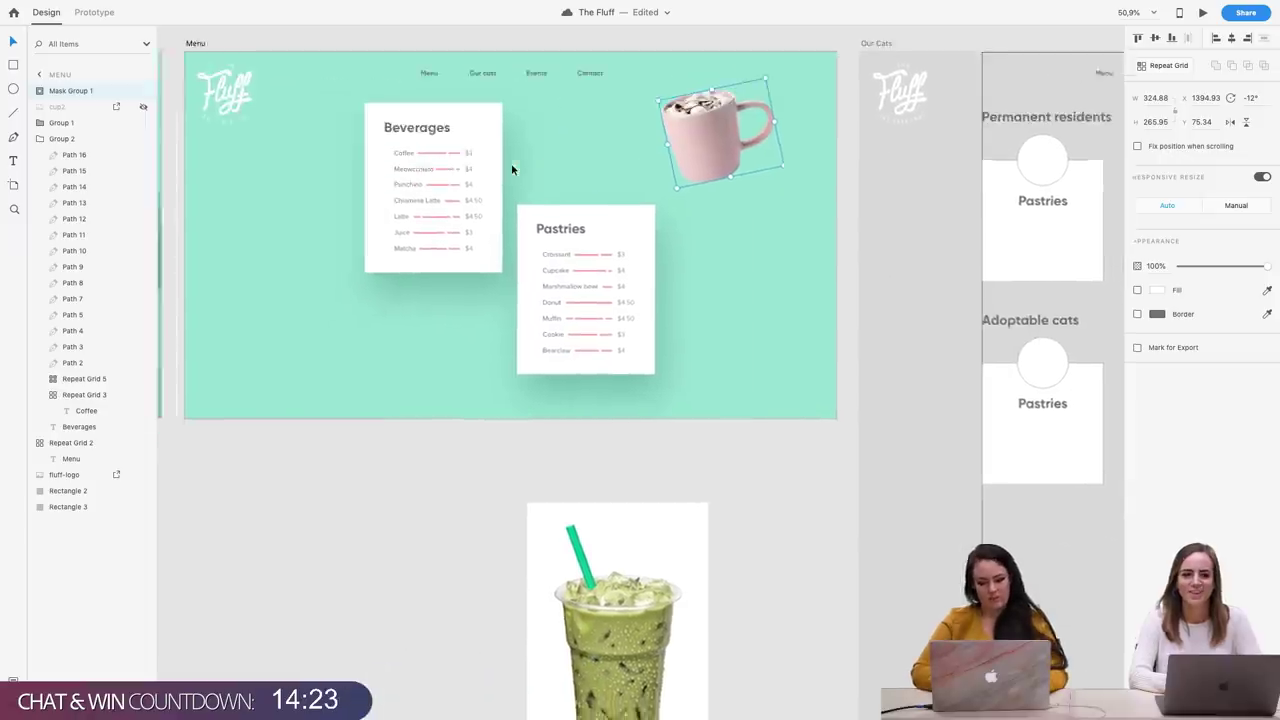
Delete the green iced matcha drink image from the pasteboard below the Menu artboard
{"action": "left_click", "coordinate": [372, 489]}
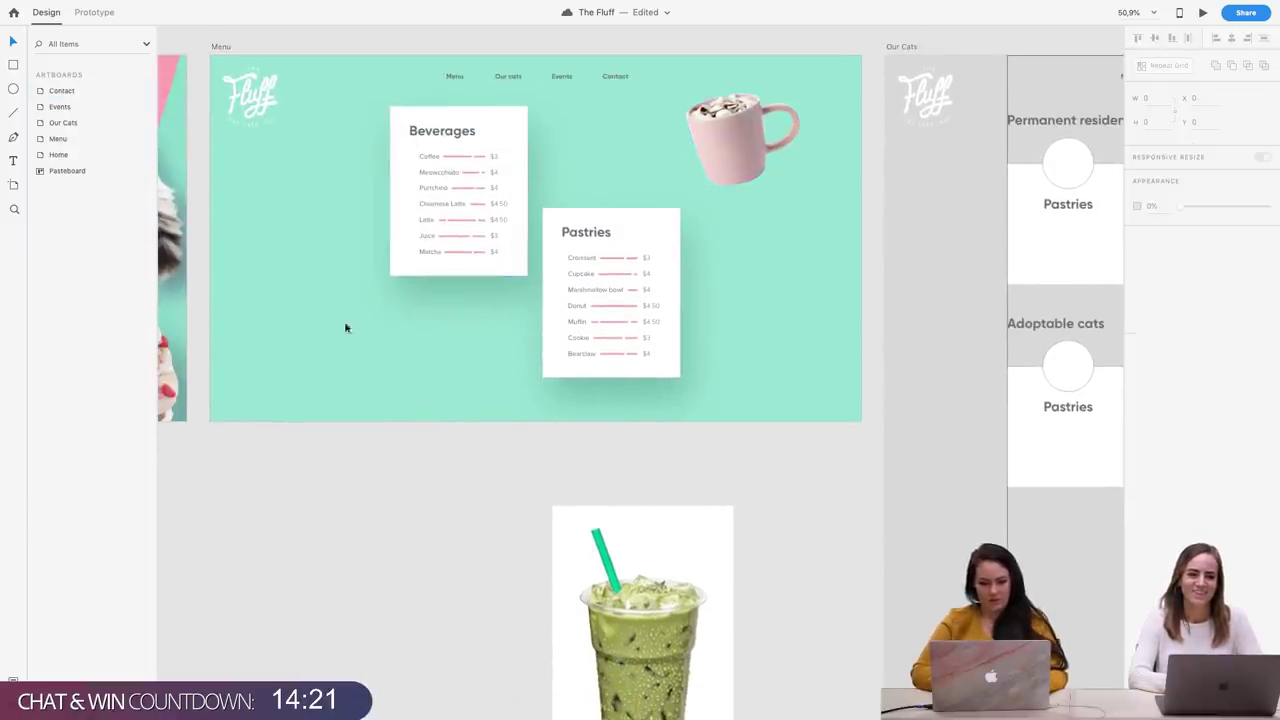
{"action": "scroll", "coordinate": [286, 192], "scroll_direction": "left", "scroll_amount": 3}
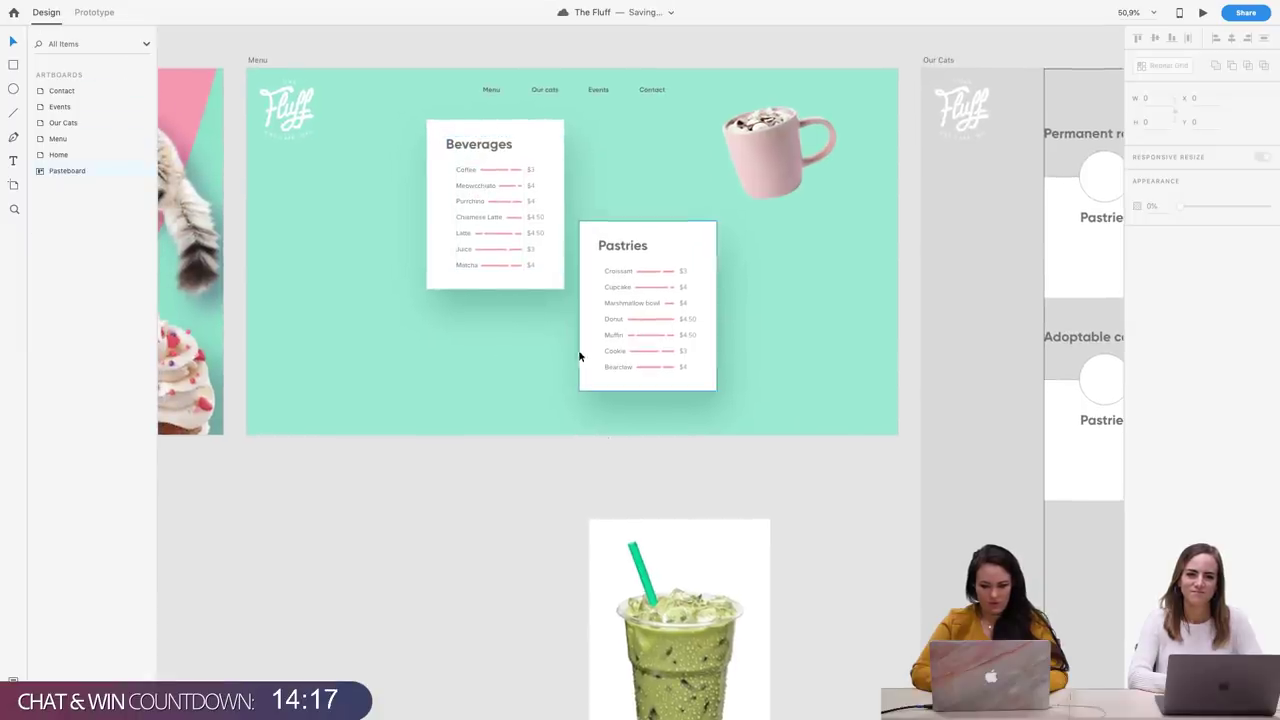
{"action": "left_click", "coordinate": [628, 549]}
{"action": "key", "text": "Delete"}
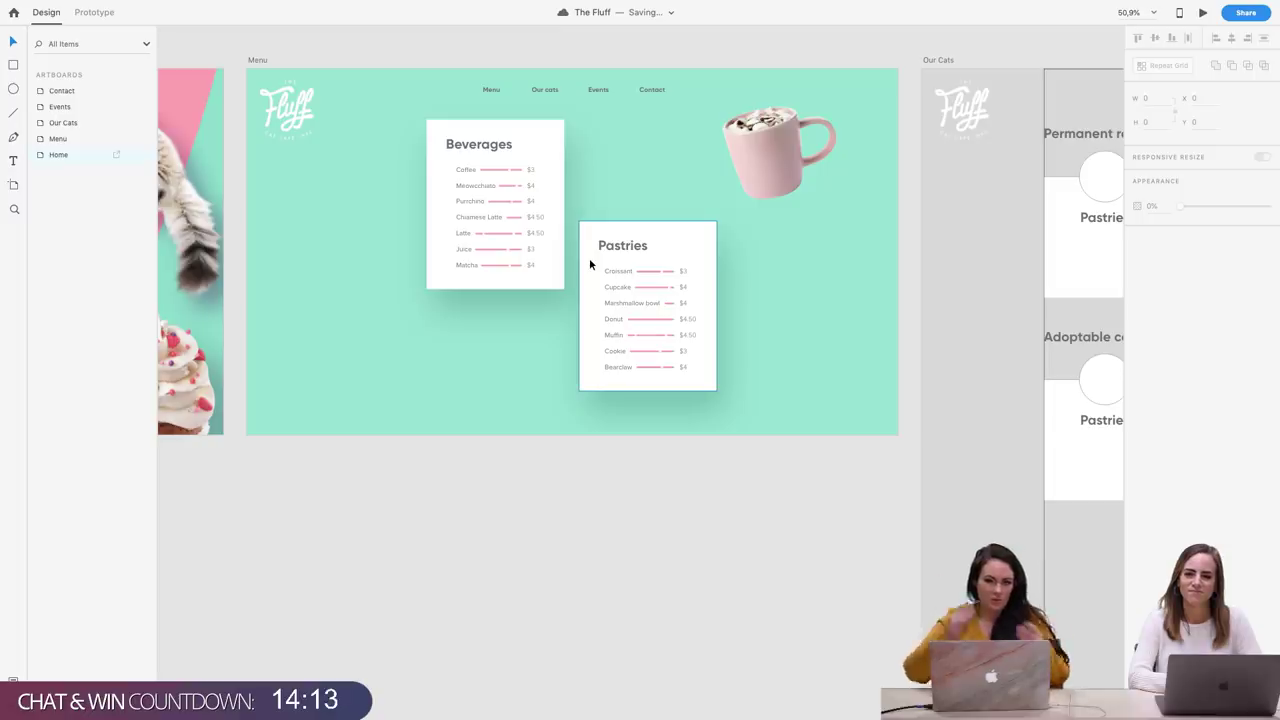
Make the hidden cup2 image on the Menu artboard visible again and save the document
{"action": "left_click", "coordinate": [296, 183]}
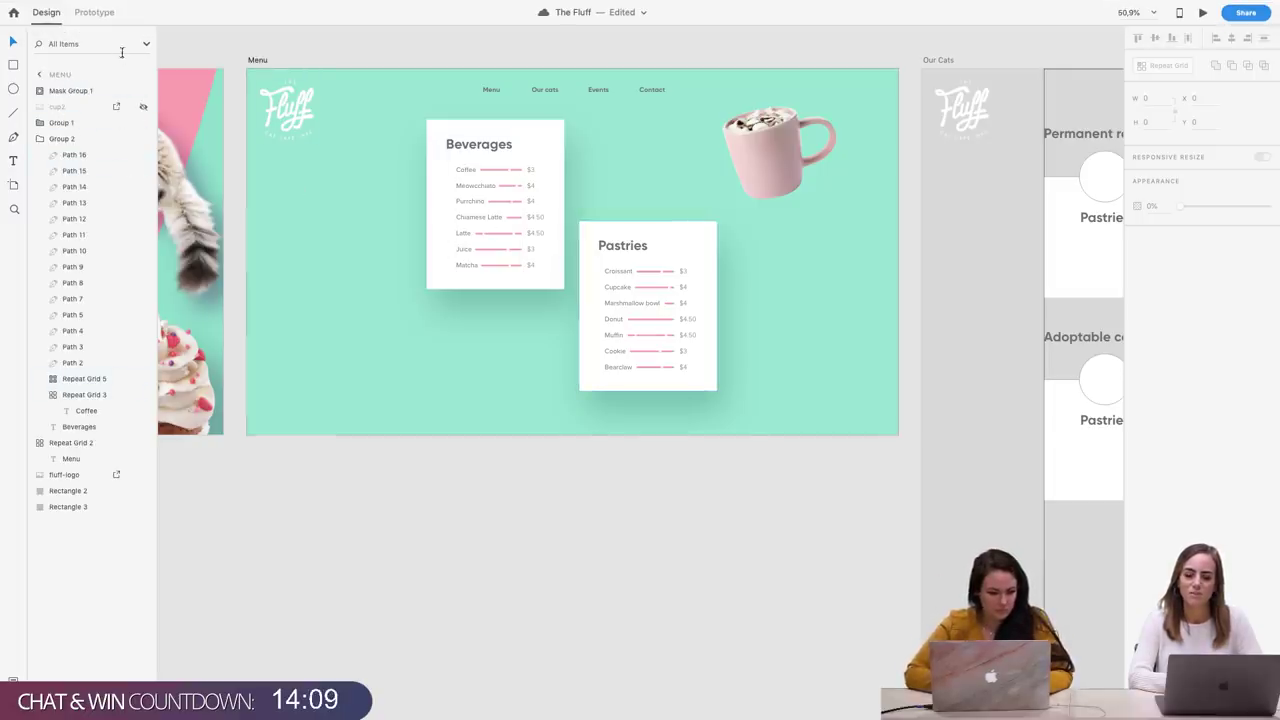
{"action": "left_click", "coordinate": [143, 106]}
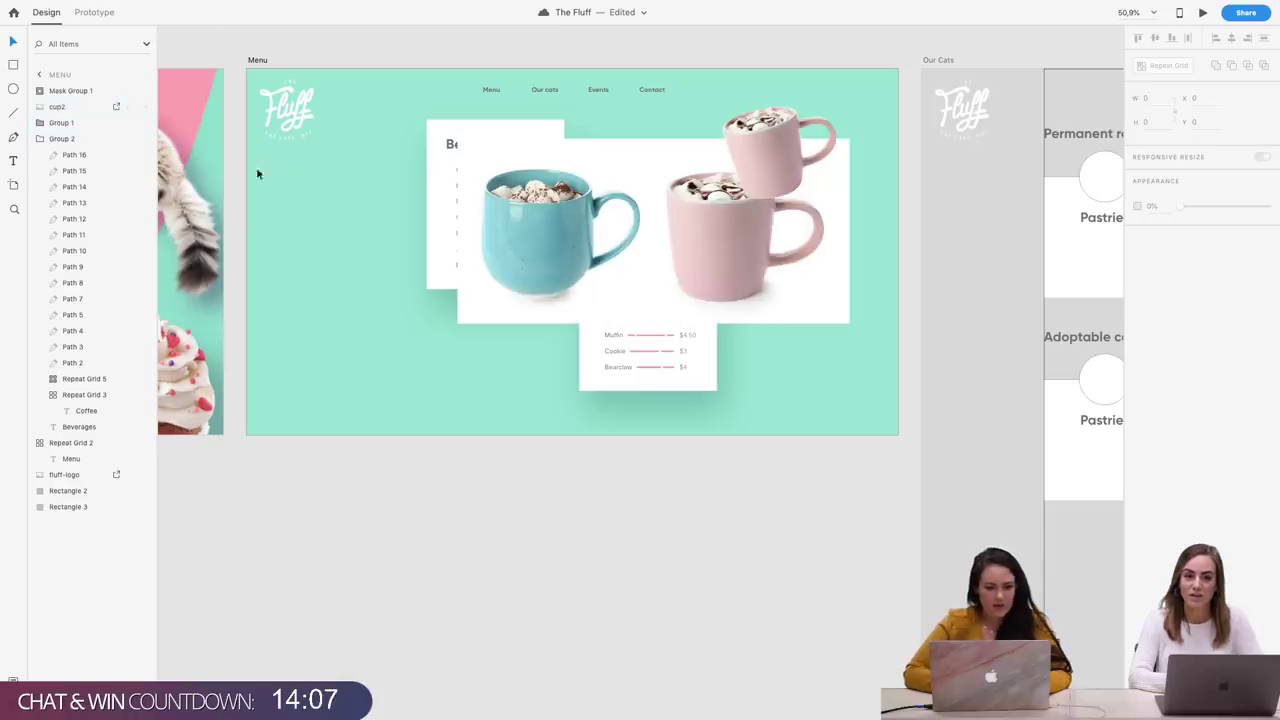
{"action": "scroll", "coordinate": [551, 256], "scroll_direction": "up", "scroll_amount": 5}
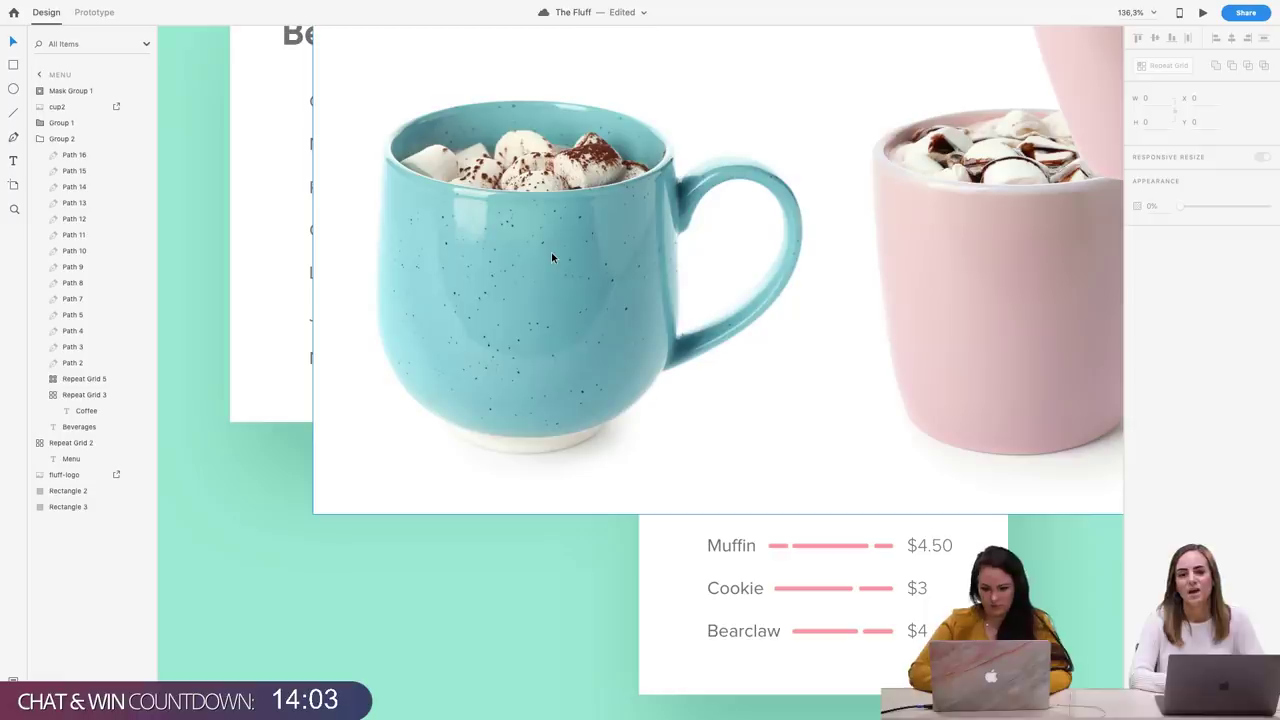
{"action": "key", "text": "ctrl+s"}
Trace the body of the blue mug, without its handle, as a closed Pen path along the sides, base and rim
{"action": "key", "text": "p"}
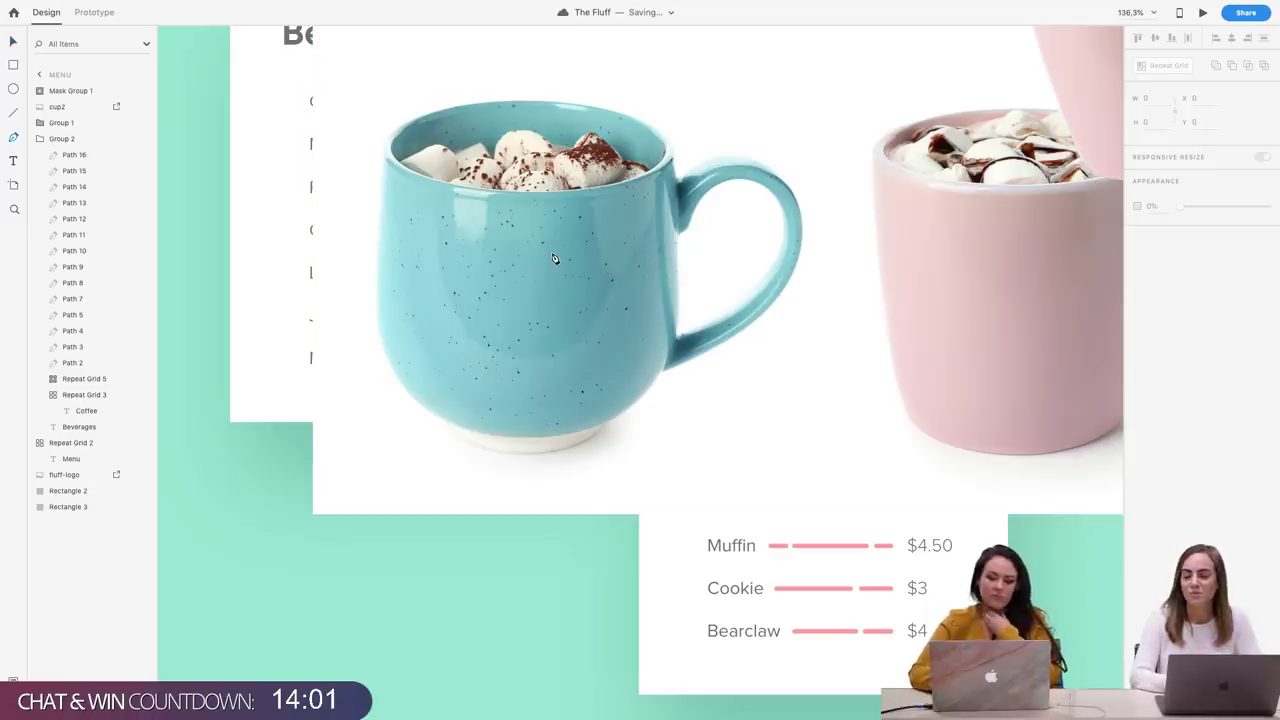
{"action": "left_click", "coordinate": [380, 238]}
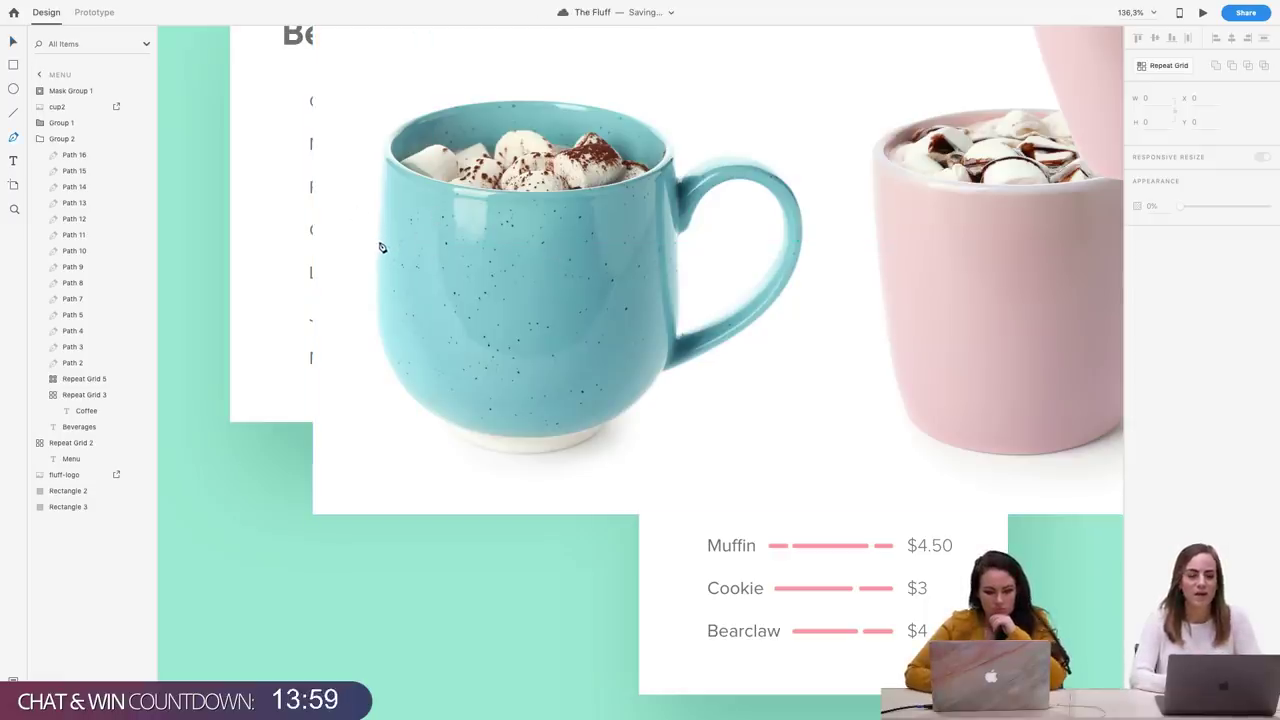
{"action": "left_click", "coordinate": [383, 343]}
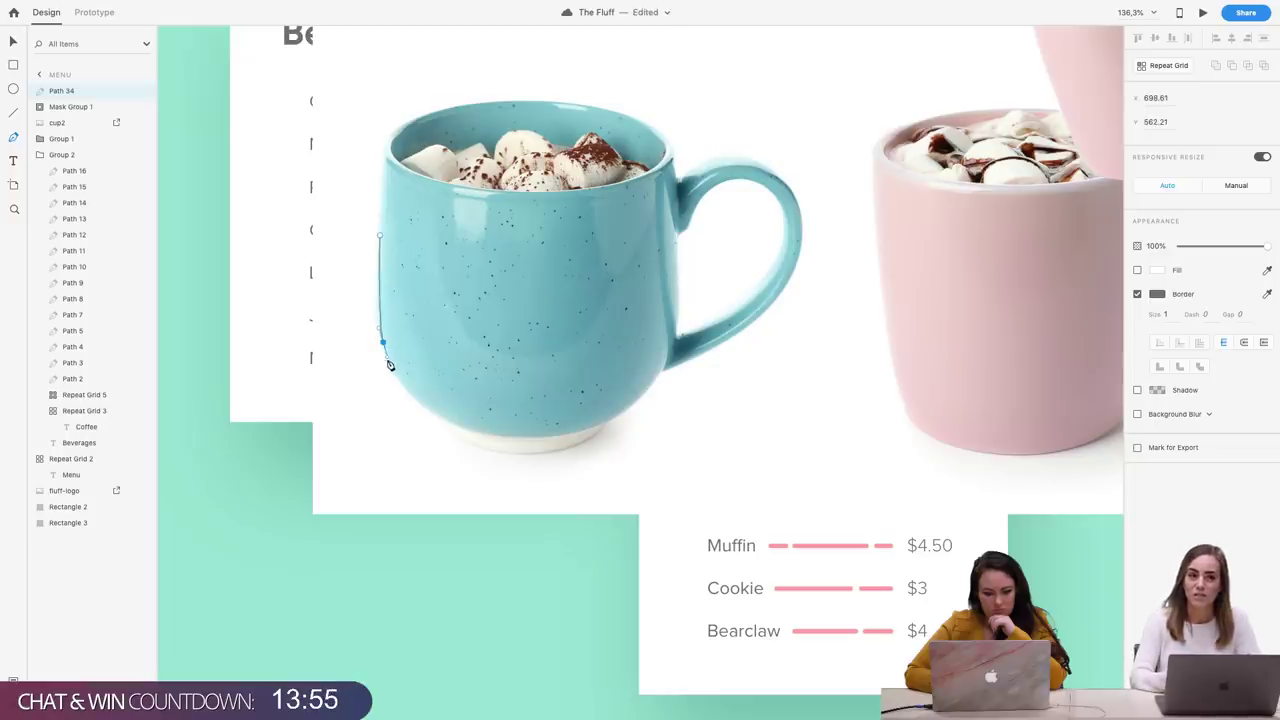
{"action": "left_click", "coordinate": [427, 412]}
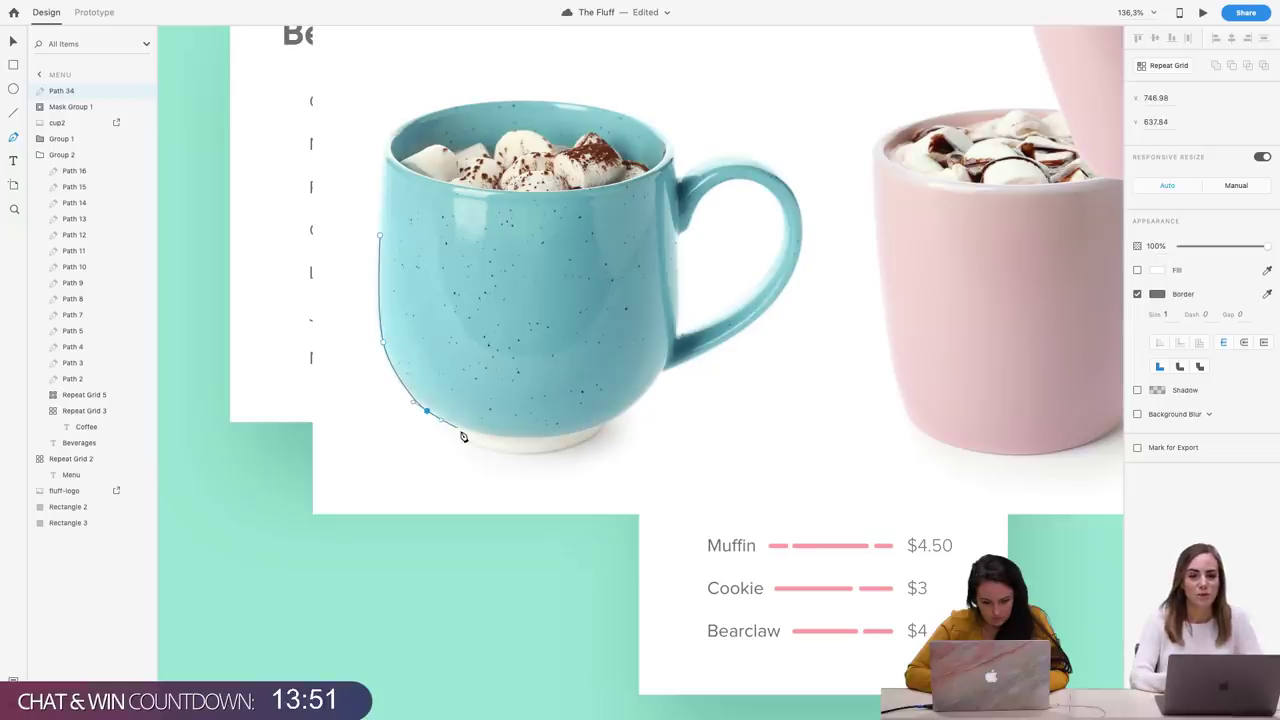
{"action": "left_click", "coordinate": [459, 437]}
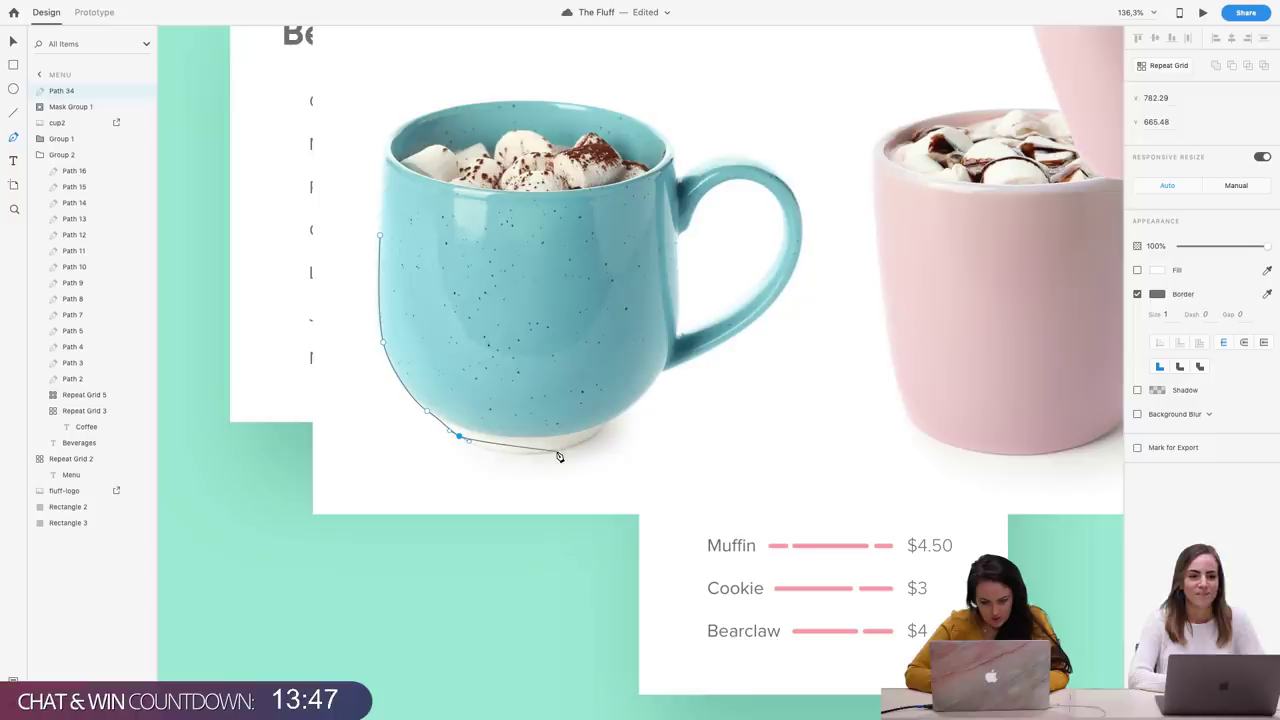
{"action": "left_click_drag", "start_coordinate": [550, 452], "coordinate": [630, 414]}
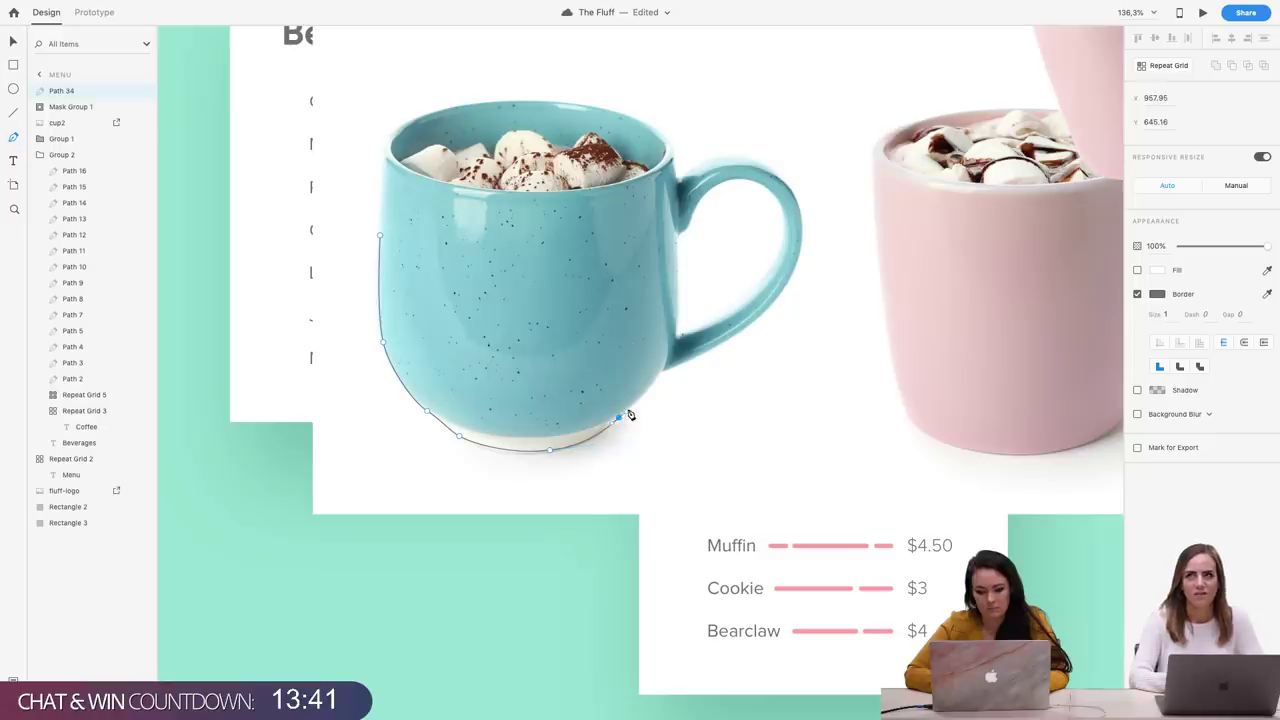
{"action": "left_click_drag", "start_coordinate": [663, 371], "coordinate": [666, 370]}
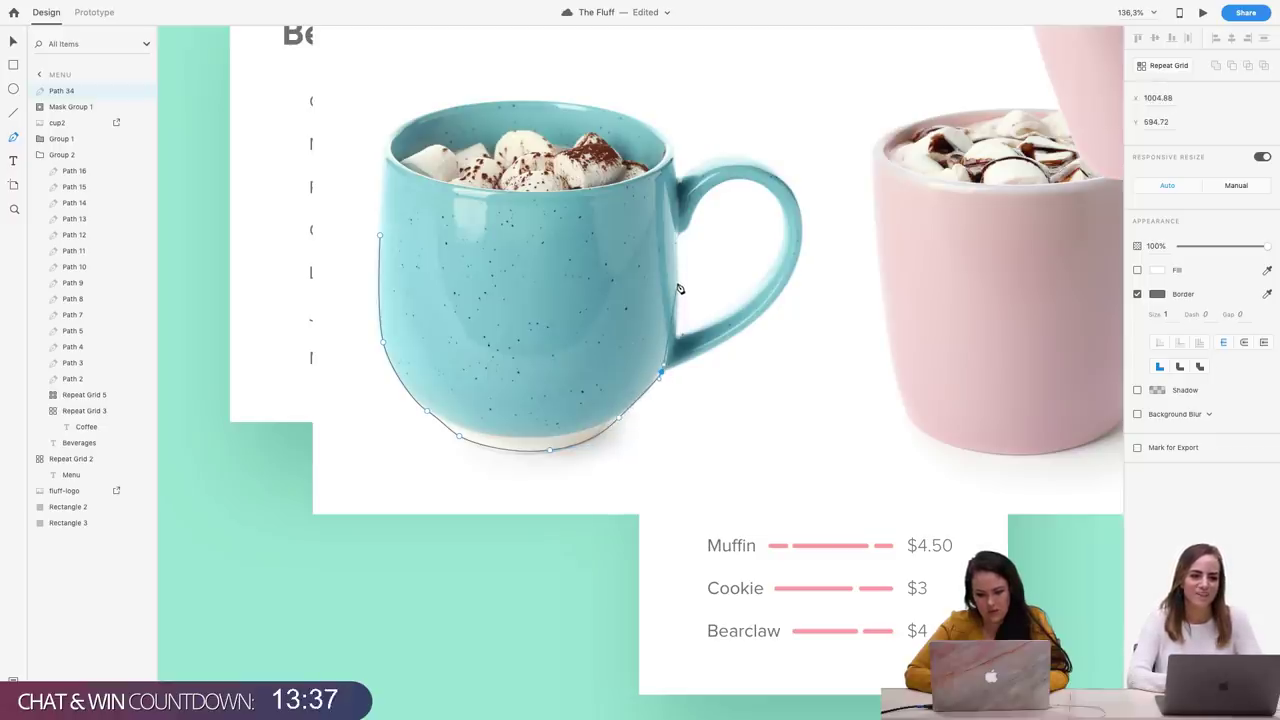
{"action": "left_click_drag", "start_coordinate": [678, 284], "coordinate": [678, 214]}
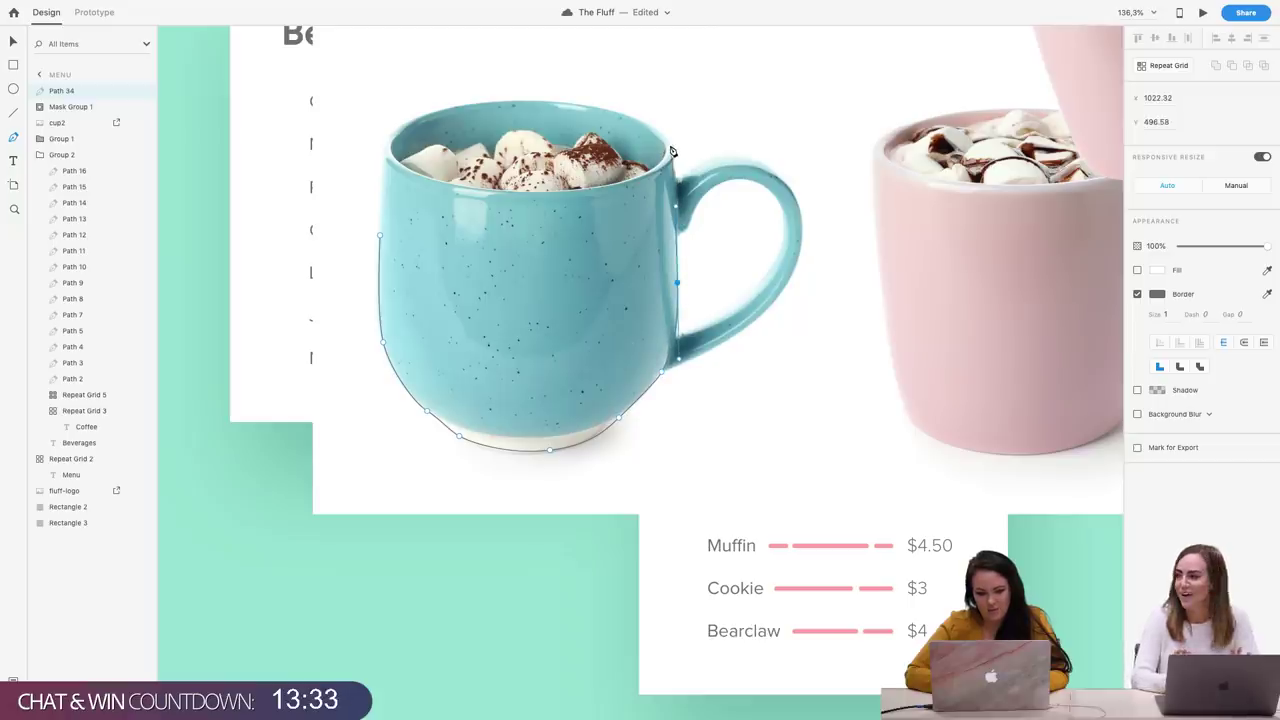
{"action": "left_click", "coordinate": [673, 155]}
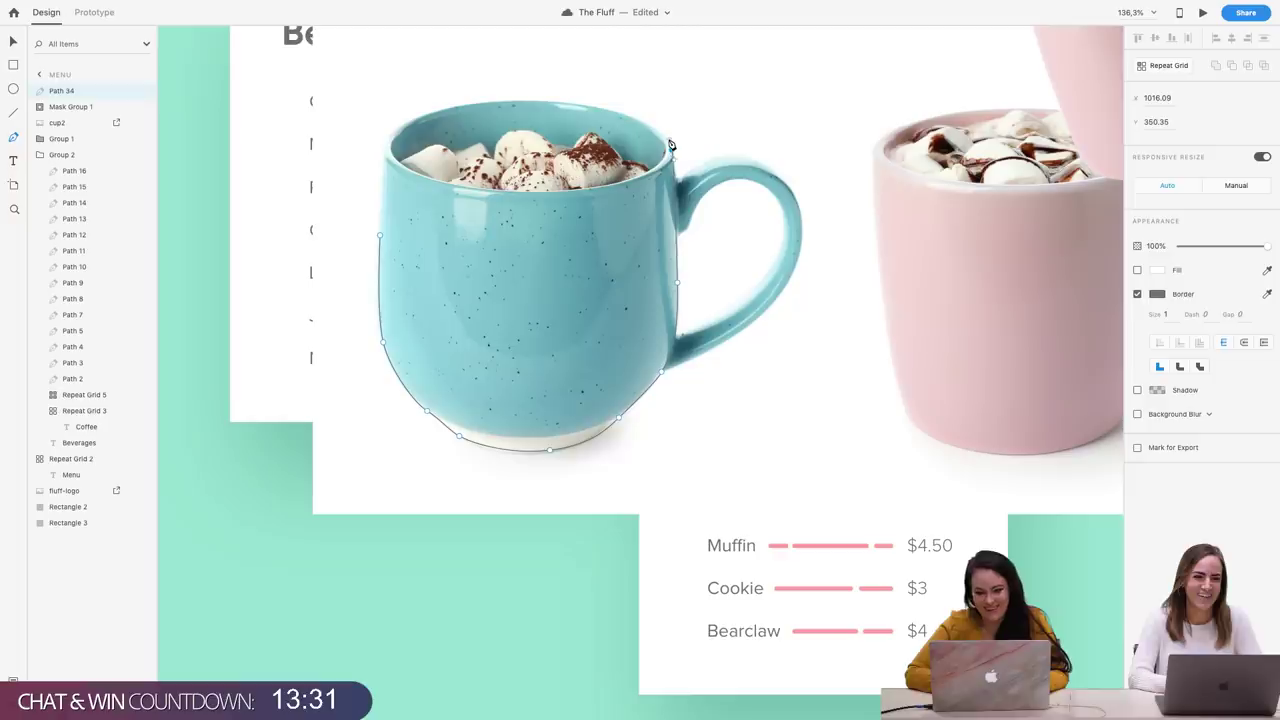
{"action": "left_click_drag", "start_coordinate": [670, 148], "coordinate": [473, 99]}
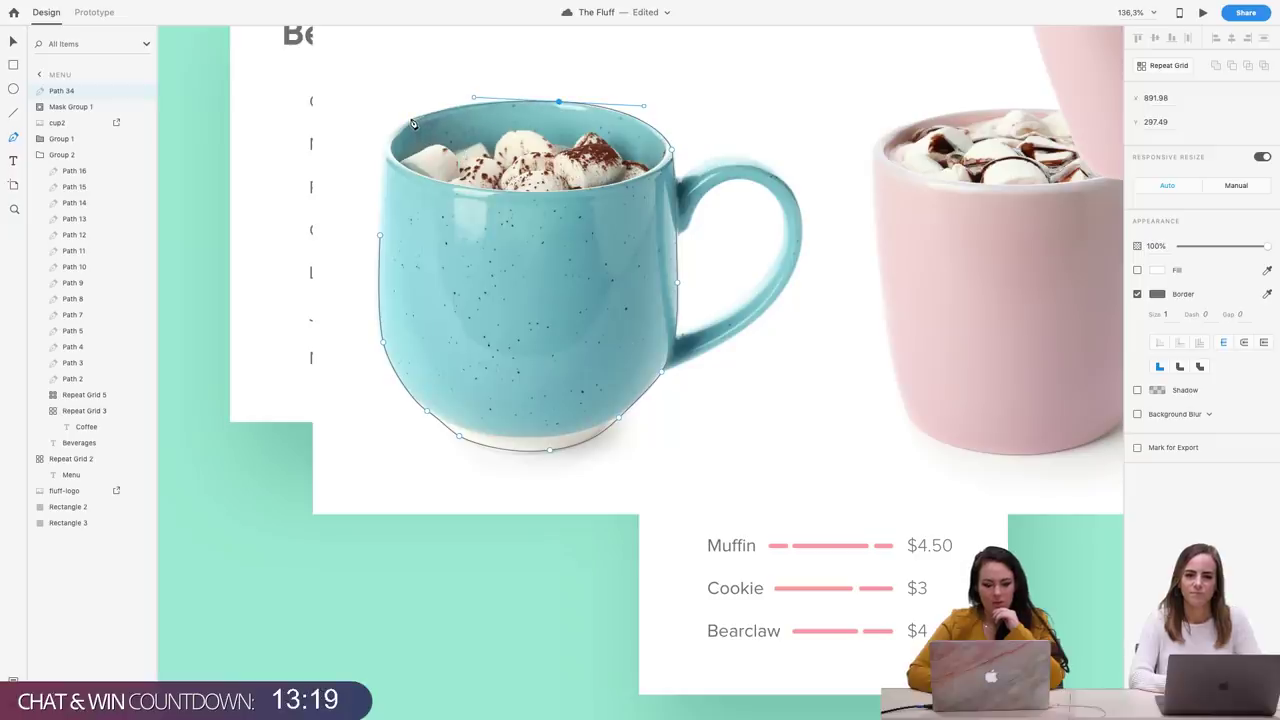
{"action": "left_click_drag", "start_coordinate": [411, 121], "coordinate": [396, 134]}
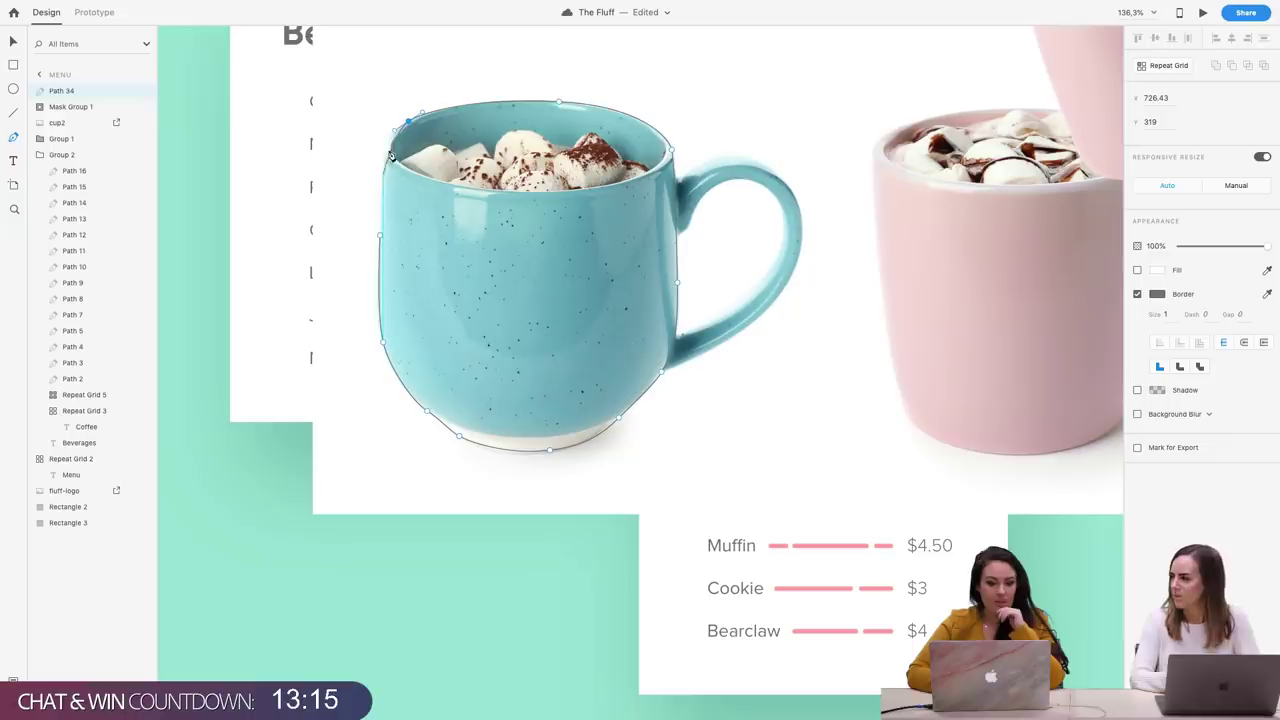
{"action": "left_click", "coordinate": [384, 158]}
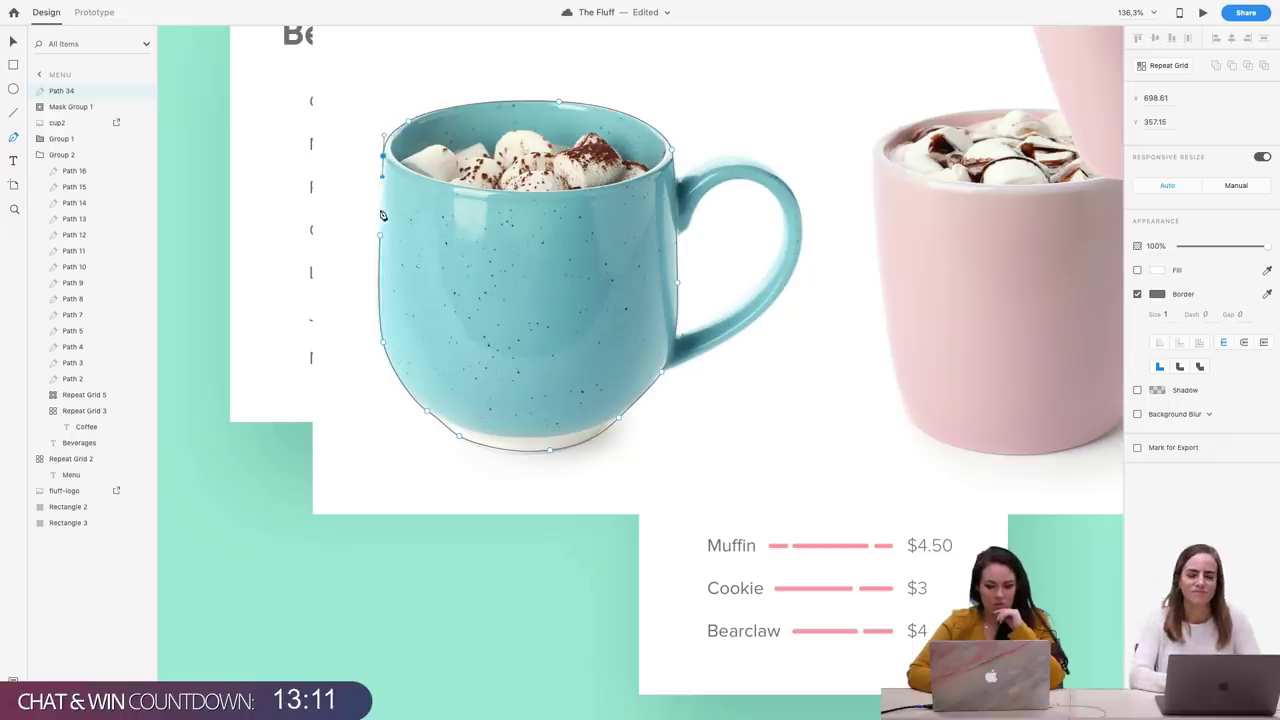
{"action": "left_click", "coordinate": [381, 237]}
{"action": "key", "text": "v"}
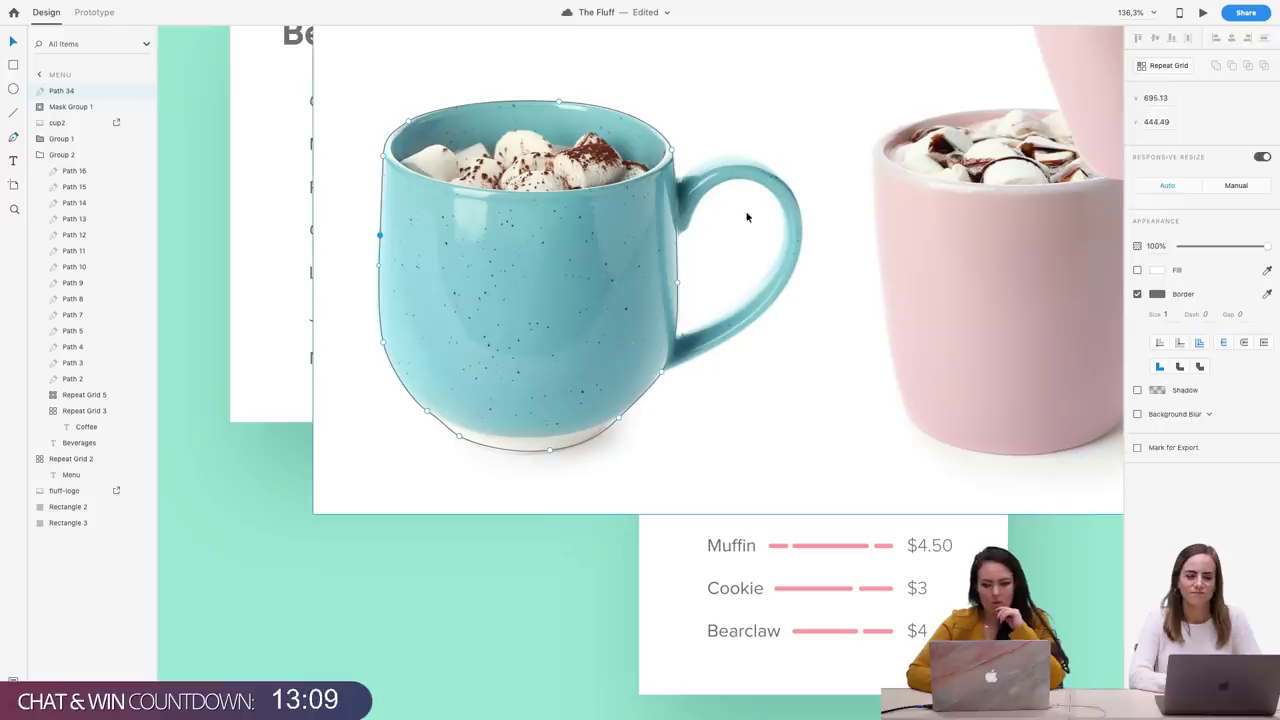
Trace the blue mug's handle as a separate closed Pen path along its inner and outer edges, overlapping the mug body
{"action": "left_click", "coordinate": [672, 238]}
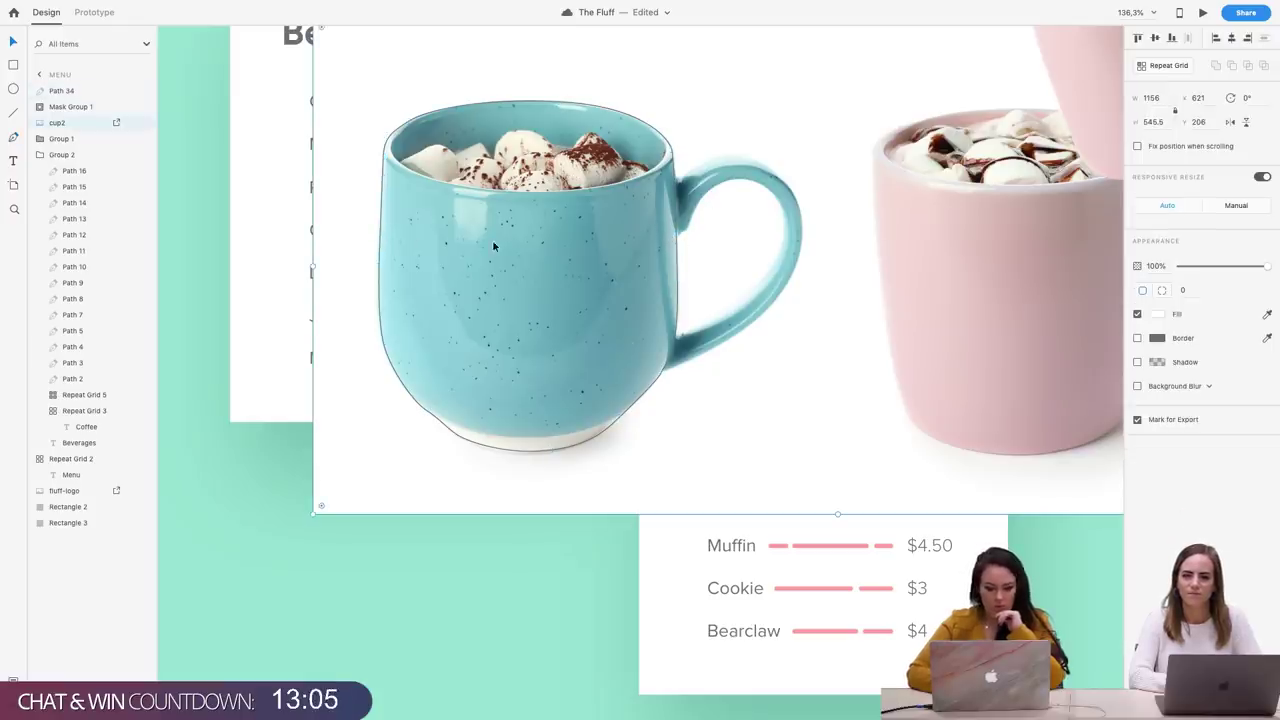
{"action": "key", "text": "p"}
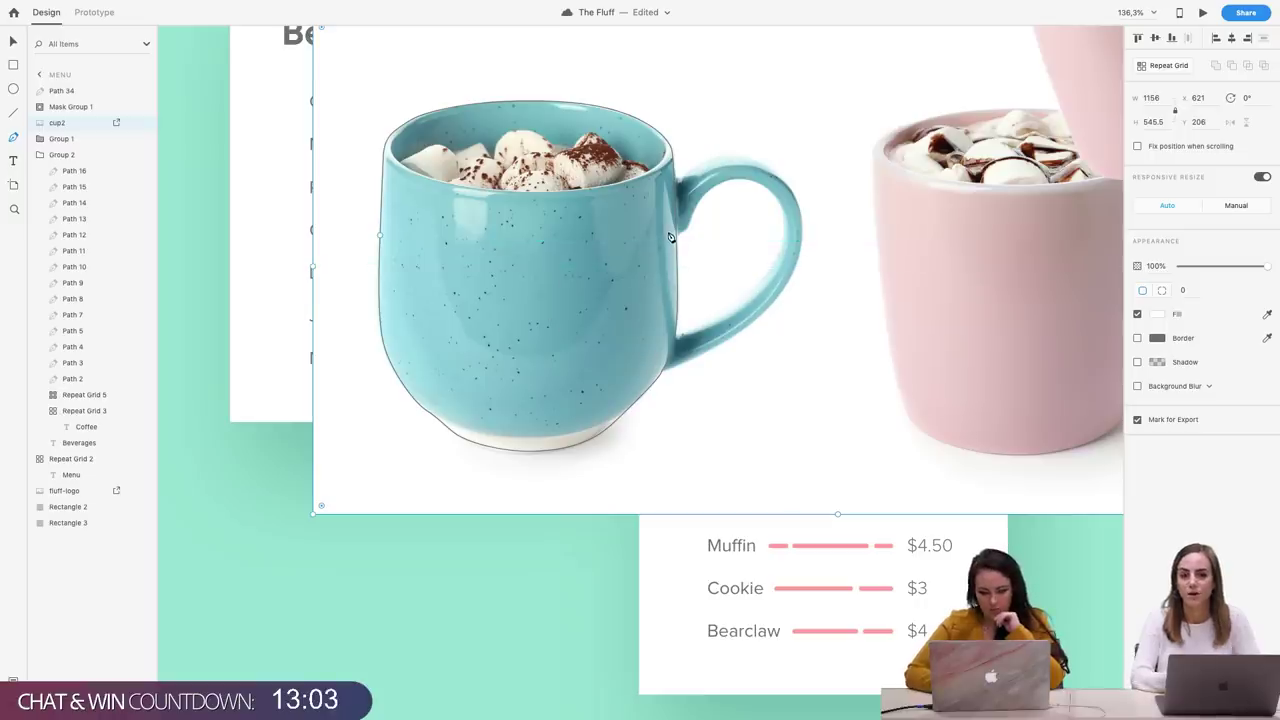
{"action": "left_click", "coordinate": [669, 234]}
{"action": "left_click_drag", "start_coordinate": [690, 228], "coordinate": [696, 214]}
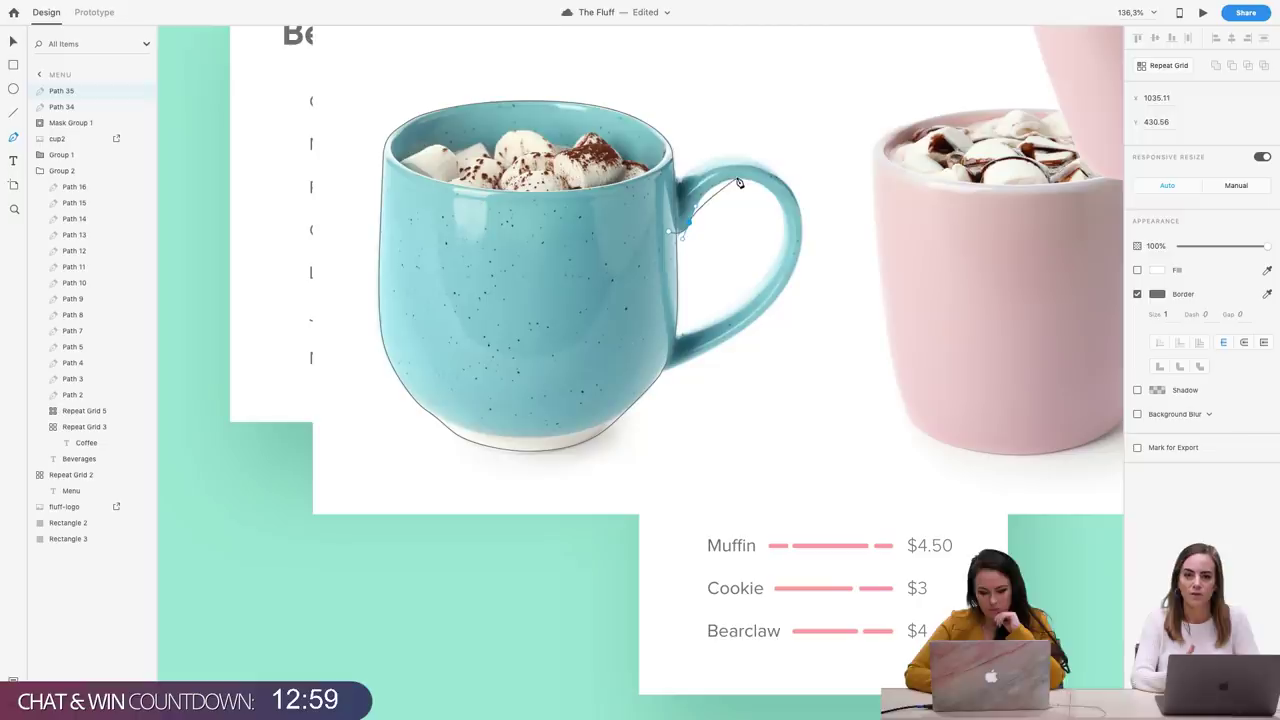
{"action": "left_click", "coordinate": [738, 180]}
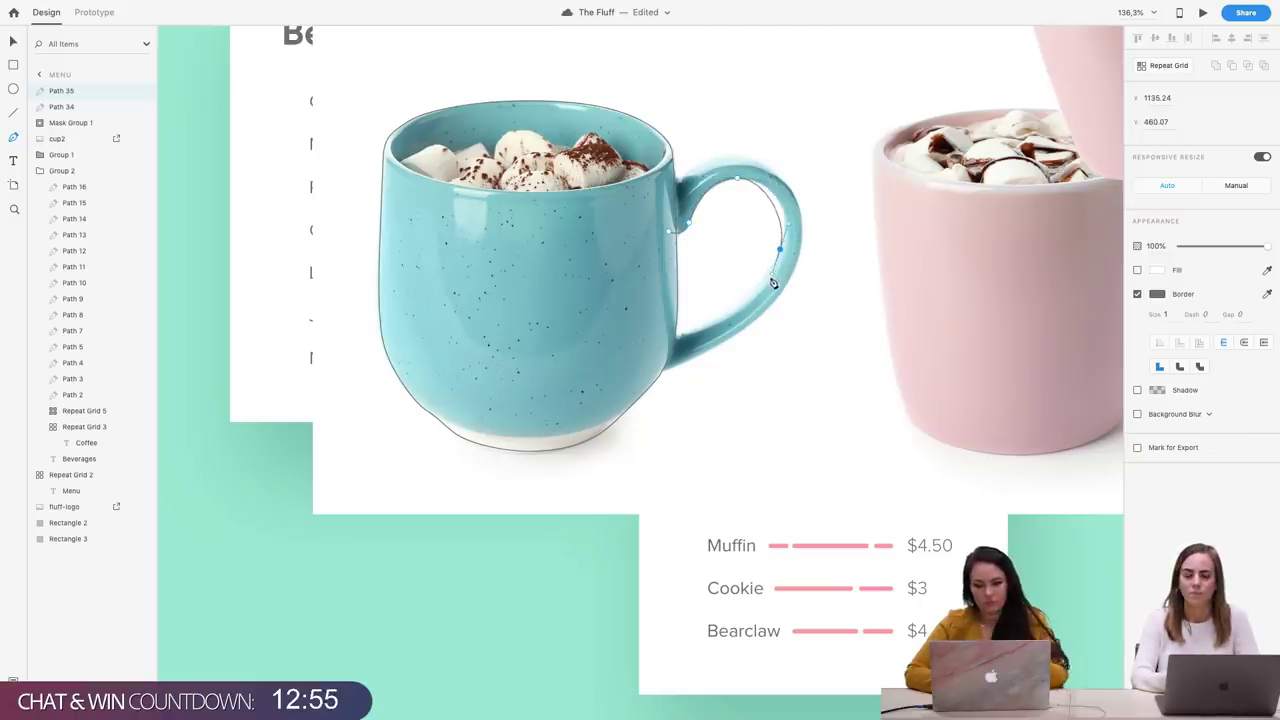
{"action": "left_click_drag", "start_coordinate": [781, 251], "coordinate": [764, 296]}
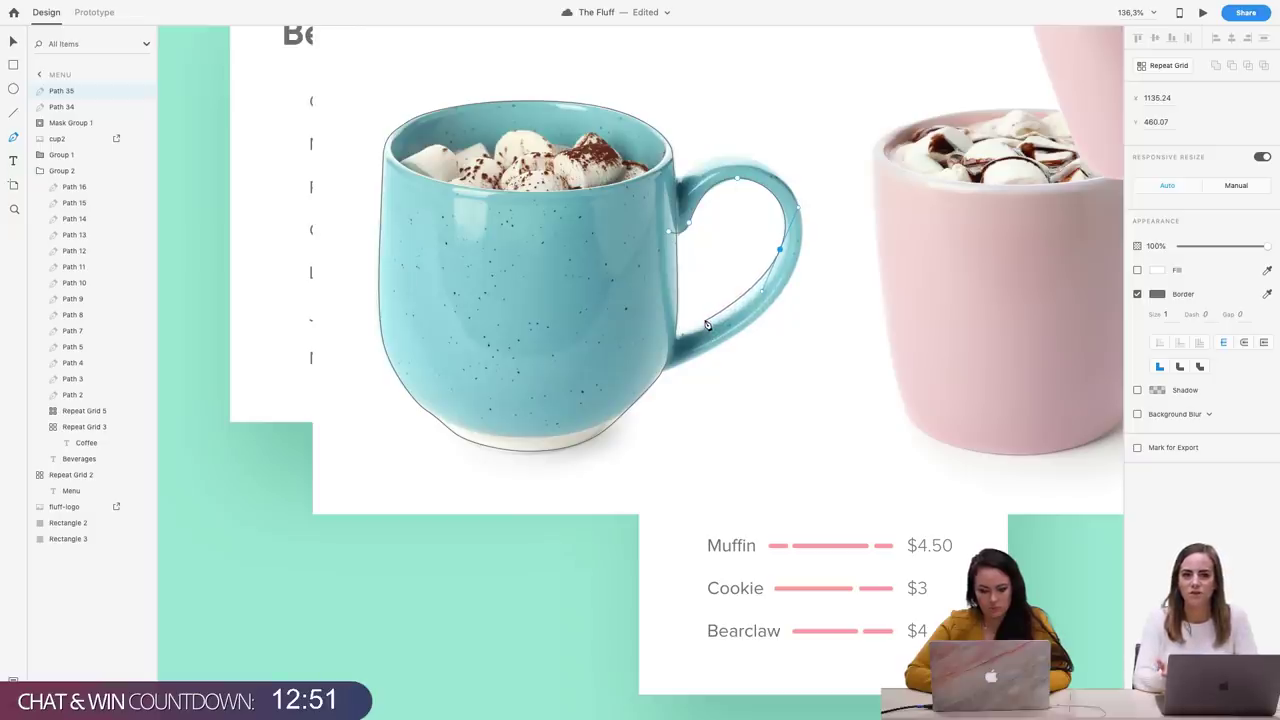
{"action": "left_click_drag", "start_coordinate": [706, 321], "coordinate": [697, 329]}
{"action": "left_click", "coordinate": [673, 335]}
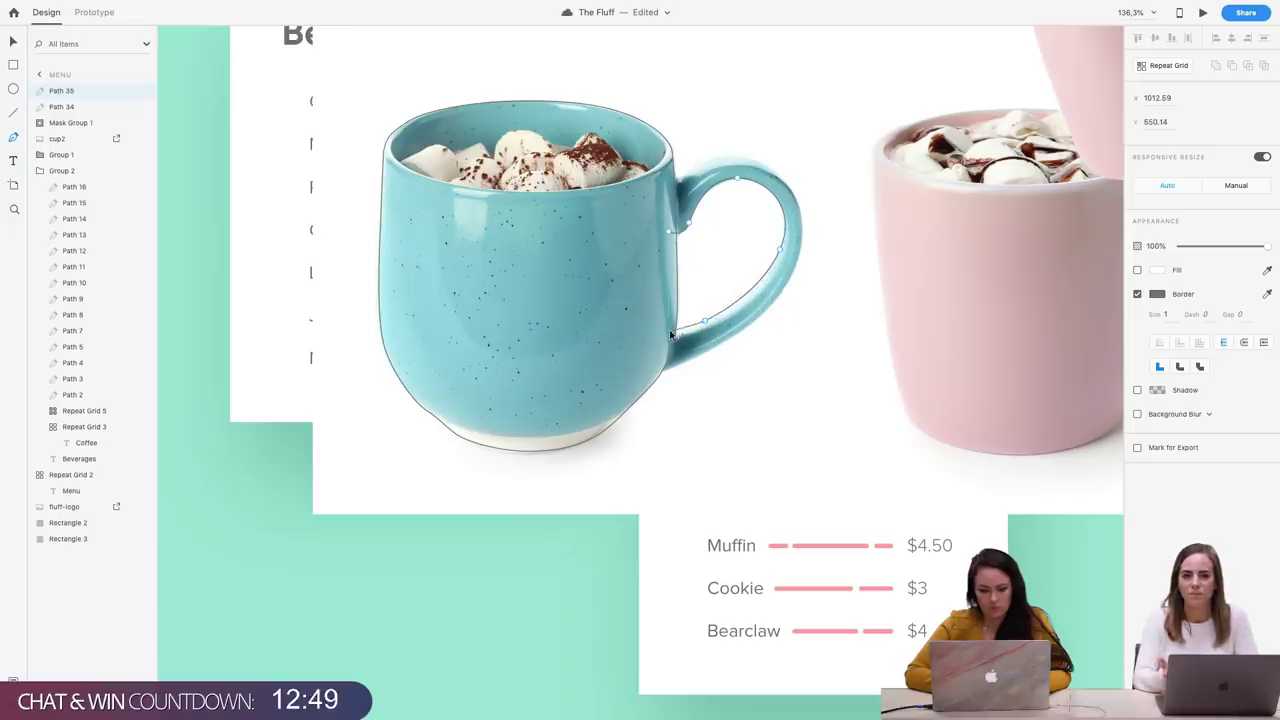
{"action": "left_click", "coordinate": [653, 364]}
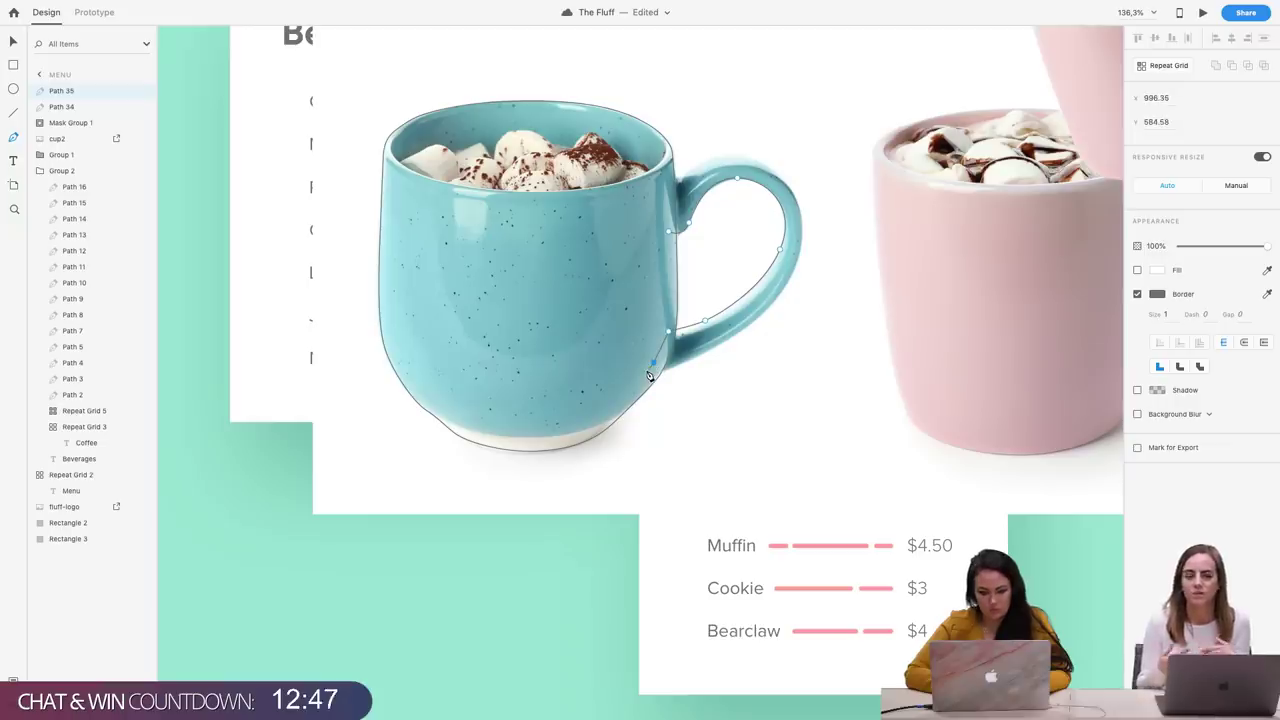
{"action": "left_click", "coordinate": [651, 376]}
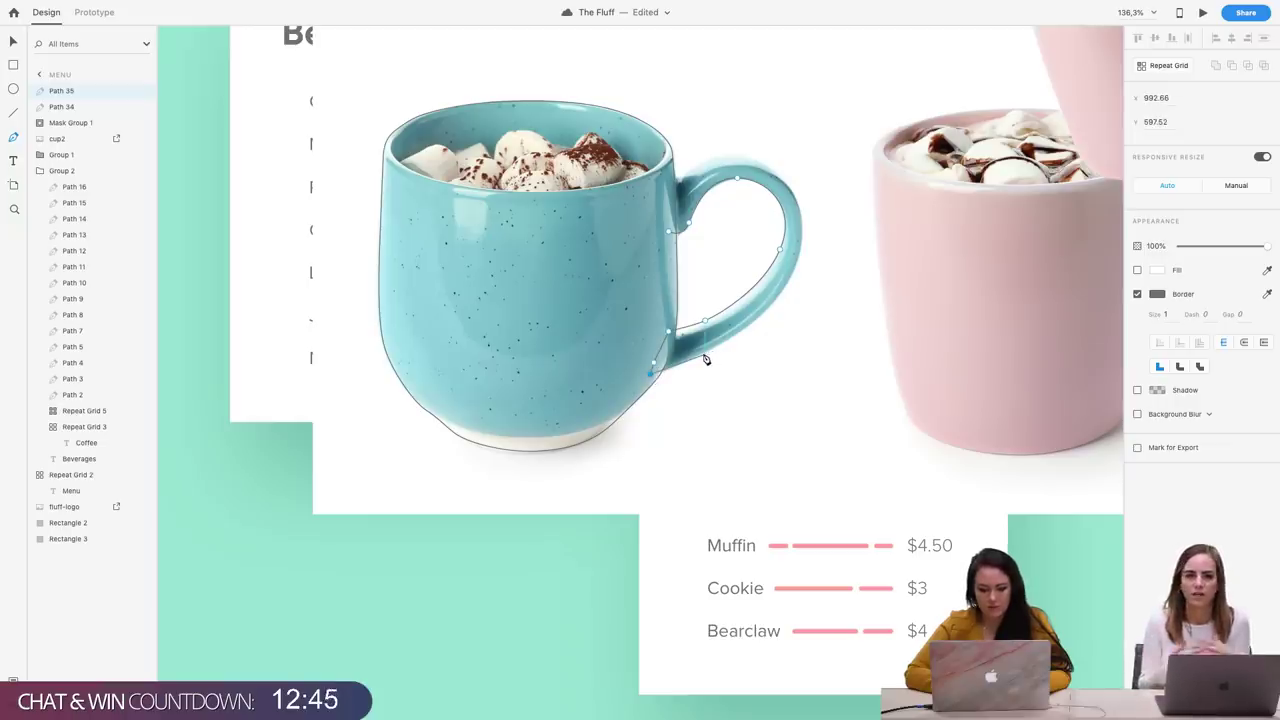
{"action": "left_click", "coordinate": [708, 356]}
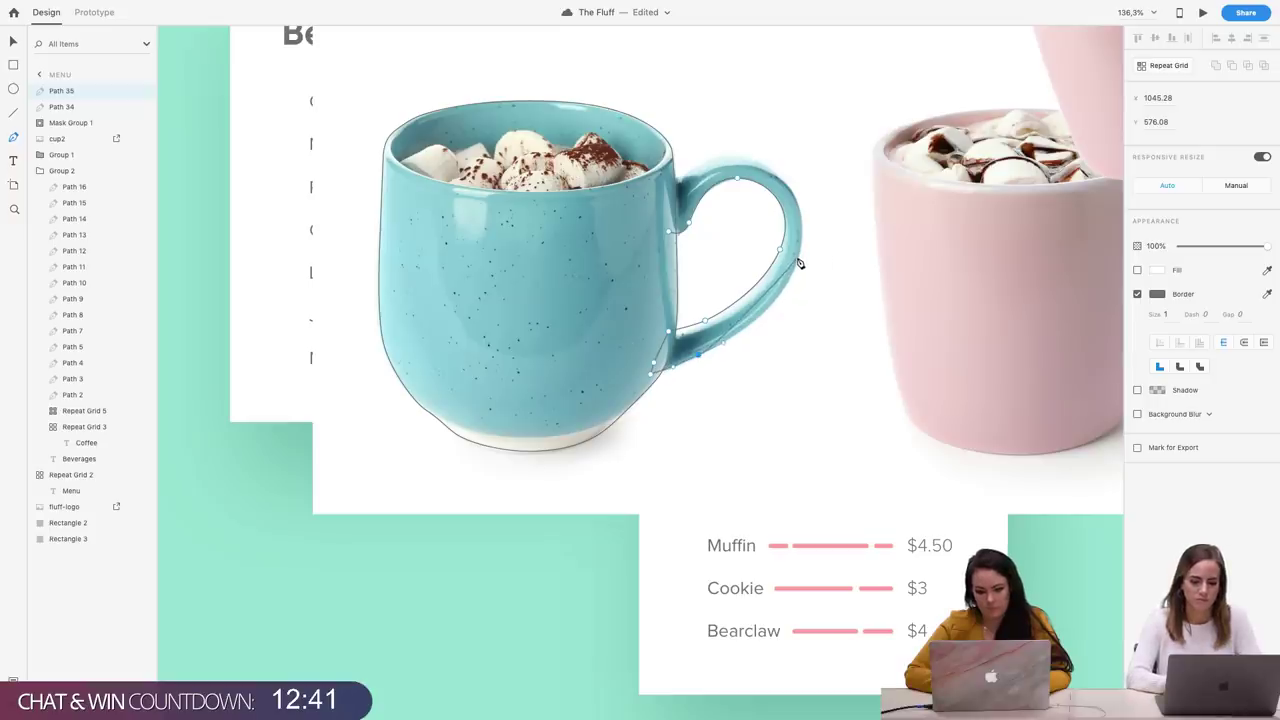
{"action": "left_click_drag", "start_coordinate": [797, 258], "coordinate": [810, 213]}
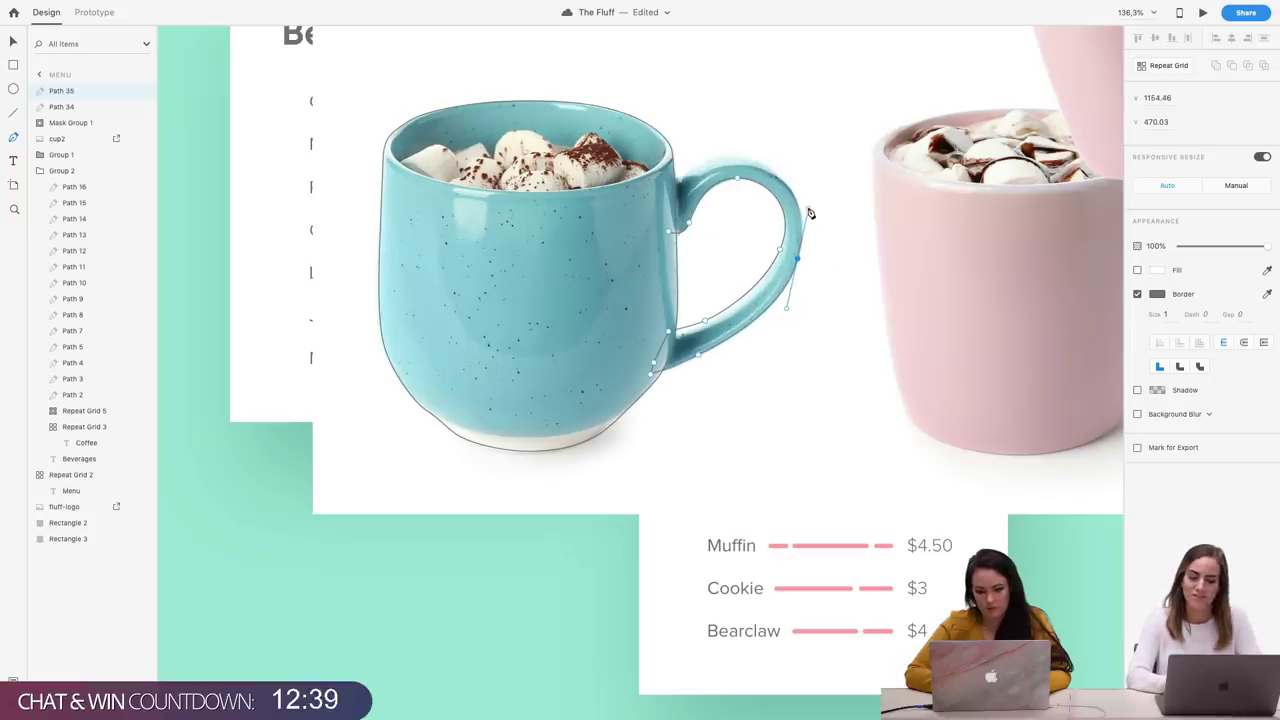
{"action": "left_click_drag", "start_coordinate": [737, 155], "coordinate": [680, 156]}
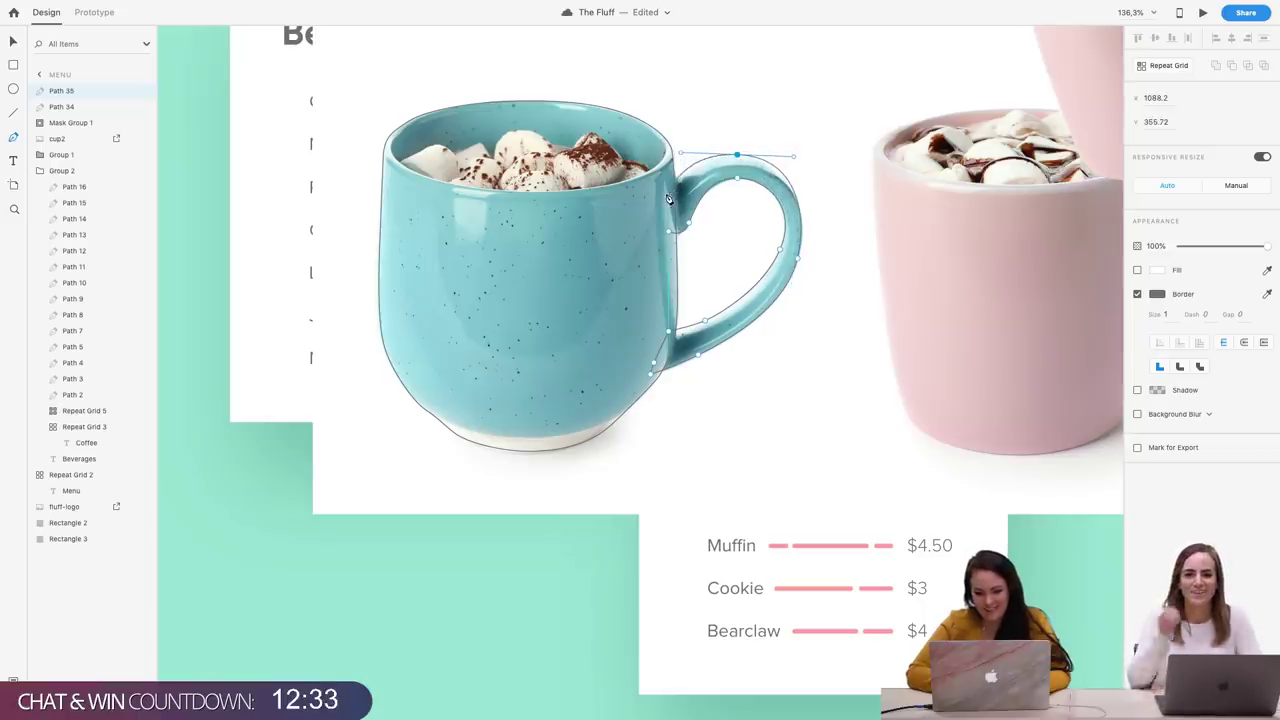
{"action": "left_click", "coordinate": [683, 173]}
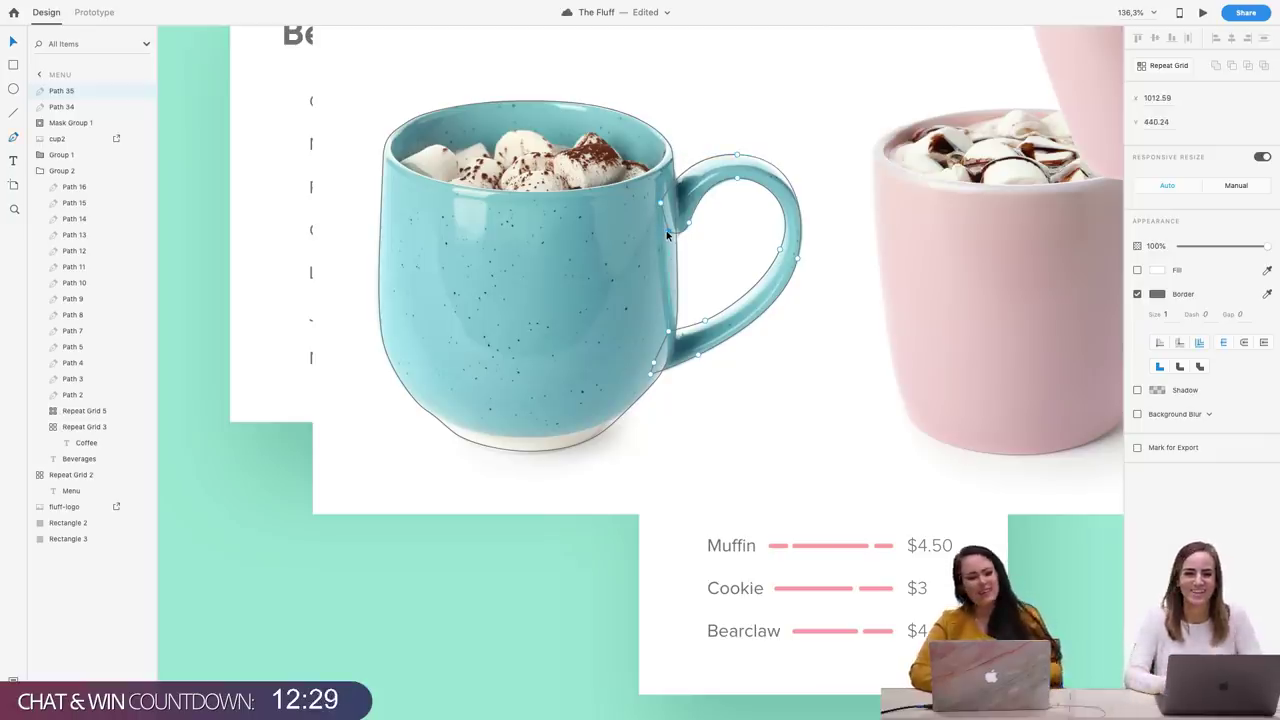
{"action": "left_click", "coordinate": [667, 232]}
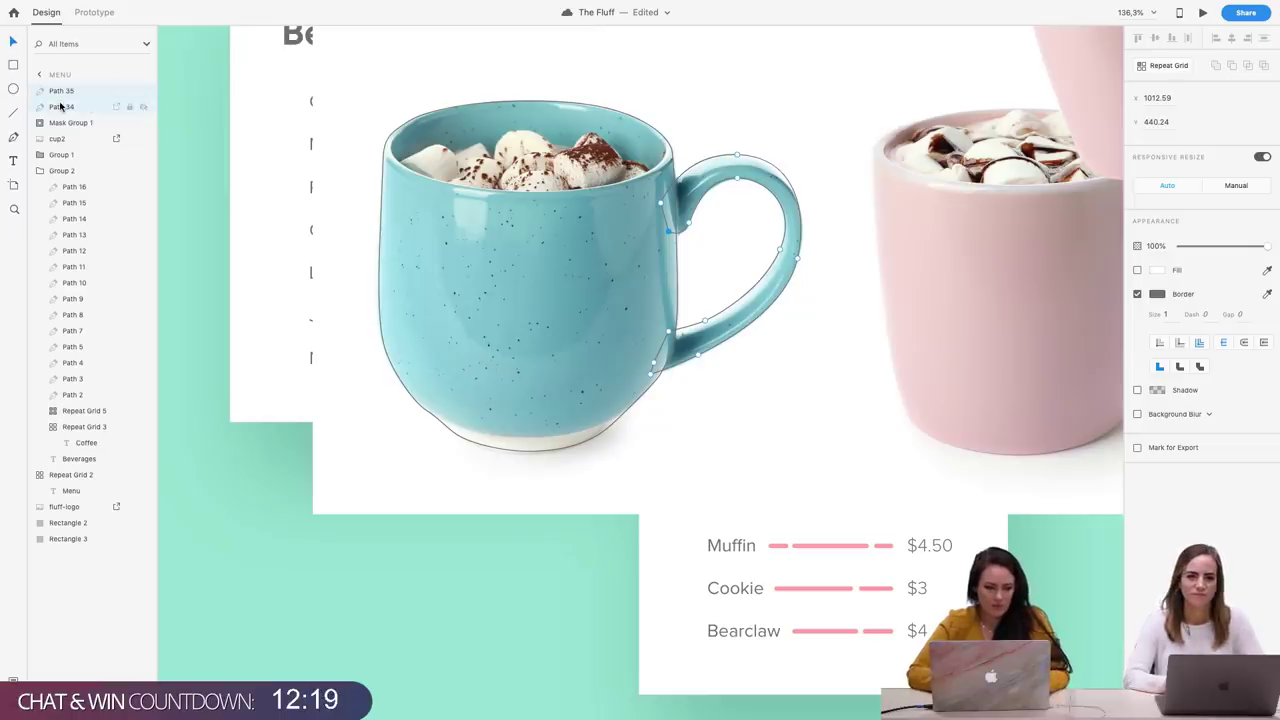
Combine the blue mug's body and handle paths with Add and remove the border of the united shape
{"action": "key", "text": "Escape"}
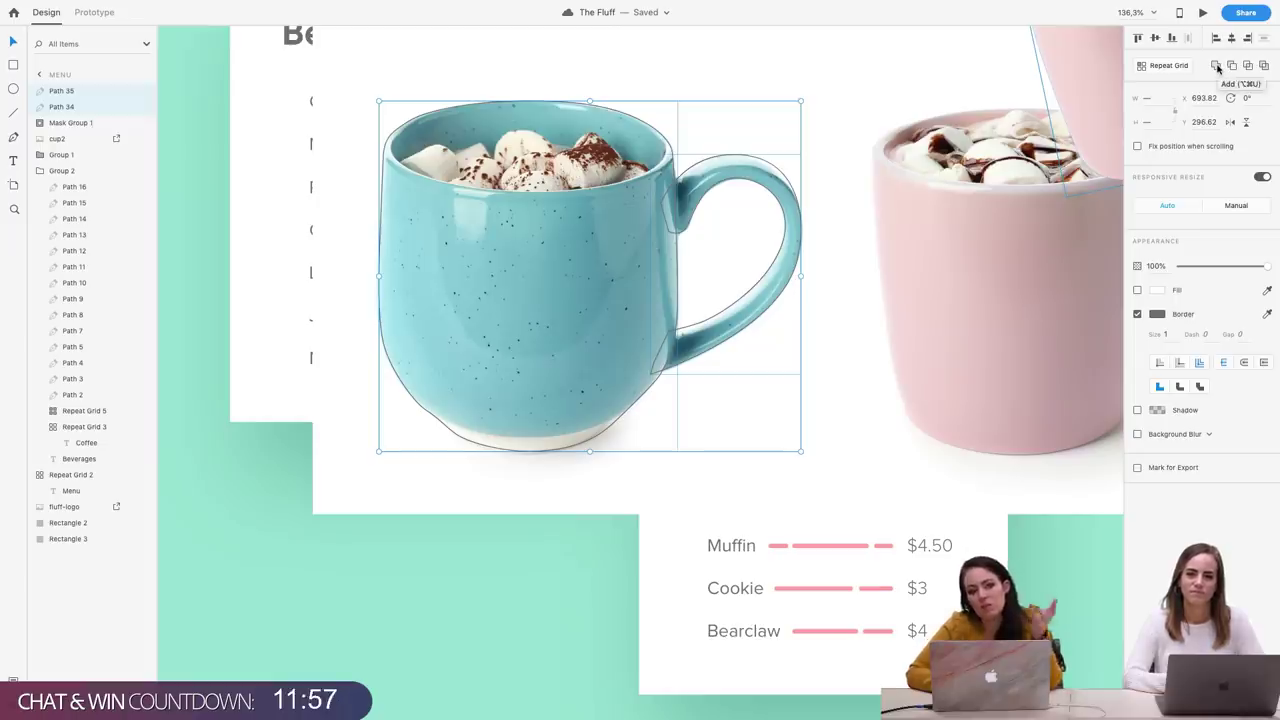
{"action": "left_click", "coordinate": [1217, 65]}
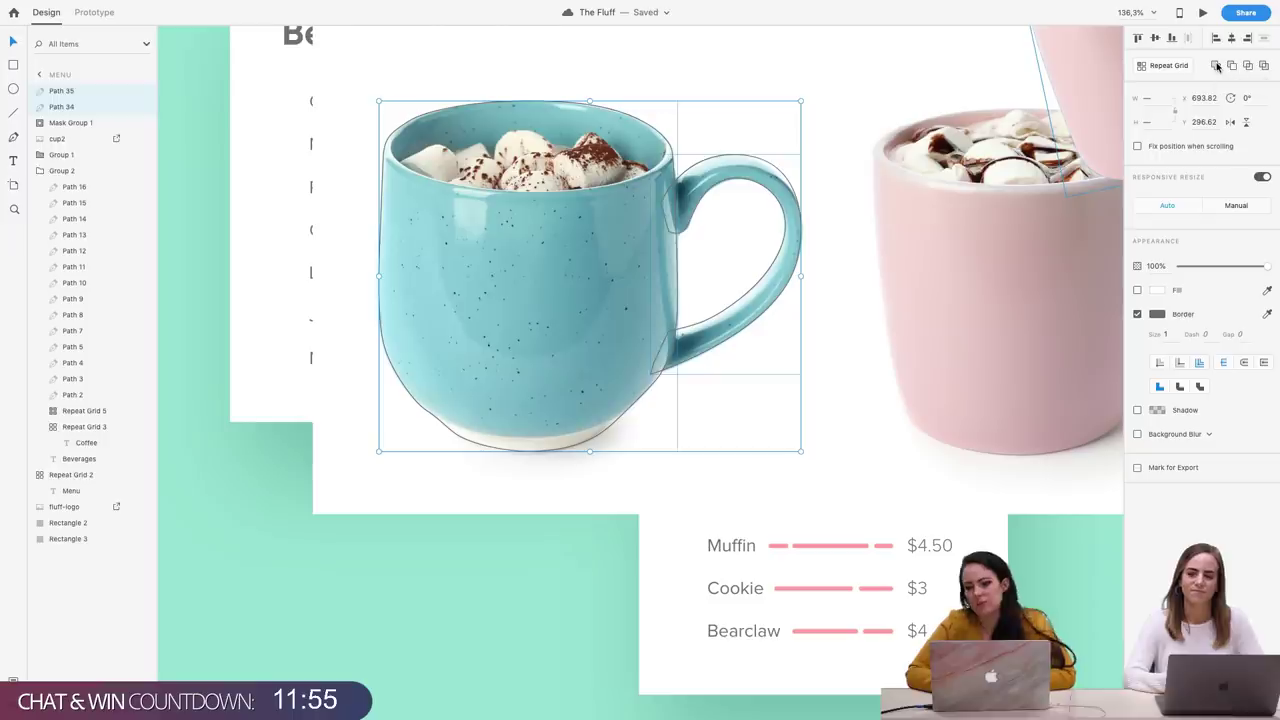
{"action": "left_click", "coordinate": [1137, 314]}
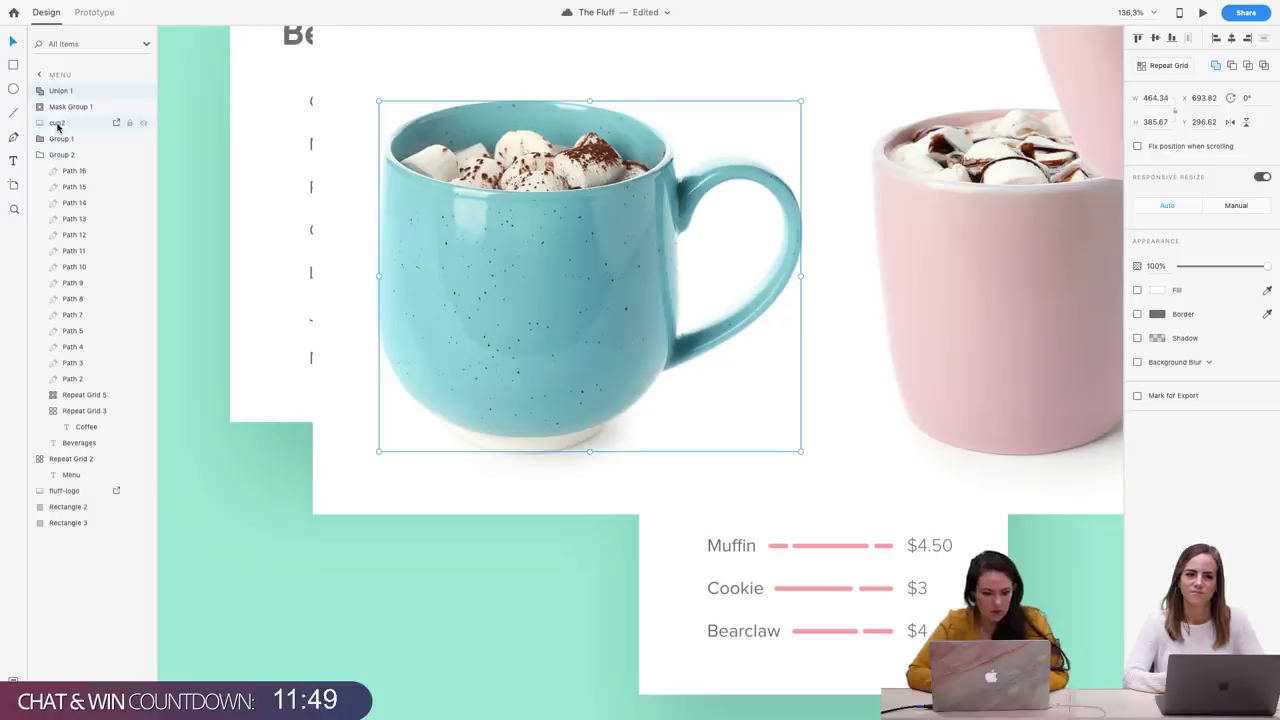
Mask the cup2 image with the united mug shape, then shrink the masked blue mug, rotate it 13° and place it at the Menu artboard's lower left
{"action": "left_click", "coordinate": [132, 7]}
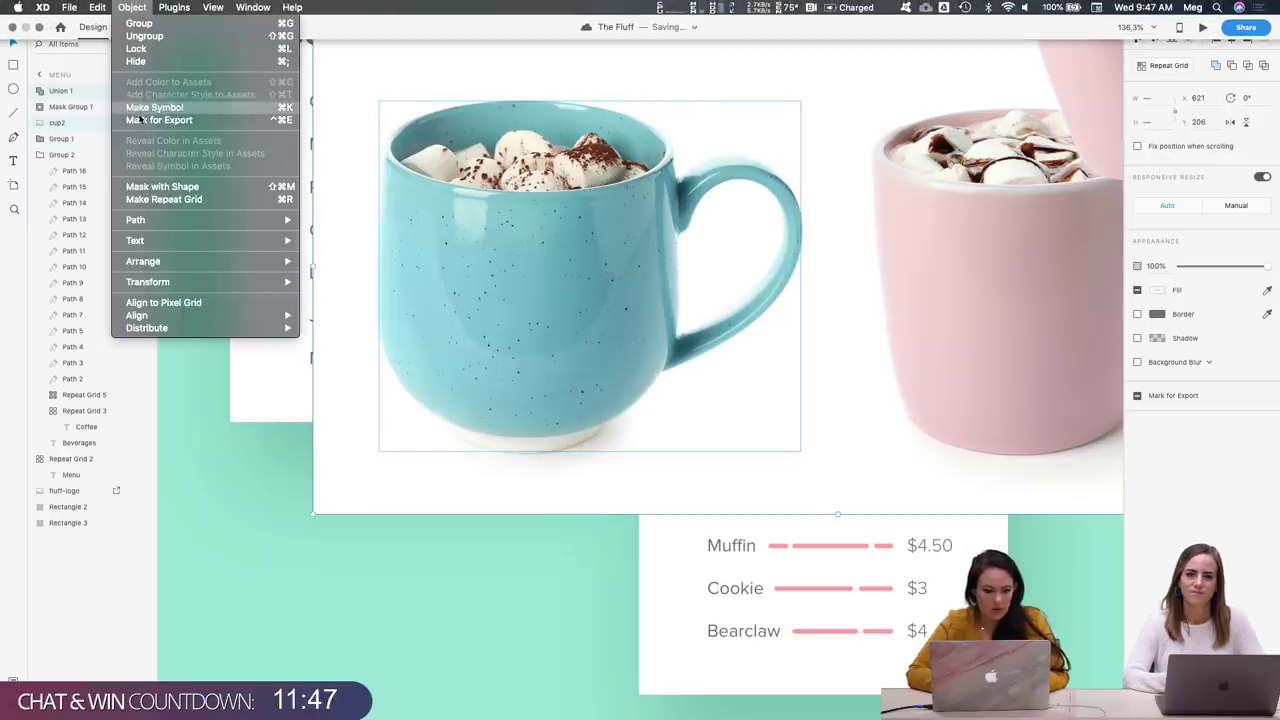
{"action": "left_click", "coordinate": [162, 188]}
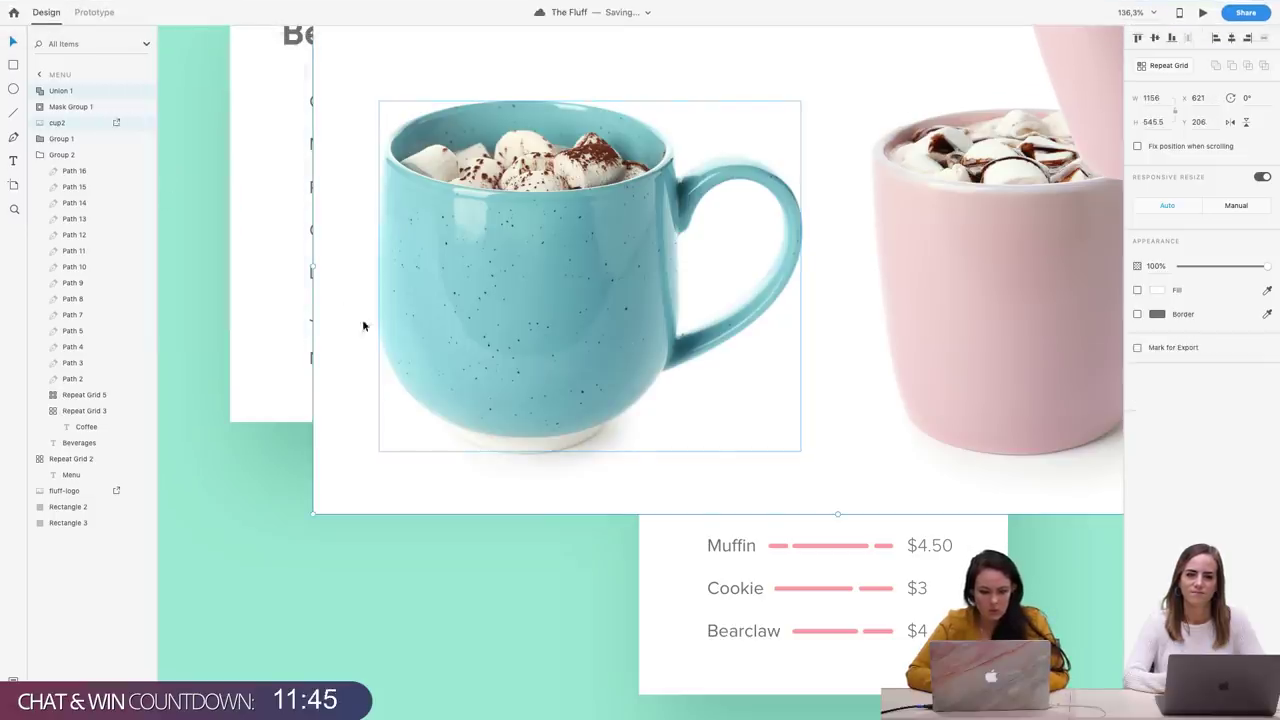
{"action": "scroll", "coordinate": [482, 327], "scroll_direction": "down", "scroll_amount": 5}
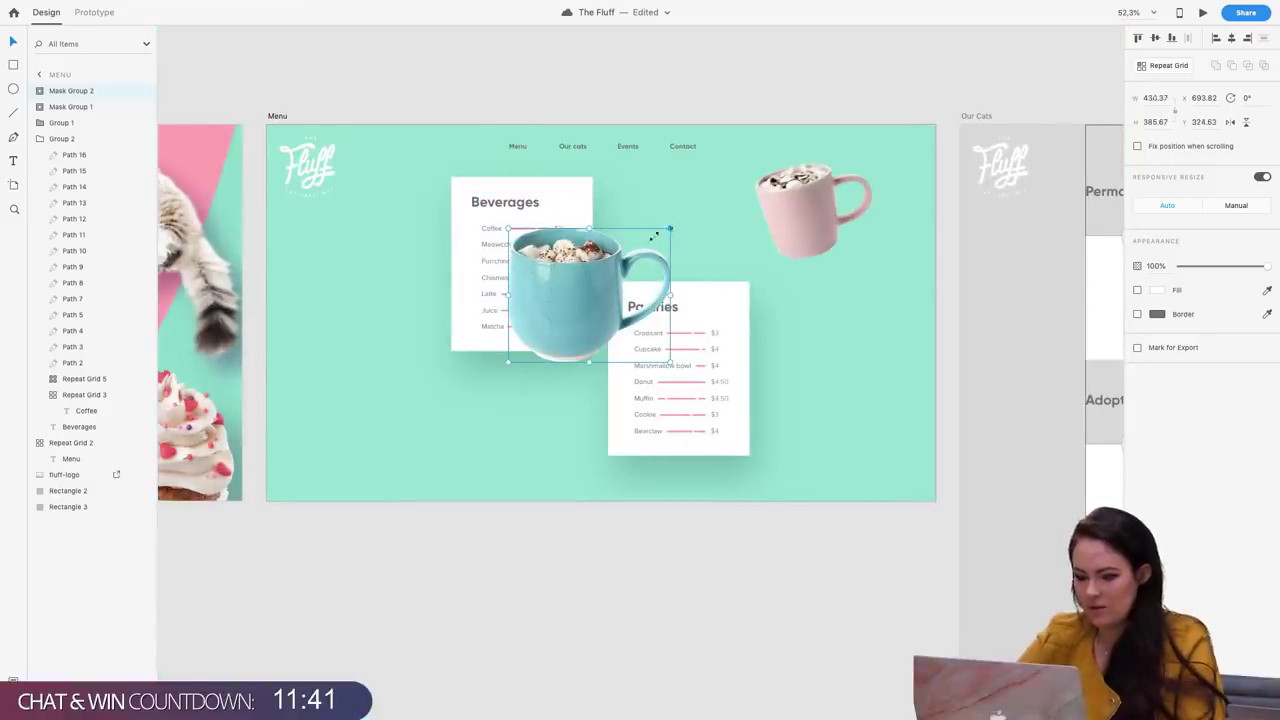
{"action": "left_click_drag", "start_coordinate": [669, 229], "coordinate": [654, 270]}
{"action": "left_click_drag", "start_coordinate": [563, 316], "coordinate": [372, 412]}
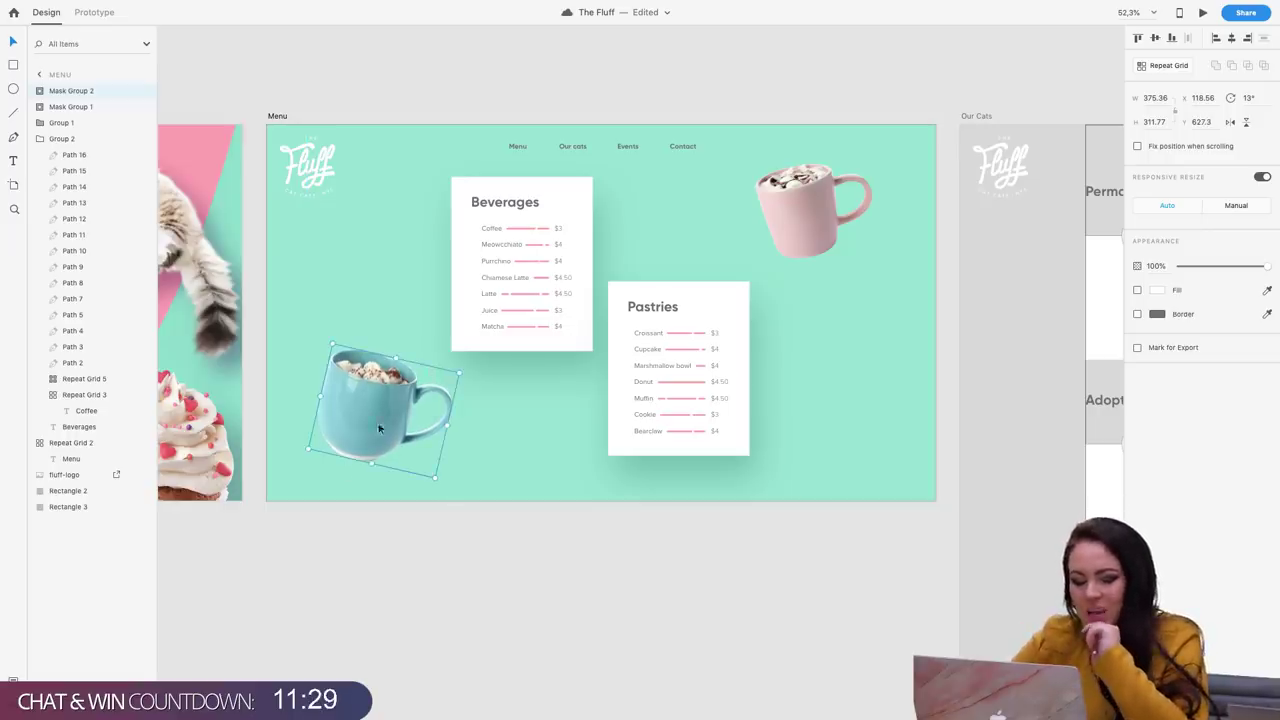
Copy the donut and the large cupcake from the Home artboard to the upper left and lower right of the Menu artboard
{"action": "scroll", "coordinate": [511, 363], "scroll_direction": "left", "scroll_amount": 5}
{"action": "scroll", "coordinate": [511, 363], "scroll_direction": "down", "scroll_amount": 3}
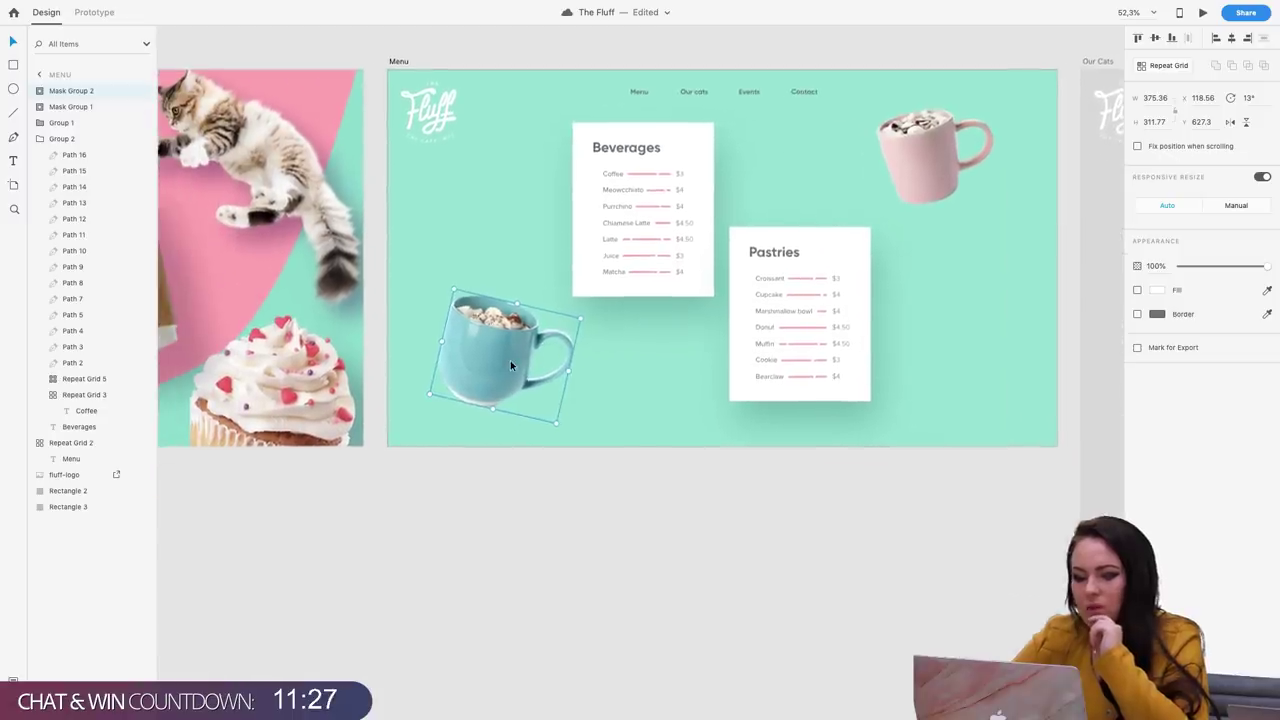
{"action": "scroll", "coordinate": [624, 338], "scroll_direction": "down", "scroll_amount": 3}
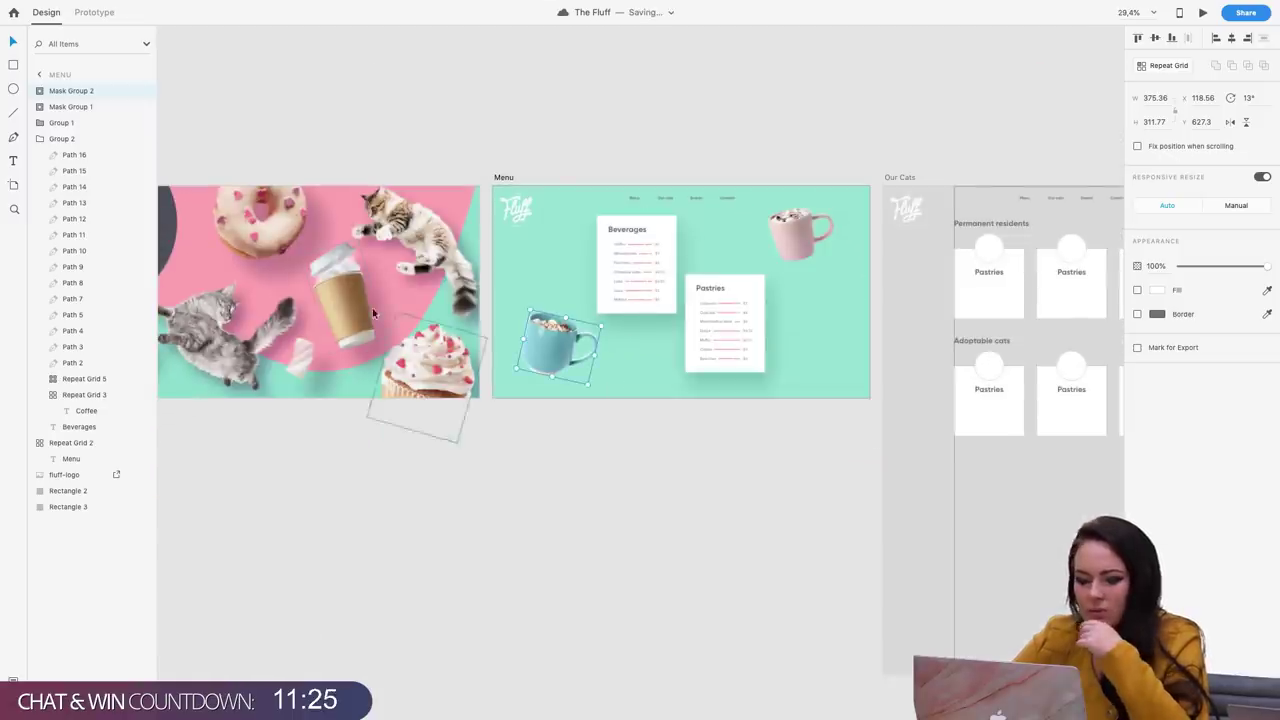
{"action": "double_click", "coordinate": [281, 243]}
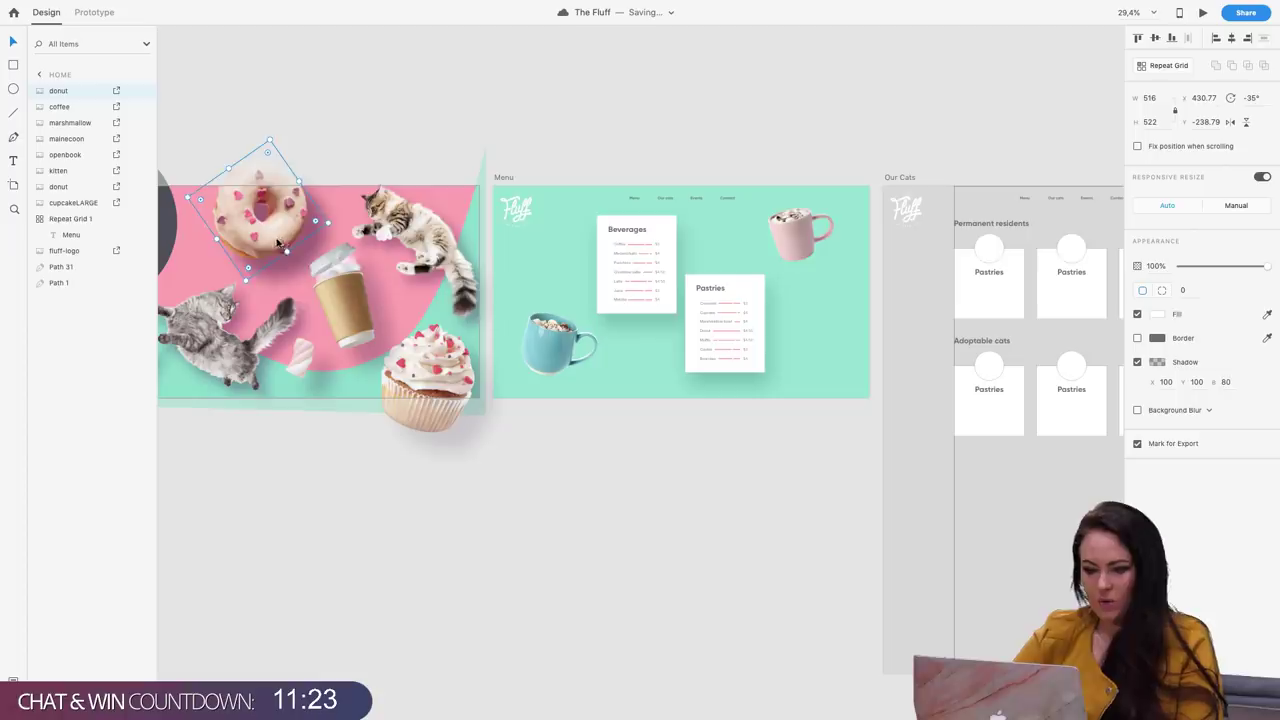
{"action": "left_click_drag", "start_coordinate": [281, 243], "coordinate": [583, 318]}
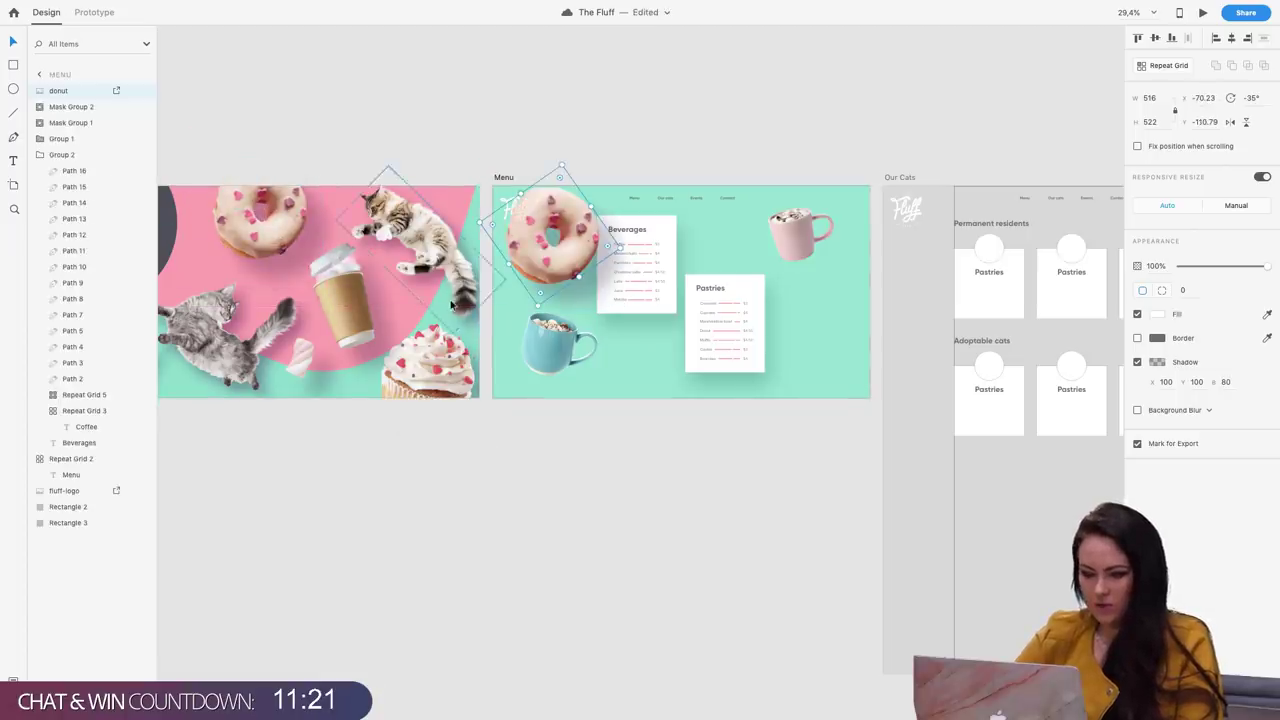
{"action": "left_click", "coordinate": [425, 360]}
{"action": "left_click_drag", "start_coordinate": [425, 360], "coordinate": [805, 345]}
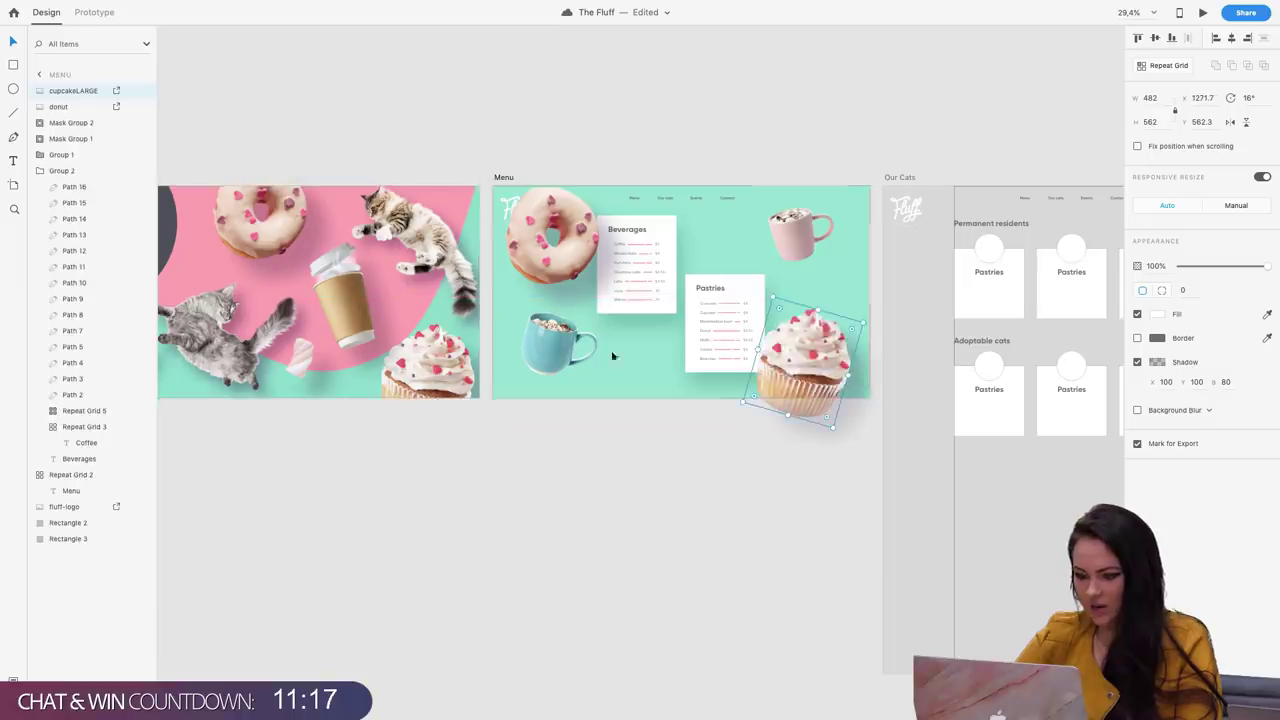
Duplicate the Home artboard's marshmallow and place the copy on the Menu artboard between the Beverages card and the pink mug
{"action": "scroll", "coordinate": [555, 371], "scroll_direction": "left", "scroll_amount": 5}
{"action": "left_click", "coordinate": [403, 360]}
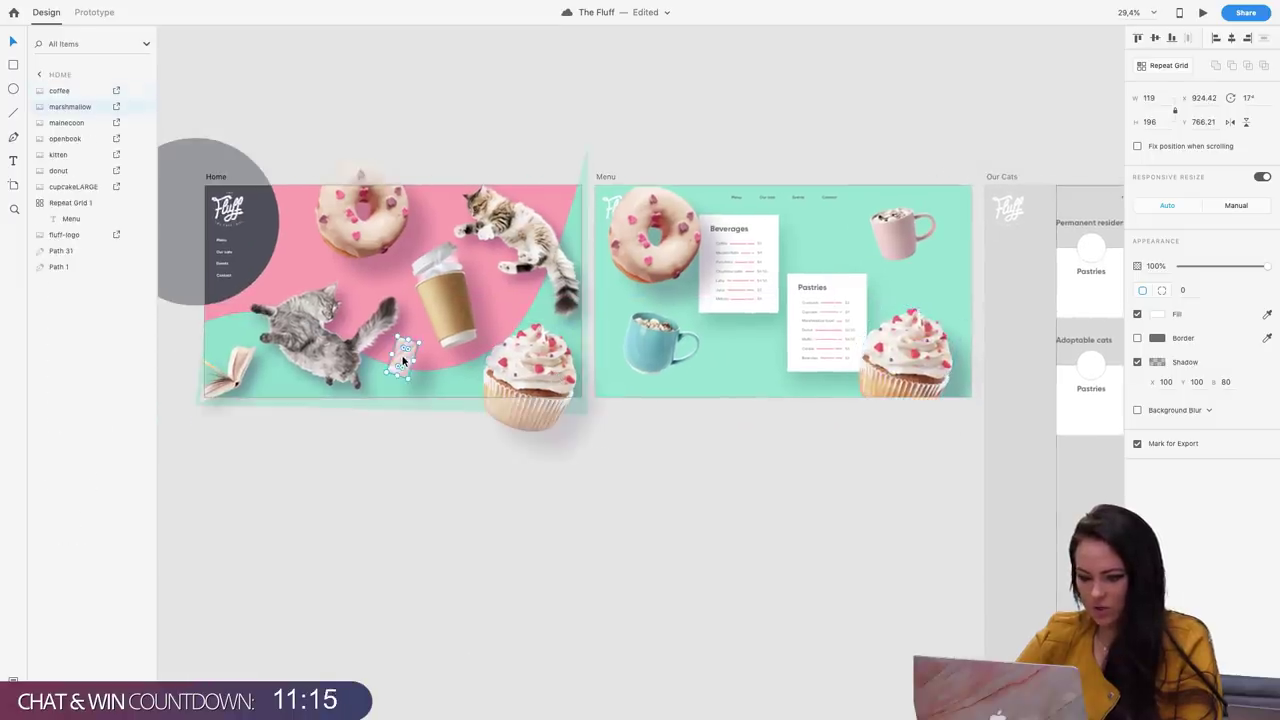
{"action": "key", "text": "super+d"}
{"action": "left_click_drag", "start_coordinate": [400, 354], "coordinate": [803, 229]}
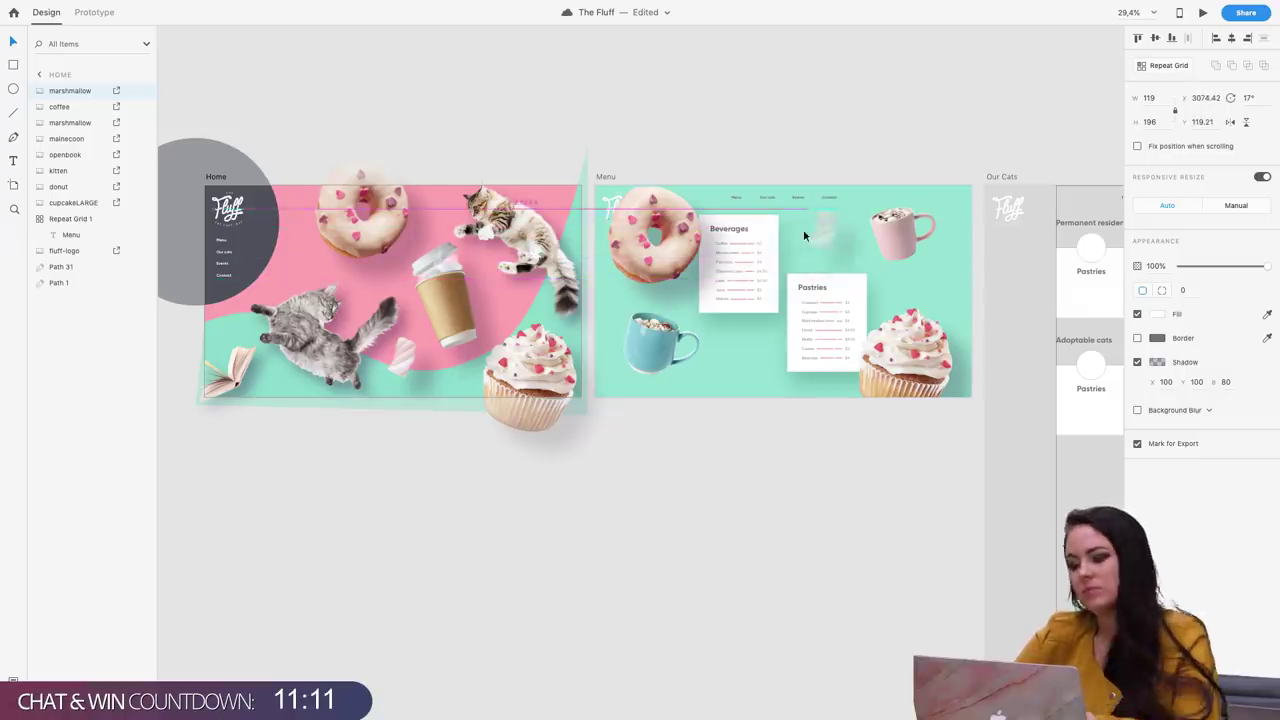
{"action": "scroll", "coordinate": [803, 229], "scroll_direction": "right", "scroll_amount": 2}
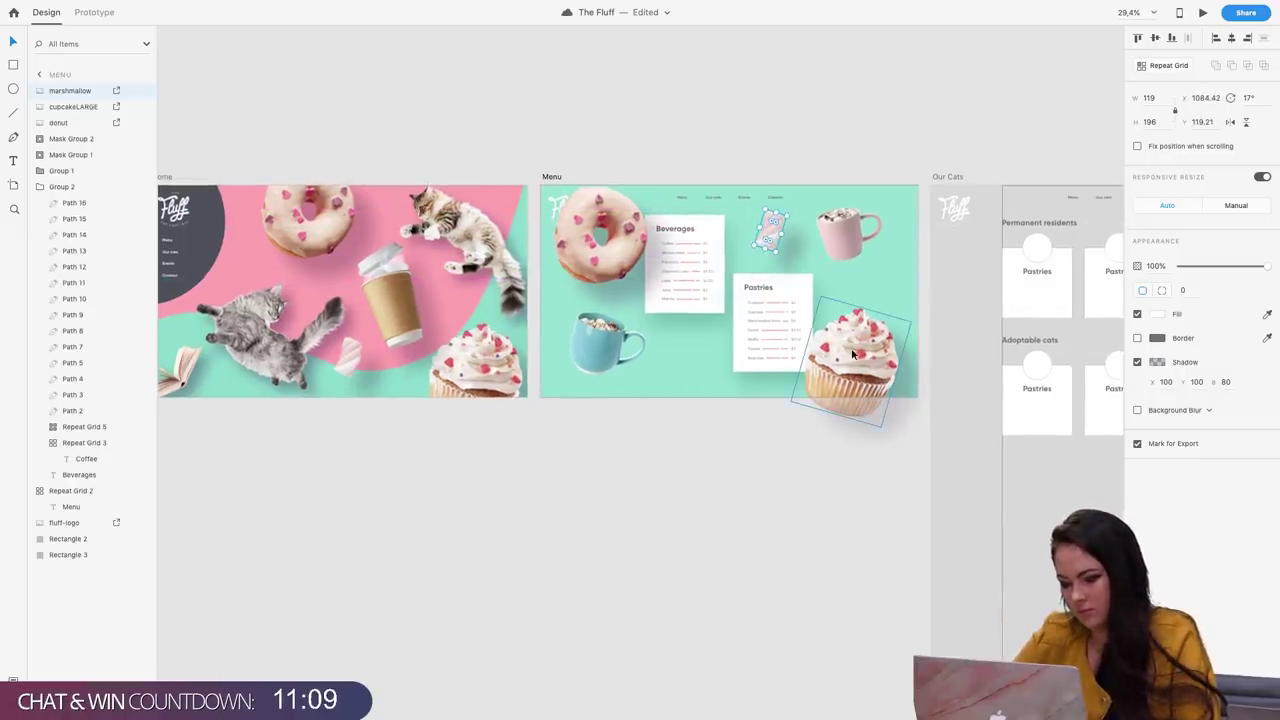
Shrink the Menu cupcake to 414 × 483 at the artboard's lower-right corner, and shift the blue mug slightly right and down
{"action": "left_click", "coordinate": [600, 240], "text": "shift"}
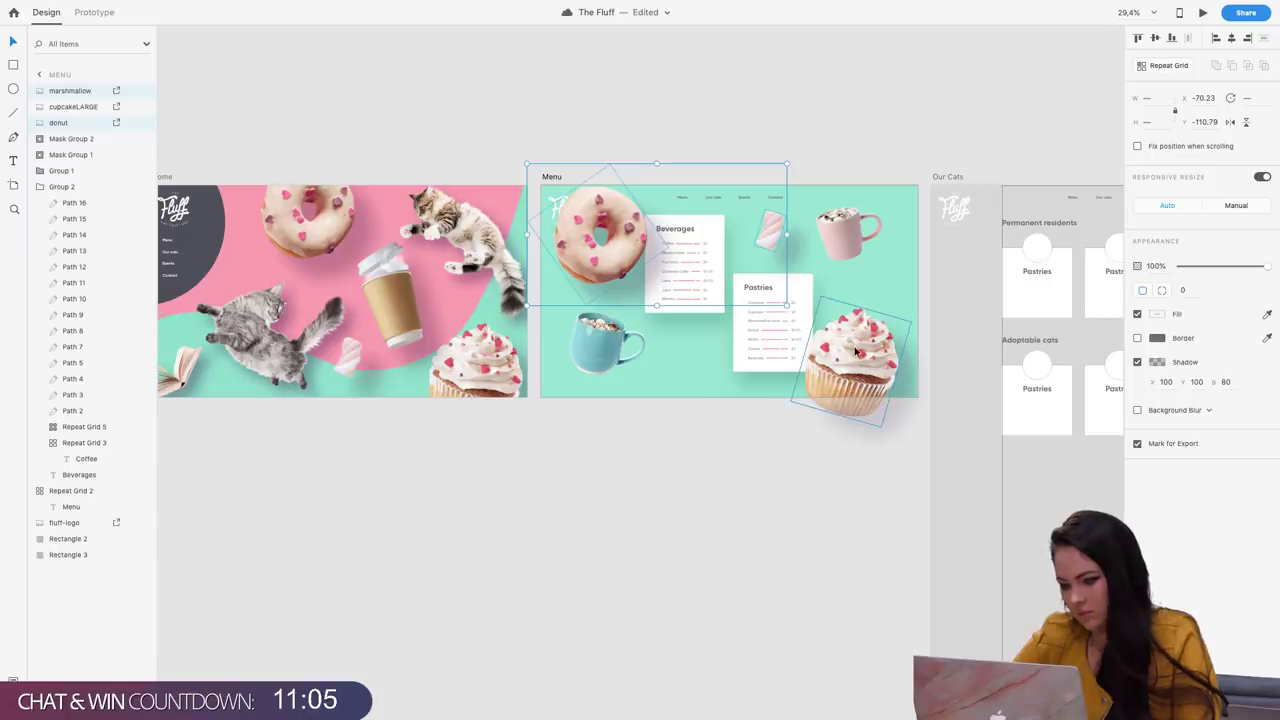
{"action": "left_click", "coordinate": [855, 350]}
{"action": "scroll", "coordinate": [858, 358], "scroll_direction": "right", "scroll_amount": 1}
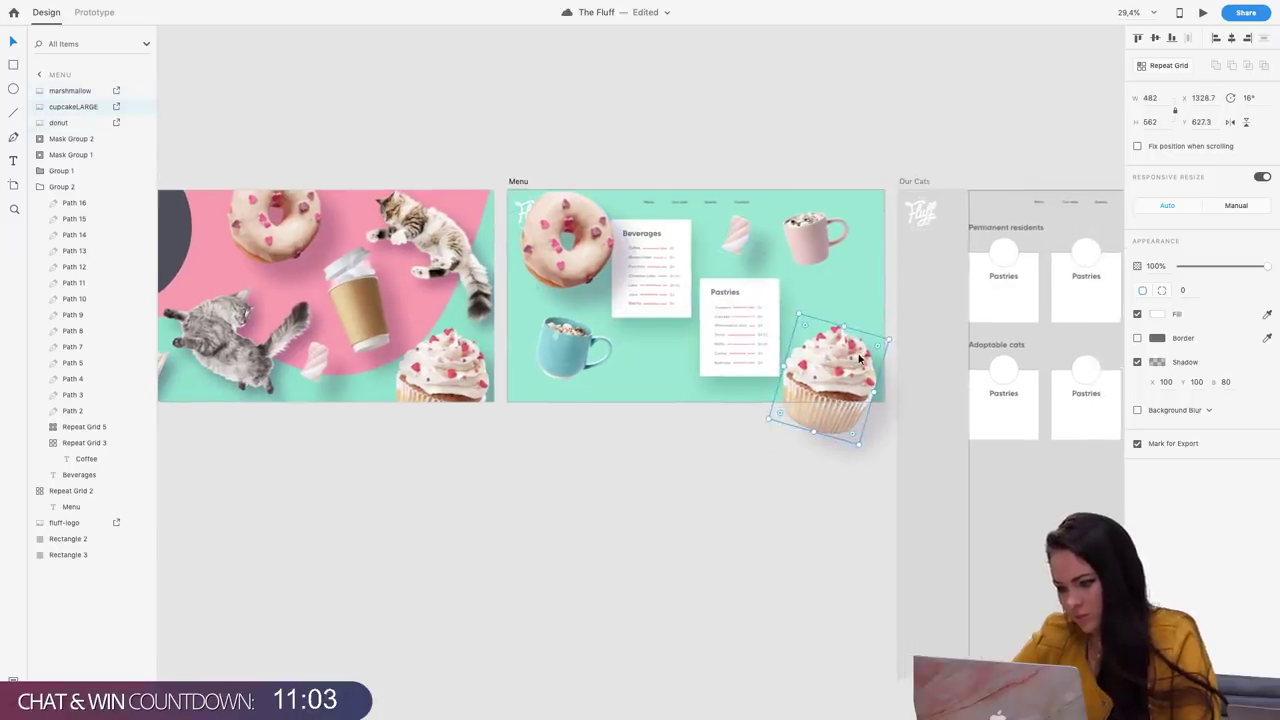
{"action": "scroll", "coordinate": [858, 358], "scroll_direction": "up", "scroll_amount": 5}
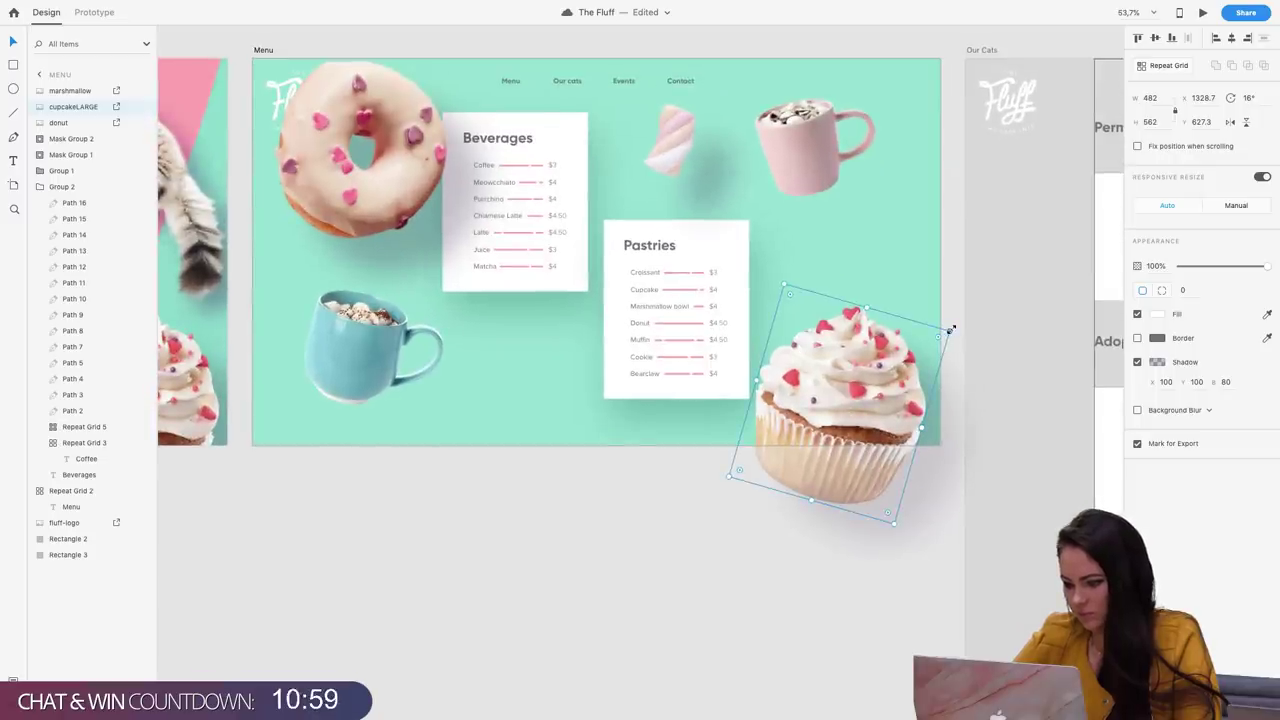
{"action": "left_click_drag", "start_coordinate": [925, 342], "coordinate": [920, 349]}
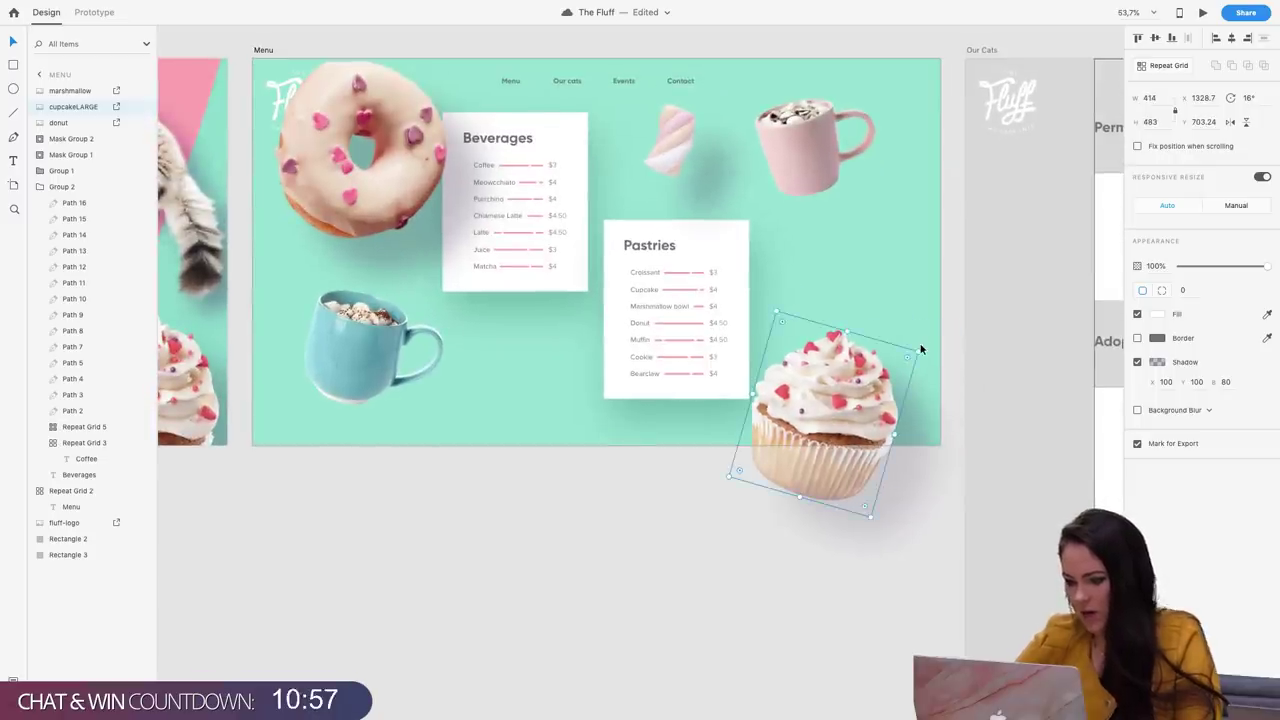
{"action": "left_click_drag", "start_coordinate": [837, 415], "coordinate": [850, 410]}
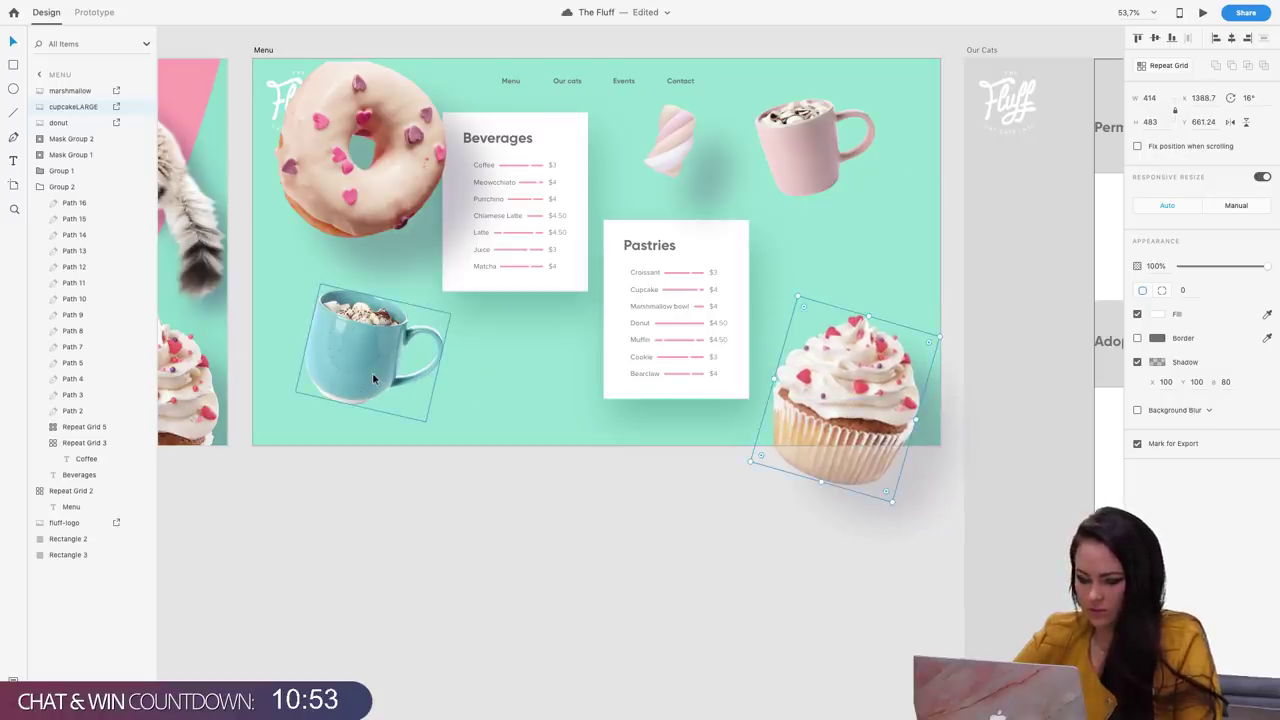
{"action": "left_click_drag", "start_coordinate": [402, 377], "coordinate": [416, 386]}
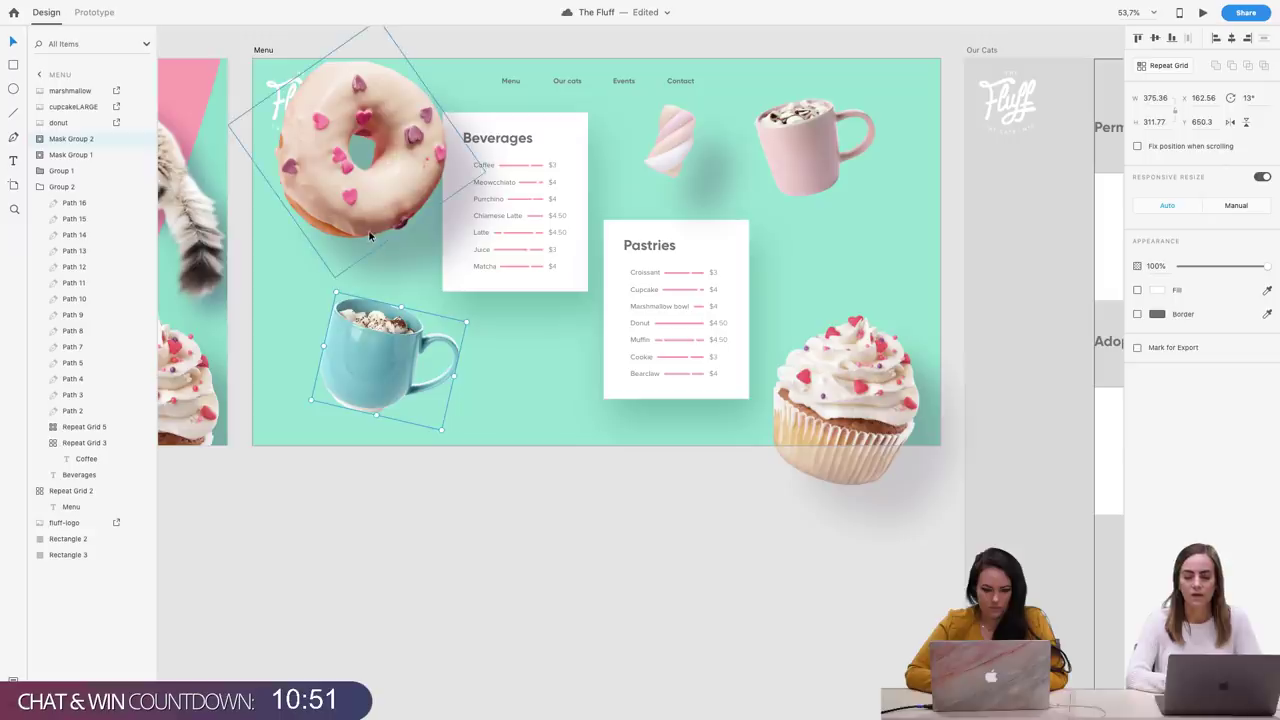
Shrink the Menu donut to 335 × 339, rotate it to -13° and place it below the logo, beside the Beverages card
{"action": "left_click", "coordinate": [426, 157]}
{"action": "scroll", "coordinate": [426, 157], "scroll_direction": "up", "scroll_amount": 2}
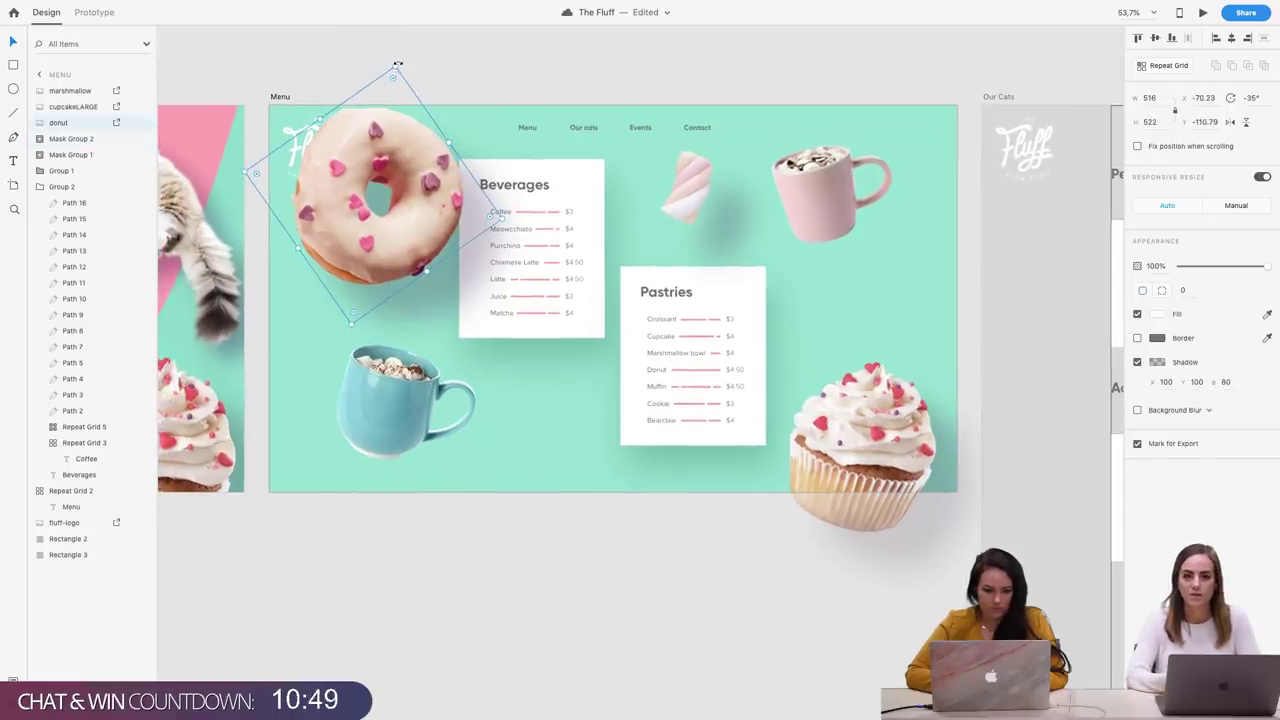
{"action": "key", "text": "super+z"}
{"action": "key", "text": "super+z"}
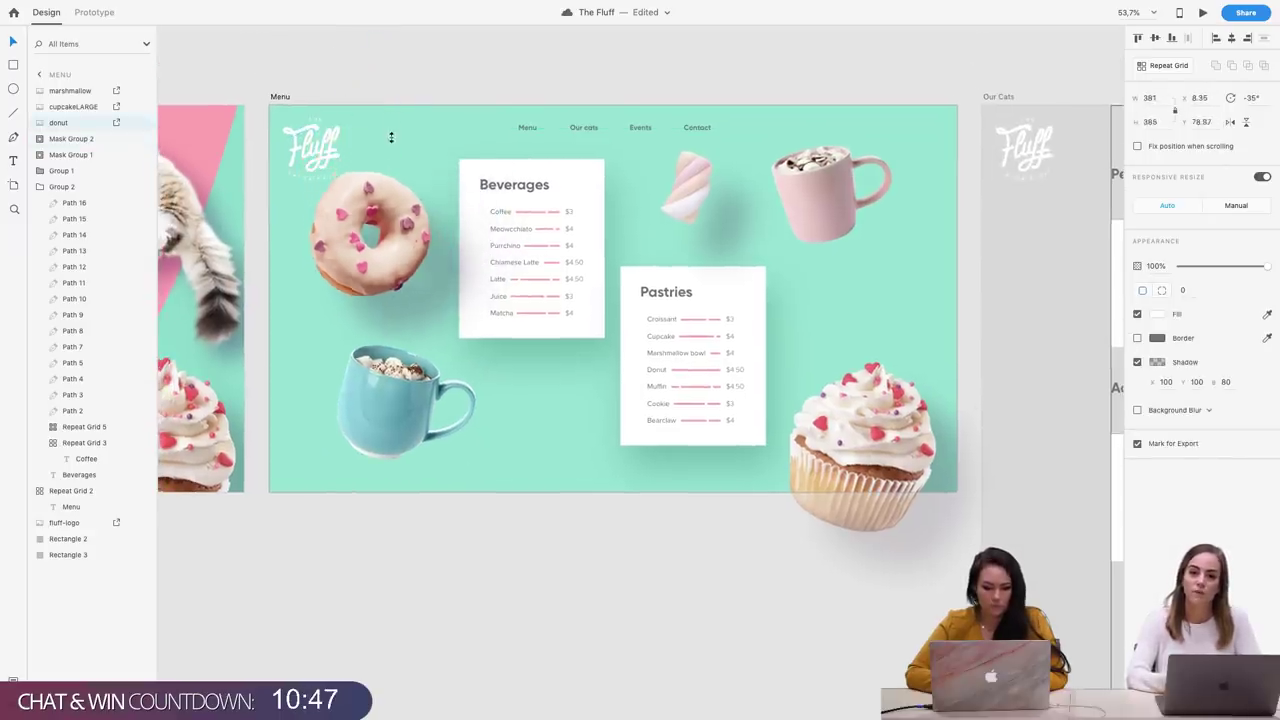
{"action": "key", "text": "super+z"}
{"action": "key", "text": "super+z"}
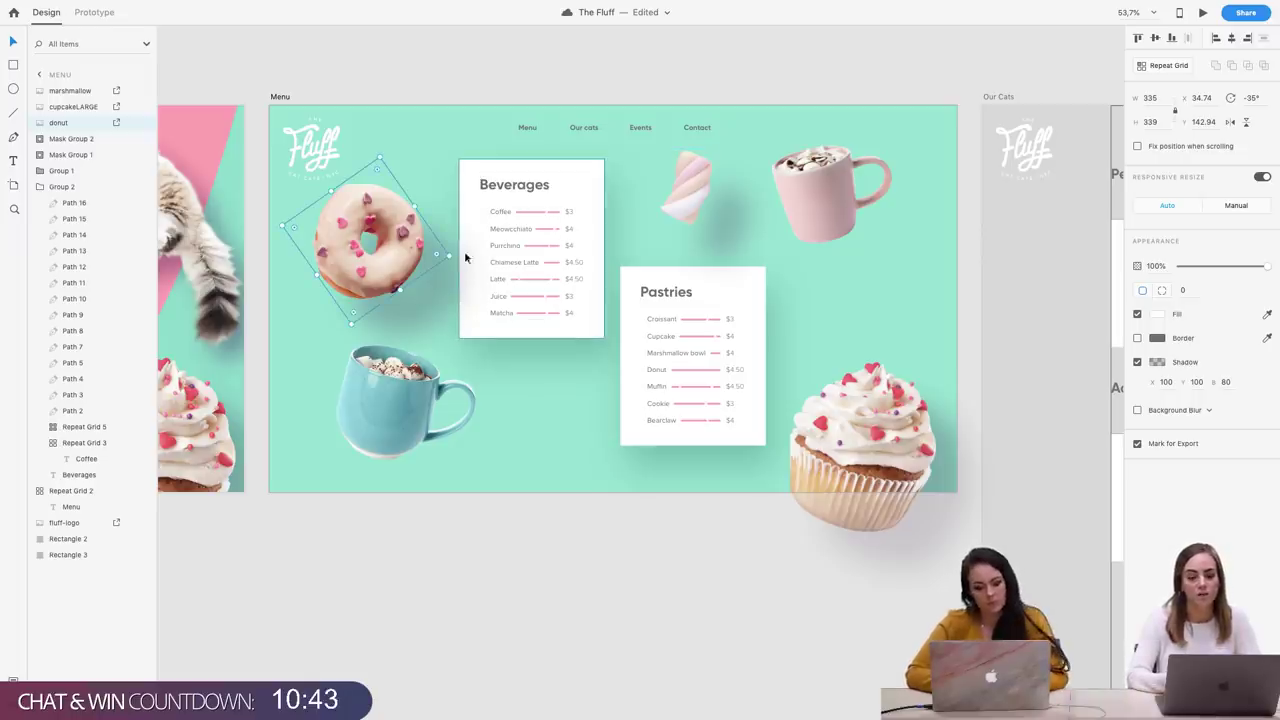
{"action": "left_click_drag", "start_coordinate": [452, 257], "coordinate": [376, 299]}
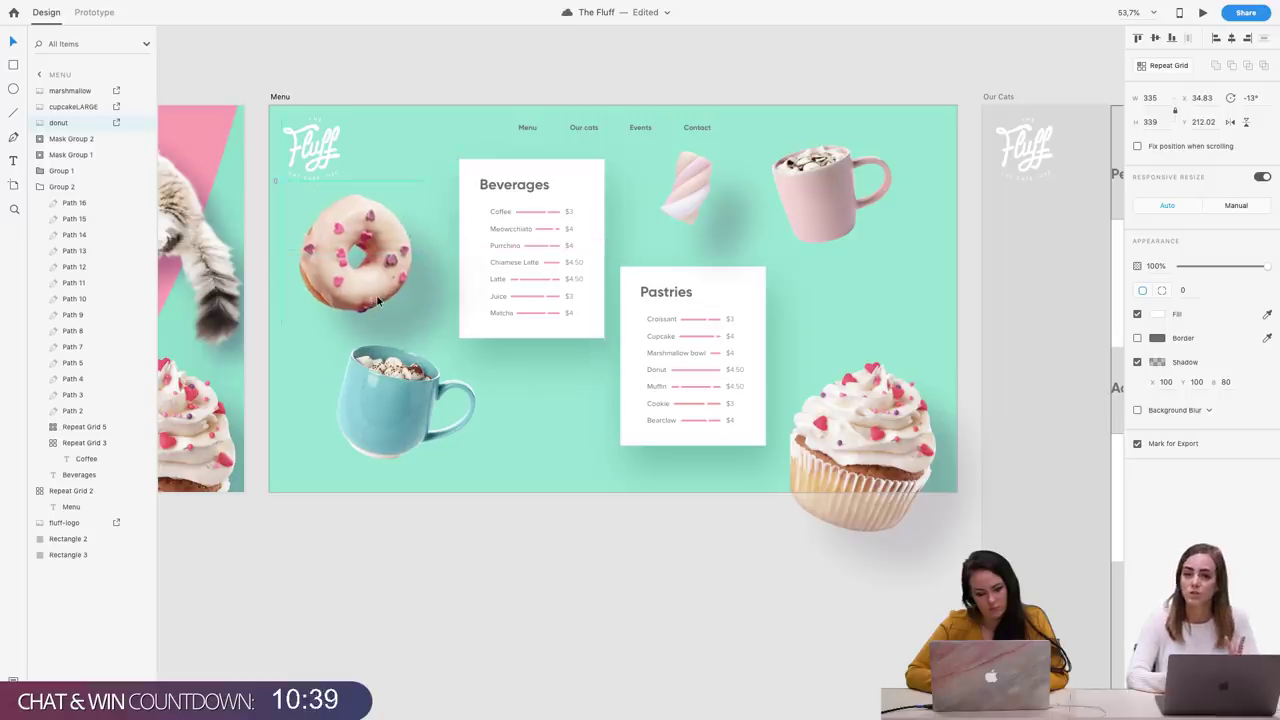
Scale the blue mug down to about 302 × 251 and position it beneath the donut
{"action": "left_click", "coordinate": [397, 414]}
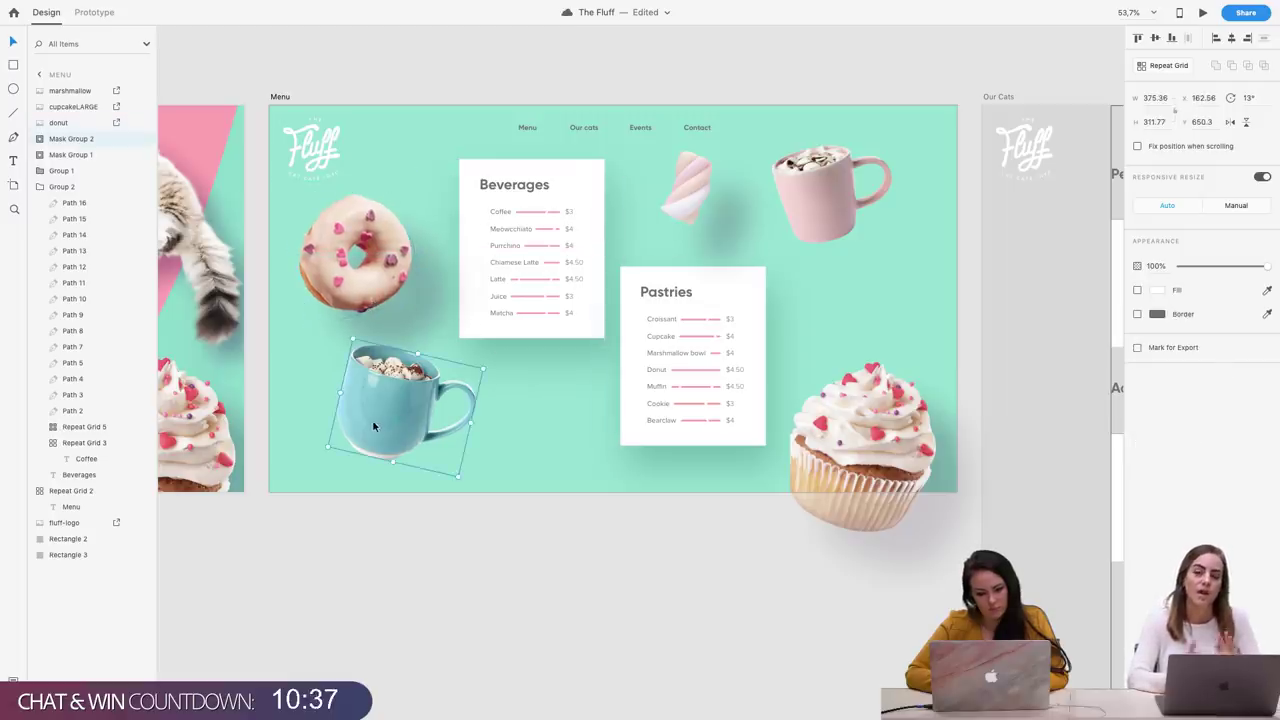
{"action": "left_click_drag", "start_coordinate": [489, 354], "coordinate": [474, 380]}
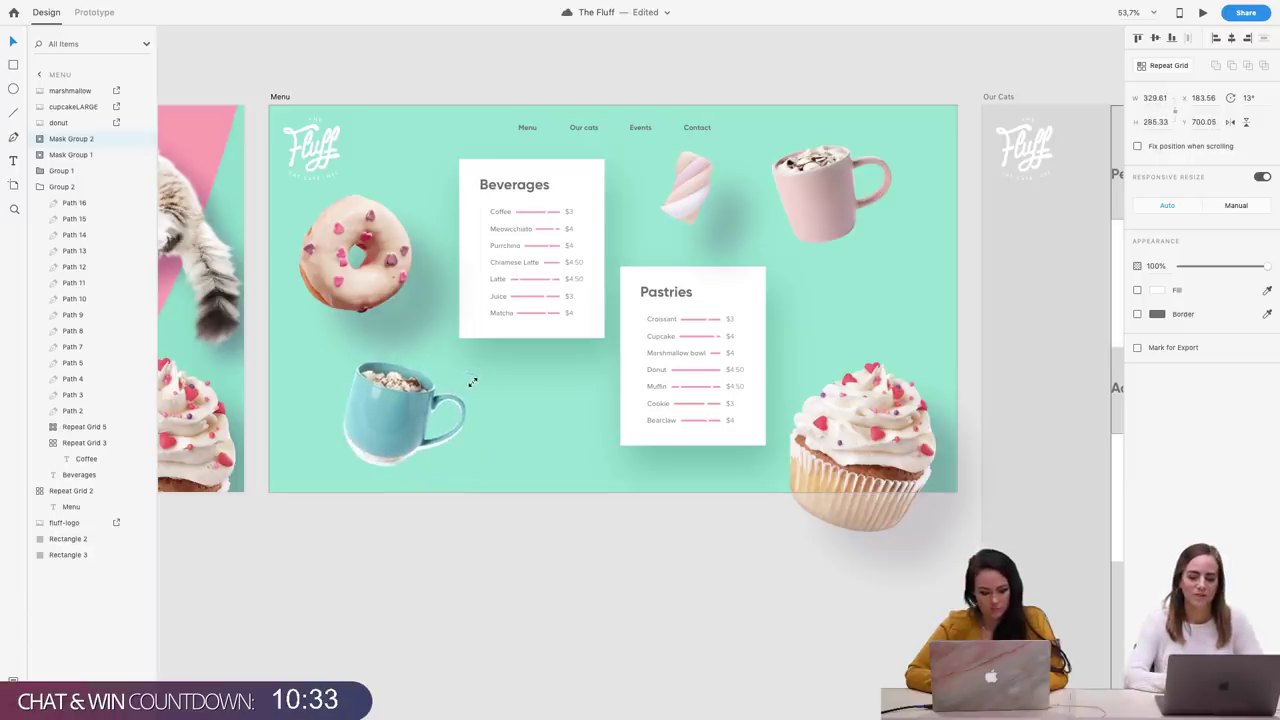
{"action": "key", "text": "ctrl+z"}
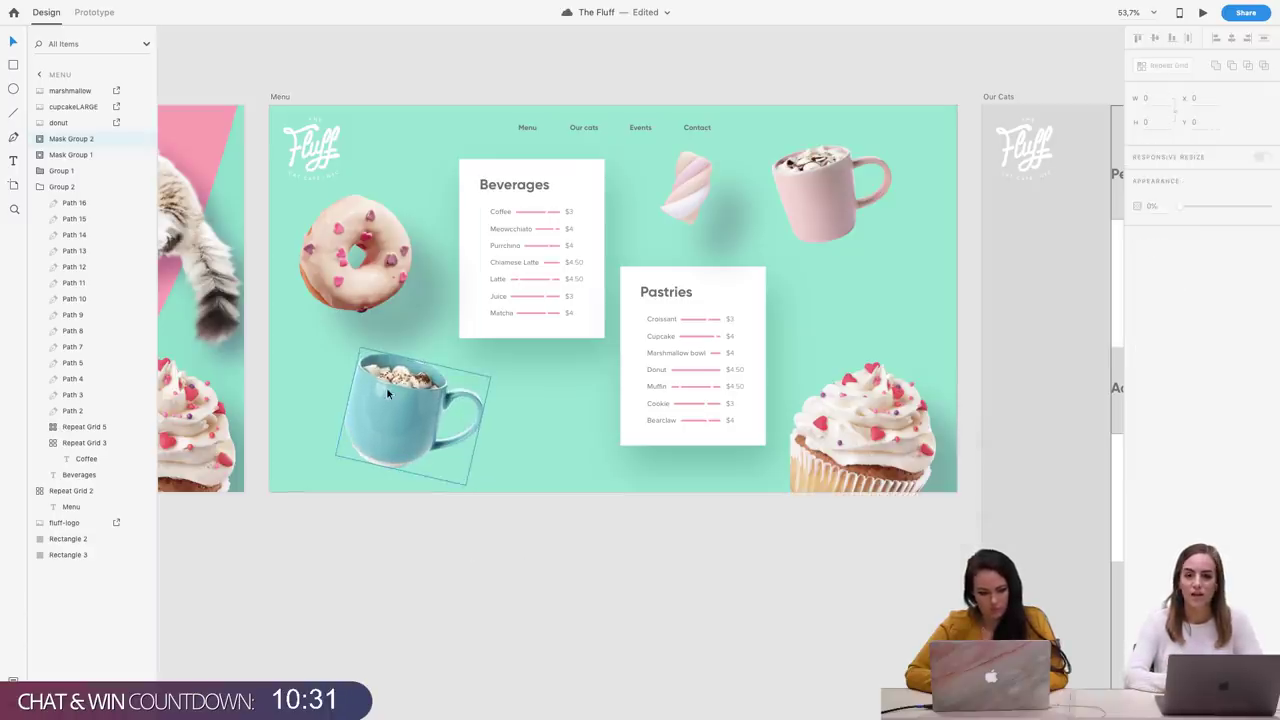
{"action": "left_click_drag", "start_coordinate": [491, 371], "coordinate": [476, 379]}
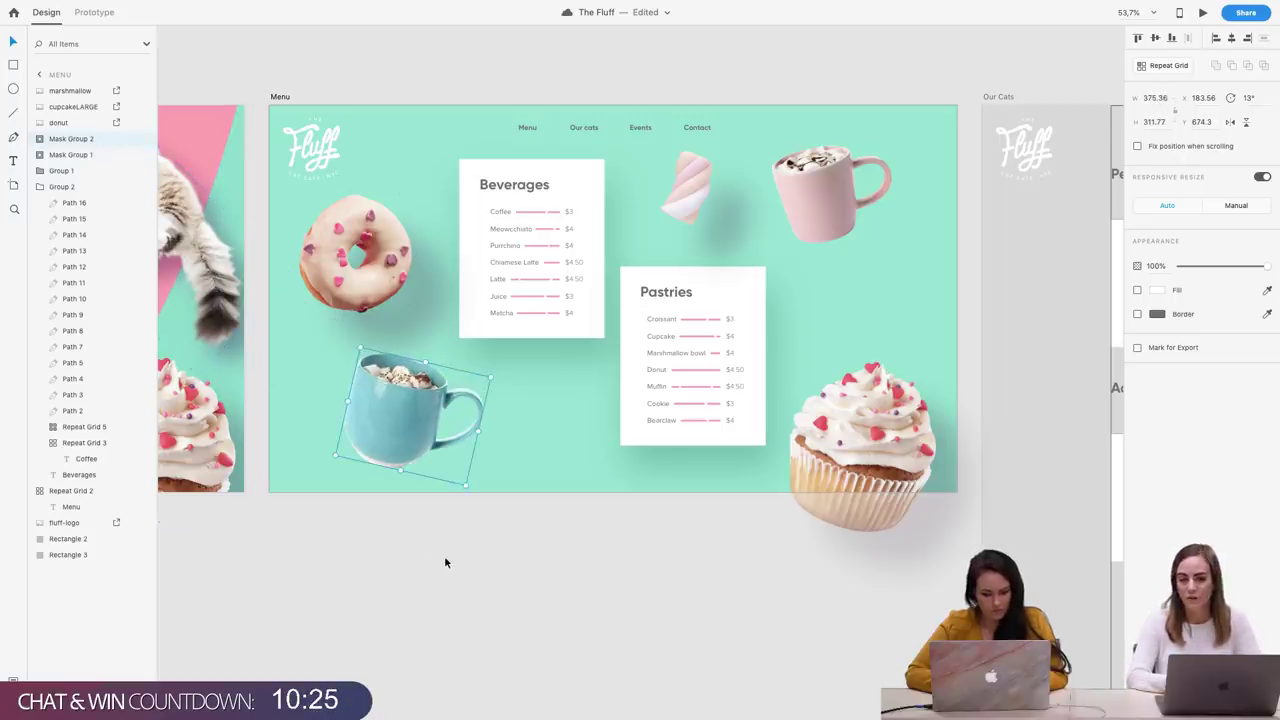
{"action": "key", "text": "ctrl+z"}
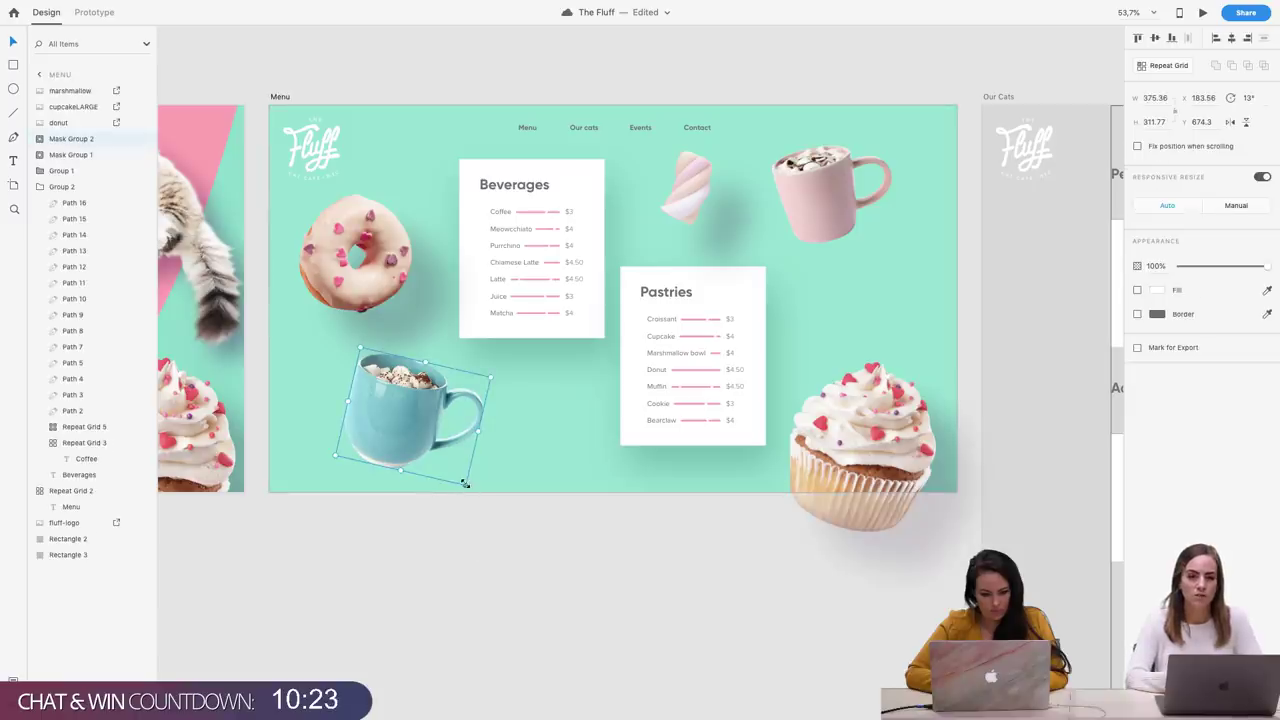
{"action": "left_click_drag", "start_coordinate": [464, 481], "coordinate": [399, 413]}
Make the Menu donut slightly smaller and move it closer to the Beverages card, and shift the pink mug slightly right and down
{"action": "left_click", "coordinate": [395, 285]}
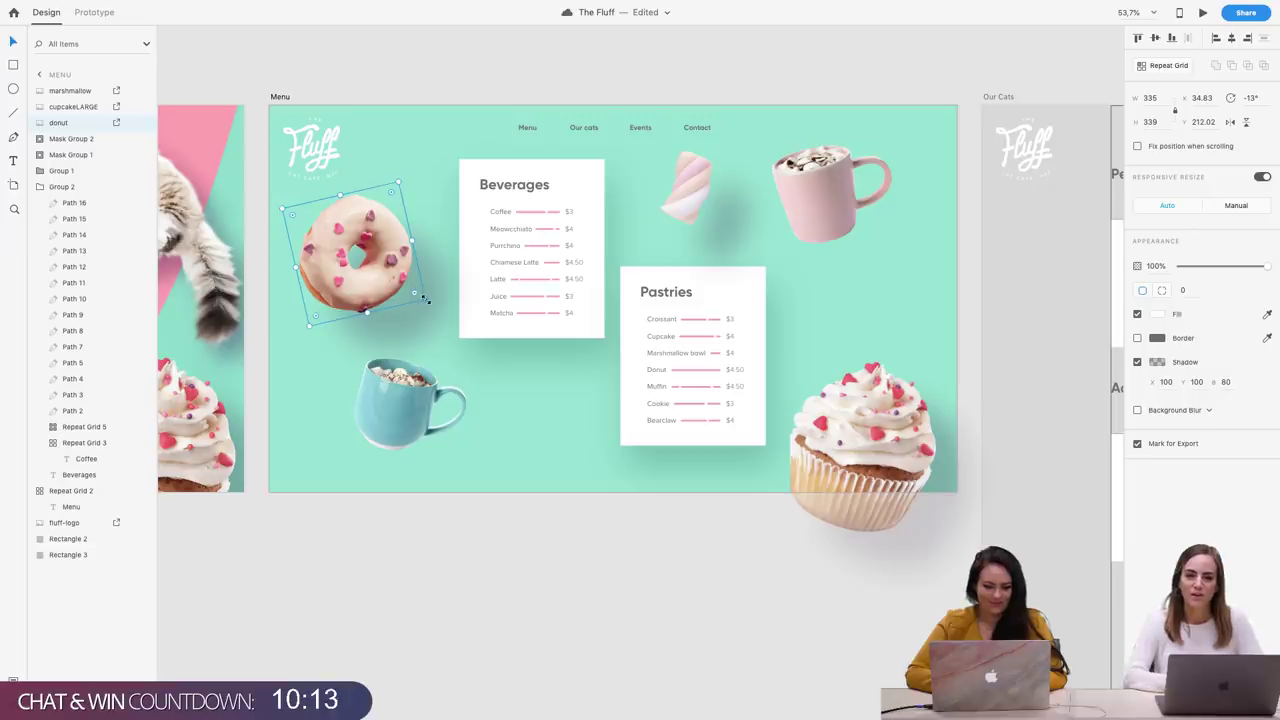
{"action": "mouse_move", "coordinate": [421, 297]}
{"action": "left_mouse_down"}
{"action": "mouse_move", "coordinate": [400, 280]}
{"action": "mouse_move", "coordinate": [409, 294]}
{"action": "left_mouse_up"}
{"action": "left_click_drag", "start_coordinate": [340, 273], "coordinate": [360, 268]}
{"action": "left_click_drag", "start_coordinate": [828, 199], "coordinate": [838, 207]}
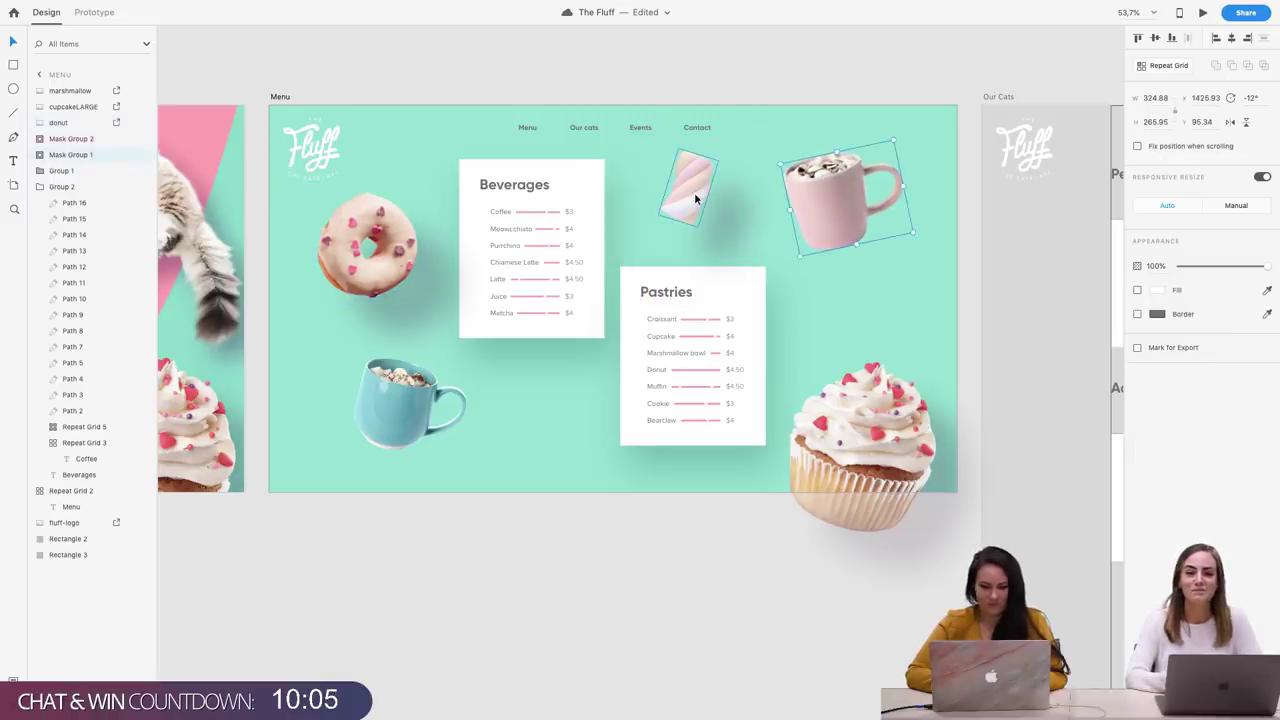
Shrink the Menu marshmallow to 99 × 163 and rotate it to 35°, and nudge the cupcake slightly upward
{"action": "left_click", "coordinate": [695, 196]}
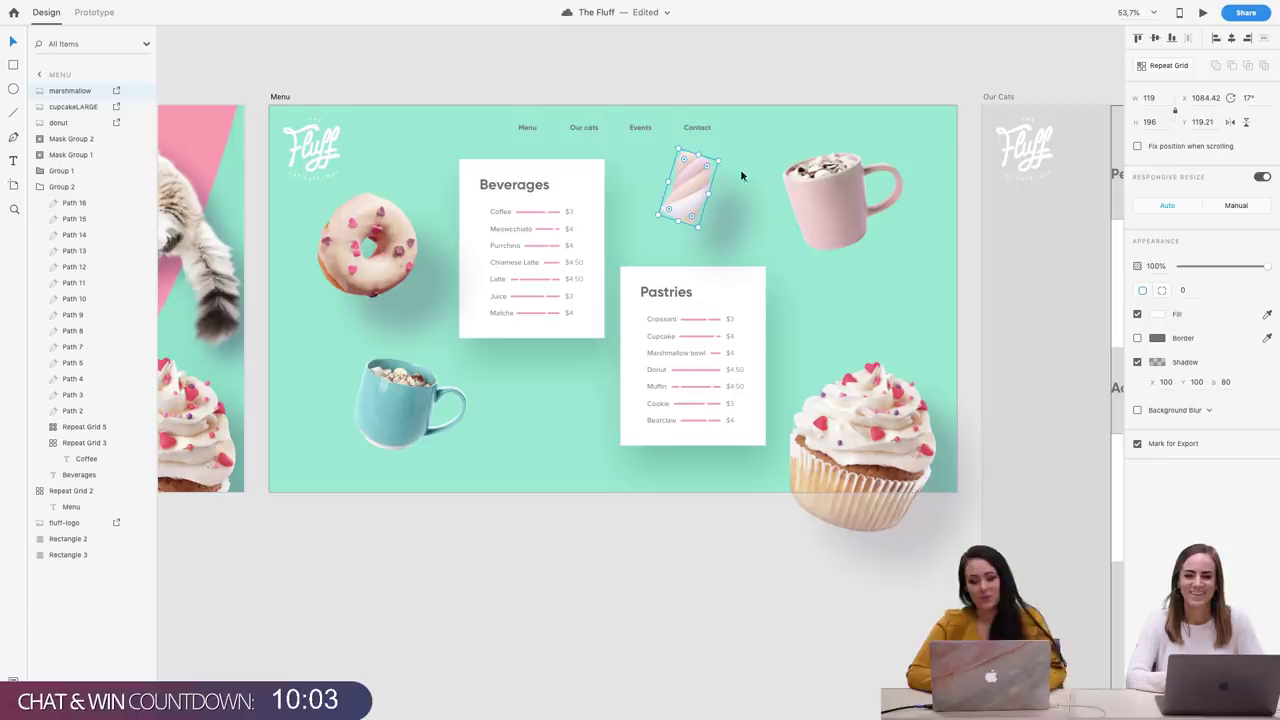
{"action": "mouse_move", "coordinate": [723, 158]}
{"action": "left_mouse_down"}
{"action": "mouse_move", "coordinate": [728, 172]}
{"action": "mouse_move", "coordinate": [714, 172]}
{"action": "left_mouse_up"}
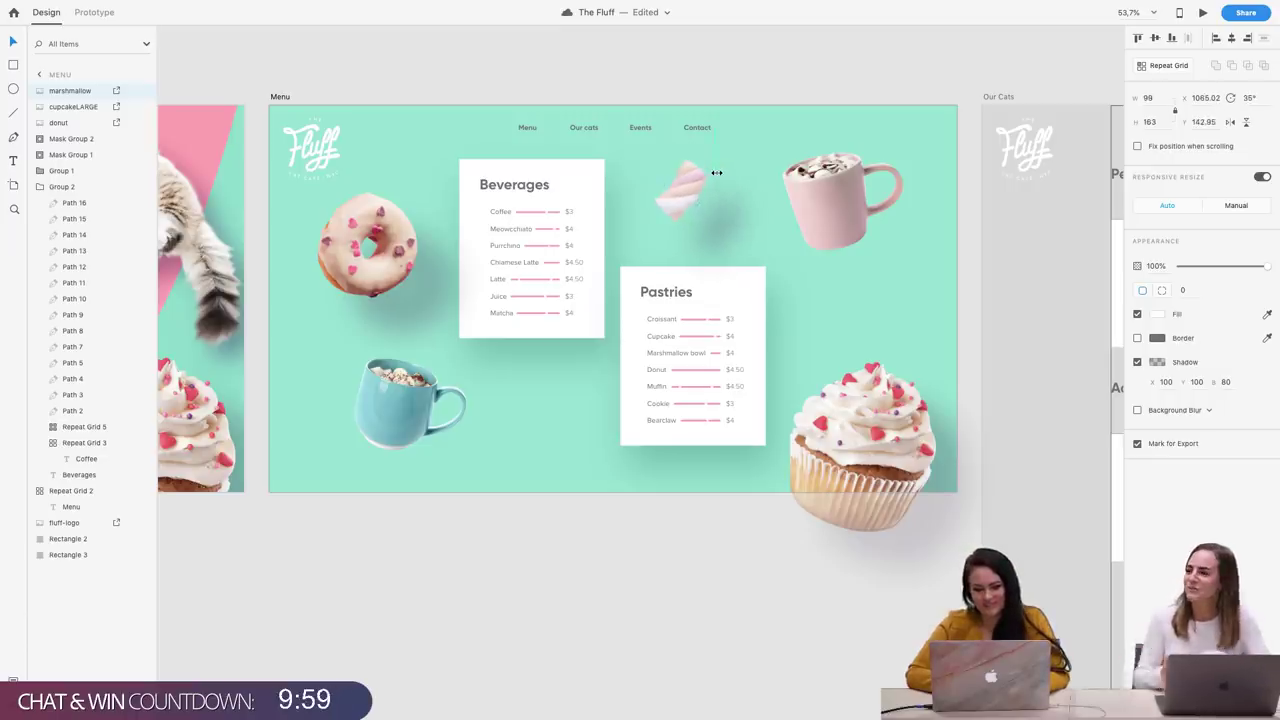
{"action": "left_click", "coordinate": [846, 444]}
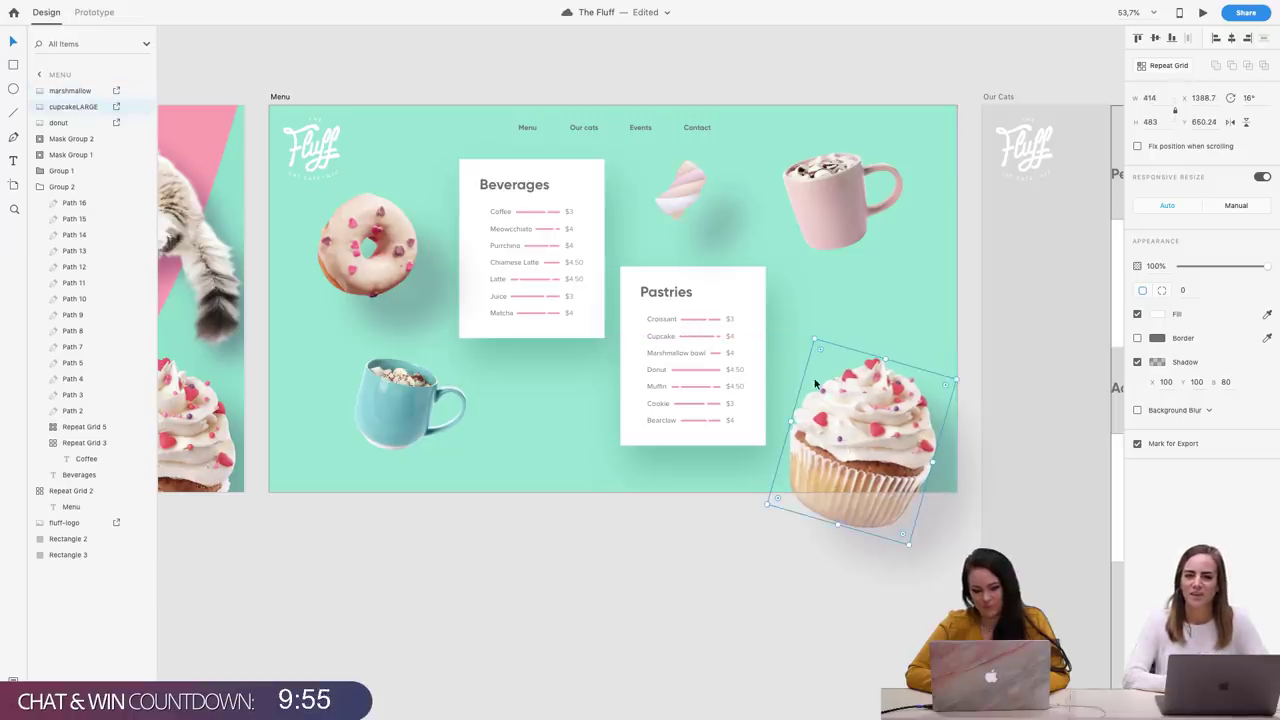
{"action": "scroll", "coordinate": [815, 383], "scroll_direction": "down", "scroll_amount": 3}
{"action": "left_click", "coordinate": [687, 560]}
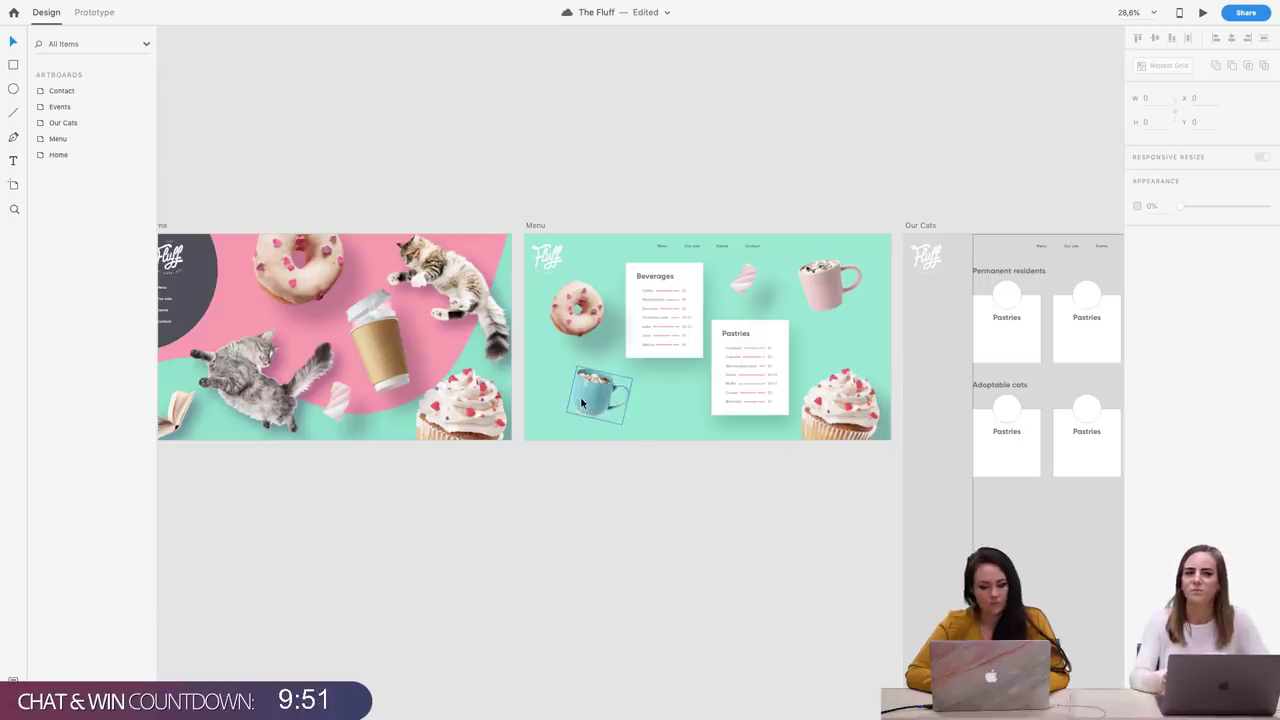
Move the blue mug slightly down on the Menu artboard, to about X 216, Y 726, and deselect it
{"action": "left_click", "coordinate": [630, 395]}
{"action": "left_click_drag", "start_coordinate": [604, 396], "coordinate": [592, 398]}
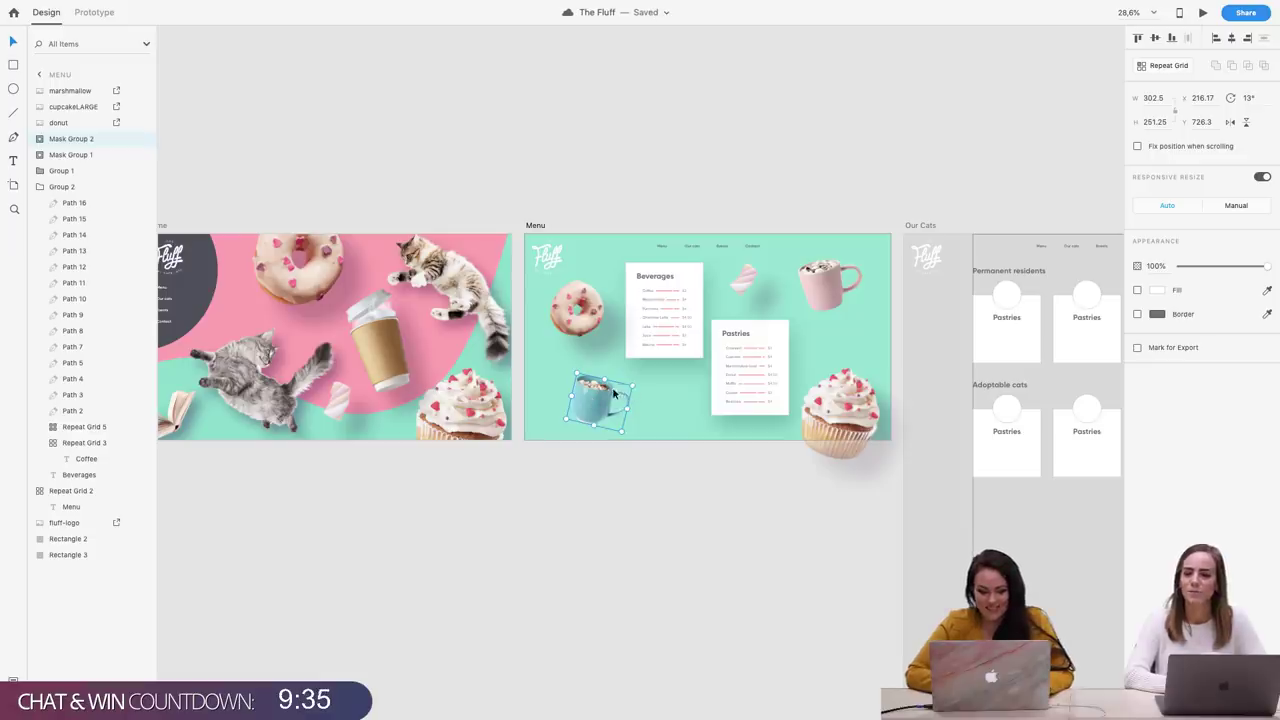
{"action": "left_click", "coordinate": [606, 456]}
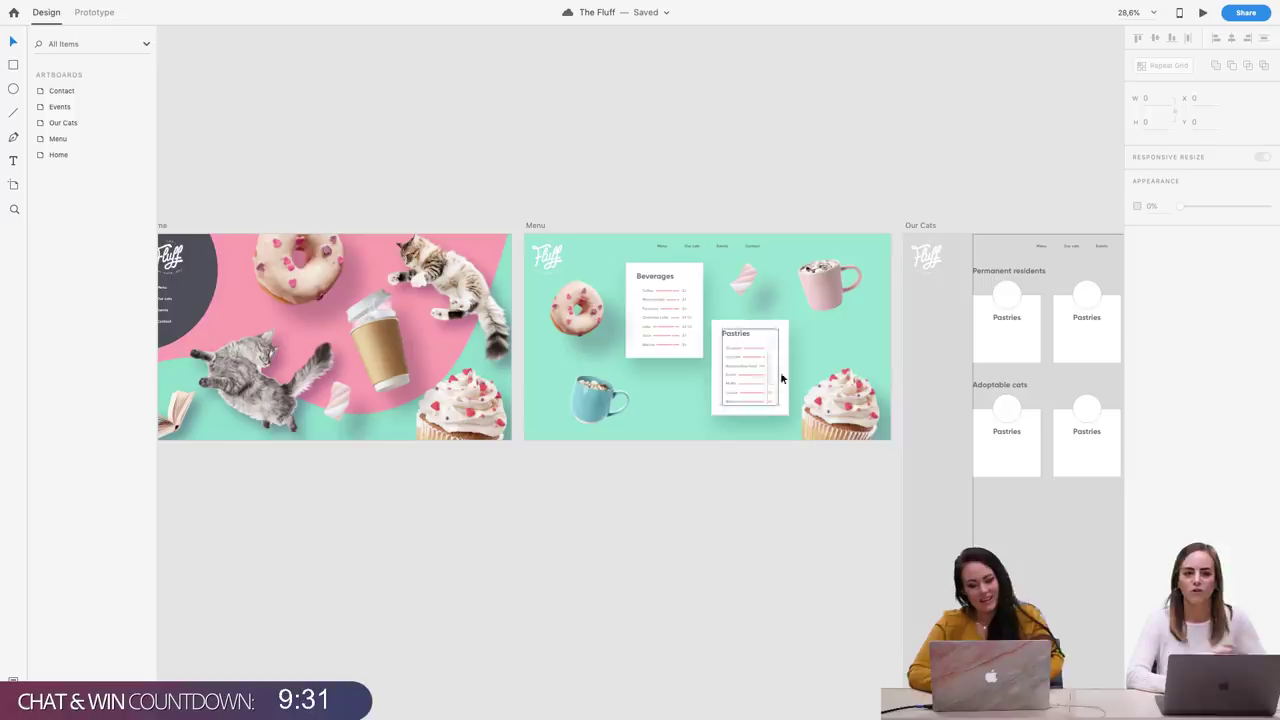
Shrink the Menu cupcake to 305 × 356 fully inside the artboard, and slightly enlarge the Menu donut
{"action": "left_click", "coordinate": [880, 402]}
{"action": "left_click_drag", "start_coordinate": [891, 397], "coordinate": [840, 386]}
{"action": "left_click", "coordinate": [576, 326]}
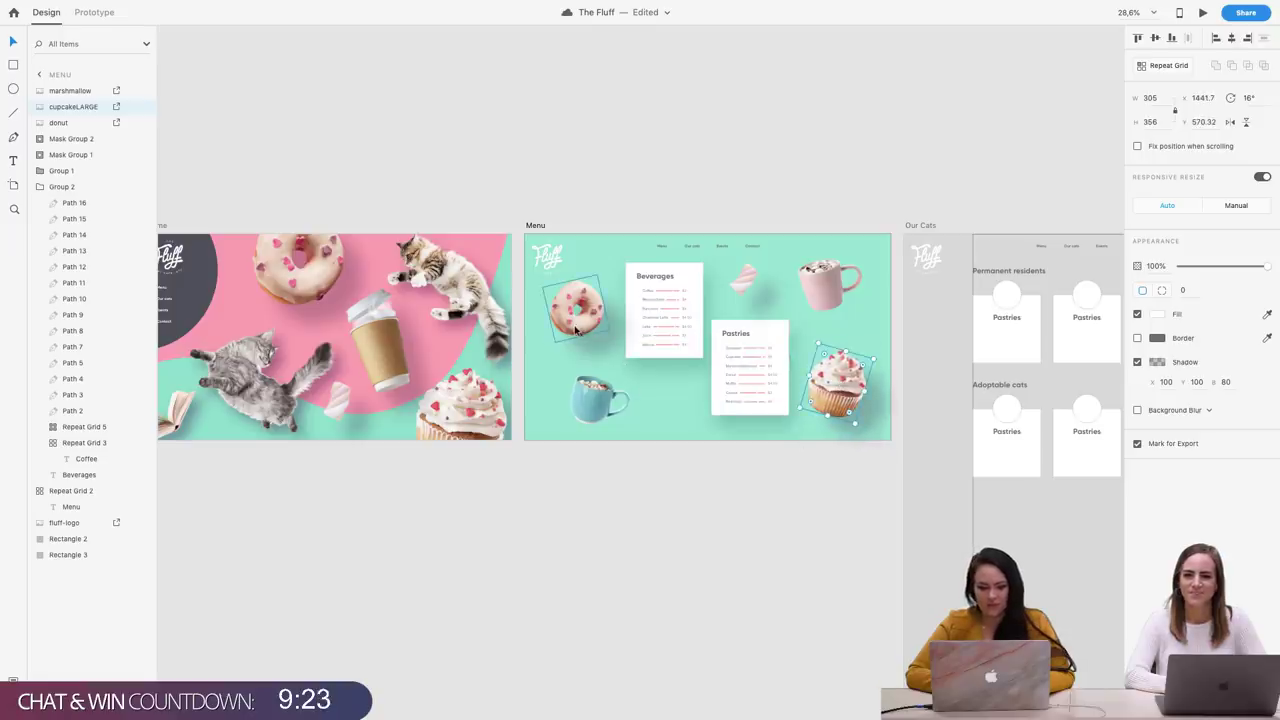
{"action": "left_click_drag", "start_coordinate": [553, 343], "coordinate": [549, 353]}
Select the Menu donut, cupcake and marshmallow together and save the document
{"action": "left_click", "coordinate": [847, 397], "text": "shift"}
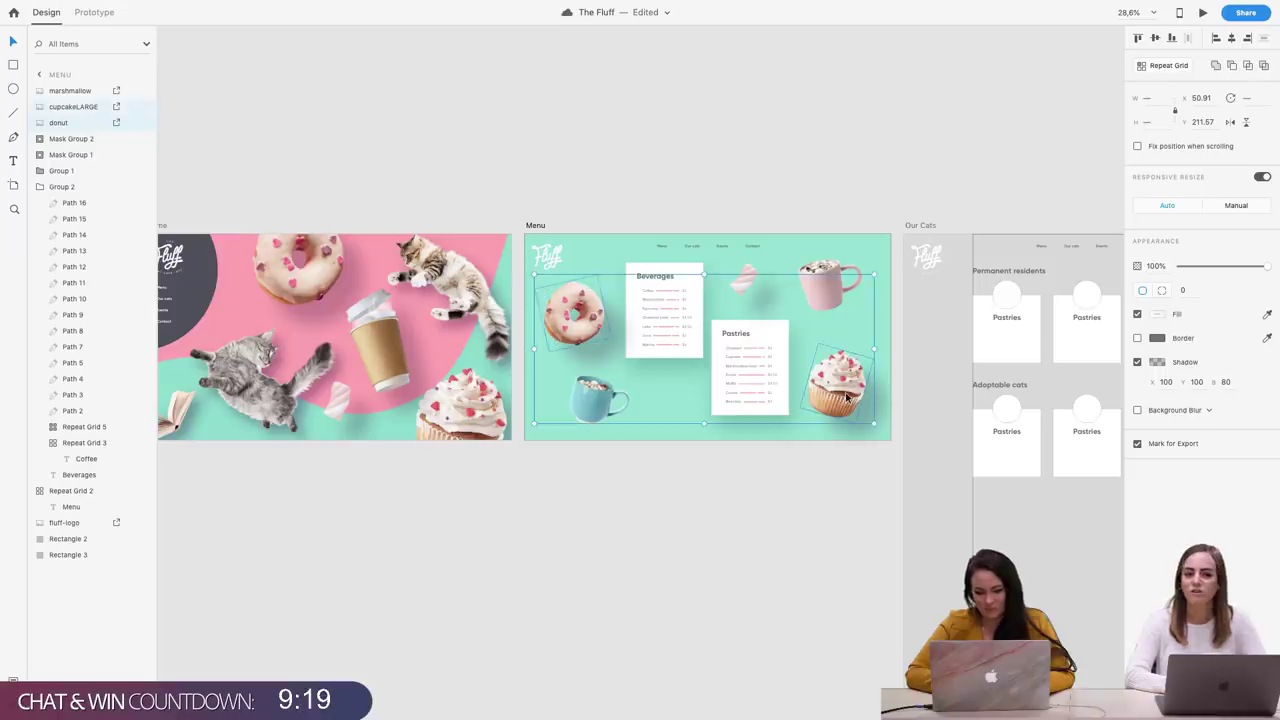
{"action": "left_click", "coordinate": [745, 282], "text": "shift"}
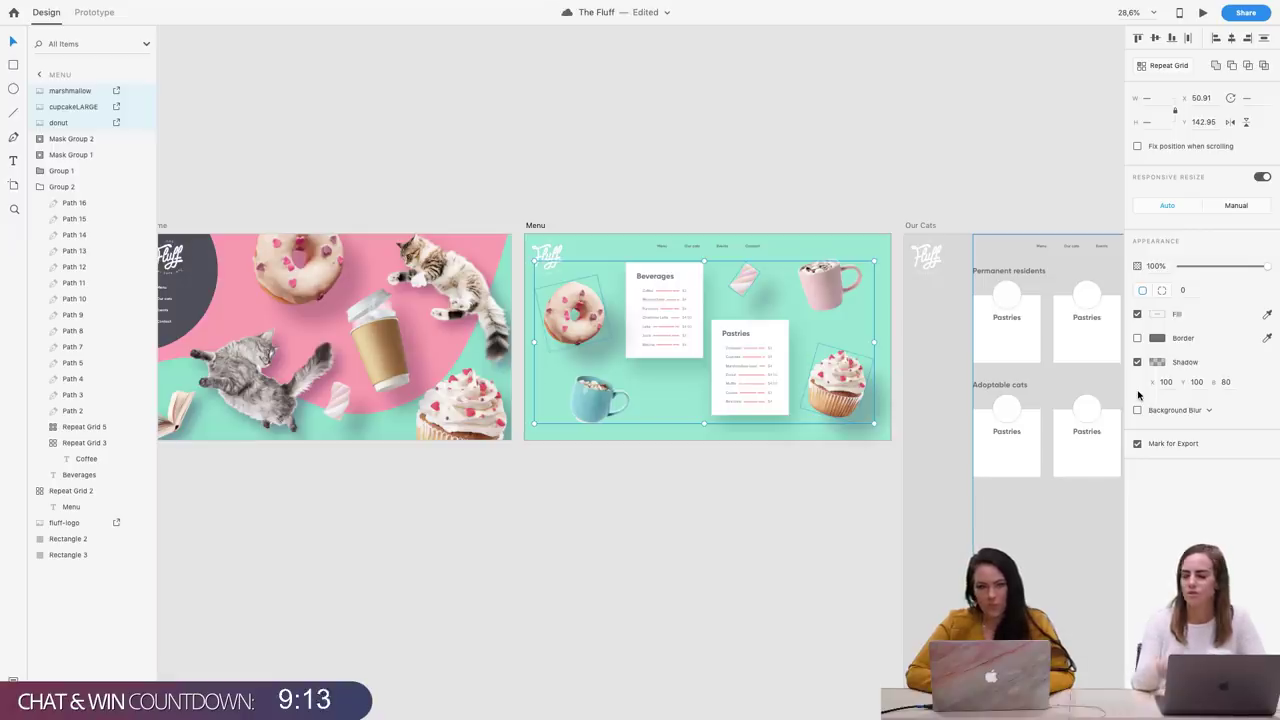
{"action": "key", "text": "super+s"}
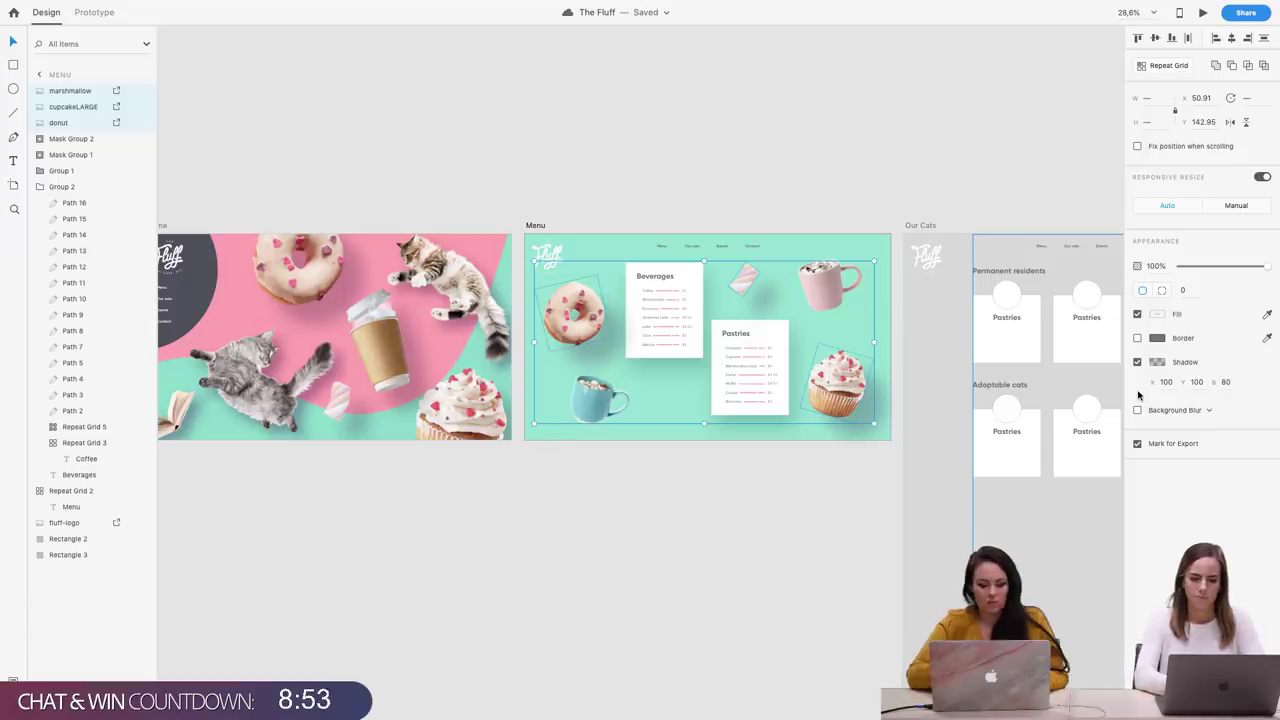
Switch to Safari, search for "coolors" in a new tab, and open the Coolors site
{"action": "mouse_move", "coordinate": [640, 716]}
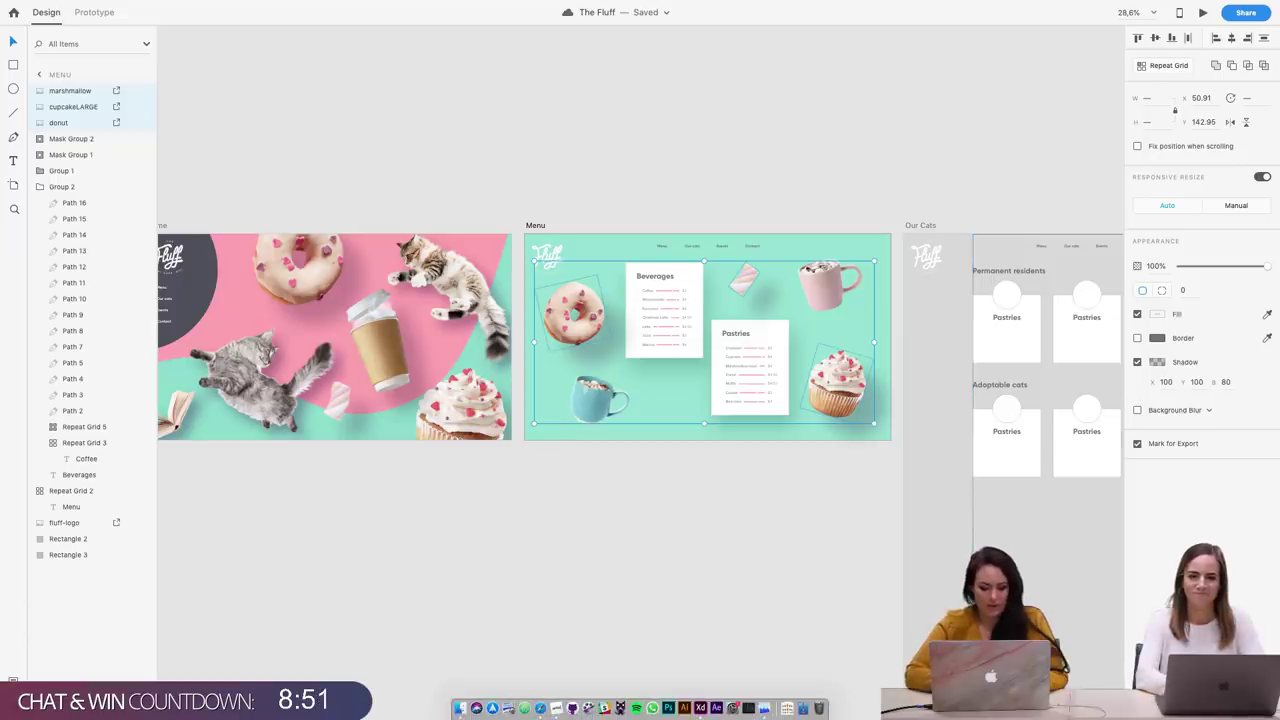
{"action": "left_click", "coordinate": [540, 708]}
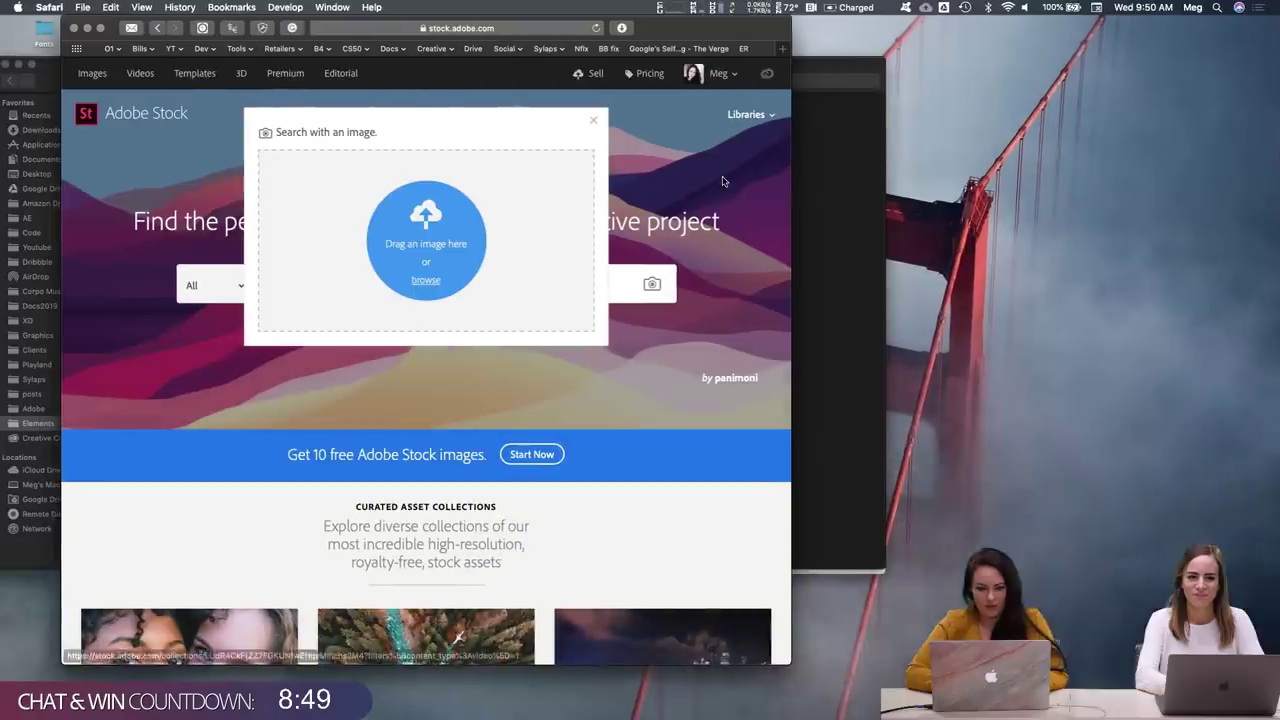
{"action": "key", "text": "super+t"}
{"action": "type", "text": "coo"}
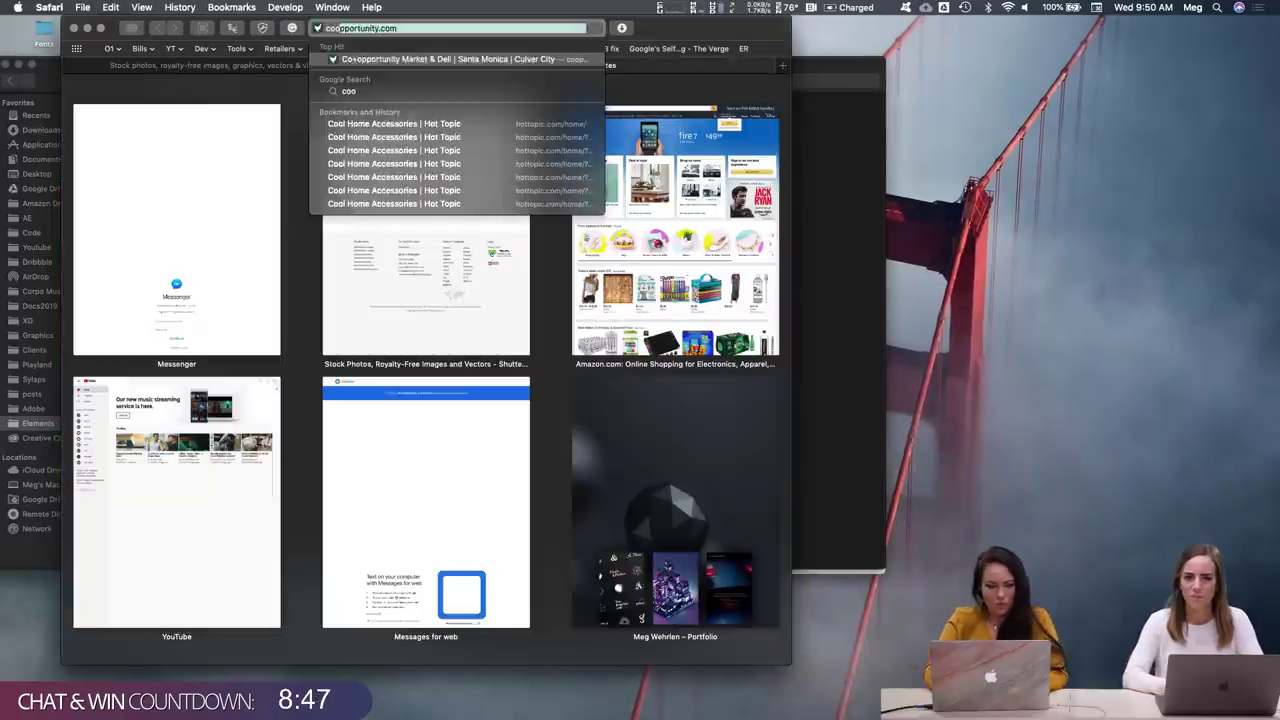
{"action": "type", "text": "lors"}
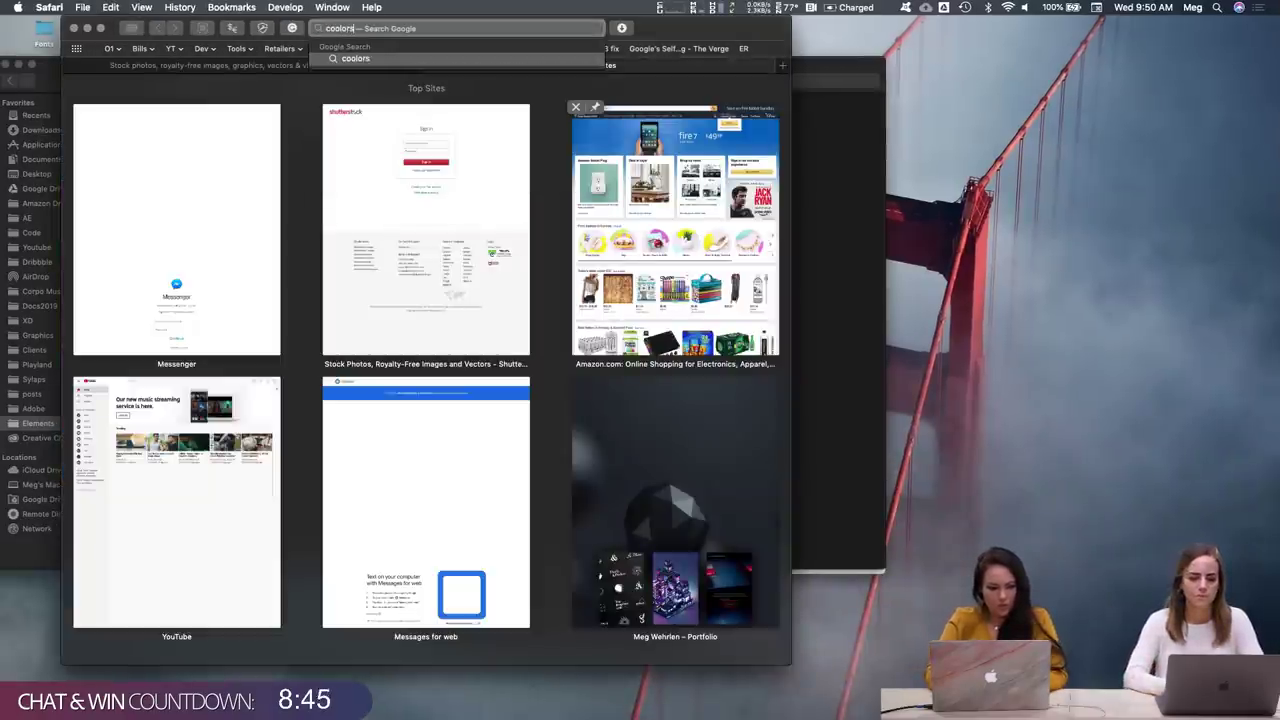
{"action": "key", "text": "Return"}
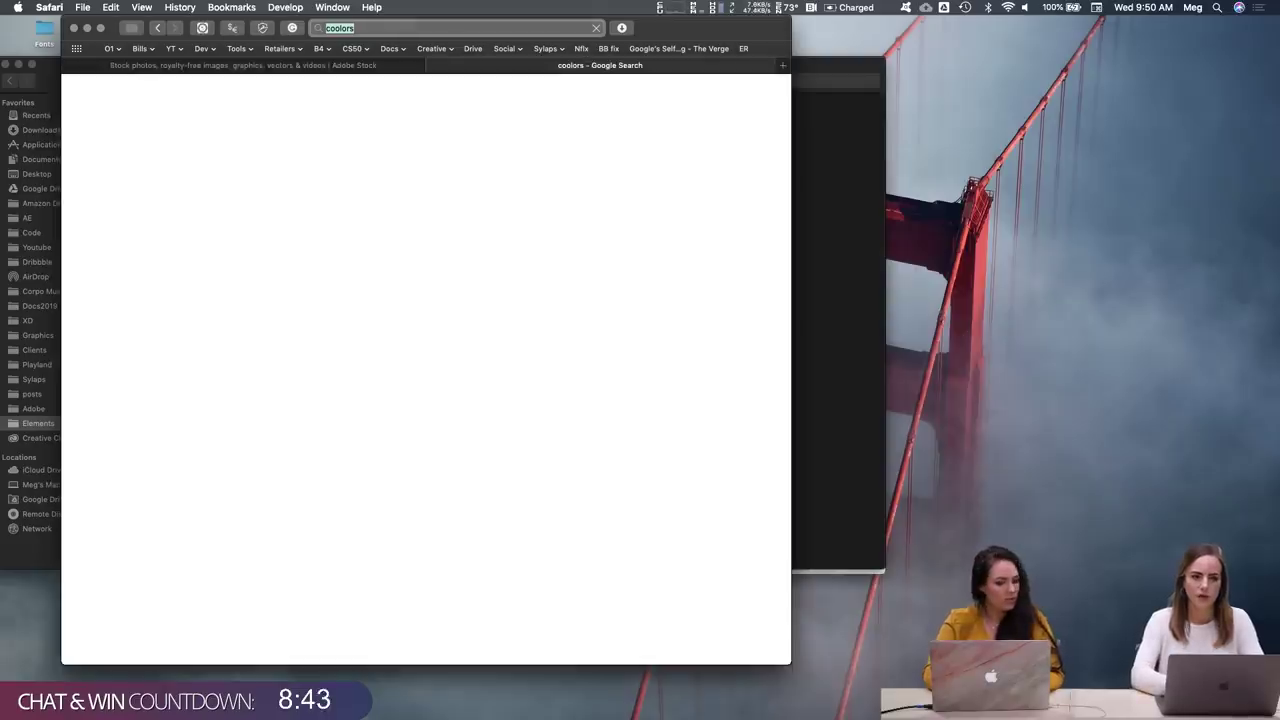
{"action": "left_click", "coordinate": [296, 197]}
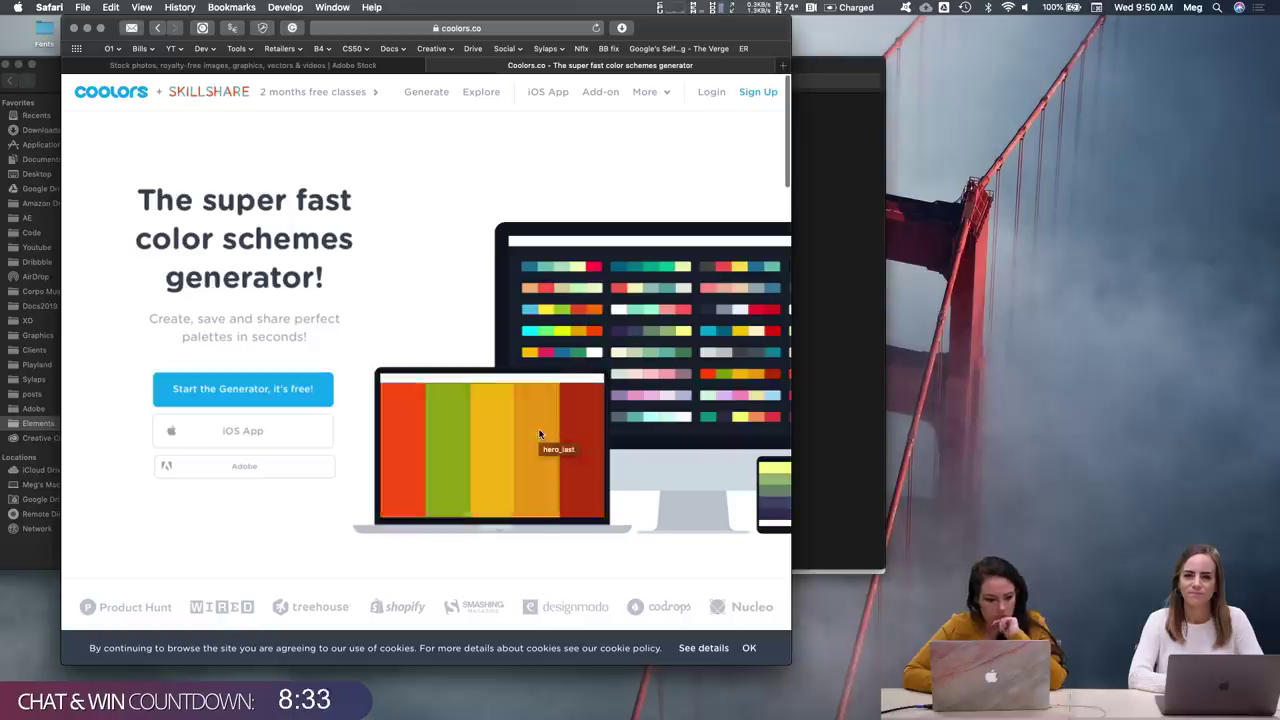
View the Coolors extension page for Adobe, close the Coolors tab, and return to Adobe XD
{"action": "left_click", "coordinate": [274, 468]}
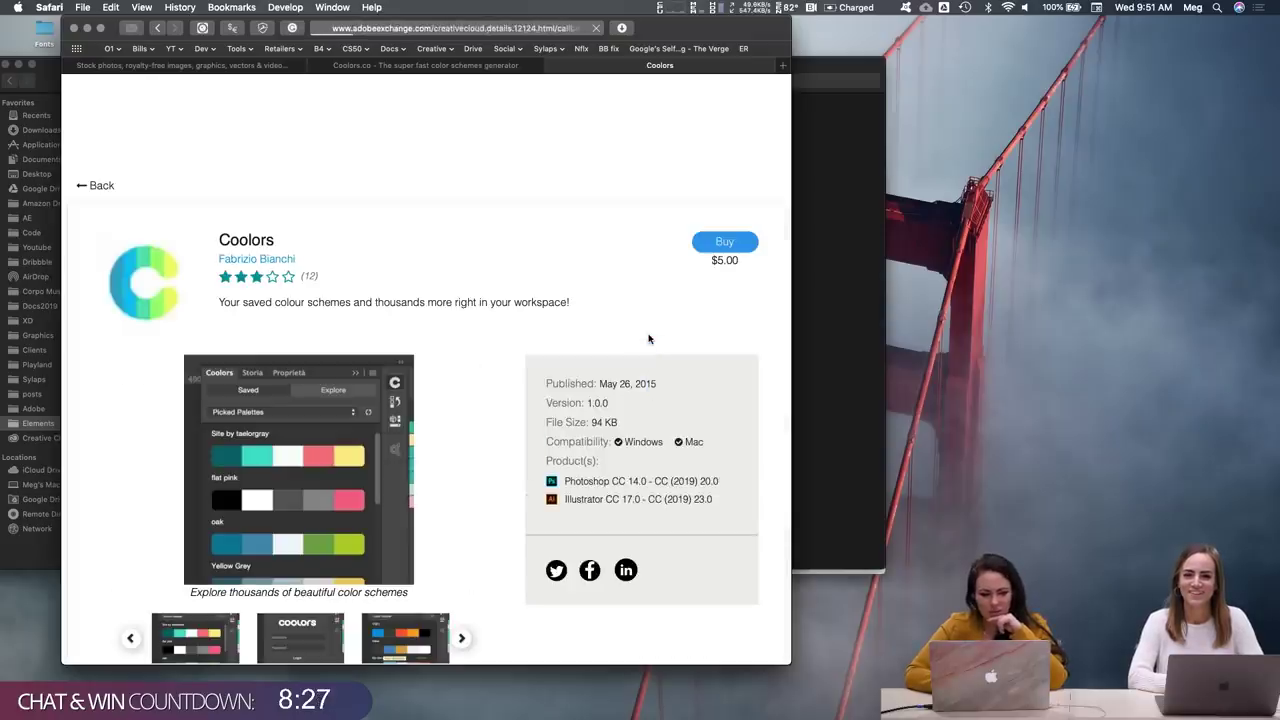
{"action": "left_click", "coordinate": [157, 30]}
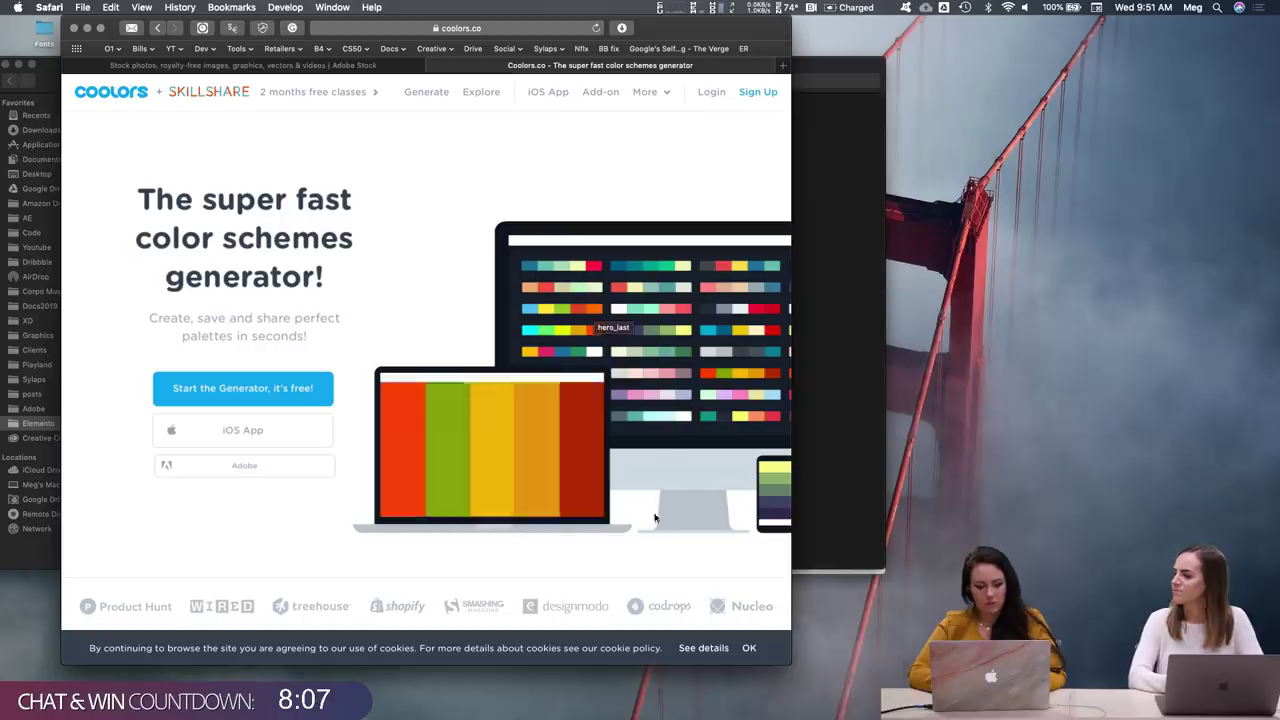
{"action": "key", "text": "super+w"}
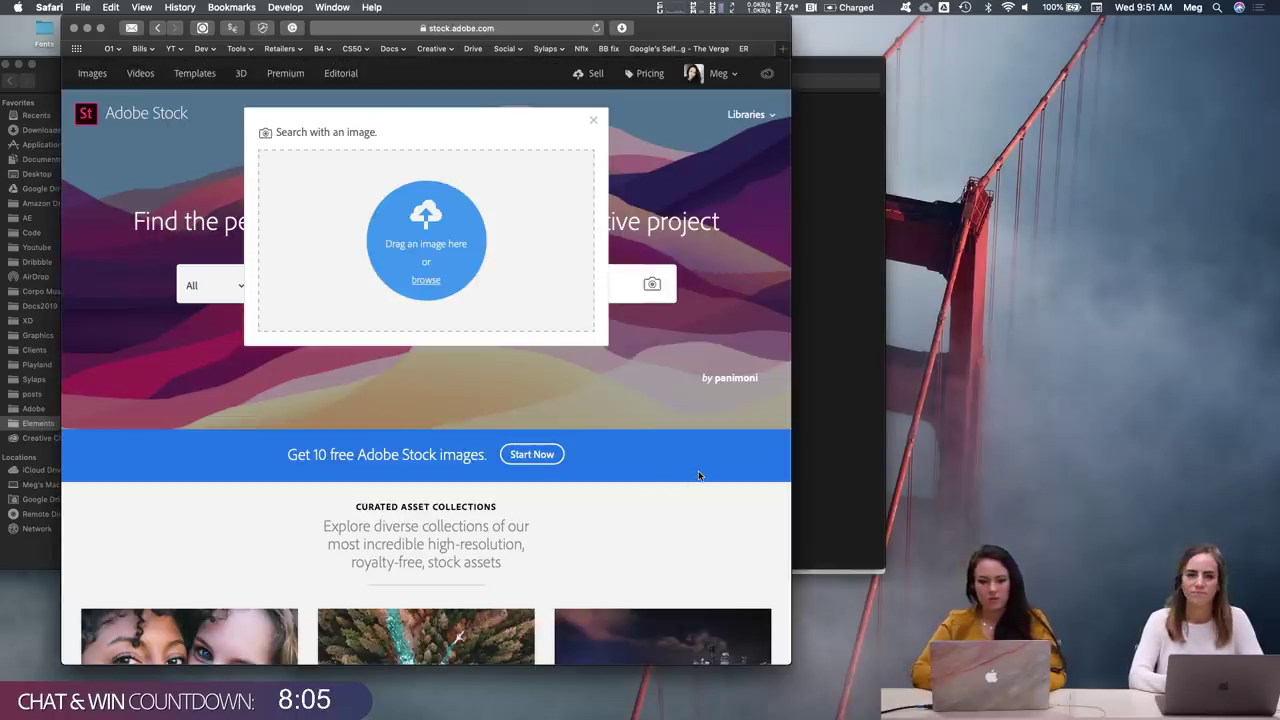
{"action": "key", "text": "super+Tab"}
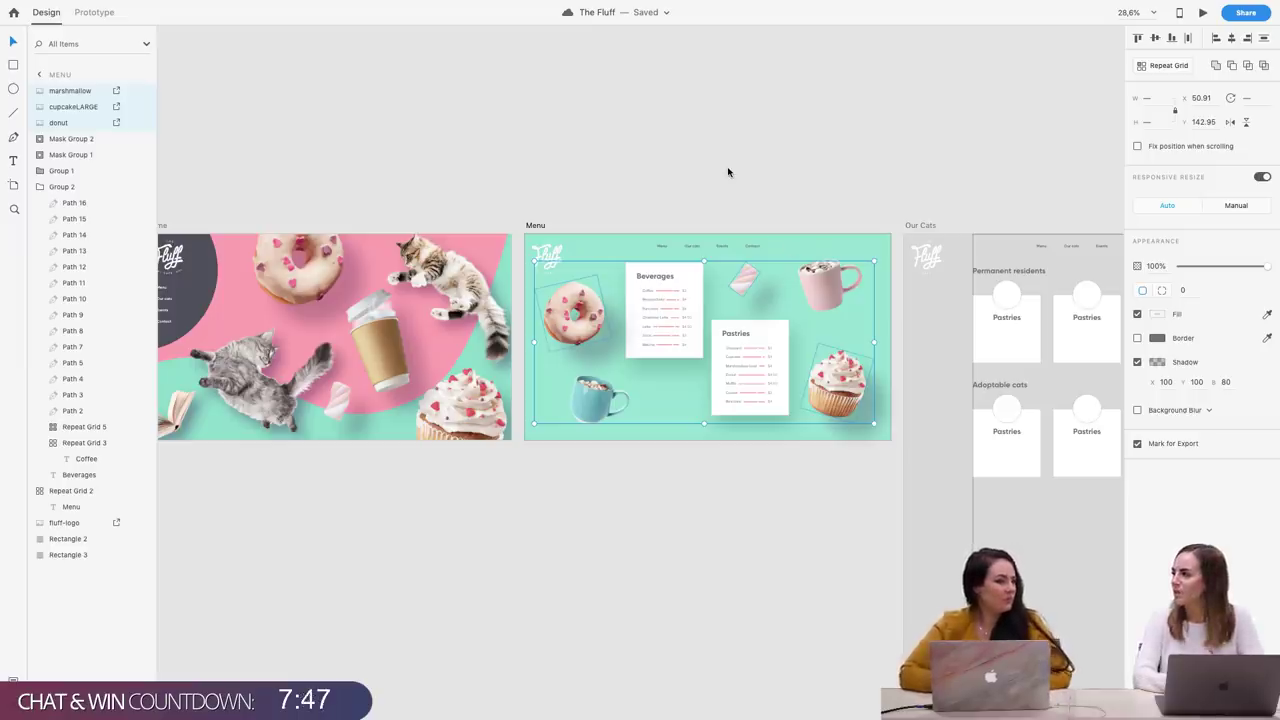
Inspect the pink mug's mask group on the Menu artboard, and select the pink and blue mugs together
{"action": "key", "text": "super+3"}
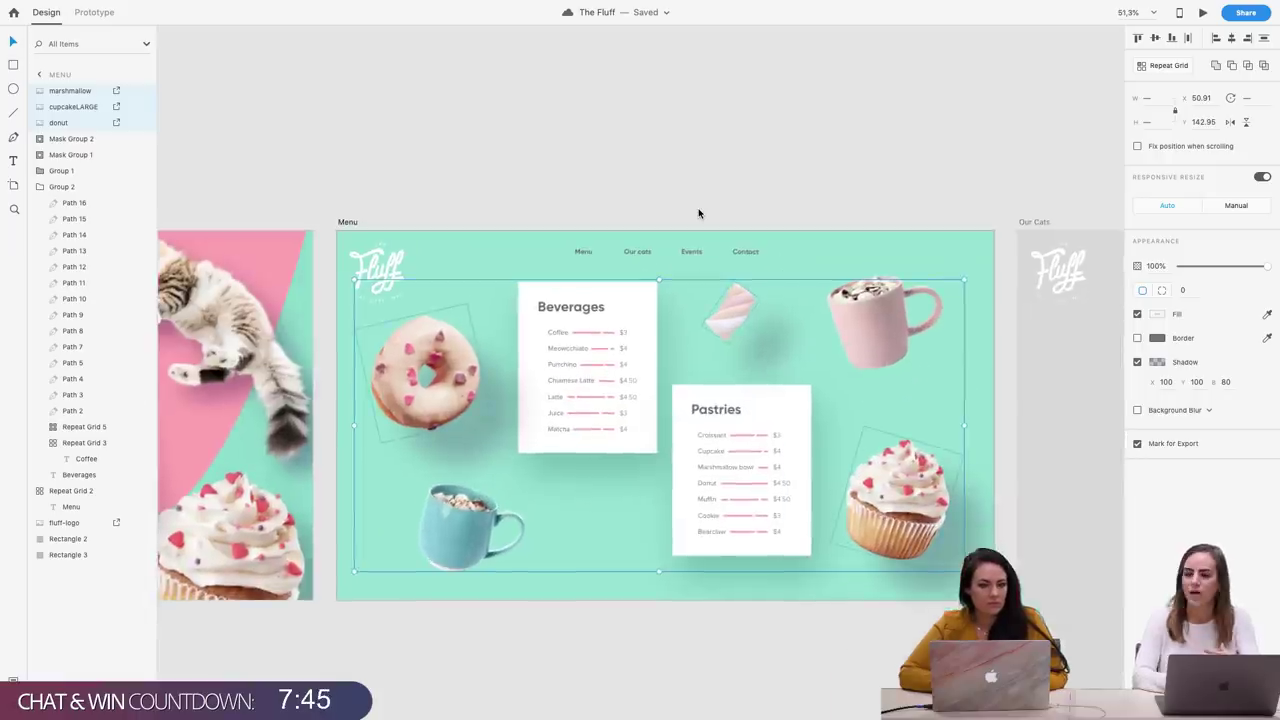
{"action": "scroll", "coordinate": [698, 213], "scroll_direction": "right", "scroll_amount": 5}
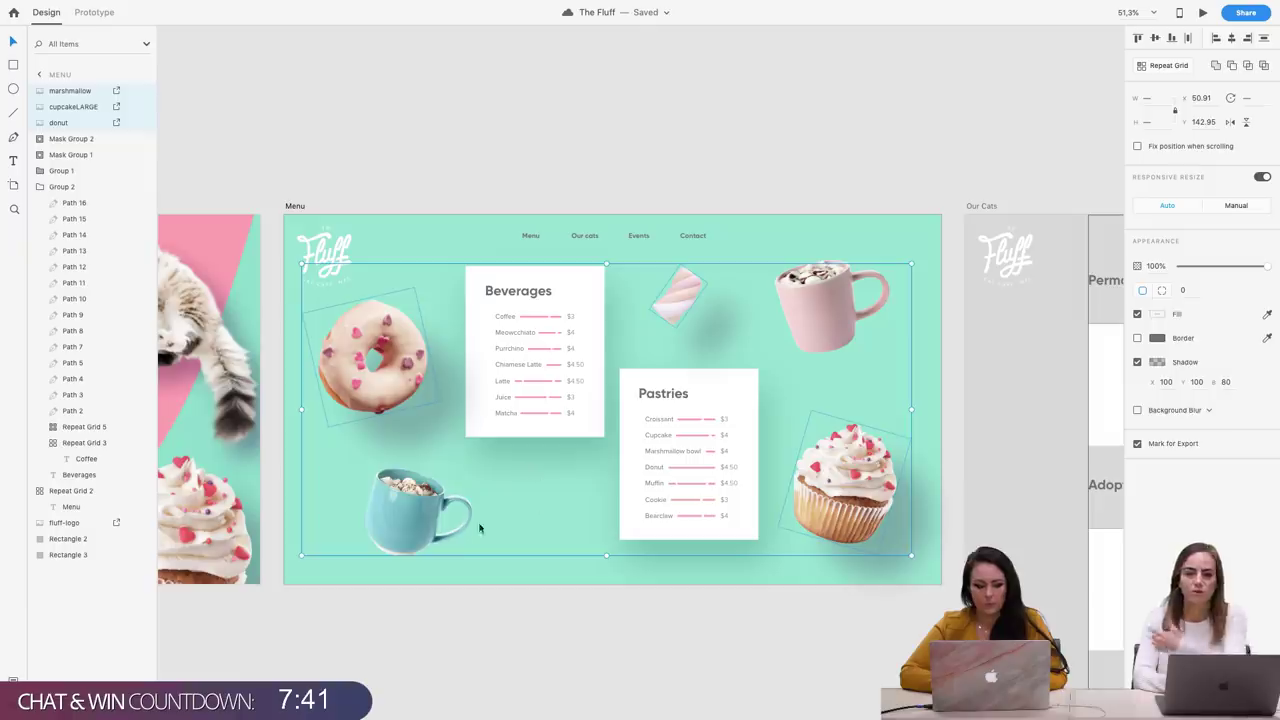
{"action": "left_click", "coordinate": [914, 294]}
{"action": "double_click", "coordinate": [914, 294]}
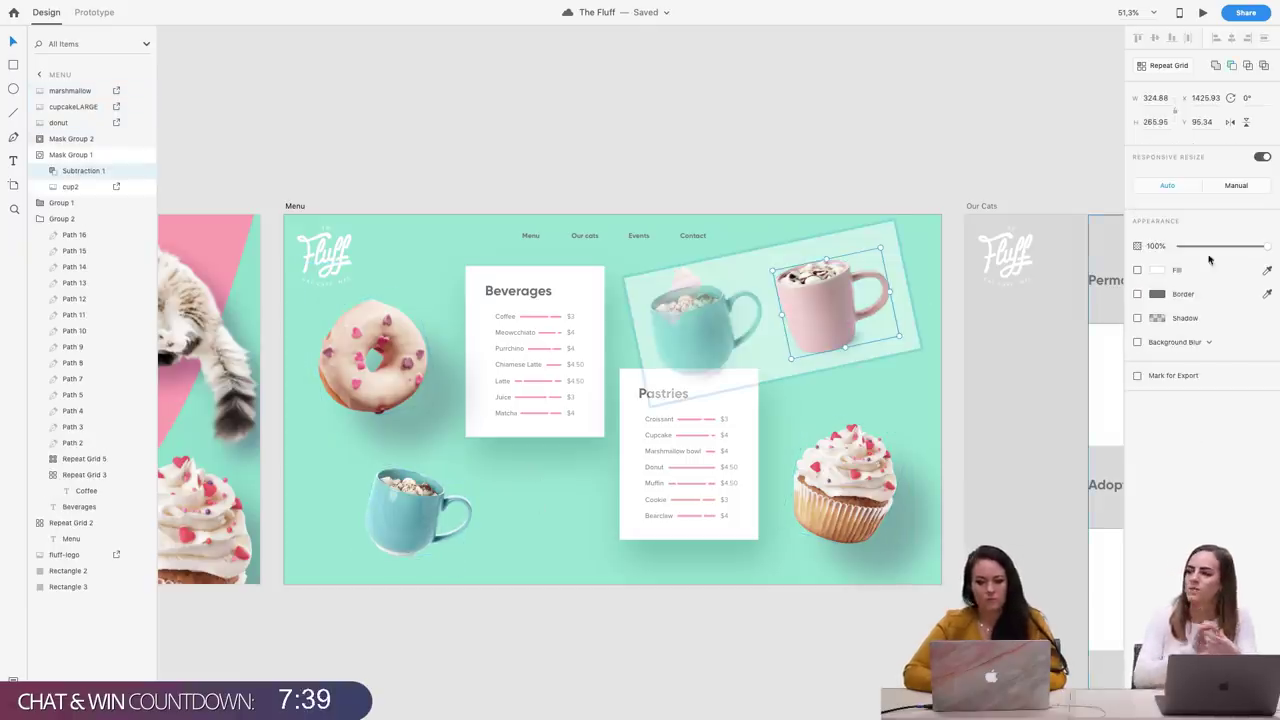
{"action": "left_click", "coordinate": [789, 646]}
{"action": "left_click", "coordinate": [846, 311]}
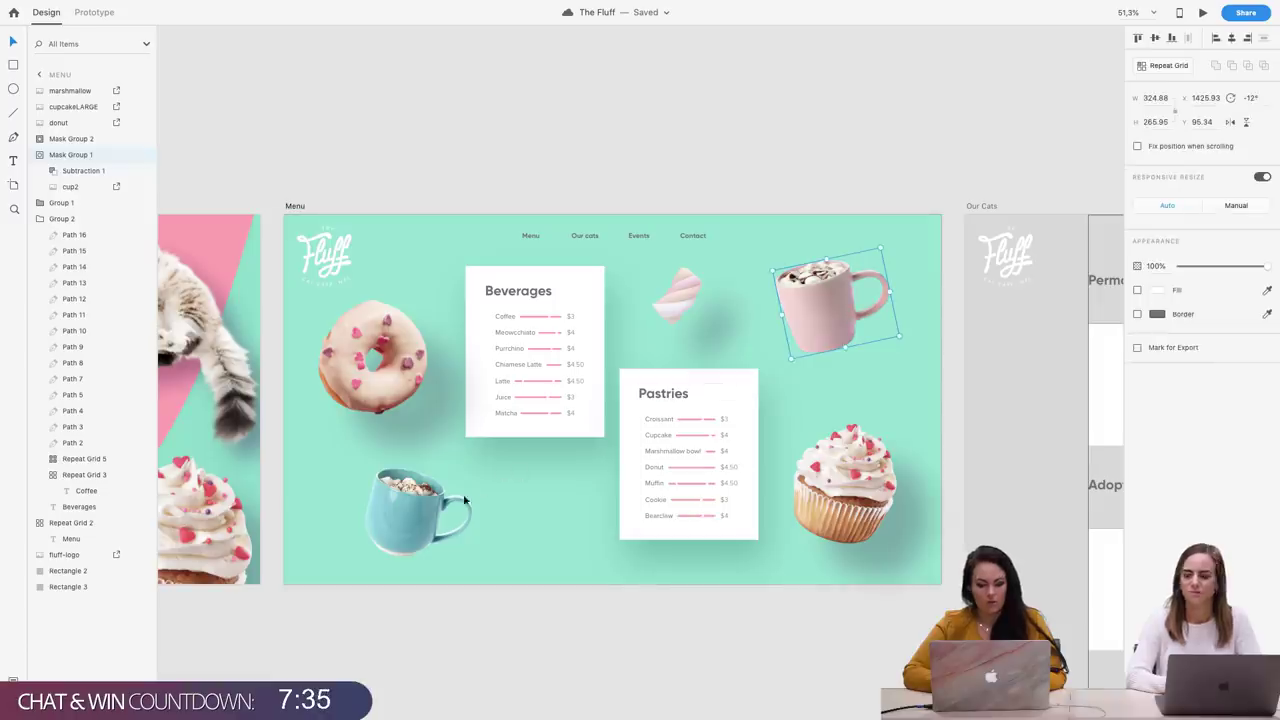
{"action": "left_click", "coordinate": [435, 526], "text": "shift"}
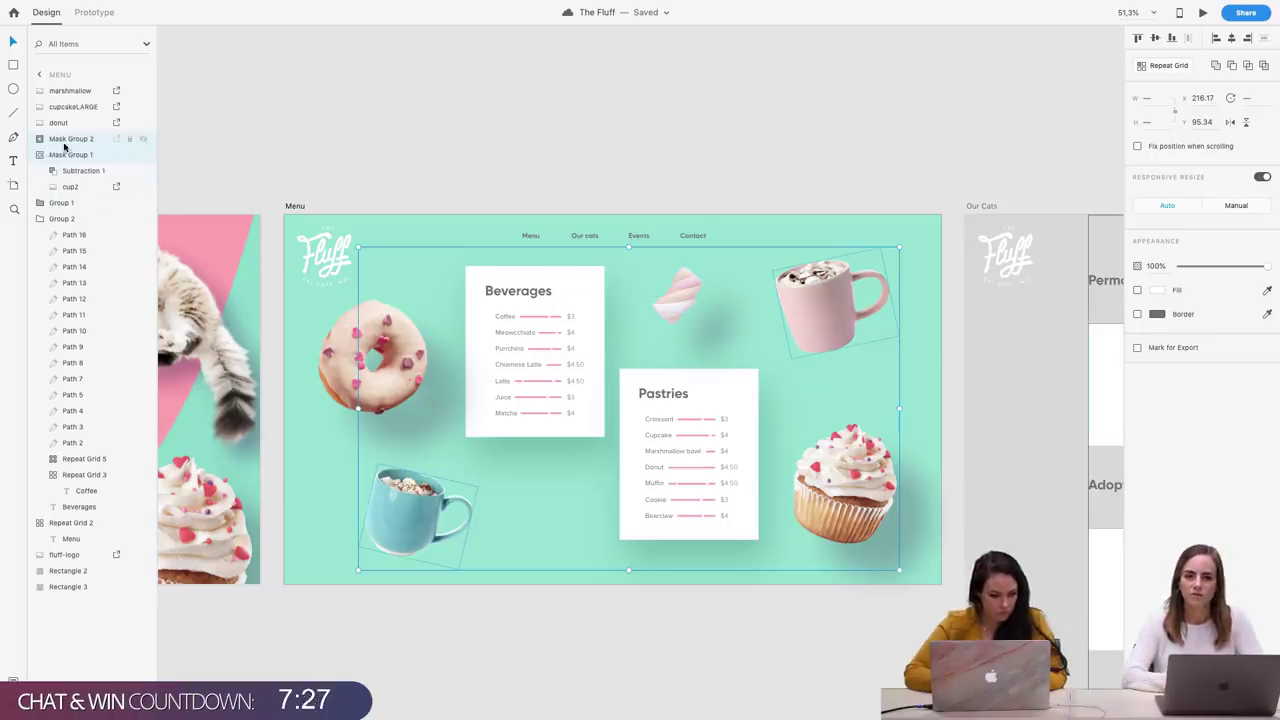
Examine the cup2 image and mask shape inside Mask Group 1, and select the Subtraction 1 shape
{"action": "left_click", "coordinate": [68, 187]}
{"action": "left_click", "coordinate": [77, 155]}
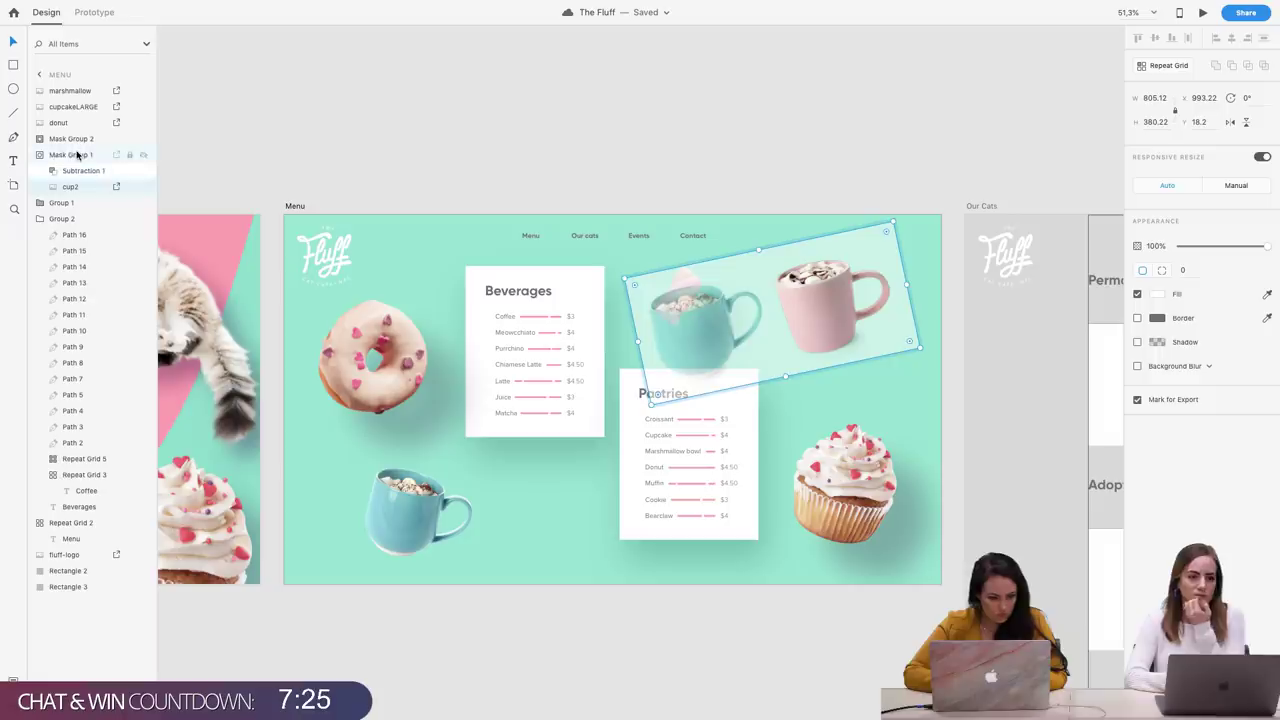
{"action": "key", "text": "ctrl+z"}
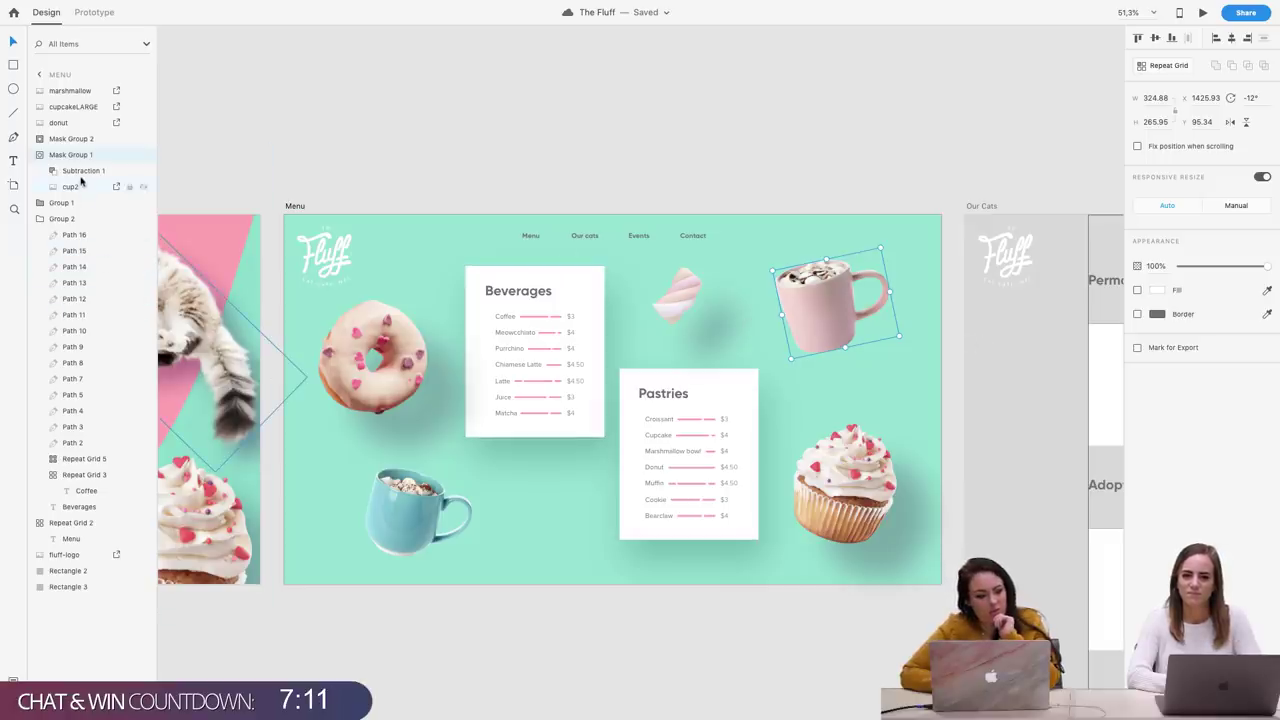
{"action": "key", "text": "ctrl+z"}
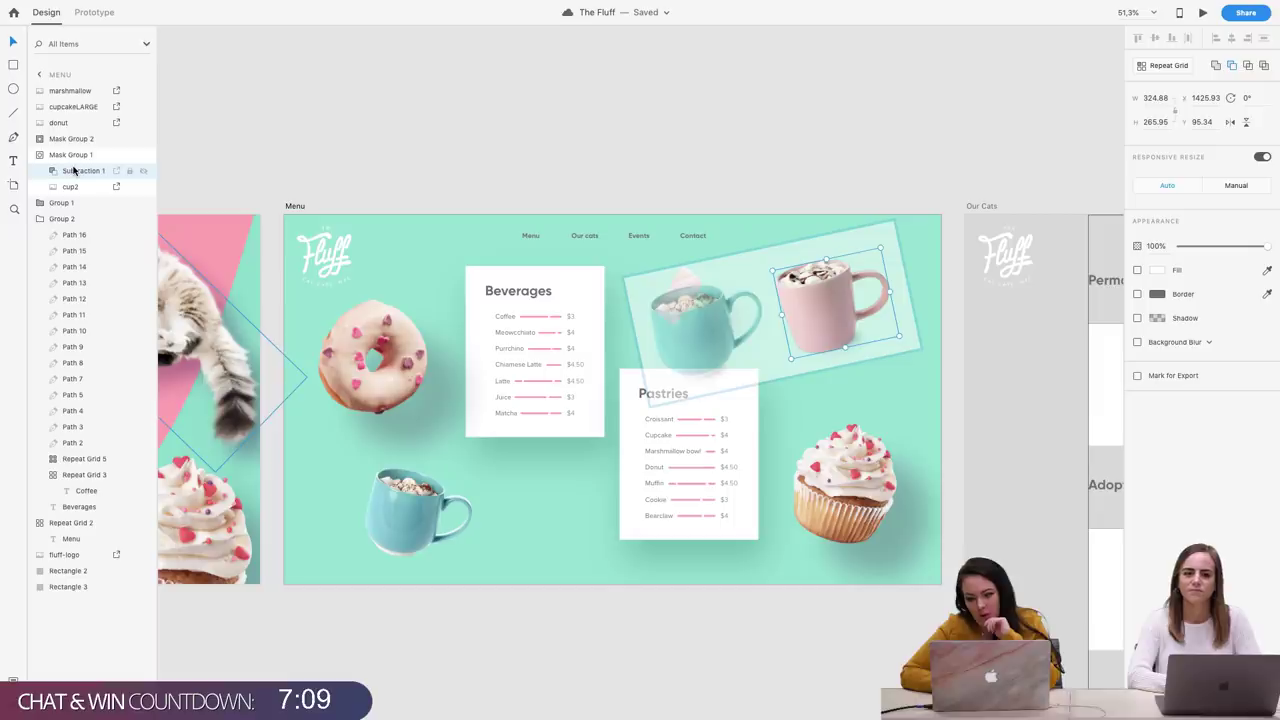
{"action": "mouse_move", "coordinate": [73, 171]}
{"action": "left_mouse_down"}
{"action": "mouse_move", "coordinate": [75, 192]}
{"action": "mouse_move", "coordinate": [77, 176]}
{"action": "left_mouse_up"}
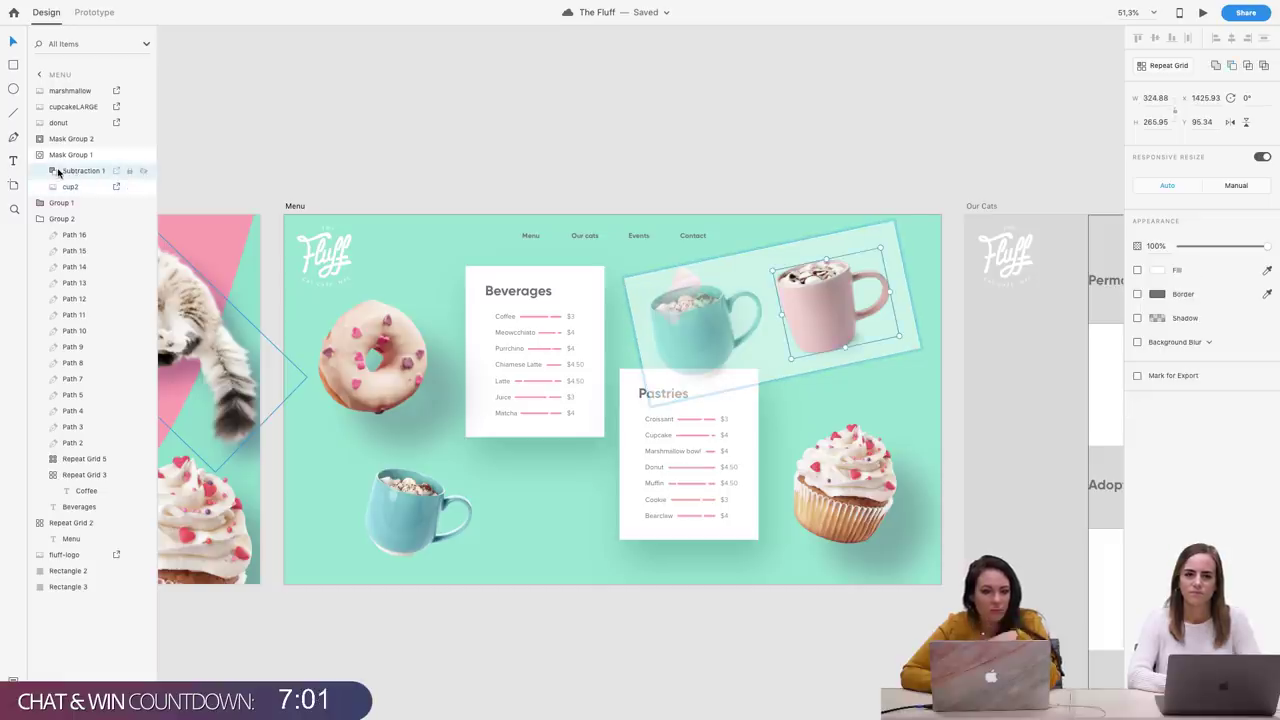
{"action": "left_click", "coordinate": [58, 173]}
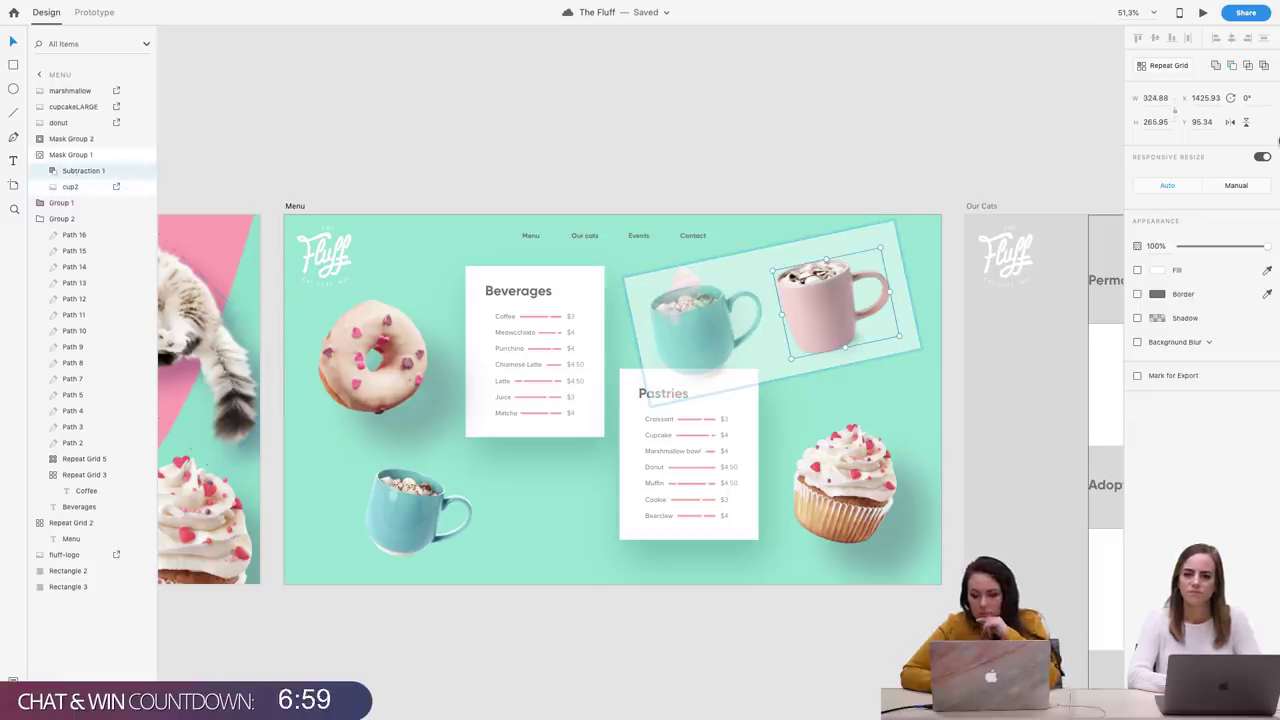
Try a shadow with blur 99 on the pink mug's mask shape, and deselect it to check the look
{"action": "left_click", "coordinate": [1137, 319]}
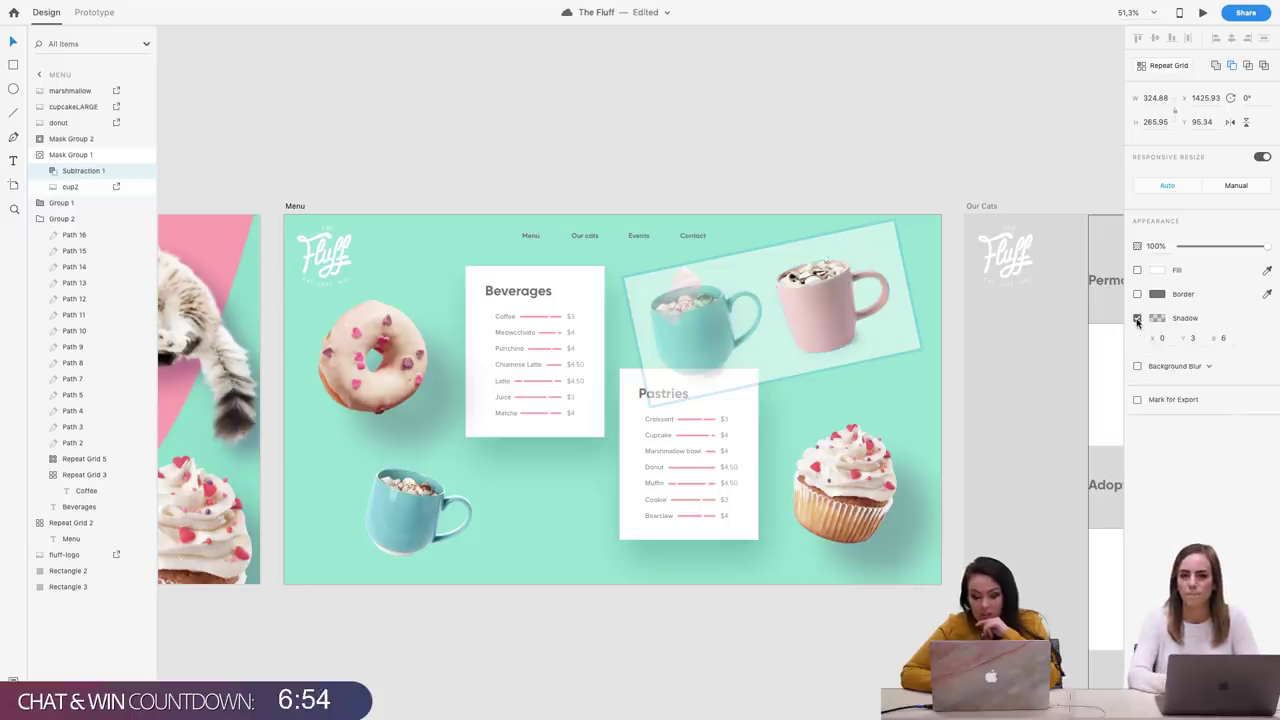
{"action": "left_click", "coordinate": [1225, 339]}
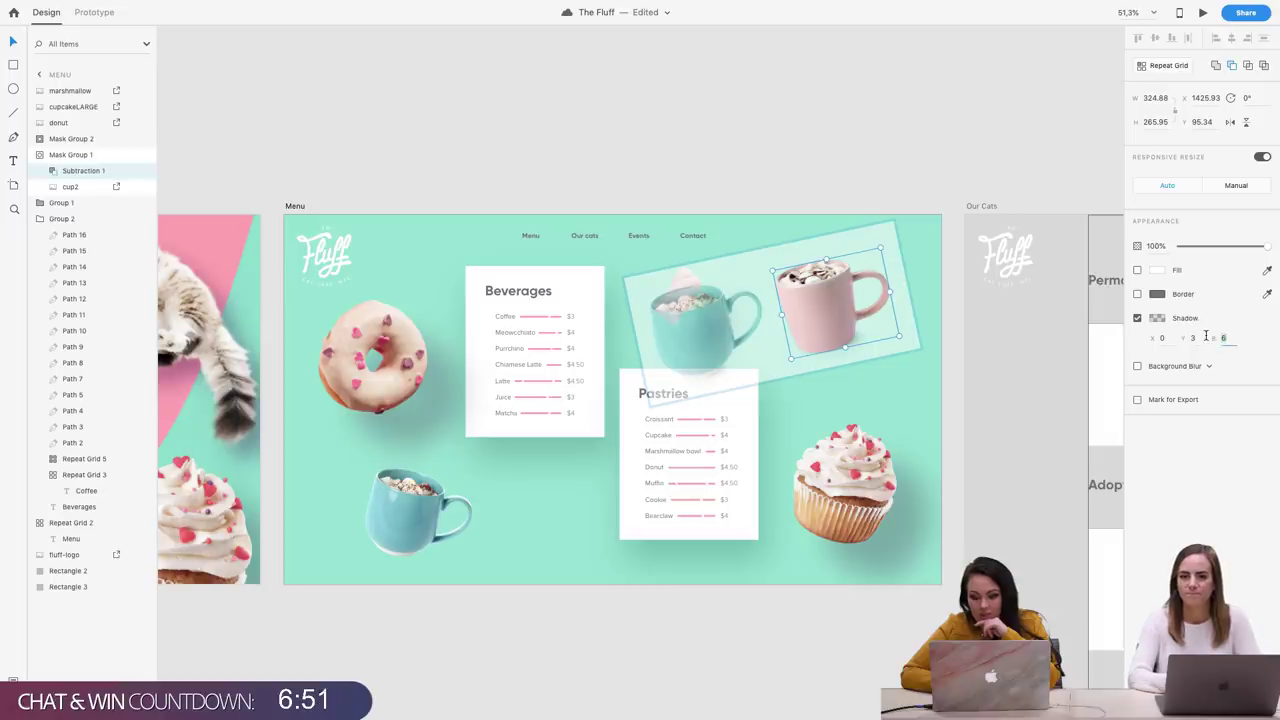
{"action": "type", "text": "10"}
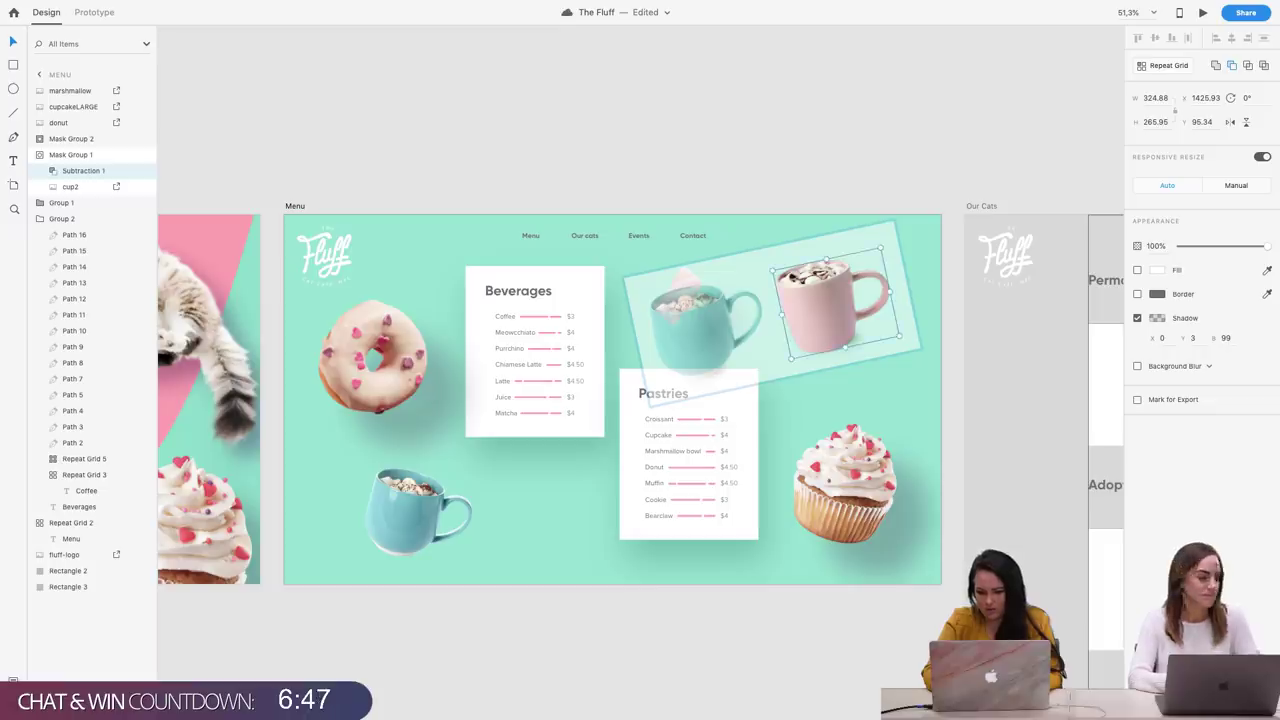
{"action": "left_click", "coordinate": [898, 408]}
{"action": "left_click", "coordinate": [897, 405]}
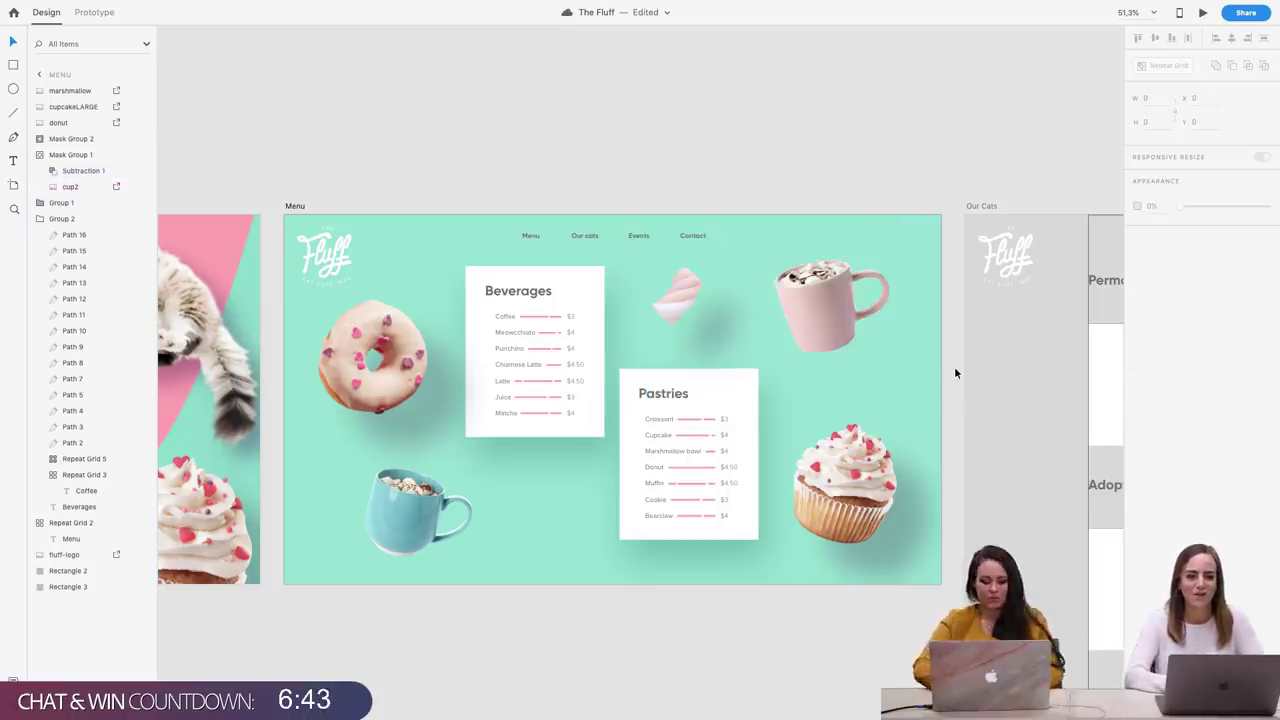
Undo the shadow settings on the pink mug's mask shape and deselect it
{"action": "key", "text": "ctrl+z"}
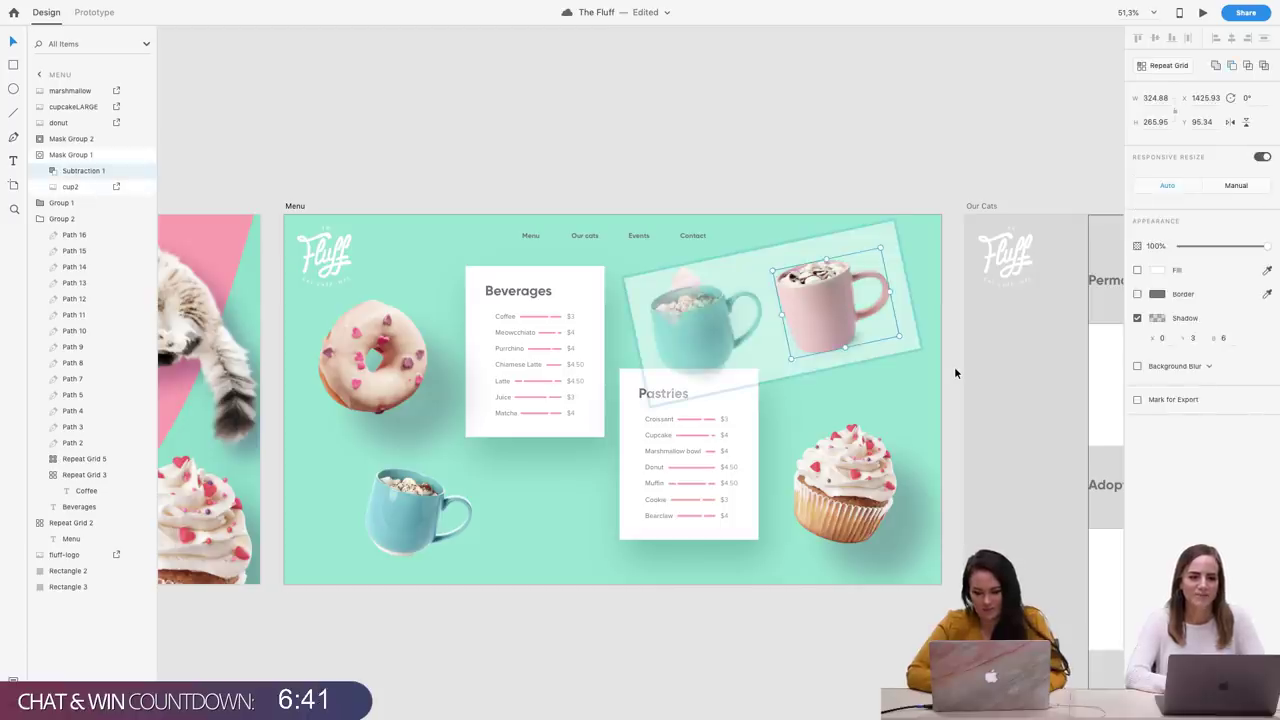
{"action": "key", "text": "ctrl+z"}
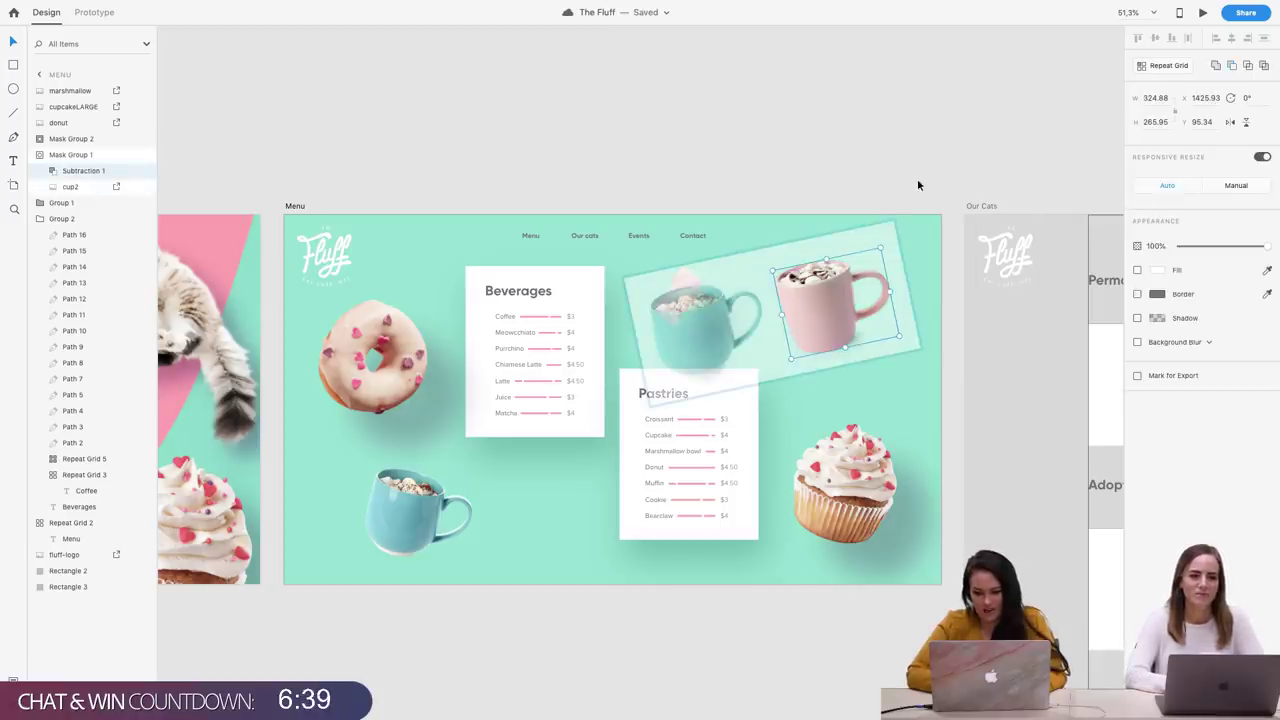
{"action": "left_click", "coordinate": [855, 187]}
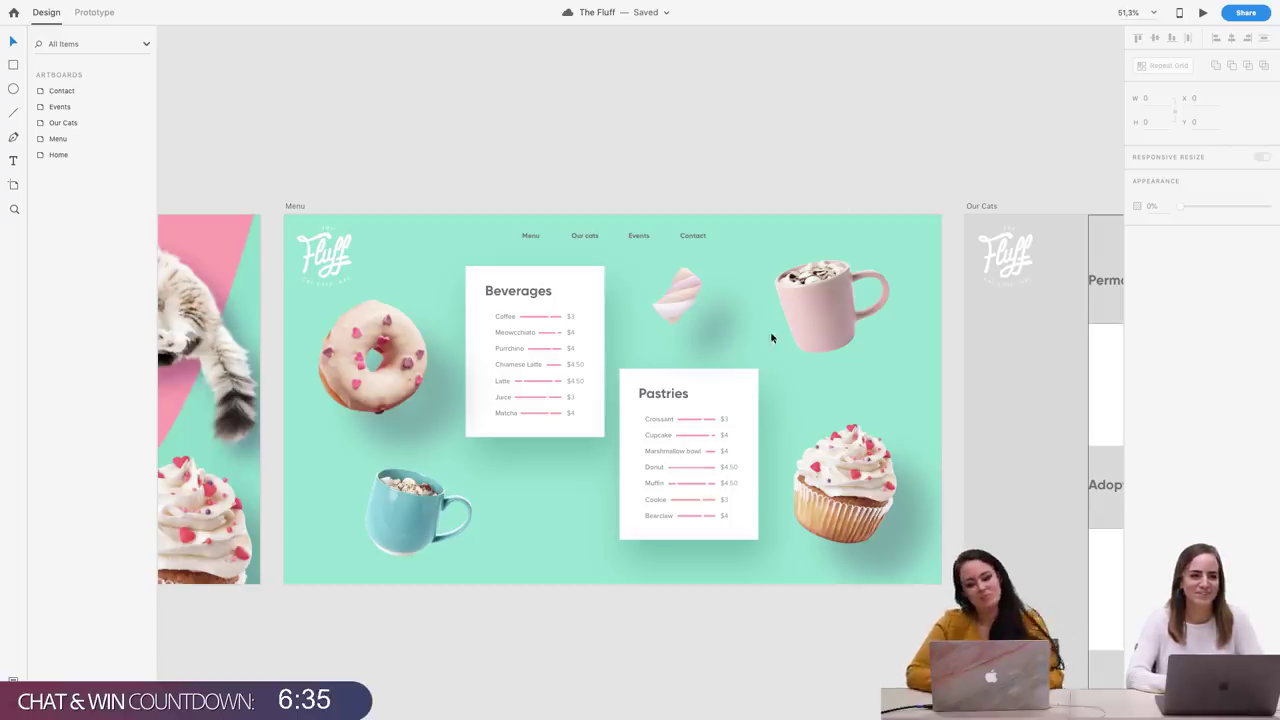
Try duplicating the Subtraction 1 mask shape inside Mask Group 1, undo the copy, and select the pink mug's mask group
{"action": "left_click", "coordinate": [815, 326]}
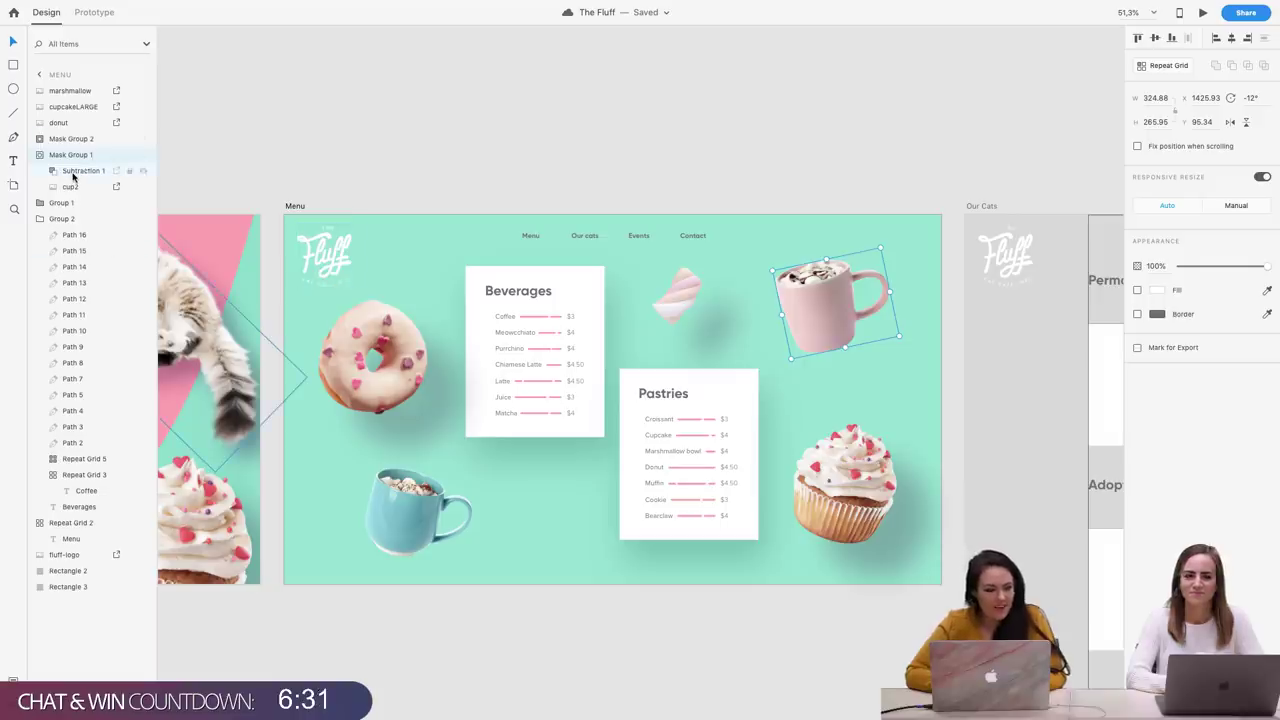
{"action": "left_click", "coordinate": [73, 173]}
{"action": "key", "text": "super+d"}
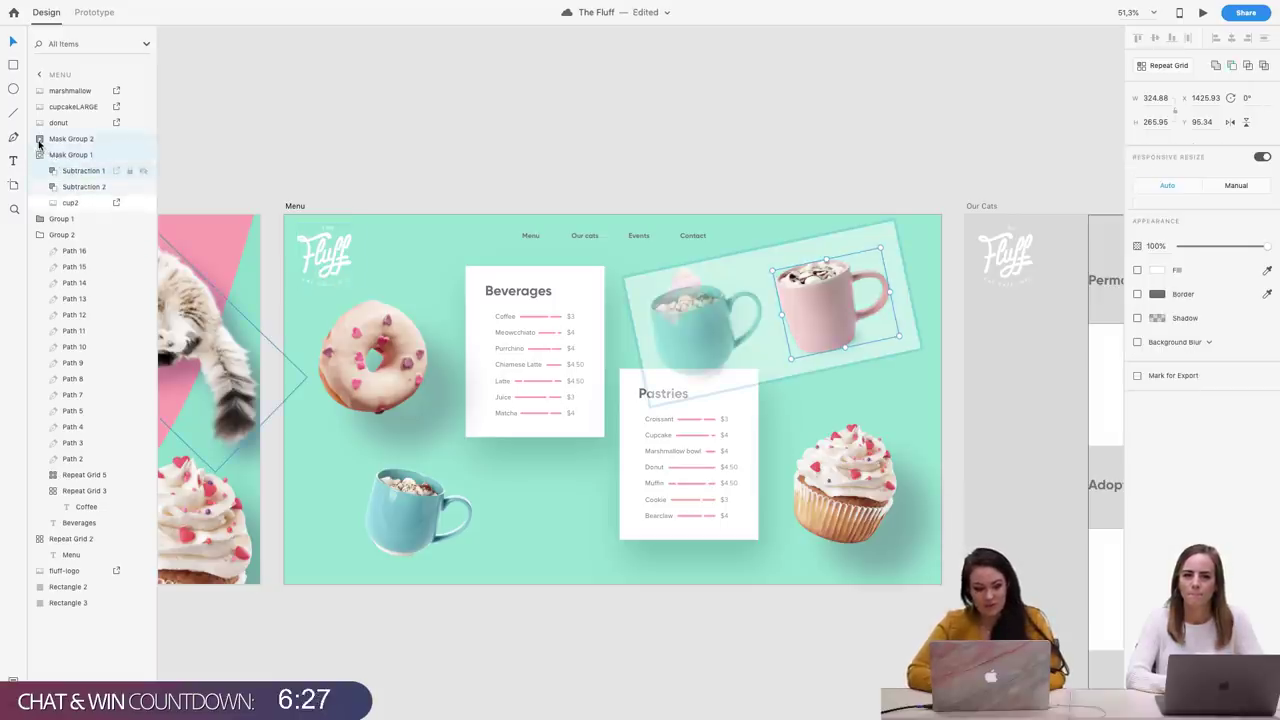
{"action": "left_click", "coordinate": [40, 139]}
{"action": "key", "text": "super+z"}
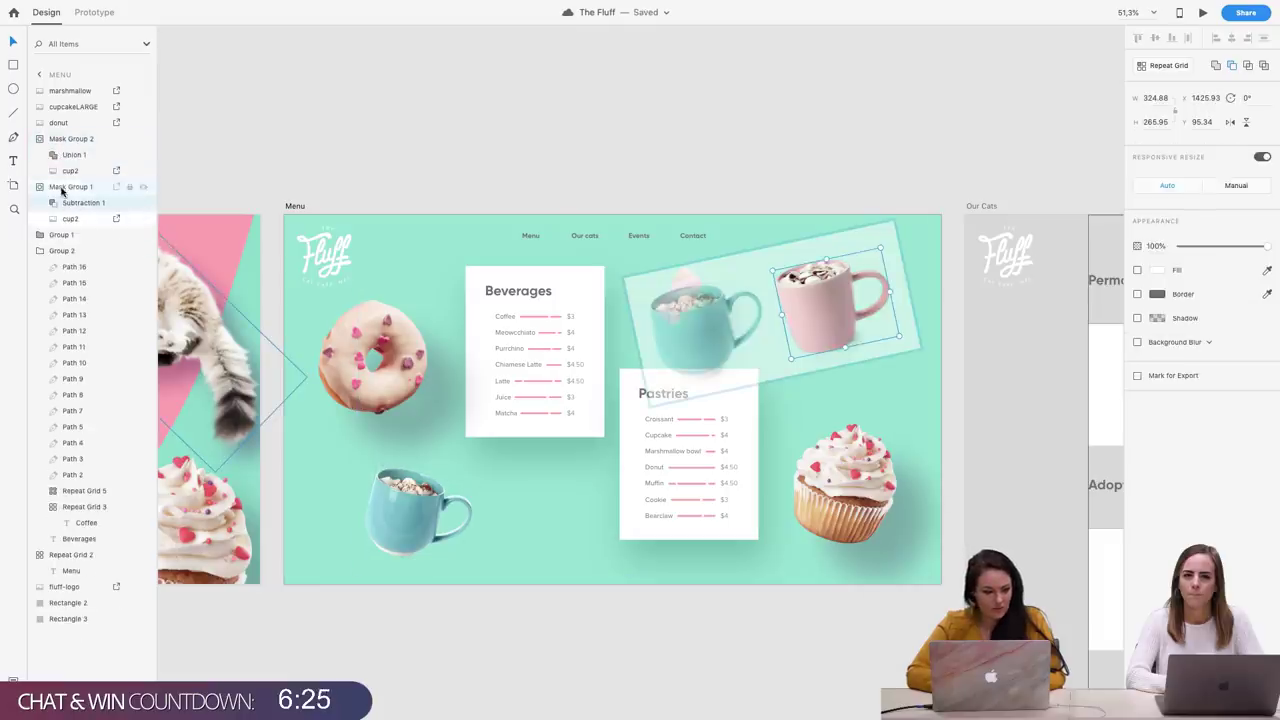
{"action": "left_click", "coordinate": [70, 190]}
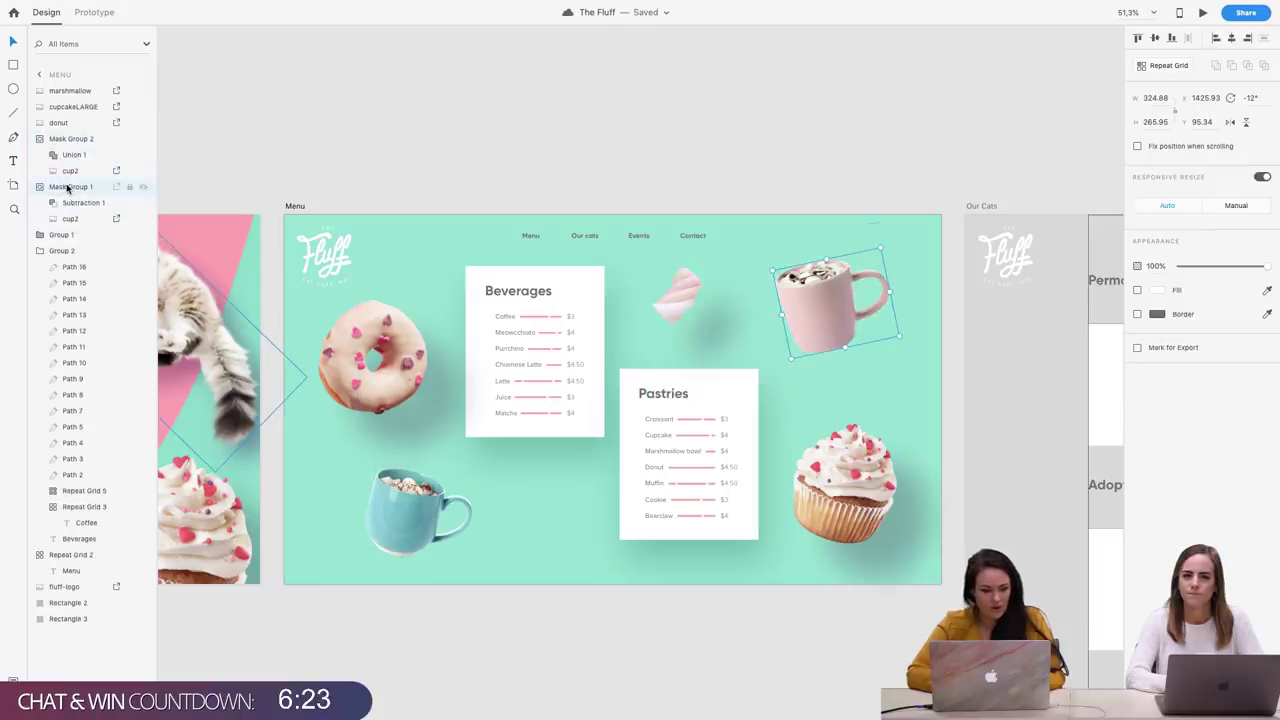
Ungroup the pink mug's mask, duplicate the Subtraction 1 shape, and mask the cup2 image with Subtraction 1 again
{"action": "right_click", "coordinate": [69, 188]}
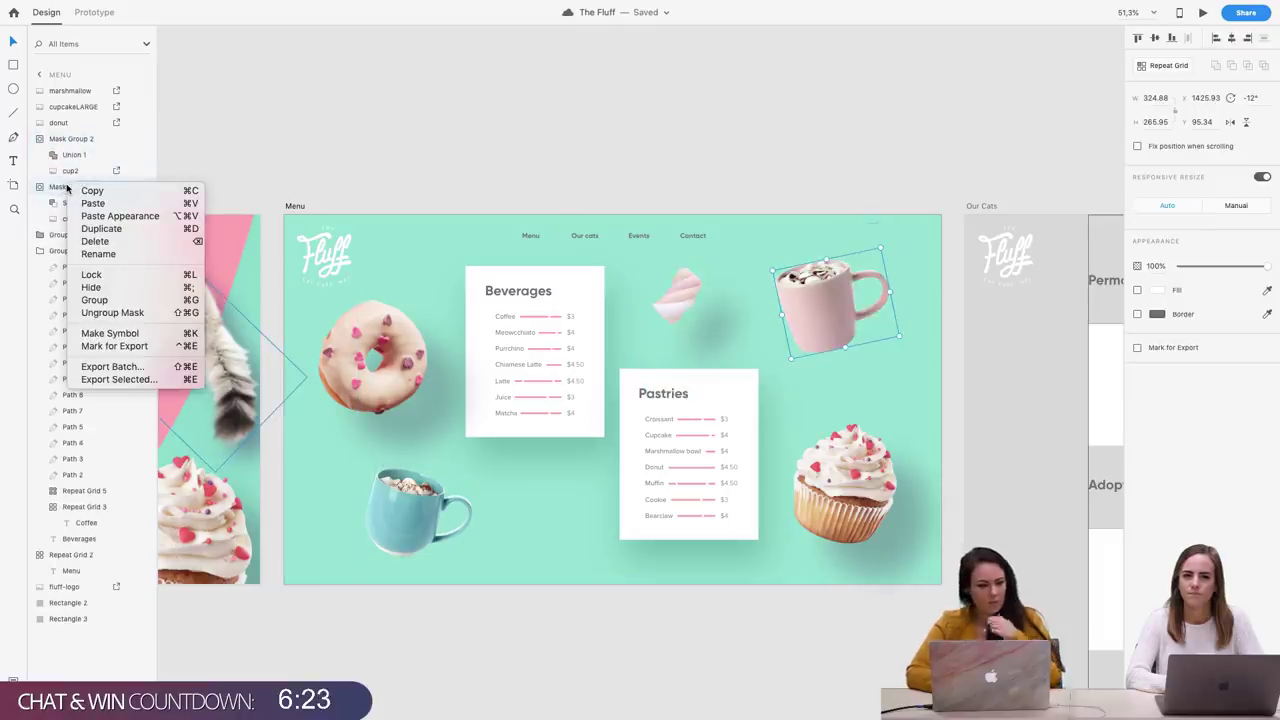
{"action": "left_click", "coordinate": [138, 312]}
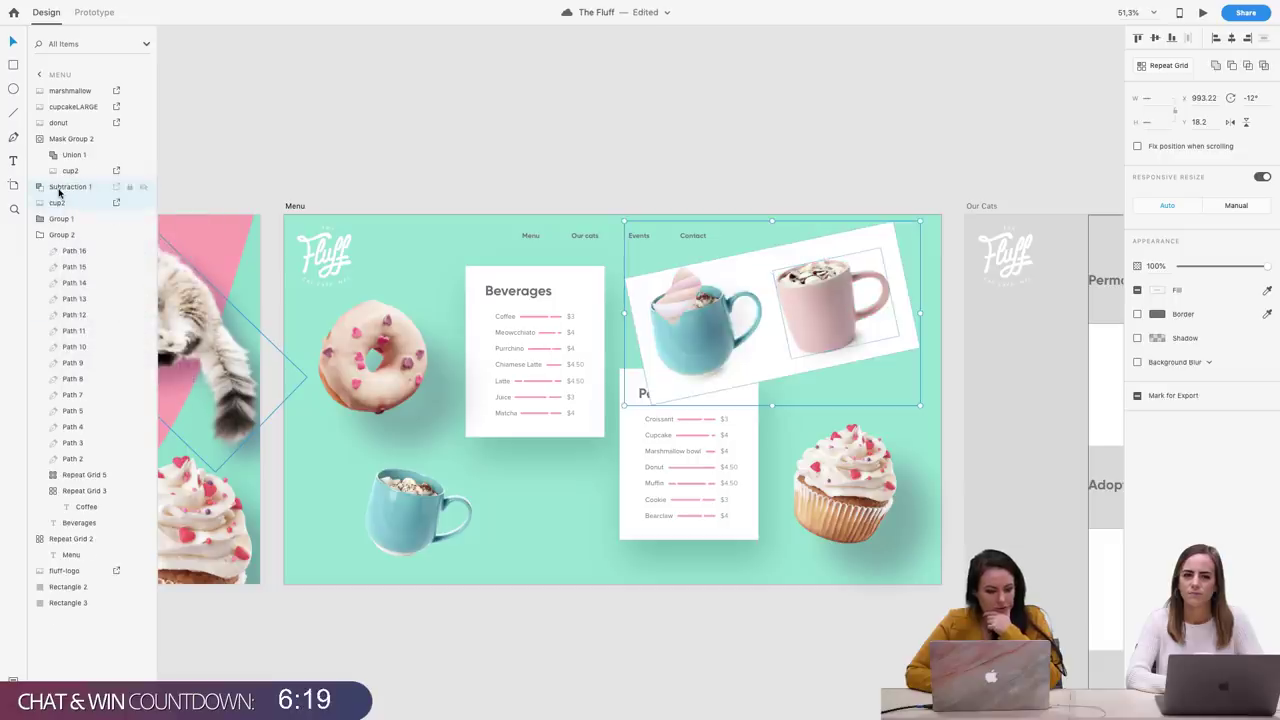
{"action": "left_click", "coordinate": [70, 188]}
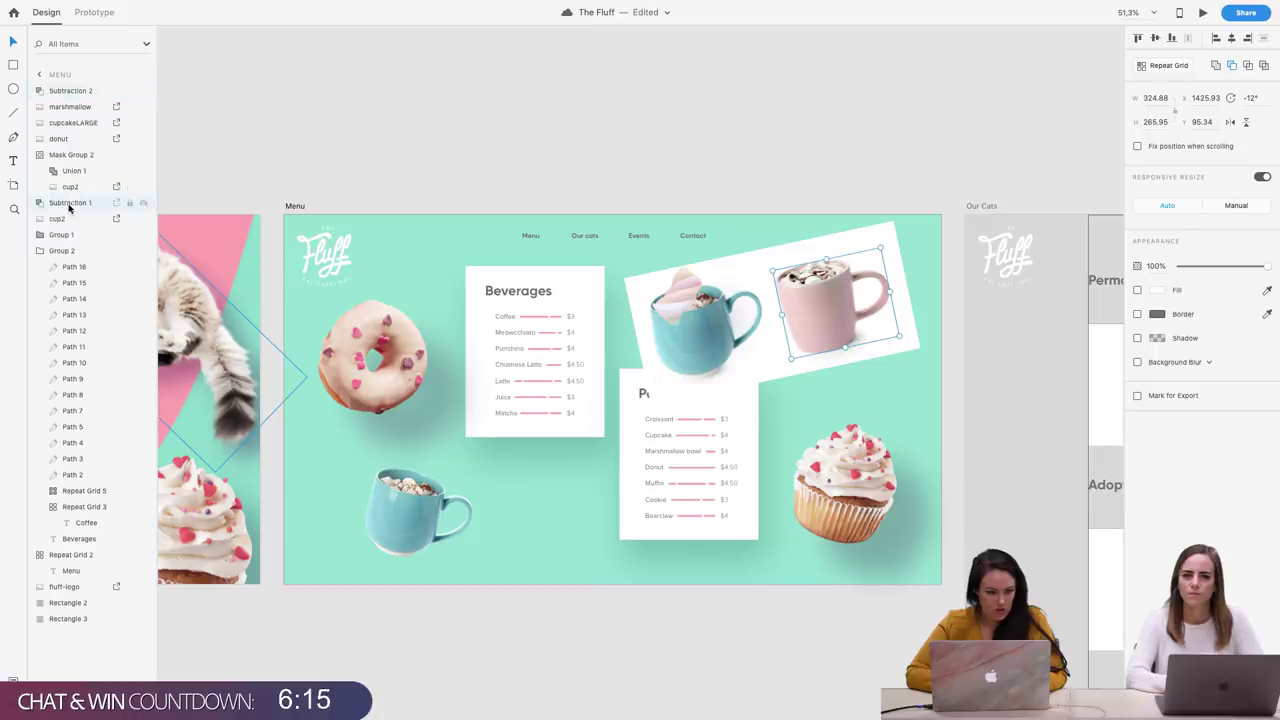
{"action": "left_click", "coordinate": [61, 219], "text": "shift"}
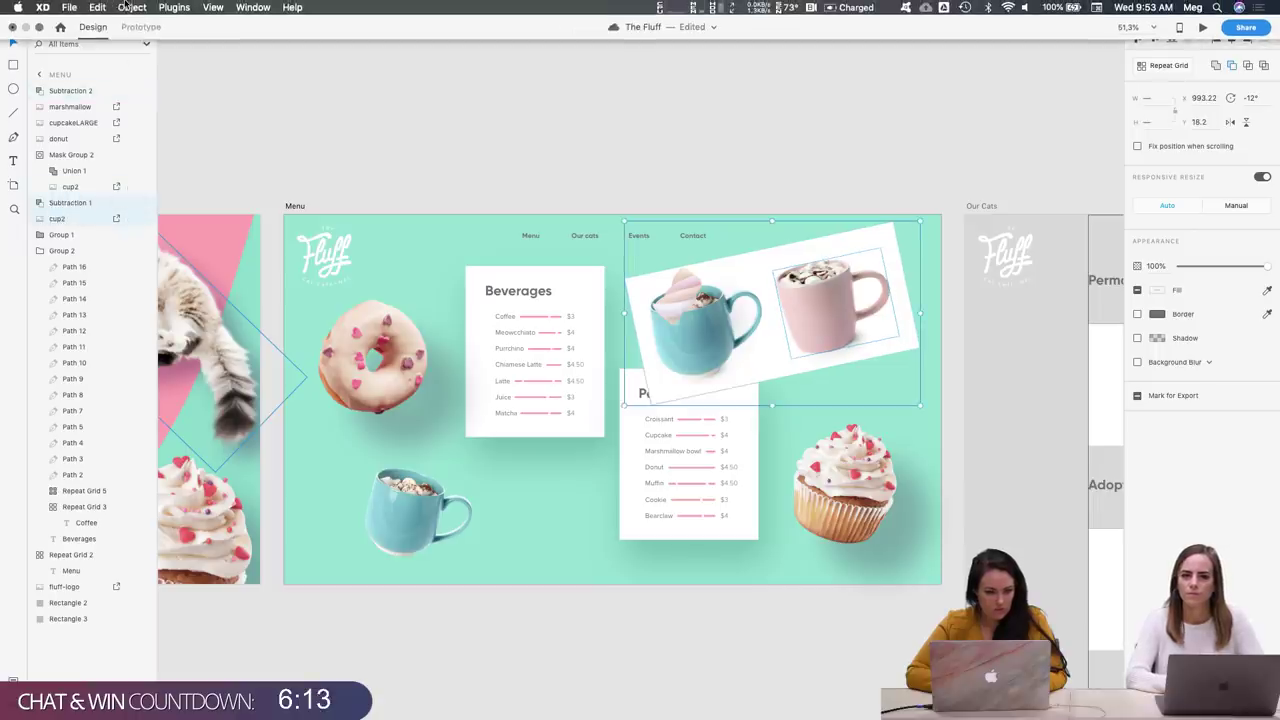
{"action": "left_click", "coordinate": [131, 7]}
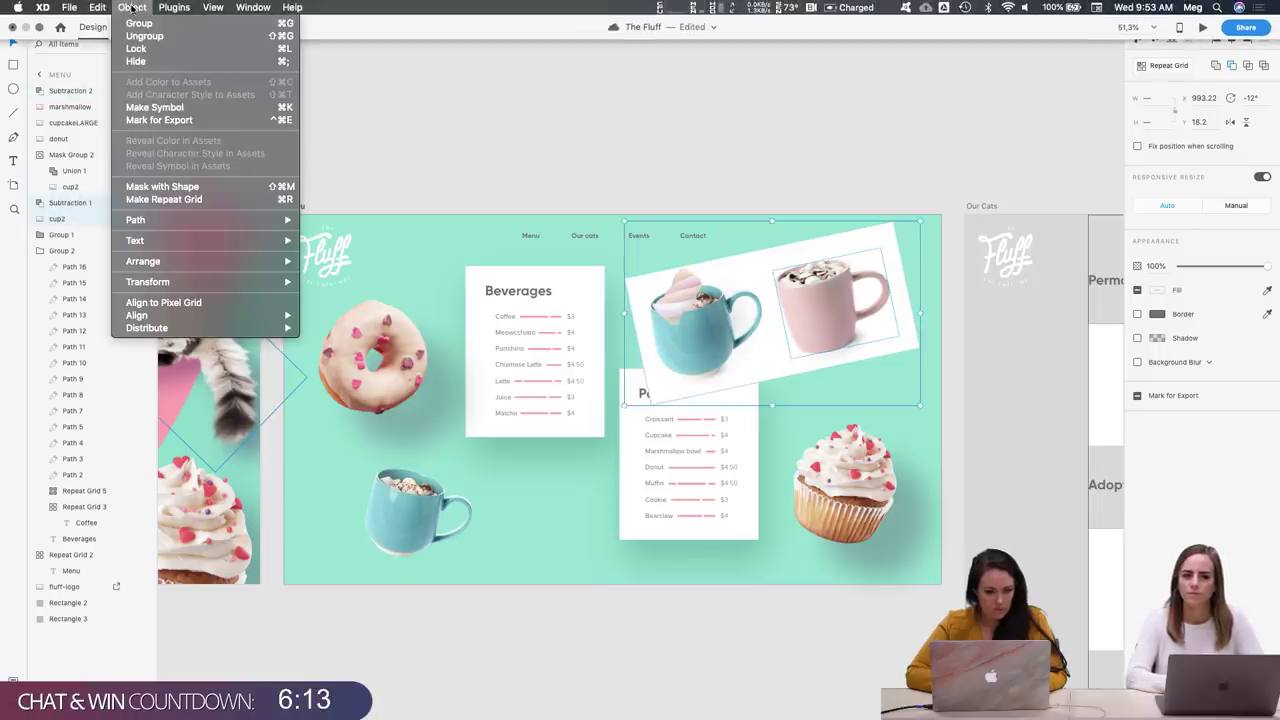
{"action": "left_click", "coordinate": [172, 190]}
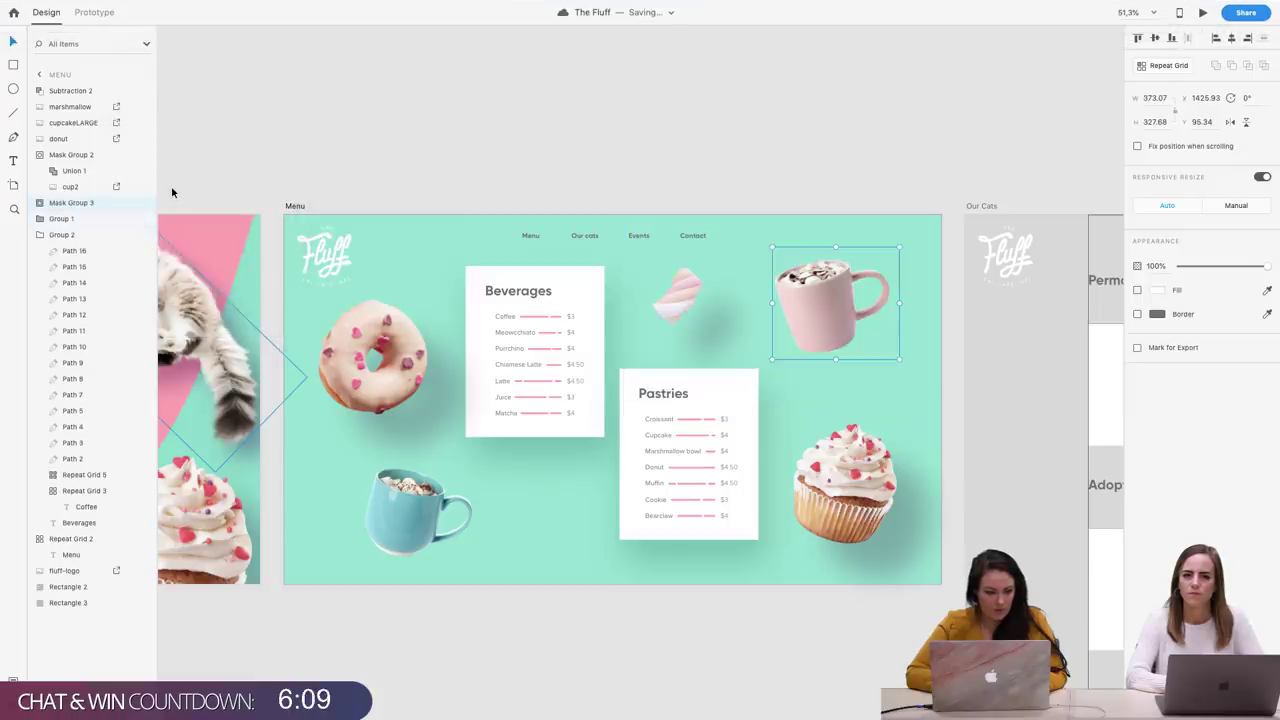
Move the duplicated mug shape directly beneath the mask group in the layer order and rename it pinkCup
{"action": "left_click_drag", "start_coordinate": [62, 92], "coordinate": [69, 218]}
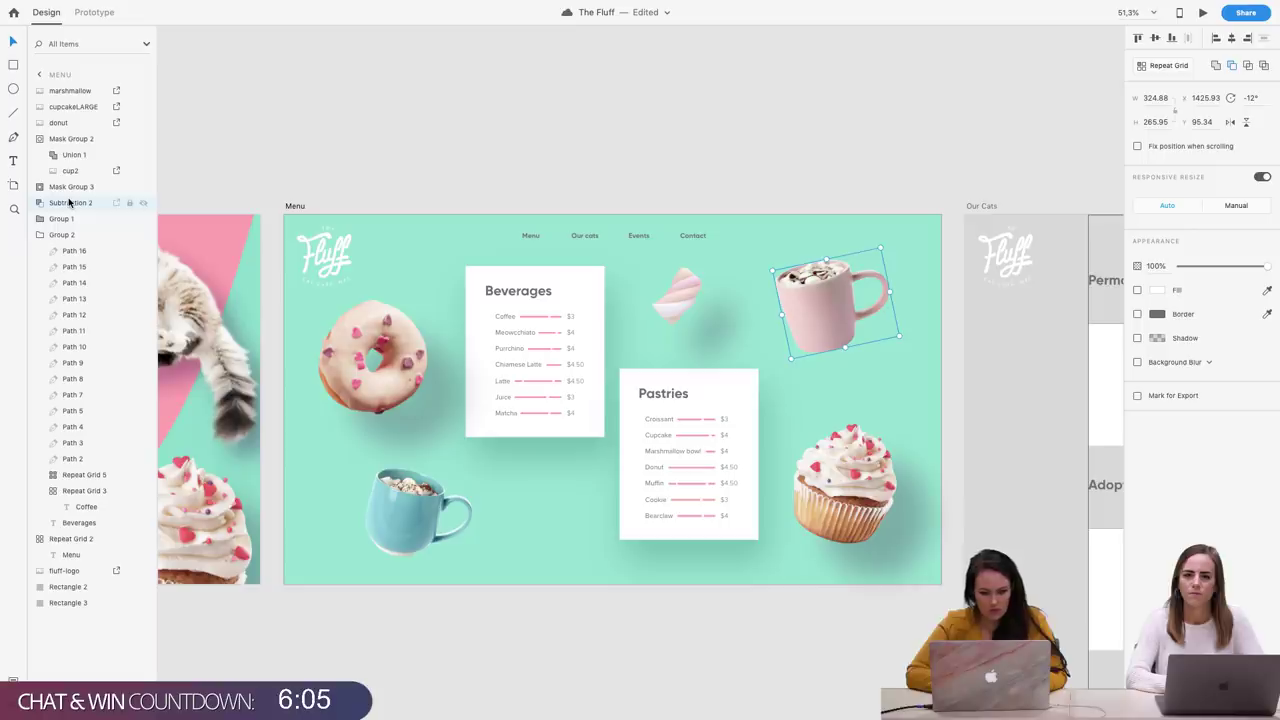
{"action": "double_click", "coordinate": [69, 202]}
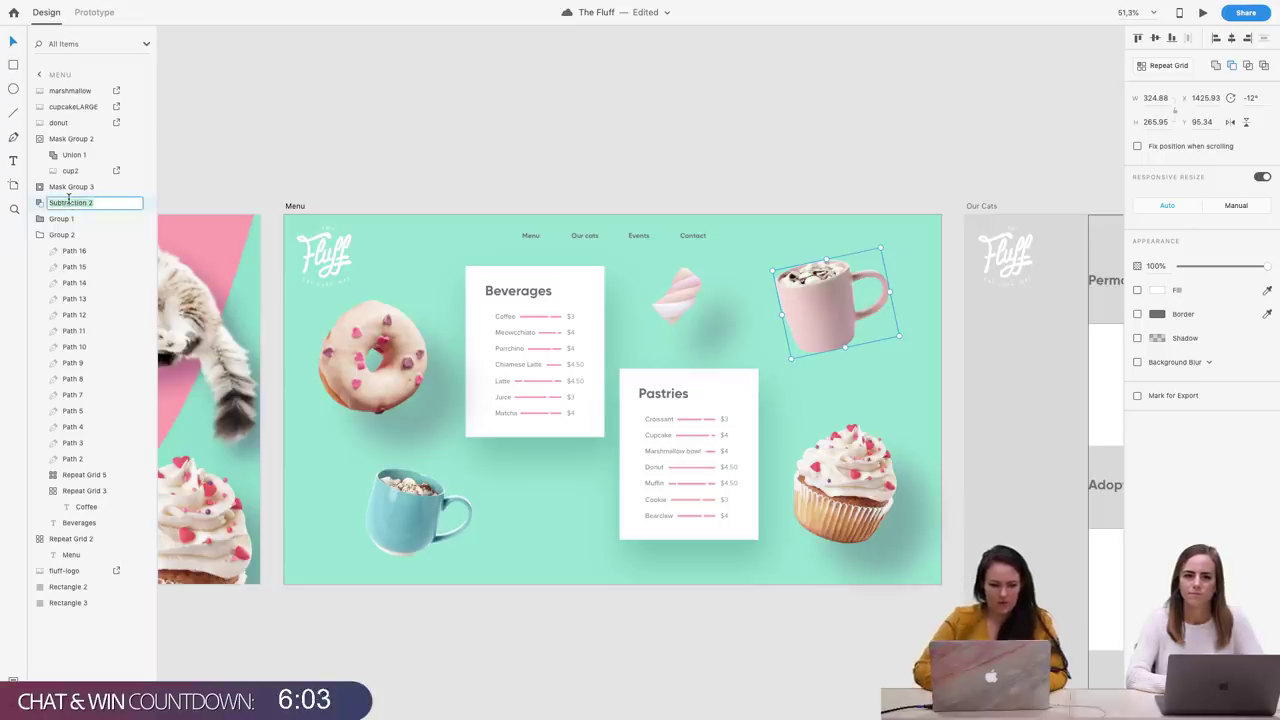
{"action": "type", "text": "pinkCup"}
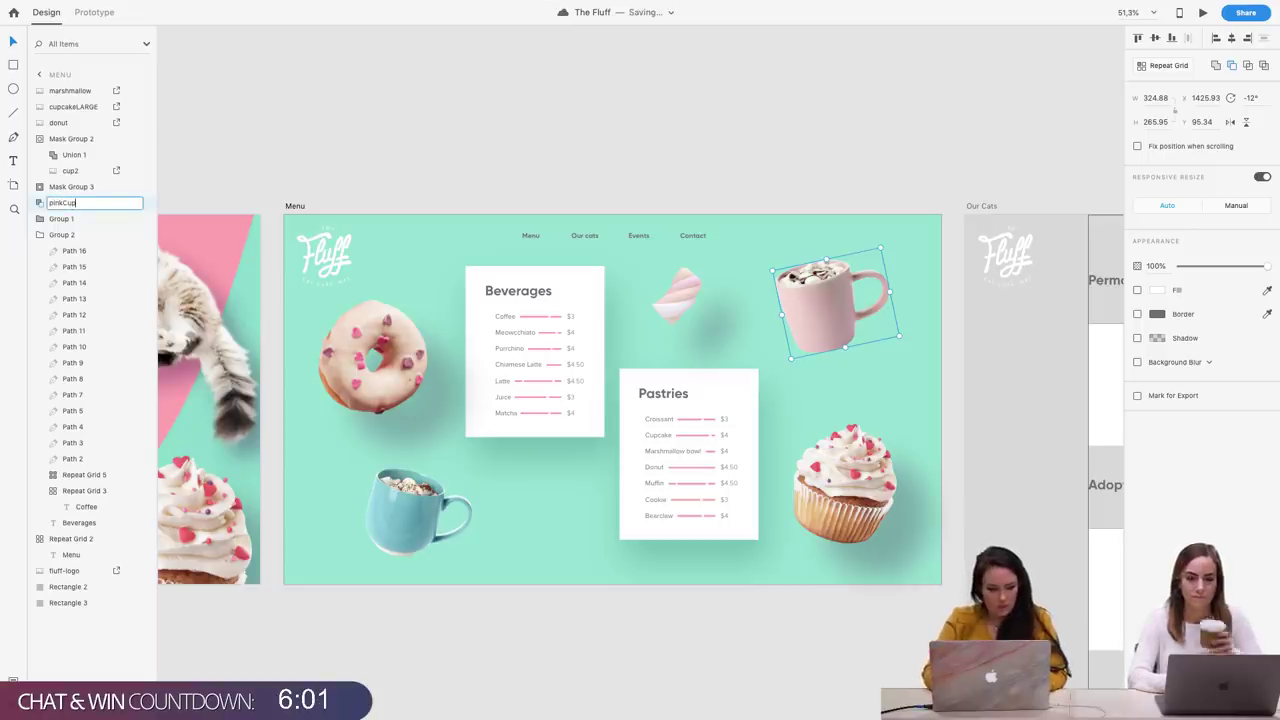
{"action": "key", "text": "Return"}
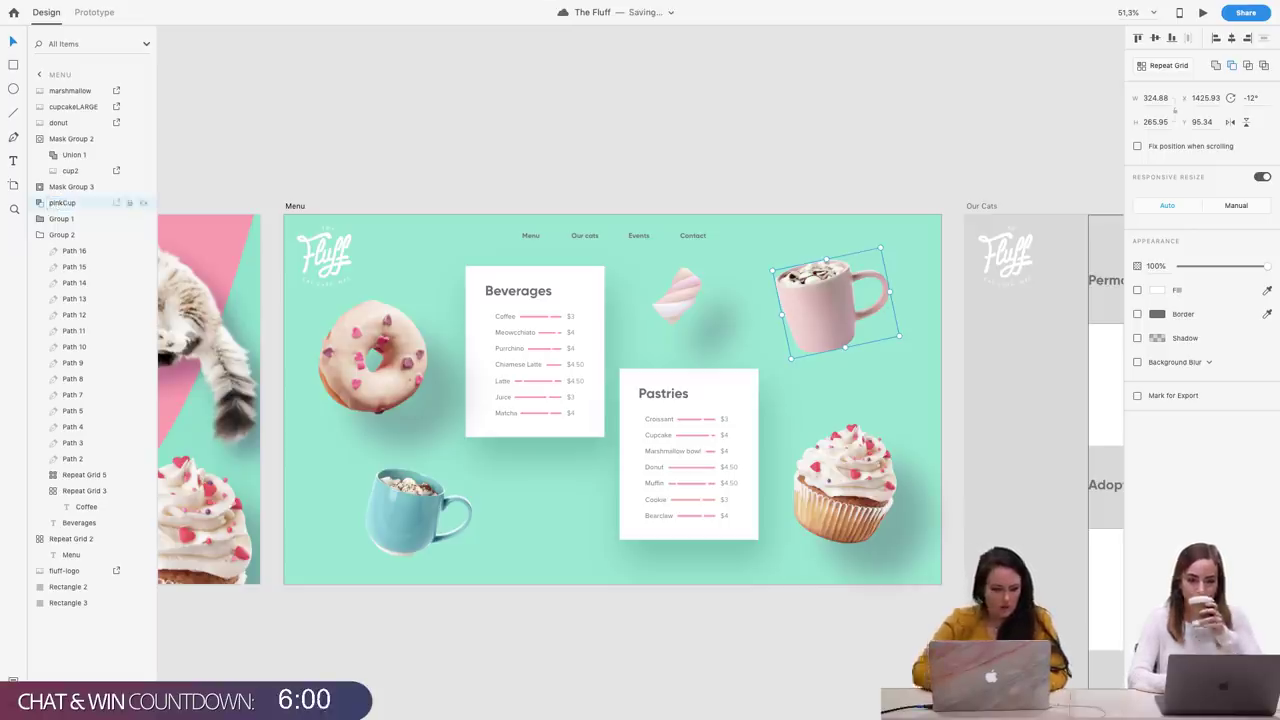
Rename the pink mug's mask group as pinkCupMask
{"action": "left_click", "coordinate": [70, 188]}
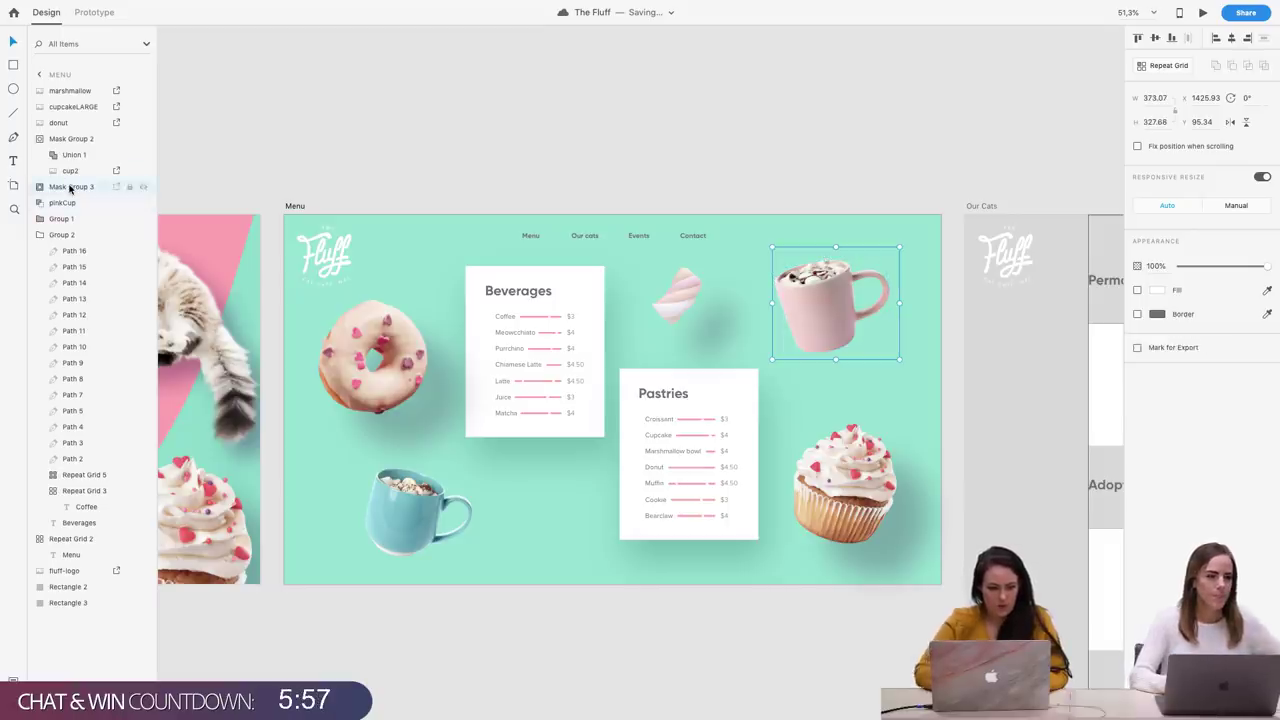
{"action": "double_click", "coordinate": [70, 188]}
{"action": "type", "text": "pink"}
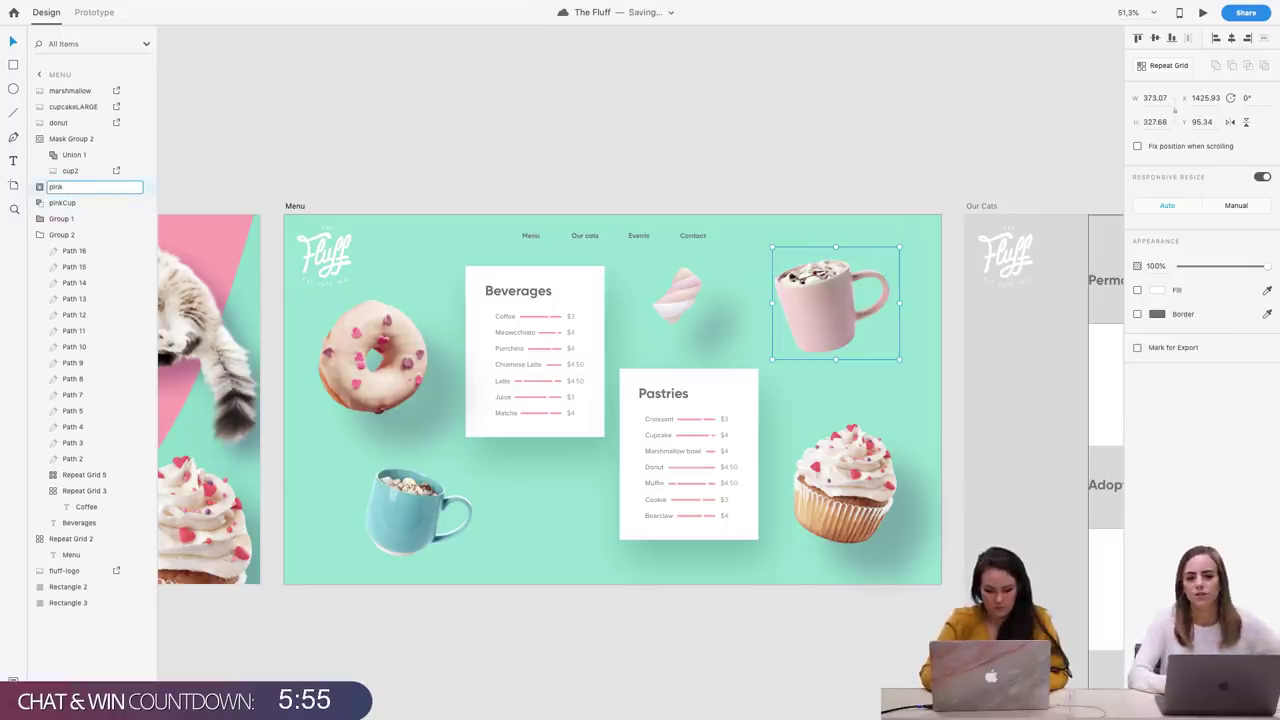
{"action": "type", "text": "Cup"}
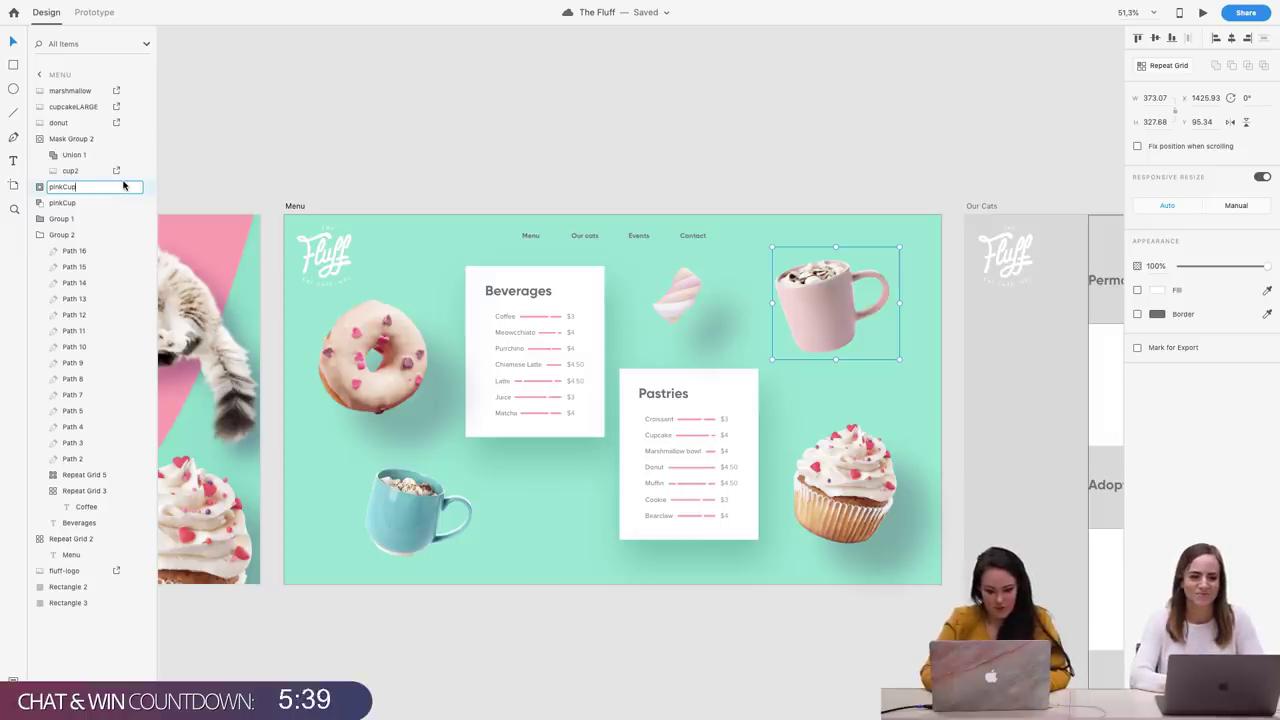
{"action": "type", "text": "Mask"}
{"action": "key", "text": "Return"}
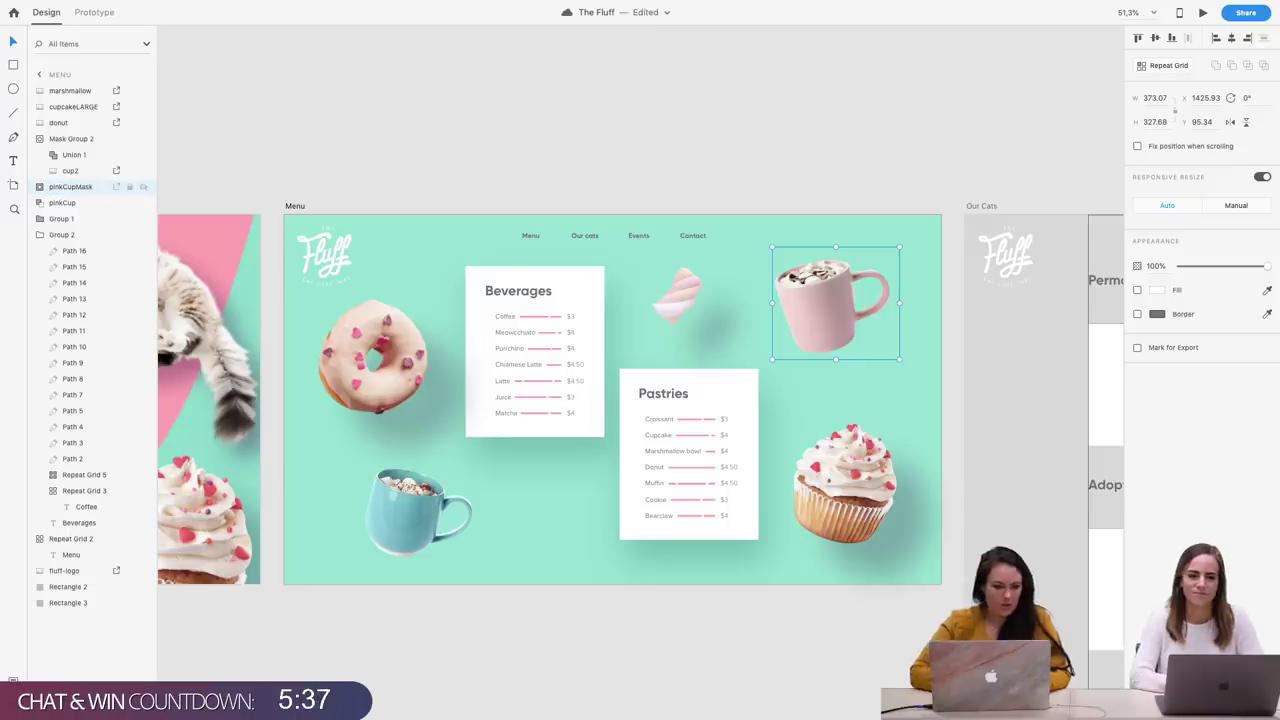
Enable a fill on the pinkCup shape and give it the green sampled from the Menu artboard's background
{"action": "left_click", "coordinate": [62, 202]}
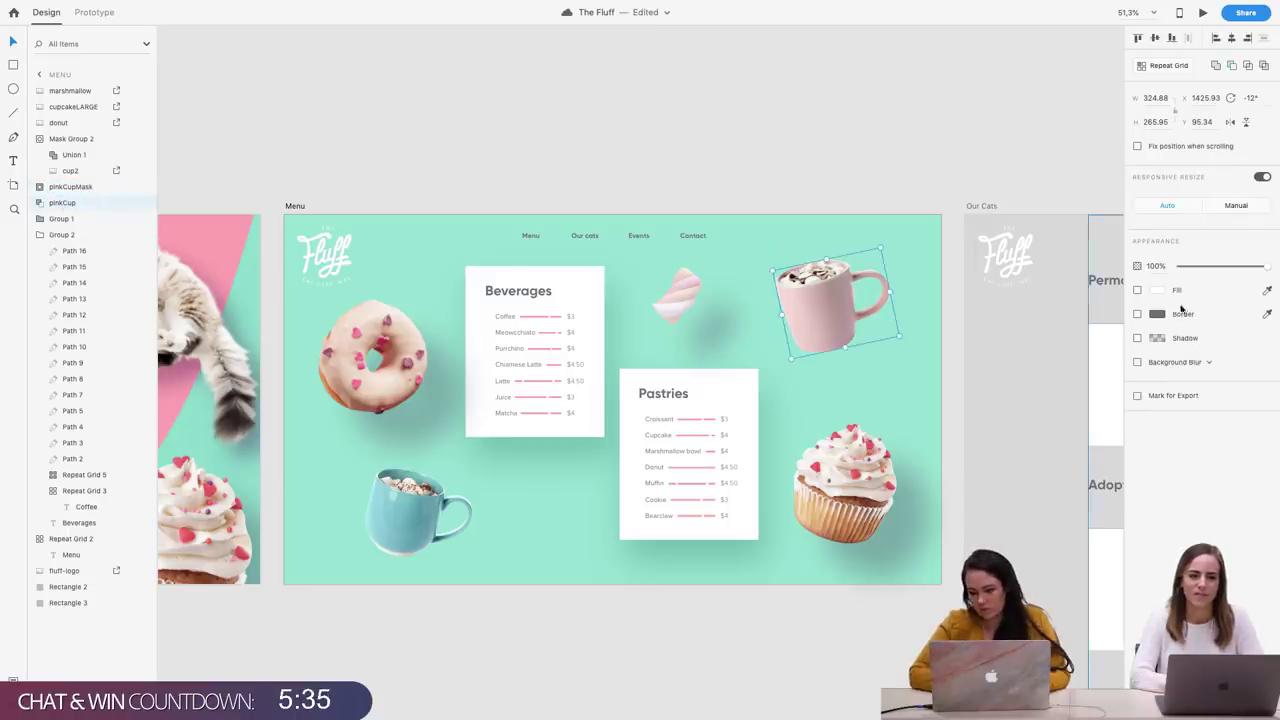
{"action": "left_click", "coordinate": [1138, 291]}
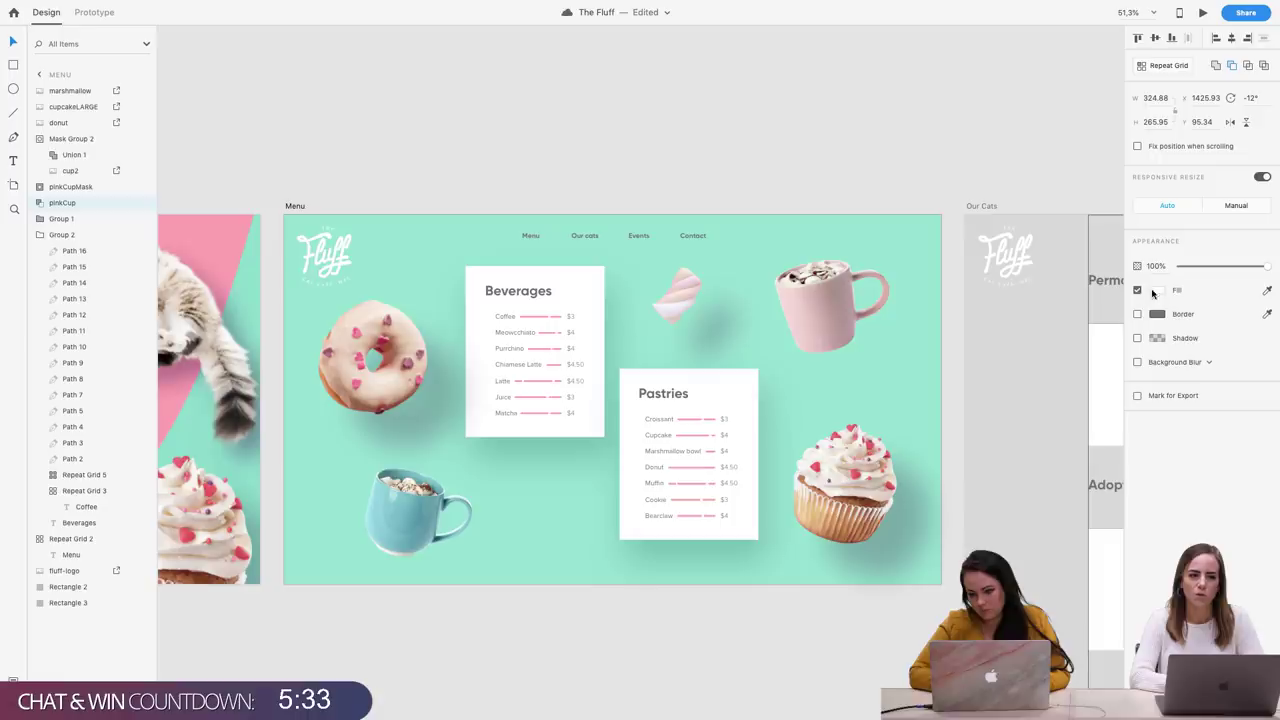
{"action": "left_click", "coordinate": [1156, 291]}
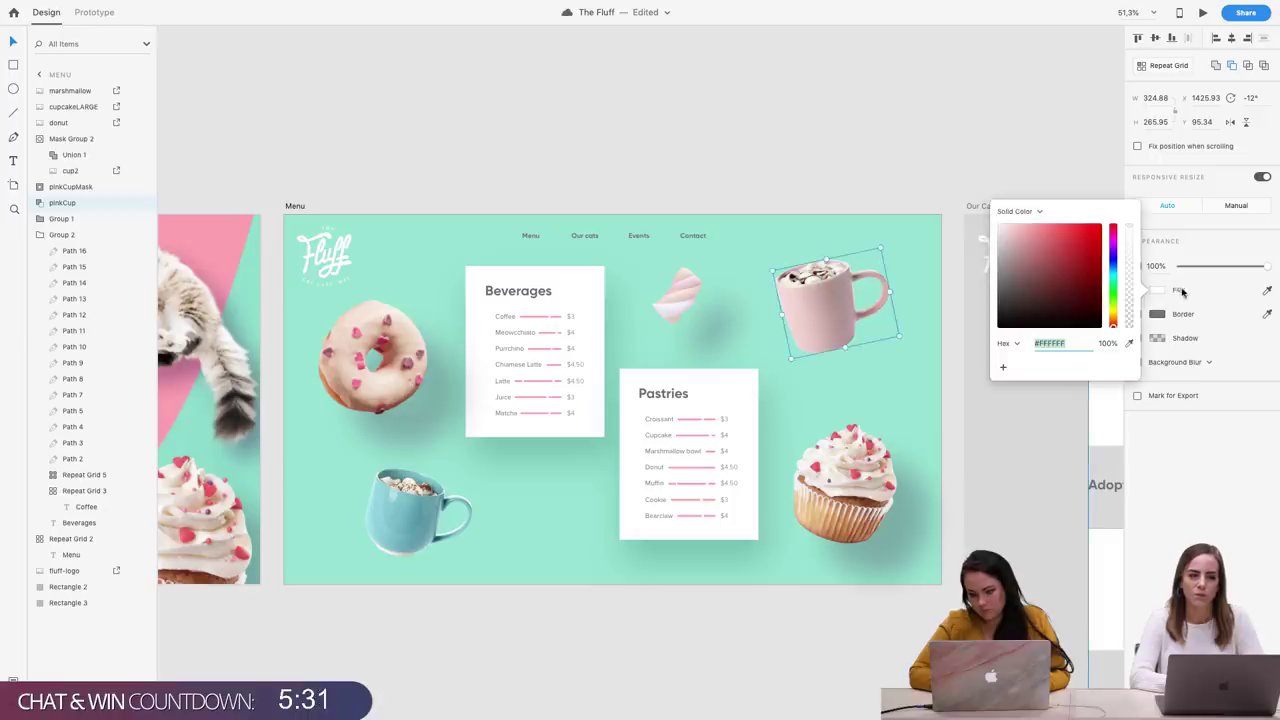
{"action": "left_click", "coordinate": [1129, 343]}
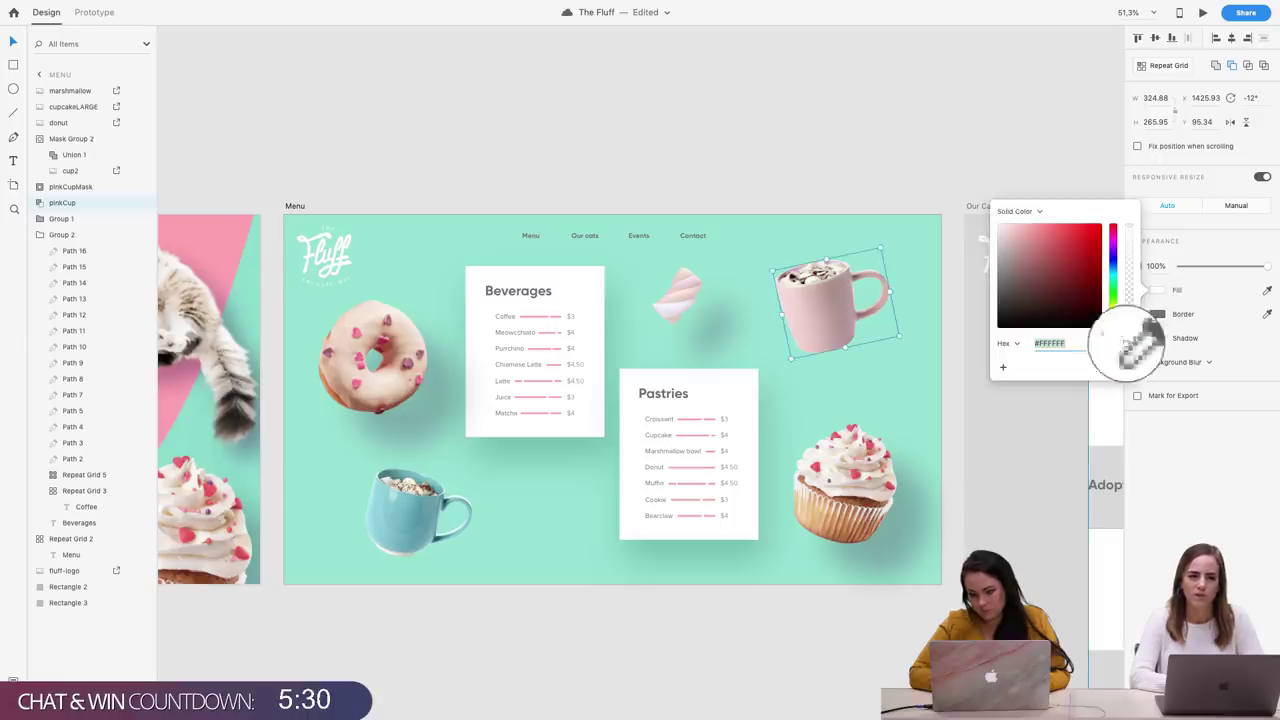
{"action": "left_click", "coordinate": [875, 383]}
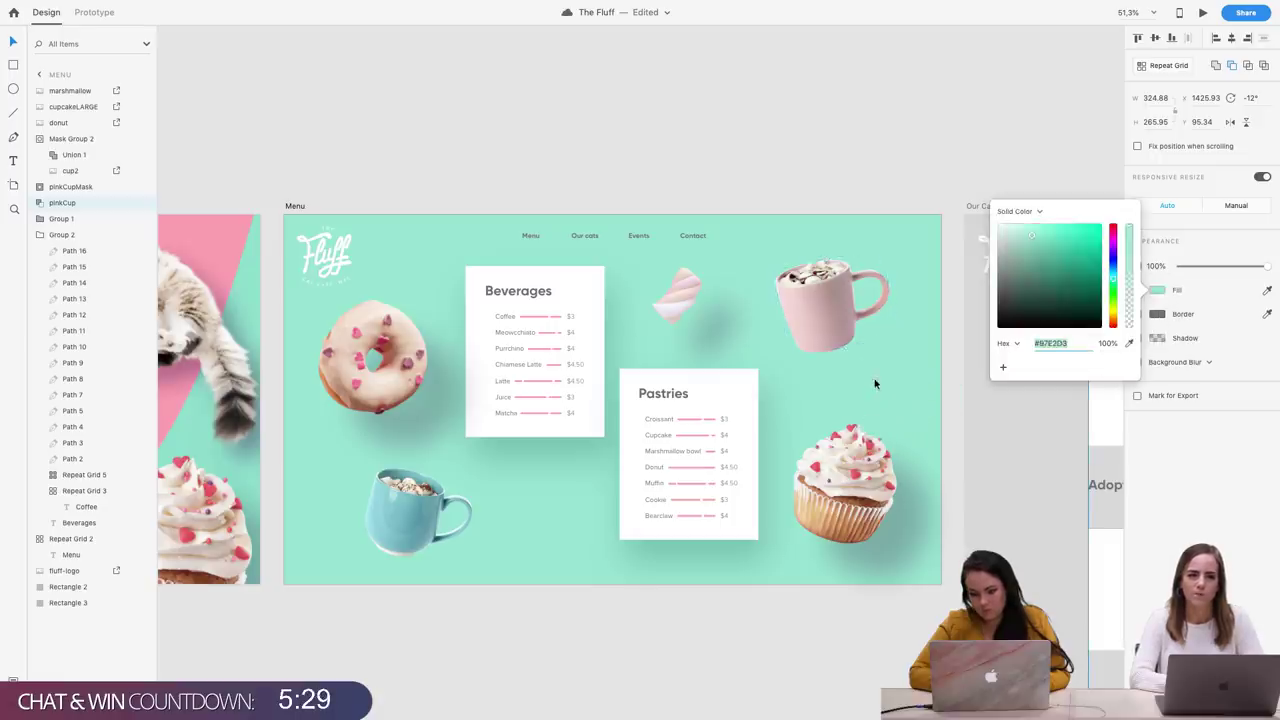
{"action": "left_click", "coordinate": [1243, 464]}
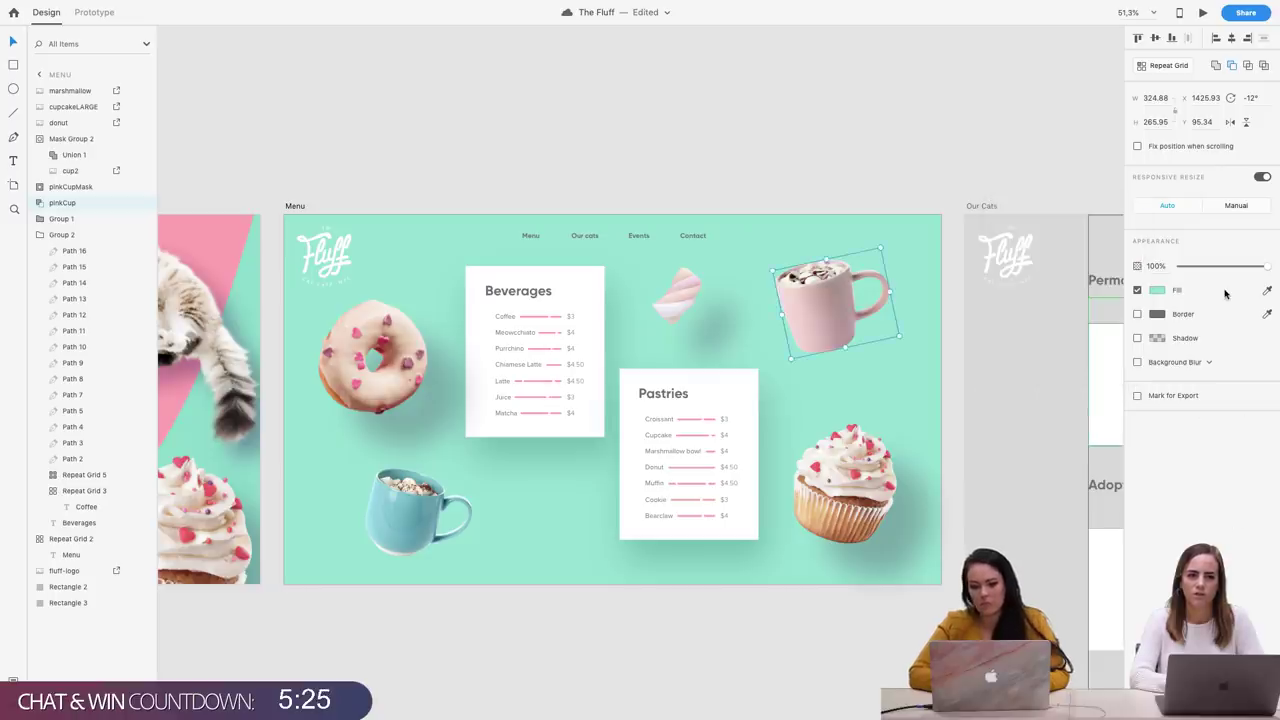
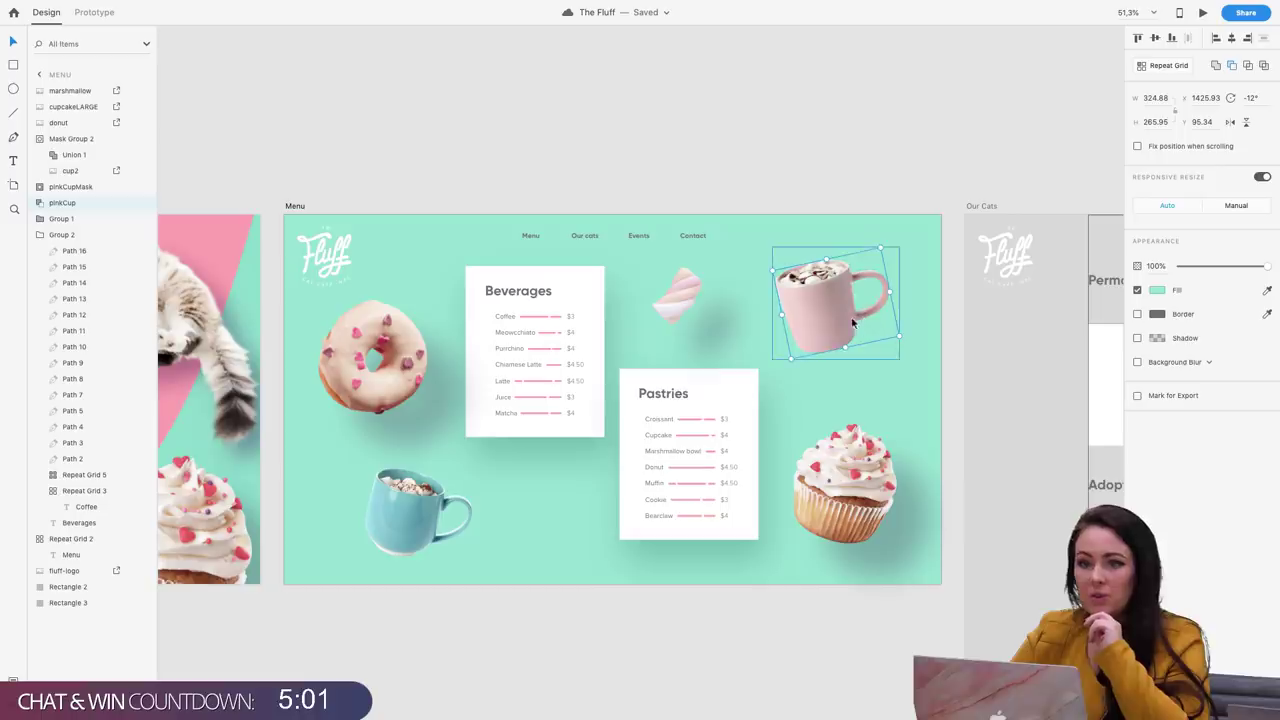
{"action": "left_click", "coordinate": [829, 206]}
{"action": "left_click", "coordinate": [829, 326]}
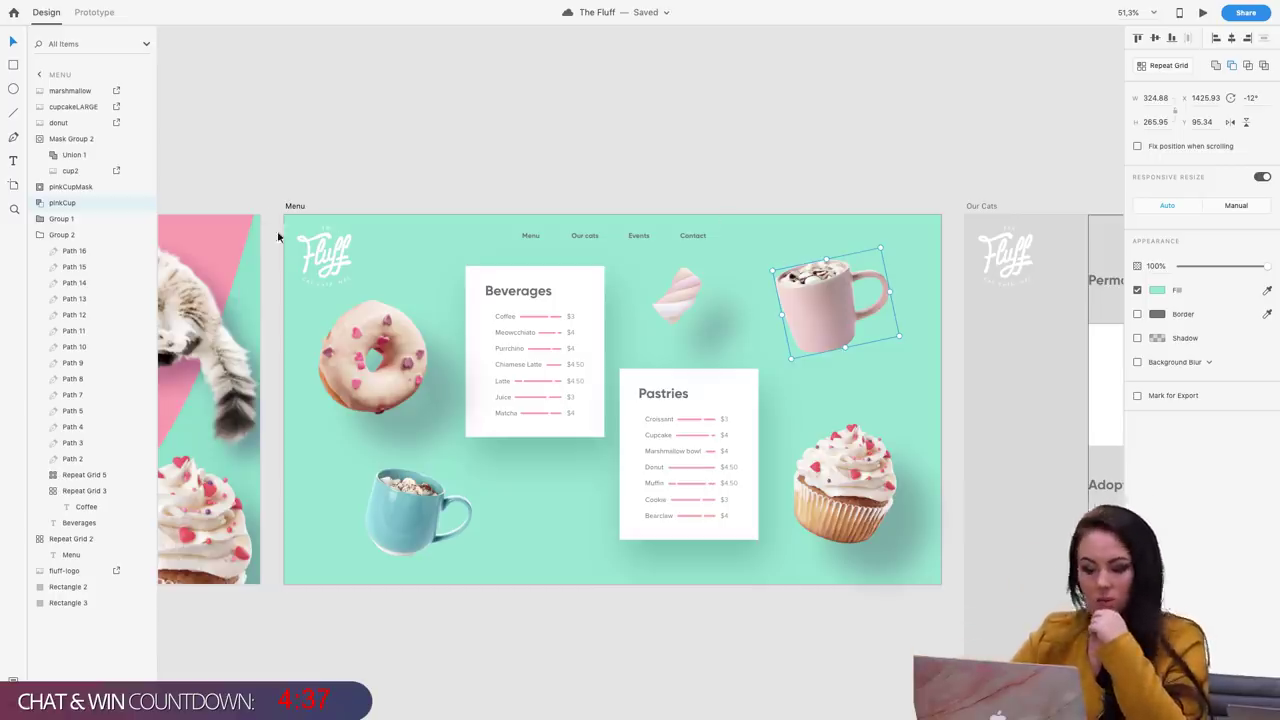
Turn off Responsive Resize for the Menu artboard, try narrowing it to a width of about 1569, and undo the resize
{"action": "left_click", "coordinate": [300, 205]}
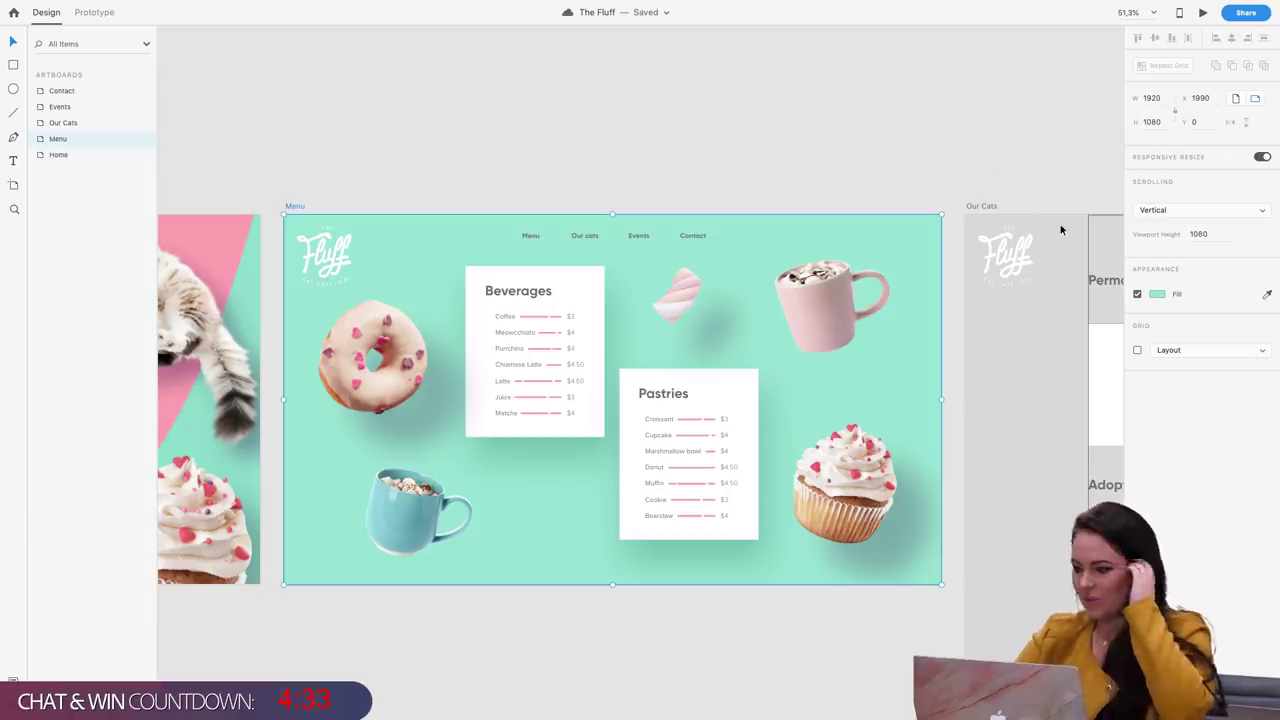
{"action": "left_click", "coordinate": [1263, 158]}
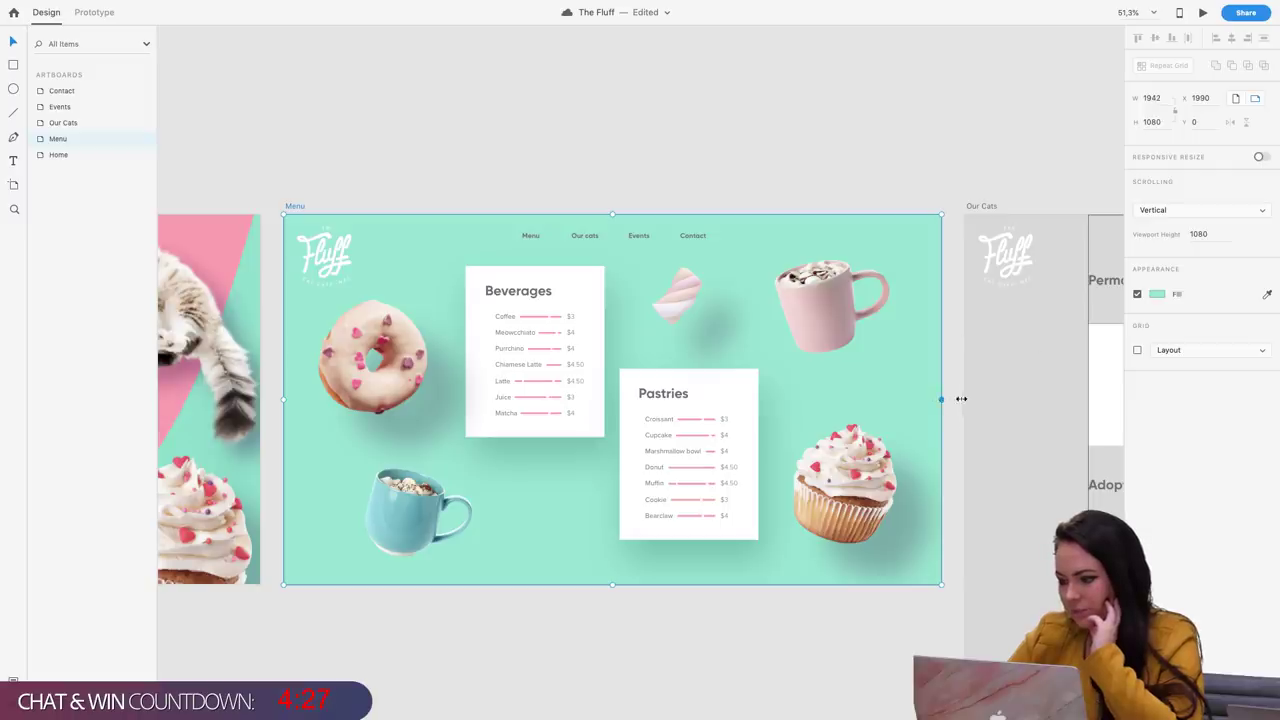
{"action": "left_click_drag", "start_coordinate": [961, 398], "coordinate": [836, 410]}
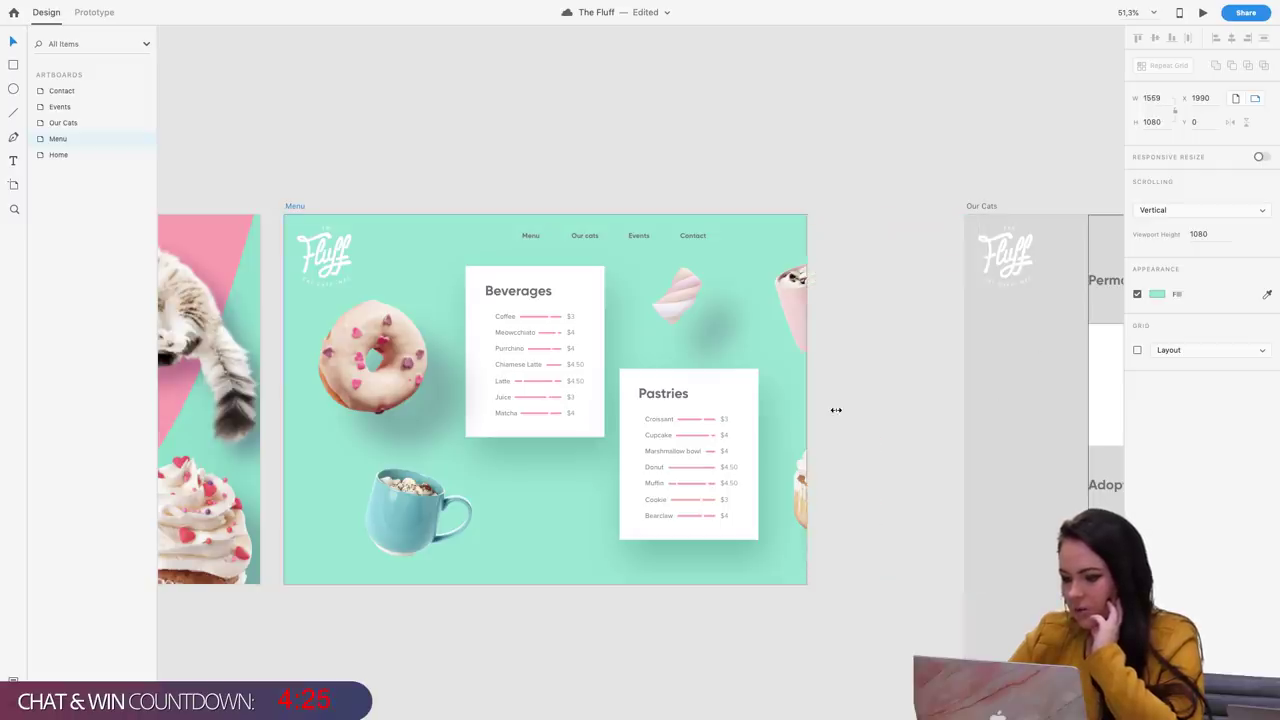
{"action": "key", "text": "ctrl+z"}
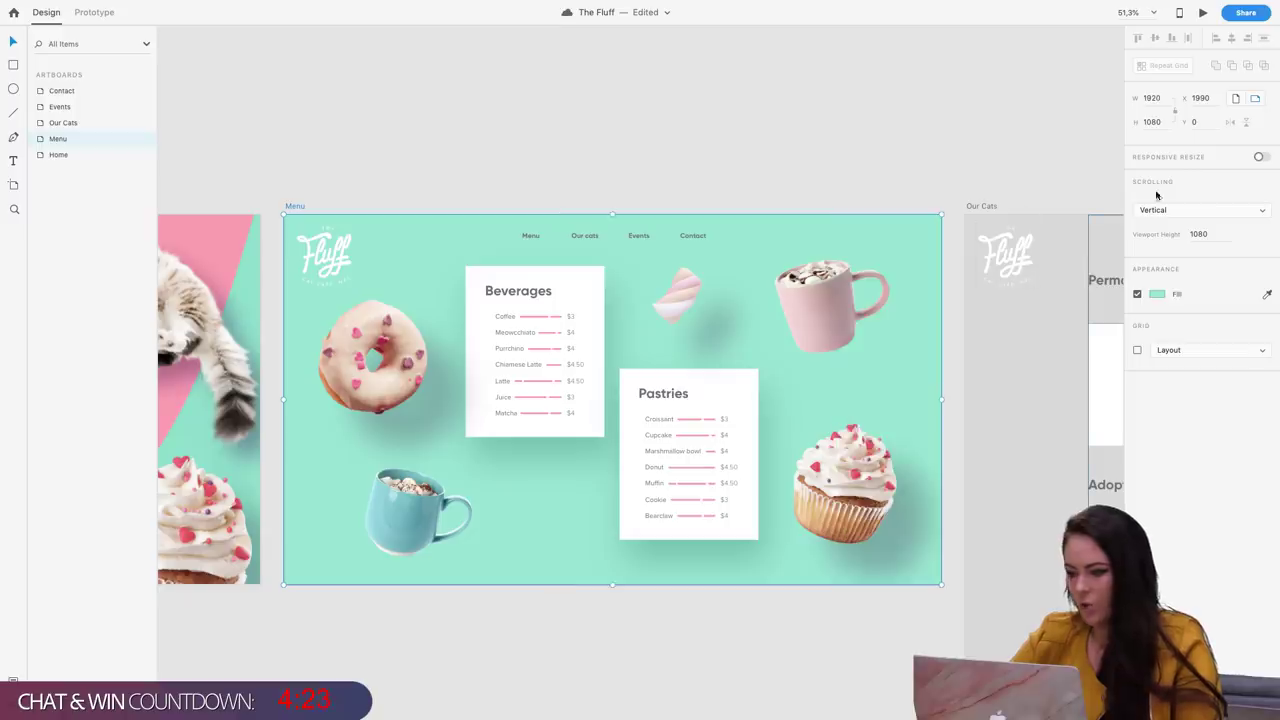
Turn Responsive Resize back on, try narrowing the Menu artboard to a width of about 1852, and return it to 1920
{"action": "left_click", "coordinate": [1262, 157]}
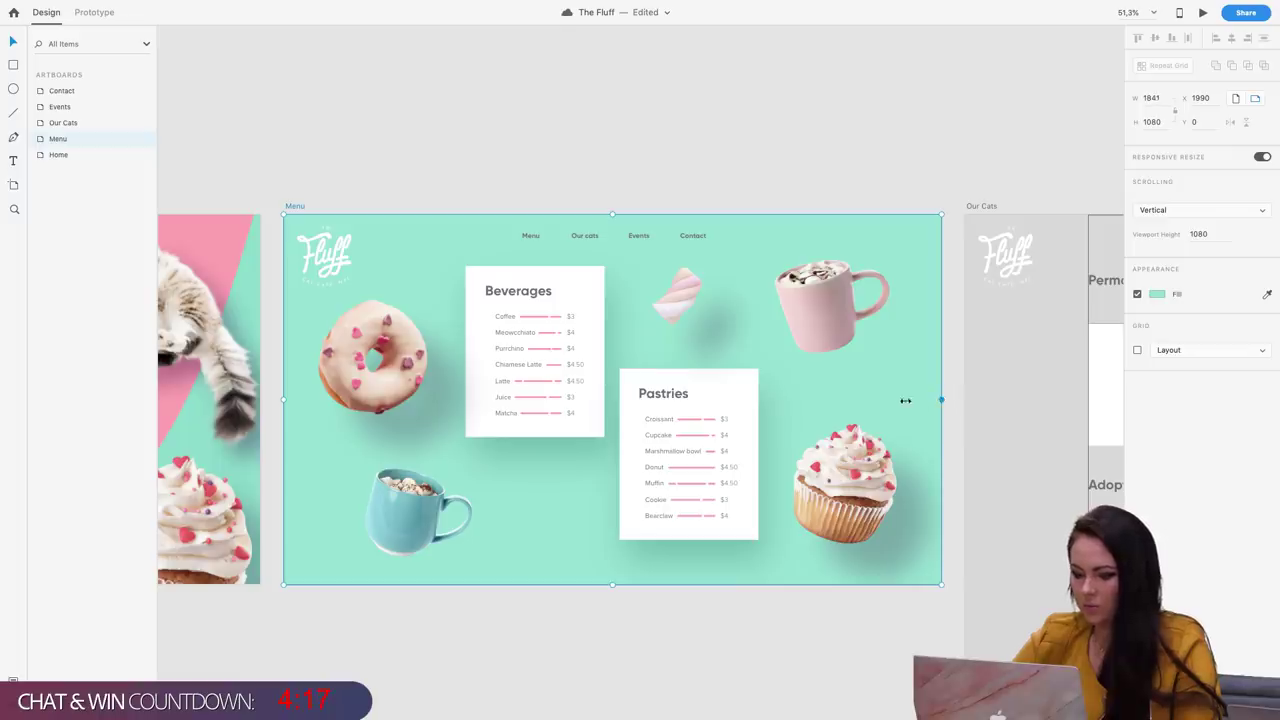
{"action": "mouse_move", "coordinate": [905, 400]}
{"action": "left_mouse_down"}
{"action": "mouse_move", "coordinate": [831, 408]}
{"action": "mouse_move", "coordinate": [957, 397]}
{"action": "mouse_move", "coordinate": [903, 383]}
{"action": "mouse_move", "coordinate": [660, 414]}
{"action": "mouse_move", "coordinate": [928, 400]}
{"action": "mouse_move", "coordinate": [918, 403]}
{"action": "left_mouse_up"}
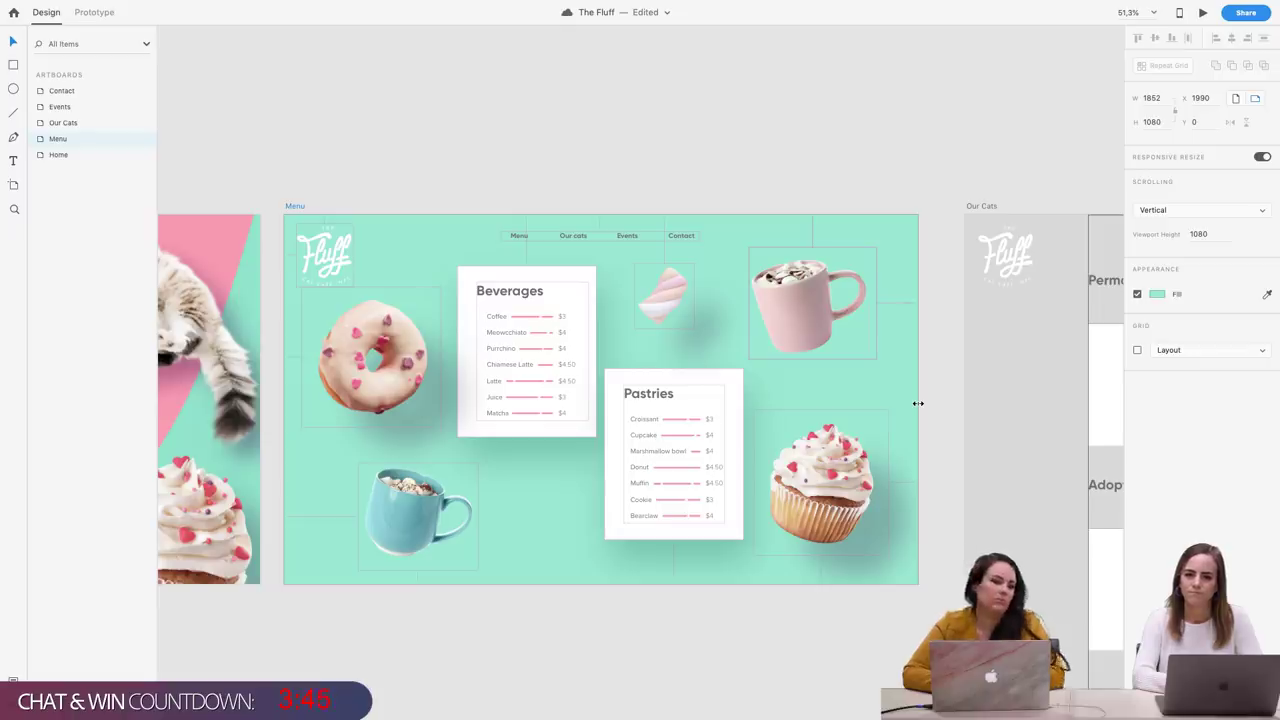
{"action": "mouse_move", "coordinate": [918, 403]}
{"action": "left_mouse_down"}
{"action": "mouse_move", "coordinate": [885, 396]}
{"action": "mouse_move", "coordinate": [929, 391]}
{"action": "mouse_move", "coordinate": [866, 394]}
{"action": "mouse_move", "coordinate": [923, 371]}
{"action": "mouse_move", "coordinate": [941, 392]}
{"action": "left_mouse_up"}
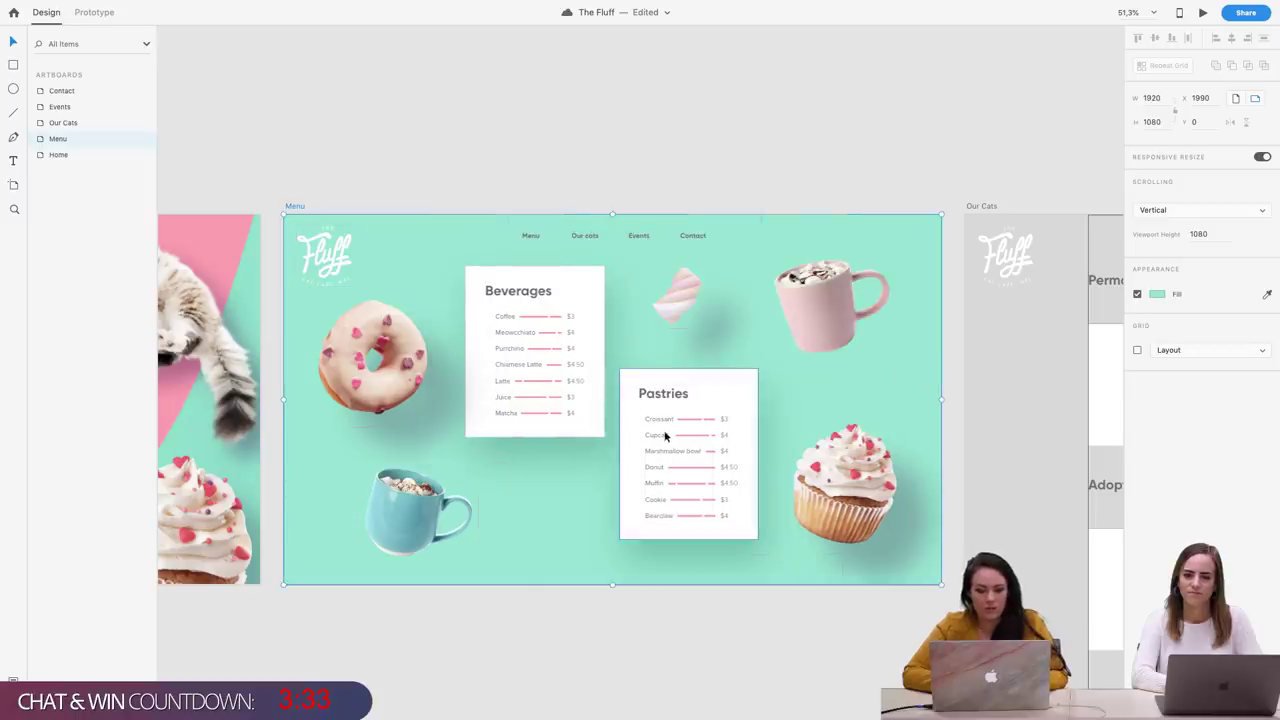
Group the Pastries and Beverages cards each with their own price list, and combine the two groups into one
{"action": "left_click", "coordinate": [712, 388]}
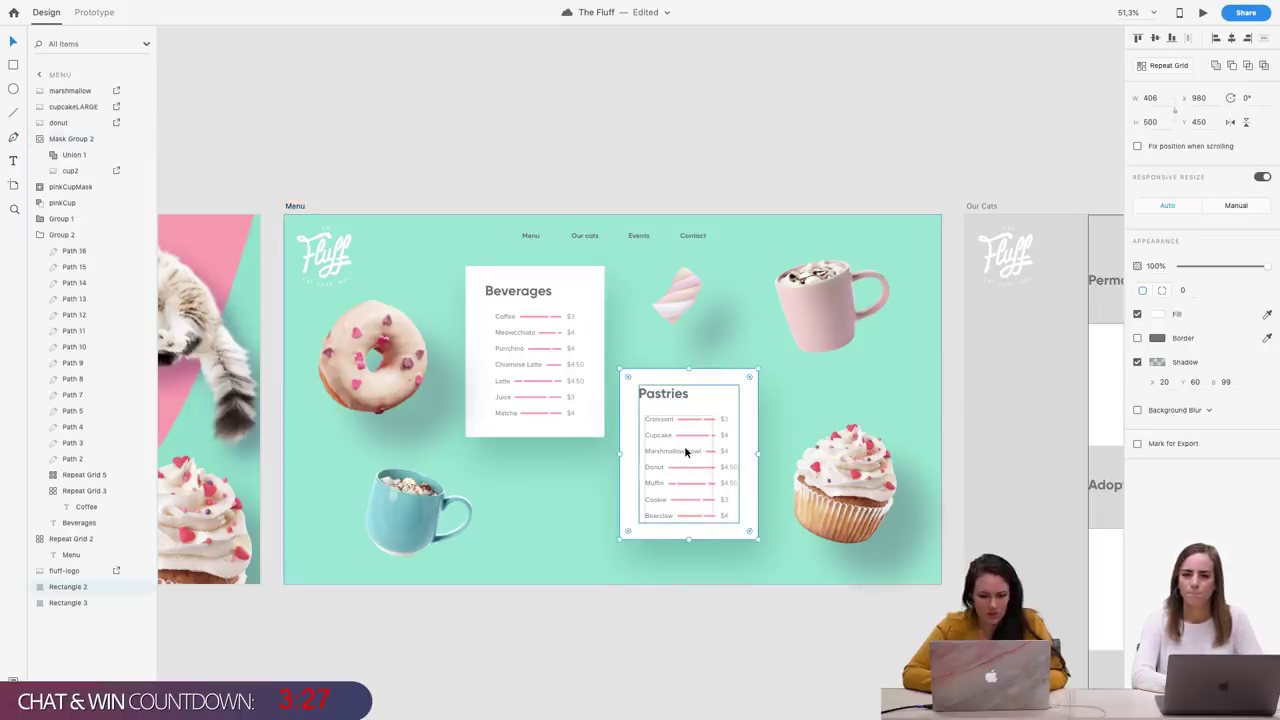
{"action": "double_click", "coordinate": [686, 450]}
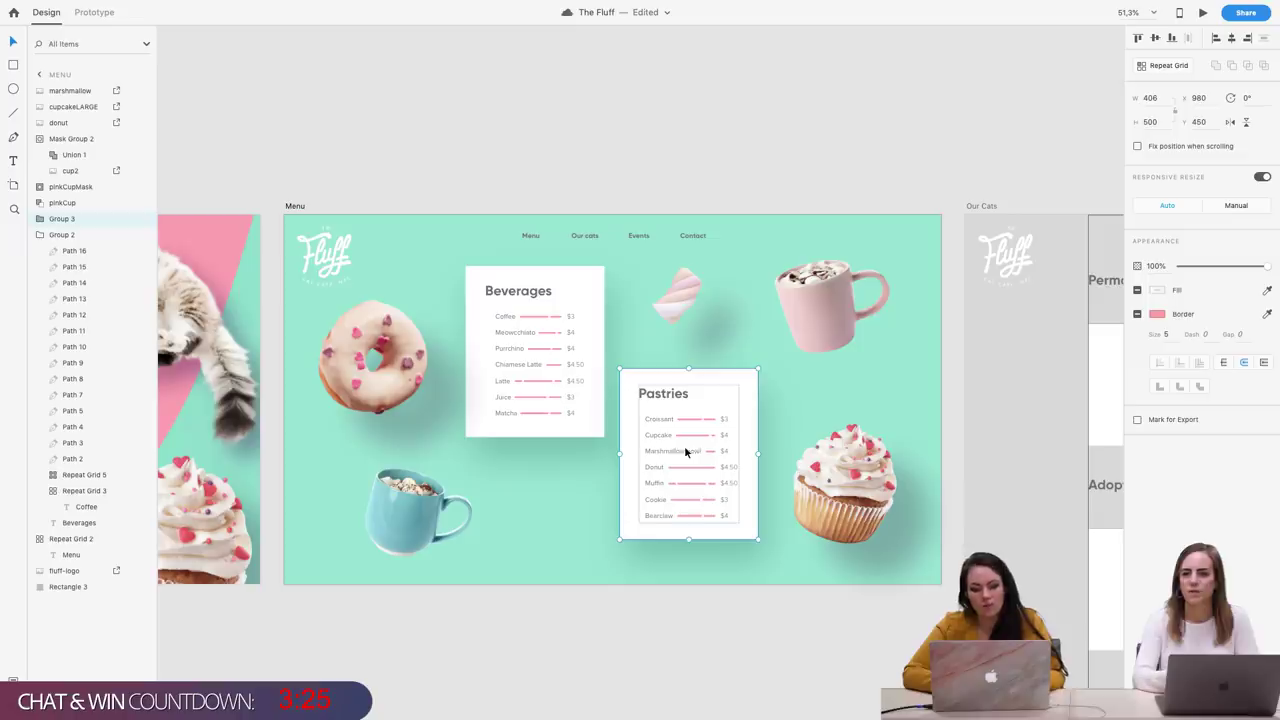
{"action": "left_click", "coordinate": [565, 395]}
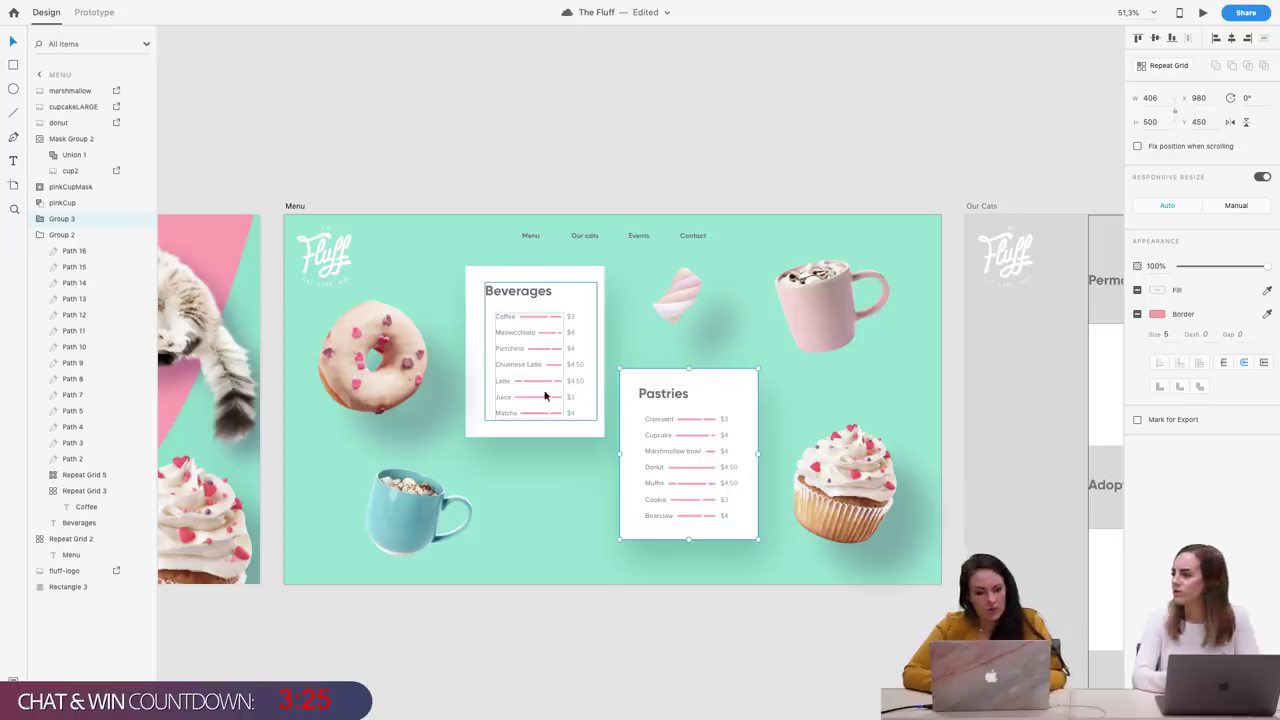
{"action": "left_click", "coordinate": [568, 277], "text": "shift"}
{"action": "key", "text": "super+g"}
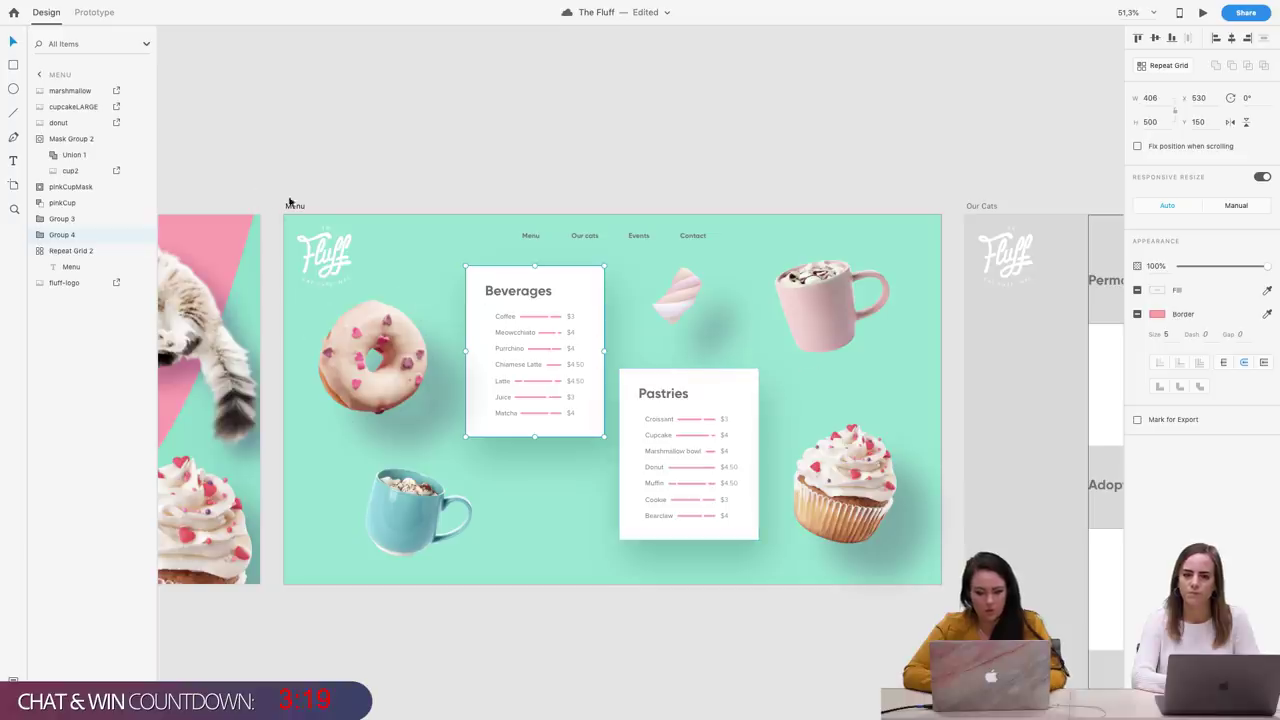
{"action": "left_click", "coordinate": [723, 379], "text": "shift"}
{"action": "key", "text": "super+g"}
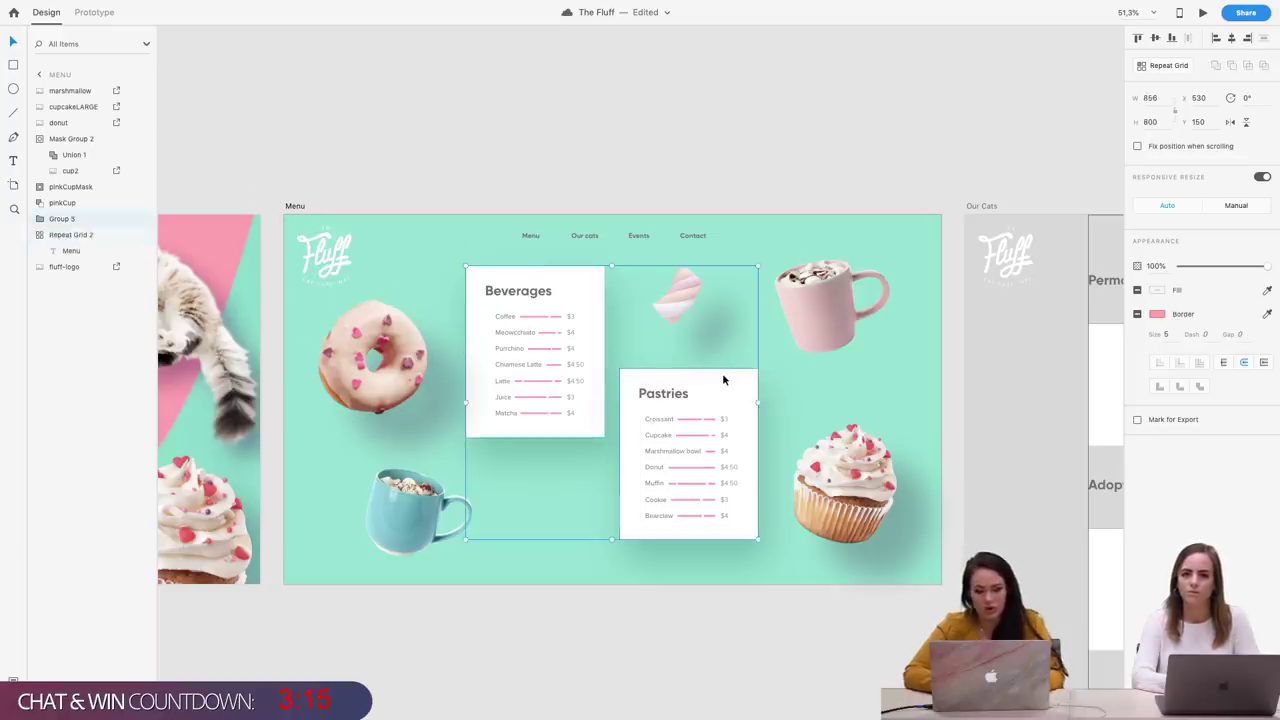
Try narrowing the Menu artboard to a width of about 1649 with the menu cards grouped, and restore it to 1920
{"action": "left_click", "coordinate": [290, 206]}
{"action": "left_click_drag", "start_coordinate": [938, 399], "coordinate": [847, 428]}
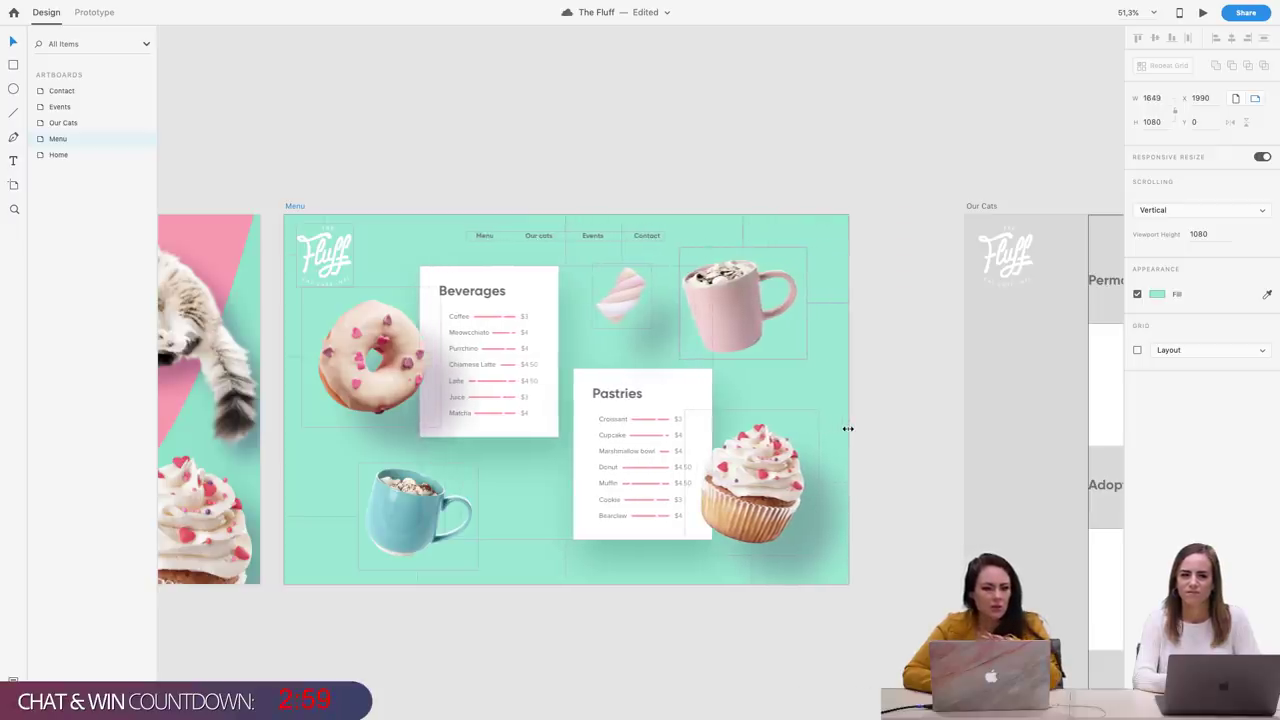
{"action": "left_click_drag", "start_coordinate": [848, 428], "coordinate": [903, 411]}
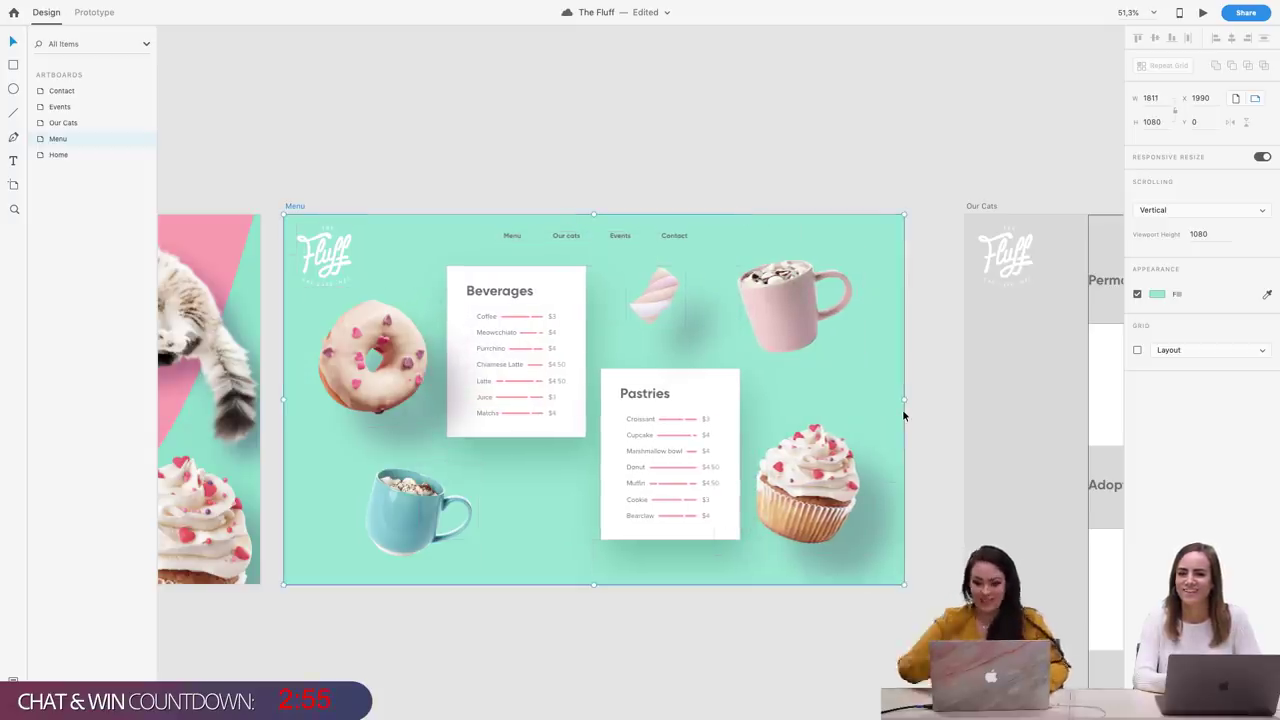
Enable a shadow on the pinkCup shape, sample the artboard's green for it, and darken that colour to #003E4A at 100% opacity
{"action": "left_click", "coordinate": [856, 320]}
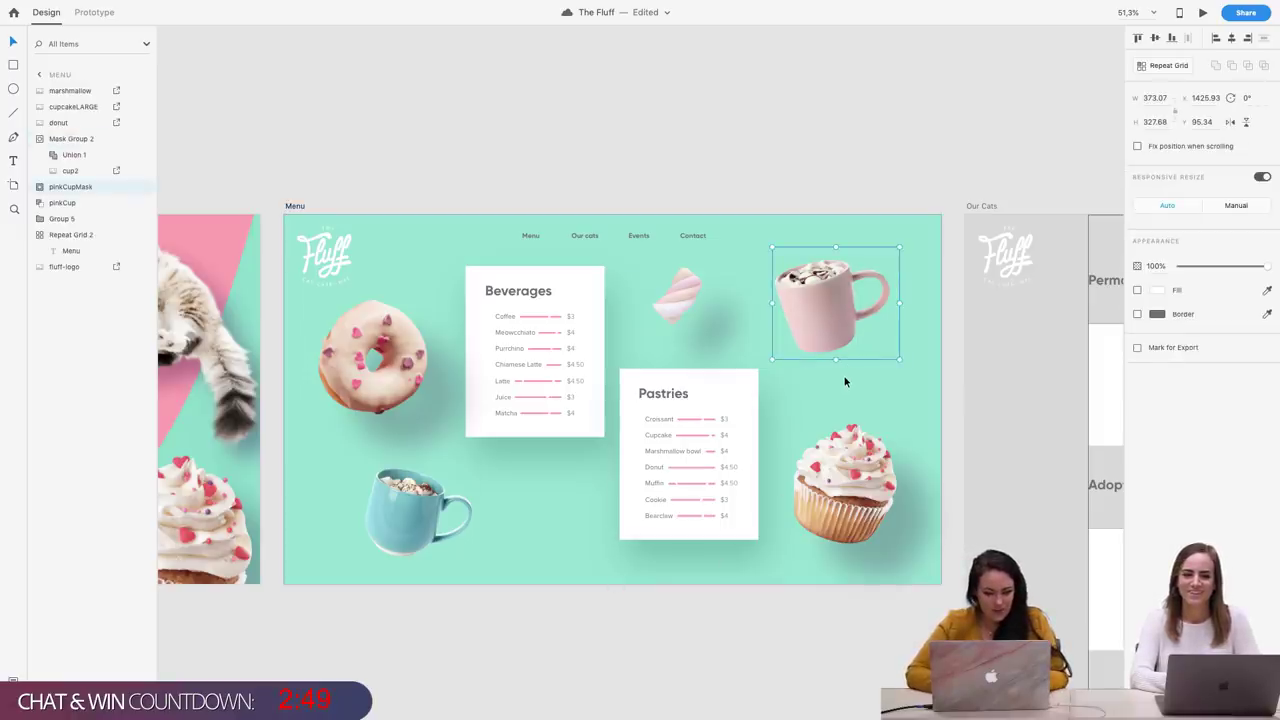
{"action": "left_click", "coordinate": [63, 203]}
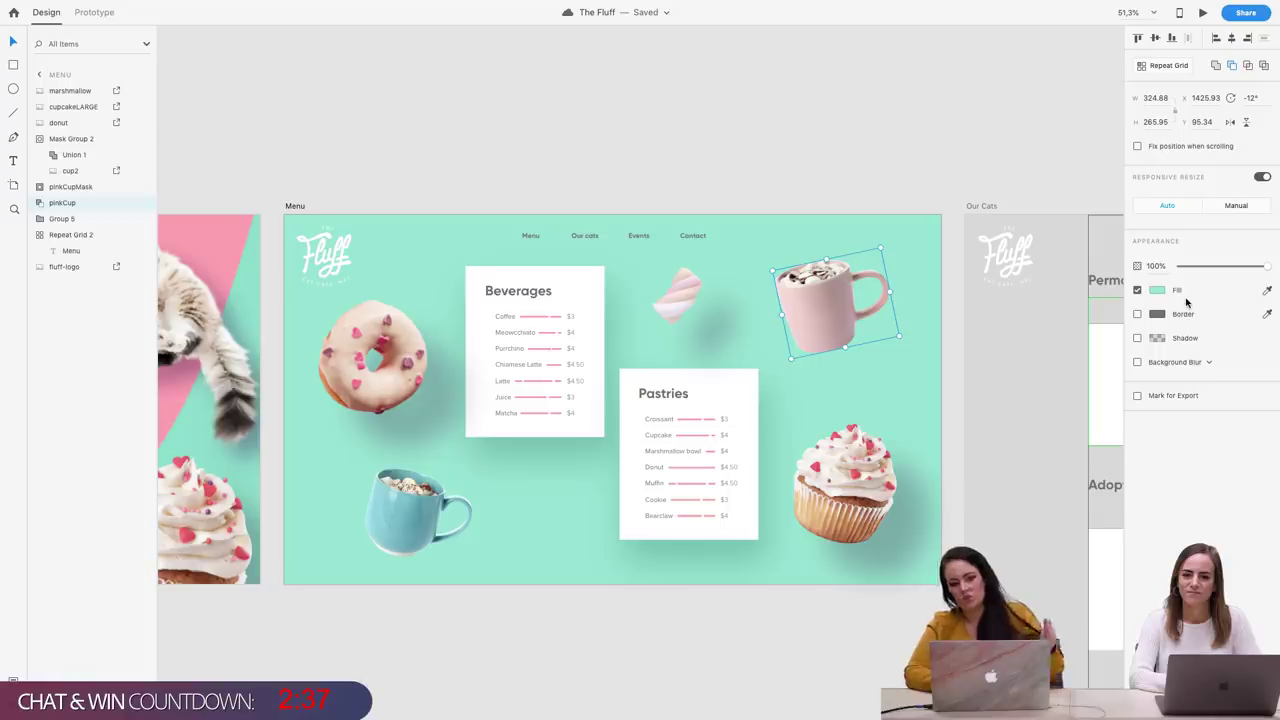
{"action": "left_click", "coordinate": [1137, 339]}
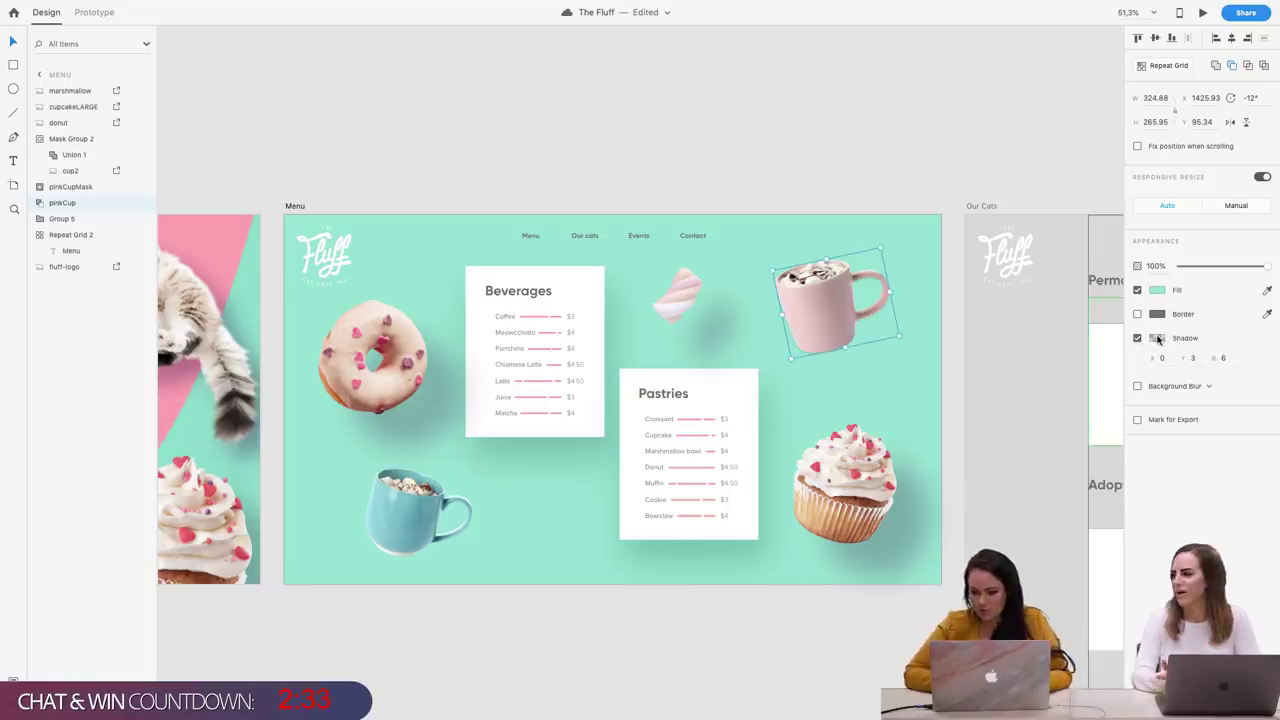
{"action": "left_click", "coordinate": [1157, 339]}
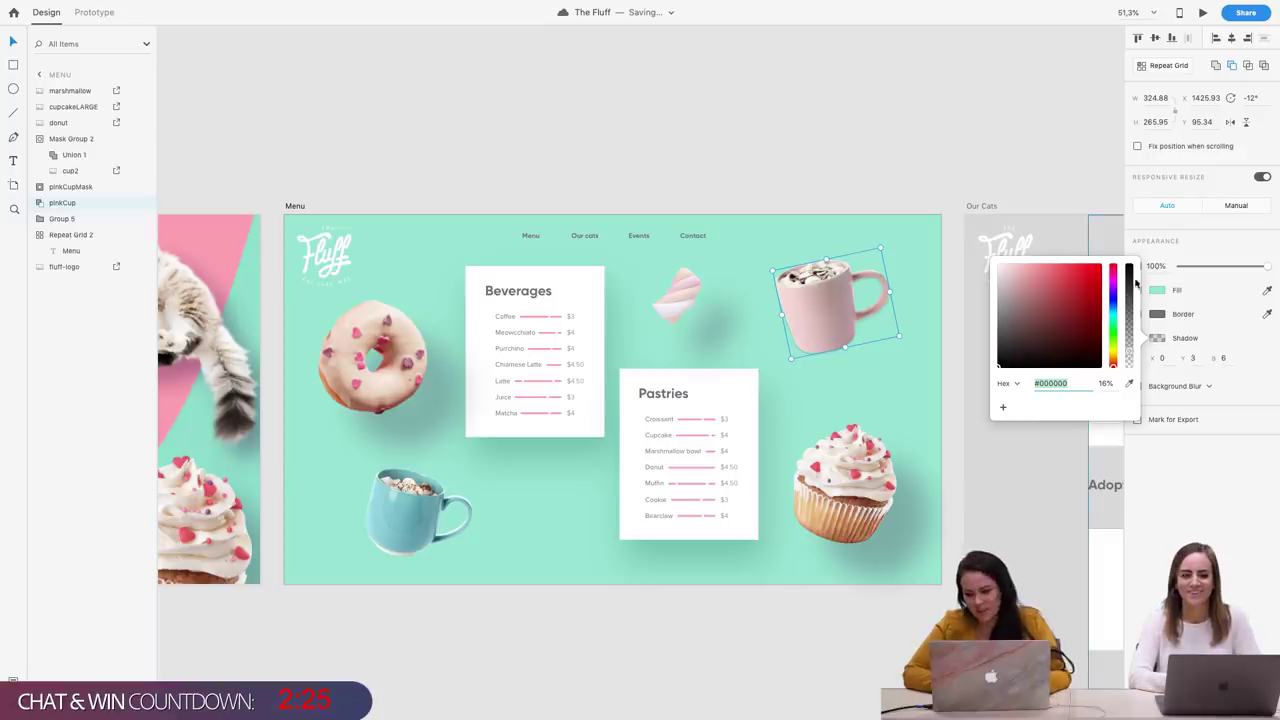
{"action": "left_click", "coordinate": [1130, 383]}
{"action": "left_click", "coordinate": [877, 380]}
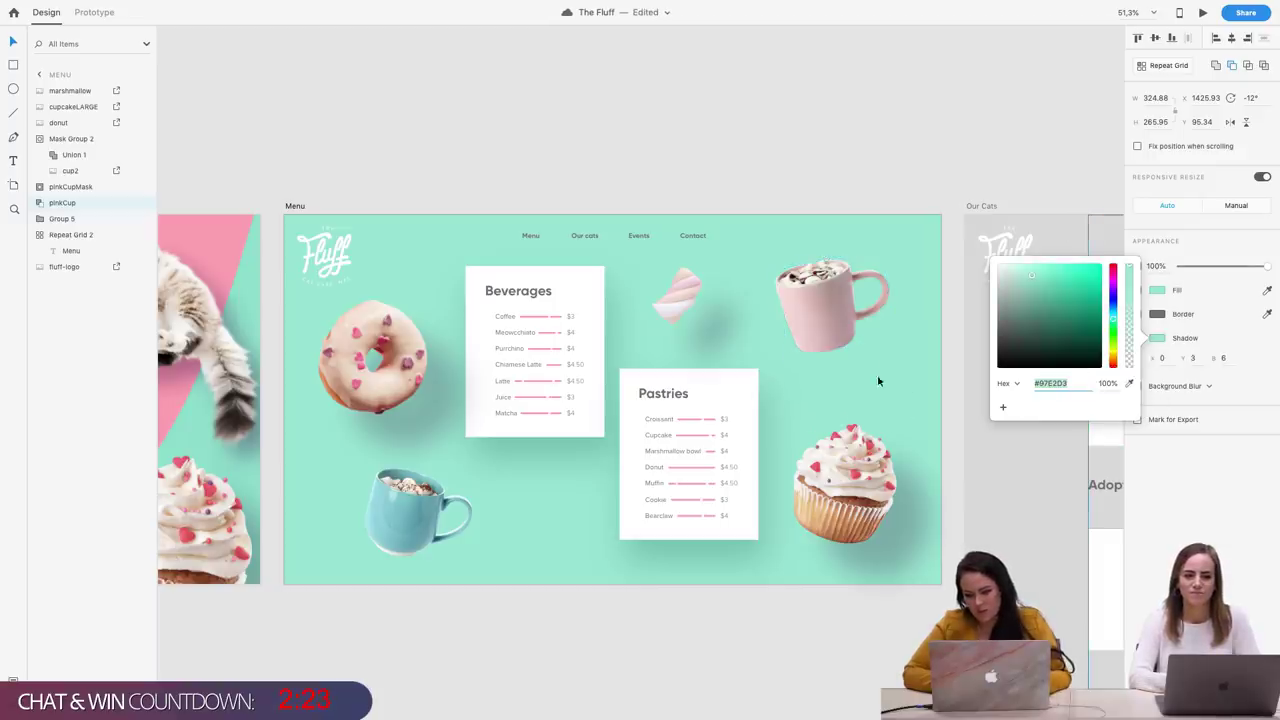
{"action": "left_click_drag", "start_coordinate": [1068, 291], "coordinate": [1135, 341]}
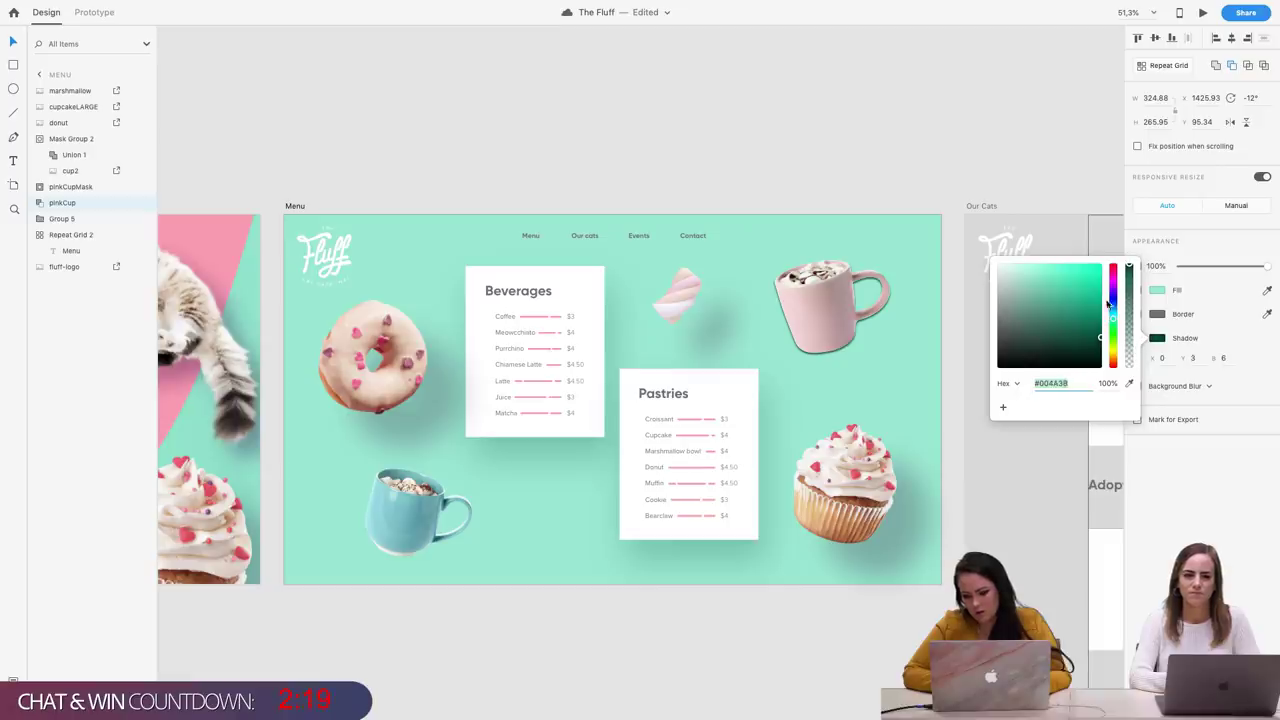
{"action": "left_click_drag", "start_coordinate": [1114, 318], "coordinate": [1114, 312]}
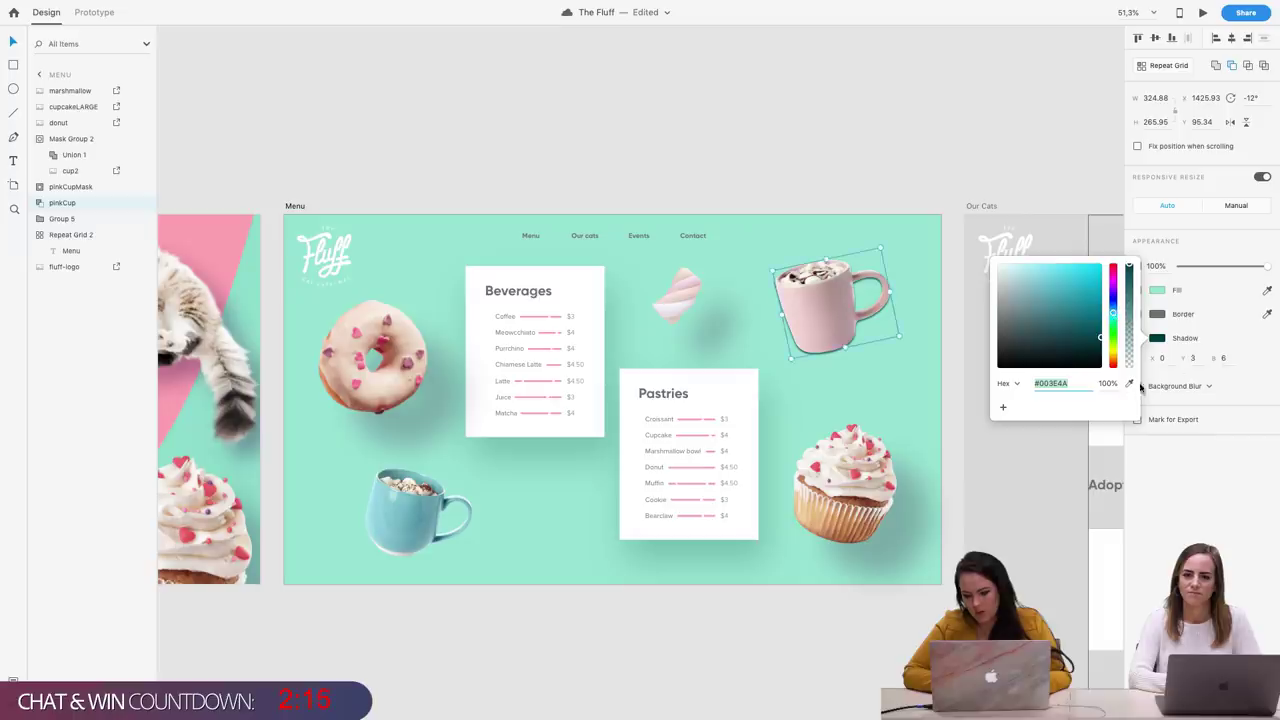
{"action": "left_click", "coordinate": [1208, 290]}
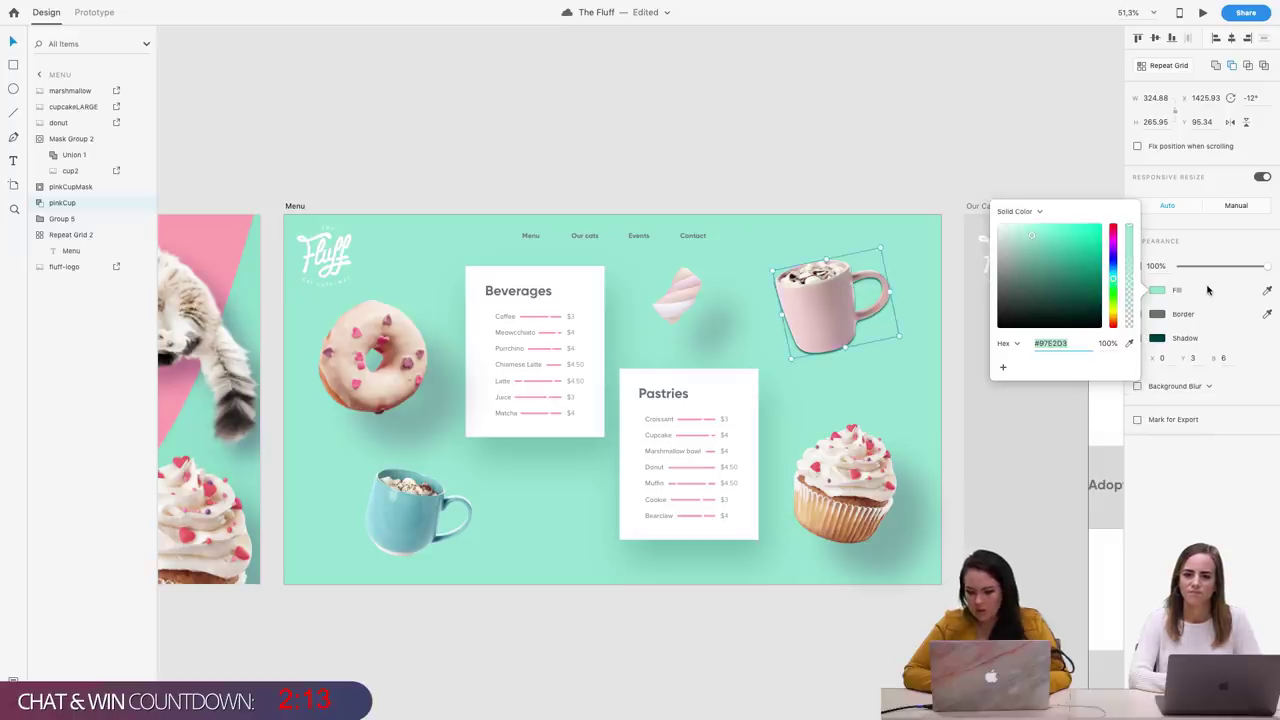
Set the pinkCup shadow to X 30, Y 60 and blur 99, and lower its colour opacity to 42%
{"action": "left_click", "coordinate": [1220, 362]}
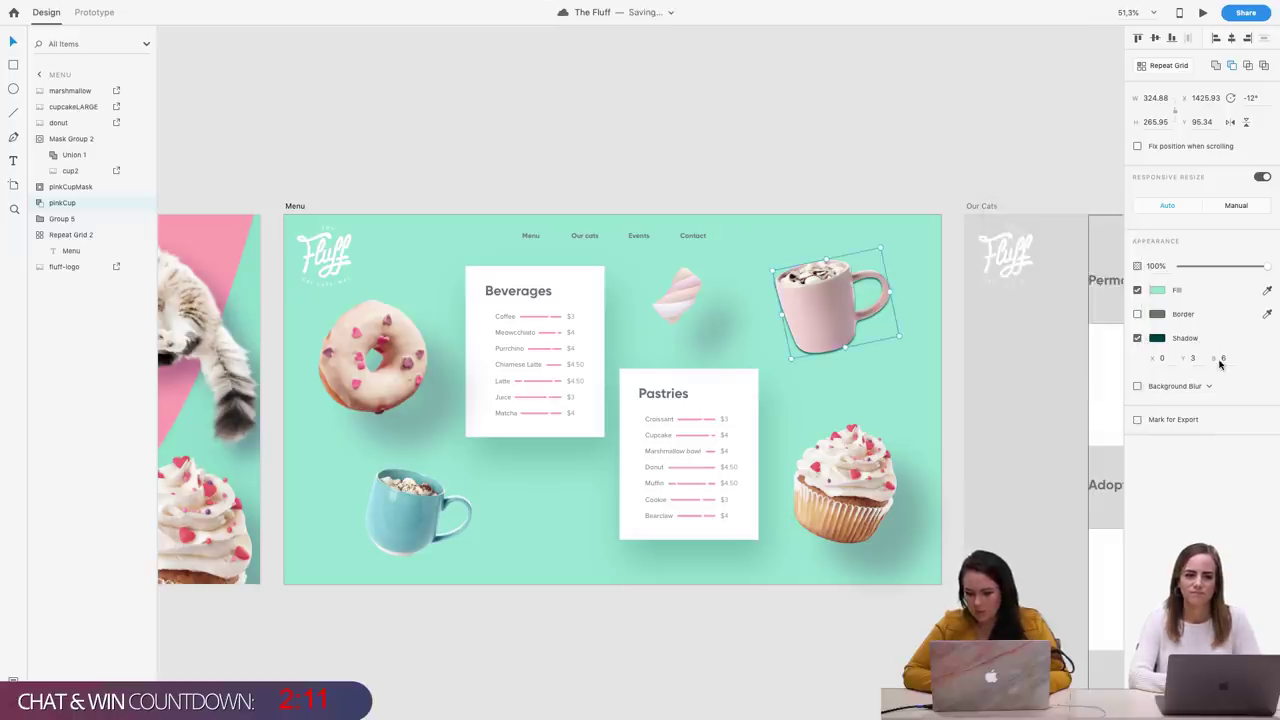
{"action": "type", "text": "99"}
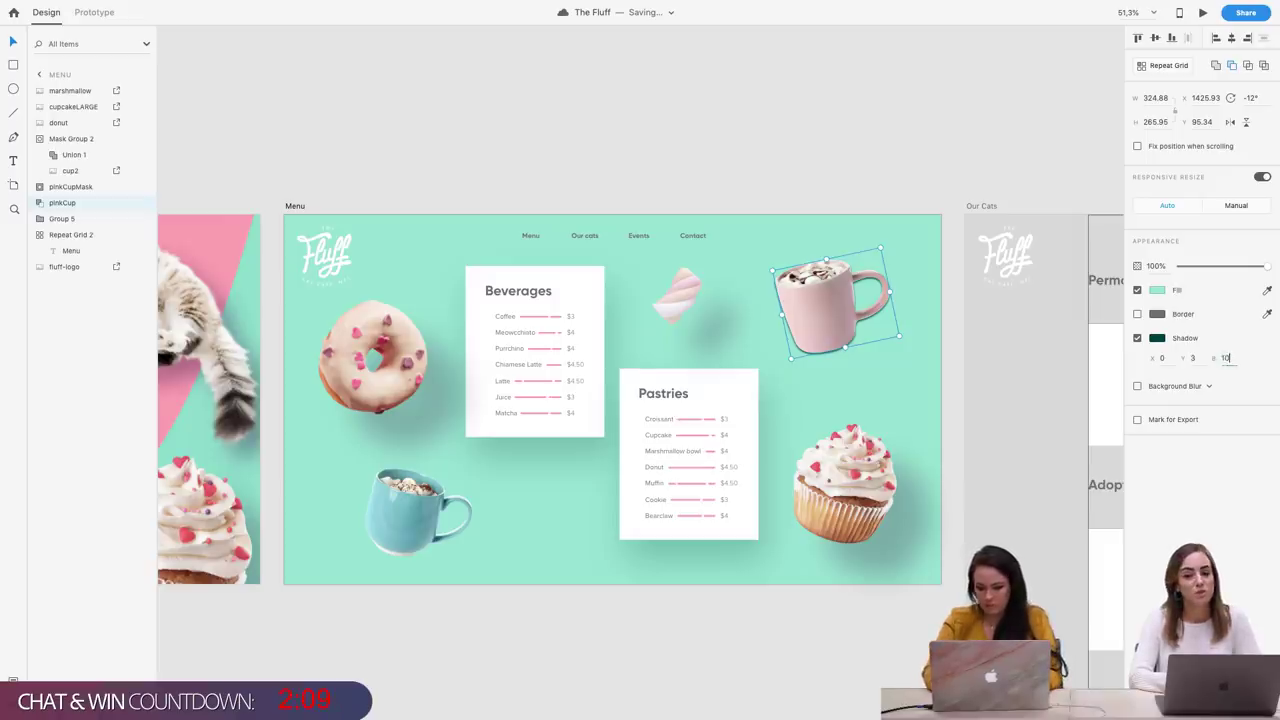
{"action": "key", "text": "Return"}
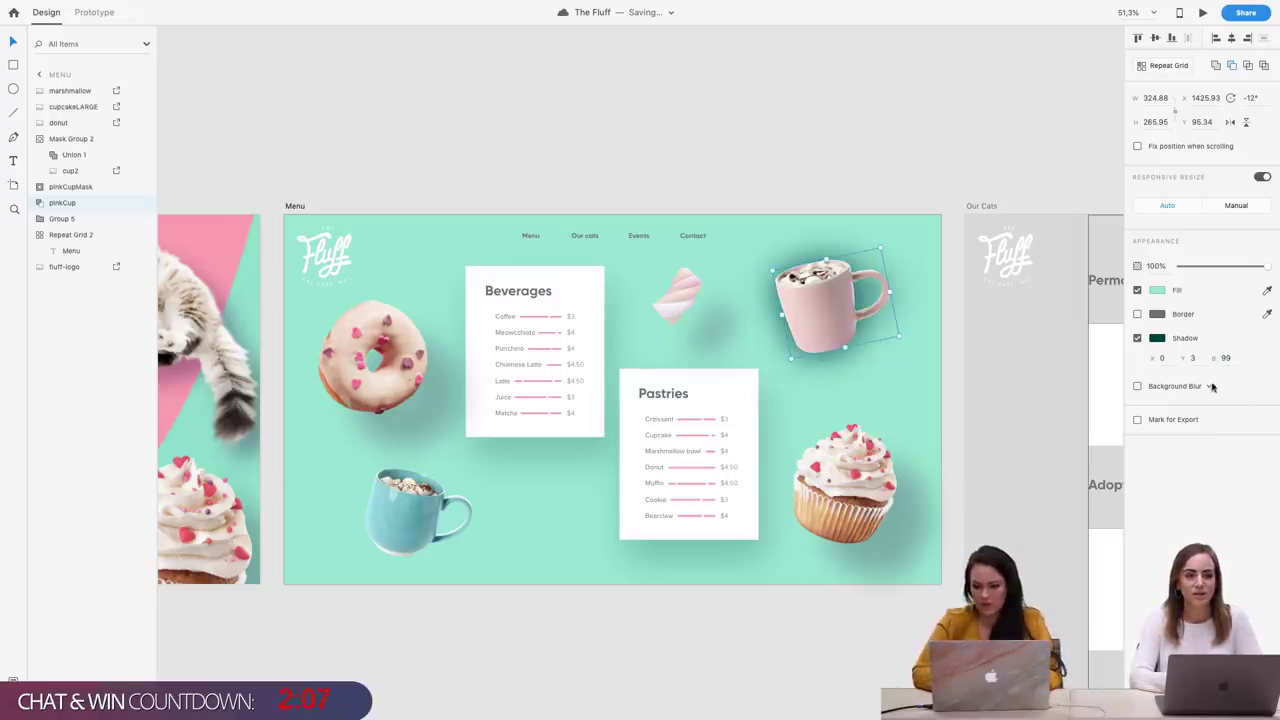
{"action": "left_click", "coordinate": [1194, 357]}
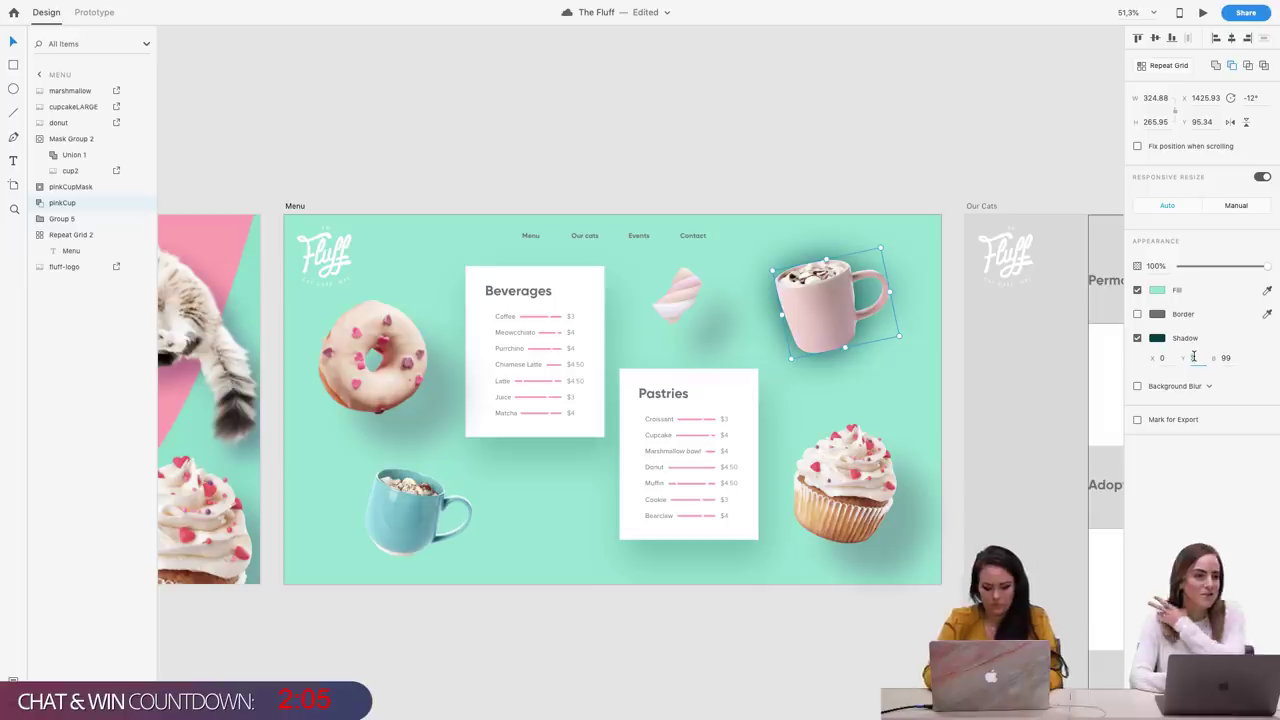
{"action": "type", "text": "6"}
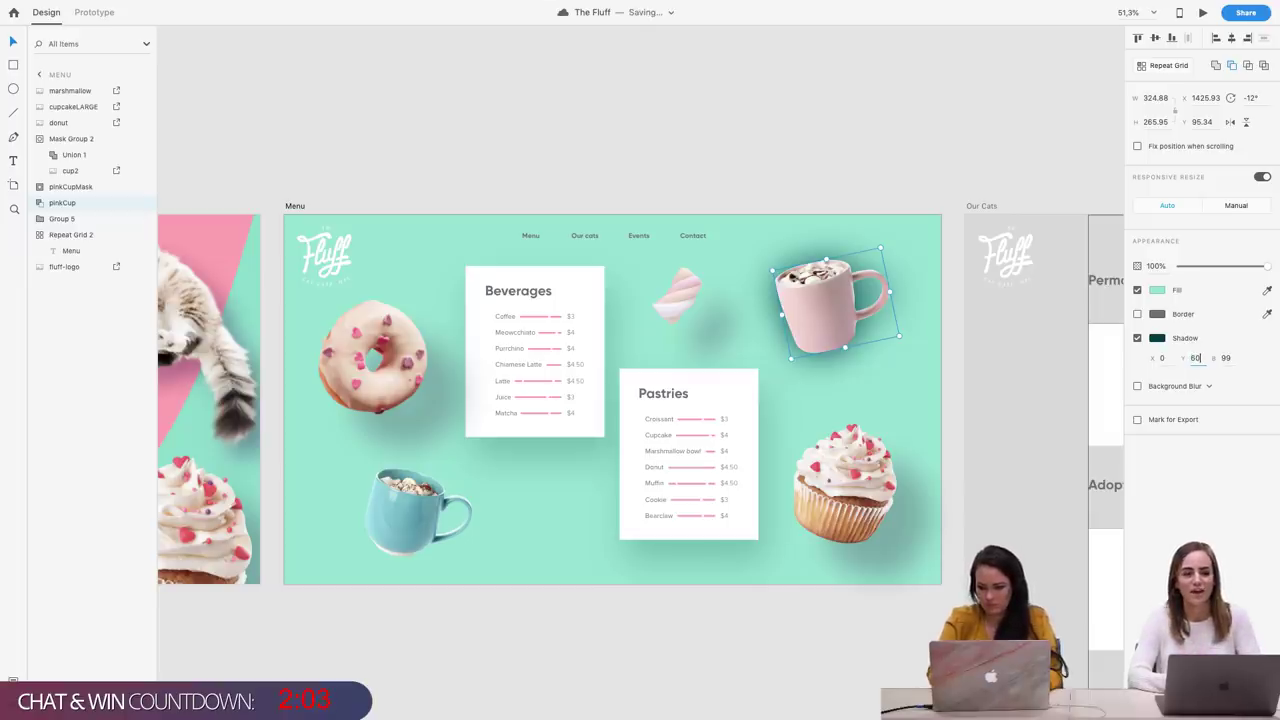
{"action": "type", "text": "0"}
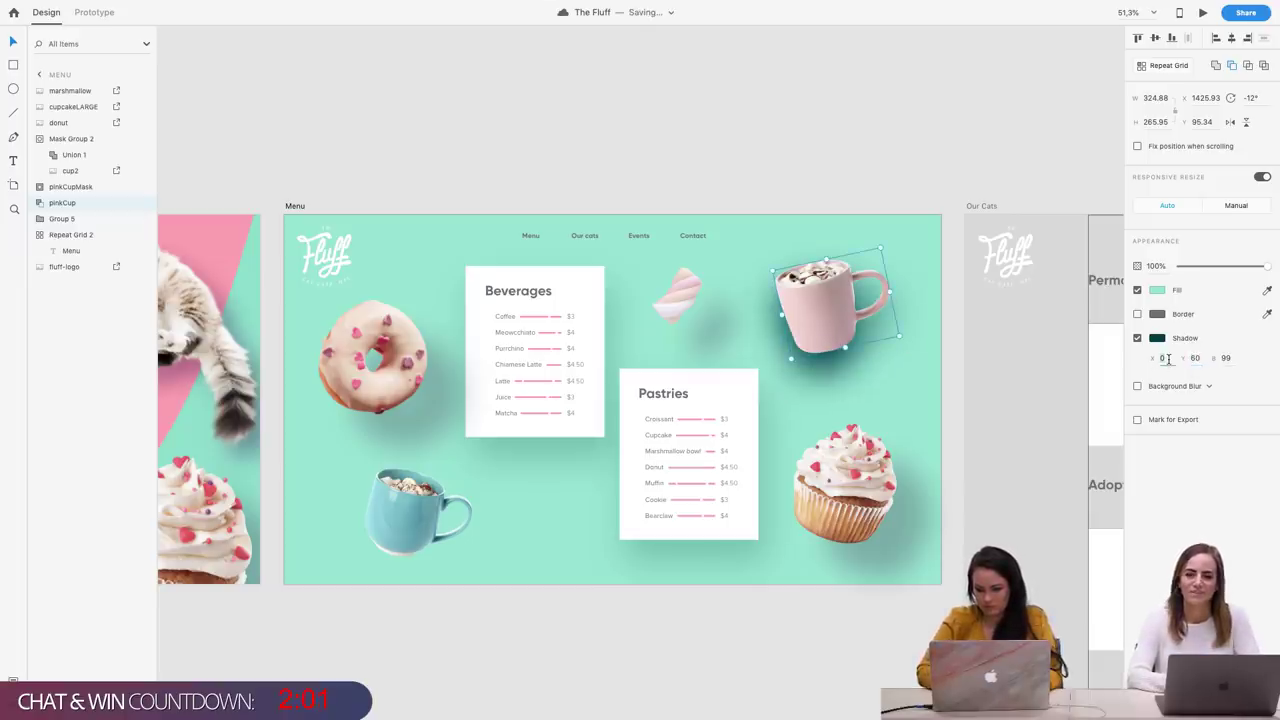
{"action": "left_click", "coordinate": [1163, 358]}
{"action": "type", "text": "30"}
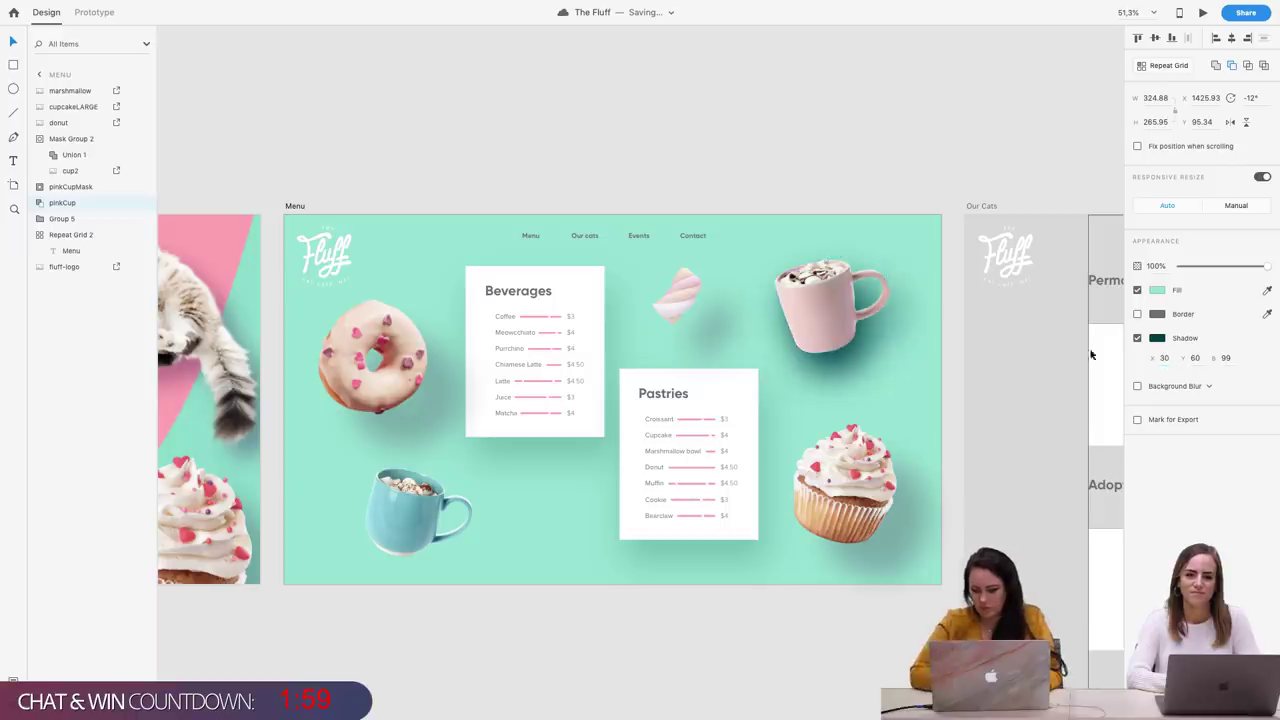
{"action": "left_click", "coordinate": [1157, 340]}
{"action": "left_click_drag", "start_coordinate": [1129, 292], "coordinate": [1125, 325]}
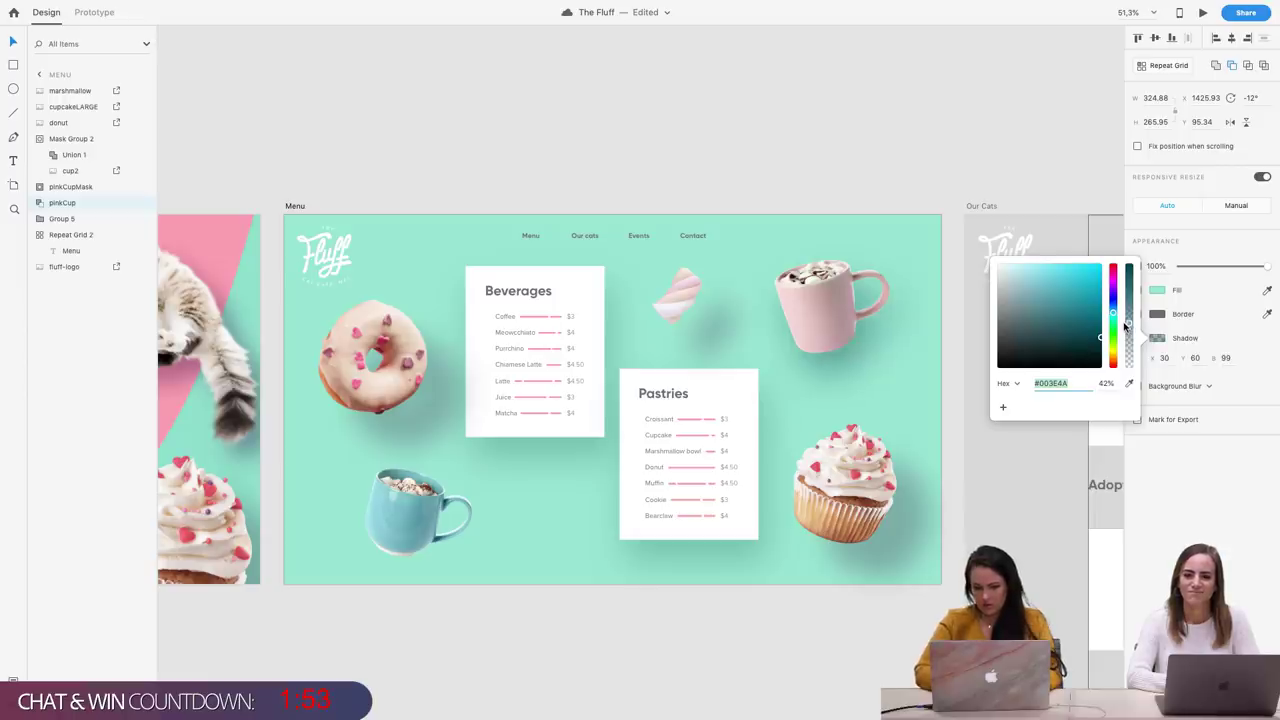
Set the pinkCup shadow's blur to 60 and reduce its colour opacity to 33%
{"action": "left_click", "coordinate": [1231, 363]}
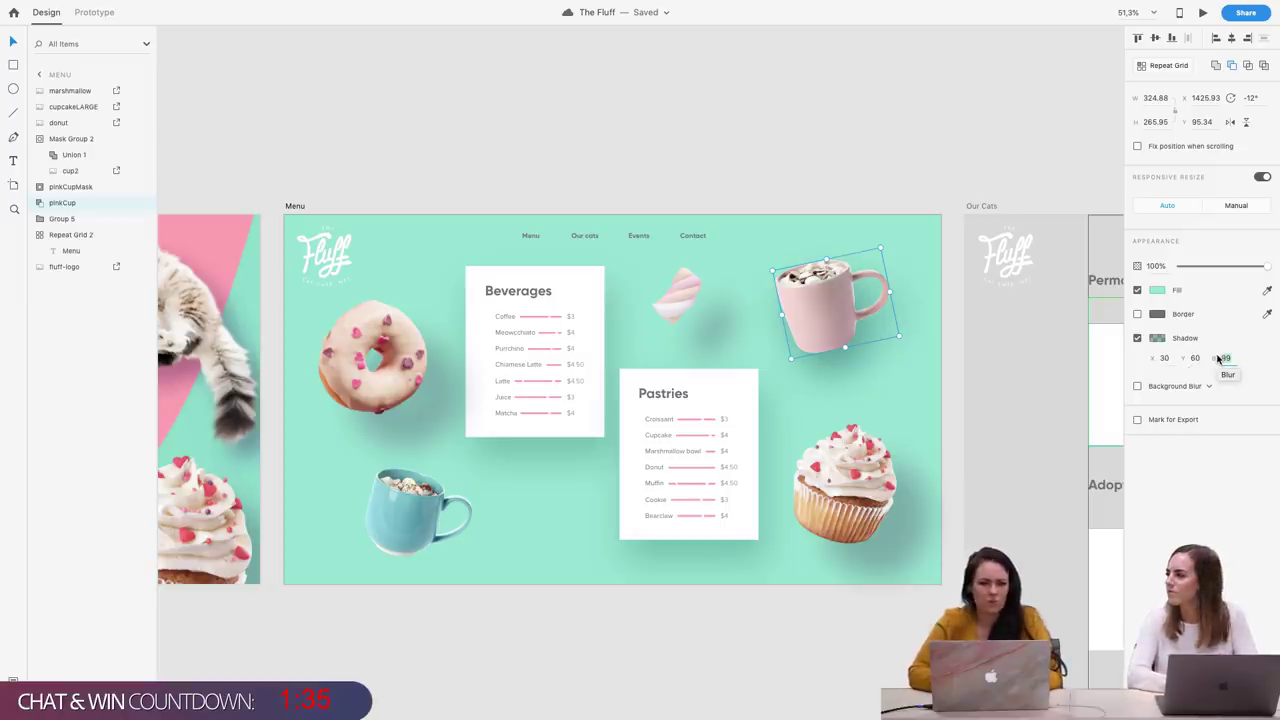
{"action": "left_click", "coordinate": [1227, 358]}
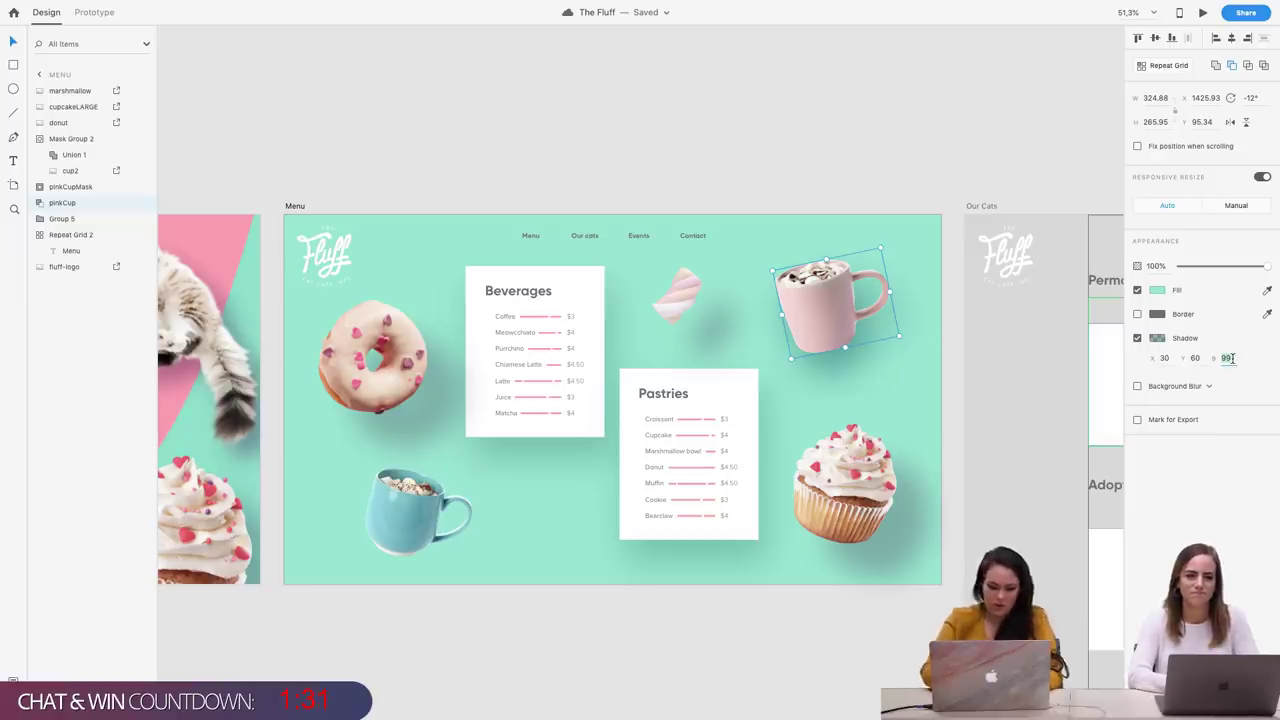
{"action": "type", "text": "60"}
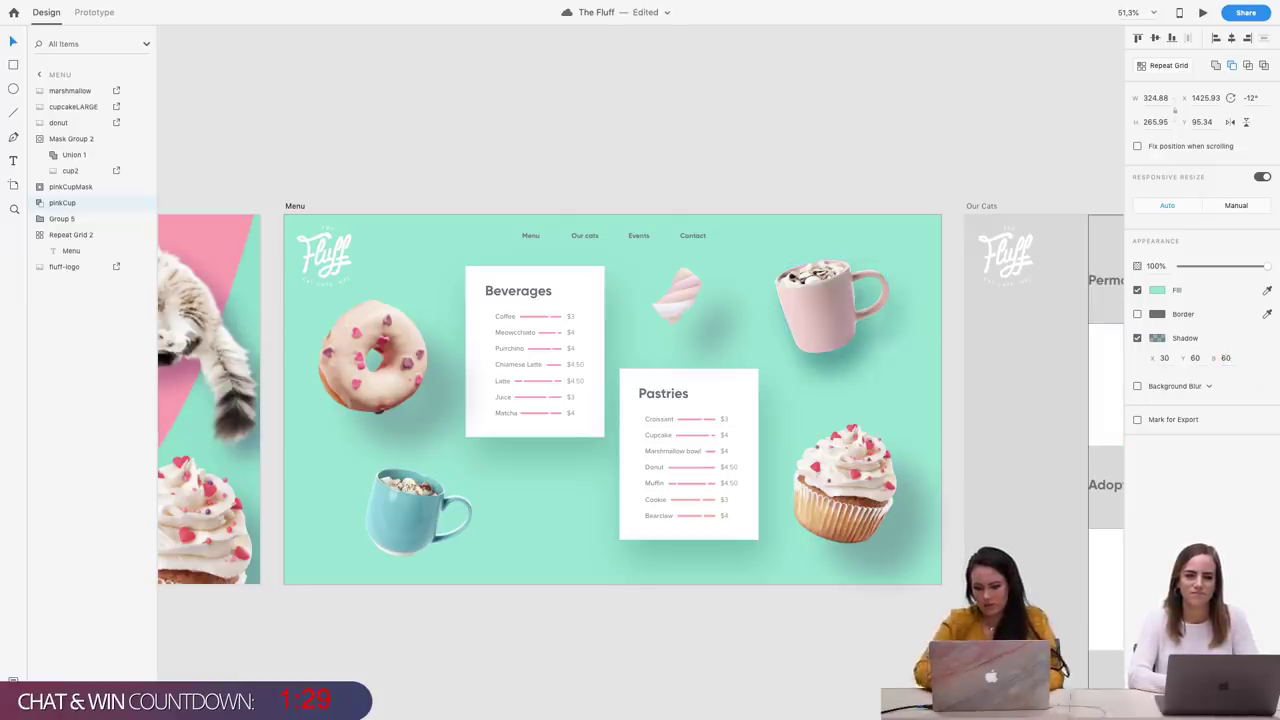
{"action": "left_click", "coordinate": [1157, 339]}
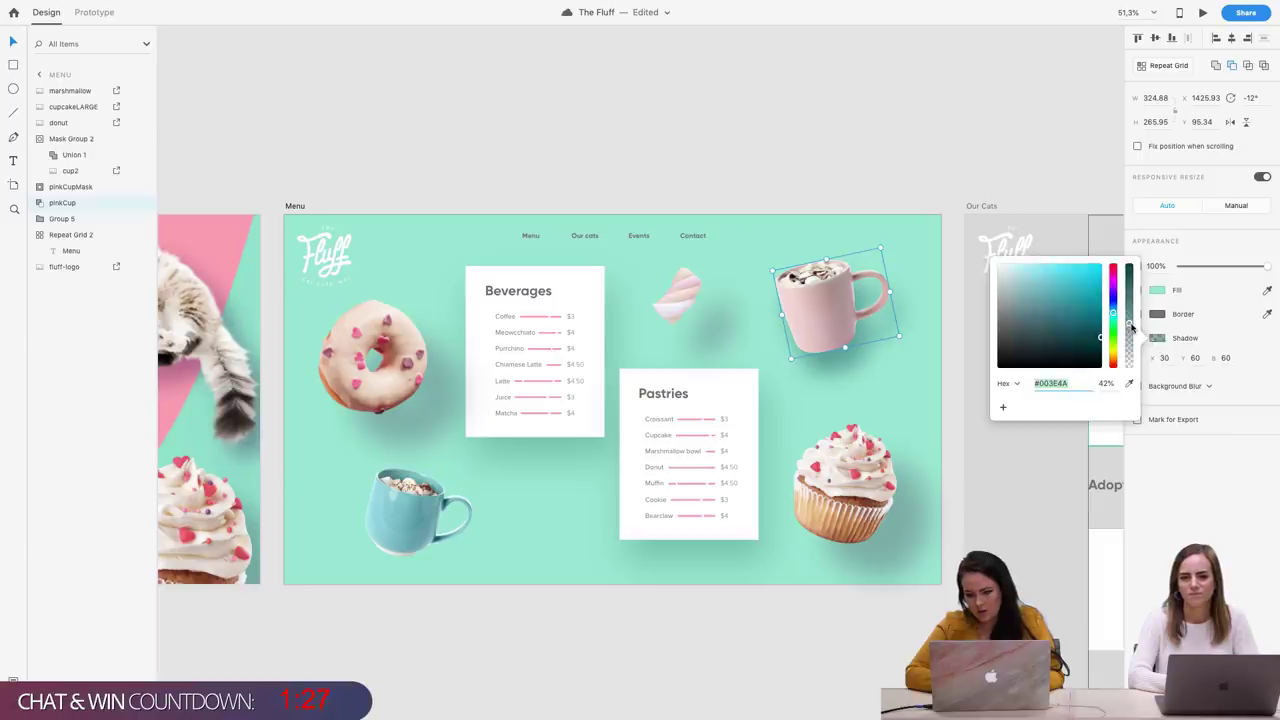
{"action": "left_click_drag", "start_coordinate": [1129, 327], "coordinate": [1131, 335]}
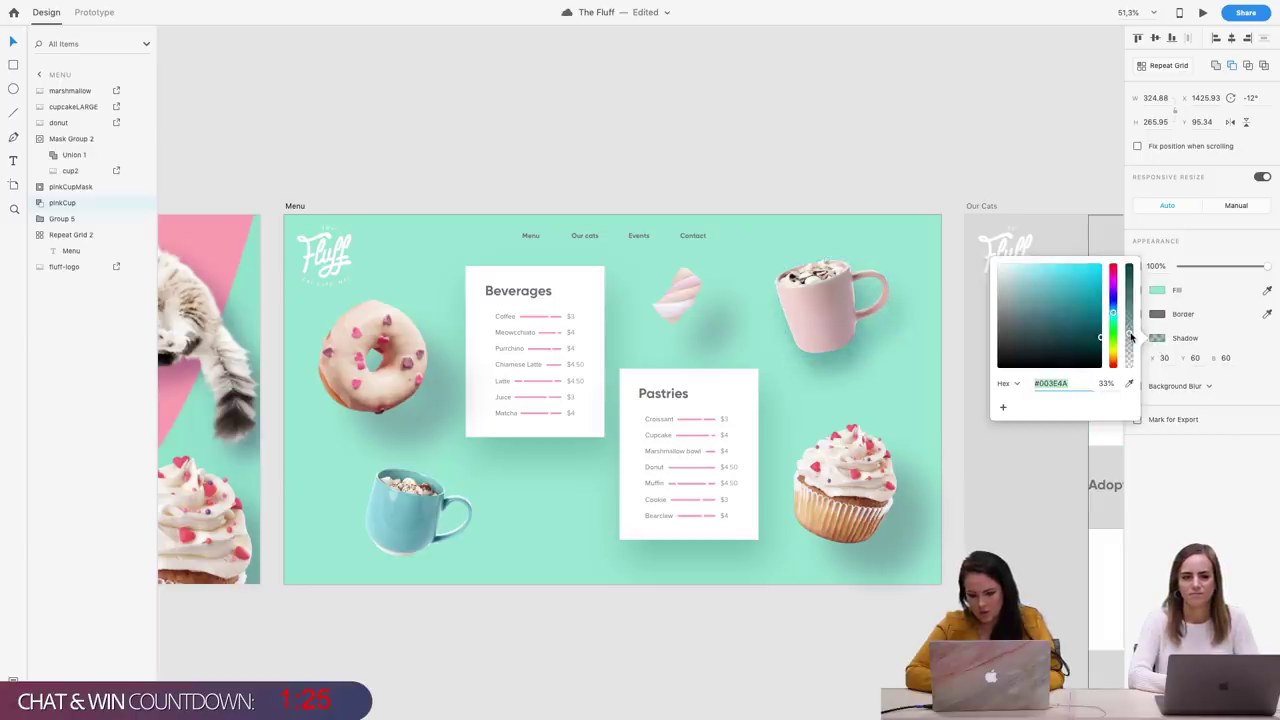
{"action": "left_click", "coordinate": [1190, 488]}
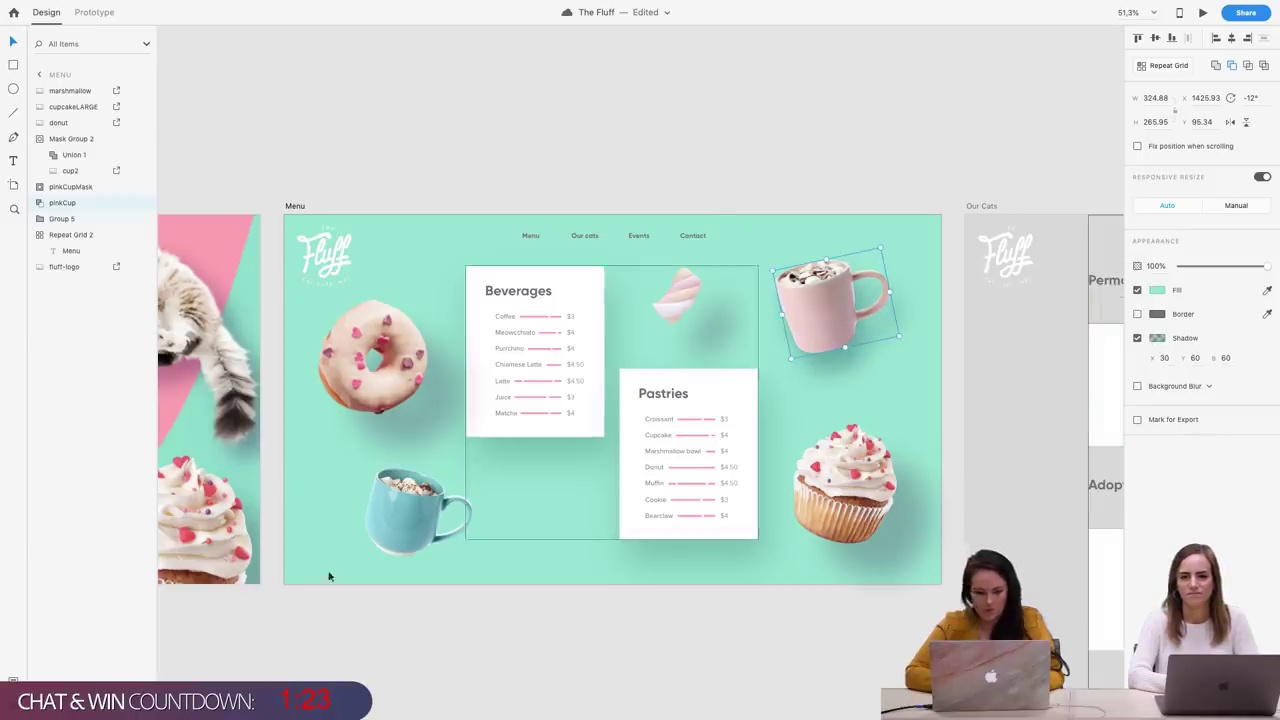
Copy and paste the blue mug's mask group in place, and ungroup the mask of the copy
{"action": "left_click", "coordinate": [397, 512]}
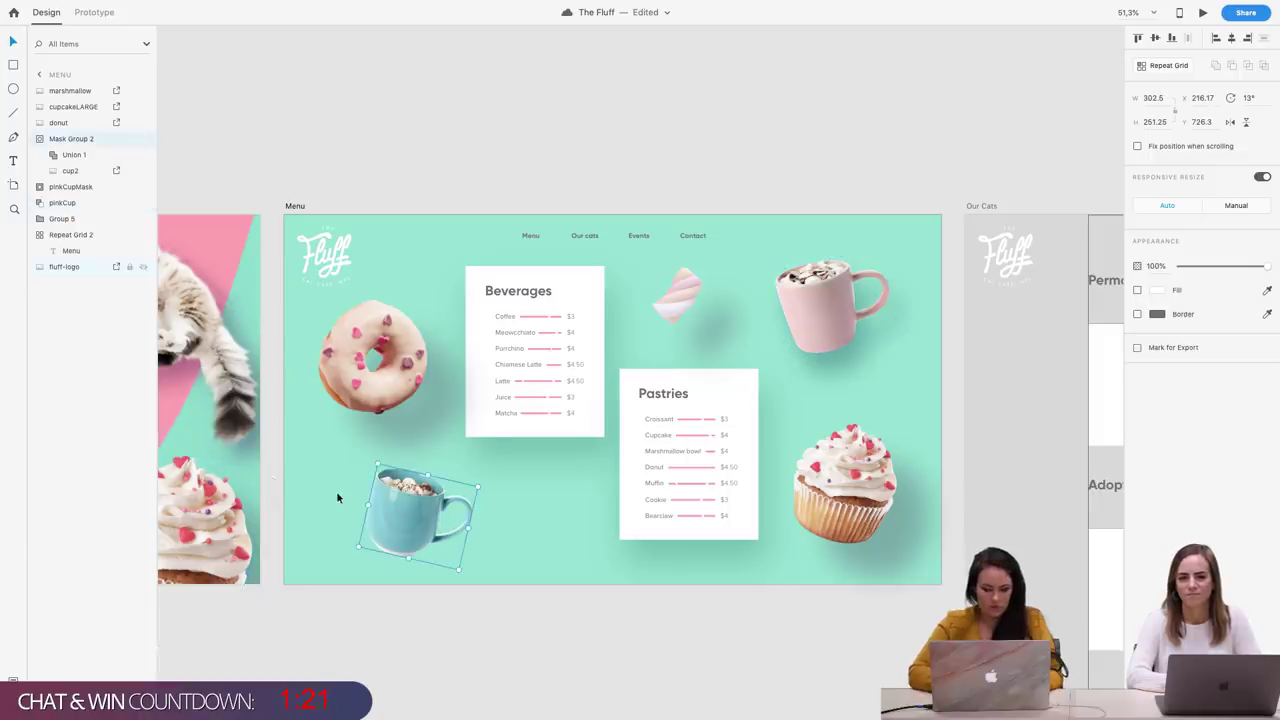
{"action": "left_click", "coordinate": [462, 647]}
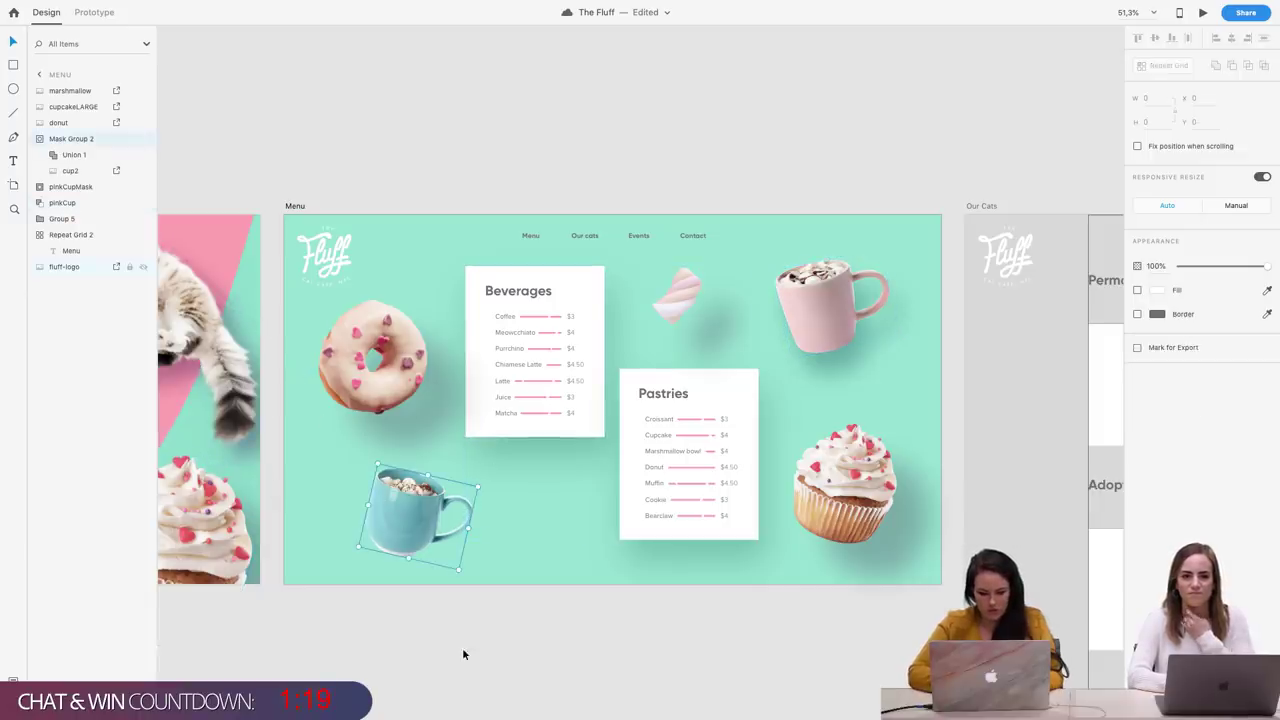
{"action": "left_click", "coordinate": [407, 510]}
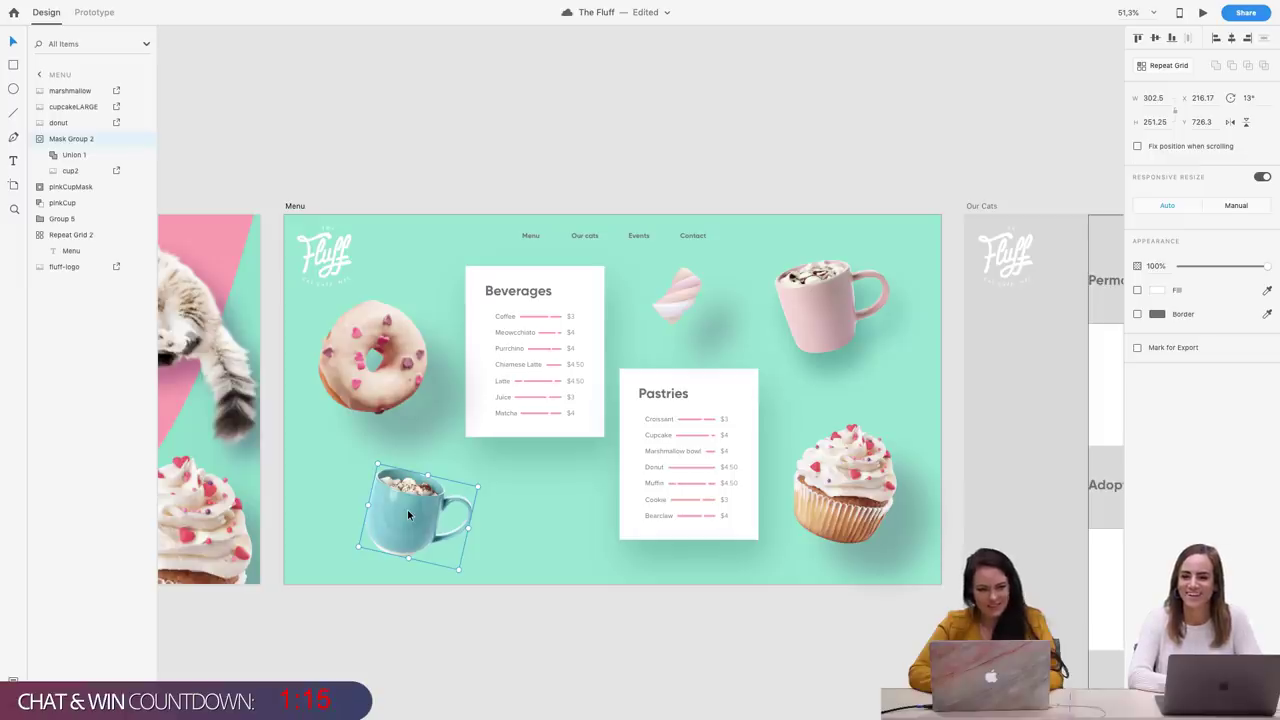
{"action": "key", "text": "super+s"}
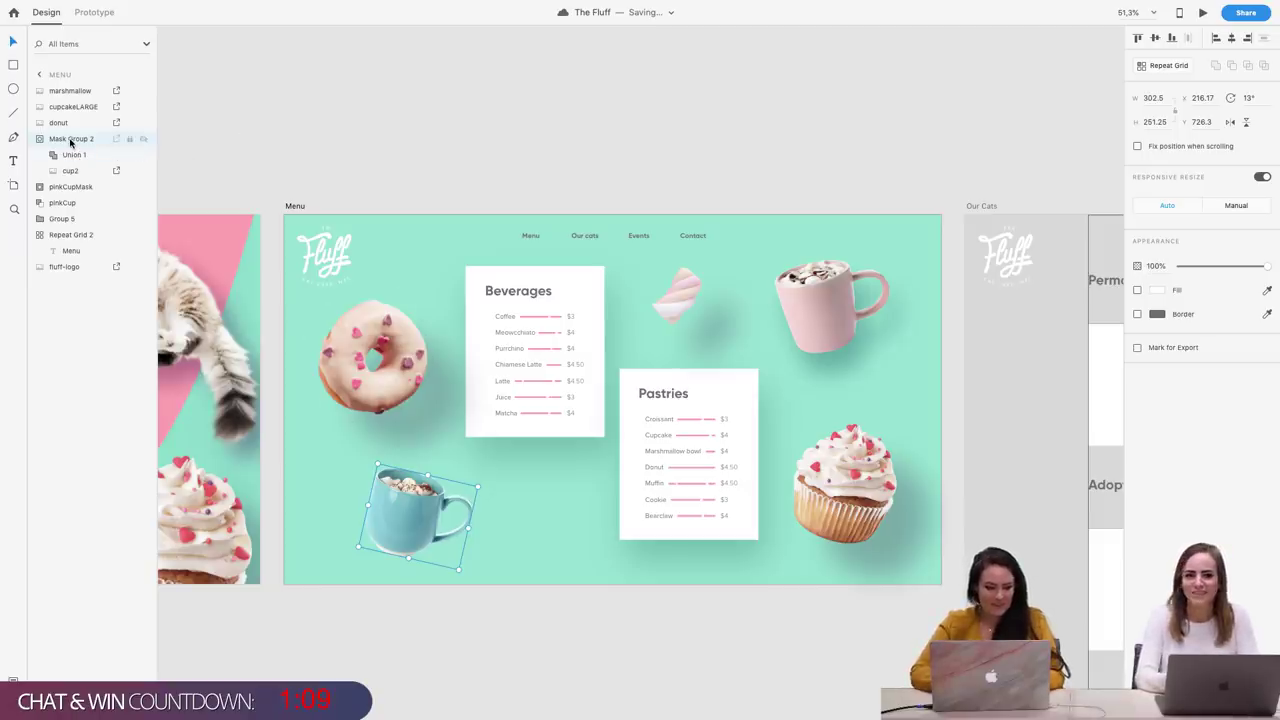
{"action": "key", "text": "super+v"}
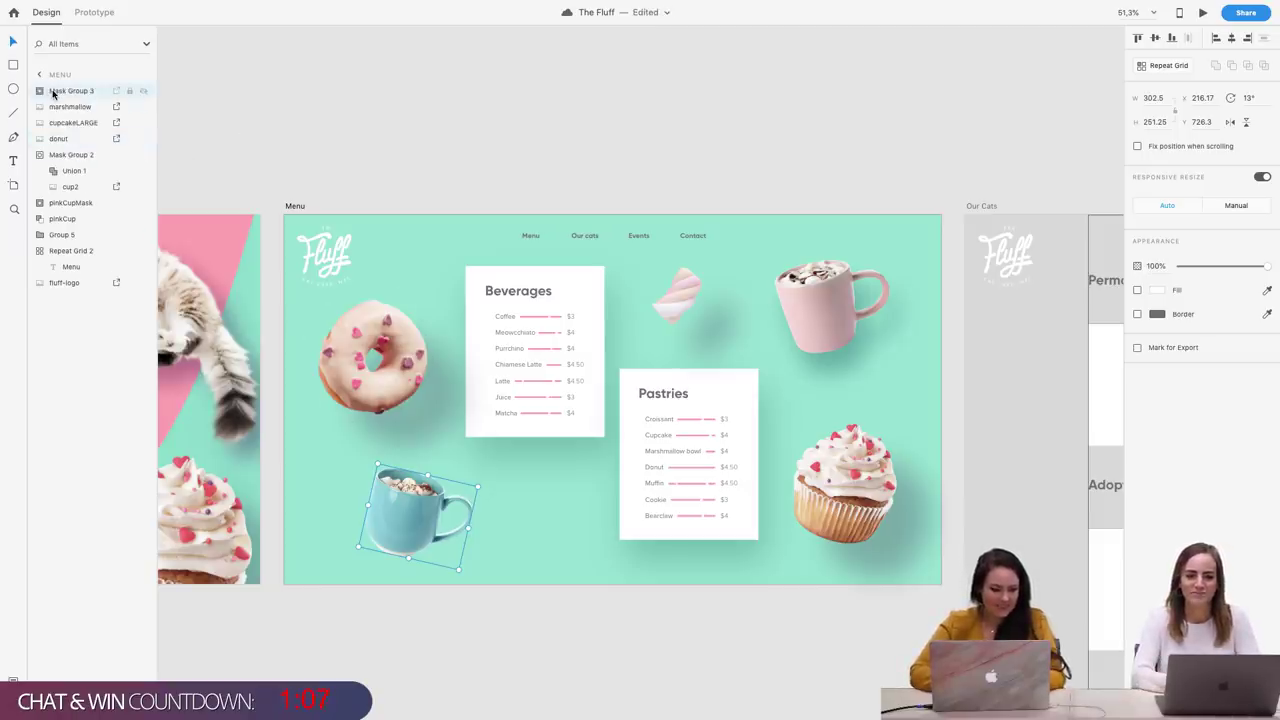
{"action": "right_click", "coordinate": [53, 94]}
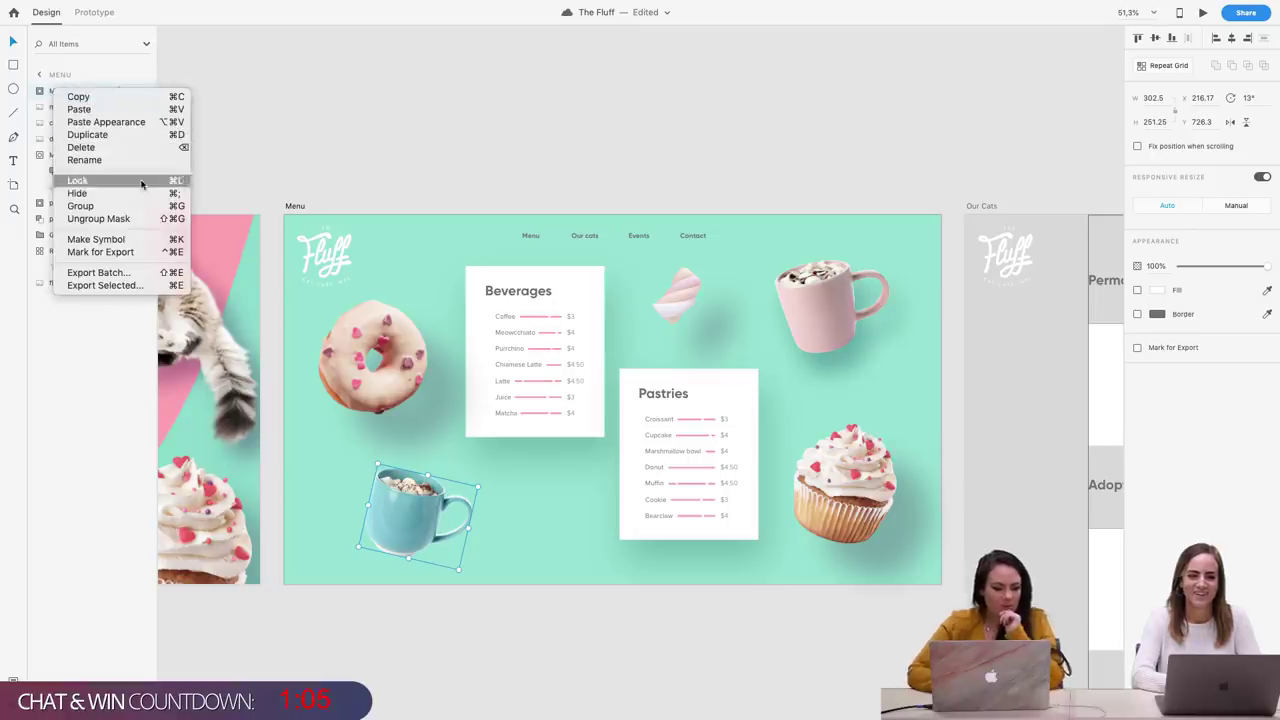
{"action": "left_click", "coordinate": [137, 218]}
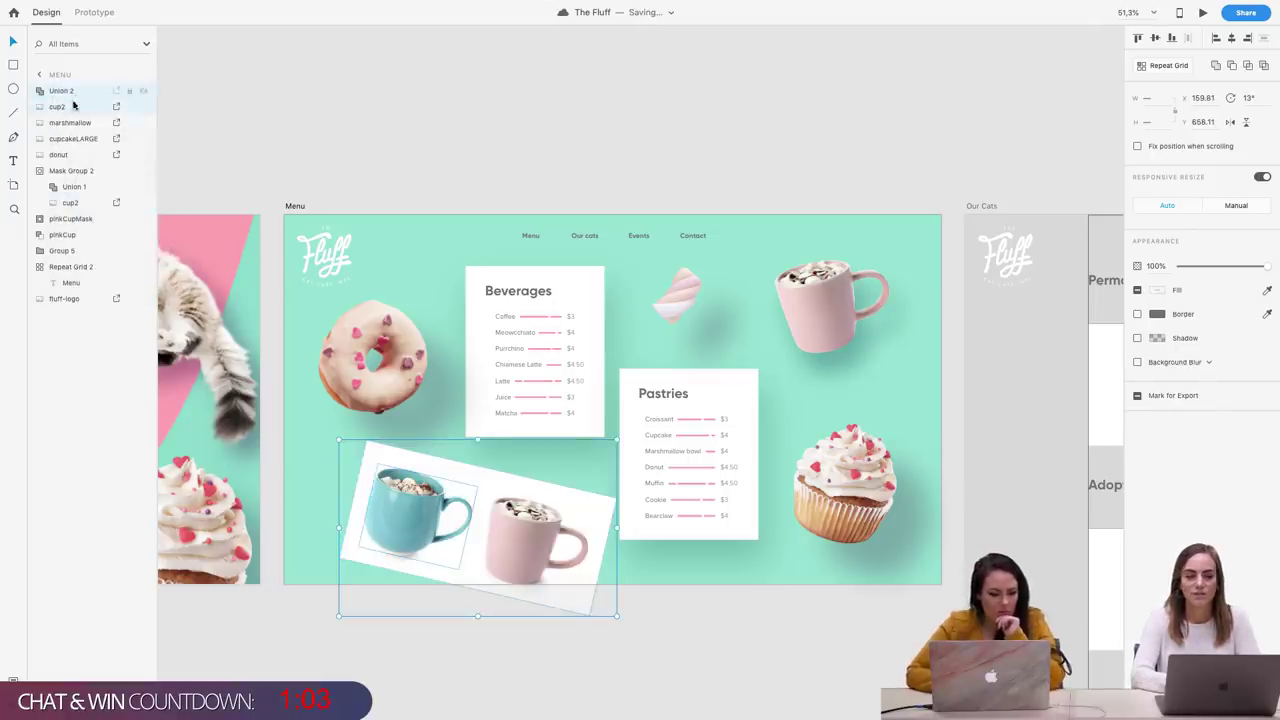
Delete the copied cup2 image and move the remaining Union 2 shape directly below Mask Group 2 in the layer order
{"action": "left_click", "coordinate": [68, 108]}
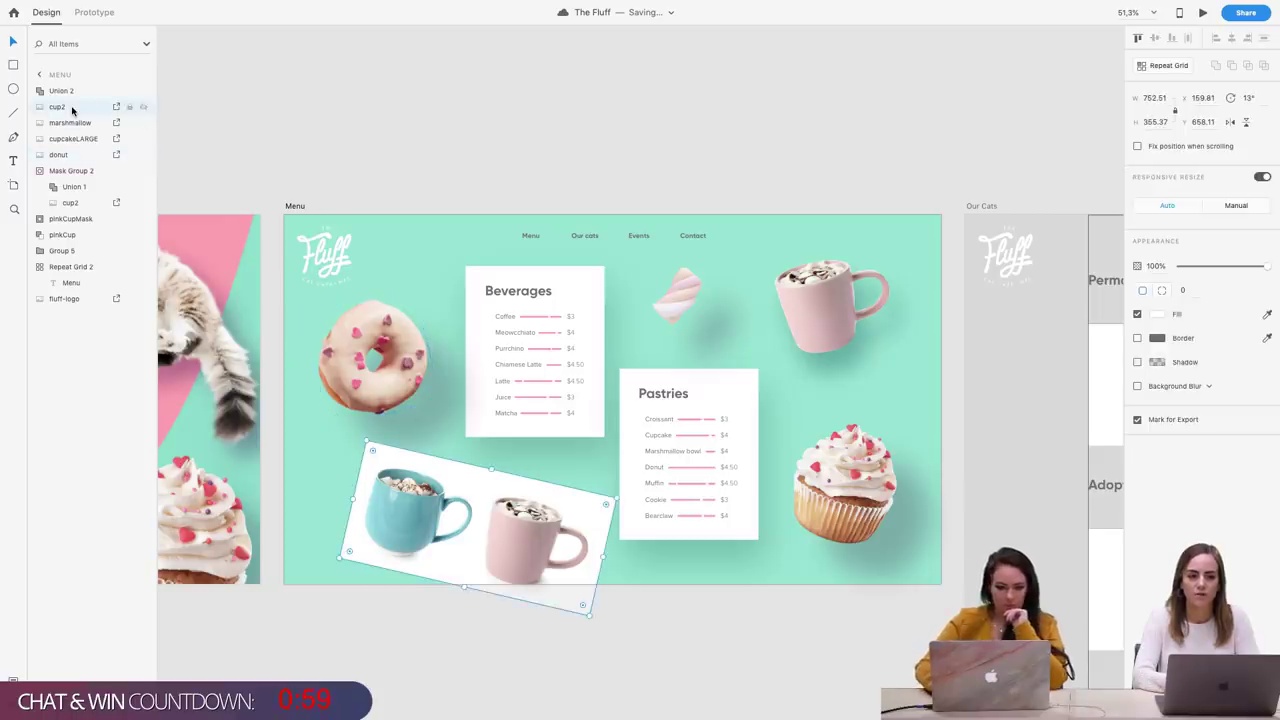
{"action": "key", "text": "Delete"}
{"action": "left_click", "coordinate": [55, 91]}
{"action": "left_click_drag", "start_coordinate": [55, 91], "coordinate": [35, 194]}
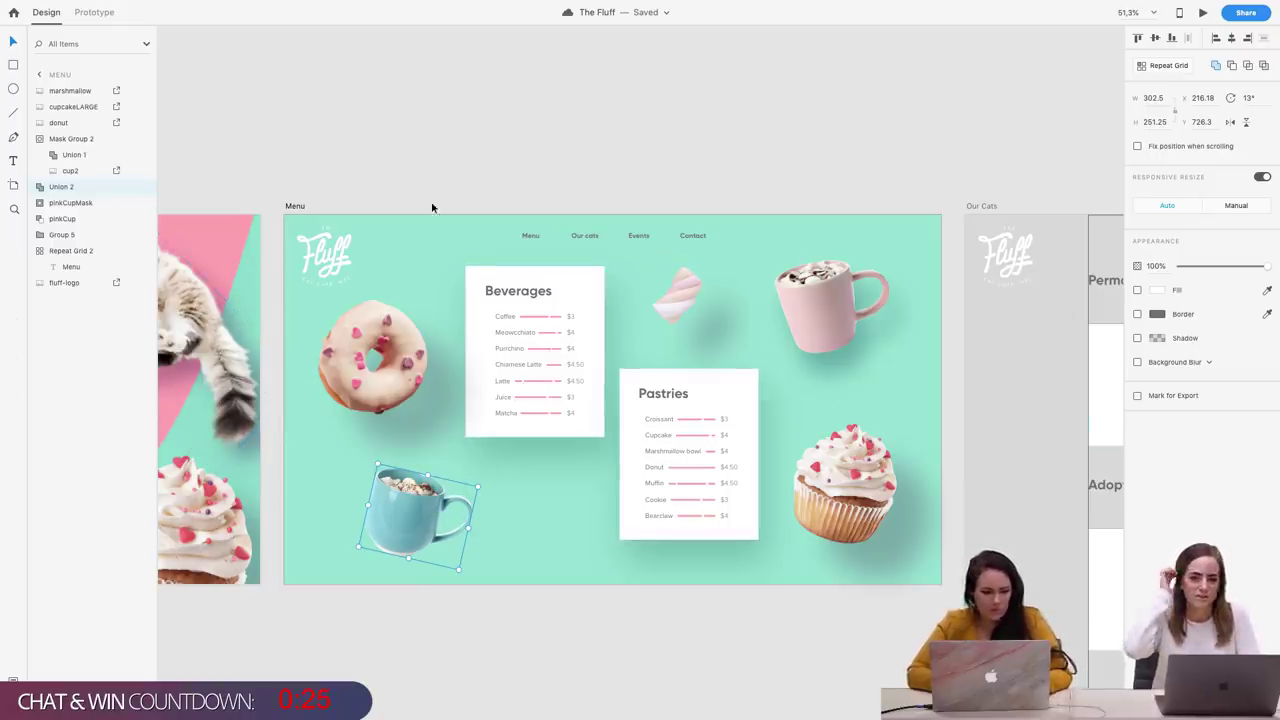
Rename the Union 2 layer as blueCup and save the document
{"action": "double_click", "coordinate": [61, 188]}
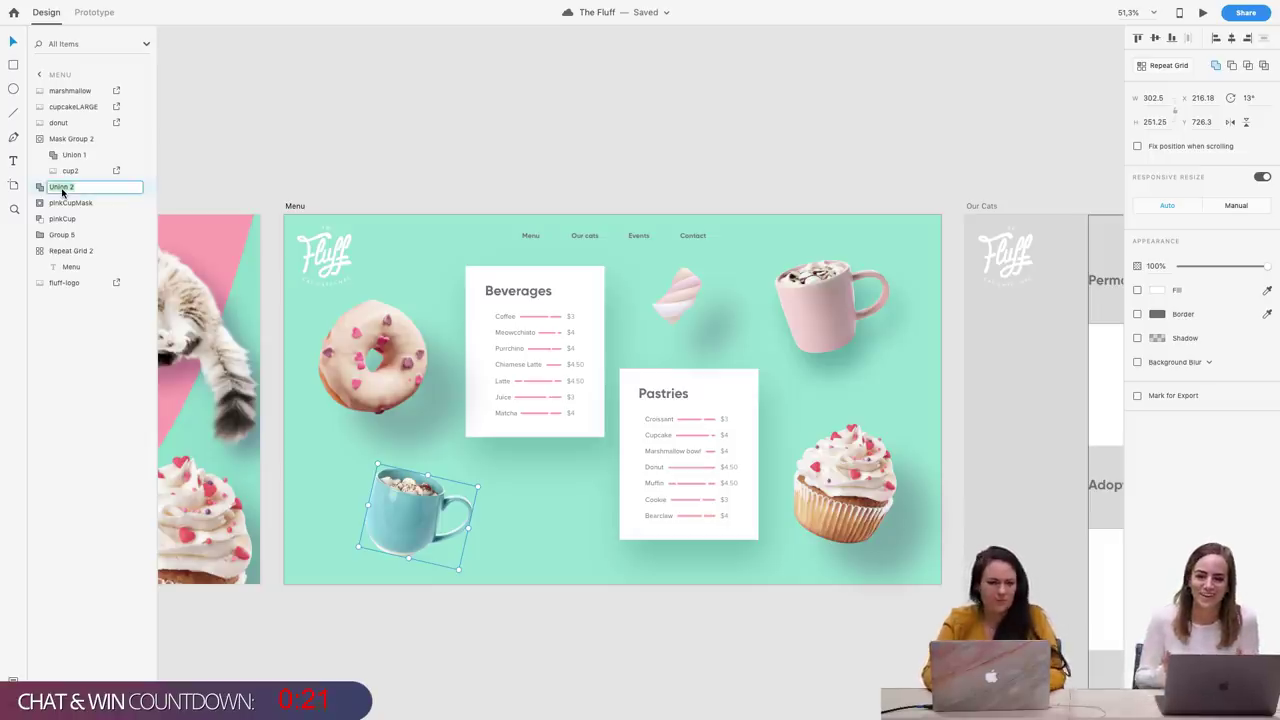
{"action": "type", "text": "b"}
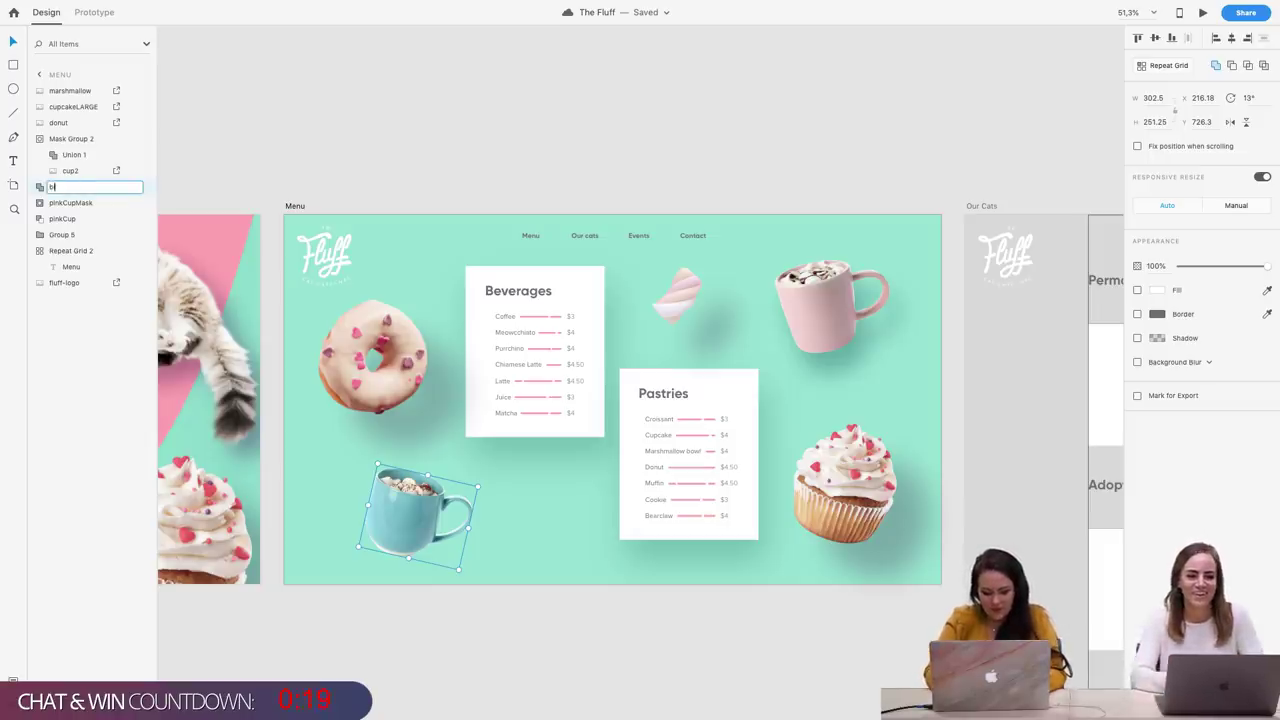
{"action": "type", "text": "lueCup"}
{"action": "key", "text": "Return"}
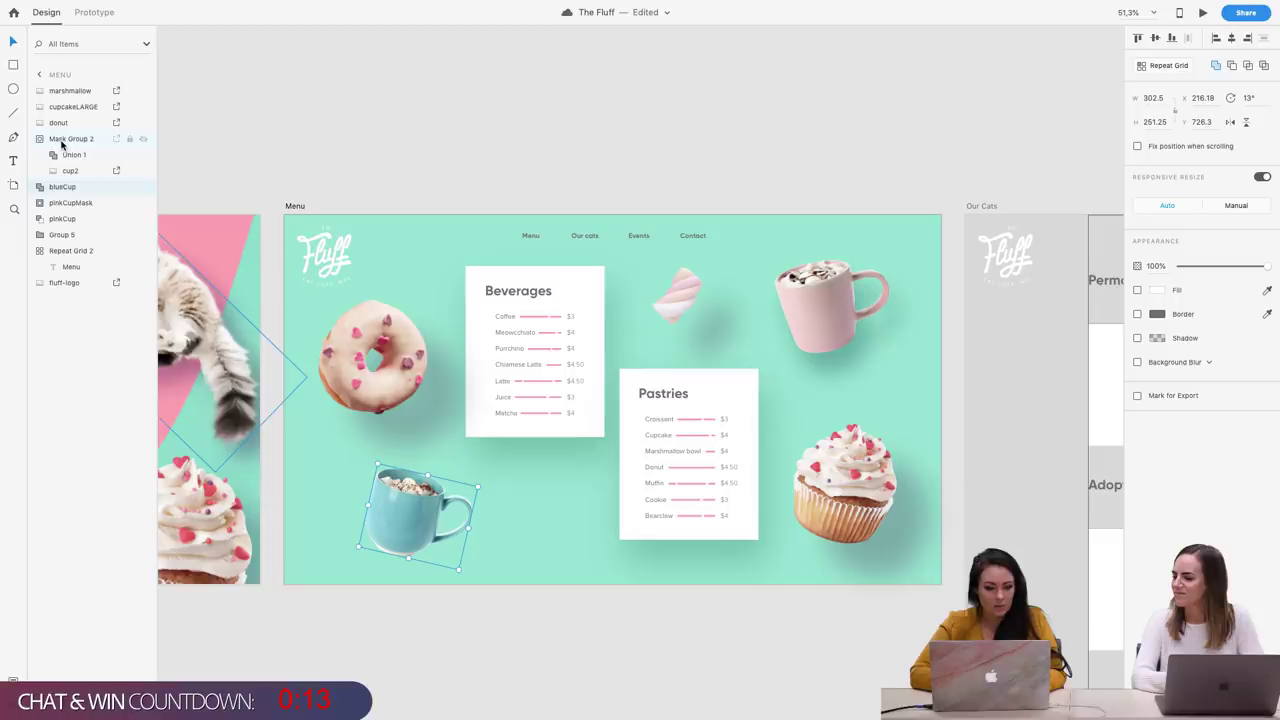
{"action": "key", "text": "super+s"}
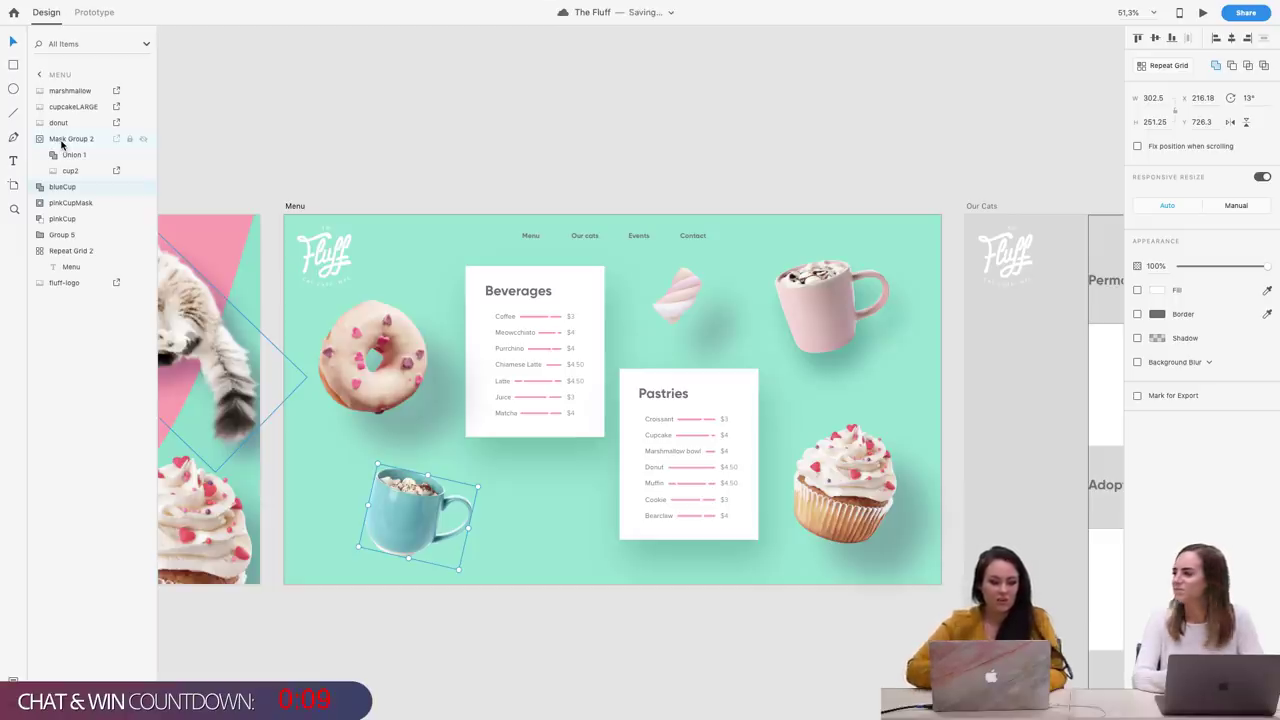
Rename the Mask Group 2 layer as blueCupMask
{"action": "left_click", "coordinate": [62, 142]}
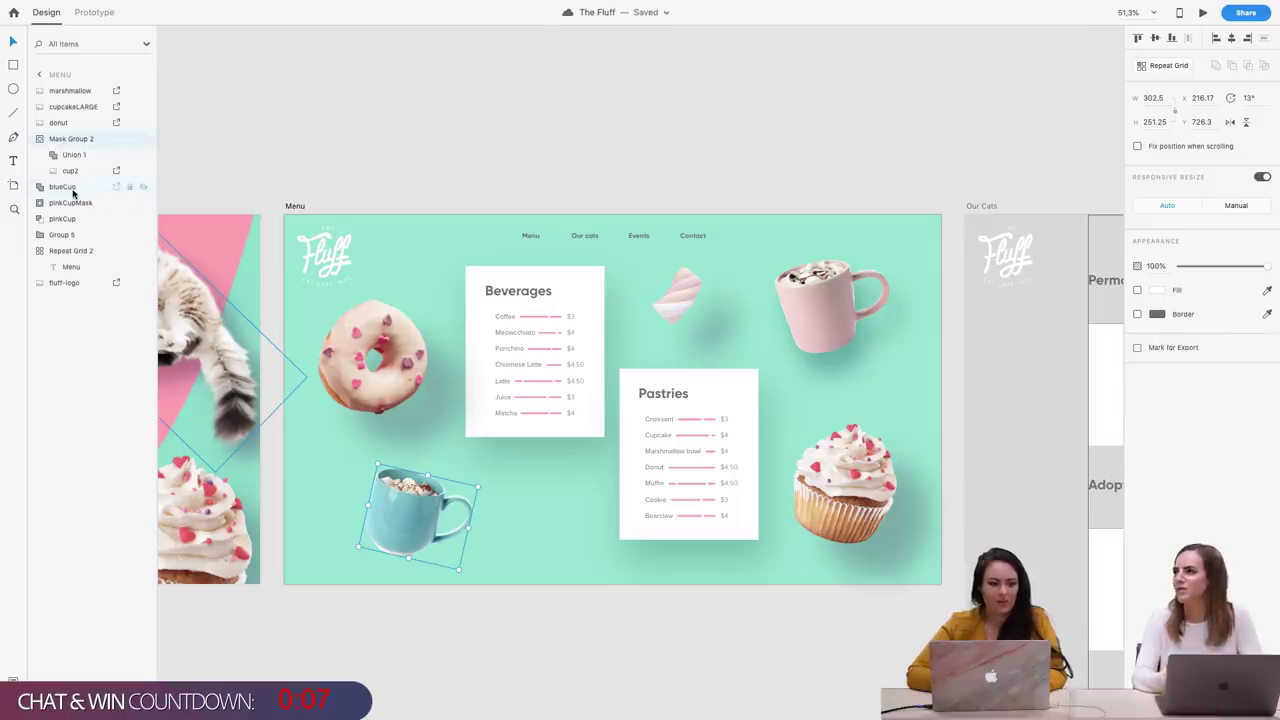
{"action": "left_click", "coordinate": [62, 187]}
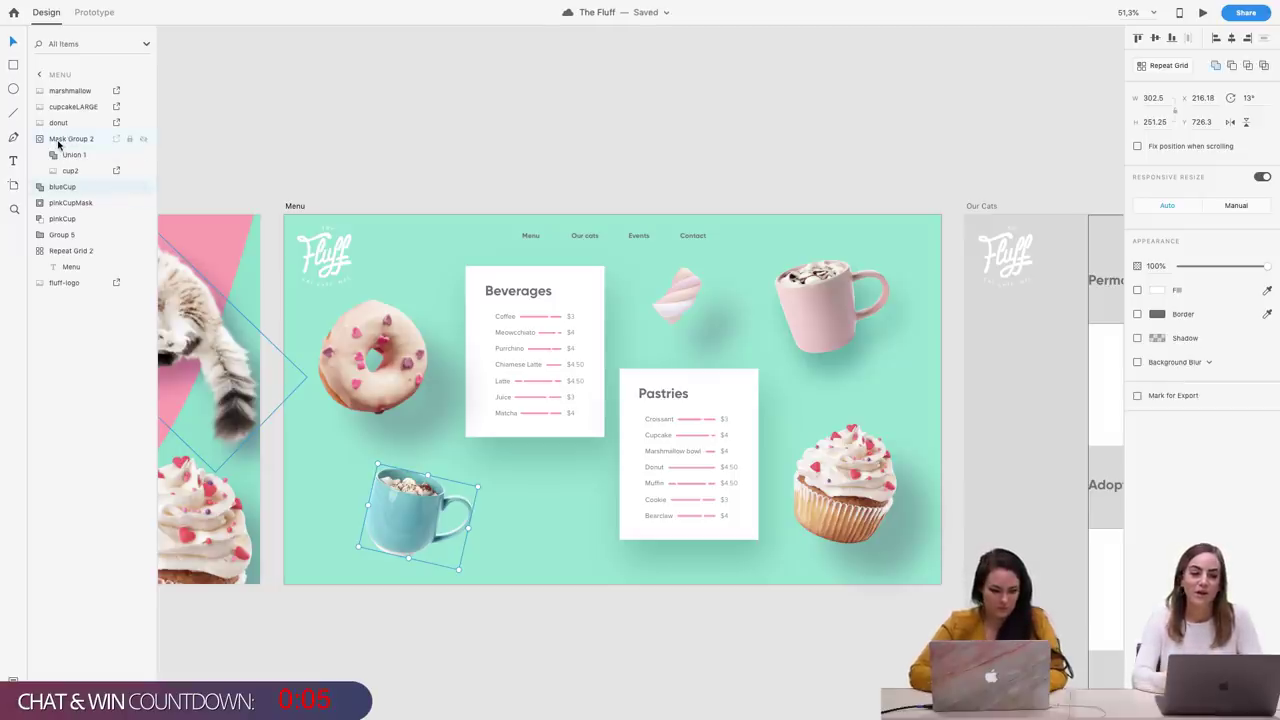
{"action": "left_click", "coordinate": [58, 142]}
{"action": "double_click", "coordinate": [57, 141]}
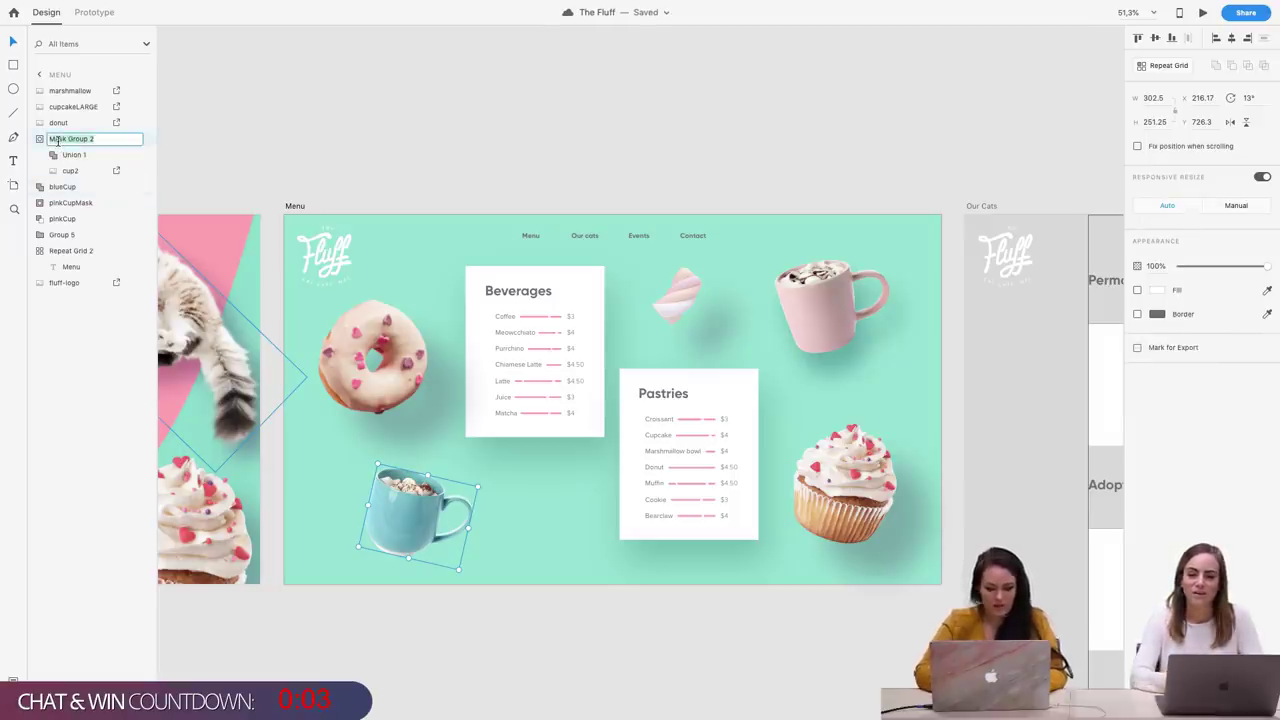
{"action": "type", "text": "blueCup"}
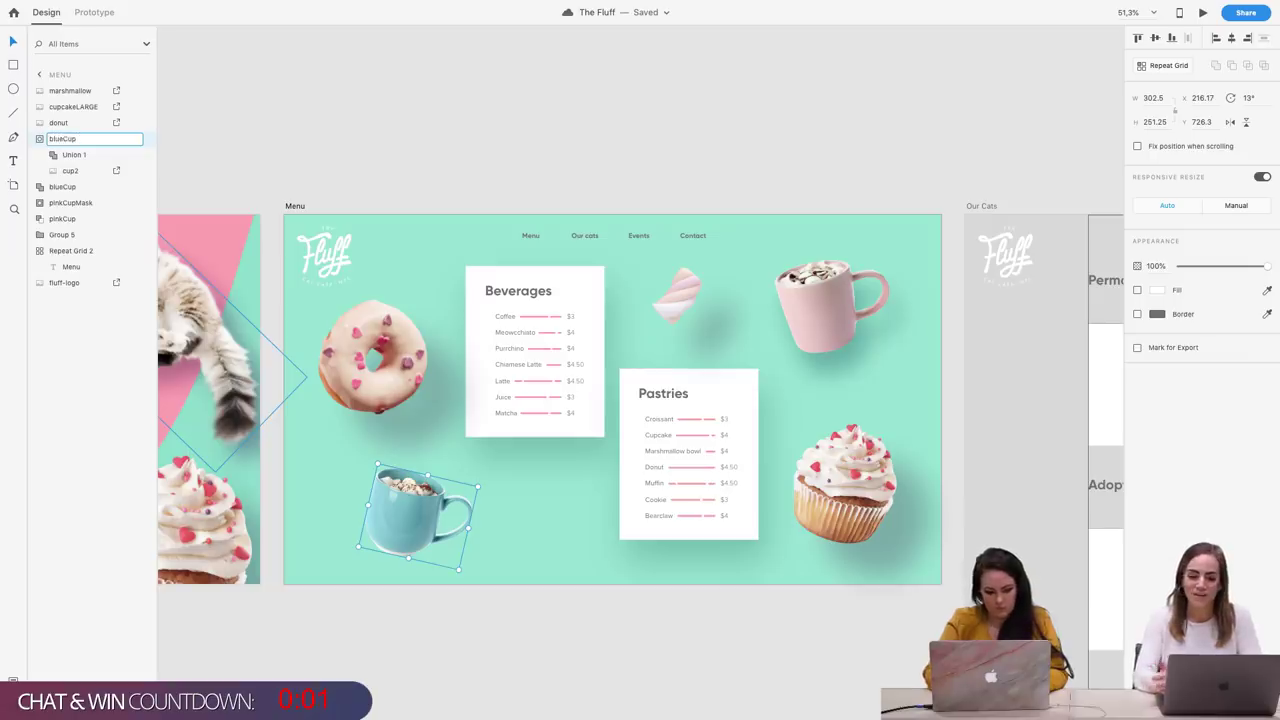
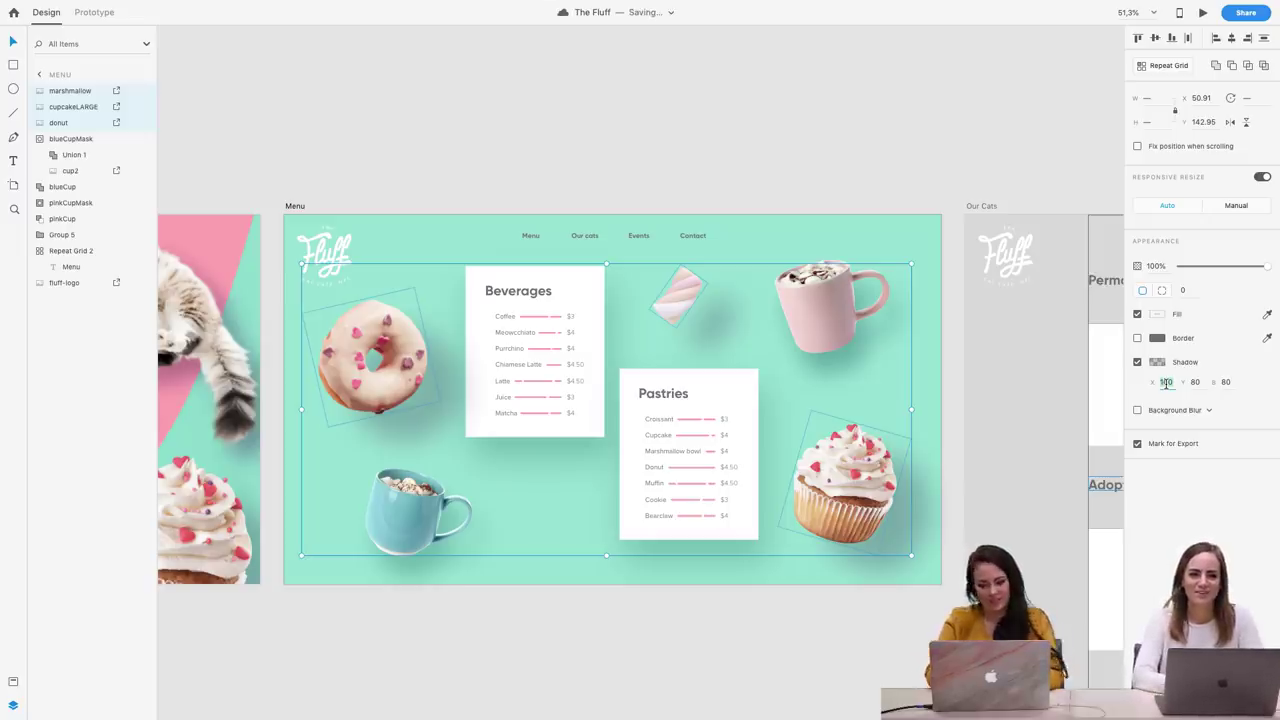
Set the shadow X offset of the marshmallow, cupcake and donut to 40 and shift their shadow colour to dark blue #001224
{"action": "type", "text": "3"}
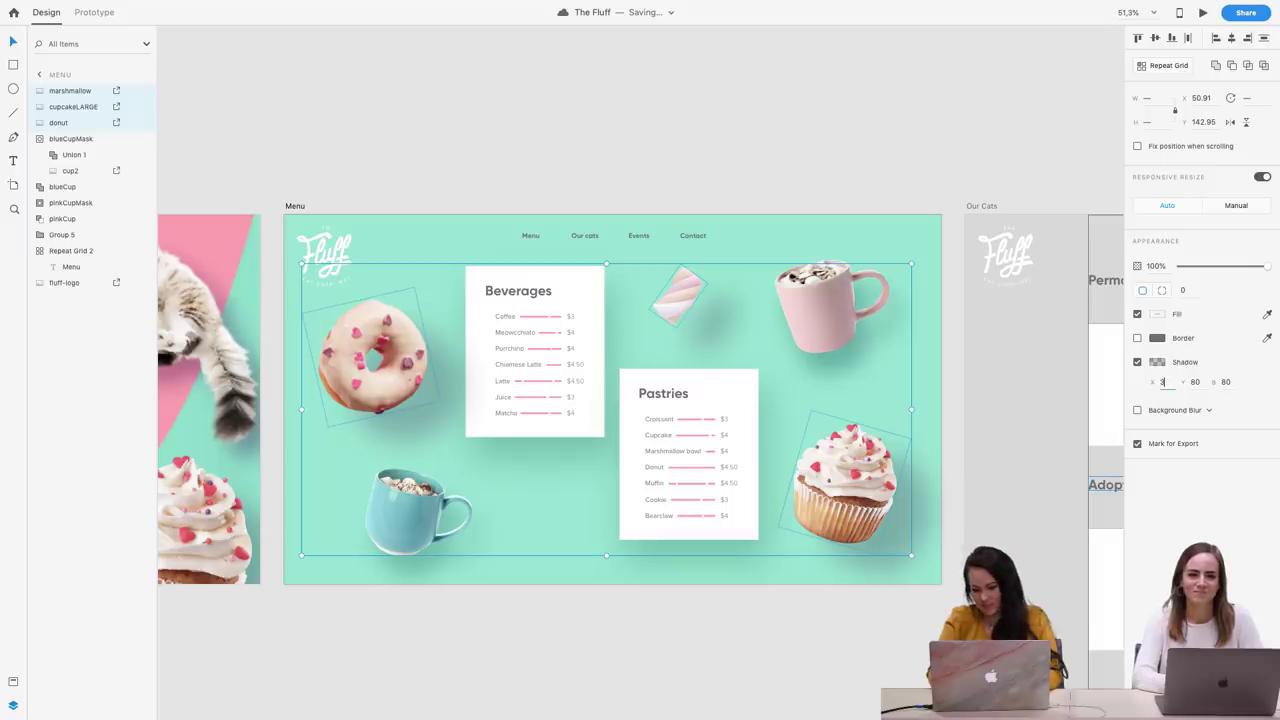
{"action": "type", "text": "040"}
{"action": "key", "text": "Return"}
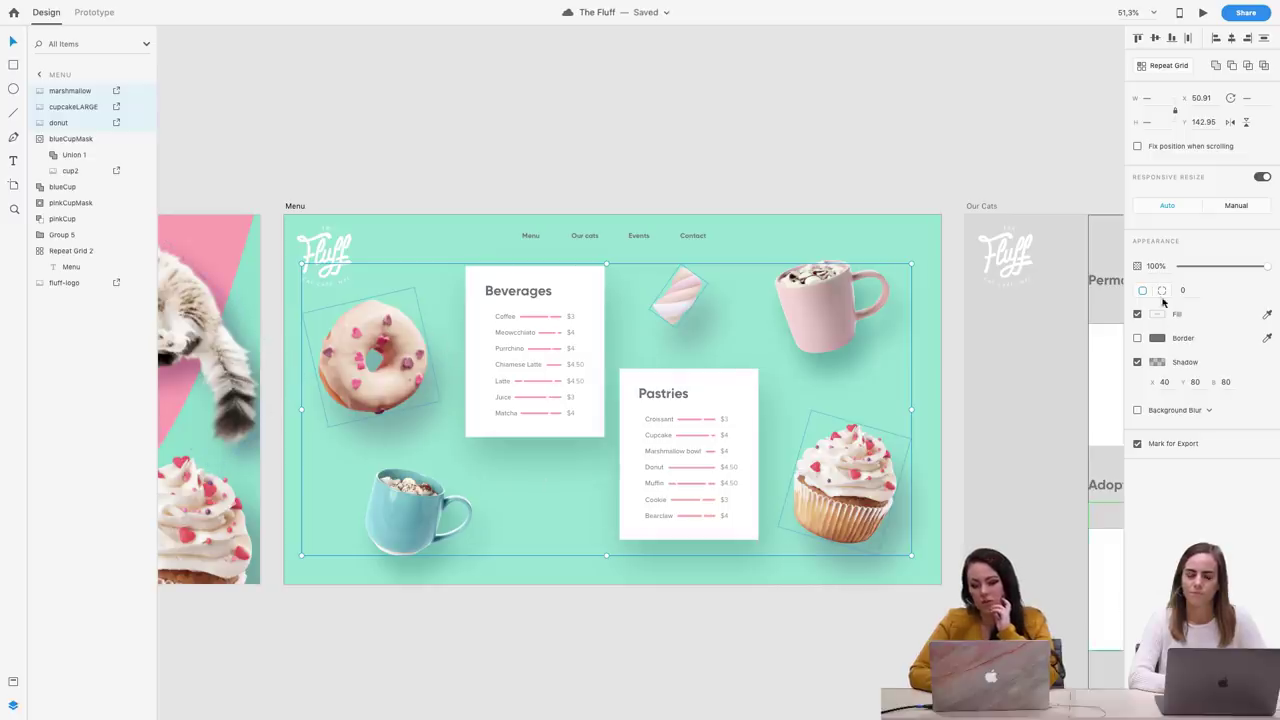
{"action": "left_click", "coordinate": [1157, 364]}
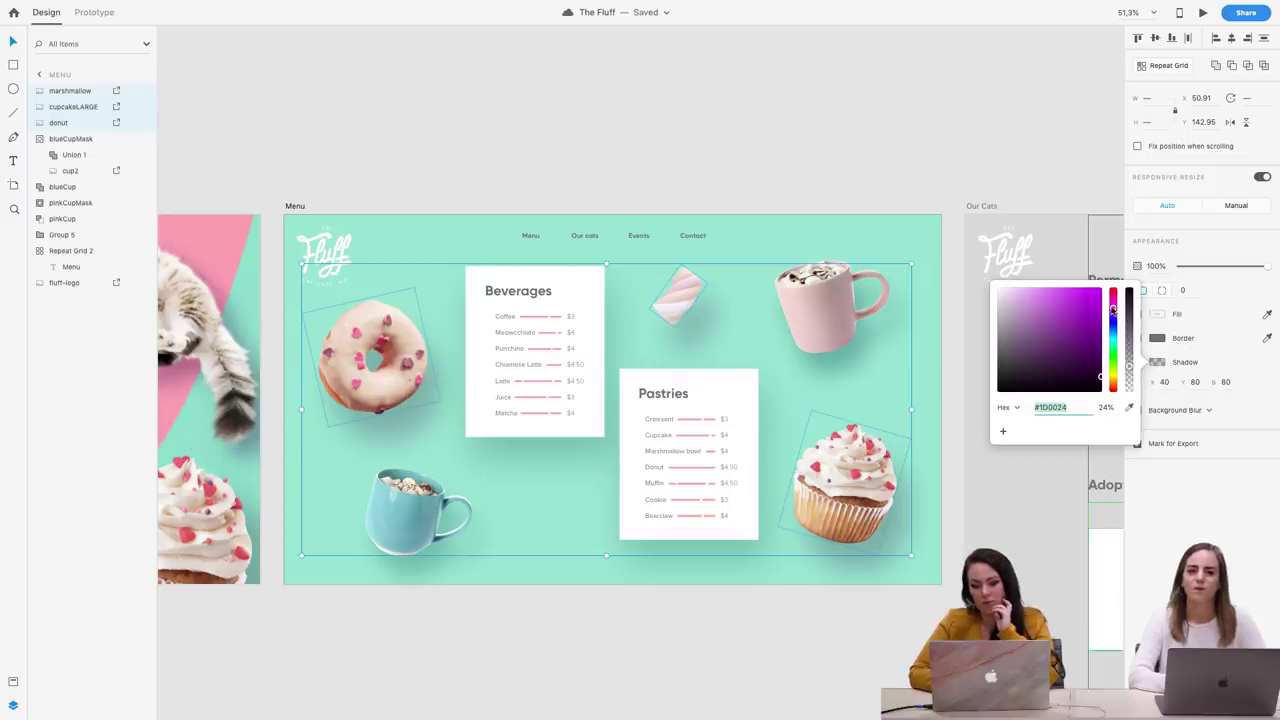
{"action": "left_click_drag", "start_coordinate": [1113, 307], "coordinate": [1113, 330]}
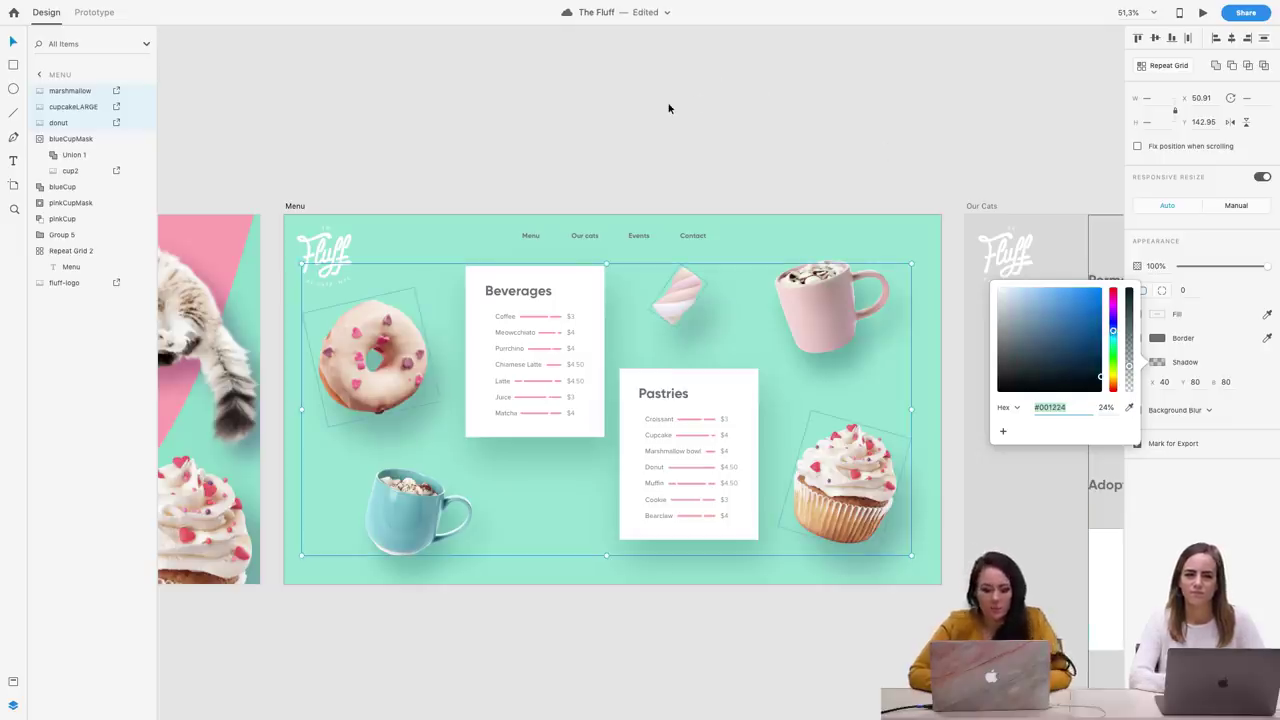
{"action": "left_click", "coordinate": [640, 127]}
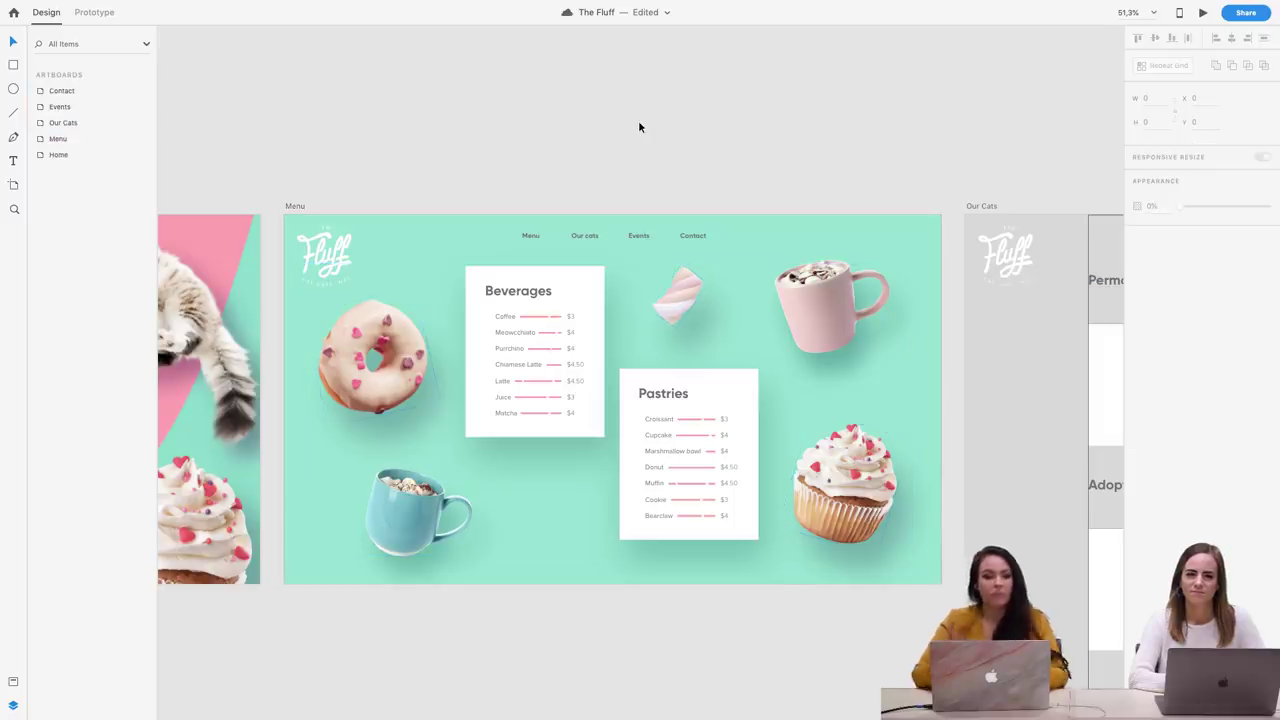
Group the blueCupMask and blueCup layers and name the group blueCup
{"action": "left_click", "coordinate": [389, 517]}
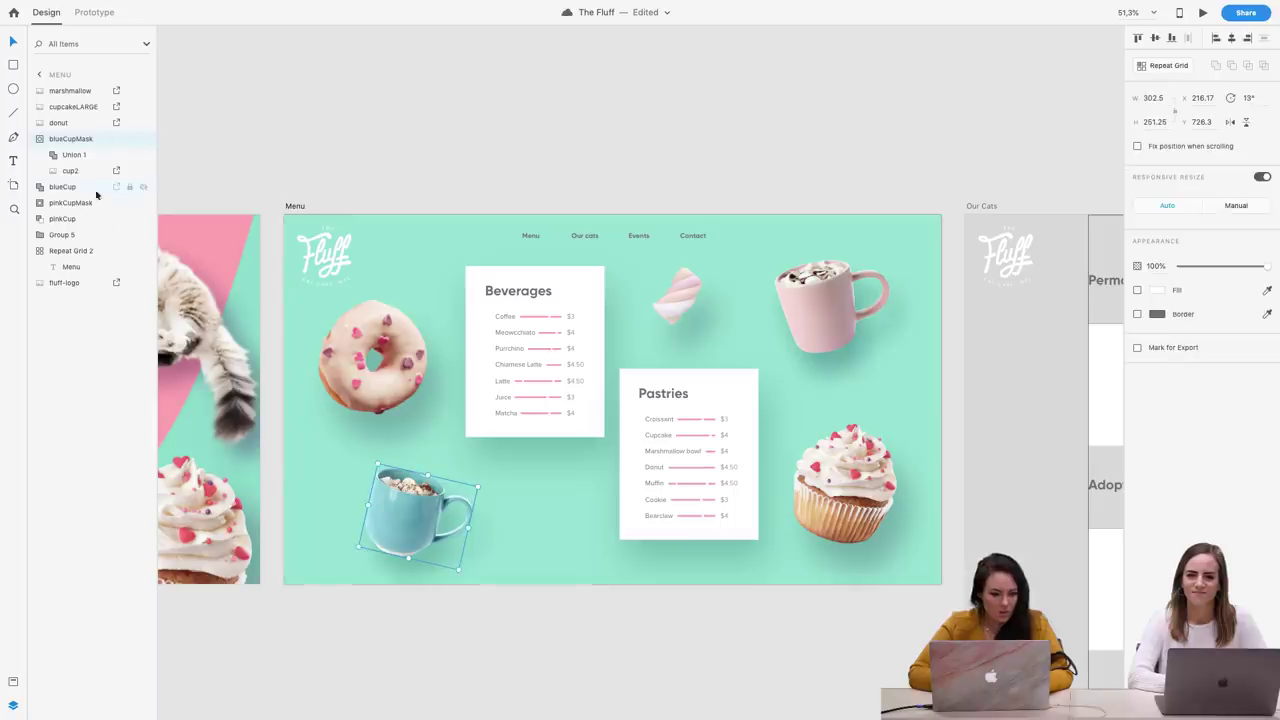
{"action": "left_click", "coordinate": [70, 192], "text": "shift"}
{"action": "key", "text": "super+g"}
{"action": "double_click", "coordinate": [58, 138]}
{"action": "type", "text": "blueCup"}
{"action": "key", "text": "Return"}
Group the pinkCupMask and pinkCup layers, name the group pinkCup, and save the document
{"action": "left_click", "coordinate": [872, 290]}
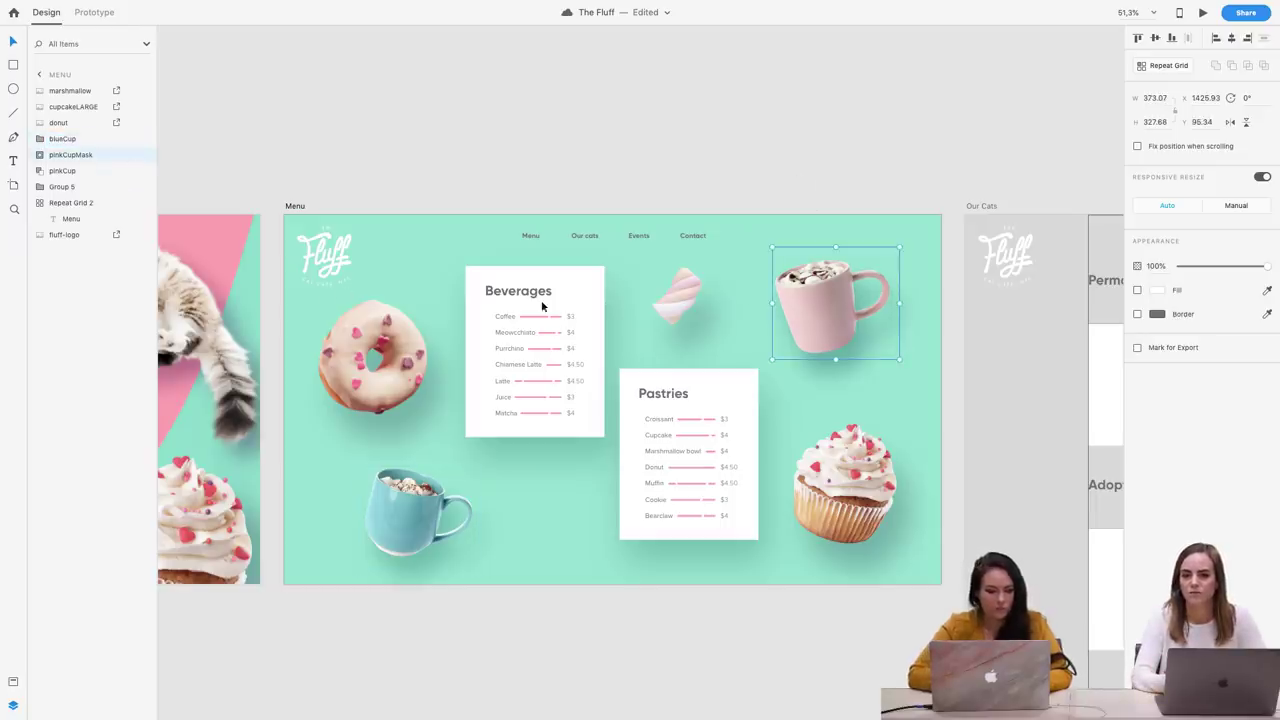
{"action": "left_click", "coordinate": [70, 177], "text": "shift"}
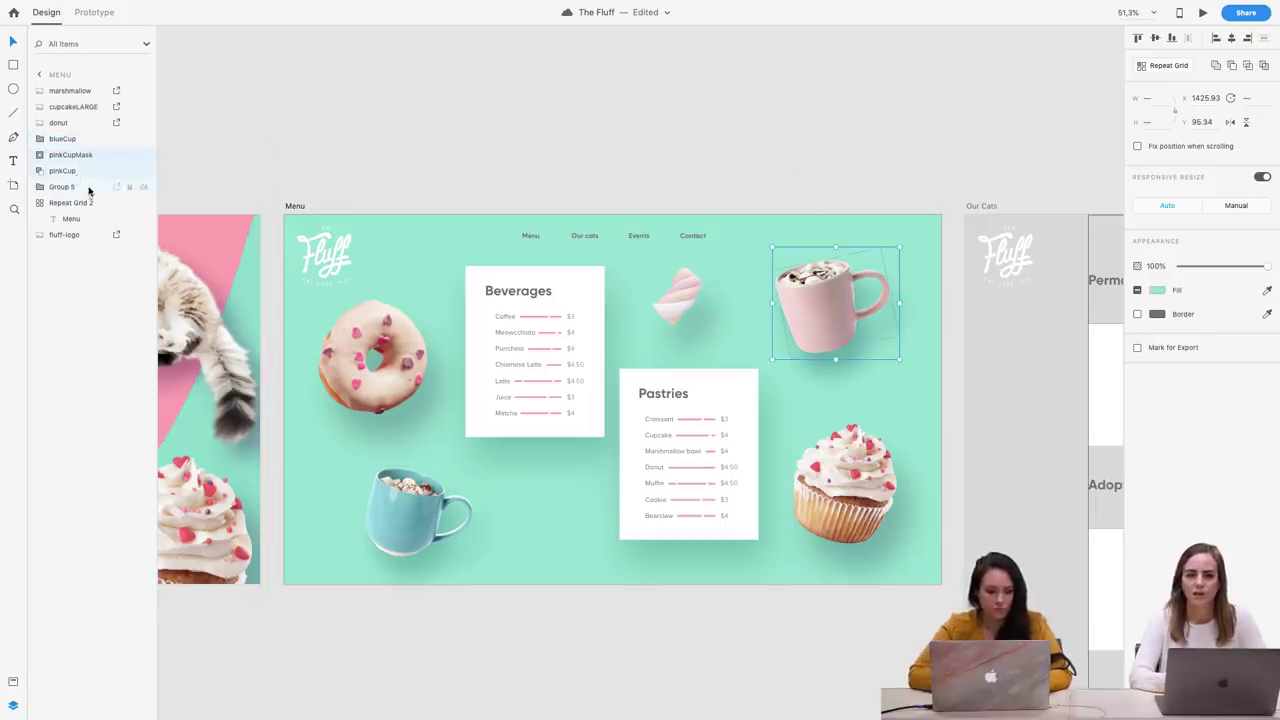
{"action": "key", "text": "super+g"}
{"action": "double_click", "coordinate": [62, 155]}
{"action": "type", "text": "pinkC"}
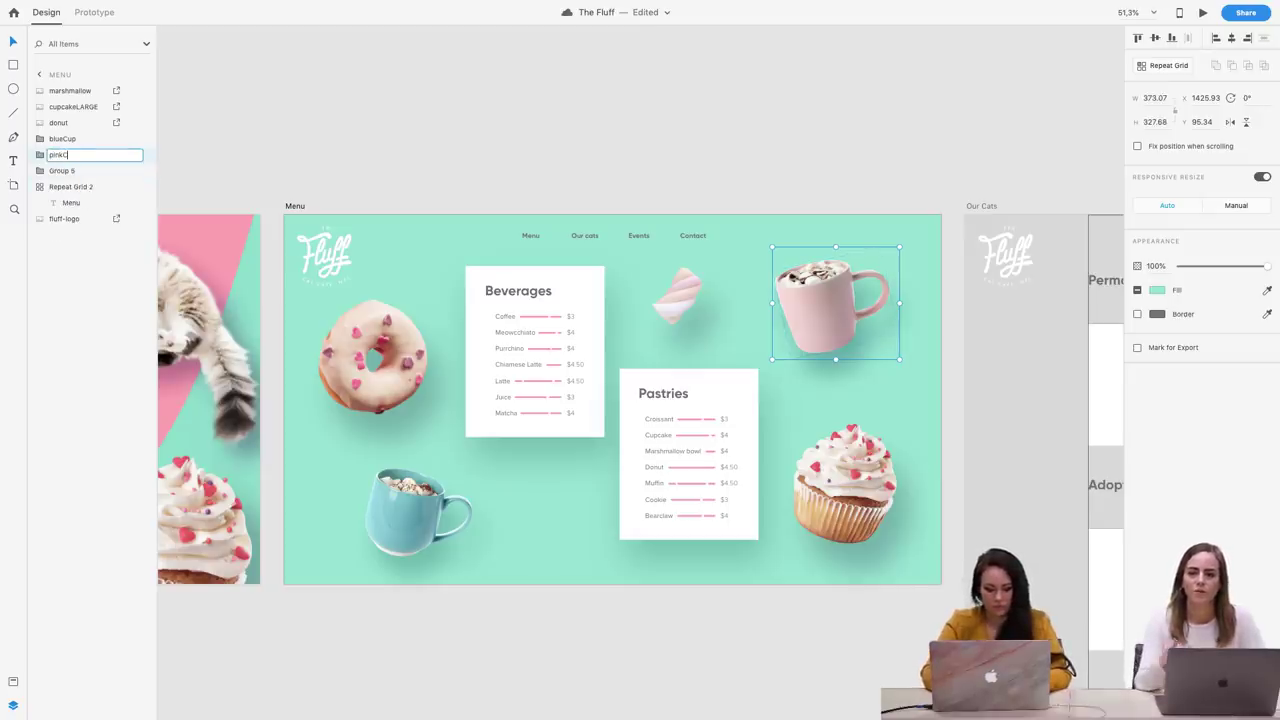
{"action": "type", "text": "up"}
{"action": "key", "text": "Return"}
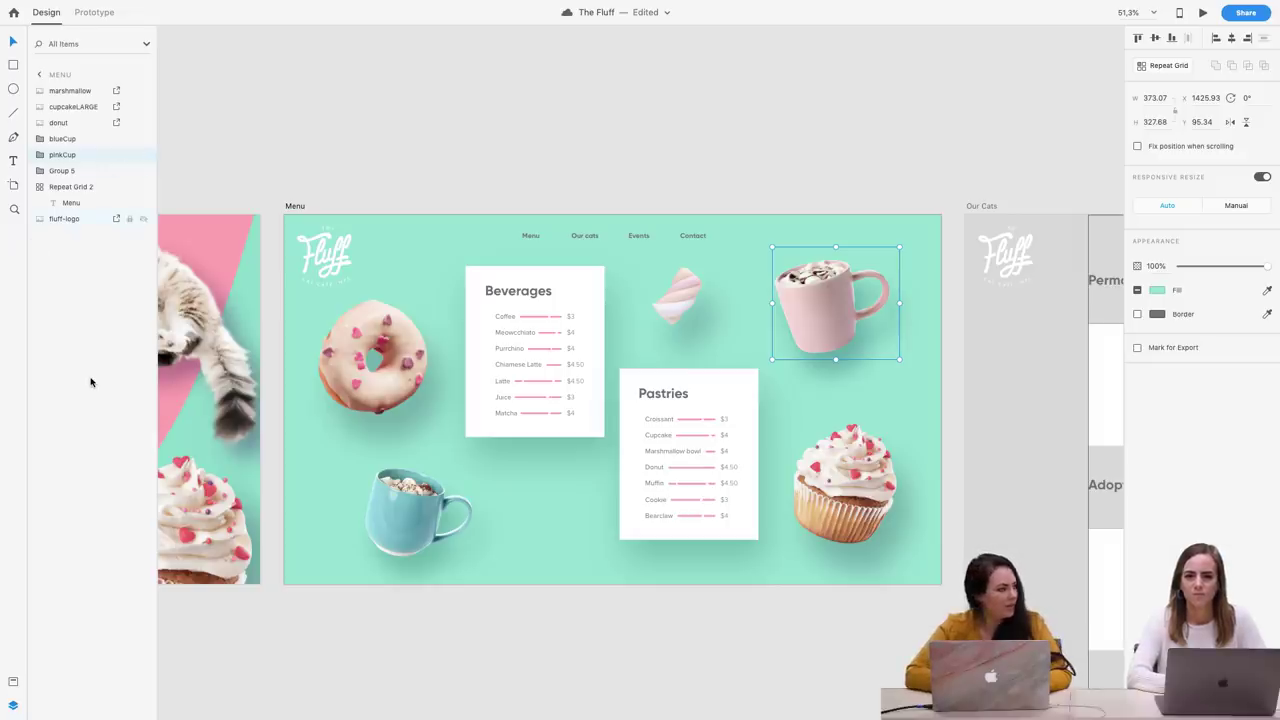
{"action": "key", "text": "super+s"}
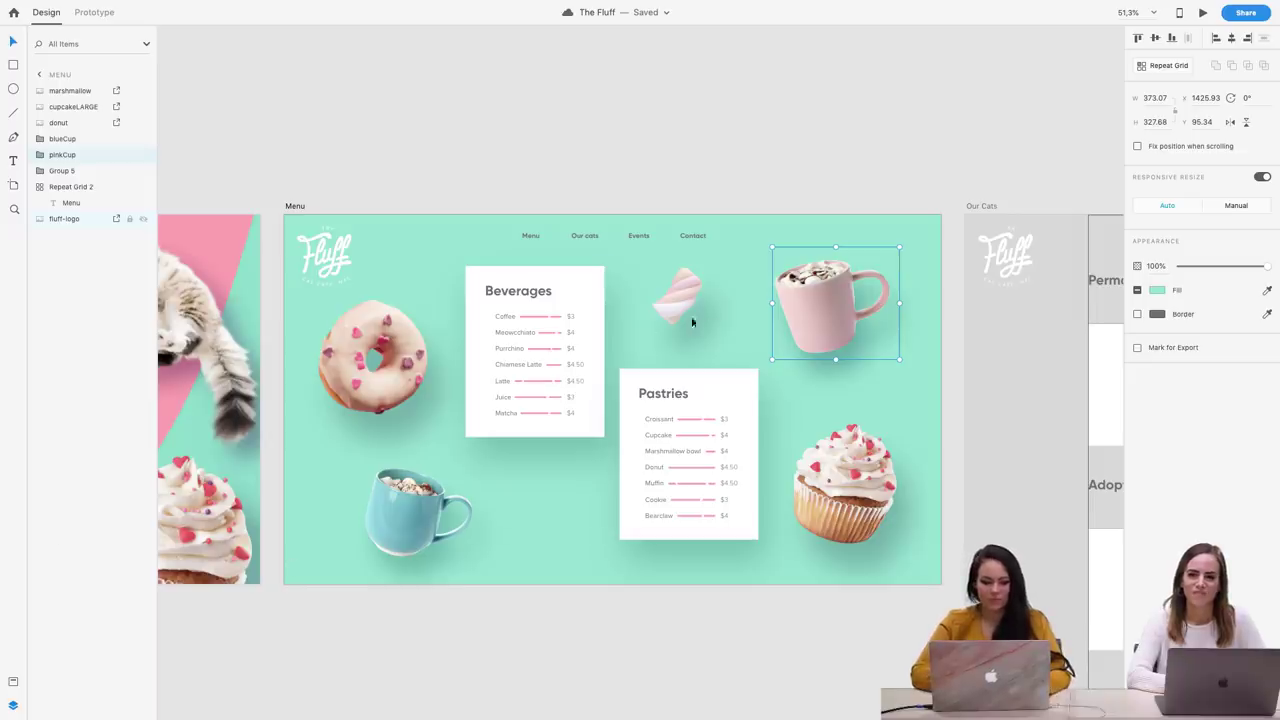
{"action": "left_click", "coordinate": [410, 527], "text": "shift"}
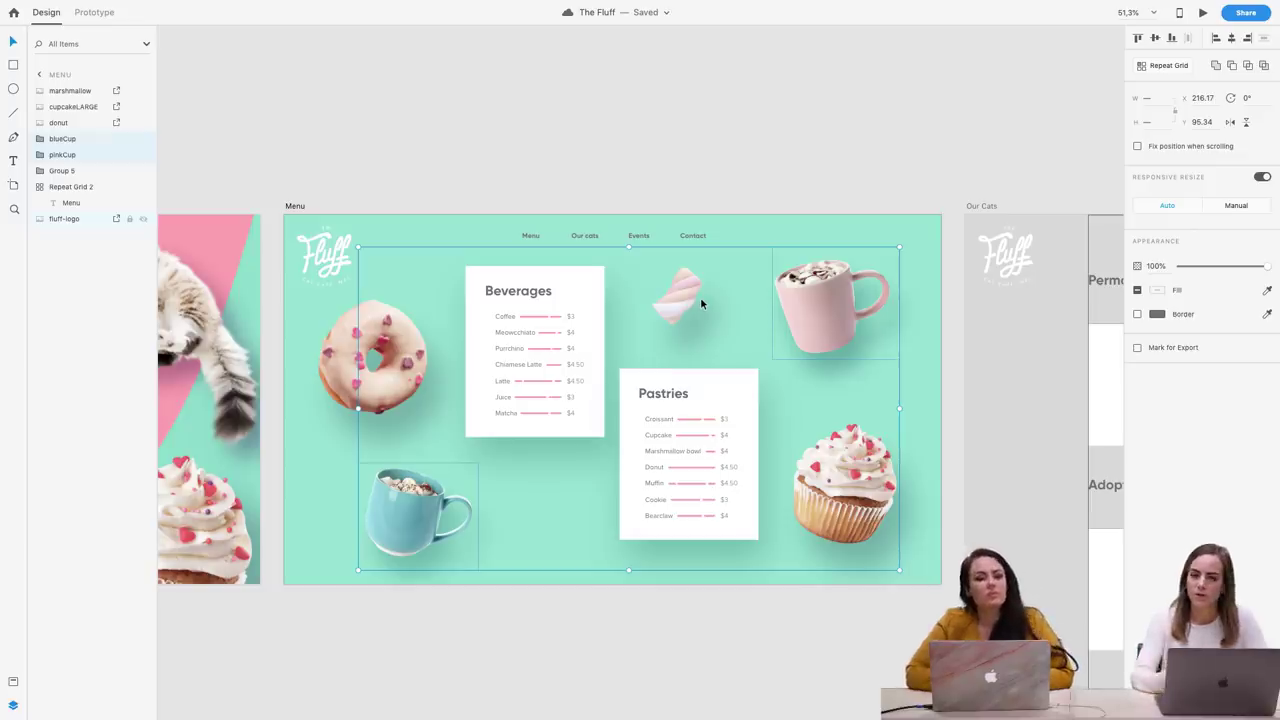
{"action": "left_click", "coordinate": [288, 209]}
{"action": "left_click", "coordinate": [292, 206]}
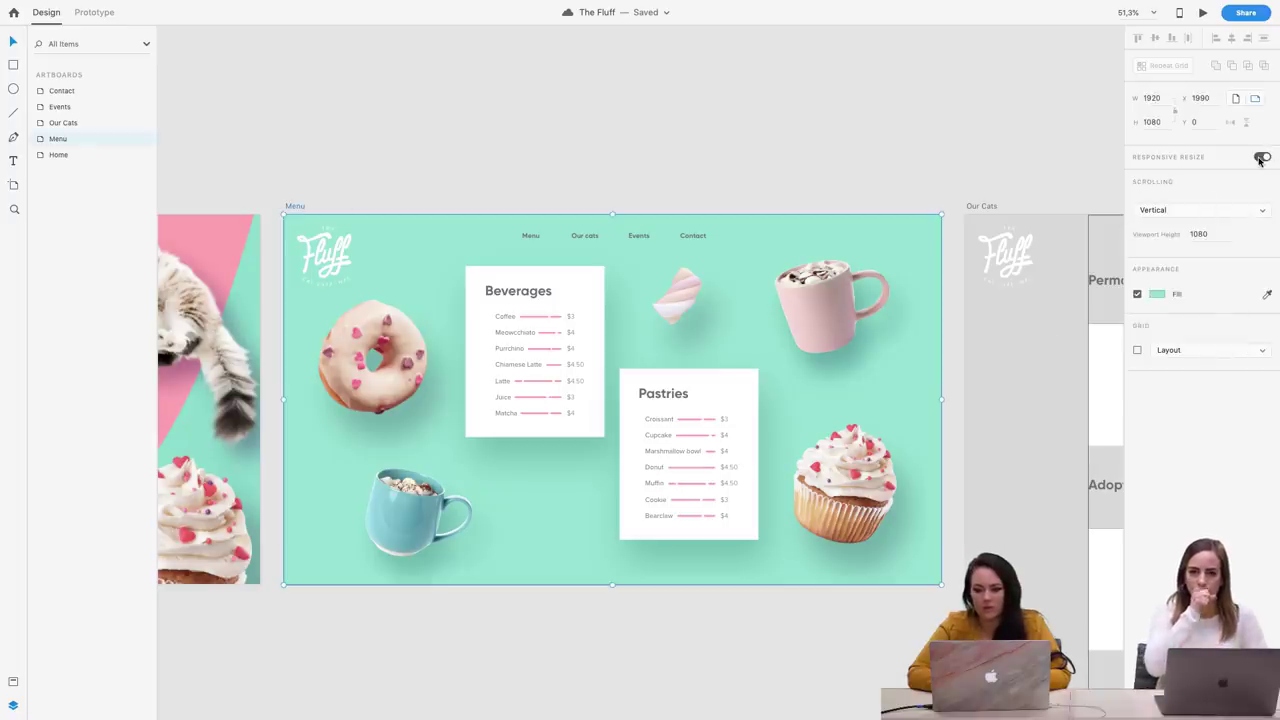
{"action": "mouse_move", "coordinate": [821, 405]}
{"action": "left_mouse_down"}
{"action": "mouse_move", "coordinate": [634, 405]}
{"action": "mouse_move", "coordinate": [843, 400]}
{"action": "mouse_move", "coordinate": [626, 391]}
{"action": "mouse_move", "coordinate": [694, 374]}
{"action": "mouse_move", "coordinate": [851, 391]}
{"action": "mouse_move", "coordinate": [841, 394]}
{"action": "left_mouse_up"}
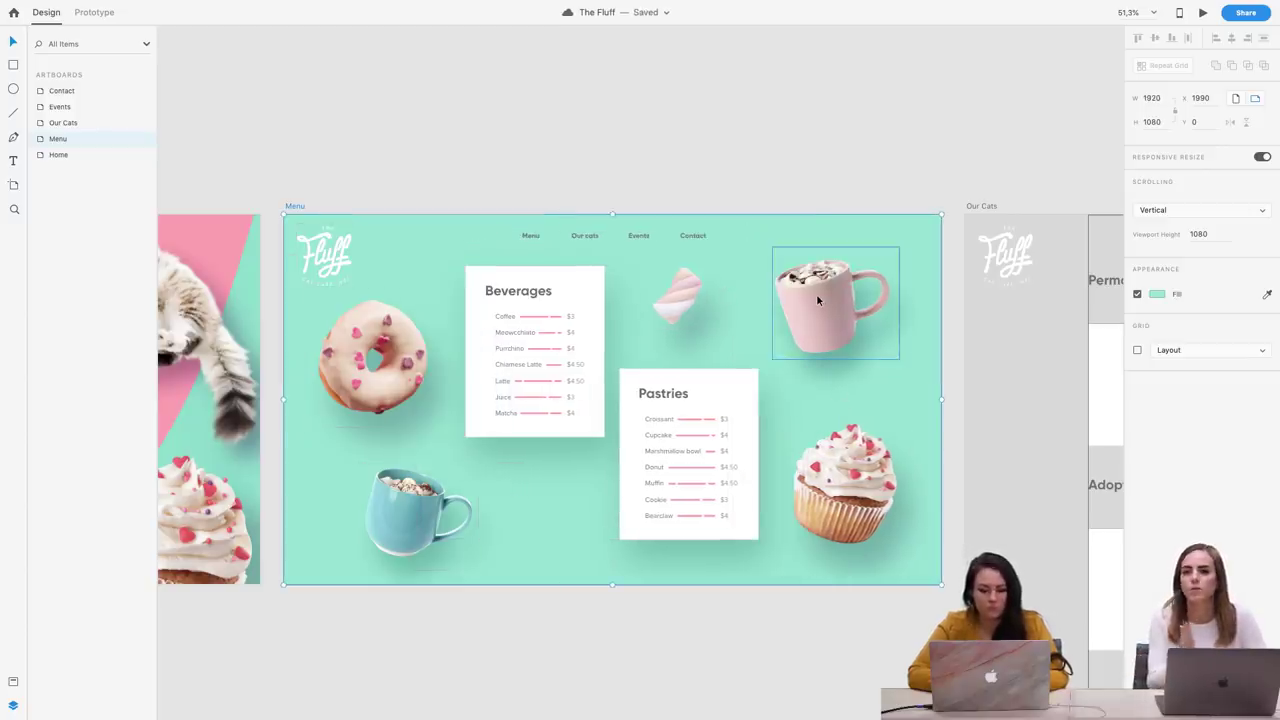
Turn off Responsive Resize for the pink mug, blue mug and marshmallow
{"action": "left_click", "coordinate": [816, 294]}
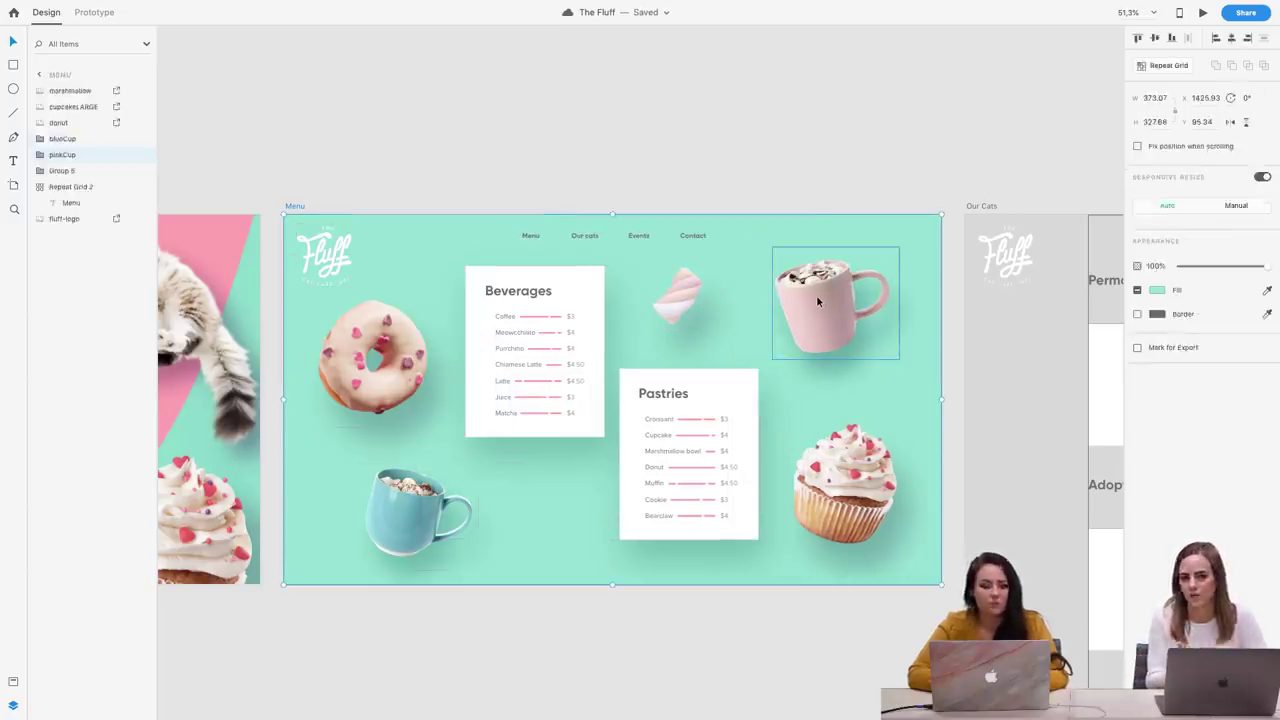
{"action": "left_click", "coordinate": [408, 524], "text": "shift"}
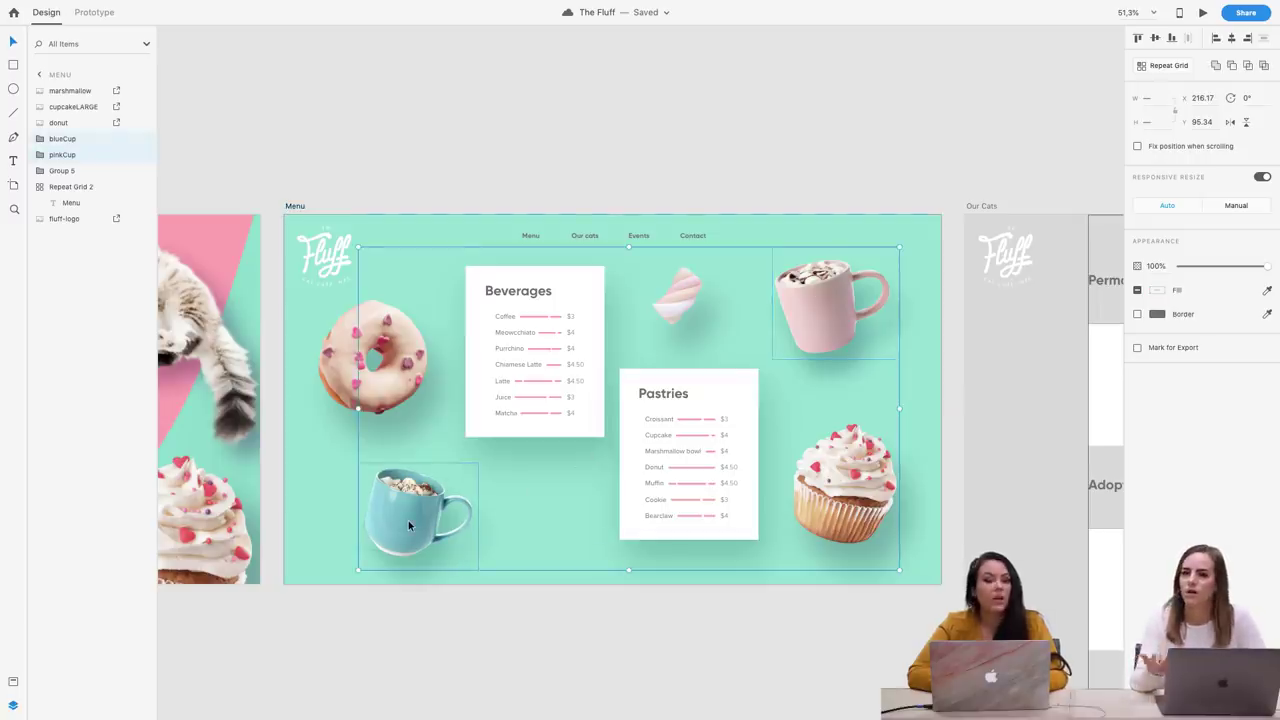
{"action": "left_click", "coordinate": [687, 302], "text": "shift"}
{"action": "left_click", "coordinate": [1262, 177]}
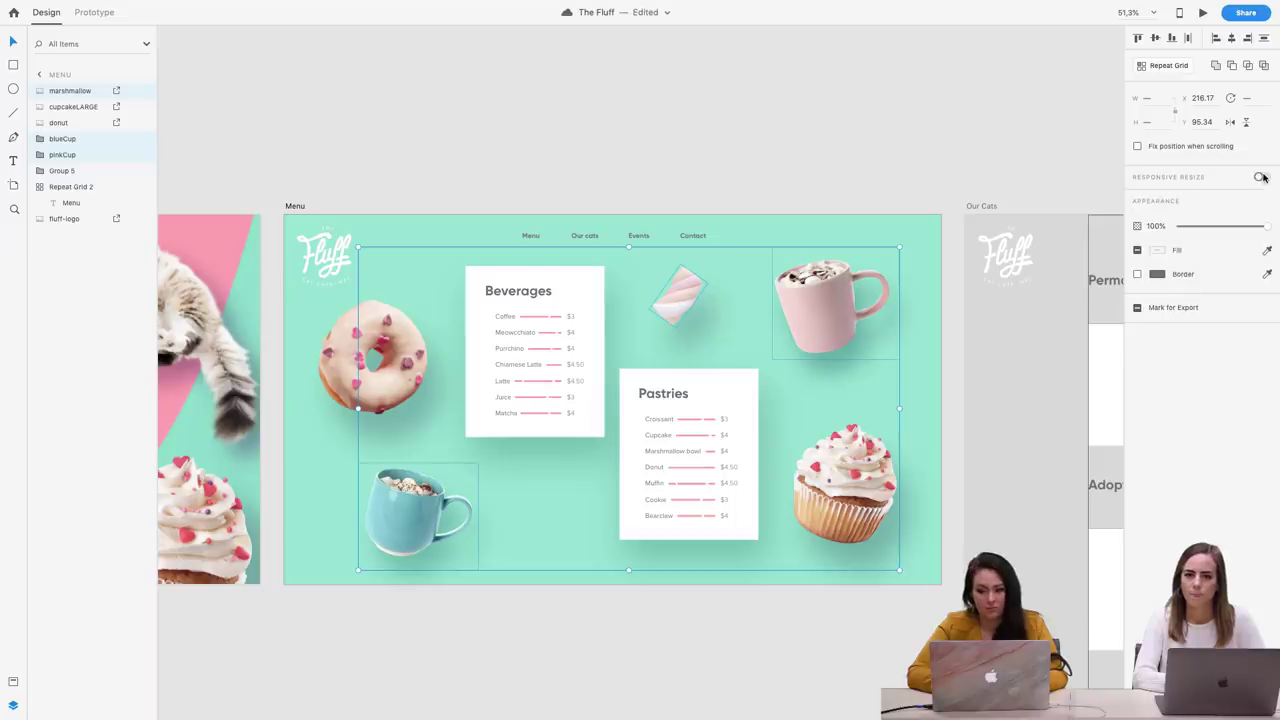
Narrow the Menu artboard to 1786 wide to test the layout, undo the resize and save the document
{"action": "left_click", "coordinate": [292, 206]}
{"action": "left_click_drag", "start_coordinate": [942, 403], "coordinate": [895, 420]}
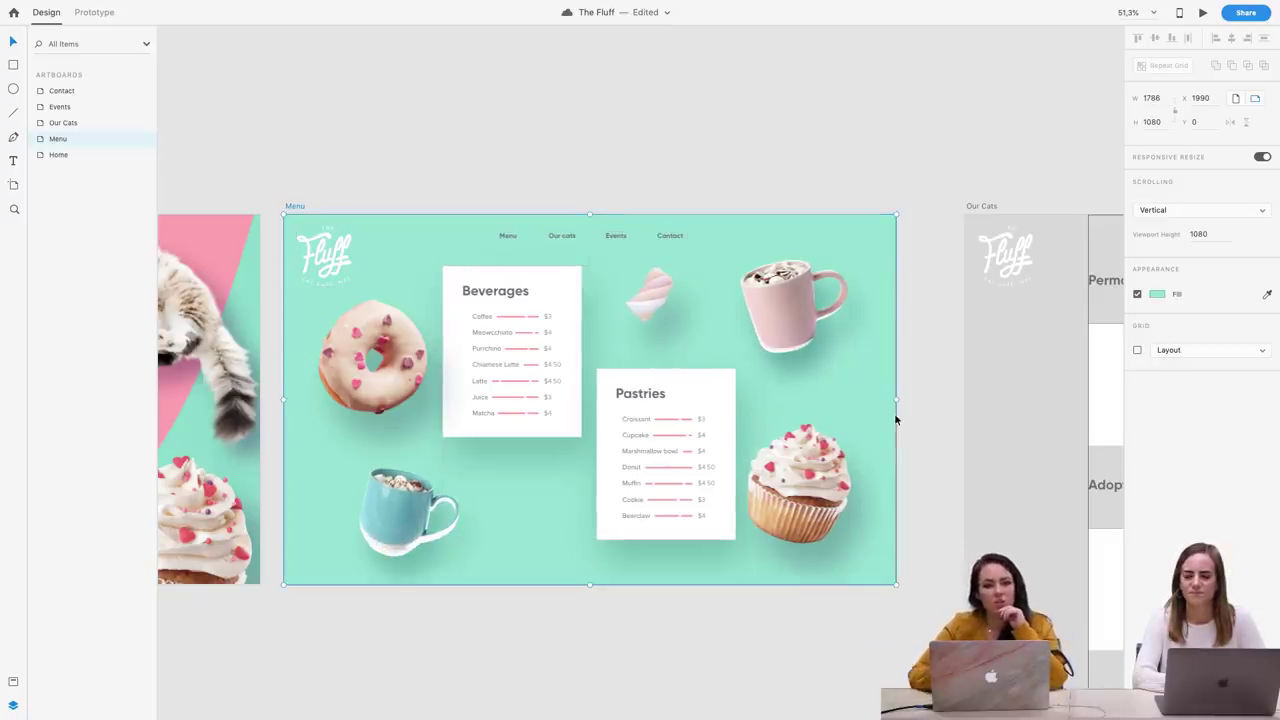
{"action": "key", "text": "ctrl+s"}
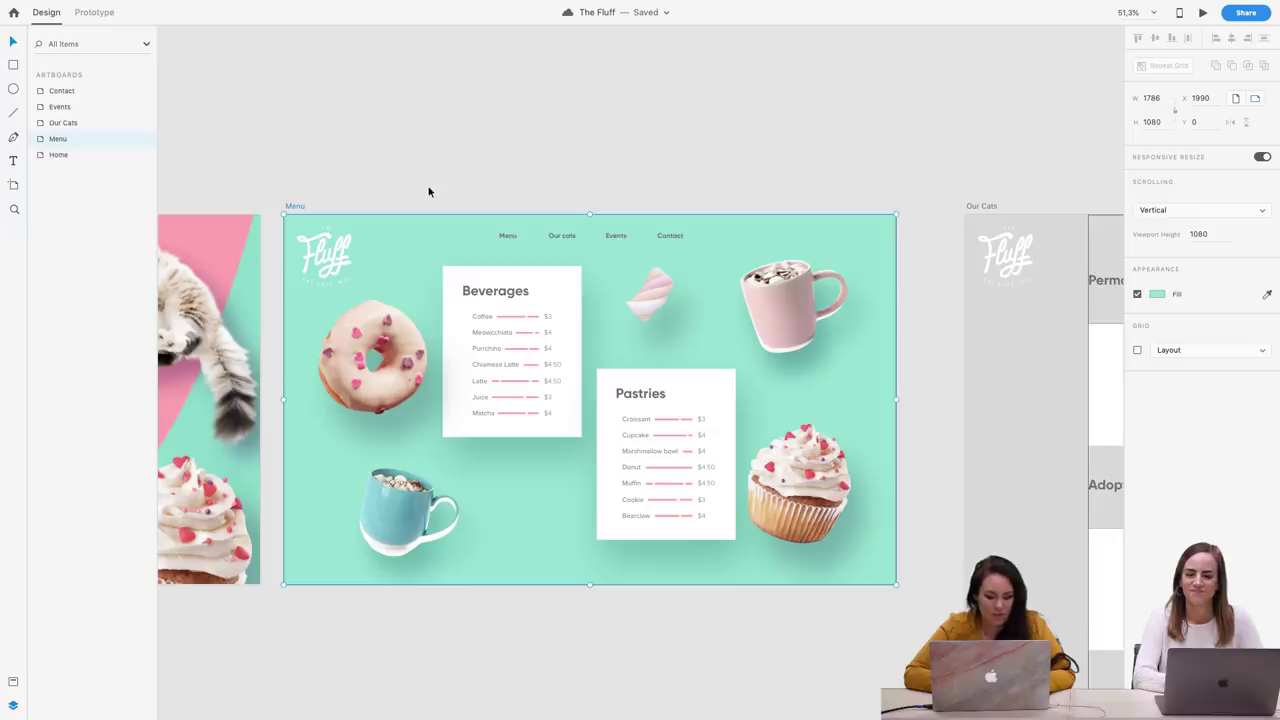
{"action": "key", "text": "super+z"}
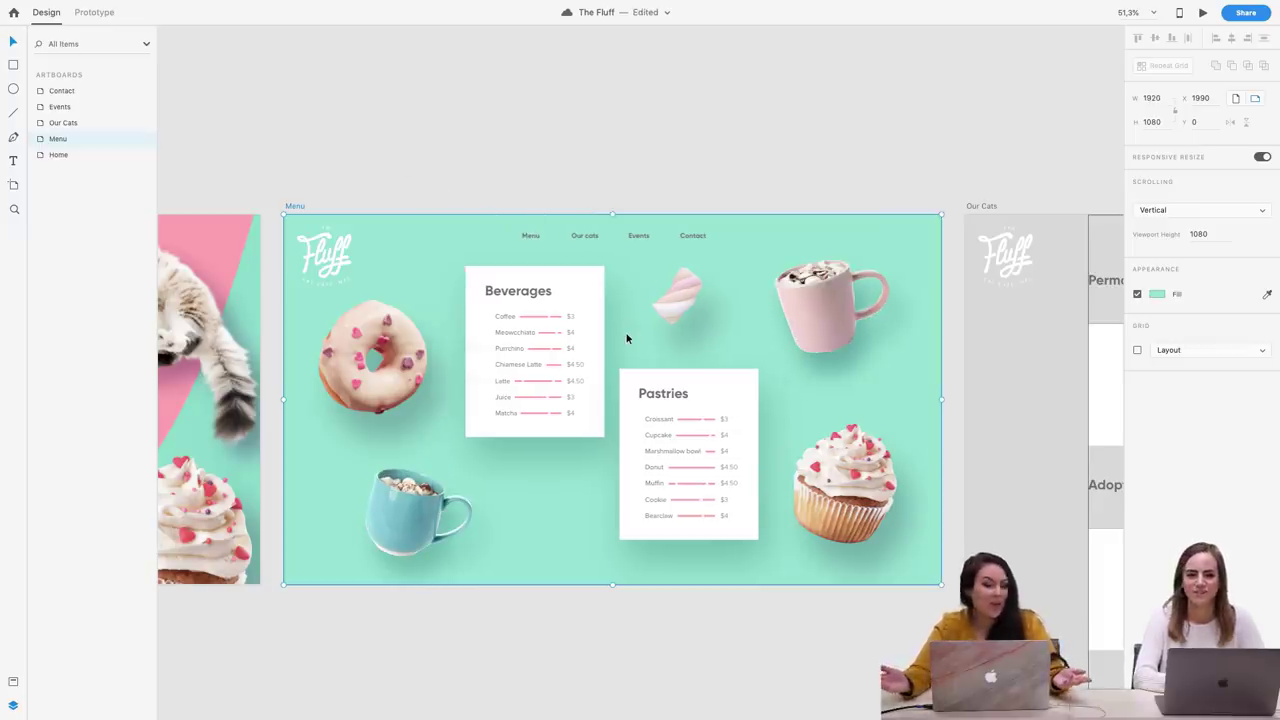
{"action": "key", "text": "super+s"}
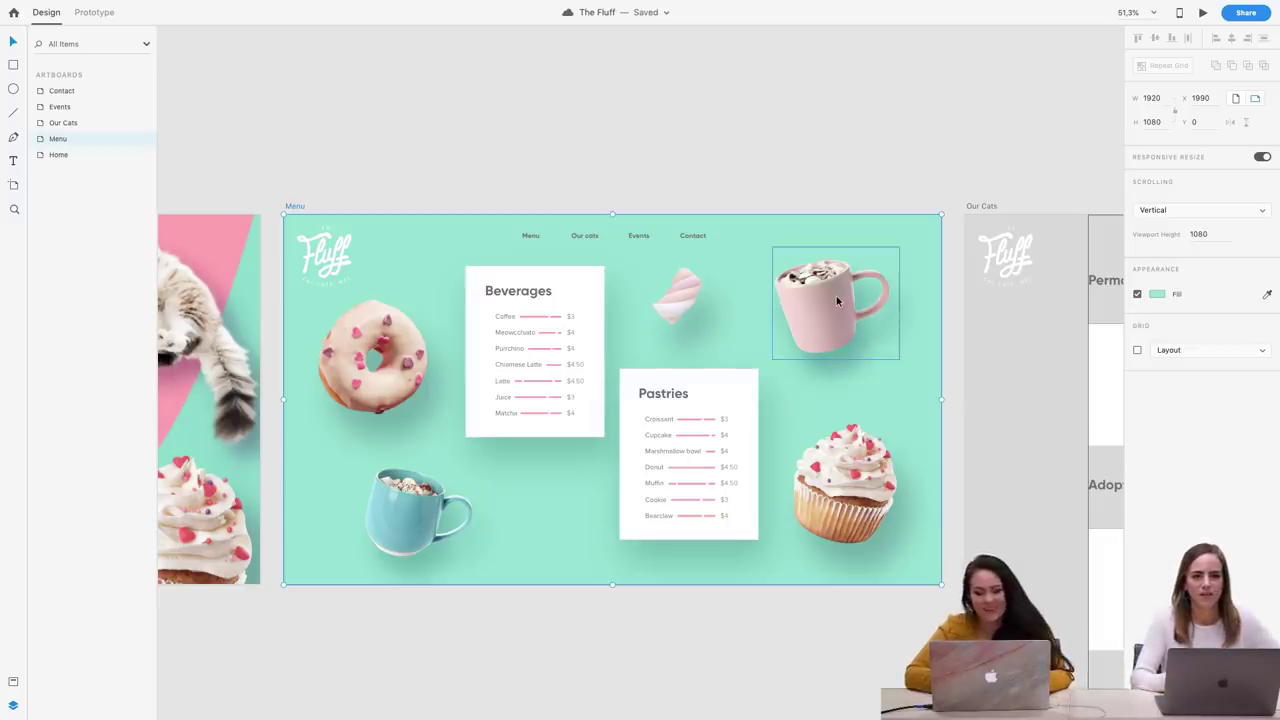
Turn Responsive Resize back on for the pink mug, blue mug and marshmallow
{"action": "left_click", "coordinate": [882, 518]}
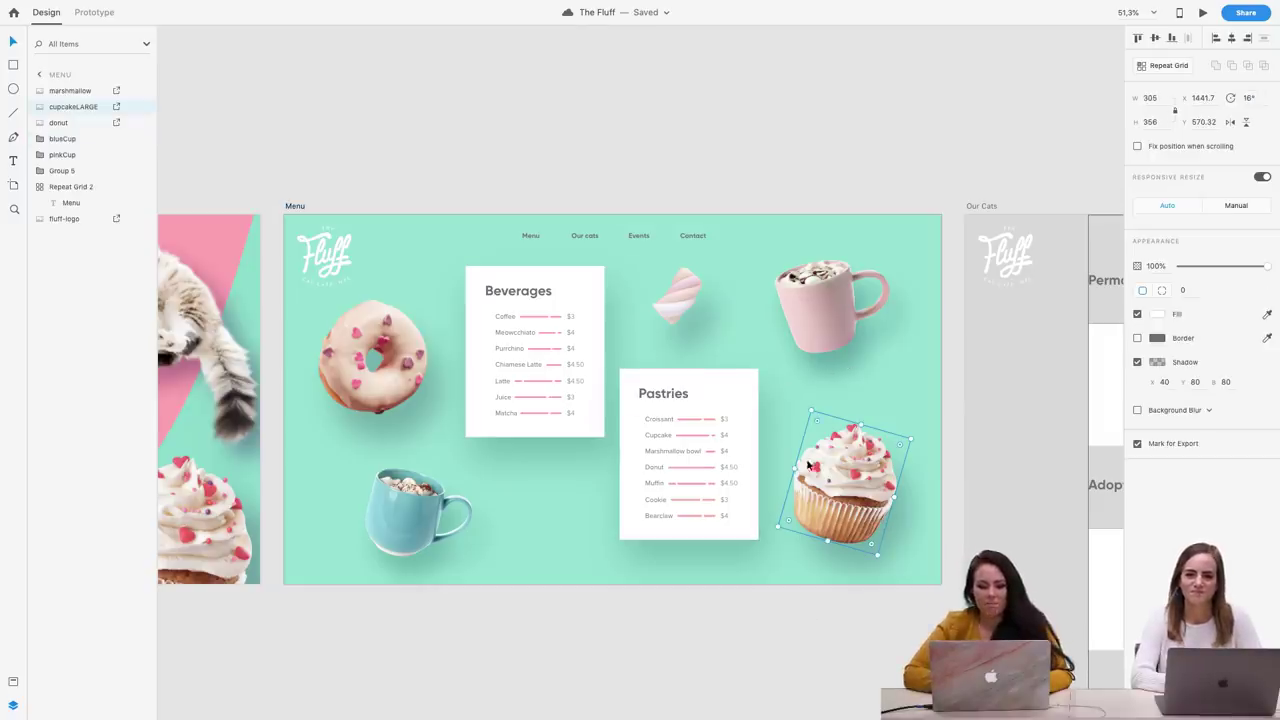
{"action": "left_click", "coordinate": [855, 280], "text": "shift"}
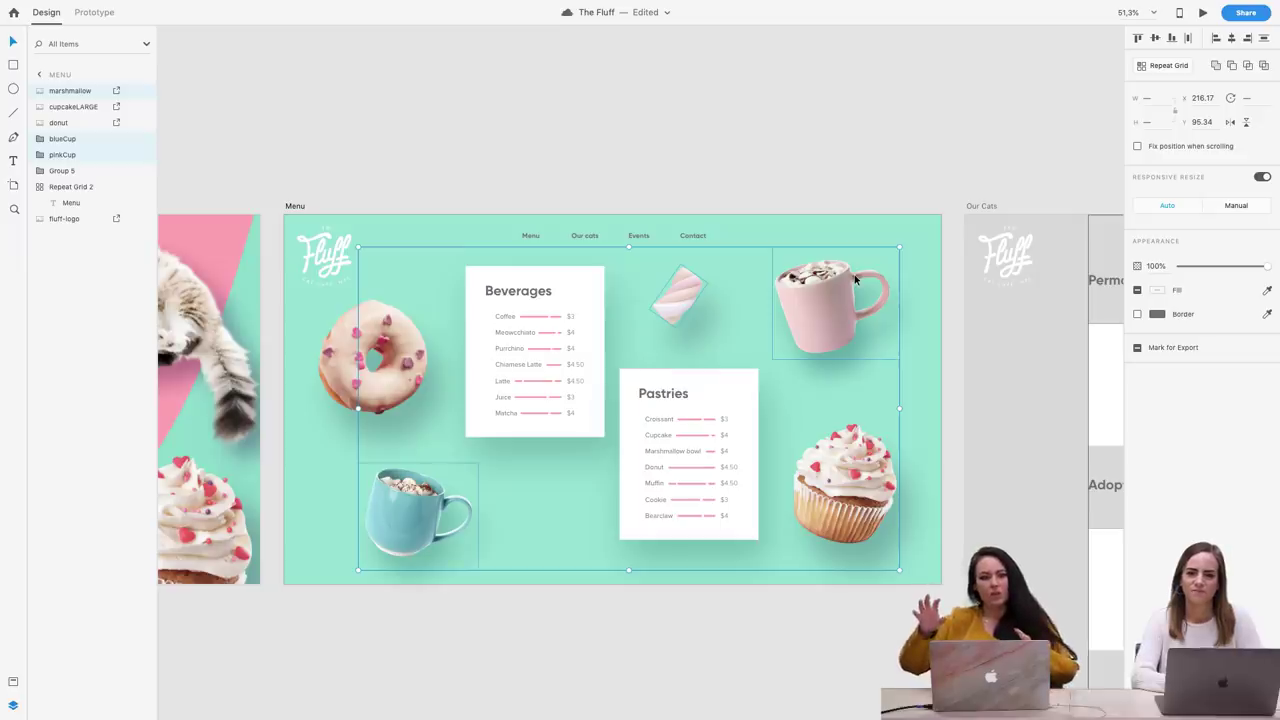
{"action": "left_click", "coordinate": [1262, 177]}
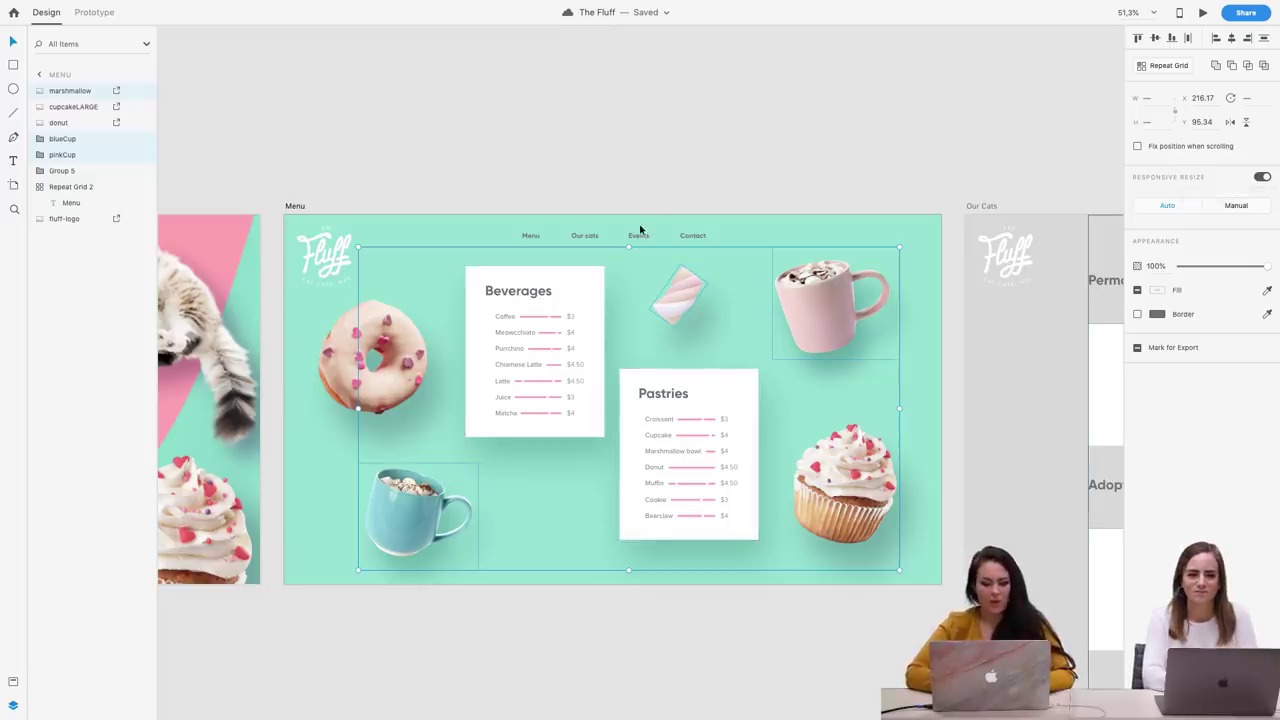
{"action": "left_click", "coordinate": [526, 285]}
{"action": "right_click", "coordinate": [527, 279]}
{"action": "left_click", "coordinate": [629, 172]}
Try tightening the spacing between the navigation links to narrow their repeat grid to 559 wide, and undo it
{"action": "left_click", "coordinate": [642, 229]}
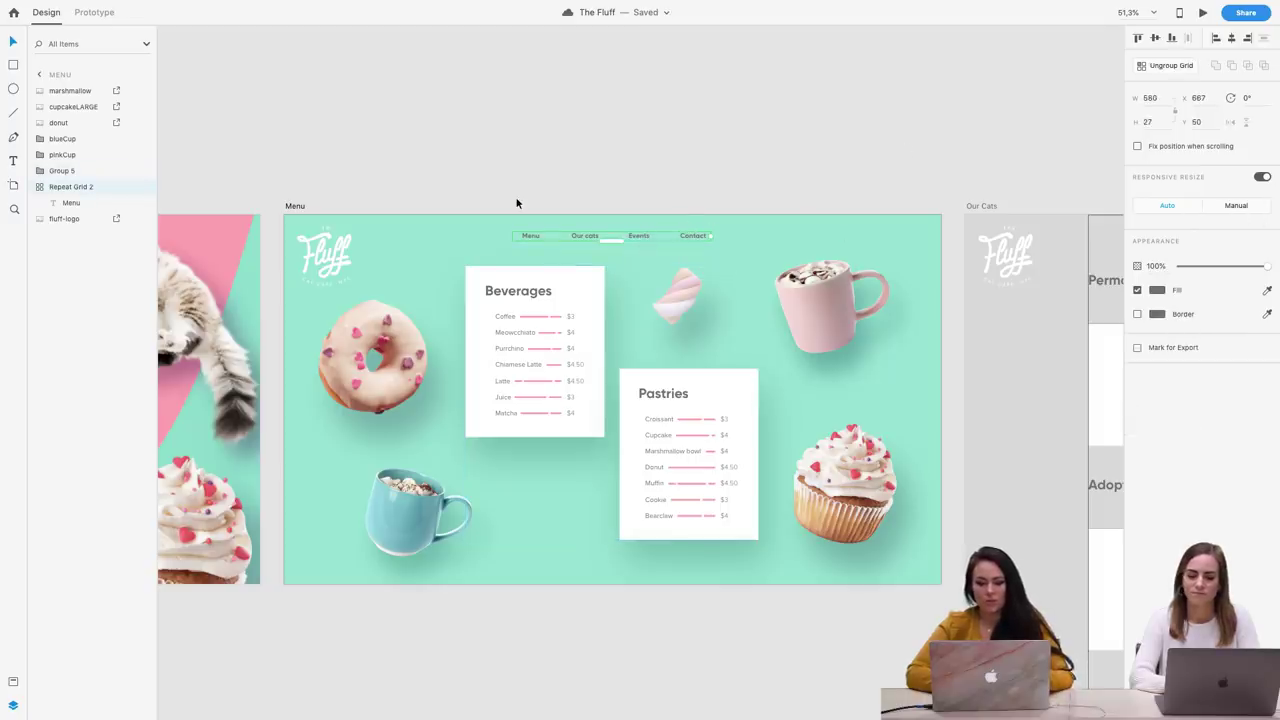
{"action": "scroll", "coordinate": [517, 200], "scroll_direction": "up", "scroll_amount": 5}
{"action": "mouse_move", "coordinate": [762, 305]}
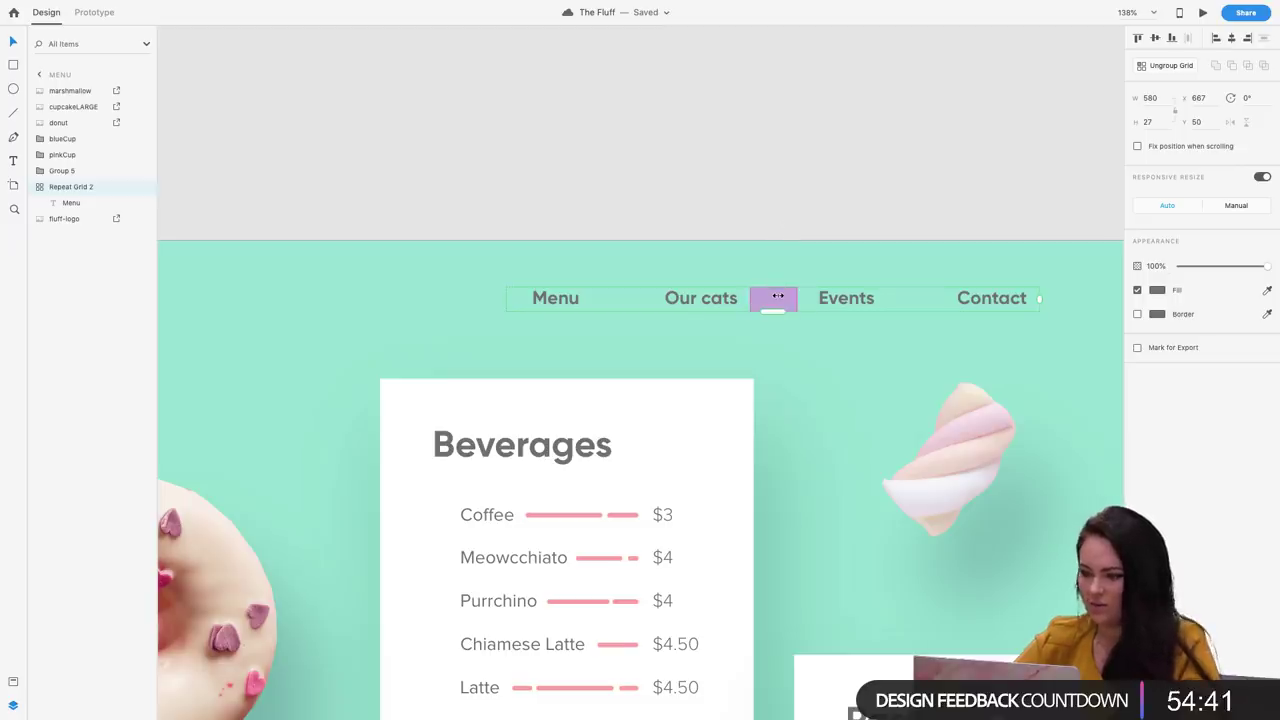
{"action": "mouse_move", "coordinate": [778, 296]}
{"action": "left_mouse_down"}
{"action": "mouse_move", "coordinate": [750, 296]}
{"action": "mouse_move", "coordinate": [810, 297]}
{"action": "mouse_move", "coordinate": [737, 297]}
{"action": "mouse_move", "coordinate": [814, 297]}
{"action": "mouse_move", "coordinate": [764, 298]}
{"action": "left_mouse_up"}
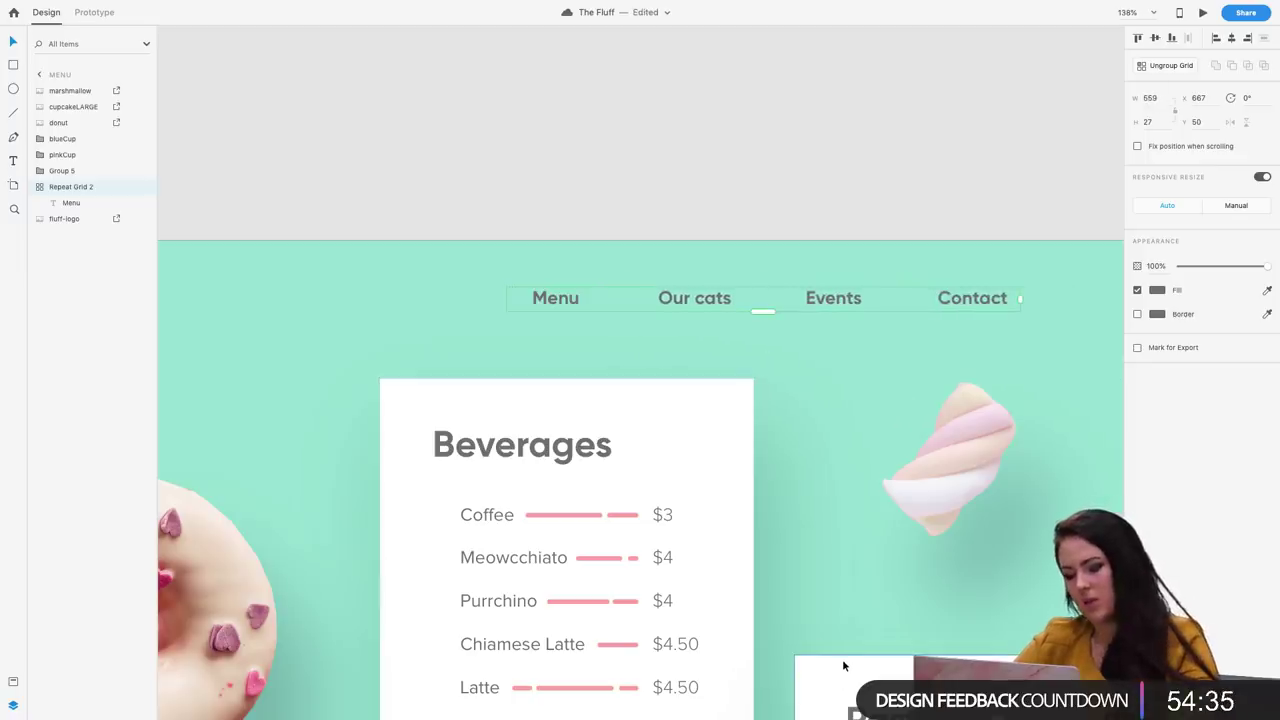
{"action": "scroll", "coordinate": [836, 233], "scroll_direction": "down", "scroll_amount": 6}
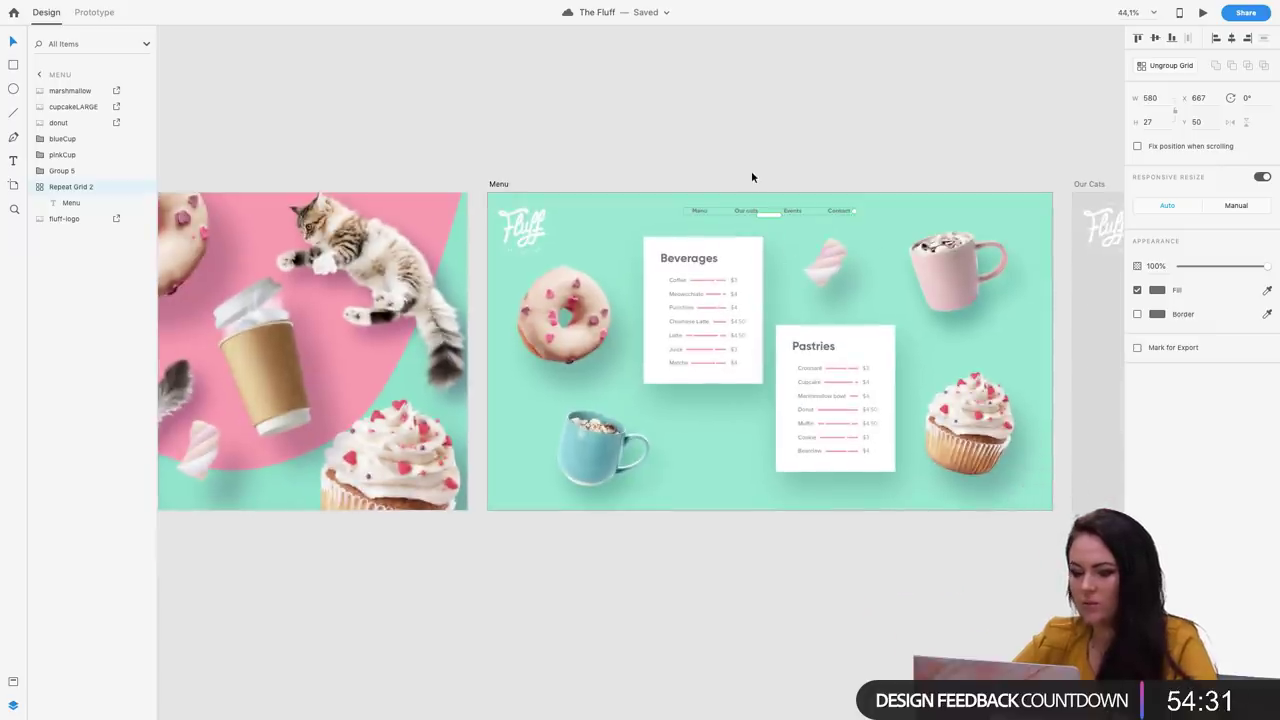
Set the text fill of the navigation links in the repeat grid to white and save the document
{"action": "scroll", "coordinate": [752, 178], "scroll_direction": "up", "scroll_amount": 6}
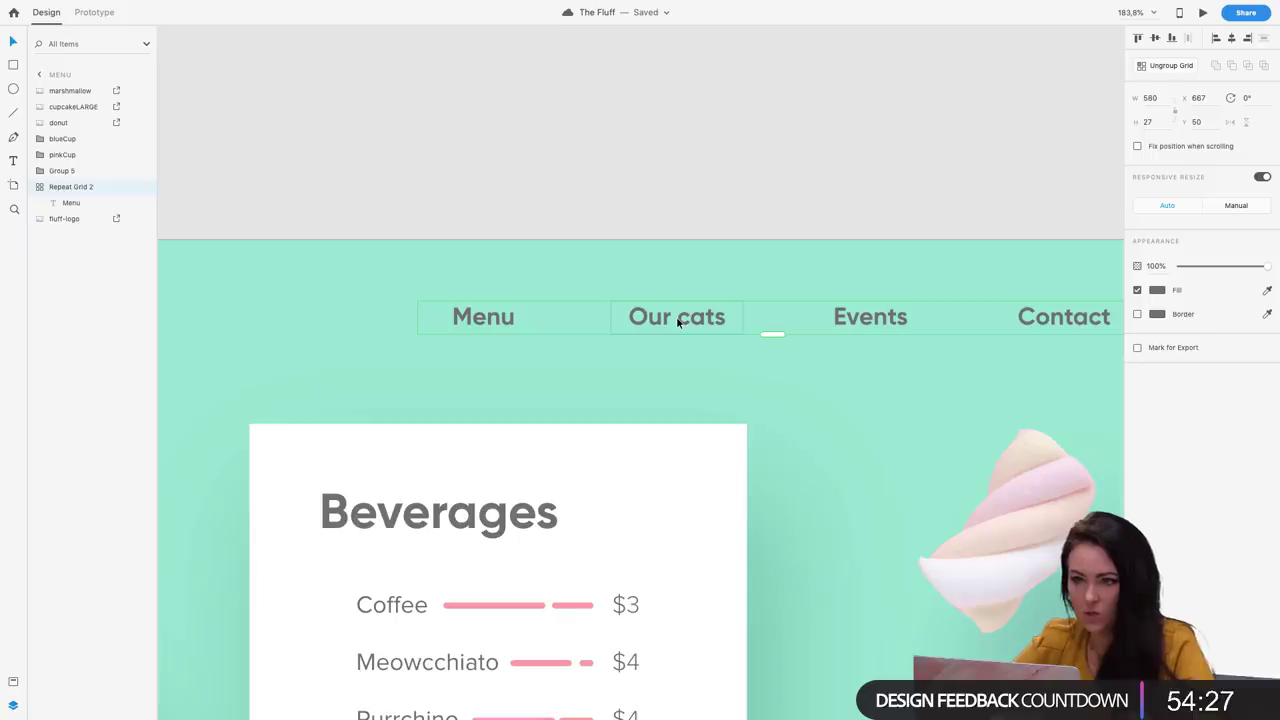
{"action": "double_click", "coordinate": [505, 324]}
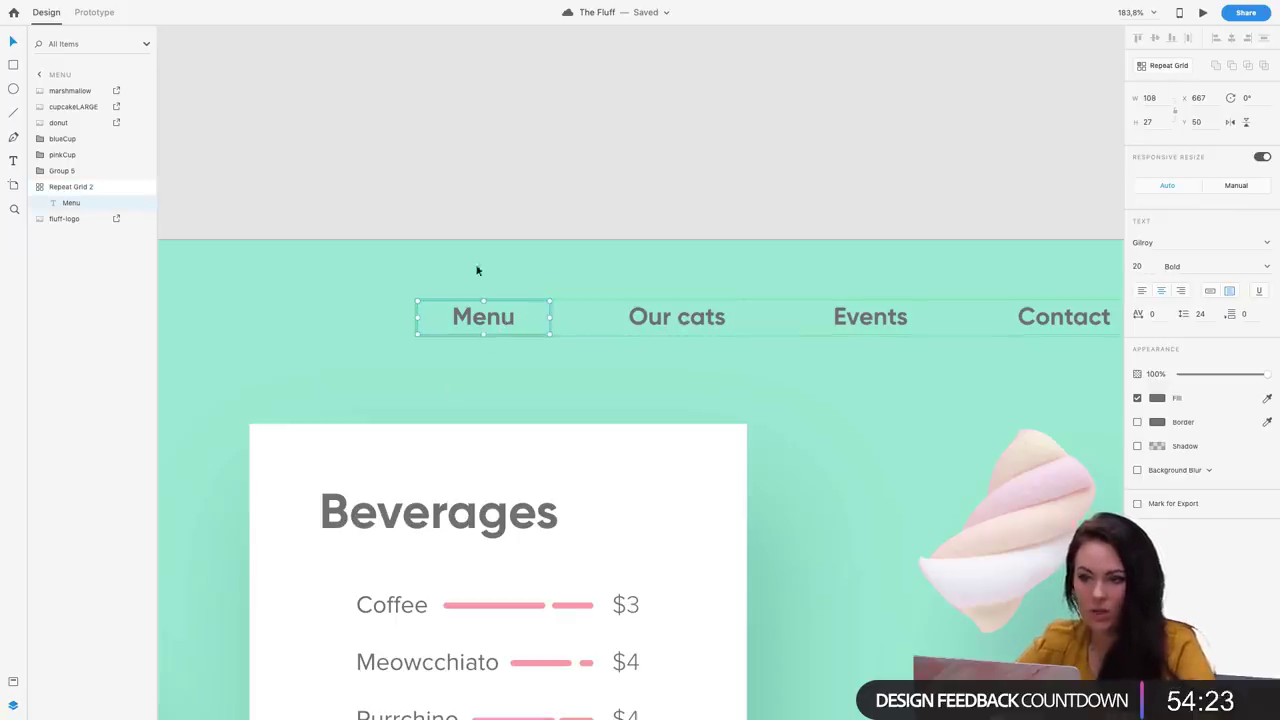
{"action": "right_click", "coordinate": [487, 320]}
{"action": "key", "text": "Escape"}
{"action": "key", "text": "Return"}
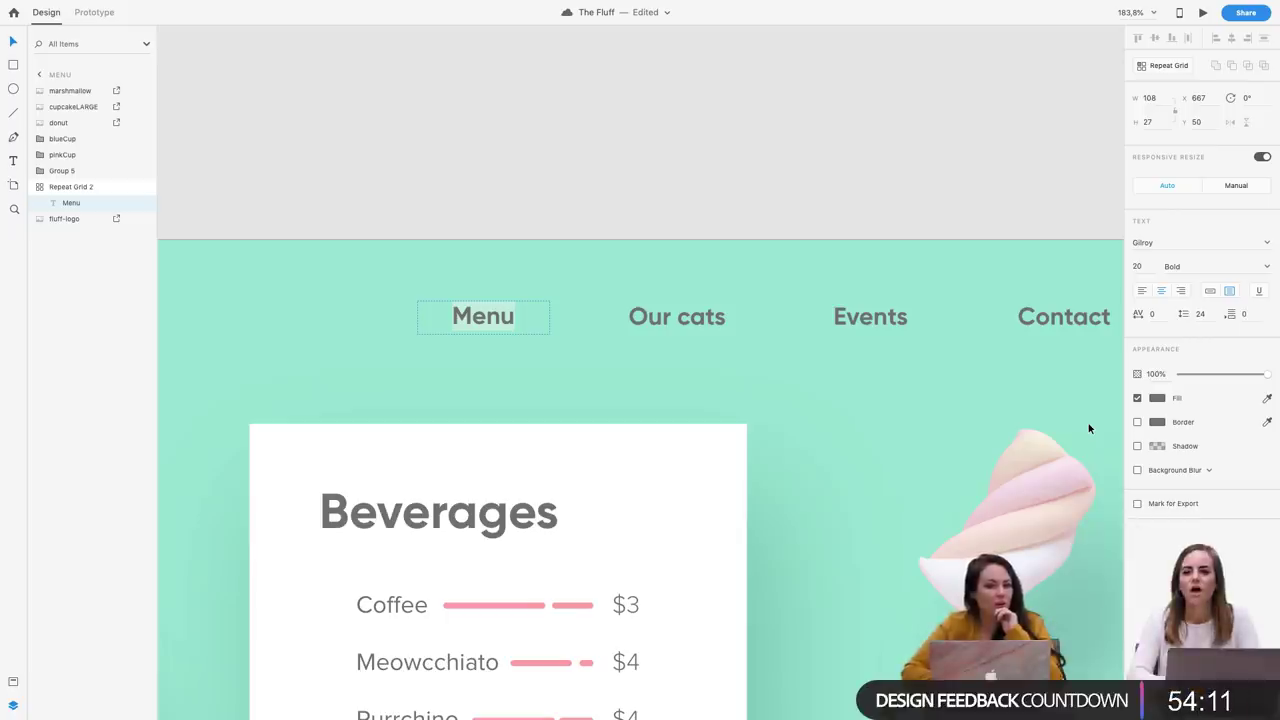
{"action": "left_click", "coordinate": [1157, 398]}
{"action": "left_click", "coordinate": [999, 324]}
{"action": "left_click", "coordinate": [815, 219]}
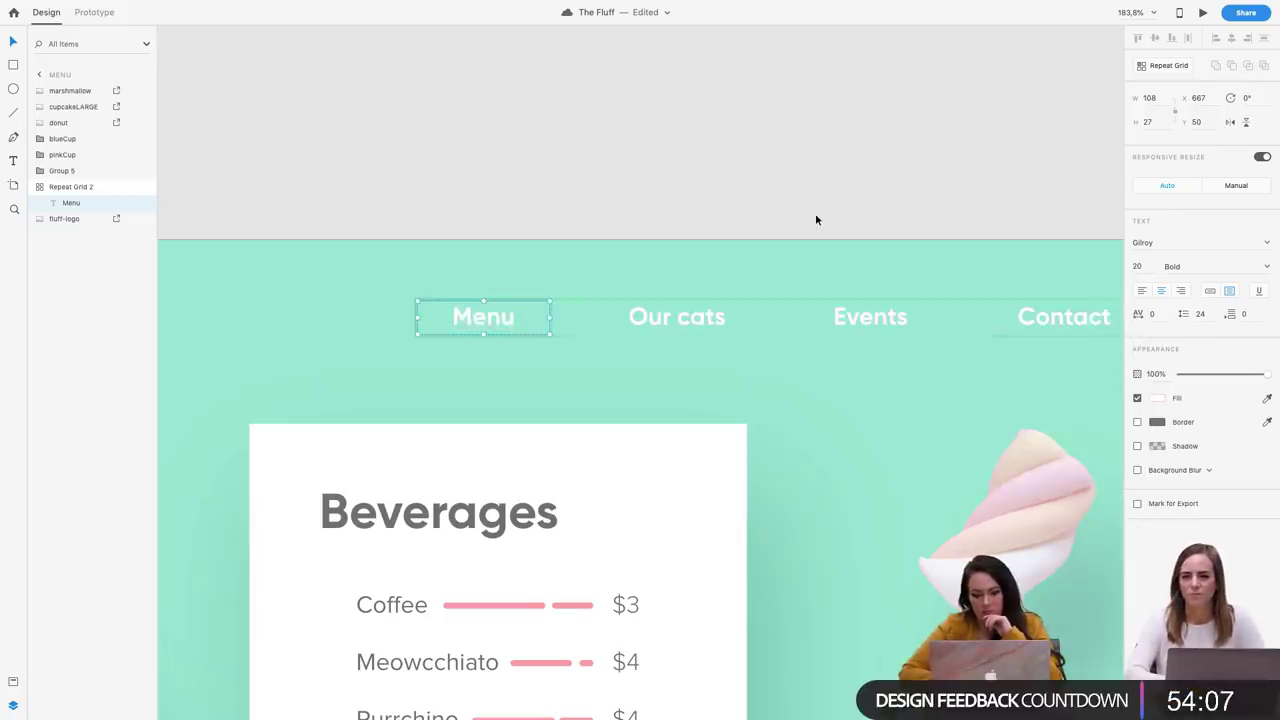
{"action": "scroll", "coordinate": [815, 219], "scroll_direction": "down", "scroll_amount": 6}
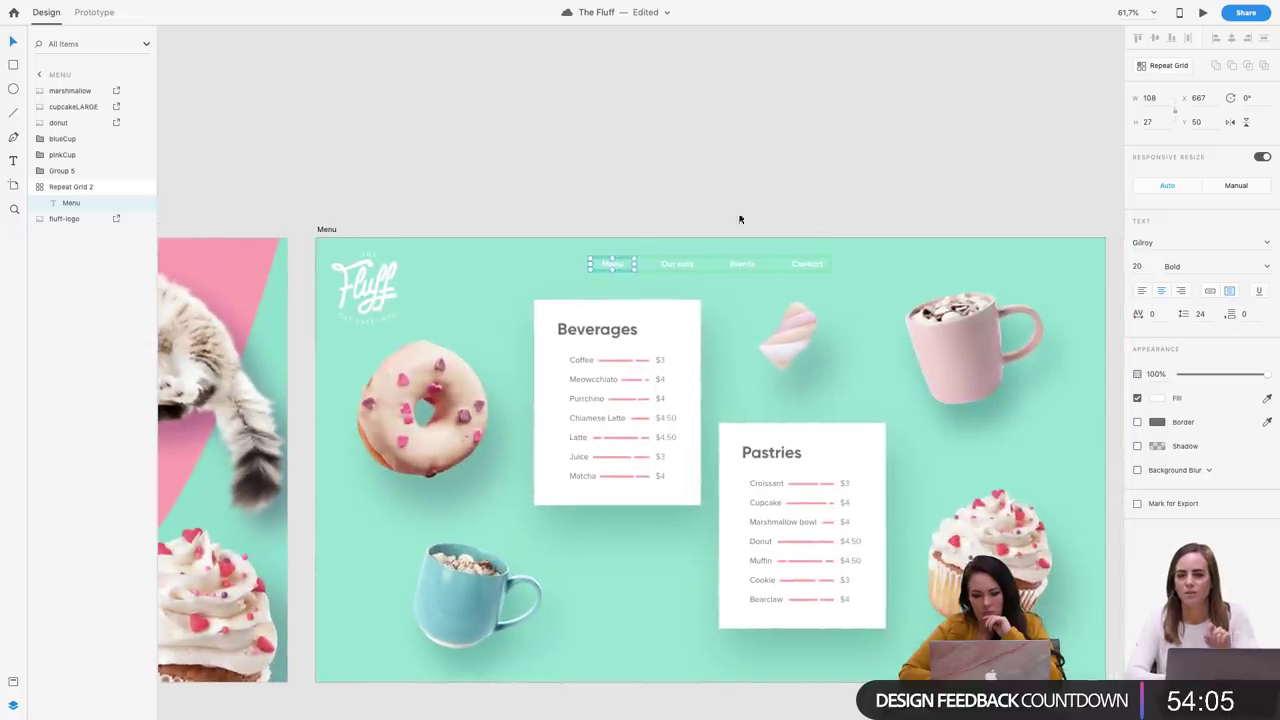
{"action": "double_click", "coordinate": [616, 265]}
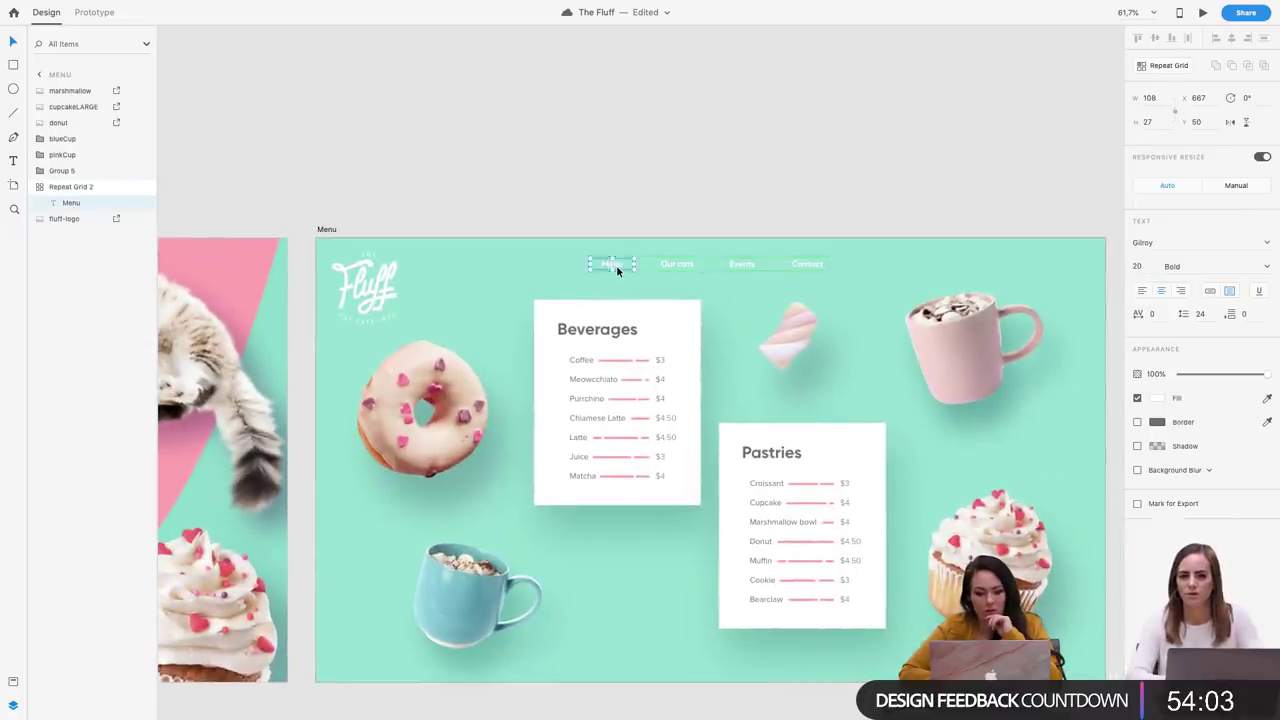
{"action": "key", "text": "Escape"}
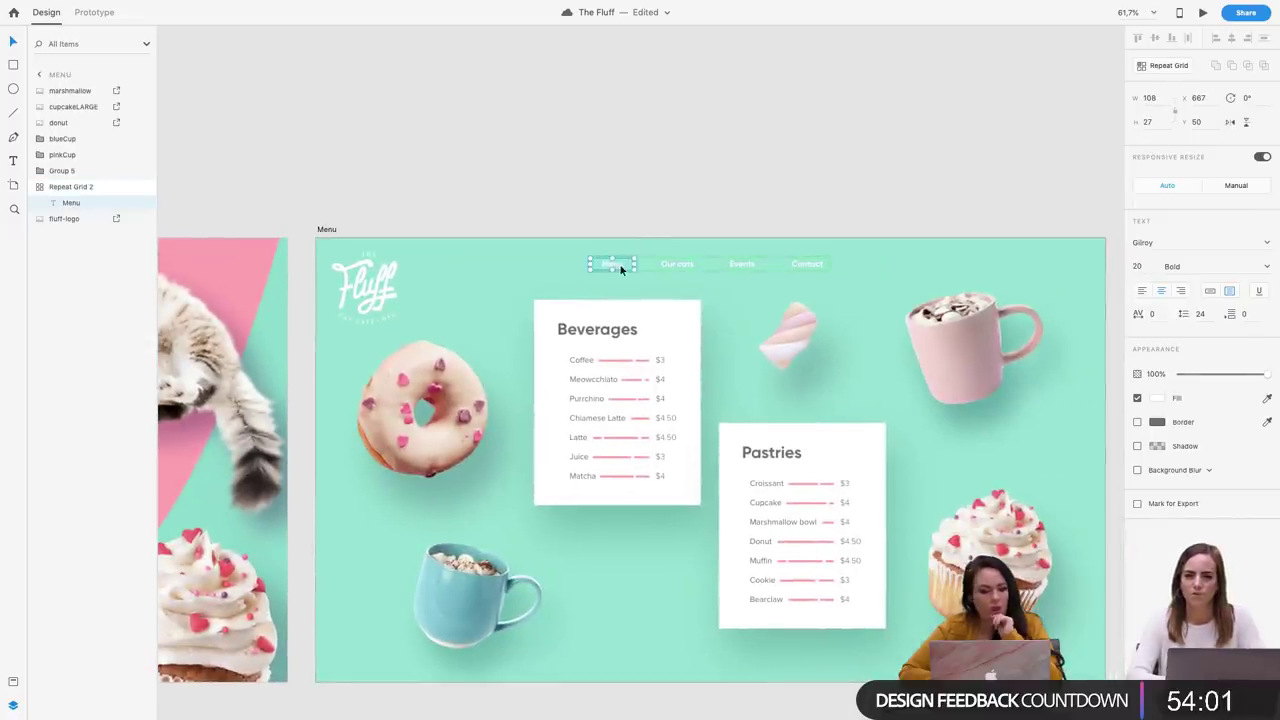
{"action": "scroll", "coordinate": [618, 267], "scroll_direction": "up", "scroll_amount": 3}
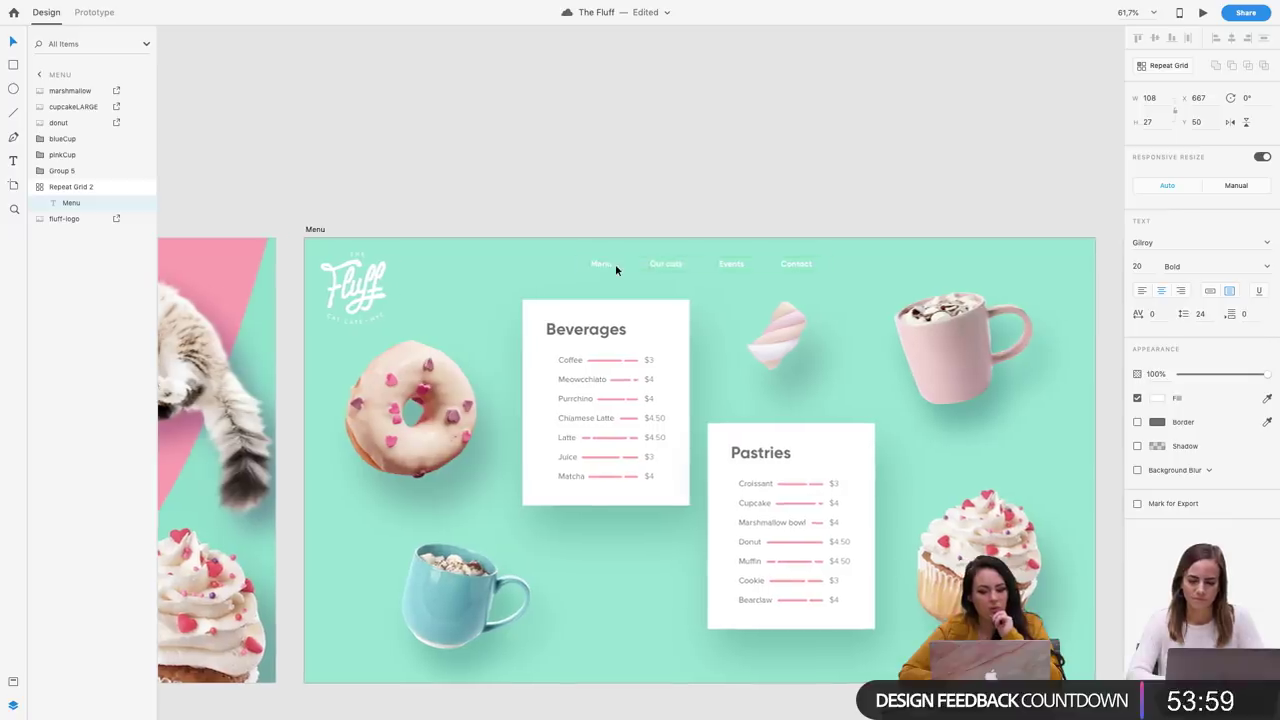
{"action": "scroll", "coordinate": [615, 264], "scroll_direction": "up", "scroll_amount": 5}
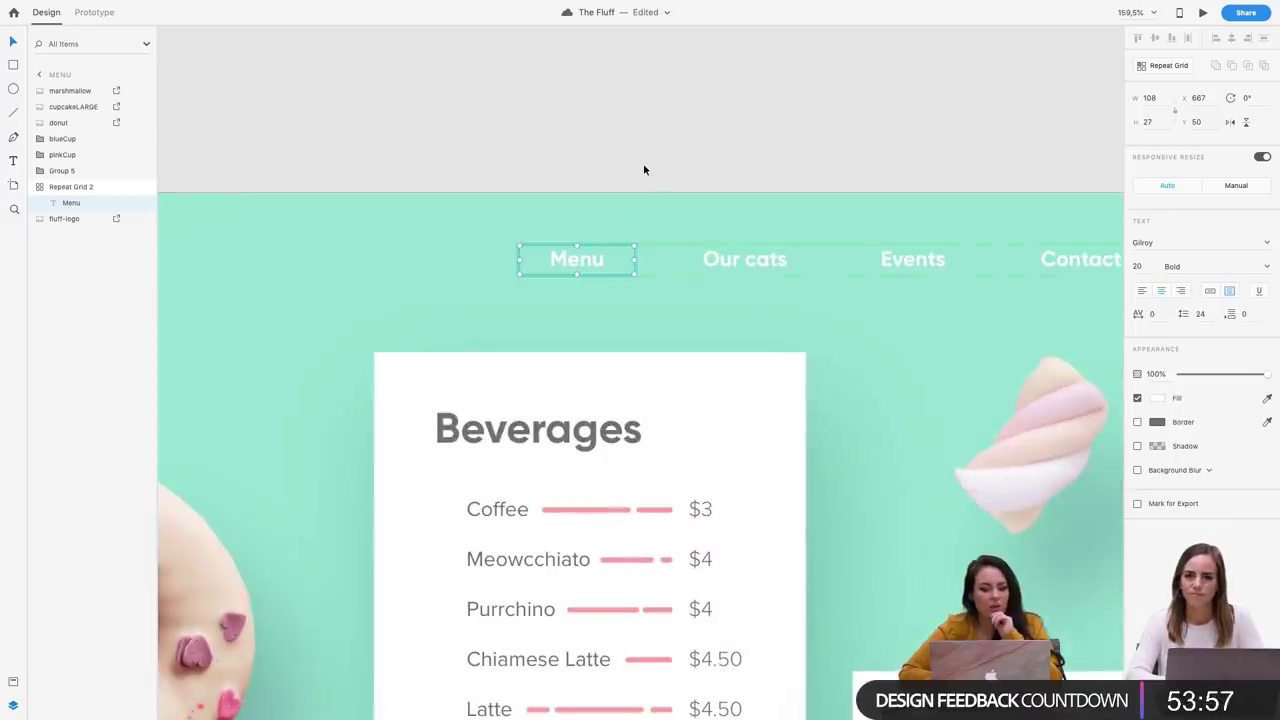
{"action": "key", "text": "Escape"}
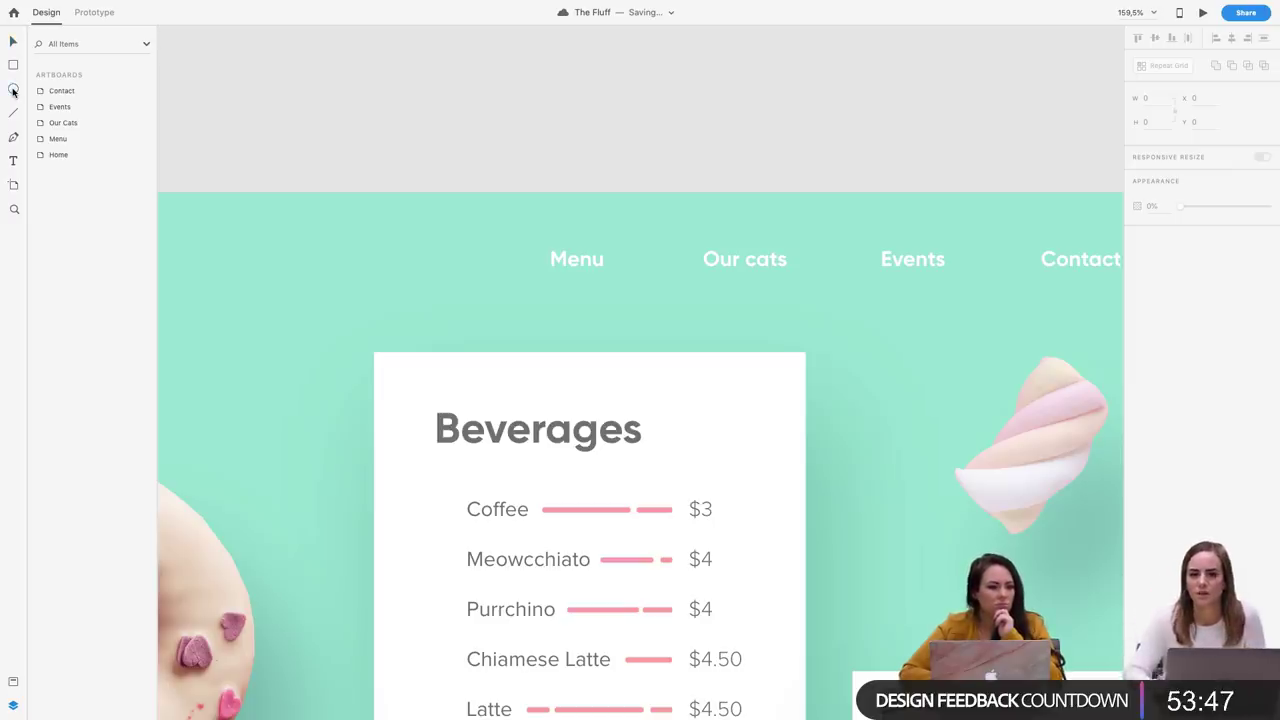
Revert the navigation links to their grey text fill for comparison, and restore the white fill
{"action": "left_click", "coordinate": [13, 90]}
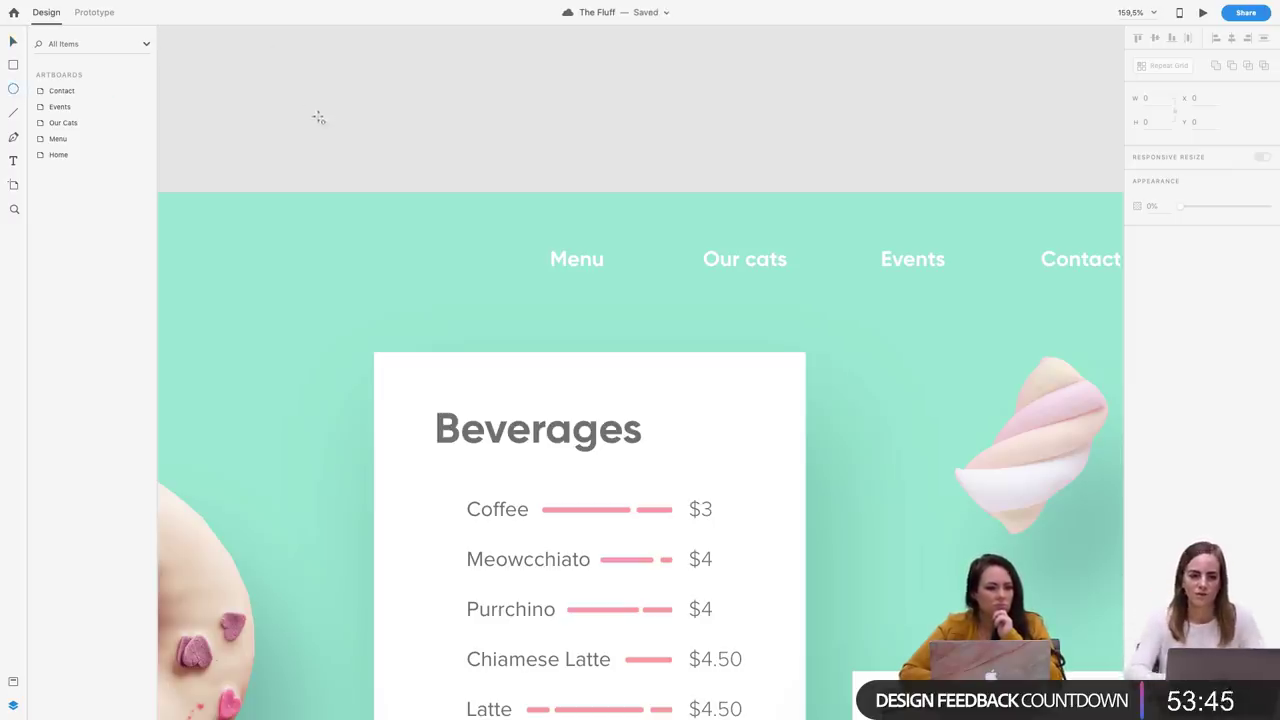
{"action": "key", "text": "v"}
{"action": "left_click", "coordinate": [728, 262]}
{"action": "scroll", "coordinate": [728, 263], "scroll_direction": "down", "scroll_amount": 5}
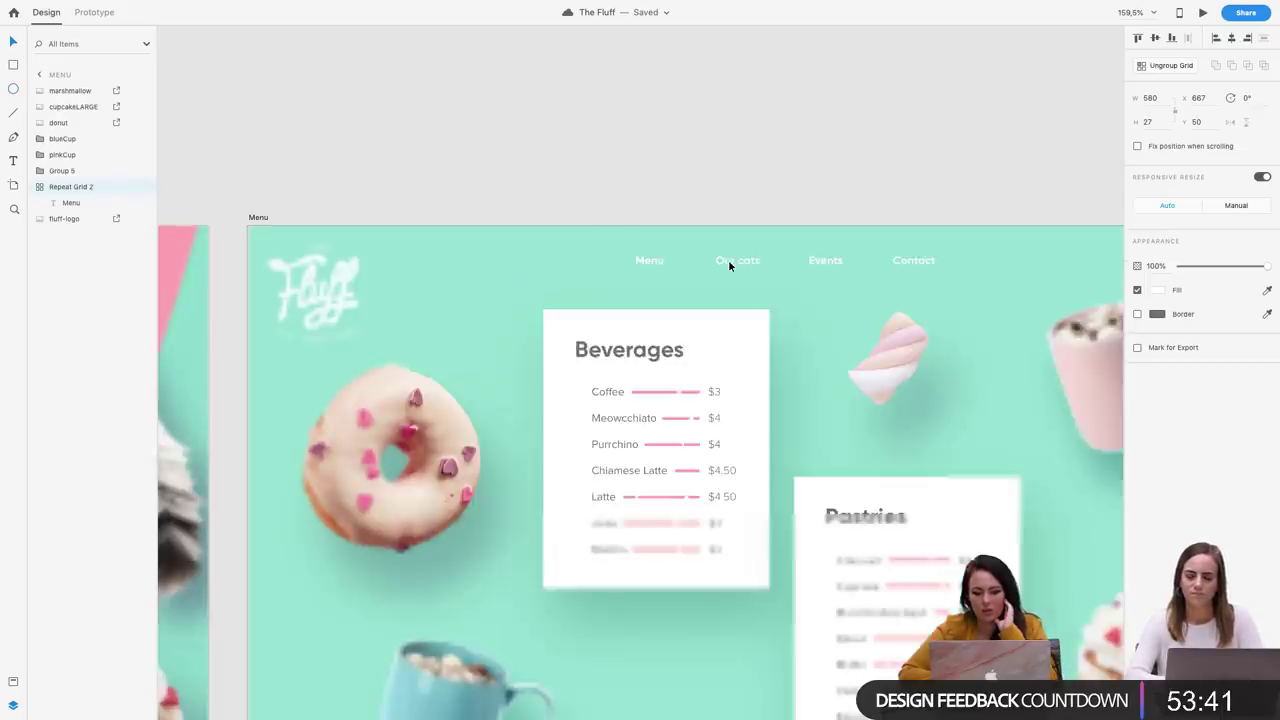
{"action": "scroll", "coordinate": [728, 263], "scroll_direction": "down", "scroll_amount": 1}
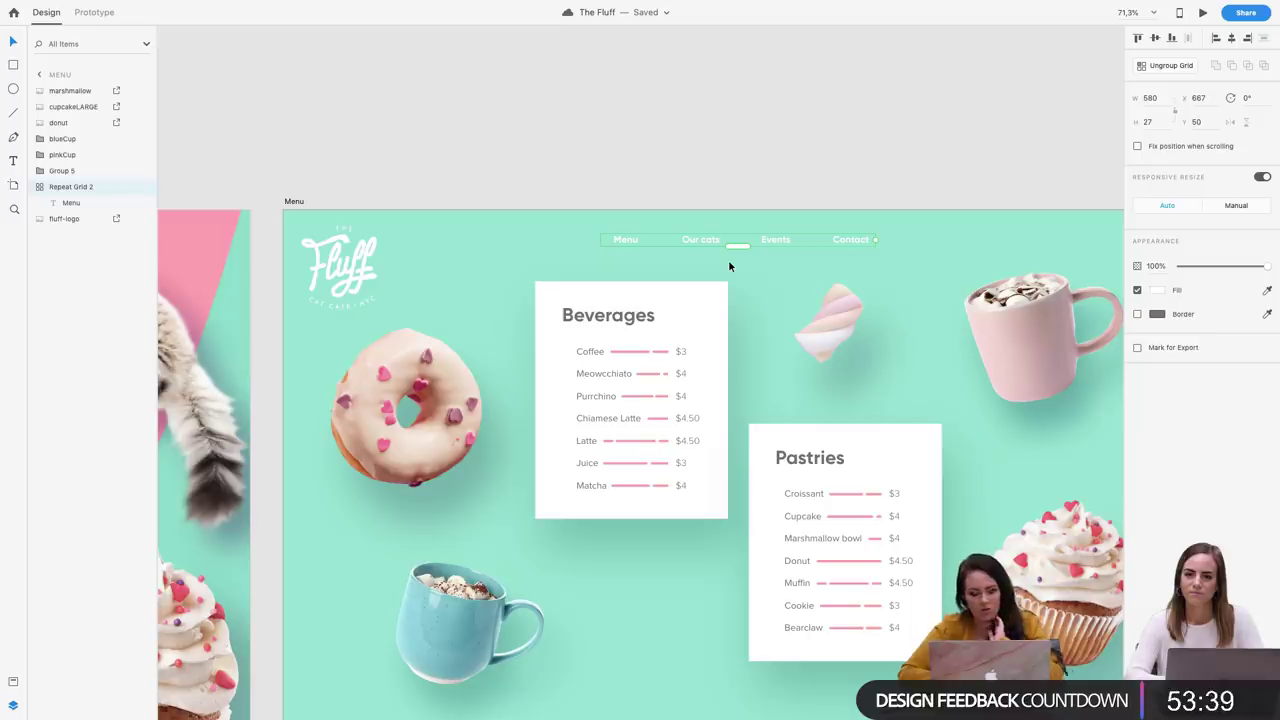
{"action": "key", "text": "Return"}
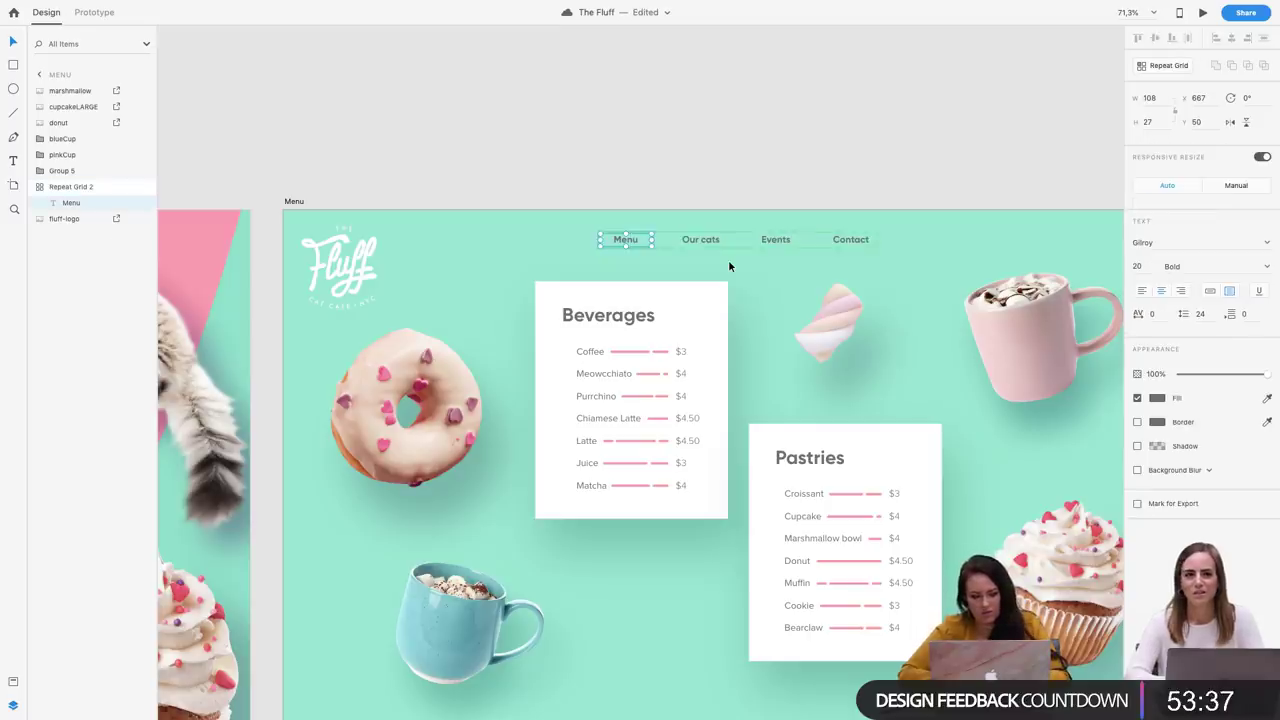
{"action": "key", "text": "Escape"}
{"action": "key", "text": "Escape"}
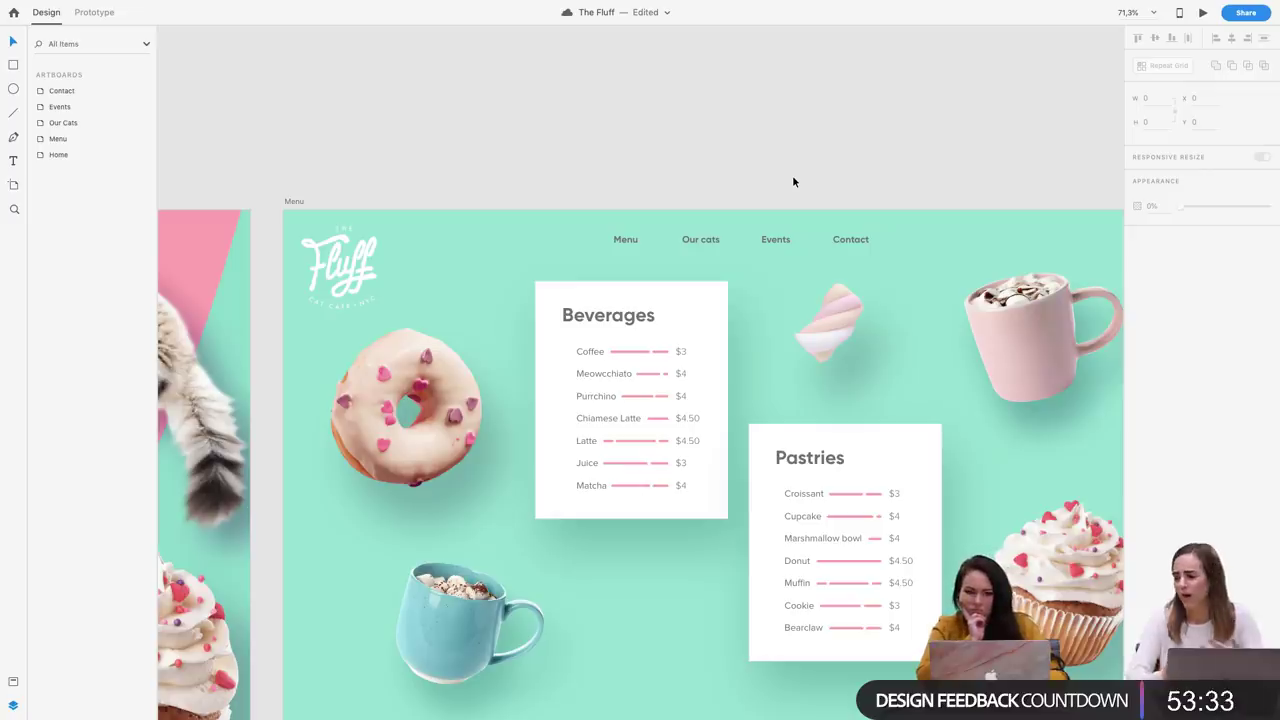
{"action": "key", "text": "super+s"}
{"action": "key", "text": "super+z"}
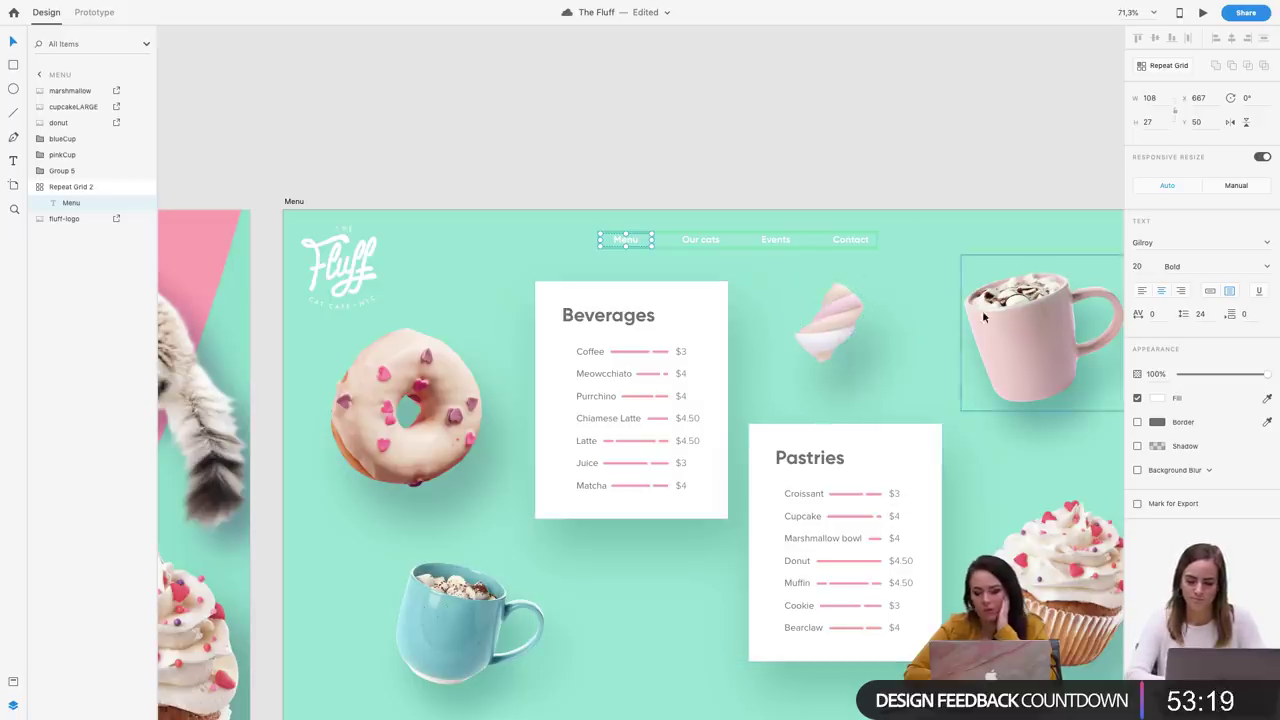
Add a shadow to the navigation links in dark teal #00363C at 80% opacity
{"action": "left_click", "coordinate": [1137, 446]}
{"action": "left_click", "coordinate": [1157, 446]}
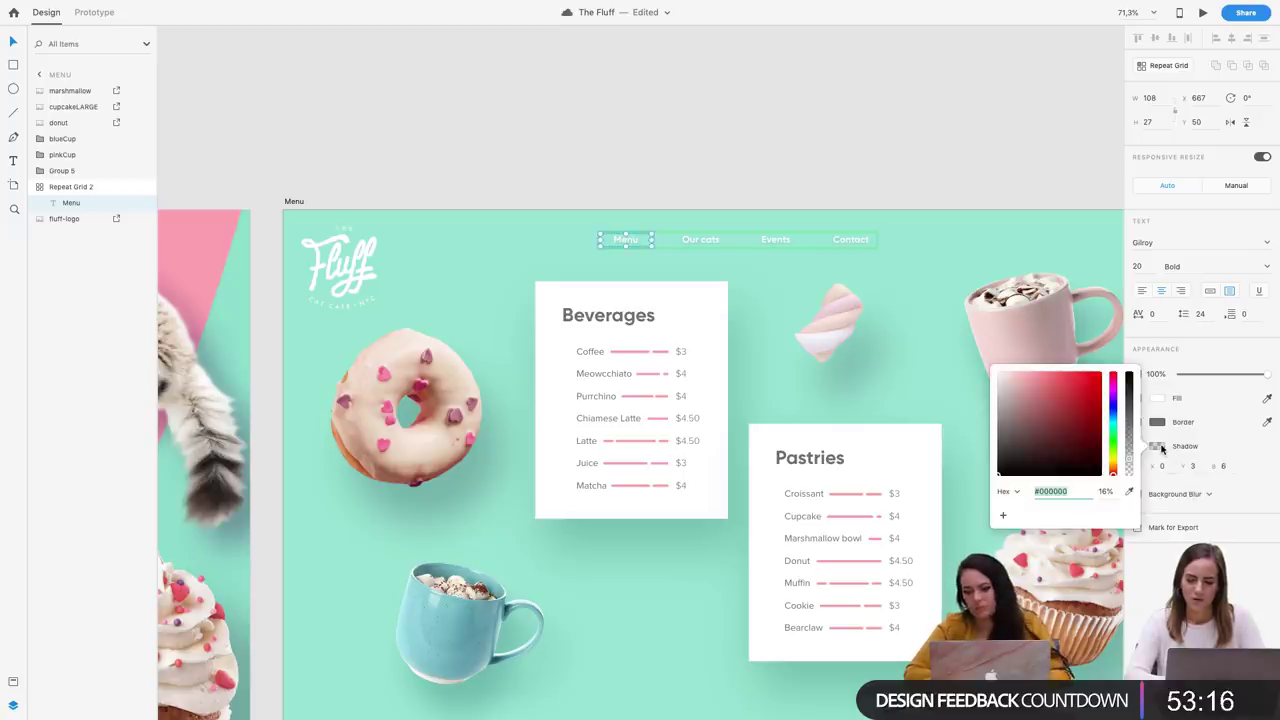
{"action": "left_click", "coordinate": [1114, 420]}
{"action": "mouse_move", "coordinate": [1114, 420]}
{"action": "left_mouse_down"}
{"action": "mouse_move", "coordinate": [1096, 390]}
{"action": "mouse_move", "coordinate": [1130, 458]}
{"action": "mouse_move", "coordinate": [1129, 392]}
{"action": "left_mouse_up"}
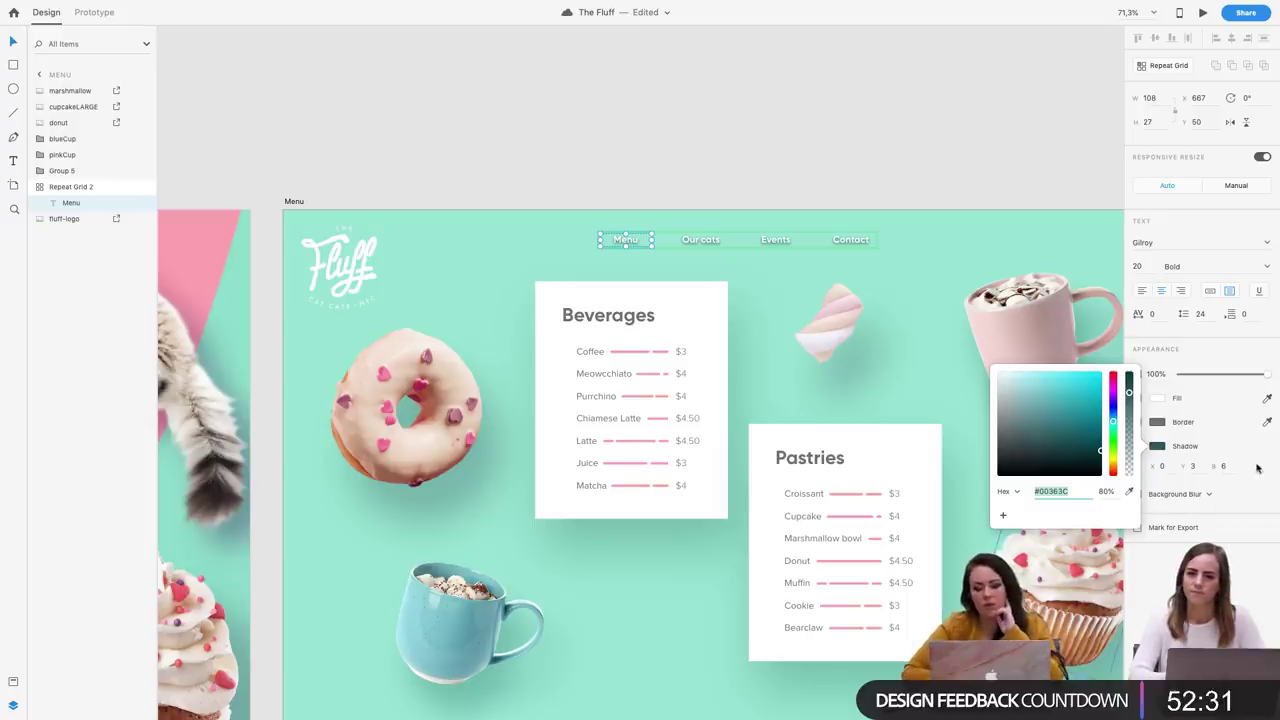
Soften the navigation links' shadow by setting its blur to 30 and its vertical offset to 20
{"action": "left_click", "coordinate": [1225, 467]}
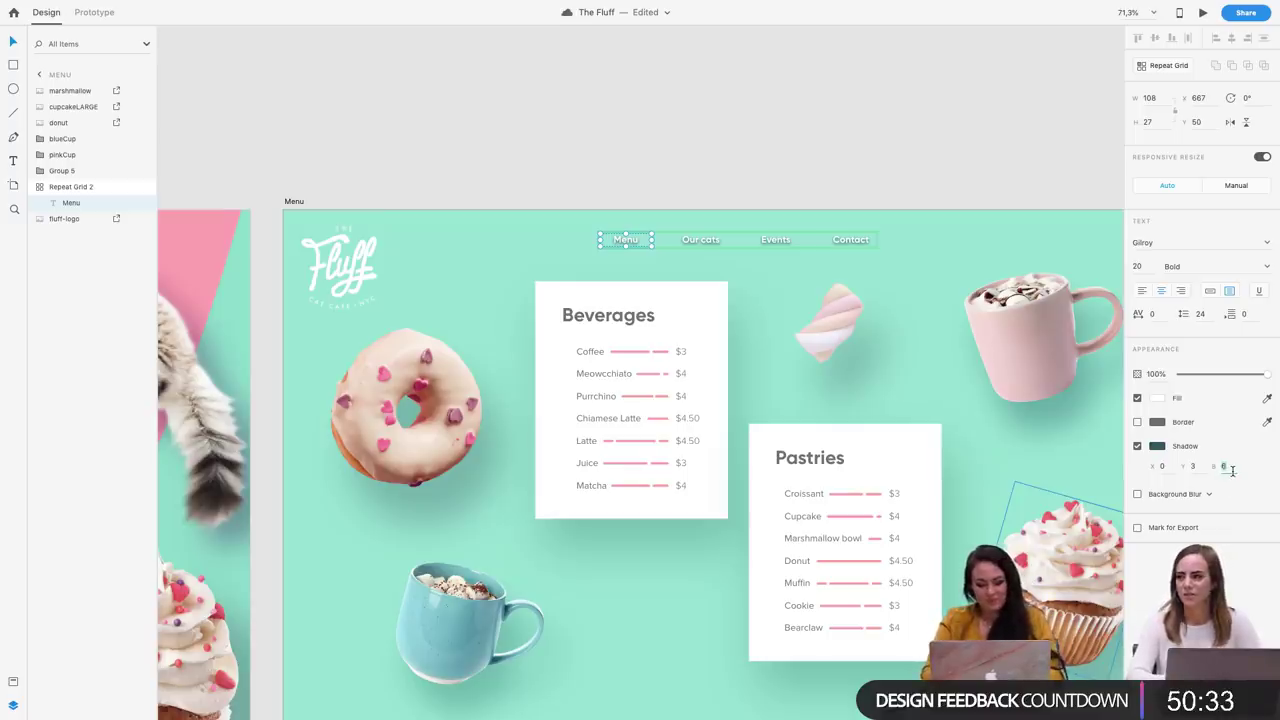
{"action": "type", "text": "50"}
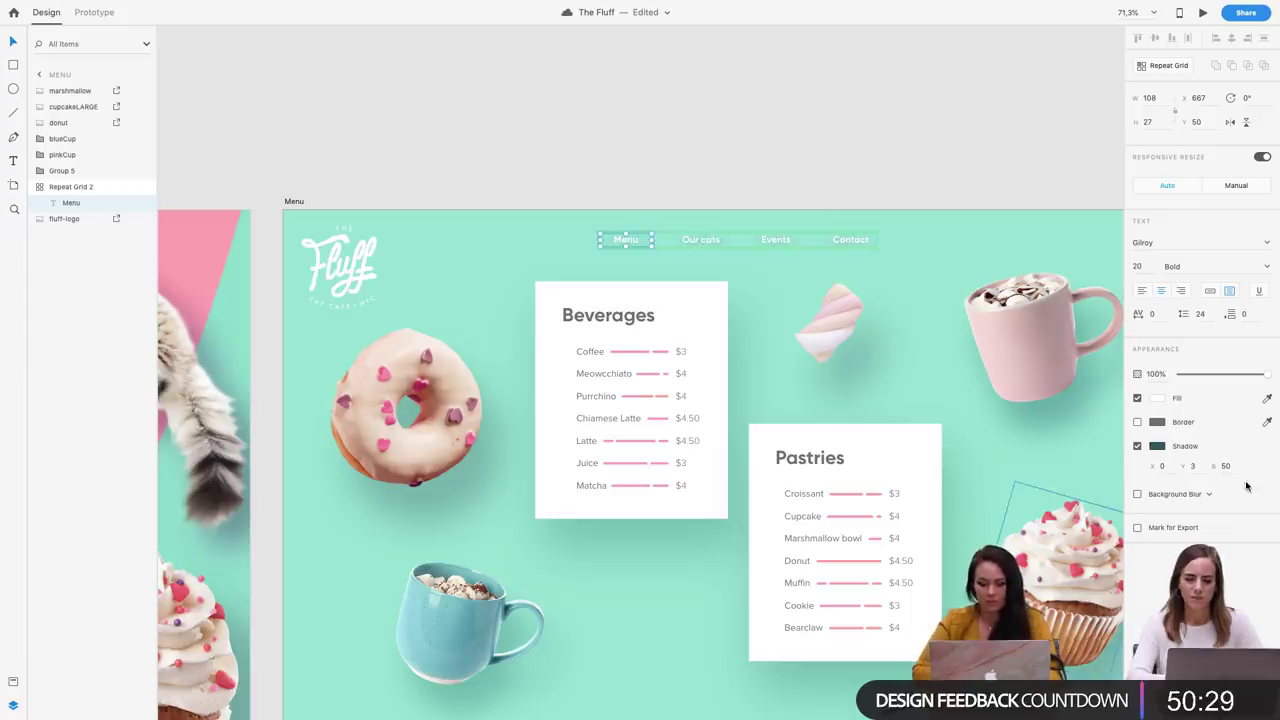
{"action": "type", "text": "30"}
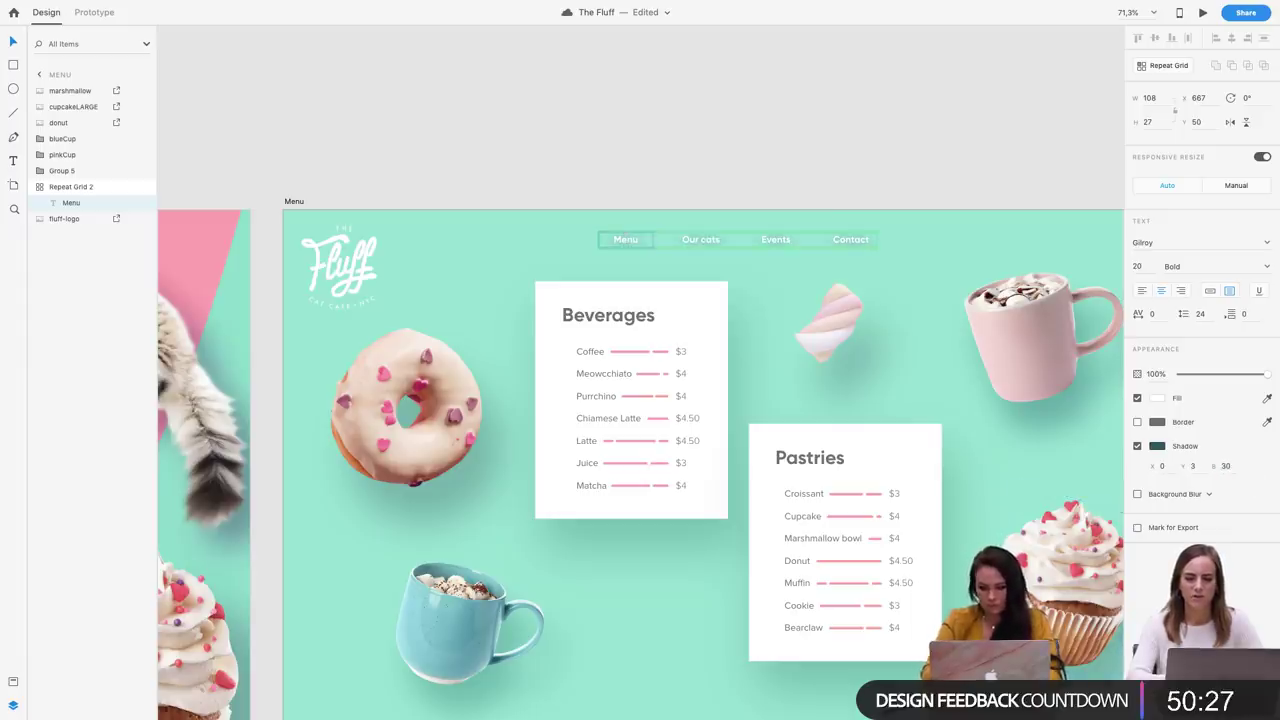
{"action": "left_click", "coordinate": [1194, 465]}
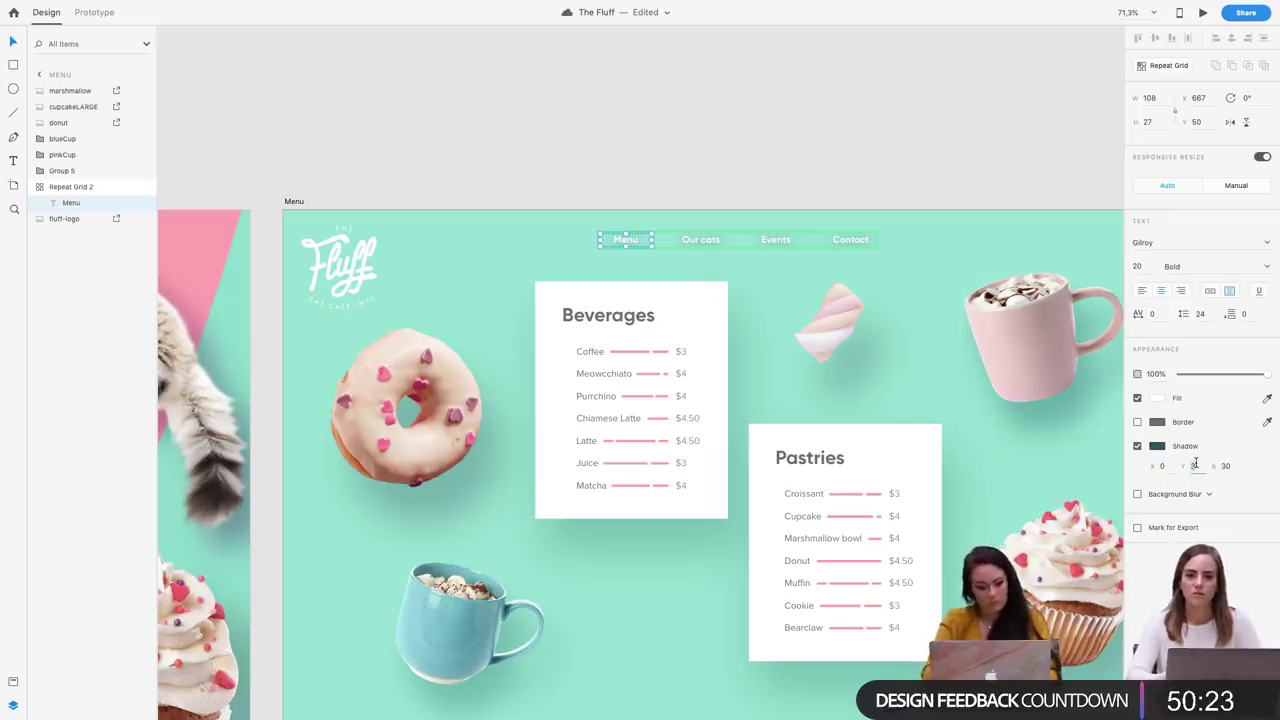
{"action": "type", "text": "20"}
{"action": "key", "text": "Return"}
{"action": "left_click", "coordinate": [857, 177]}
Undo the shadow and white fill changes on the navigation links and deselect them
{"action": "left_click", "coordinate": [772, 240]}
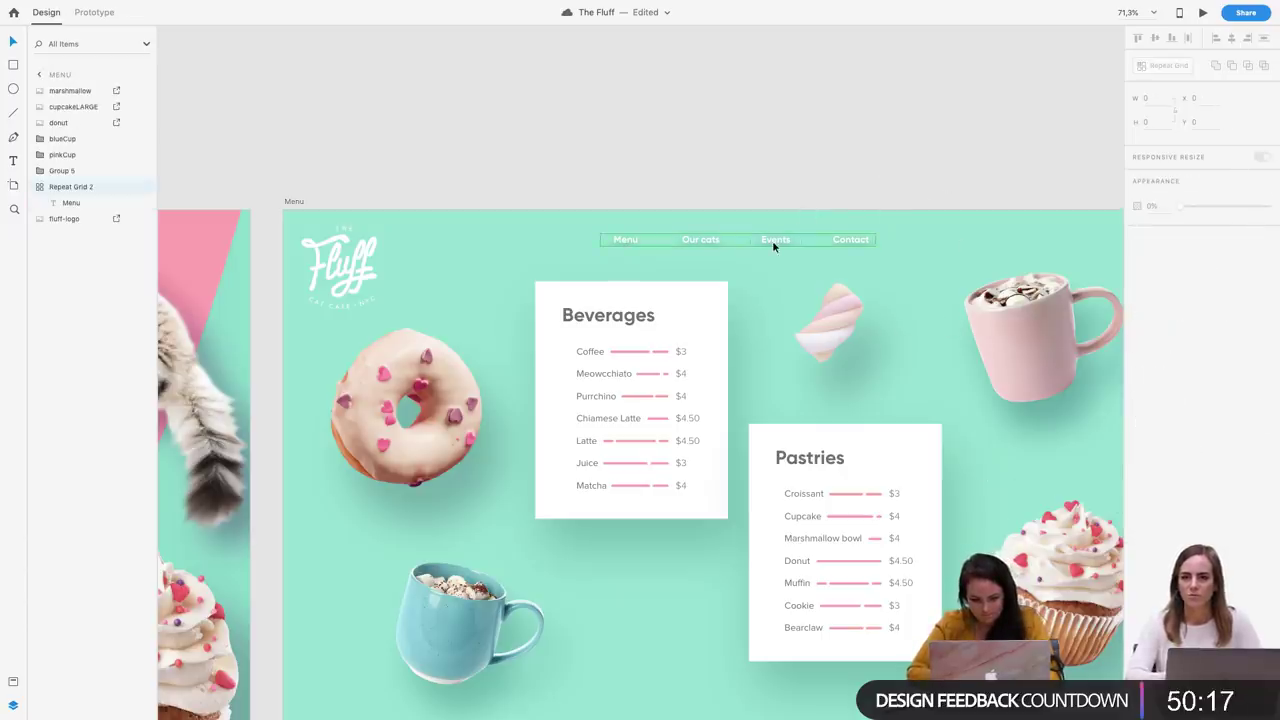
{"action": "double_click", "coordinate": [772, 240]}
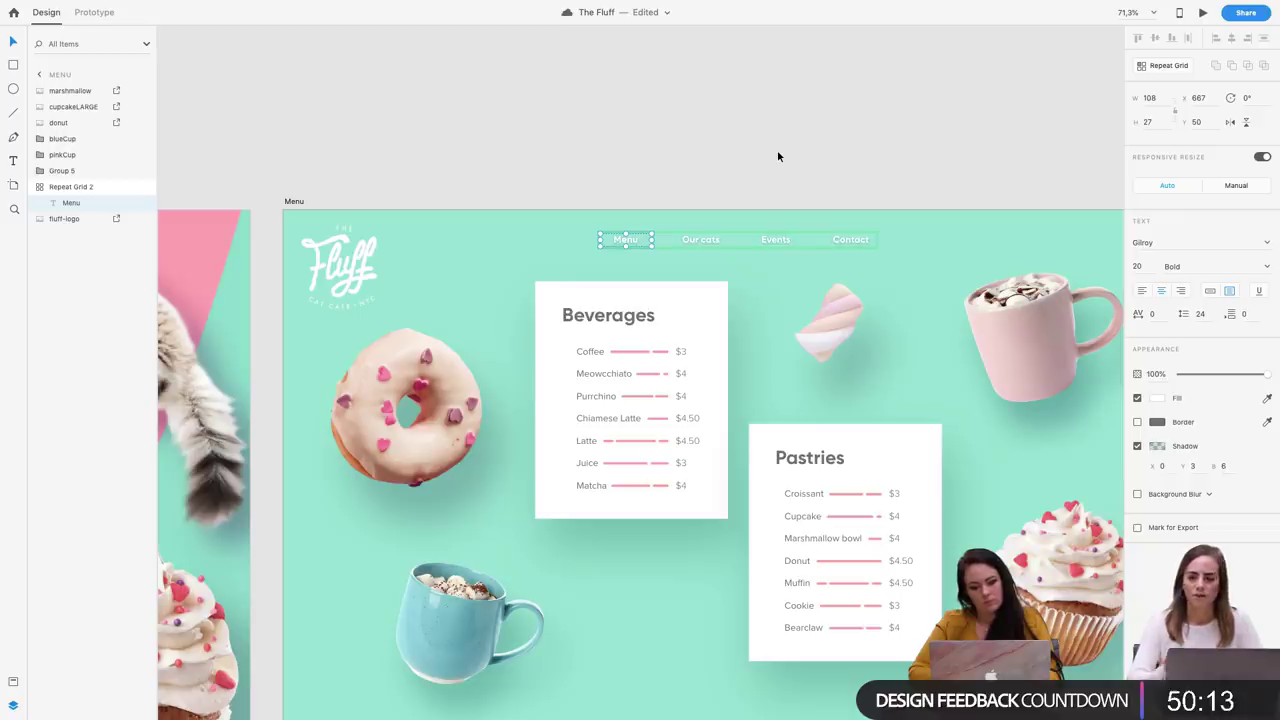
{"action": "key", "text": "super+shift+v"}
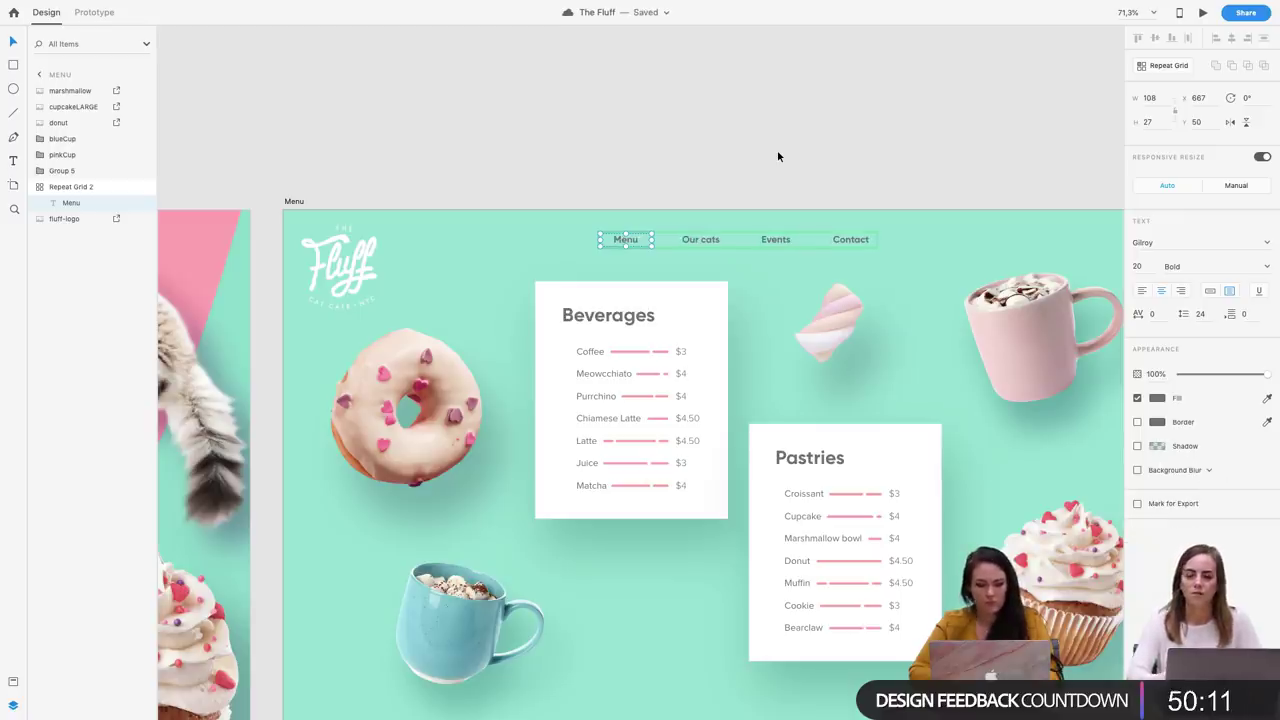
{"action": "left_click", "coordinate": [738, 155]}
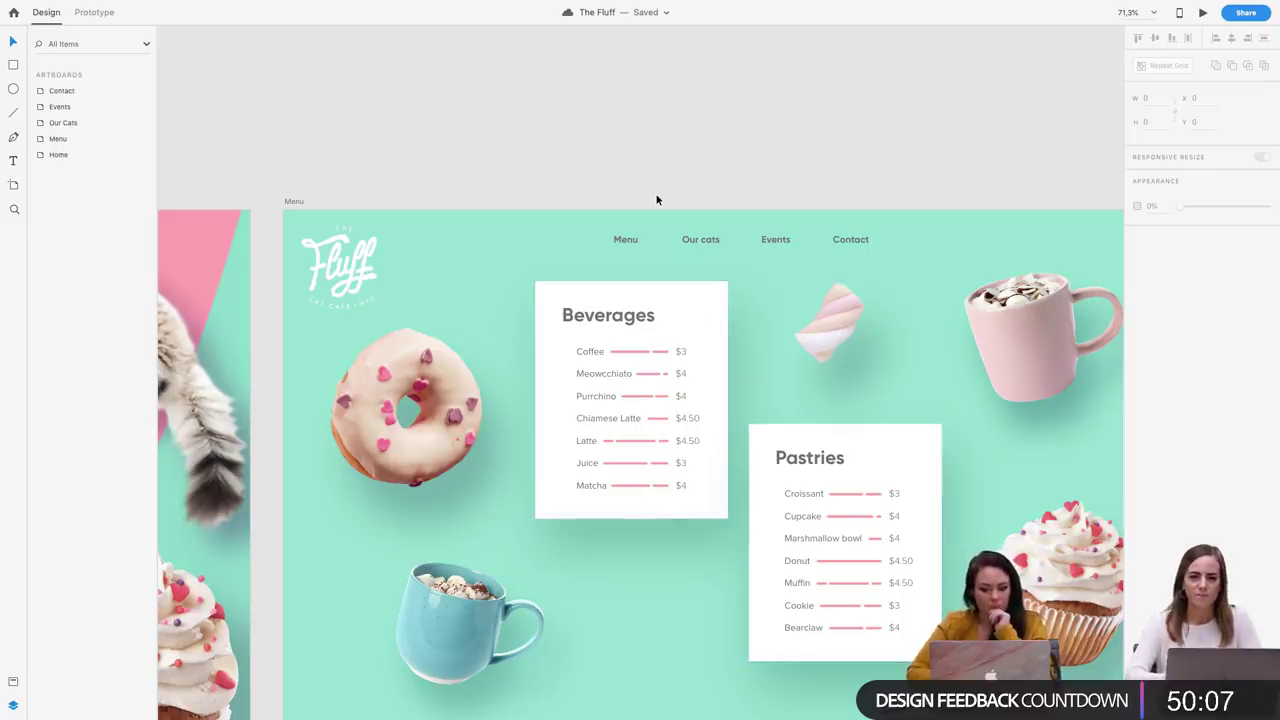
Draw a circle about 44 wide and 44 high, centred over the Menu link in the navigation
{"action": "scroll", "coordinate": [657, 200], "scroll_direction": "up", "scroll_amount": 1}
{"action": "scroll", "coordinate": [657, 200], "scroll_direction": "up", "scroll_amount": 3}
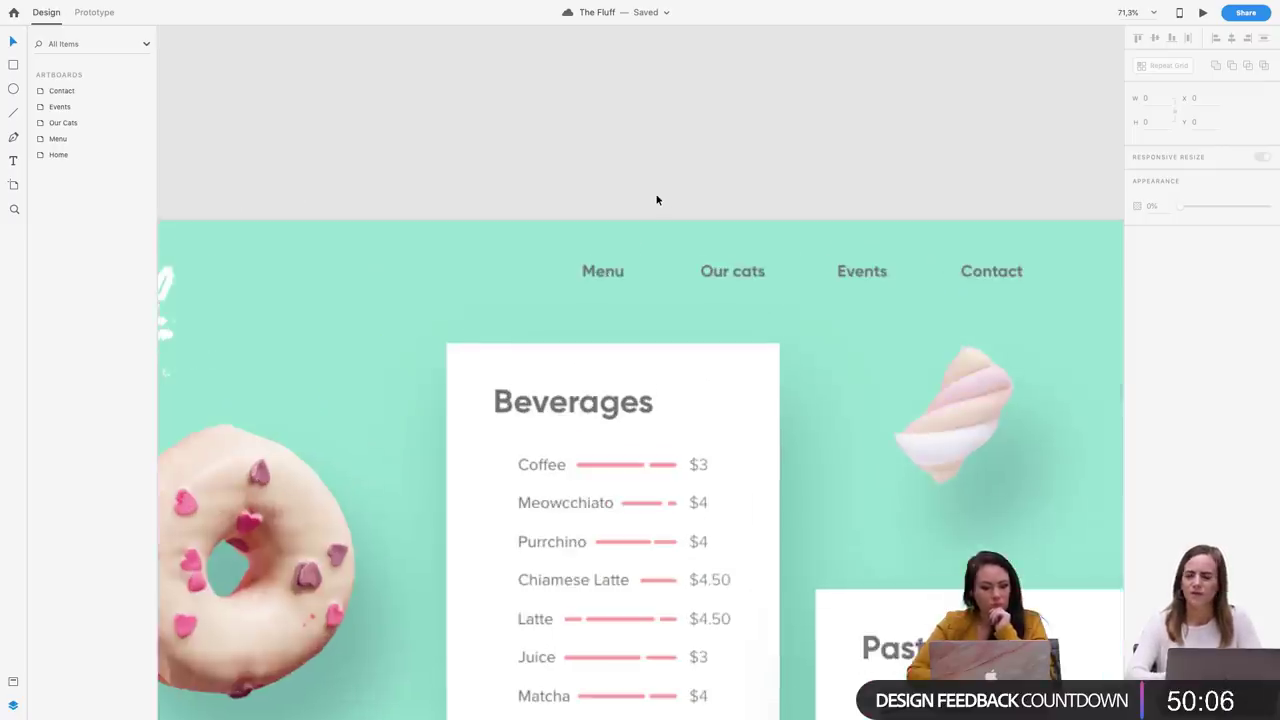
{"action": "left_click", "coordinate": [12, 90]}
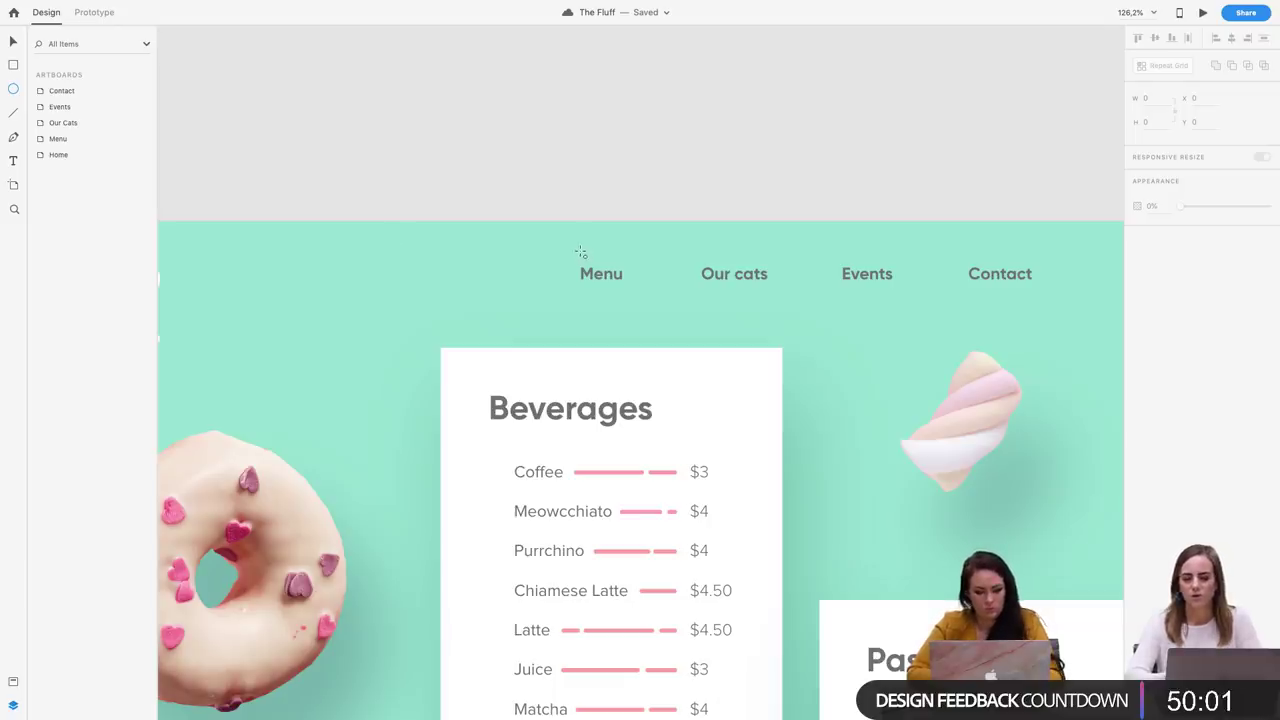
{"action": "left_click_drag", "start_coordinate": [582, 253], "coordinate": [625, 291]}
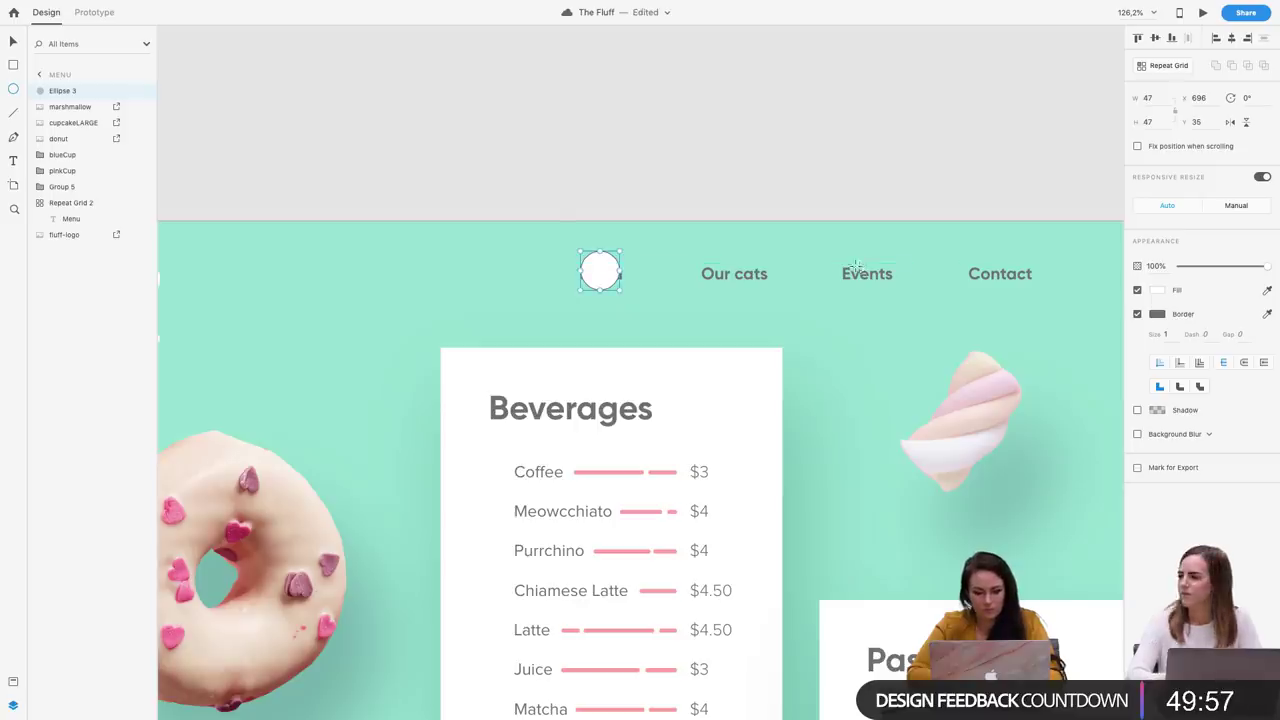
{"action": "mouse_move", "coordinate": [600, 274]}
{"action": "left_mouse_down"}
{"action": "mouse_move", "coordinate": [619, 292]}
{"action": "mouse_move", "coordinate": [601, 274]}
{"action": "left_mouse_up"}
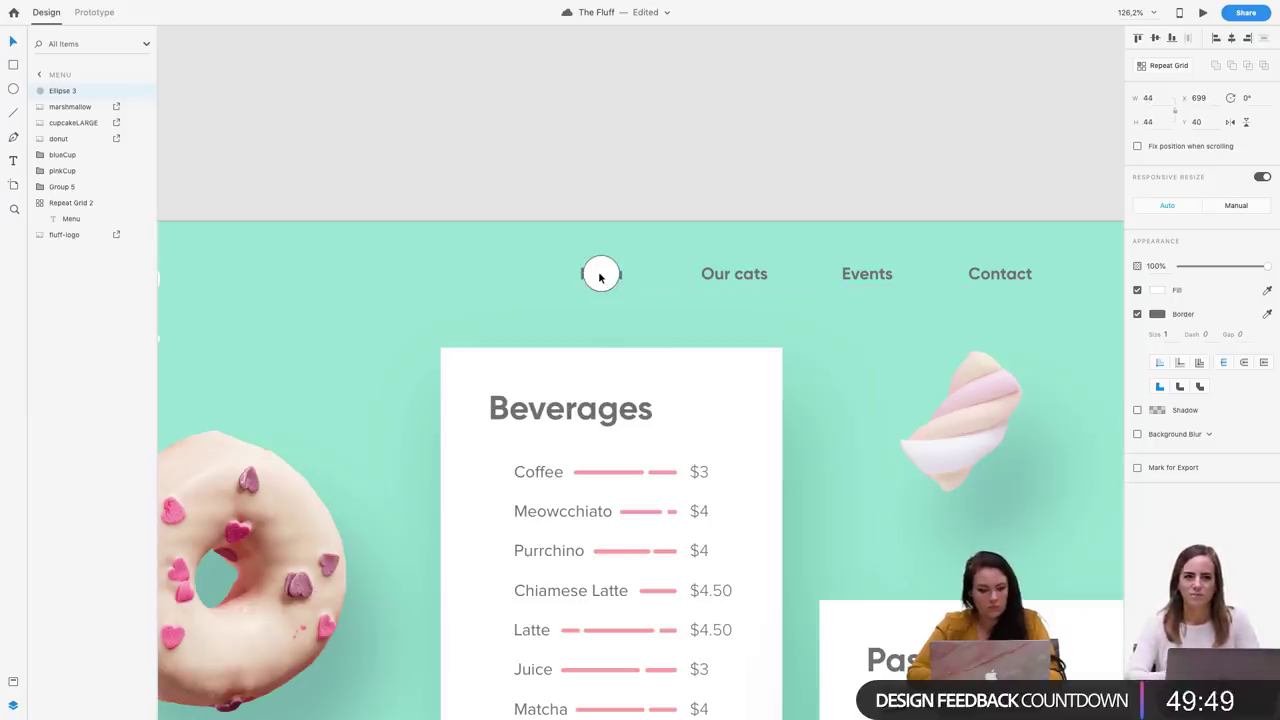
Remove the circle's border and move it below the fluff-logo layer, behind the Menu link text
{"action": "left_click", "coordinate": [1137, 314]}
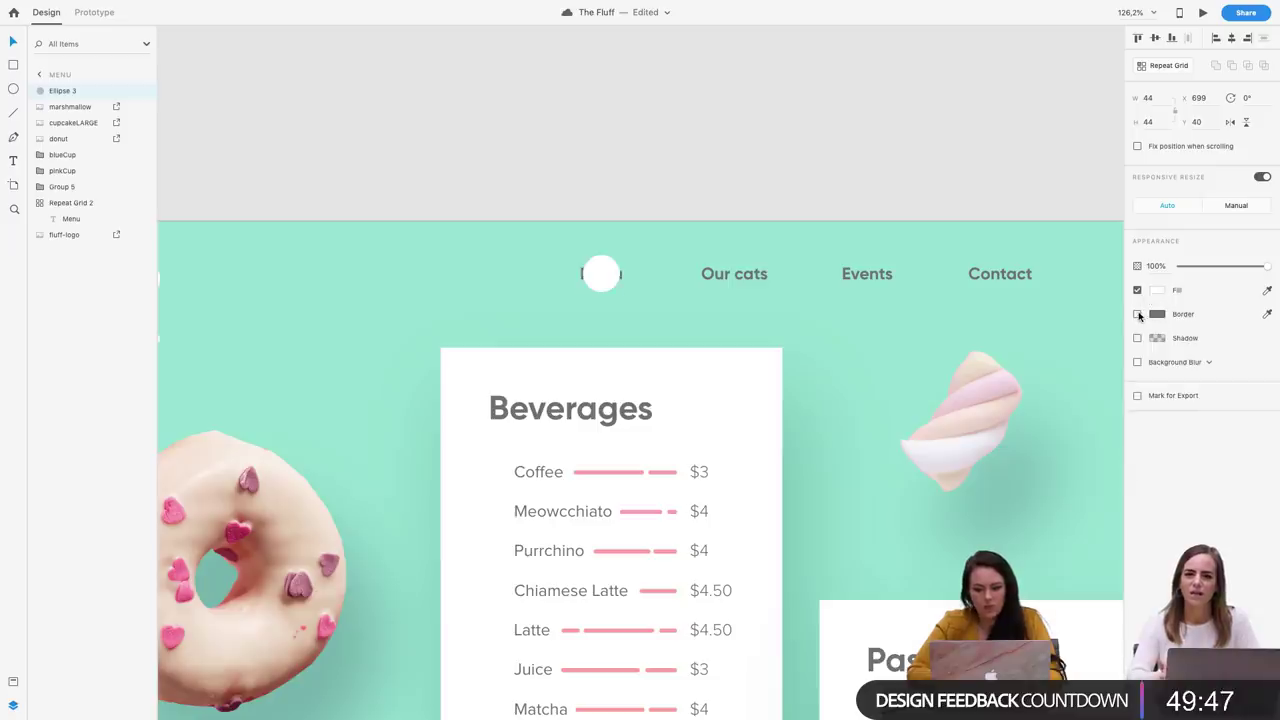
{"action": "left_click_drag", "start_coordinate": [60, 91], "coordinate": [35, 242]}
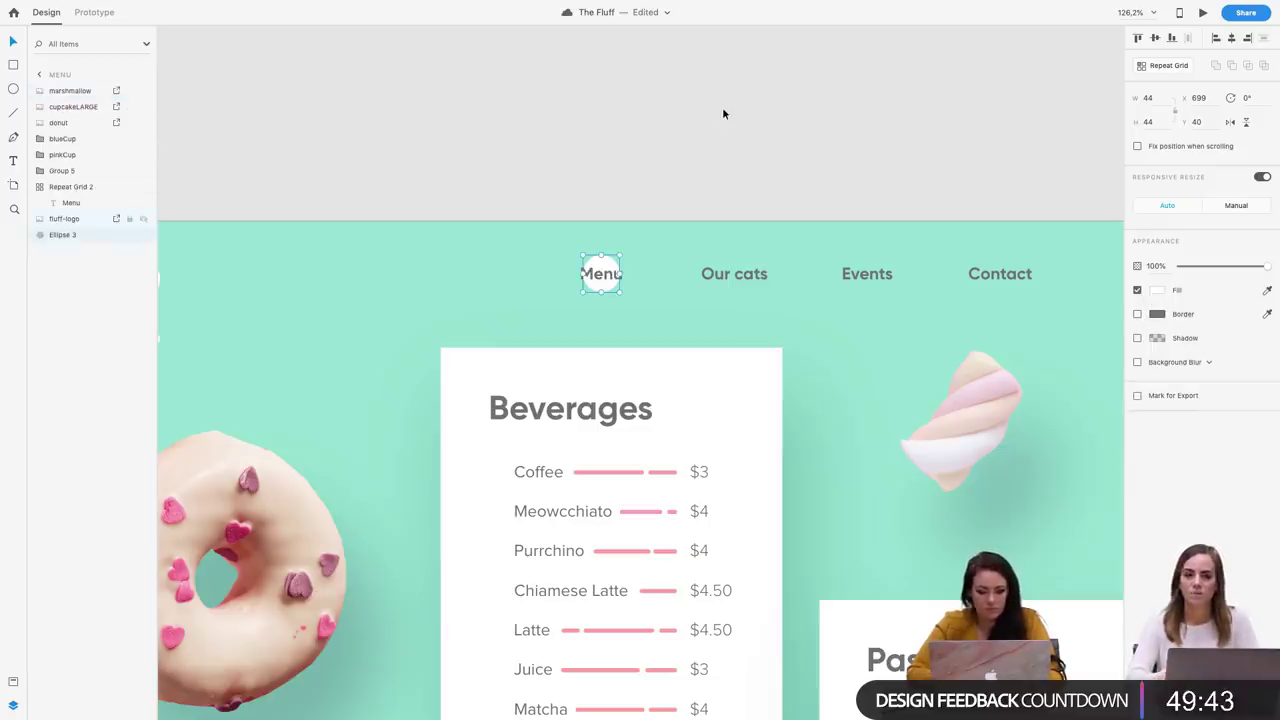
{"action": "left_click", "coordinate": [729, 166]}
Enlarge the white circle behind the Menu link to 68 by 68 around its centre, and save the document
{"action": "left_click", "coordinate": [607, 262]}
{"action": "mouse_move", "coordinate": [619, 257]}
{"action": "left_mouse_down"}
{"action": "mouse_move", "coordinate": [615, 239]}
{"action": "mouse_move", "coordinate": [631, 244]}
{"action": "left_mouse_up"}
{"action": "left_click", "coordinate": [825, 122]}
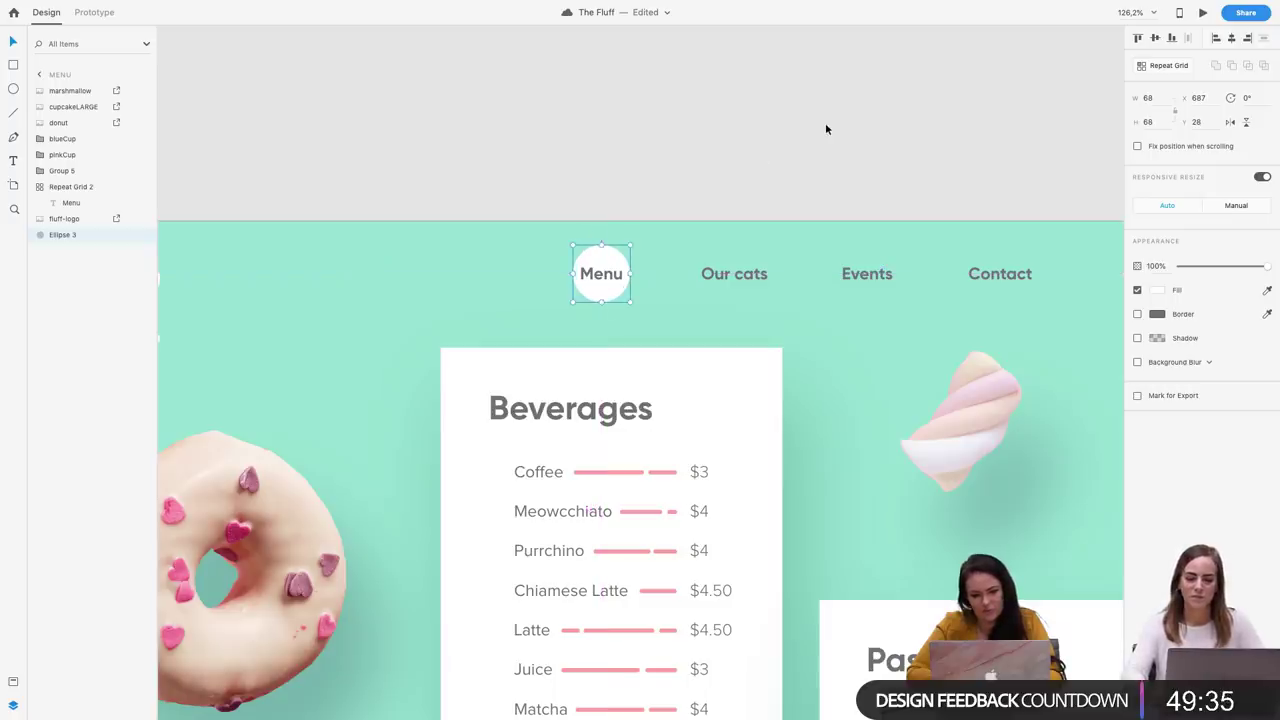
{"action": "scroll", "coordinate": [823, 126], "scroll_direction": "down", "scroll_amount": 10}
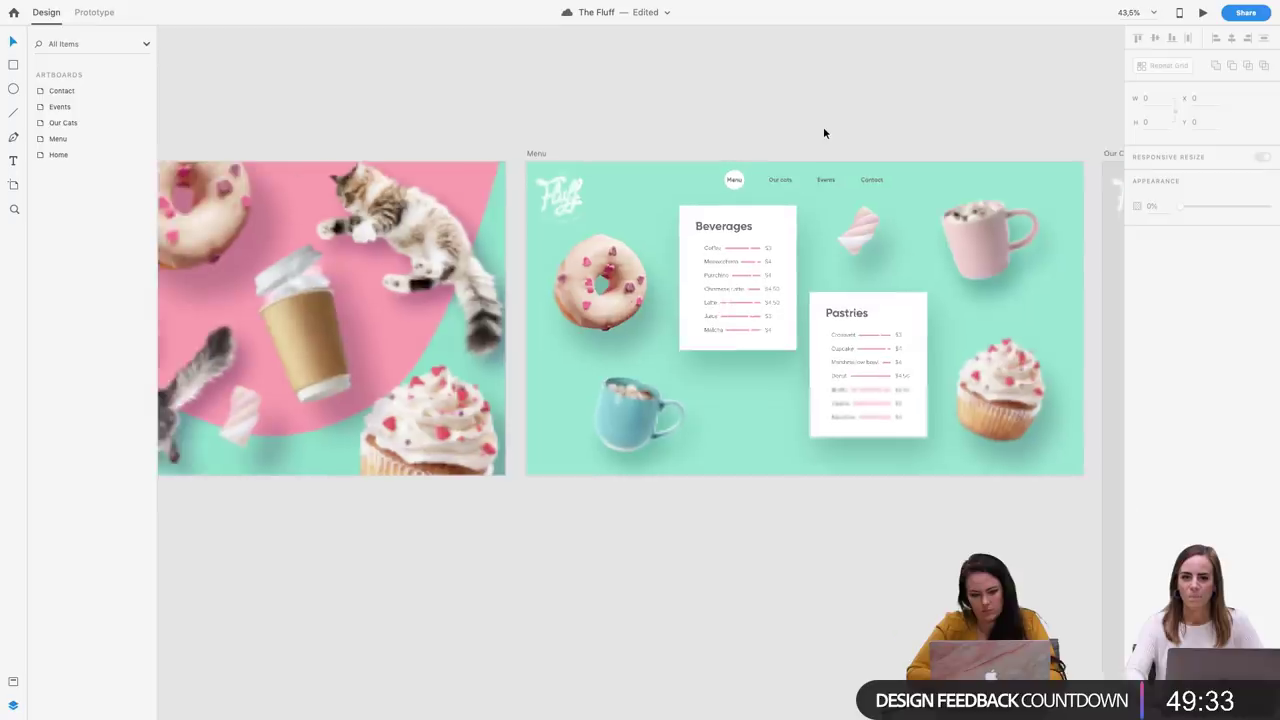
{"action": "scroll", "coordinate": [823, 126], "scroll_direction": "up", "scroll_amount": 7}
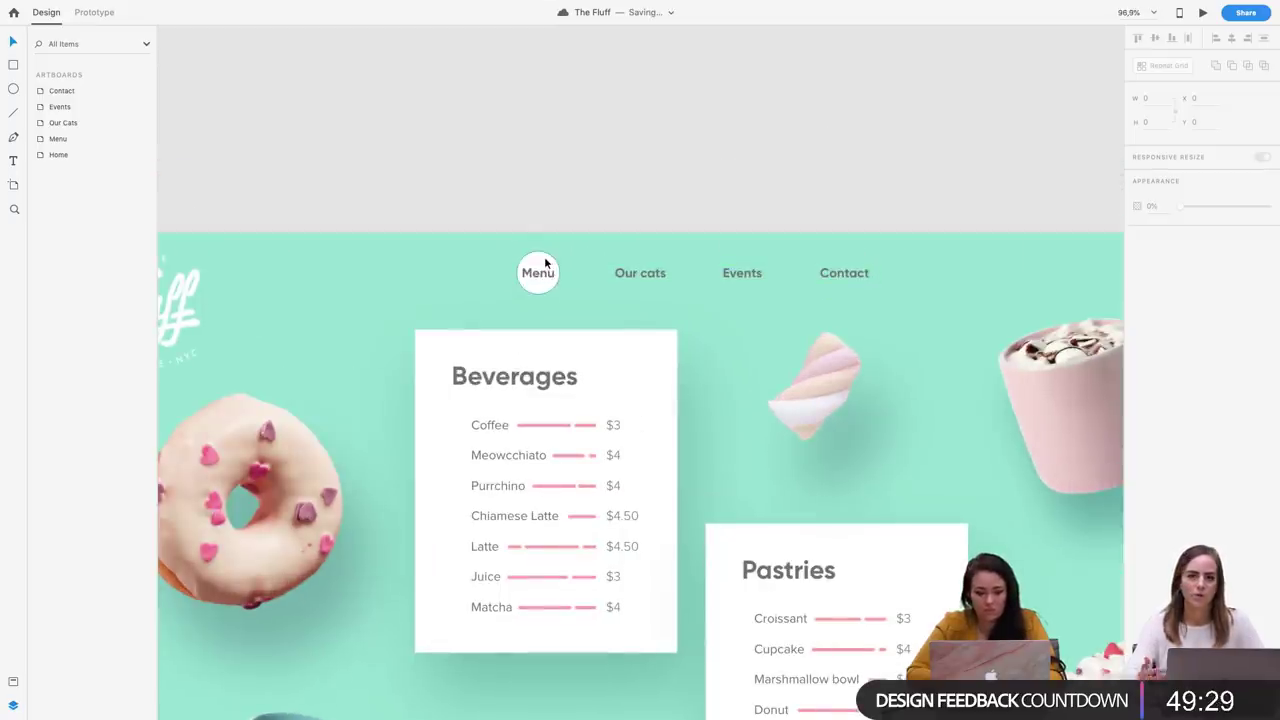
Replace the white circle behind the Menu link with a rectangle about 82 wide and 156 high
{"action": "left_click", "coordinate": [545, 262]}
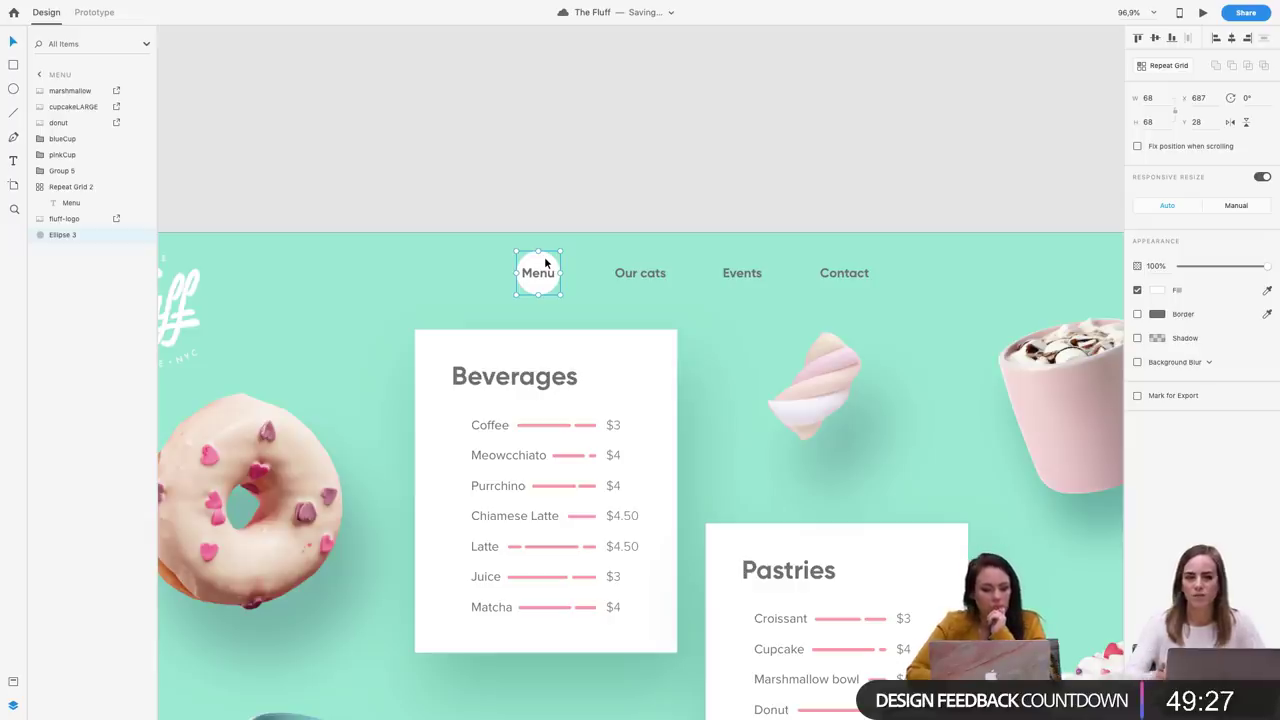
{"action": "key", "text": "Delete"}
{"action": "left_click", "coordinate": [13, 64]}
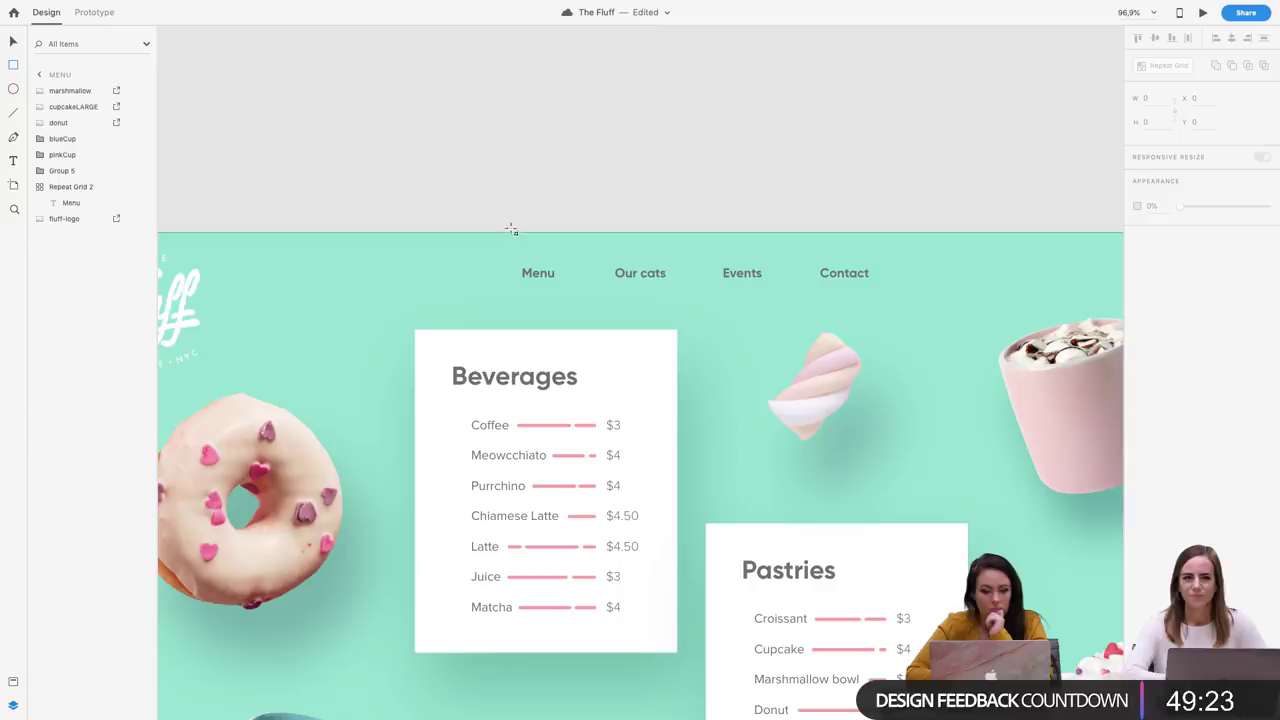
{"action": "left_click_drag", "start_coordinate": [512, 202], "coordinate": [564, 301]}
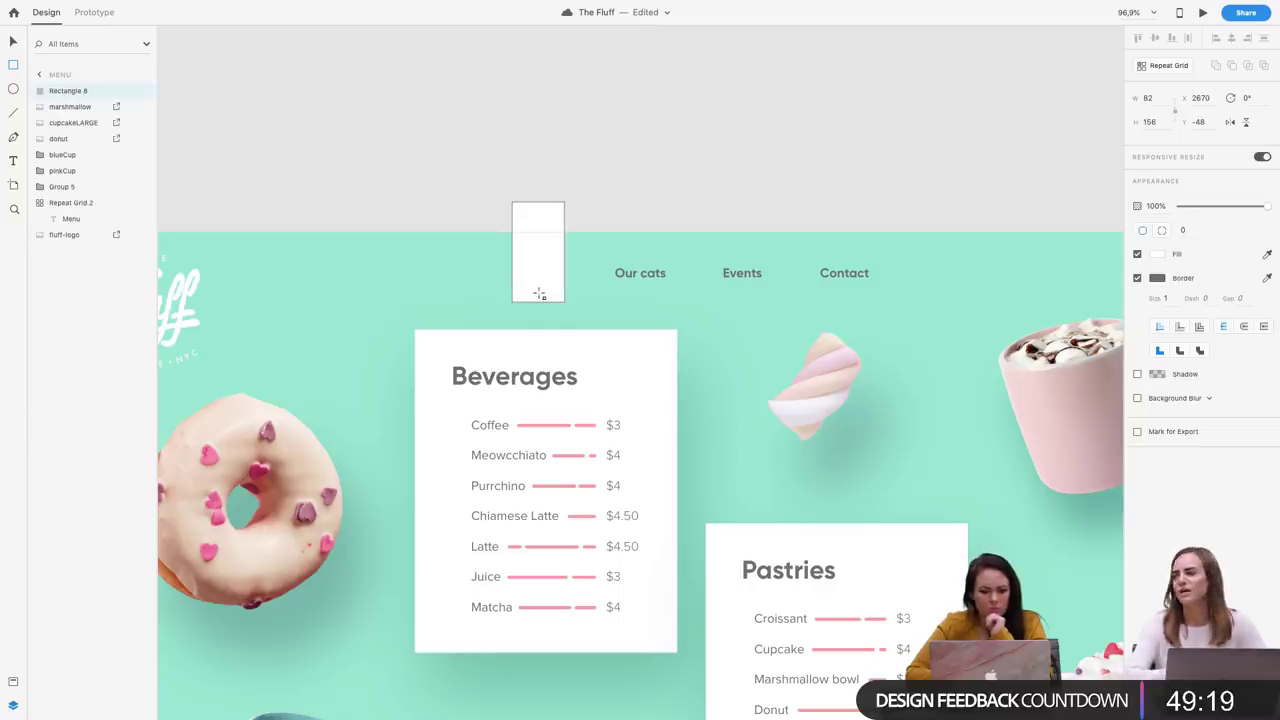
Round the rectangle's corners fully to 41 and rotate it 90° into a horizontal pill over the Menu link
{"action": "key", "text": "v"}
{"action": "left_click_drag", "start_coordinate": [520, 295], "coordinate": [545, 232]}
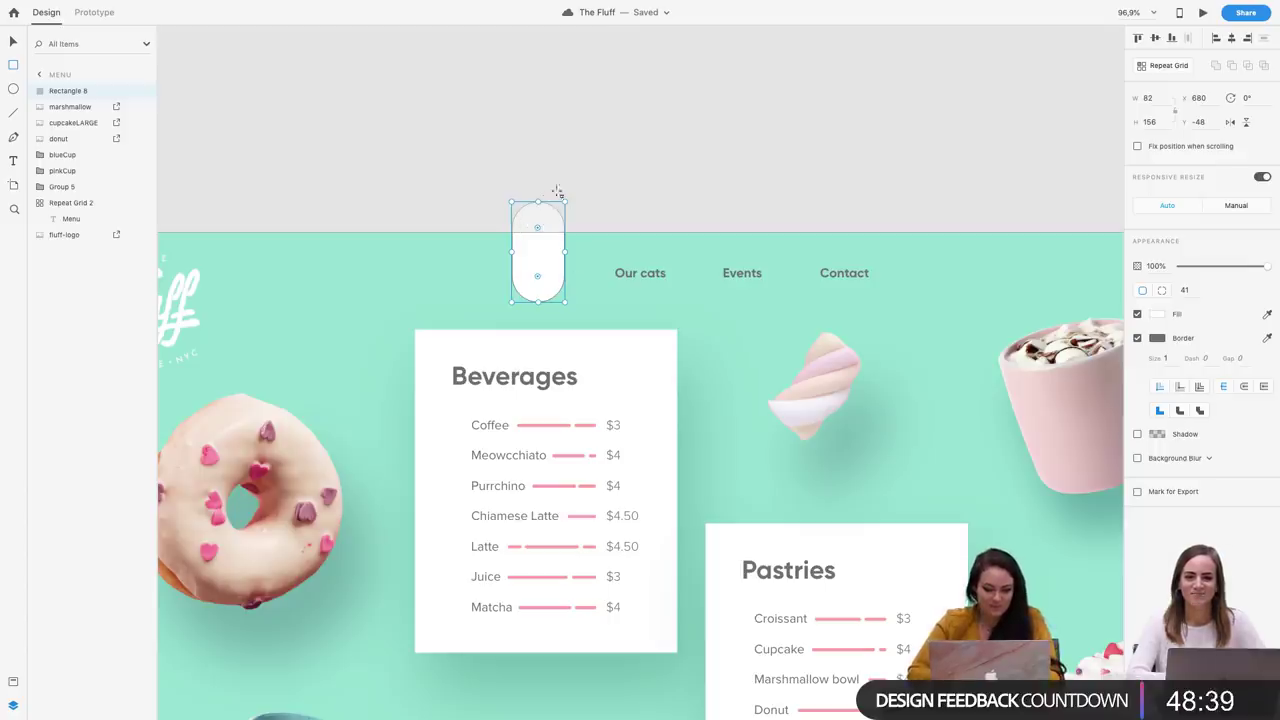
{"action": "left_click_drag", "start_coordinate": [564, 201], "coordinate": [557, 273]}
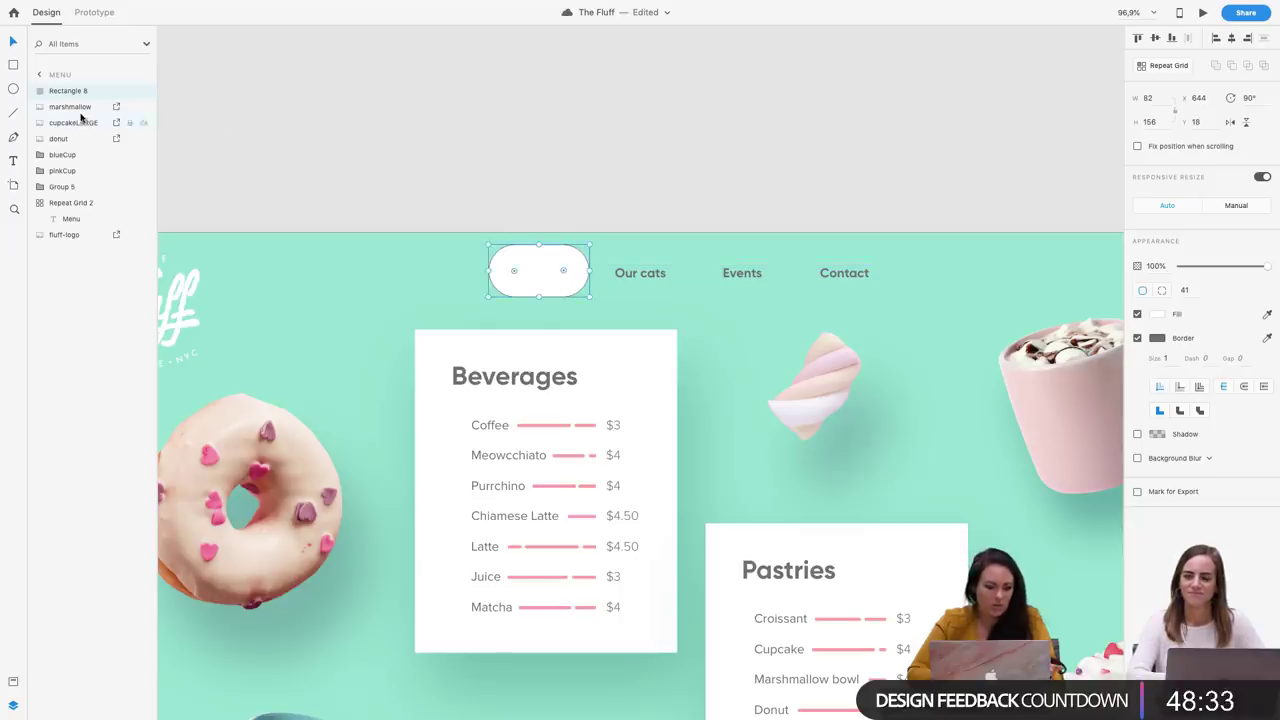
Send the pill behind the navigation text, shrink it to about 73 by 136 and center it on the Menu link
{"action": "left_click_drag", "start_coordinate": [63, 91], "coordinate": [32, 244]}
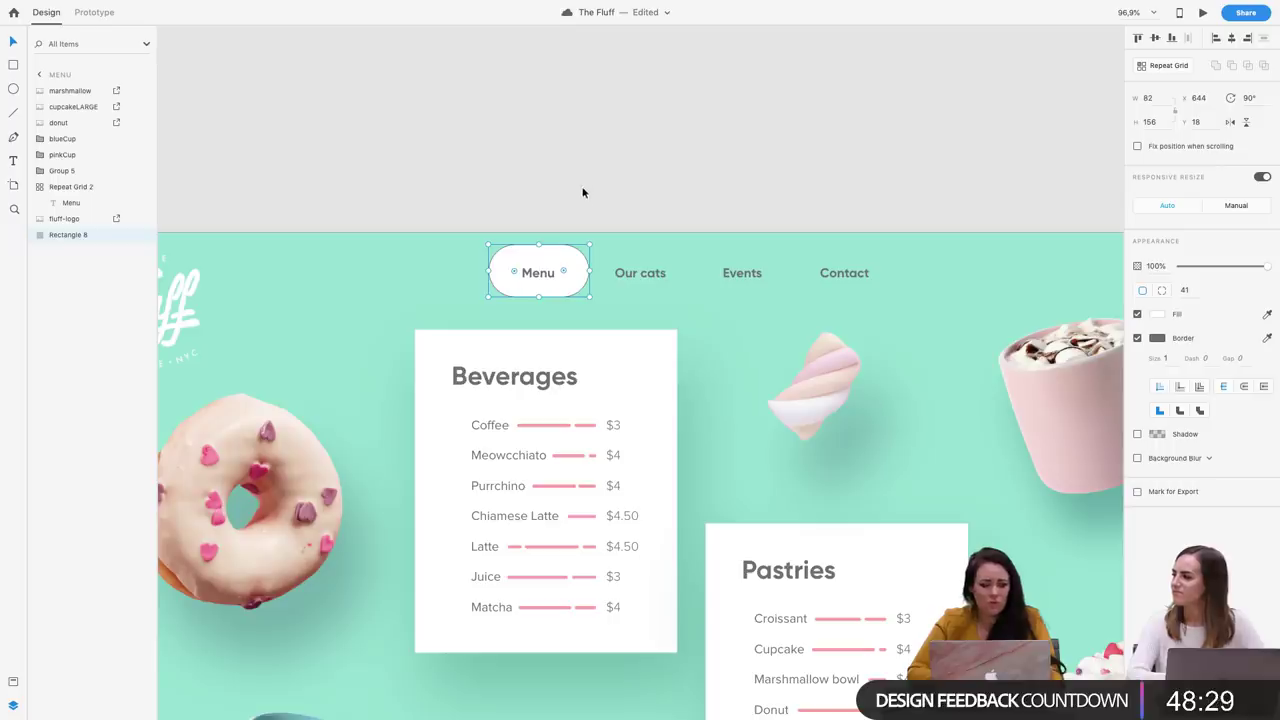
{"action": "left_click_drag", "start_coordinate": [589, 242], "coordinate": [576, 248]}
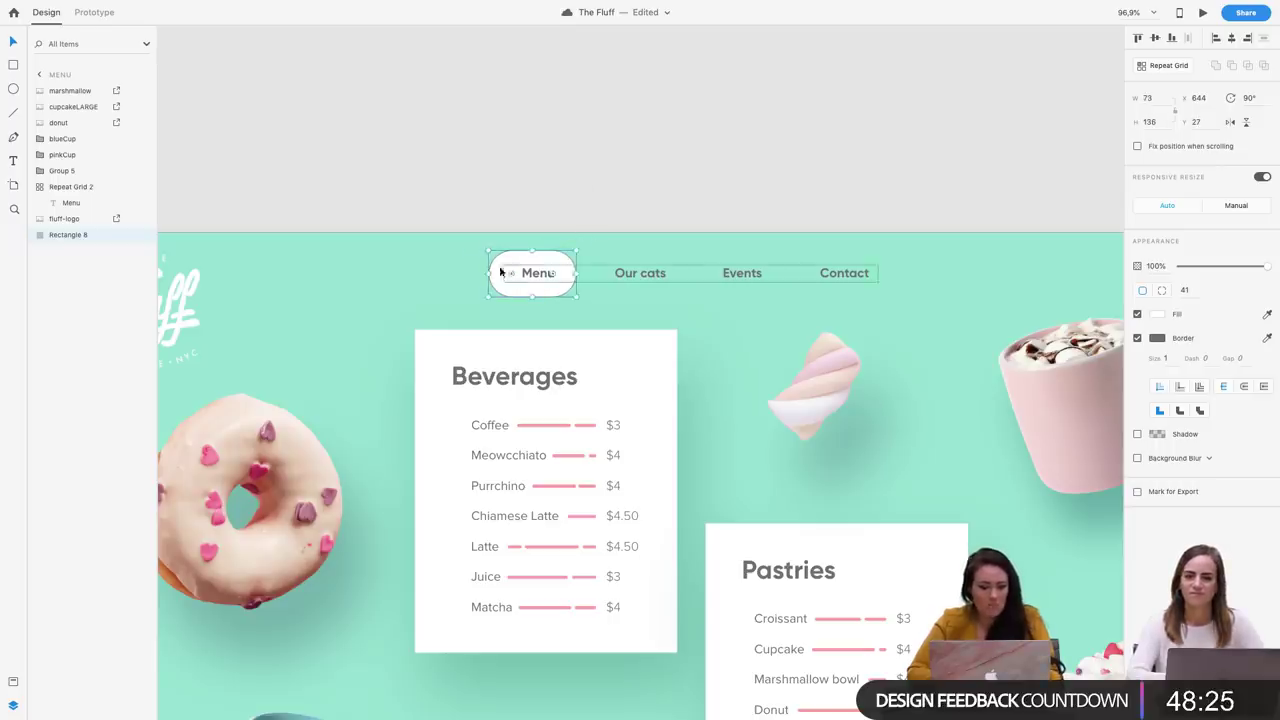
{"action": "left_click_drag", "start_coordinate": [503, 274], "coordinate": [502, 273]}
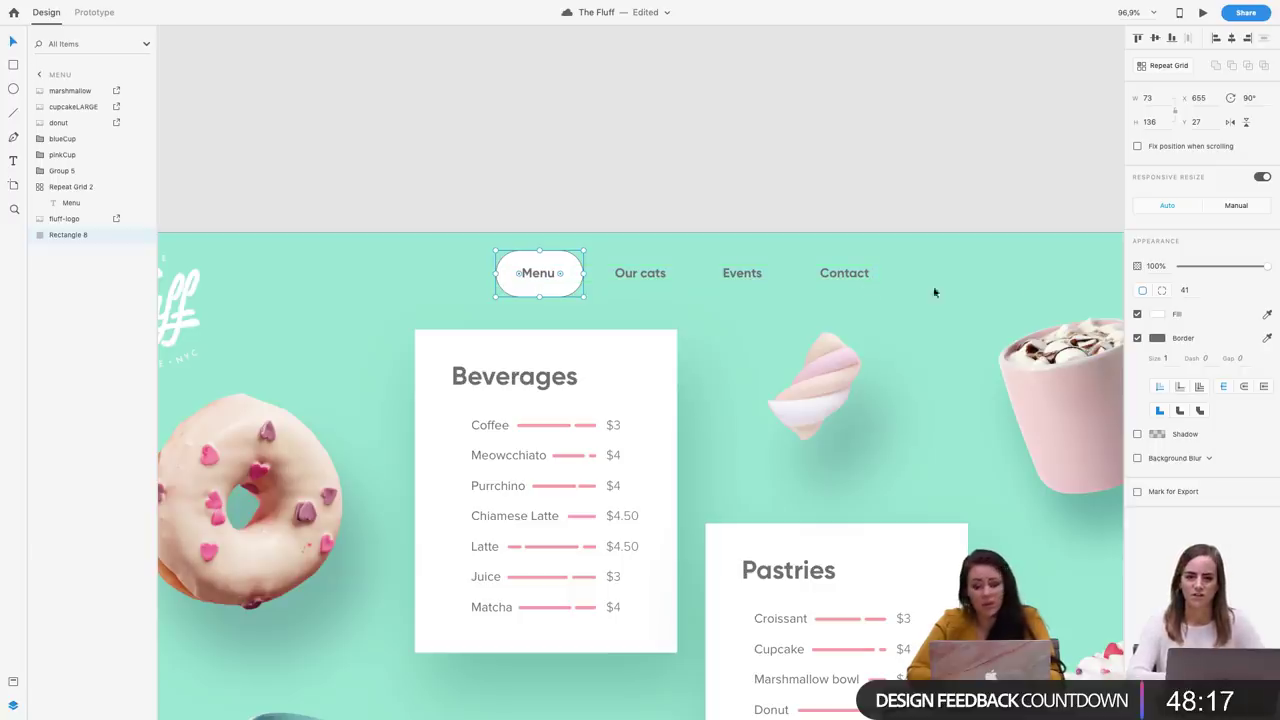
Remove the pill's border and fill it with the light mint color #B0FAEB, sampled from the background and lightened
{"action": "left_click", "coordinate": [1137, 338]}
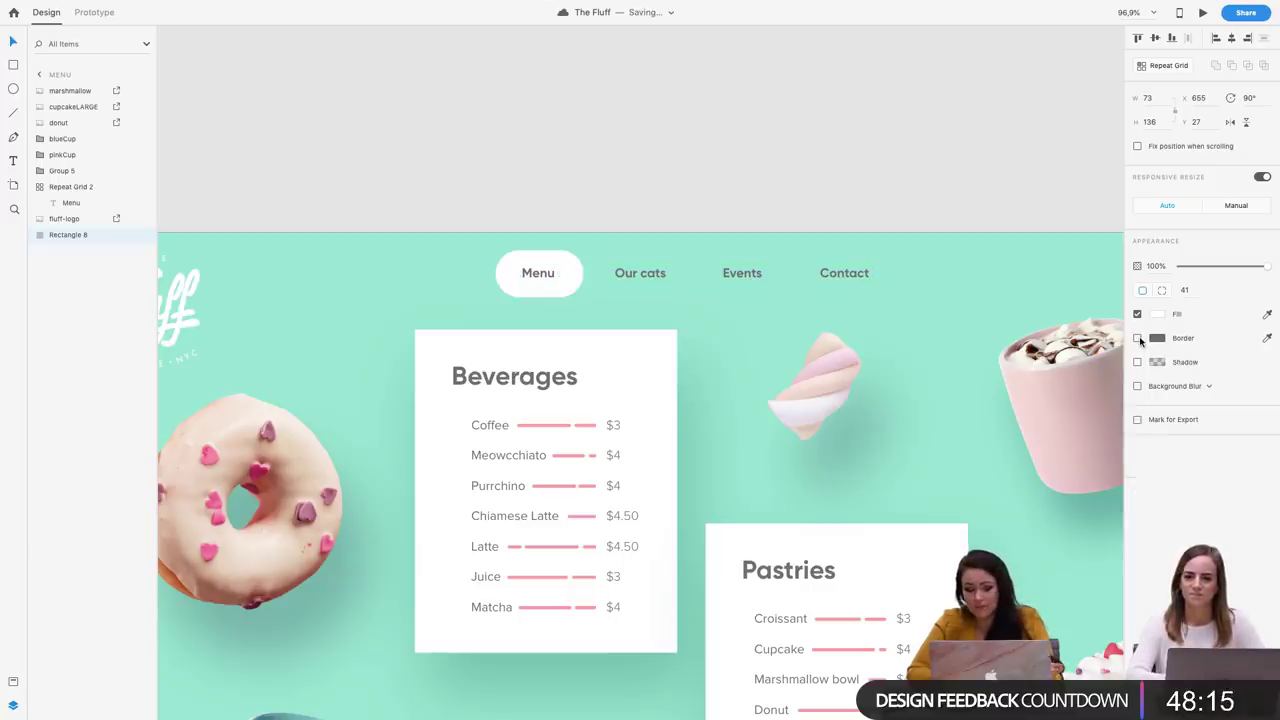
{"action": "left_click", "coordinate": [1268, 312]}
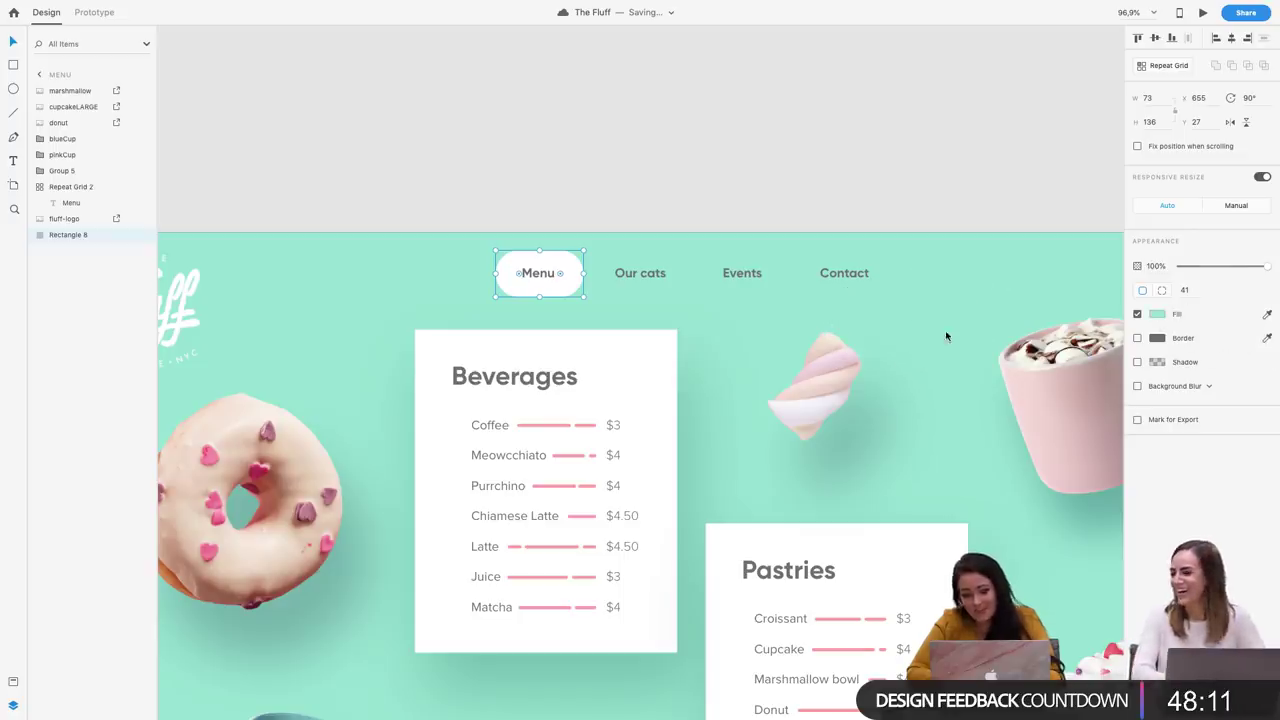
{"action": "left_click", "coordinate": [945, 332]}
{"action": "left_click", "coordinate": [1157, 314]}
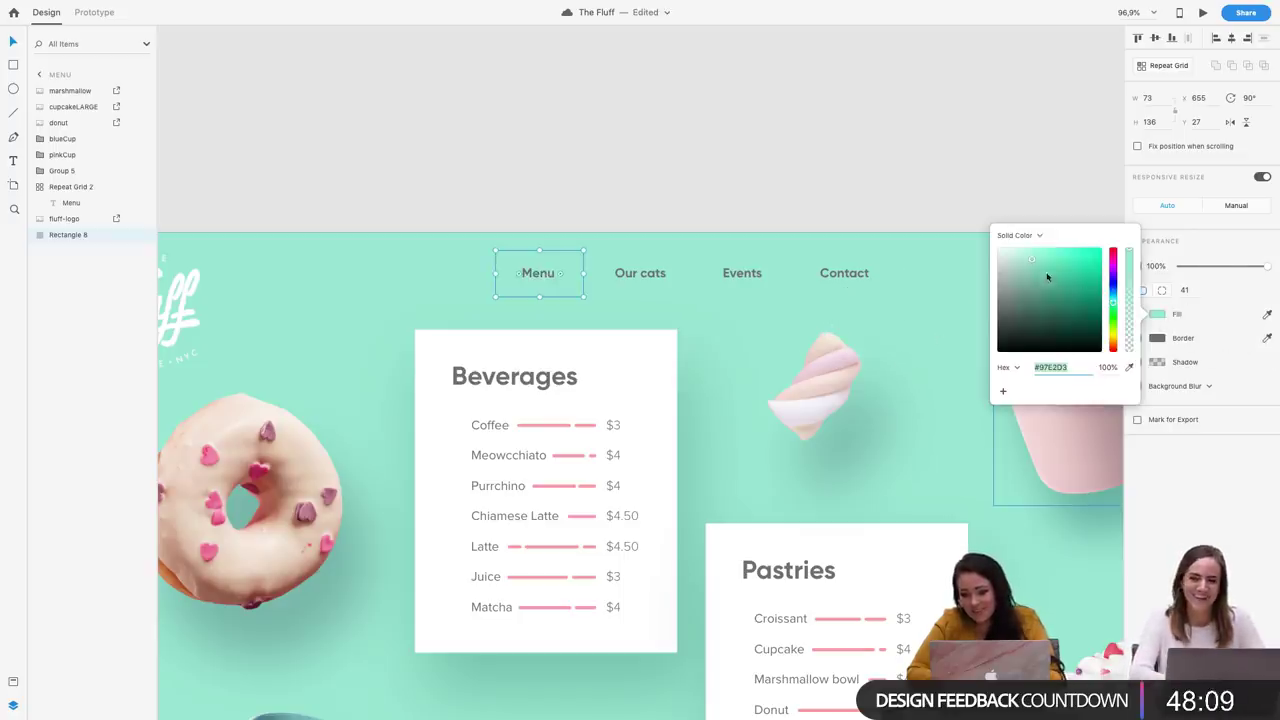
{"action": "left_click_drag", "start_coordinate": [1032, 257], "coordinate": [1027, 253]}
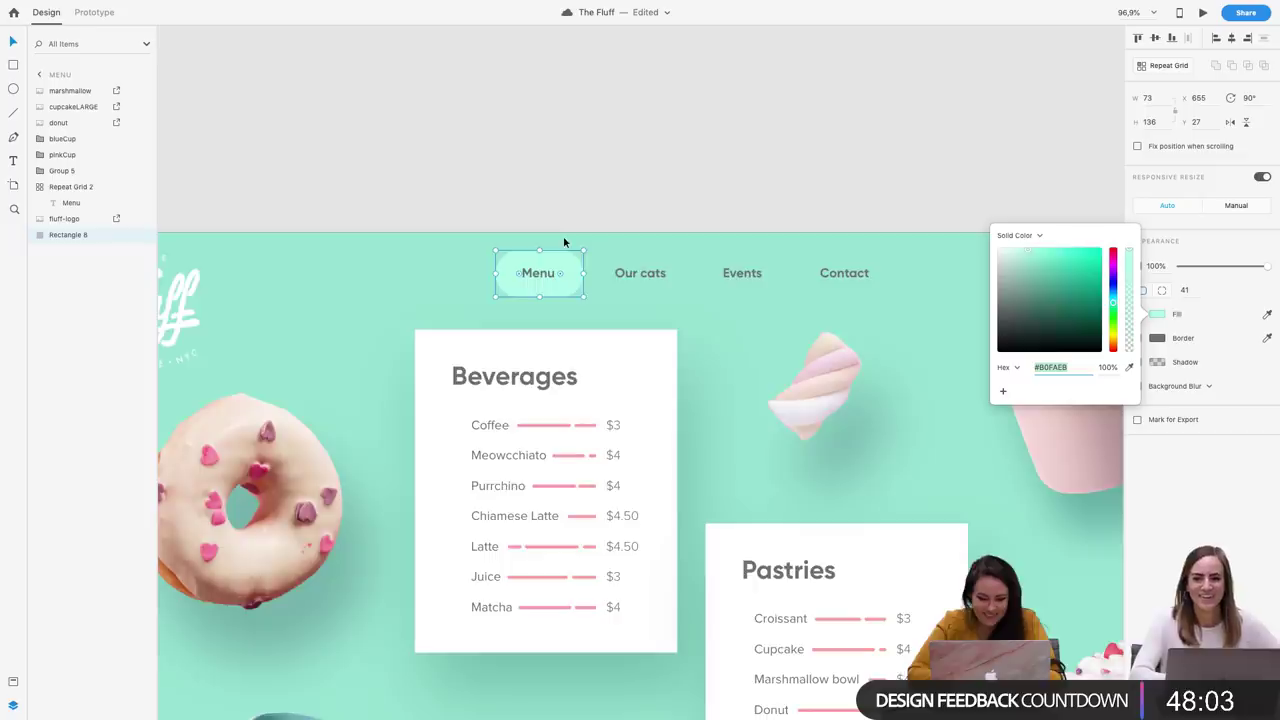
Shrink the pill to about 63 by 115 and recenter it behind the Menu link
{"action": "scroll", "coordinate": [657, 264], "scroll_direction": "up", "scroll_amount": 3}
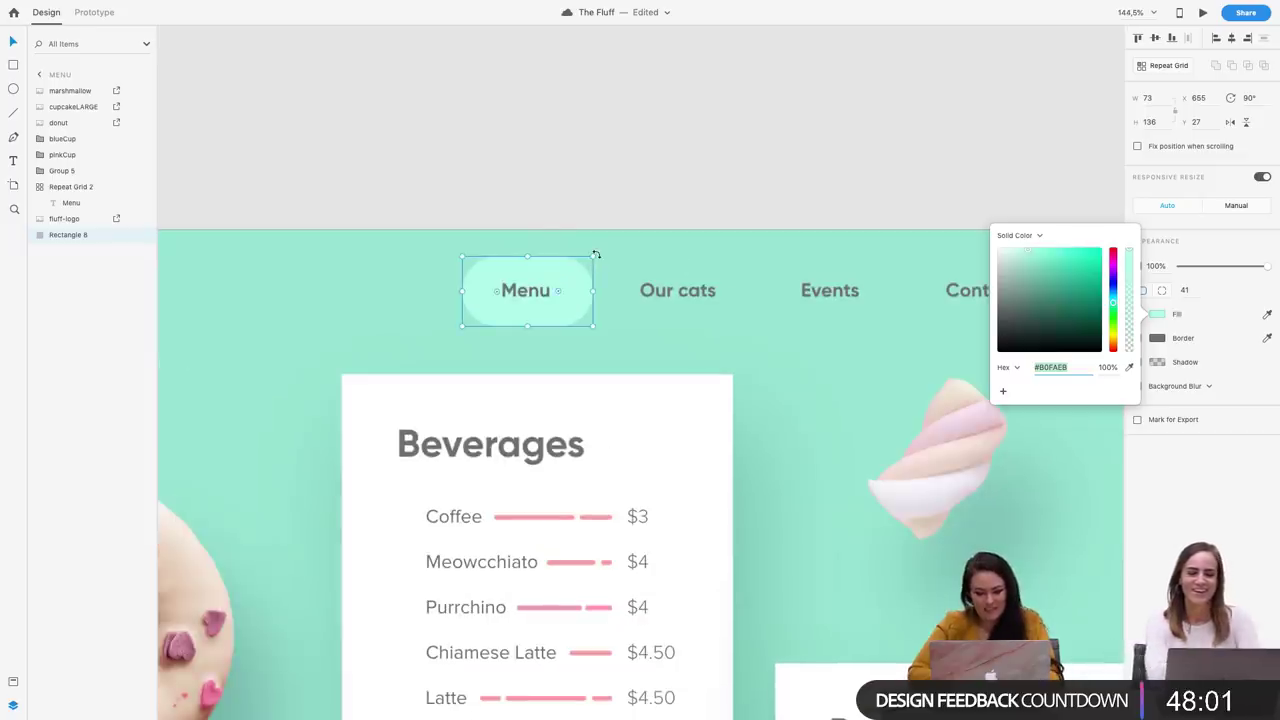
{"action": "left_click_drag", "start_coordinate": [590, 255], "coordinate": [571, 266]}
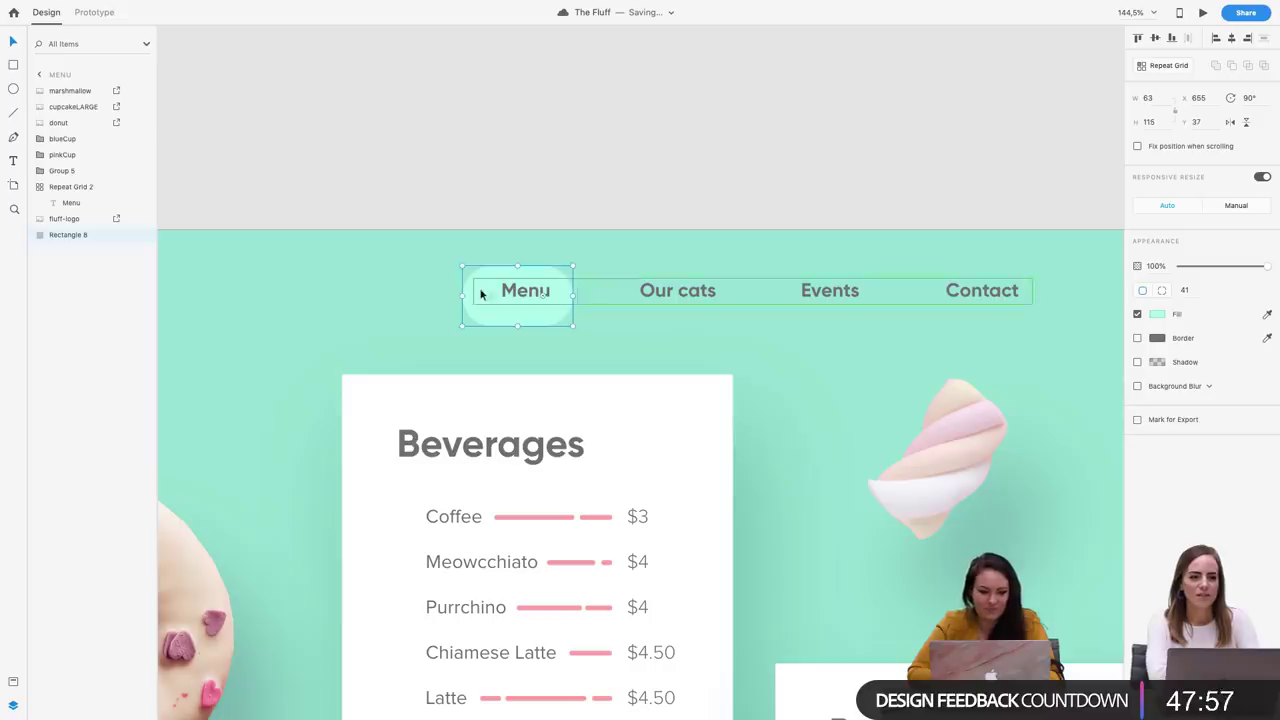
{"action": "left_click_drag", "start_coordinate": [483, 273], "coordinate": [497, 265]}
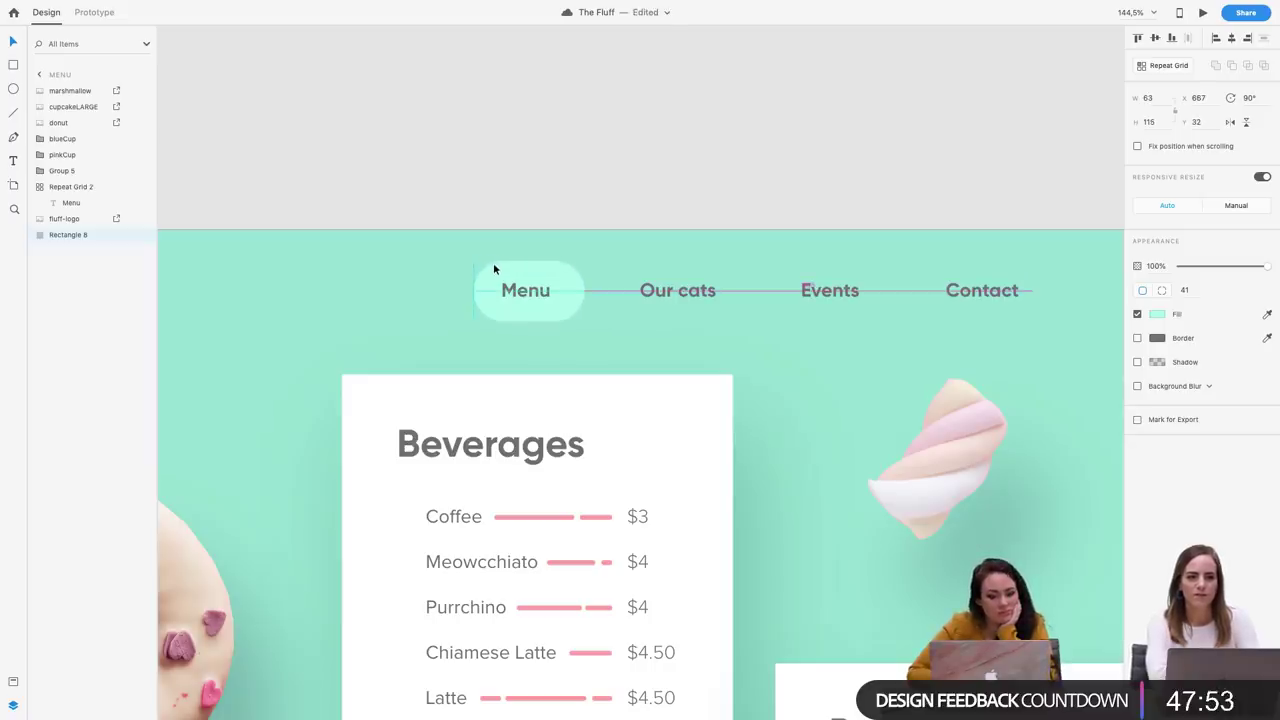
{"action": "left_click", "coordinate": [494, 268]}
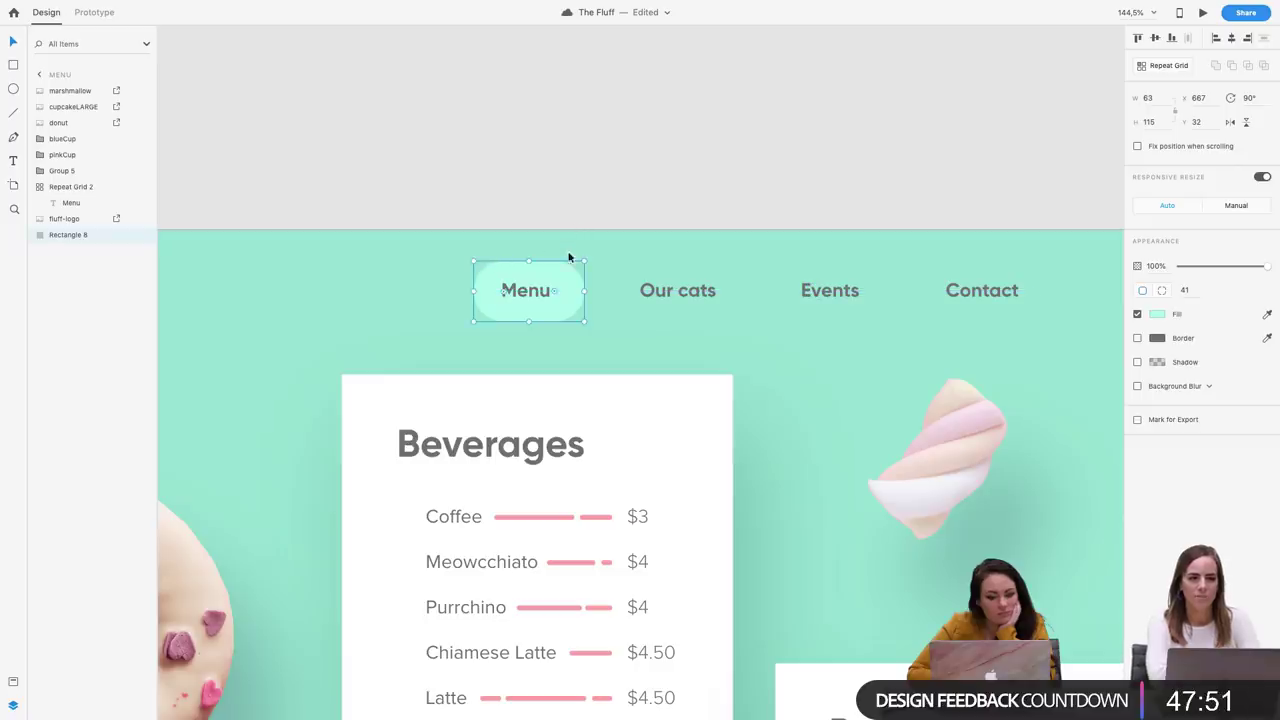
{"action": "left_click_drag", "start_coordinate": [550, 265], "coordinate": [552, 271]}
{"action": "left_click", "coordinate": [603, 181]}
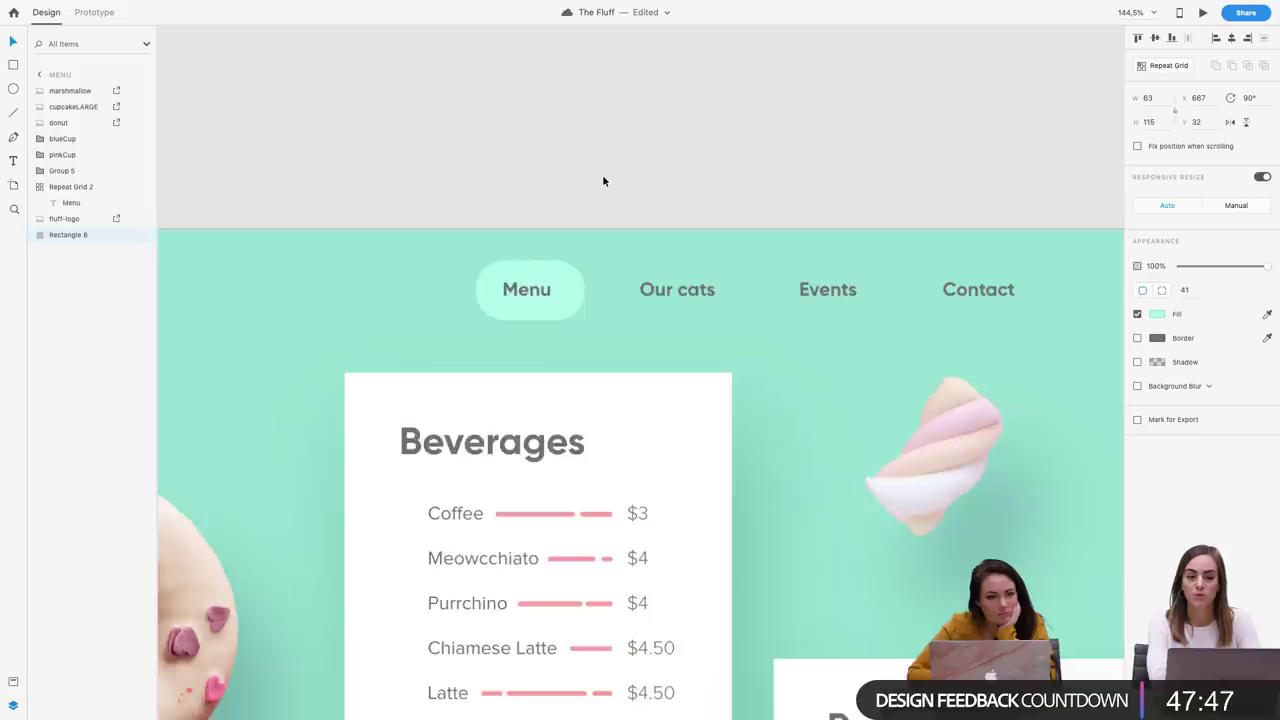
Add a shadow to the Menu pill and tint it dark teal #00515C
{"action": "scroll", "coordinate": [603, 181], "scroll_direction": "down", "scroll_amount": 5}
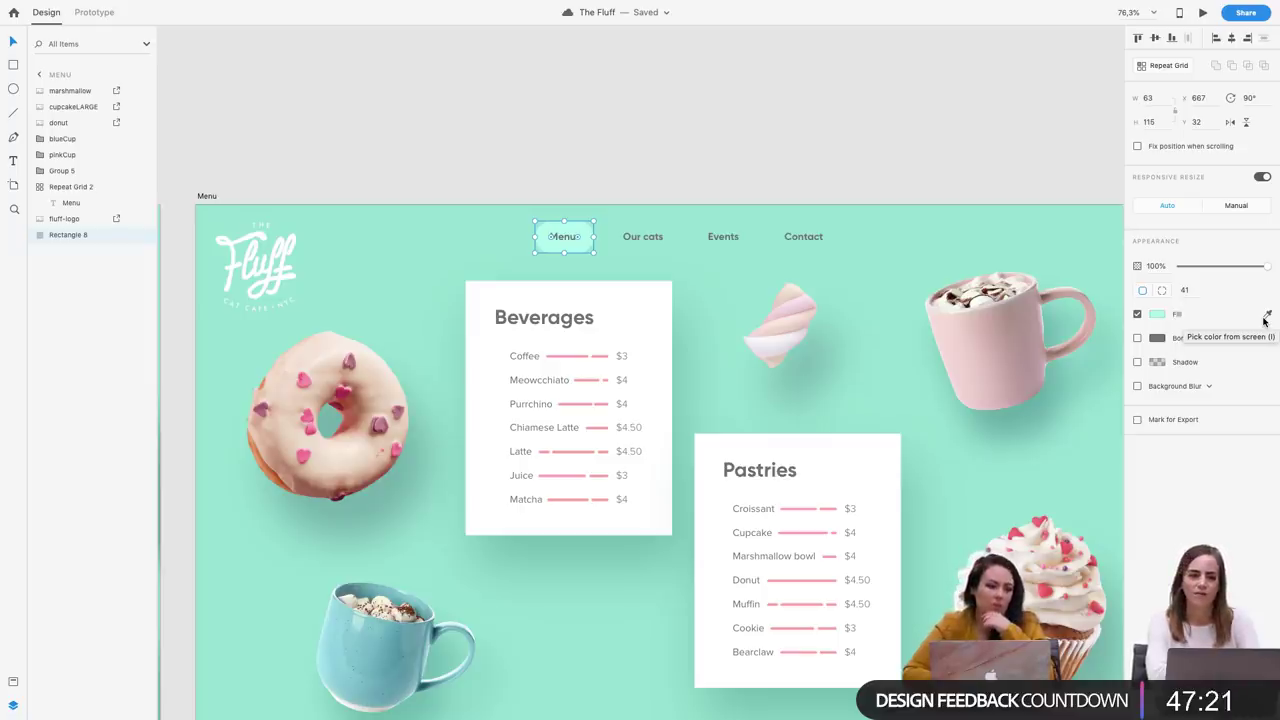
{"action": "left_click", "coordinate": [1137, 362]}
{"action": "left_click", "coordinate": [1157, 362]}
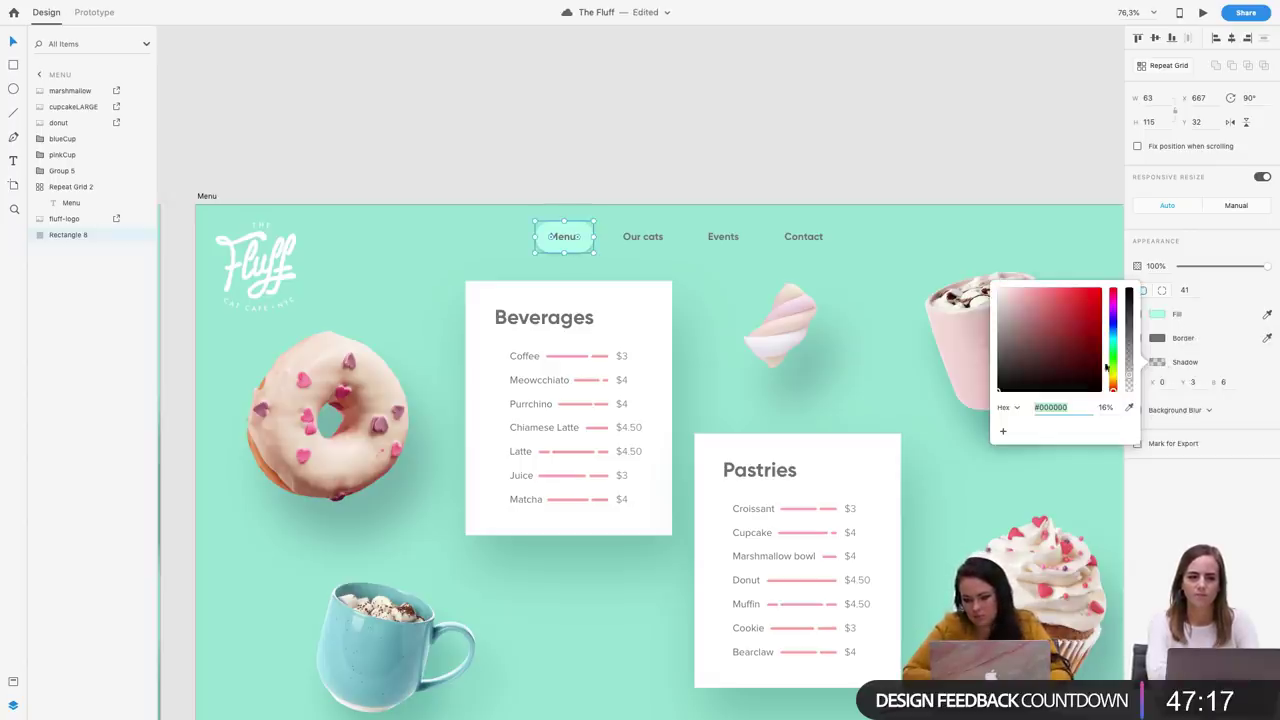
{"action": "left_click", "coordinate": [1117, 346]}
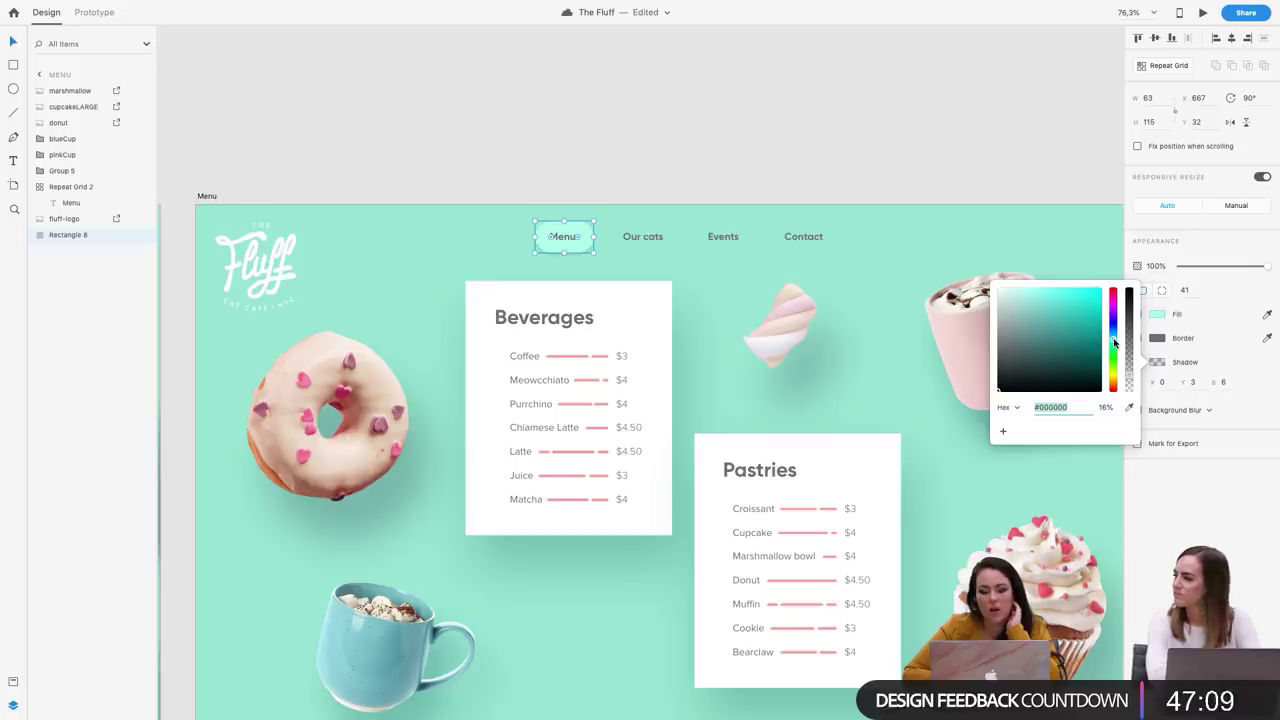
{"action": "left_click", "coordinate": [1115, 343]}
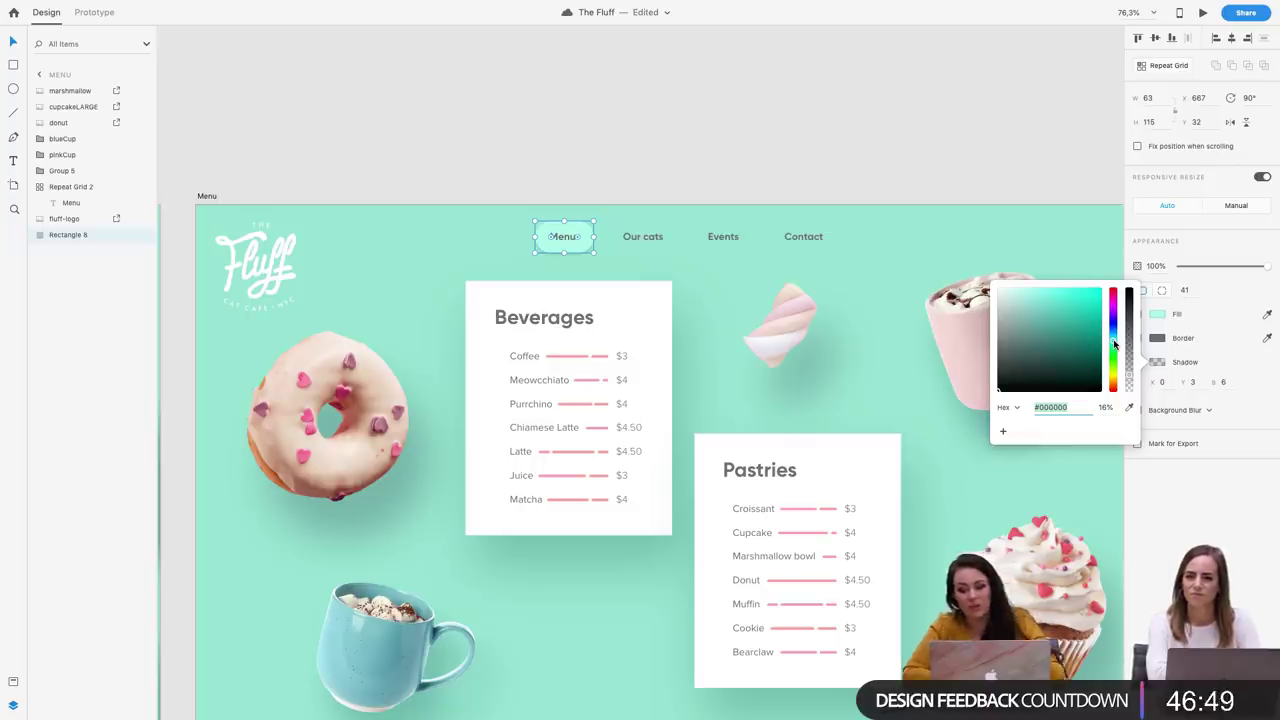
{"action": "mouse_move", "coordinate": [1115, 344]}
{"action": "left_mouse_down"}
{"action": "mouse_move", "coordinate": [1092, 344]}
{"action": "mouse_move", "coordinate": [1124, 362]}
{"action": "left_mouse_up"}
{"action": "left_click", "coordinate": [1089, 338]}
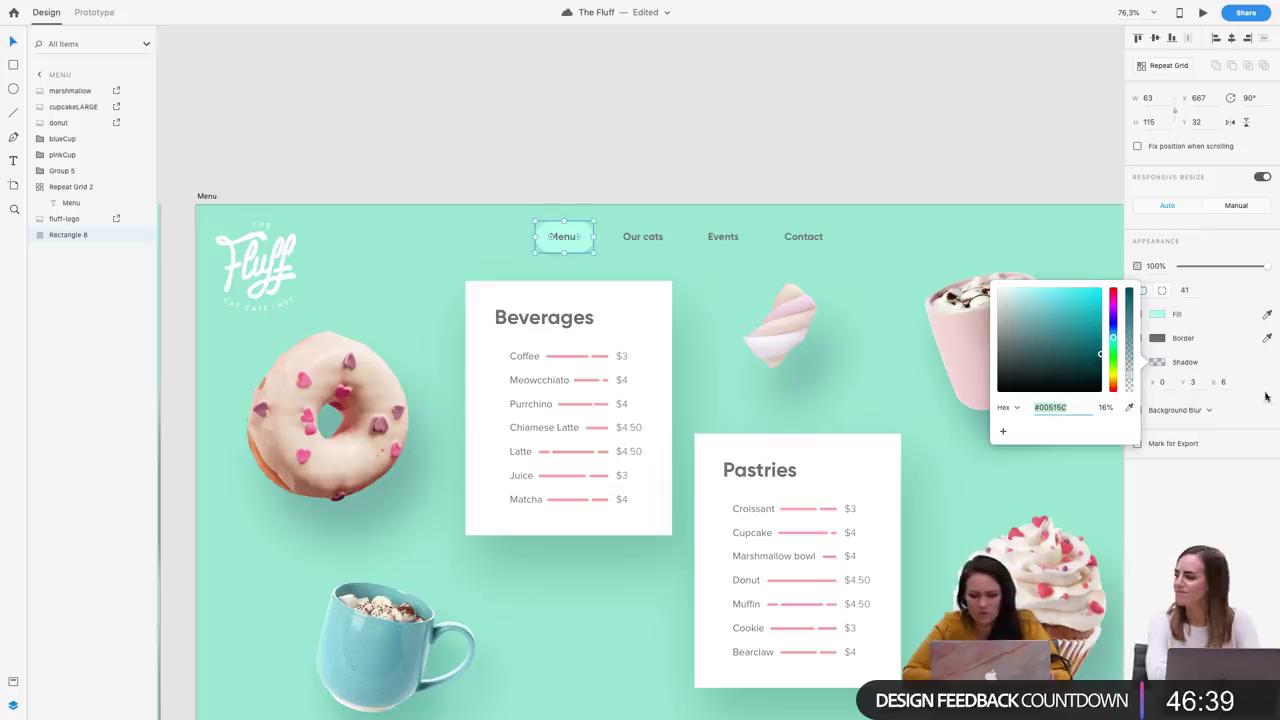
Set the pill shadow's blur to 30
{"action": "left_click", "coordinate": [1219, 368]}
{"action": "left_click", "coordinate": [1224, 381]}
{"action": "type", "text": "30"}
{"action": "key", "text": "Return"}
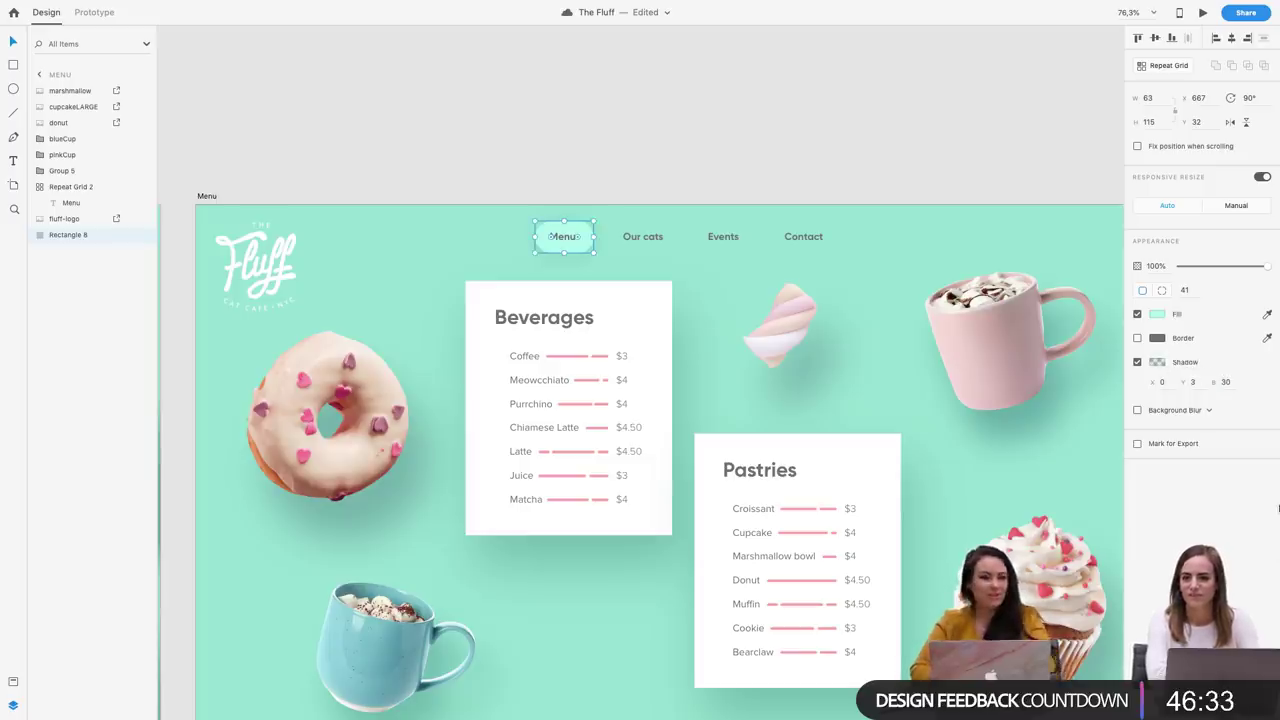
Change the pill's shadow color to the blue #006BD6
{"action": "left_click", "coordinate": [1158, 365]}
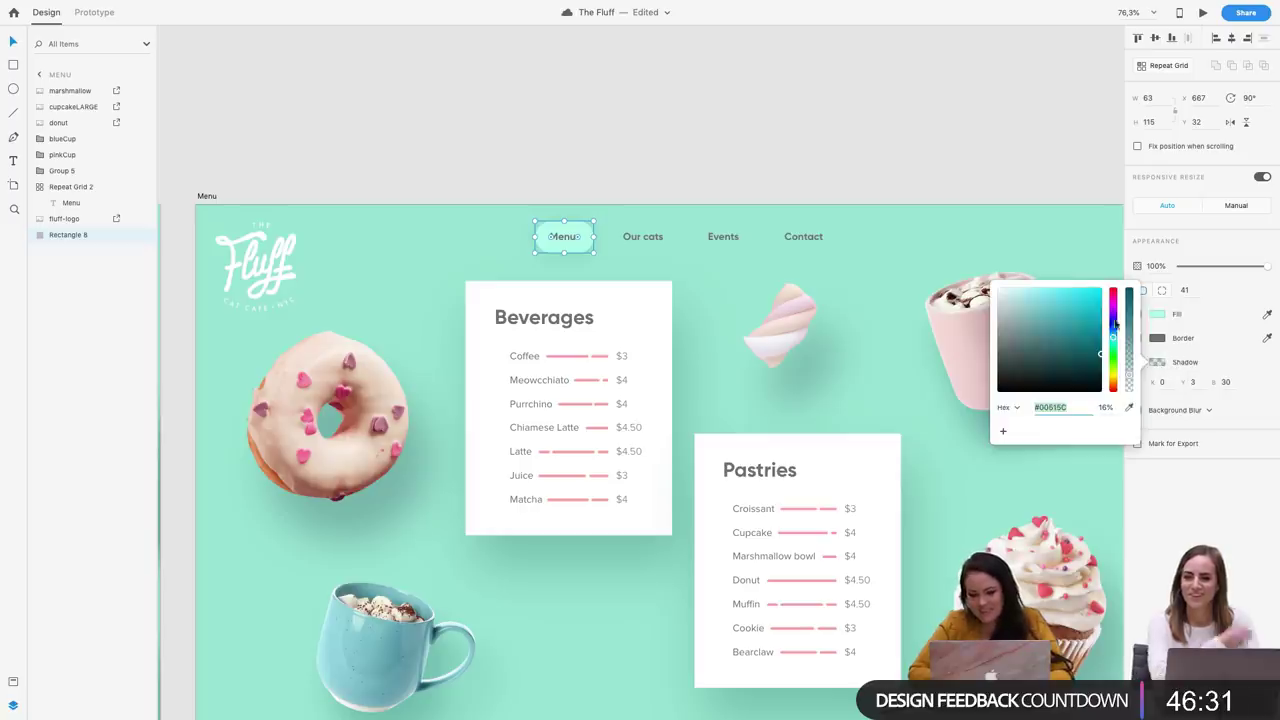
{"action": "left_click_drag", "start_coordinate": [1099, 353], "coordinate": [1114, 310]}
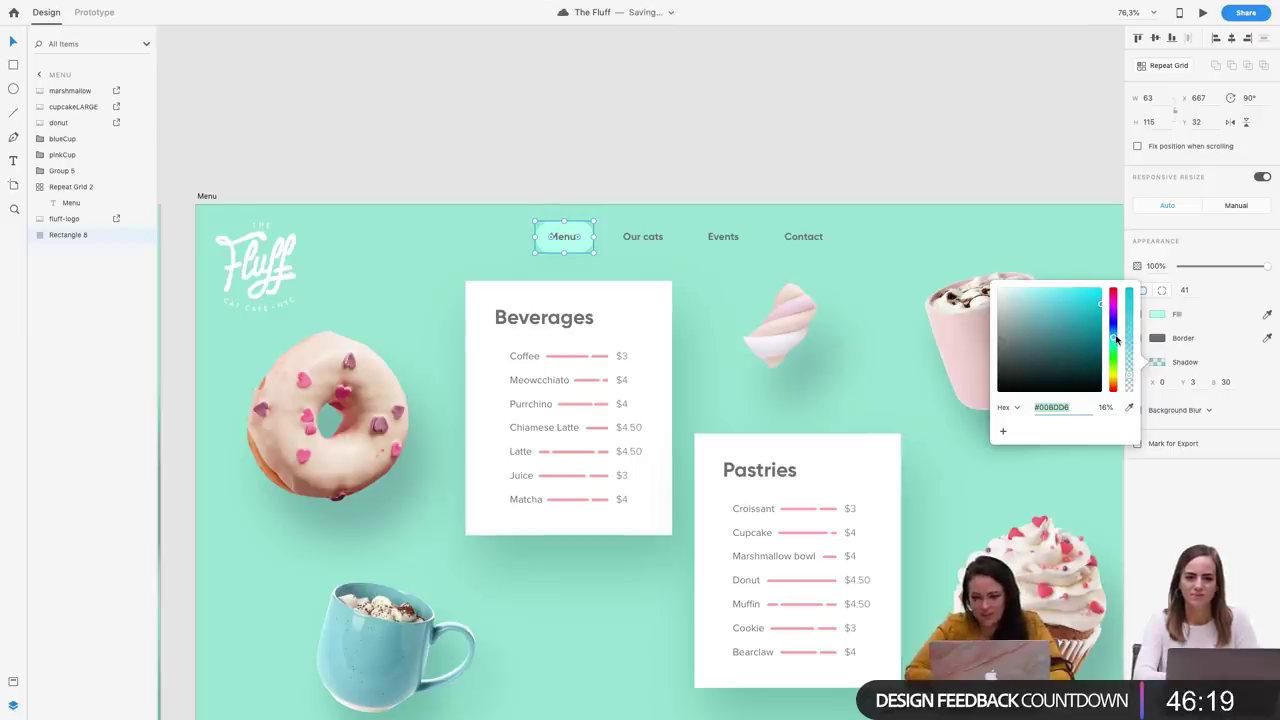
{"action": "left_click_drag", "start_coordinate": [1117, 340], "coordinate": [1116, 333]}
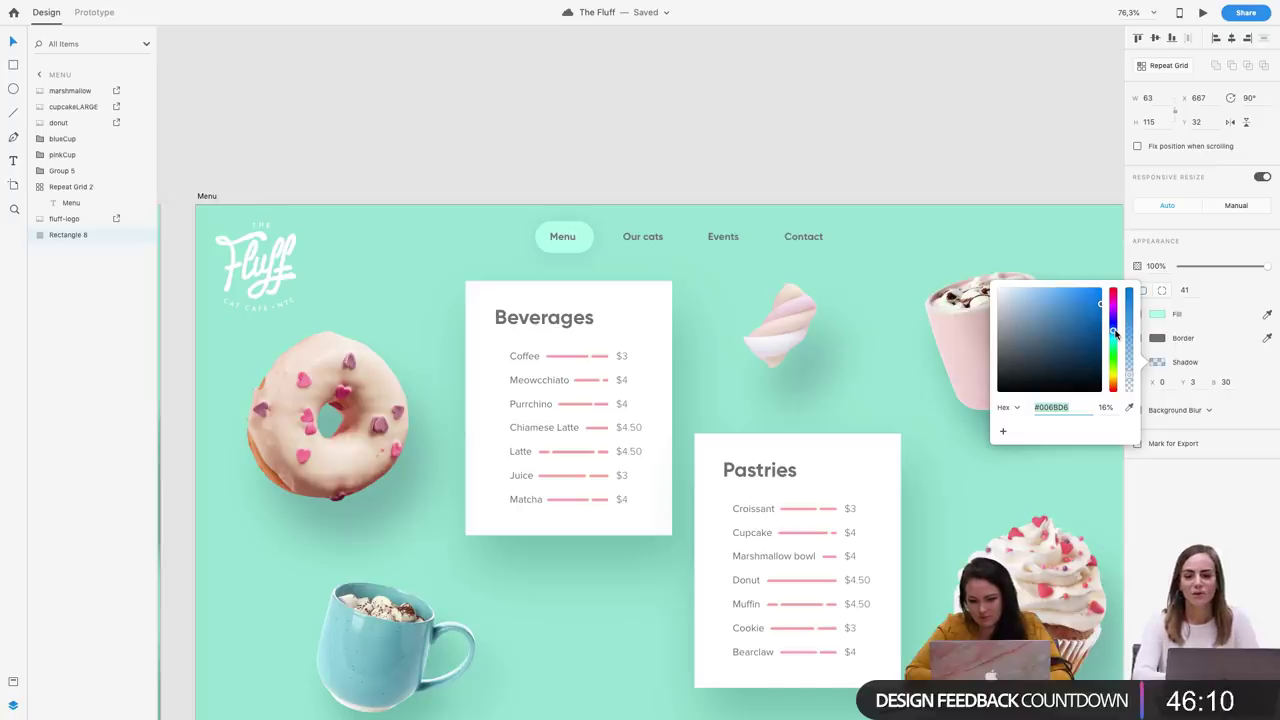
{"action": "left_click", "coordinate": [582, 249]}
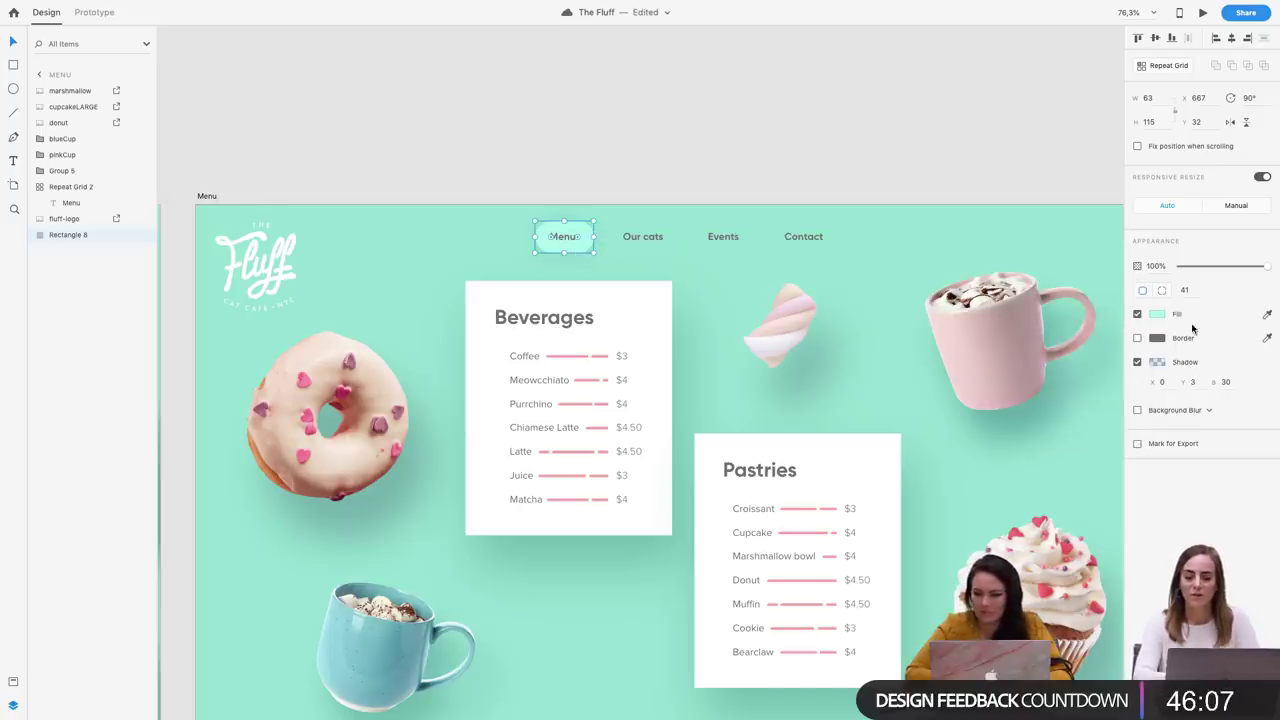
Shift the pill's fill hue slightly toward green, to #B0FAE3
{"action": "left_click", "coordinate": [1155, 314]}
{"action": "left_click_drag", "start_coordinate": [1117, 303], "coordinate": [1116, 306]}
{"action": "left_click_drag", "start_coordinate": [1116, 306], "coordinate": [1115, 308]}
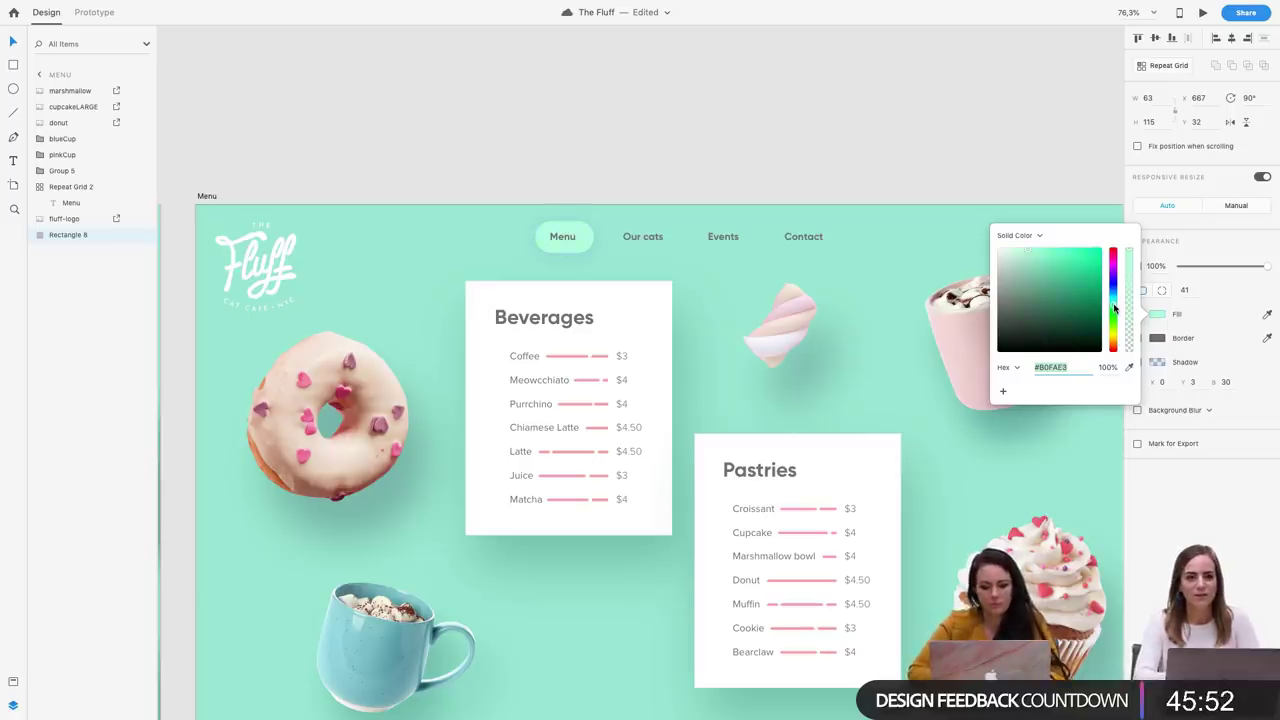
{"action": "left_click", "coordinate": [639, 172]}
Shrink the Menu pill proportionally to about 53 by 97, keeping it centered on the Menu link
{"action": "scroll", "coordinate": [584, 200], "scroll_direction": "down", "scroll_amount": 5}
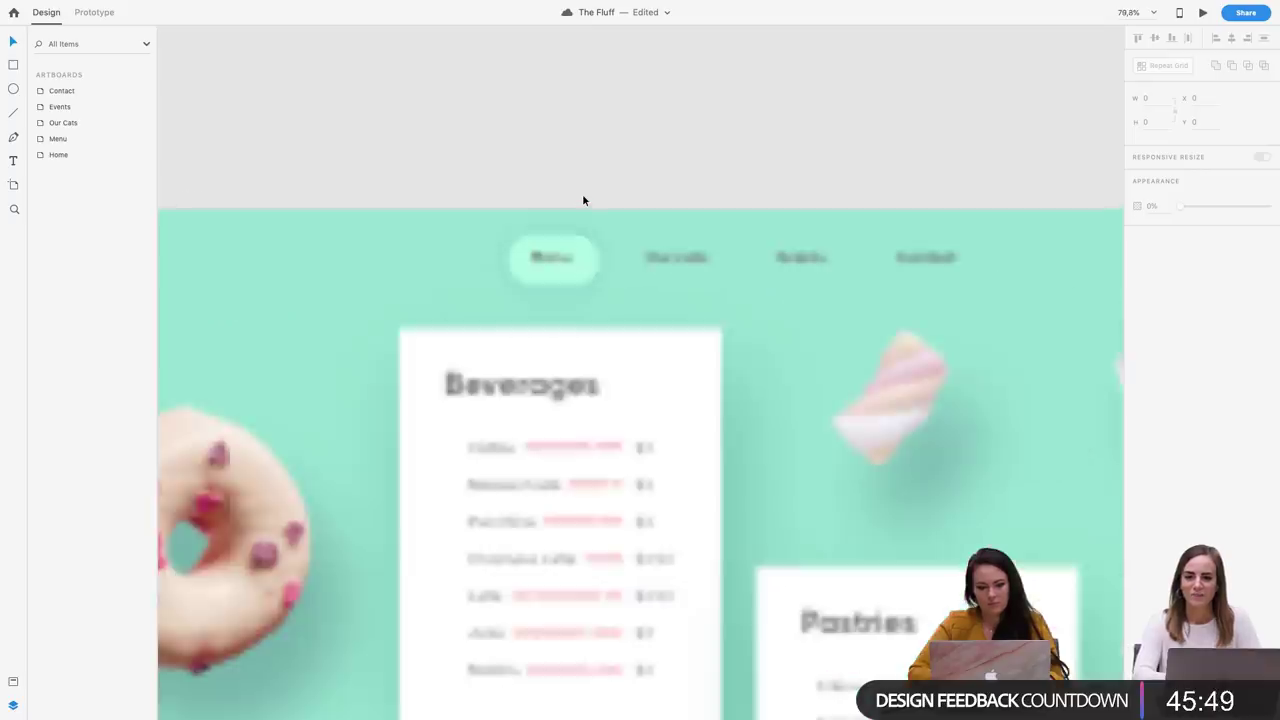
{"action": "scroll", "coordinate": [582, 193], "scroll_direction": "down", "scroll_amount": 5}
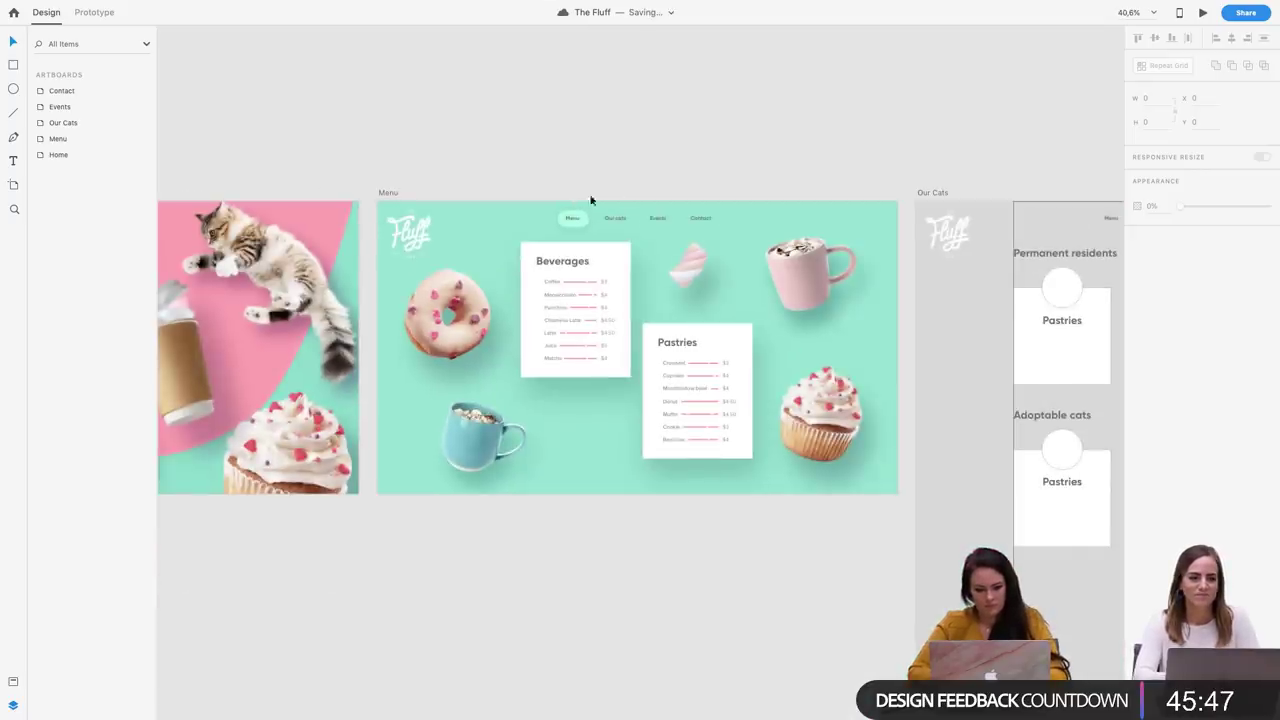
{"action": "scroll", "coordinate": [580, 193], "scroll_direction": "up", "scroll_amount": 5}
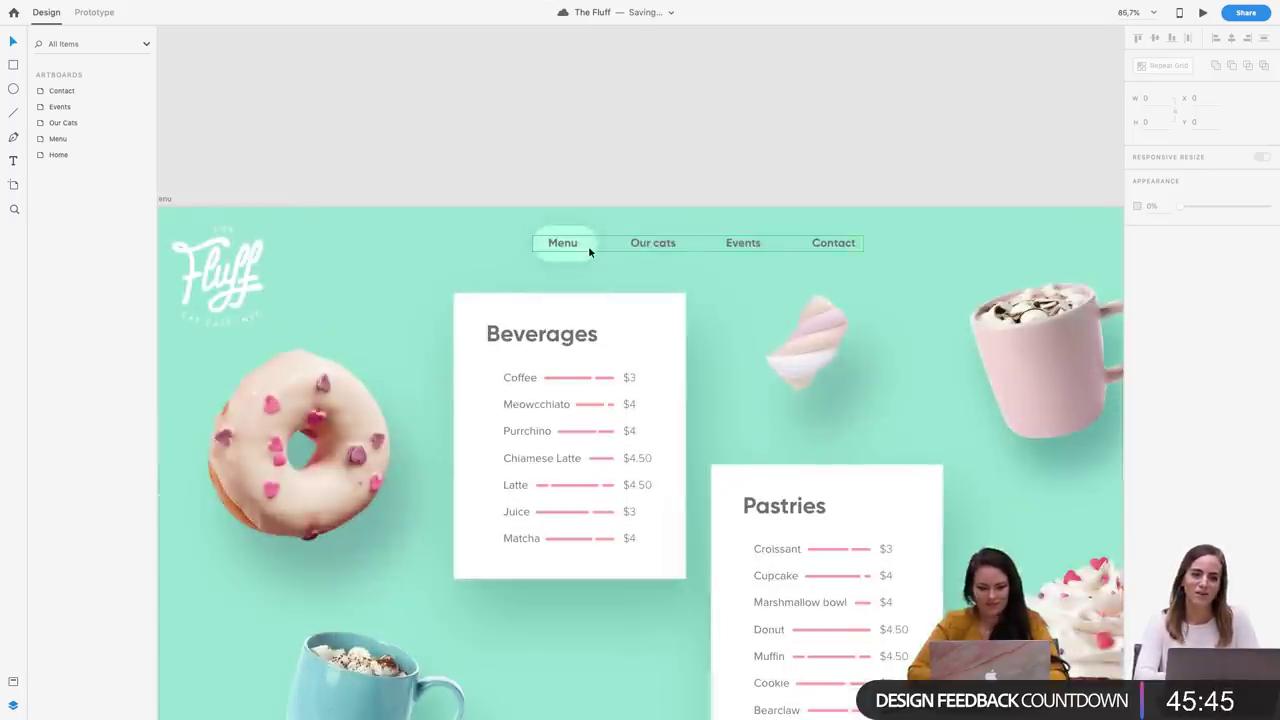
{"action": "left_click", "coordinate": [589, 257]}
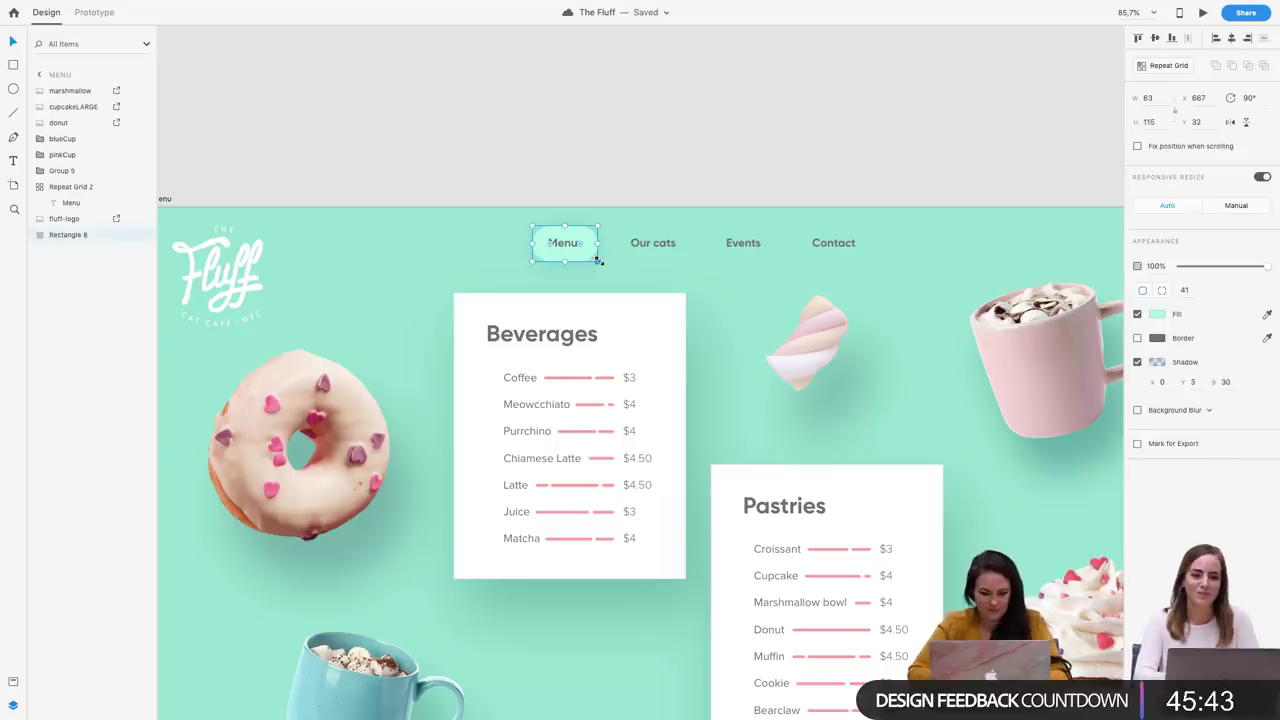
{"action": "left_click_drag", "start_coordinate": [595, 257], "coordinate": [571, 240]}
{"action": "left_click", "coordinate": [746, 80]}
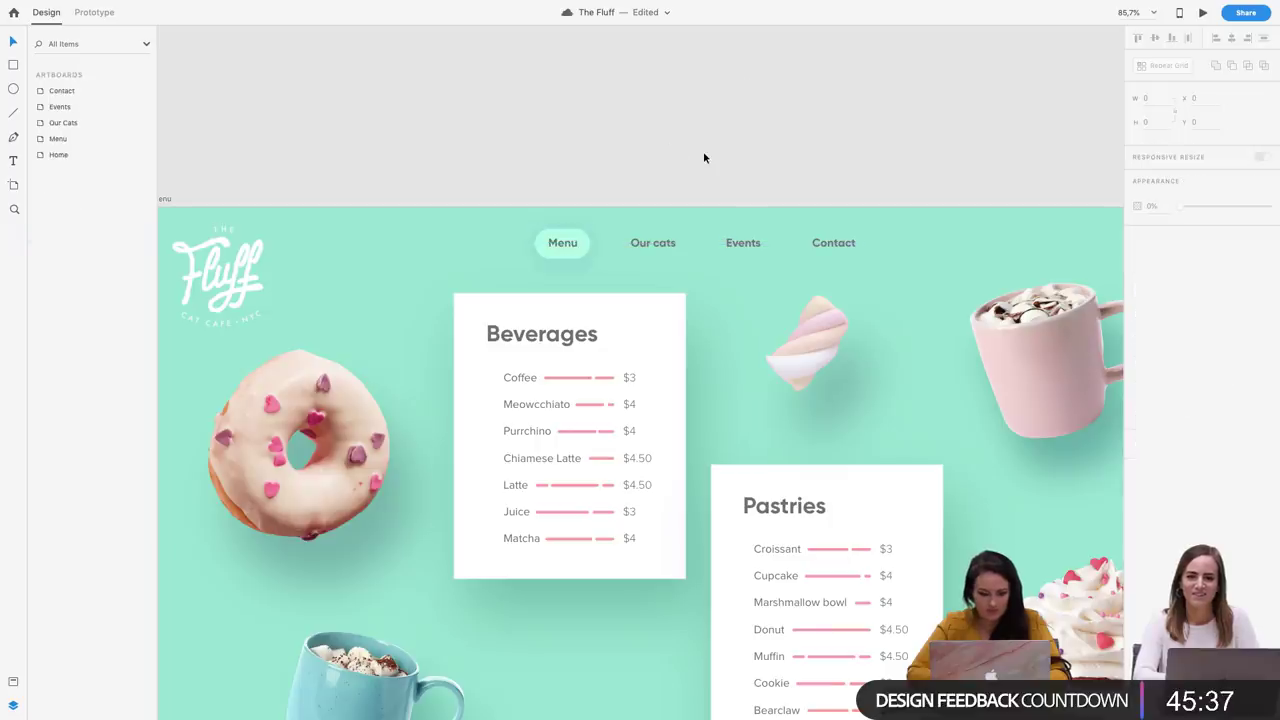
Shift the Menu pill's shadow color to #007FFF and set its shadow blur to 50
{"action": "left_click", "coordinate": [572, 233]}
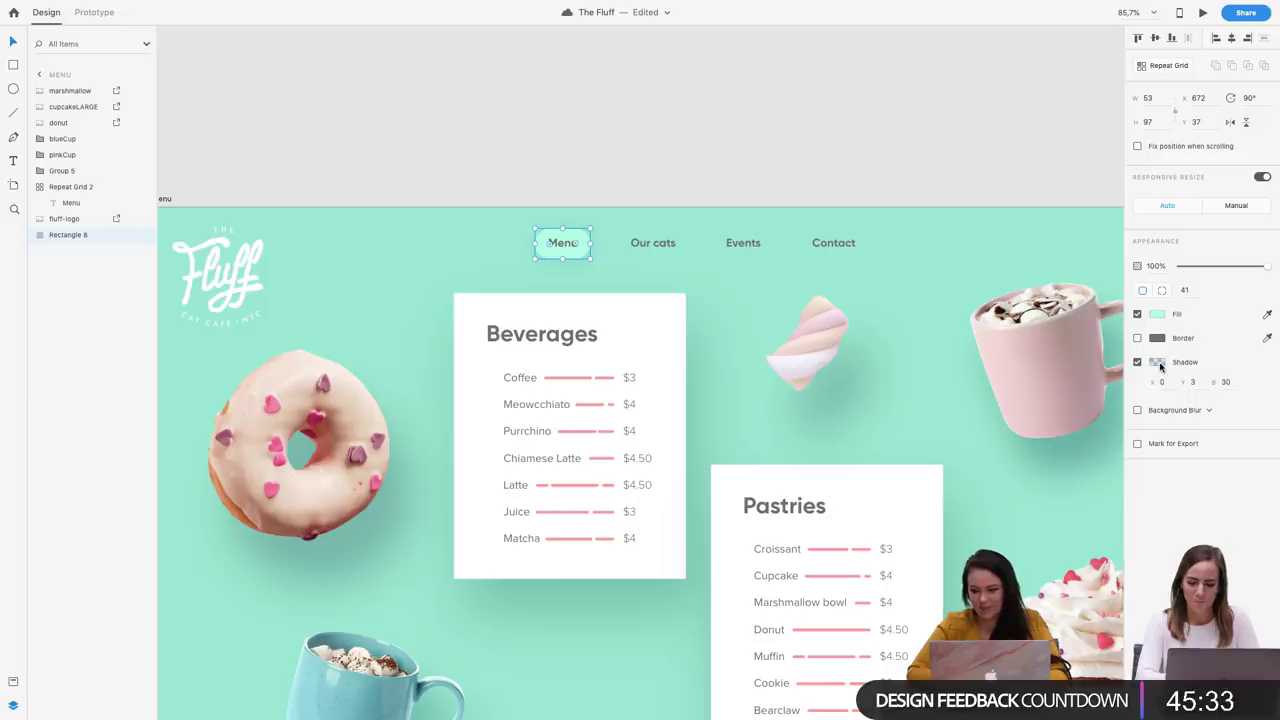
{"action": "left_click", "coordinate": [1158, 363]}
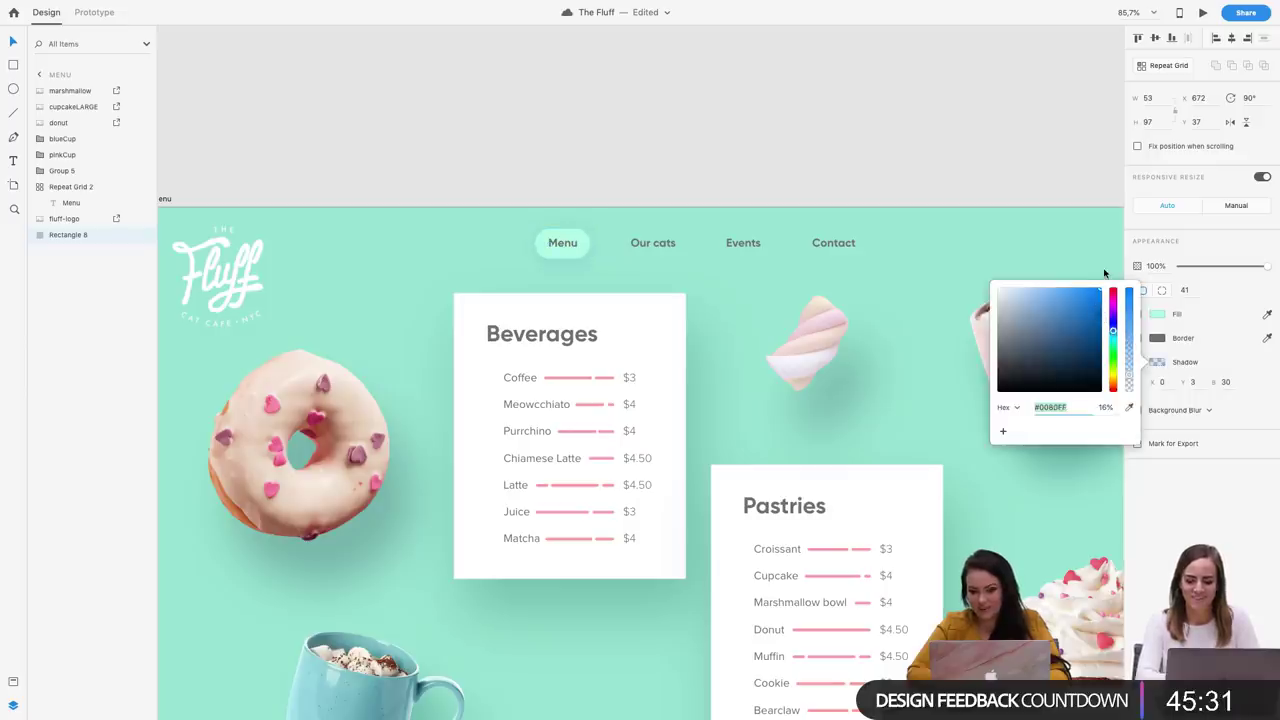
{"action": "left_click", "coordinate": [1113, 331]}
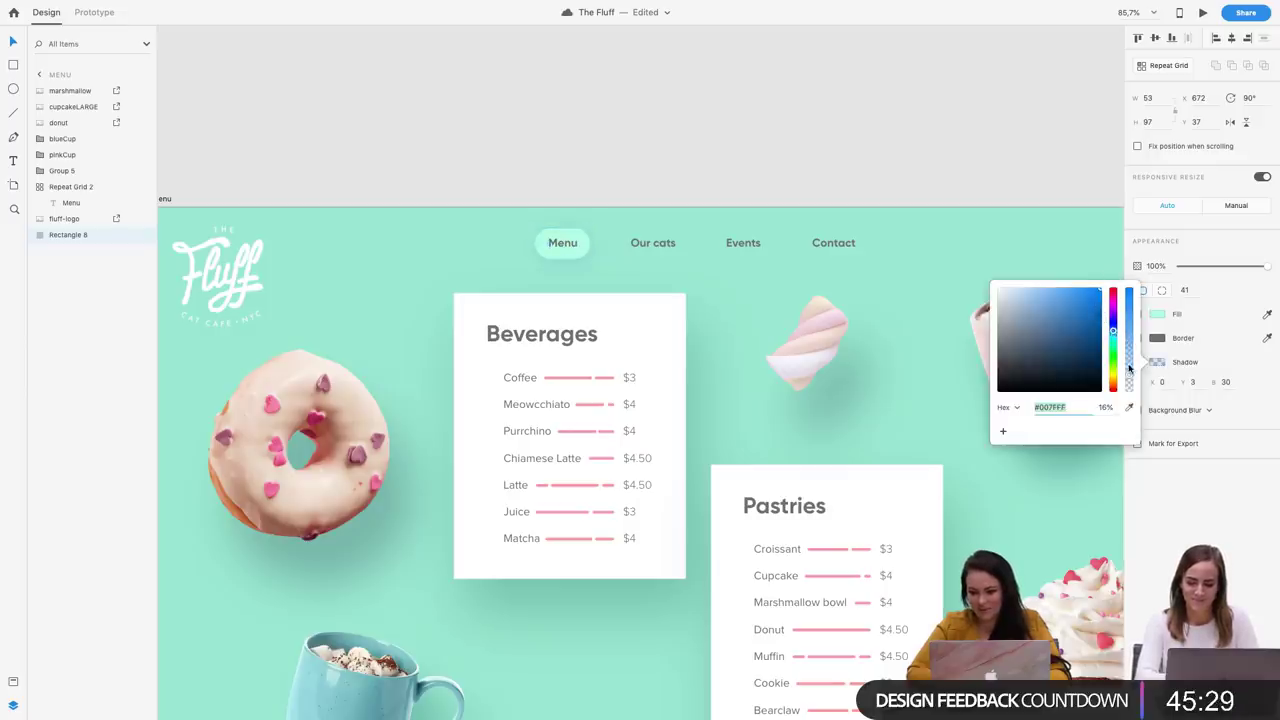
{"action": "left_click", "coordinate": [1226, 382]}
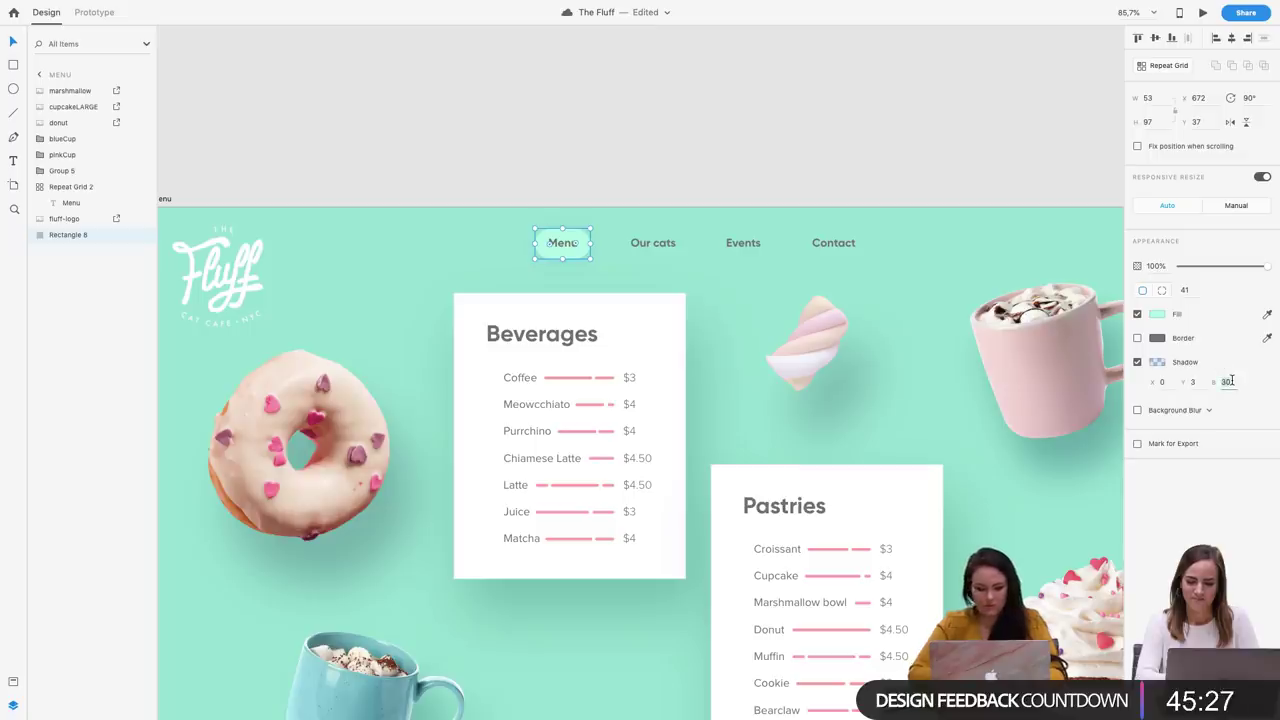
{"action": "type", "text": "50"}
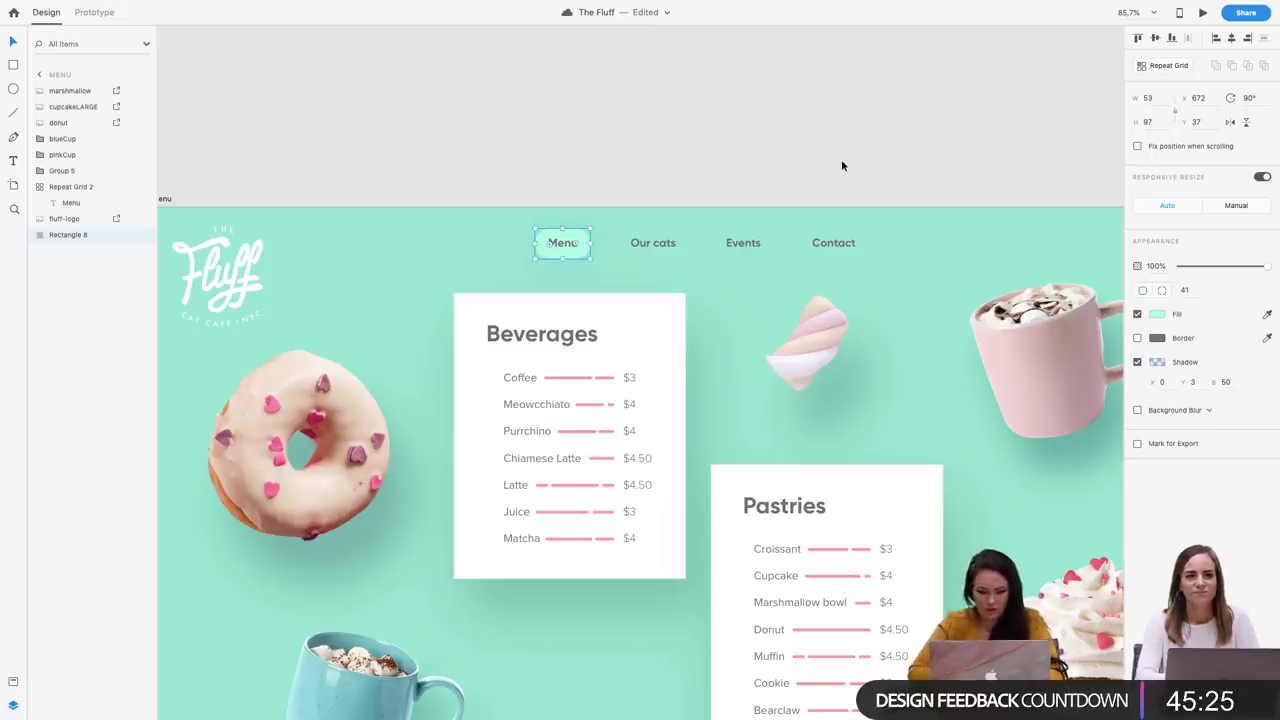
Change the Menu pill's shadow to the cyan #00FFF5 at 35% opacity
{"action": "left_click", "coordinate": [1157, 363]}
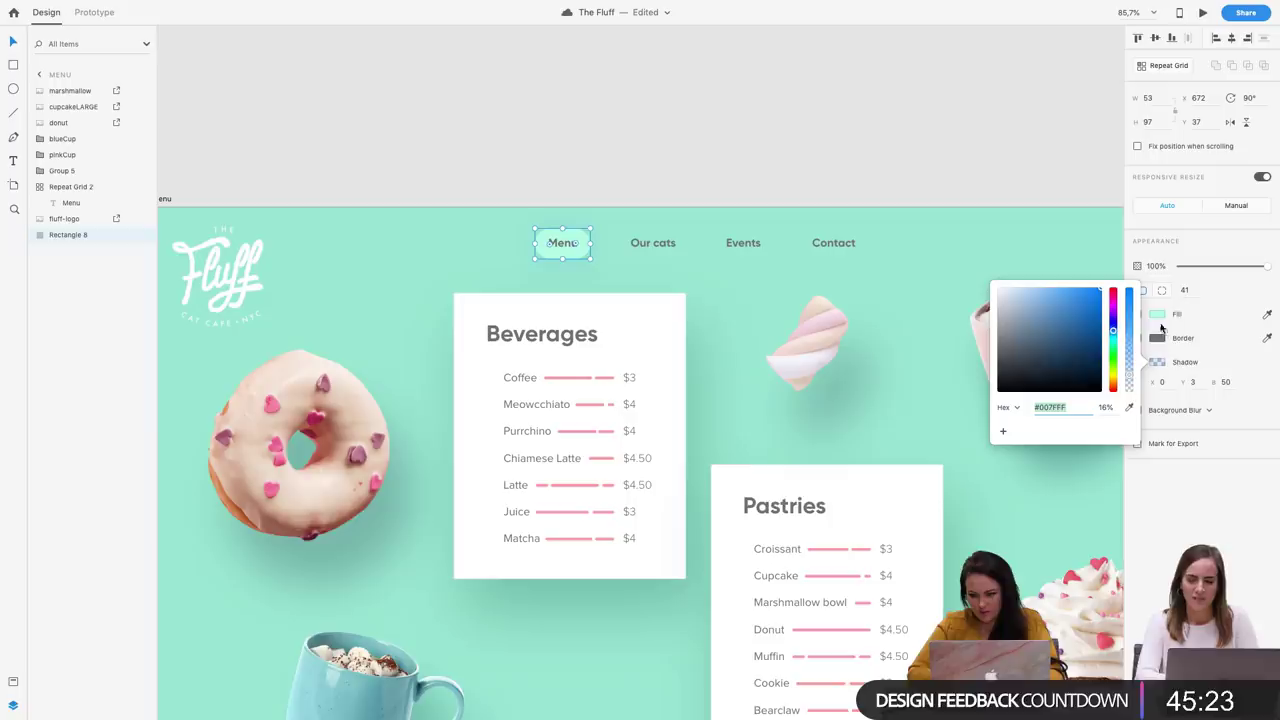
{"action": "mouse_move", "coordinate": [1112, 331]}
{"action": "left_mouse_down"}
{"action": "mouse_move", "coordinate": [1130, 365]}
{"action": "mouse_move", "coordinate": [1114, 342]}
{"action": "left_mouse_up"}
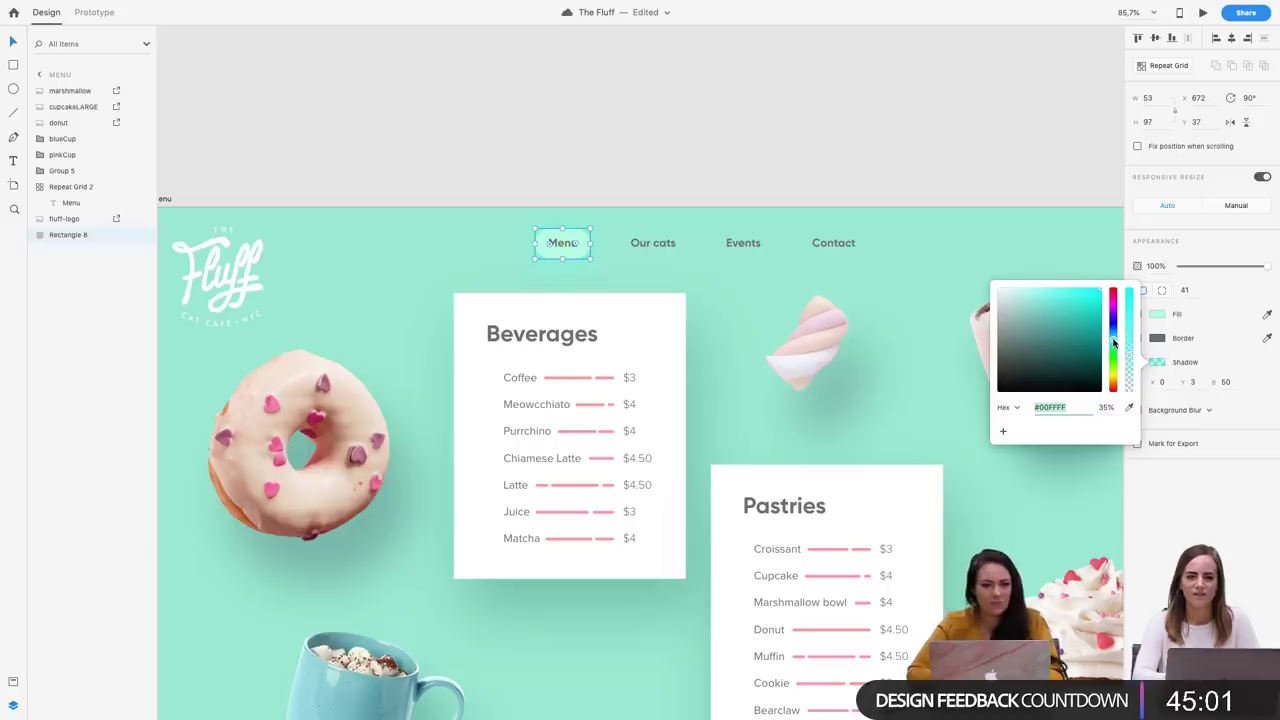
{"action": "left_click_drag", "start_coordinate": [1114, 343], "coordinate": [1113, 342]}
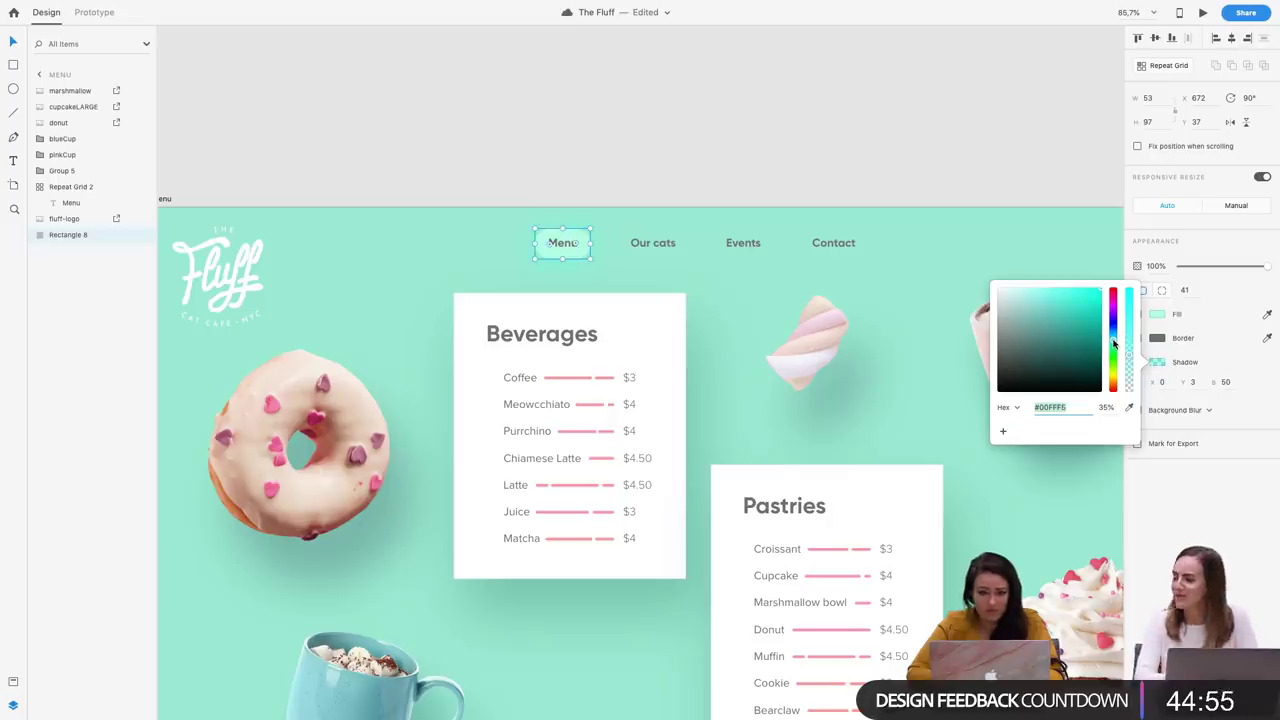
{"action": "left_click", "coordinate": [756, 140]}
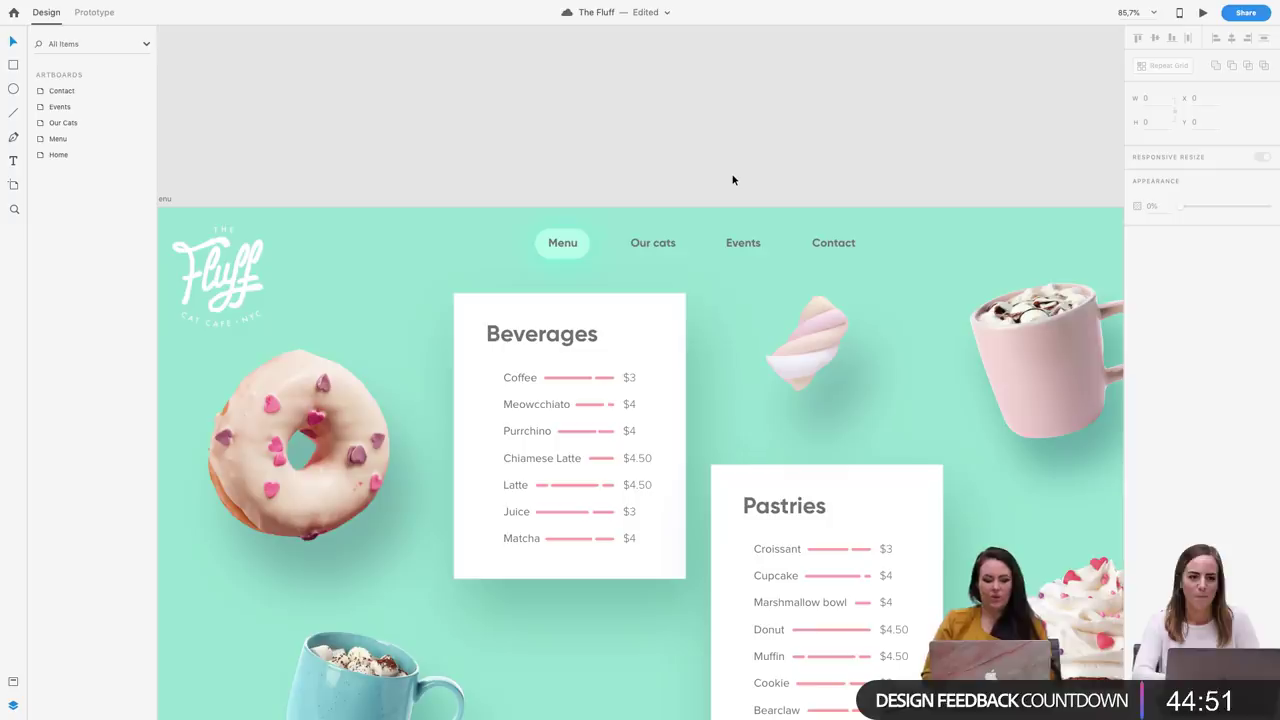
Darken the Menu pill's shadow color to the teal #00ADA8
{"action": "left_click", "coordinate": [588, 254]}
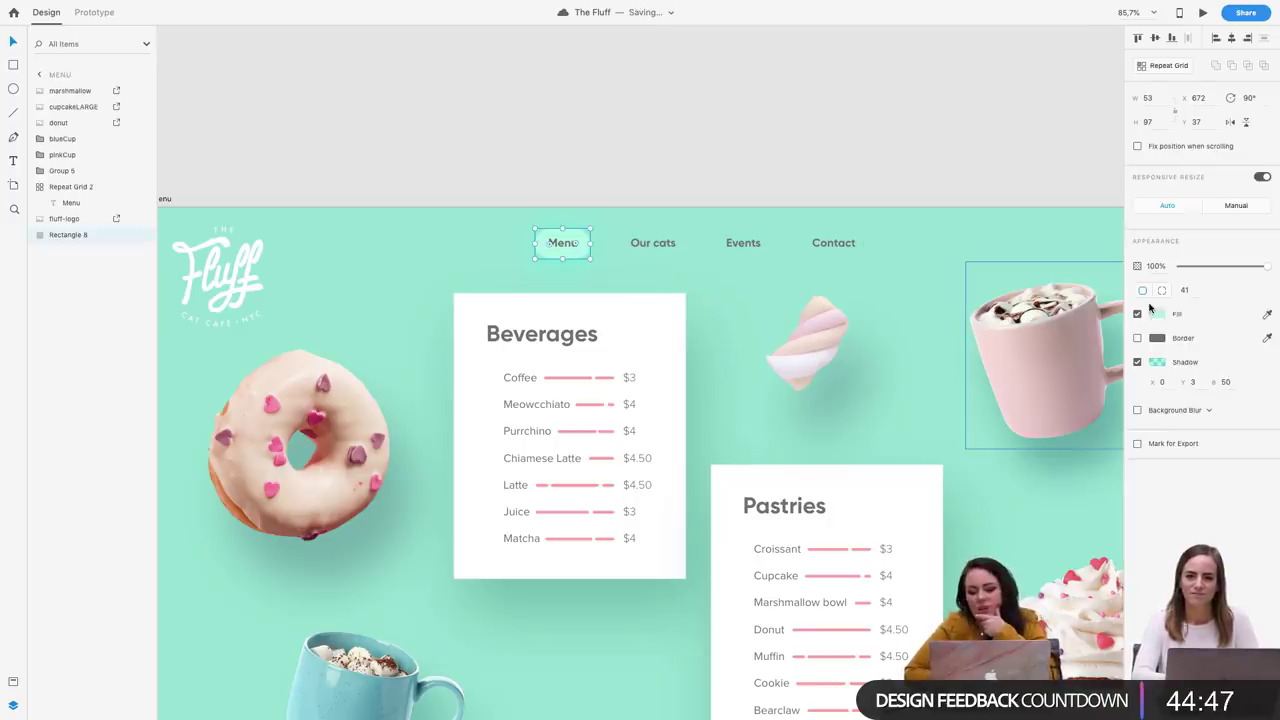
{"action": "left_click", "coordinate": [1157, 362]}
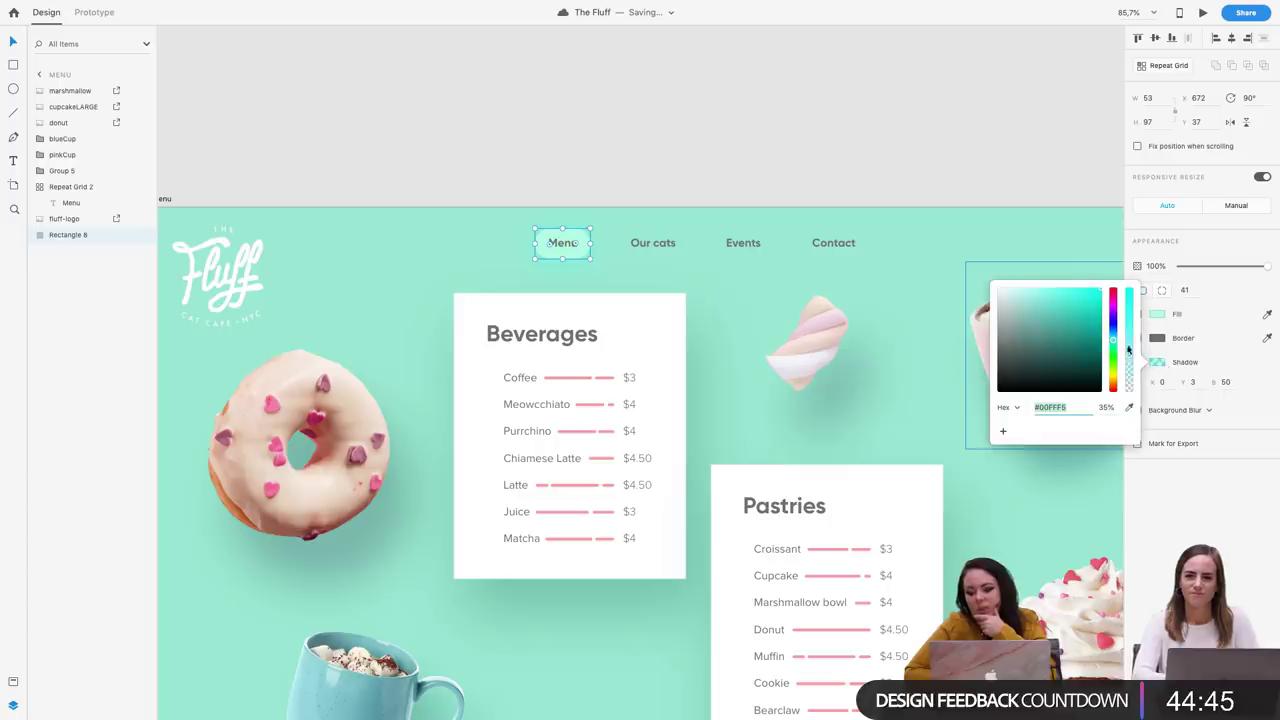
{"action": "left_click_drag", "start_coordinate": [1071, 303], "coordinate": [1100, 320]}
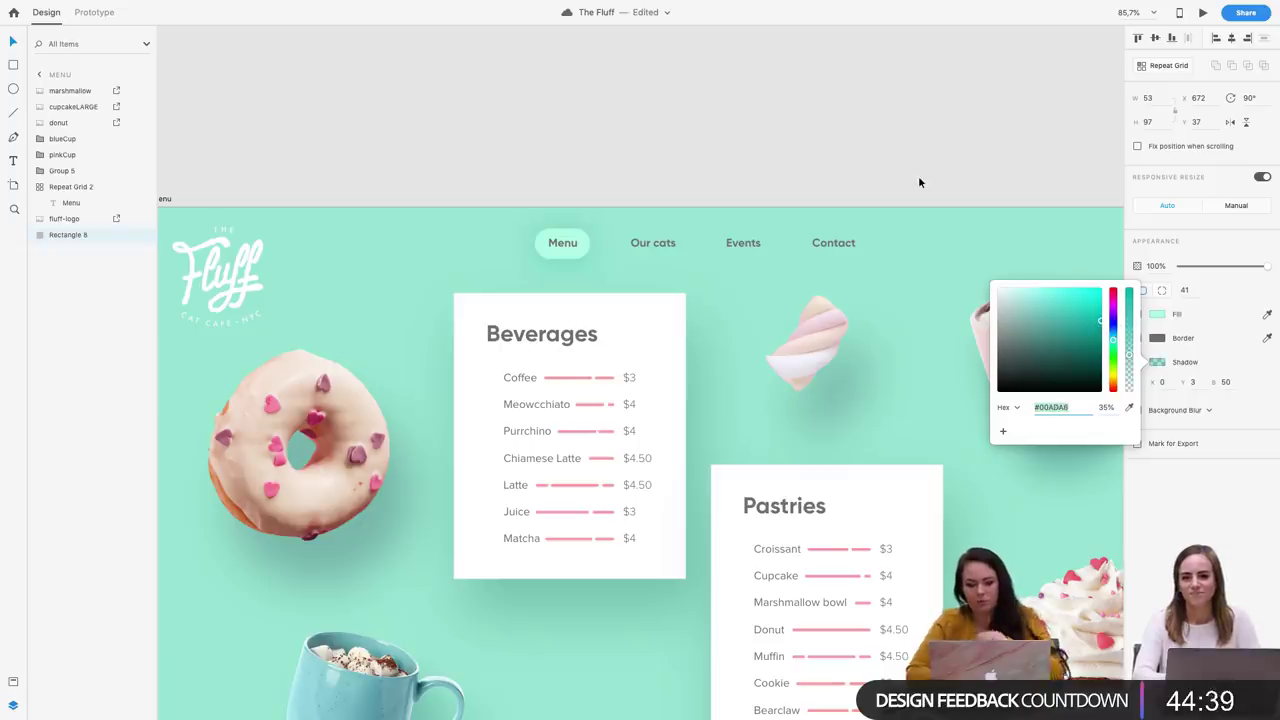
{"action": "left_click", "coordinate": [919, 182]}
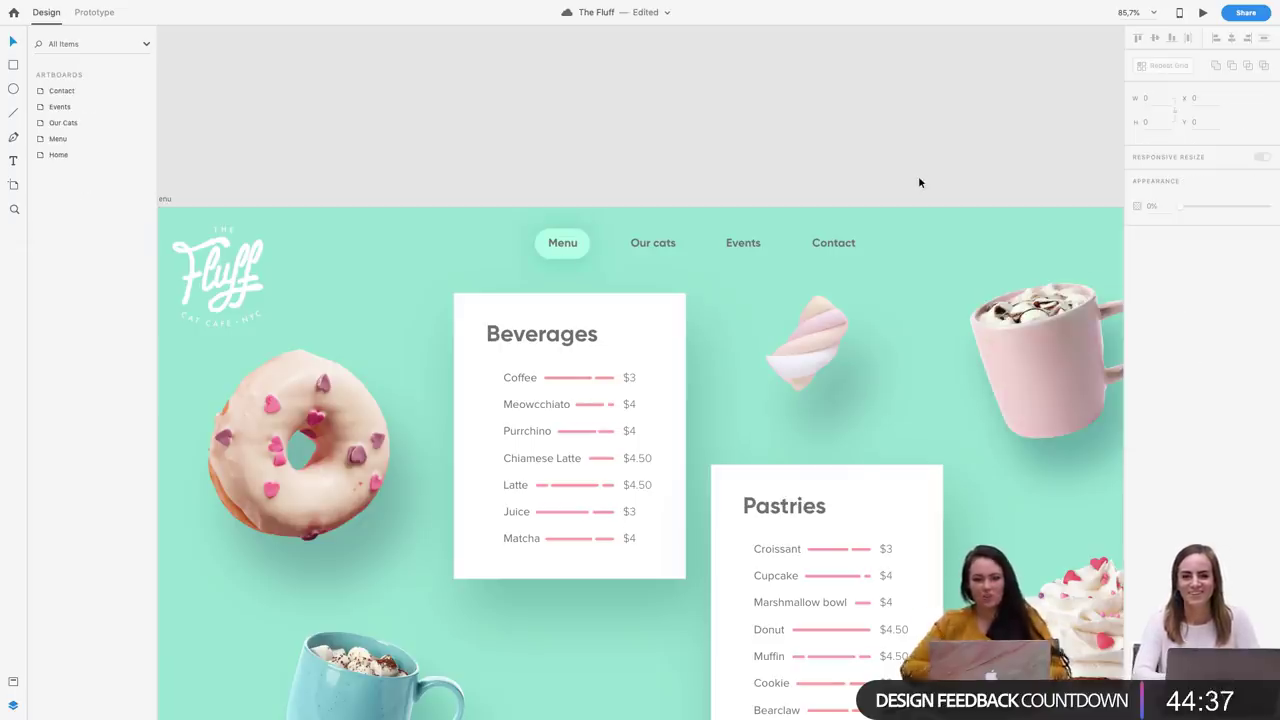
Try a more saturated mint fill, #97F4D7, on the Menu pill
{"action": "left_click", "coordinate": [583, 240]}
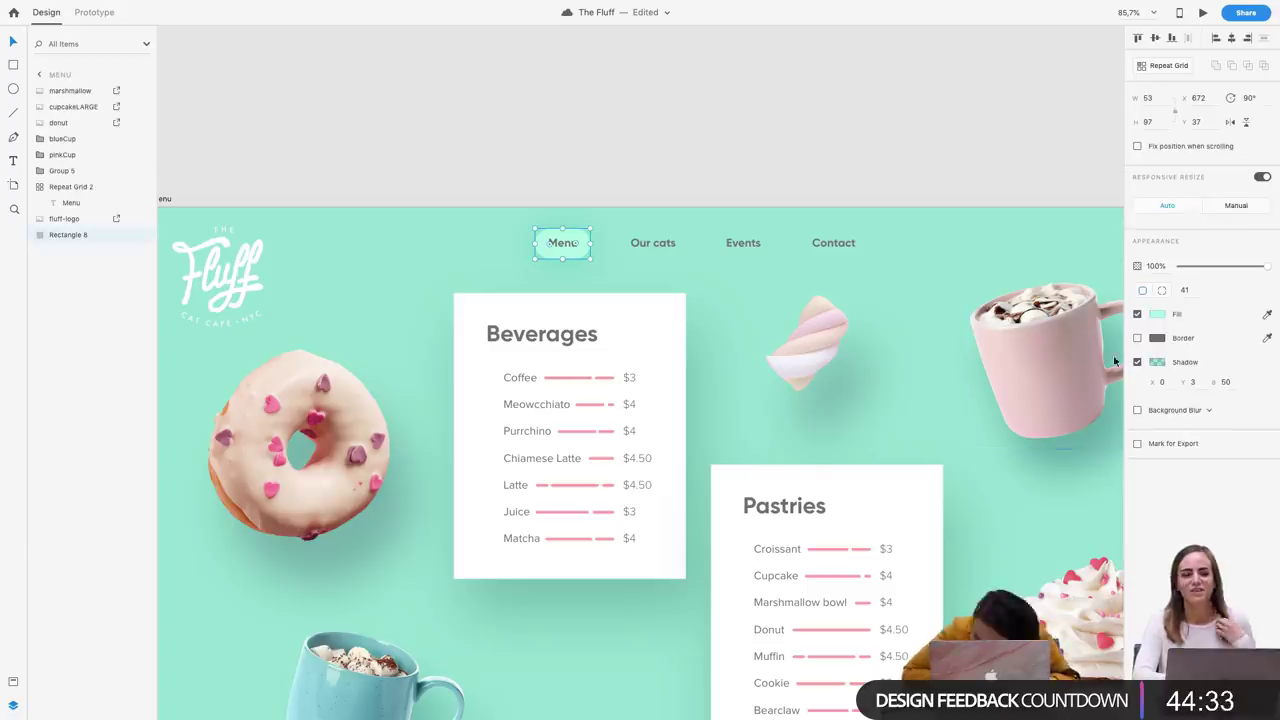
{"action": "left_click", "coordinate": [1158, 315]}
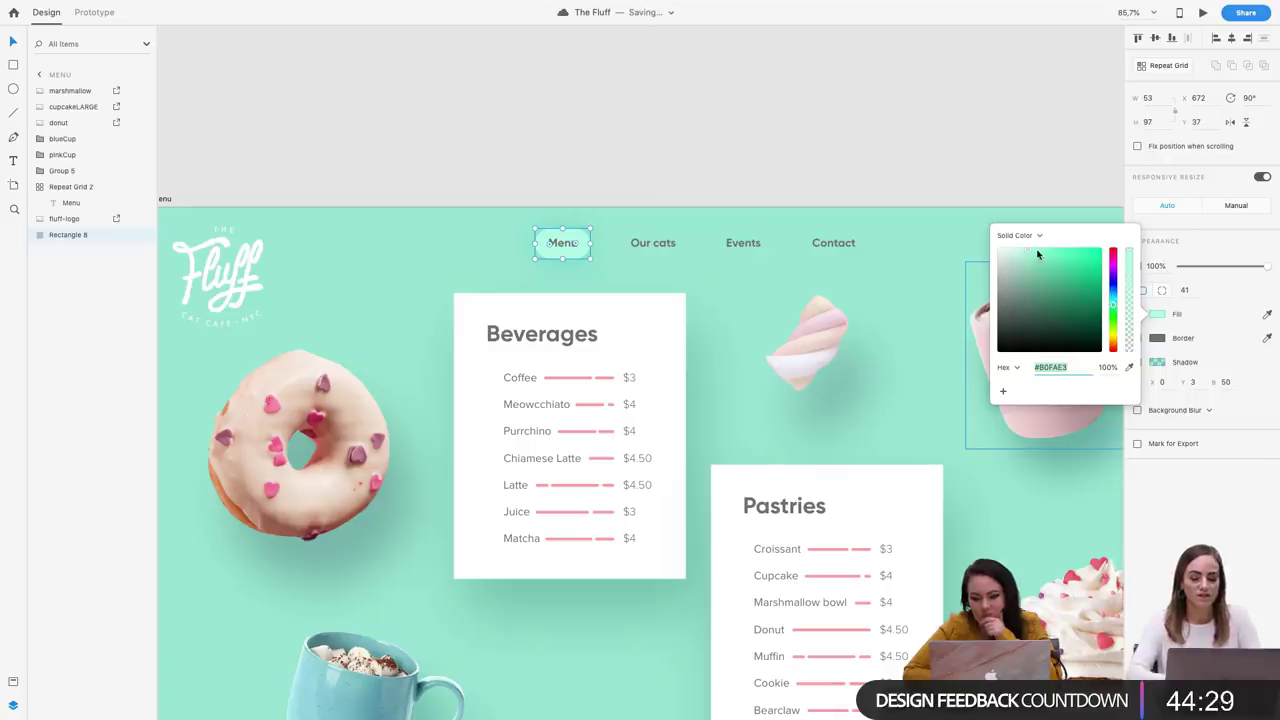
{"action": "left_click_drag", "start_coordinate": [1033, 253], "coordinate": [1039, 251]}
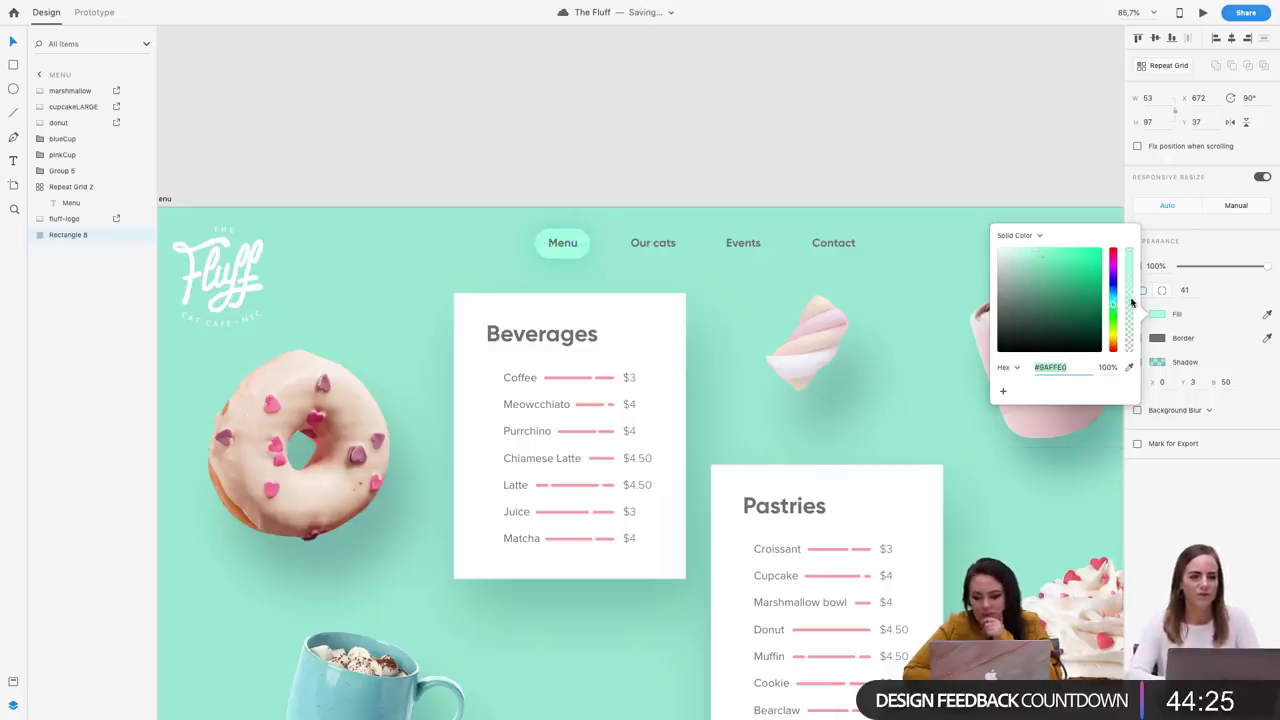
{"action": "left_click", "coordinate": [1047, 264]}
{"action": "left_click_drag", "start_coordinate": [1047, 264], "coordinate": [1037, 256]}
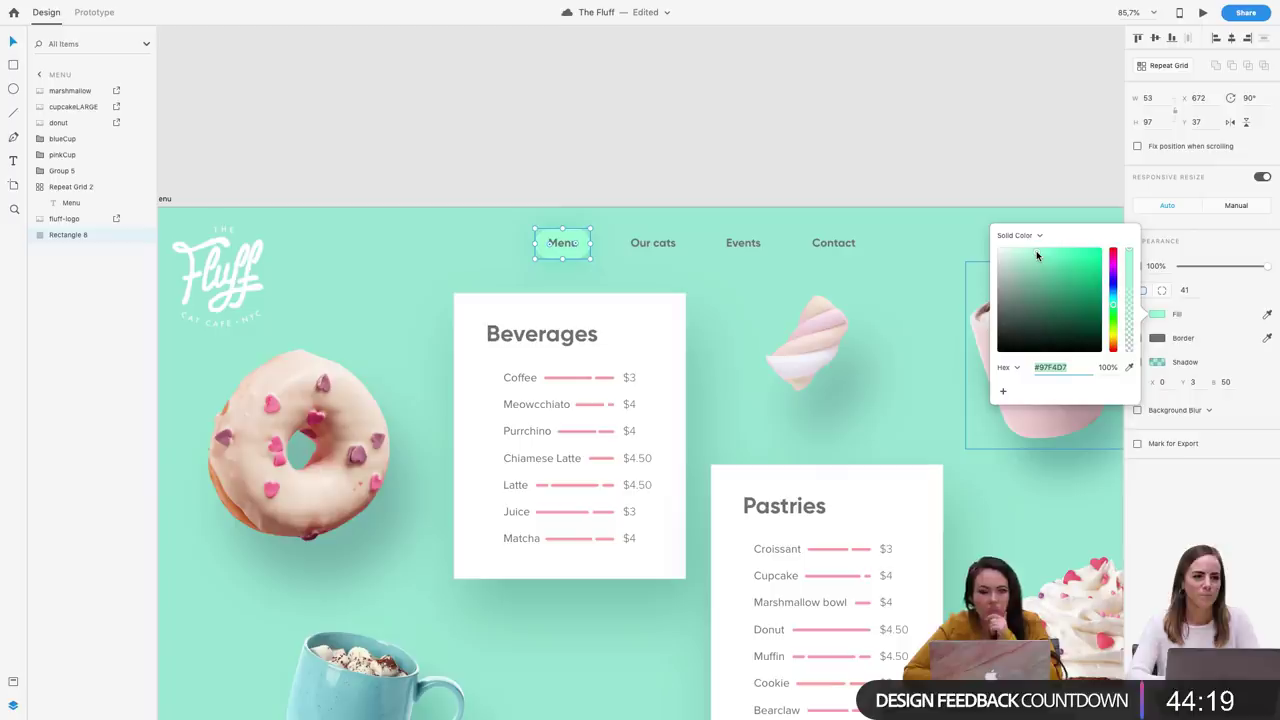
{"action": "left_click", "coordinate": [905, 184]}
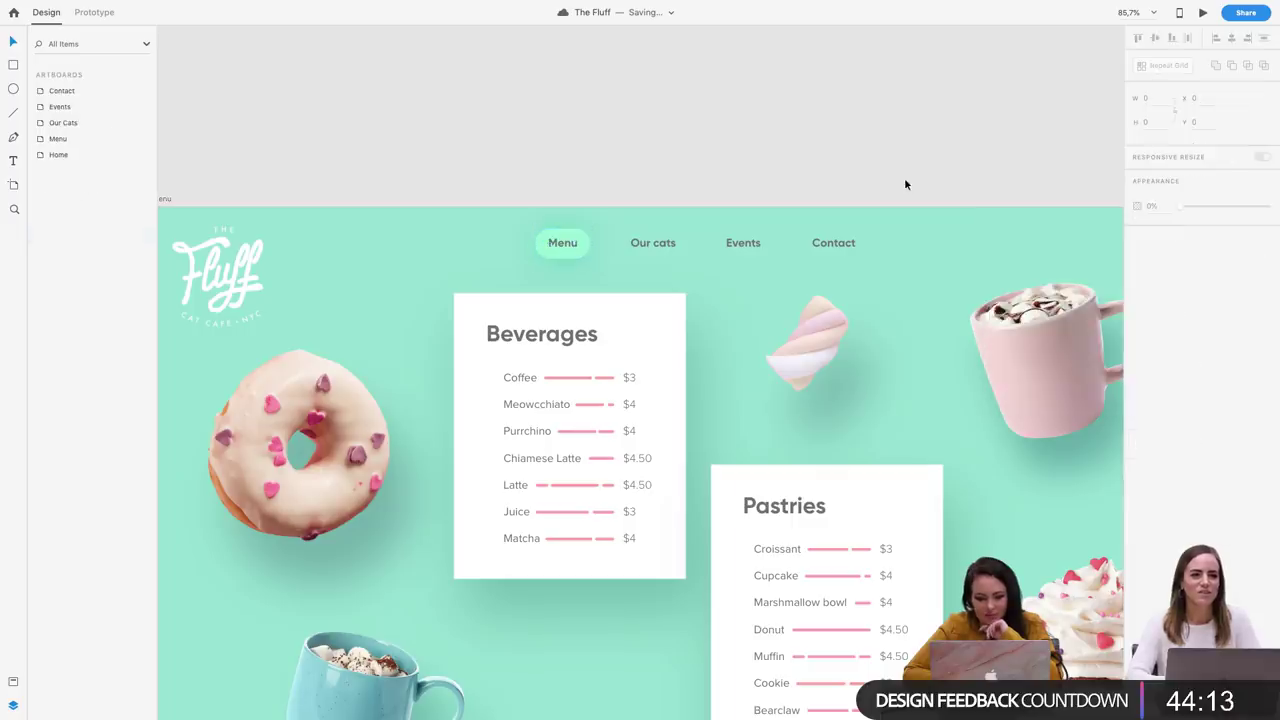
Lighten the Menu pill's fill to the pale mint #A8FCDF
{"action": "scroll", "coordinate": [831, 184], "scroll_direction": "right", "scroll_amount": 2}
{"action": "scroll", "coordinate": [831, 184], "scroll_direction": "down", "scroll_amount": 1}
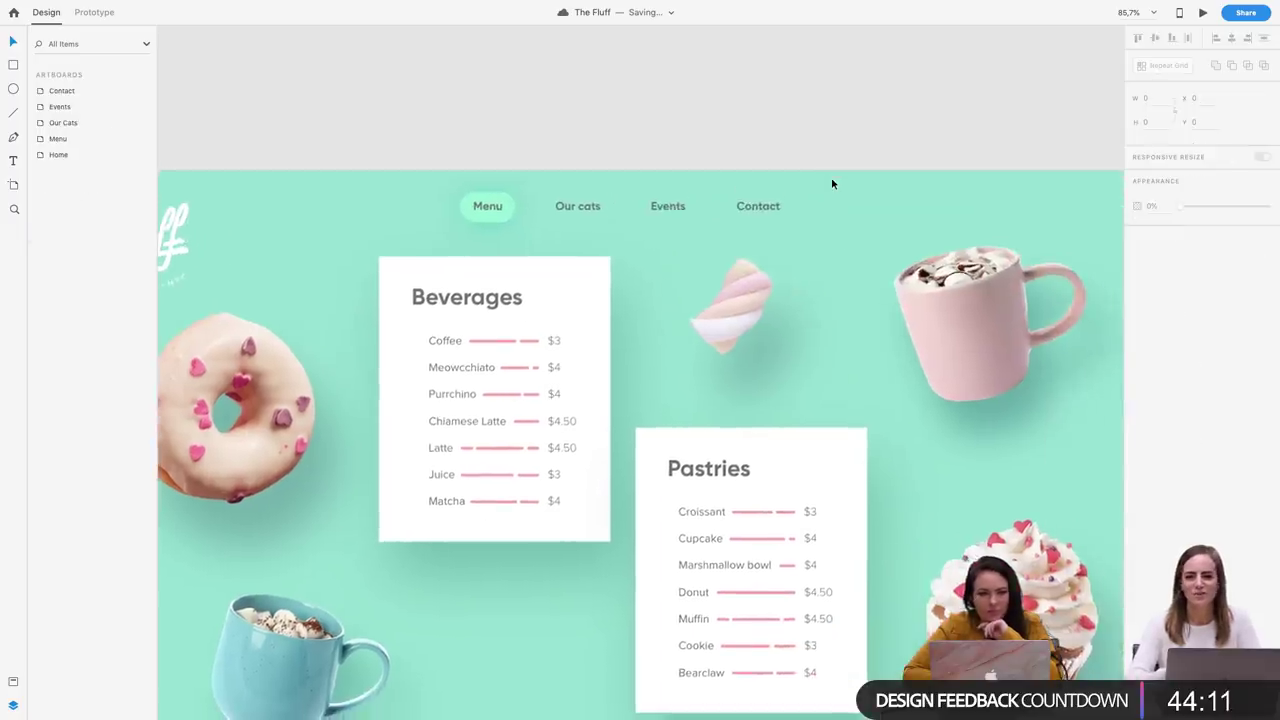
{"action": "scroll", "coordinate": [831, 183], "scroll_direction": "down", "scroll_amount": 5}
{"action": "scroll", "coordinate": [831, 183], "scroll_direction": "right", "scroll_amount": 1}
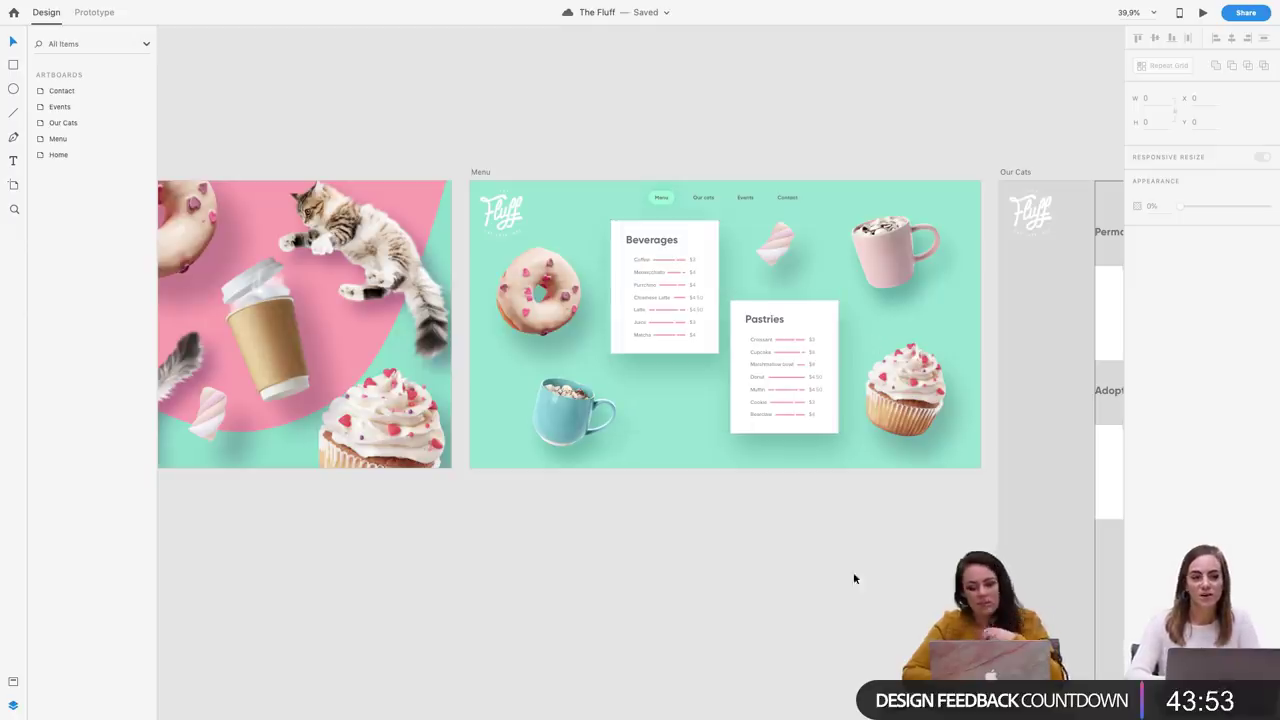
{"action": "left_click", "coordinate": [674, 199]}
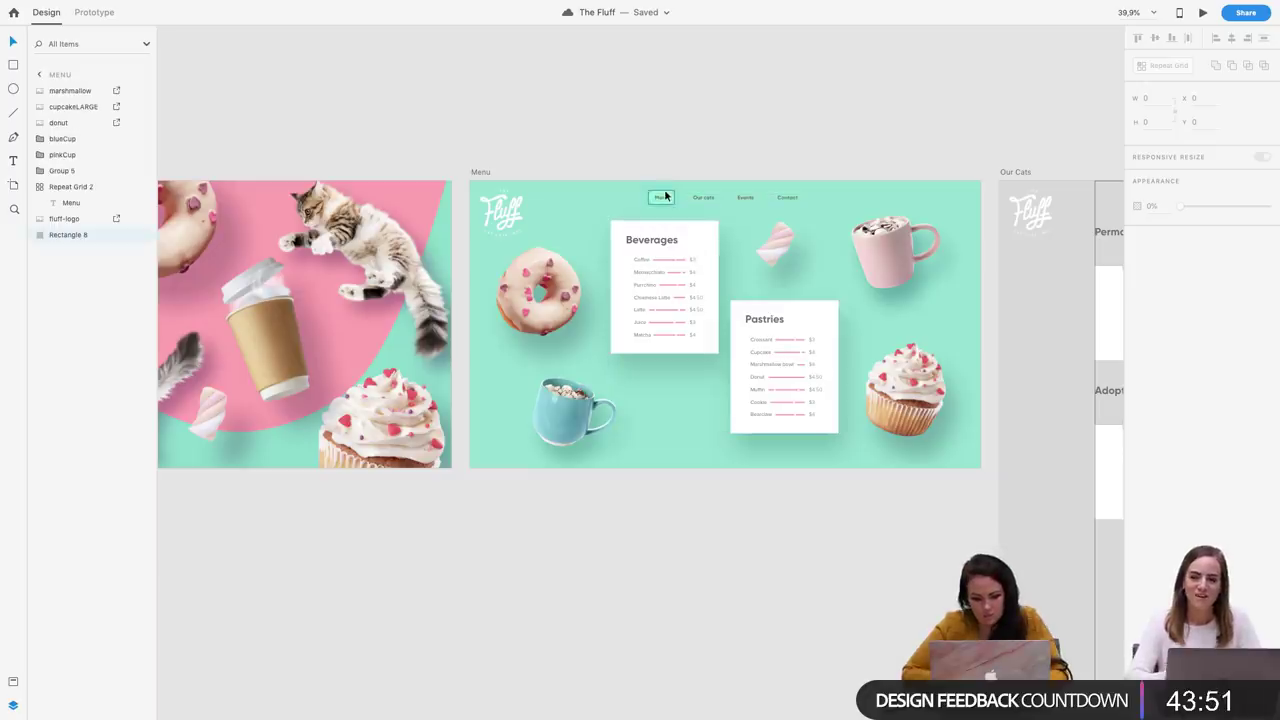
{"action": "left_click", "coordinate": [1157, 314]}
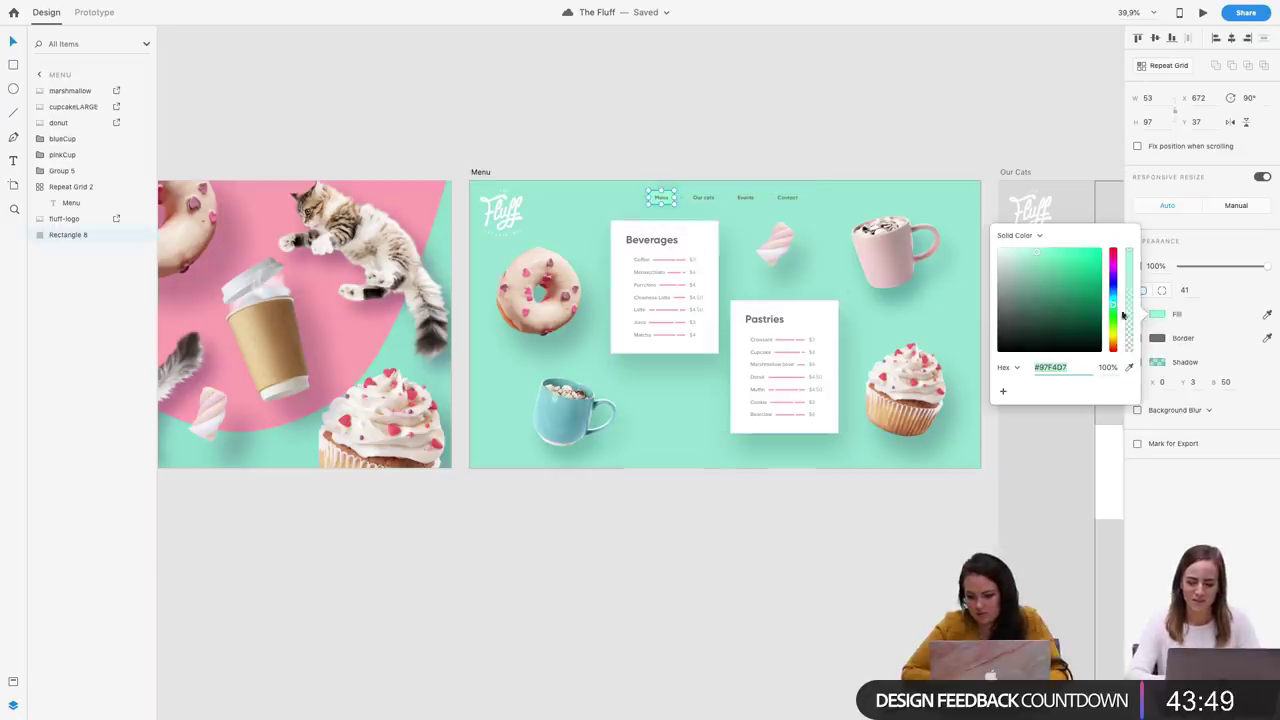
{"action": "left_click_drag", "start_coordinate": [1035, 260], "coordinate": [1036, 252]}
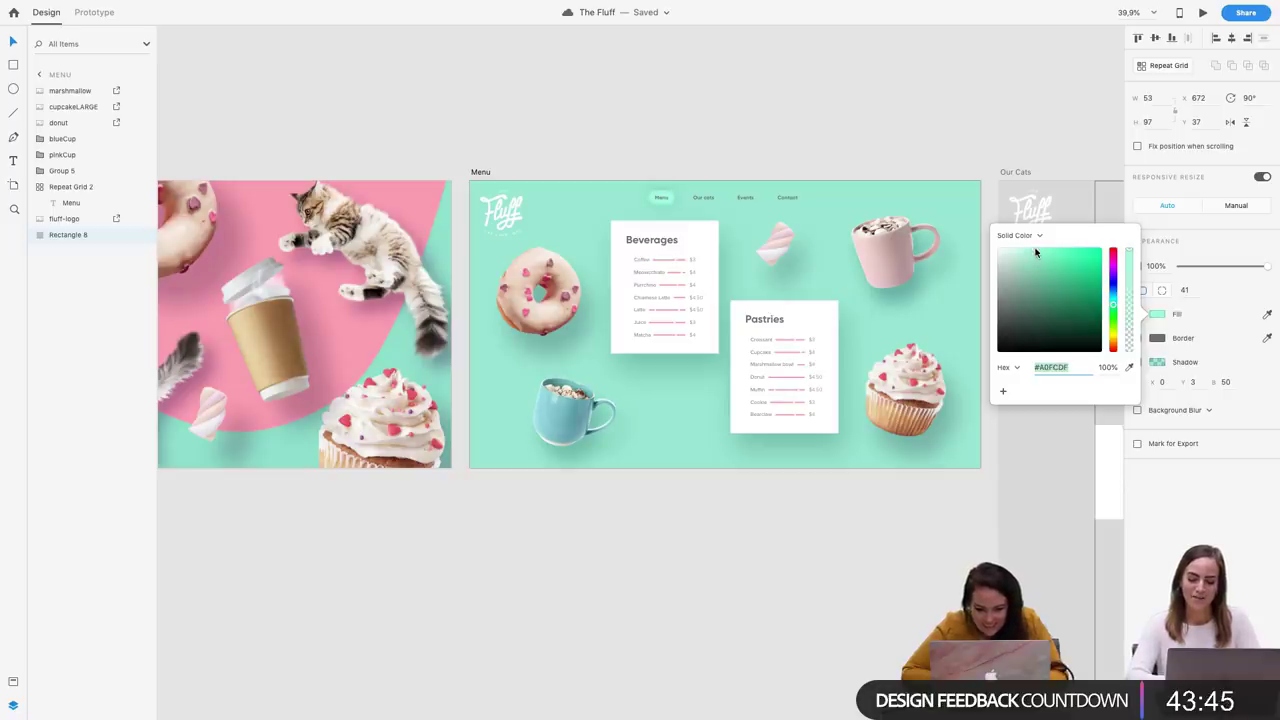
{"action": "left_click", "coordinate": [892, 119]}
Draw a curved Pen path on the Menu artboard, sweeping behind the donut, below the bottom edge and up past the pink cup
{"action": "scroll", "coordinate": [802, 181], "scroll_direction": "right", "scroll_amount": 3}
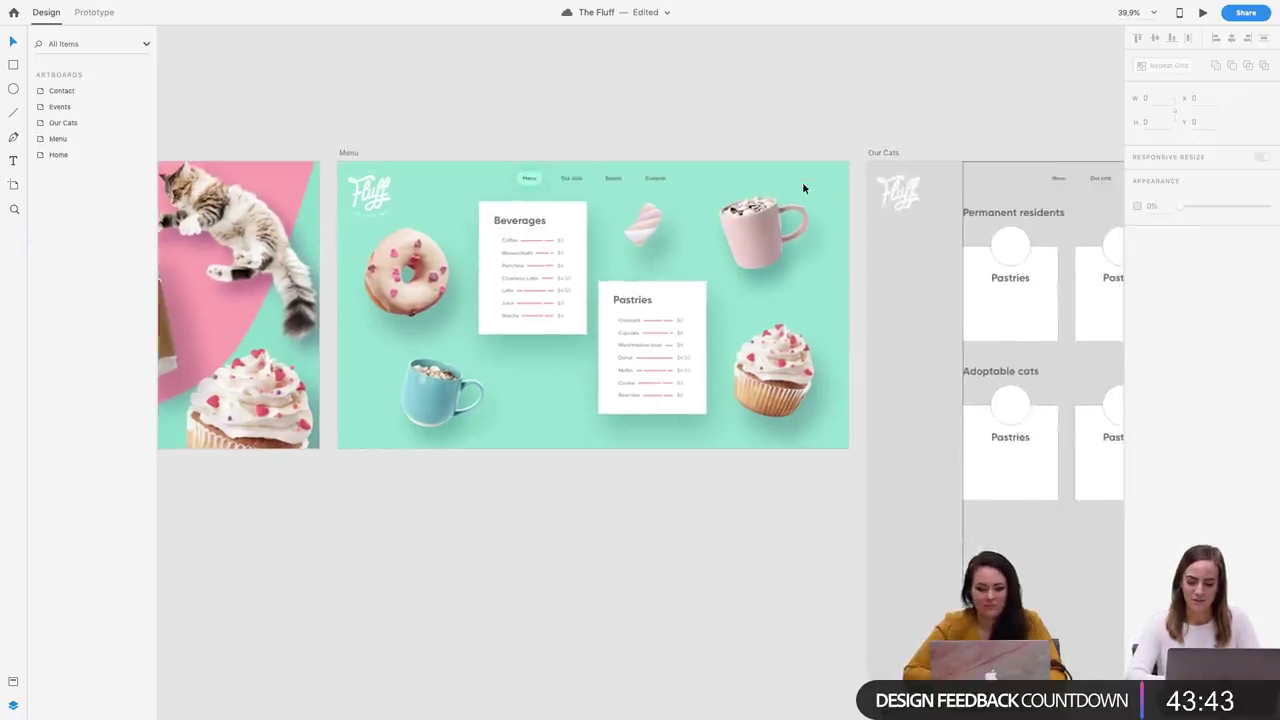
{"action": "scroll", "coordinate": [802, 181], "scroll_direction": "right", "scroll_amount": 3}
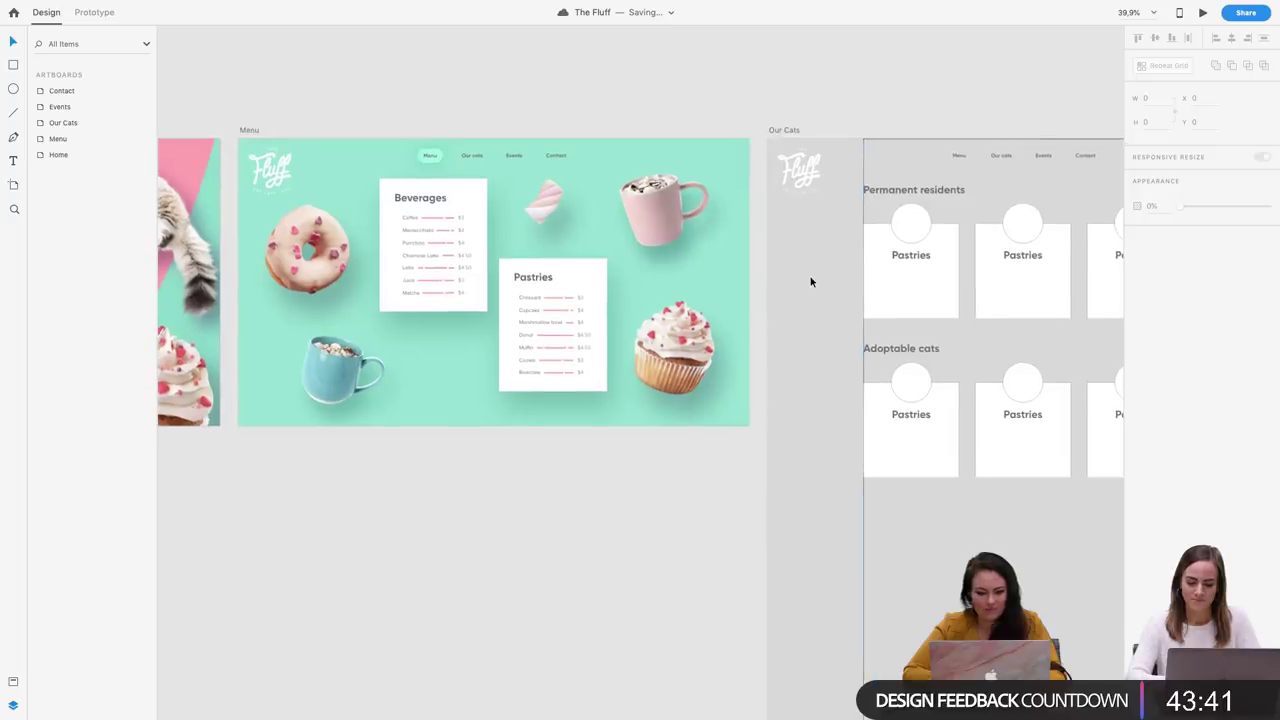
{"action": "scroll", "coordinate": [798, 298], "scroll_direction": "down", "scroll_amount": 2}
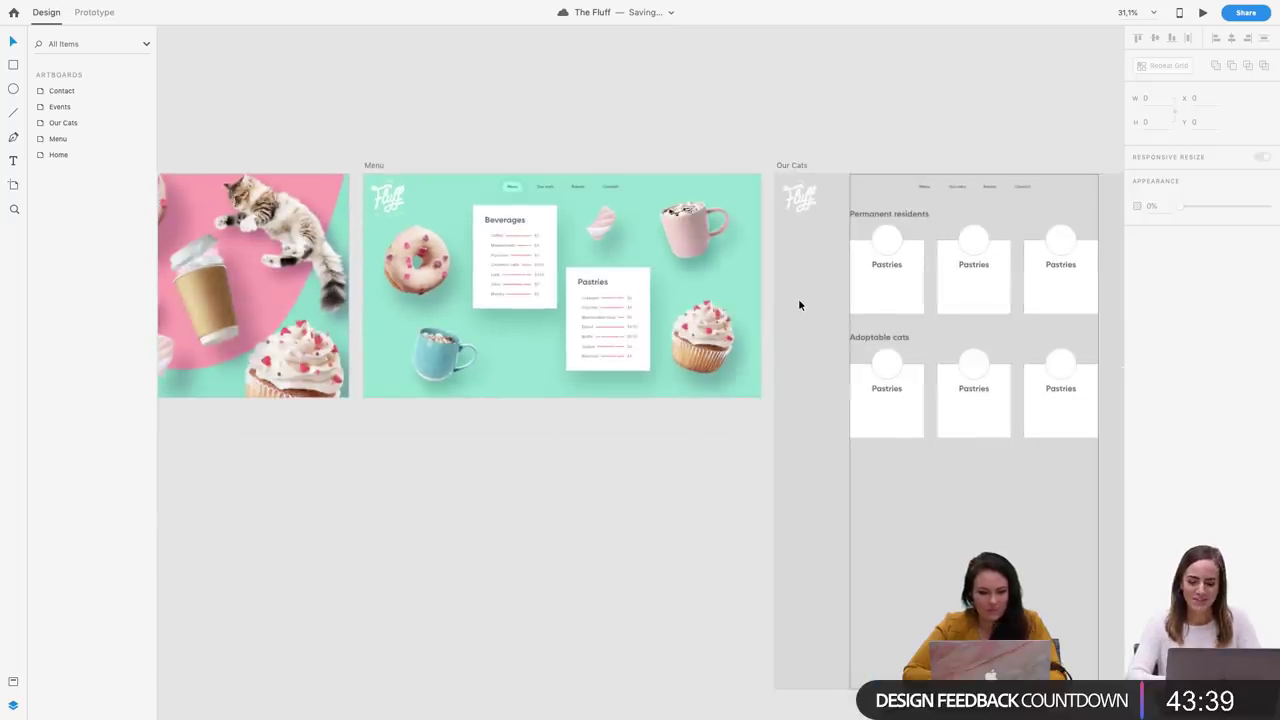
{"action": "scroll", "coordinate": [798, 305], "scroll_direction": "right", "scroll_amount": 1}
{"action": "scroll", "coordinate": [798, 305], "scroll_direction": "left", "scroll_amount": 1}
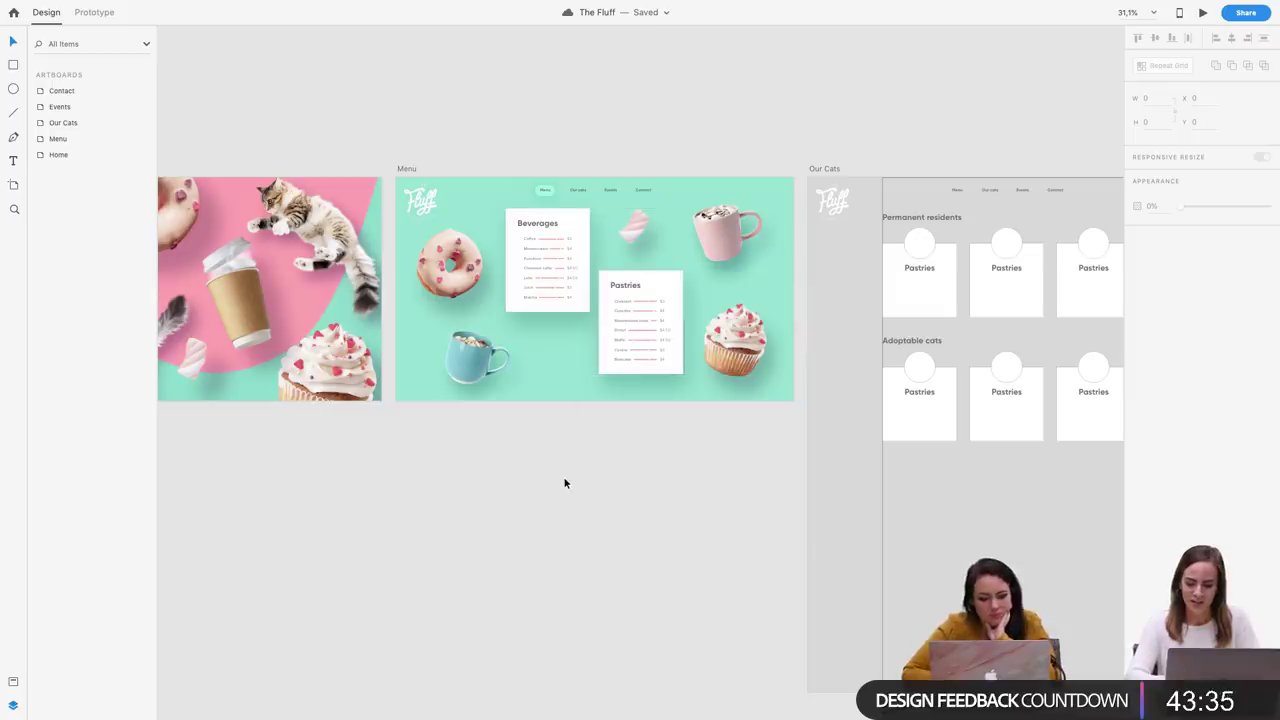
{"action": "left_click", "coordinate": [14, 139]}
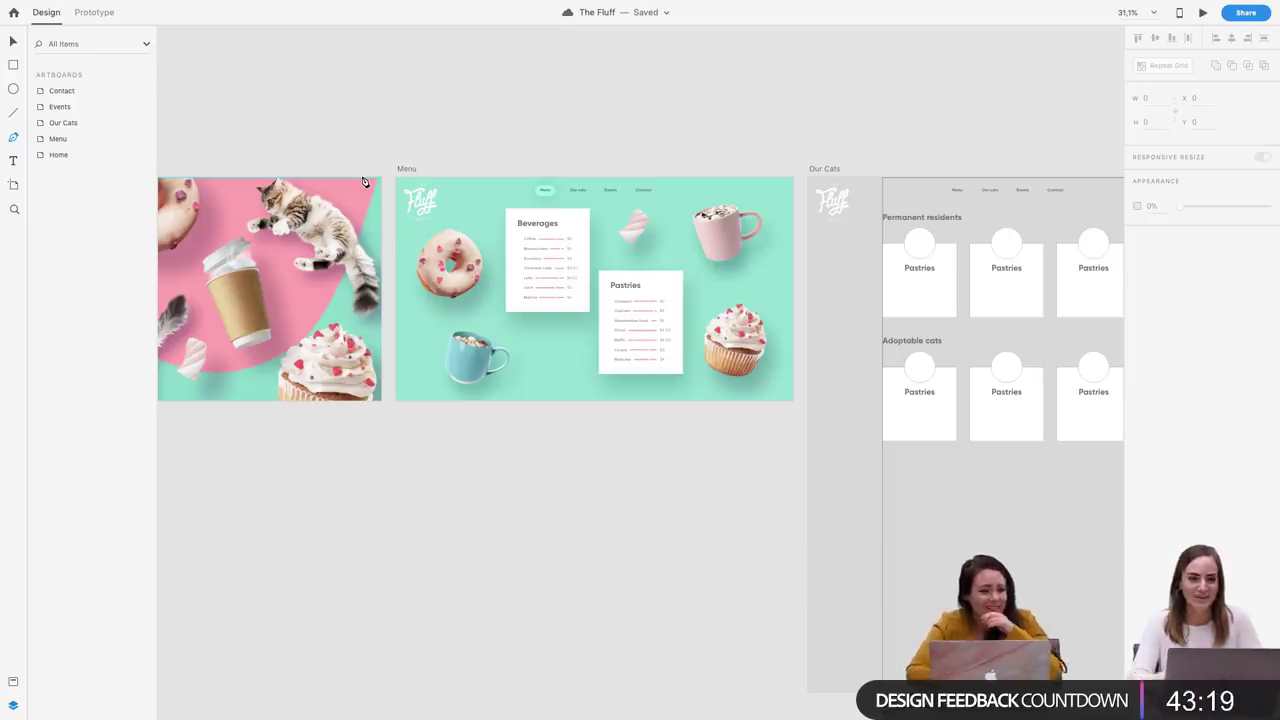
{"action": "left_click", "coordinate": [464, 173]}
{"action": "left_click_drag", "start_coordinate": [430, 254], "coordinate": [395, 283]}
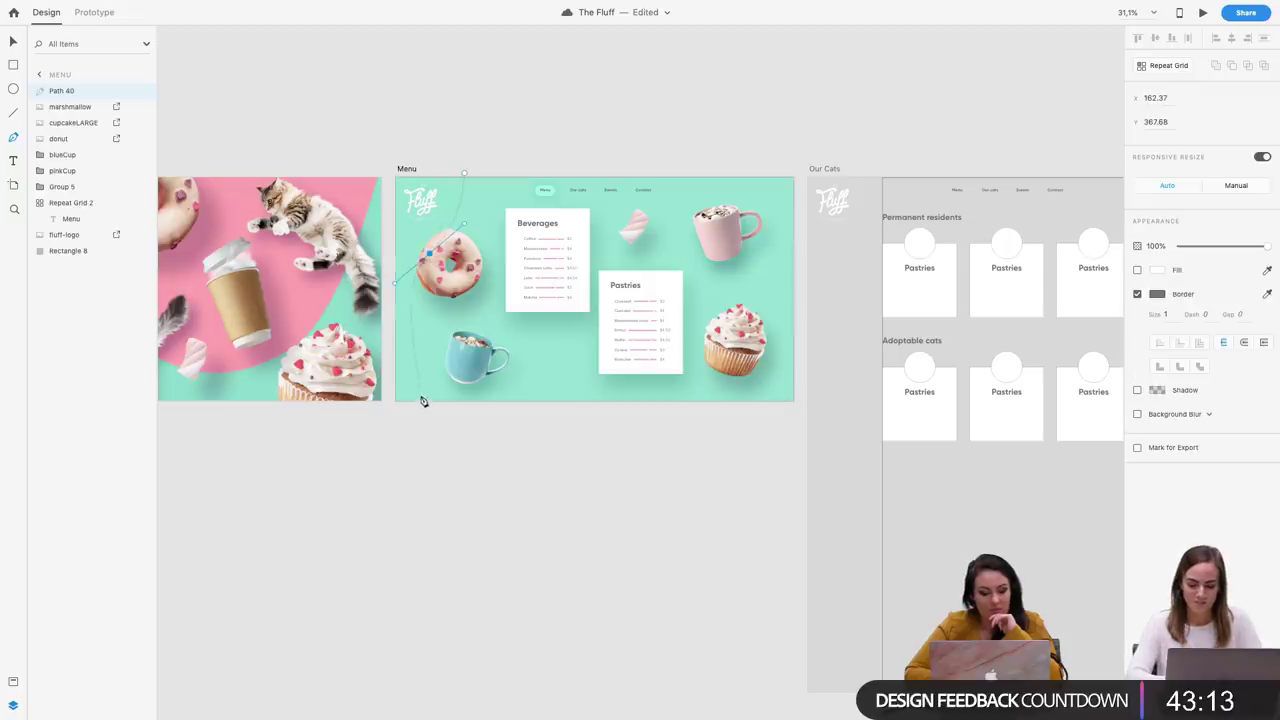
{"action": "left_click_drag", "start_coordinate": [405, 404], "coordinate": [435, 440]}
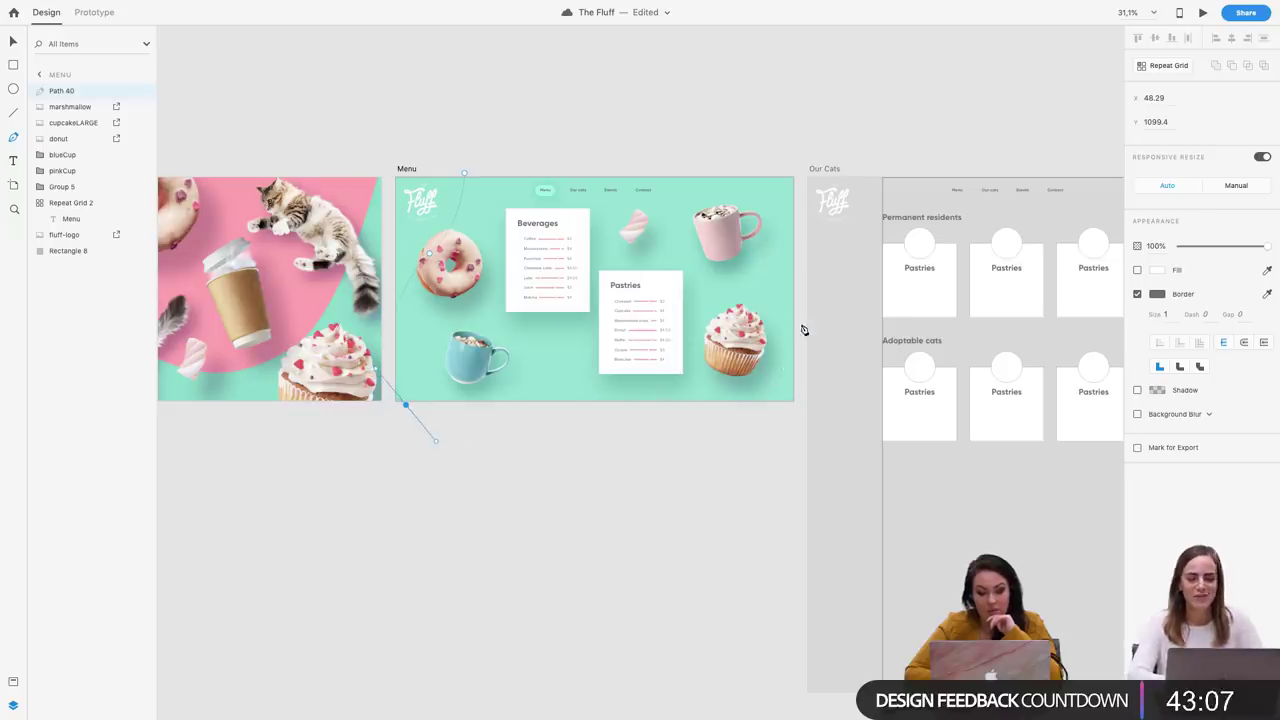
{"action": "left_click_drag", "start_coordinate": [747, 401], "coordinate": [794, 362]}
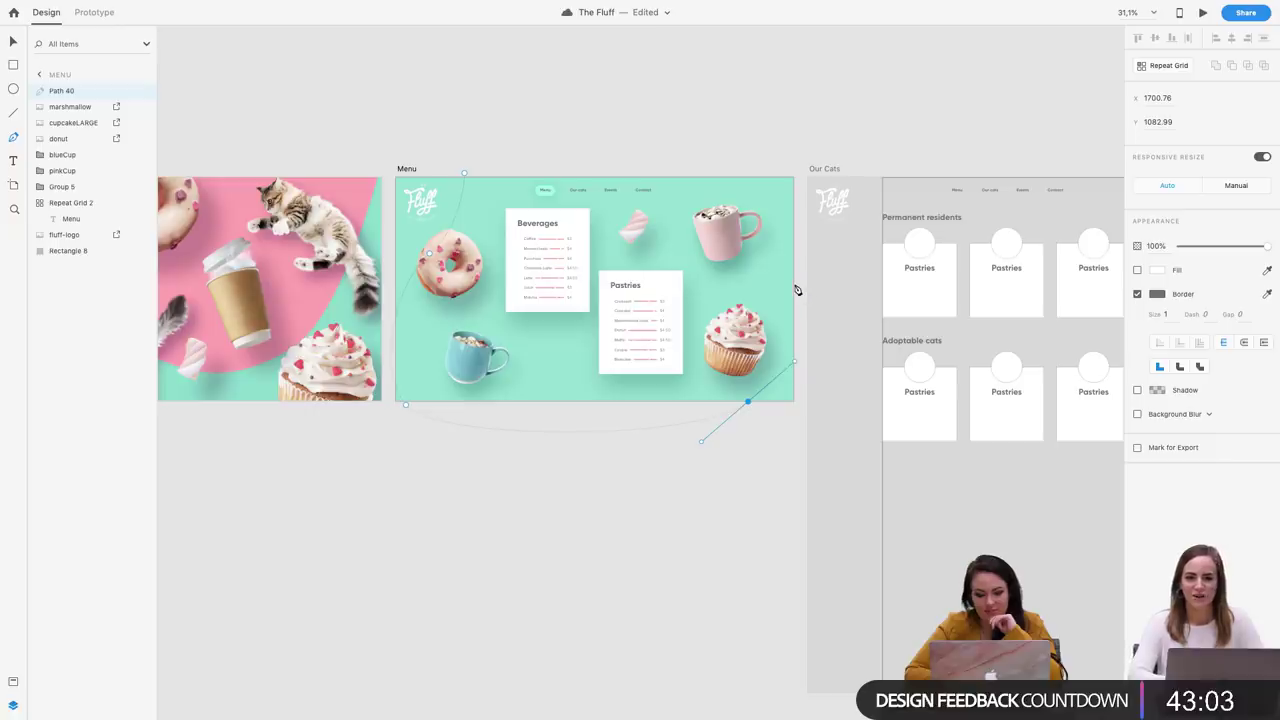
{"action": "left_click_drag", "start_coordinate": [797, 276], "coordinate": [786, 246]}
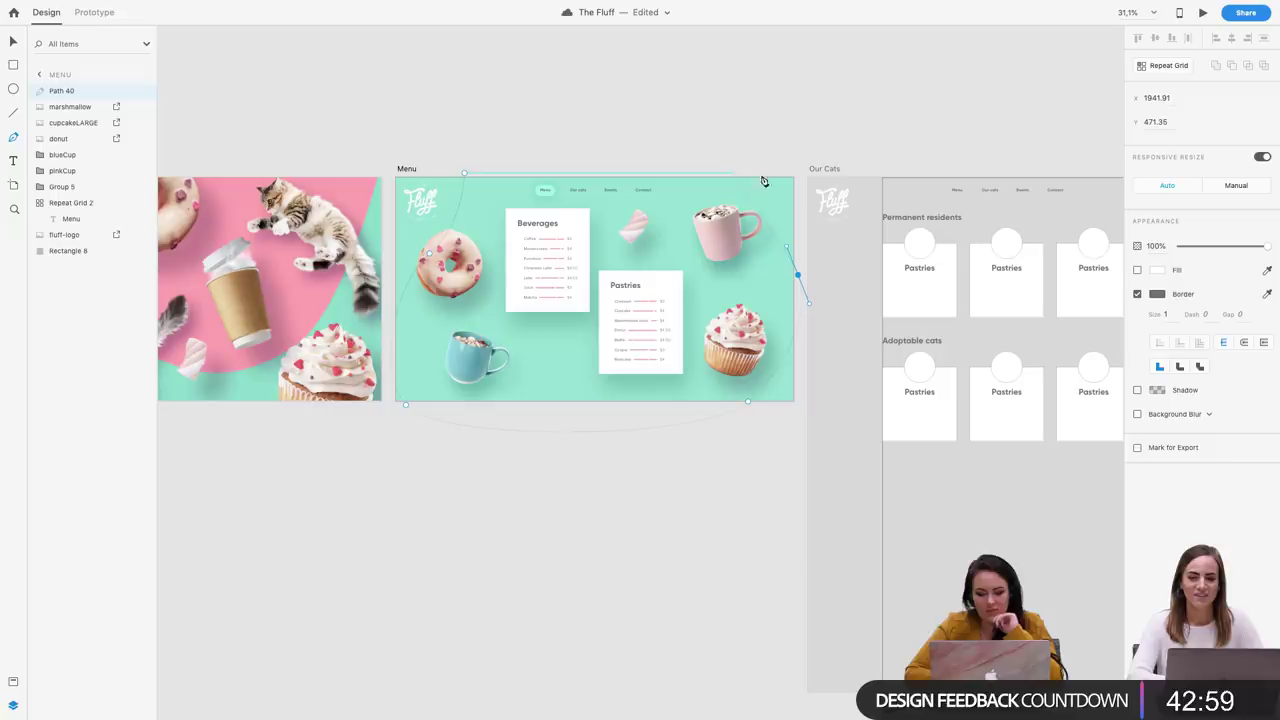
{"action": "left_click_drag", "start_coordinate": [757, 164], "coordinate": [788, 130]}
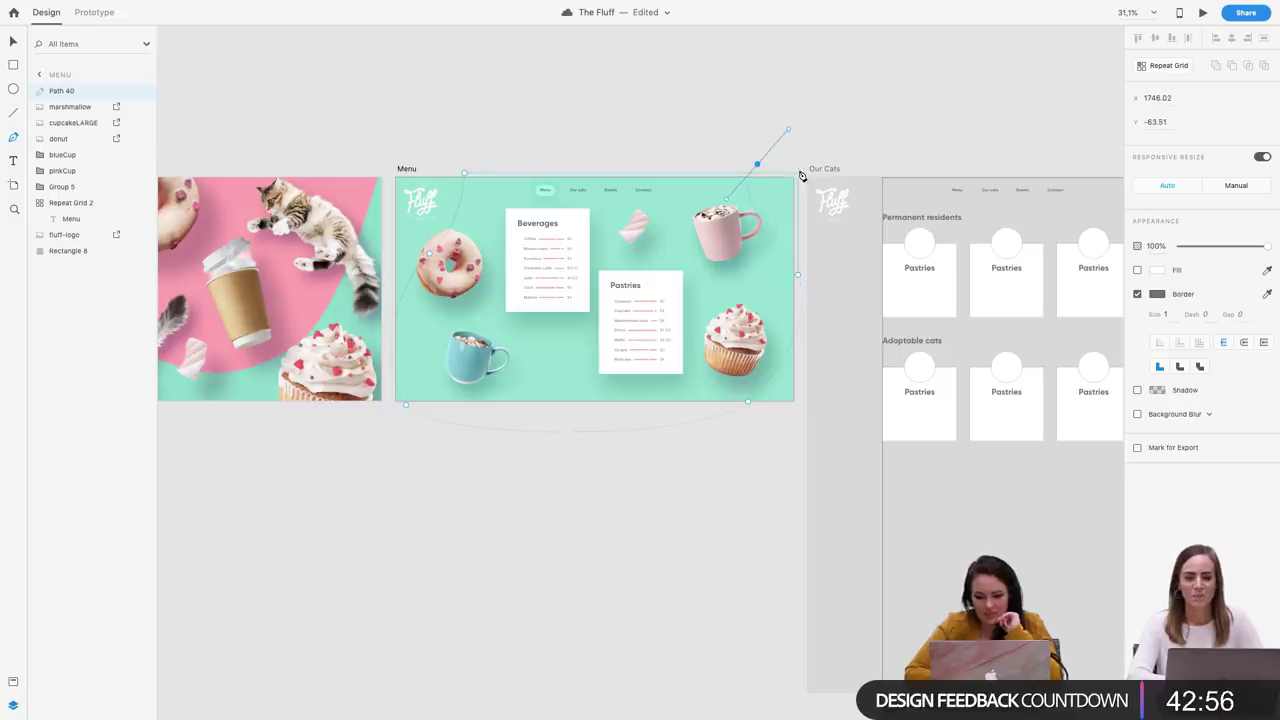
Close the curved path around the outside of the Menu artboard and move its layer below the logo, directly above the pill
{"action": "left_click", "coordinate": [798, 418]}
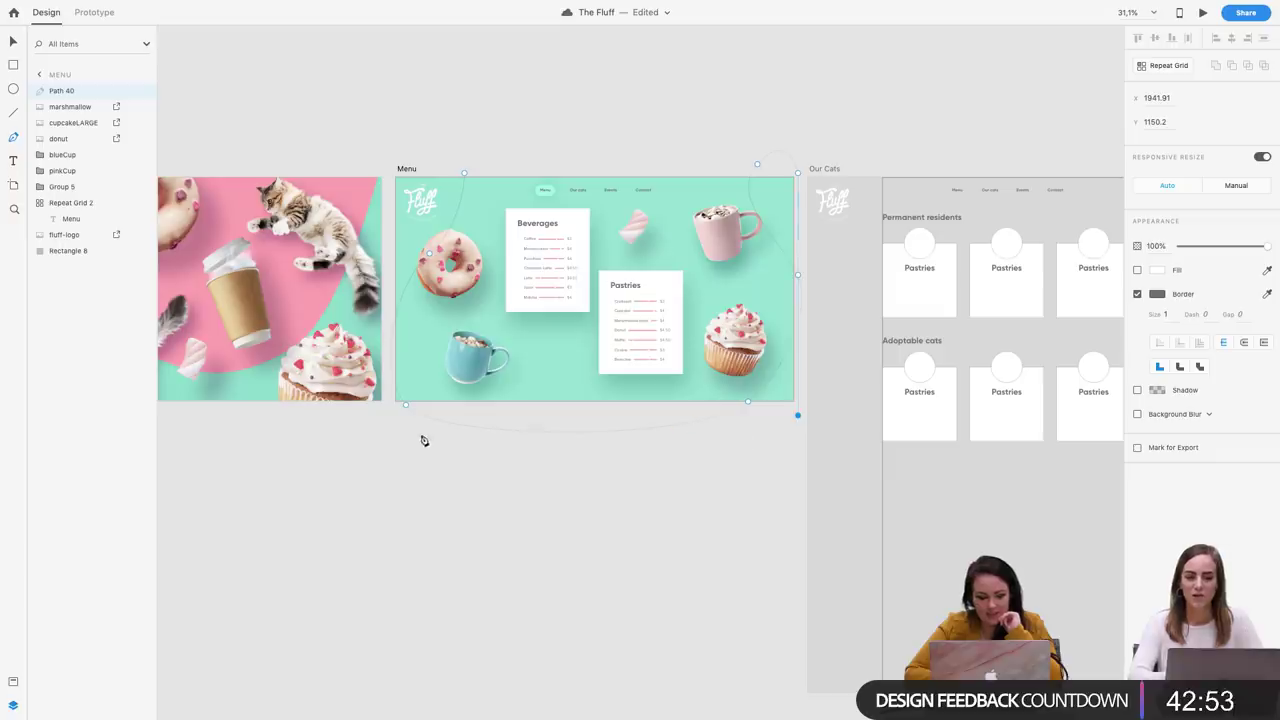
{"action": "left_click", "coordinate": [389, 409]}
{"action": "left_click", "coordinate": [388, 172]}
{"action": "left_click", "coordinate": [463, 174]}
{"action": "left_click_drag", "start_coordinate": [68, 92], "coordinate": [40, 243]}
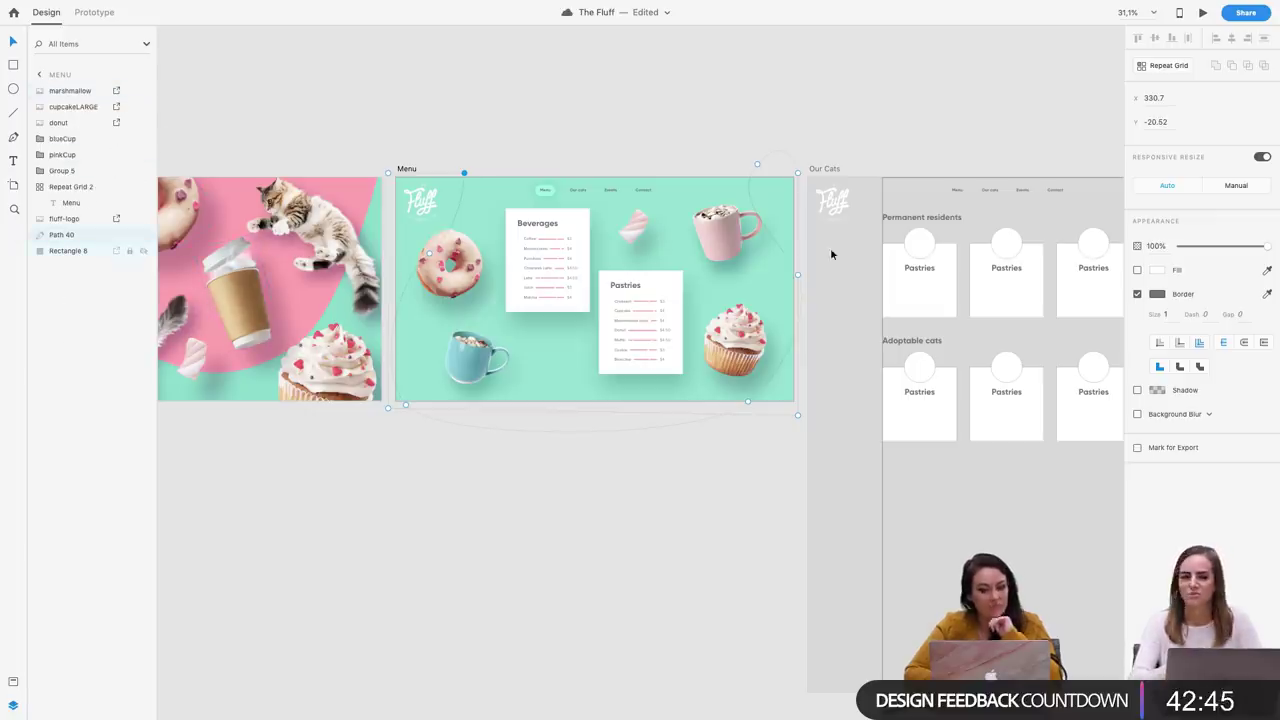
Remove the curved path's border and fill it with the pink sampled from the Home artboard's background
{"action": "left_click", "coordinate": [1267, 295]}
{"action": "left_click", "coordinate": [307, 302]}
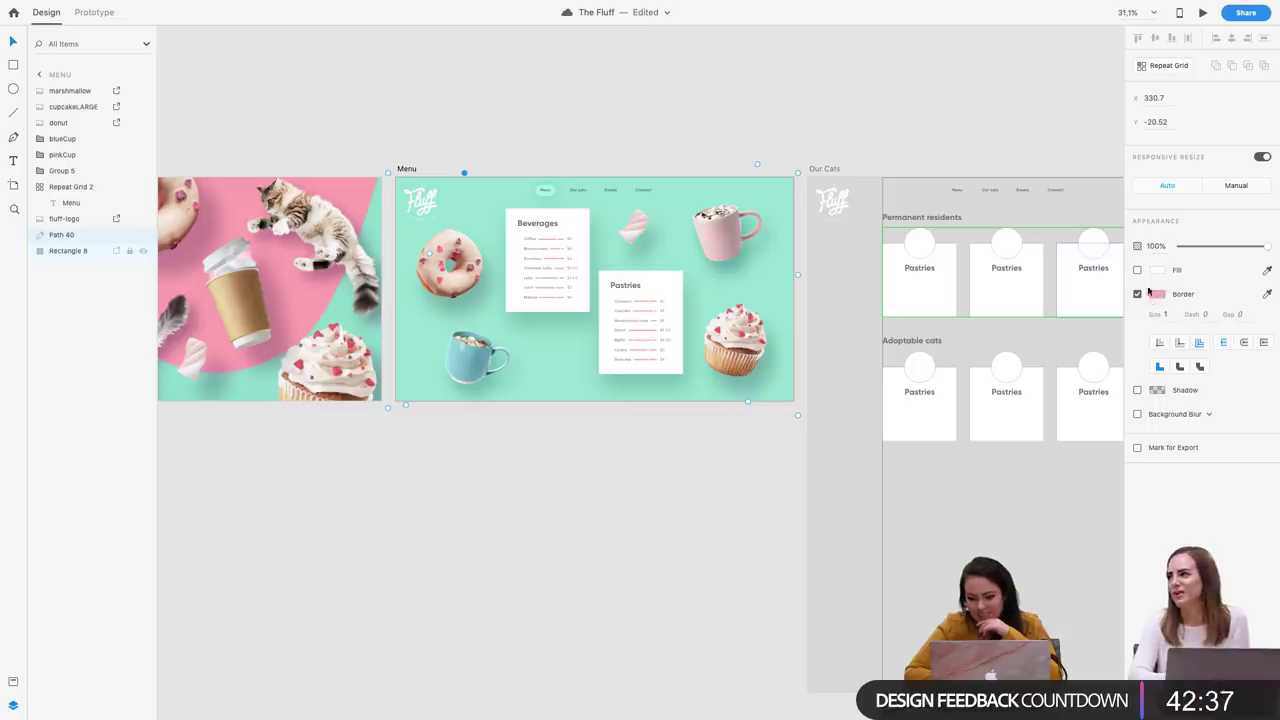
{"action": "left_click", "coordinate": [1137, 294]}
{"action": "left_click", "coordinate": [1137, 270]}
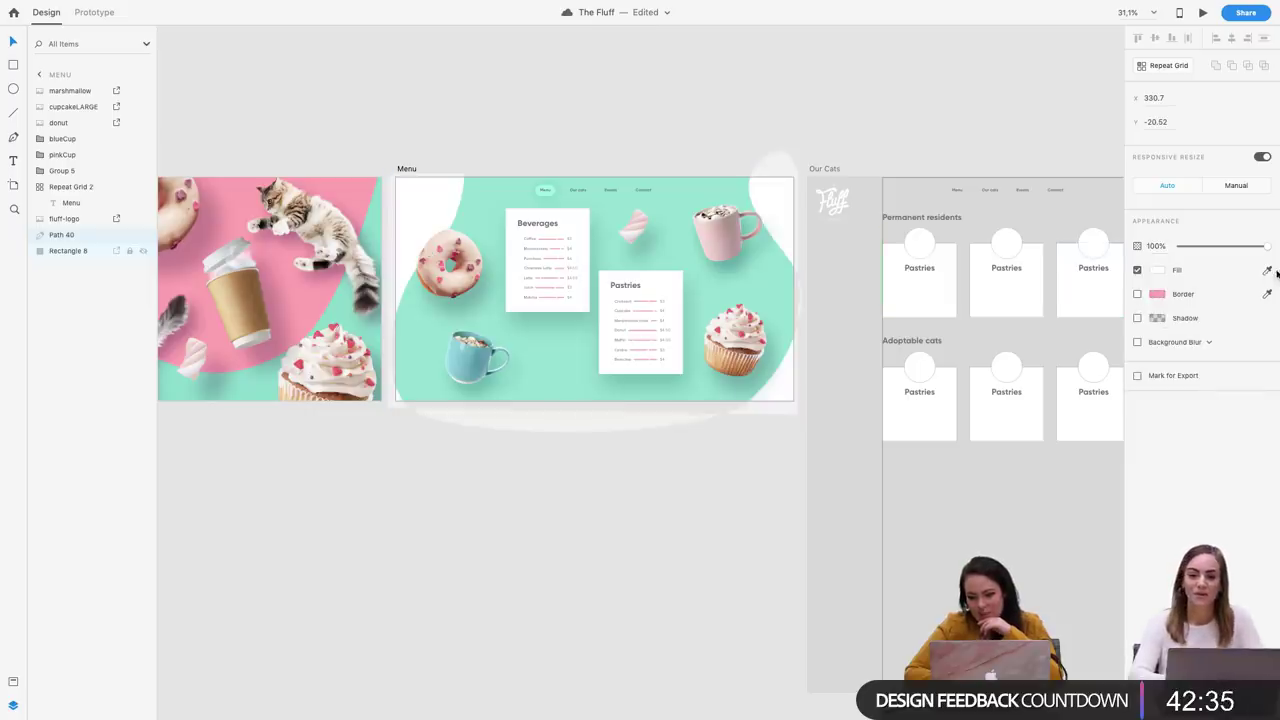
{"action": "left_click", "coordinate": [1267, 270]}
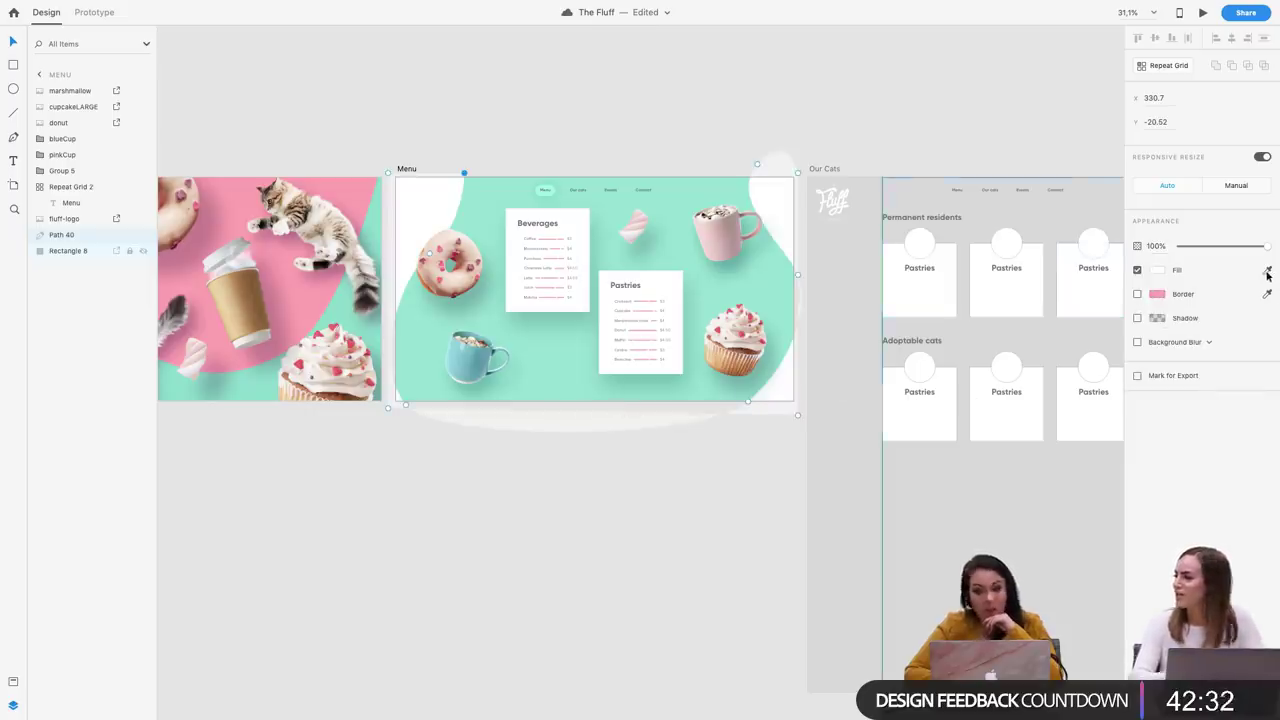
{"action": "left_click", "coordinate": [298, 306]}
{"action": "left_click", "coordinate": [571, 546]}
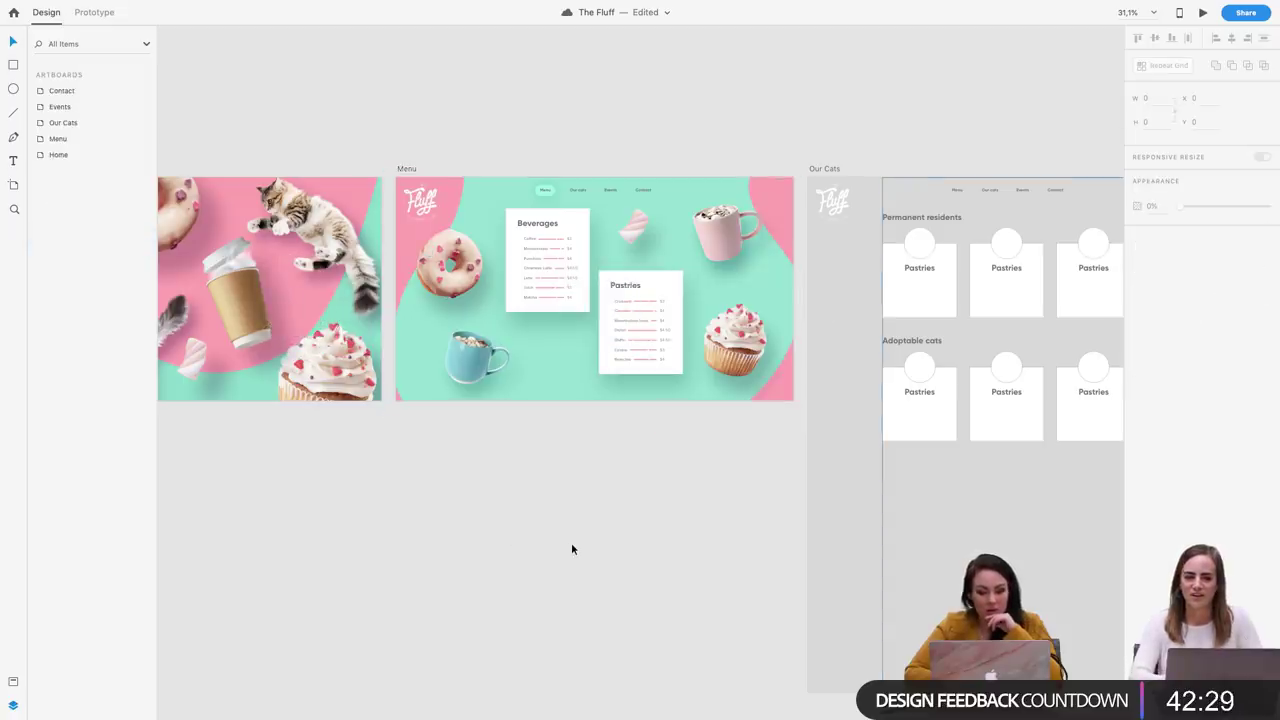
Move the pink shape's lower-left anchor up and inward, just inside the Menu artboard's bottom edge
{"action": "left_click", "coordinate": [405, 260]}
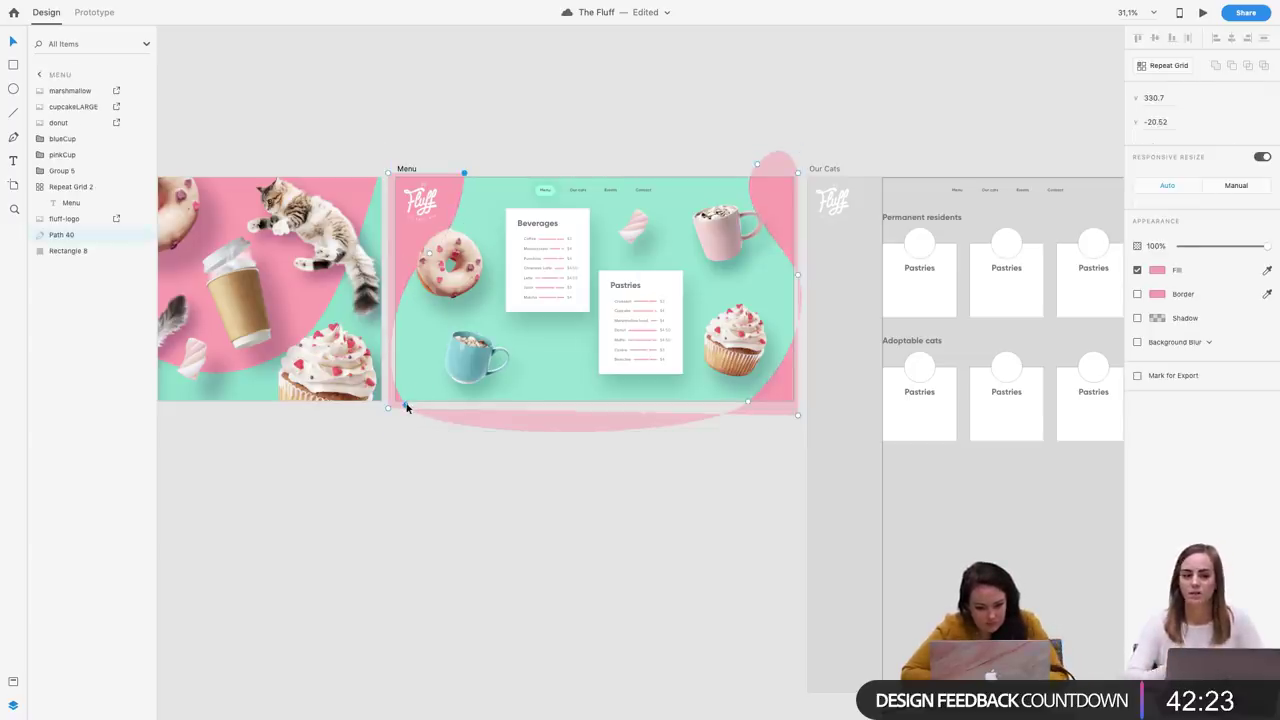
{"action": "left_click_drag", "start_coordinate": [406, 407], "coordinate": [425, 389]}
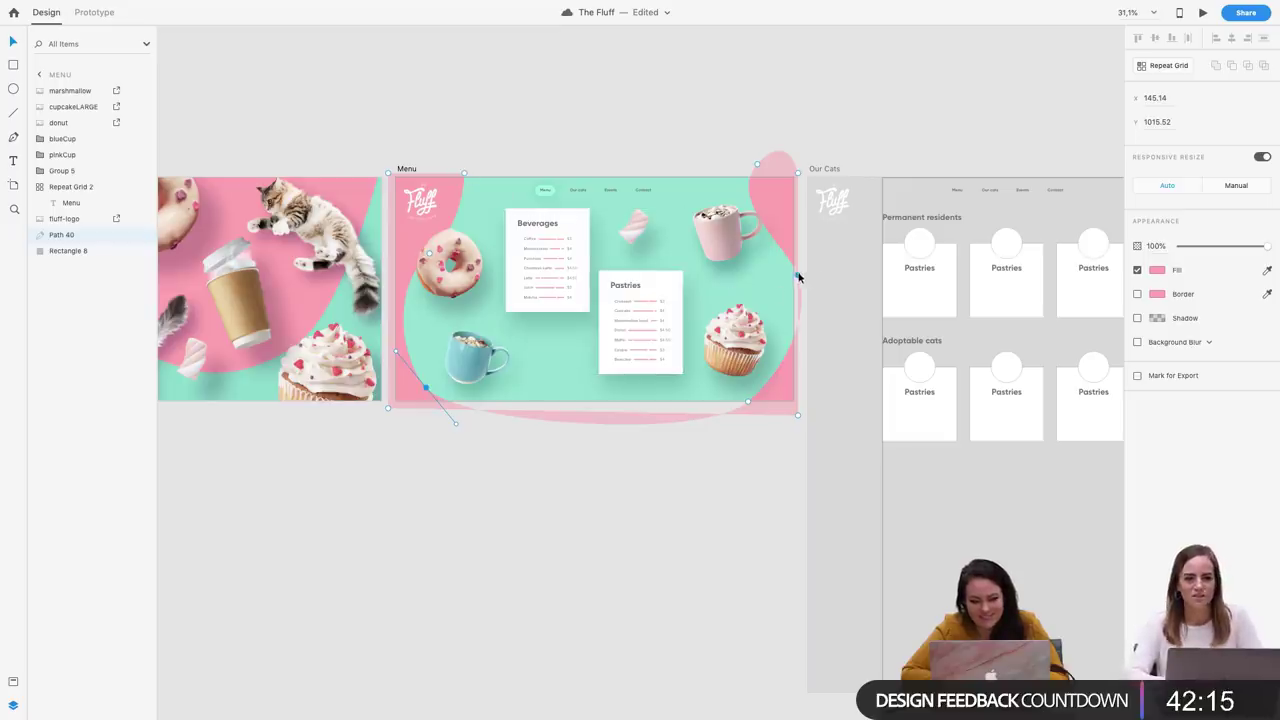
{"action": "left_click", "coordinate": [731, 557]}
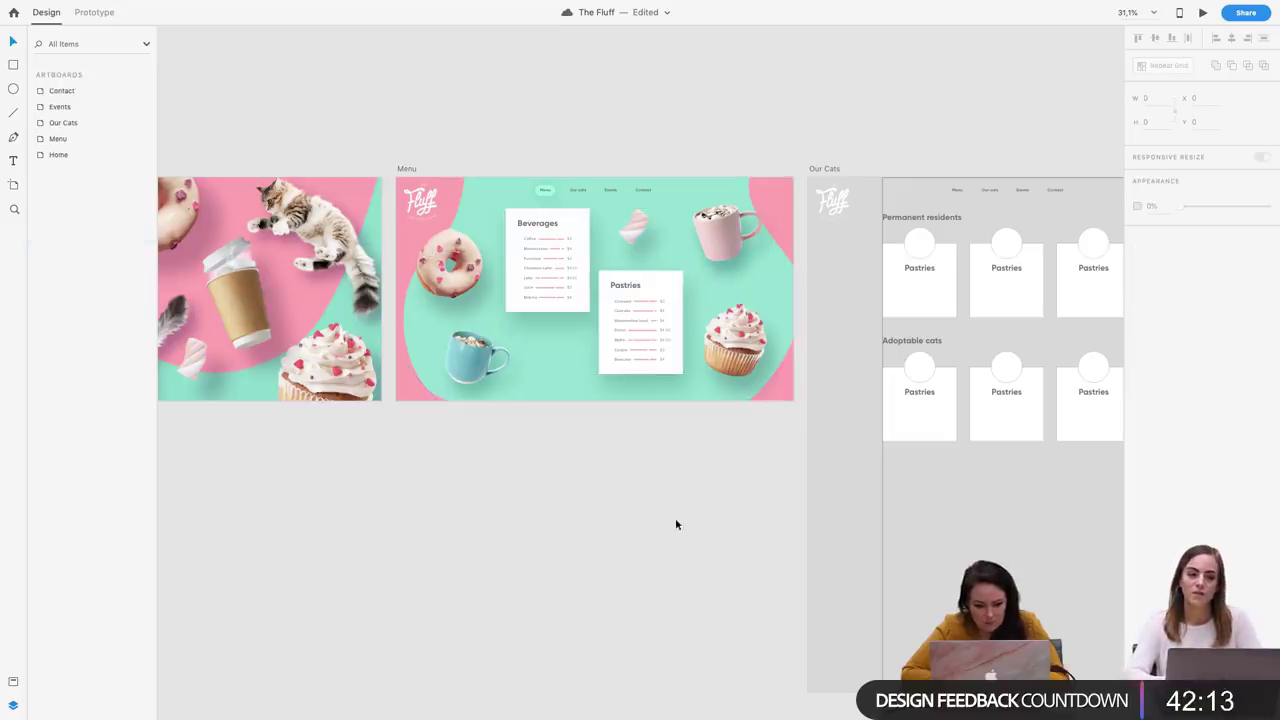
Fine-tune the pink shape's lower-left anchor and lengthen its lower handle to round the curve below the blue cup, and save the document
{"action": "left_click", "coordinate": [408, 229]}
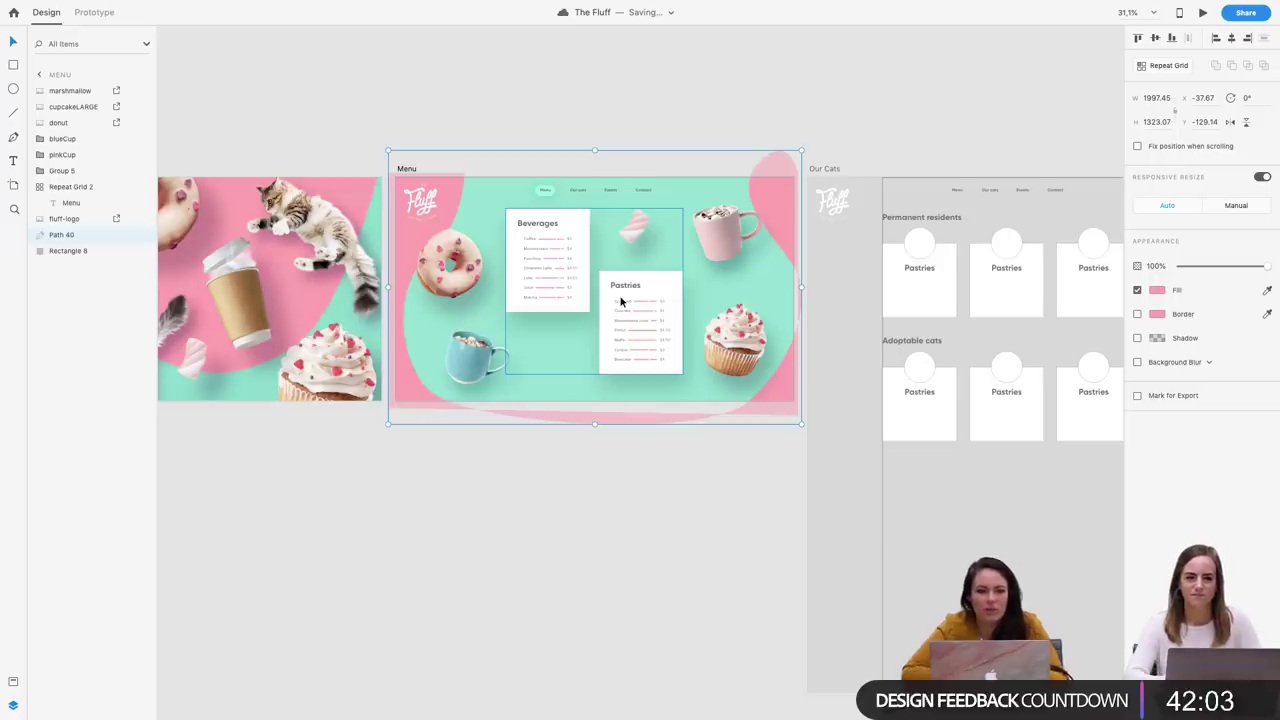
{"action": "double_click", "coordinate": [403, 382]}
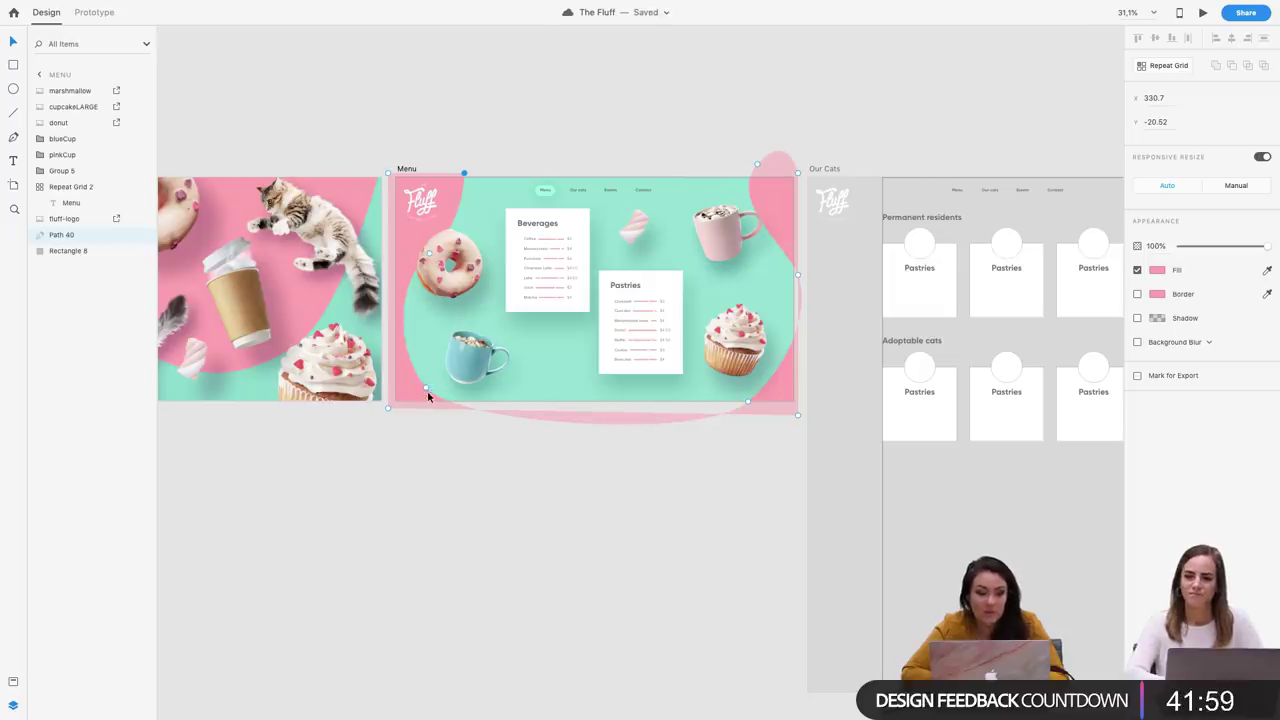
{"action": "left_click", "coordinate": [422, 389]}
{"action": "left_click_drag", "start_coordinate": [422, 389], "coordinate": [459, 425]}
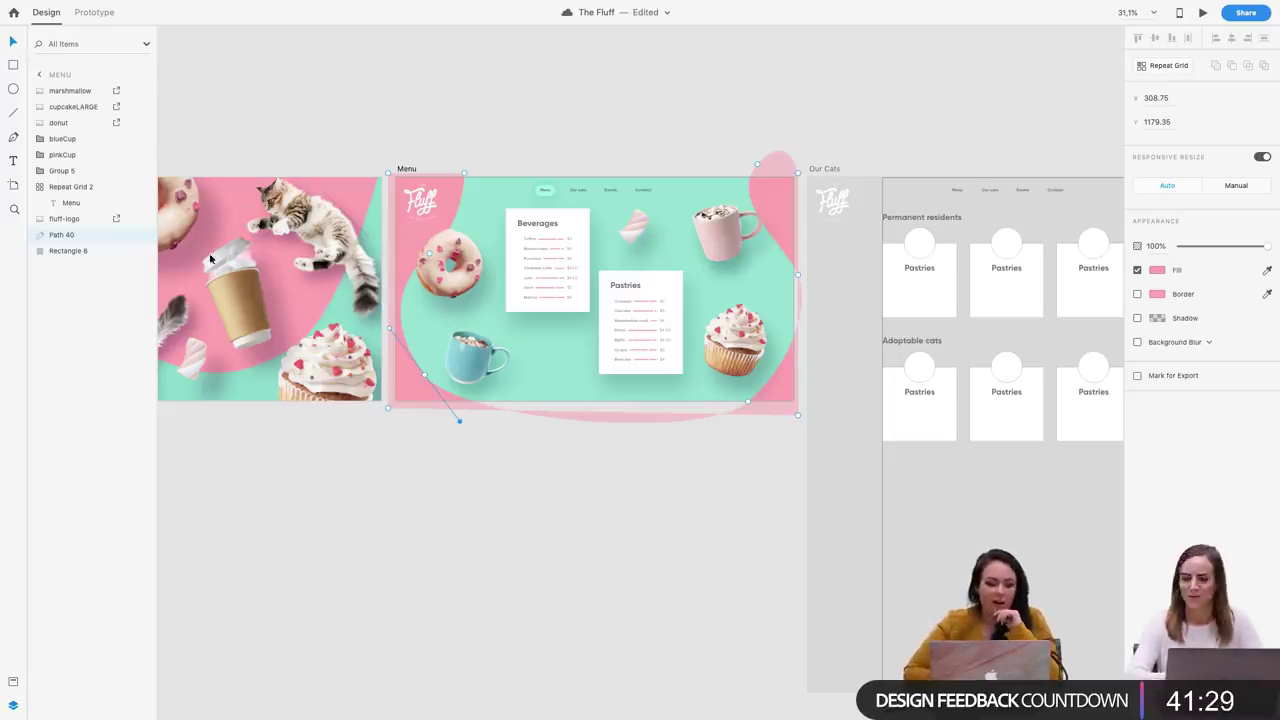
{"action": "left_click_drag", "start_coordinate": [424, 375], "coordinate": [430, 396]}
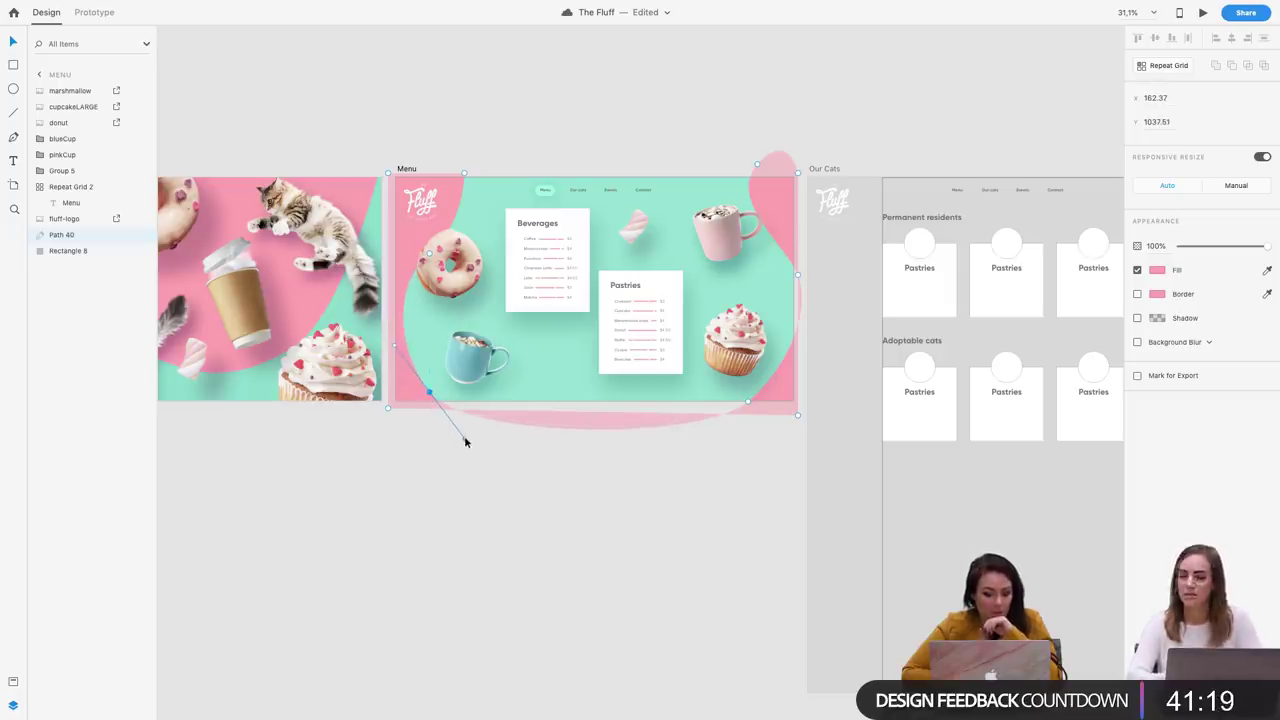
{"action": "left_click_drag", "start_coordinate": [464, 441], "coordinate": [468, 441]}
{"action": "left_click", "coordinate": [492, 521]}
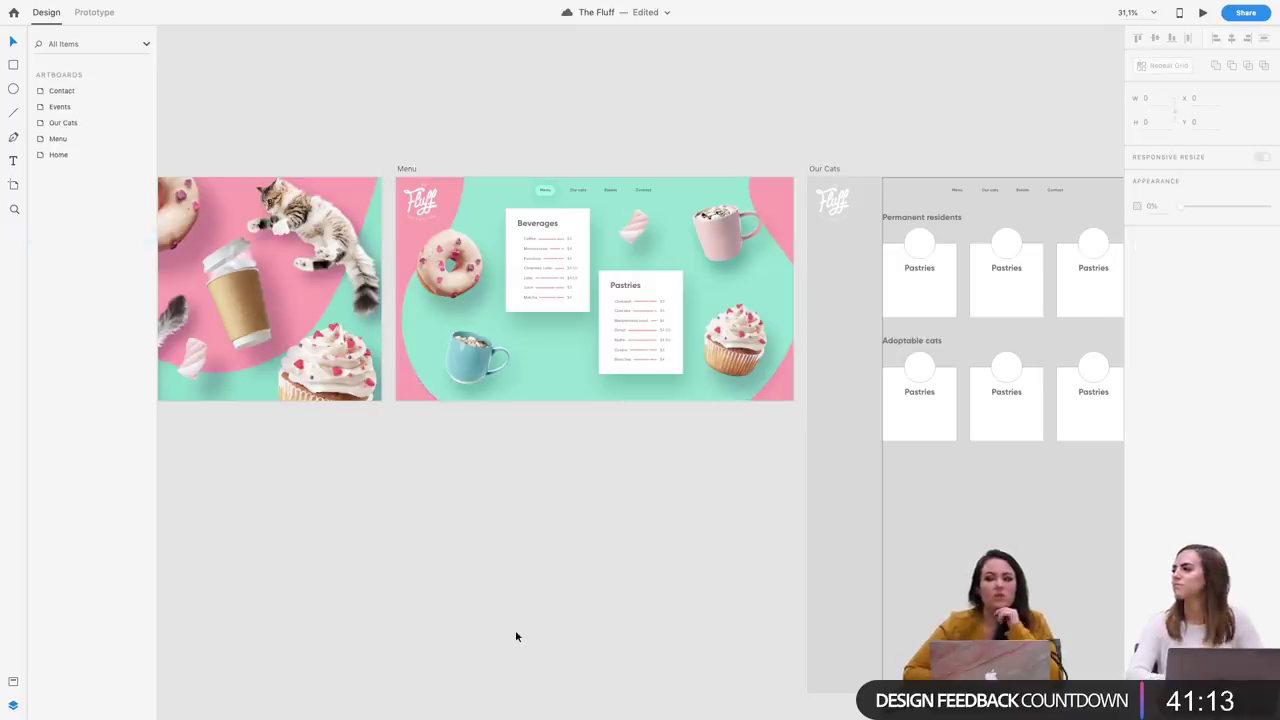
{"action": "key", "text": "super+s"}
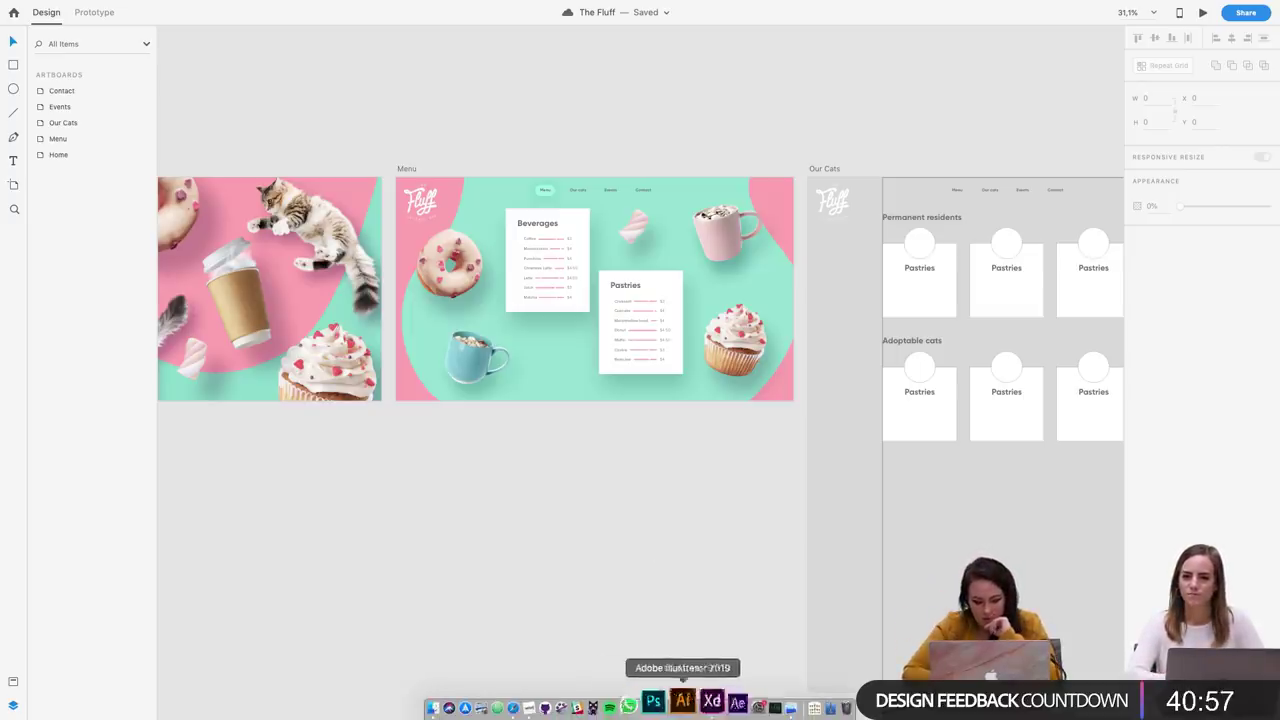
Shift the pink shape's lower-left anchor slightly right toward the blue cup and flatten the angle of its lower handle
{"action": "mouse_move", "coordinate": [763, 712]}
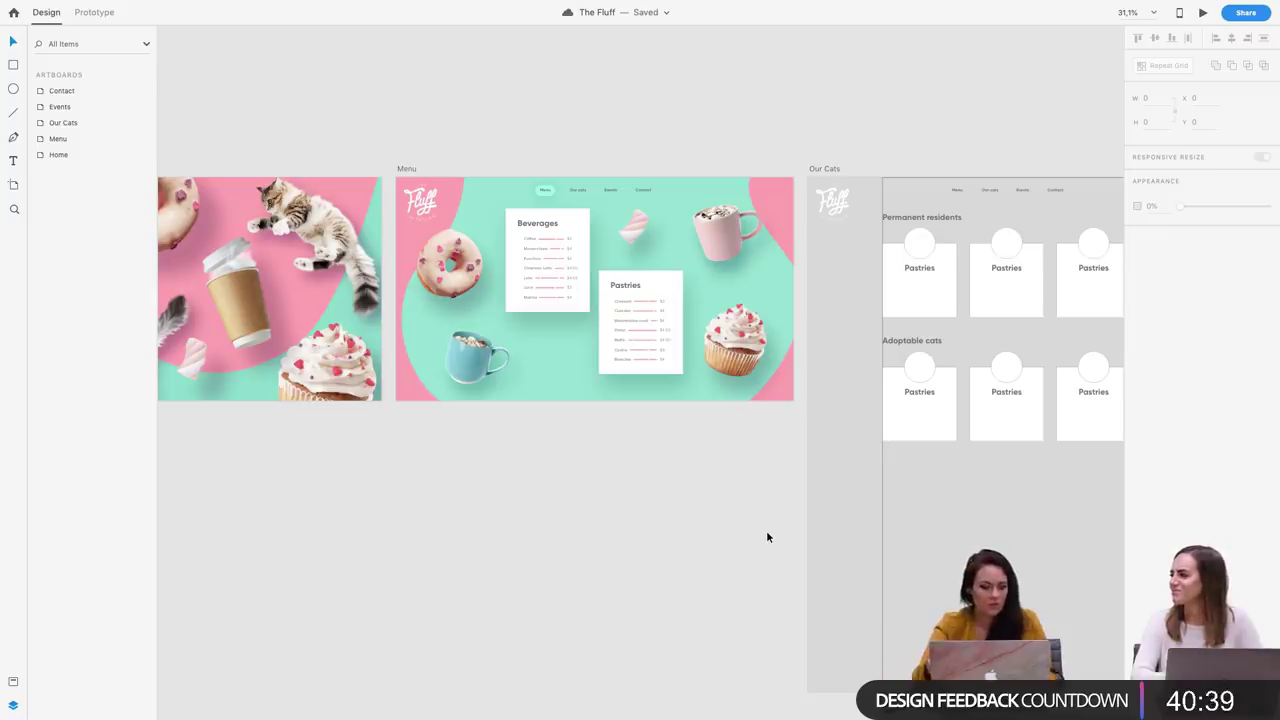
{"action": "left_click", "coordinate": [412, 384]}
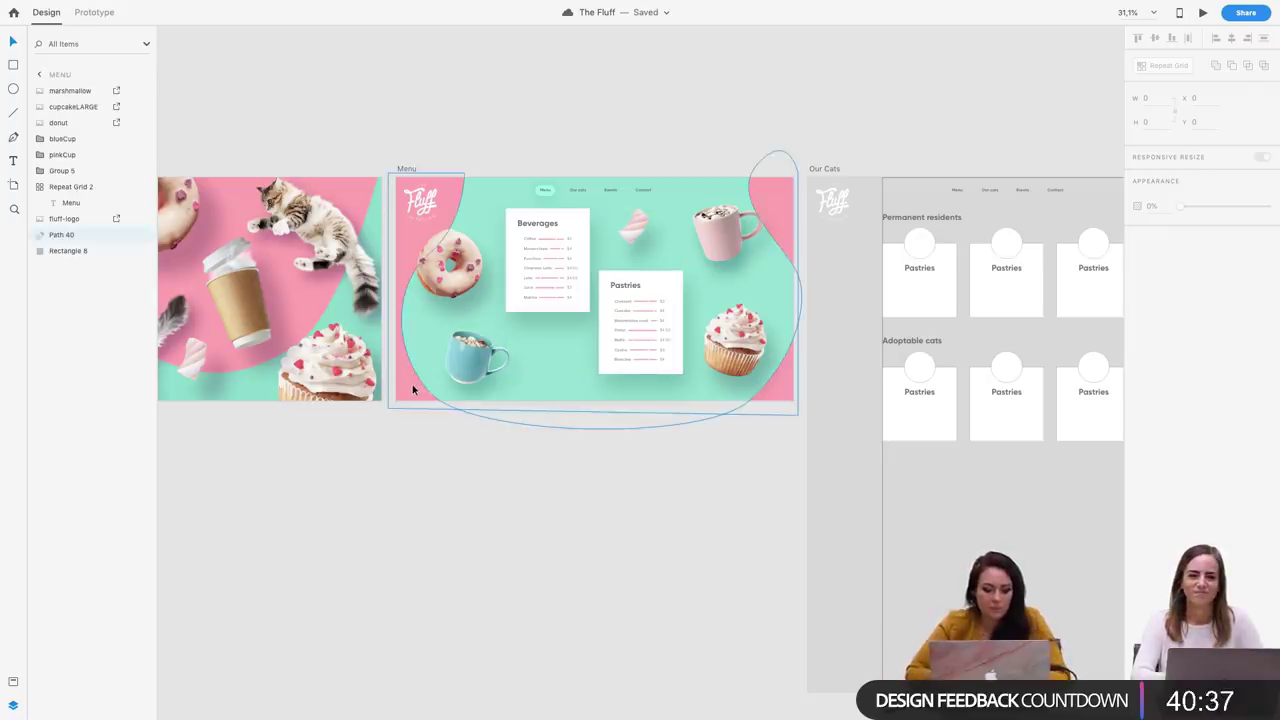
{"action": "double_click", "coordinate": [412, 384]}
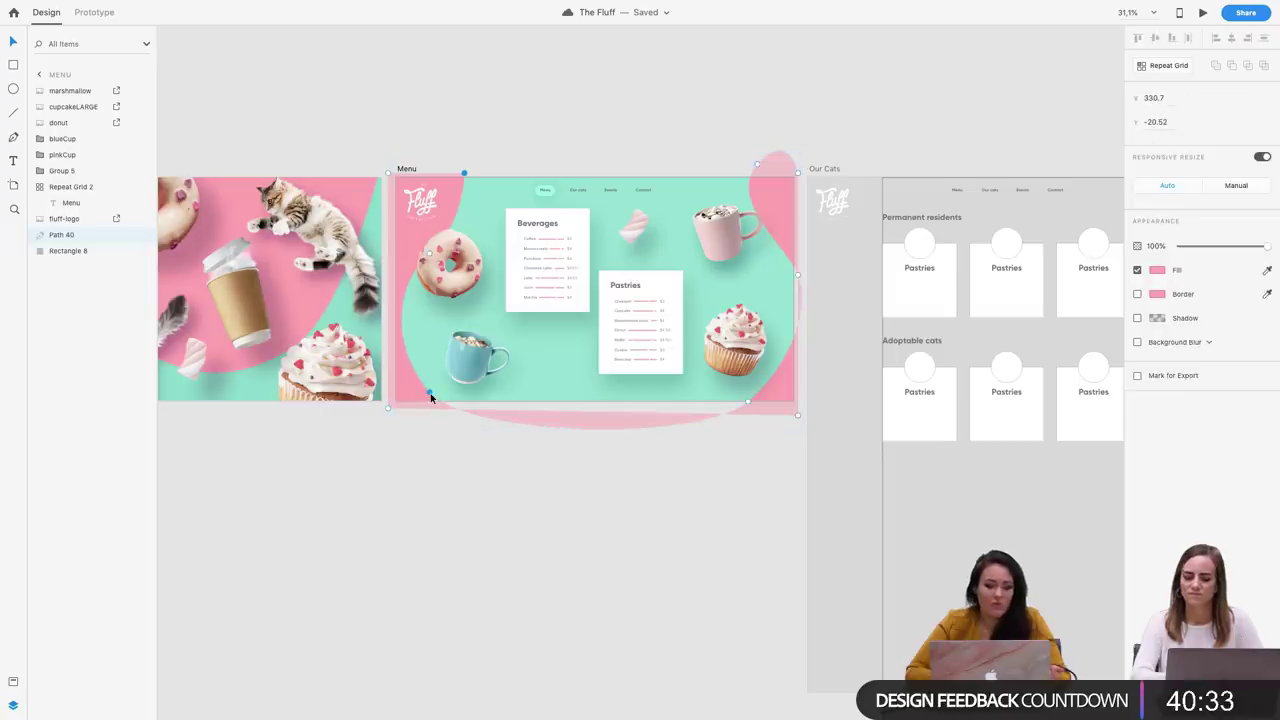
{"action": "left_click", "coordinate": [431, 395]}
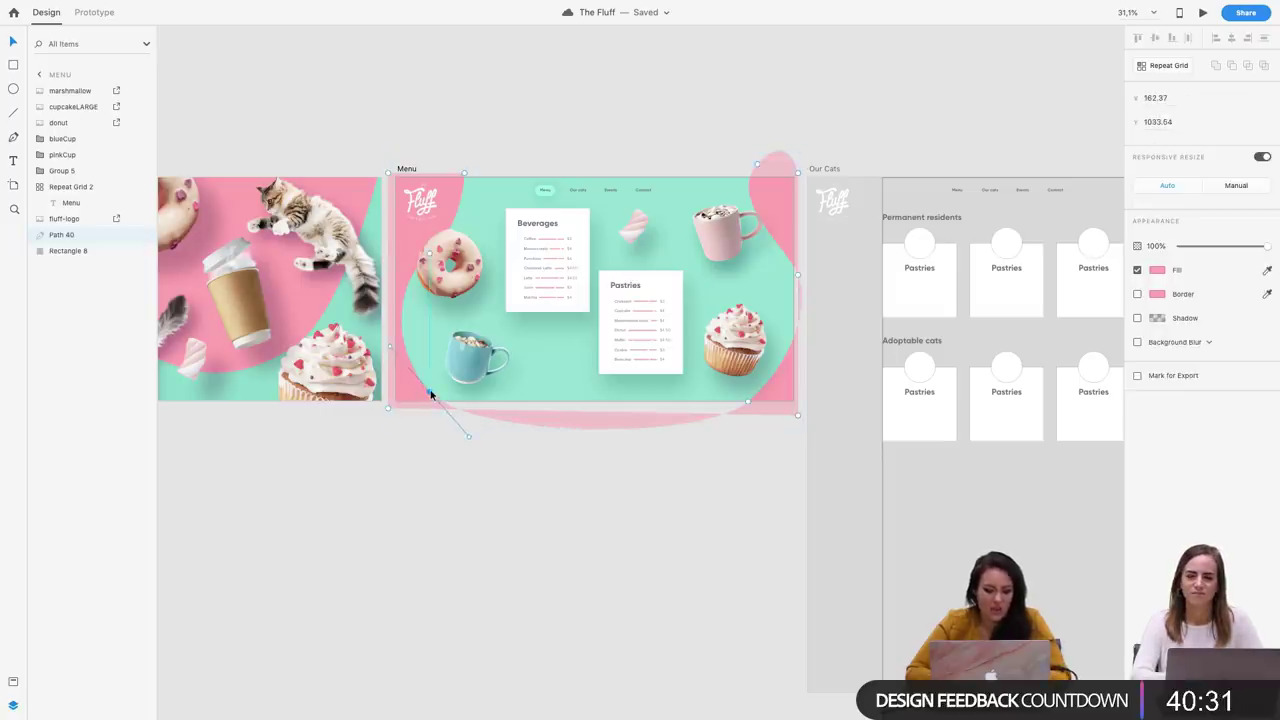
{"action": "left_click_drag", "start_coordinate": [431, 390], "coordinate": [440, 390]}
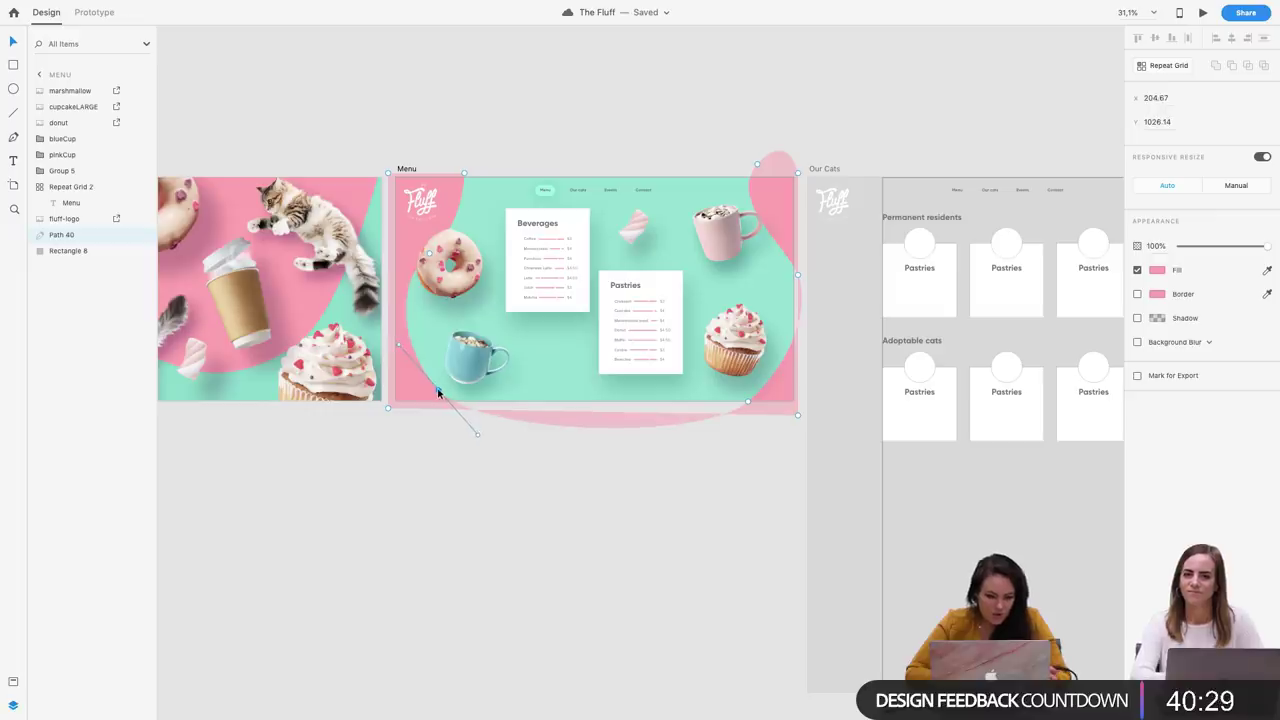
{"action": "left_click_drag", "start_coordinate": [476, 435], "coordinate": [479, 429]}
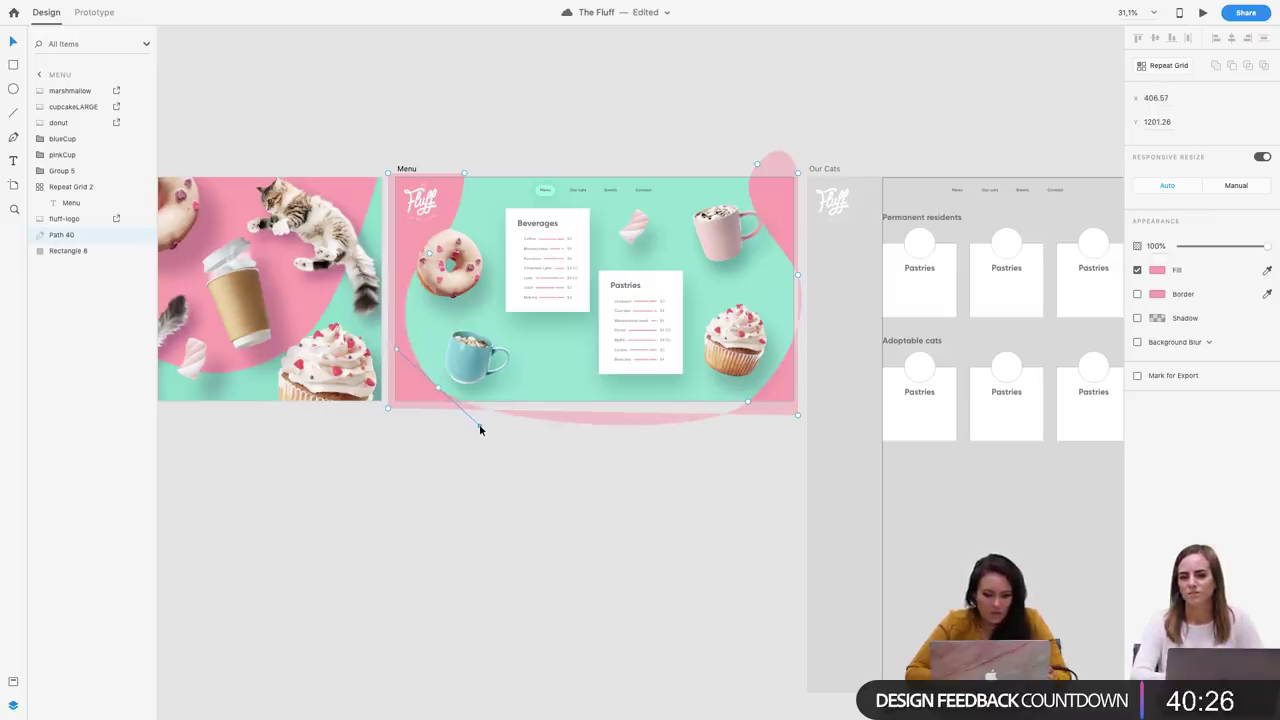
{"action": "left_click", "coordinate": [537, 499]}
Reshape the pink area beside the pink cup by raising its upper anchor above the artboard and adjusting the right-edge anchor's upper handle
{"action": "left_click", "coordinate": [779, 197]}
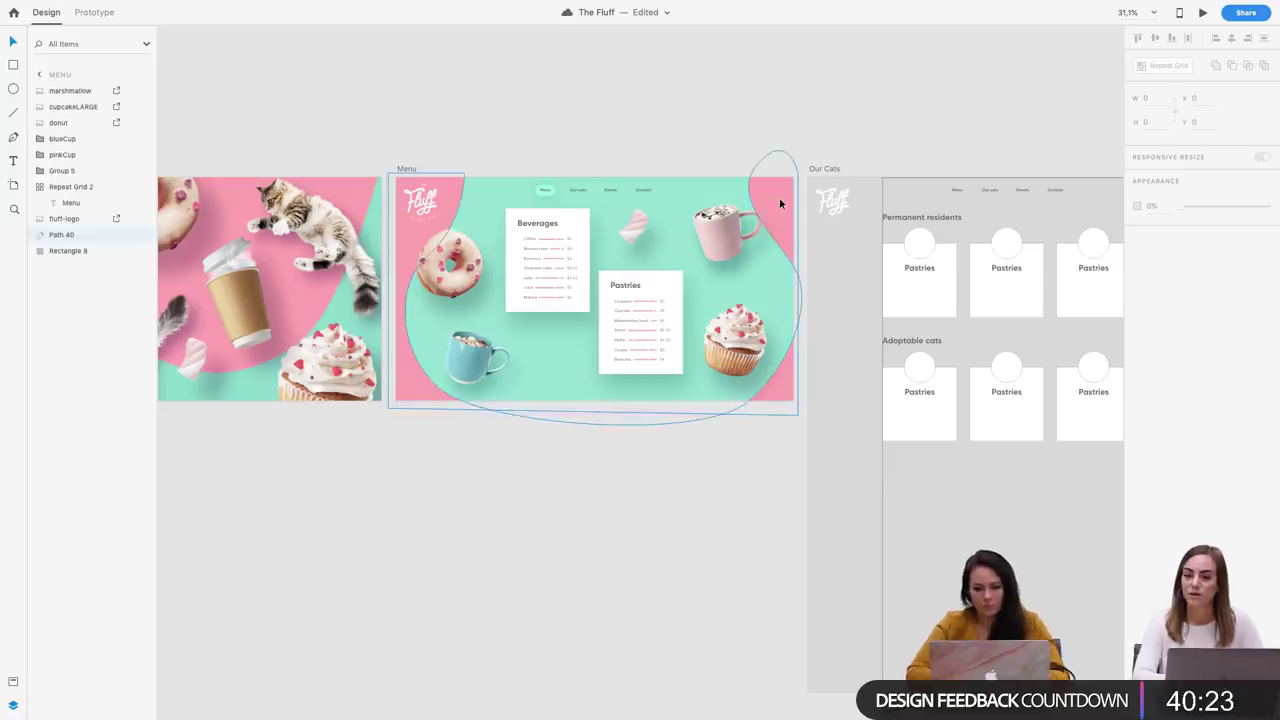
{"action": "double_click", "coordinate": [751, 164]}
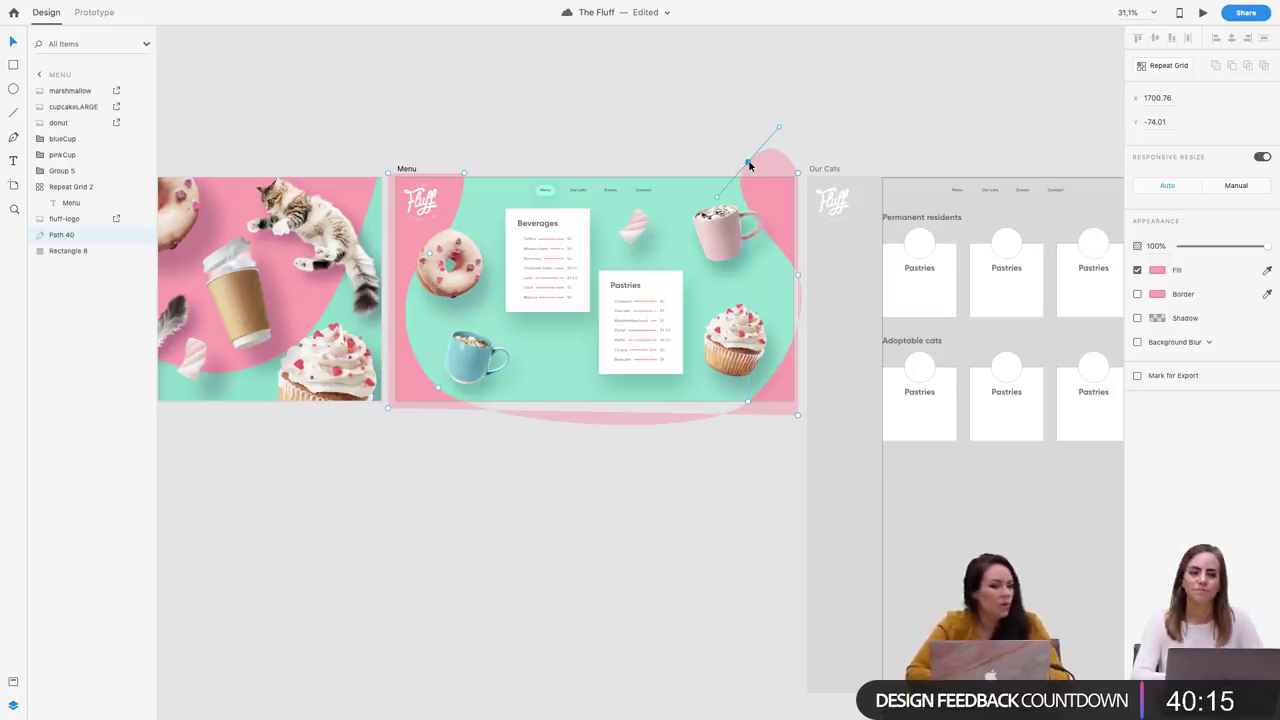
{"action": "left_click_drag", "start_coordinate": [716, 201], "coordinate": [716, 206]}
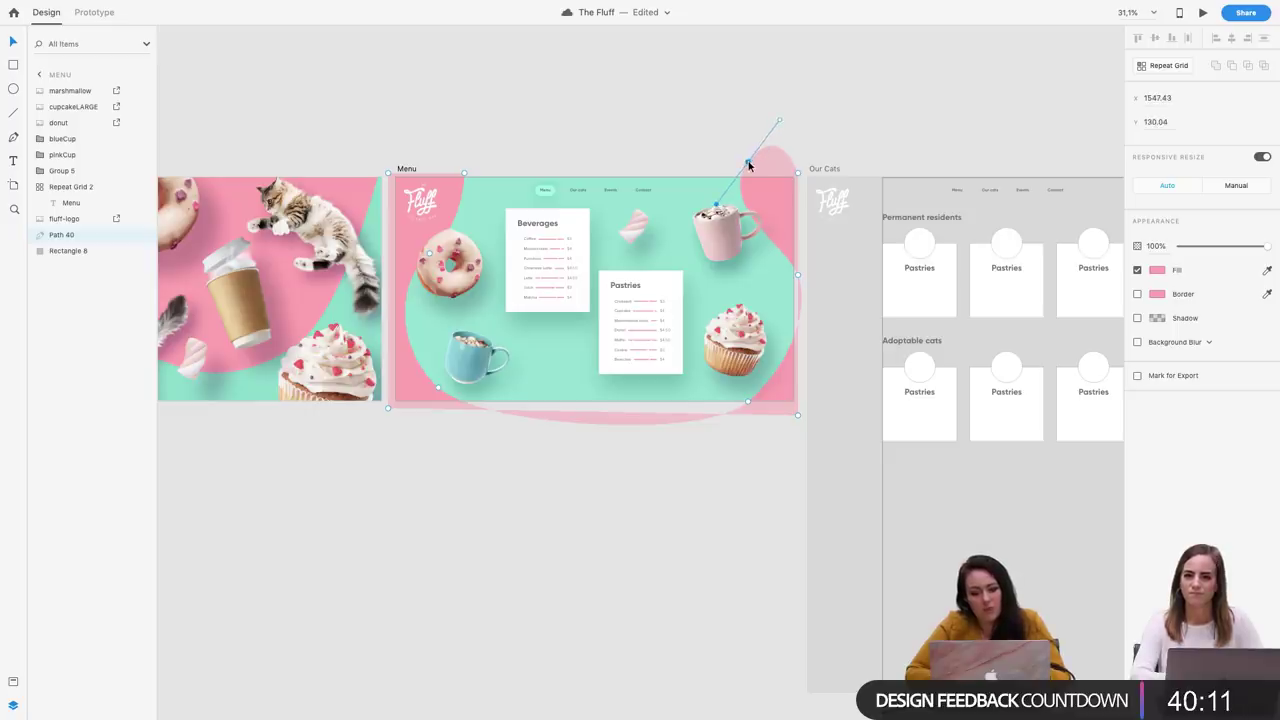
{"action": "left_click_drag", "start_coordinate": [750, 165], "coordinate": [754, 157]}
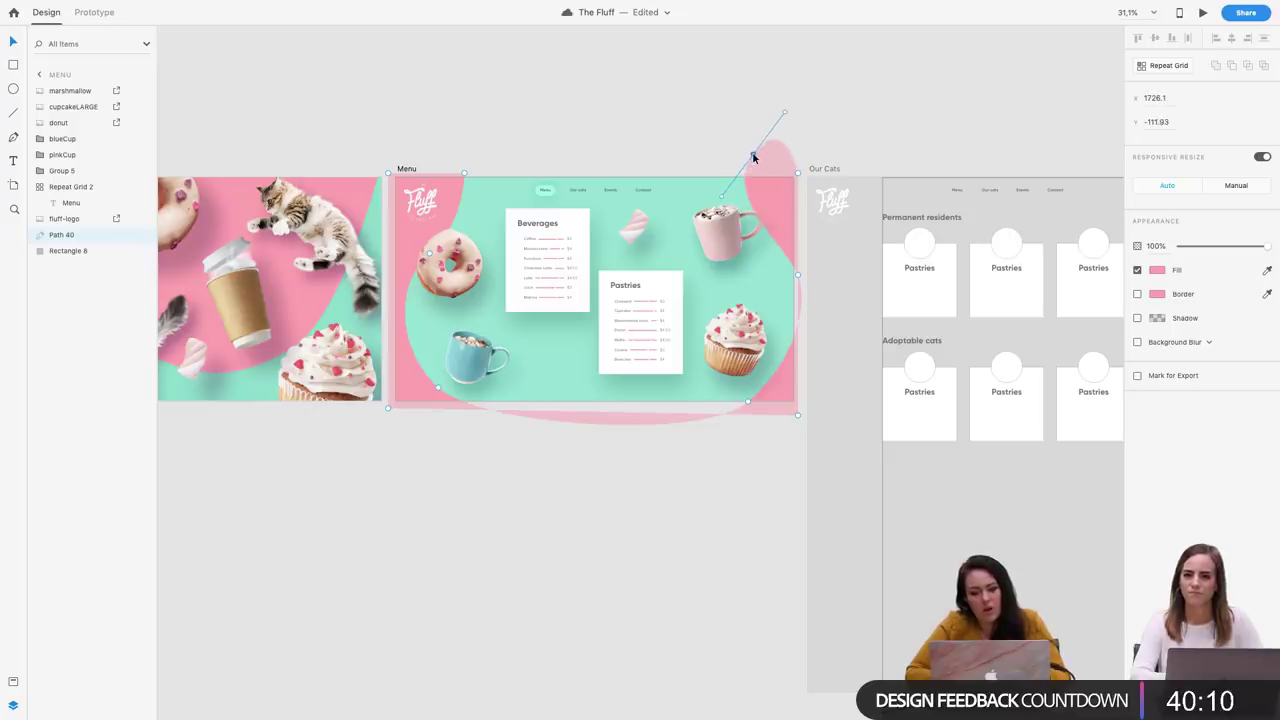
{"action": "left_click", "coordinate": [797, 277]}
{"action": "left_click_drag", "start_coordinate": [786, 246], "coordinate": [793, 245]}
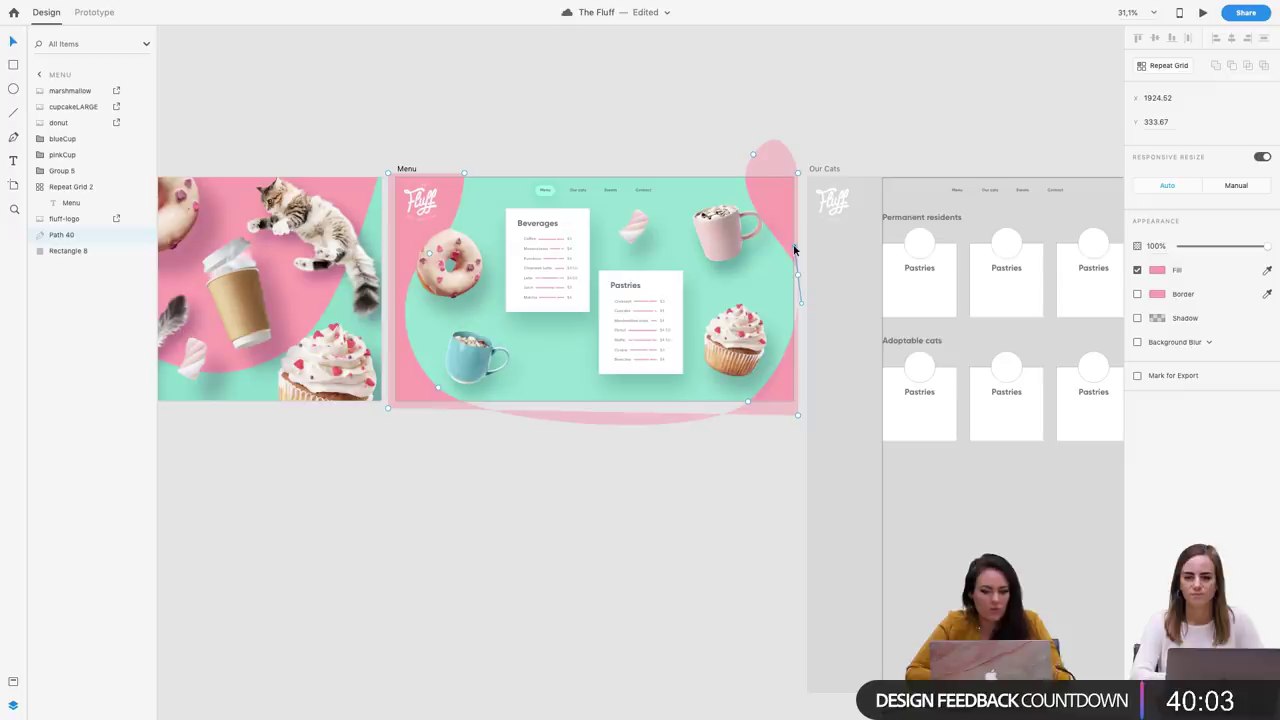
{"action": "left_click", "coordinate": [765, 114]}
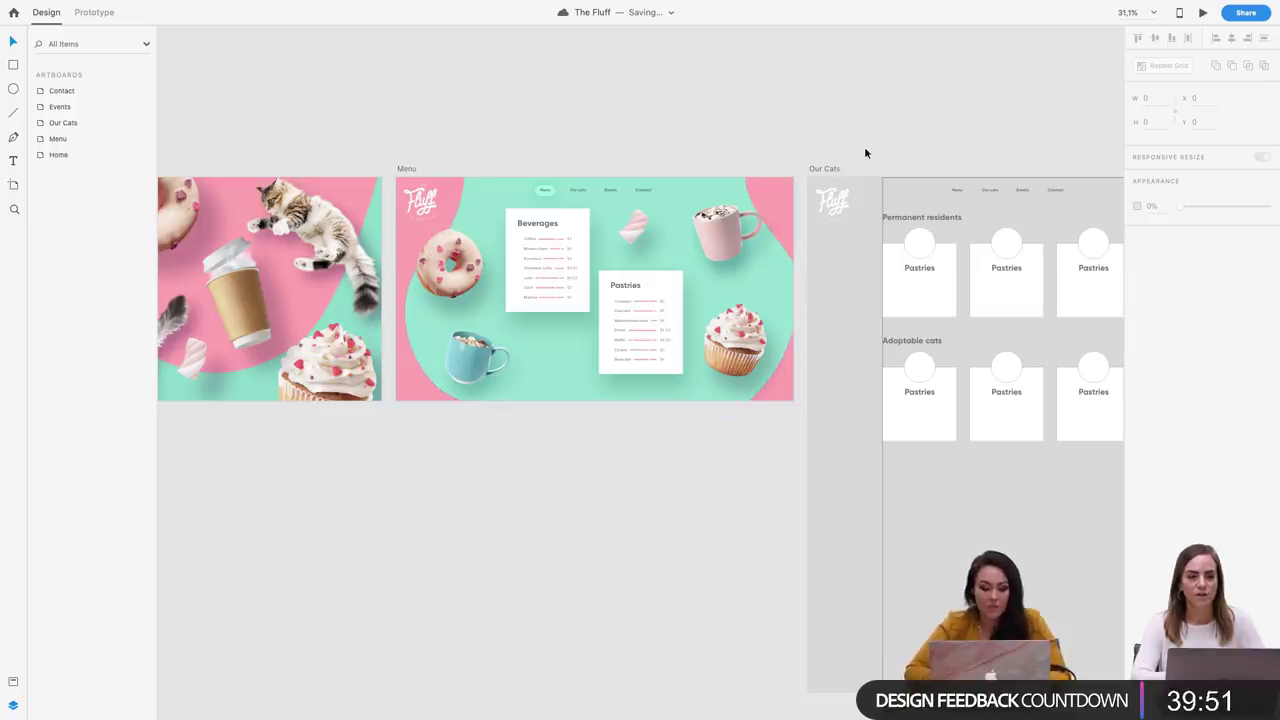
Move the pink shape's lower-right anchor up and slightly right, to just below the cupcake
{"action": "left_click", "coordinate": [785, 378]}
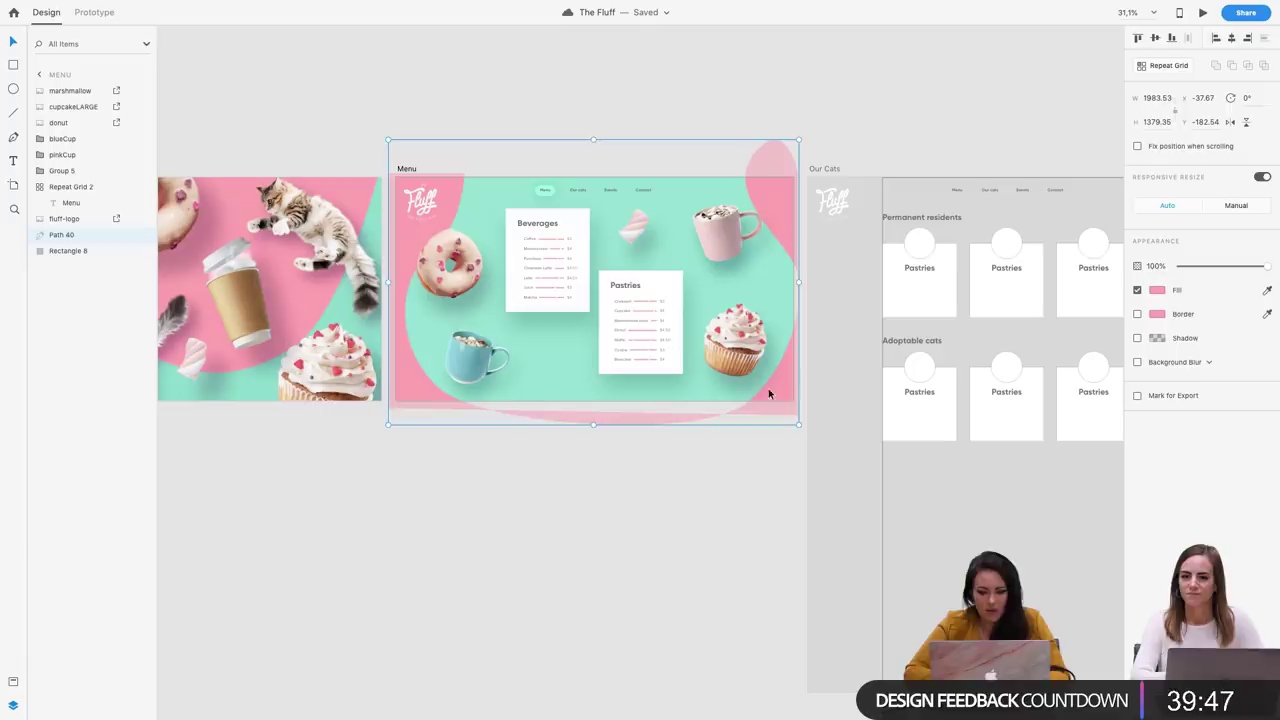
{"action": "double_click", "coordinate": [769, 393]}
{"action": "left_click_drag", "start_coordinate": [748, 398], "coordinate": [752, 387]}
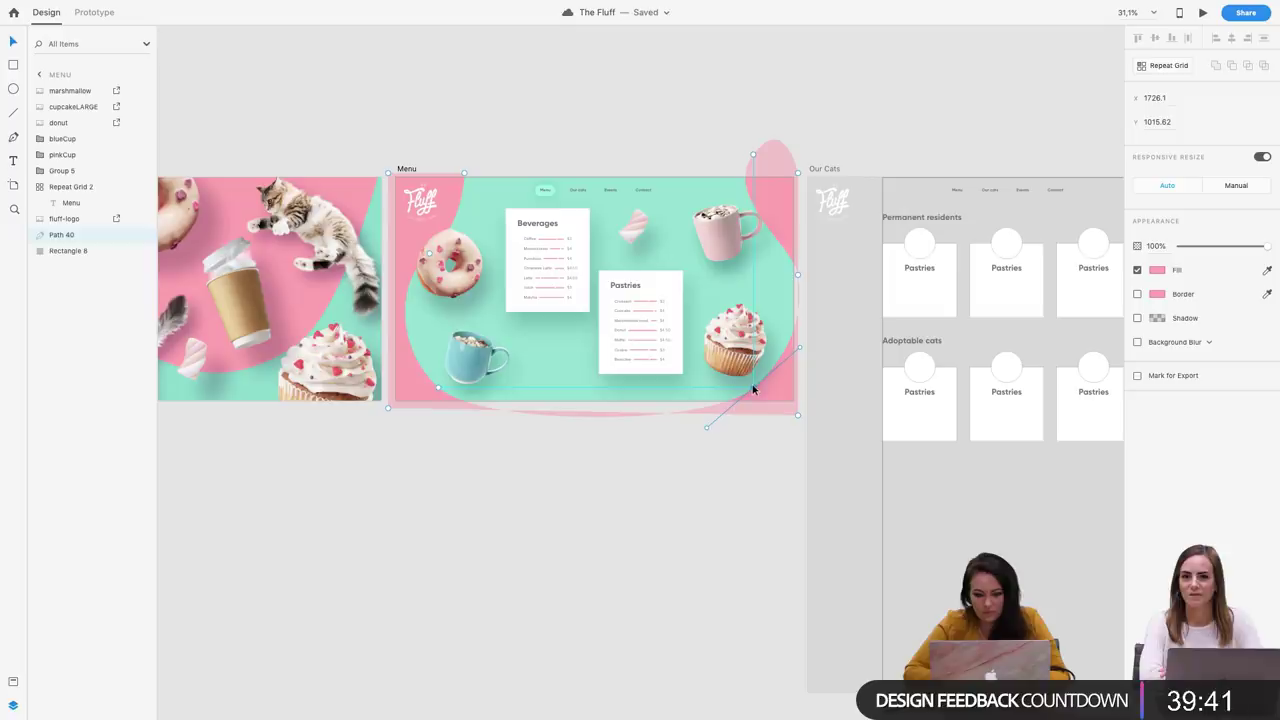
{"action": "left_click", "coordinate": [742, 498]}
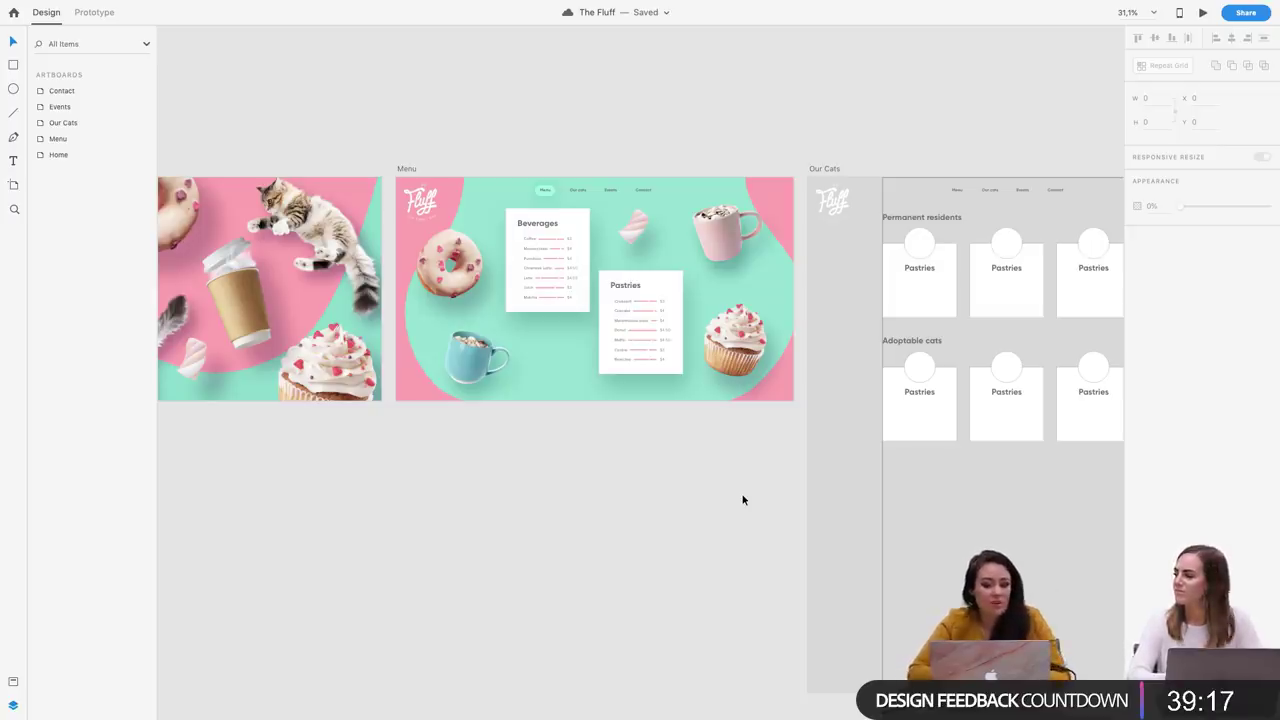
Move the pink shape's anchor above the pink cup farther up and right to narrow the upper-right corner
{"action": "left_click", "coordinate": [778, 205]}
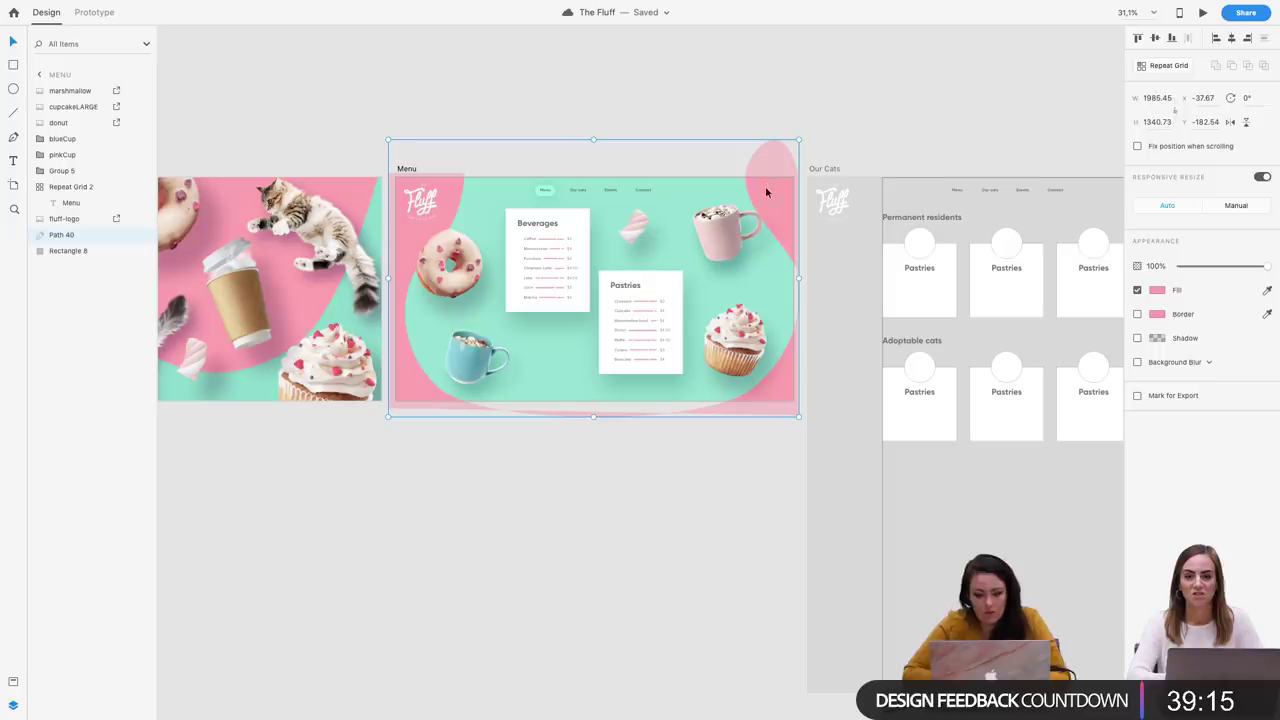
{"action": "key", "text": "a"}
{"action": "key", "text": "v"}
{"action": "double_click", "coordinate": [767, 193]}
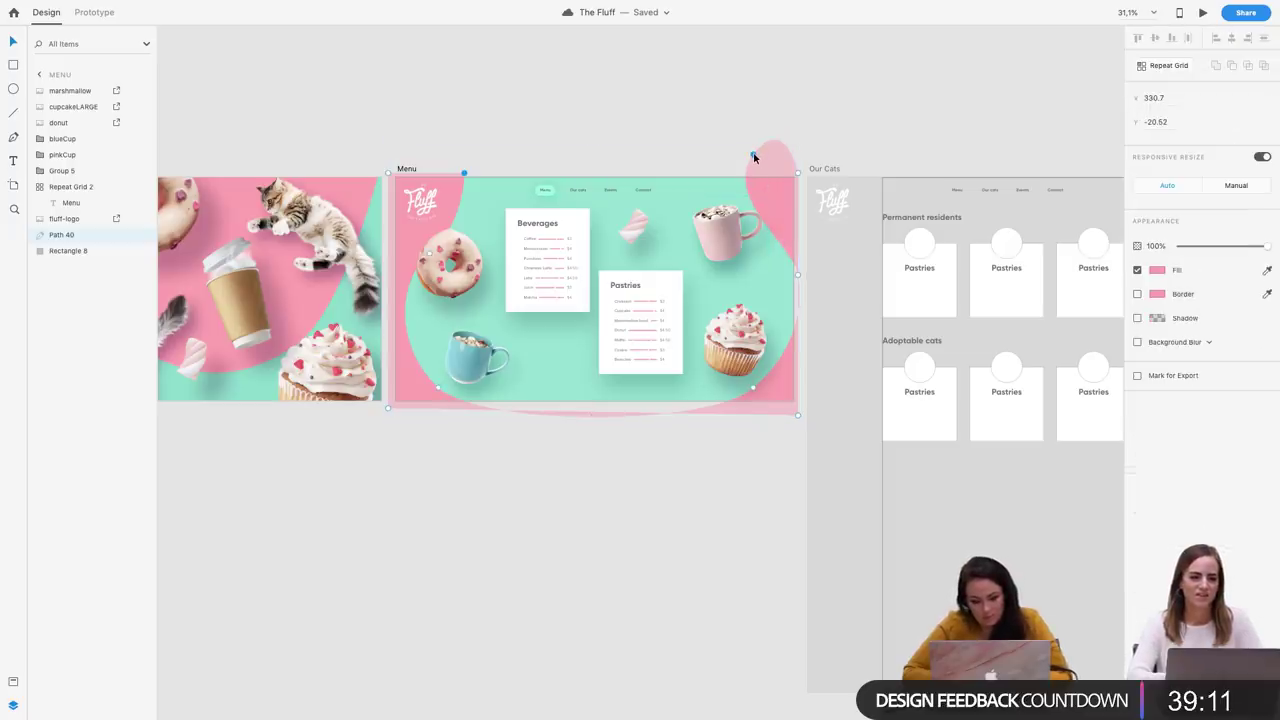
{"action": "left_click_drag", "start_coordinate": [754, 157], "coordinate": [766, 149]}
{"action": "left_click", "coordinate": [675, 143]}
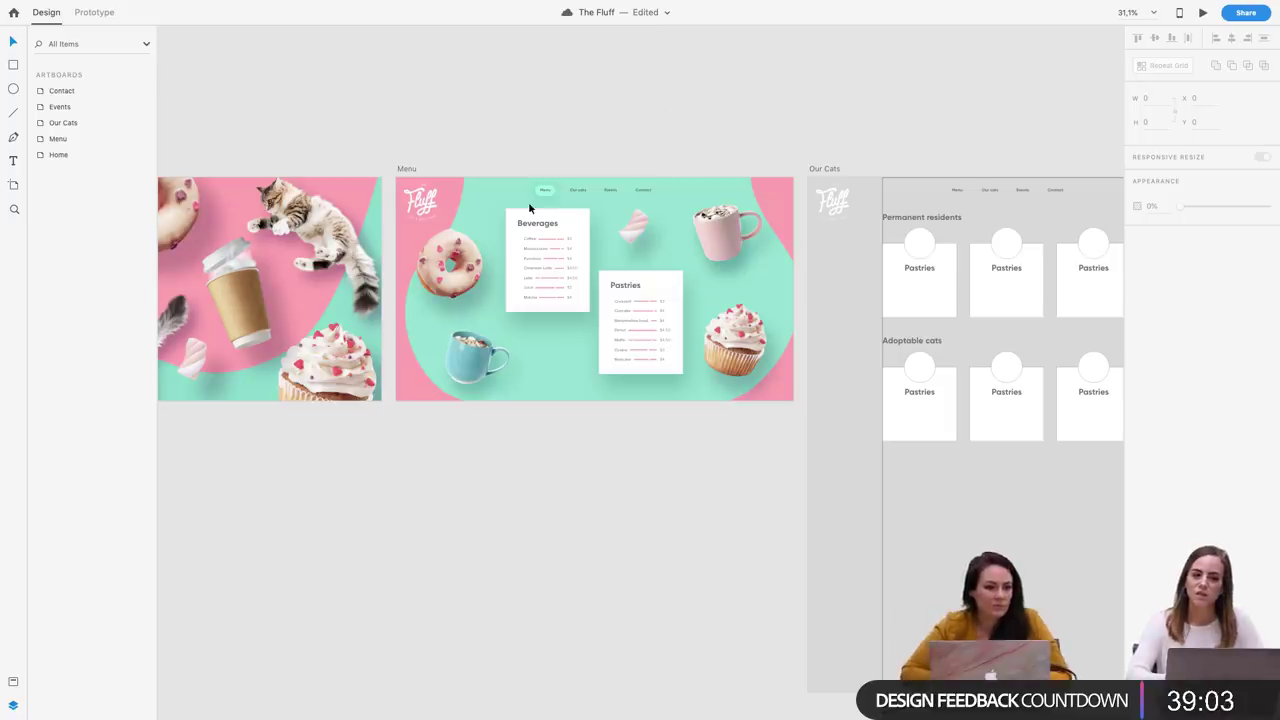
{"action": "scroll", "coordinate": [528, 201], "scroll_direction": "right", "scroll_amount": 5}
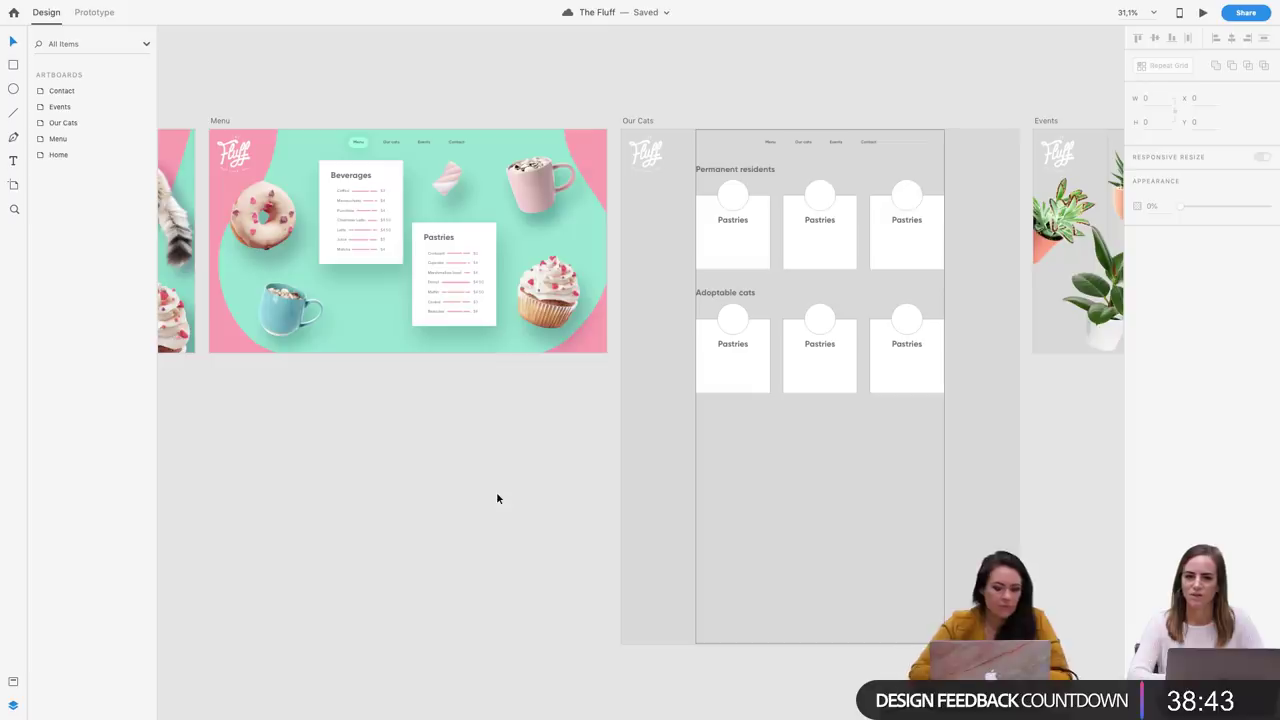
{"action": "scroll", "coordinate": [577, 395], "scroll_direction": "down", "scroll_amount": 3}
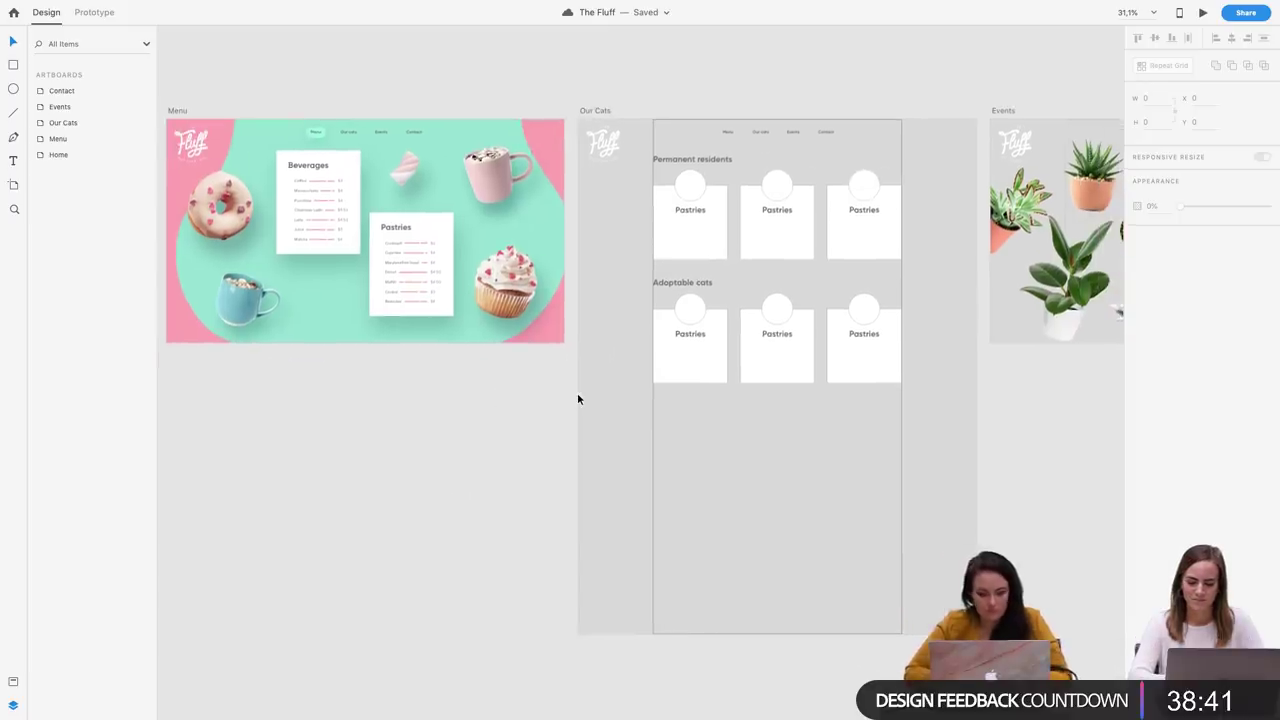
{"action": "scroll", "coordinate": [577, 397], "scroll_direction": "right", "scroll_amount": 5}
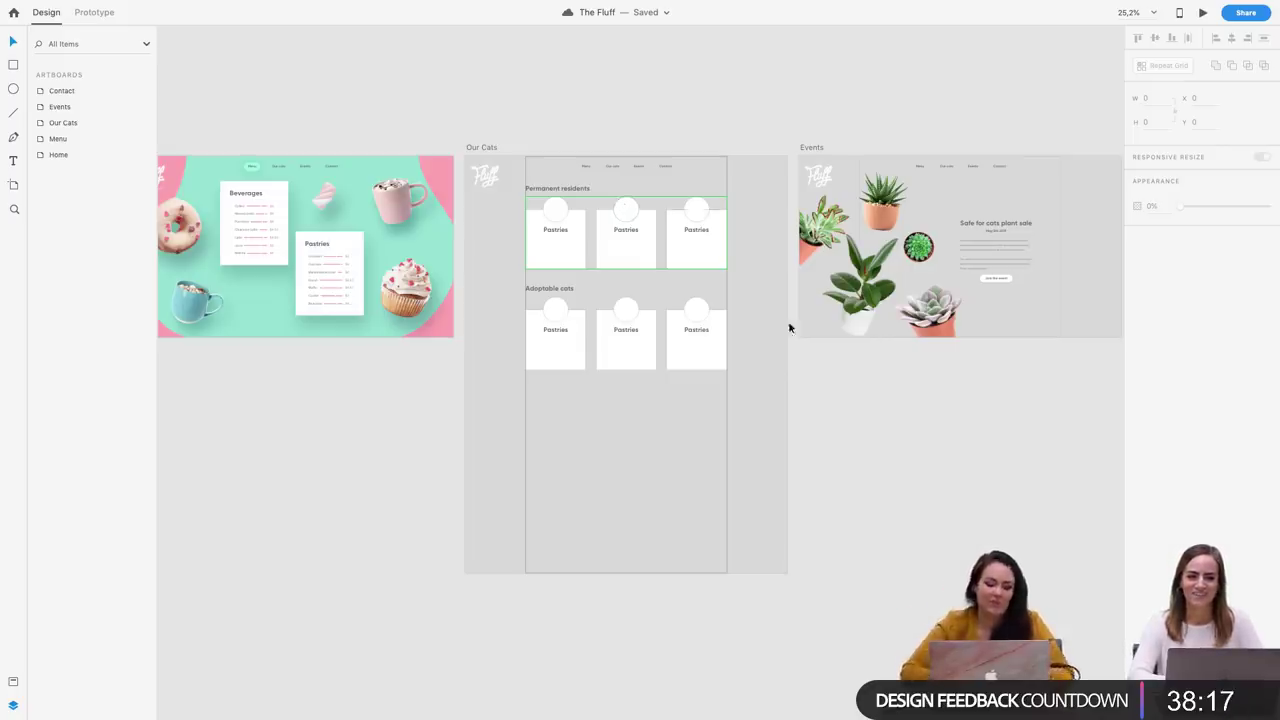
{"action": "scroll", "coordinate": [463, 316], "scroll_direction": "left", "scroll_amount": 5}
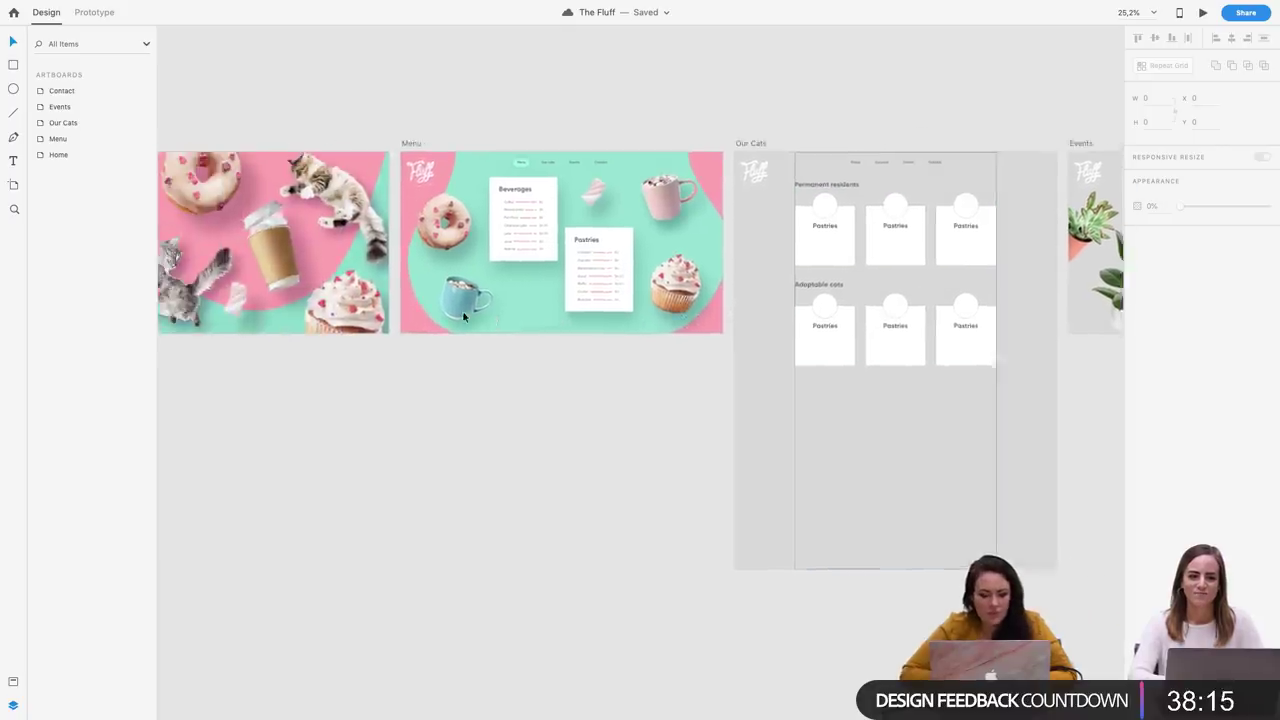
Look over the neighbouring page artboards and examine the card layout on the Our Cats artboard
{"action": "scroll", "coordinate": [463, 316], "scroll_direction": "left", "scroll_amount": 3}
{"action": "scroll", "coordinate": [463, 316], "scroll_direction": "right", "scroll_amount": 2}
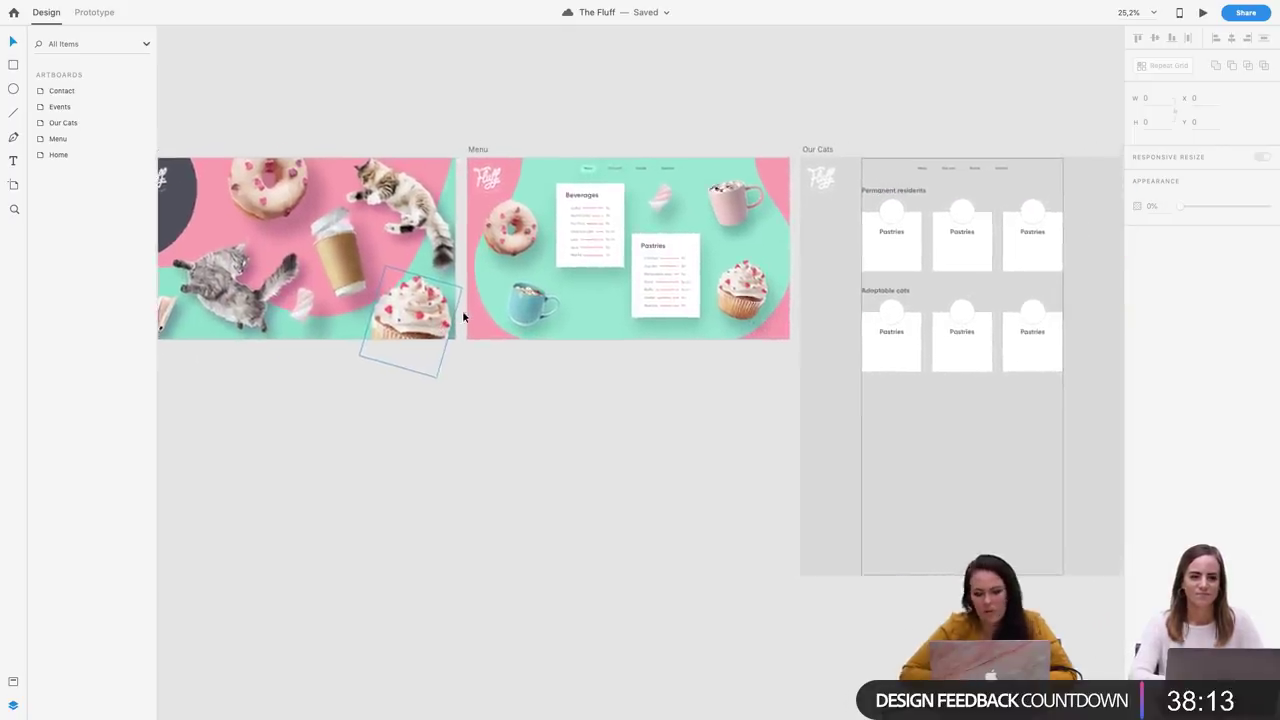
{"action": "scroll", "coordinate": [463, 316], "scroll_direction": "right", "scroll_amount": 5}
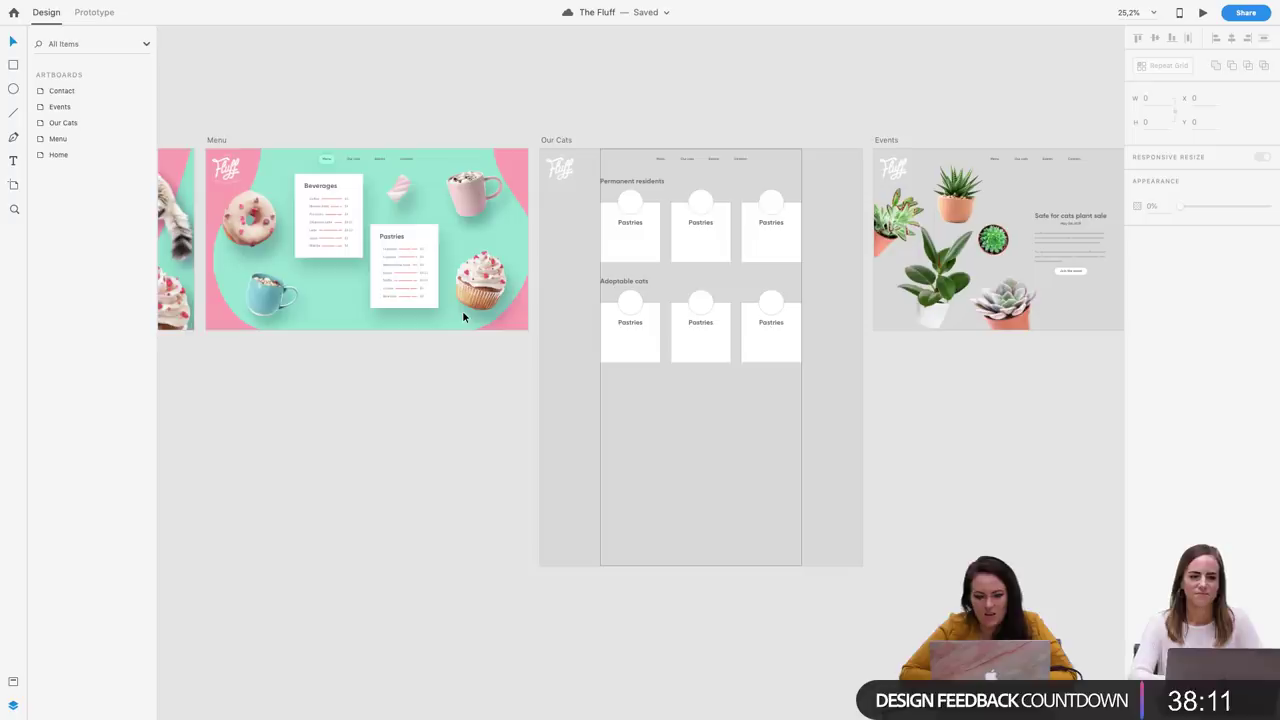
{"action": "scroll", "coordinate": [463, 316], "scroll_direction": "right", "scroll_amount": 3}
{"action": "scroll", "coordinate": [463, 316], "scroll_direction": "down", "scroll_amount": 2}
{"action": "scroll", "coordinate": [463, 316], "scroll_direction": "right", "scroll_amount": 2}
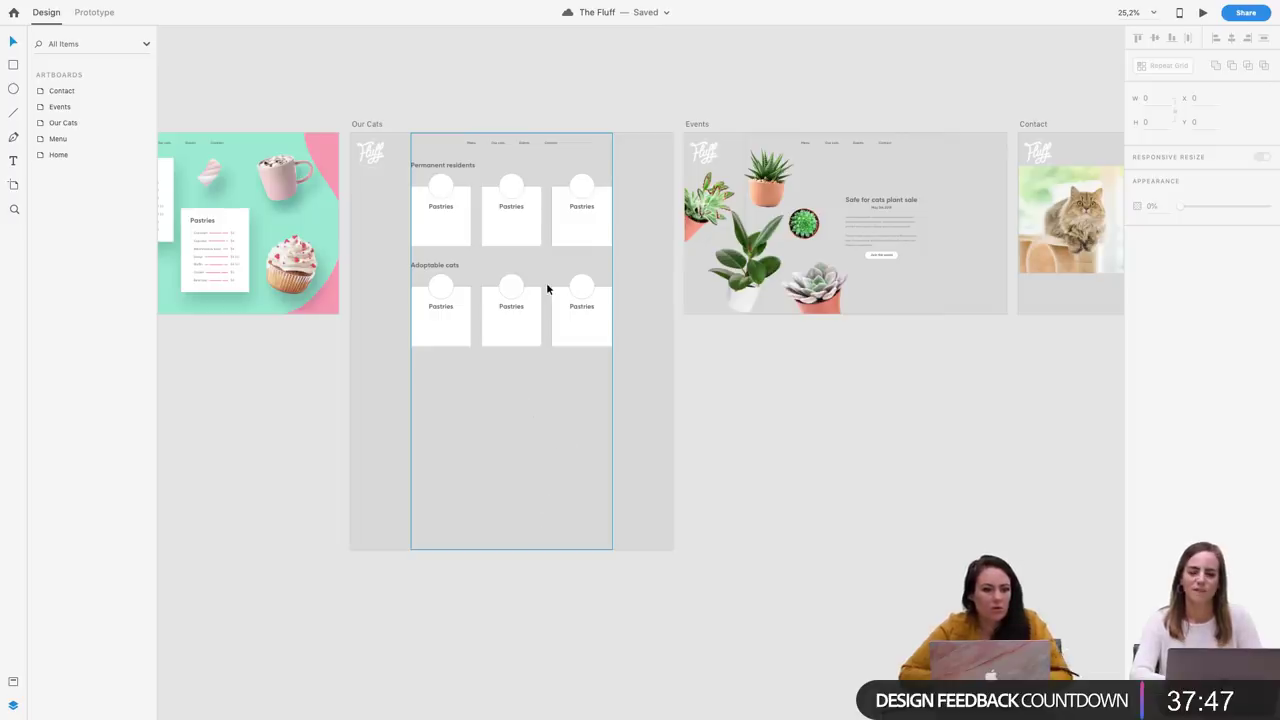
{"action": "scroll", "coordinate": [546, 282], "scroll_direction": "up", "scroll_amount": 3}
{"action": "scroll", "coordinate": [547, 288], "scroll_direction": "up", "scroll_amount": 5}
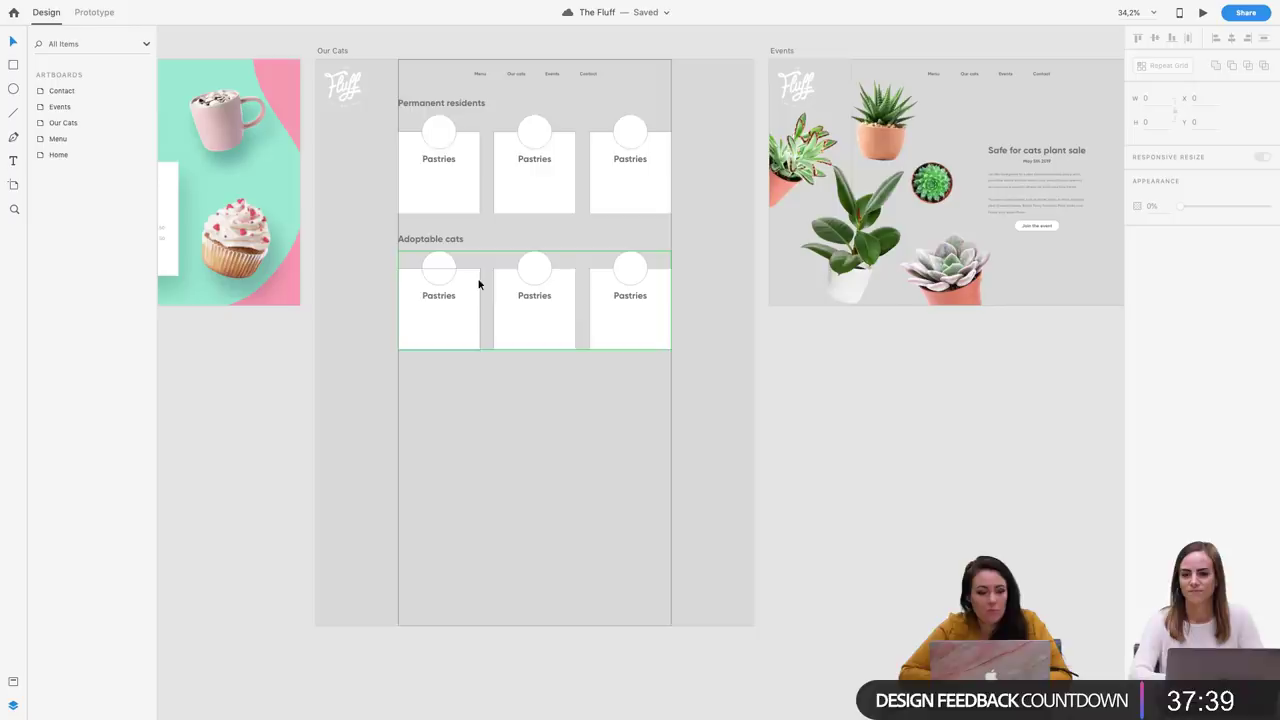
{"action": "left_click", "coordinate": [333, 52]}
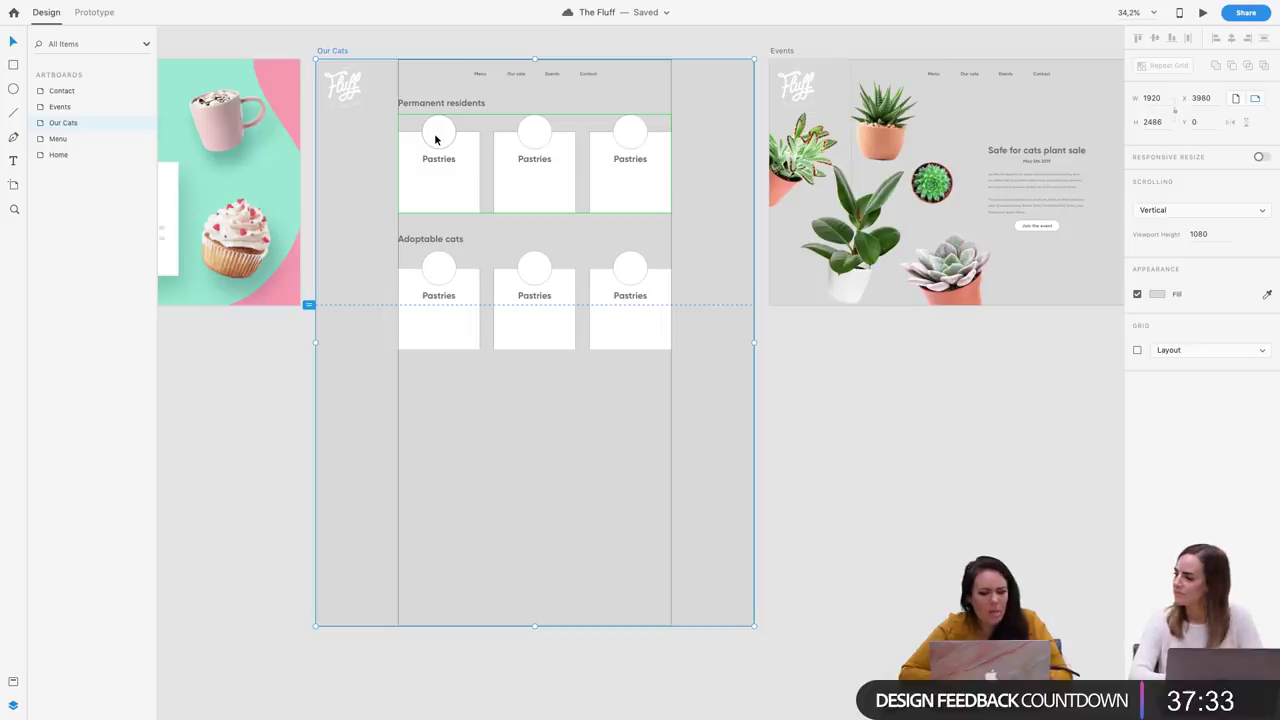
{"action": "scroll", "coordinate": [435, 140], "scroll_direction": "up", "scroll_amount": 5, "text": "ctrl"}
{"action": "scroll", "coordinate": [435, 140], "scroll_direction": "left", "scroll_amount": 1}
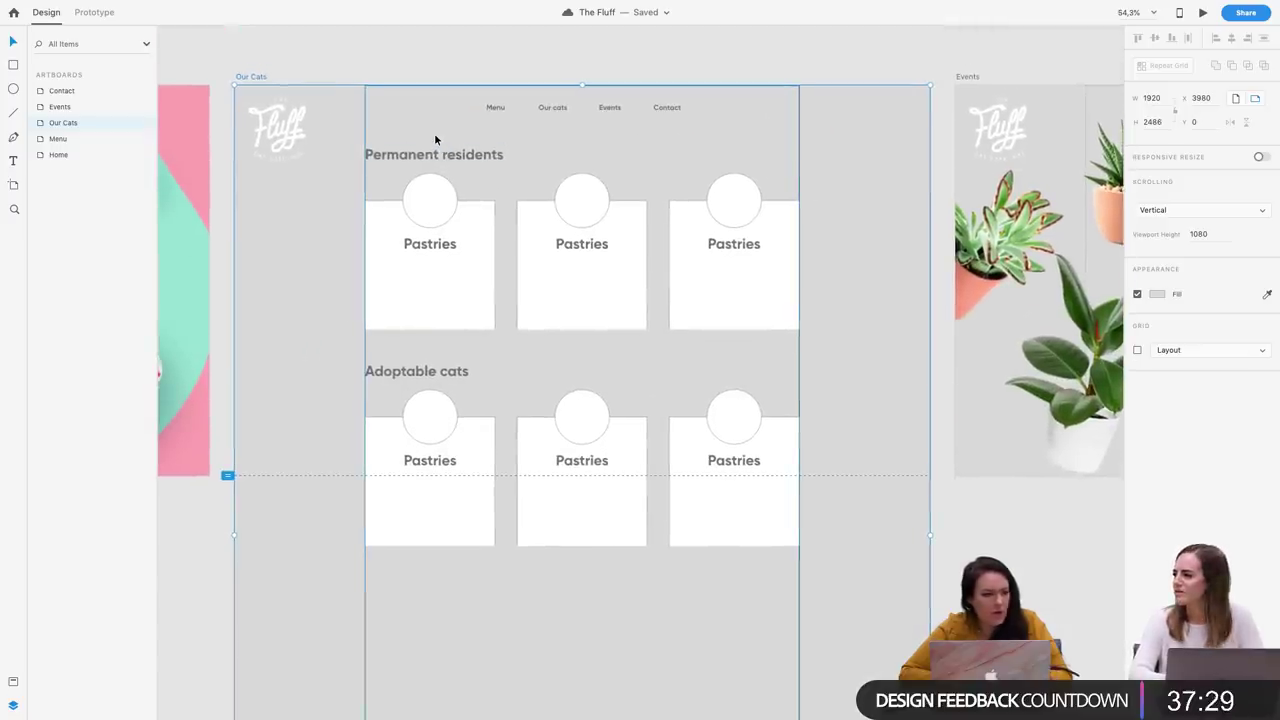
{"action": "scroll", "coordinate": [435, 140], "scroll_direction": "down", "scroll_amount": 1}
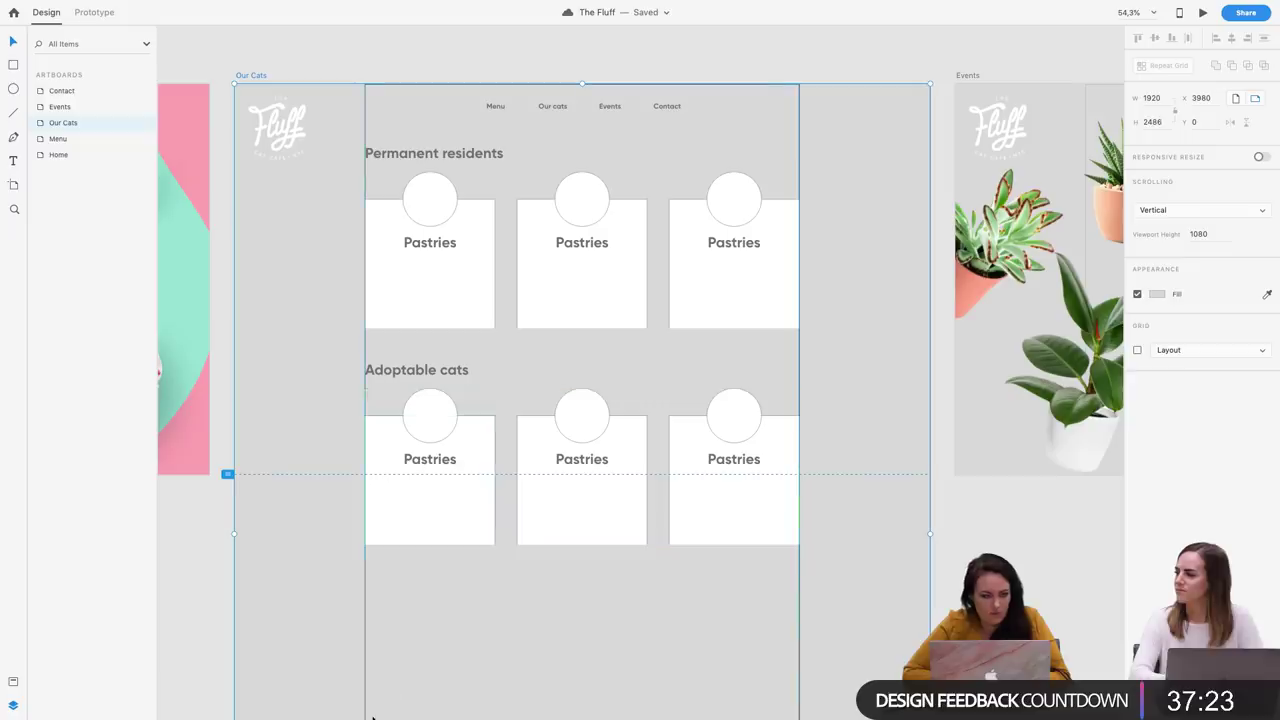
{"action": "mouse_move", "coordinate": [401, 710]}
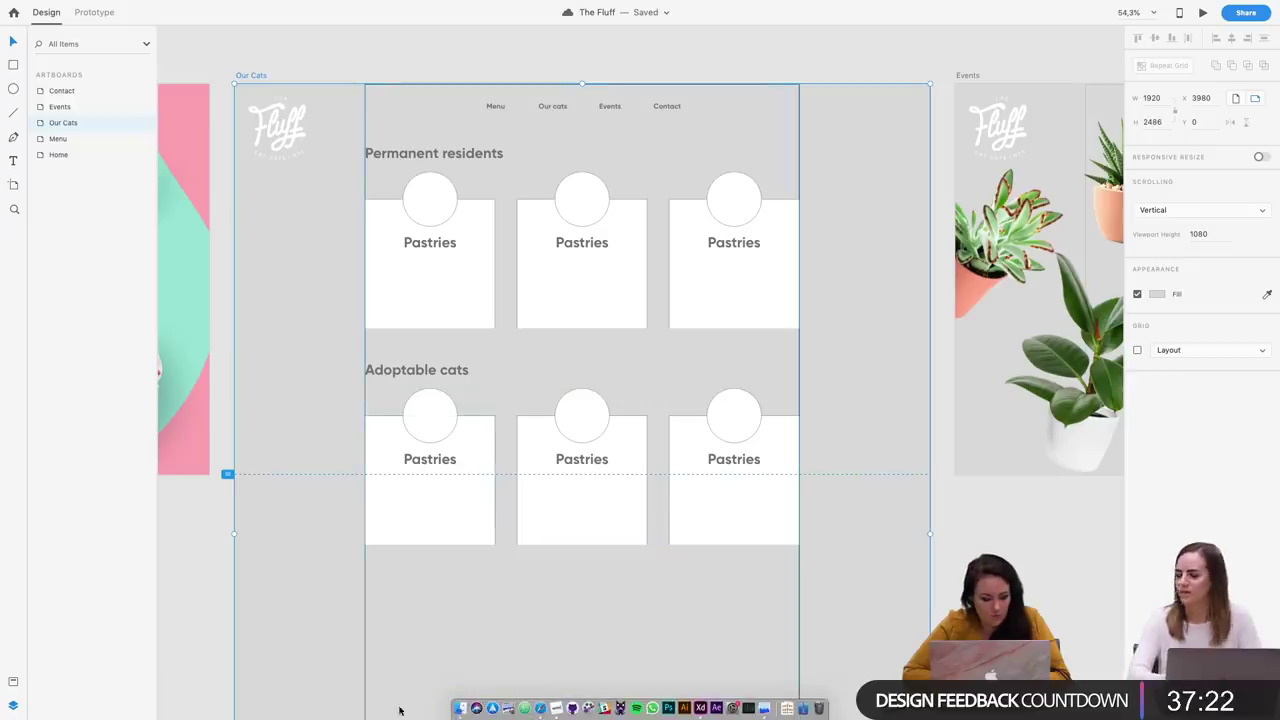
{"action": "left_click", "coordinate": [460, 704]}
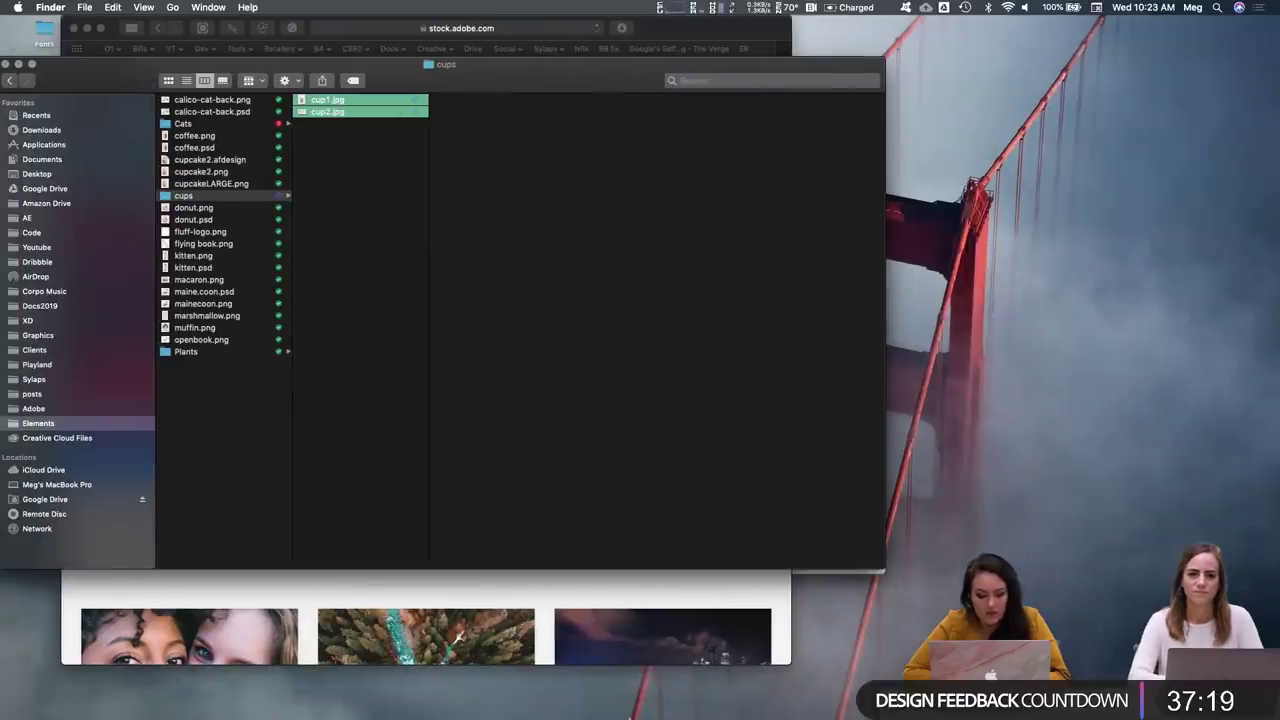
{"action": "mouse_move", "coordinate": [651, 710]}
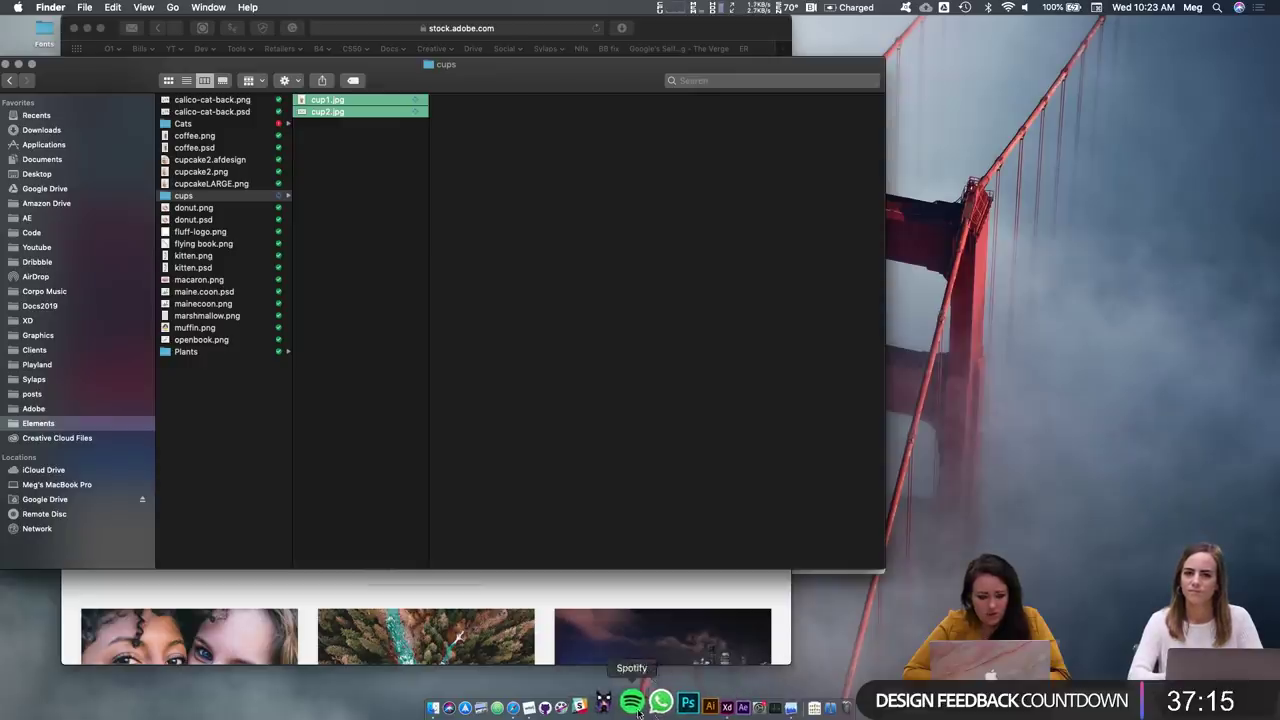
{"action": "left_click", "coordinate": [540, 706]}
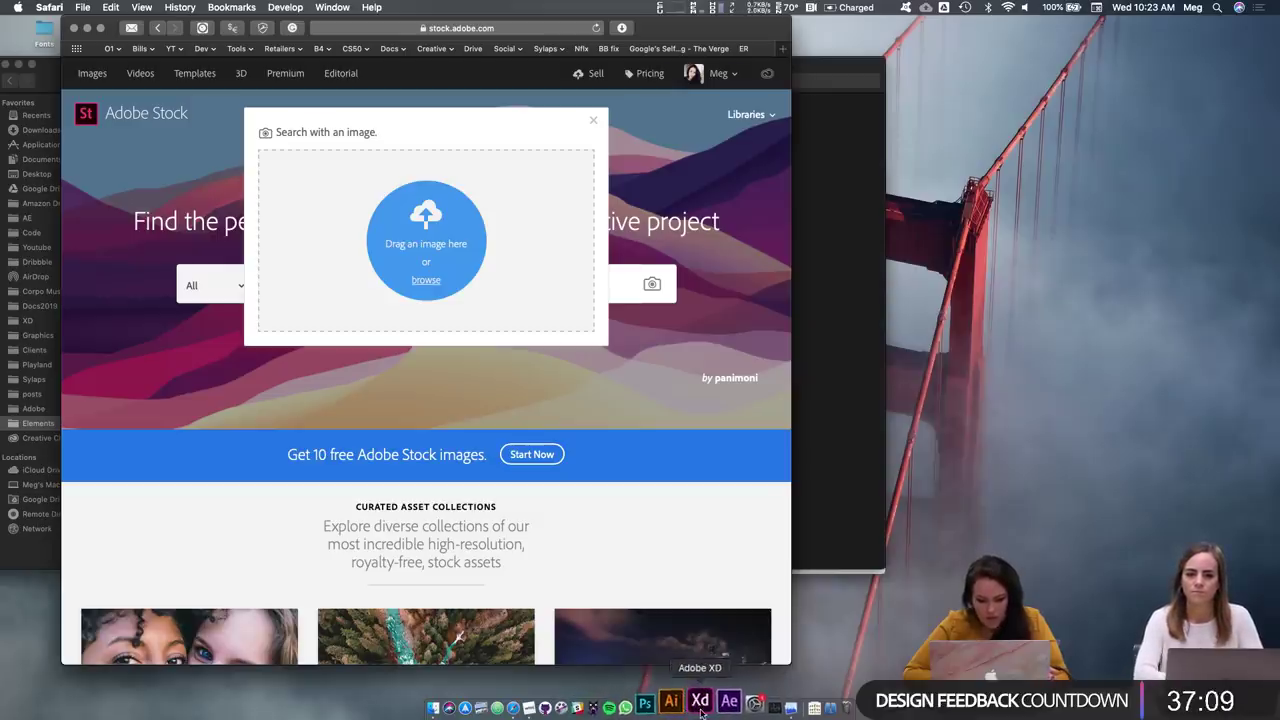
{"action": "left_click", "coordinate": [700, 707]}
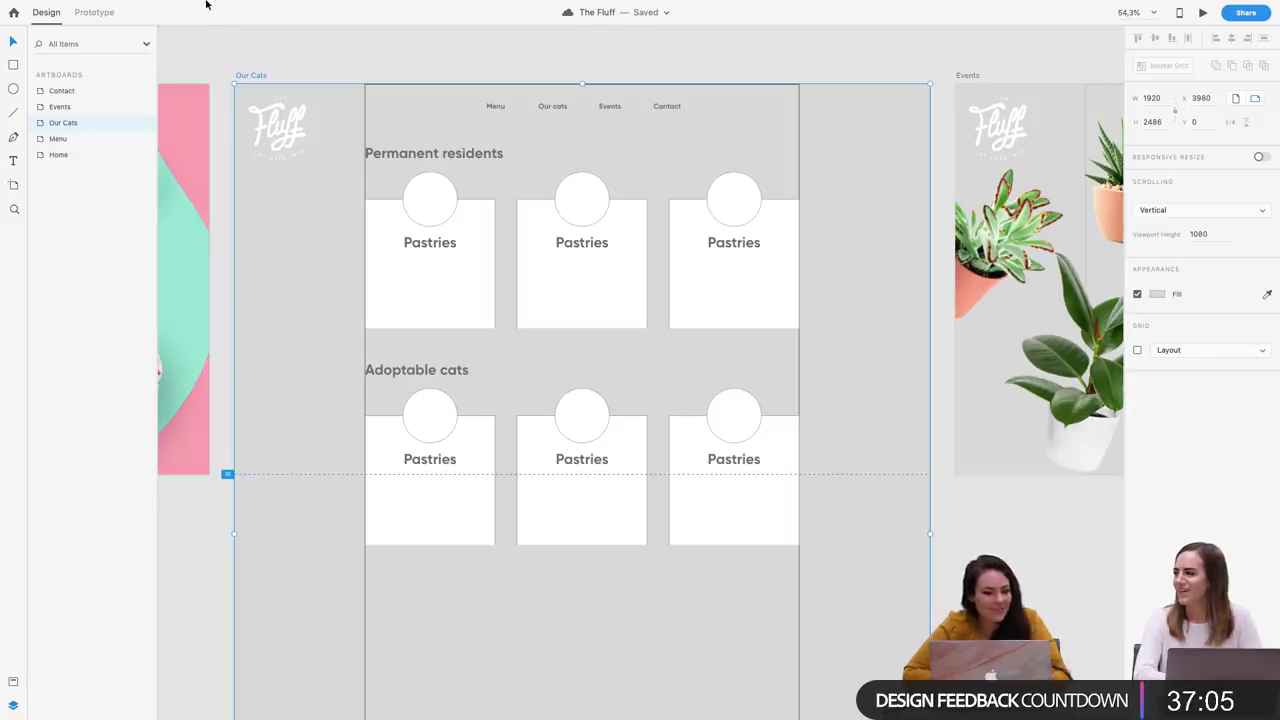
Take the design window out of full screen and open the Cats folder in Finder
{"action": "mouse_move", "coordinate": [204, 4]}
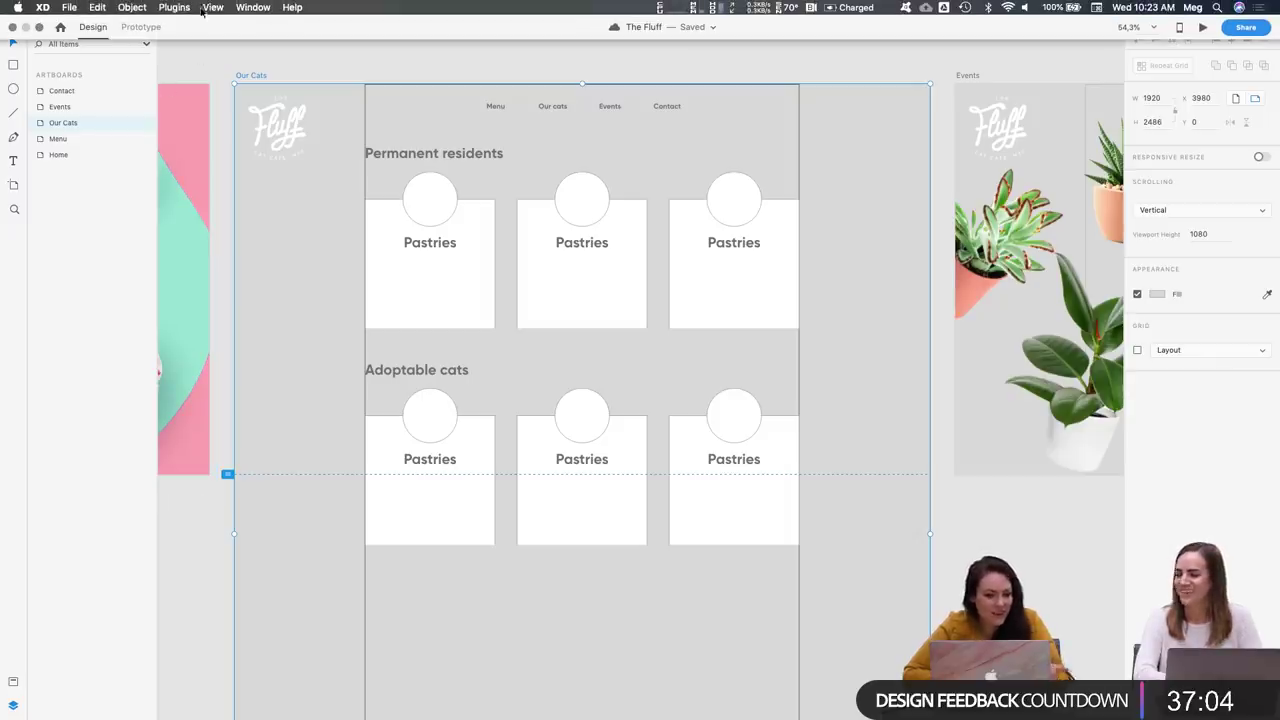
{"action": "left_click", "coordinate": [39, 27]}
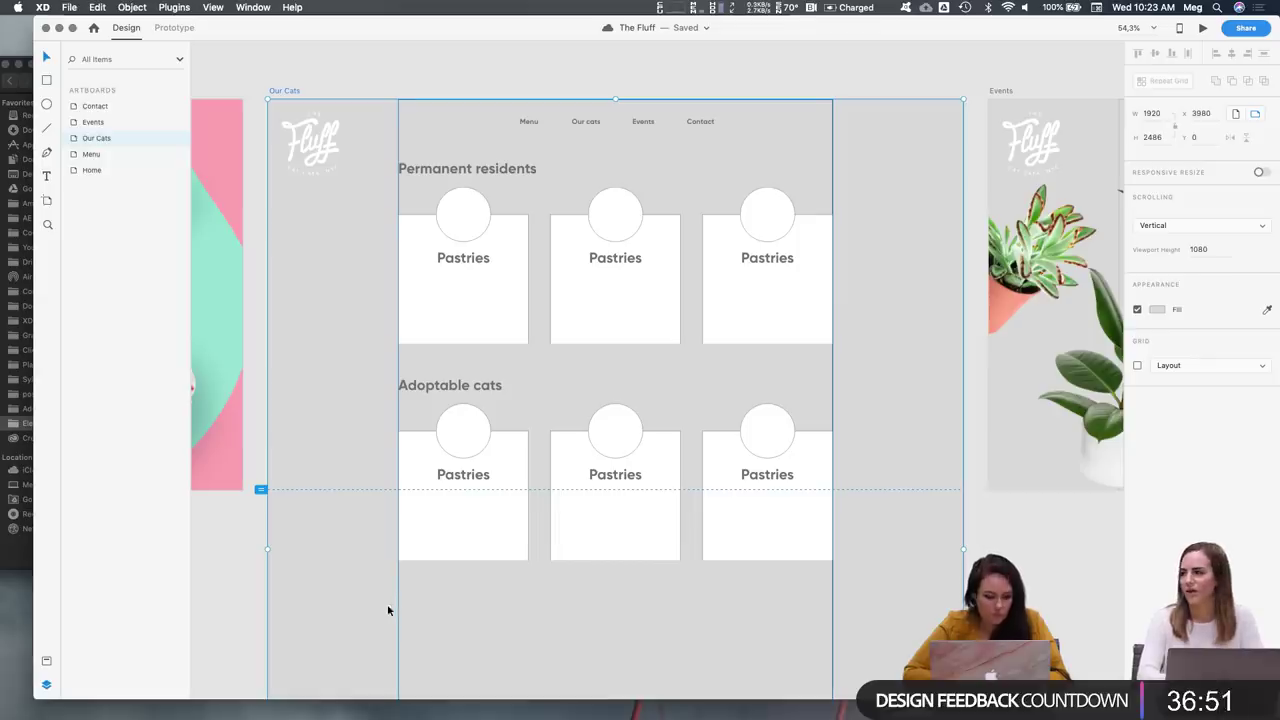
{"action": "left_click", "coordinate": [468, 212]}
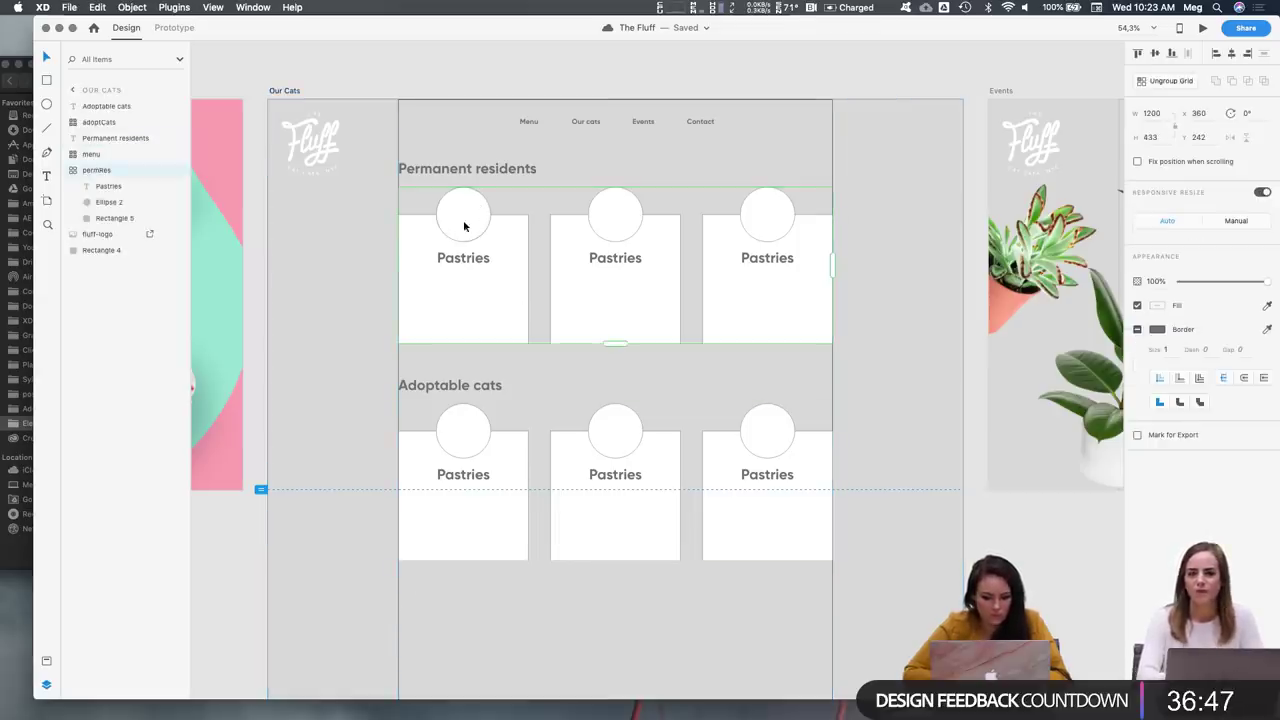
{"action": "left_click", "coordinate": [458, 705]}
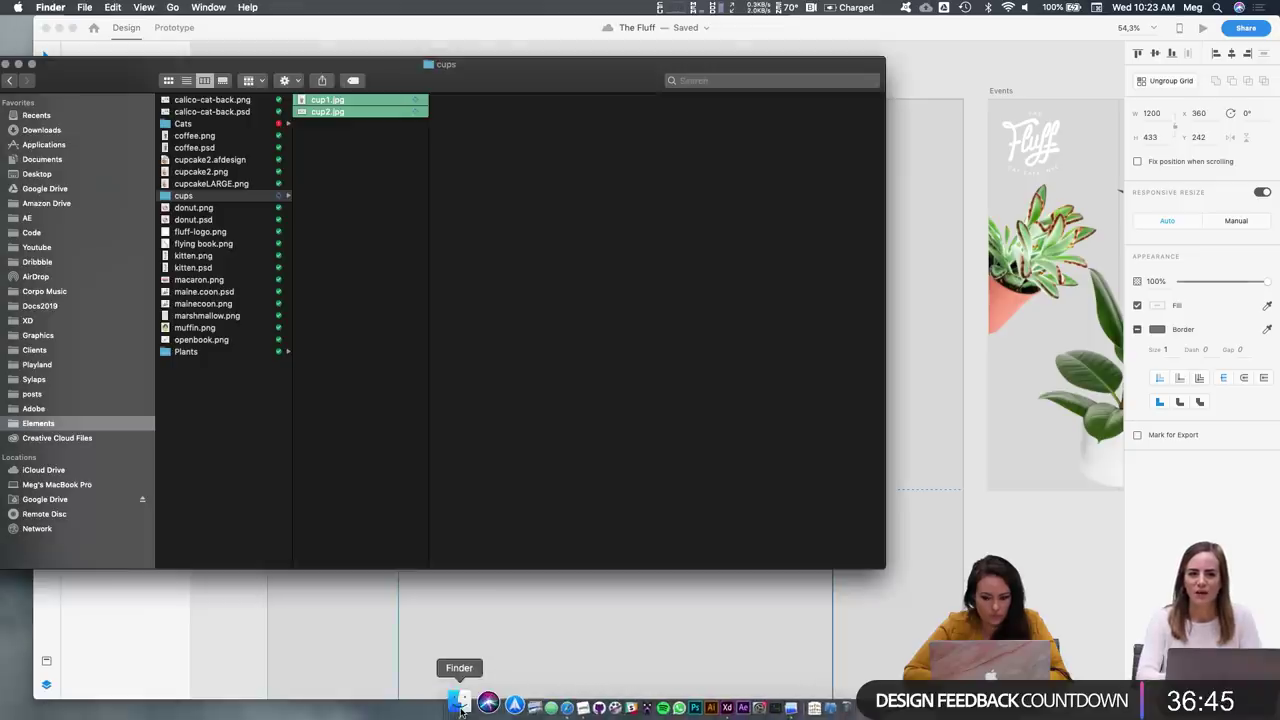
{"action": "left_click_drag", "start_coordinate": [489, 83], "coordinate": [515, 288]}
{"action": "left_click", "coordinate": [240, 329]}
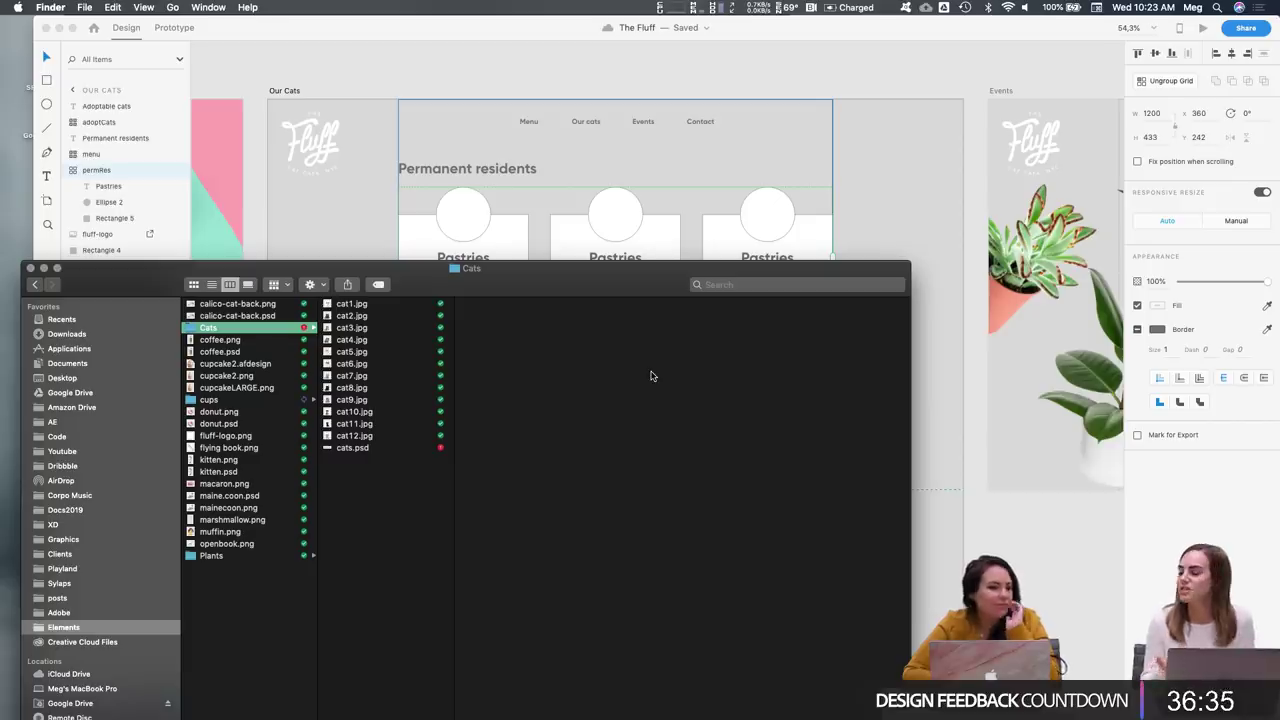
Shrink the Cats folder window so the Permanent residents circles stay uncovered and show its files as icons
{"action": "left_click_drag", "start_coordinate": [534, 289], "coordinate": [511, 229]}
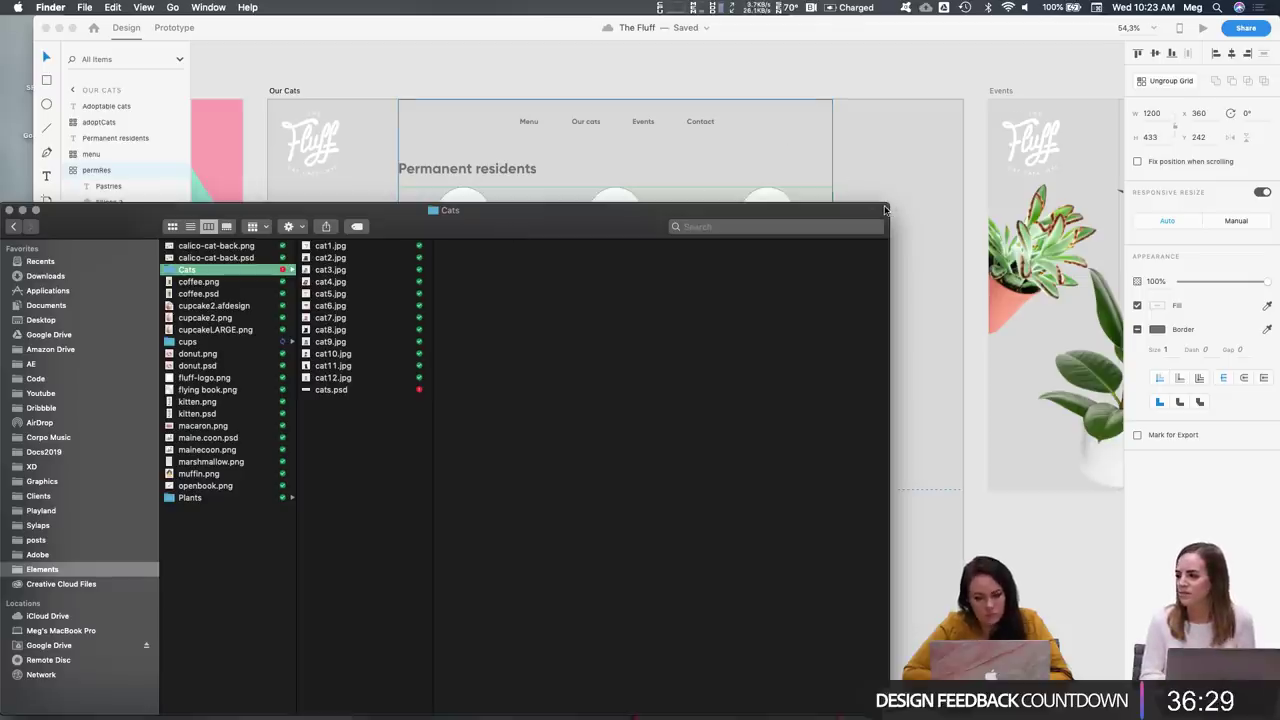
{"action": "left_click_drag", "start_coordinate": [886, 209], "coordinate": [578, 322]}
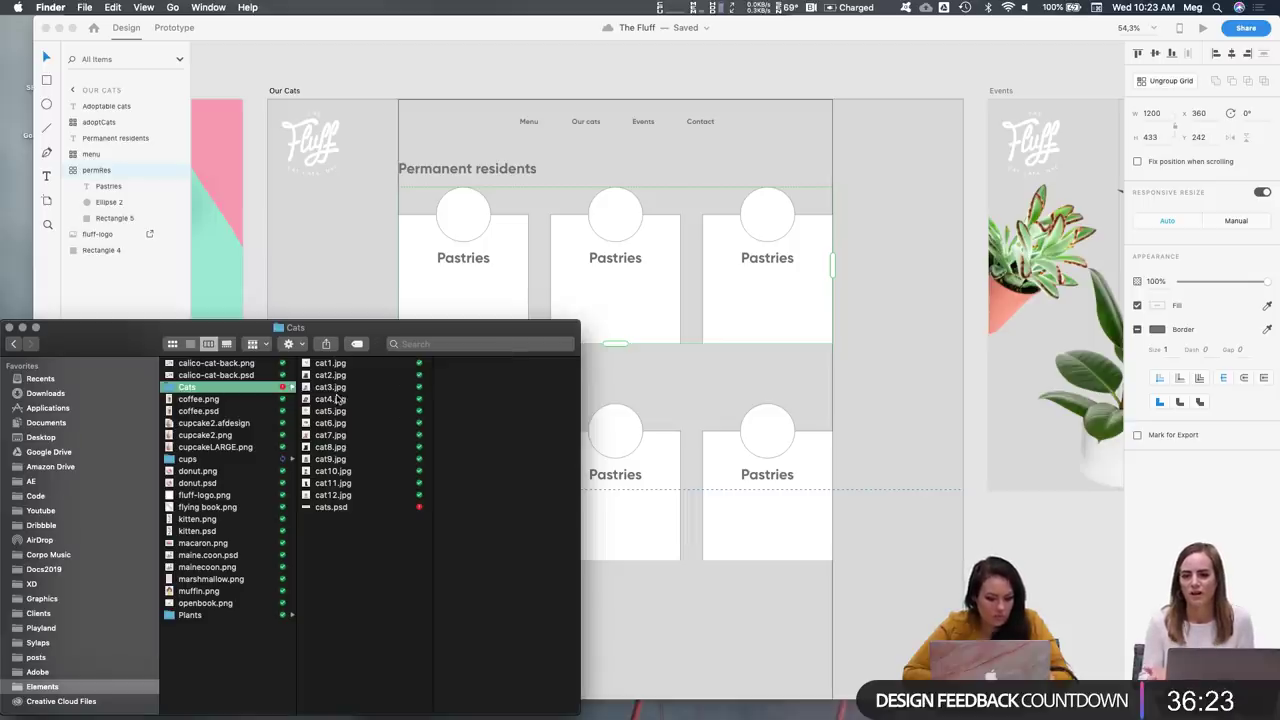
{"action": "left_click", "coordinate": [331, 399]}
{"action": "left_click", "coordinate": [172, 343]}
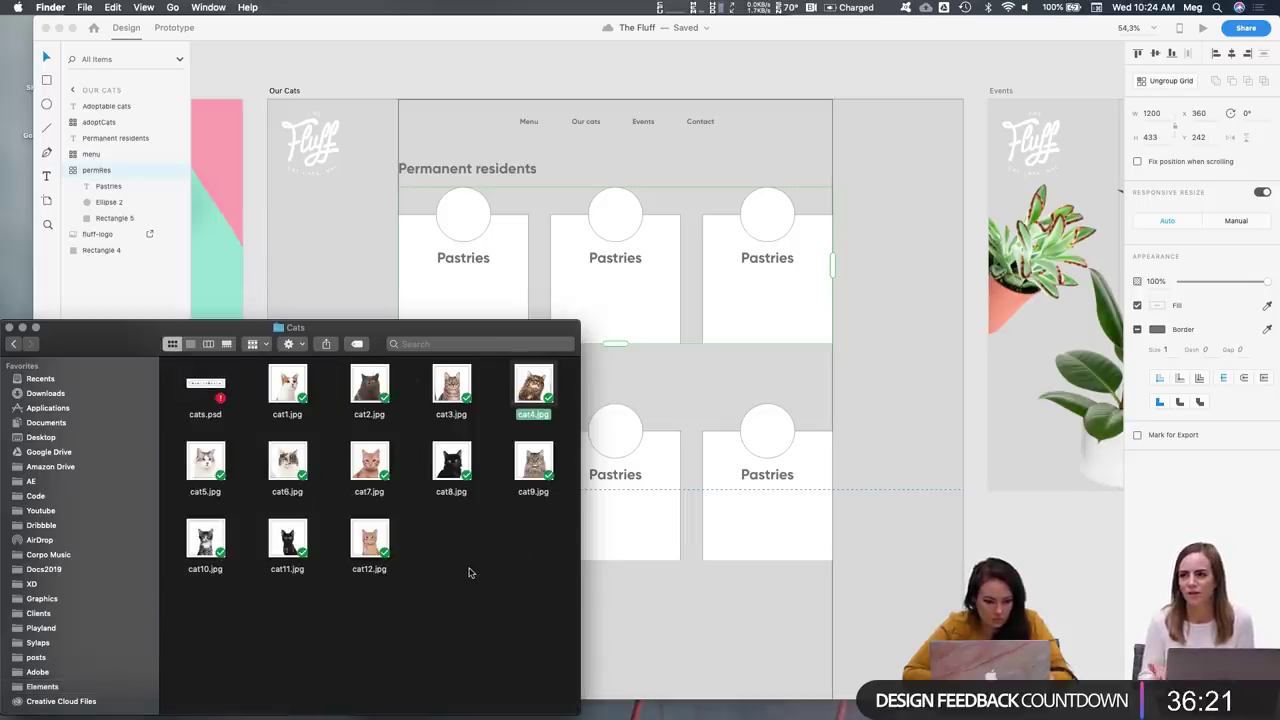
Select the circle in the first Permanent residents card and switch back to the Cats folder in Finder
{"action": "left_click", "coordinate": [505, 198]}
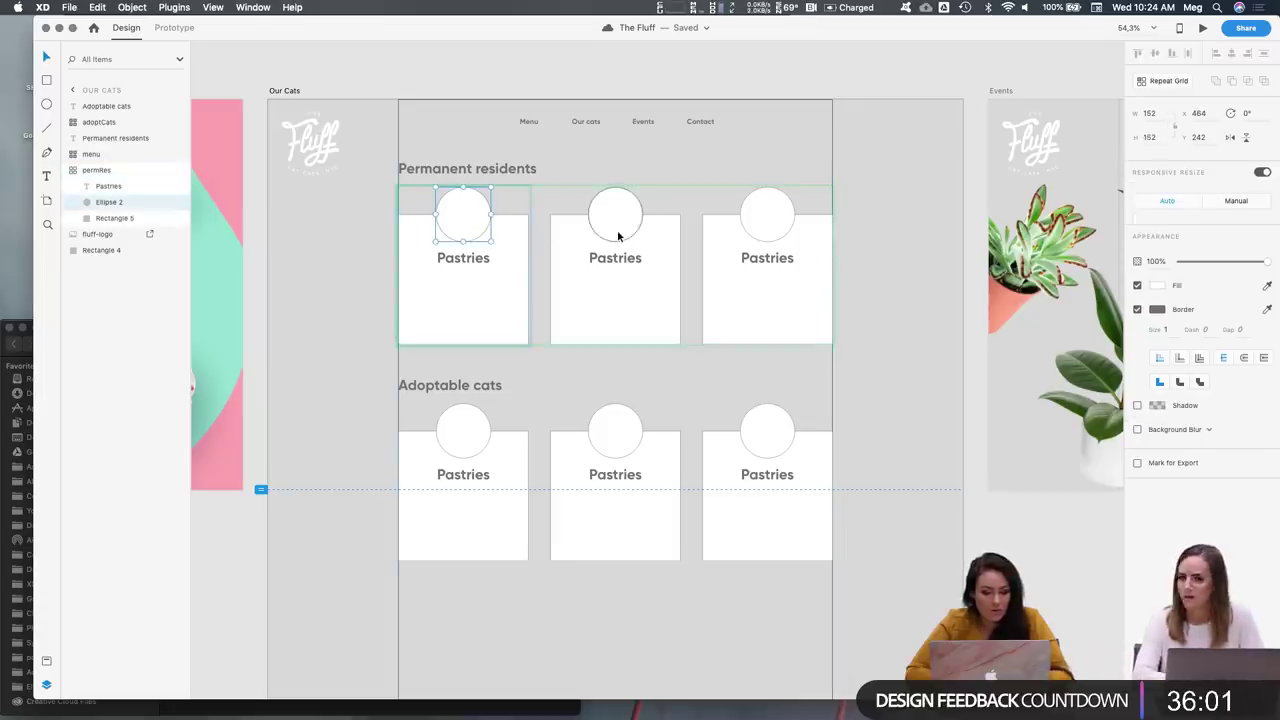
{"action": "double_click", "coordinate": [472, 218]}
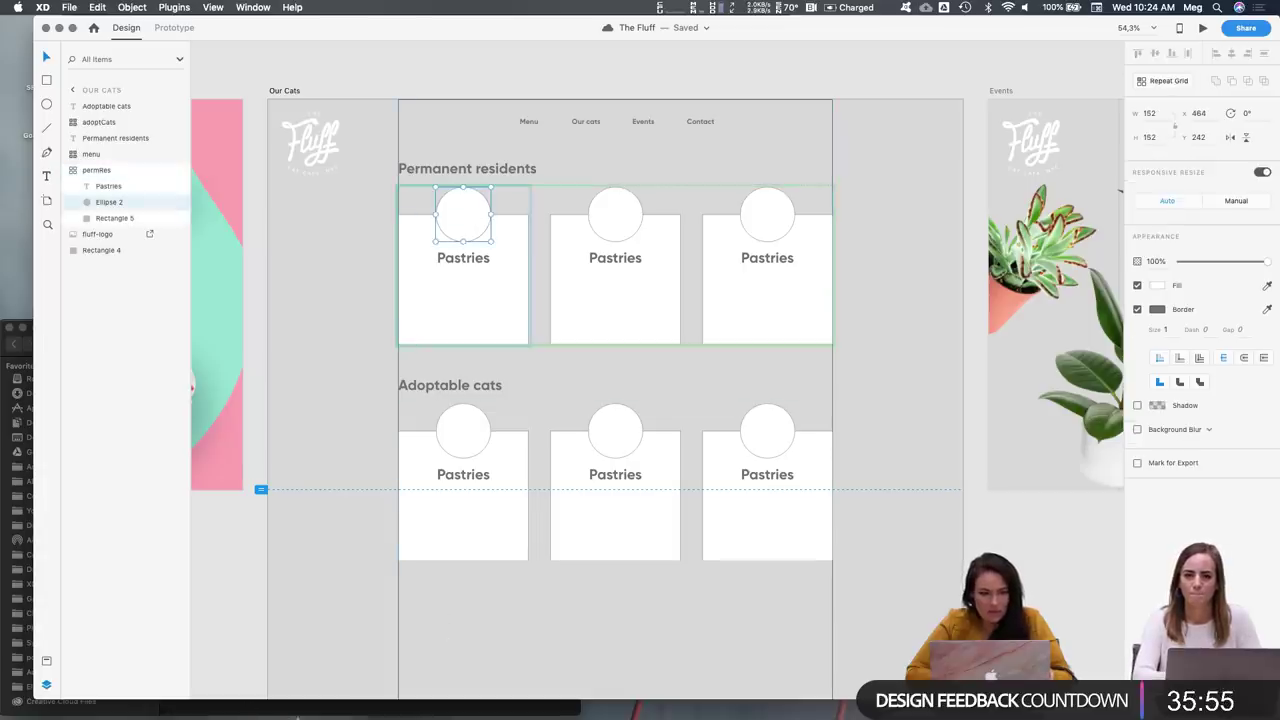
{"action": "left_click", "coordinate": [18, 540]}
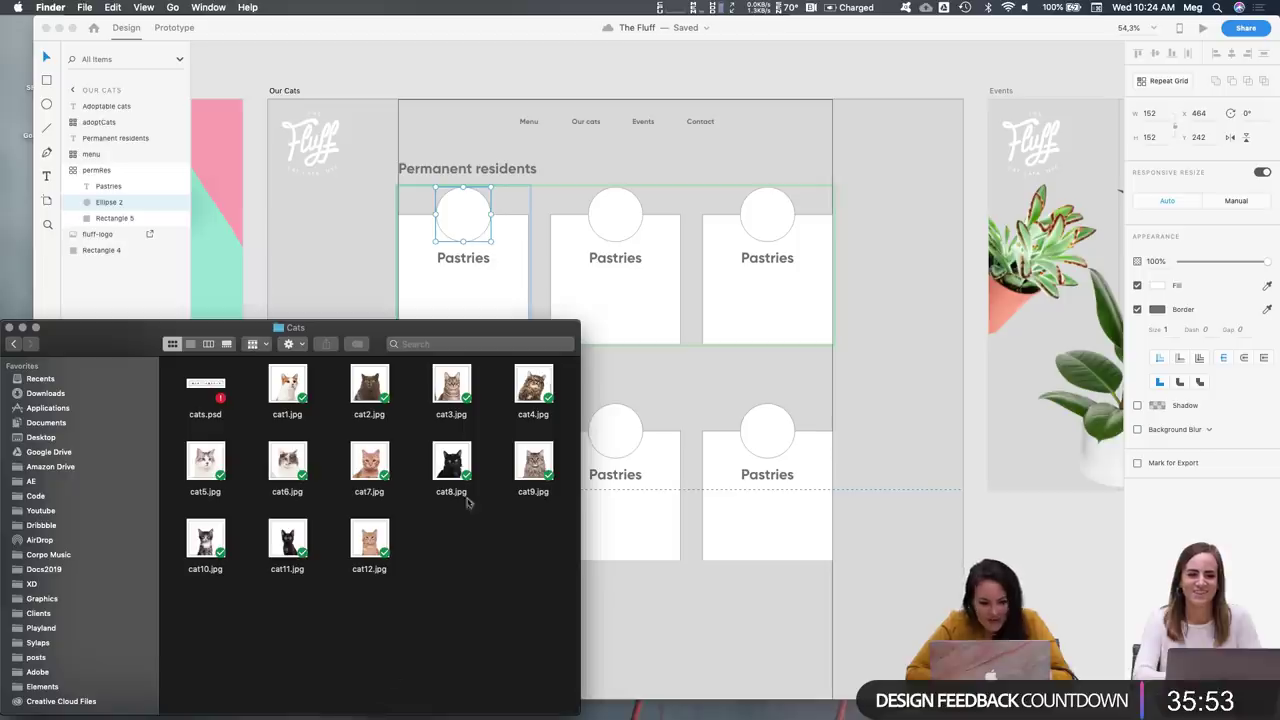
{"action": "left_click", "coordinate": [372, 385]}
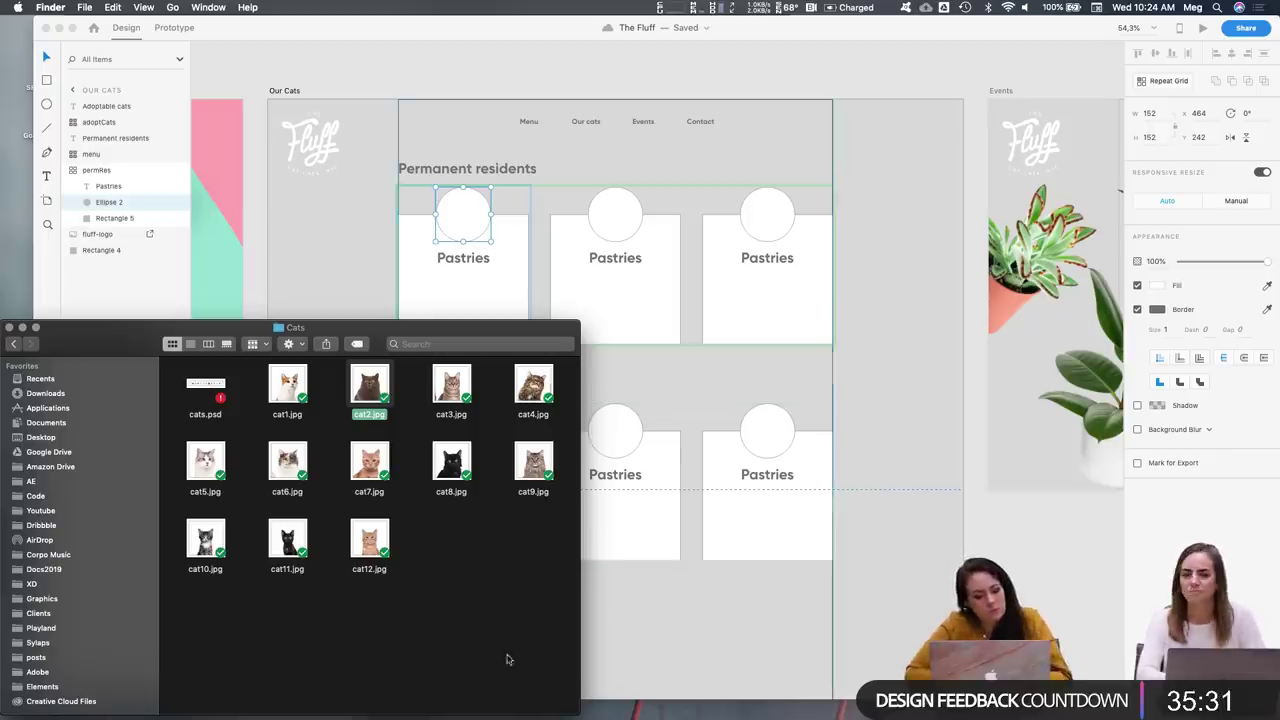
{"action": "left_click_drag", "start_coordinate": [557, 328], "coordinate": [560, 334]}
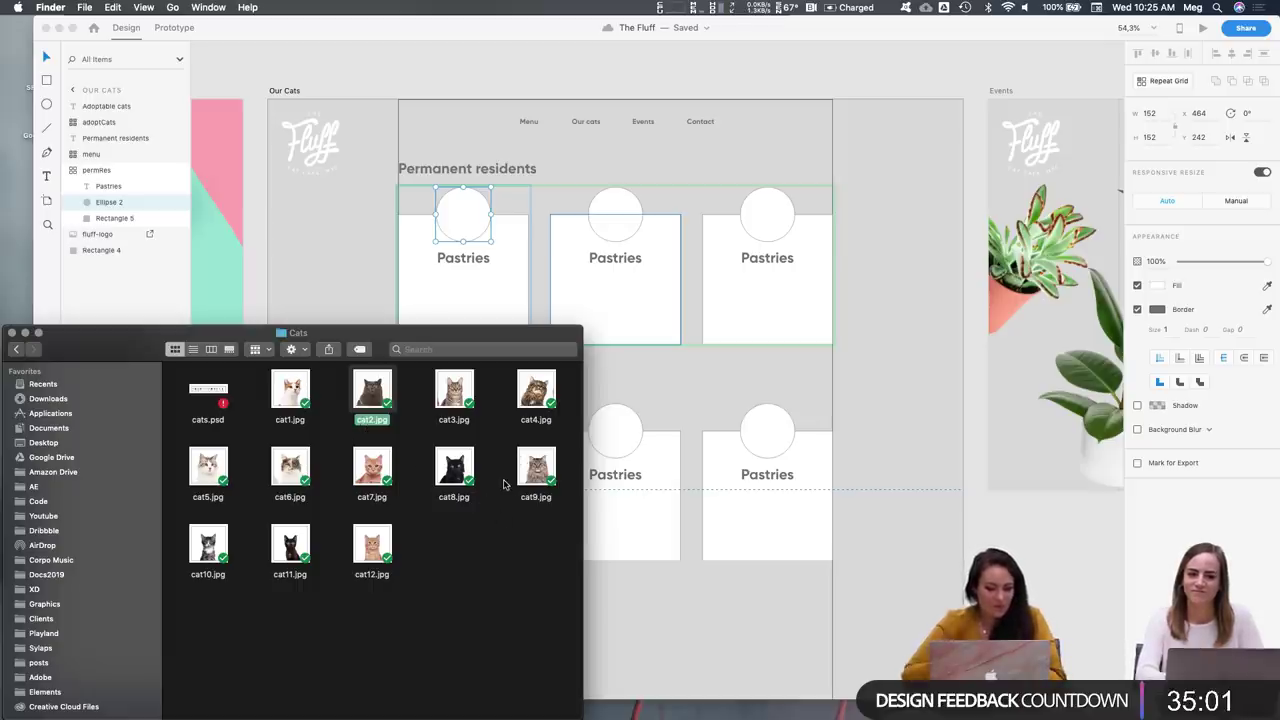
{"action": "left_click", "coordinate": [536, 392], "text": "super"}
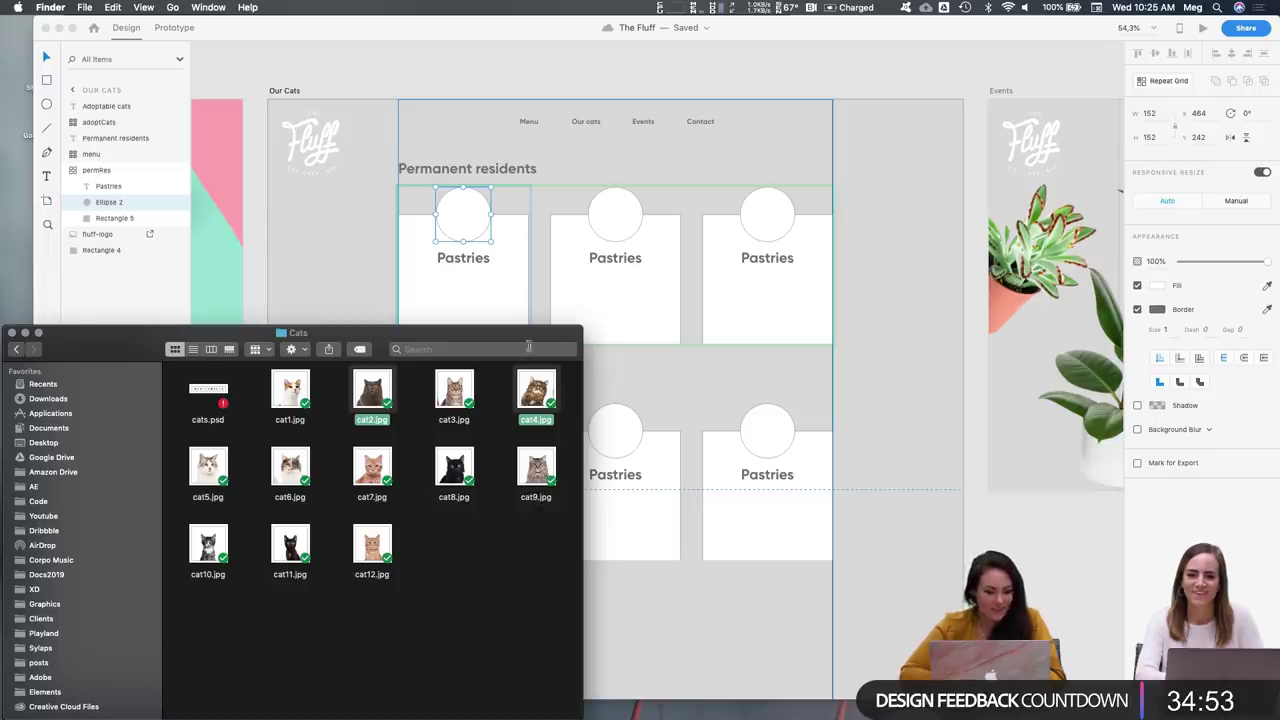
{"action": "left_click_drag", "start_coordinate": [386, 334], "coordinate": [498, 154]}
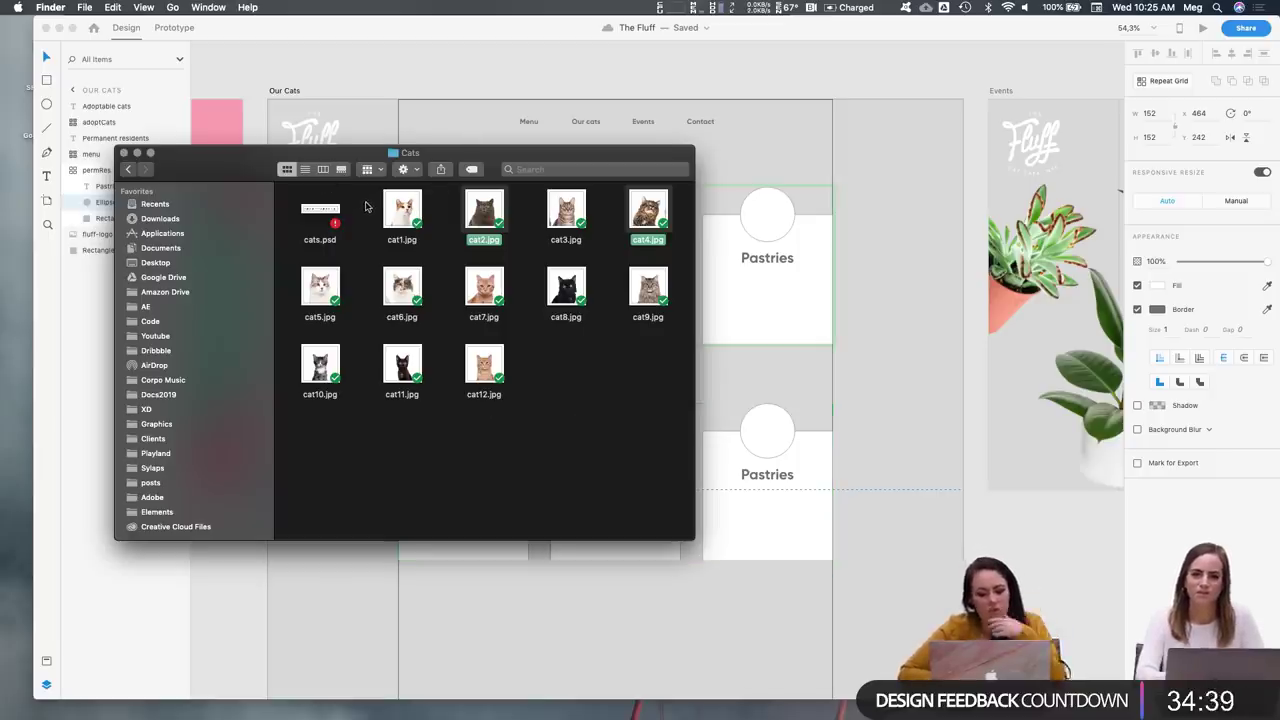
{"action": "left_click", "coordinate": [605, 324]}
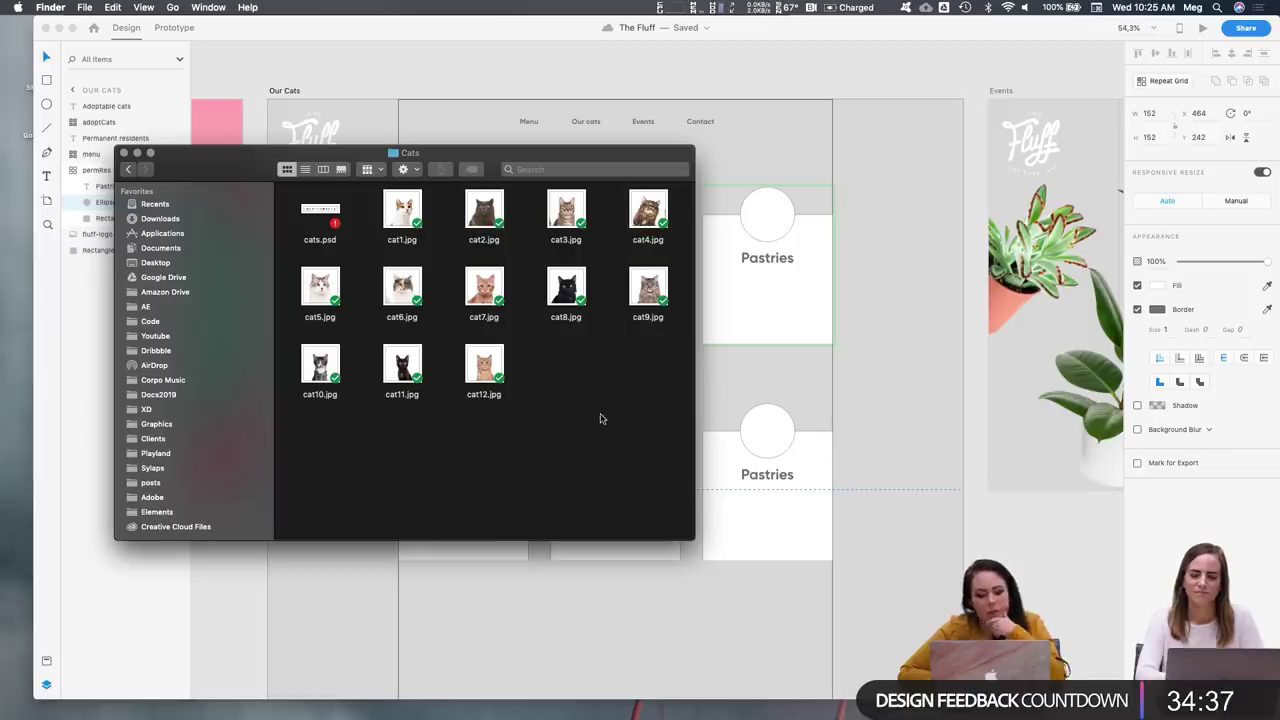
Fill the three Permanent residents circles with the photos cat2.jpg, cat4.jpg and cat5.jpg from the Cats folder
{"action": "left_click", "coordinate": [335, 305]}
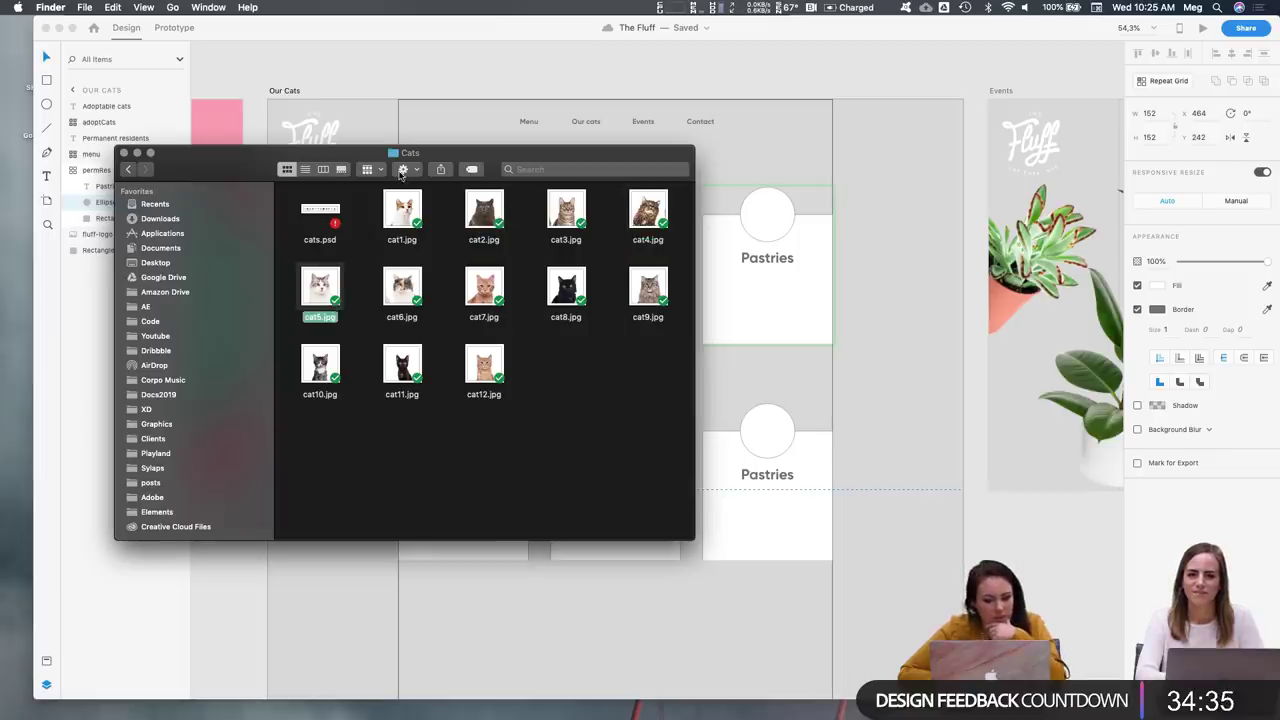
{"action": "left_click_drag", "start_coordinate": [470, 168], "coordinate": [396, 272]}
{"action": "left_click_drag", "start_coordinate": [392, 293], "coordinate": [397, 287]}
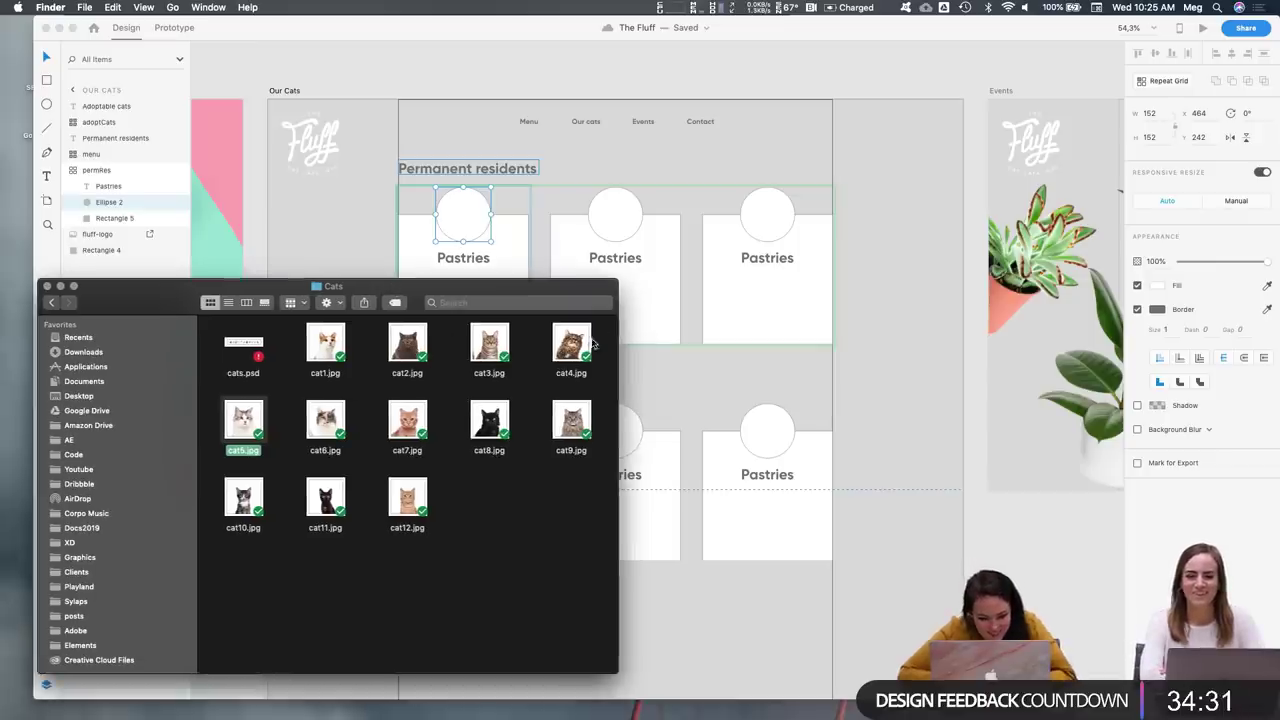
{"action": "left_click", "coordinate": [412, 350], "text": "super"}
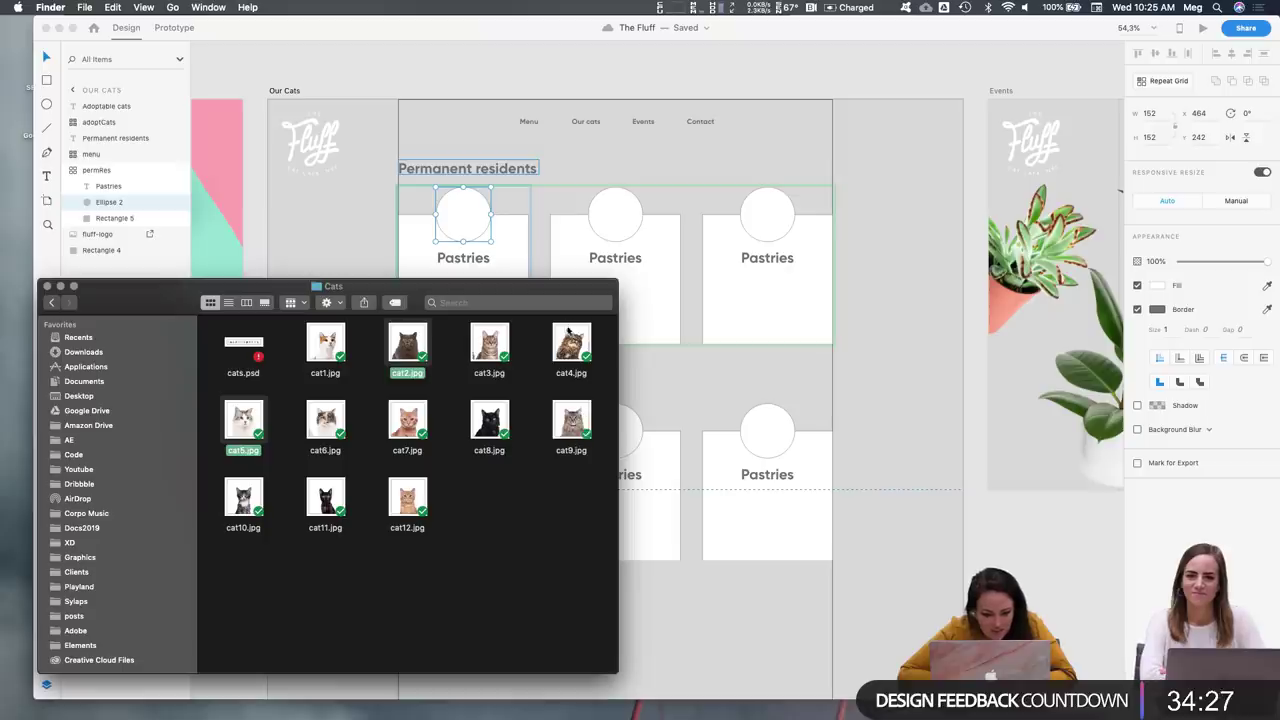
{"action": "left_click", "coordinate": [570, 345], "text": "super"}
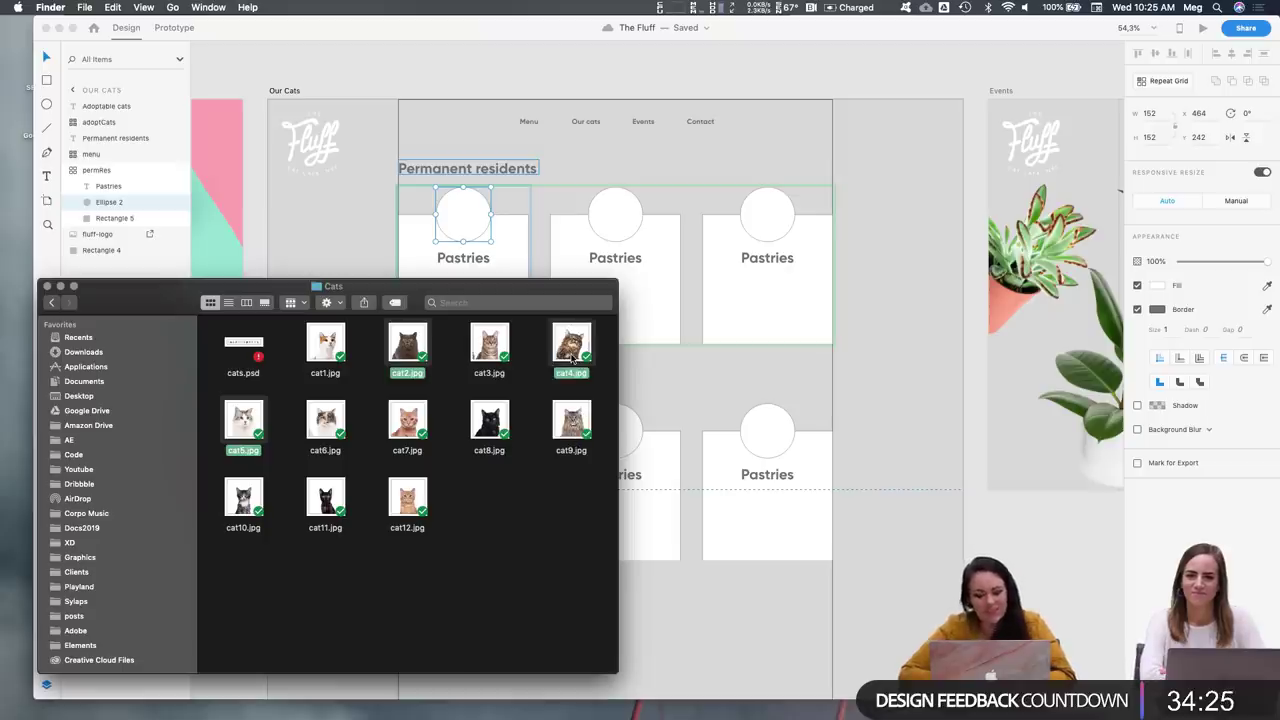
{"action": "left_click_drag", "start_coordinate": [395, 352], "coordinate": [460, 212]}
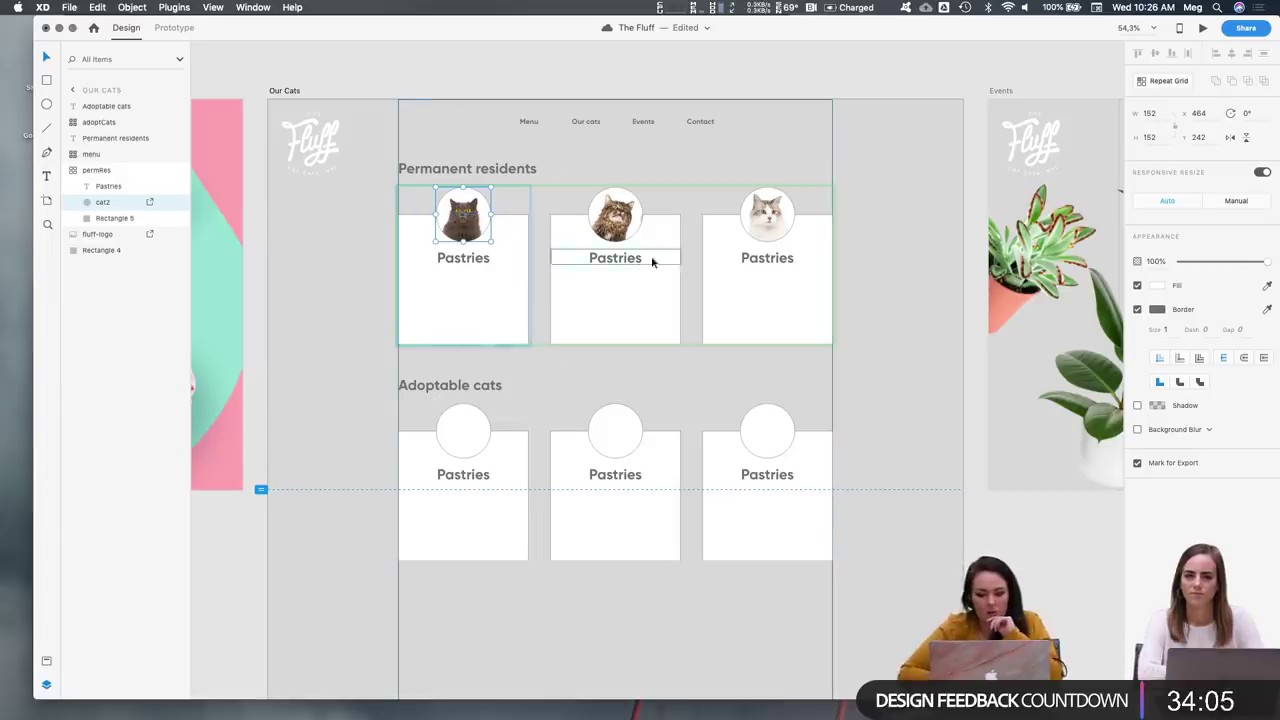
Remove the border from the cat photo circles in the Permanent residents cards
{"action": "left_click", "coordinate": [1137, 309]}
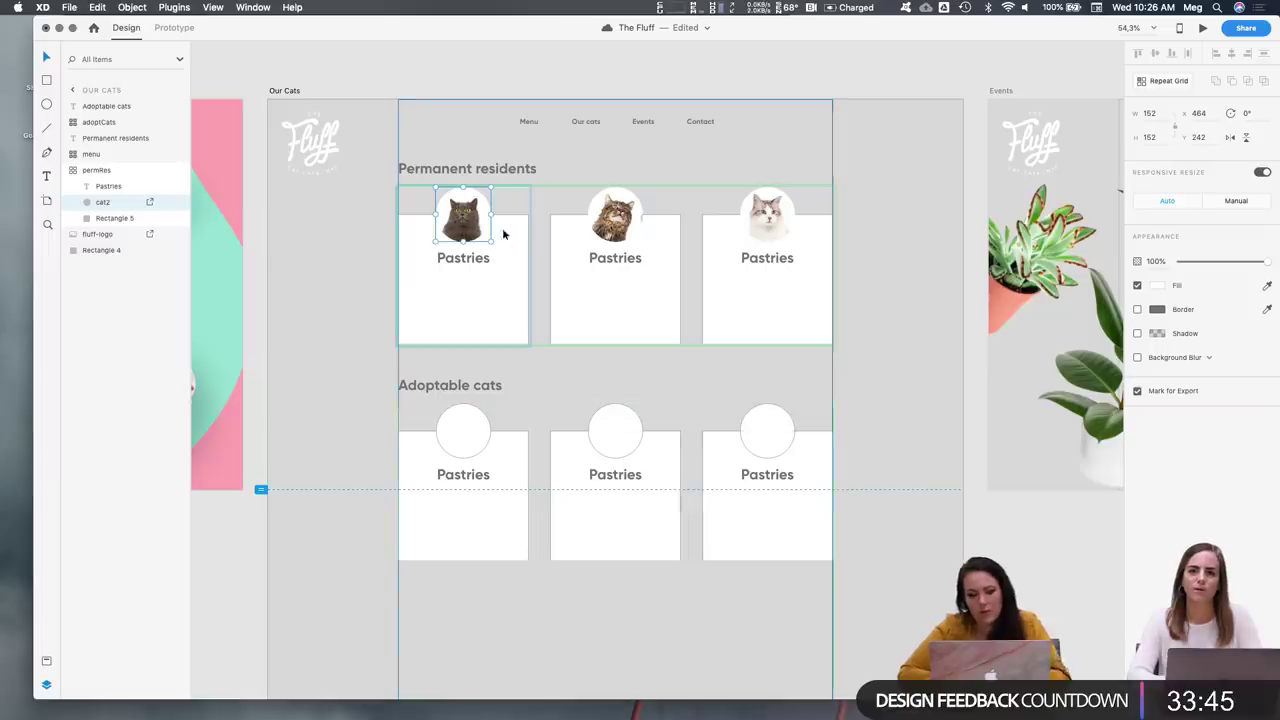
{"action": "scroll", "coordinate": [461, 300], "scroll_direction": "up", "scroll_amount": 2}
{"action": "scroll", "coordinate": [461, 300], "scroll_direction": "left", "scroll_amount": 3}
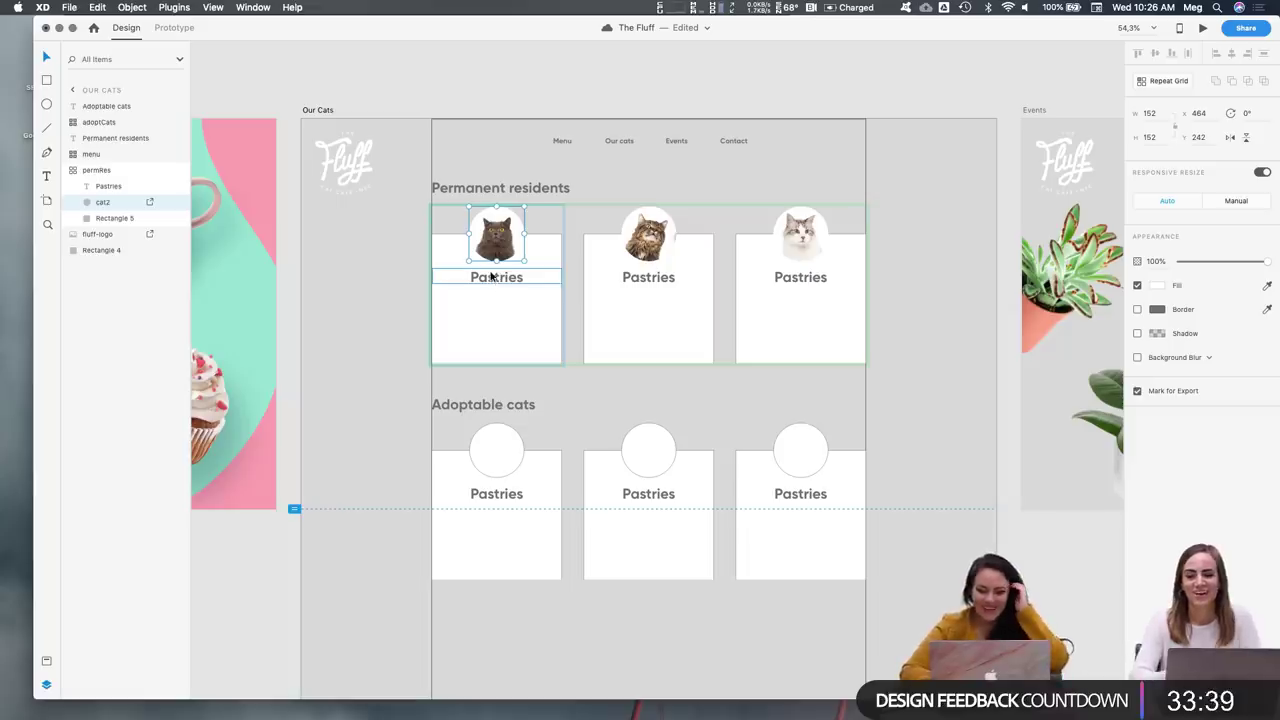
Change the title of the third Permanent residents card to Sprinkles
{"action": "scroll", "coordinate": [492, 278], "scroll_direction": "up", "scroll_amount": 5}
{"action": "scroll", "coordinate": [492, 278], "scroll_direction": "right", "scroll_amount": 3}
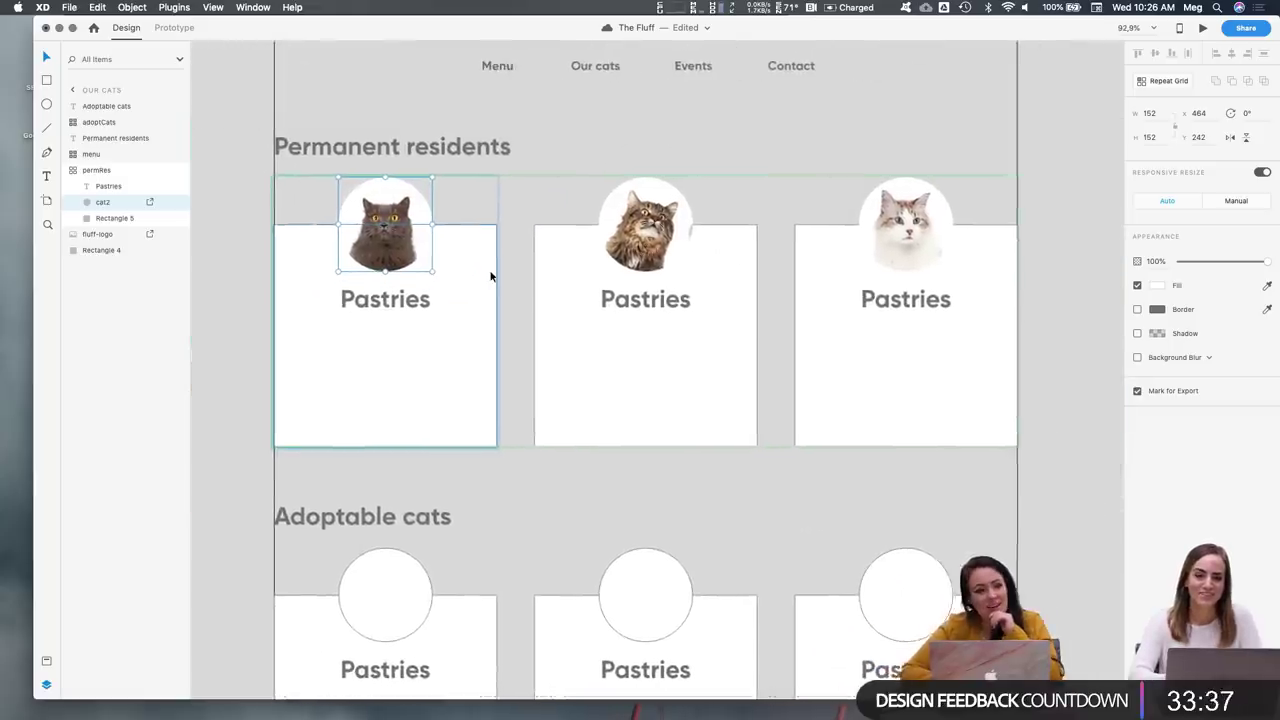
{"action": "left_click", "coordinate": [392, 309]}
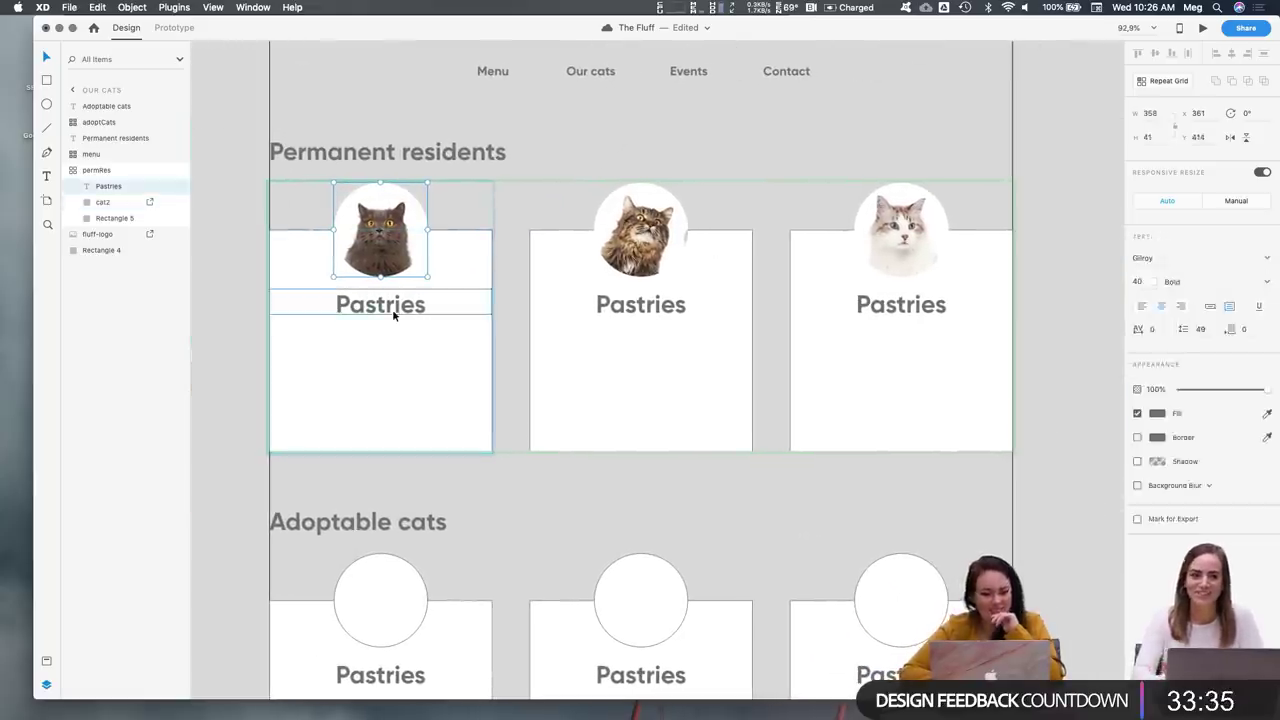
{"action": "double_click", "coordinate": [392, 309]}
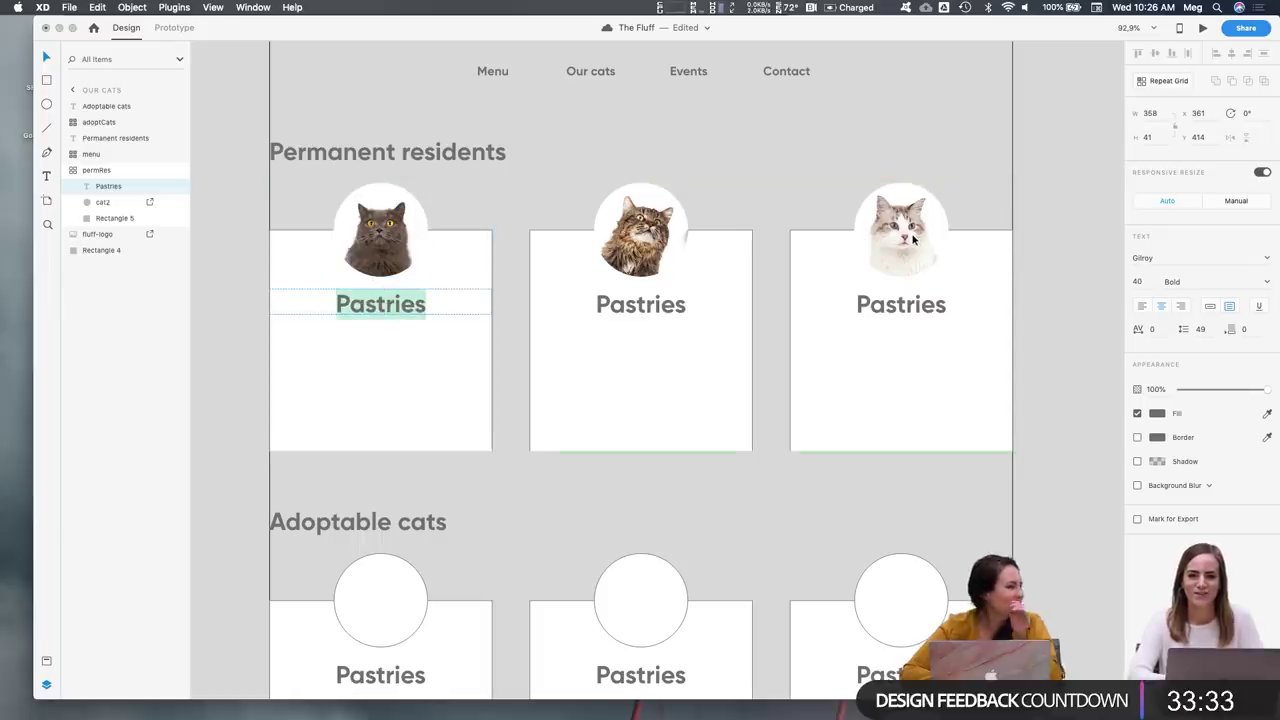
{"action": "double_click", "coordinate": [891, 306]}
{"action": "type", "text": "Sp"}
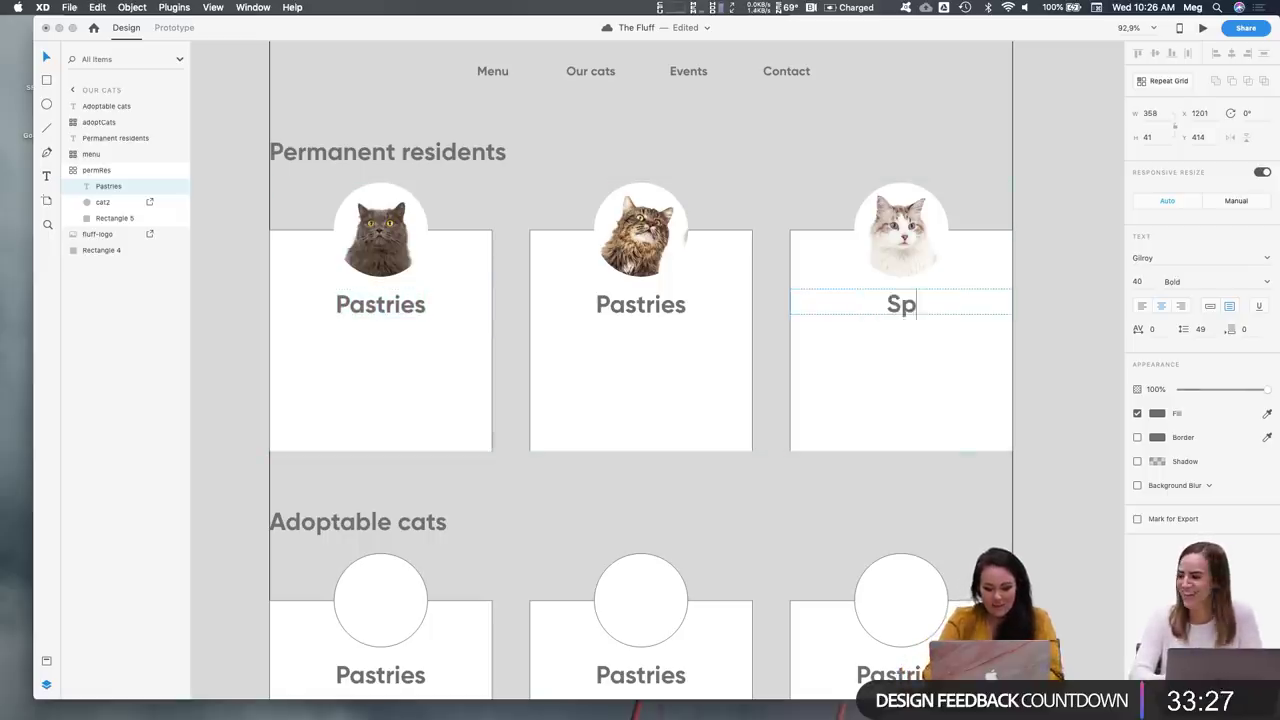
{"action": "type", "text": "rinkles"}
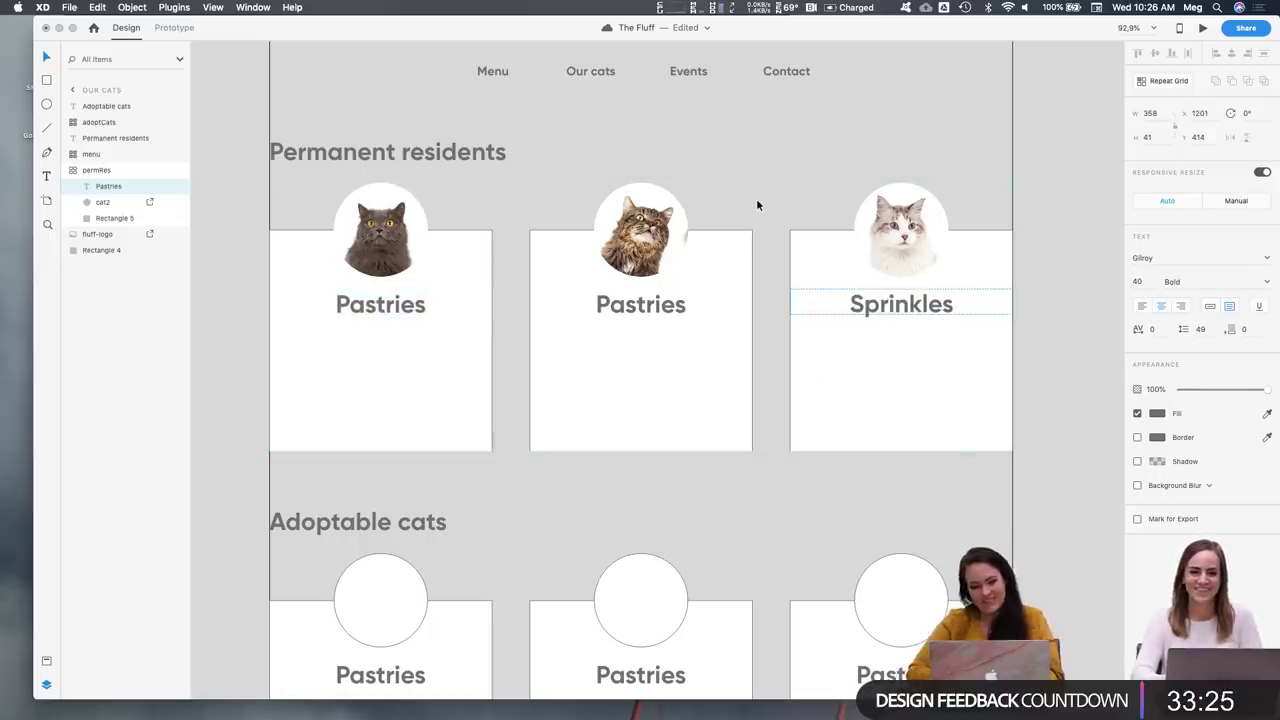
{"action": "key", "text": "Escape"}
Change the title of the first Permanent residents card to Lunie
{"action": "left_click", "coordinate": [386, 304]}
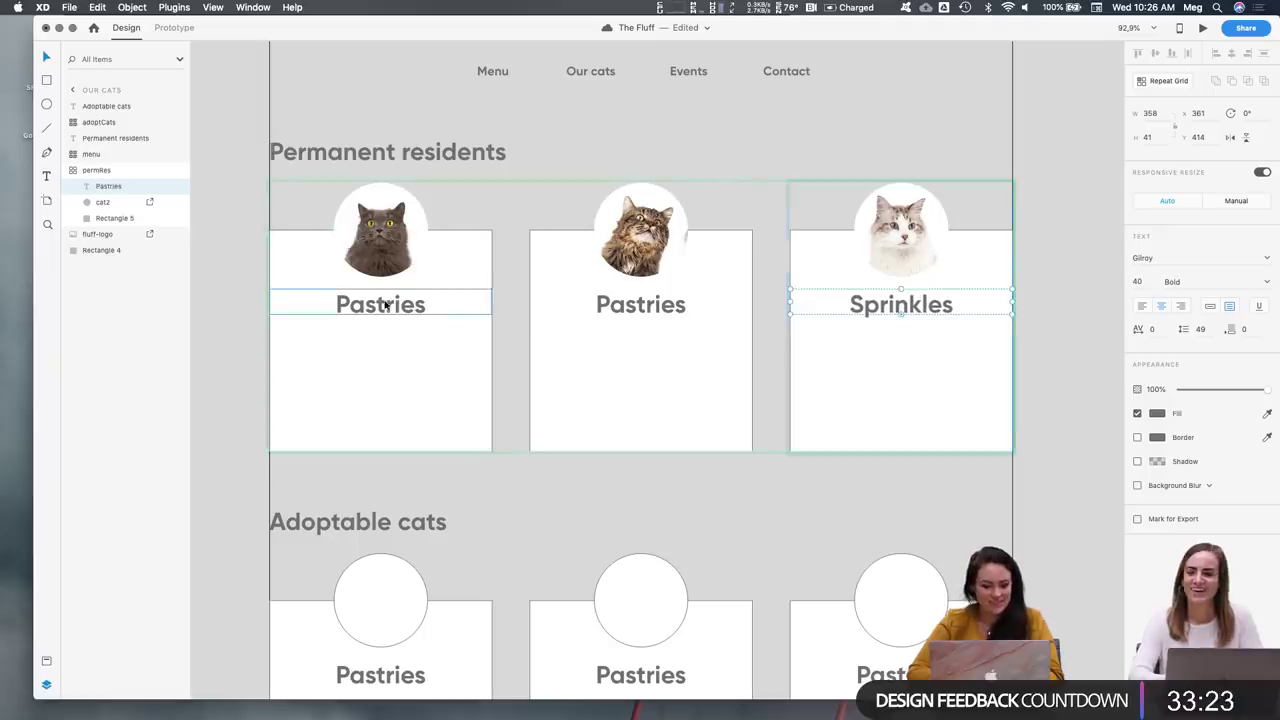
{"action": "double_click", "coordinate": [385, 304]}
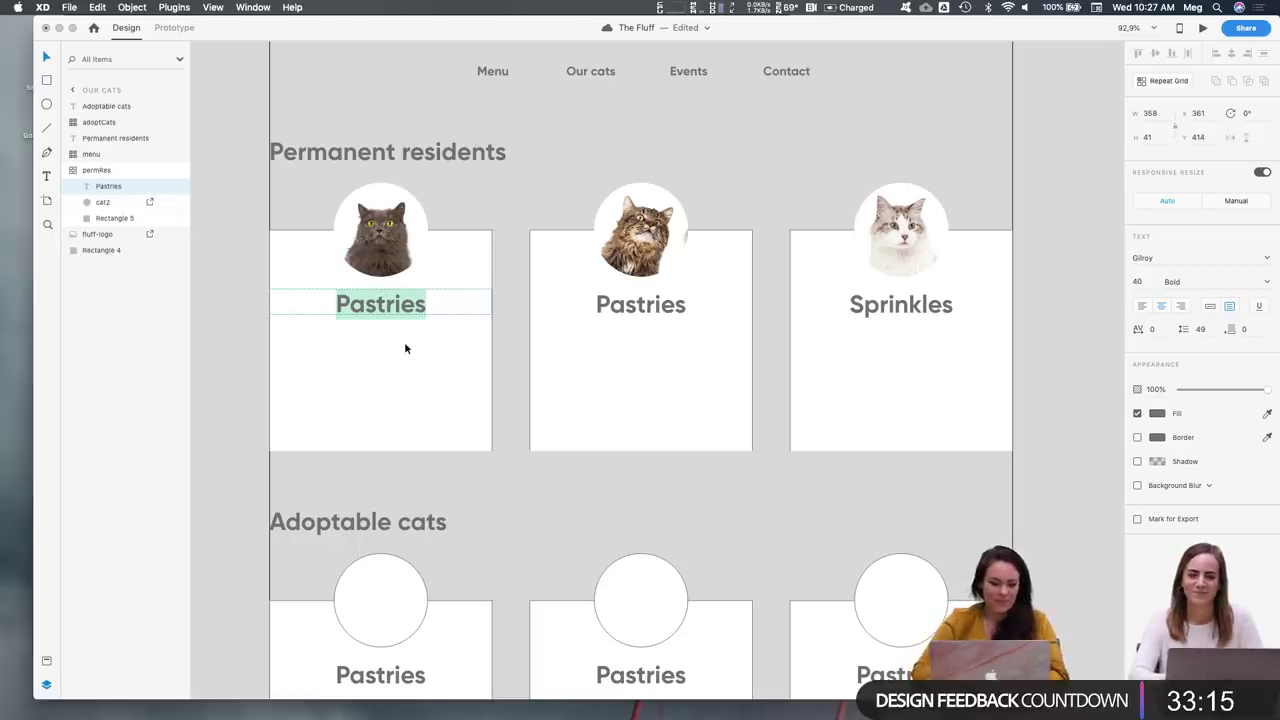
{"action": "type", "text": "Lunie"}
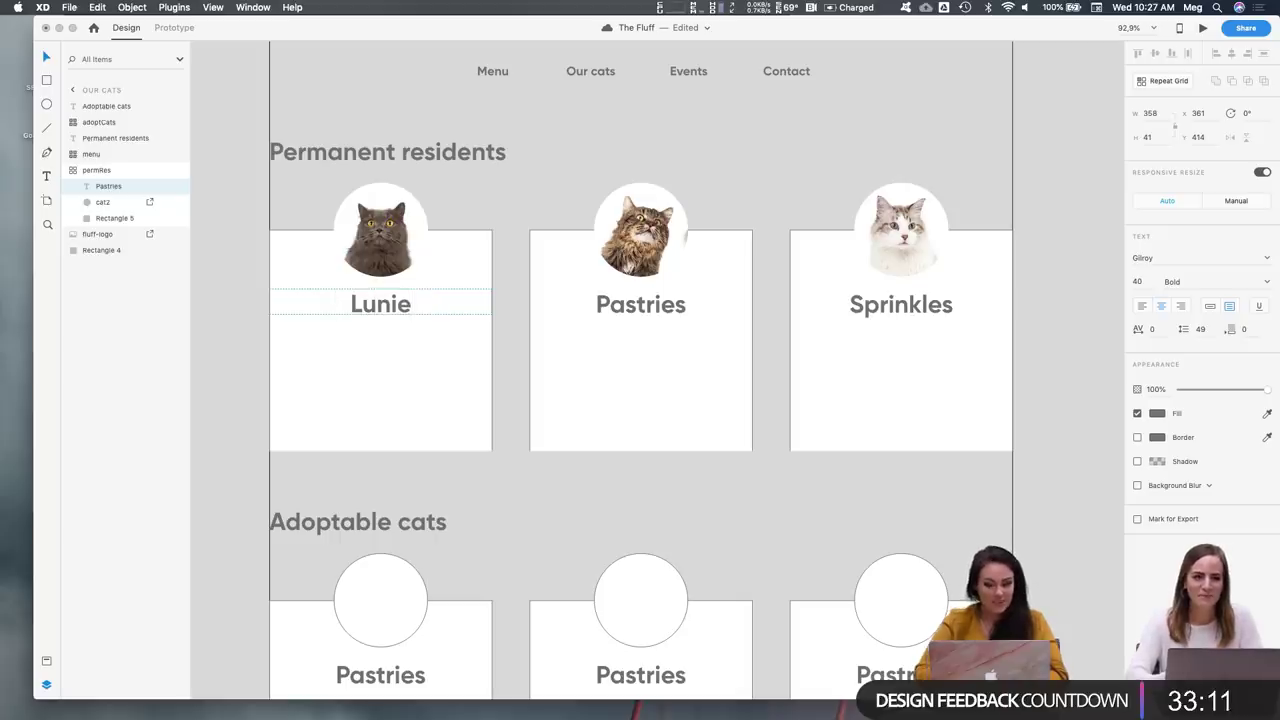
{"action": "key", "text": "Escape"}
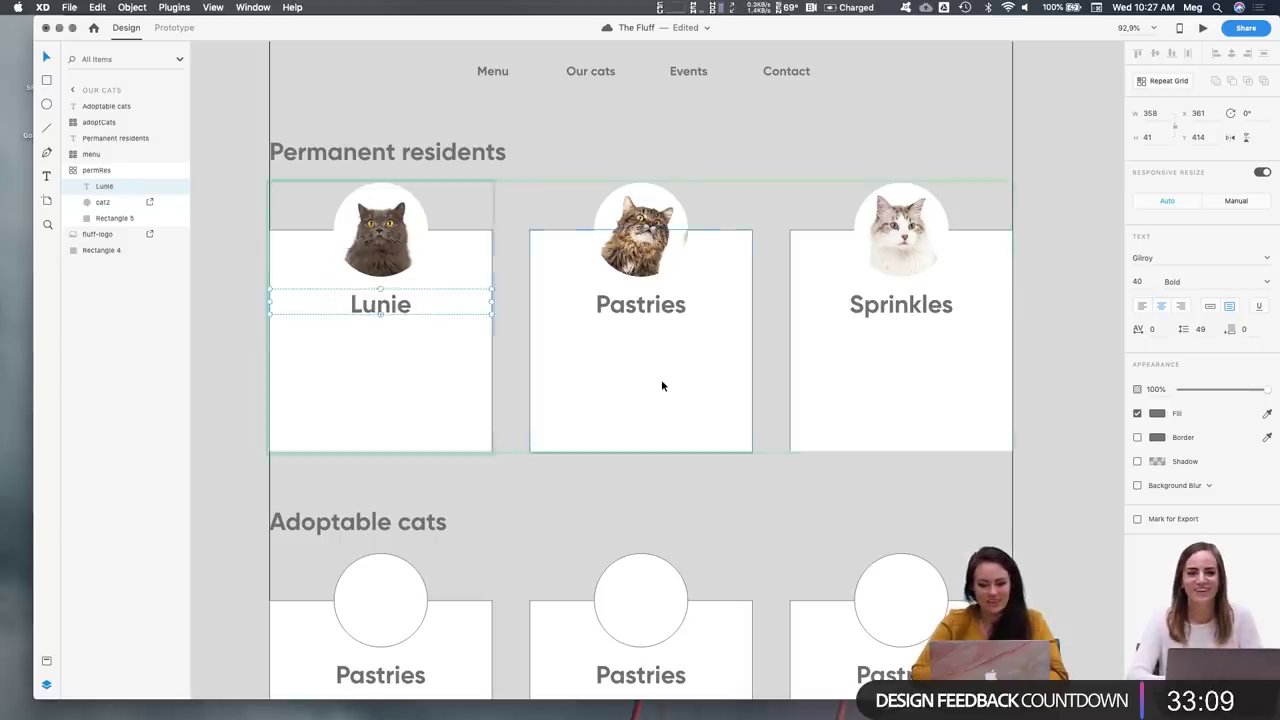
Change the title of the middle Permanent residents card to Brad Kit
{"action": "scroll", "coordinate": [661, 385], "scroll_direction": "down", "scroll_amount": 3}
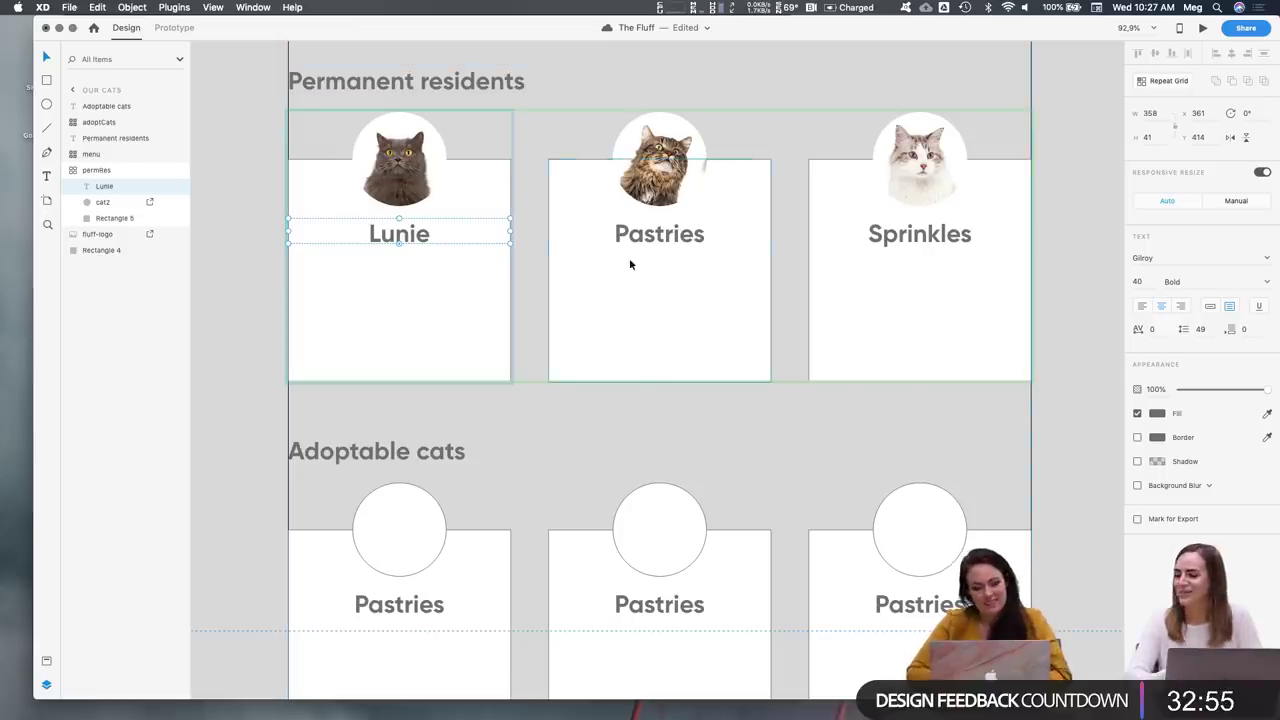
{"action": "left_click", "coordinate": [660, 236]}
{"action": "double_click", "coordinate": [660, 236]}
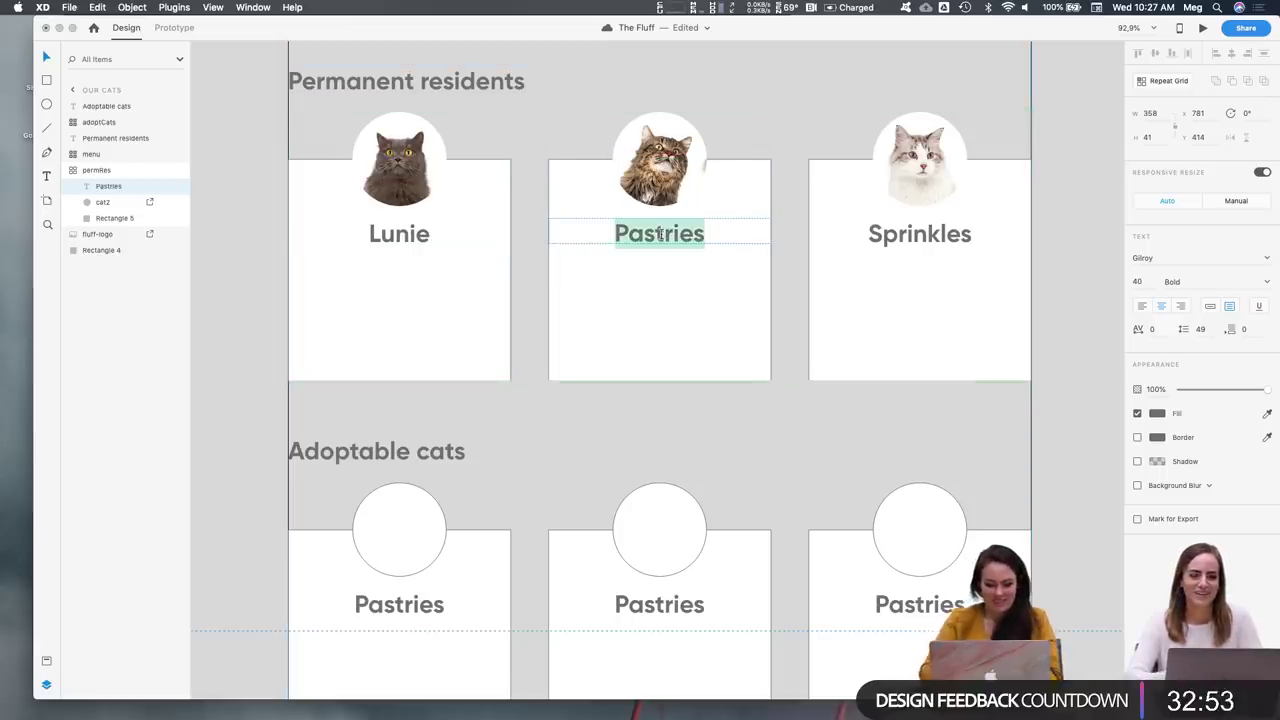
{"action": "type", "text": "Brad Kit"}
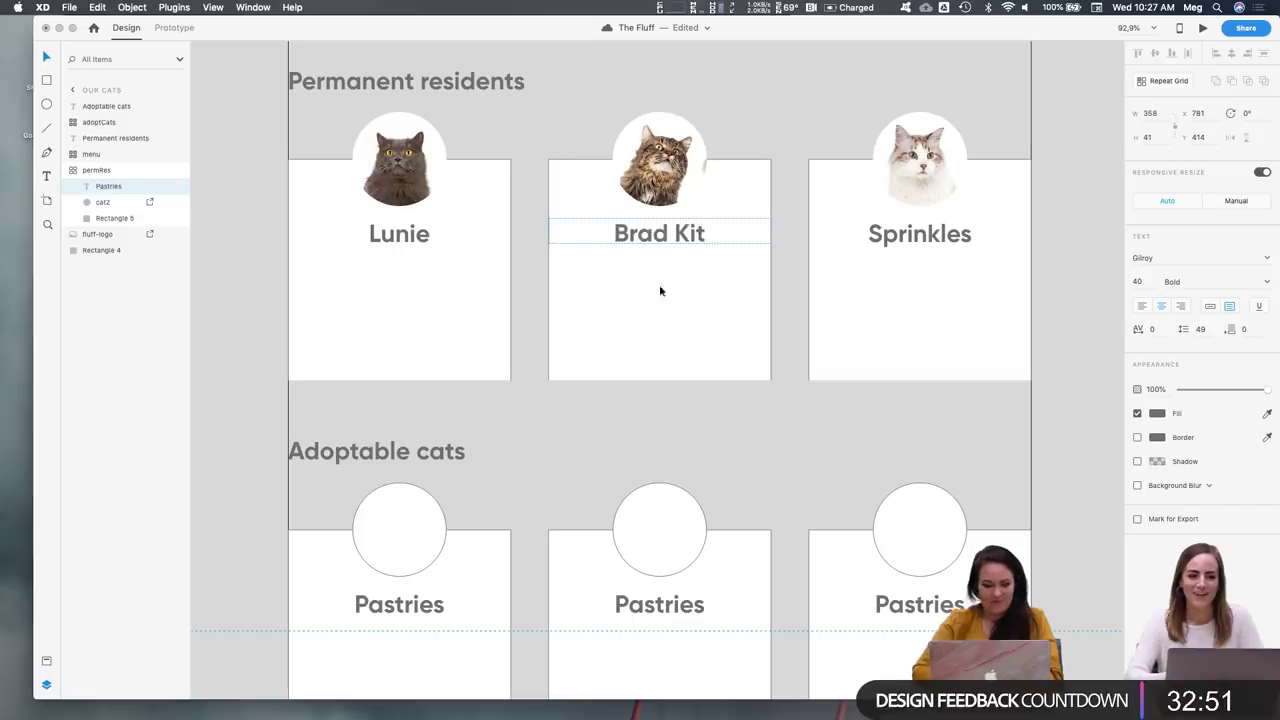
{"action": "key", "text": "Escape"}
Rename the cat on the first Permanent residents card as Constantine
{"action": "scroll", "coordinate": [574, 405], "scroll_direction": "down", "scroll_amount": 3}
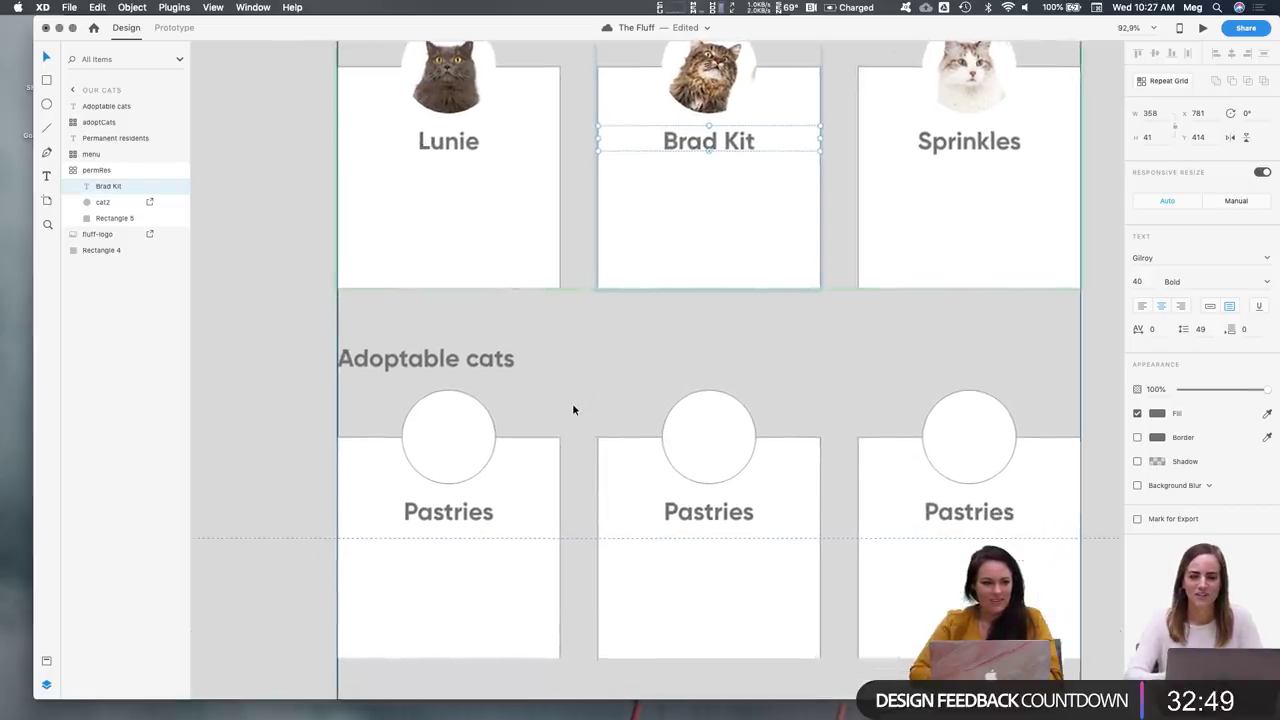
{"action": "scroll", "coordinate": [573, 410], "scroll_direction": "up", "scroll_amount": 2}
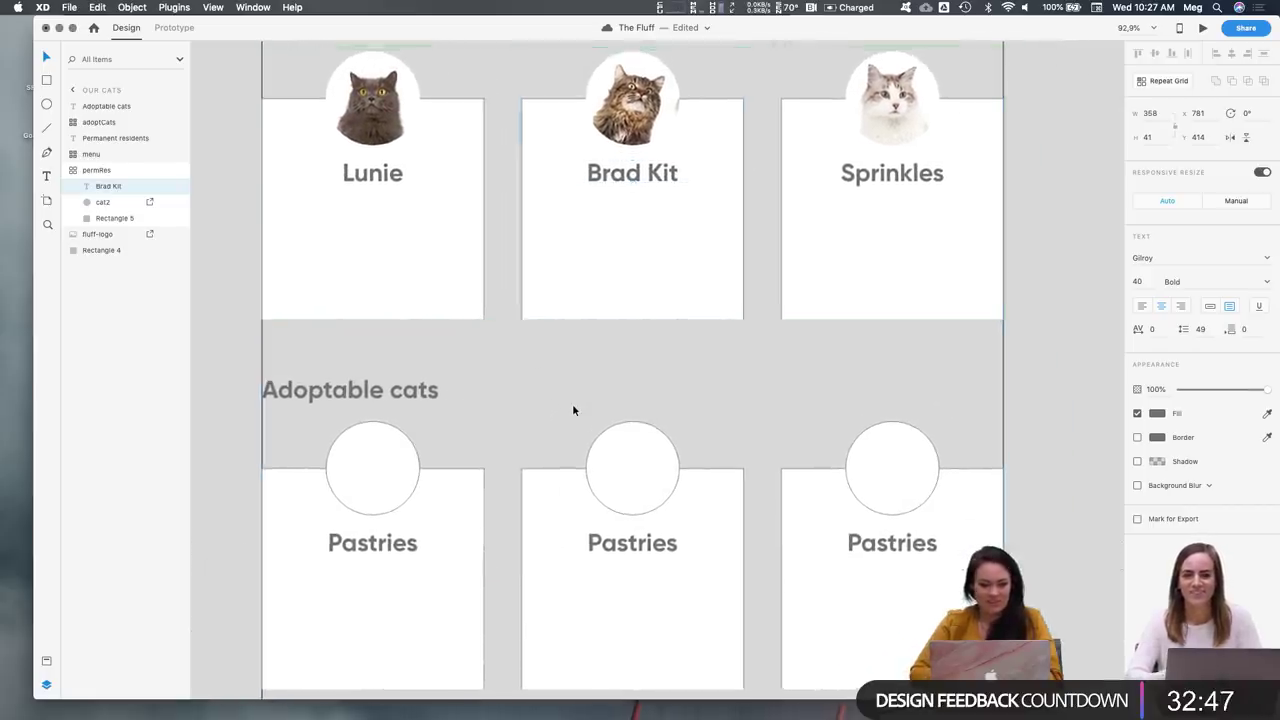
{"action": "scroll", "coordinate": [573, 410], "scroll_direction": "down", "scroll_amount": 3}
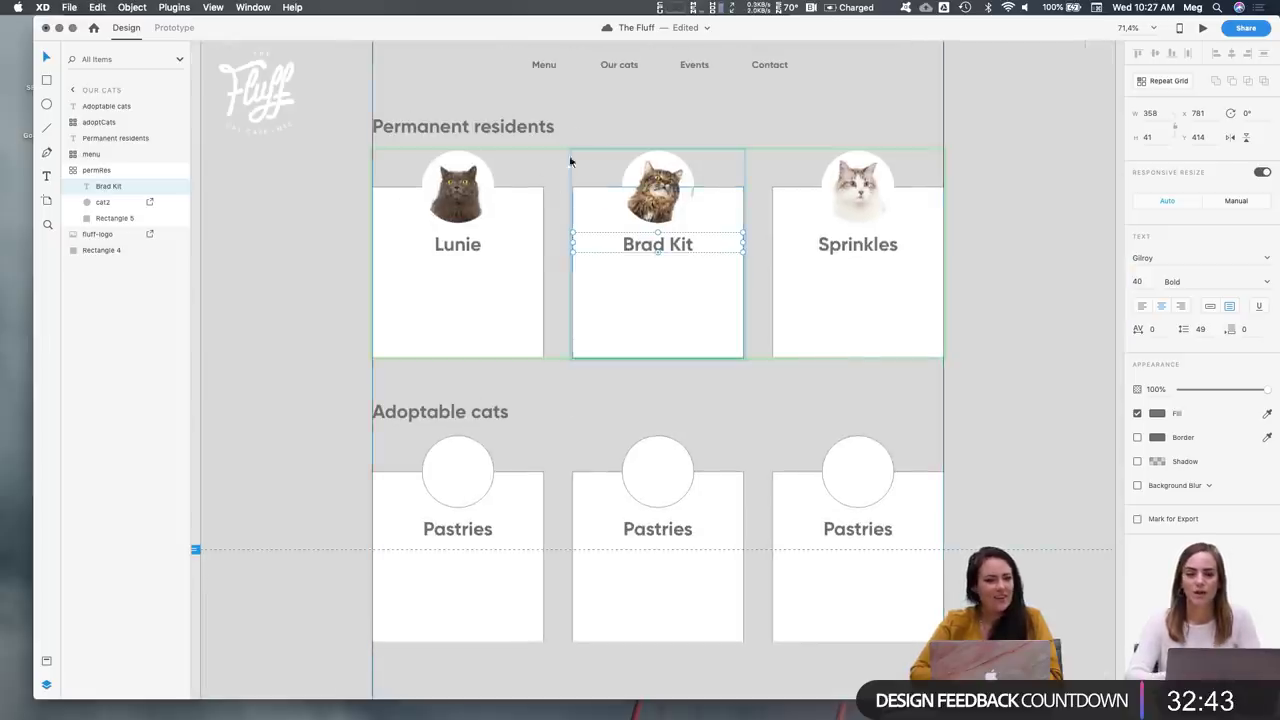
{"action": "left_click", "coordinate": [458, 250]}
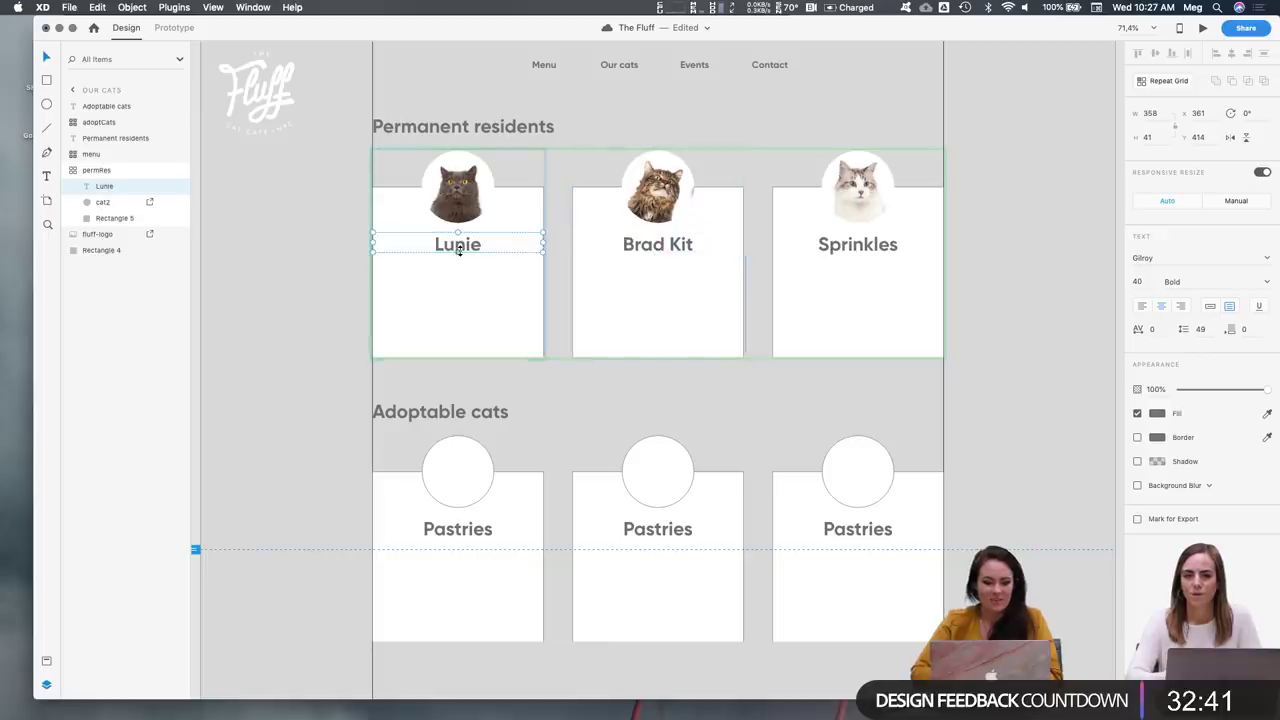
{"action": "double_click", "coordinate": [446, 244]}
{"action": "type", "text": "Constantine"}
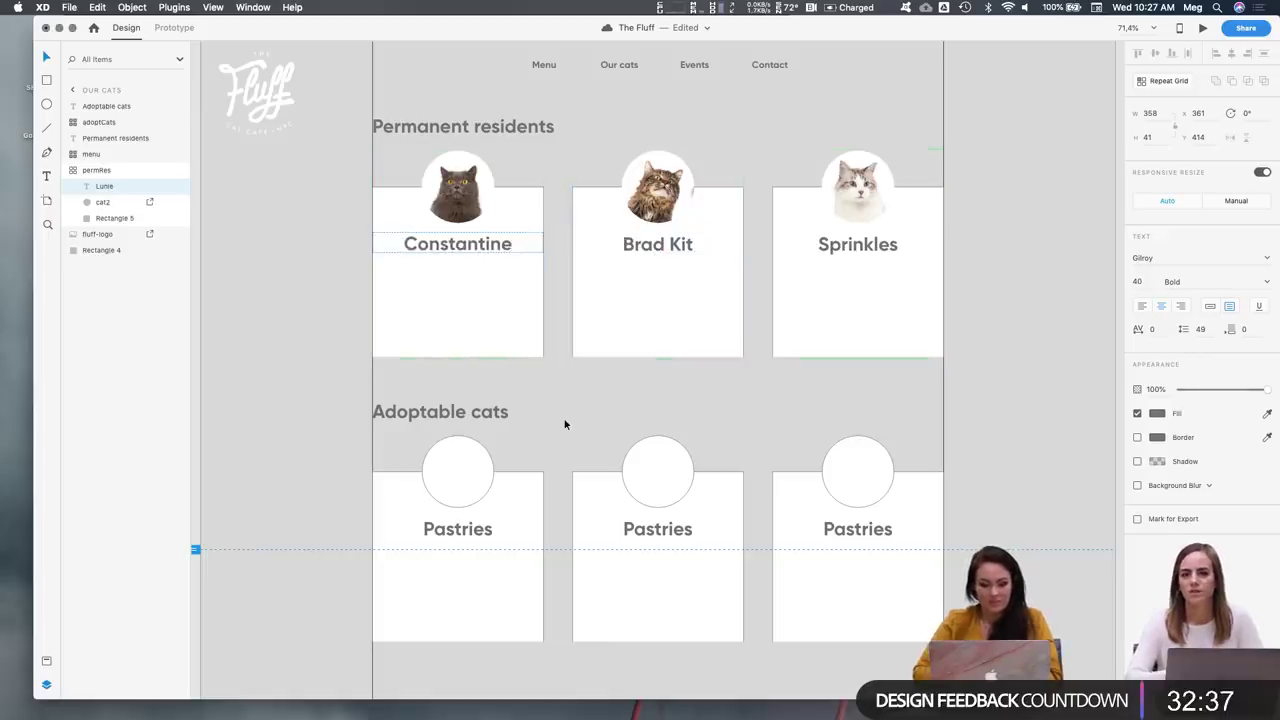
{"action": "key", "text": "Escape"}
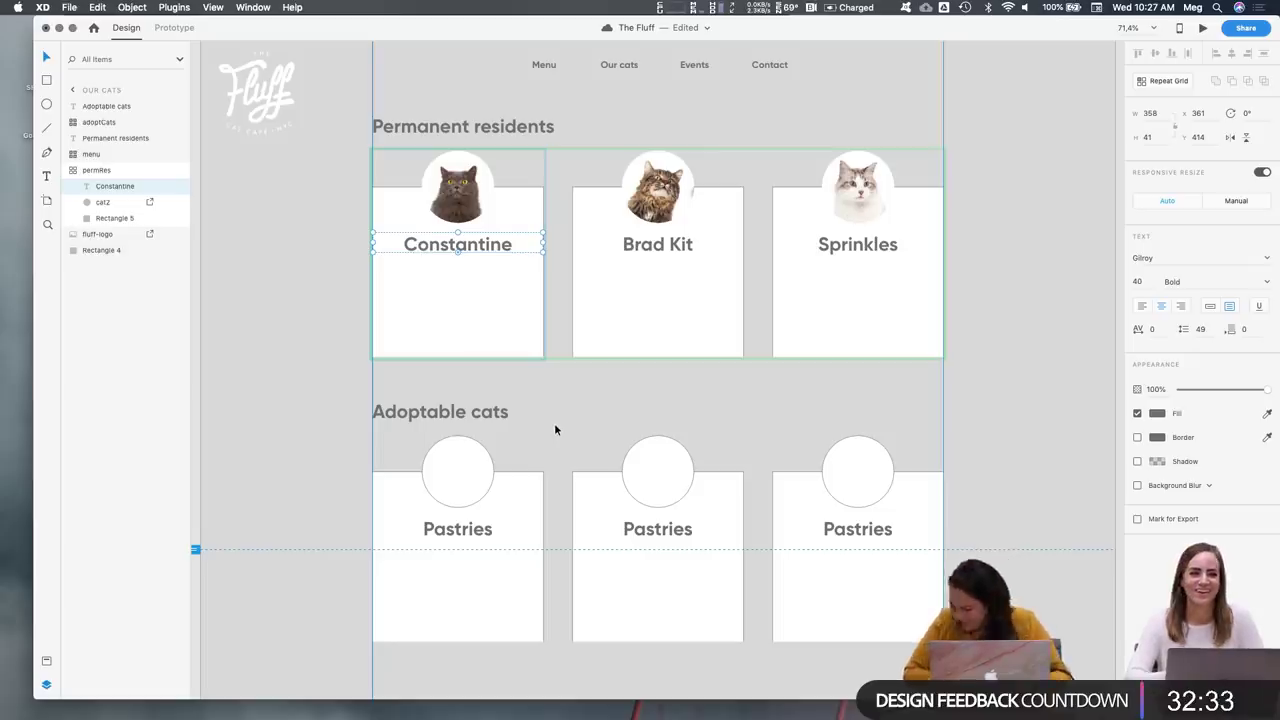
{"action": "left_click", "coordinate": [263, 289]}
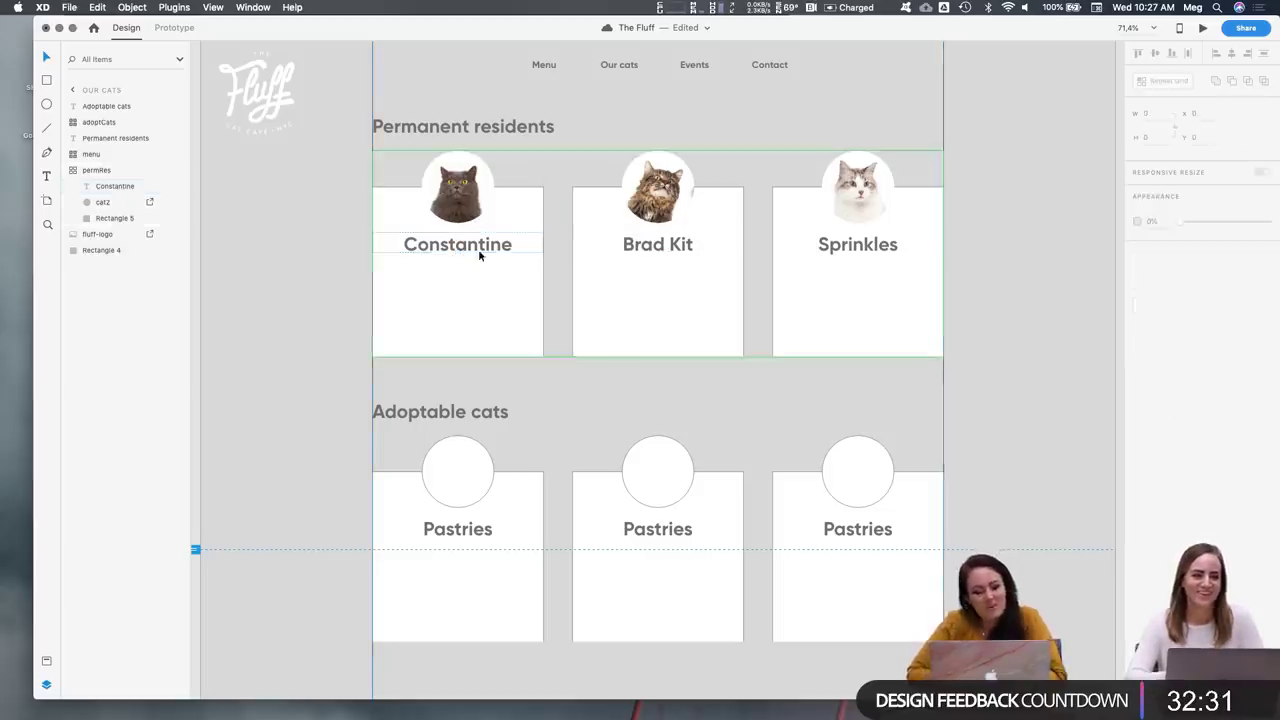
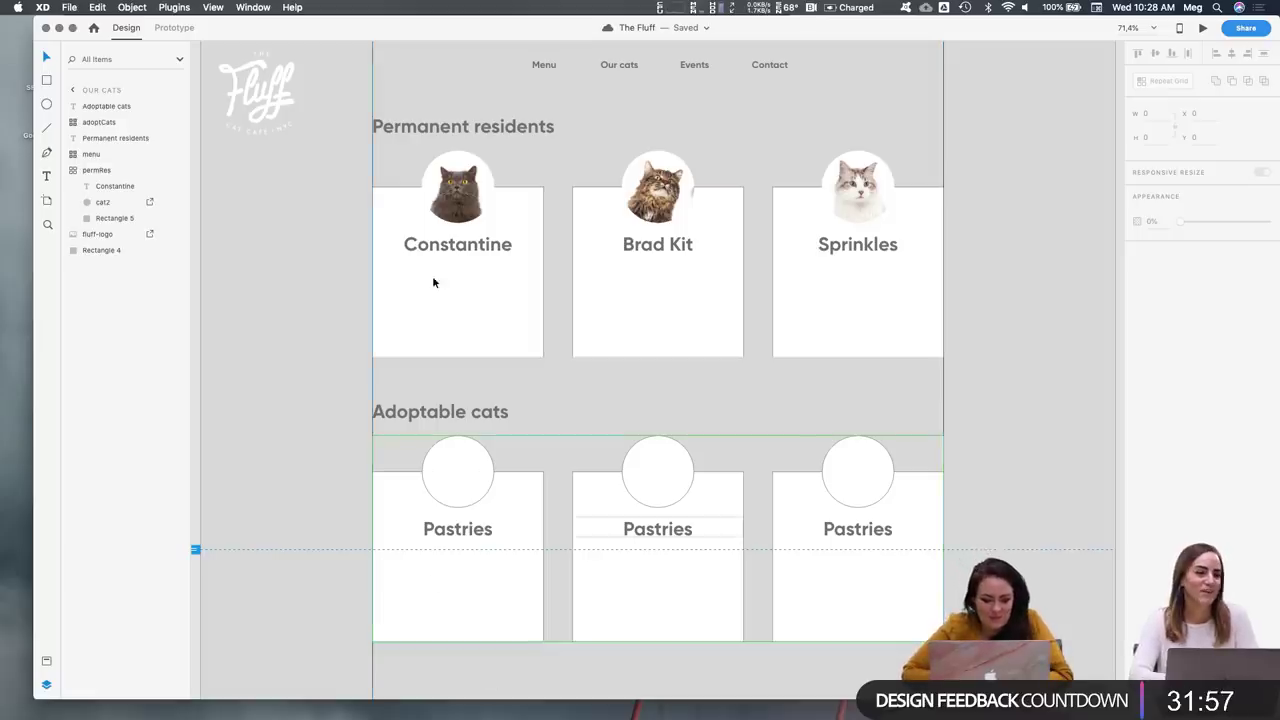
Remove the border from the white card rectangles in the Permanent residents grid
{"action": "scroll", "coordinate": [475, 218], "scroll_direction": "up", "scroll_amount": 3}
{"action": "left_click", "coordinate": [557, 201]}
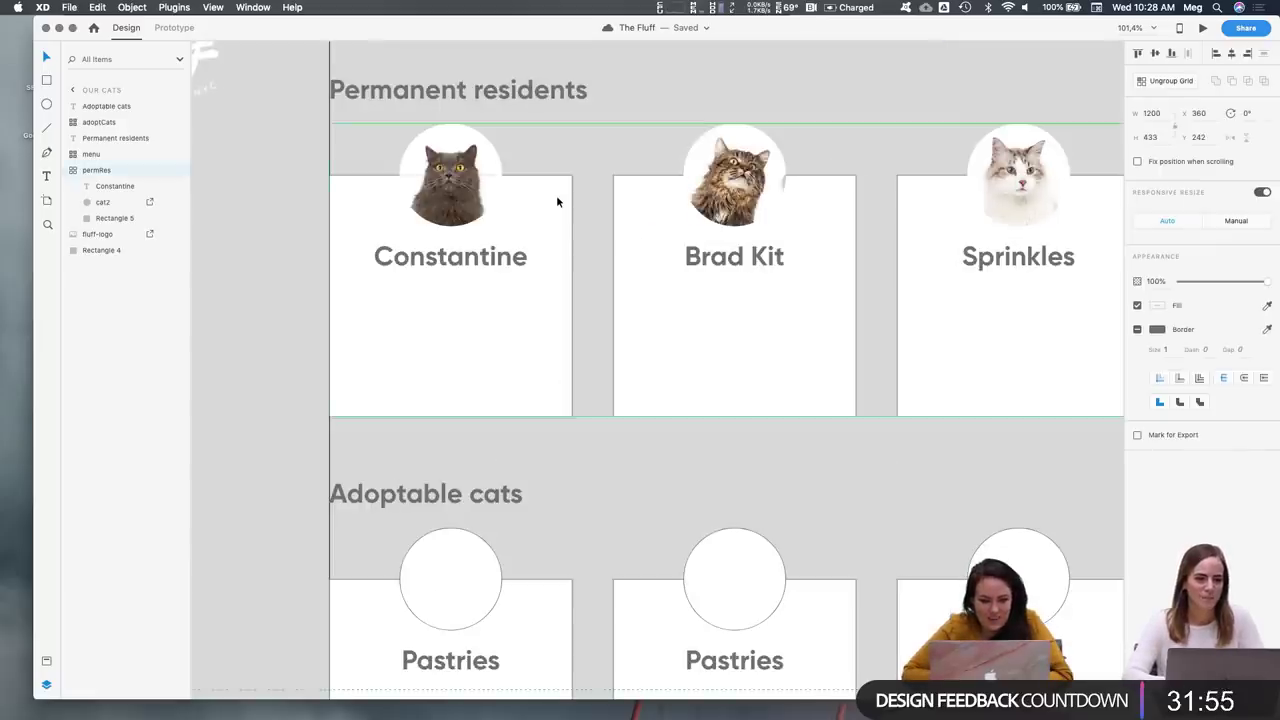
{"action": "scroll", "coordinate": [557, 201], "scroll_direction": "down", "scroll_amount": 2}
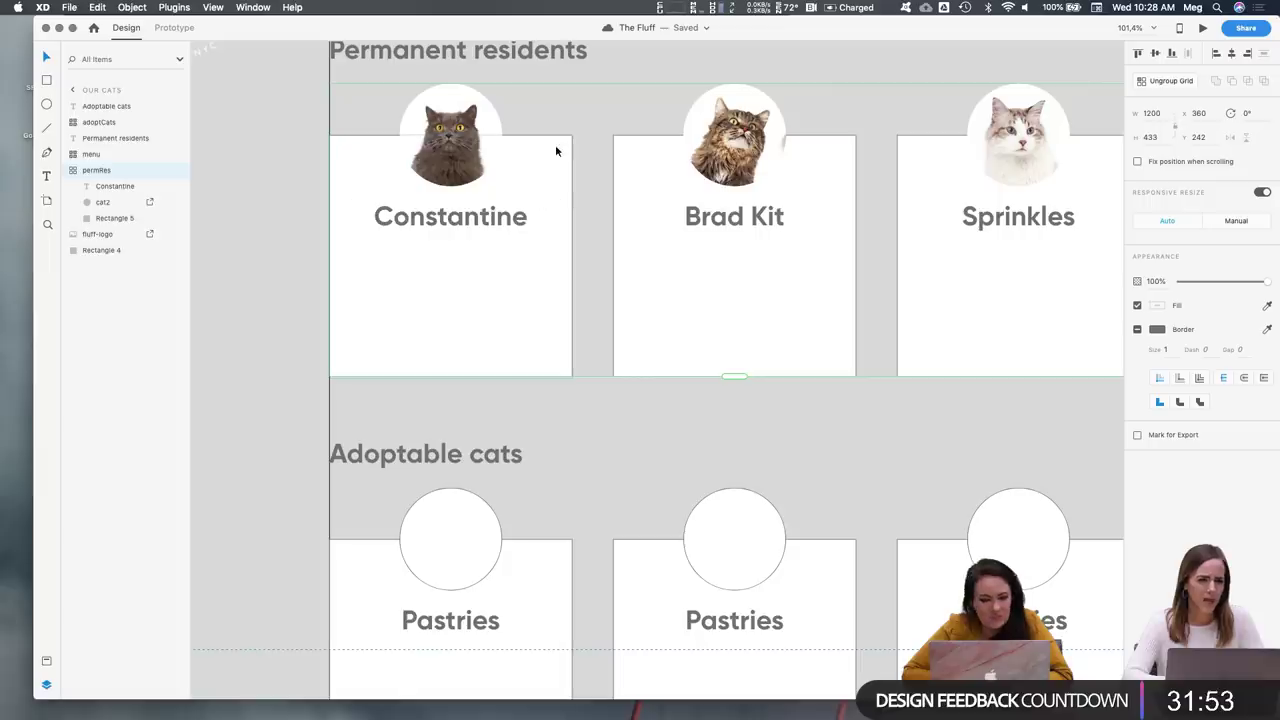
{"action": "double_click", "coordinate": [557, 151]}
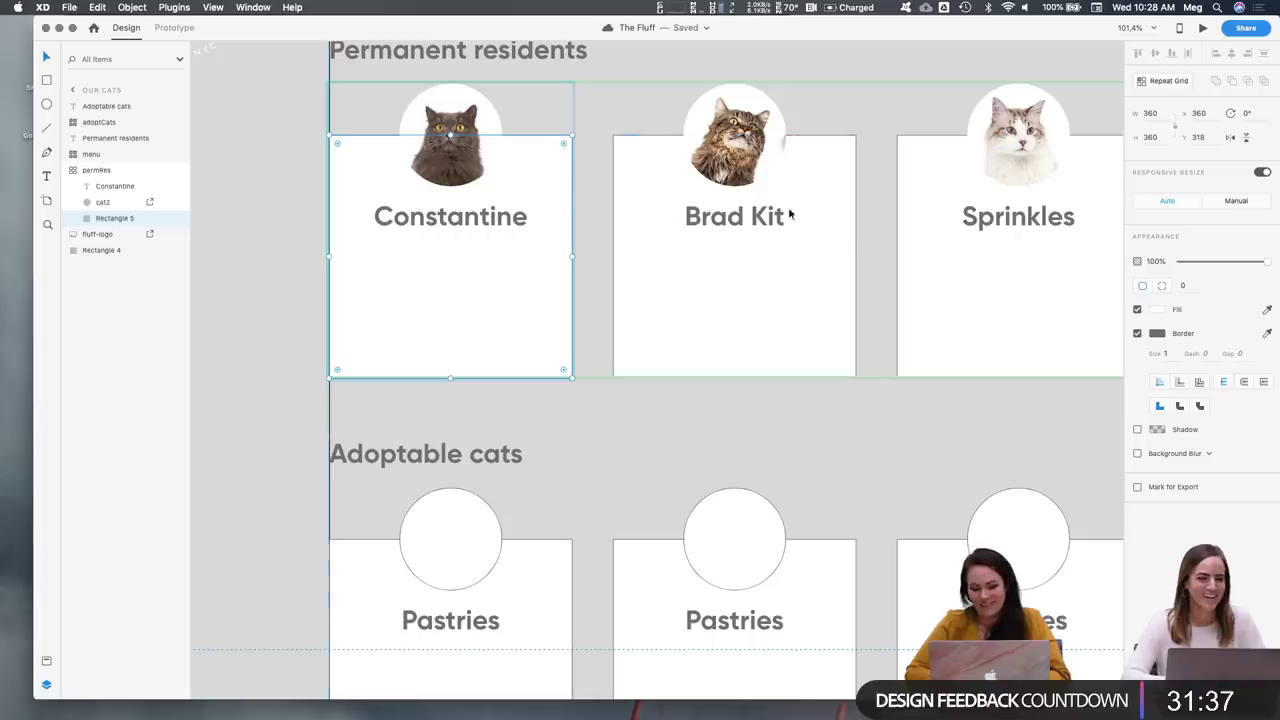
{"action": "left_click", "coordinate": [1136, 333]}
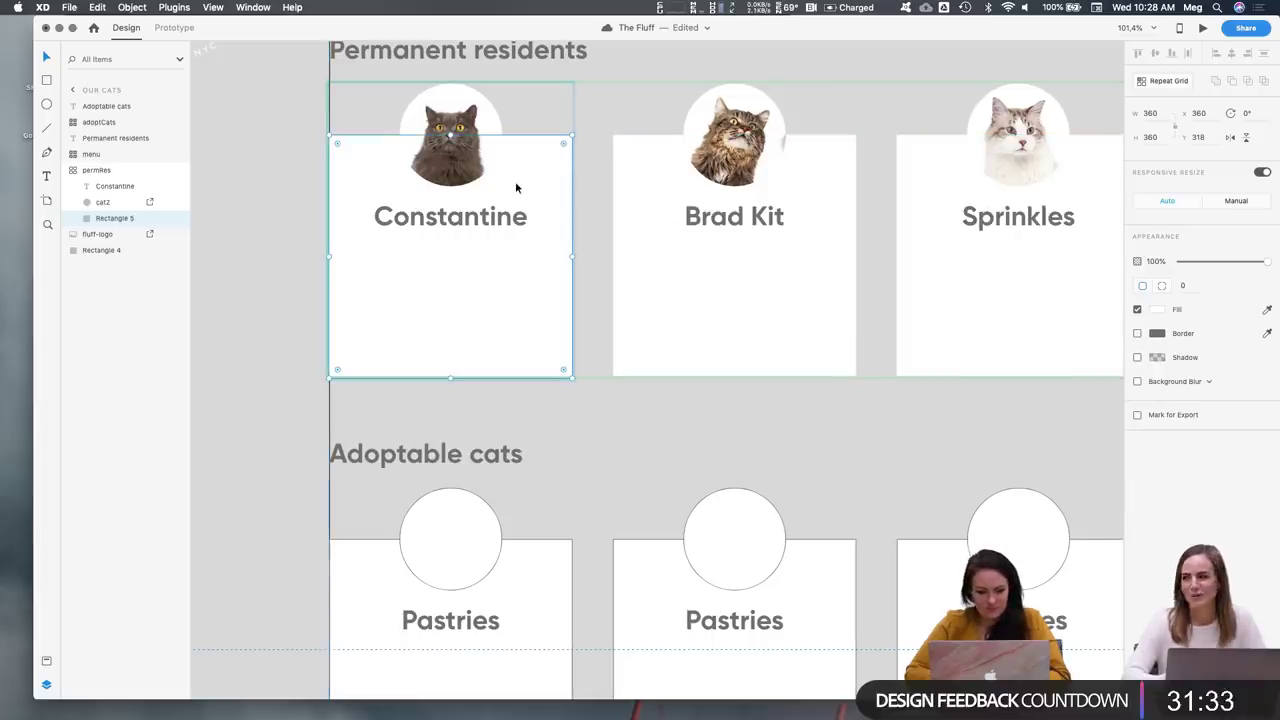
Fill the Our Cats artboard with colours sampled from the Menu page, trying the pink before settling on the mint green
{"action": "scroll", "coordinate": [515, 181], "scroll_direction": "down", "scroll_amount": 5}
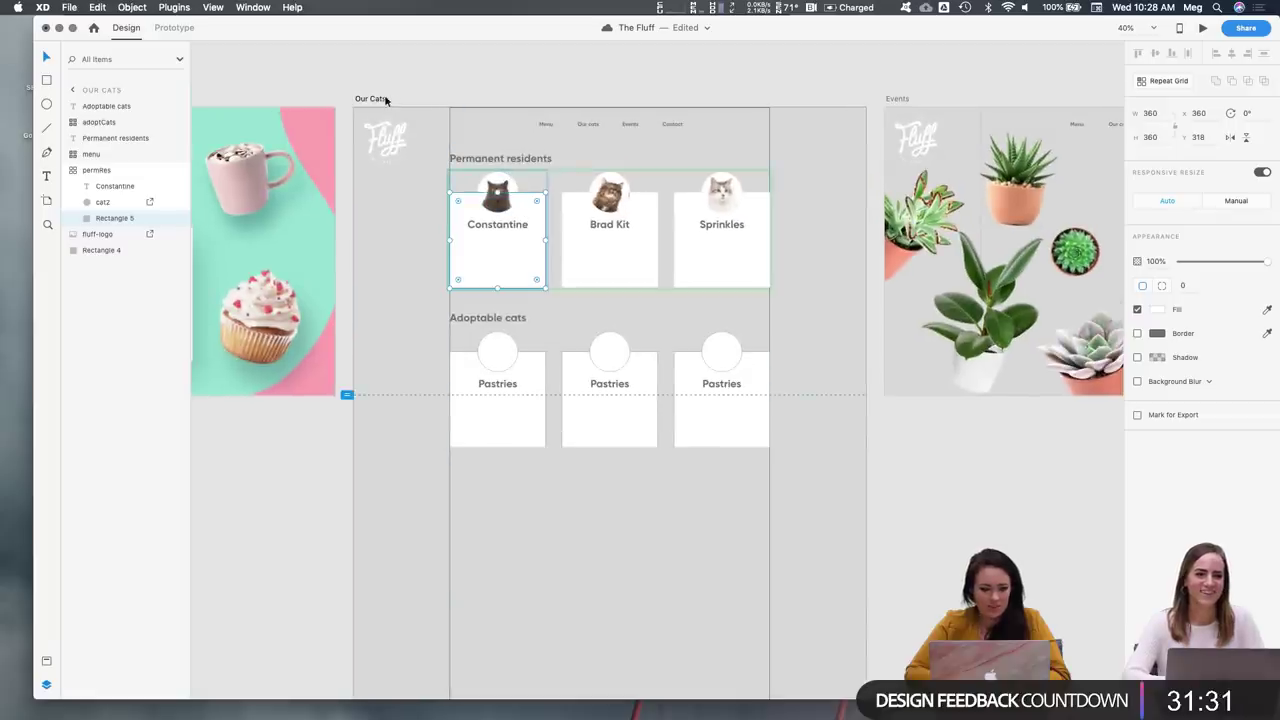
{"action": "left_click", "coordinate": [374, 98]}
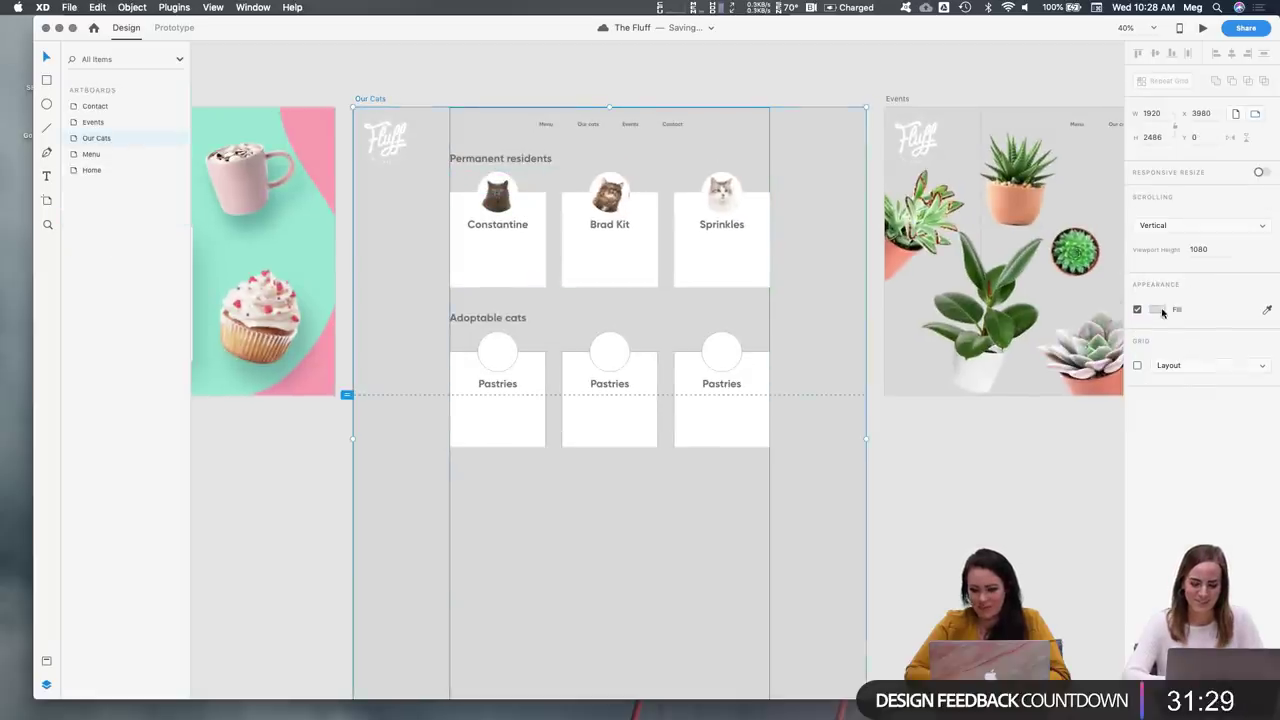
{"action": "left_click", "coordinate": [1266, 310]}
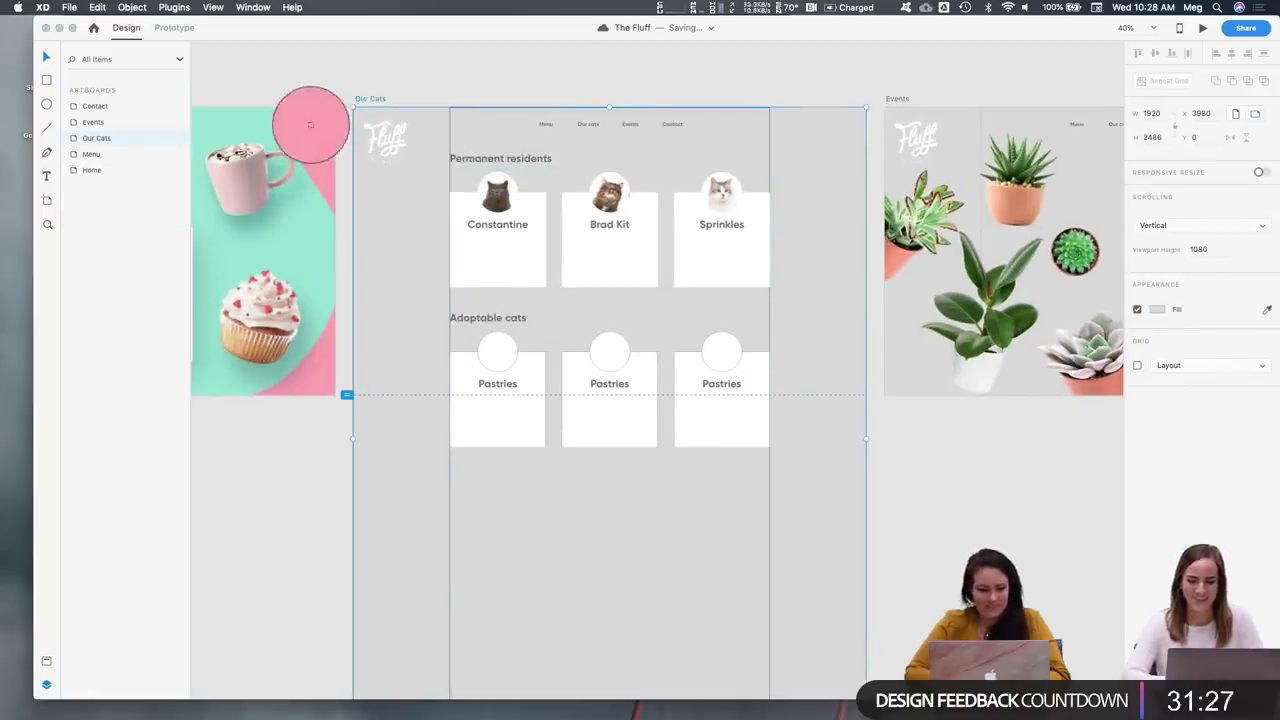
{"action": "left_click", "coordinate": [310, 127]}
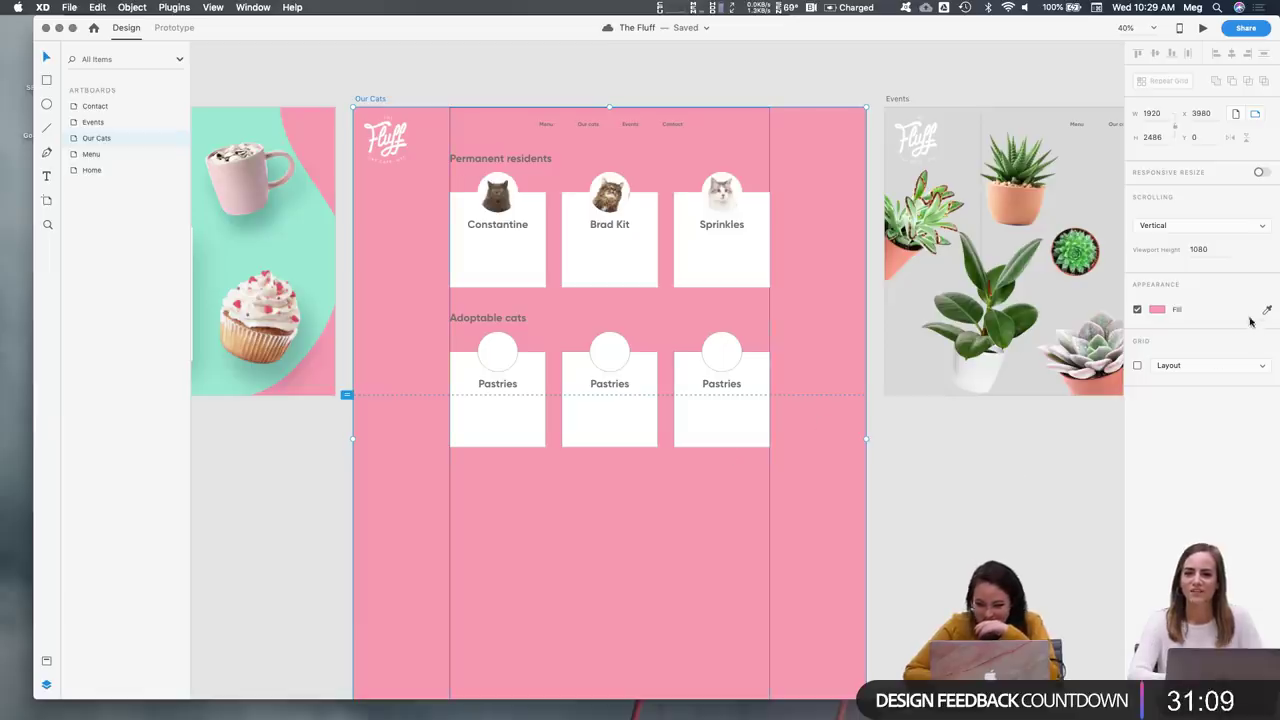
{"action": "left_click", "coordinate": [292, 232]}
{"action": "left_click", "coordinate": [960, 471]}
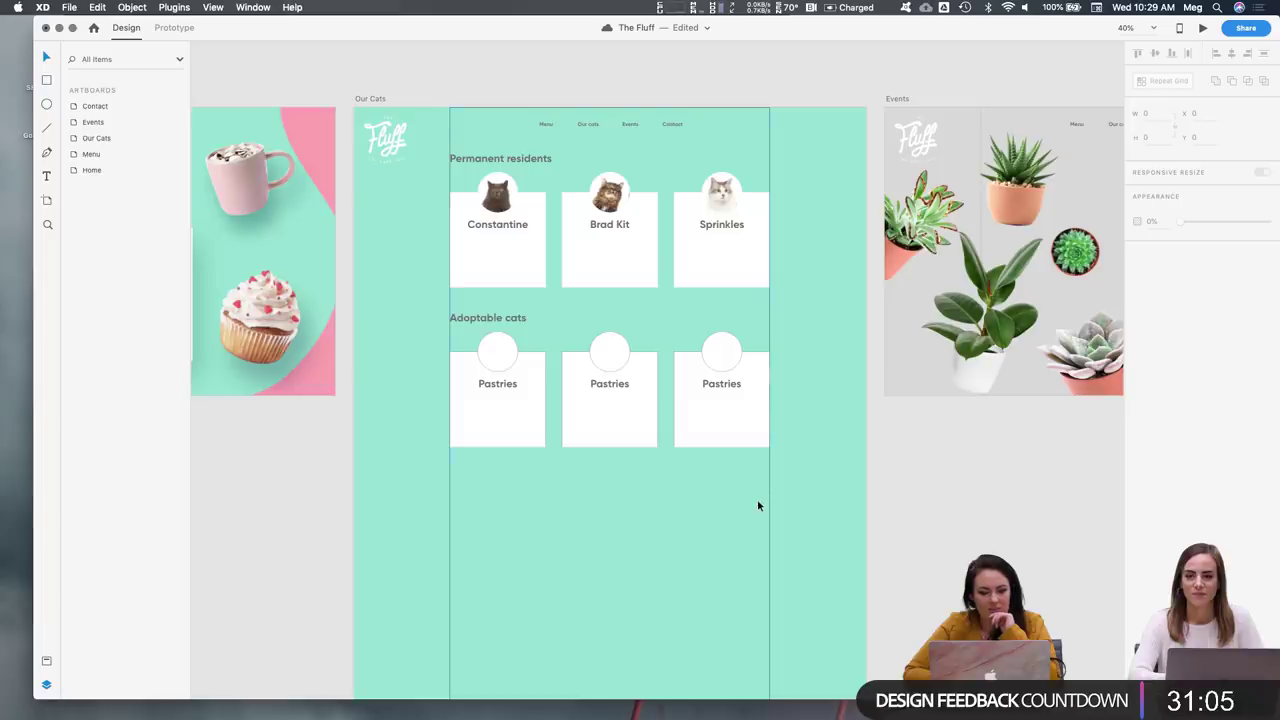
Compare the Our Cats page's background colour with the neighbouring Menu and Events pages
{"action": "scroll", "coordinate": [757, 506], "scroll_direction": "down", "scroll_amount": 5}
{"action": "scroll", "coordinate": [757, 506], "scroll_direction": "left", "scroll_amount": 2}
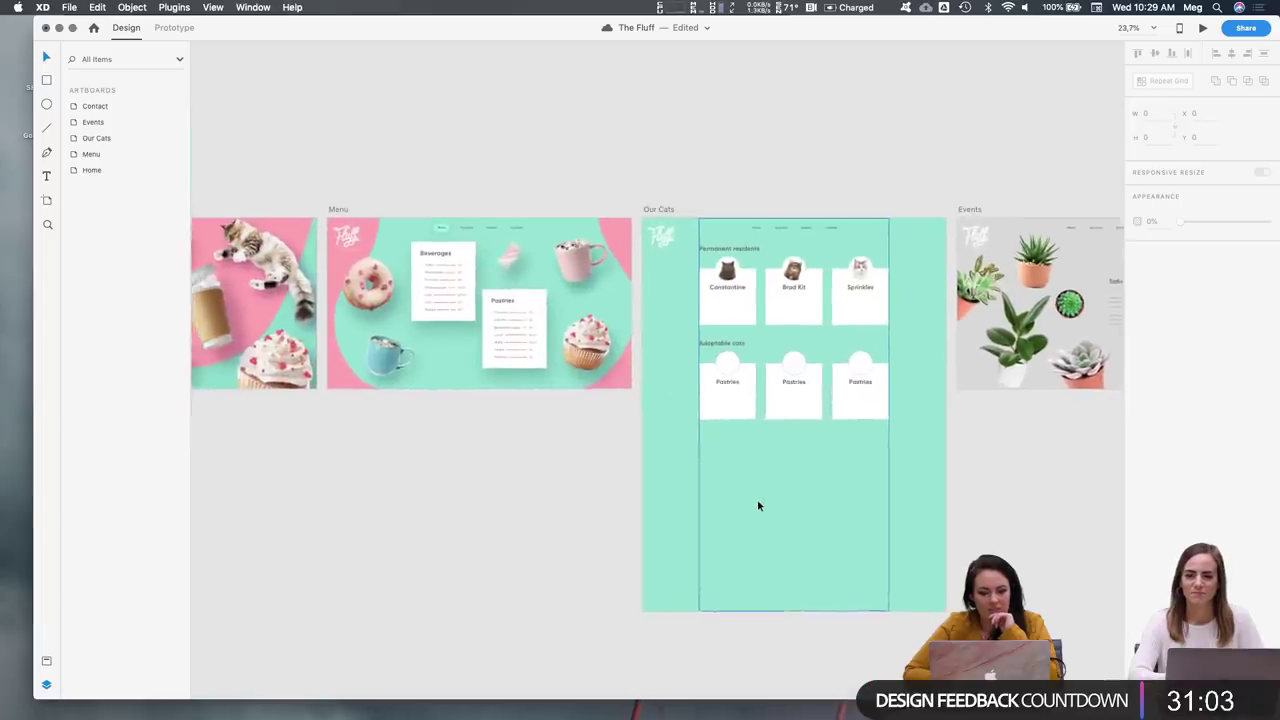
{"action": "scroll", "coordinate": [757, 506], "scroll_direction": "right", "scroll_amount": 5}
{"action": "scroll", "coordinate": [757, 506], "scroll_direction": "right", "scroll_amount": 4}
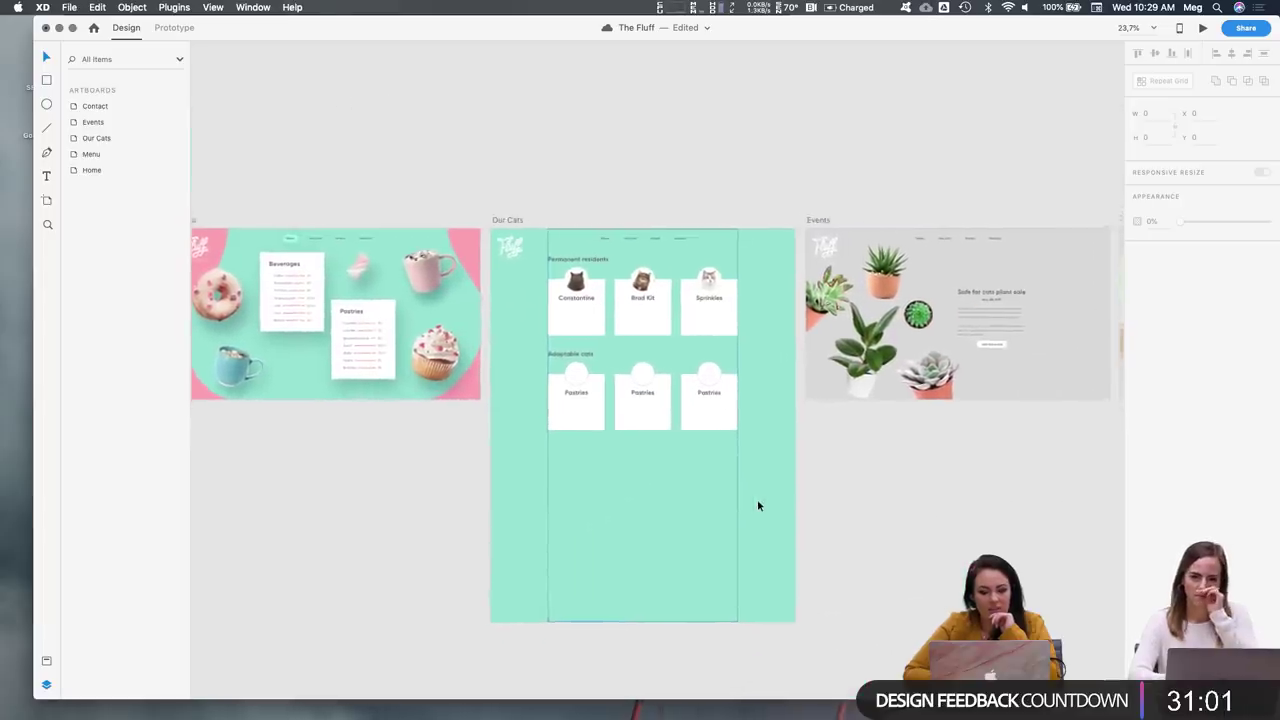
{"action": "scroll", "coordinate": [757, 506], "scroll_direction": "down", "scroll_amount": 2}
{"action": "scroll", "coordinate": [757, 506], "scroll_direction": "left", "scroll_amount": 3}
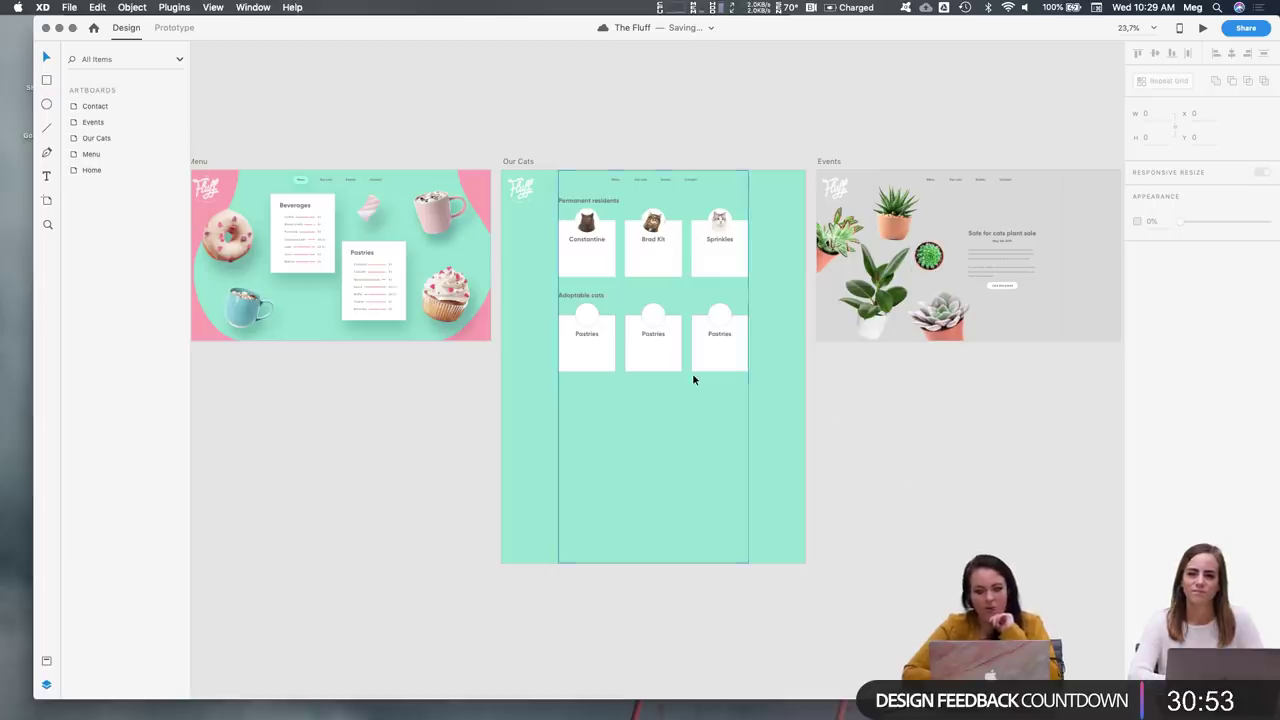
{"action": "scroll", "coordinate": [692, 374], "scroll_direction": "up", "scroll_amount": 2}
{"action": "scroll", "coordinate": [692, 373], "scroll_direction": "up", "scroll_amount": 5}
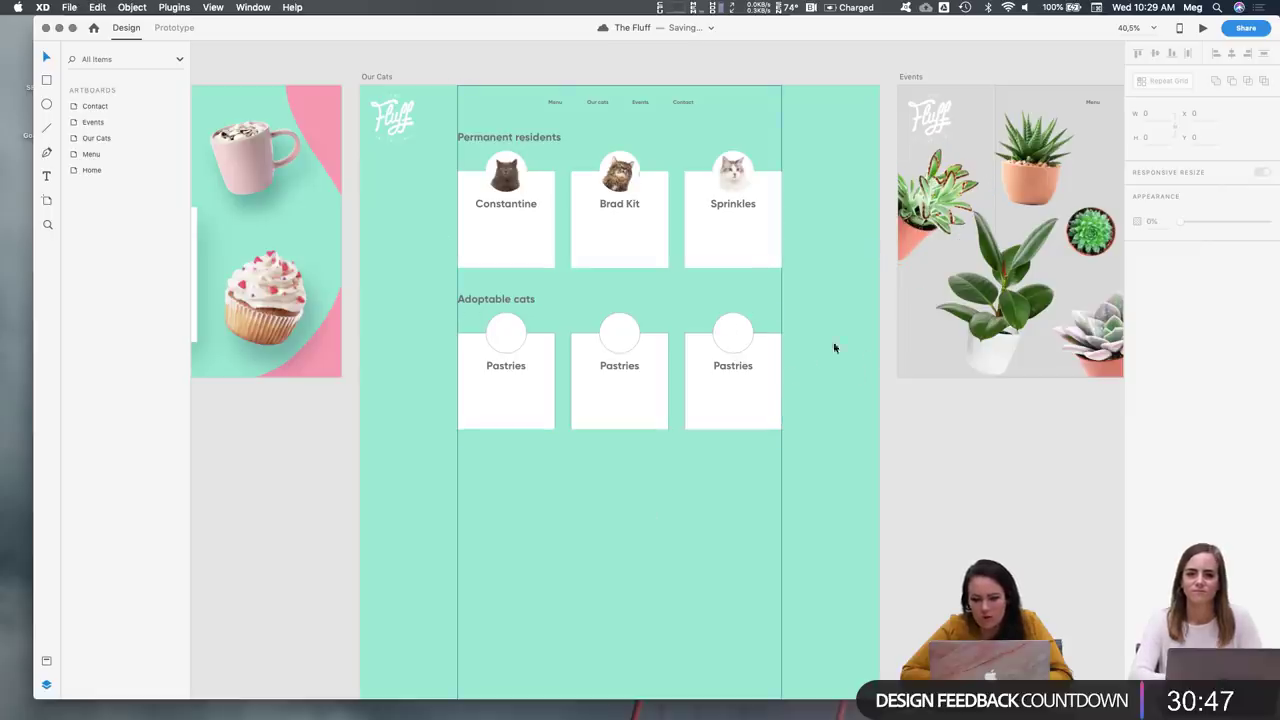
{"action": "left_click", "coordinate": [374, 77]}
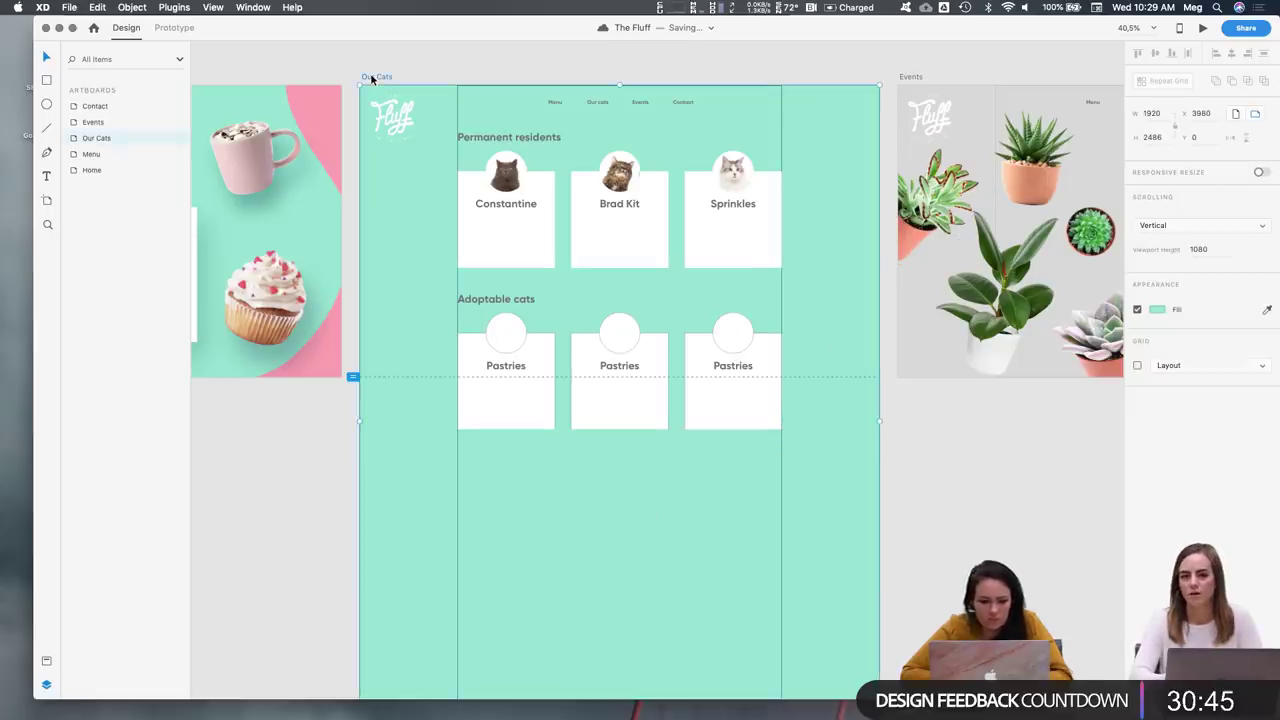
{"action": "left_click", "coordinate": [969, 529]}
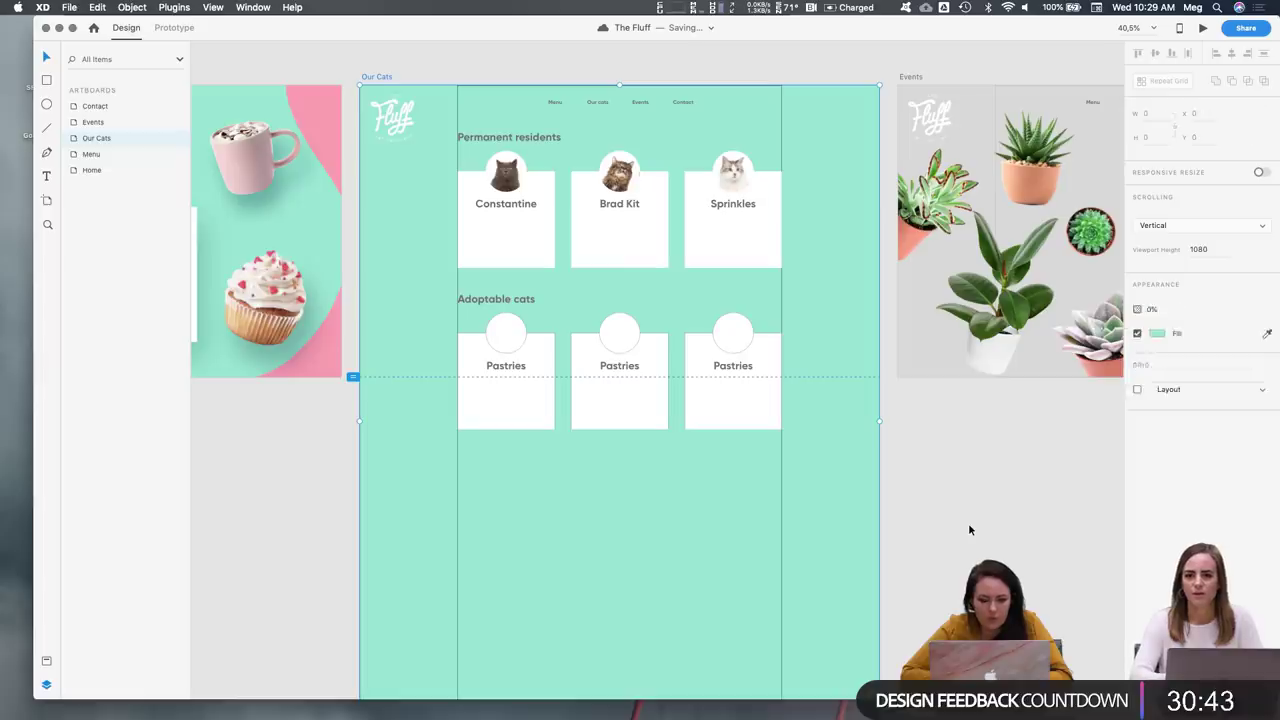
Fill the Permanent residents heading with white (#FFFFFF) and delete the Adoptable cats heading
{"action": "left_click", "coordinate": [513, 140]}
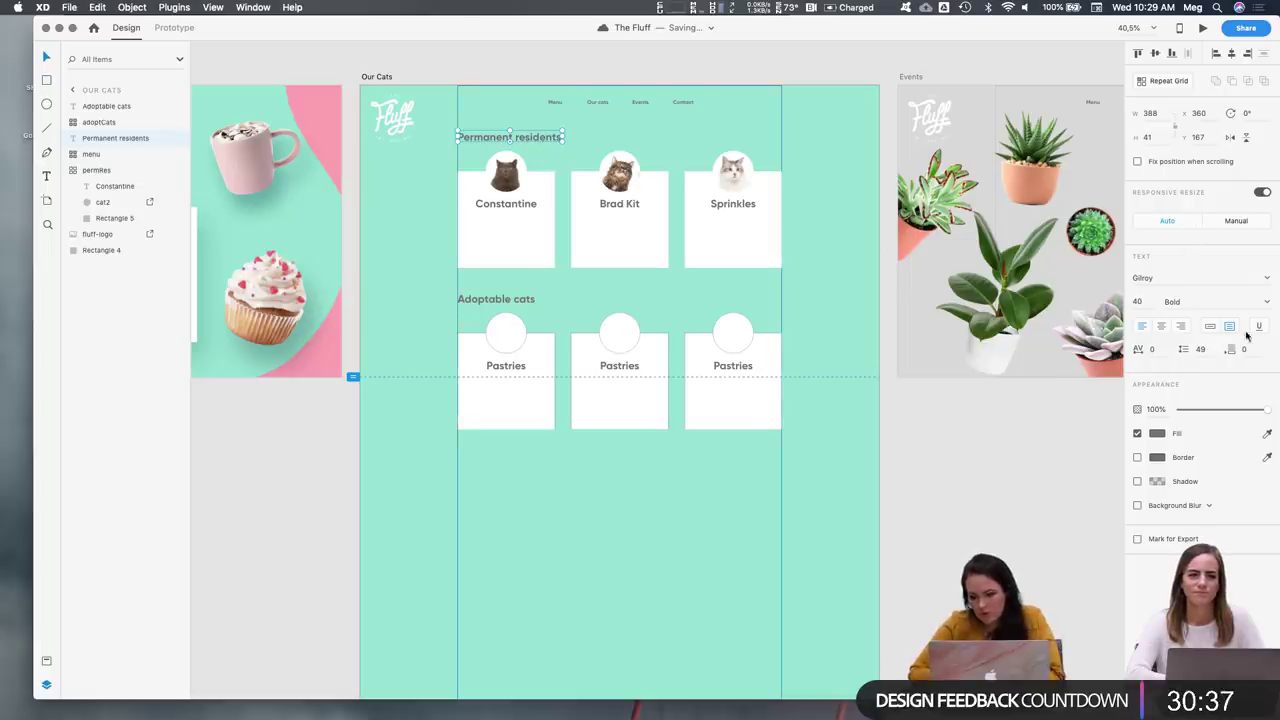
{"action": "left_click", "coordinate": [1156, 433]}
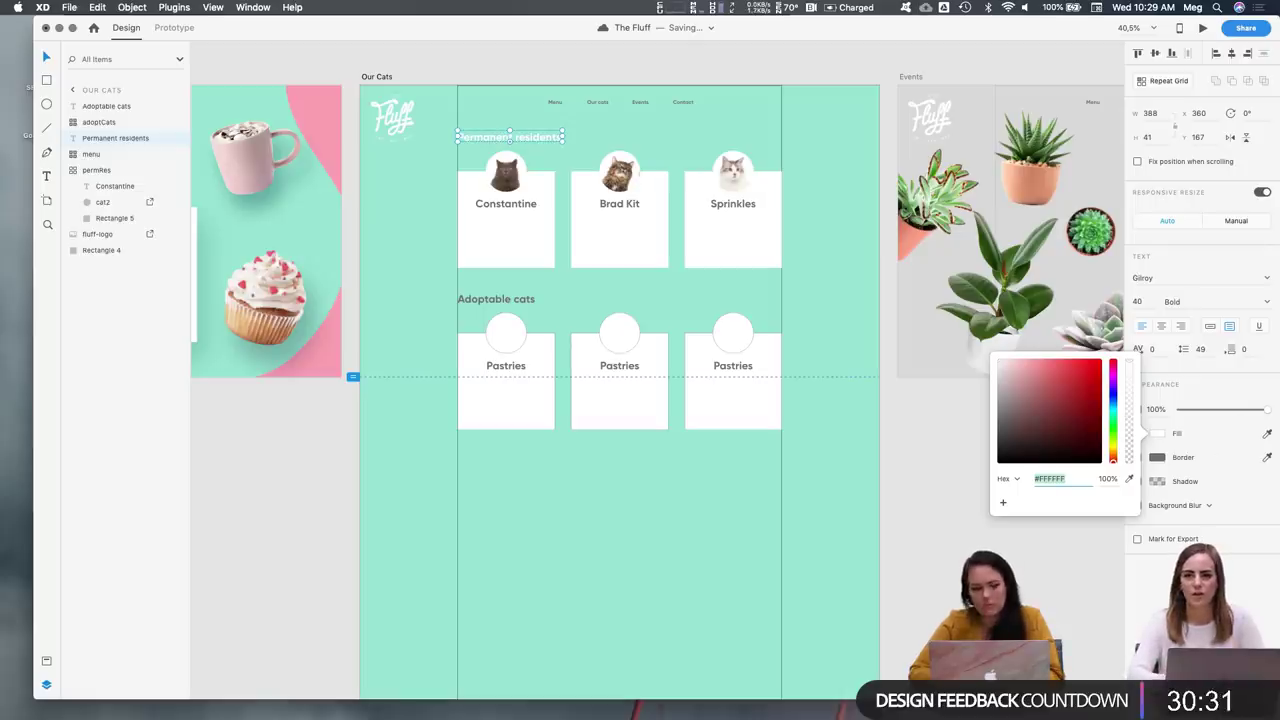
{"action": "left_click", "coordinate": [512, 300]}
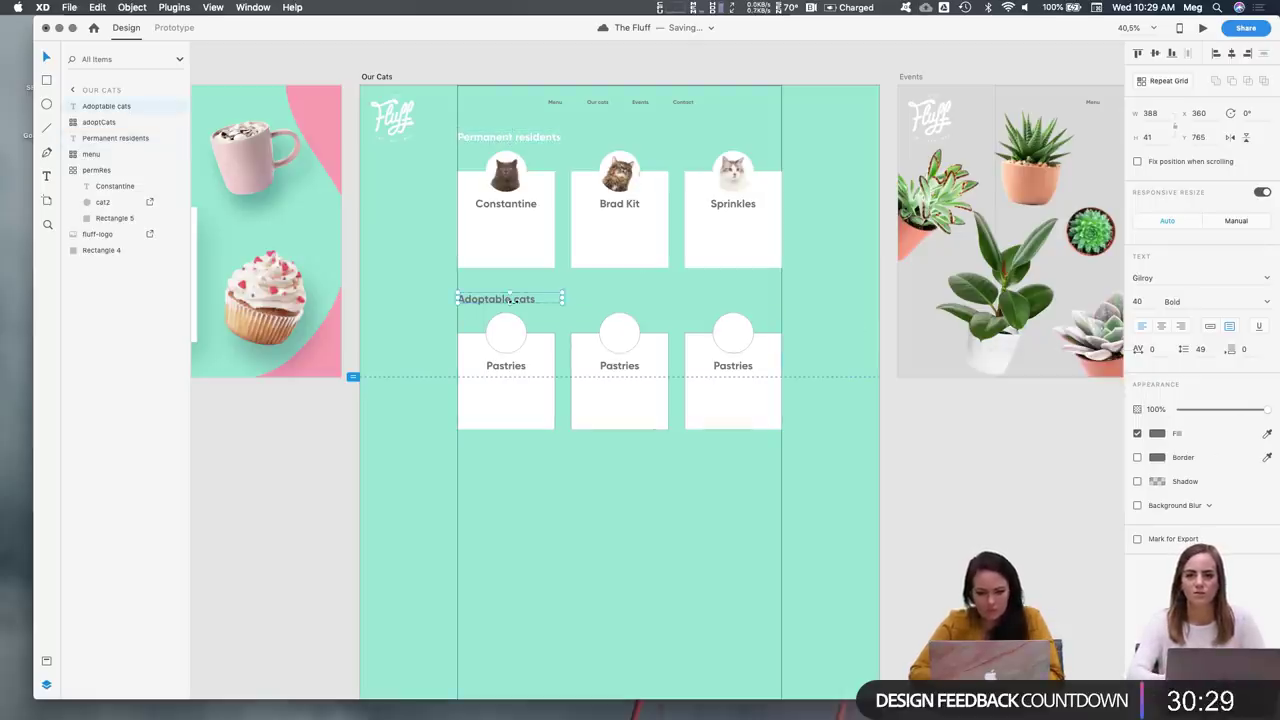
{"action": "key", "text": "BackSpace"}
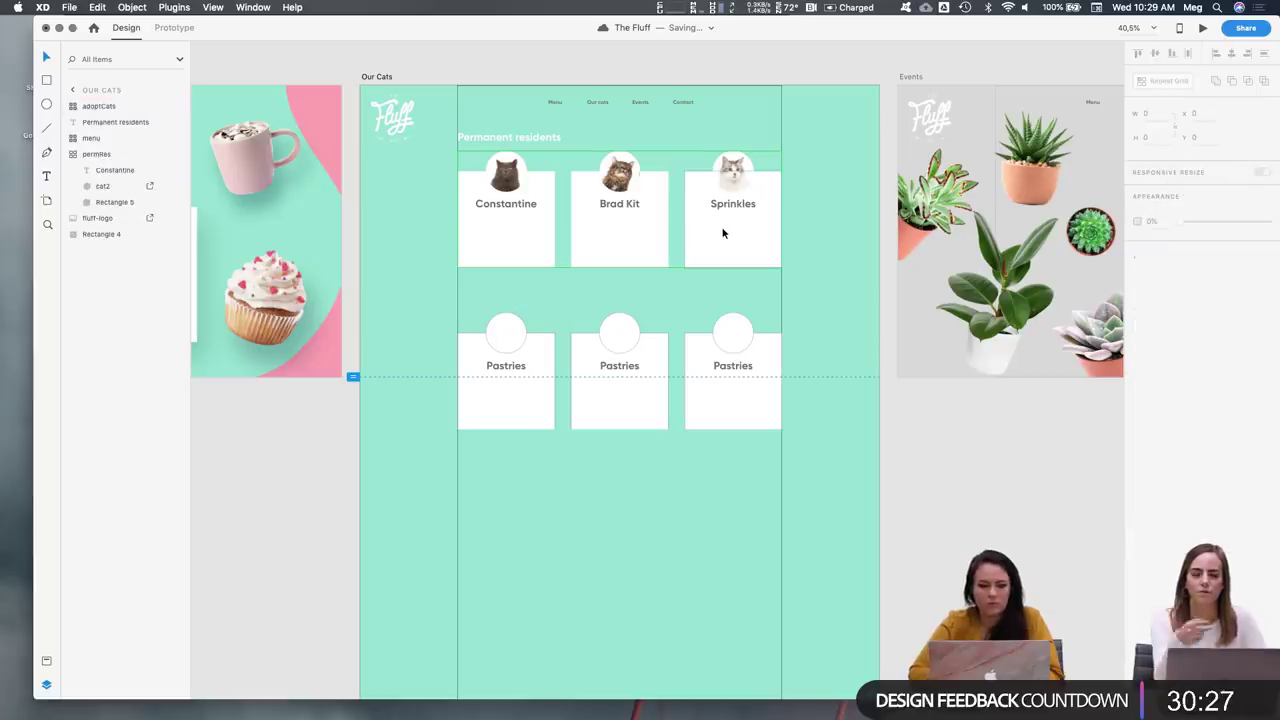
Convert the Permanent residents heading into a symbol
{"action": "left_click", "coordinate": [511, 138]}
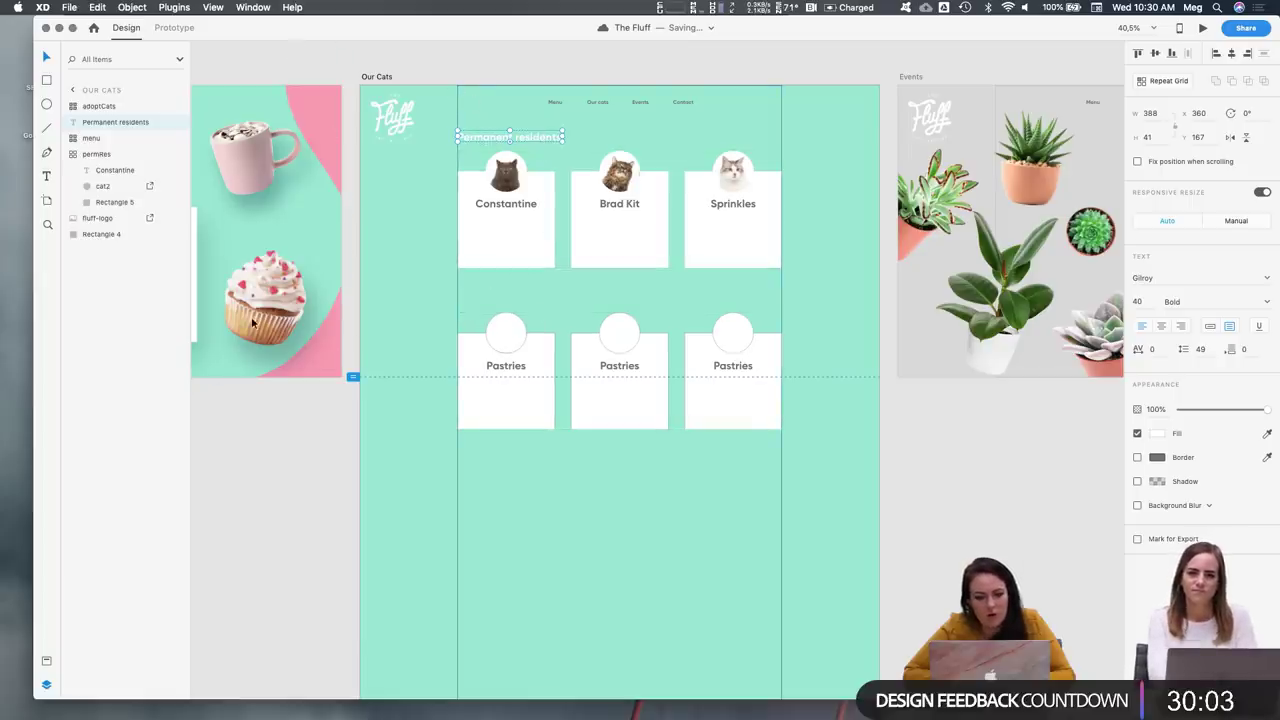
{"action": "right_click", "coordinate": [101, 125]}
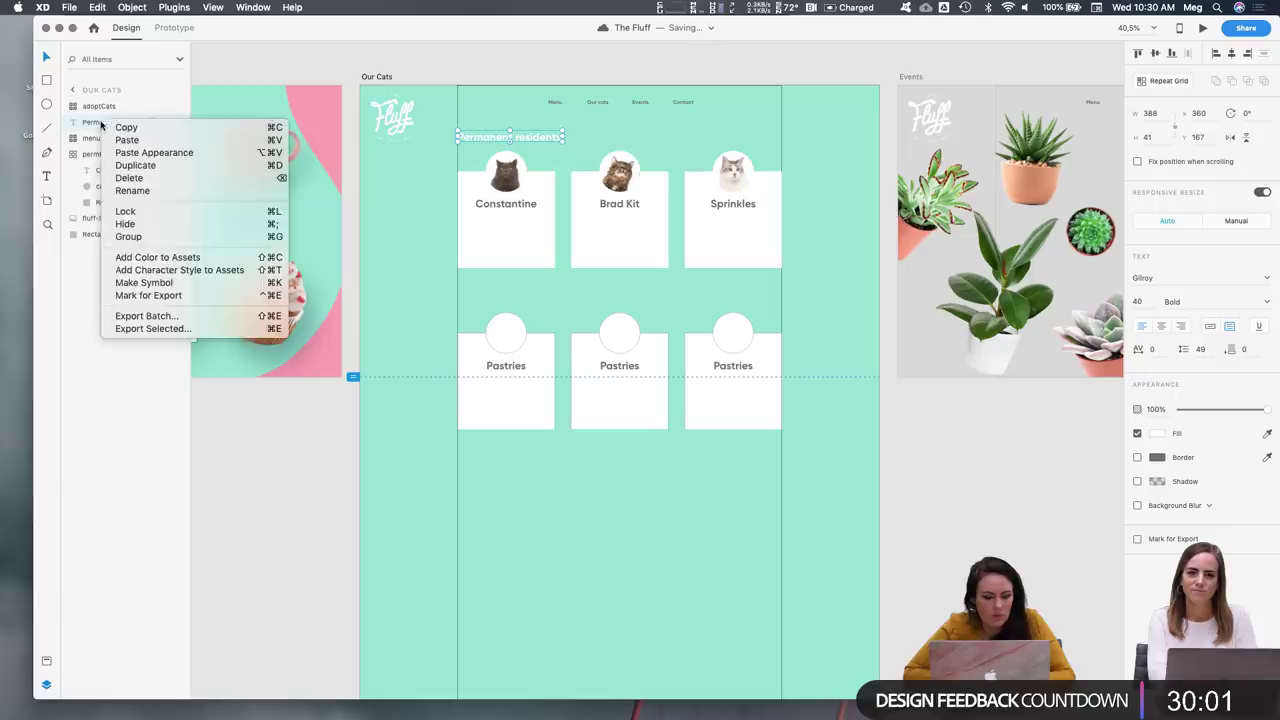
{"action": "left_click", "coordinate": [203, 284]}
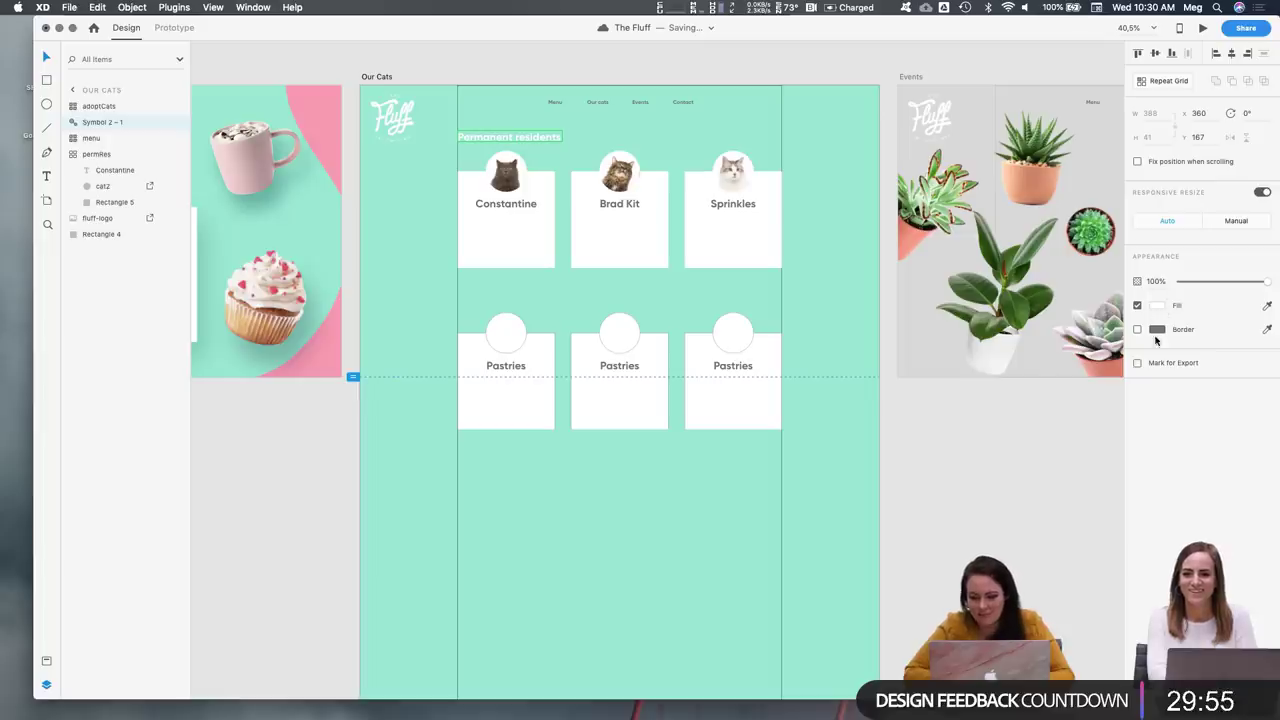
{"action": "double_click", "coordinate": [497, 137]}
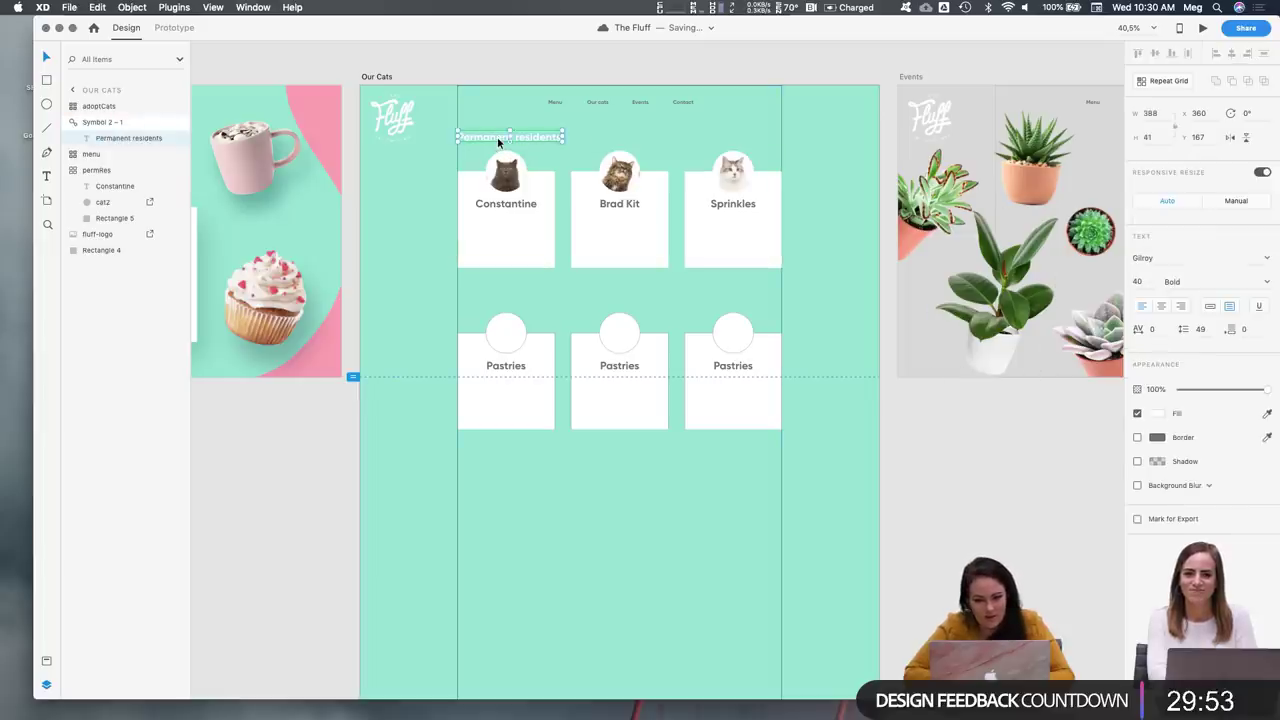
{"action": "left_click", "coordinate": [532, 145]}
{"action": "double_click", "coordinate": [532, 145]}
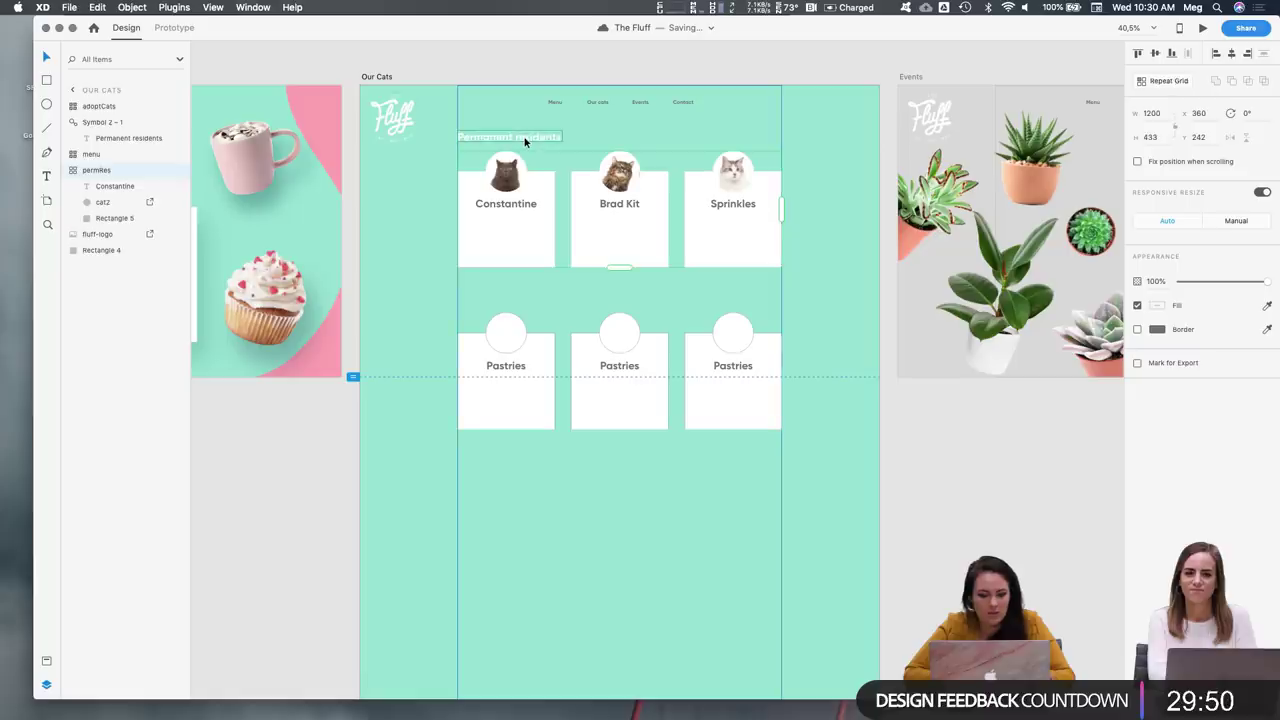
{"action": "left_click", "coordinate": [123, 140]}
{"action": "double_click", "coordinate": [123, 140]}
{"action": "key", "text": "Return"}
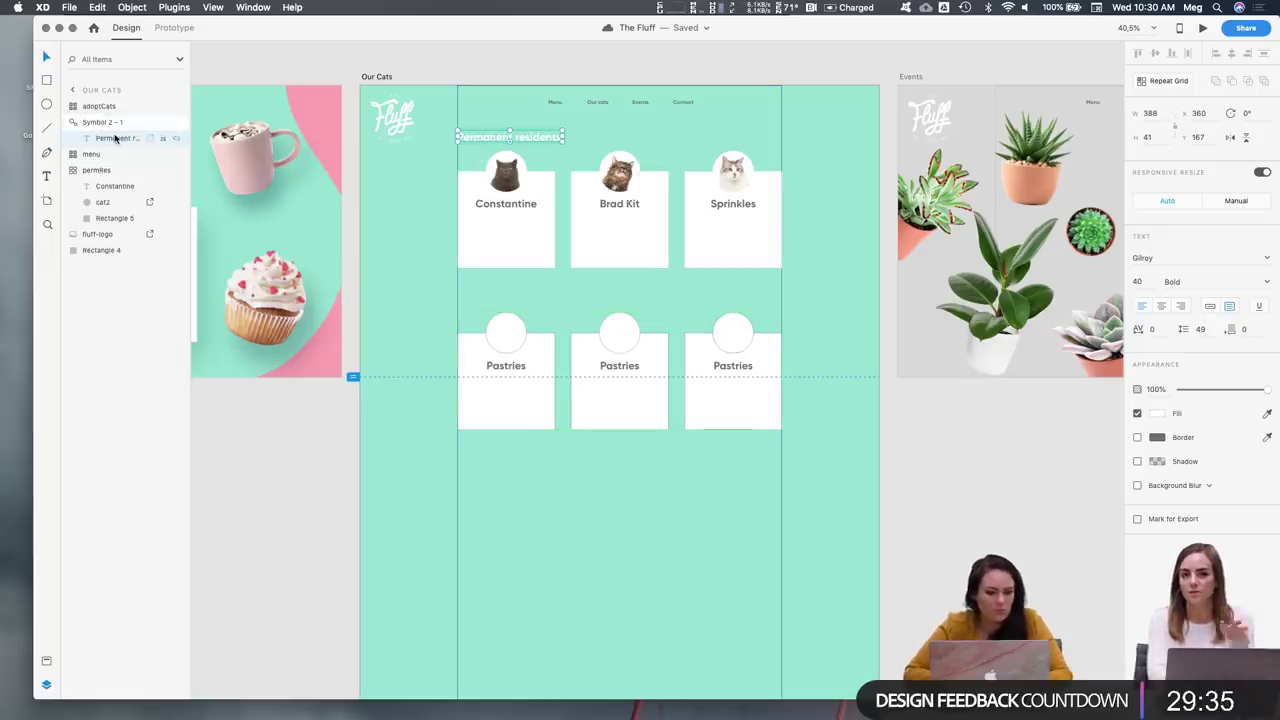
{"action": "left_click", "coordinate": [575, 160]}
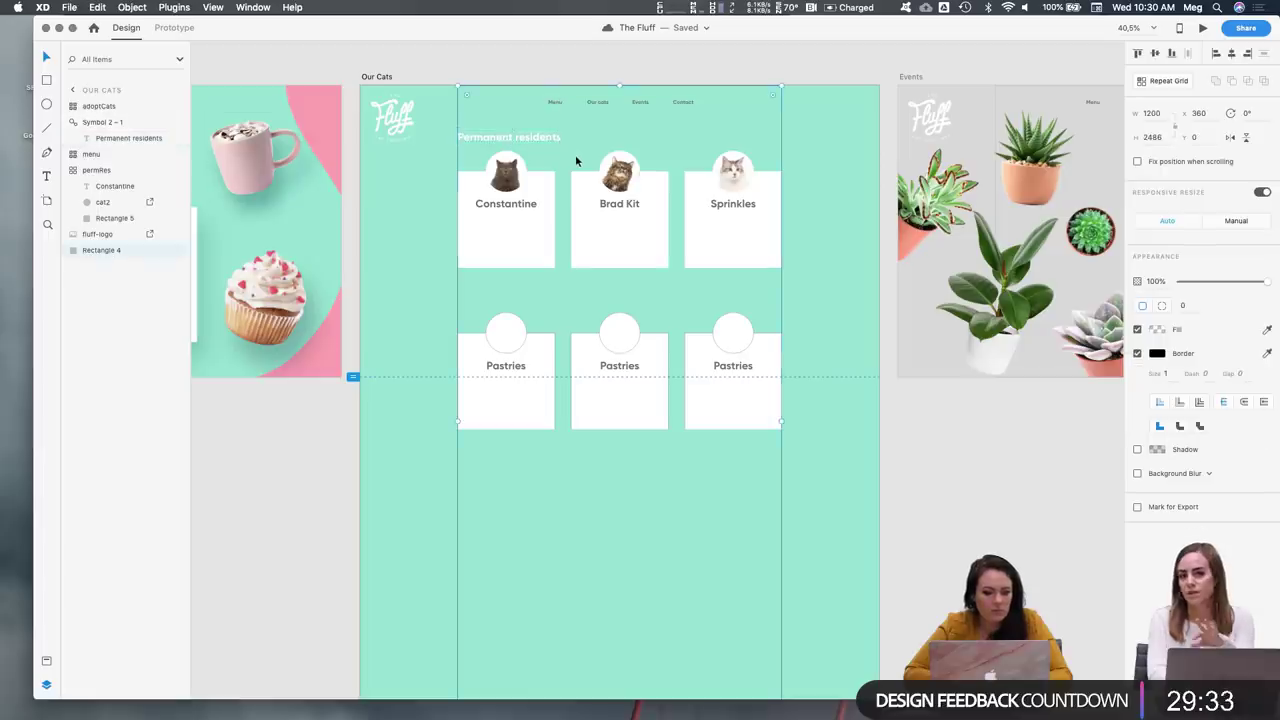
{"action": "double_click", "coordinate": [524, 136]}
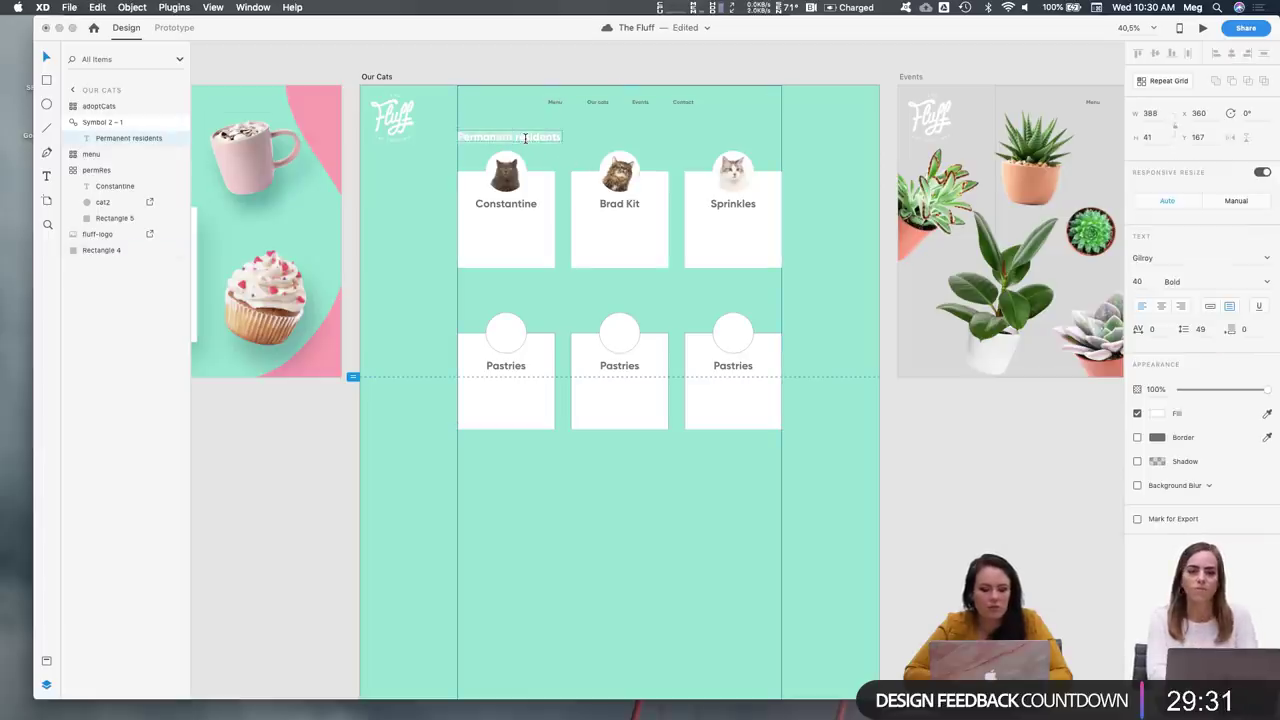
{"action": "key", "text": "Escape"}
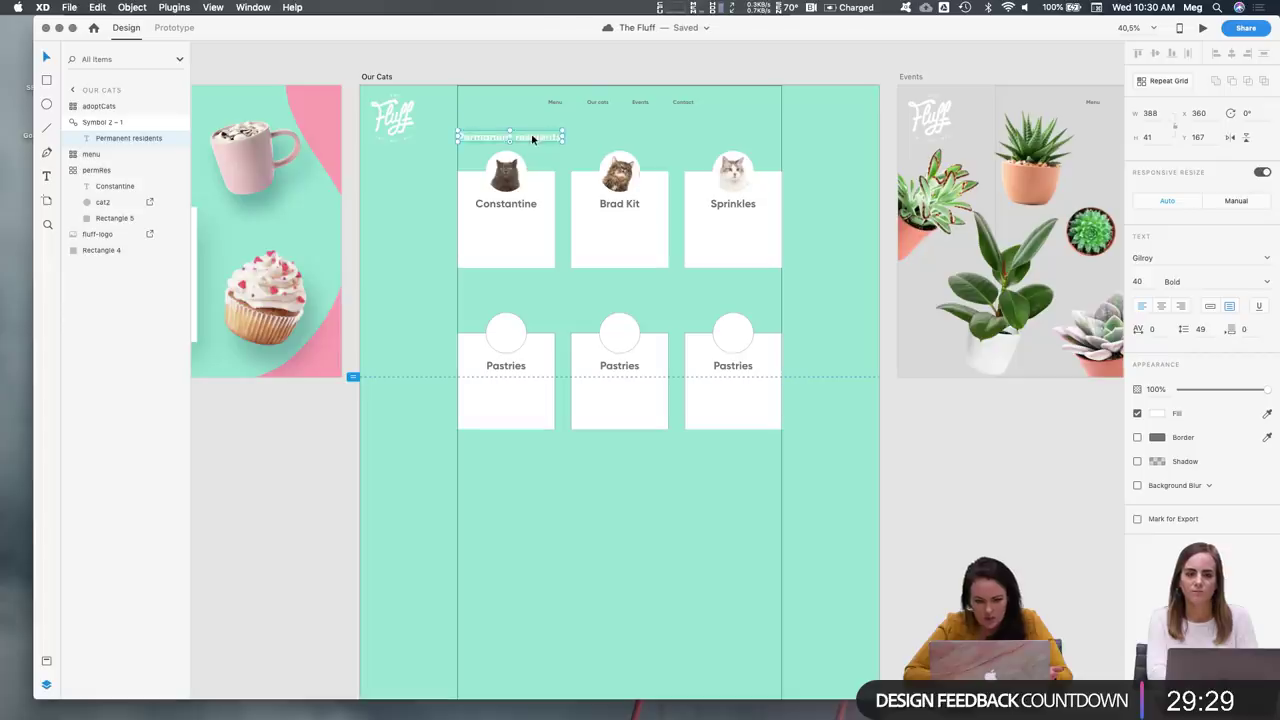
Add a shadow to the text inside the heading symbol, deriving dark teal #007671 from the sampled mint background, at 75% opacity
{"action": "left_click", "coordinate": [103, 123]}
{"action": "left_click", "coordinate": [106, 139]}
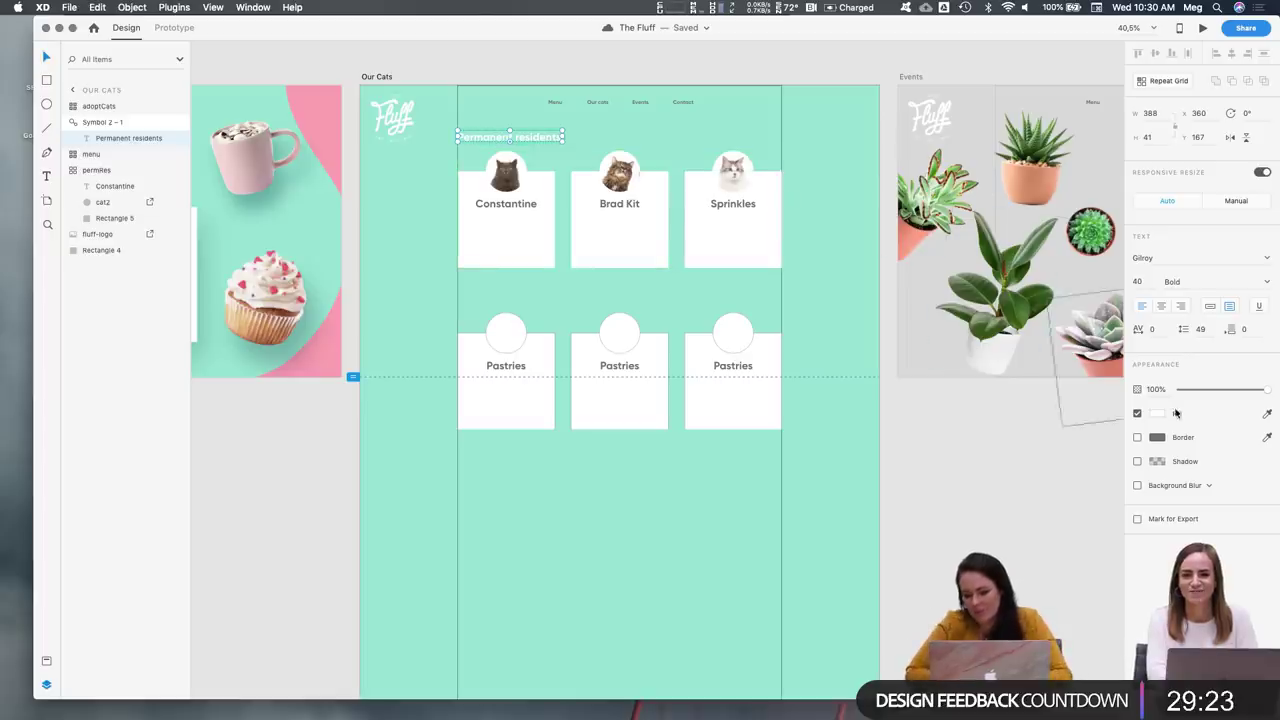
{"action": "left_click", "coordinate": [1137, 461]}
{"action": "left_click", "coordinate": [1163, 462]}
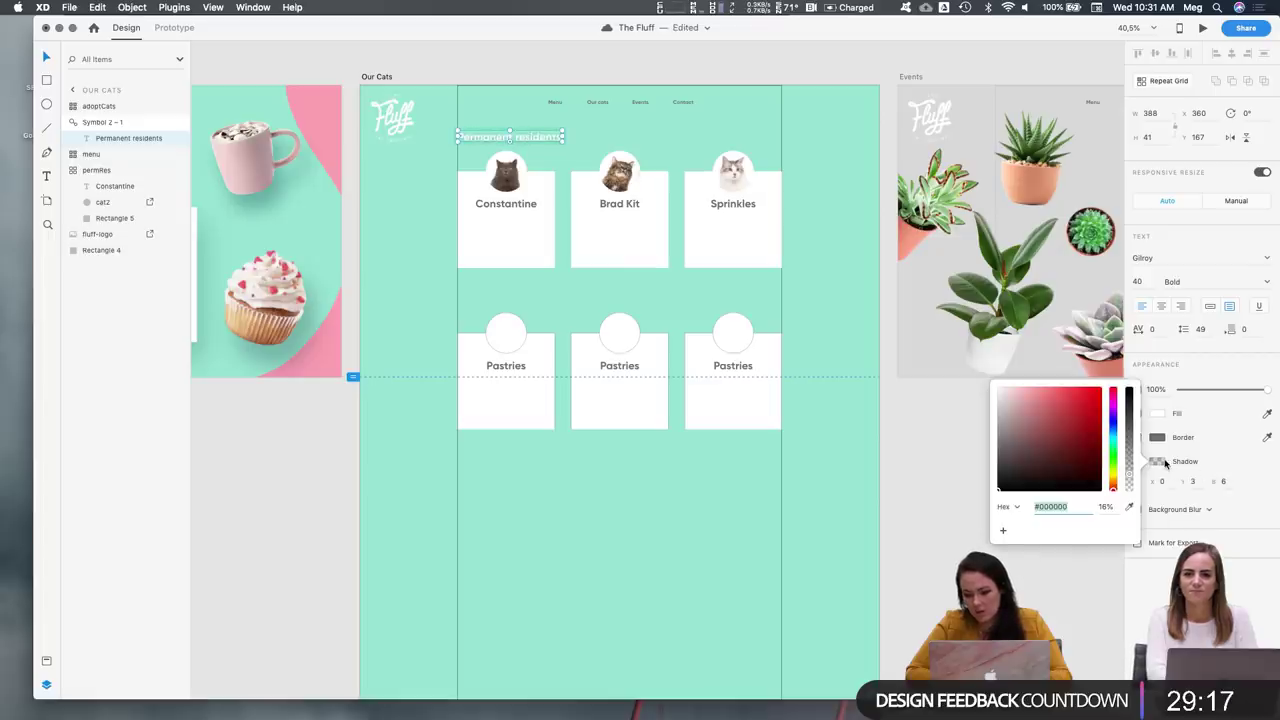
{"action": "left_click", "coordinate": [1129, 506]}
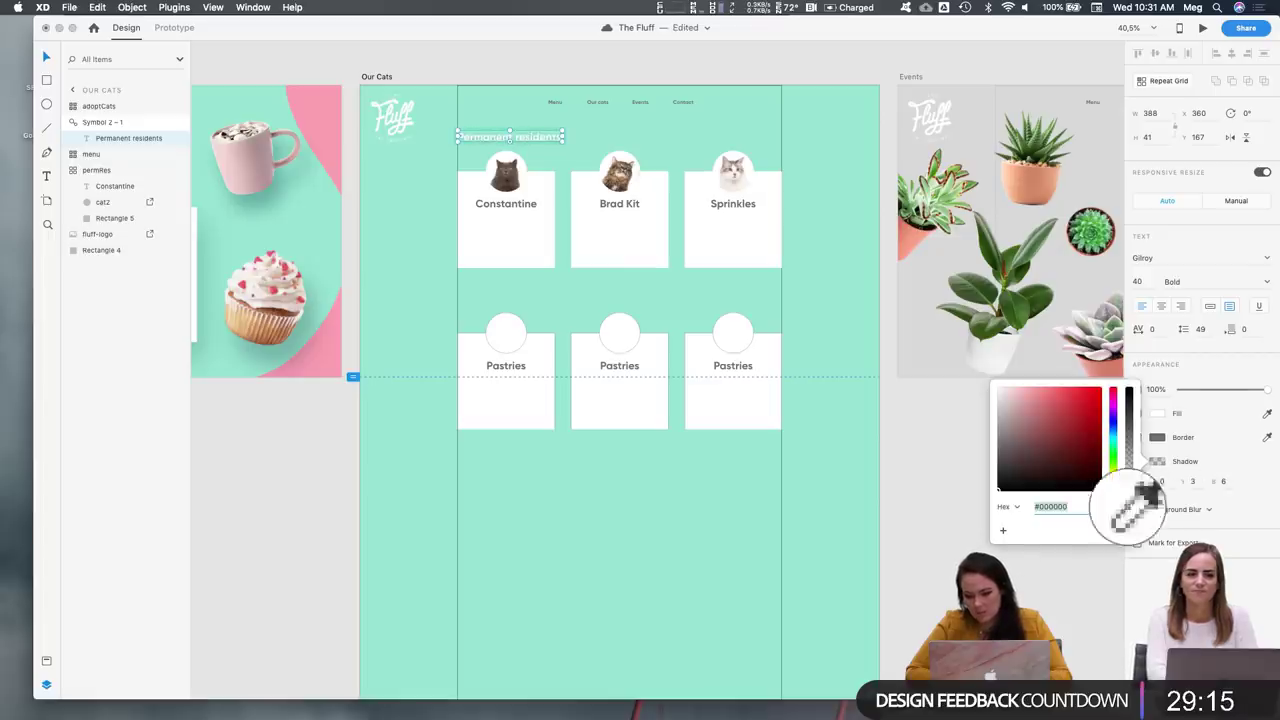
{"action": "left_click", "coordinate": [858, 358]}
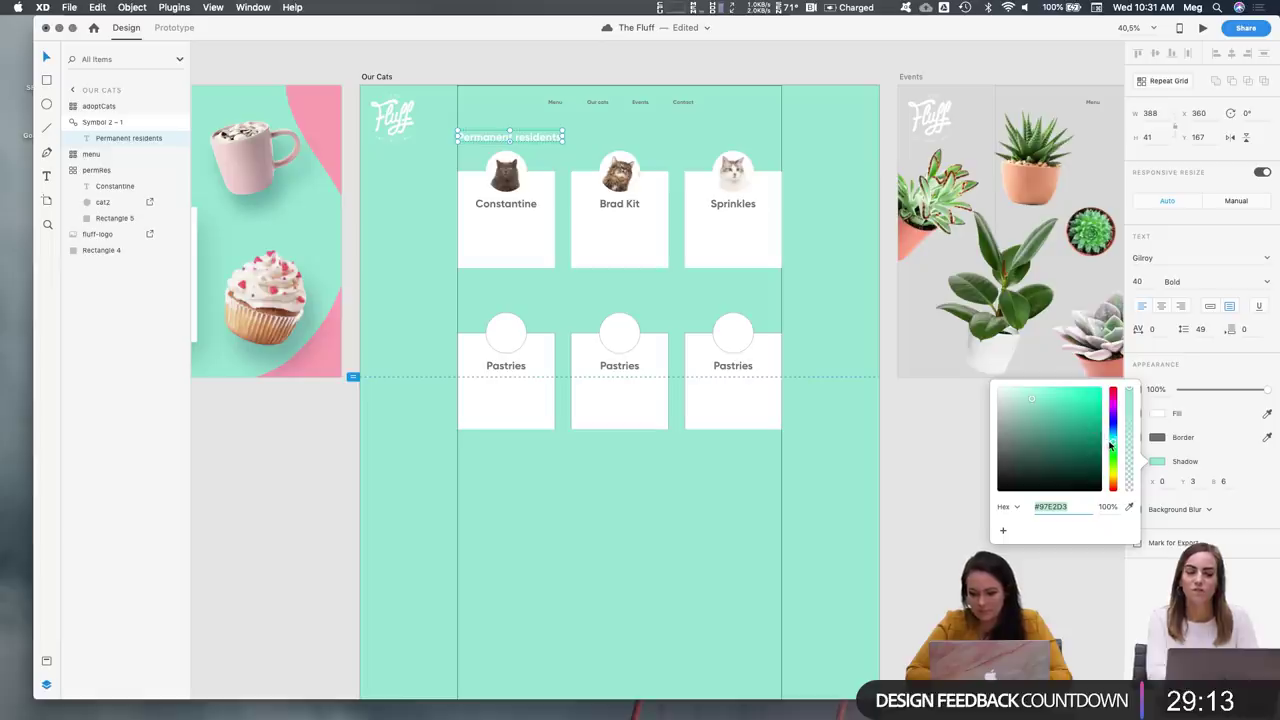
{"action": "mouse_move", "coordinate": [1110, 445]}
{"action": "left_mouse_down"}
{"action": "mouse_move", "coordinate": [1106, 432]}
{"action": "mouse_move", "coordinate": [1120, 445]}
{"action": "left_mouse_up"}
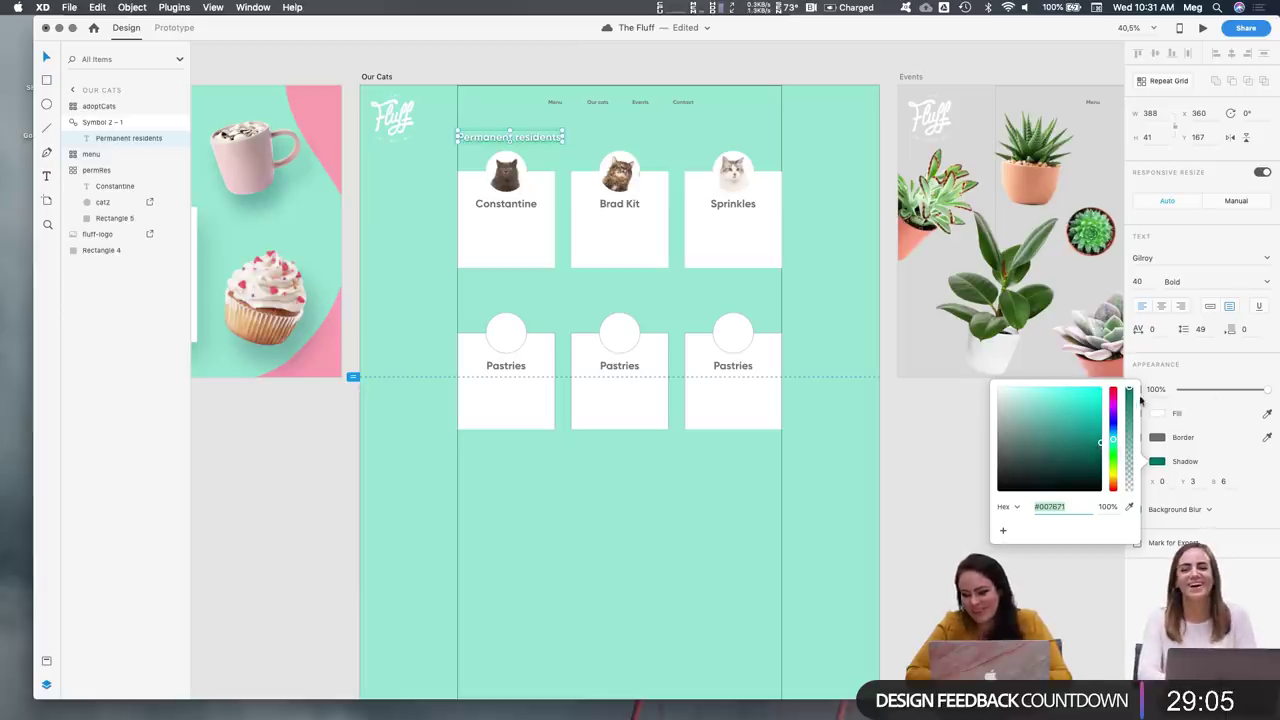
{"action": "left_click_drag", "start_coordinate": [1130, 397], "coordinate": [1133, 422]}
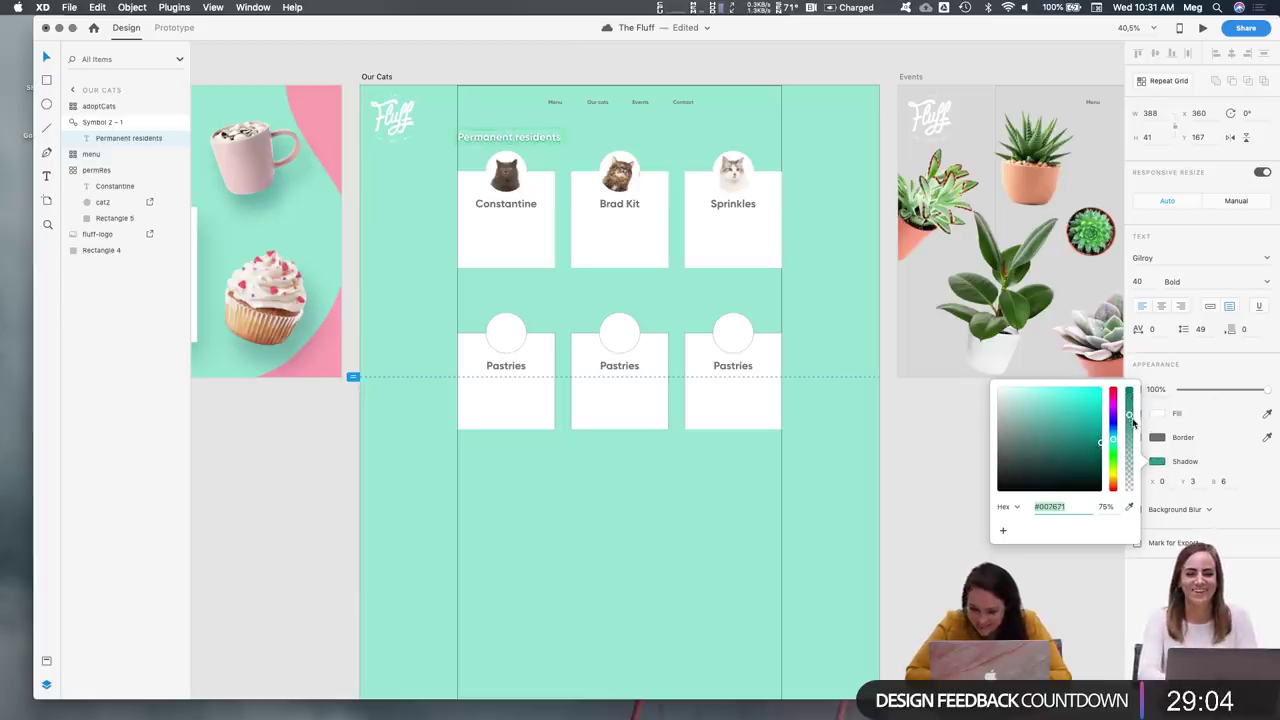
Try a heading shadow with X offset 30, Y offset 60 and blur 60
{"action": "left_click", "coordinate": [1222, 482]}
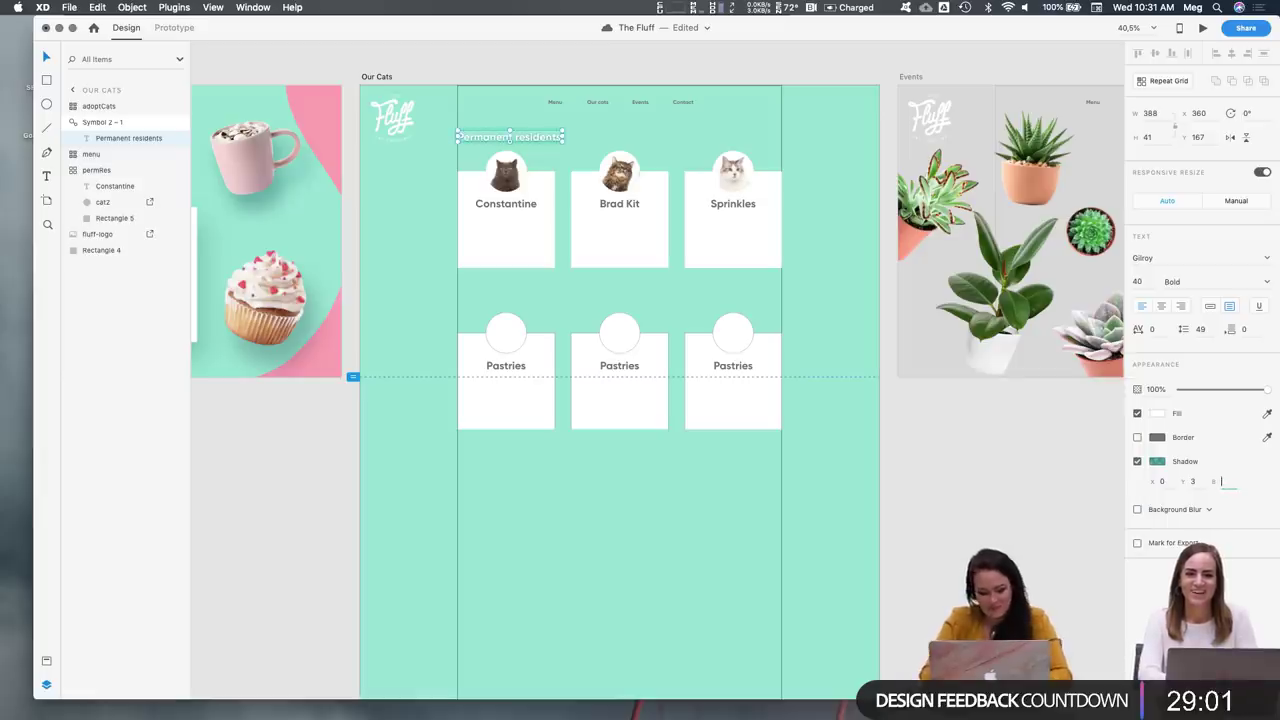
{"action": "type", "text": "60"}
{"action": "key", "text": "Return"}
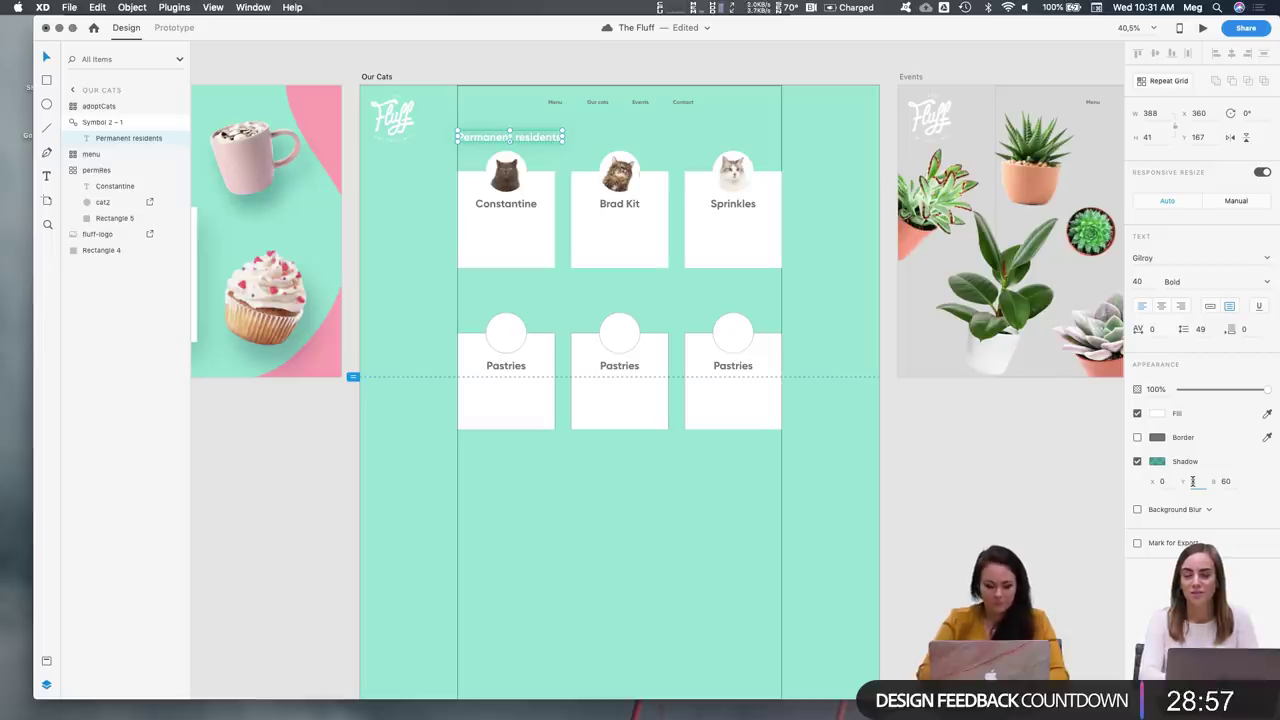
{"action": "key", "text": "Return"}
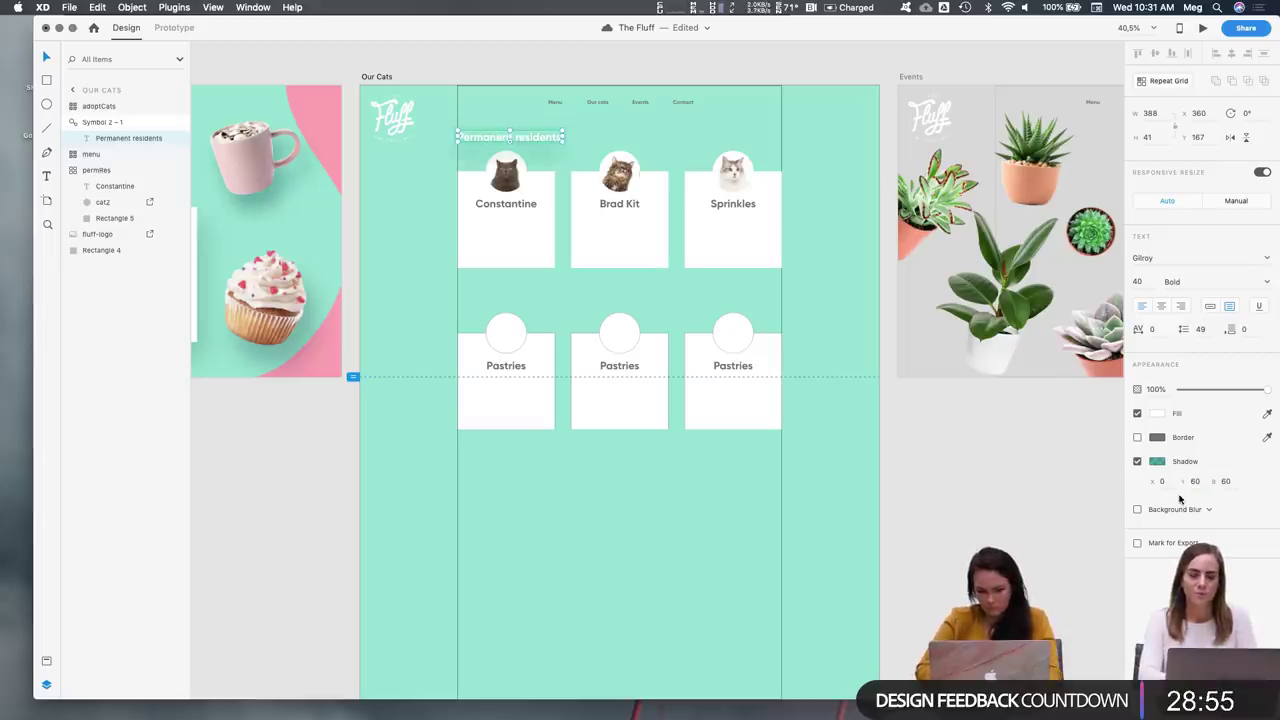
{"action": "type", "text": "30"}
{"action": "key", "text": "Return"}
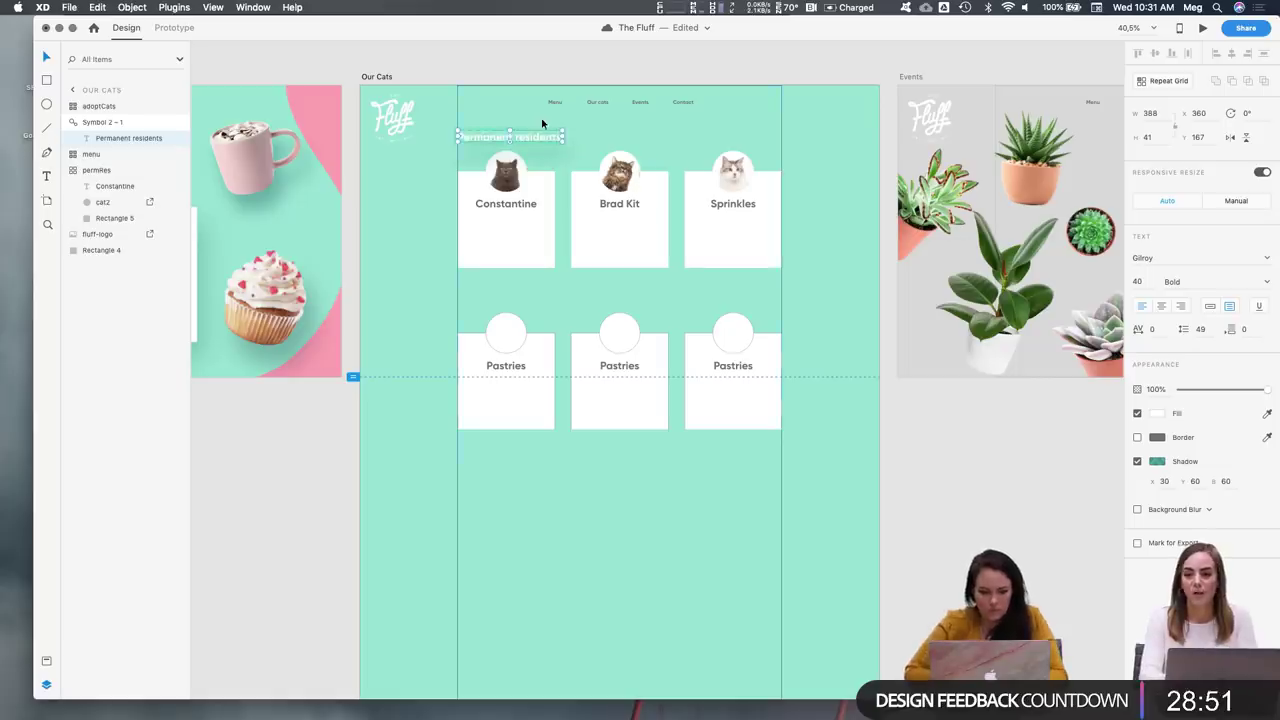
Increase the opacity of the heading's shadow colour and set the shadow offsets to X 0 and Y 30
{"action": "scroll", "coordinate": [535, 110], "scroll_direction": "up", "scroll_amount": 5}
{"action": "scroll", "coordinate": [535, 110], "scroll_direction": "up", "scroll_amount": 2}
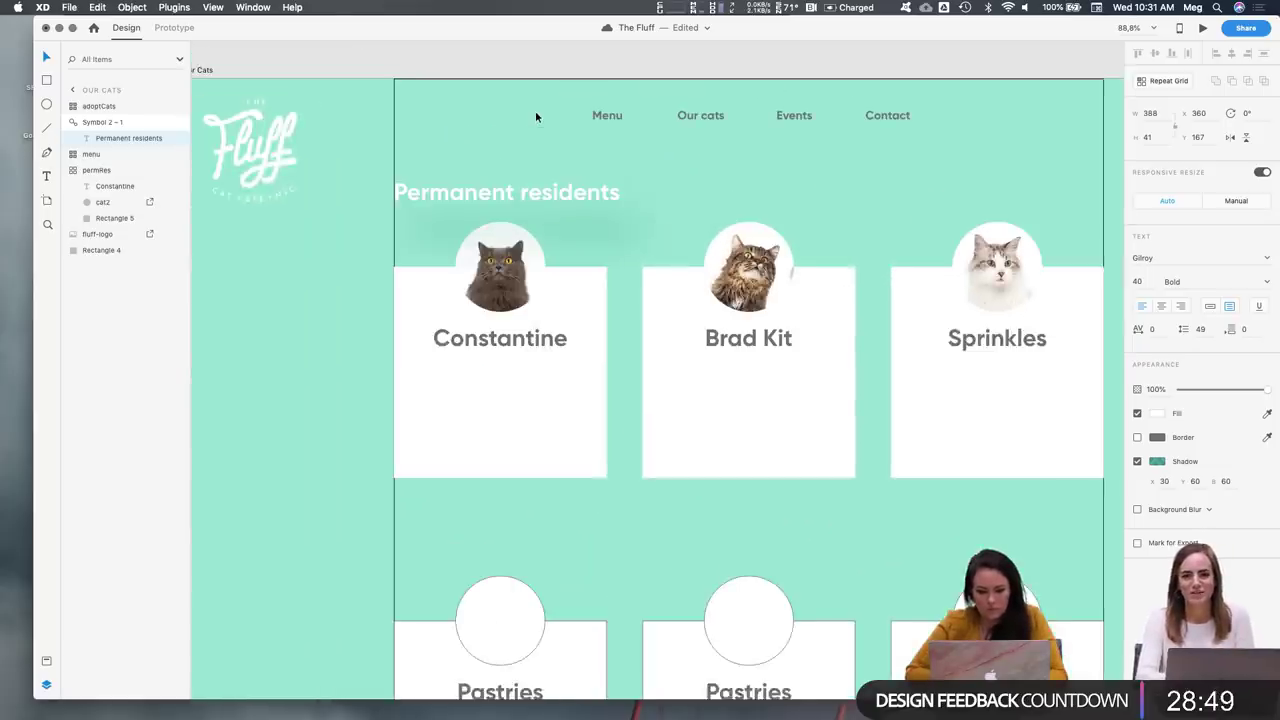
{"action": "left_click", "coordinate": [1157, 462]}
{"action": "left_click_drag", "start_coordinate": [1130, 423], "coordinate": [1121, 398]}
{"action": "left_click", "coordinate": [1183, 492]}
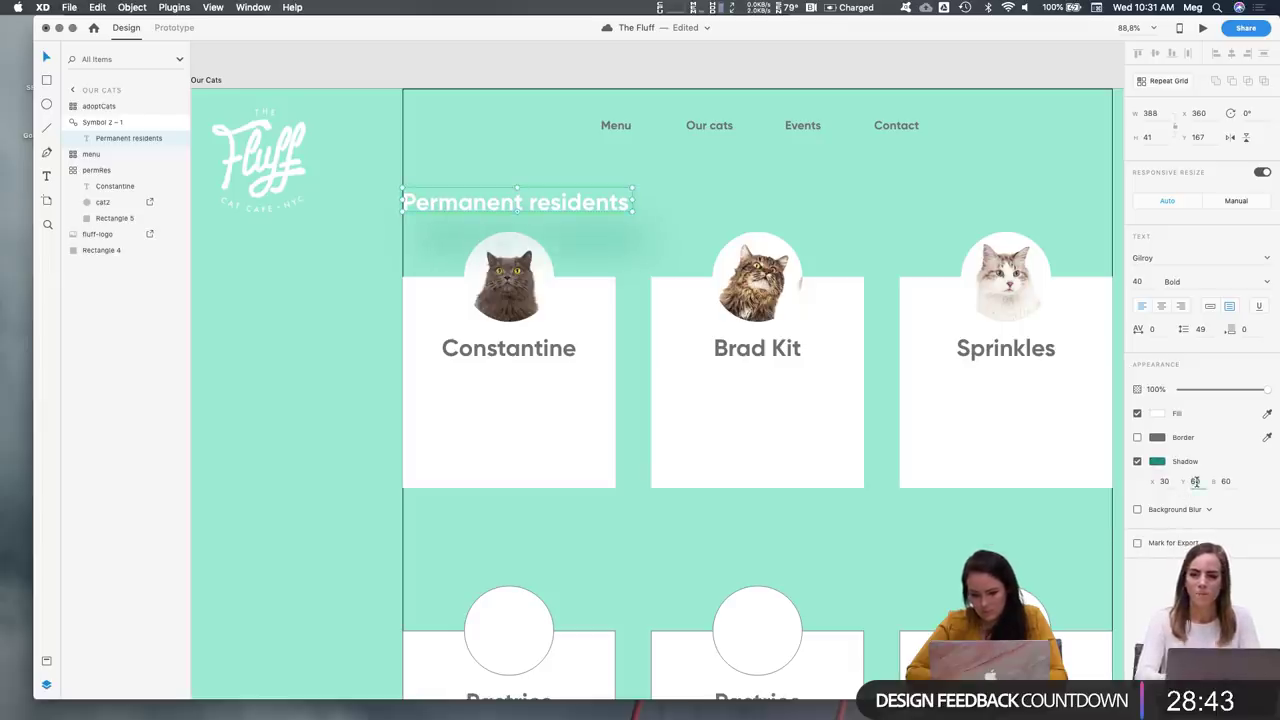
{"action": "type", "text": "30"}
{"action": "key", "text": "Return"}
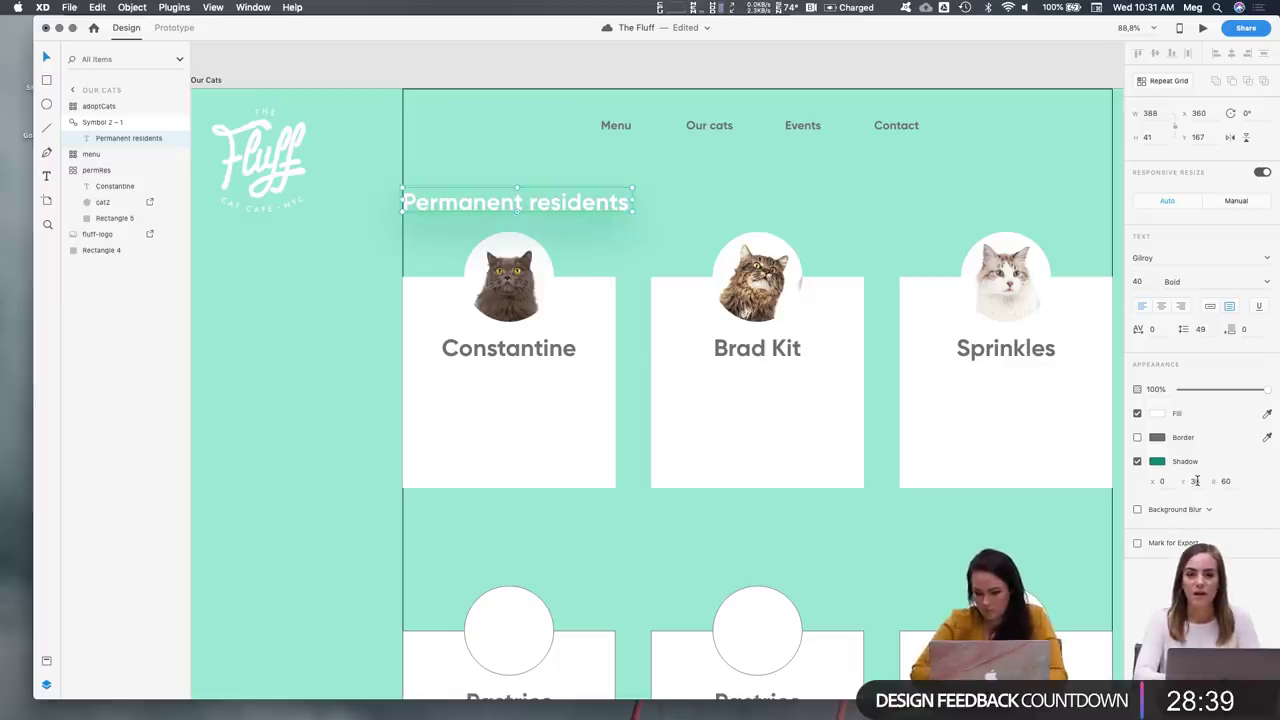
Set the heading shadow's Y offset to 15 and its blur to 40
{"action": "double_click", "coordinate": [1195, 481]}
{"action": "type", "text": "15"}
{"action": "key", "text": "Return"}
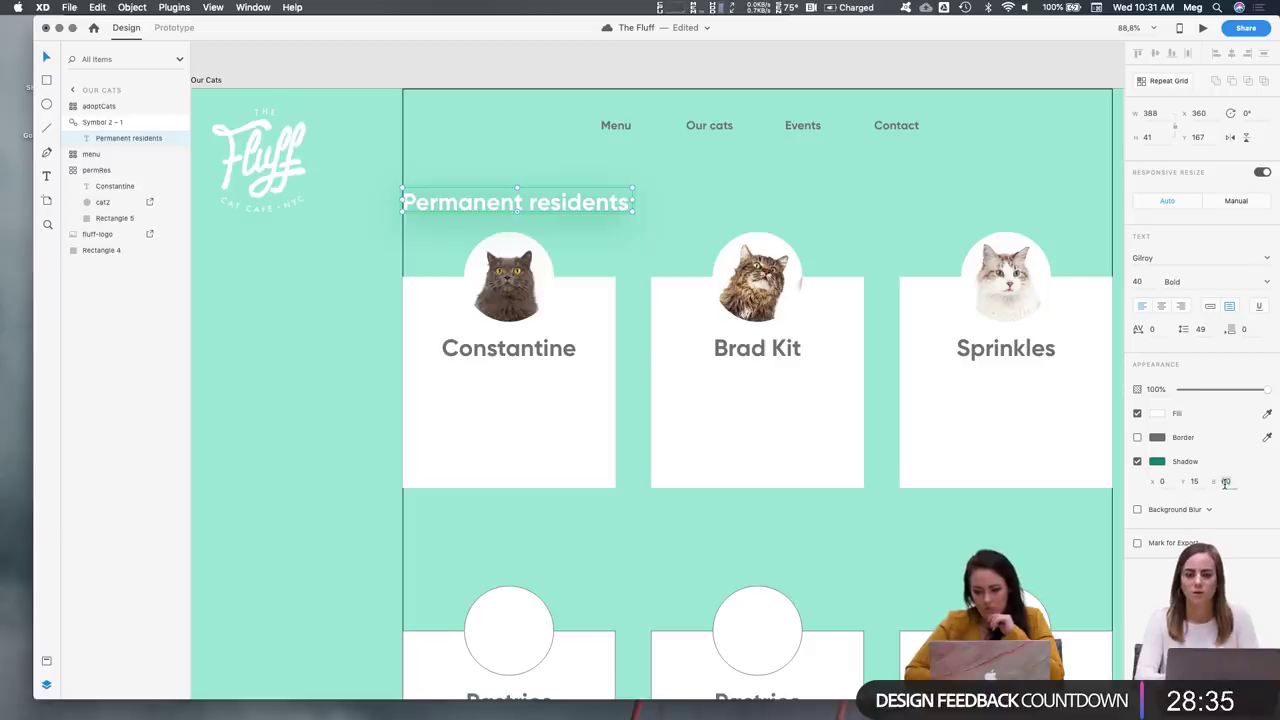
{"action": "type", "text": "40"}
{"action": "key", "text": "Return"}
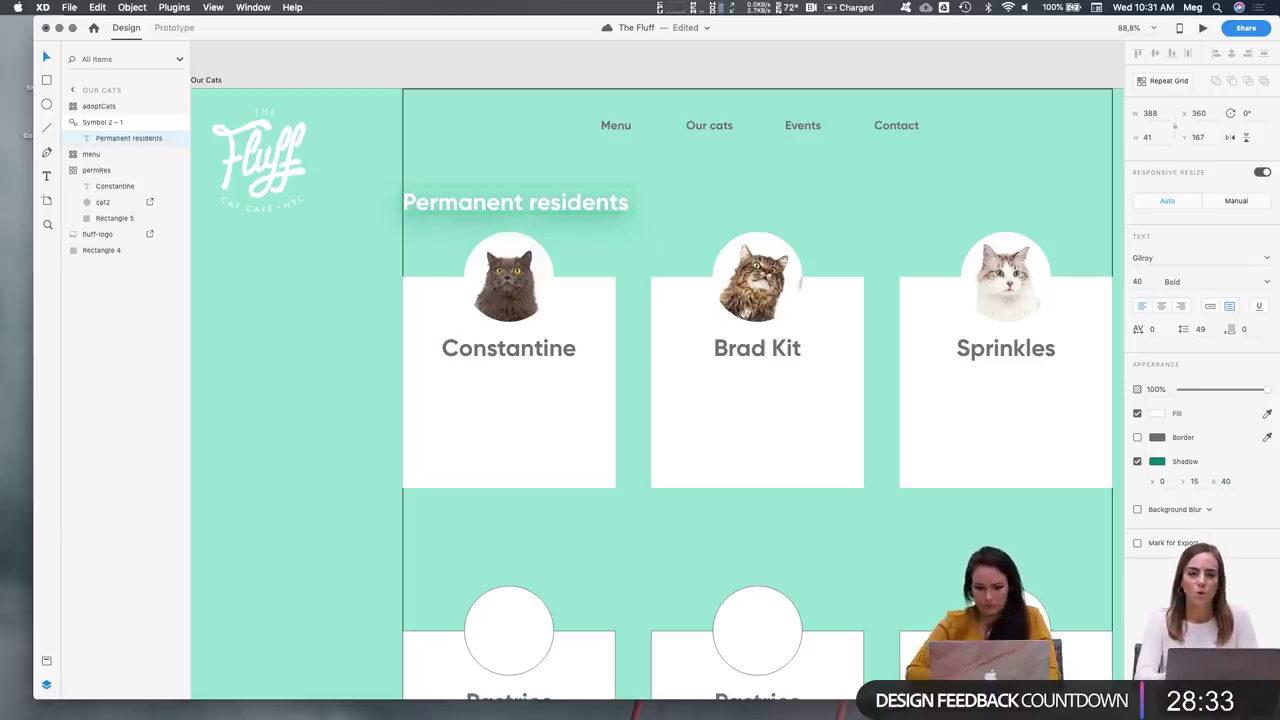
{"action": "left_click", "coordinate": [643, 207]}
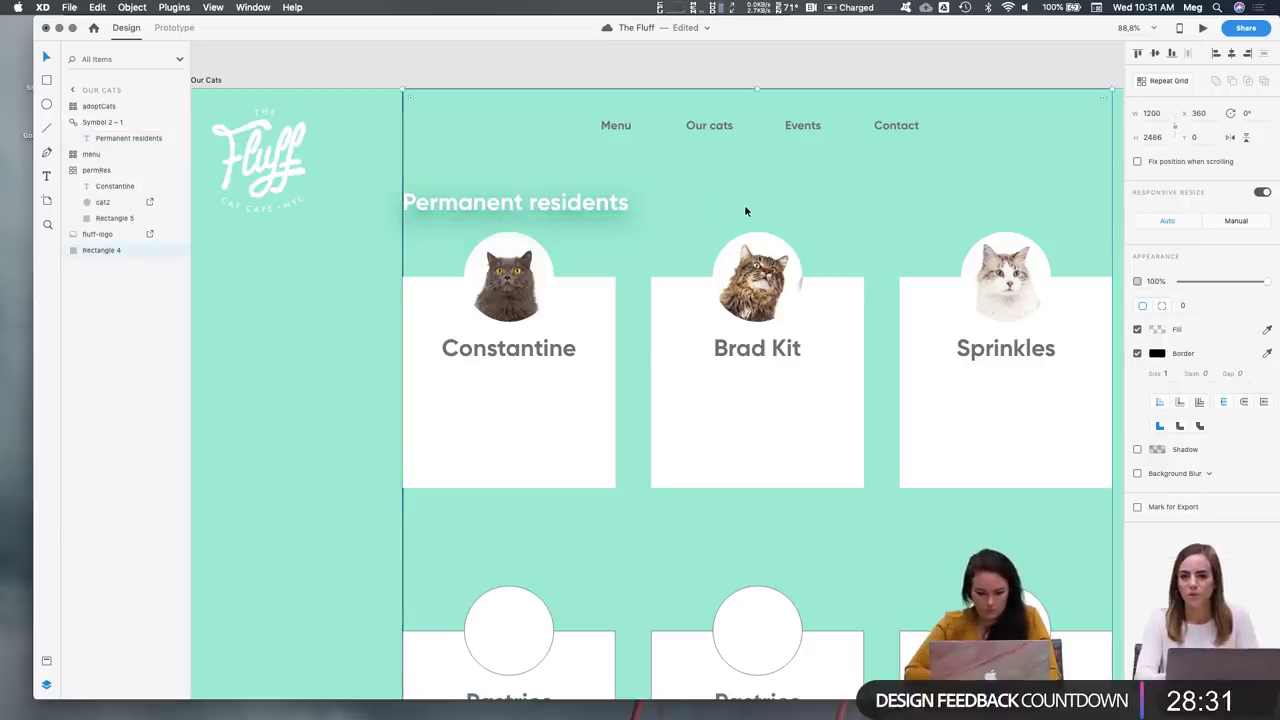
Examine the heading's shadow up close and compare it with the card and food shadows on the Menu page
{"action": "scroll", "coordinate": [716, 207], "scroll_direction": "down", "scroll_amount": 5}
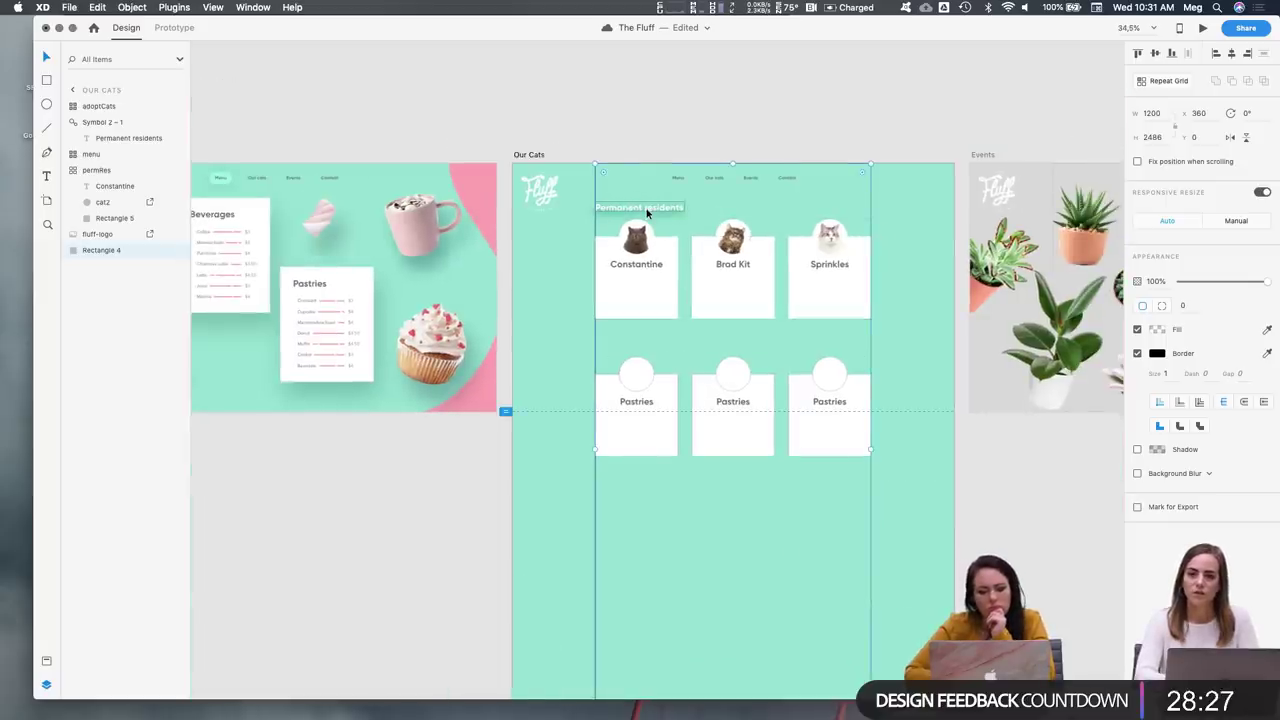
{"action": "scroll", "coordinate": [646, 212], "scroll_direction": "up", "scroll_amount": 3}
{"action": "scroll", "coordinate": [646, 212], "scroll_direction": "up", "scroll_amount": 5}
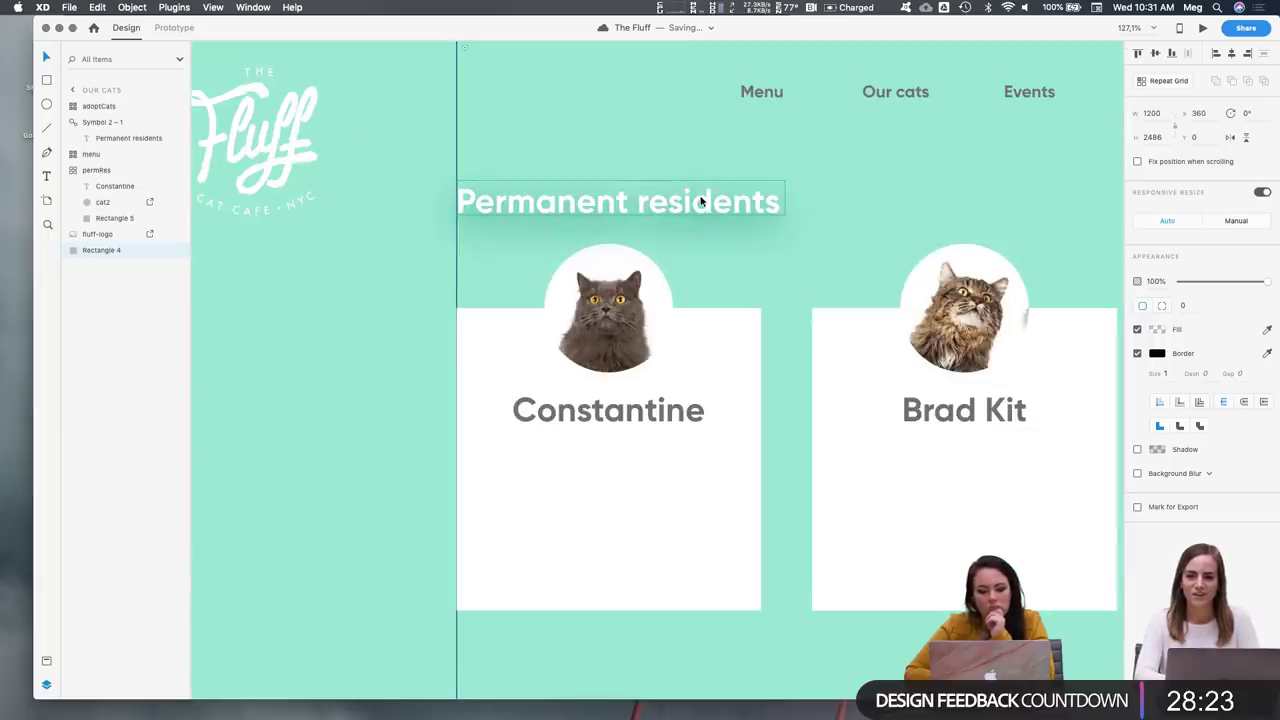
{"action": "scroll", "coordinate": [700, 201], "scroll_direction": "down", "scroll_amount": 2}
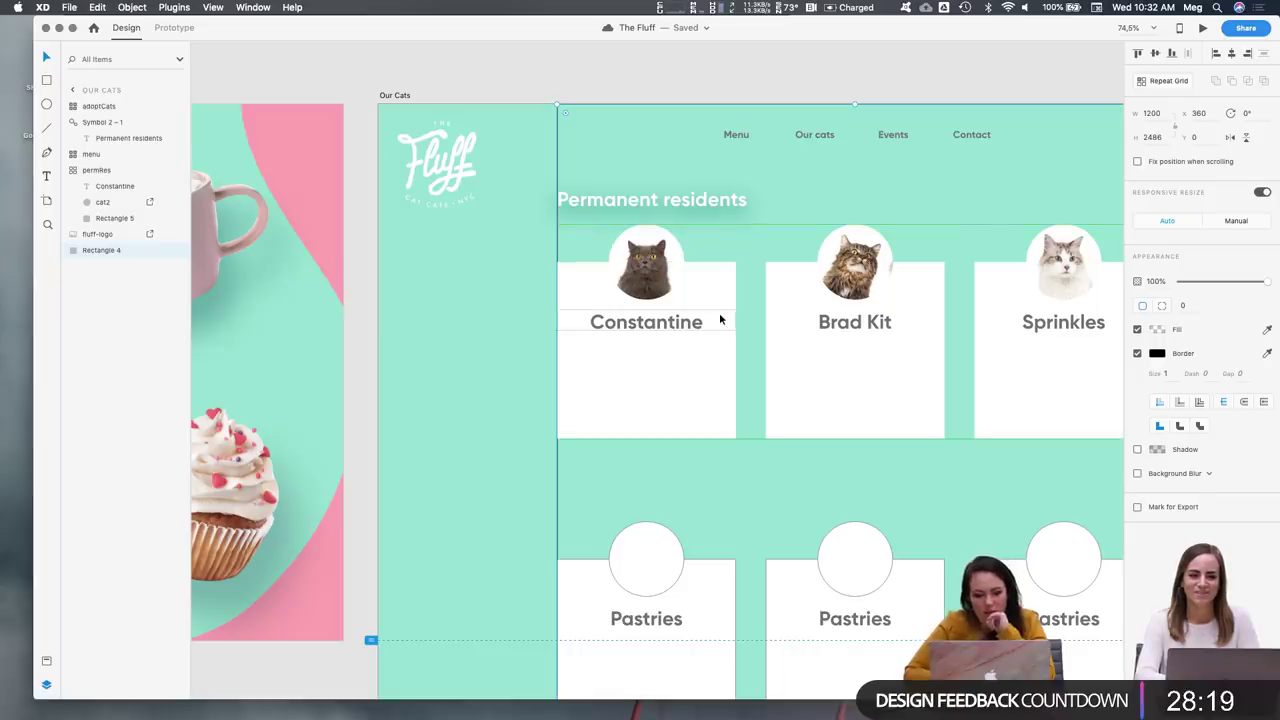
{"action": "scroll", "coordinate": [720, 319], "scroll_direction": "left", "scroll_amount": 10}
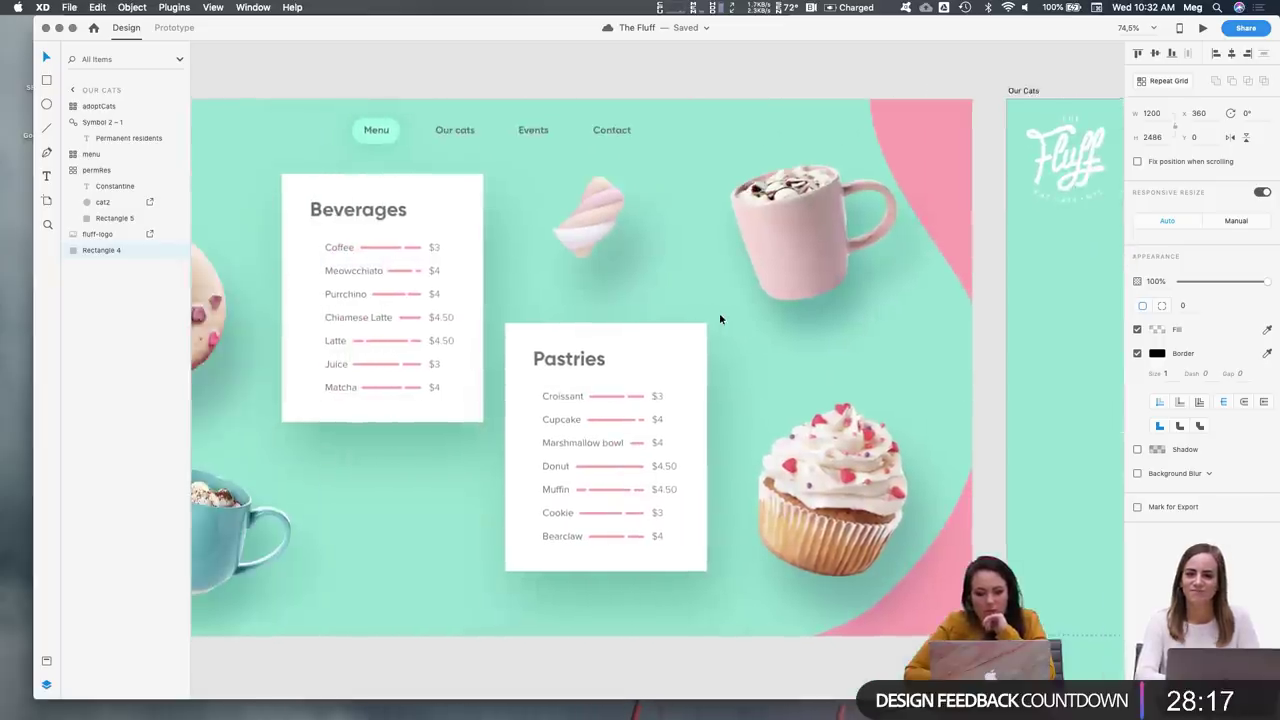
{"action": "scroll", "coordinate": [720, 319], "scroll_direction": "right", "scroll_amount": 10}
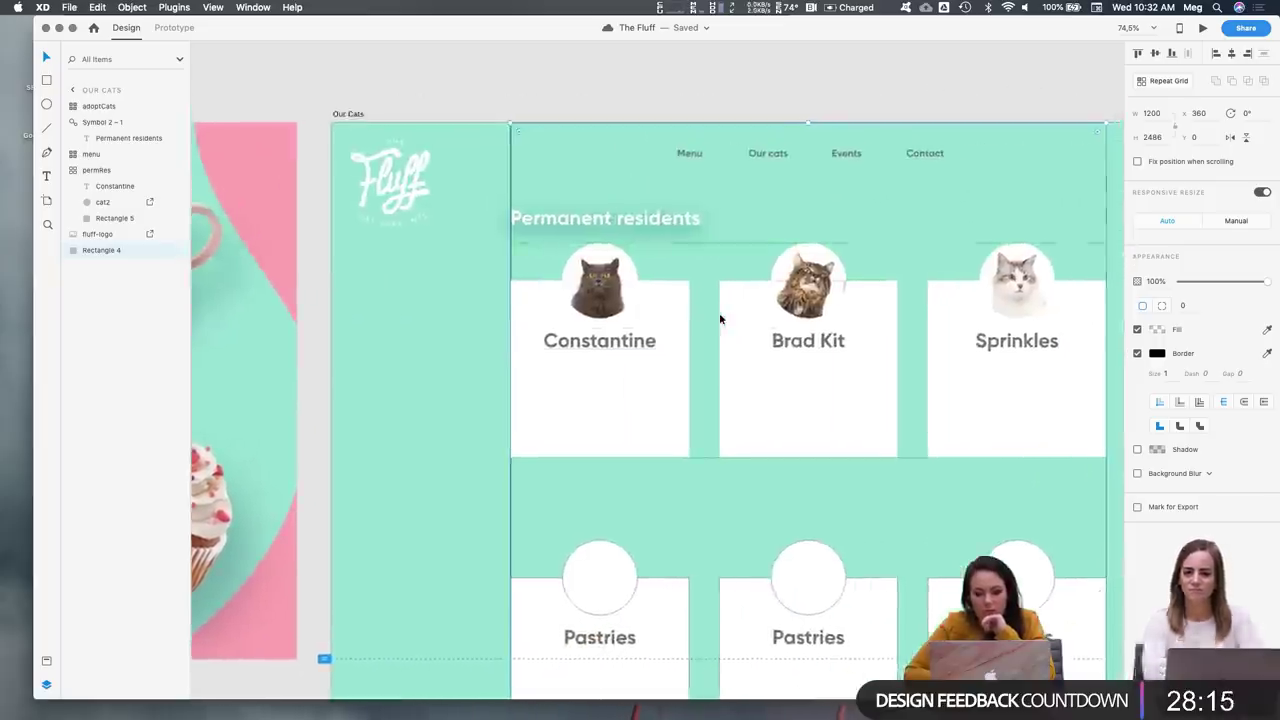
{"action": "scroll", "coordinate": [719, 318], "scroll_direction": "right", "scroll_amount": 1}
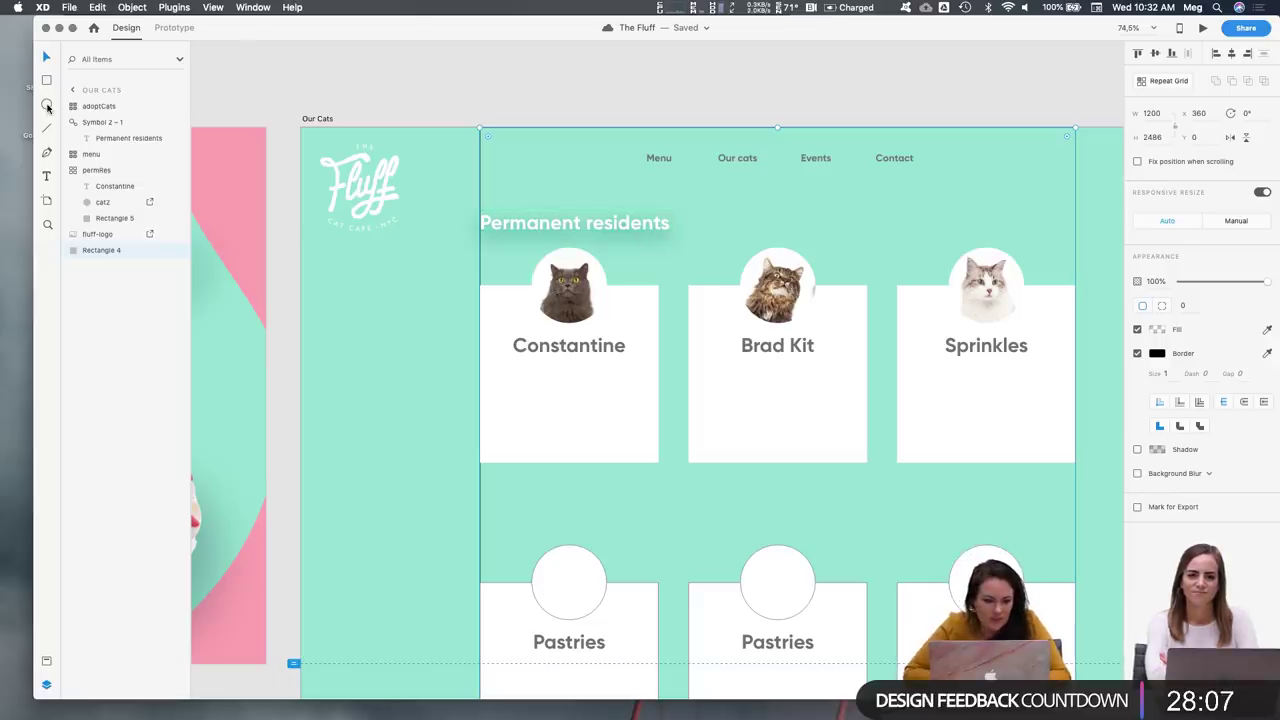
Copy the Menu page's navigation highlight pill onto the Our Cats page, place it behind the "Our cats" link and widen it to 127
{"action": "scroll", "coordinate": [391, 106], "scroll_direction": "left", "scroll_amount": 10}
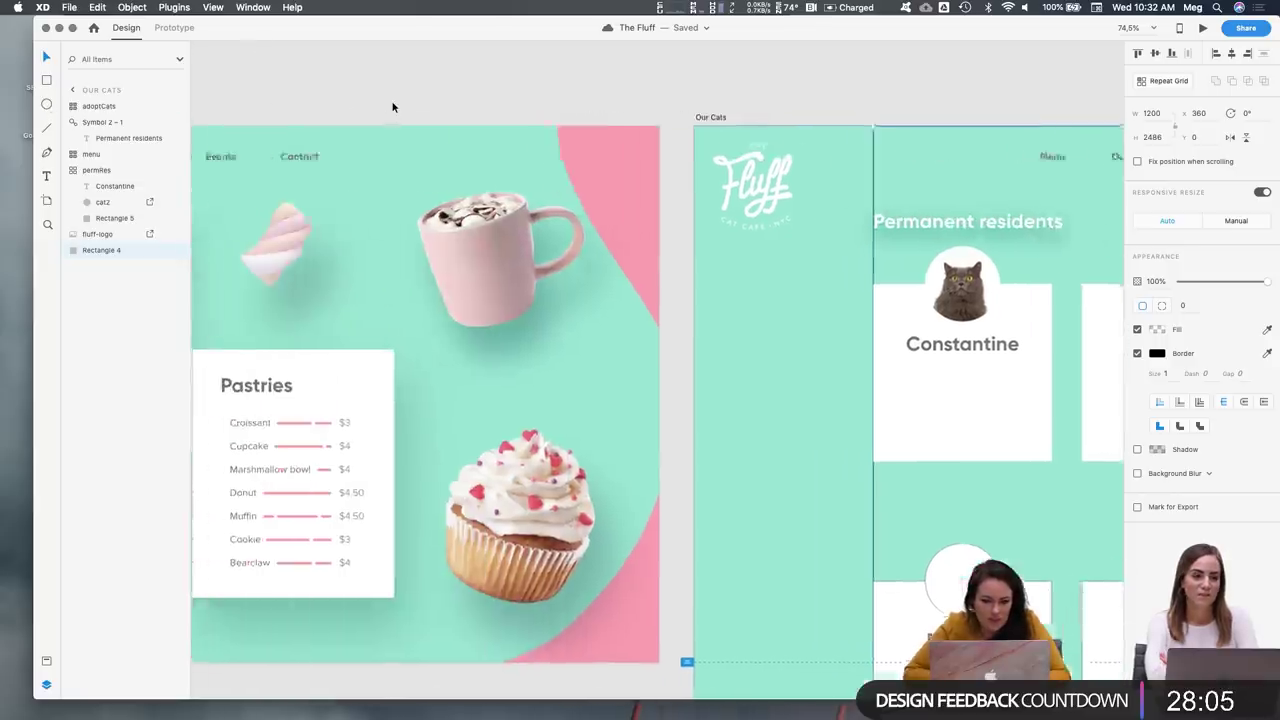
{"action": "left_click", "coordinate": [230, 162]}
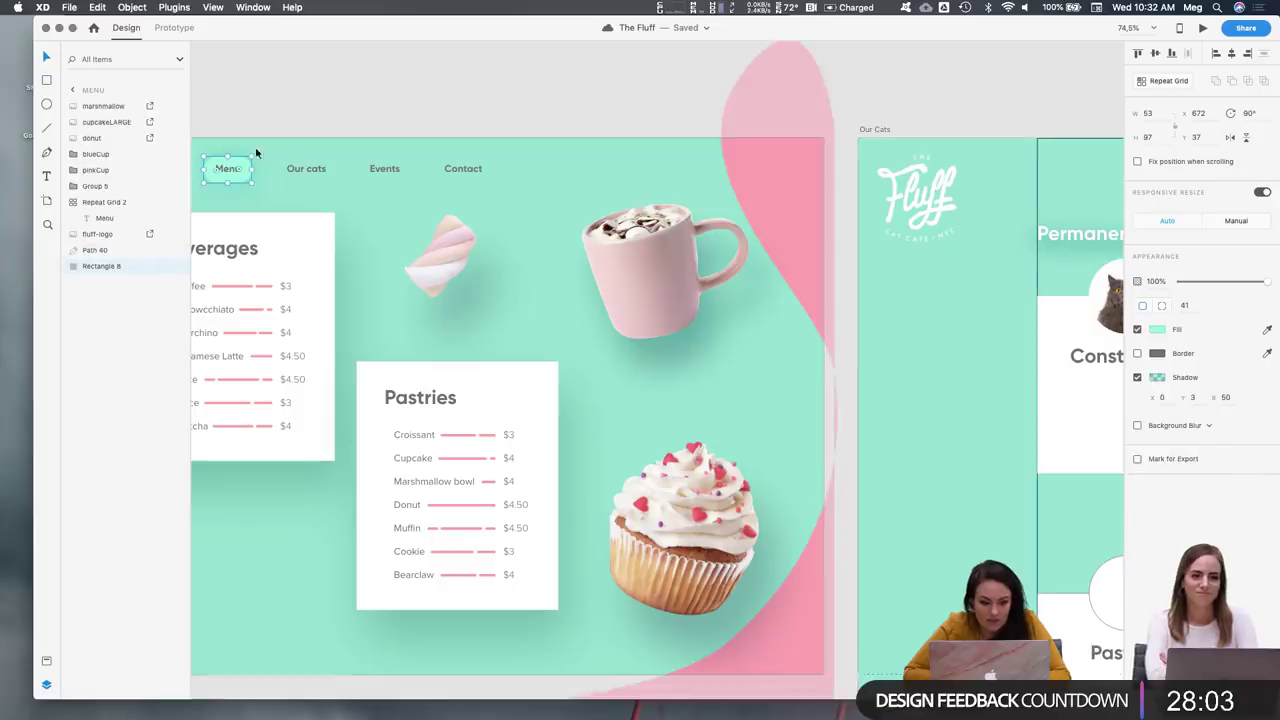
{"action": "scroll", "coordinate": [580, 126], "scroll_direction": "right", "scroll_amount": 10}
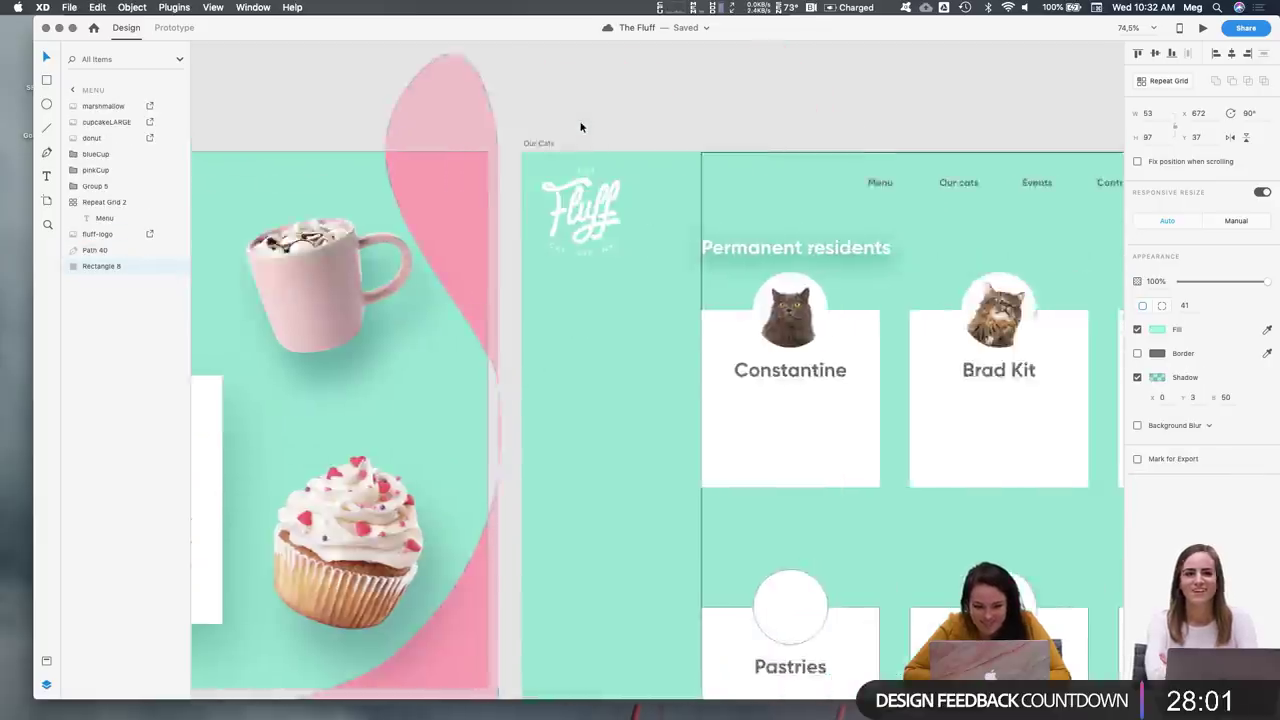
{"action": "scroll", "coordinate": [580, 126], "scroll_direction": "left", "scroll_amount": 1}
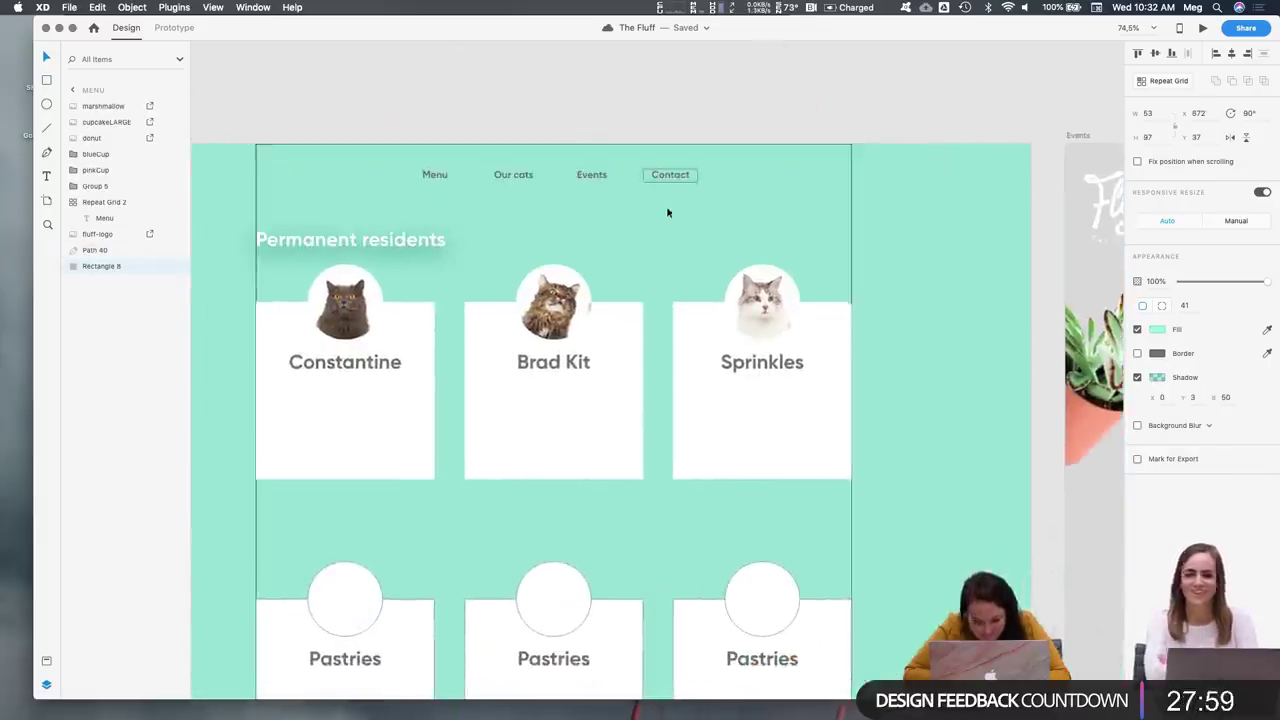
{"action": "key", "text": "ctrl+v"}
{"action": "left_click_drag", "start_coordinate": [655, 374], "coordinate": [505, 183]}
{"action": "left_click_drag", "start_coordinate": [111, 114], "coordinate": [76, 258]}
{"action": "scroll", "coordinate": [511, 163], "scroll_direction": "up", "scroll_amount": 5}
{"action": "left_click_drag", "start_coordinate": [549, 193], "coordinate": [575, 195]}
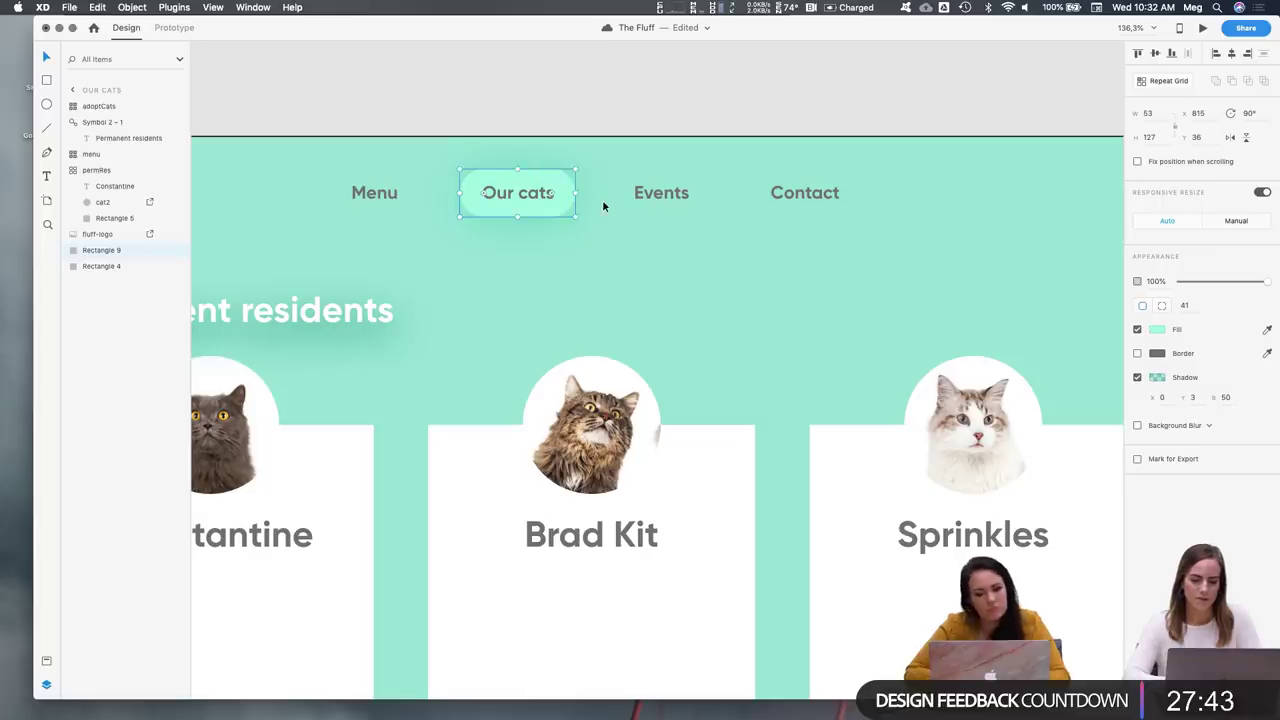
{"action": "scroll", "coordinate": [602, 199], "scroll_direction": "down", "scroll_amount": 3}
{"action": "scroll", "coordinate": [602, 204], "scroll_direction": "left", "scroll_amount": 3}
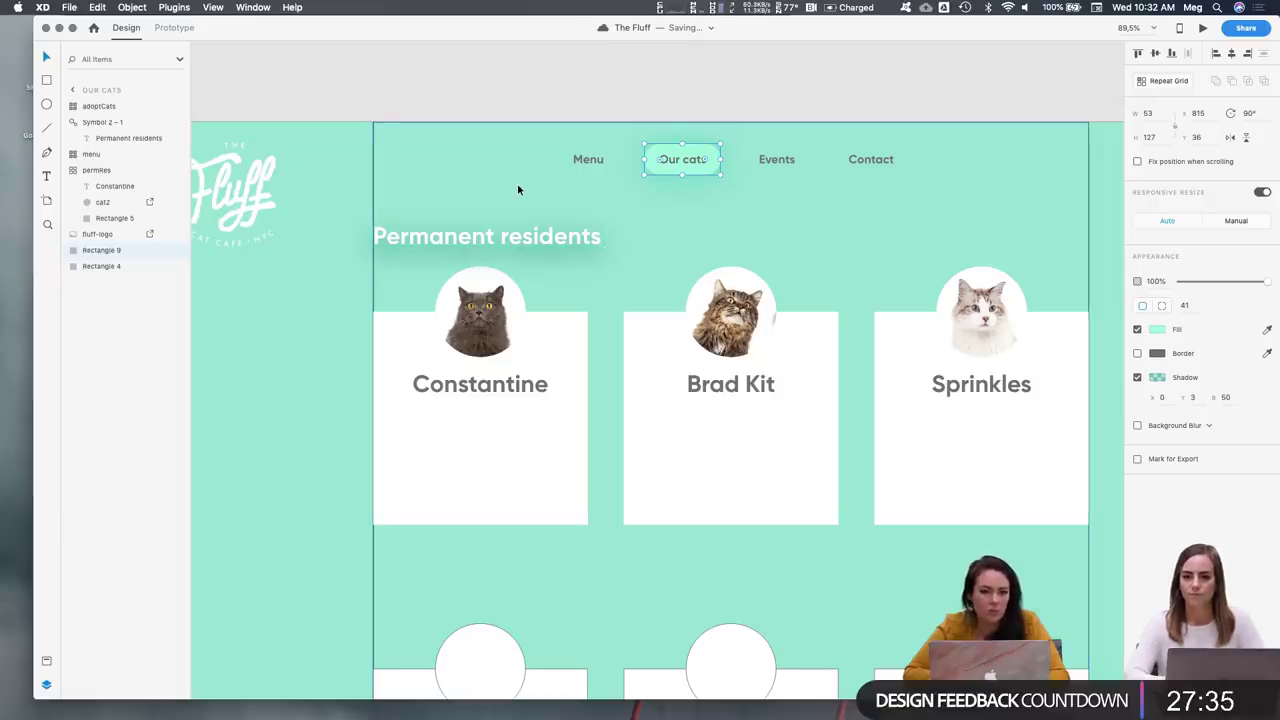
Duplicate the "Our cats" highlight pill and move the copy over the "Permanent residents" heading, lower in the layer order
{"action": "left_click", "coordinate": [497, 234]}
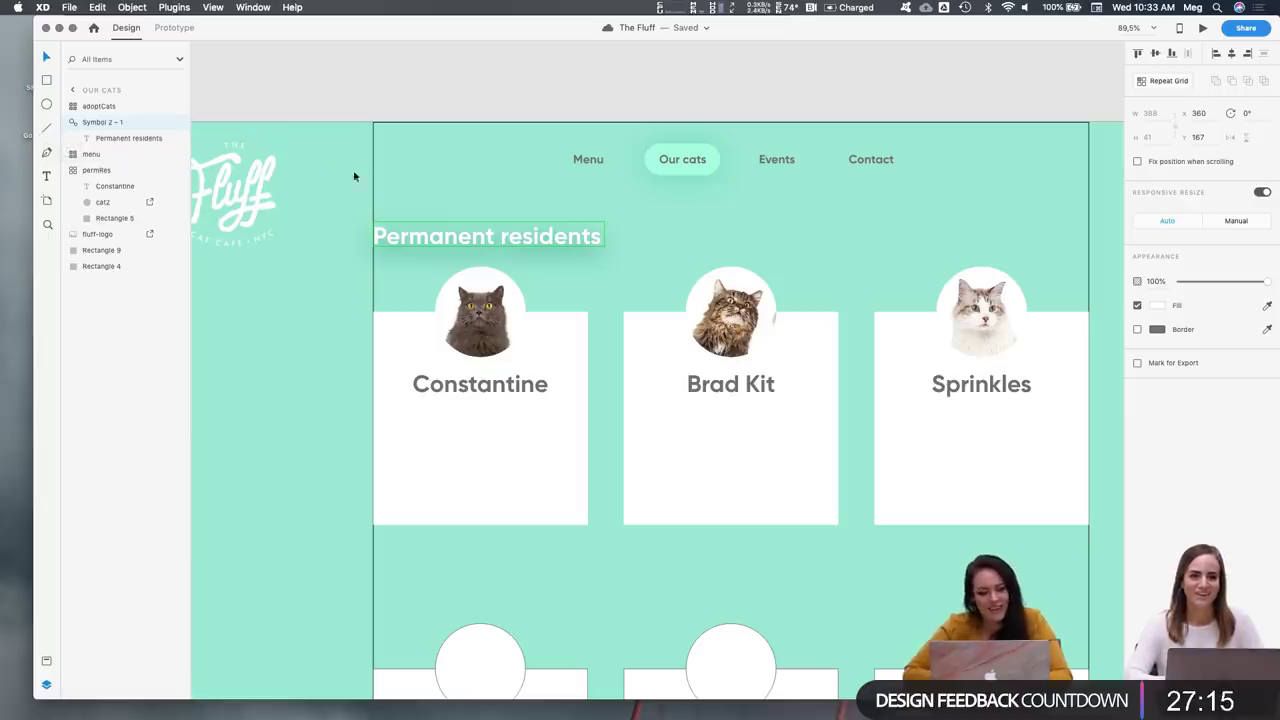
{"action": "left_click", "coordinate": [687, 152]}
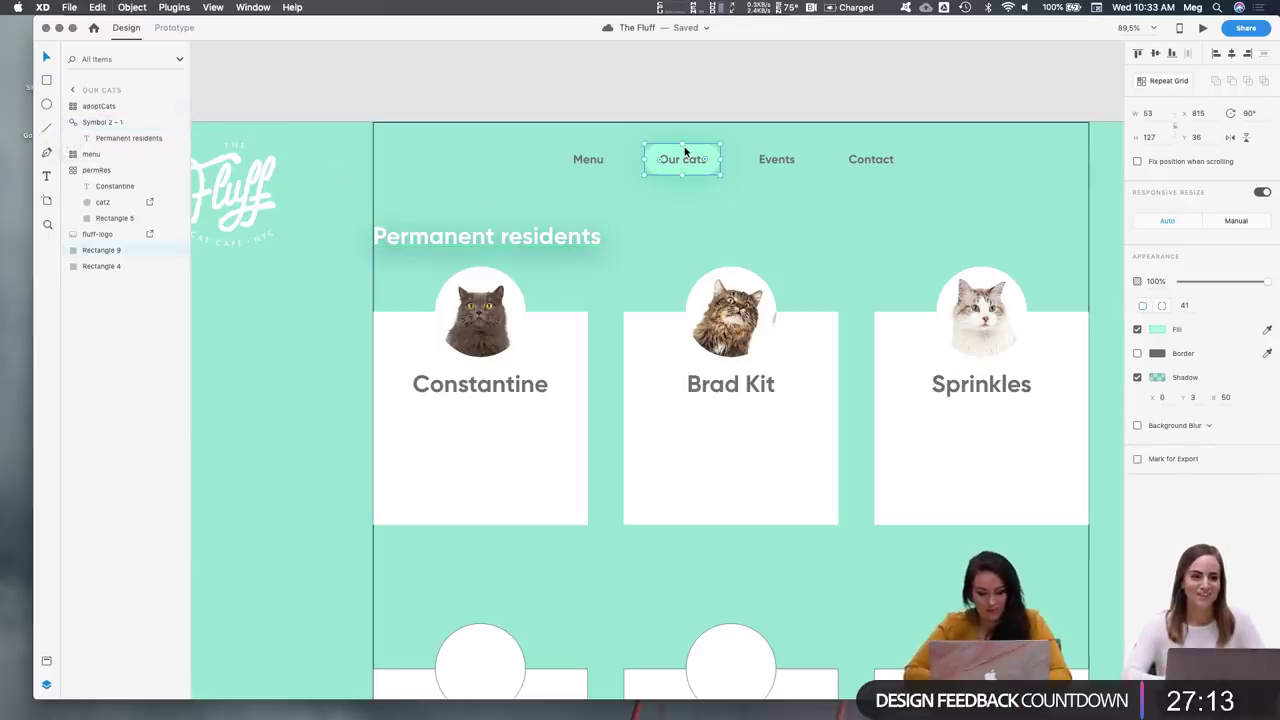
{"action": "key", "text": "super+d"}
{"action": "left_click_drag", "start_coordinate": [679, 151], "coordinate": [478, 213]}
{"action": "left_click_drag", "start_coordinate": [82, 108], "coordinate": [92, 150]}
Ungroup the "Permanent residents" heading symbol and place the duplicated pill directly beneath the heading text in the layer order
{"action": "right_click", "coordinate": [95, 142]}
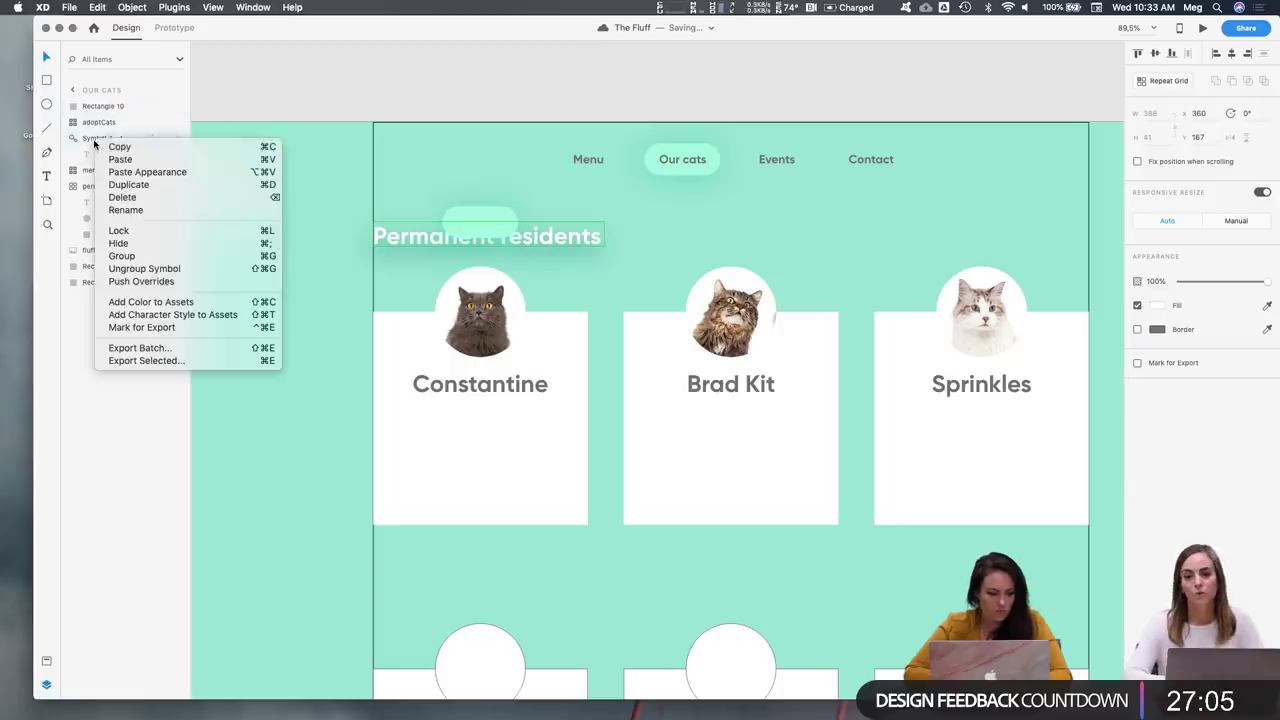
{"action": "left_click", "coordinate": [166, 269]}
{"action": "left_click_drag", "start_coordinate": [88, 108], "coordinate": [76, 145]}
Resize the duplicated pill around the "Permanent residents" heading to about 451 by 77
{"action": "left_click_drag", "start_coordinate": [496, 208], "coordinate": [607, 240]}
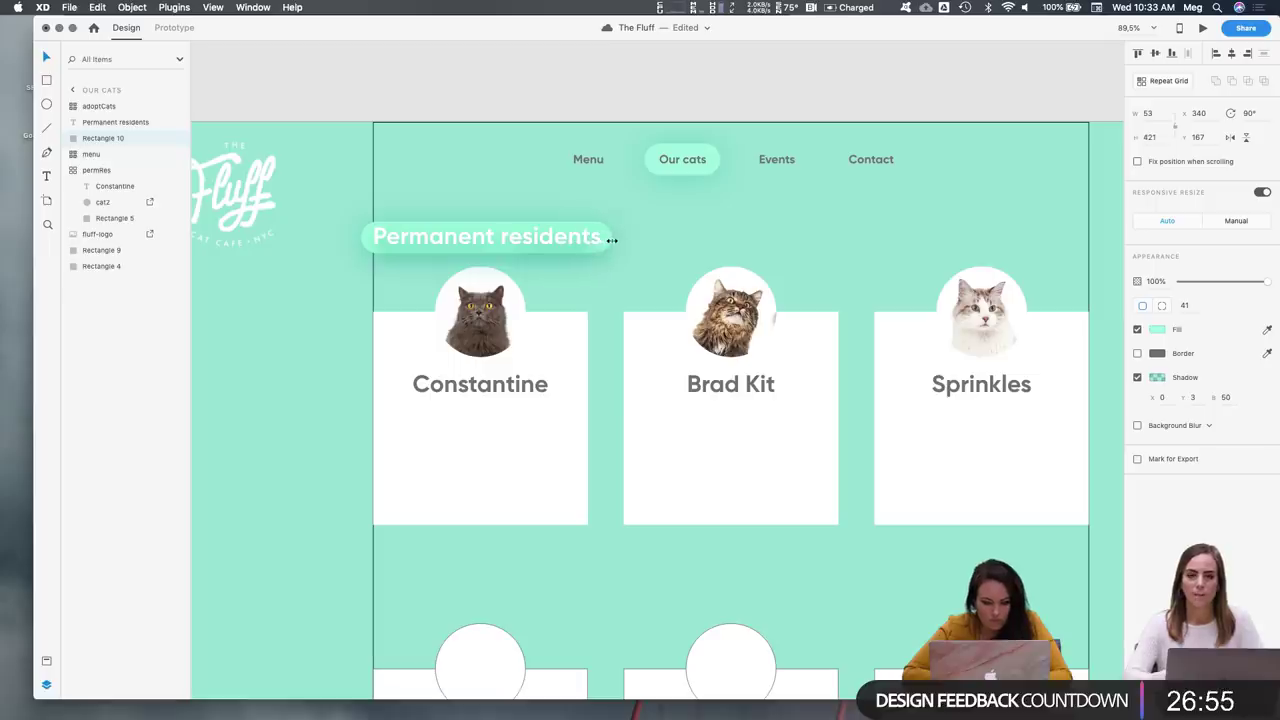
{"action": "mouse_move", "coordinate": [483, 222]}
{"action": "left_mouse_down"}
{"action": "mouse_move", "coordinate": [483, 210]}
{"action": "mouse_move", "coordinate": [490, 223]}
{"action": "left_mouse_up"}
{"action": "left_click_drag", "start_coordinate": [367, 237], "coordinate": [347, 236]}
{"action": "left_click_drag", "start_coordinate": [609, 232], "coordinate": [618, 234]}
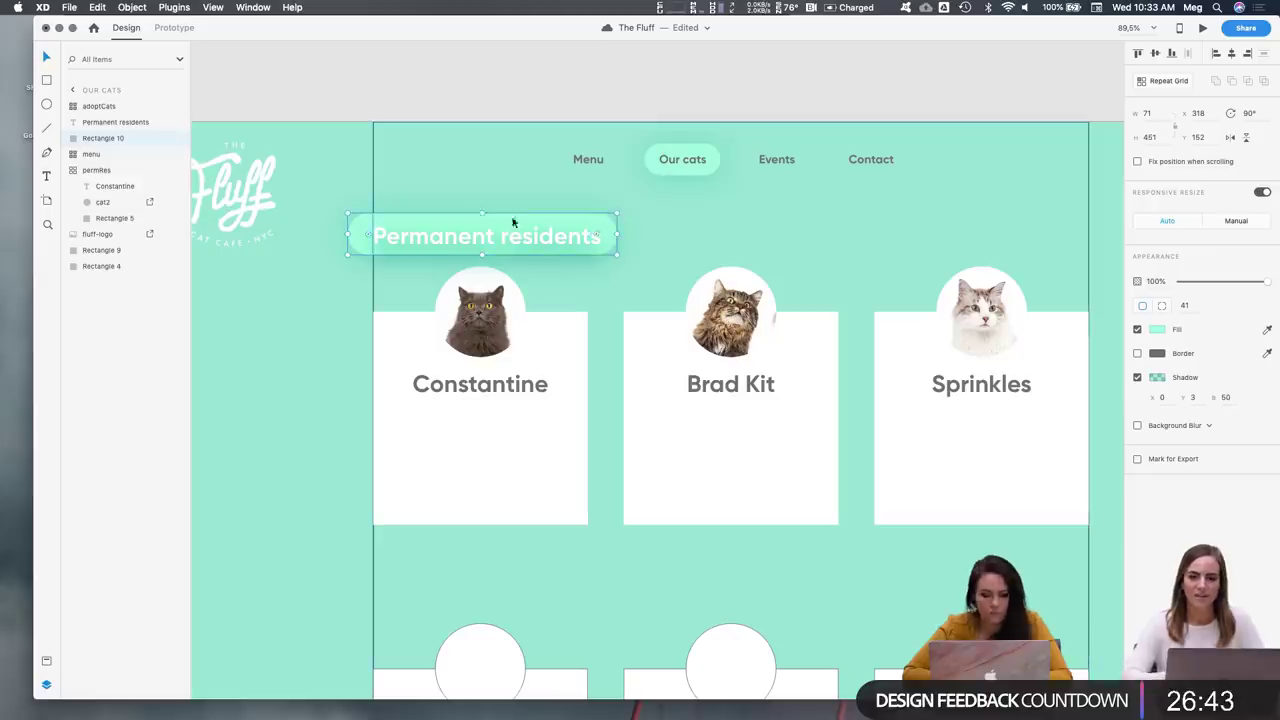
{"action": "left_click_drag", "start_coordinate": [481, 213], "coordinate": [480, 205]}
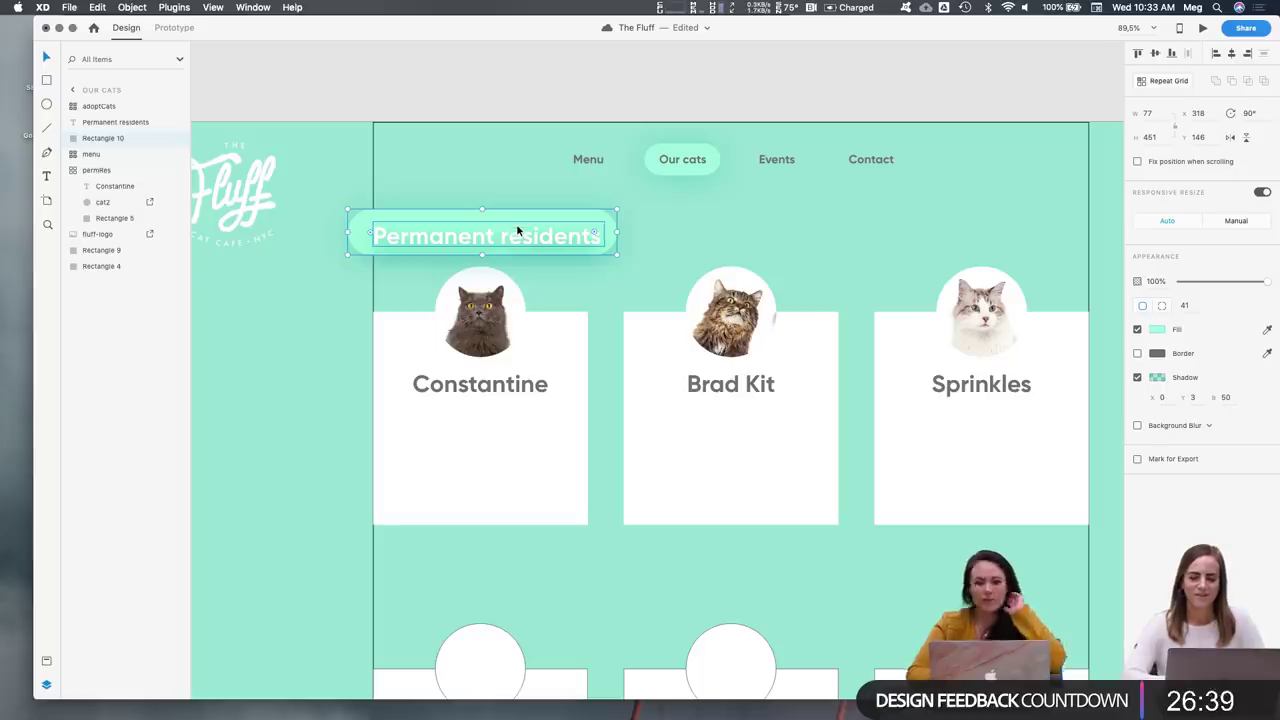
Nudge the heading's pill down and sideways to X 324, Y 154 so it is centred around the text
{"action": "key", "text": "shift+Down"}
{"action": "key", "text": "Right"}
{"action": "key", "text": "Right"}
{"action": "key", "text": "Right"}
{"action": "key", "text": "Right"}
{"action": "key", "text": "Right"}
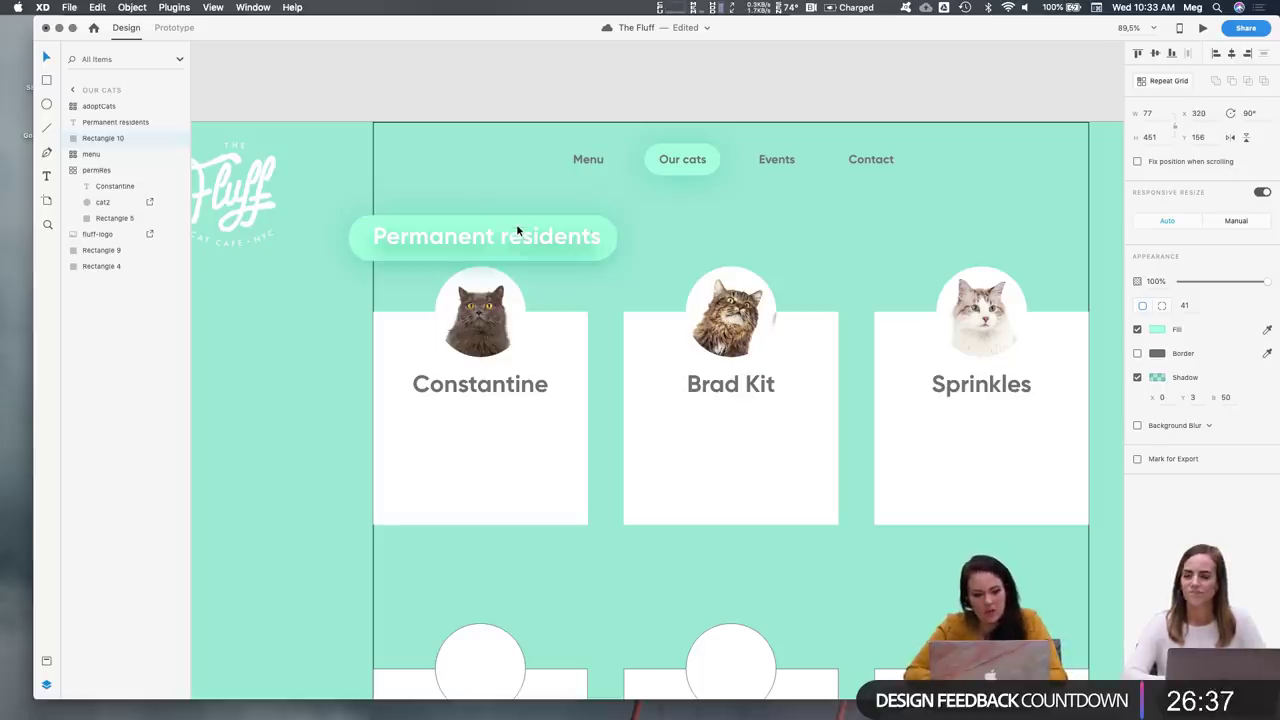
{"action": "key", "text": "Right"}
{"action": "key", "text": "Up"}
{"action": "key", "text": "Up"}
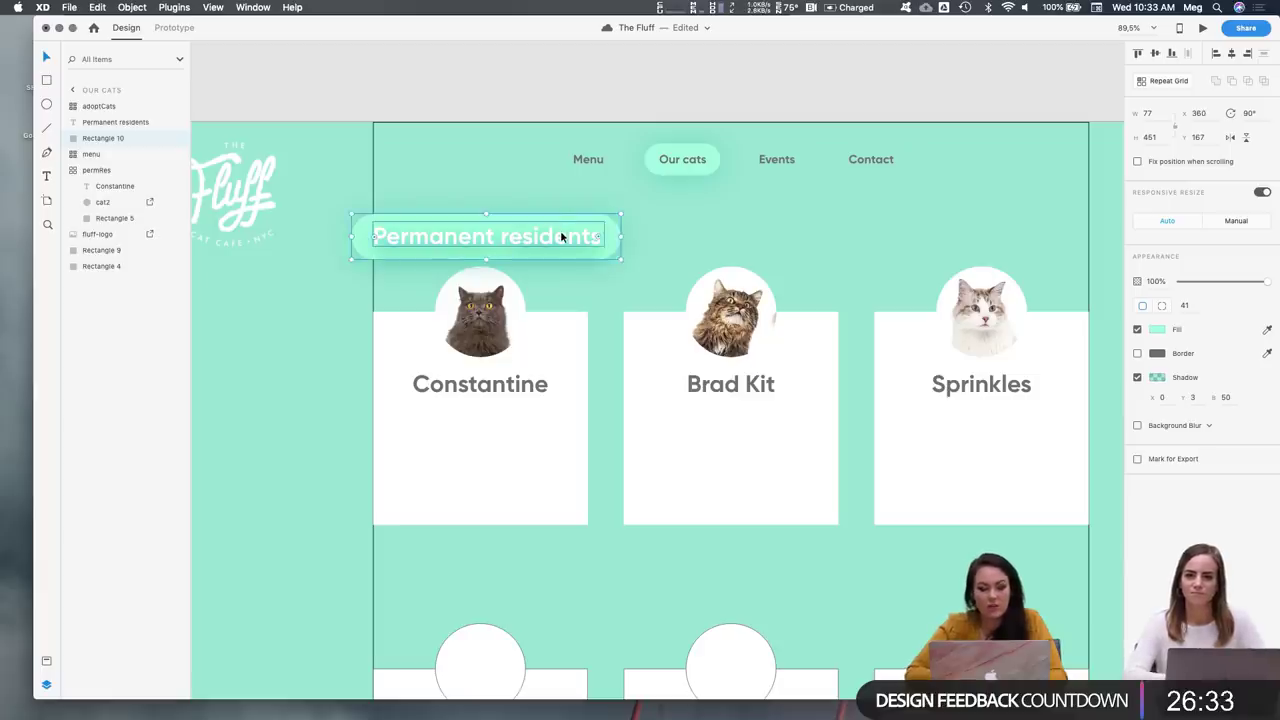
Turn off the heading text's shadow, fill its pill with the mint sampled from the page background, and save the document
{"action": "left_click", "coordinate": [566, 238]}
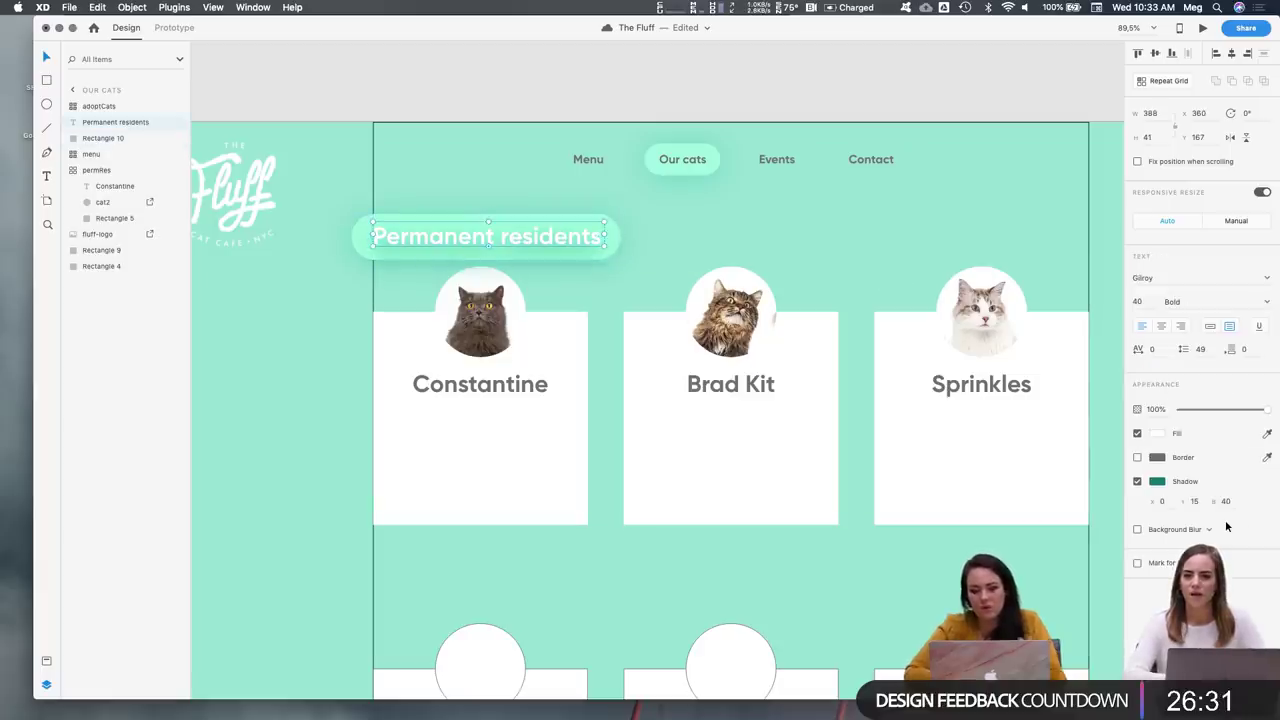
{"action": "left_click", "coordinate": [1137, 481]}
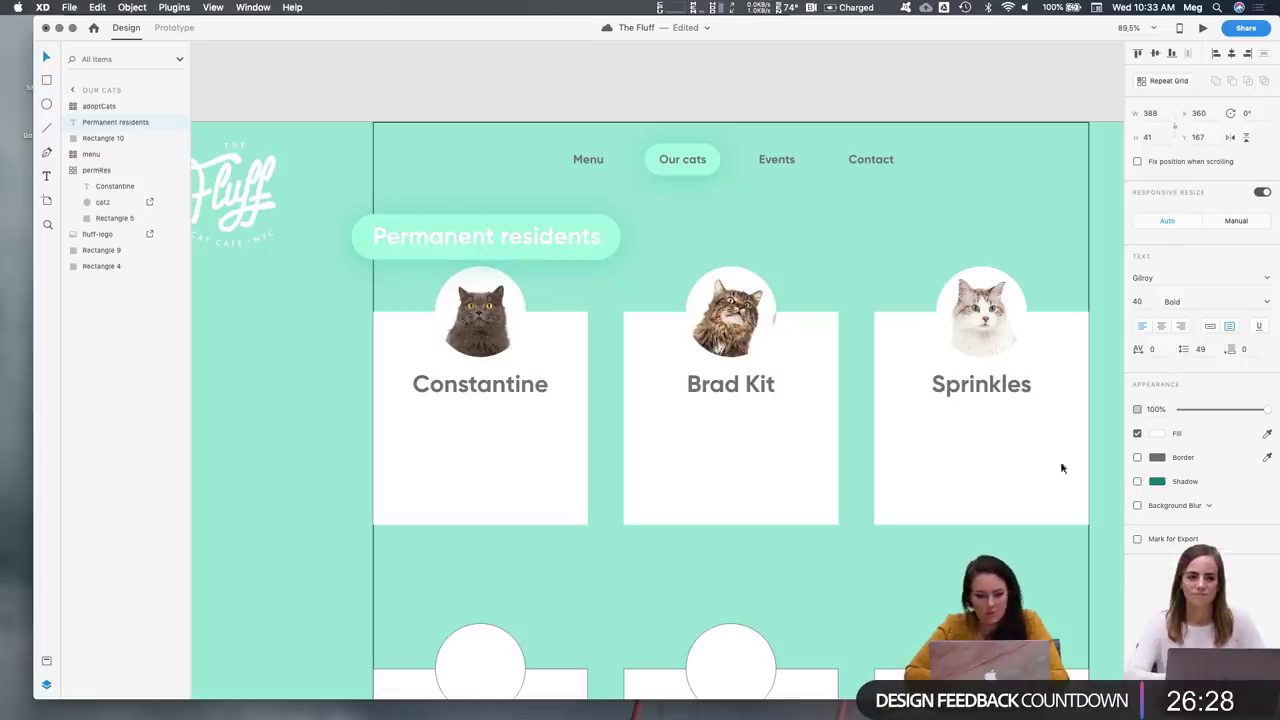
{"action": "left_click", "coordinate": [593, 253]}
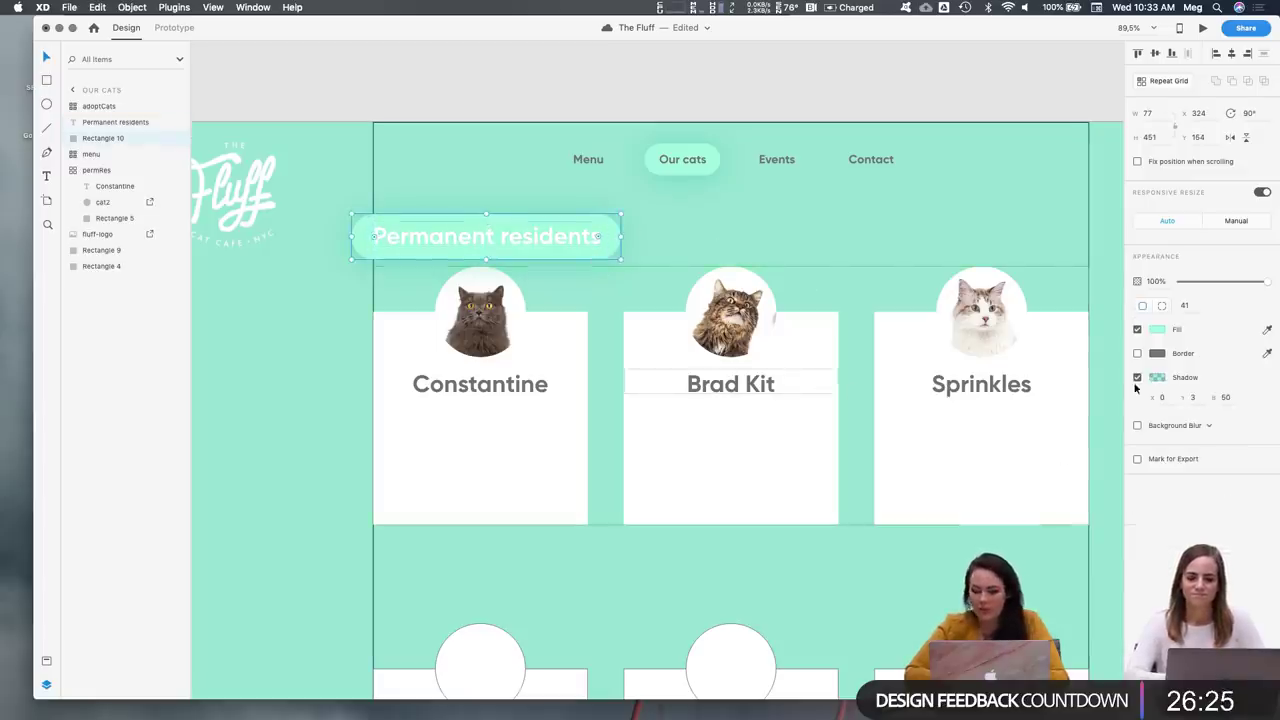
{"action": "left_click", "coordinate": [1268, 329]}
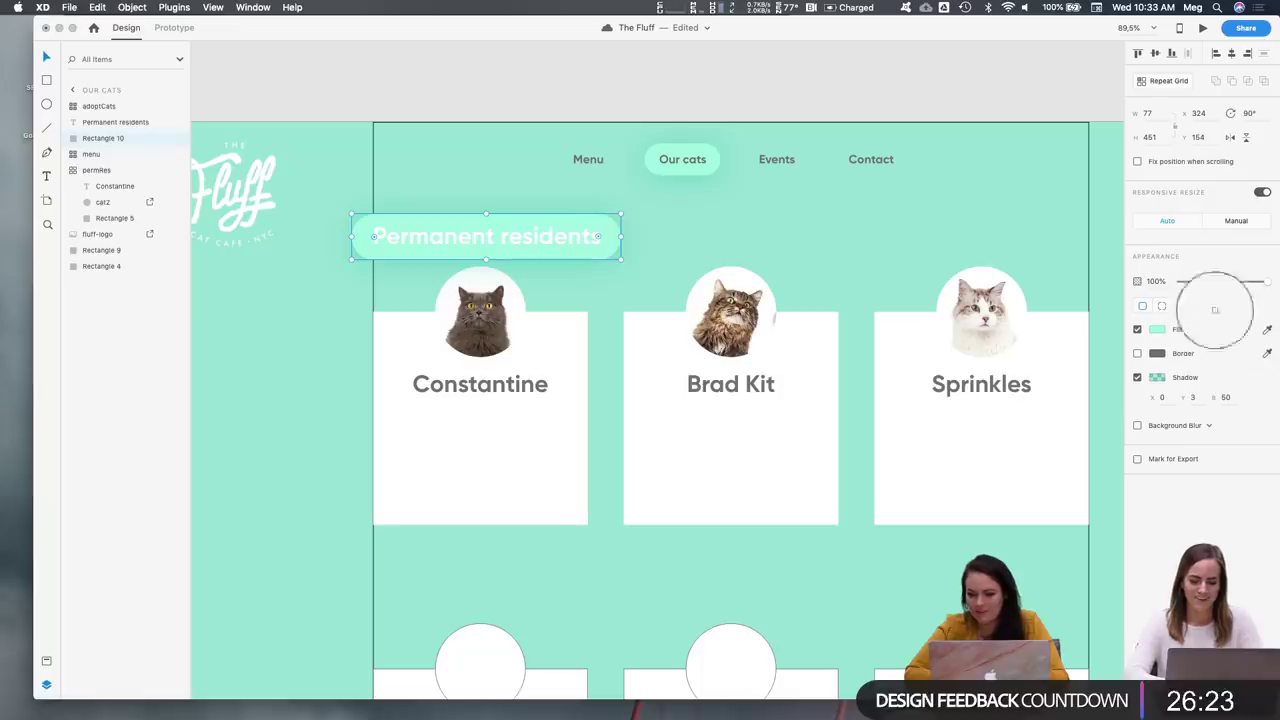
{"action": "left_click", "coordinate": [989, 173]}
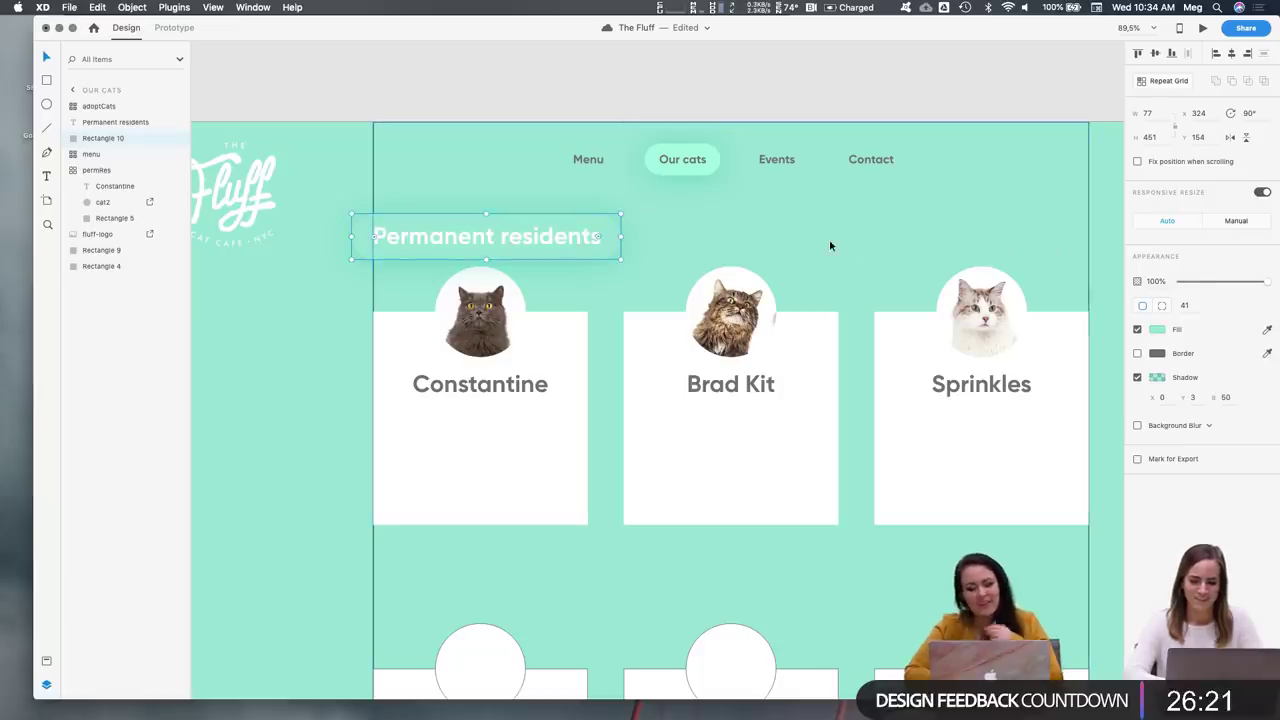
{"action": "left_click", "coordinate": [965, 189]}
{"action": "key", "text": "super+0"}
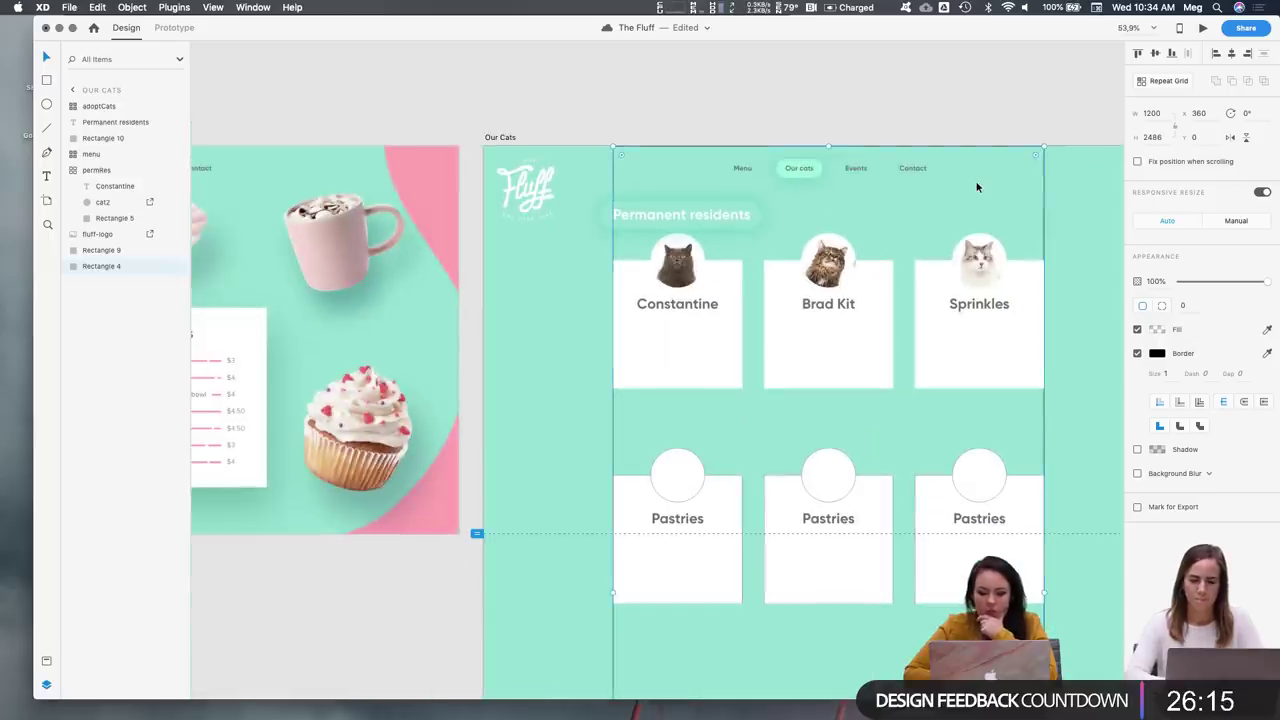
{"action": "key", "text": "super+s"}
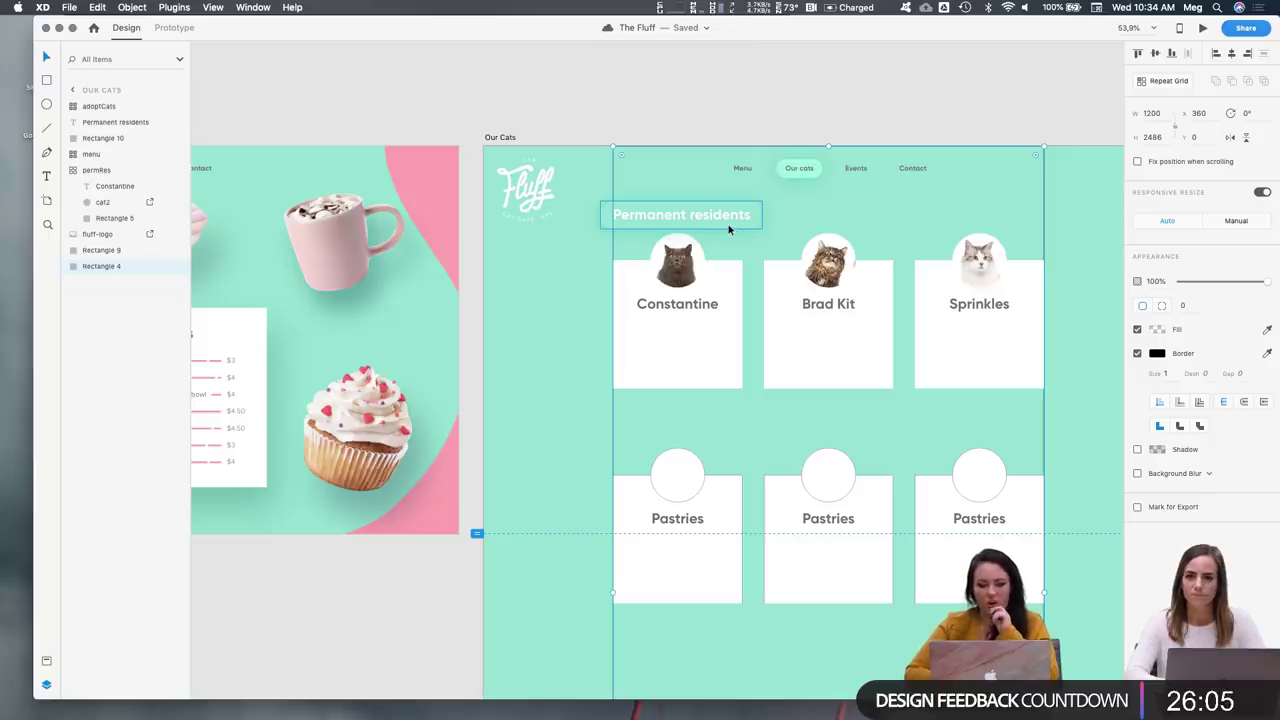
Enlarge the heading's pill into a shadowed panel of about 1290 by 585 and move it behind the resident cat cards
{"action": "left_click_drag", "start_coordinate": [731, 230], "coordinate": [634, 255]}
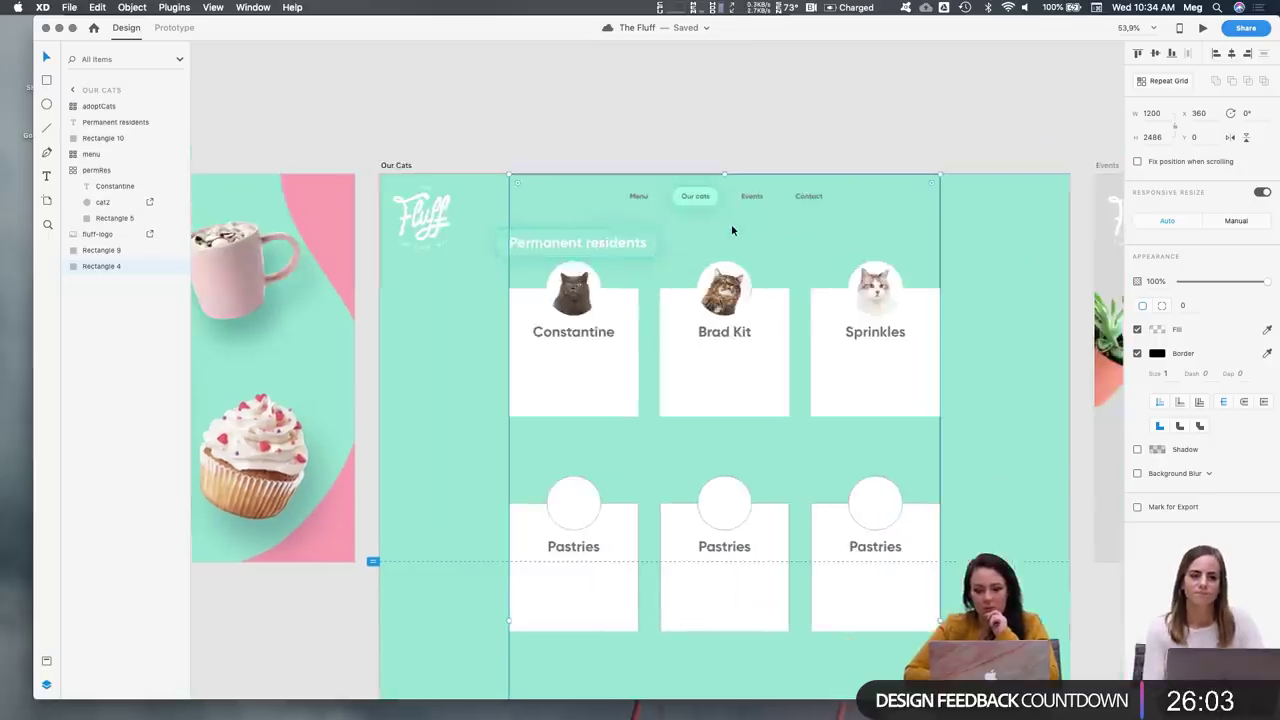
{"action": "left_click", "coordinate": [634, 254]}
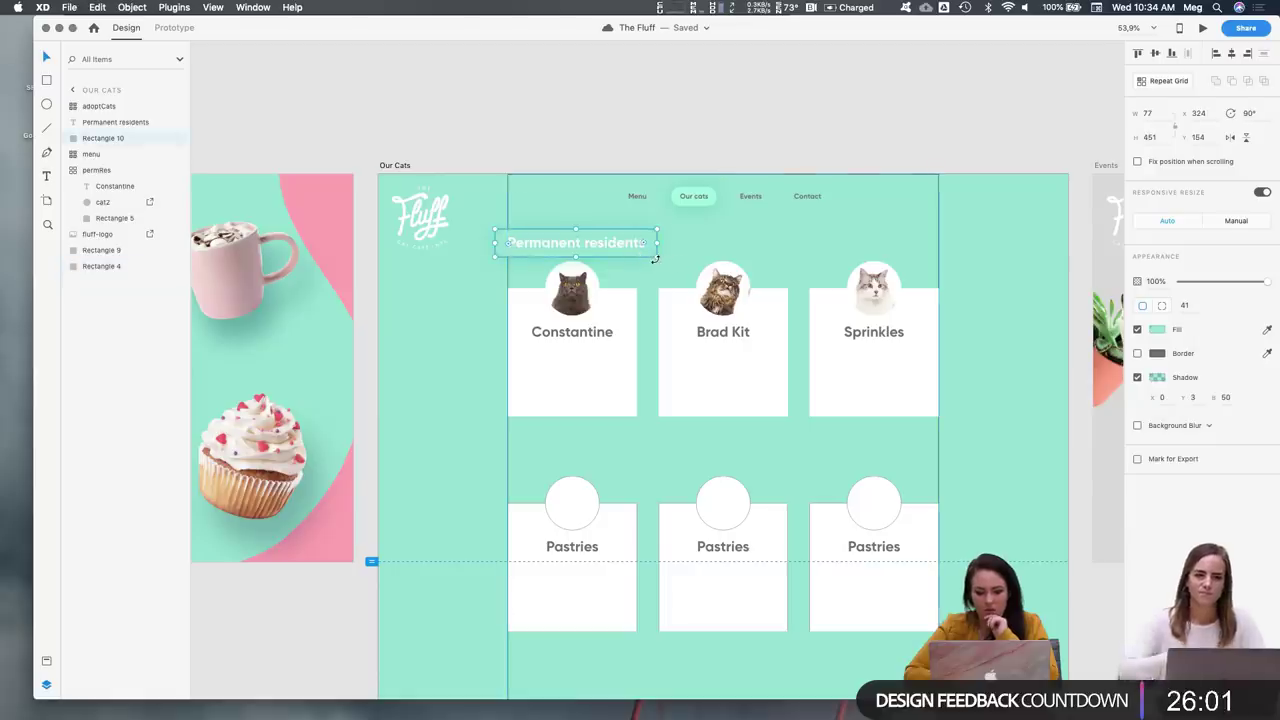
{"action": "left_click_drag", "start_coordinate": [655, 255], "coordinate": [958, 438]}
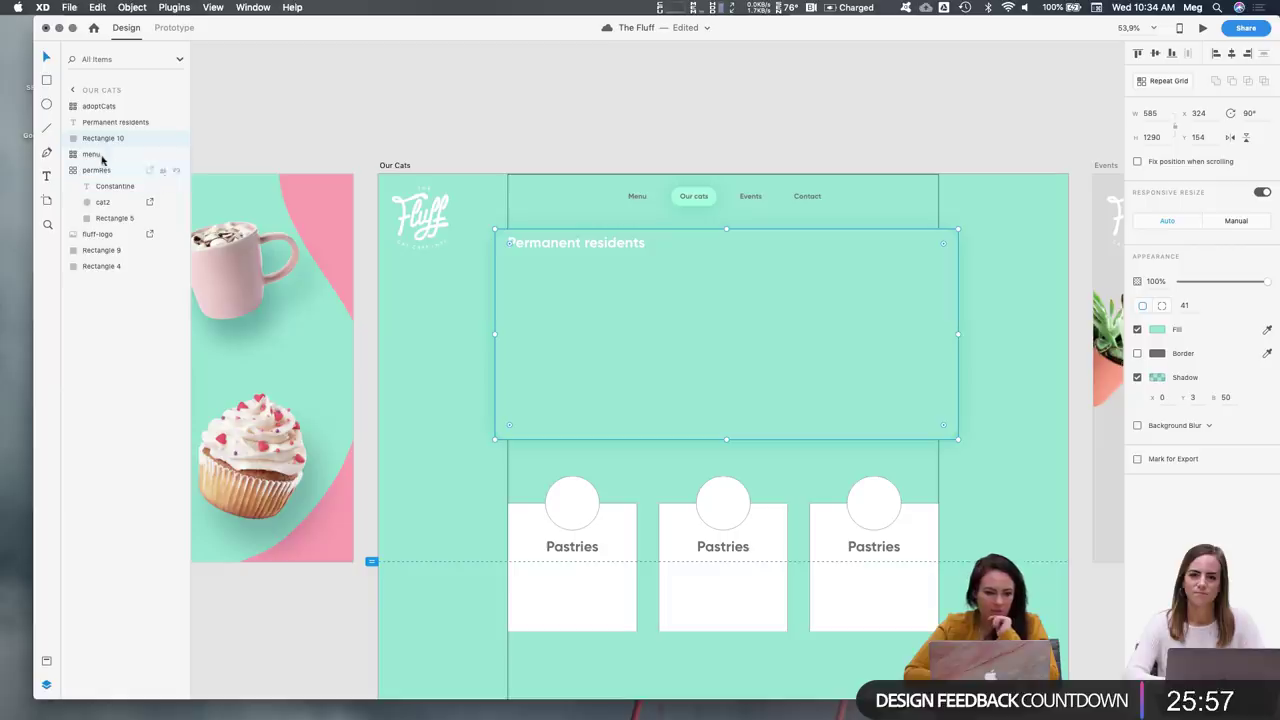
{"action": "left_click_drag", "start_coordinate": [100, 138], "coordinate": [72, 256]}
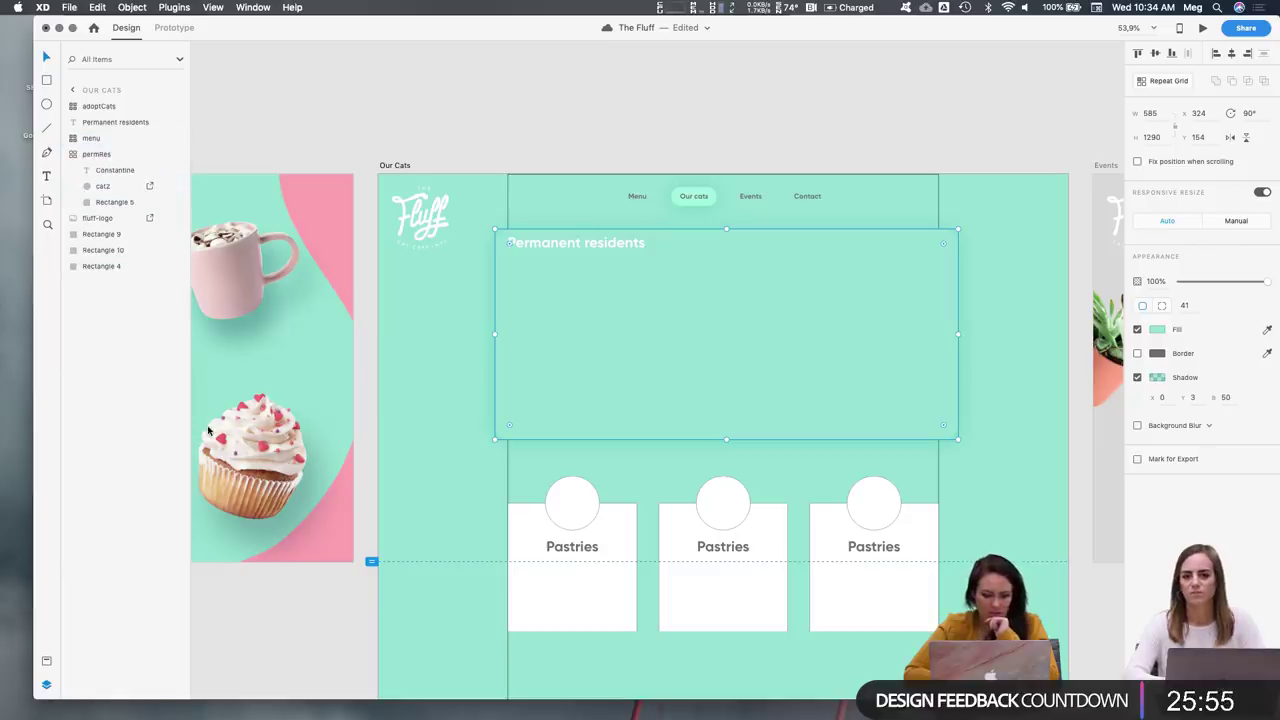
{"action": "left_click", "coordinate": [823, 77]}
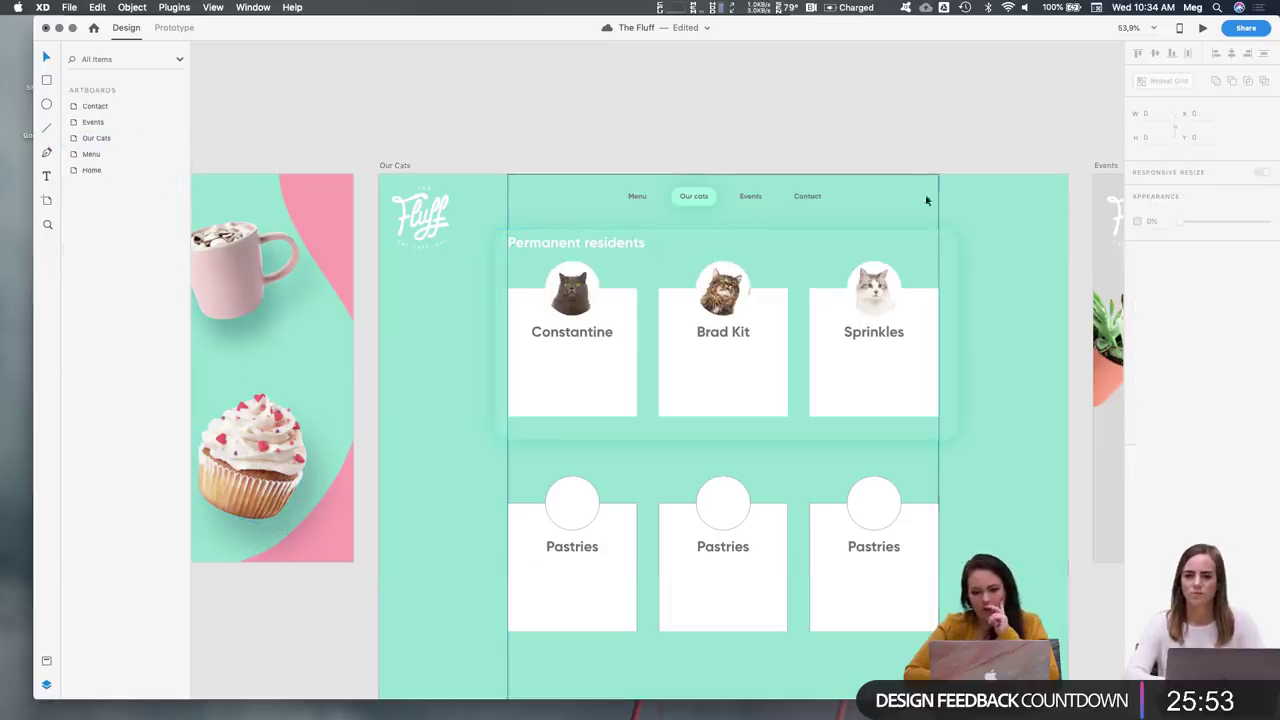
Delete the black-outlined layout rectangle and the shadowed panel behind the resident cards from the Our Cats page
{"action": "left_click", "coordinate": [936, 204]}
{"action": "key", "text": "Delete"}
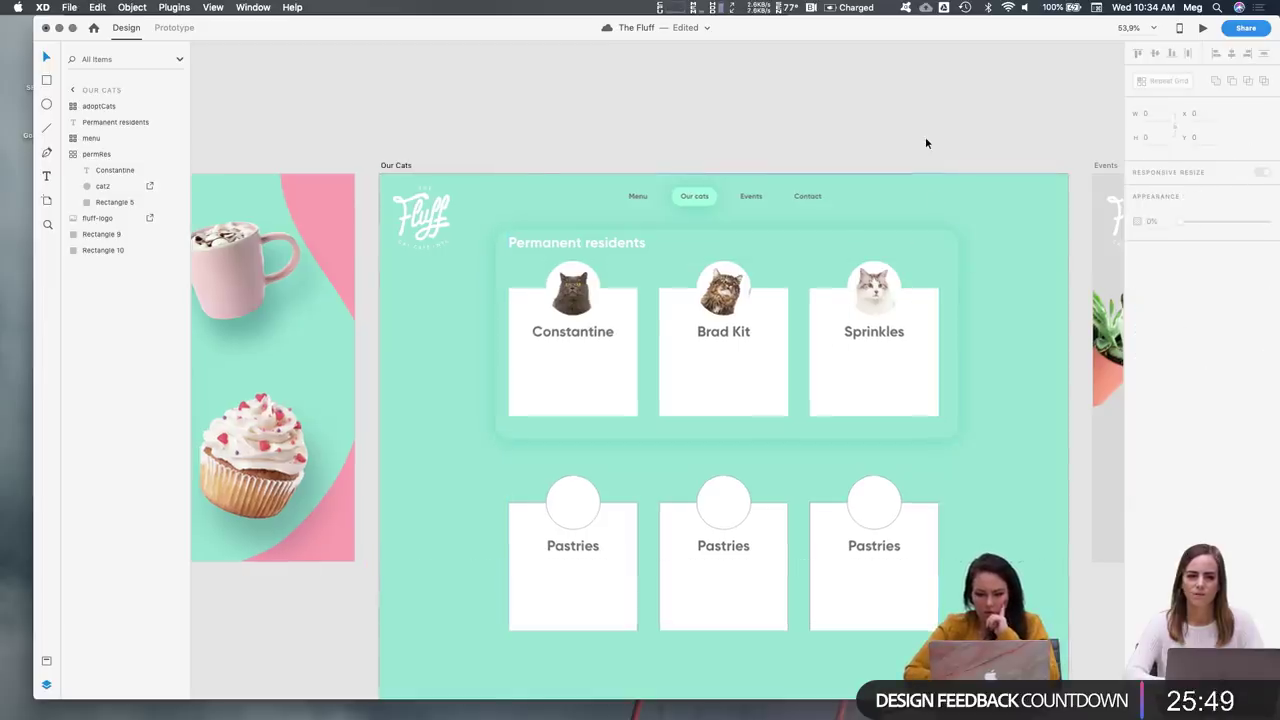
{"action": "scroll", "coordinate": [925, 136], "scroll_direction": "down", "scroll_amount": 3}
{"action": "scroll", "coordinate": [925, 143], "scroll_direction": "up", "scroll_amount": 2}
{"action": "key", "text": "super+z"}
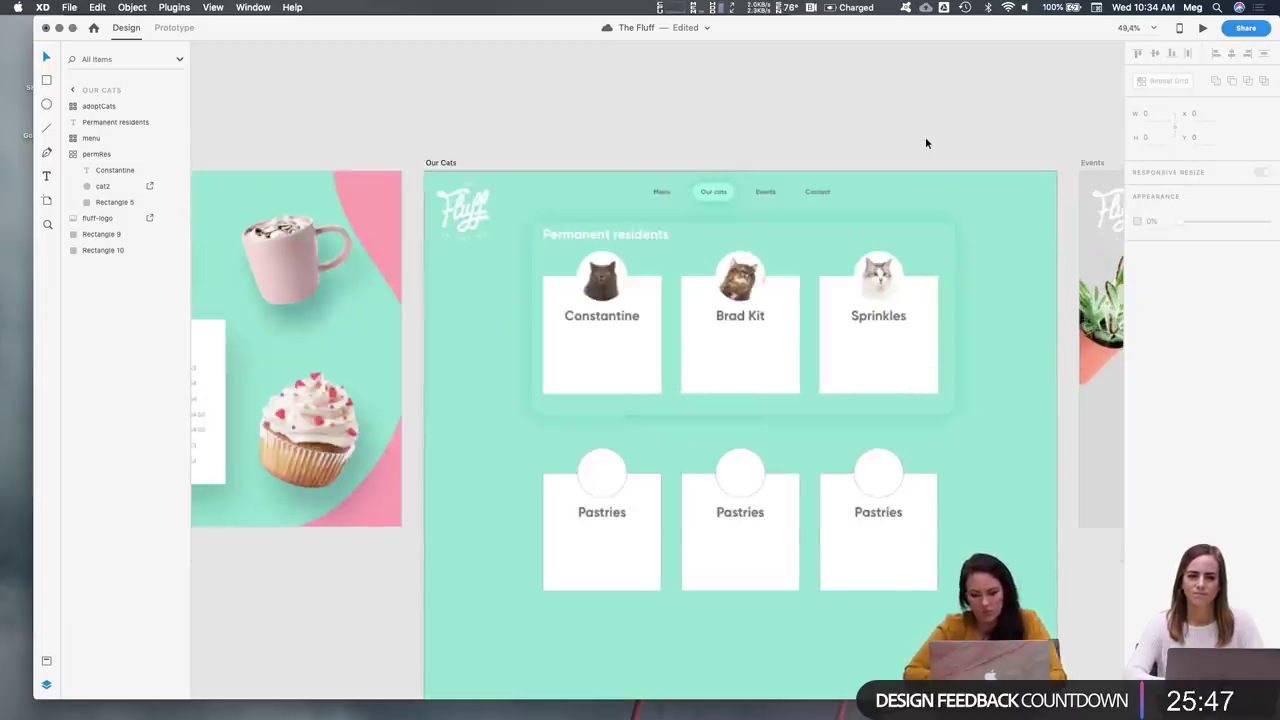
{"action": "left_click", "coordinate": [948, 260]}
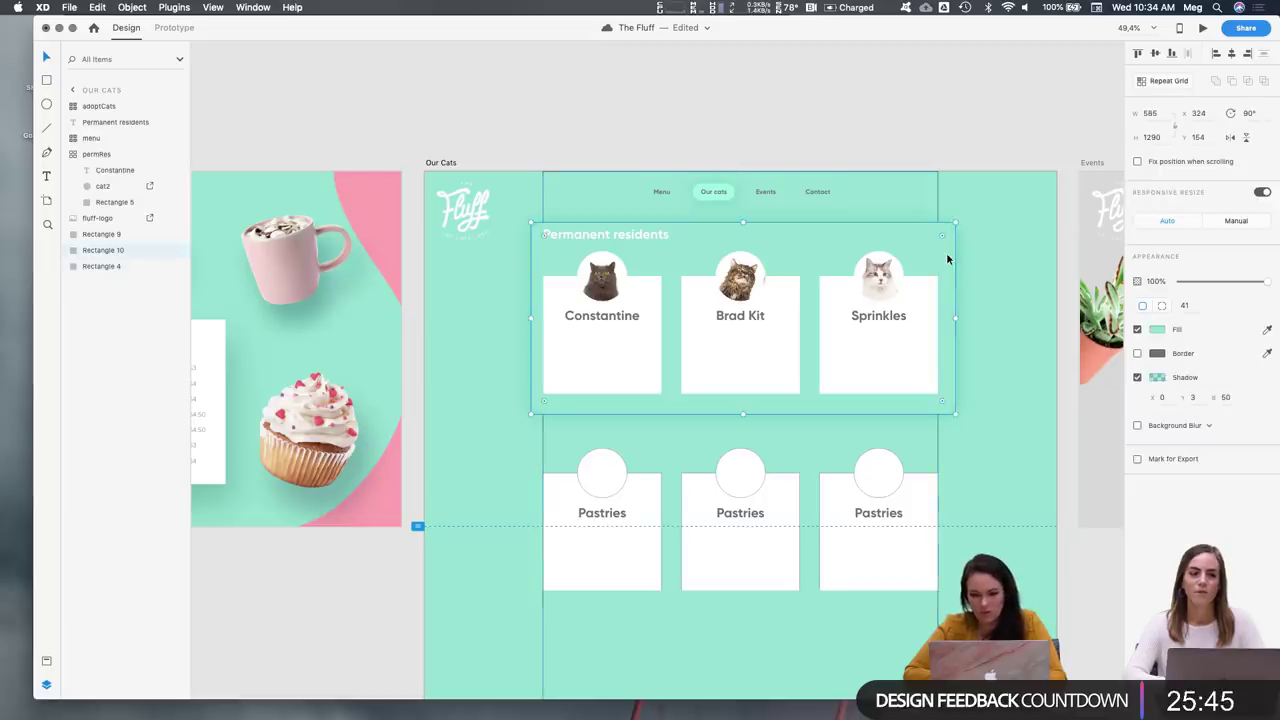
{"action": "key", "text": "super+shift+z"}
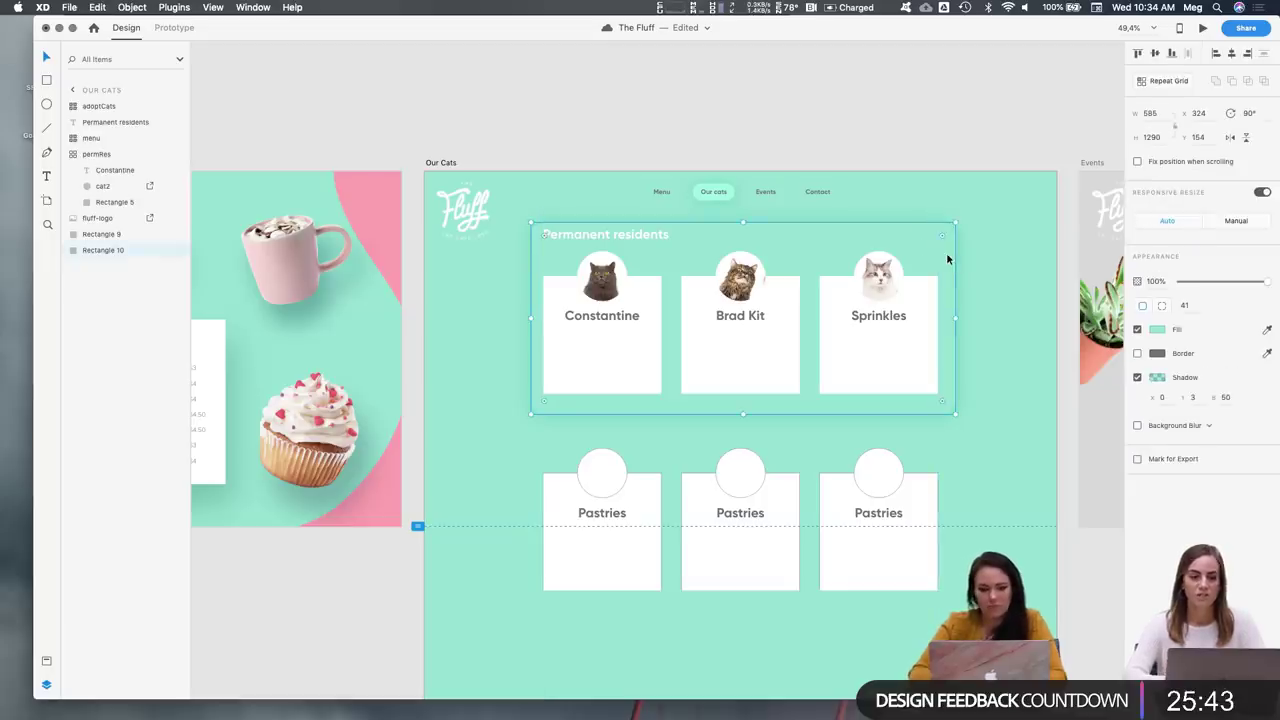
{"action": "key", "text": "Delete"}
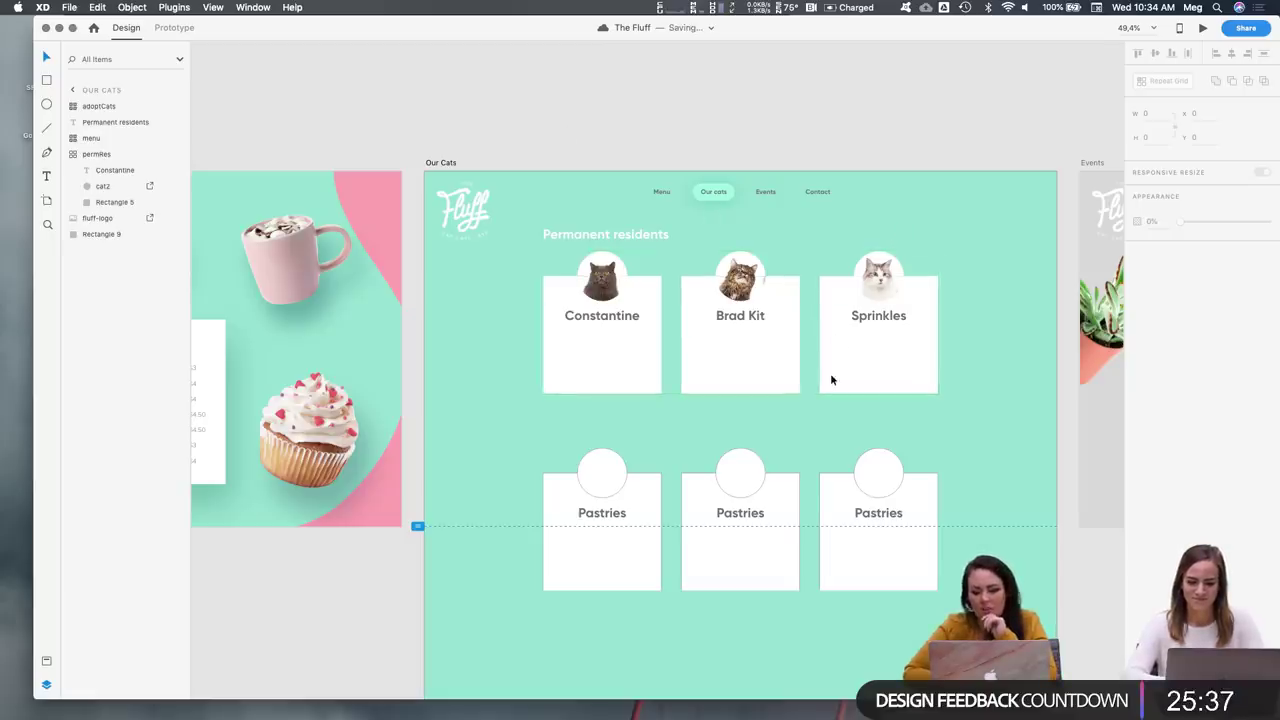
Examine the plain white "Permanent residents" heading up close and compare the Our Cats page with the Menu page
{"action": "left_click", "coordinate": [641, 236]}
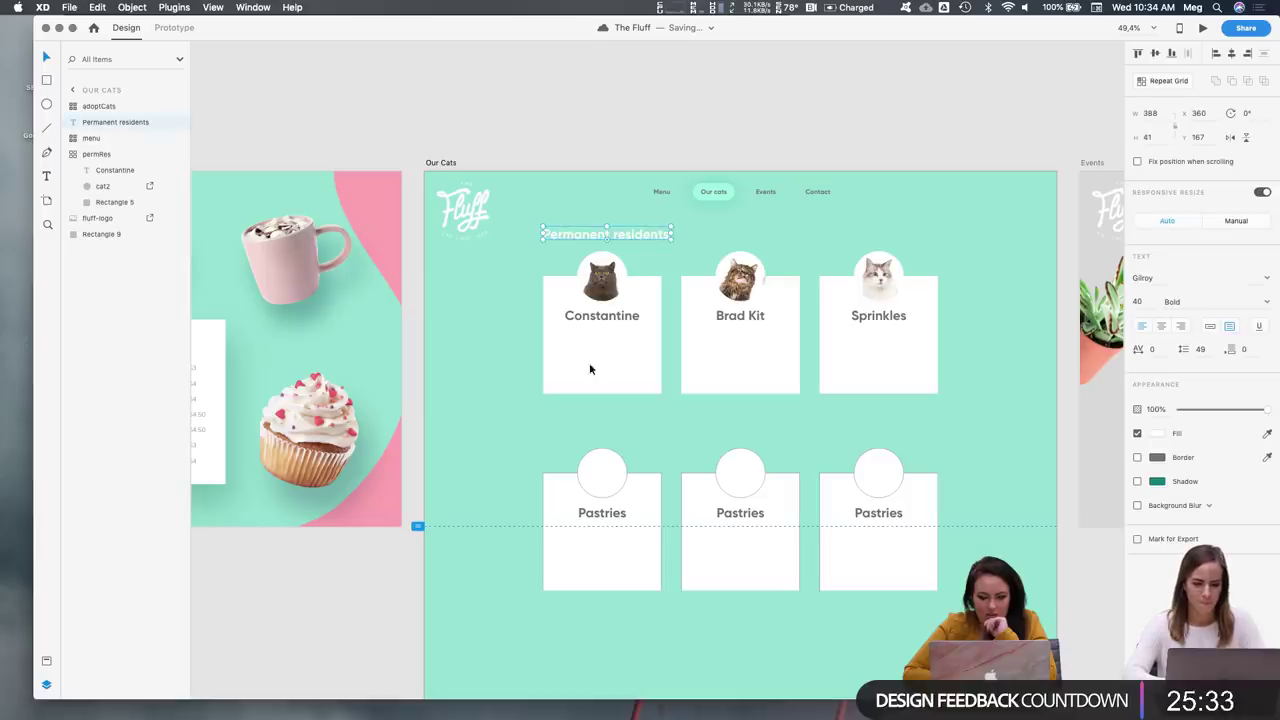
{"action": "scroll", "coordinate": [599, 328], "scroll_direction": "up", "scroll_amount": 3}
{"action": "scroll", "coordinate": [600, 332], "scroll_direction": "up", "scroll_amount": 3}
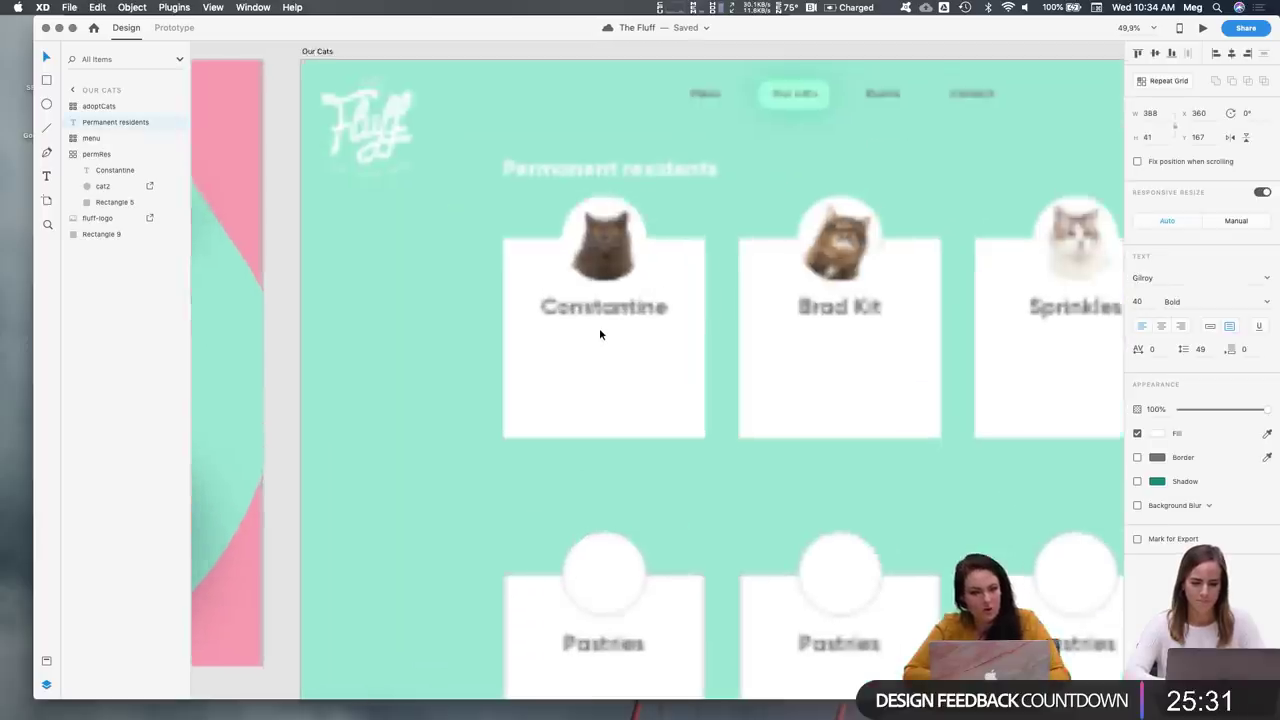
{"action": "scroll", "coordinate": [599, 328], "scroll_direction": "down", "scroll_amount": 1}
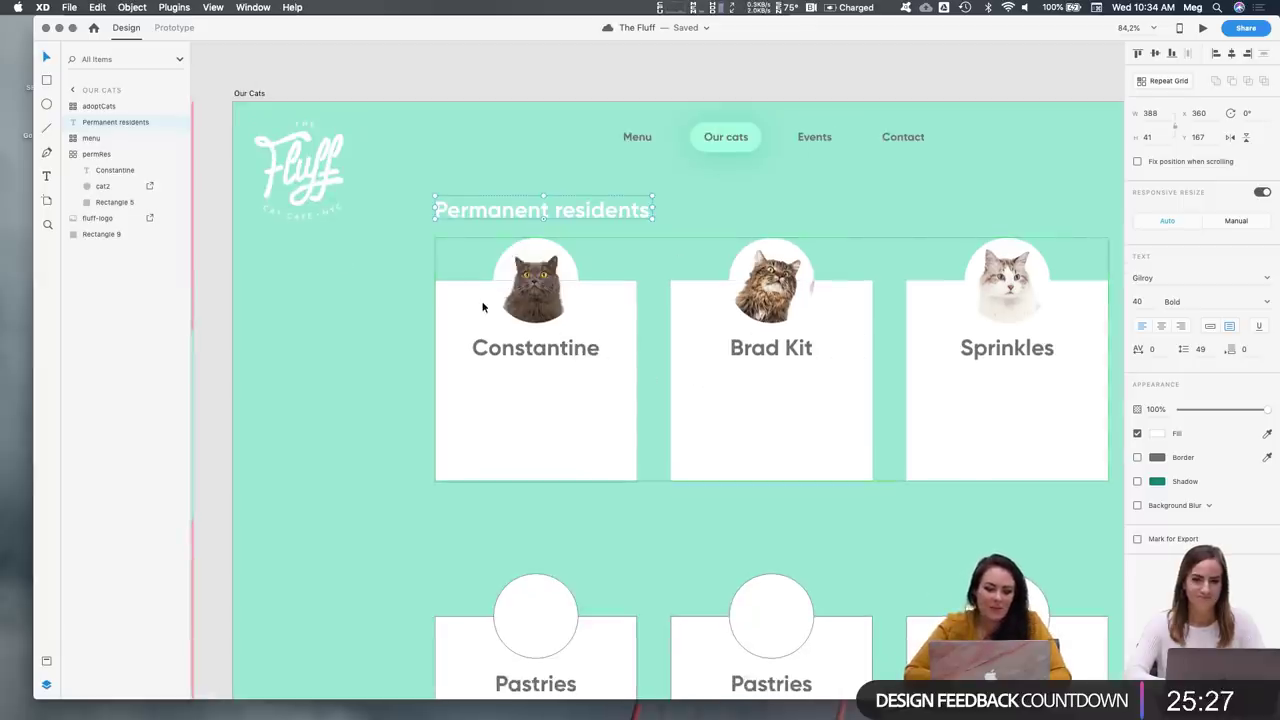
{"action": "scroll", "coordinate": [482, 307], "scroll_direction": "left", "scroll_amount": 5}
{"action": "scroll", "coordinate": [482, 307], "scroll_direction": "down", "scroll_amount": 2}
{"action": "scroll", "coordinate": [482, 307], "scroll_direction": "down", "scroll_amount": 5}
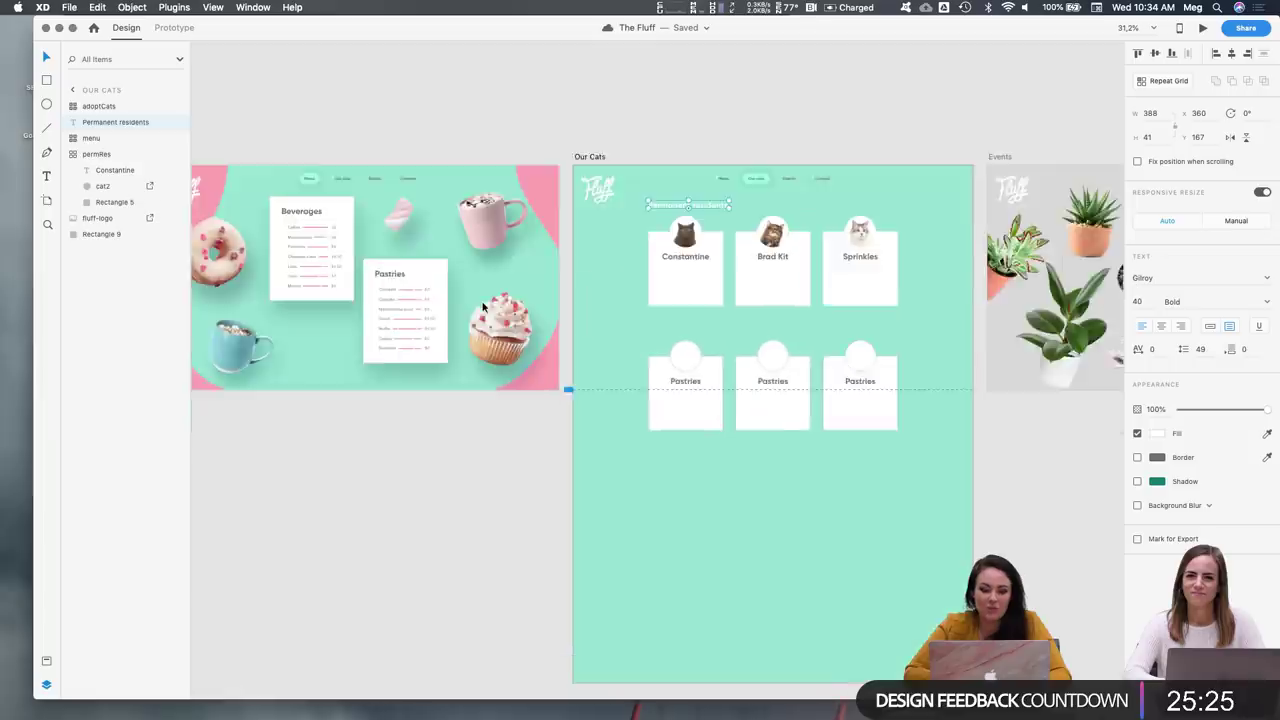
Examine the Our Cats page's navigation, heading and card rows against the neighbouring Menu page
{"action": "scroll", "coordinate": [482, 307], "scroll_direction": "left", "scroll_amount": 3}
{"action": "scroll", "coordinate": [482, 307], "scroll_direction": "right", "scroll_amount": 10}
{"action": "scroll", "coordinate": [482, 307], "scroll_direction": "up", "scroll_amount": 5}
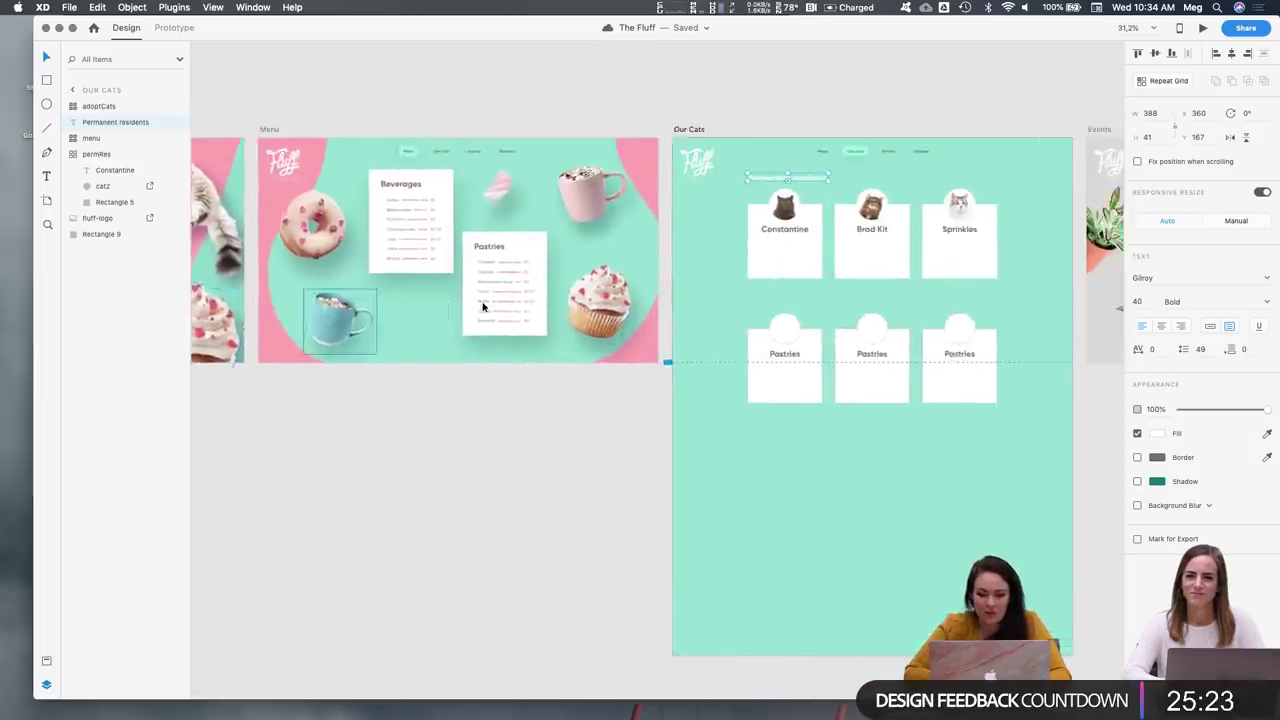
{"action": "scroll", "coordinate": [482, 307], "scroll_direction": "right", "scroll_amount": 2}
{"action": "scroll", "coordinate": [482, 307], "scroll_direction": "up", "scroll_amount": 1}
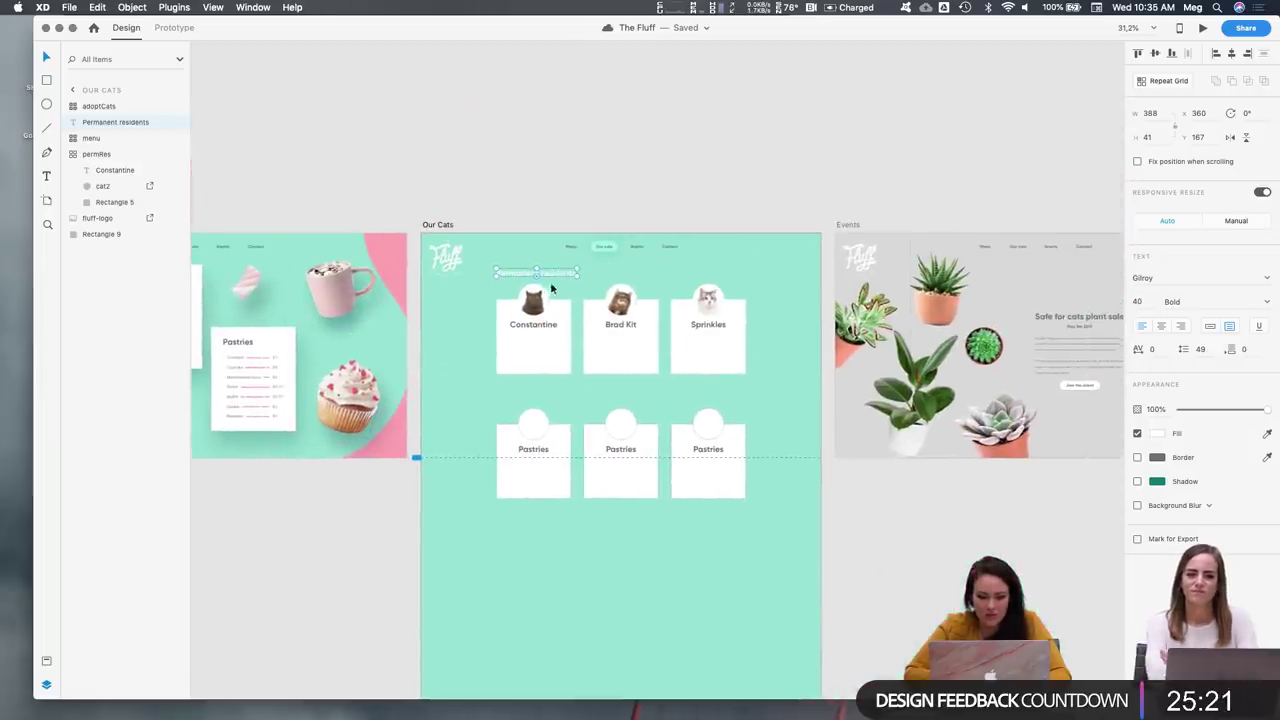
{"action": "scroll", "coordinate": [547, 264], "scroll_direction": "up", "scroll_amount": 5}
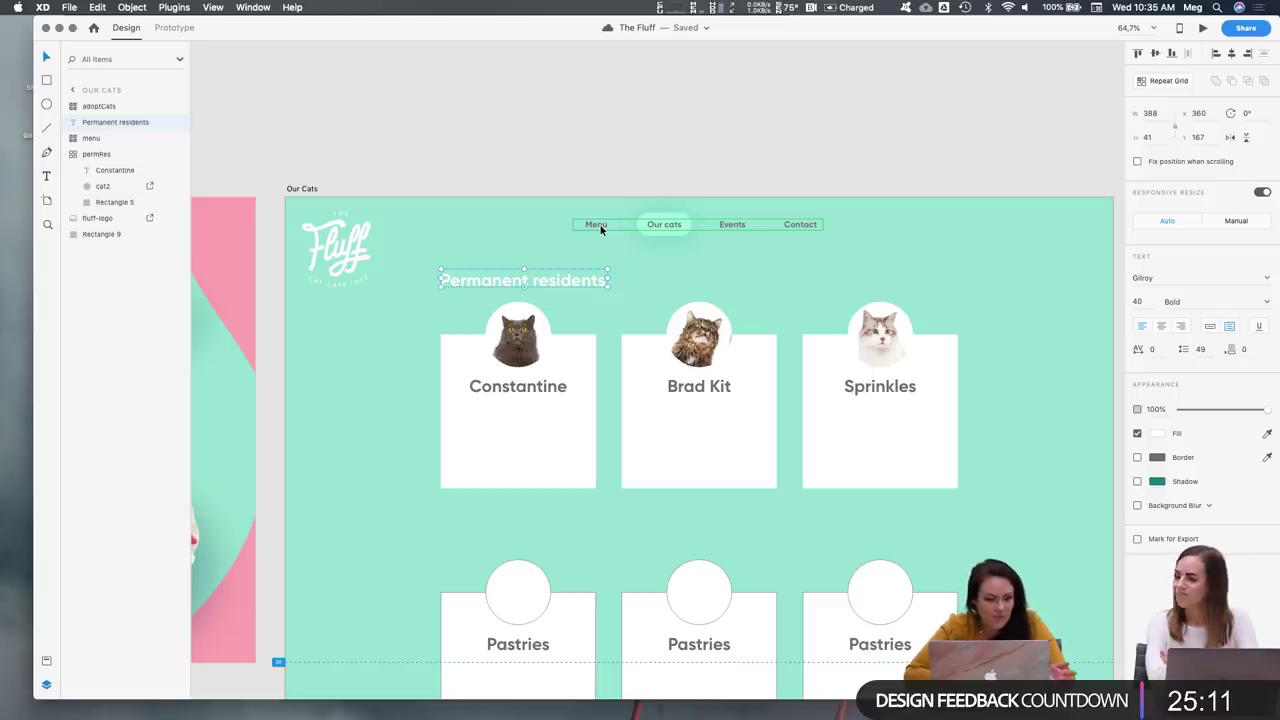
{"action": "scroll", "coordinate": [600, 229], "scroll_direction": "left", "scroll_amount": 5}
{"action": "scroll", "coordinate": [838, 233], "scroll_direction": "right", "scroll_amount": 4}
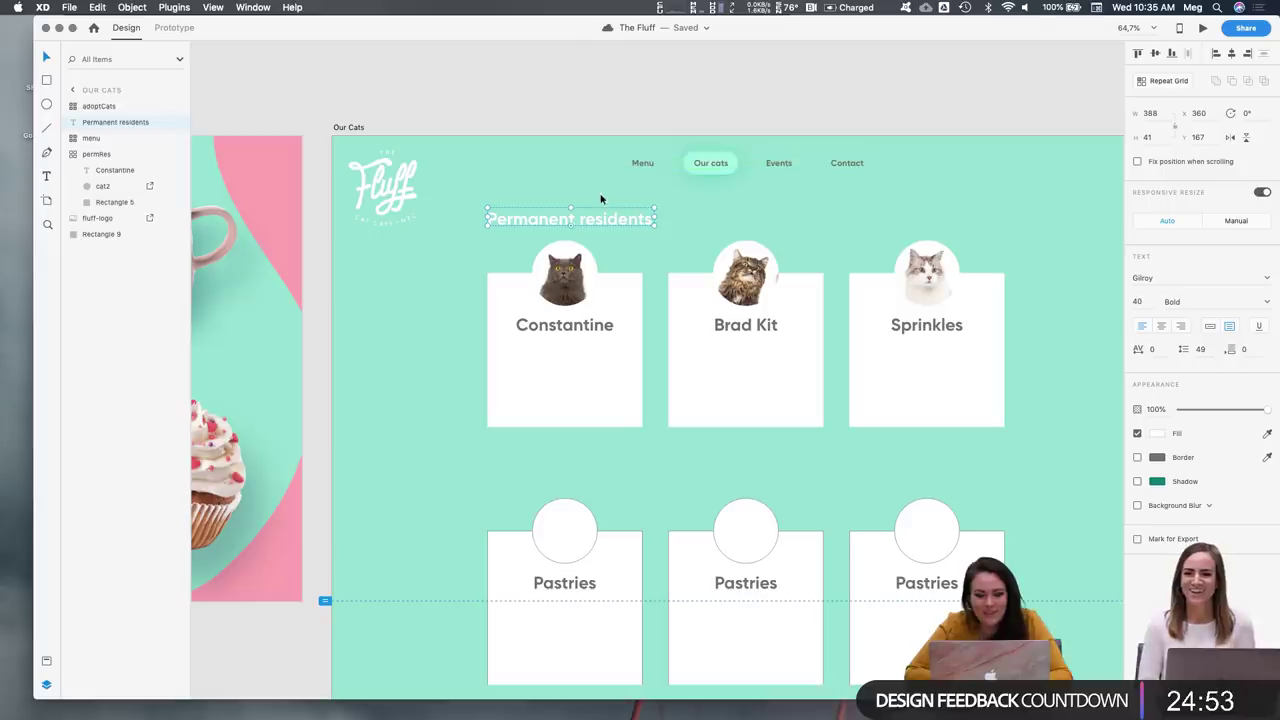
{"action": "left_click", "coordinate": [711, 165]}
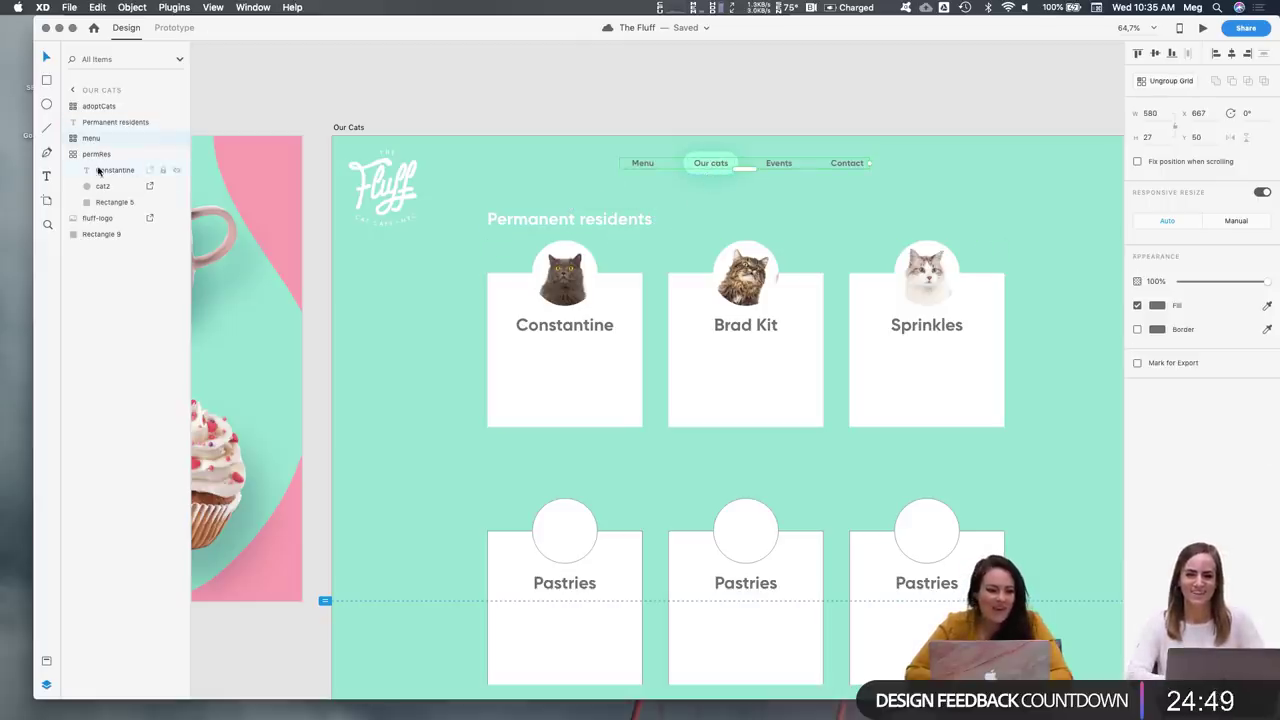
{"action": "left_click", "coordinate": [72, 252]}
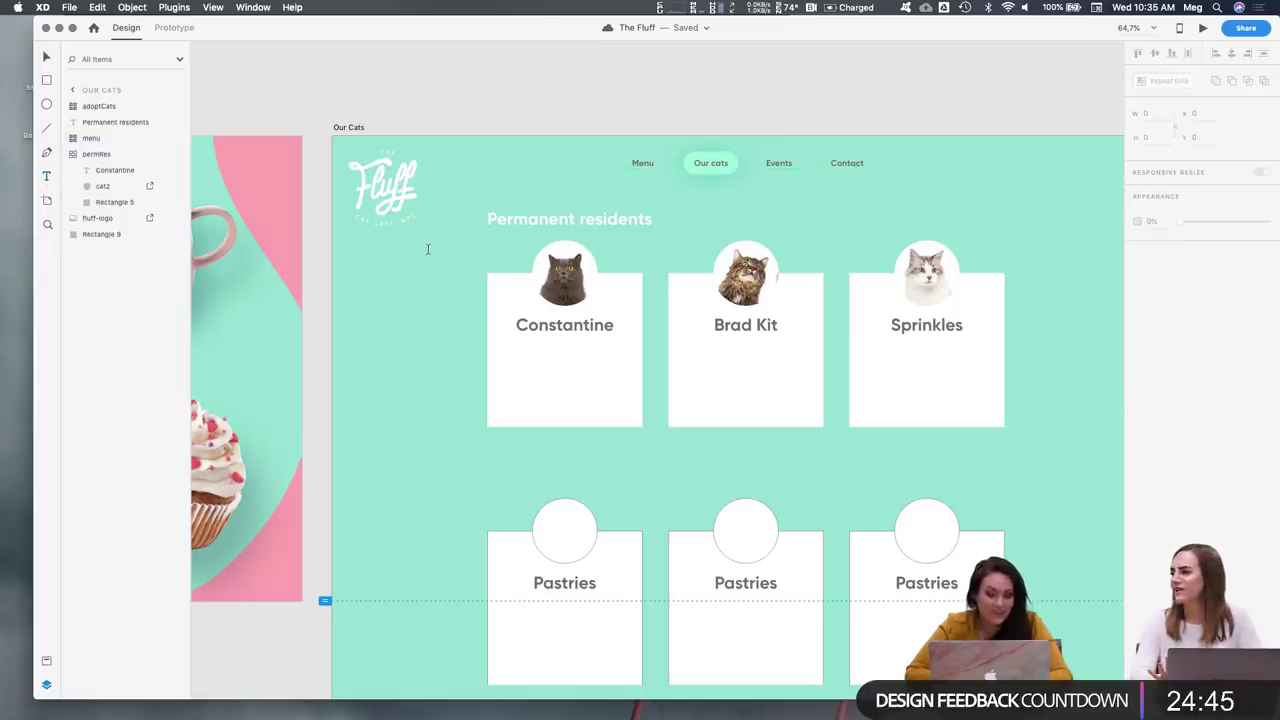
Add a white "Our cats" title at font size 200 over the cards and enlarge its text box to about 1244 by 486
{"action": "left_click", "coordinate": [468, 204]}
{"action": "left_click_drag", "start_coordinate": [833, 240], "coordinate": [948, 285]}
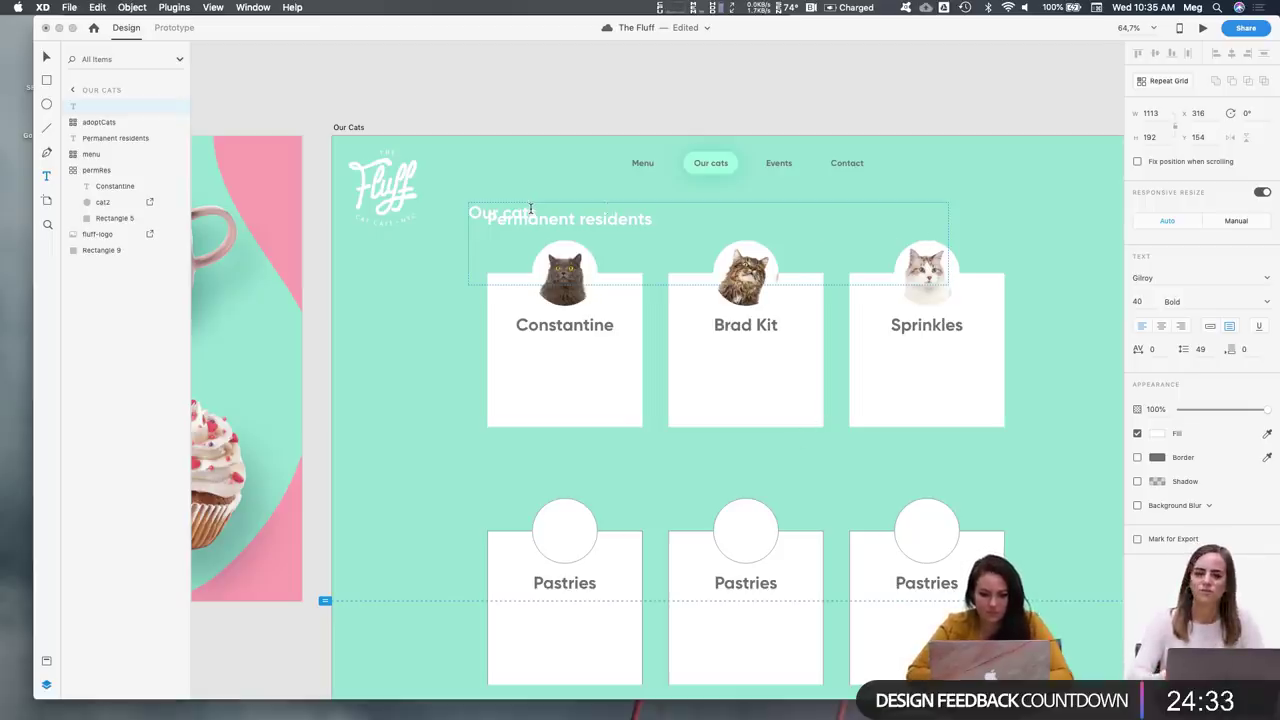
{"action": "left_click", "coordinate": [1138, 300]}
{"action": "type", "text": "2"}
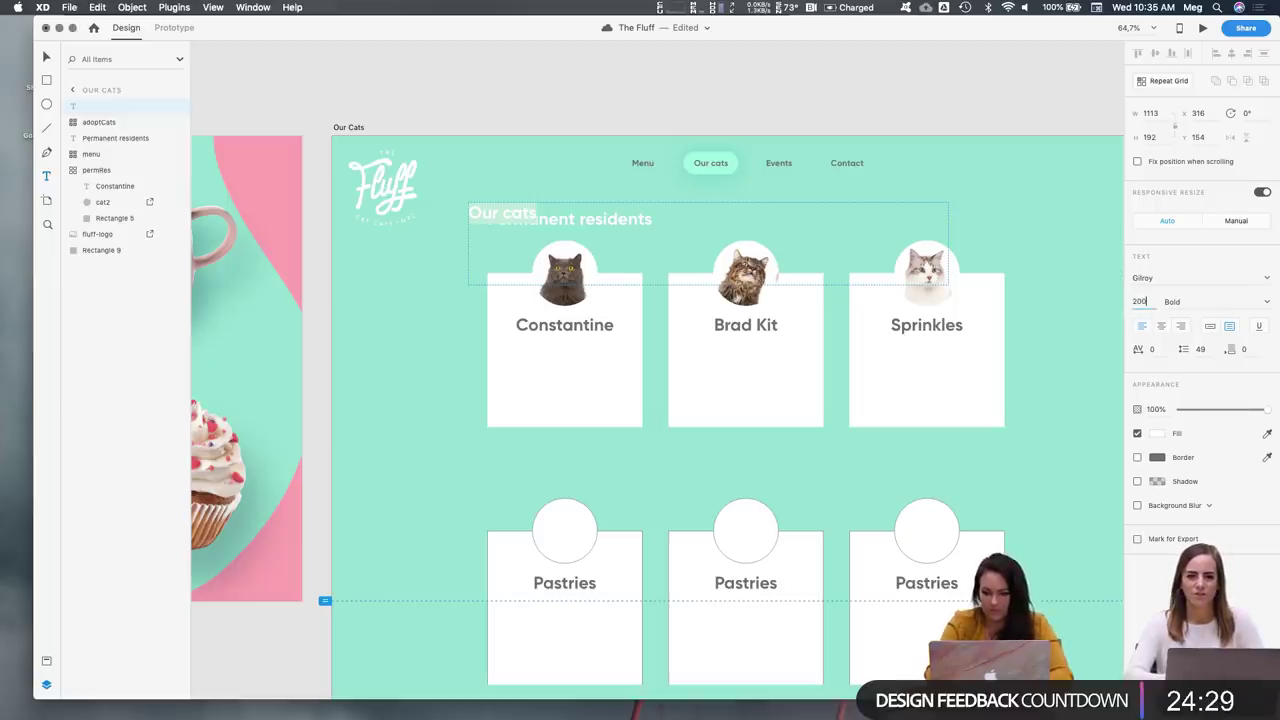
{"action": "type", "text": "00"}
{"action": "key", "text": "Return"}
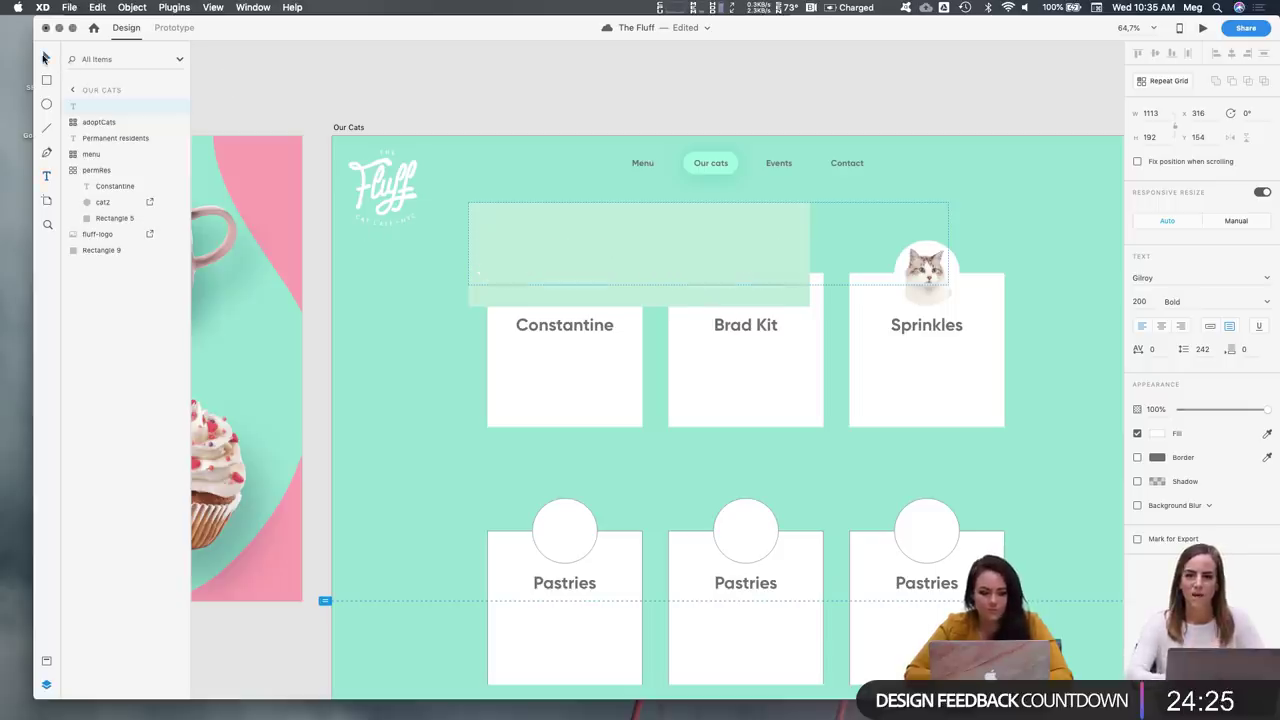
{"action": "scroll", "coordinate": [662, 191], "scroll_direction": "right", "scroll_amount": 5}
{"action": "left_click_drag", "start_coordinate": [760, 270], "coordinate": [949, 437]}
{"action": "left_click_drag", "start_coordinate": [836, 408], "coordinate": [812, 396]}
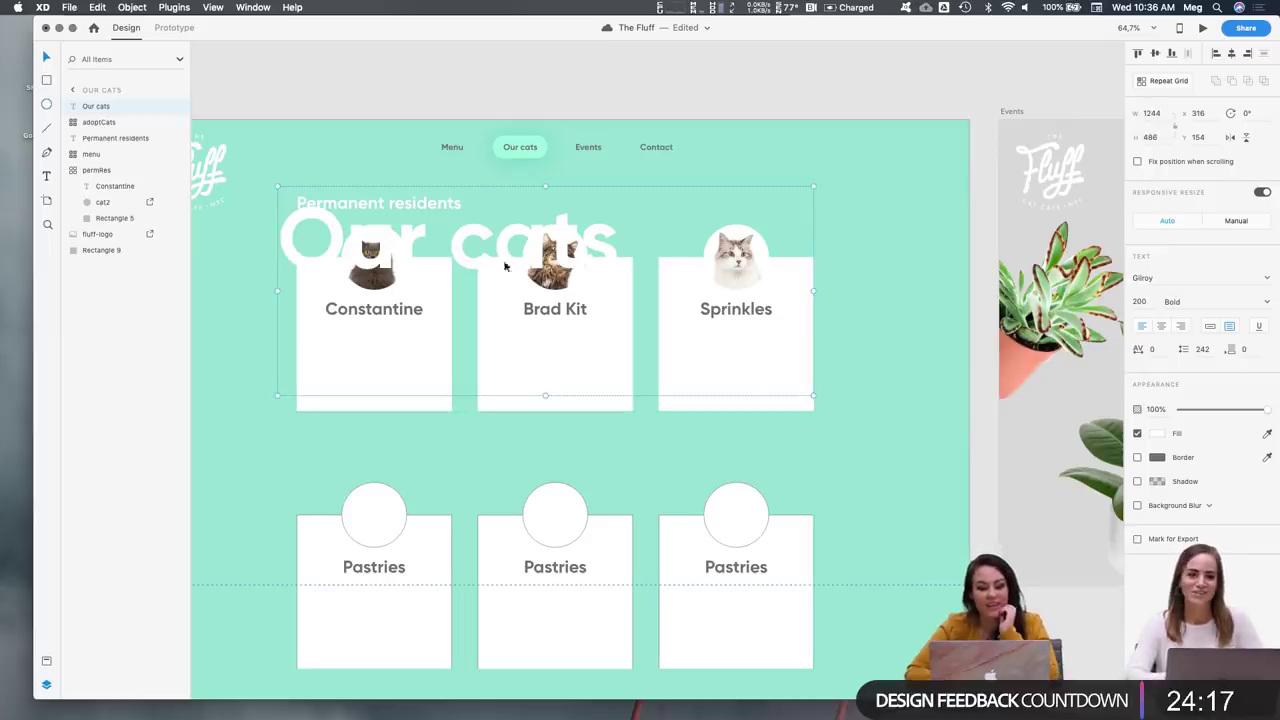
Enlarge the "Our cats" title to span the card row on one line, trying font sizes 400, 380 and 360 and settling on 310
{"action": "double_click", "coordinate": [462, 246]}
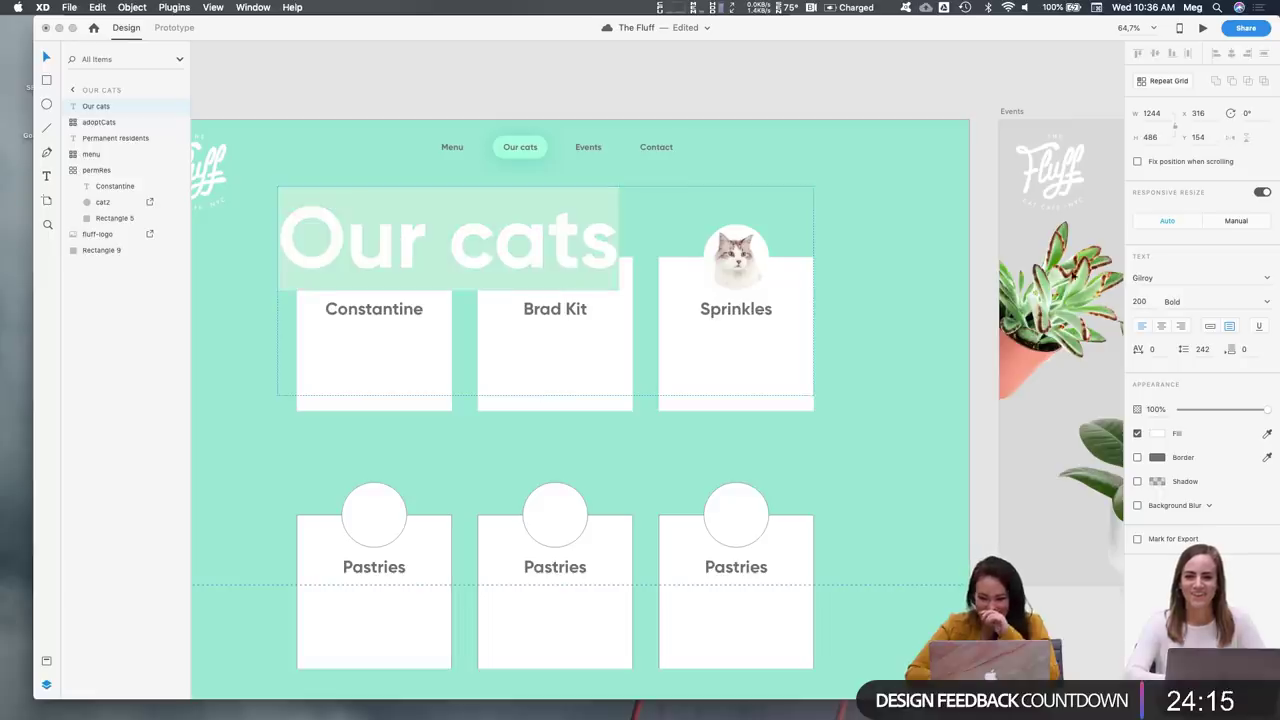
{"action": "left_click", "coordinate": [1139, 301]}
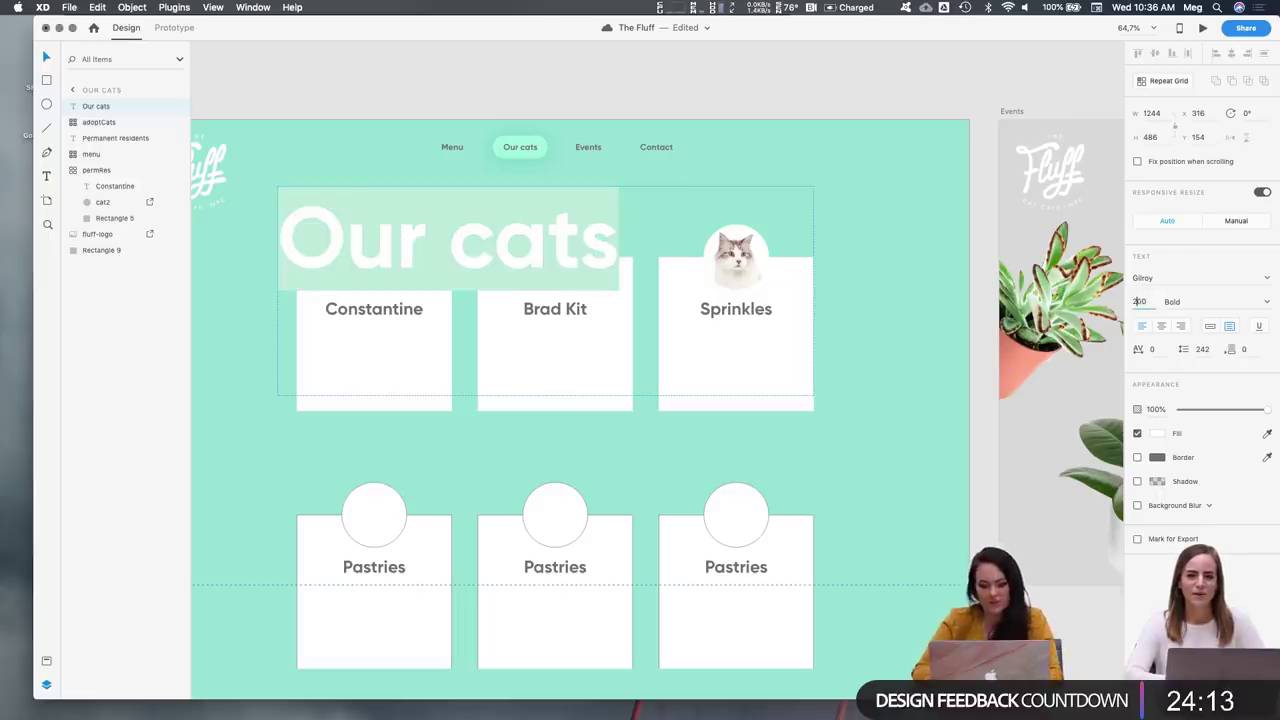
{"action": "type", "text": "400"}
{"action": "key", "text": "Return"}
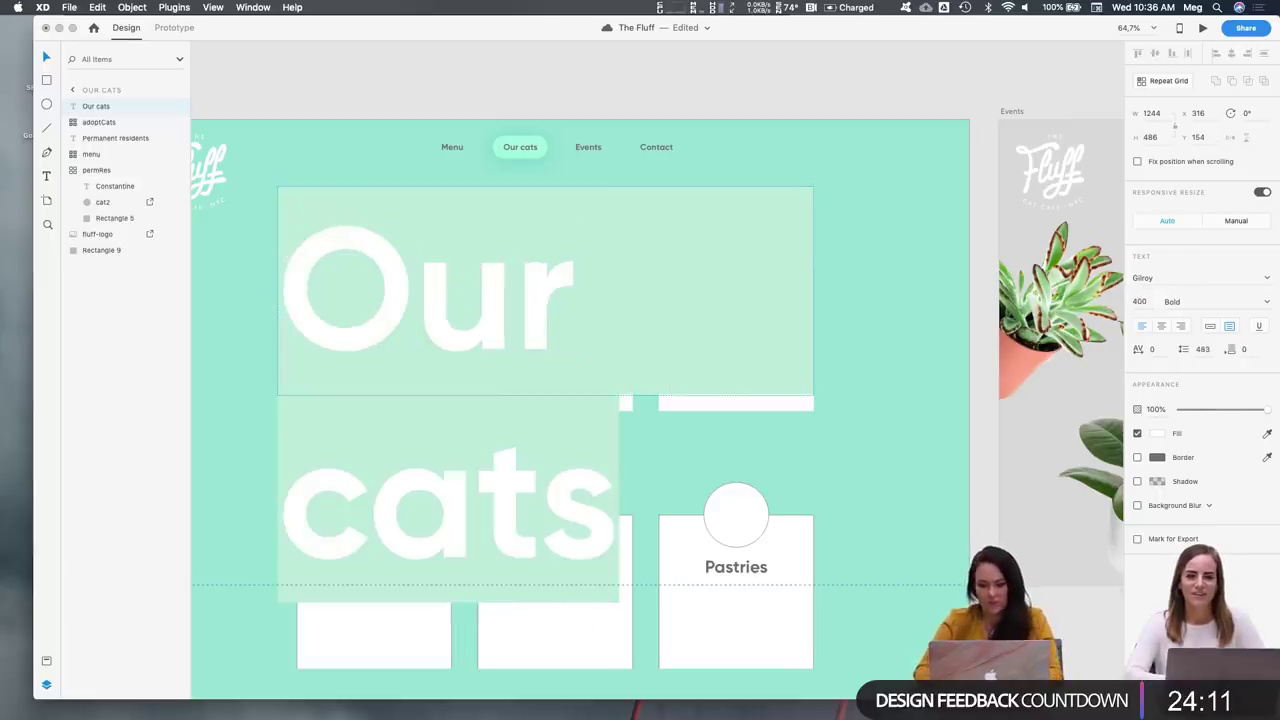
{"action": "left_click", "coordinate": [1138, 301]}
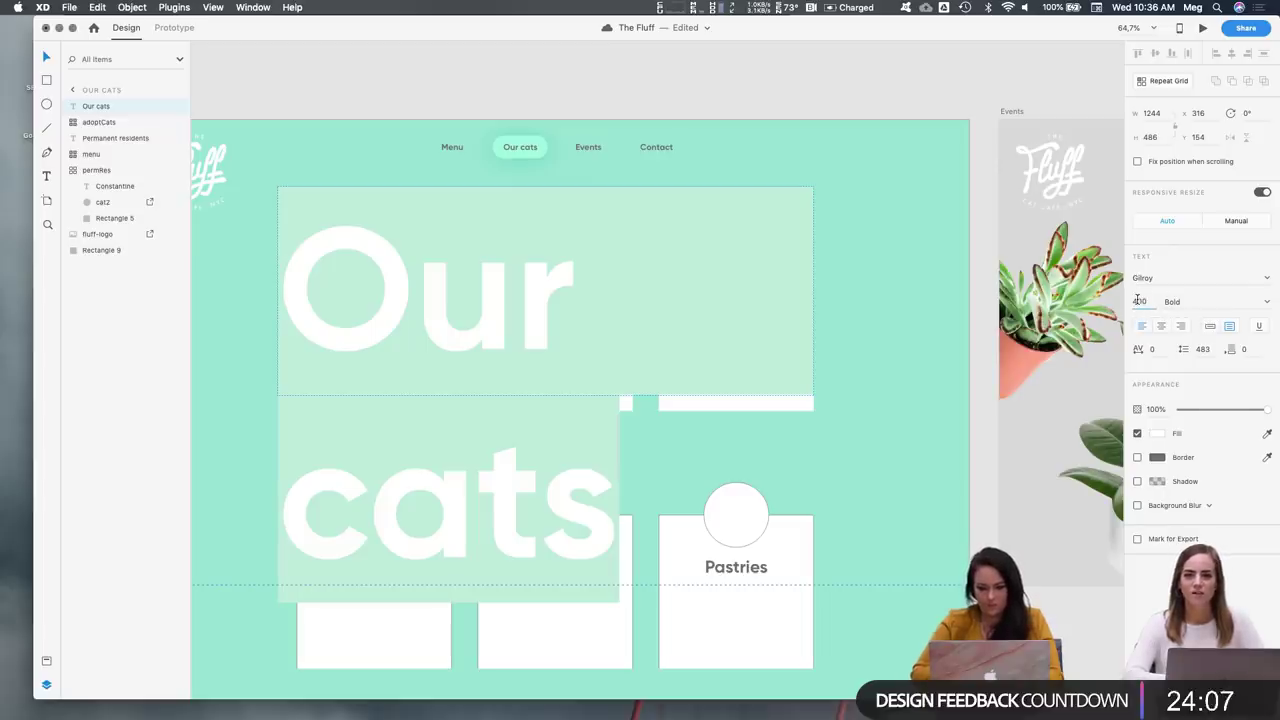
{"action": "type", "text": "30"}
{"action": "key", "text": "Return"}
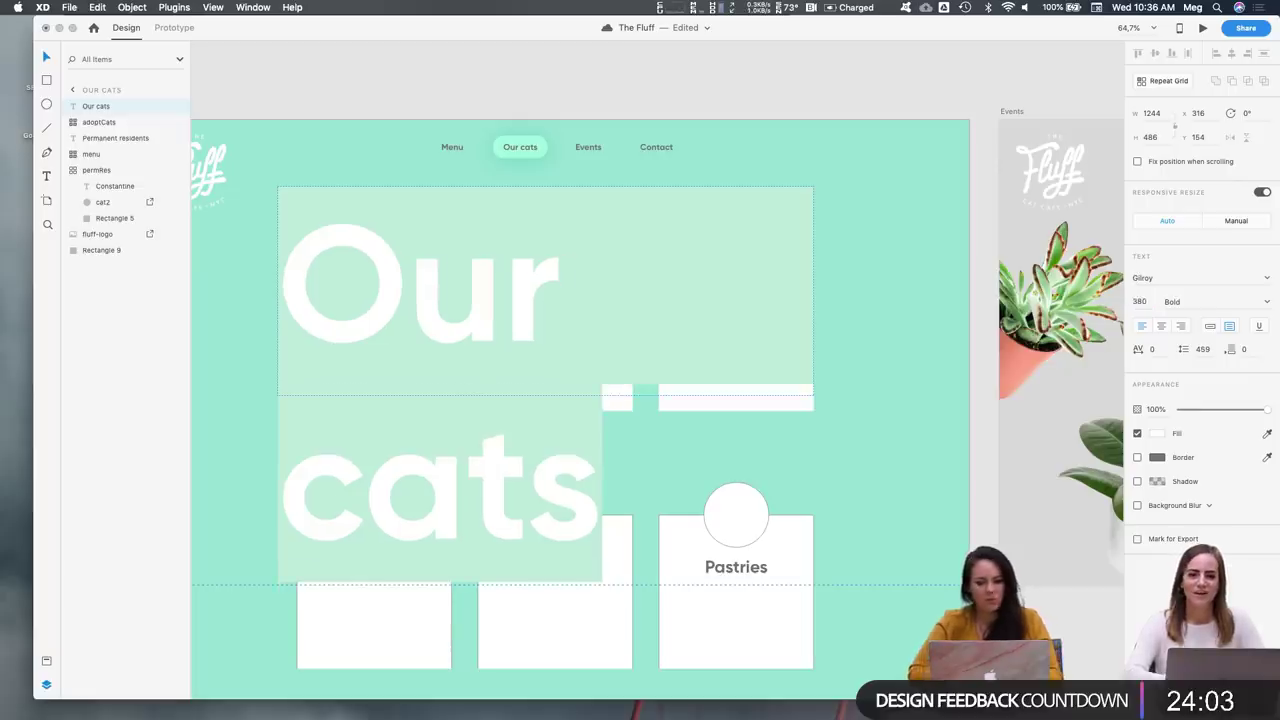
{"action": "left_click", "coordinate": [1140, 302]}
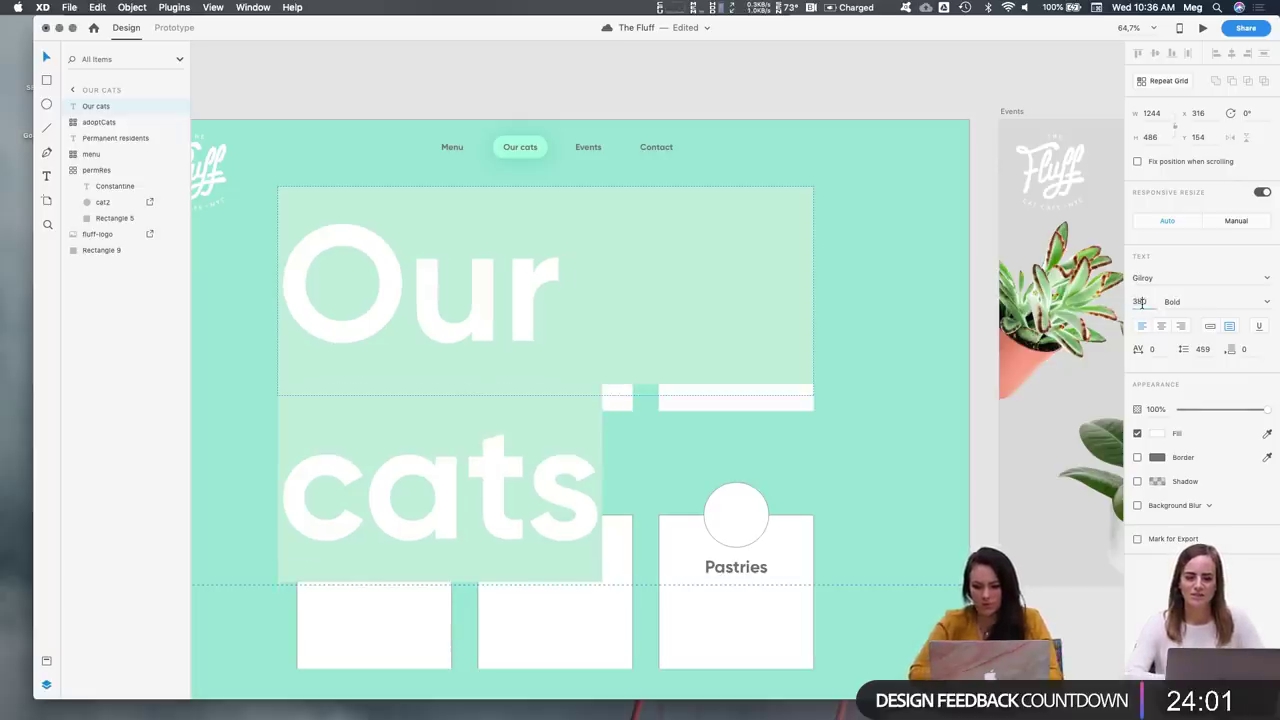
{"action": "type", "text": "30"}
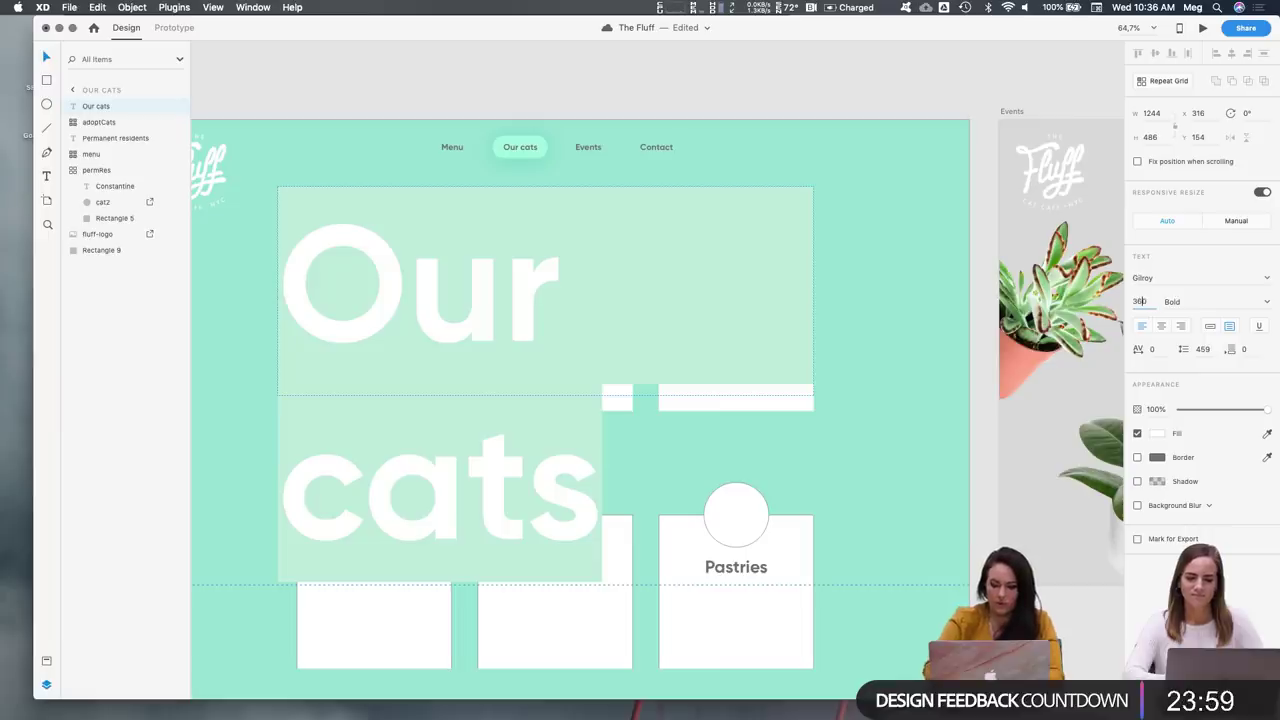
{"action": "key", "text": "Return"}
{"action": "type", "text": "310"}
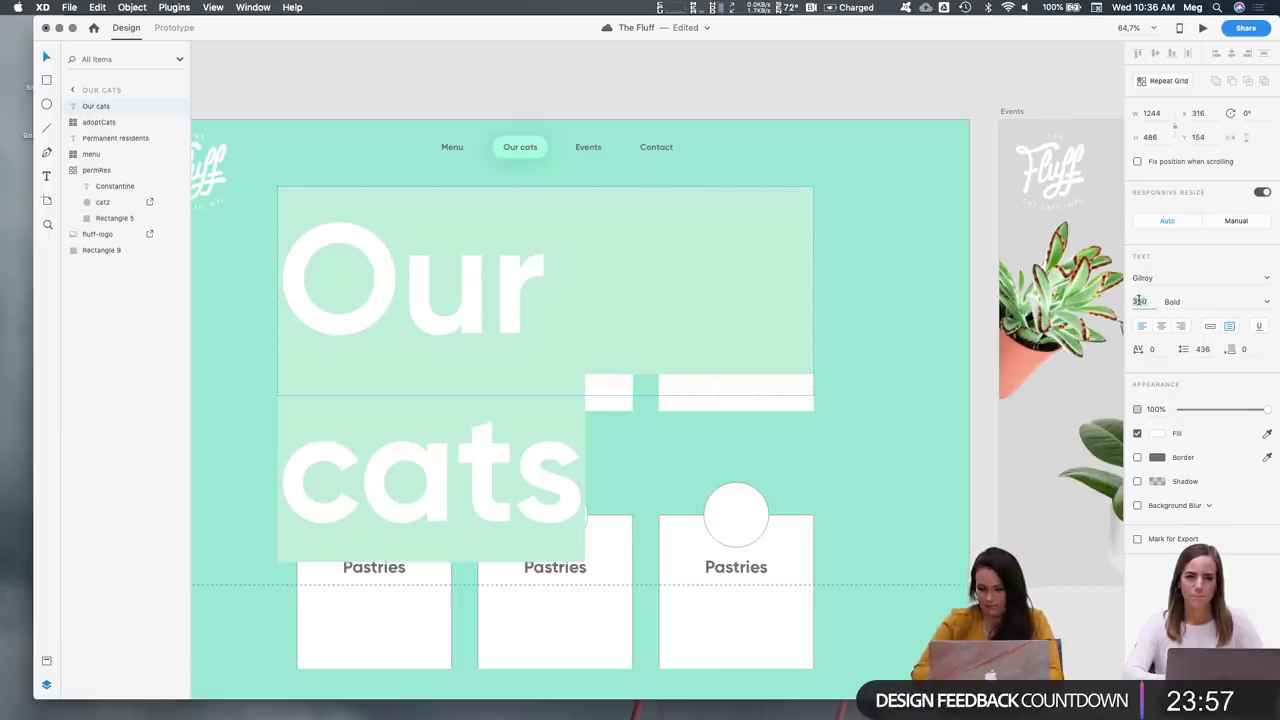
{"action": "key", "text": "Return"}
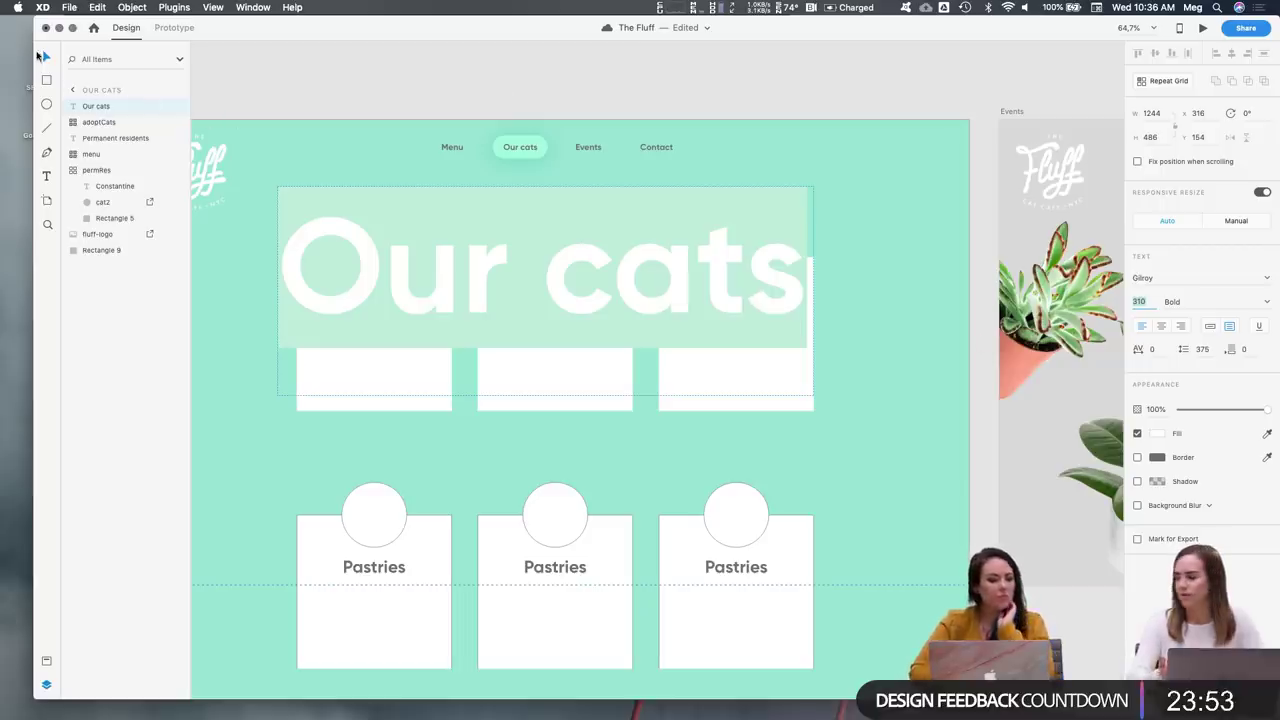
Send the "Our cats" title behind the cards, directly above Rectangle 9, and move it up to X 348, Y 0
{"action": "left_click_drag", "start_coordinate": [100, 108], "coordinate": [71, 243]}
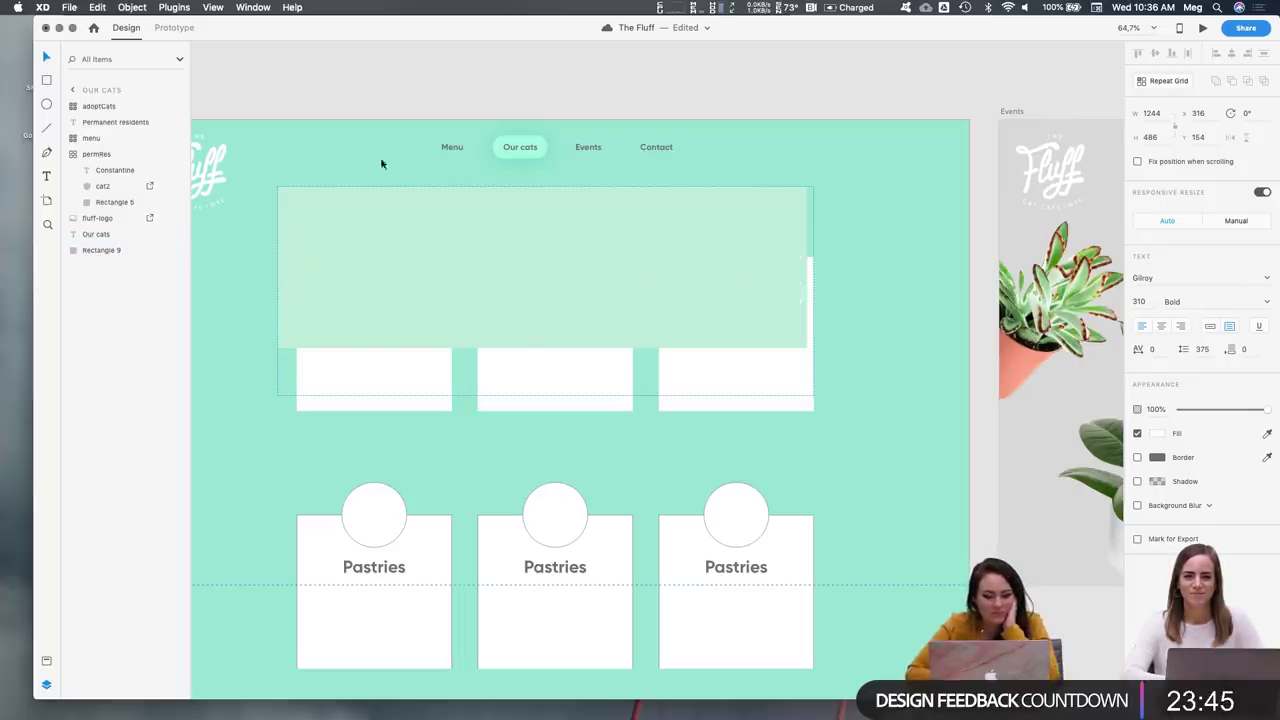
{"action": "left_click", "coordinate": [366, 272]}
{"action": "left_click_drag", "start_coordinate": [366, 272], "coordinate": [384, 208]}
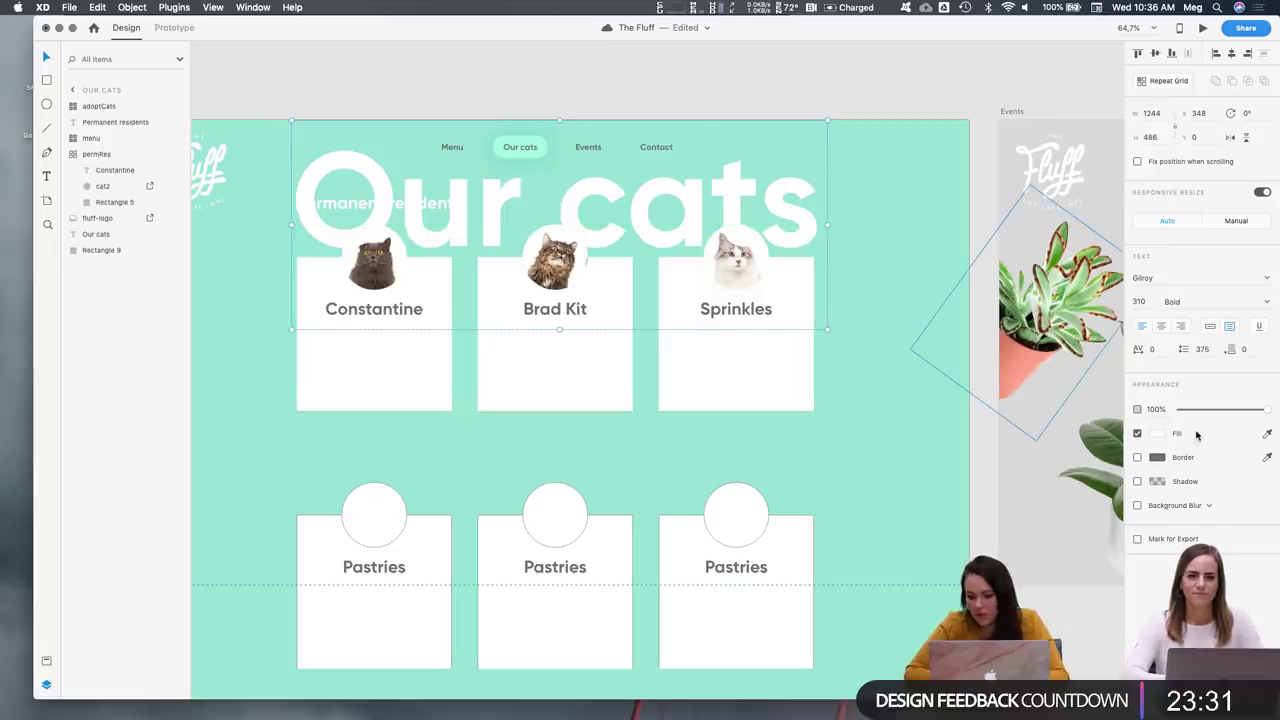
Fill the "Our cats" title with the mint sampled from the page background and darken it slightly to #88DDCC
{"action": "left_click", "coordinate": [1268, 436]}
{"action": "left_click", "coordinate": [866, 370]}
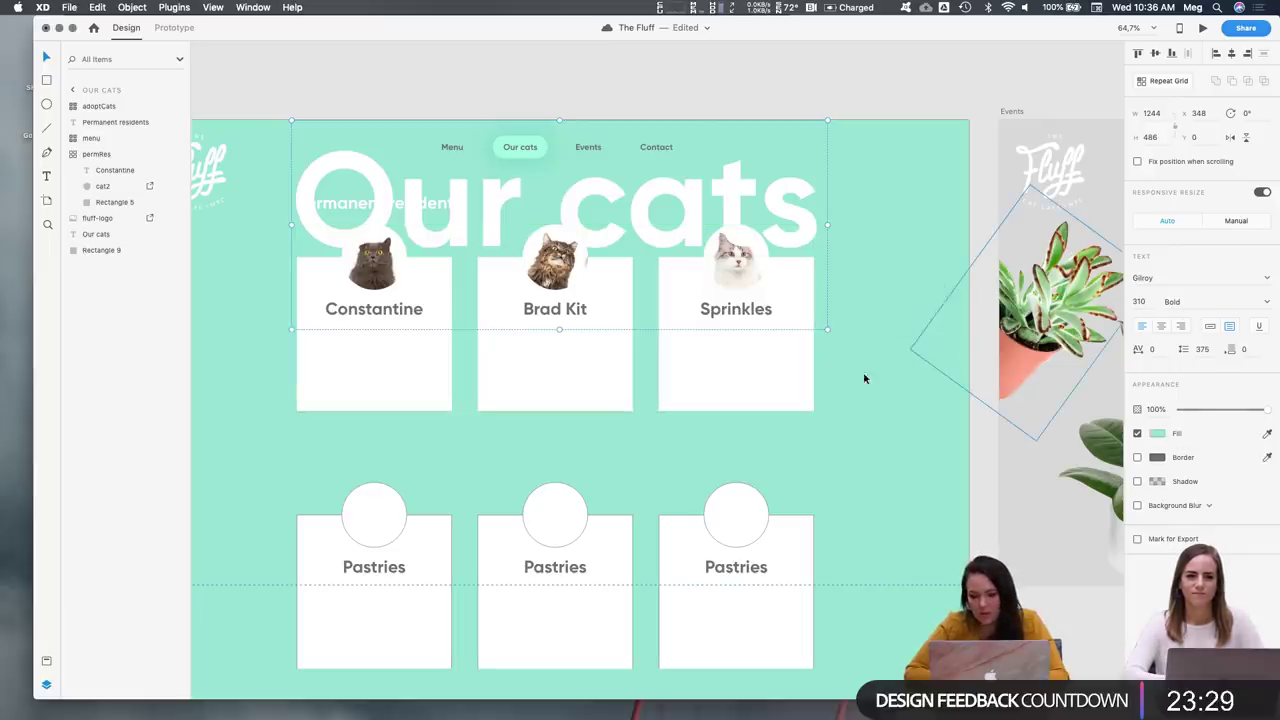
{"action": "left_click", "coordinate": [1157, 434]}
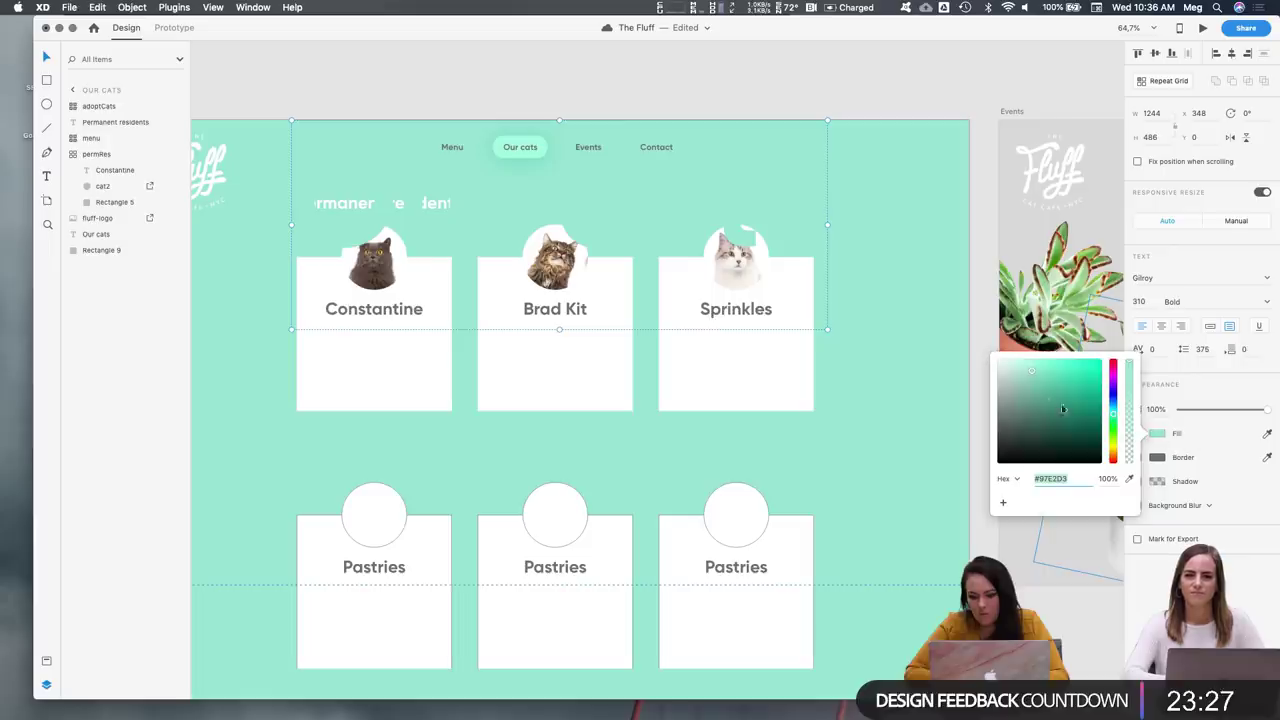
{"action": "left_click", "coordinate": [1036, 374]}
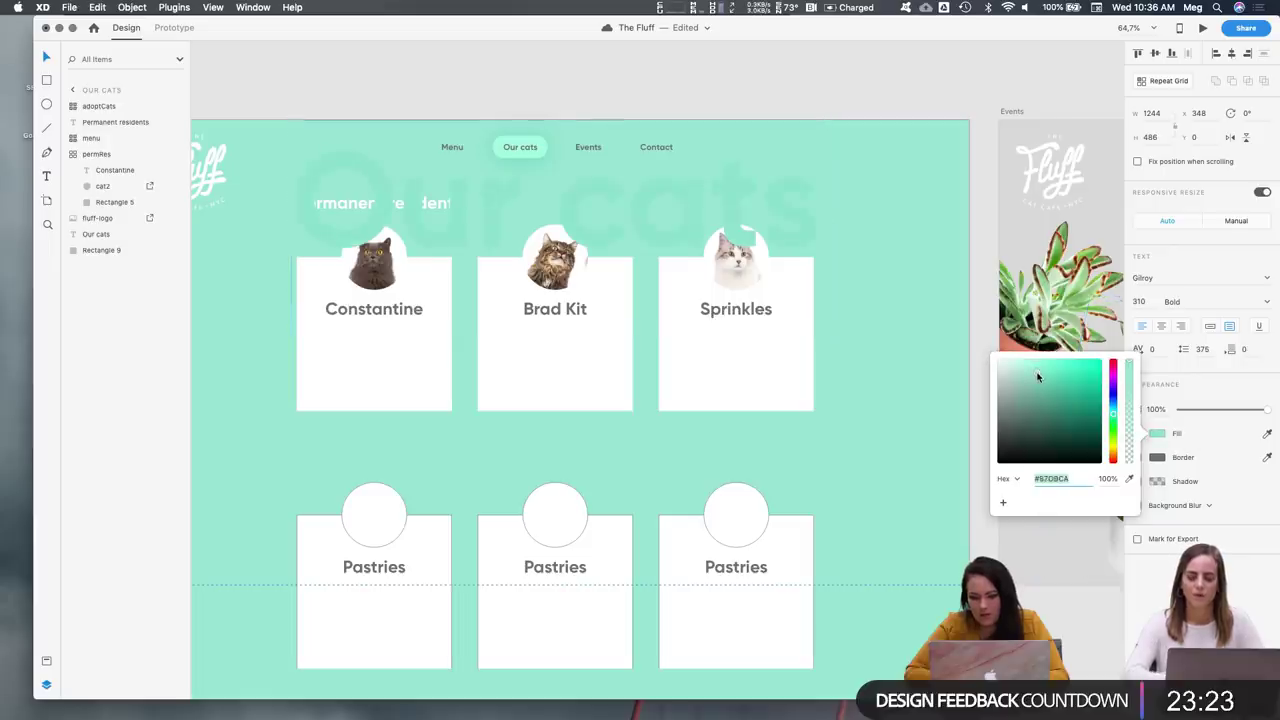
{"action": "left_click", "coordinate": [1038, 376]}
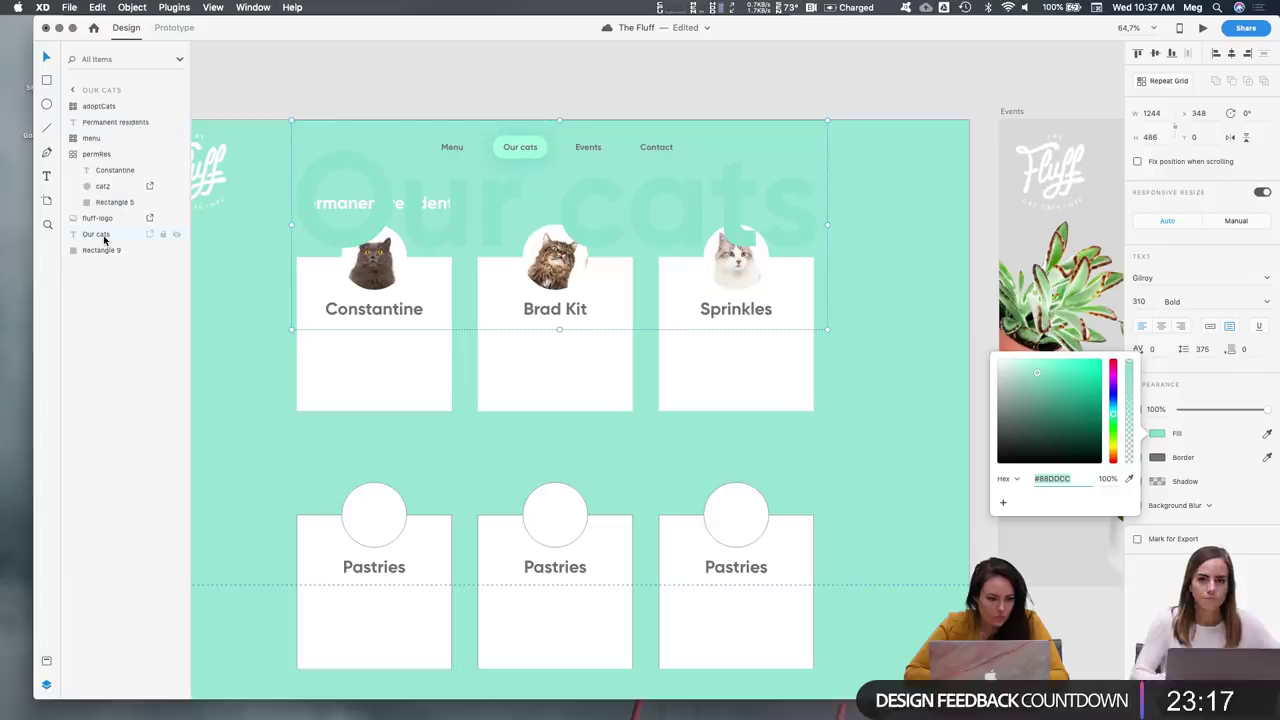
Reorder the "Our cats" title beneath Rectangle 9 in the page's layer stack and clear the selection
{"action": "left_click", "coordinate": [103, 240]}
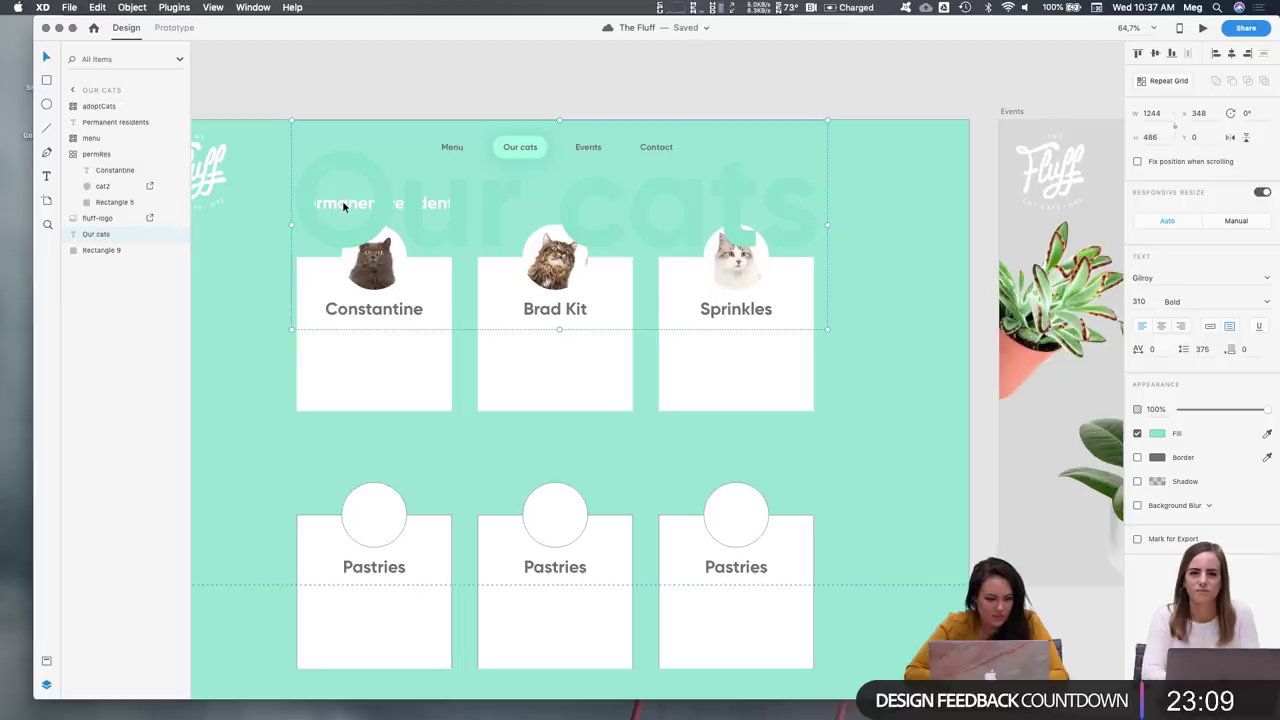
{"action": "left_click", "coordinate": [89, 326]}
{"action": "left_click", "coordinate": [506, 159]}
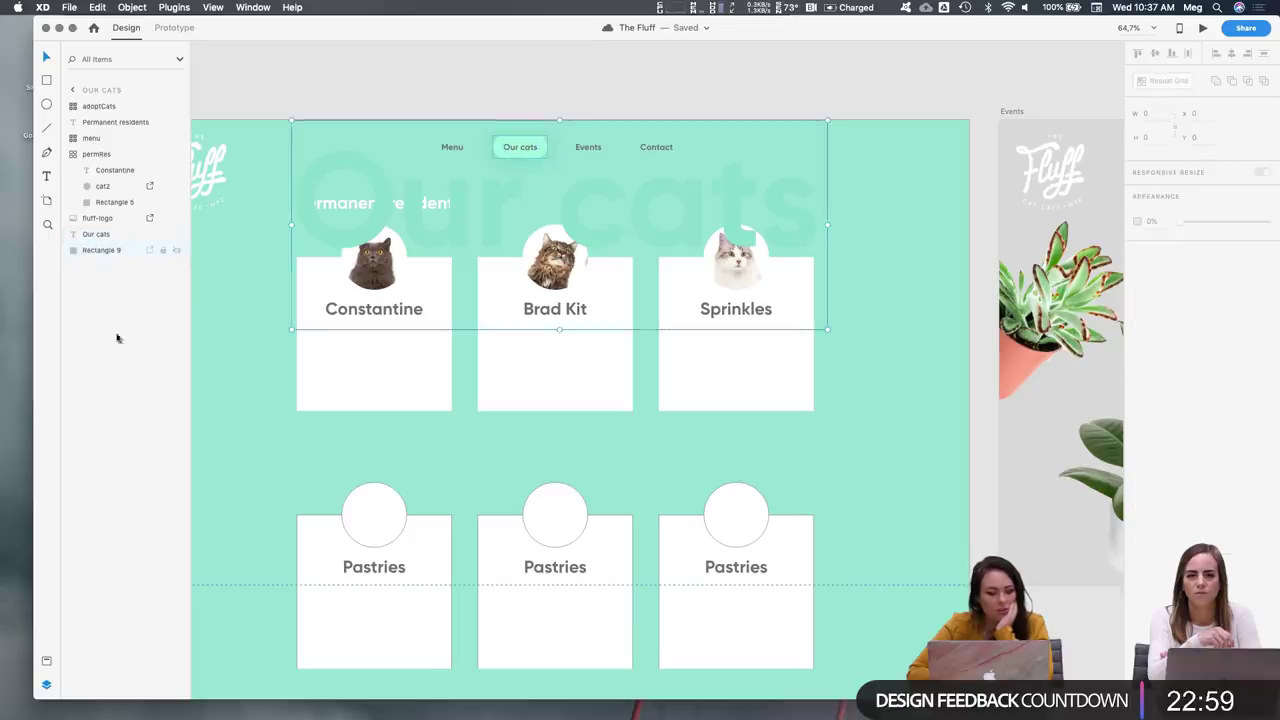
{"action": "left_click_drag", "start_coordinate": [101, 236], "coordinate": [80, 300]}
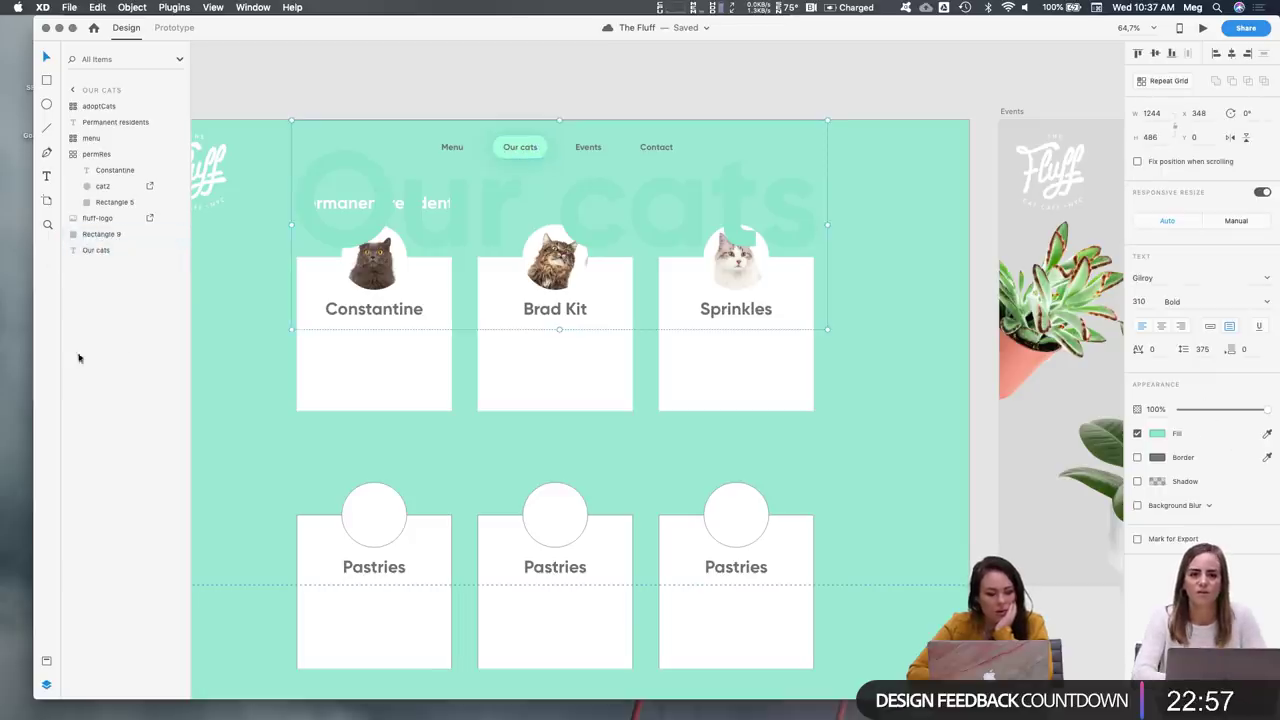
{"action": "left_click", "coordinate": [737, 85]}
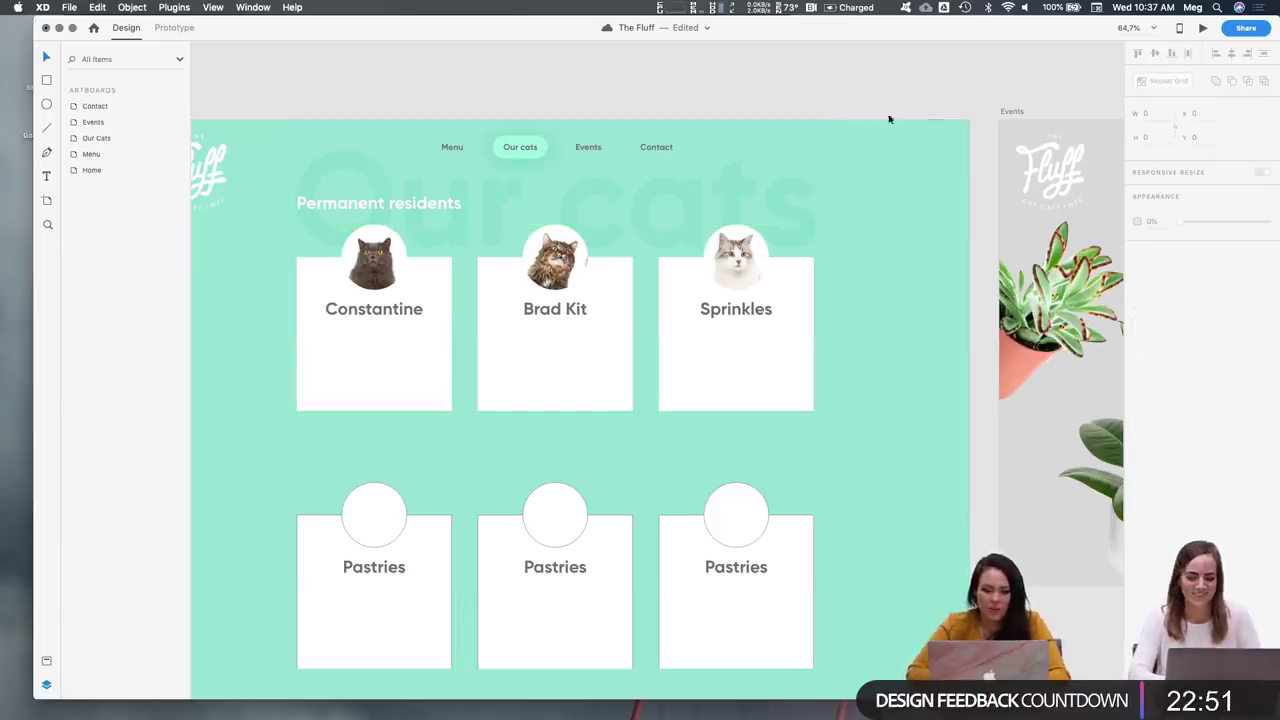
Move the "Permanent residents" heading and both rows of cards down together to Y 227 on the Our Cats page
{"action": "scroll", "coordinate": [849, 178], "scroll_direction": "down", "scroll_amount": 5}
{"action": "scroll", "coordinate": [849, 181], "scroll_direction": "down", "scroll_amount": 5}
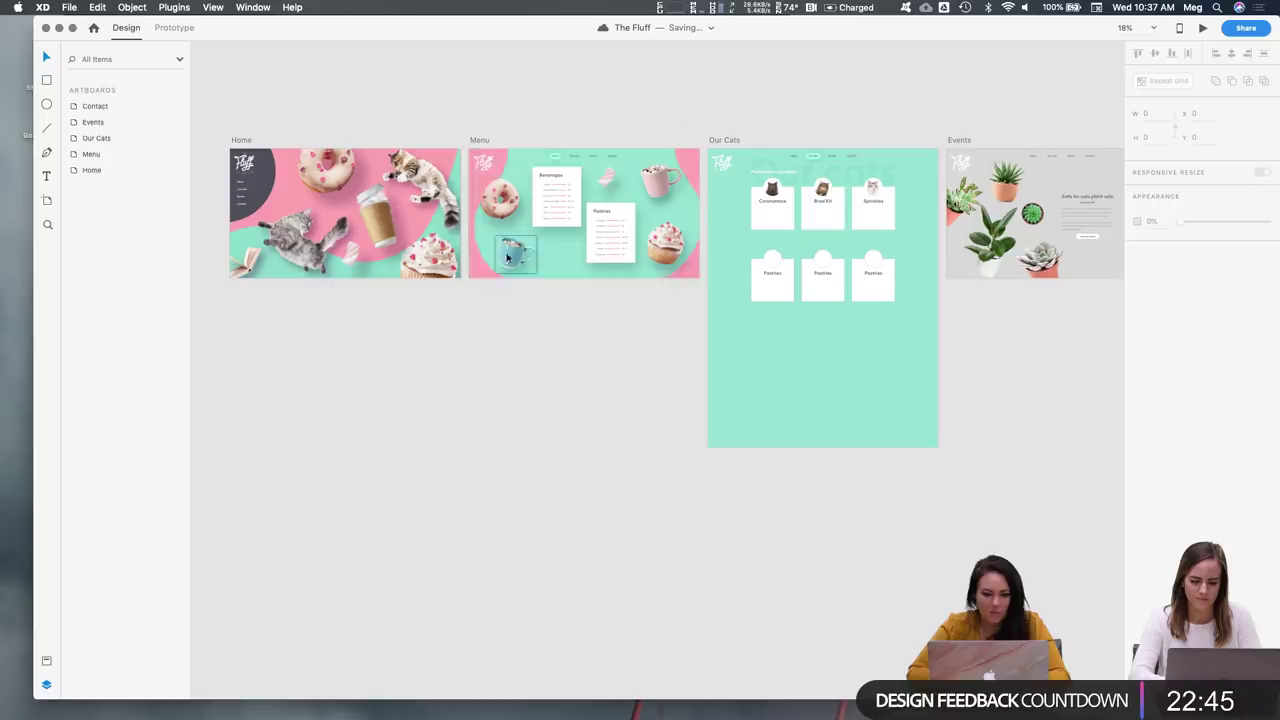
{"action": "scroll", "coordinate": [789, 212], "scroll_direction": "right", "scroll_amount": 2}
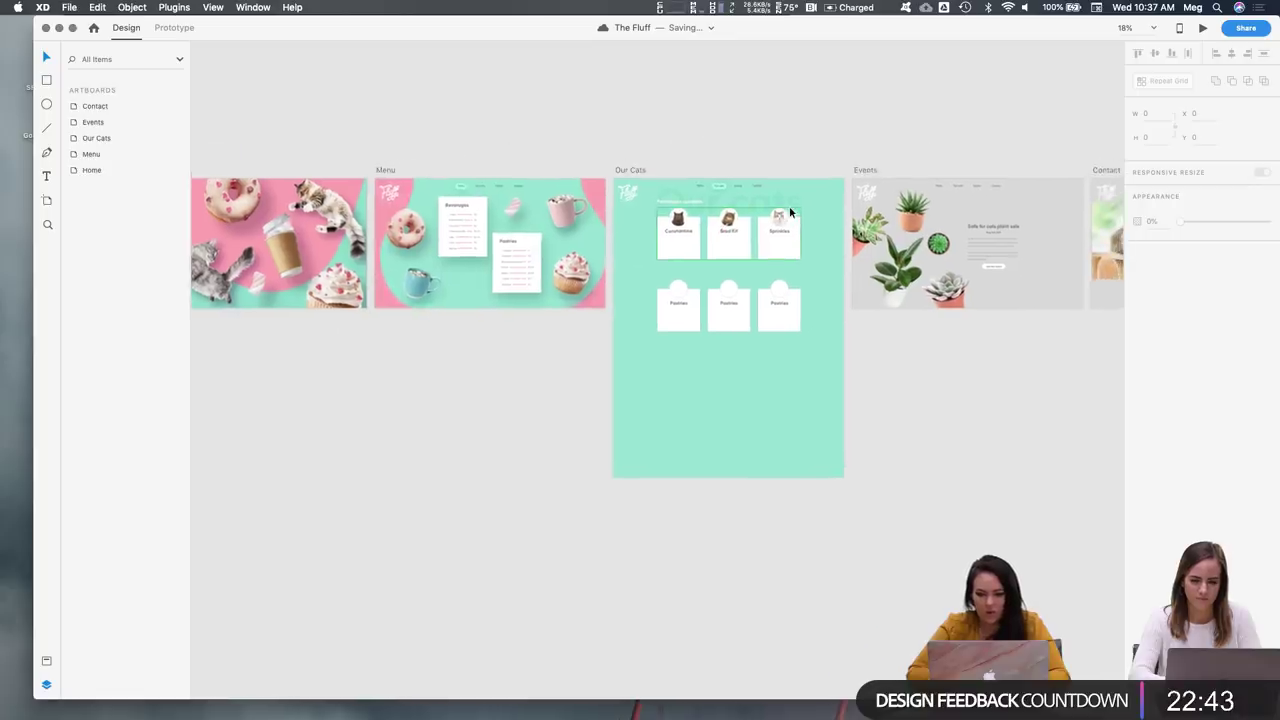
{"action": "scroll", "coordinate": [789, 212], "scroll_direction": "up", "scroll_amount": 5}
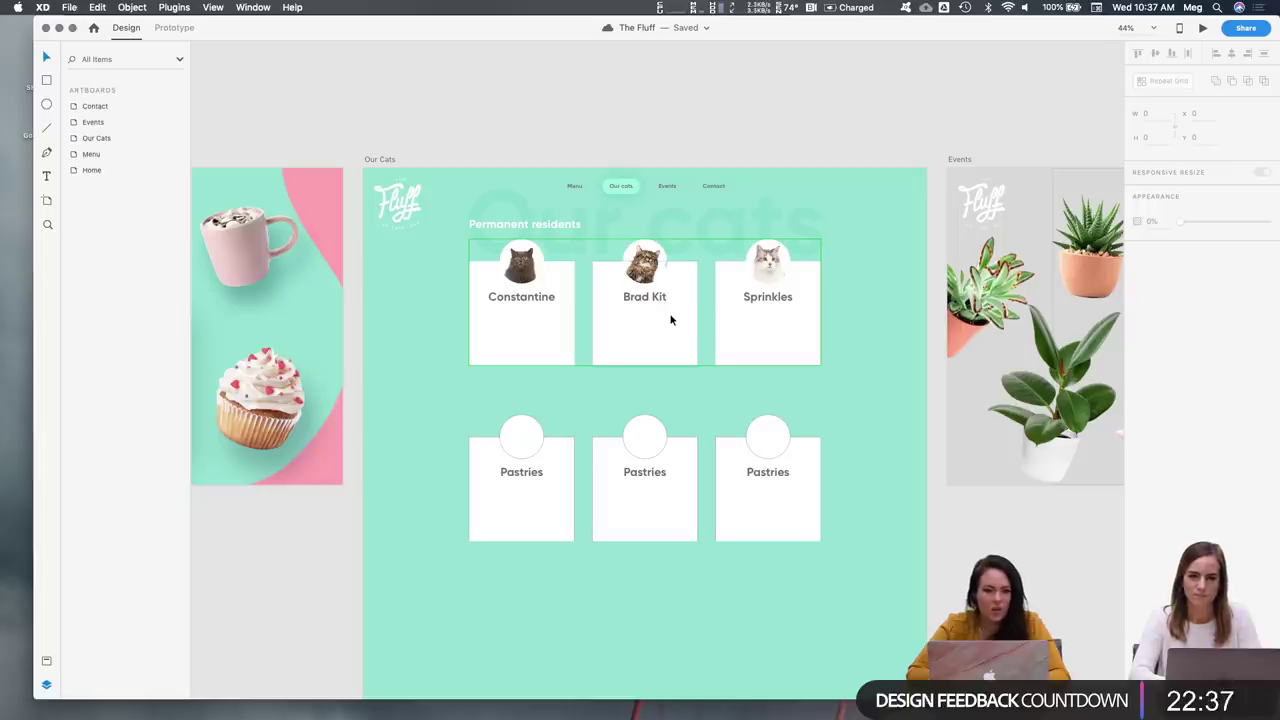
{"action": "left_click", "coordinate": [552, 218]}
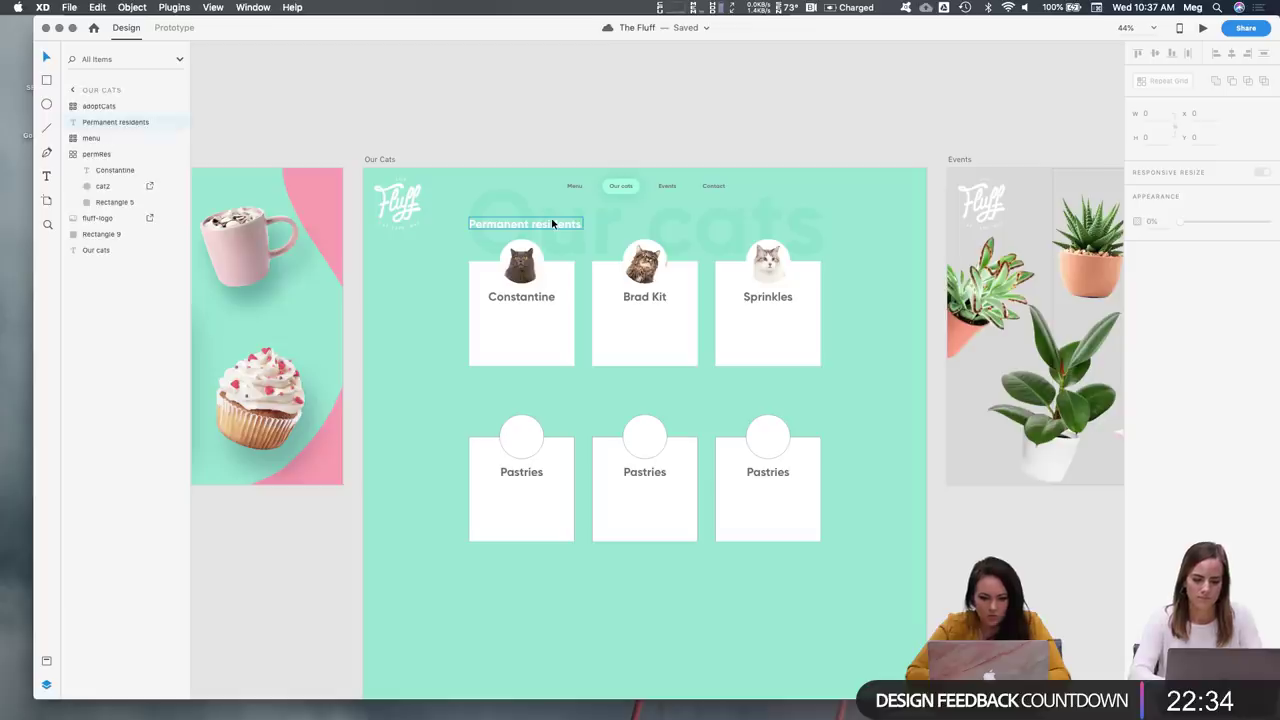
{"action": "left_click", "coordinate": [630, 343], "text": "shift"}
{"action": "left_click", "coordinate": [637, 505], "text": "shift"}
{"action": "key", "text": "shift+Down"}
{"action": "key", "text": "shift+Down"}
{"action": "key", "text": "shift+Down"}
{"action": "key", "text": "shift+Down"}
{"action": "key", "text": "shift+Down"}
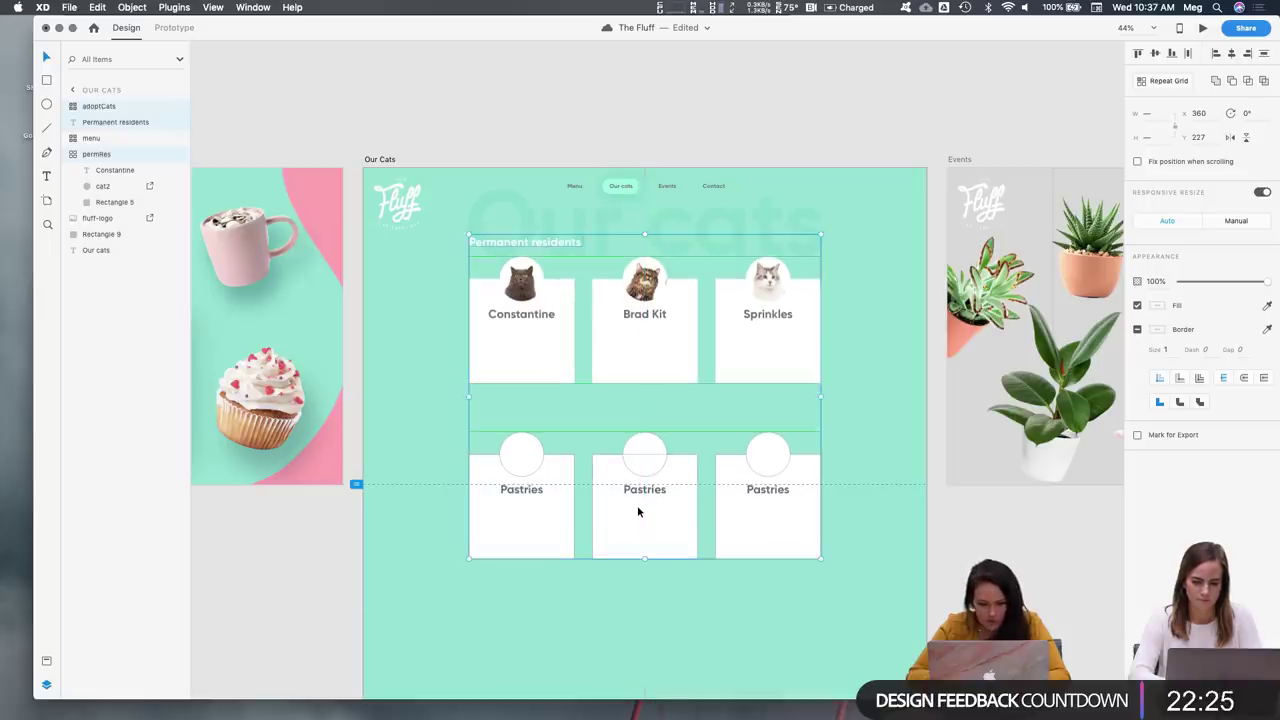
{"action": "left_click", "coordinate": [808, 104]}
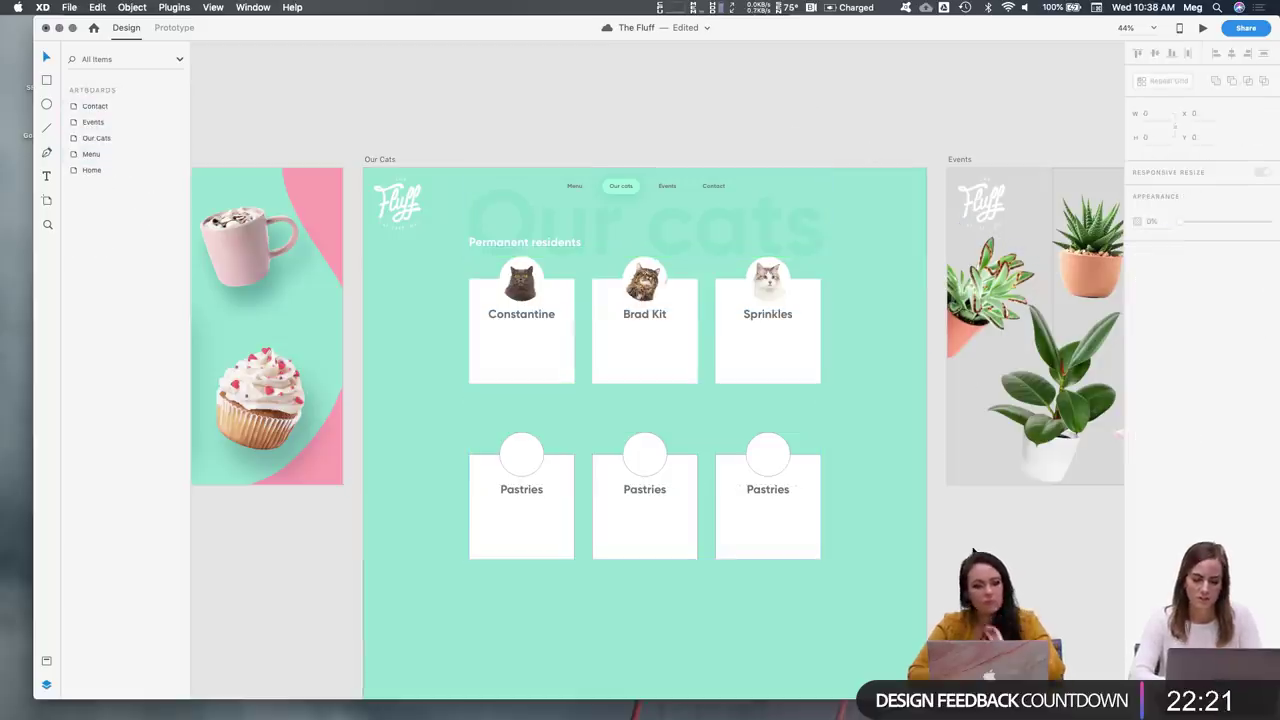
Save the document
{"action": "key", "text": "super+s"}
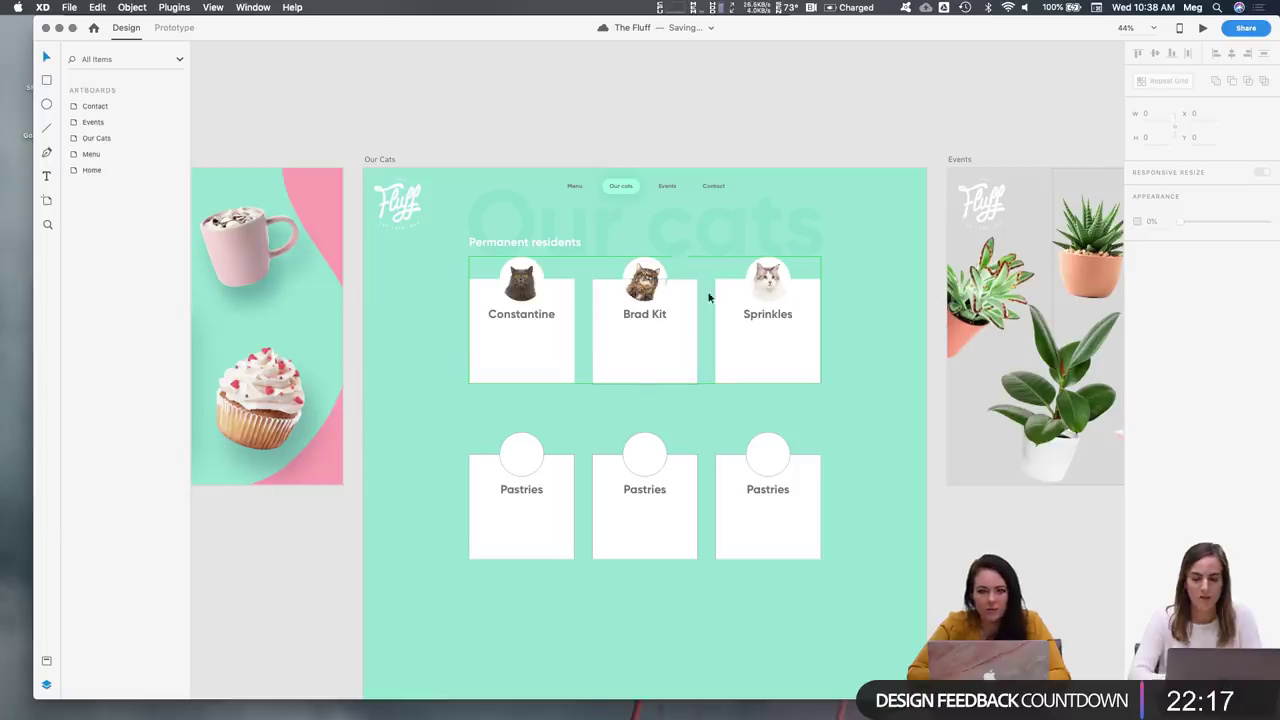
{"action": "scroll", "coordinate": [671, 297], "scroll_direction": "up", "scroll_amount": 1}
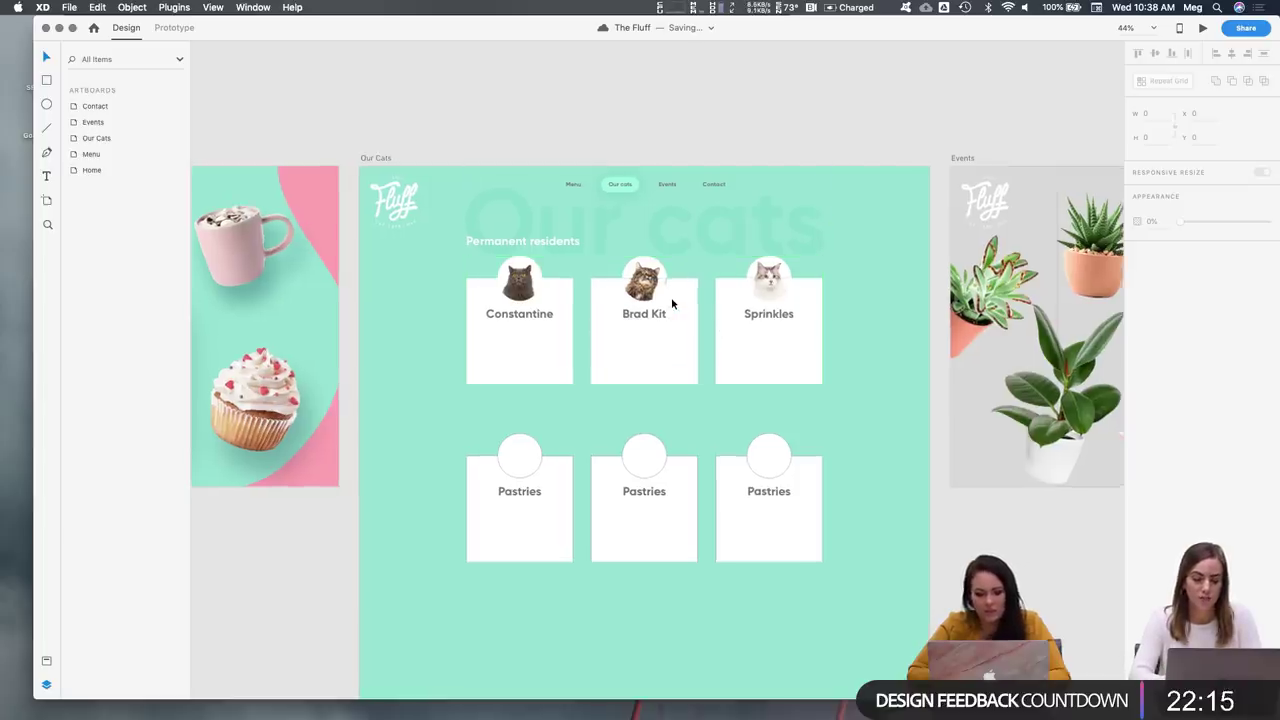
{"action": "scroll", "coordinate": [671, 297], "scroll_direction": "up", "scroll_amount": 3}
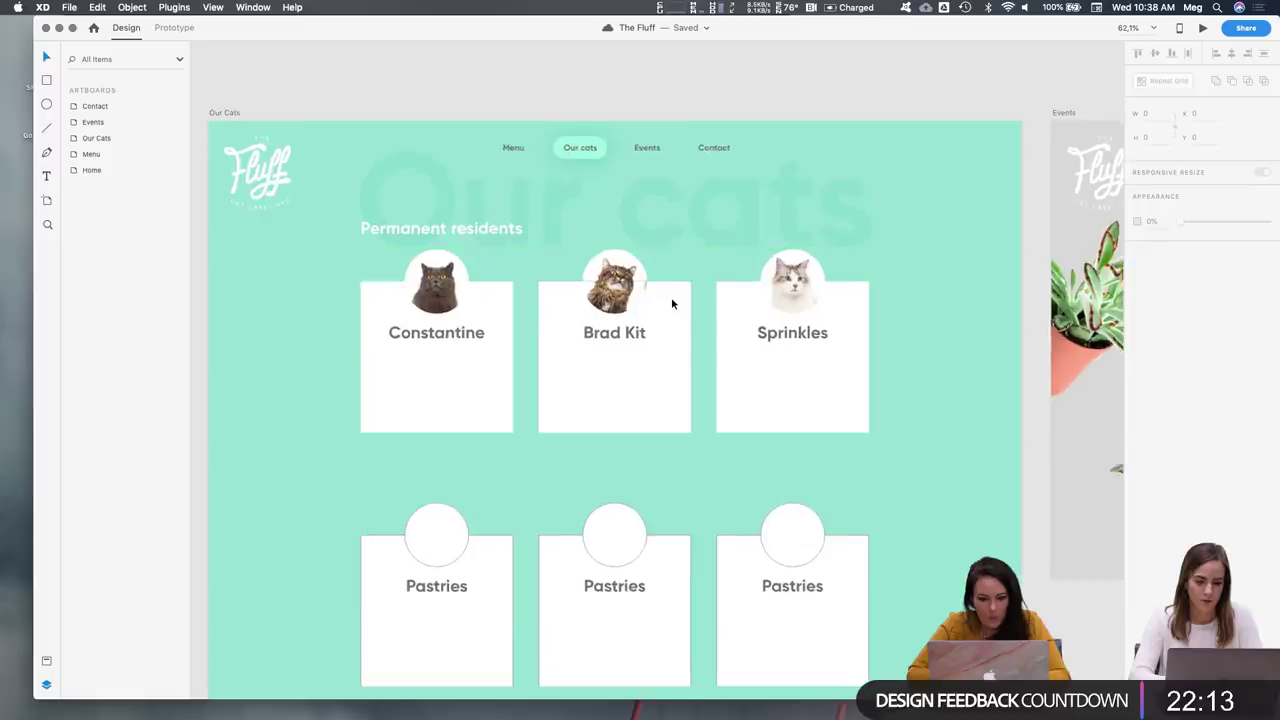
{"action": "scroll", "coordinate": [671, 297], "scroll_direction": "up", "scroll_amount": 4}
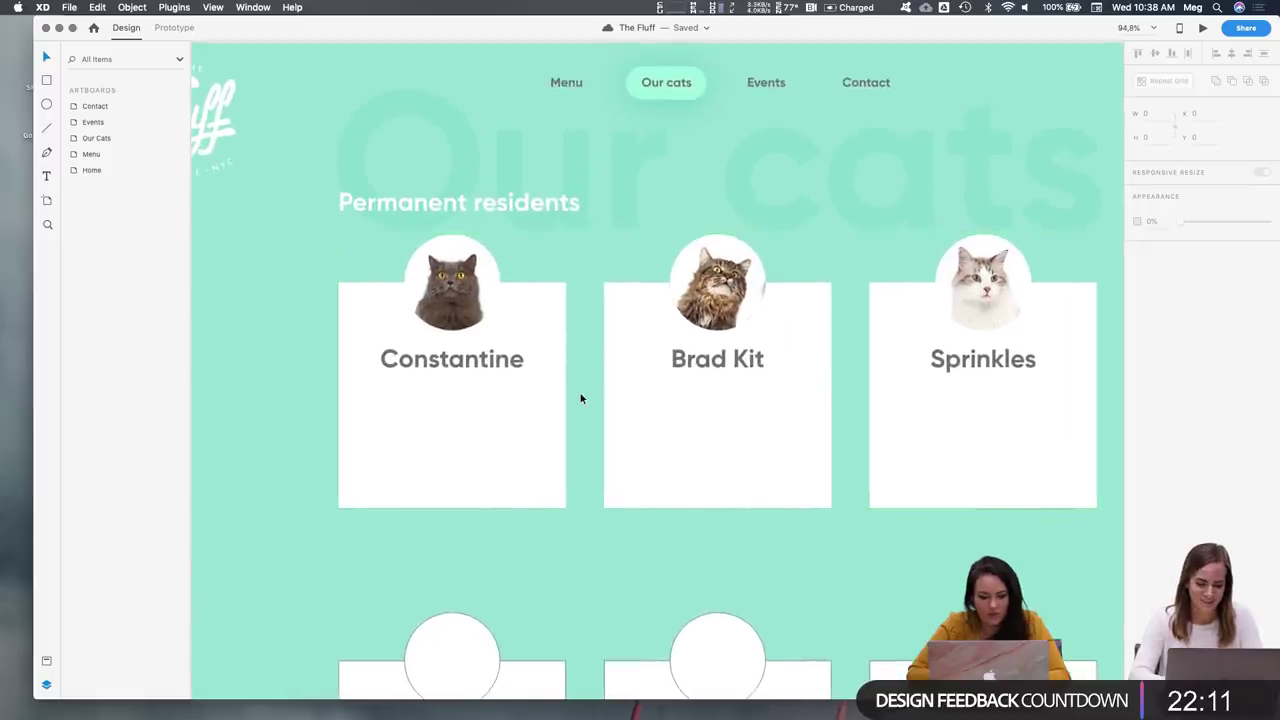
{"action": "scroll", "coordinate": [580, 398], "scroll_direction": "up", "scroll_amount": 4}
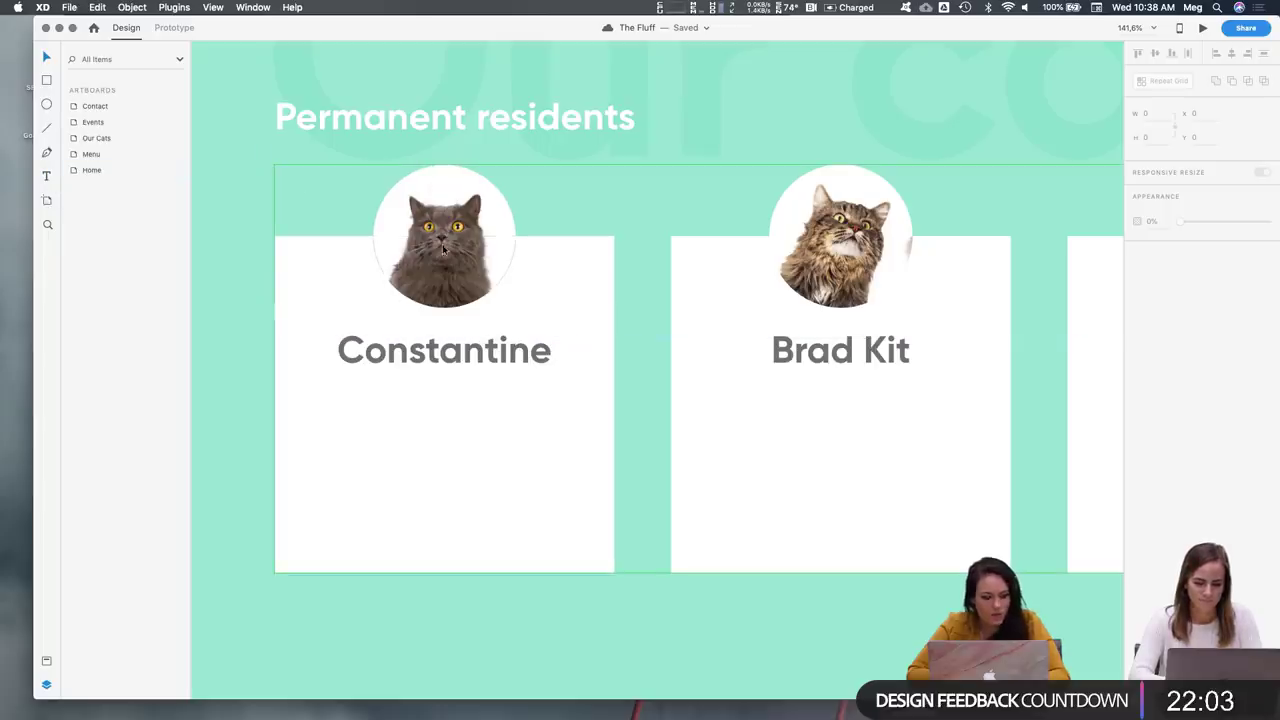
{"action": "left_click", "coordinate": [444, 358]}
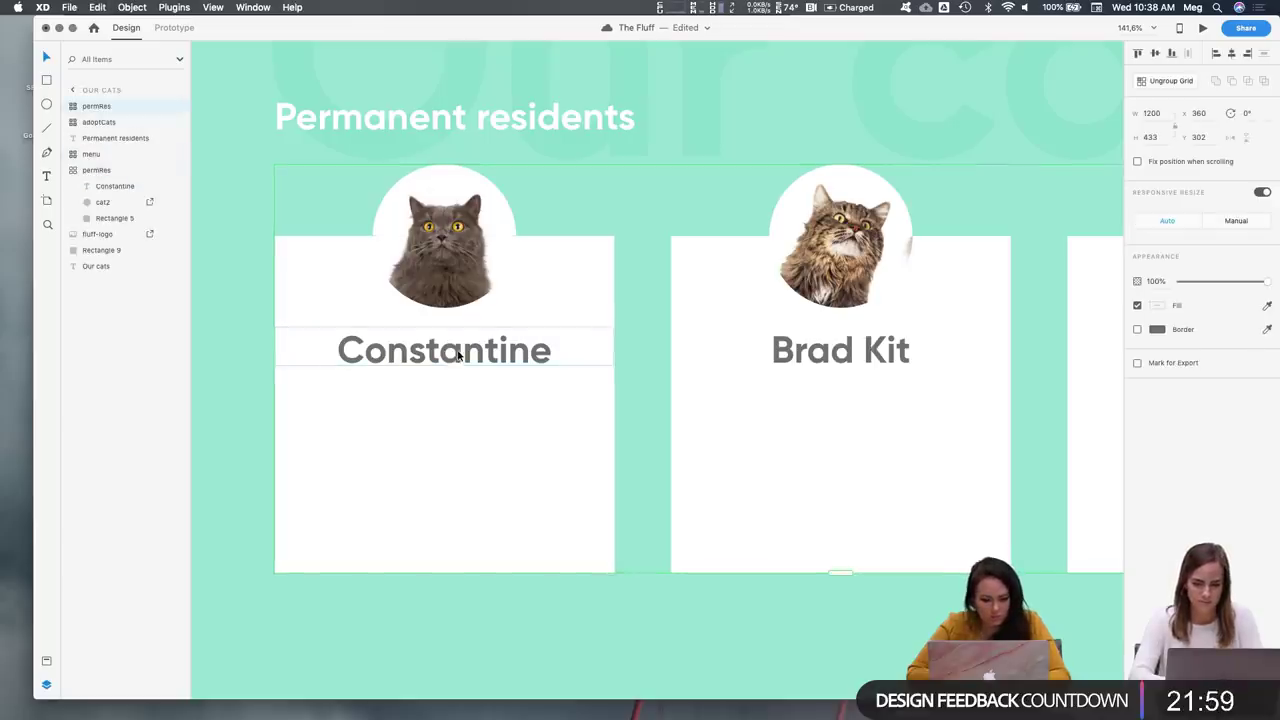
{"action": "key", "text": "super+z"}
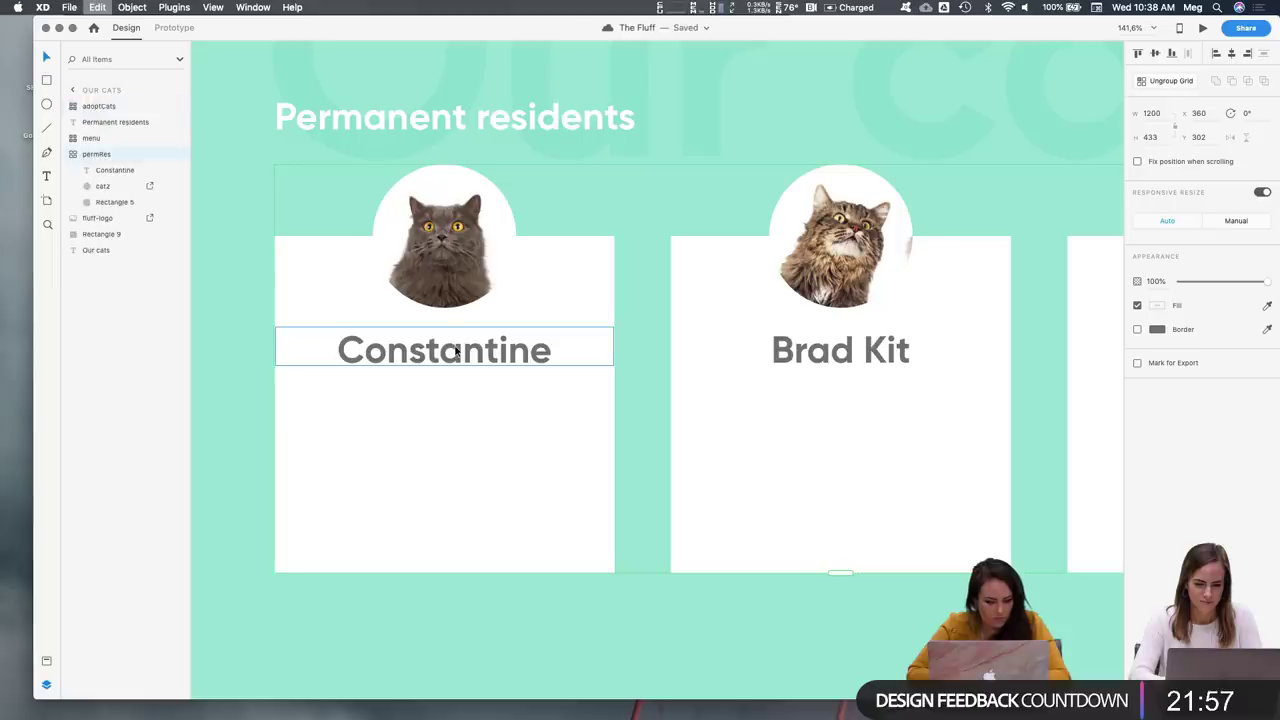
{"action": "left_click", "coordinate": [46, 184]}
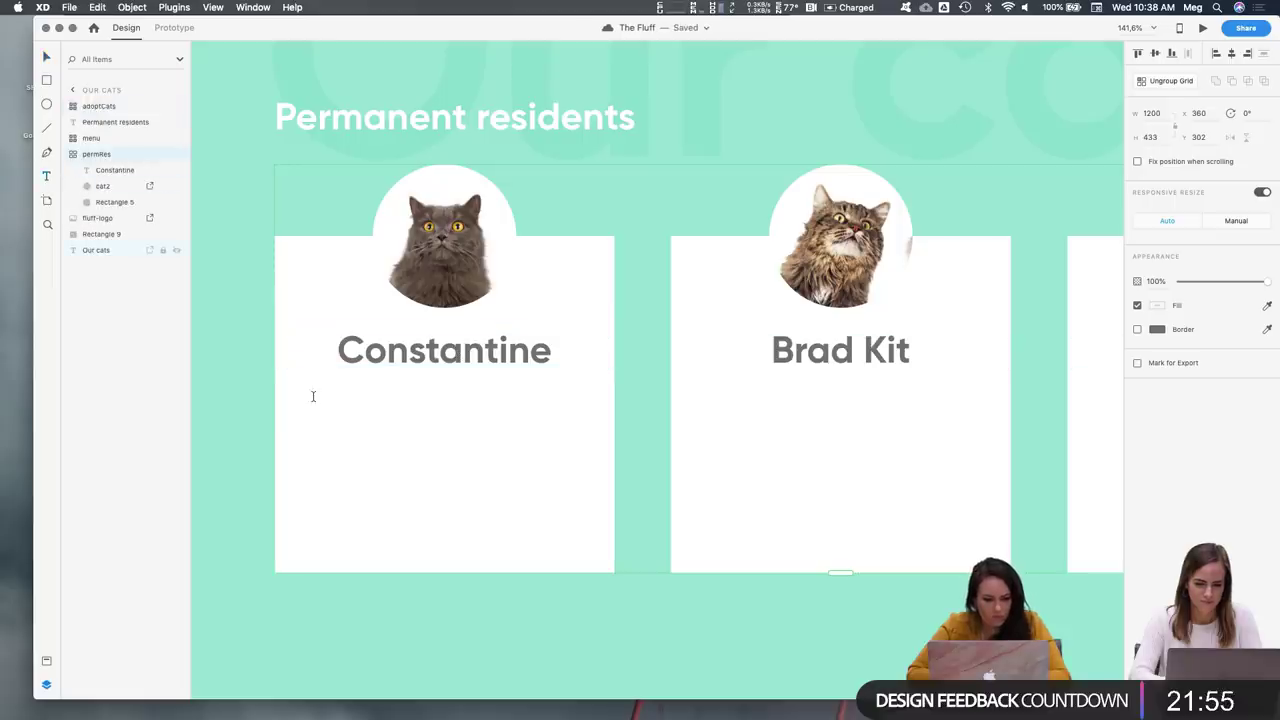
{"action": "left_click_drag", "start_coordinate": [313, 399], "coordinate": [437, 430]}
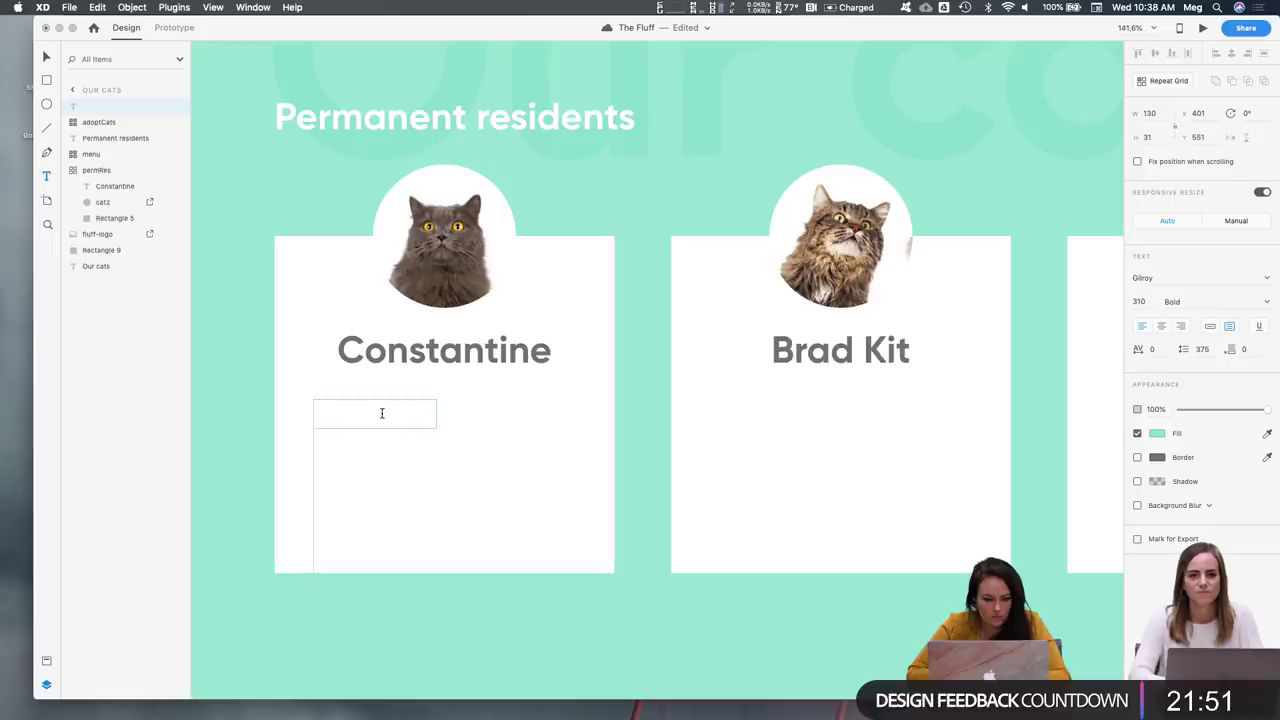
{"action": "left_click", "coordinate": [1145, 304]}
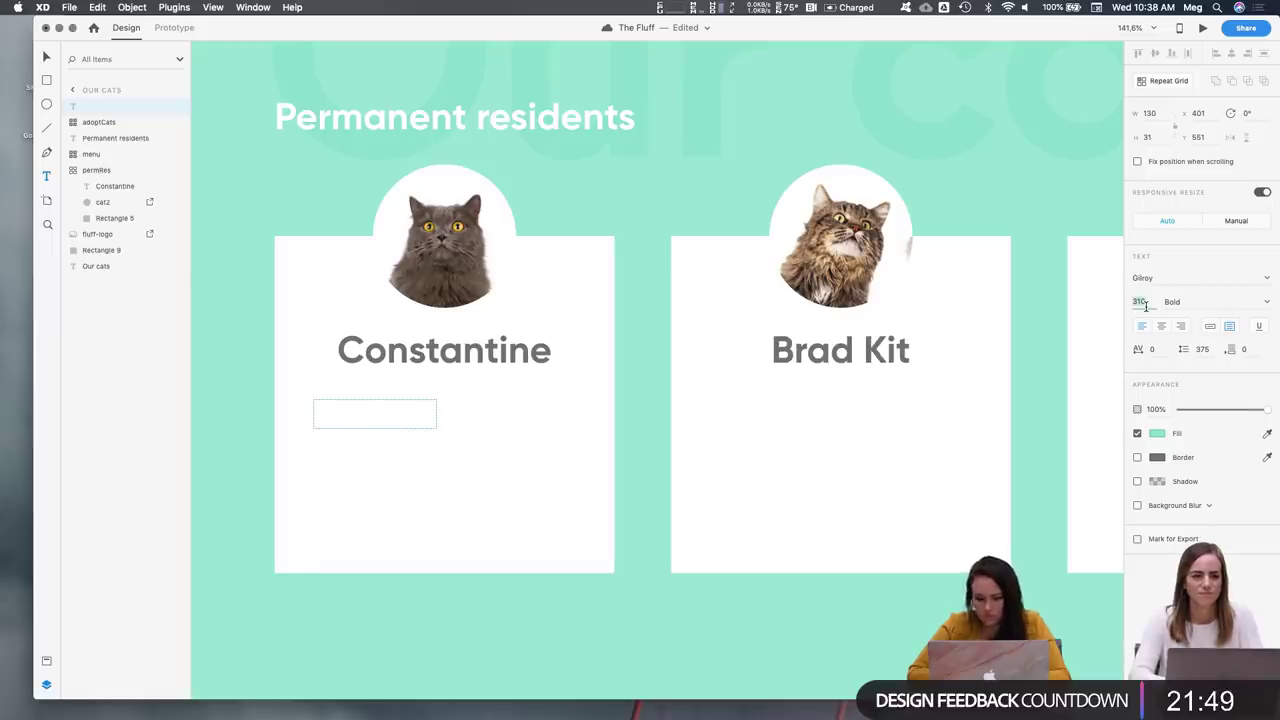
{"action": "type", "text": "14"}
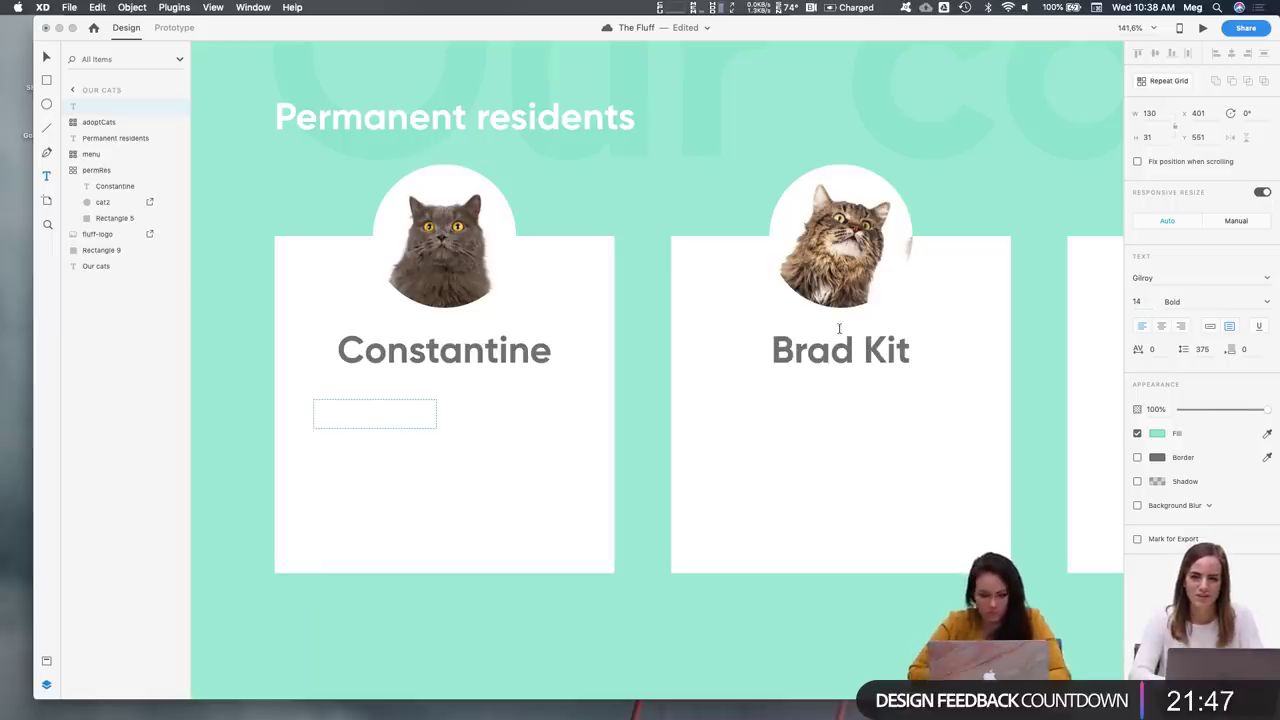
{"action": "type", "text": "f"}
{"action": "key", "text": "BackSpace"}
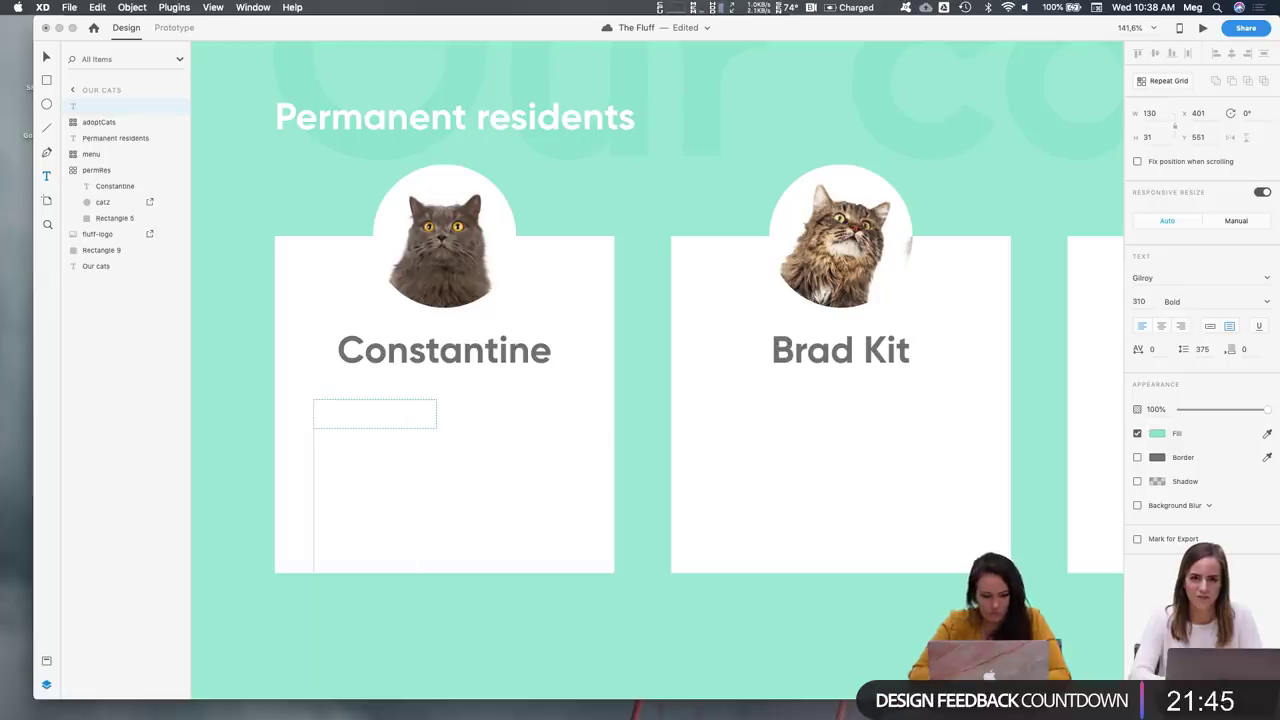
{"action": "left_click", "coordinate": [1140, 302]}
{"action": "type", "text": "16"}
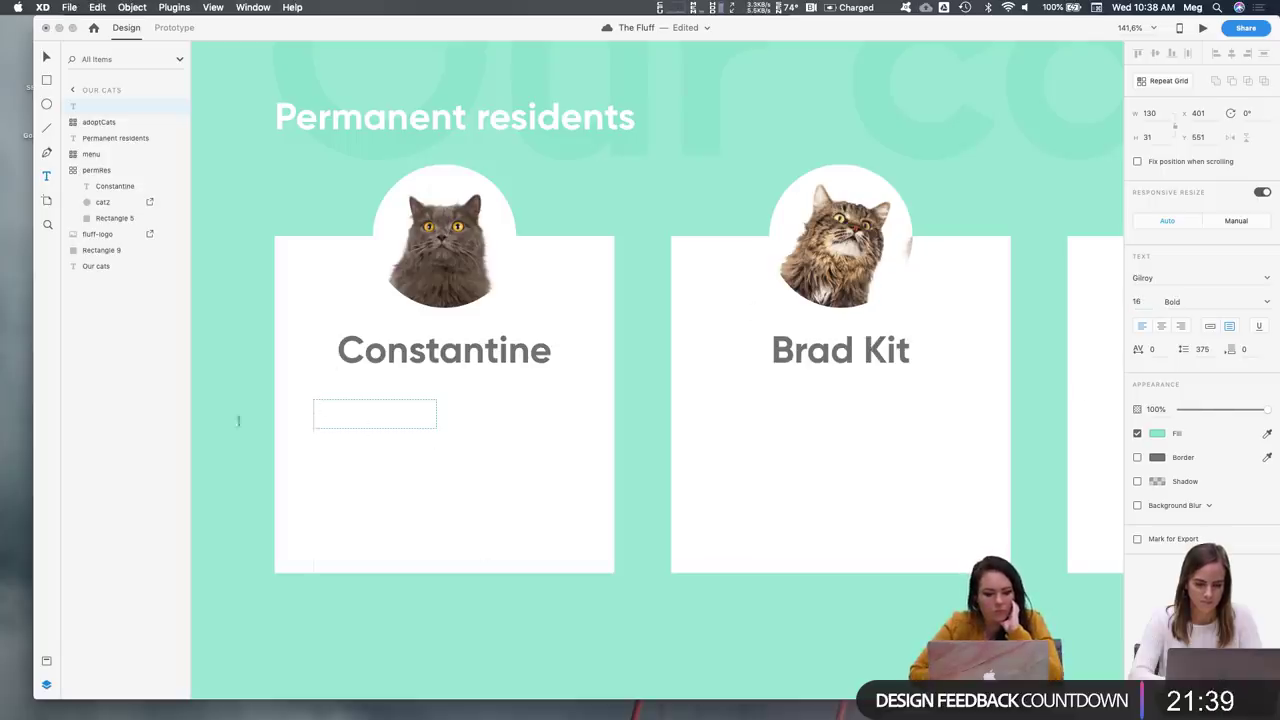
{"action": "left_click", "coordinate": [123, 391]}
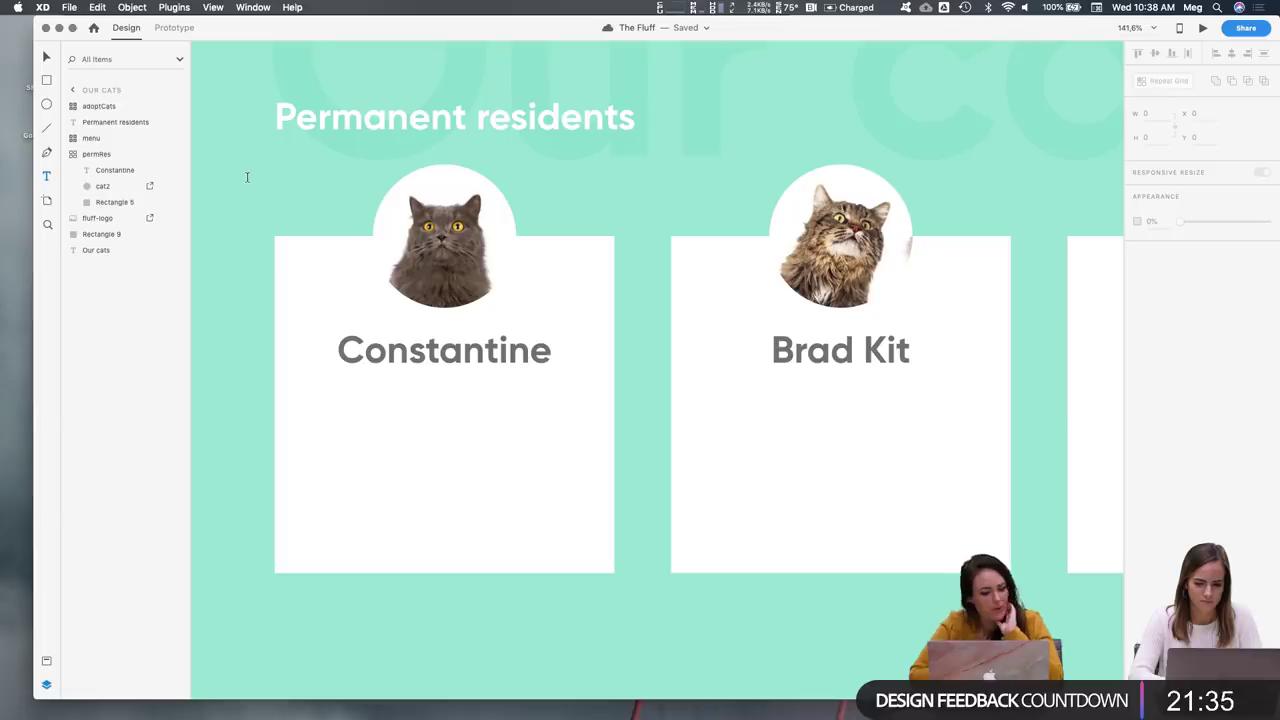
Copy the "Croissant" text from the Menu page's Pastries list into the Constantine card's repeat grid on the Our Cats page
{"action": "scroll", "coordinate": [348, 148], "scroll_direction": "down", "scroll_amount": 10}
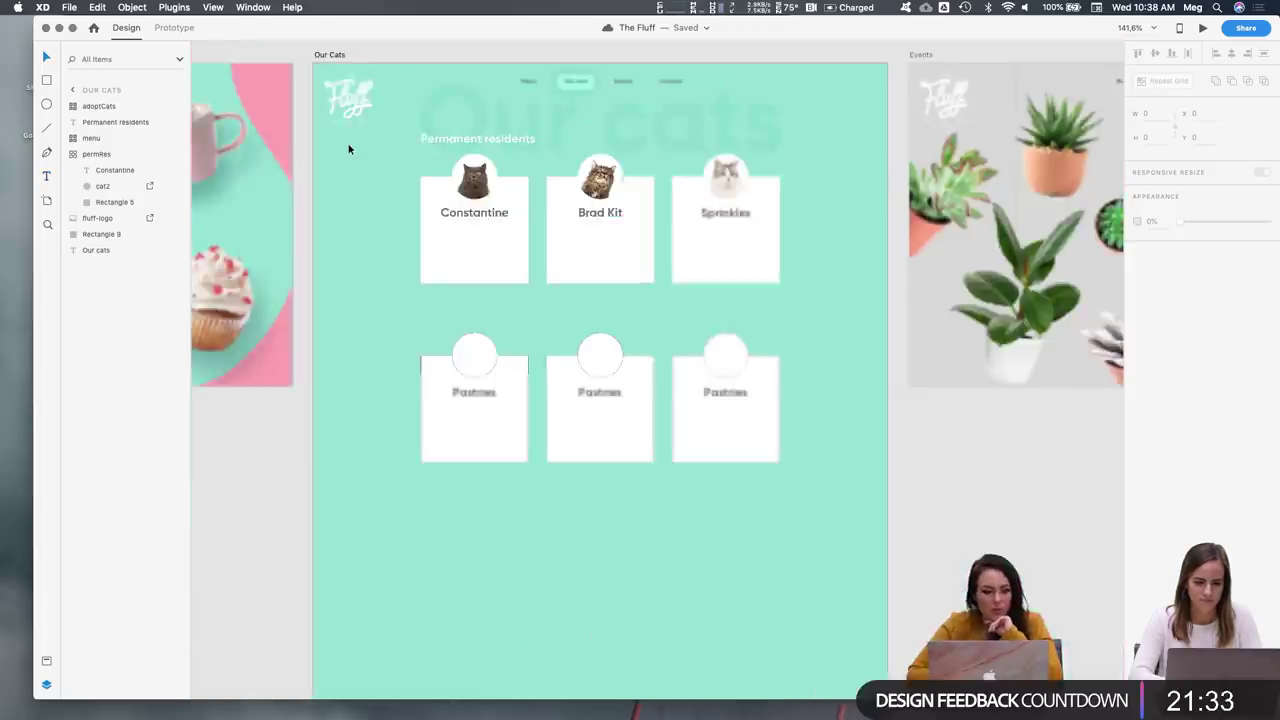
{"action": "scroll", "coordinate": [348, 143], "scroll_direction": "left", "scroll_amount": 5}
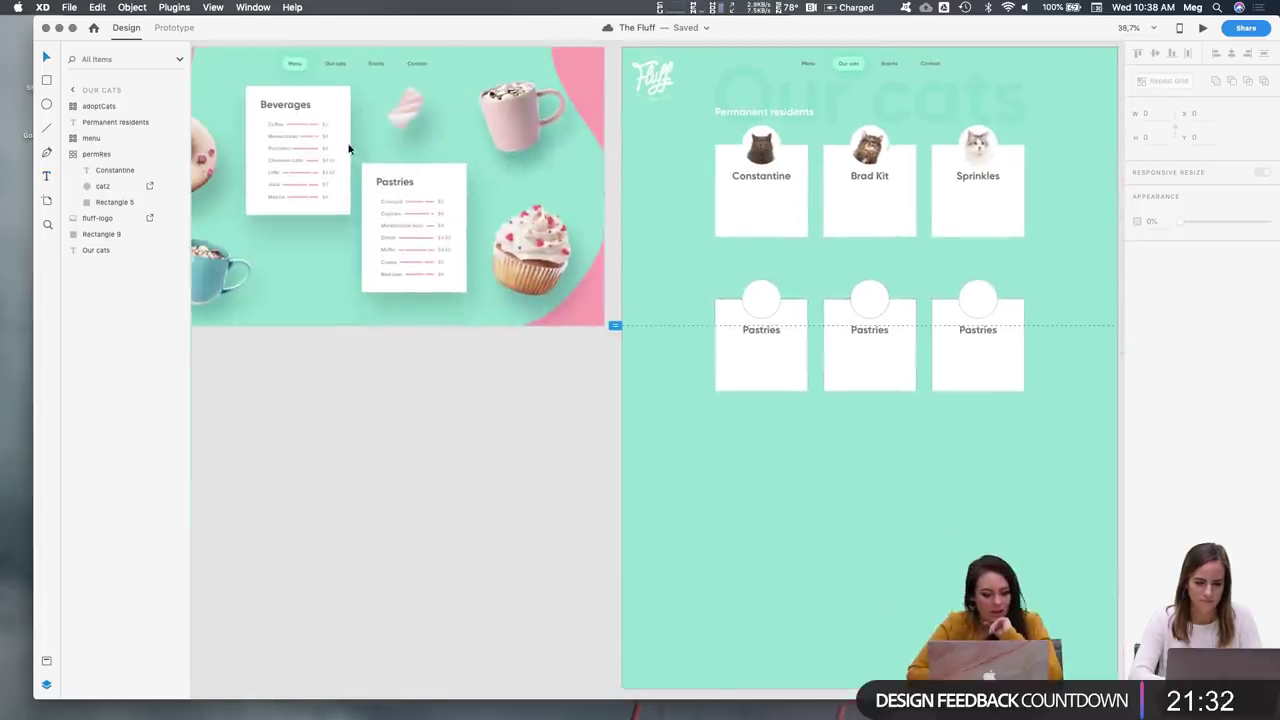
{"action": "left_click", "coordinate": [389, 202]}
{"action": "double_click", "coordinate": [388, 204]}
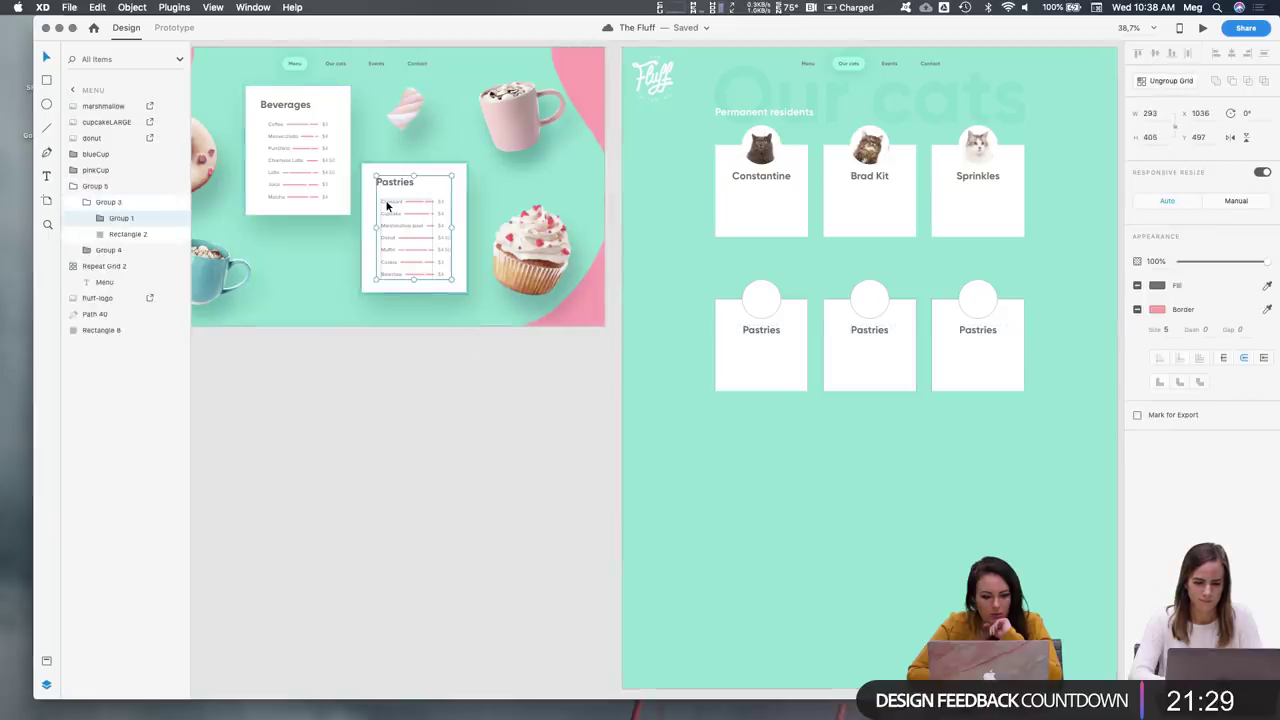
{"action": "double_click", "coordinate": [388, 204]}
{"action": "double_click", "coordinate": [388, 204]}
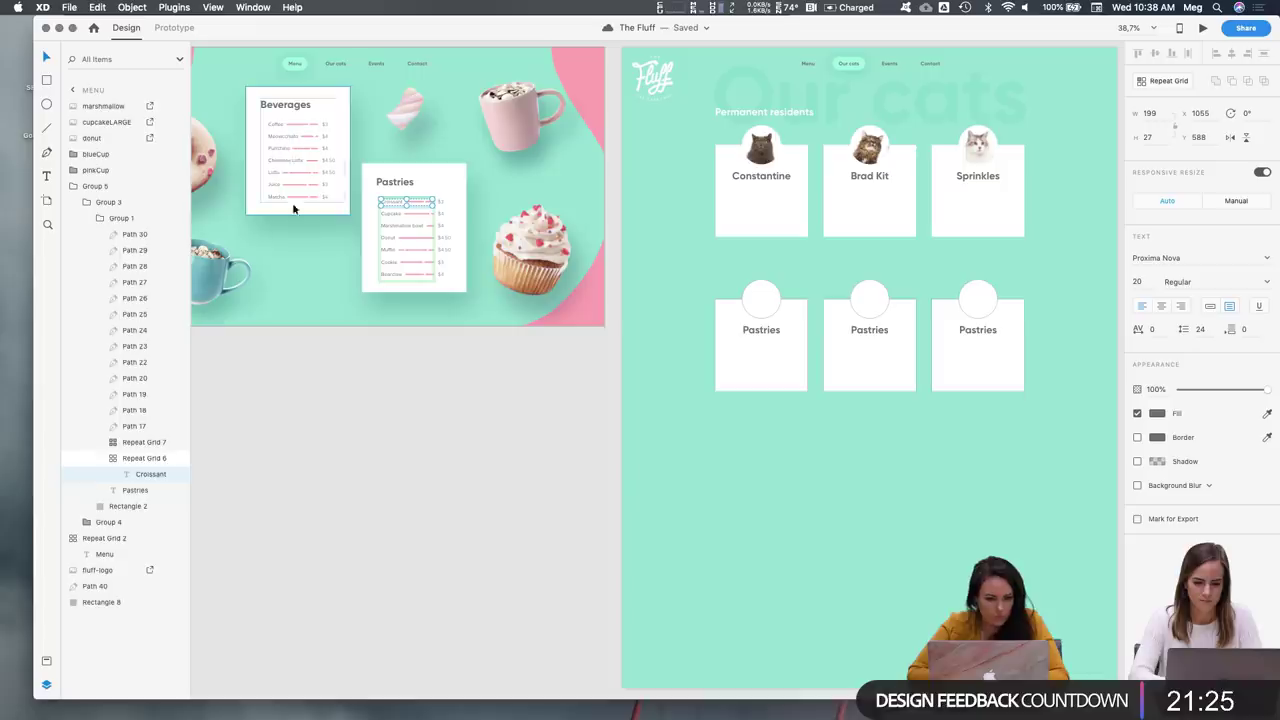
{"action": "left_click", "coordinate": [795, 206]}
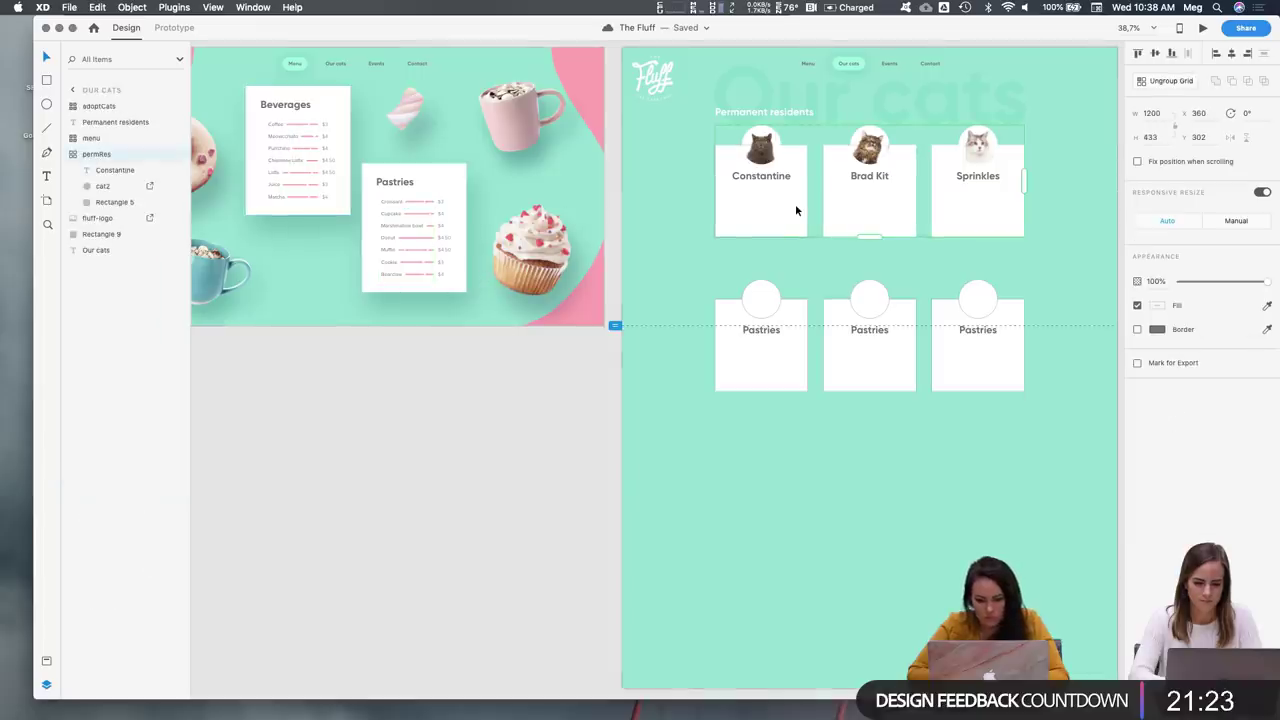
{"action": "double_click", "coordinate": [797, 210]}
{"action": "left_click", "coordinate": [797, 206]}
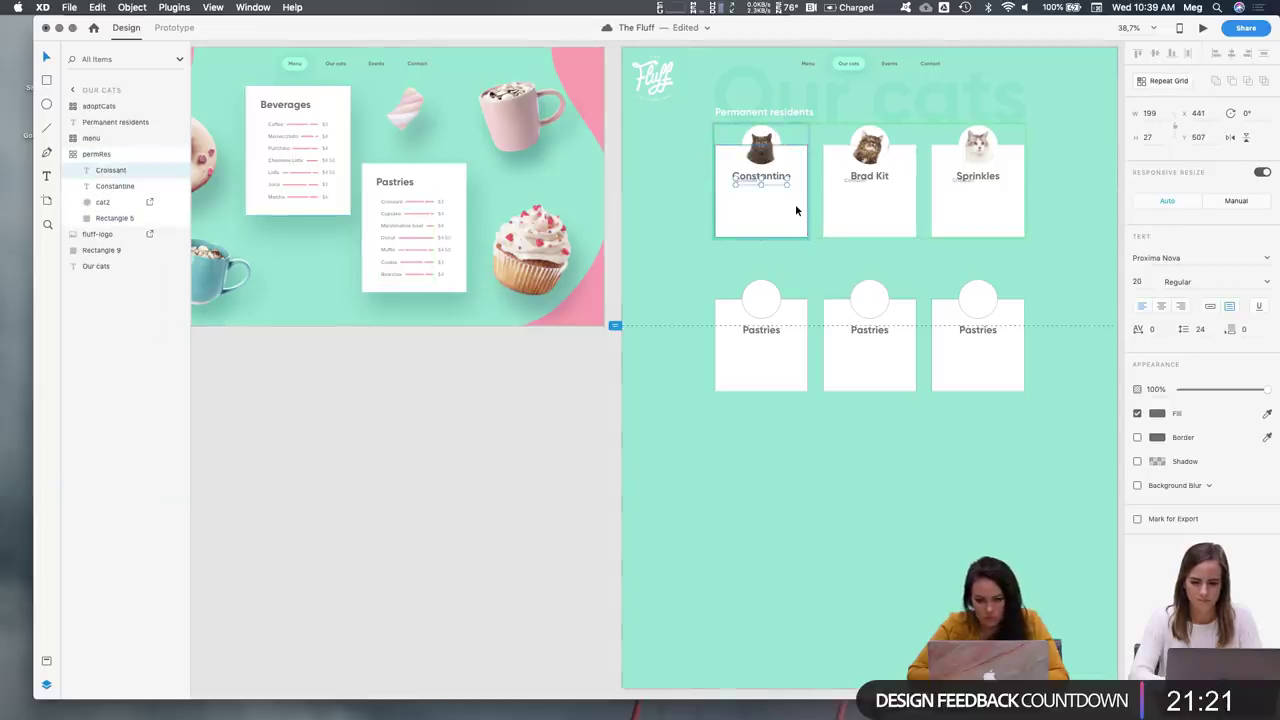
Move the pasted "Croissant" text below the Constantine name, to X 400, Y 535
{"action": "scroll", "coordinate": [766, 171], "scroll_direction": "up", "scroll_amount": 5}
{"action": "scroll", "coordinate": [764, 166], "scroll_direction": "up", "scroll_amount": 3}
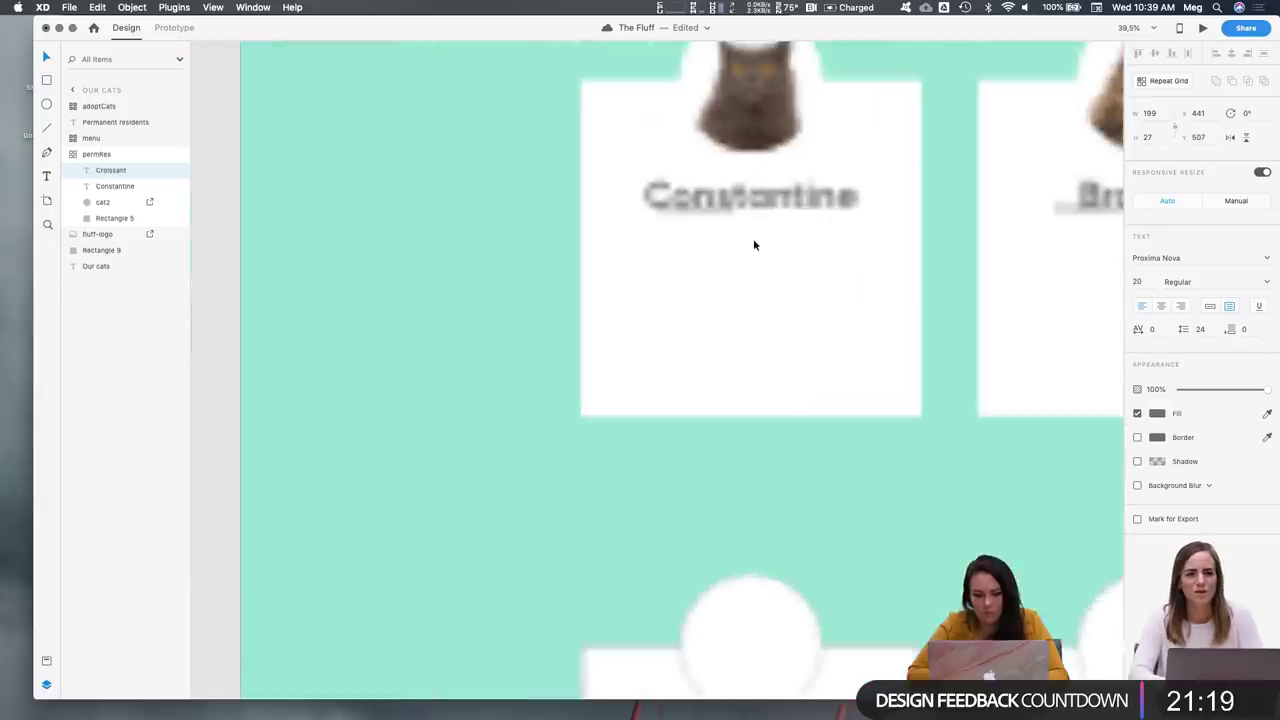
{"action": "left_click_drag", "start_coordinate": [711, 214], "coordinate": [674, 247]}
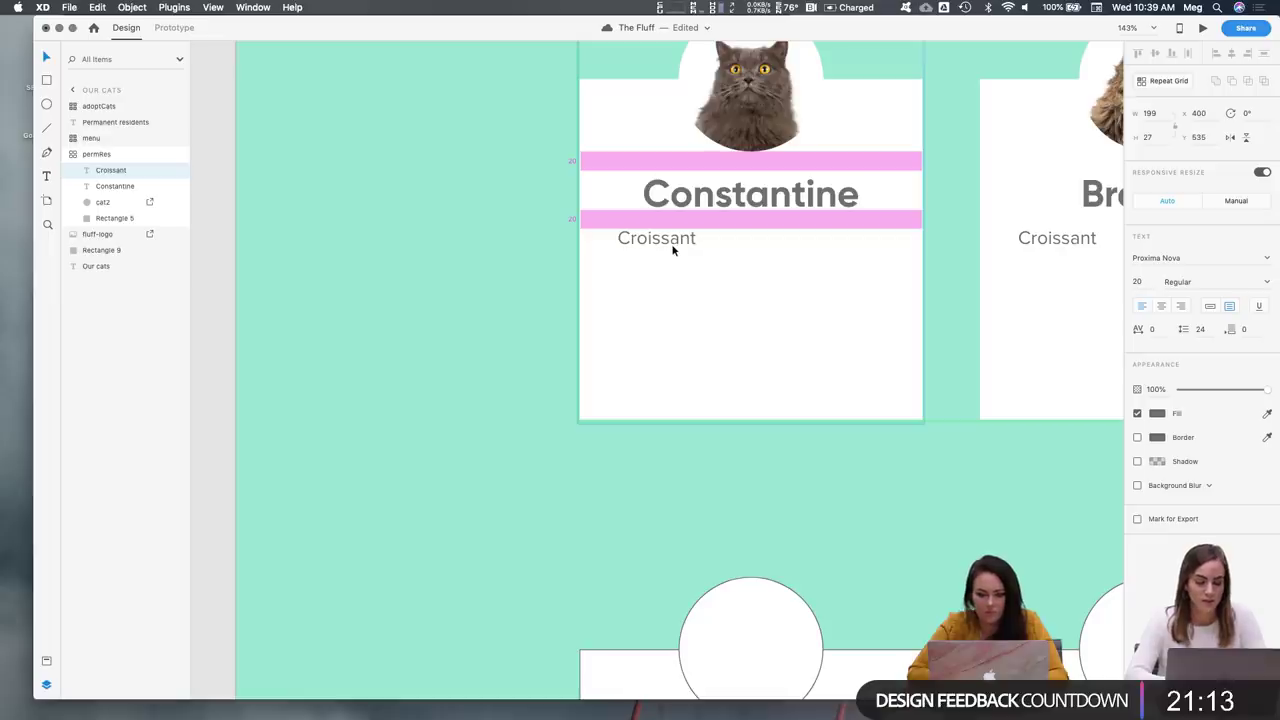
{"action": "left_click", "coordinate": [673, 251]}
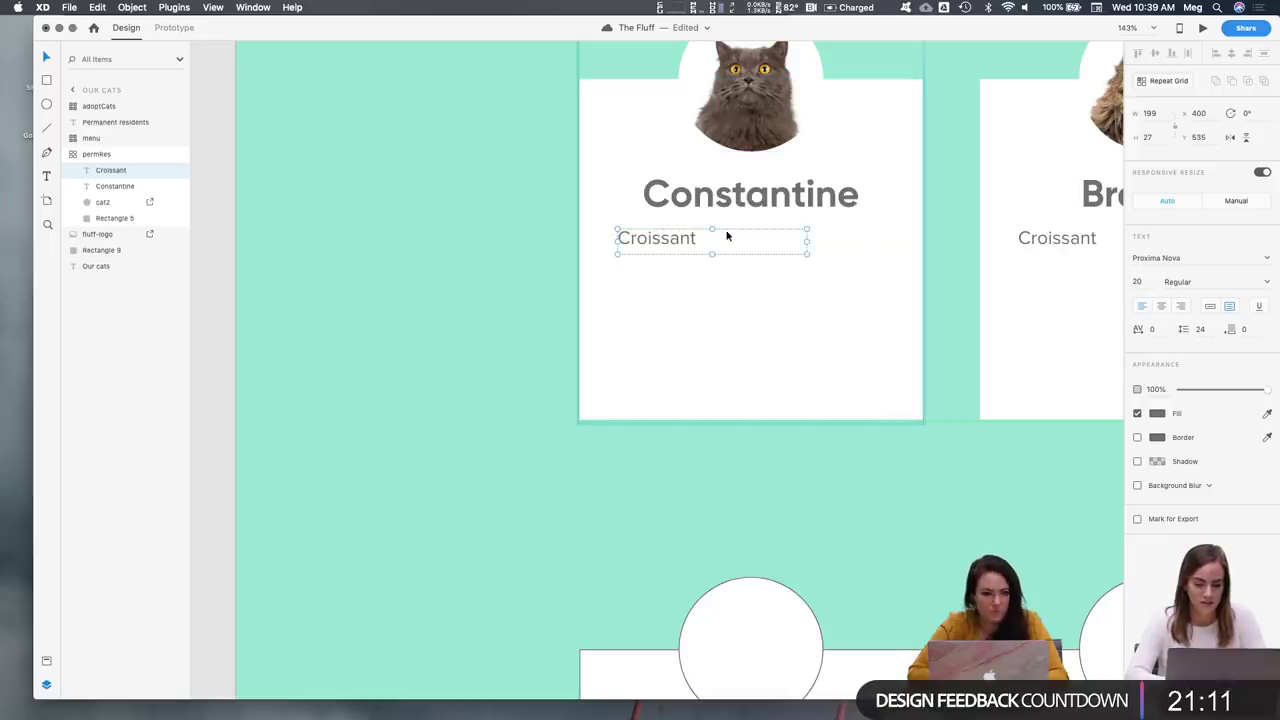
Change the Constantine card's "Croissant" text to "Gentle" and make it point text at X 406, Y 535
{"action": "double_click", "coordinate": [664, 239]}
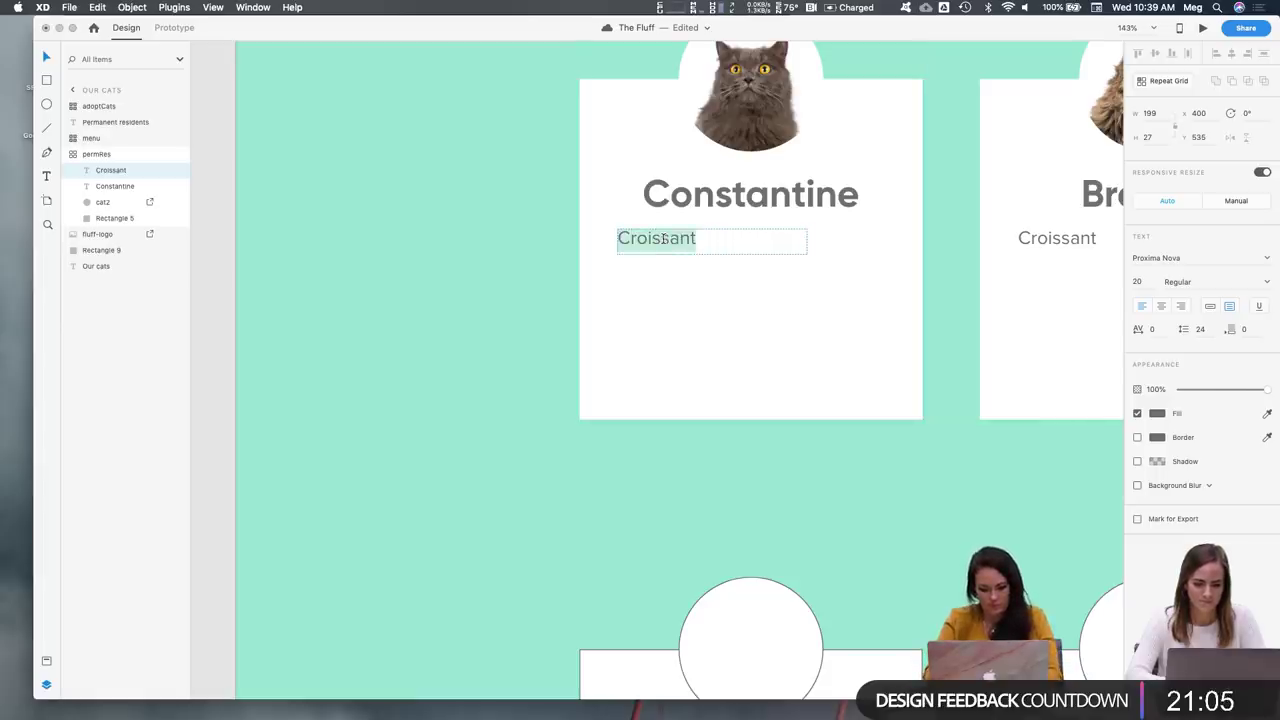
{"action": "type", "text": "Gentle"}
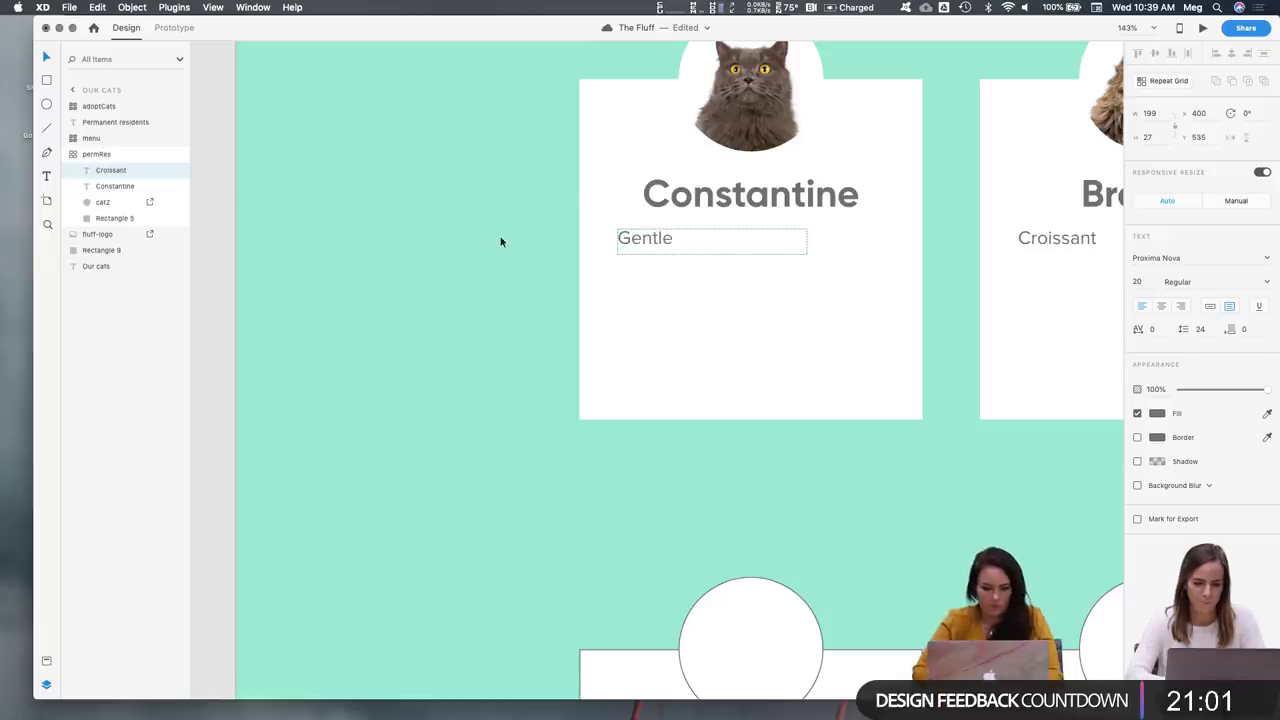
{"action": "key", "text": "Escape"}
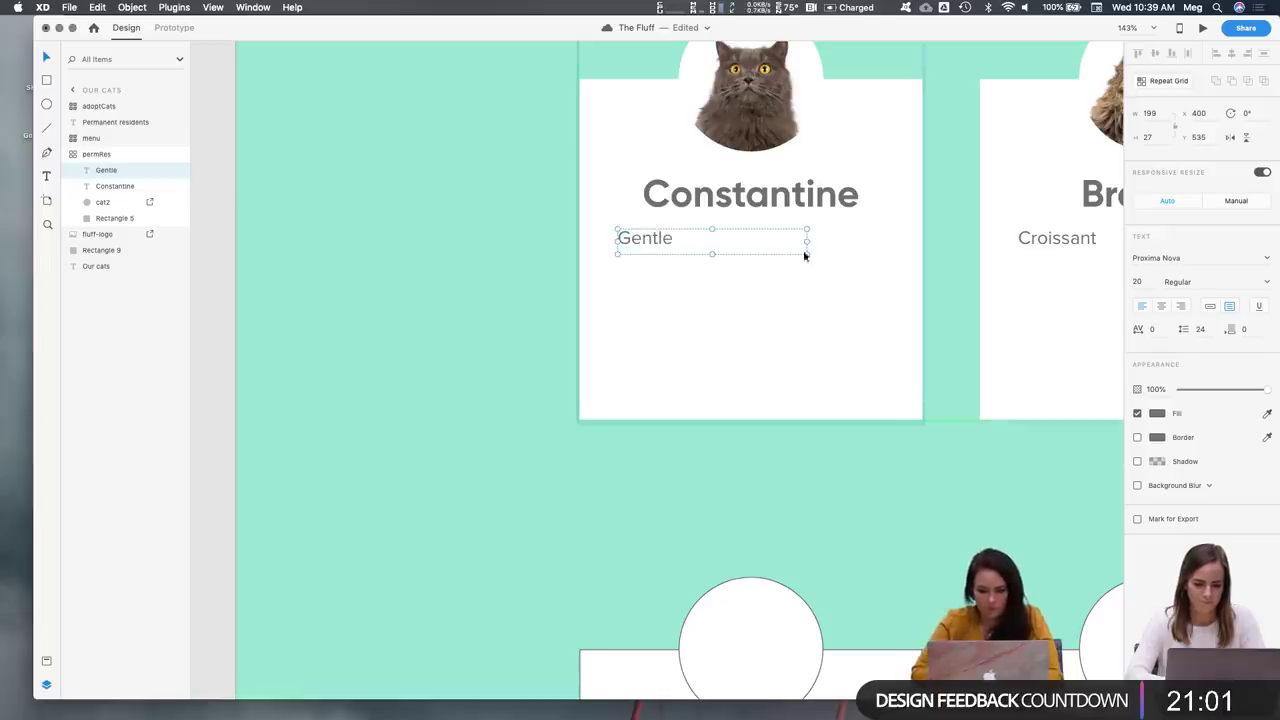
{"action": "left_click", "coordinate": [1210, 307]}
{"action": "left_click_drag", "start_coordinate": [653, 239], "coordinate": [659, 240]}
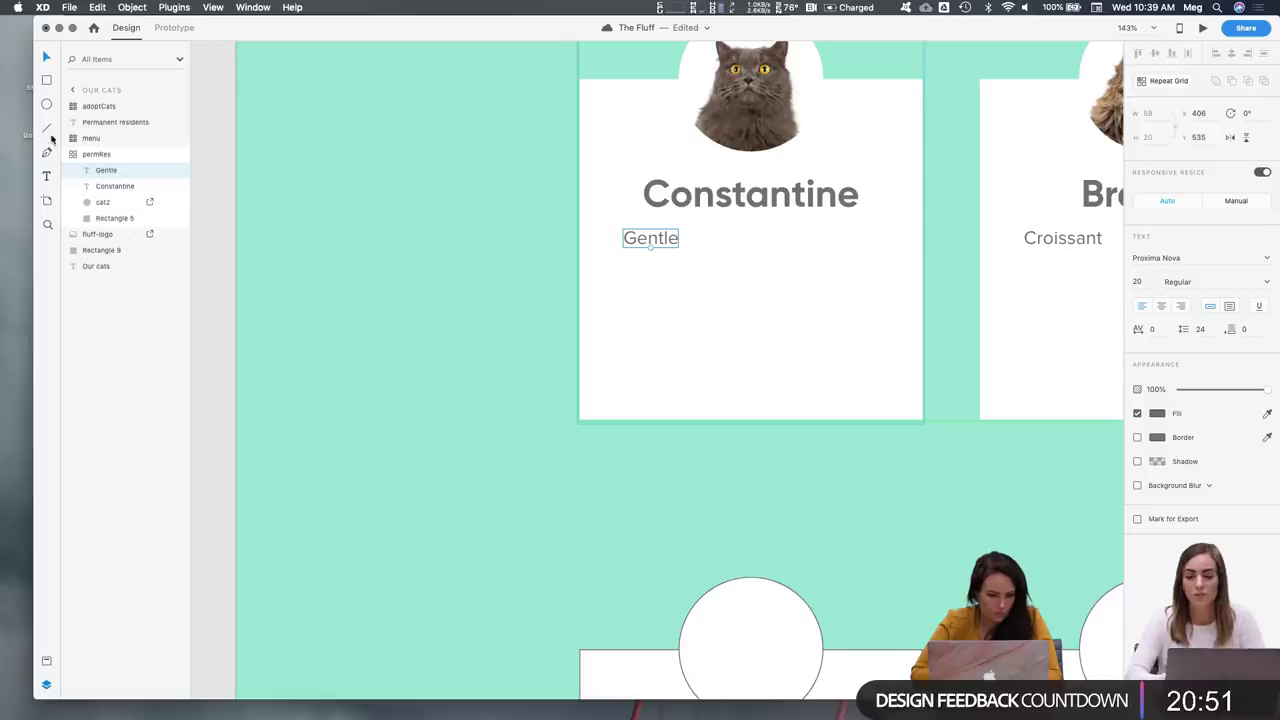
{"action": "left_click", "coordinate": [47, 82]}
{"action": "left_click_drag", "start_coordinate": [612, 218], "coordinate": [693, 257]}
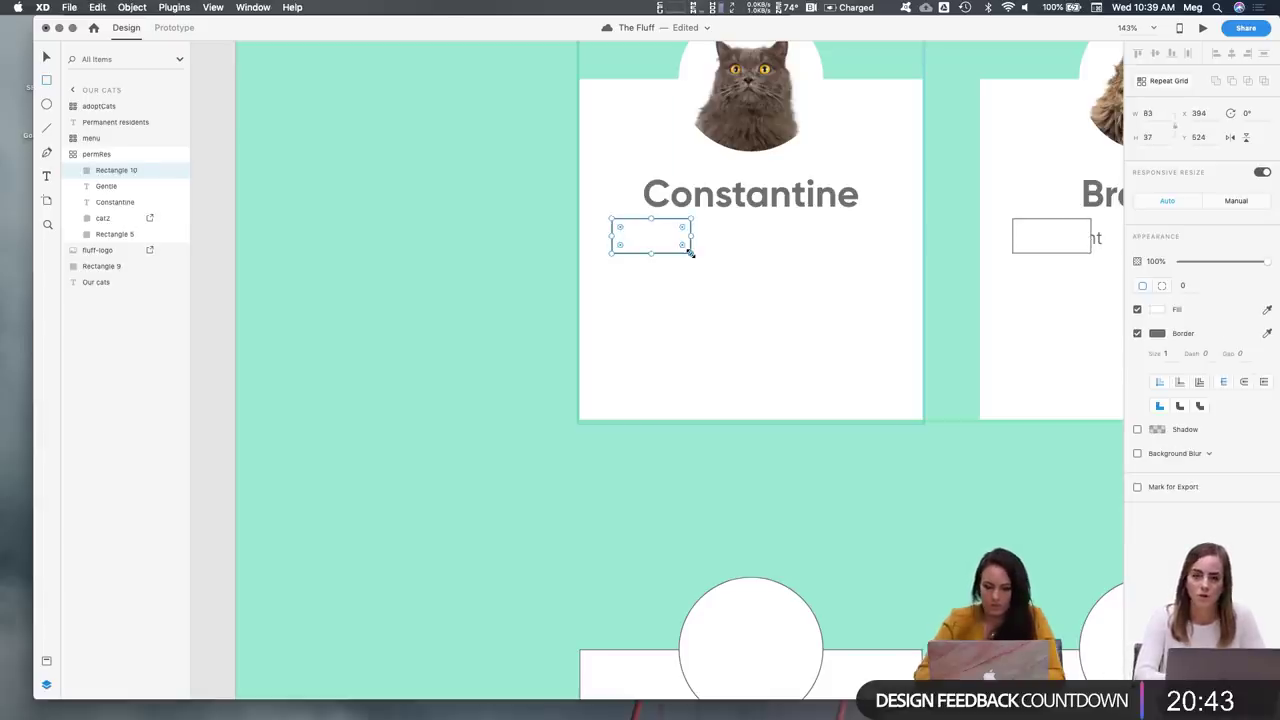
{"action": "key", "text": "Delete"}
{"action": "key", "text": "v"}
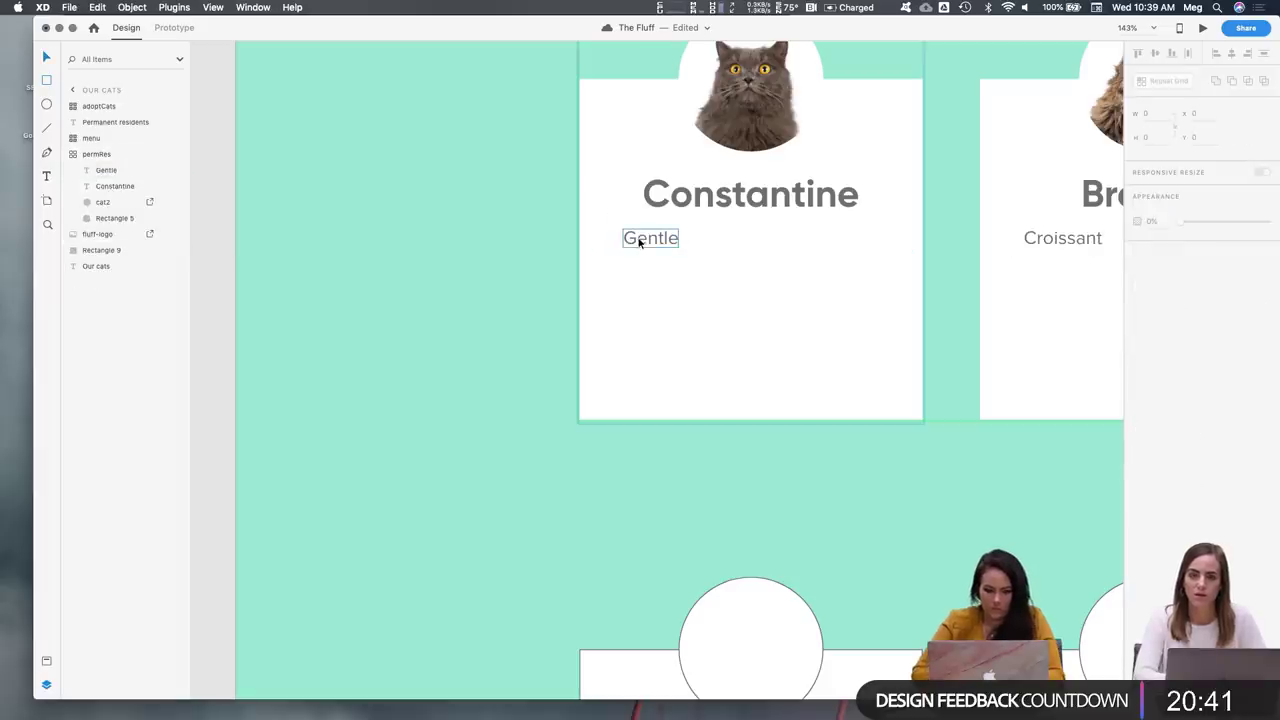
Move "Gentle" down to Y 586 and duplicate the Constantine name directly beneath the original at X 361, Y 521
{"action": "left_click", "coordinate": [636, 242]}
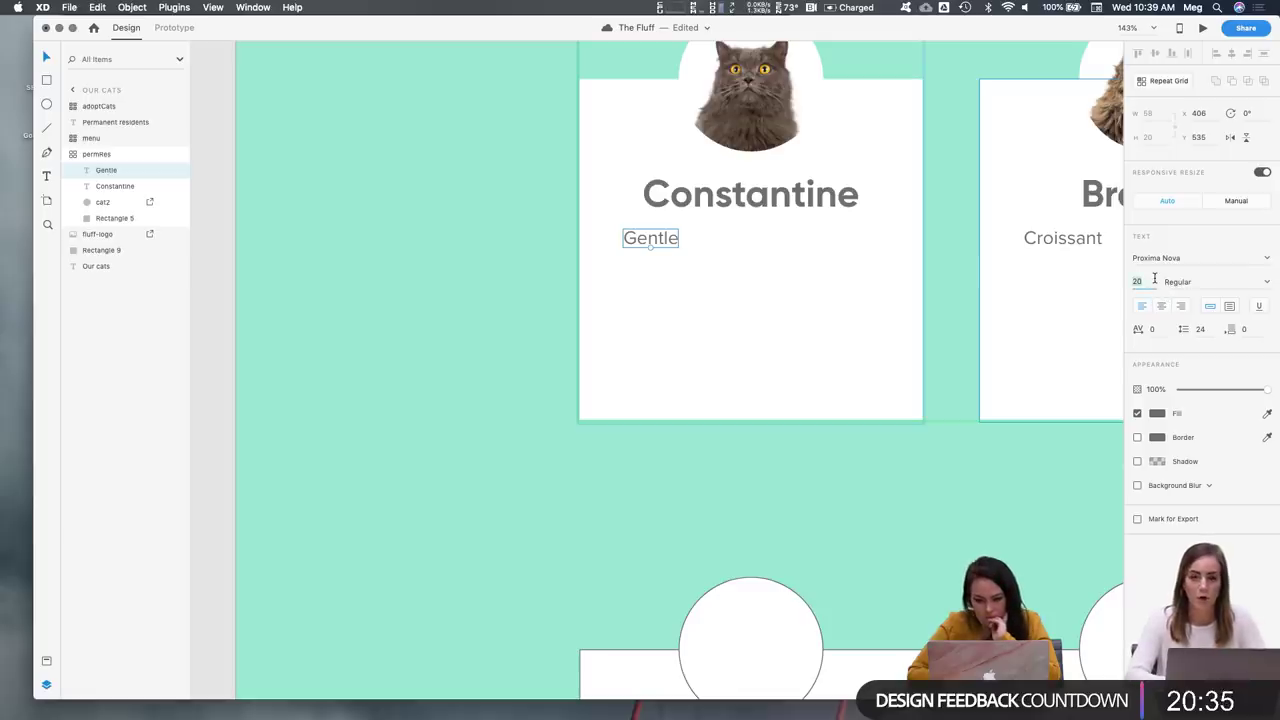
{"action": "left_click_drag", "start_coordinate": [666, 240], "coordinate": [658, 285]}
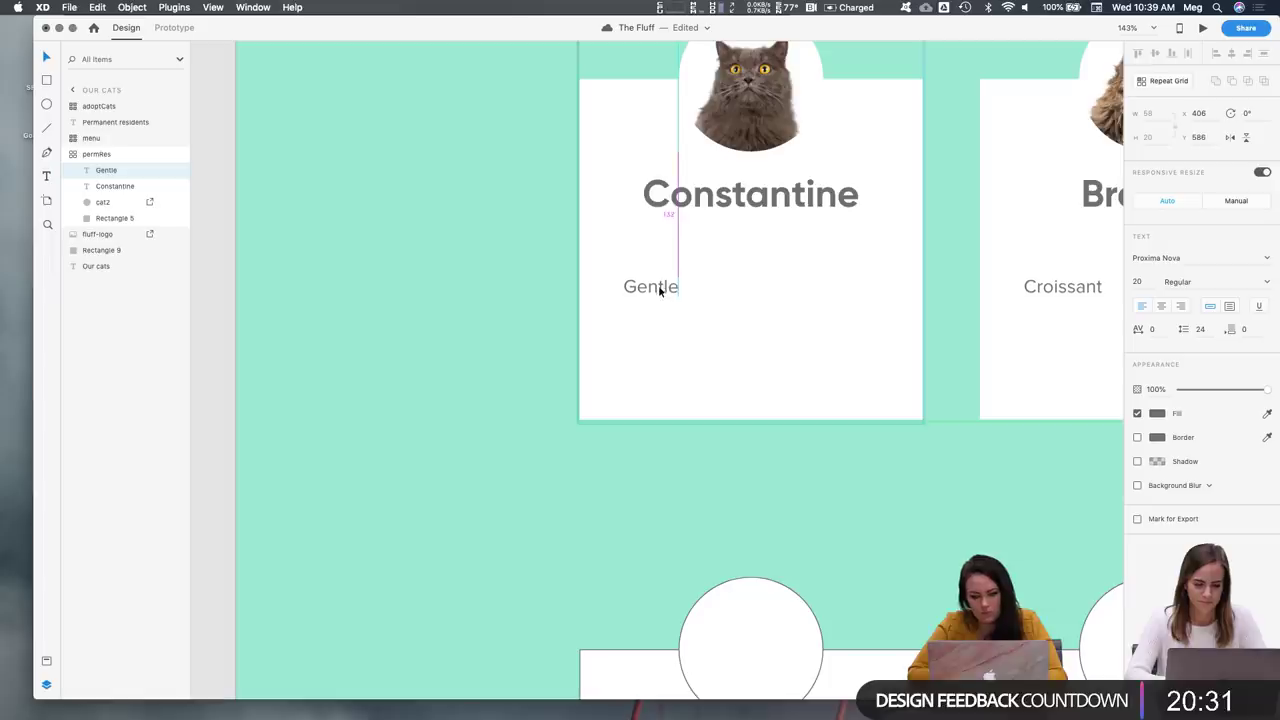
{"action": "left_click", "coordinate": [752, 200]}
{"action": "left_click_drag", "start_coordinate": [752, 200], "coordinate": [775, 240]}
{"action": "left_click_drag", "start_coordinate": [866, 248], "coordinate": [866, 248]}
Turn the duplicated Constantine name into 14-size point text and align it above "Gentle" at X 406, Y 541
{"action": "left_click", "coordinate": [1138, 281]}
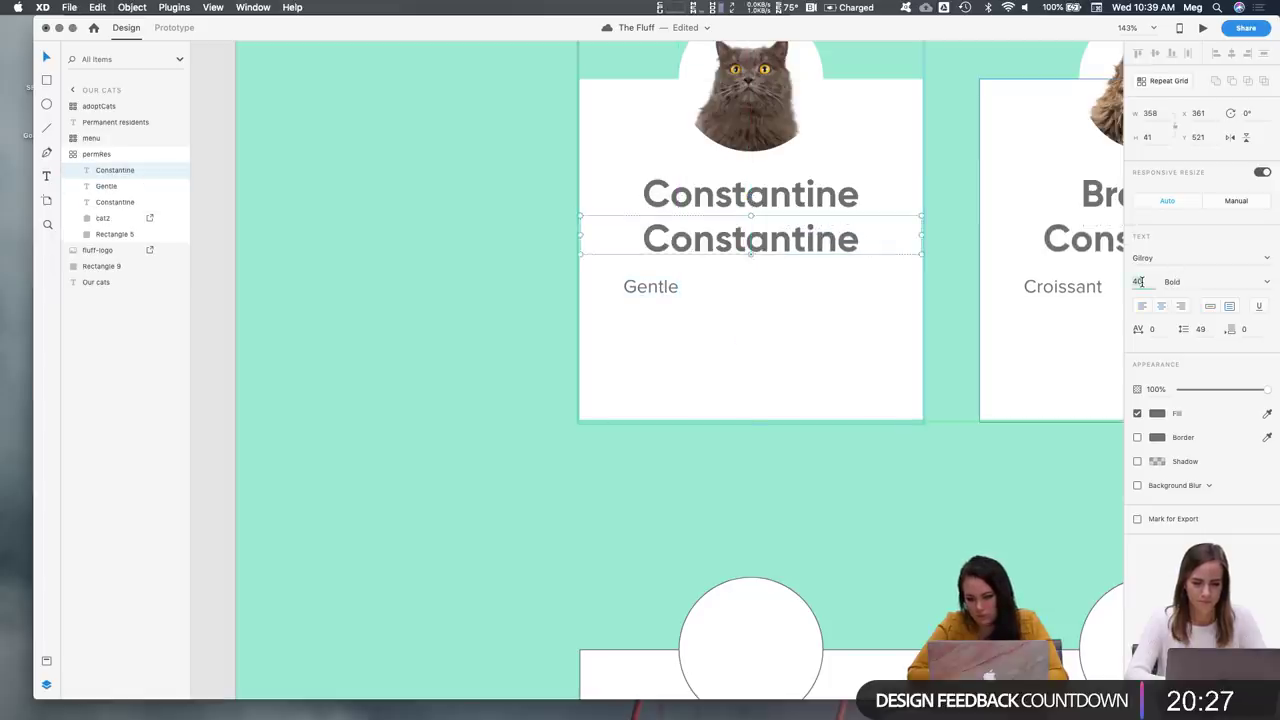
{"action": "type", "text": "14"}
{"action": "key", "text": "Return"}
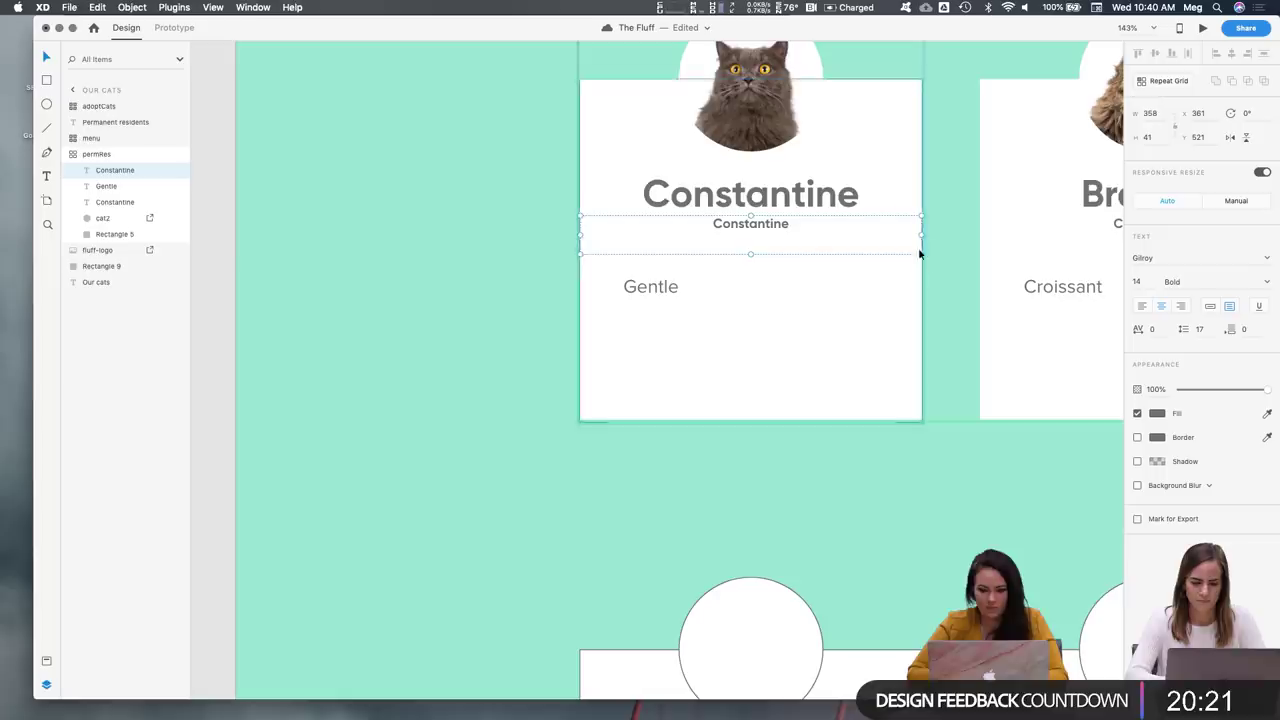
{"action": "left_click", "coordinate": [1210, 306]}
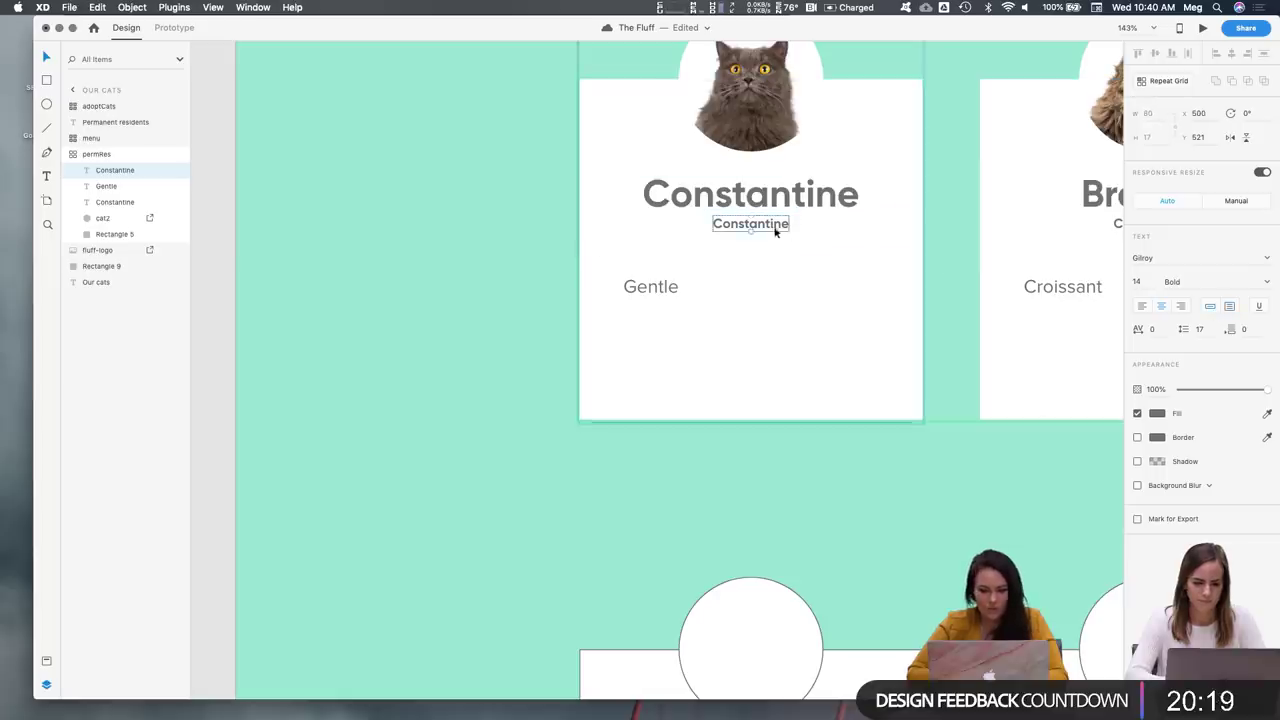
{"action": "left_click_drag", "start_coordinate": [767, 228], "coordinate": [677, 245]}
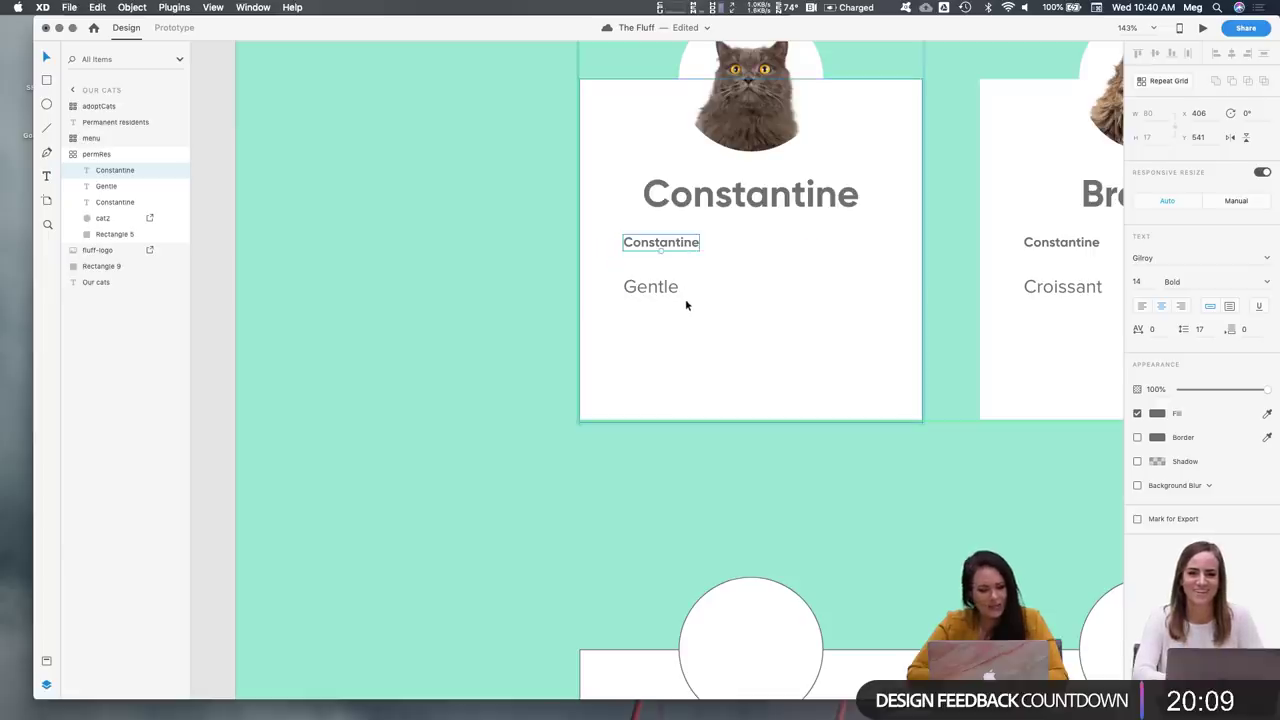
Set the font size of the small "Constantine" label above "Gentle" to 16
{"action": "scroll", "coordinate": [676, 241], "scroll_direction": "up", "scroll_amount": 3}
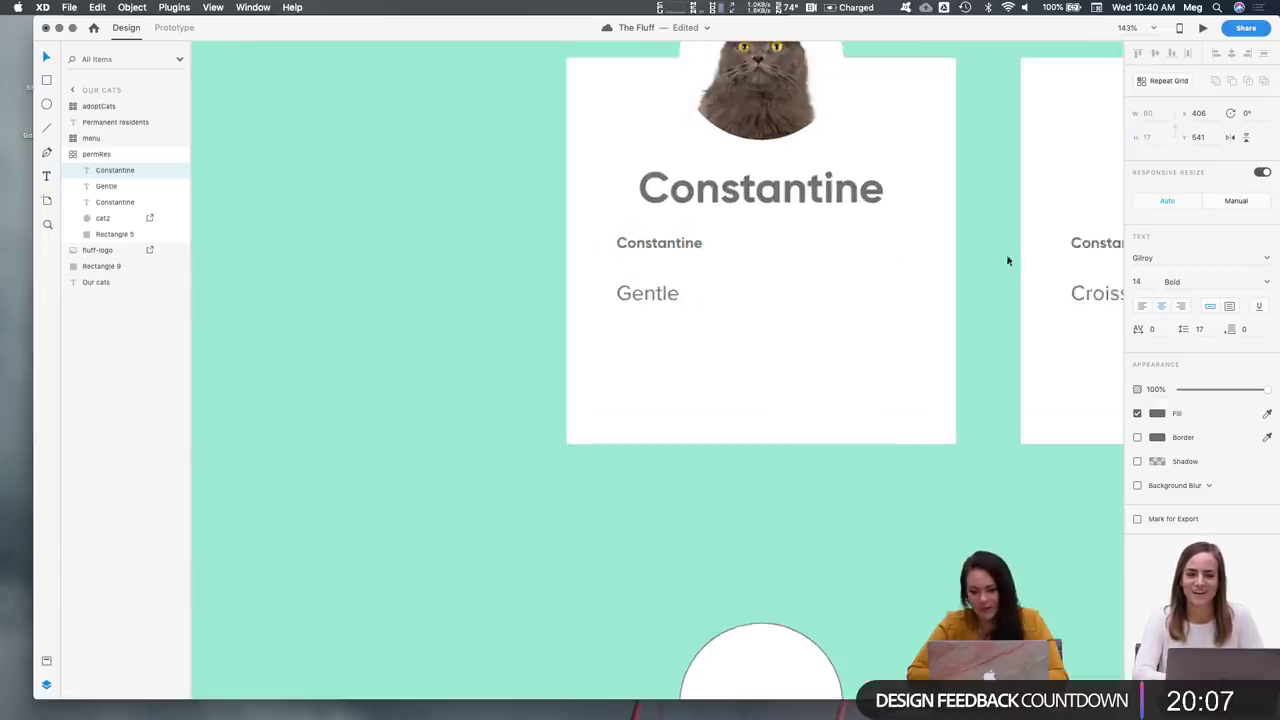
{"action": "type", "text": "16"}
{"action": "key", "text": "Return"}
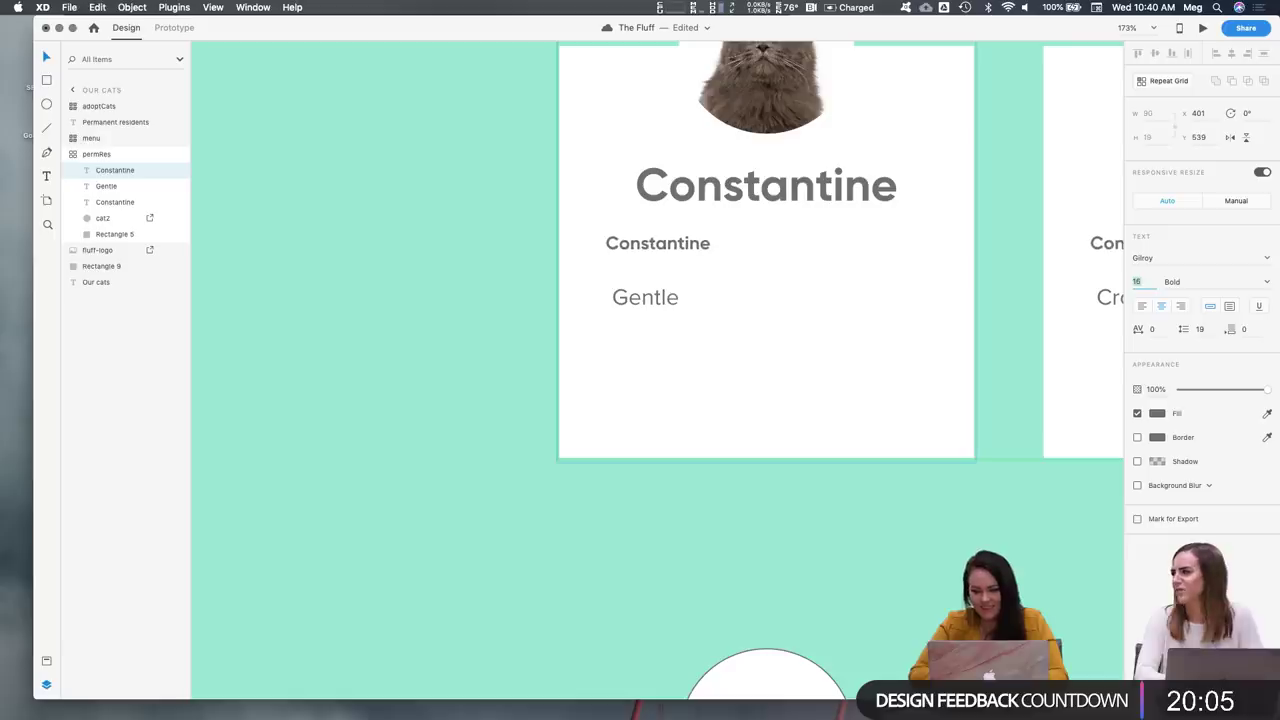
{"action": "left_click", "coordinate": [689, 527]}
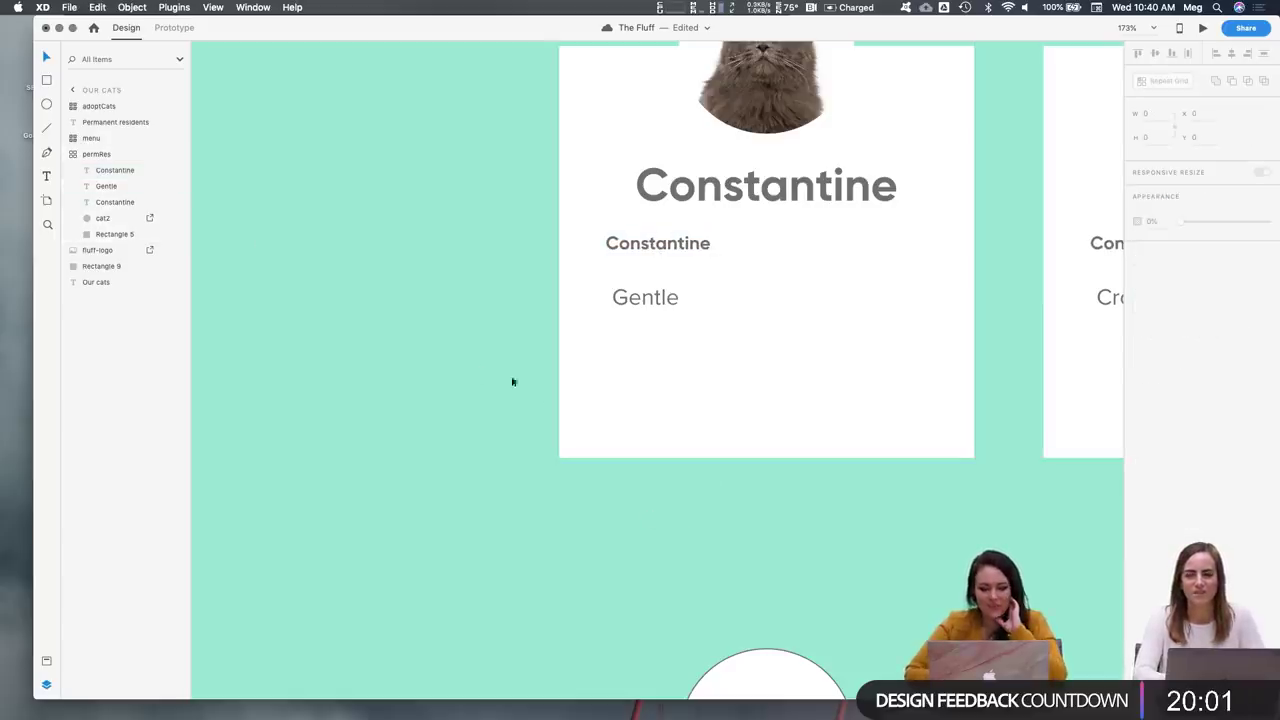
Draw a rectangle about 115 by 29 over the small "Constantine" label and round its corners to a radius of 15
{"action": "left_click", "coordinate": [46, 81]}
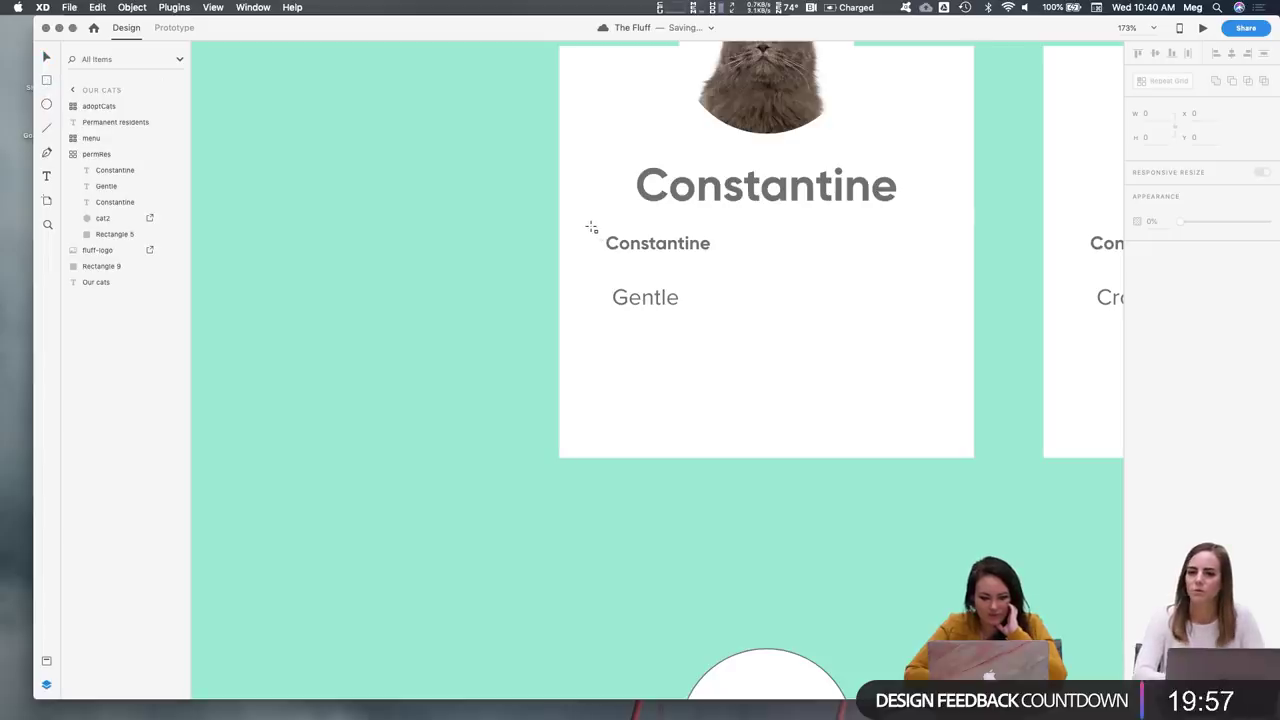
{"action": "left_click_drag", "start_coordinate": [594, 228], "coordinate": [726, 258]}
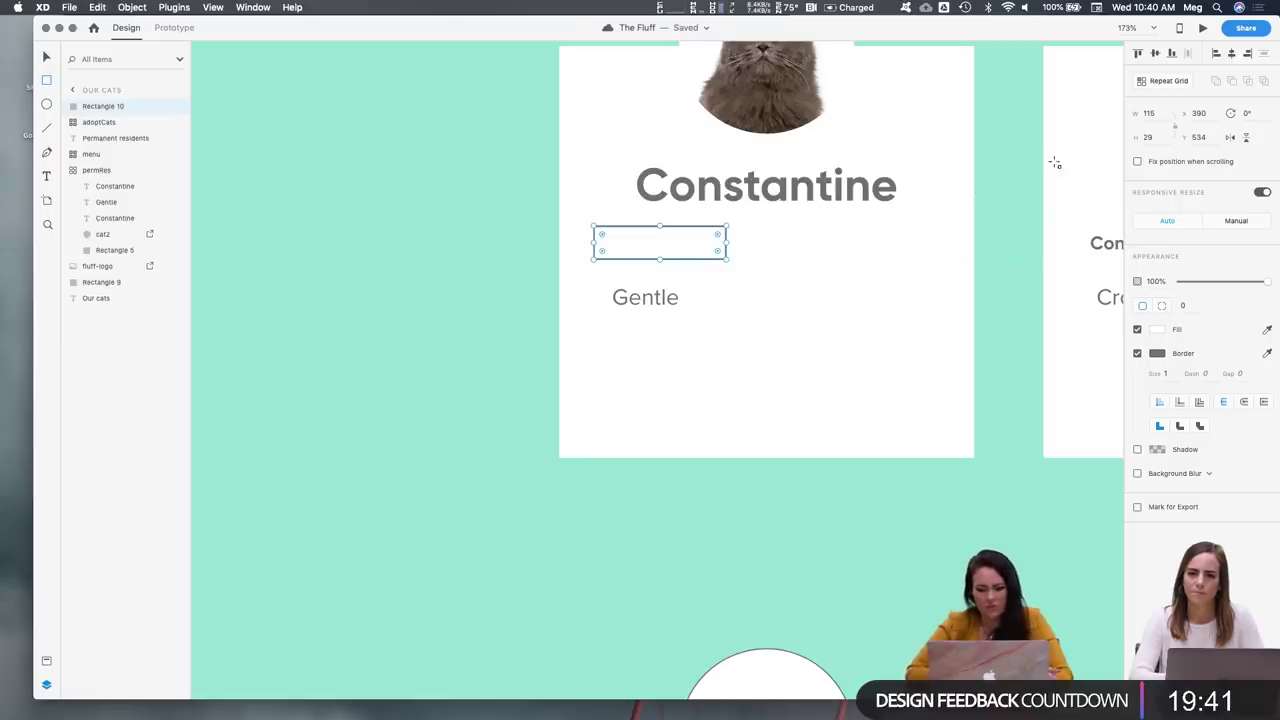
{"action": "left_click_drag", "start_coordinate": [719, 236], "coordinate": [690, 251]}
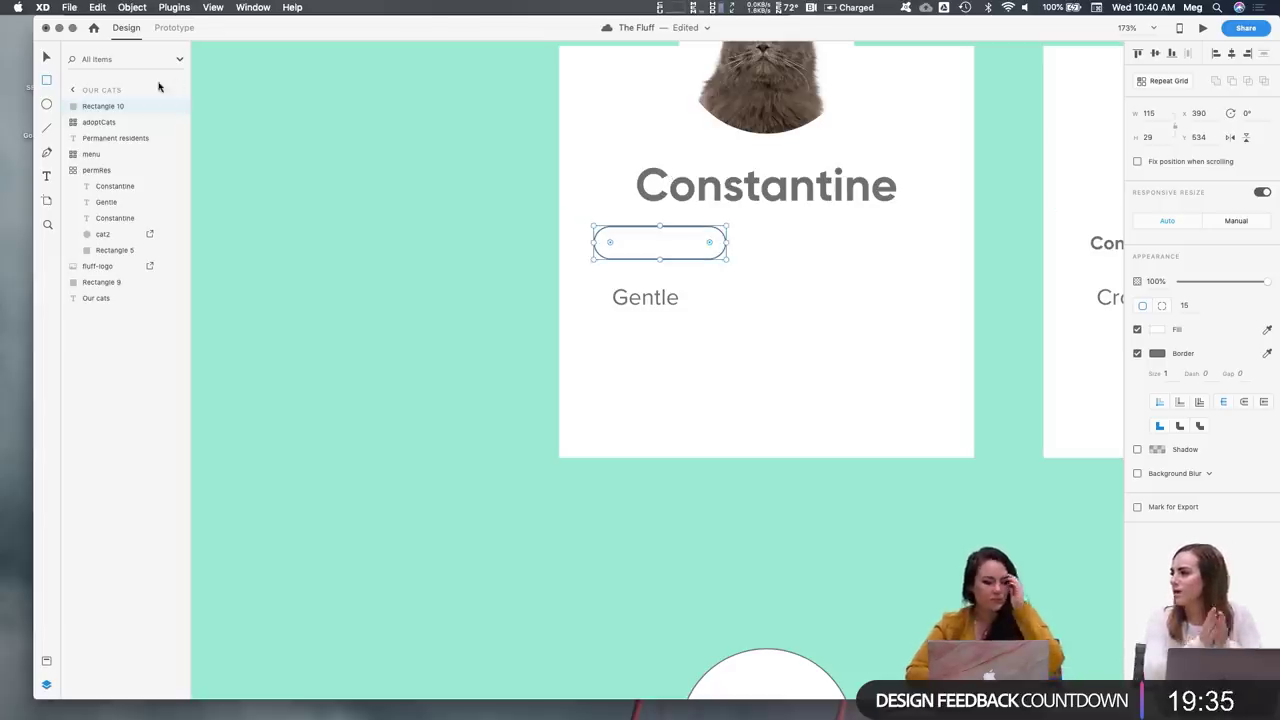
Move the rounded rectangle behind the cat cards in the layer order, directly below Rectangle 9
{"action": "left_click_drag", "start_coordinate": [90, 114], "coordinate": [79, 286]}
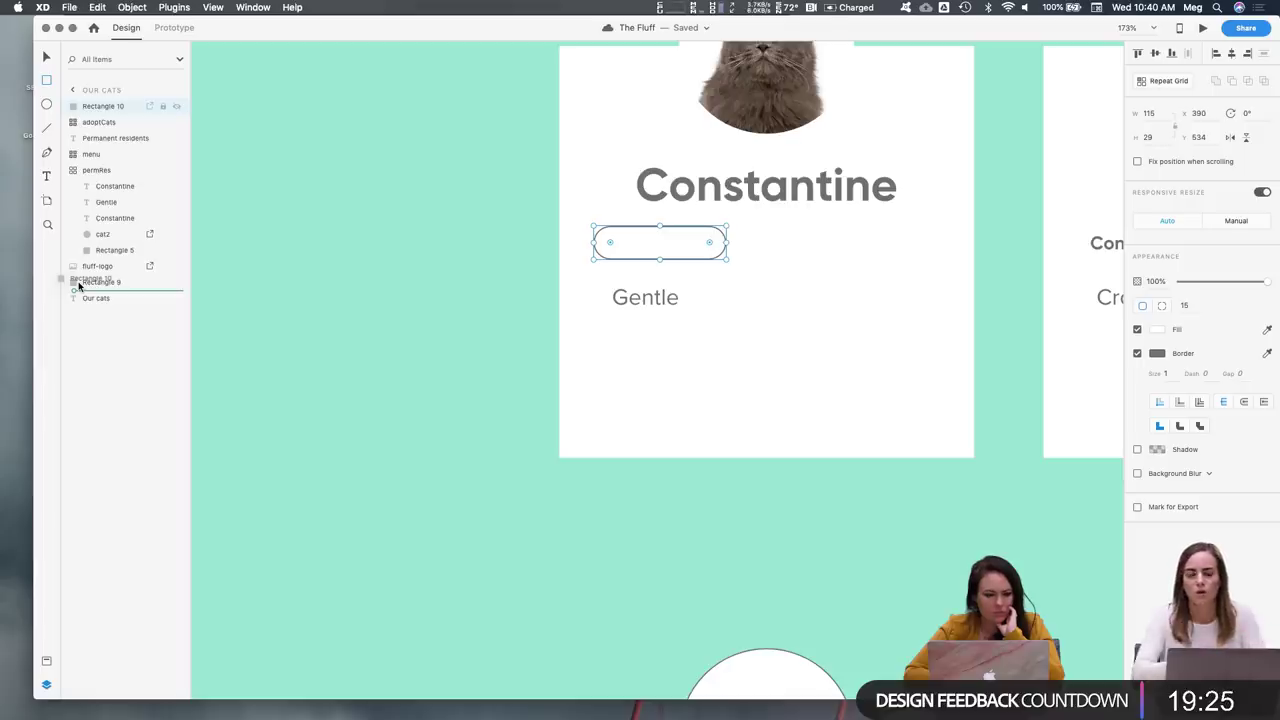
{"action": "left_click_drag", "start_coordinate": [79, 286], "coordinate": [80, 287]}
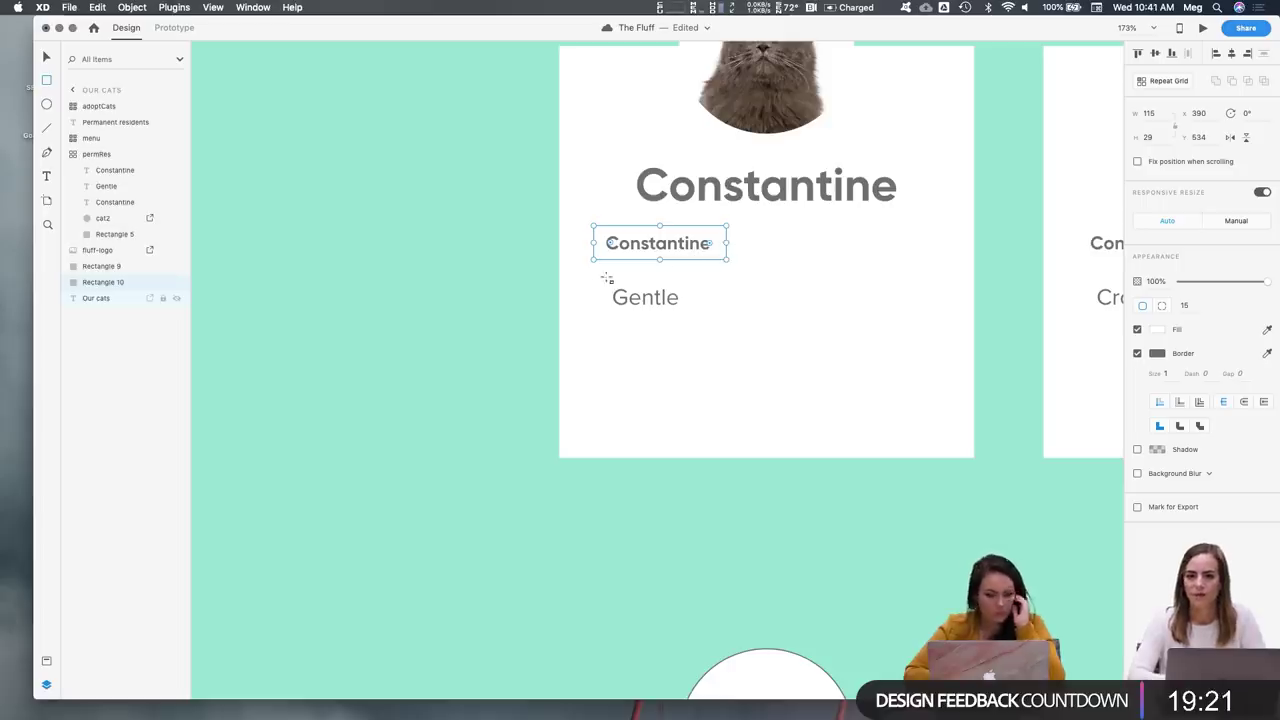
{"action": "key", "text": "v"}
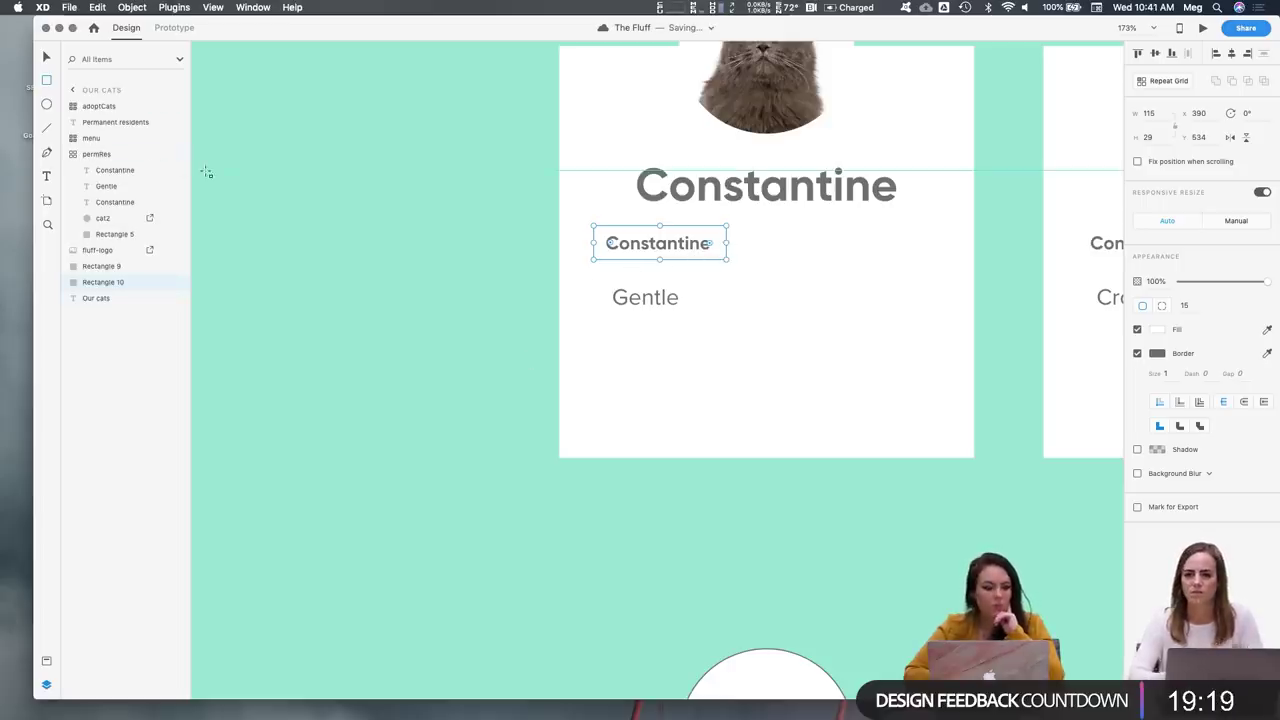
{"action": "left_click", "coordinate": [680, 250]}
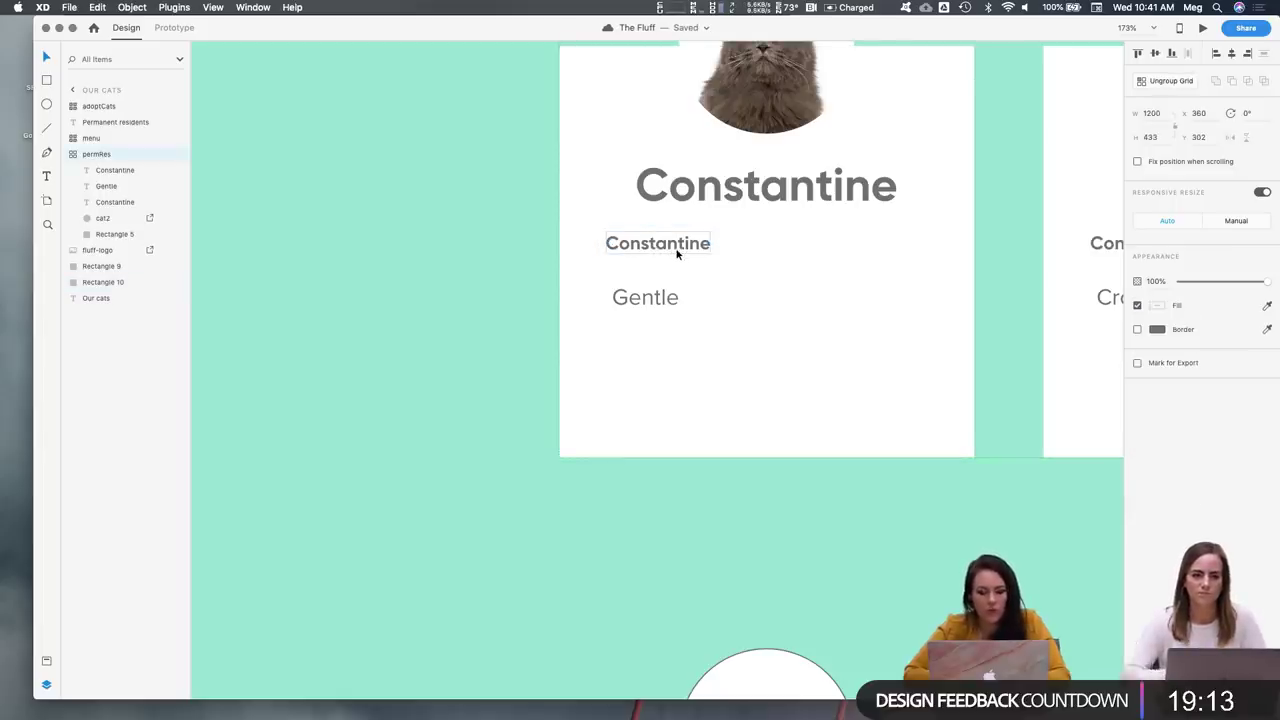
Fill the rounded rectangle with the pink #FEA2B1 sampled from the curved shape on the neighbouring pastries page
{"action": "scroll", "coordinate": [676, 254], "scroll_direction": "up", "scroll_amount": 5}
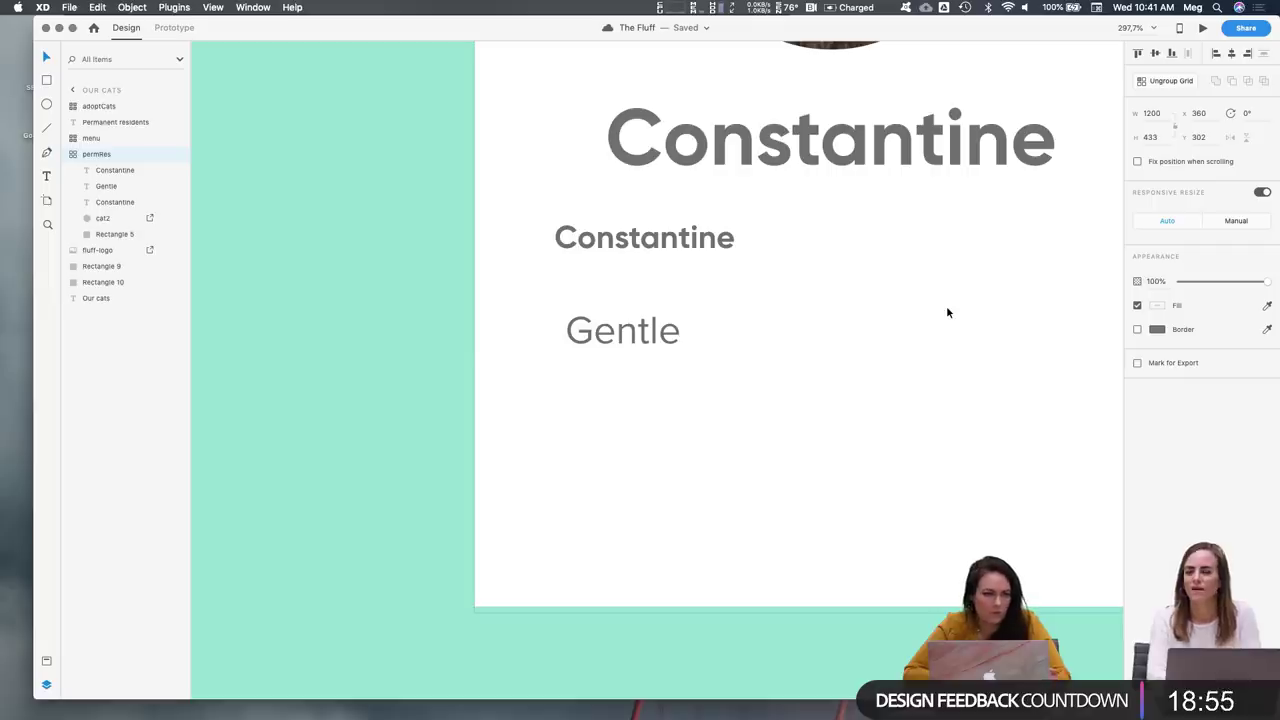
{"action": "left_click", "coordinate": [101, 283]}
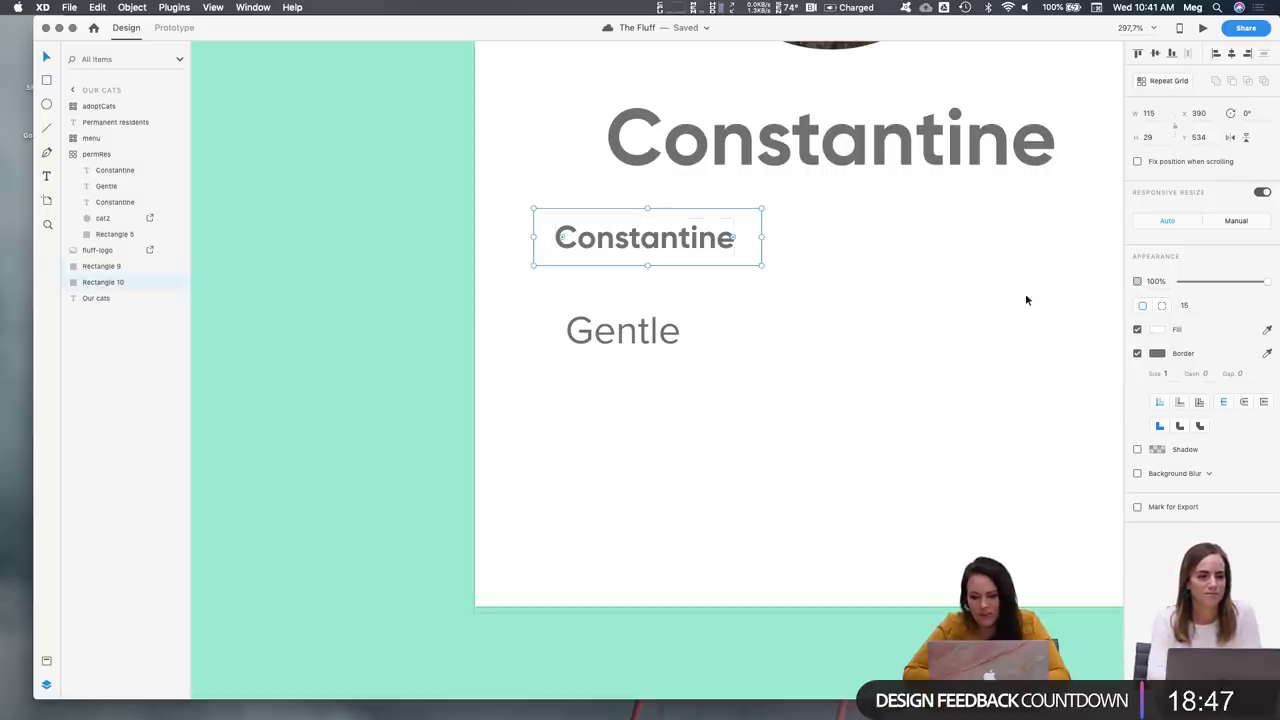
{"action": "left_click", "coordinate": [1157, 330]}
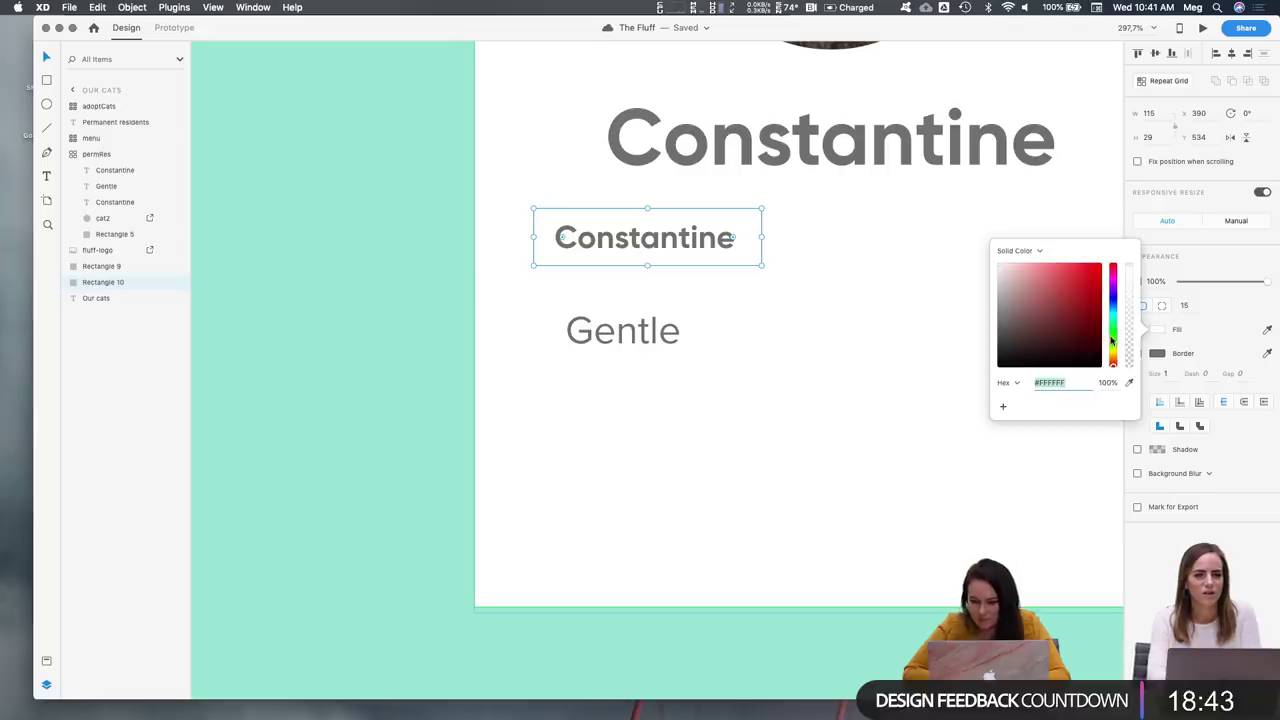
{"action": "scroll", "coordinate": [765, 318], "scroll_direction": "down", "scroll_amount": 10}
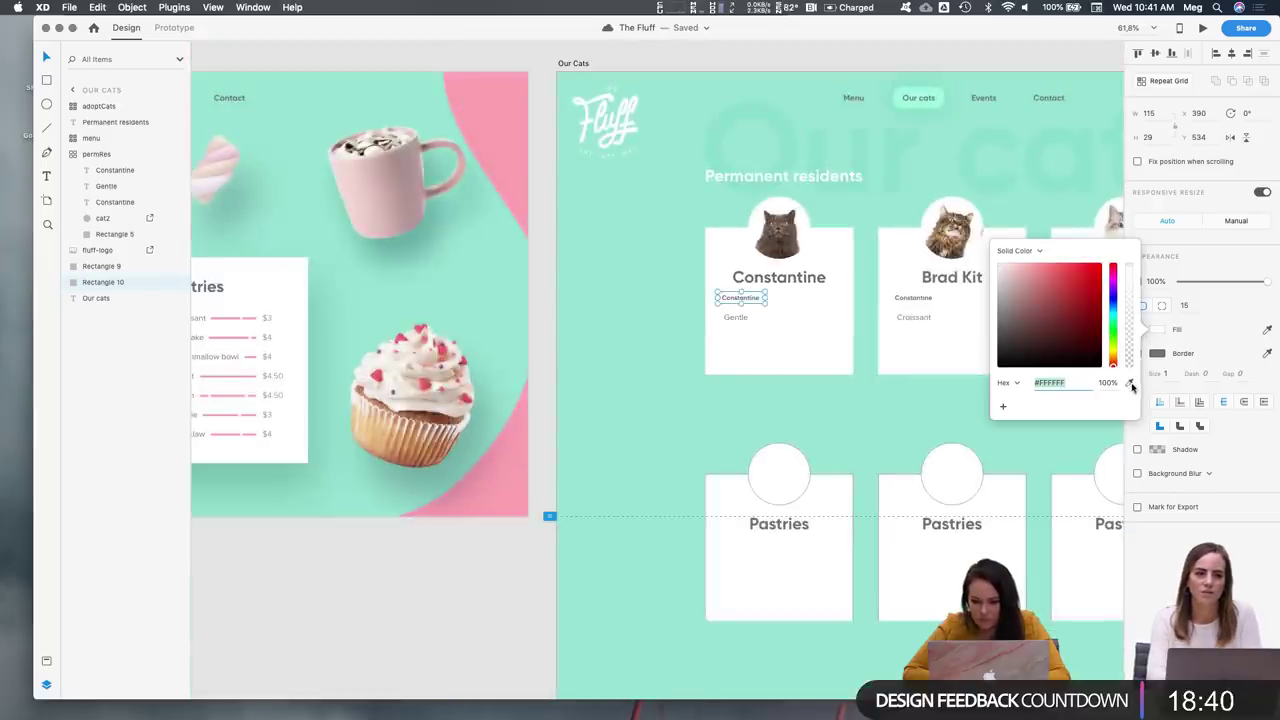
{"action": "left_click", "coordinate": [1130, 384]}
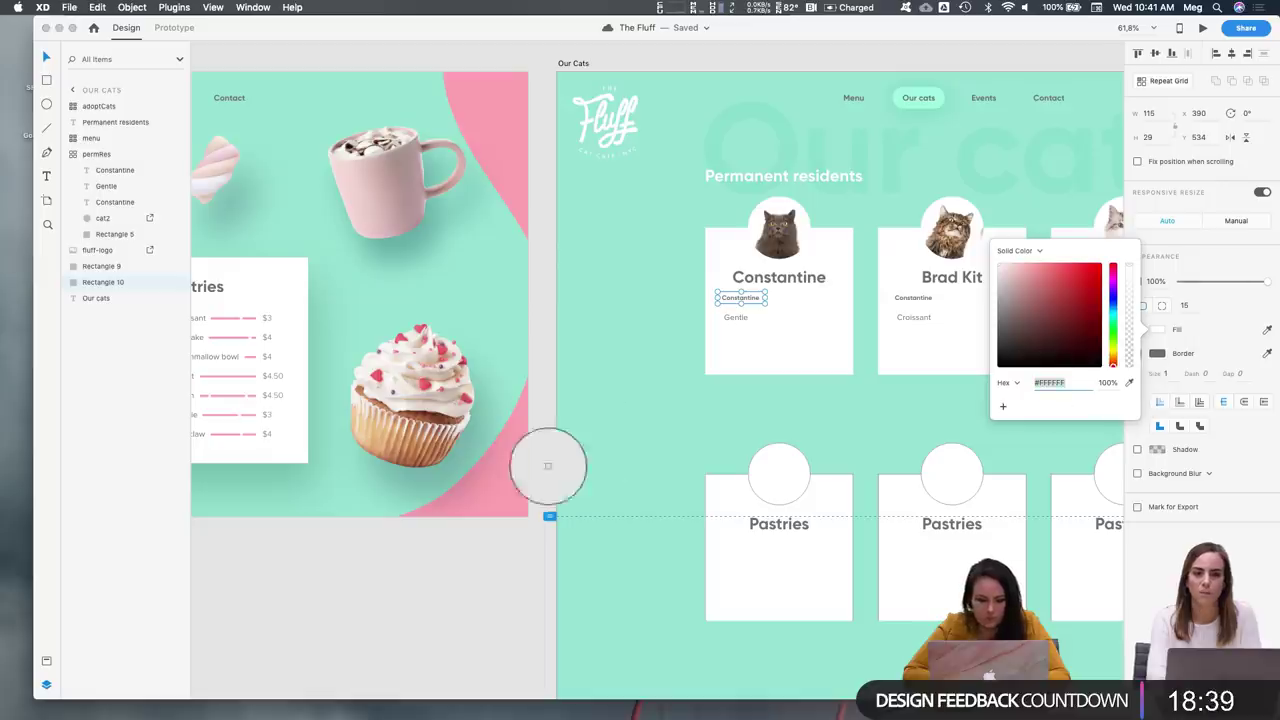
{"action": "left_click", "coordinate": [498, 80]}
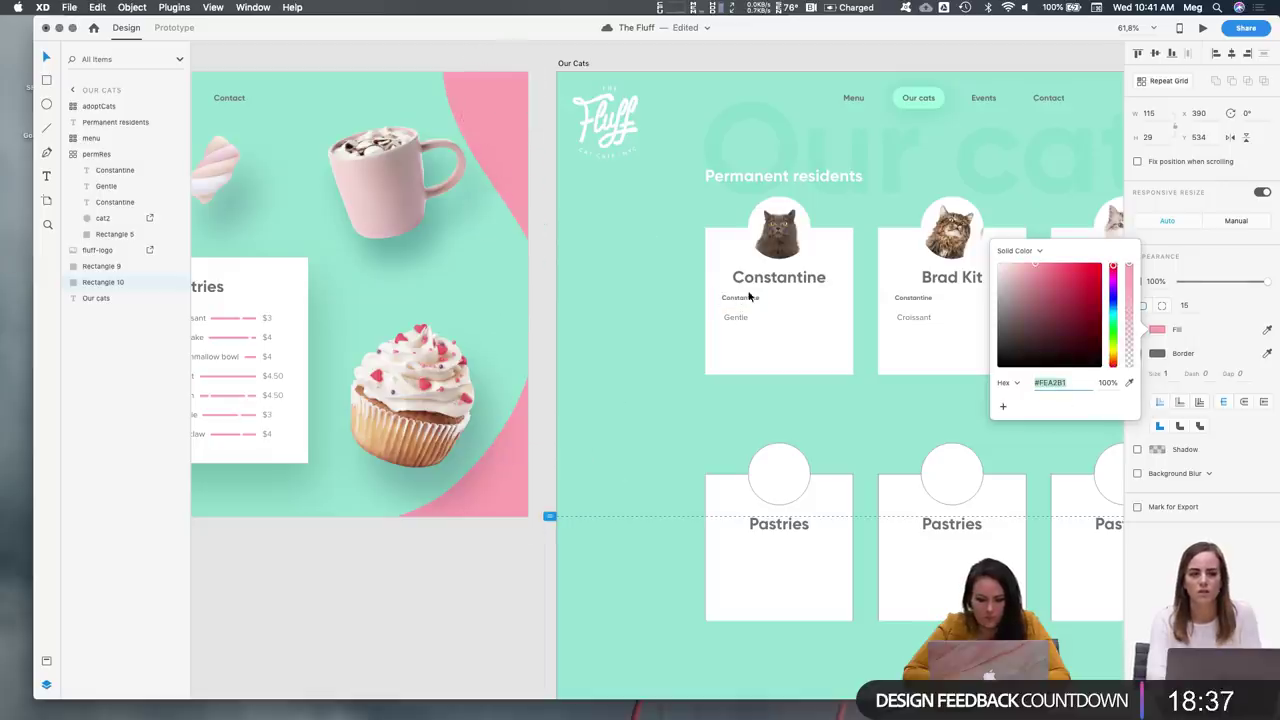
Bring the pink rounded rectangle directly above the permRes grid in the layer order
{"action": "left_click", "coordinate": [78, 340]}
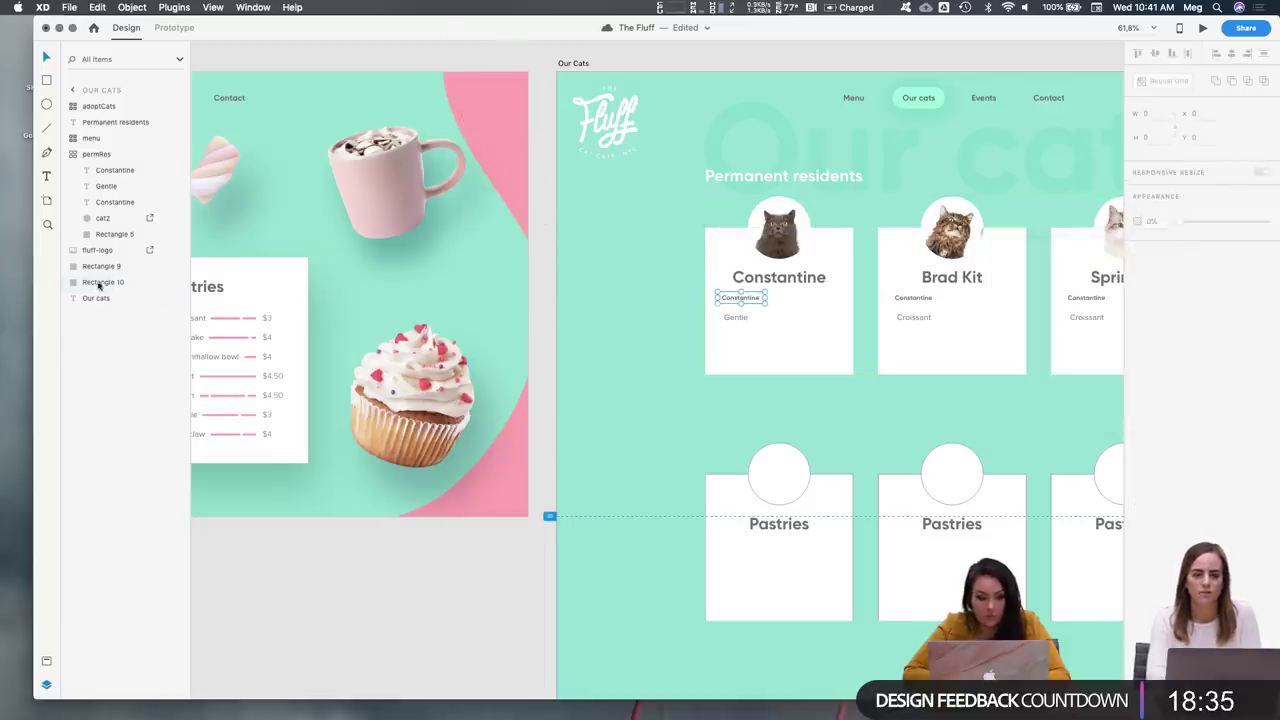
{"action": "left_click", "coordinate": [86, 282]}
{"action": "left_click_drag", "start_coordinate": [86, 282], "coordinate": [82, 155]}
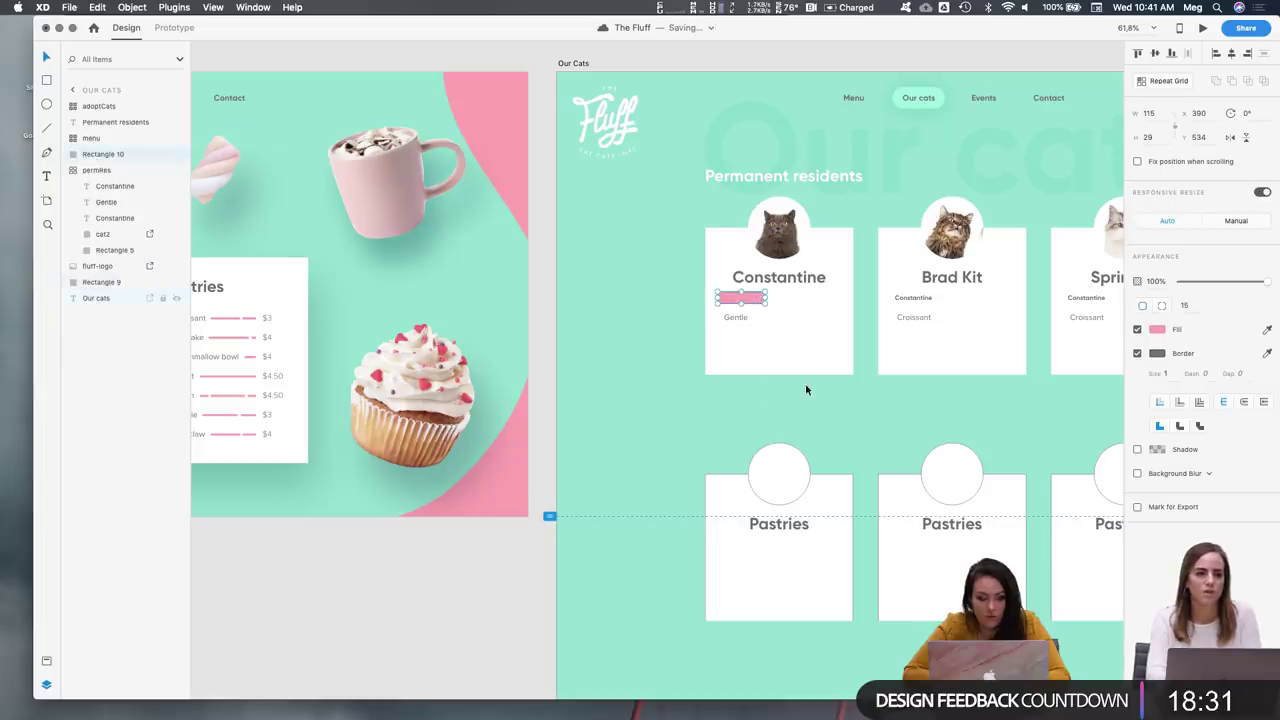
{"action": "left_click", "coordinate": [115, 218]}
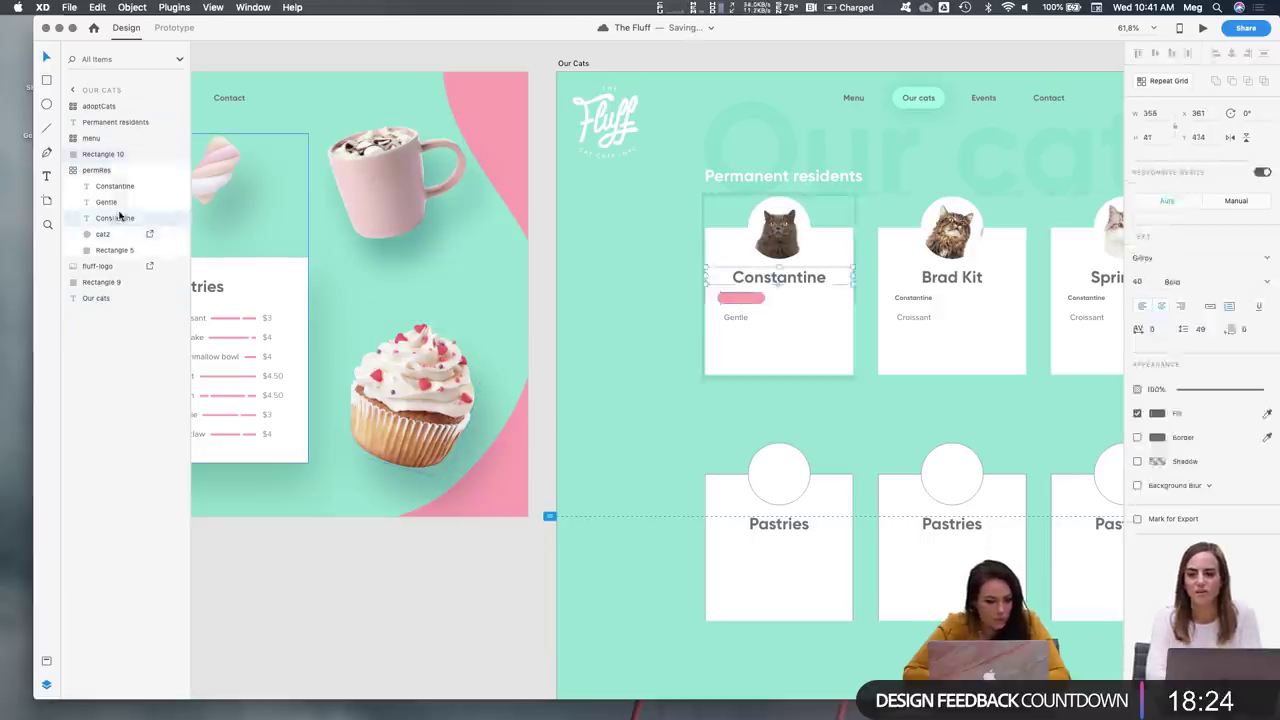
{"action": "mouse_move", "coordinate": [115, 186]}
{"action": "left_mouse_down"}
{"action": "mouse_move", "coordinate": [100, 152]}
{"action": "mouse_move", "coordinate": [85, 157]}
{"action": "mouse_move", "coordinate": [100, 152]}
{"action": "mouse_move", "coordinate": [100, 197]}
{"action": "left_mouse_up"}
{"action": "left_click", "coordinate": [96, 152]}
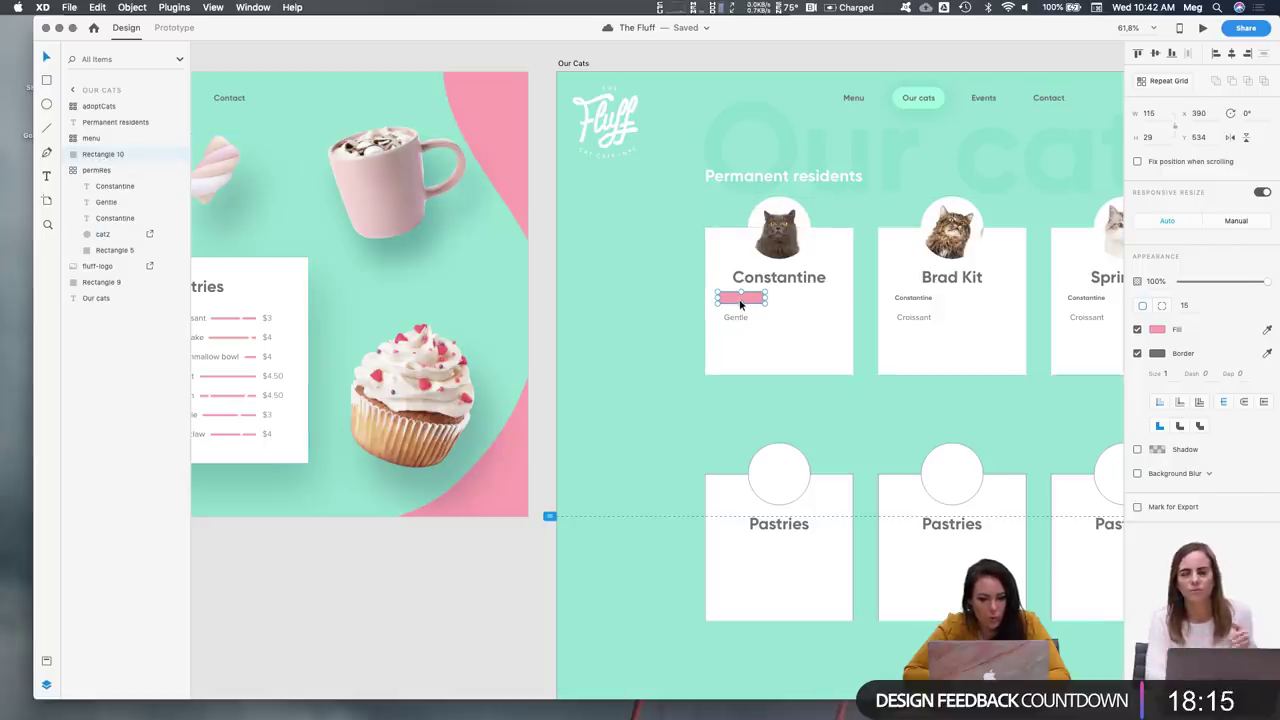
{"action": "left_click", "coordinate": [116, 172]}
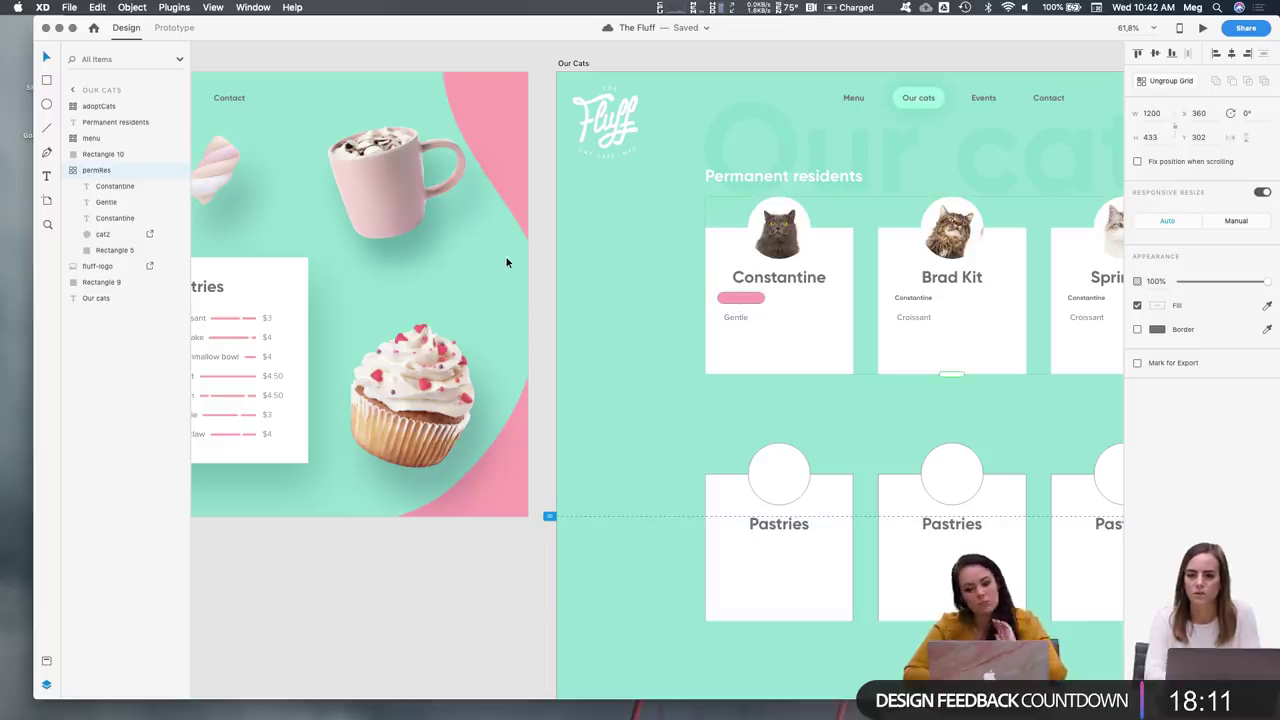
Delete the adoptCats grid of placeholder "Pastries" cards below the permanent residents
{"action": "scroll", "coordinate": [506, 262], "scroll_direction": "down", "scroll_amount": 5}
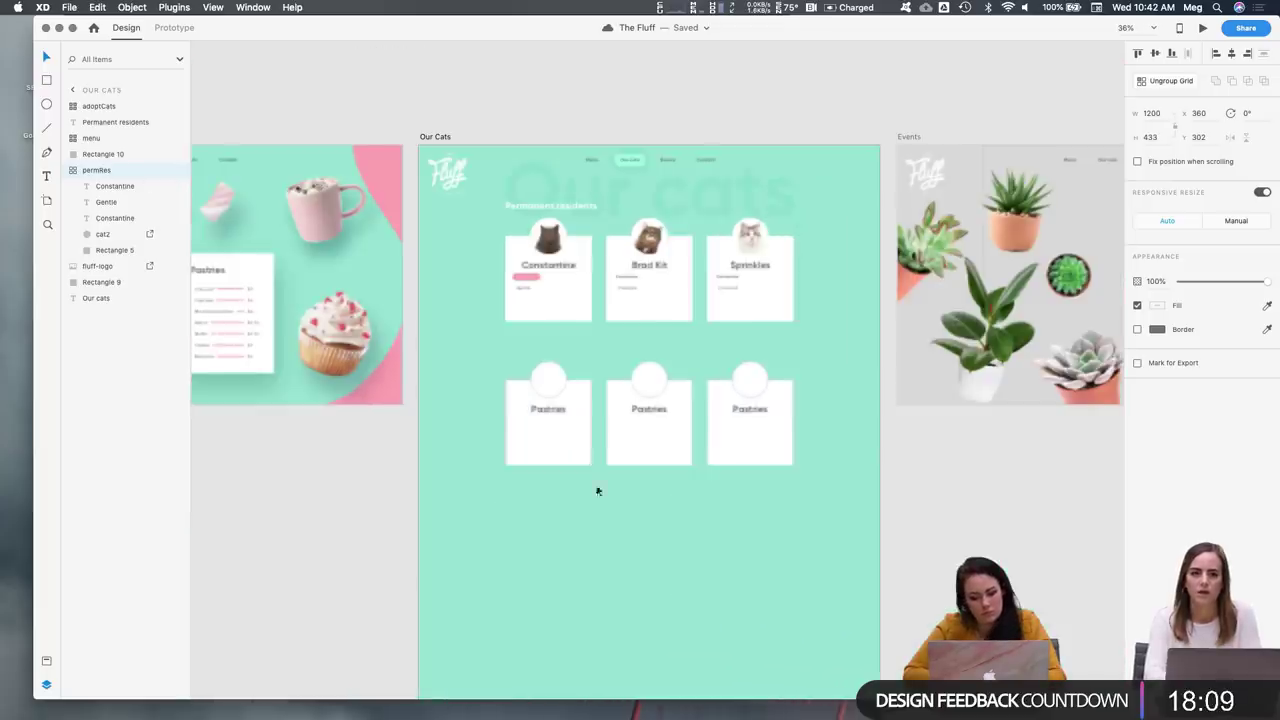
{"action": "left_click", "coordinate": [558, 447]}
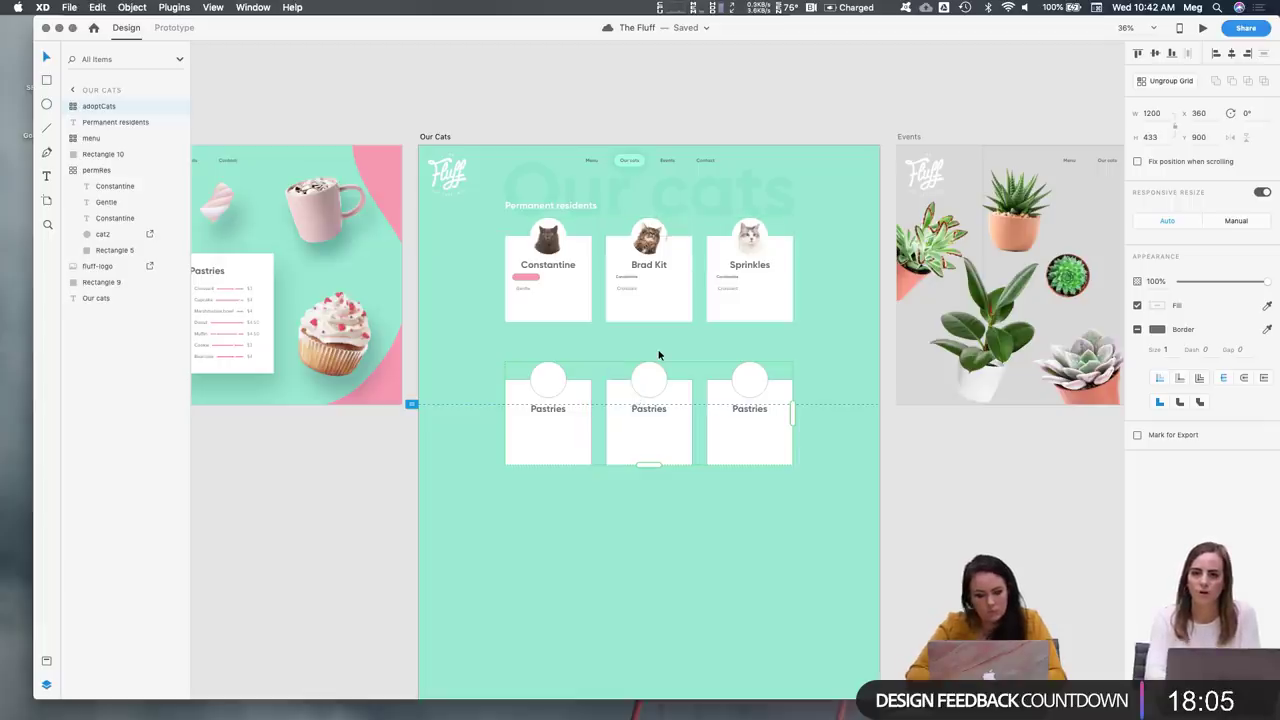
{"action": "key", "text": "Delete"}
Duplicate the "Permanent residents" heading together with its cat card grid and place the copy below the original at X 360, Y 828
{"action": "left_click", "coordinate": [585, 229]}
{"action": "left_click", "coordinate": [571, 206]}
{"action": "double_click", "coordinate": [566, 205]}
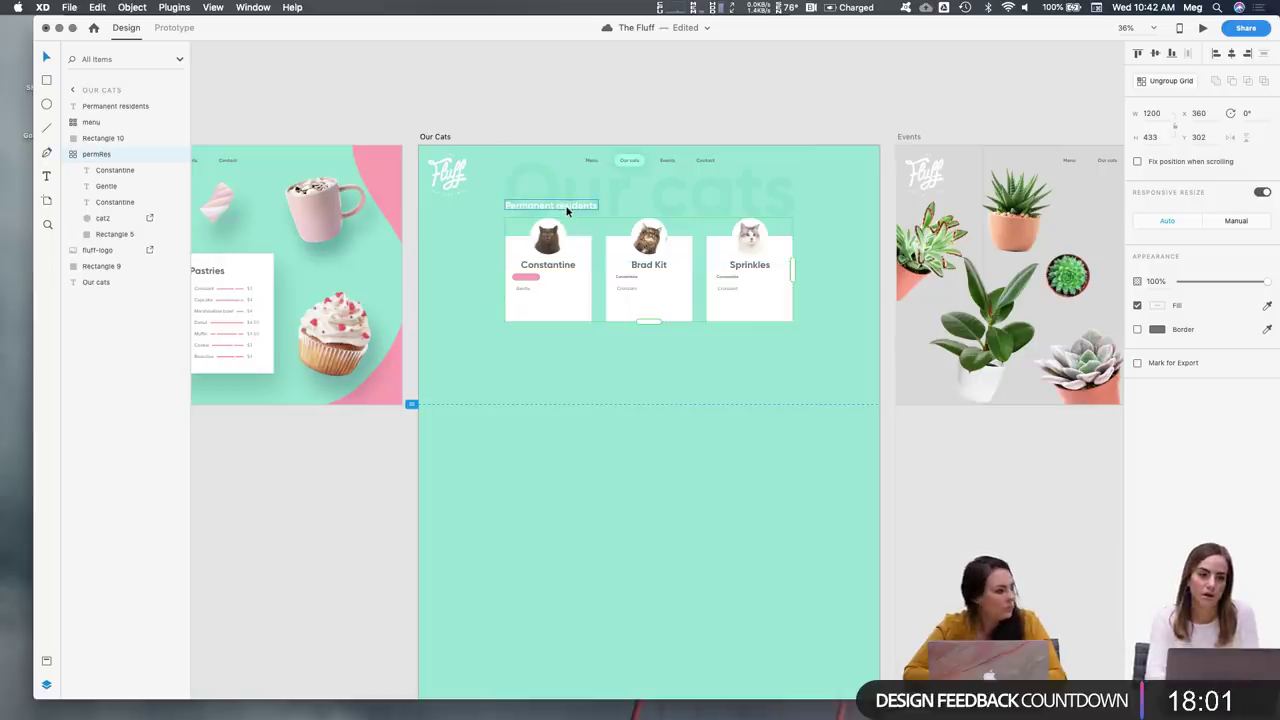
{"action": "left_click", "coordinate": [590, 290], "text": "shift"}
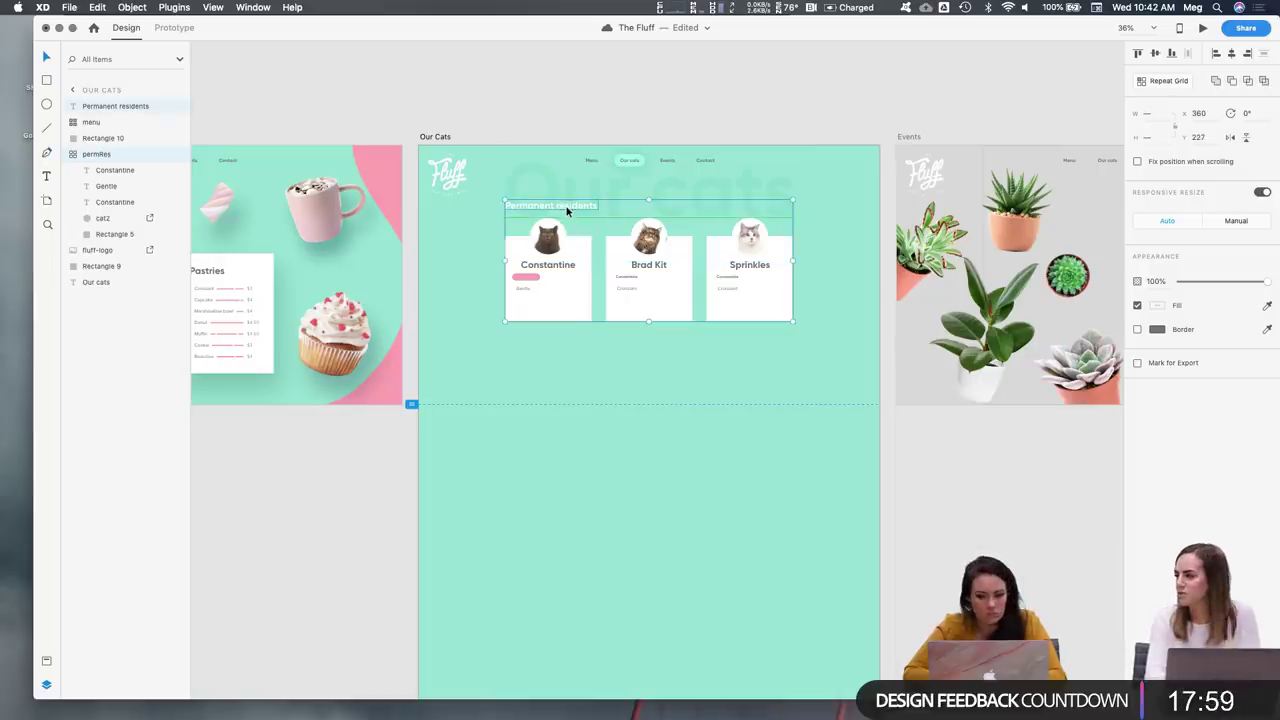
{"action": "key", "text": "super+d"}
{"action": "left_click_drag", "start_coordinate": [572, 320], "coordinate": [569, 462]}
{"action": "left_click_drag", "start_coordinate": [569, 457], "coordinate": [569, 454]}
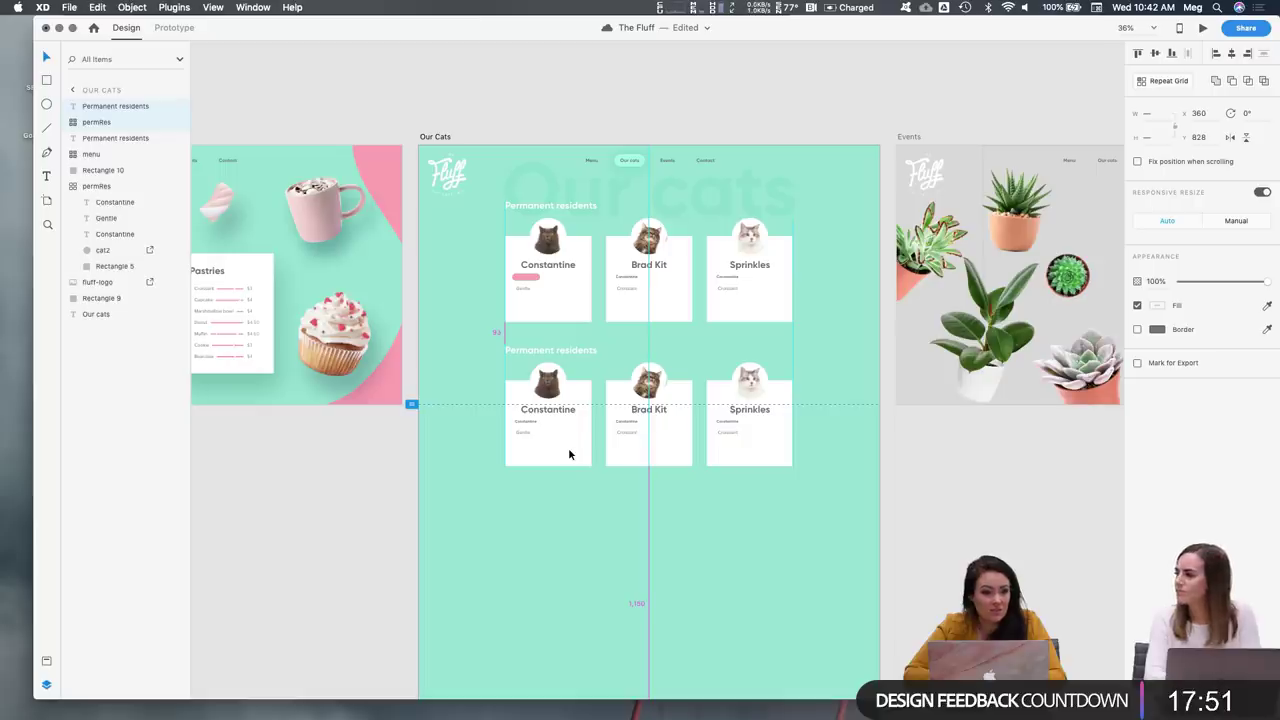
{"action": "left_click", "coordinate": [569, 455]}
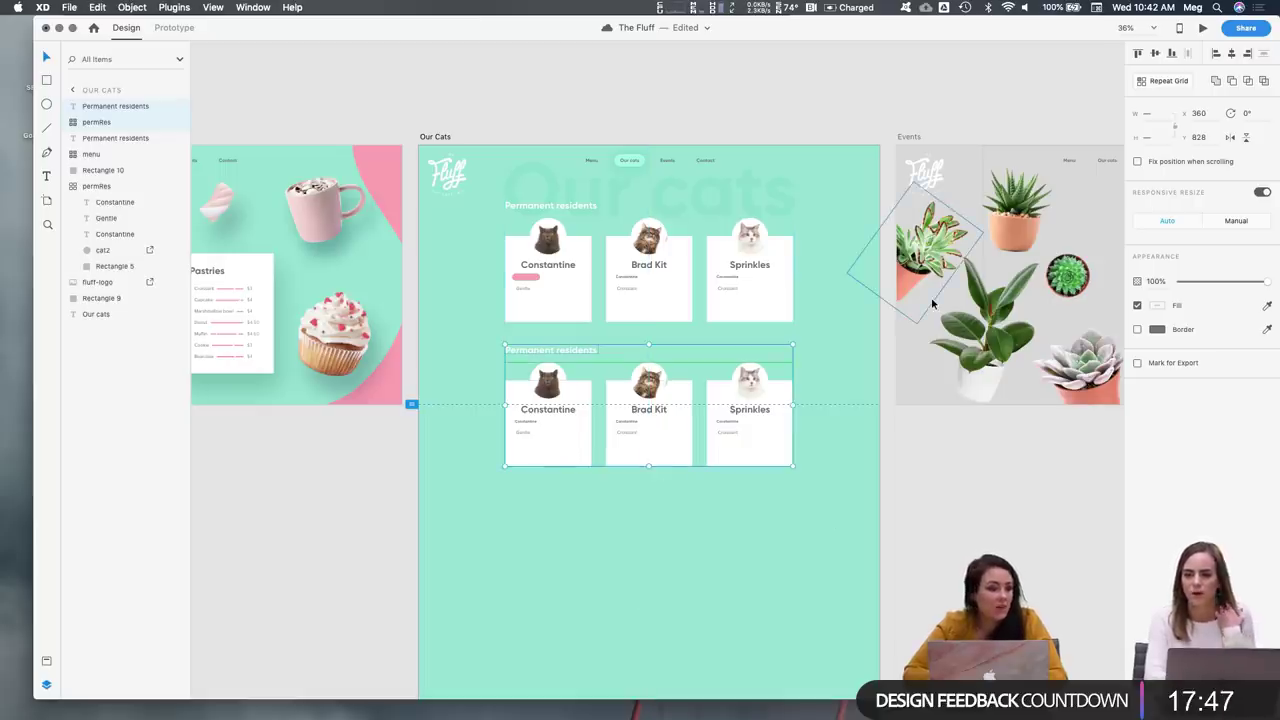
Ungroup the upper permanent residents repeat grid into separate cat card groups
{"action": "scroll", "coordinate": [592, 287], "scroll_direction": "up", "scroll_amount": 3}
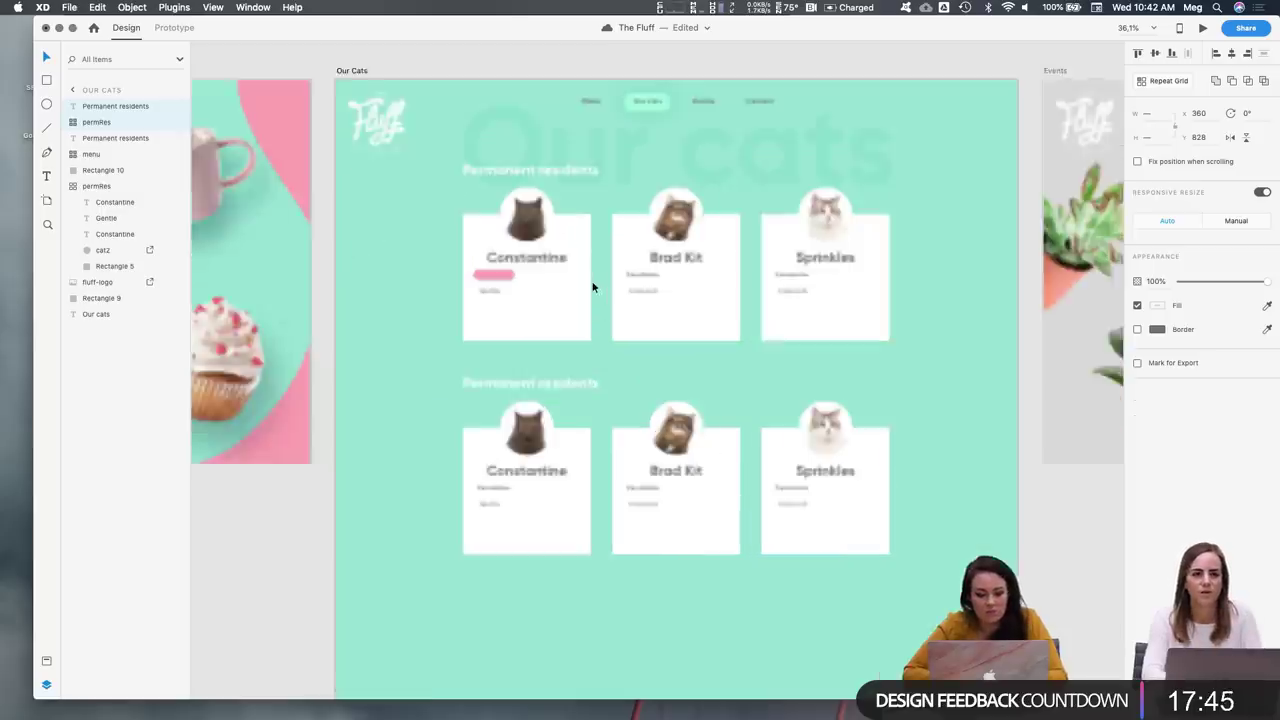
{"action": "scroll", "coordinate": [592, 287], "scroll_direction": "up", "scroll_amount": 3}
{"action": "left_click", "coordinate": [583, 318]}
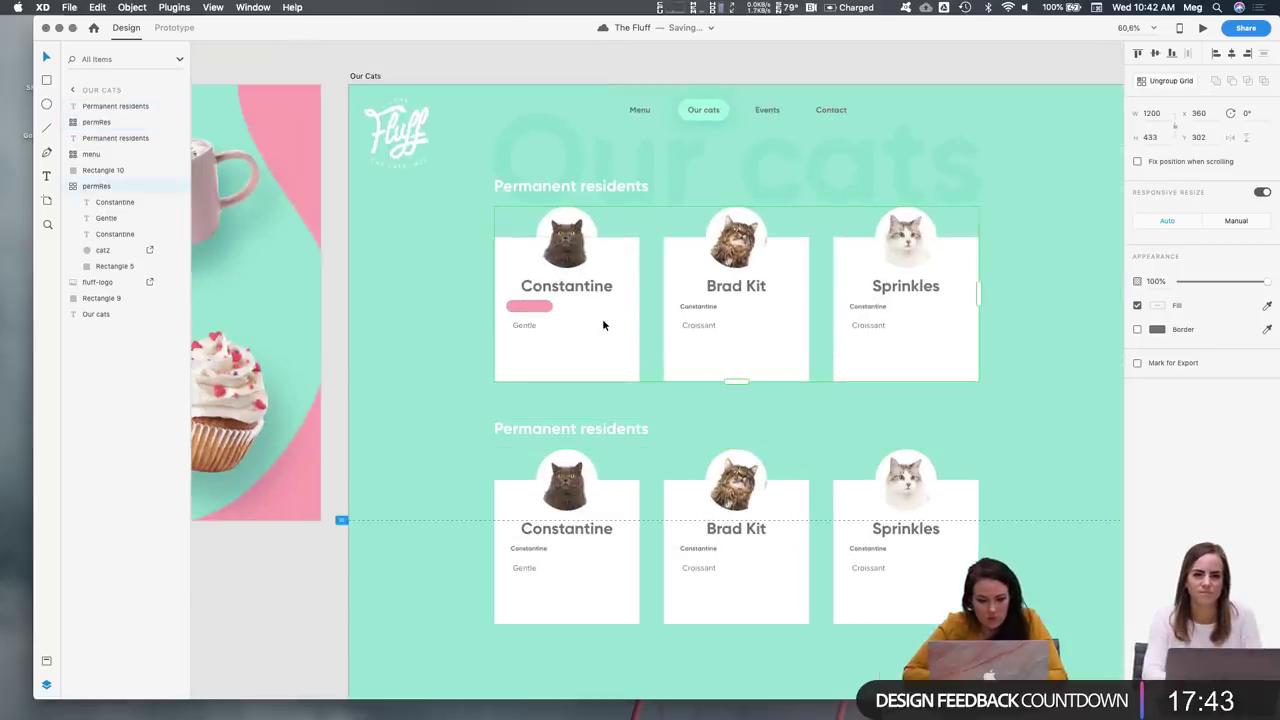
{"action": "left_click", "coordinate": [1167, 82]}
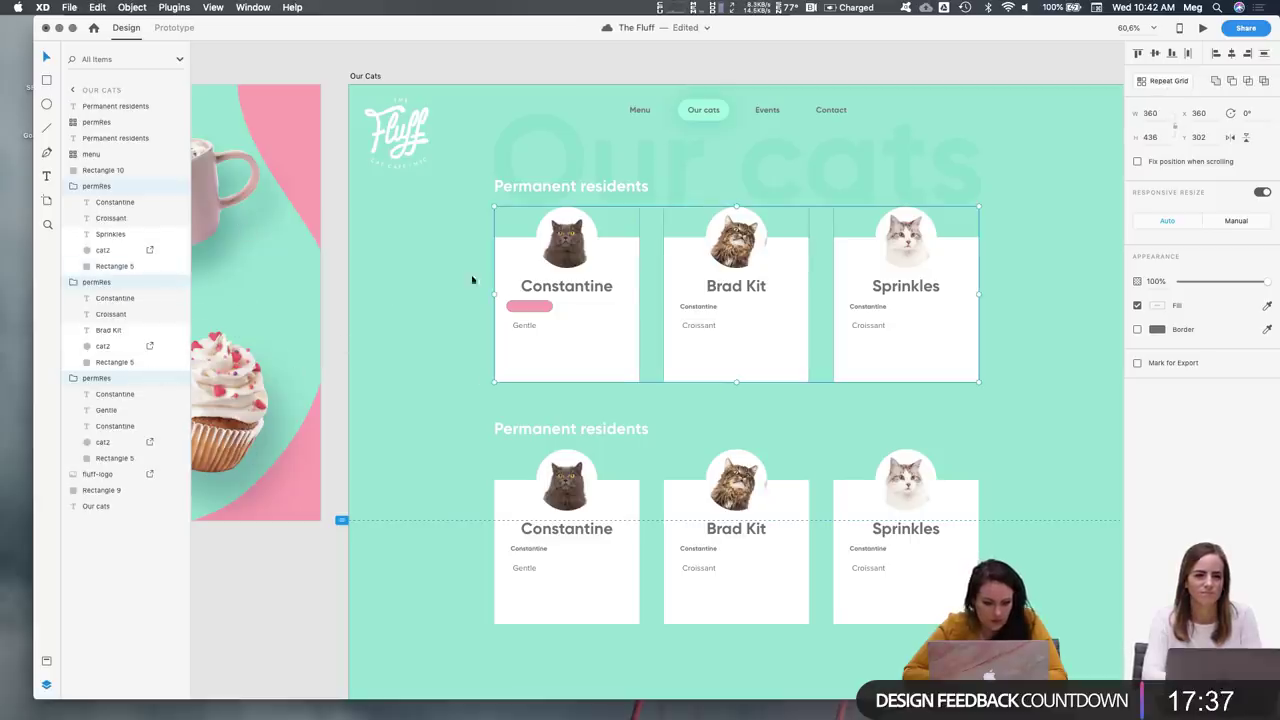
Move the pink rounded rectangle's layer into the first permRes group, between cat2 and Rectangle 5
{"action": "scroll", "coordinate": [570, 290], "scroll_direction": "up", "scroll_amount": 3}
{"action": "scroll", "coordinate": [570, 290], "scroll_direction": "up", "scroll_amount": 1}
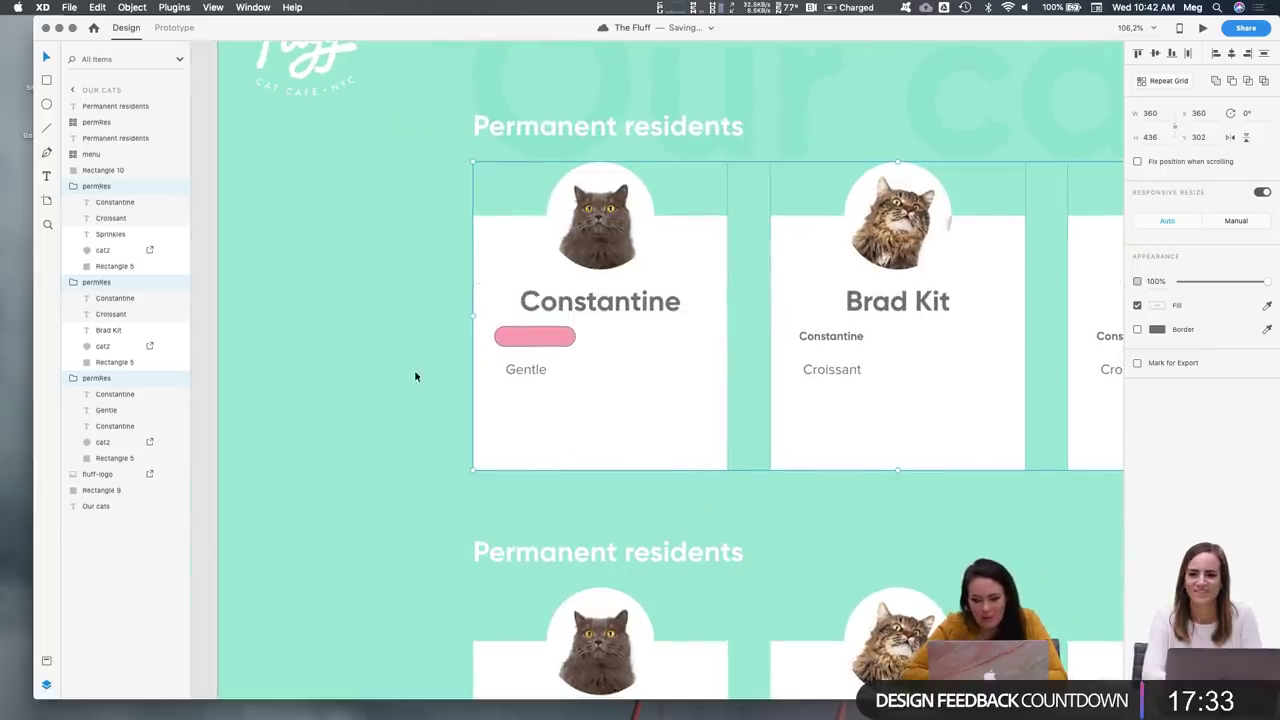
{"action": "double_click", "coordinate": [535, 340]}
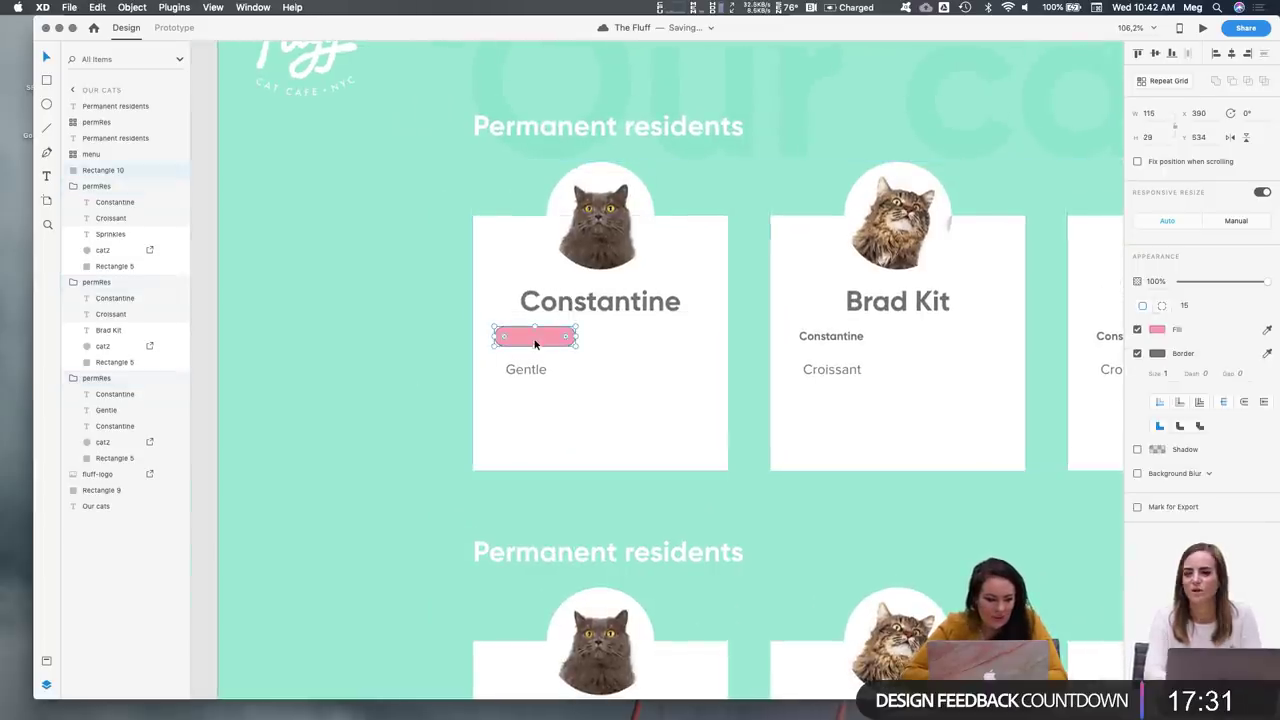
{"action": "left_click", "coordinate": [108, 203]}
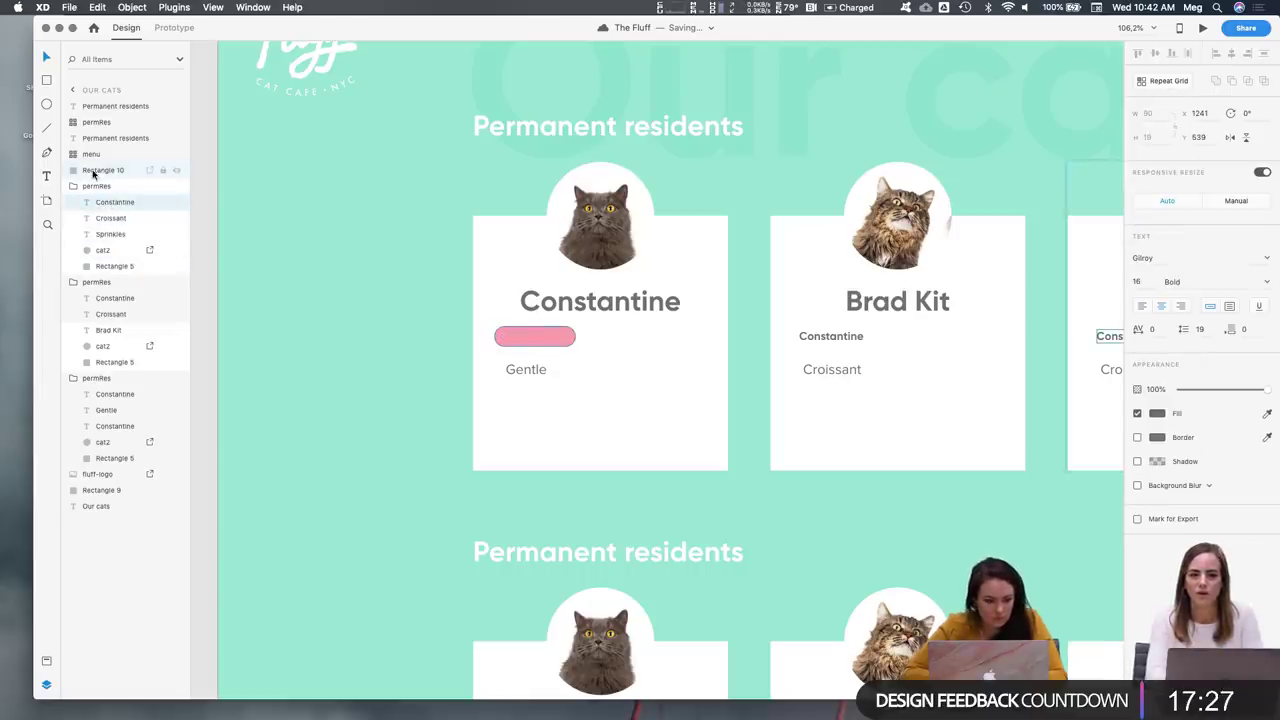
{"action": "left_click", "coordinate": [85, 172]}
{"action": "left_click_drag", "start_coordinate": [82, 173], "coordinate": [88, 218]}
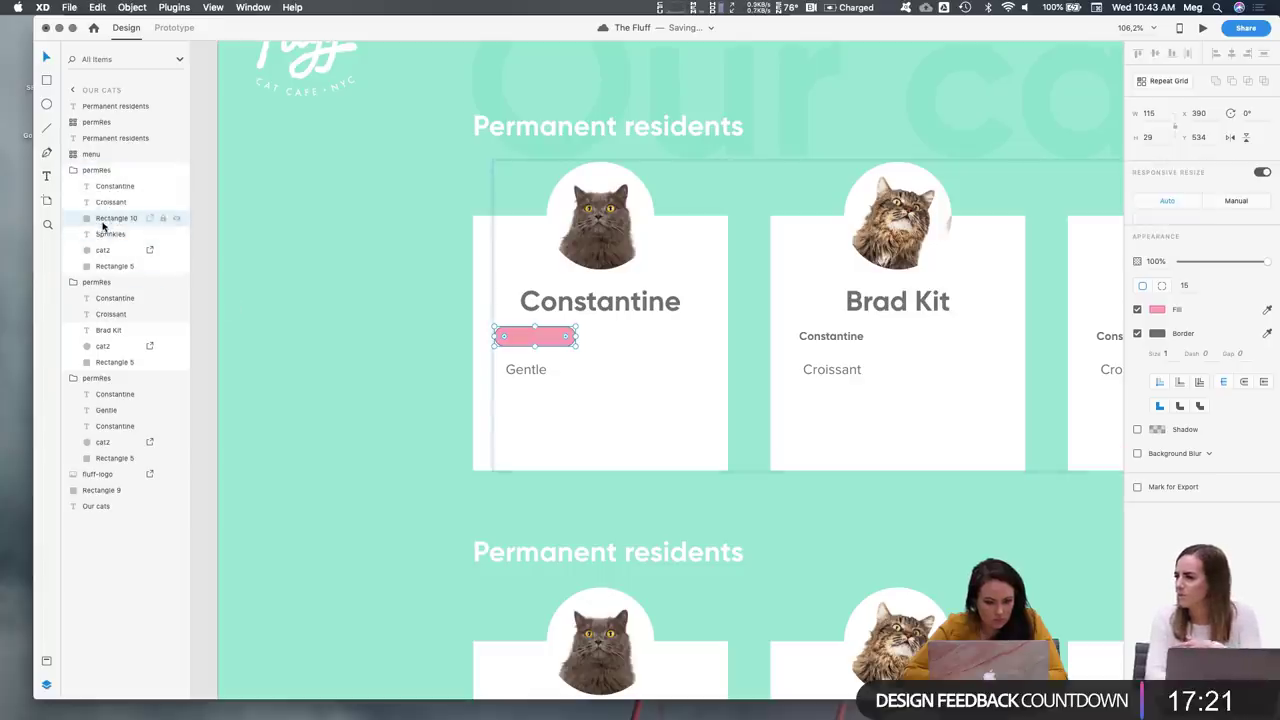
{"action": "mouse_move", "coordinate": [98, 242]}
{"action": "left_mouse_down"}
{"action": "mouse_move", "coordinate": [90, 272]}
{"action": "mouse_move", "coordinate": [90, 258]}
{"action": "left_mouse_up"}
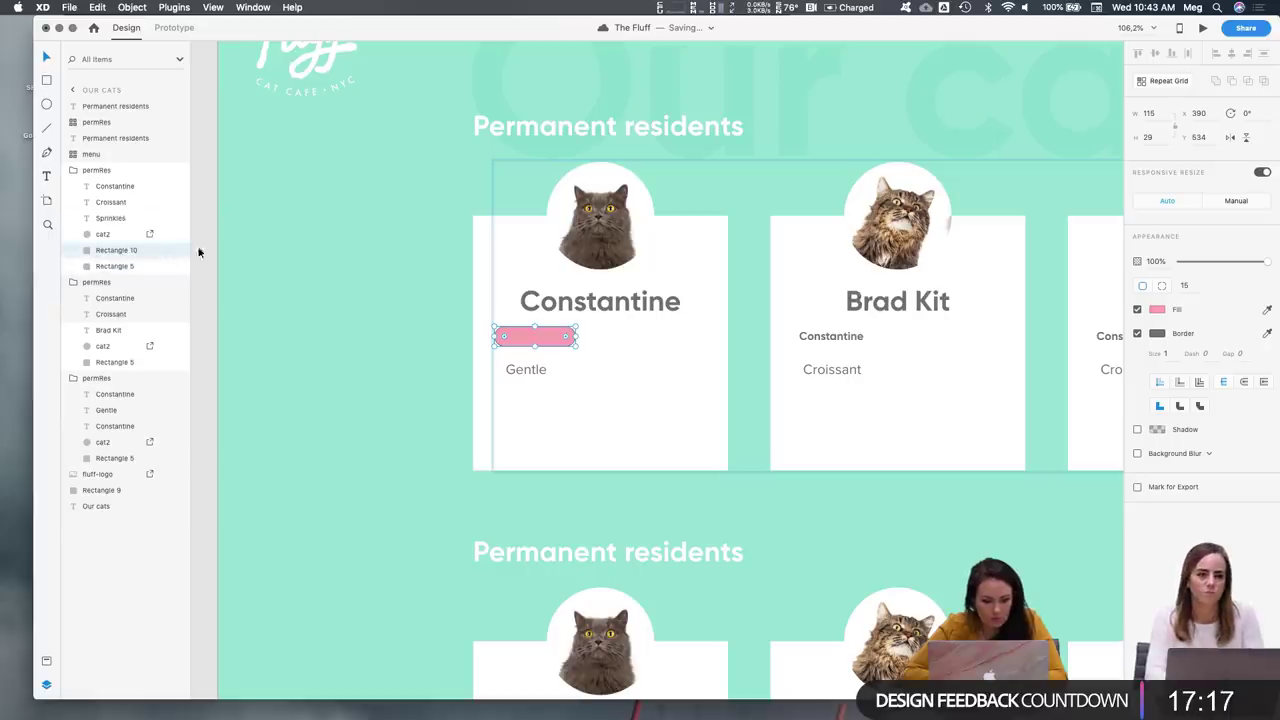
Move the pink pill's layer into Constantine's permRes group, between cat2 and Rectangle 5, and remove the pill's border
{"action": "left_click", "coordinate": [114, 188]}
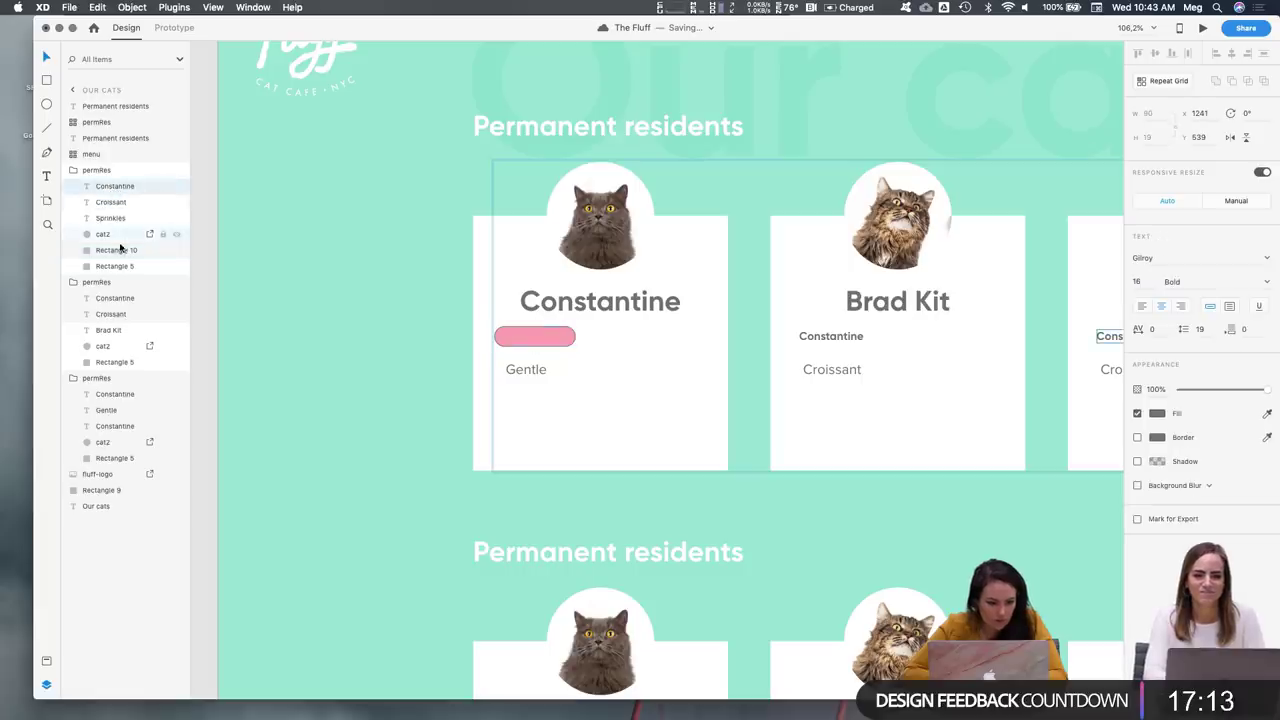
{"action": "left_click", "coordinate": [537, 338]}
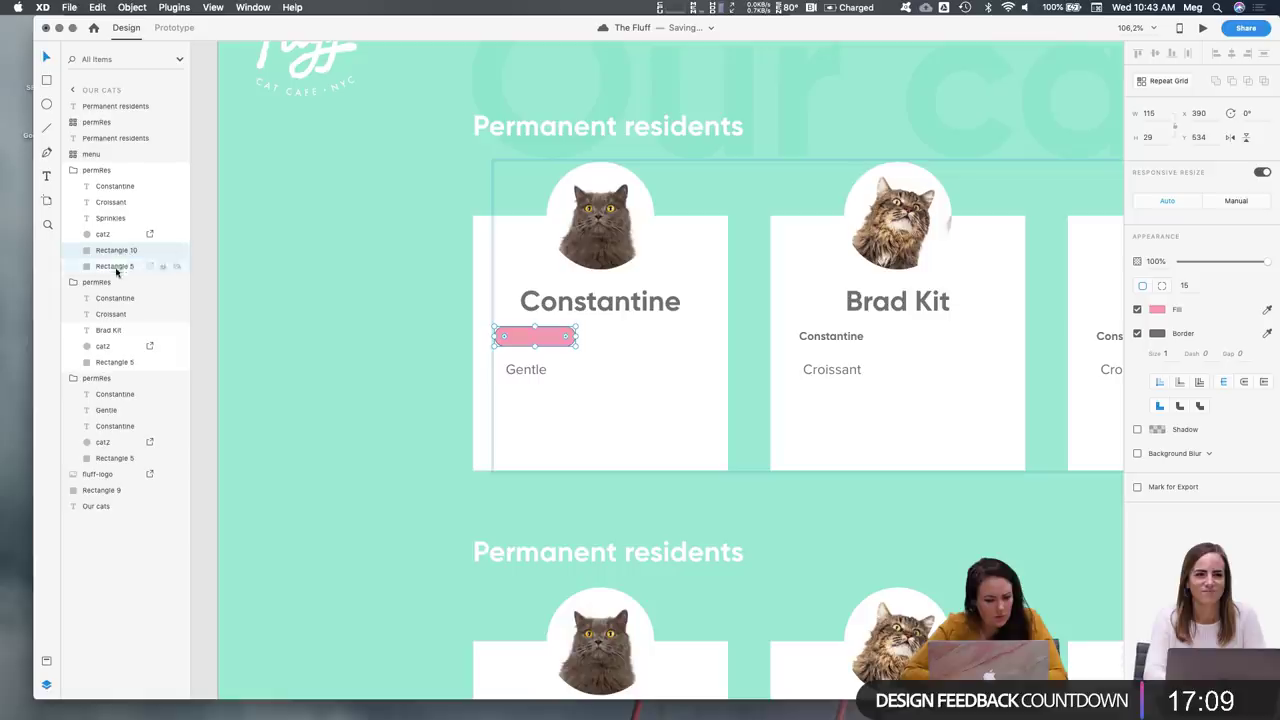
{"action": "left_click_drag", "start_coordinate": [104, 333], "coordinate": [96, 451]}
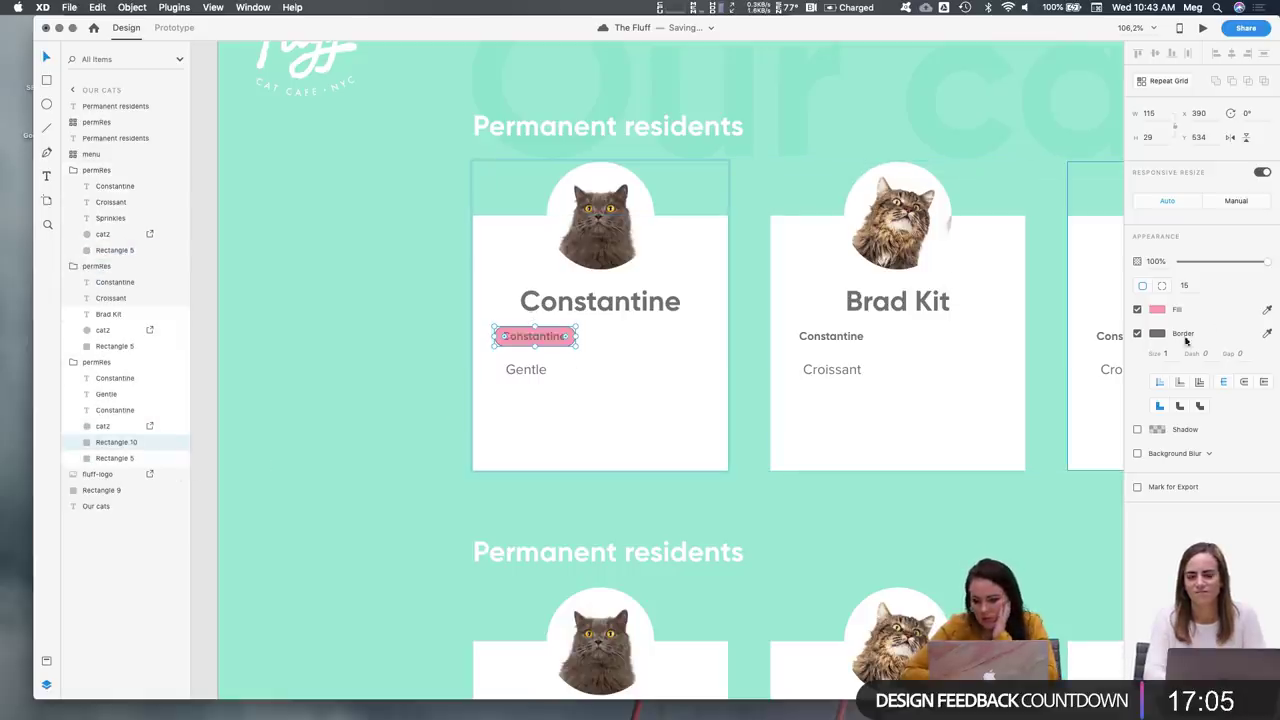
{"action": "left_click", "coordinate": [1142, 336]}
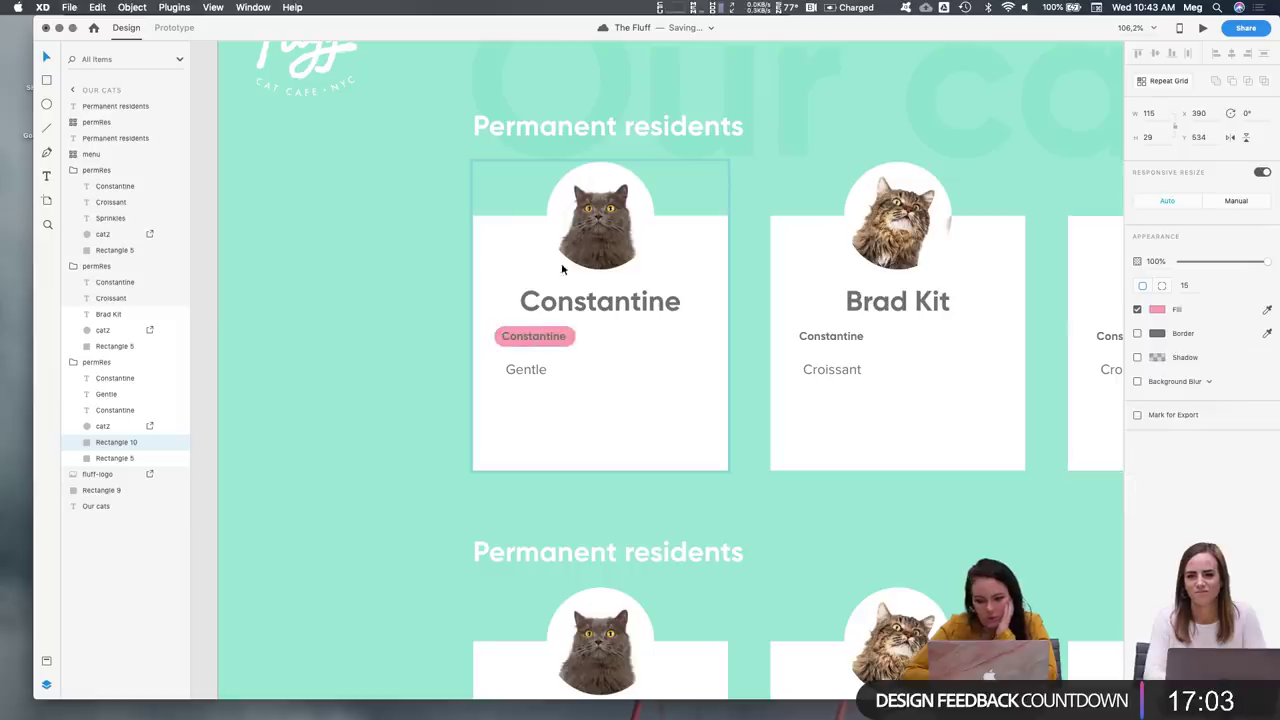
Change the small bold label over the pink pill on Constantine's card to "Gentle"
{"action": "double_click", "coordinate": [538, 337]}
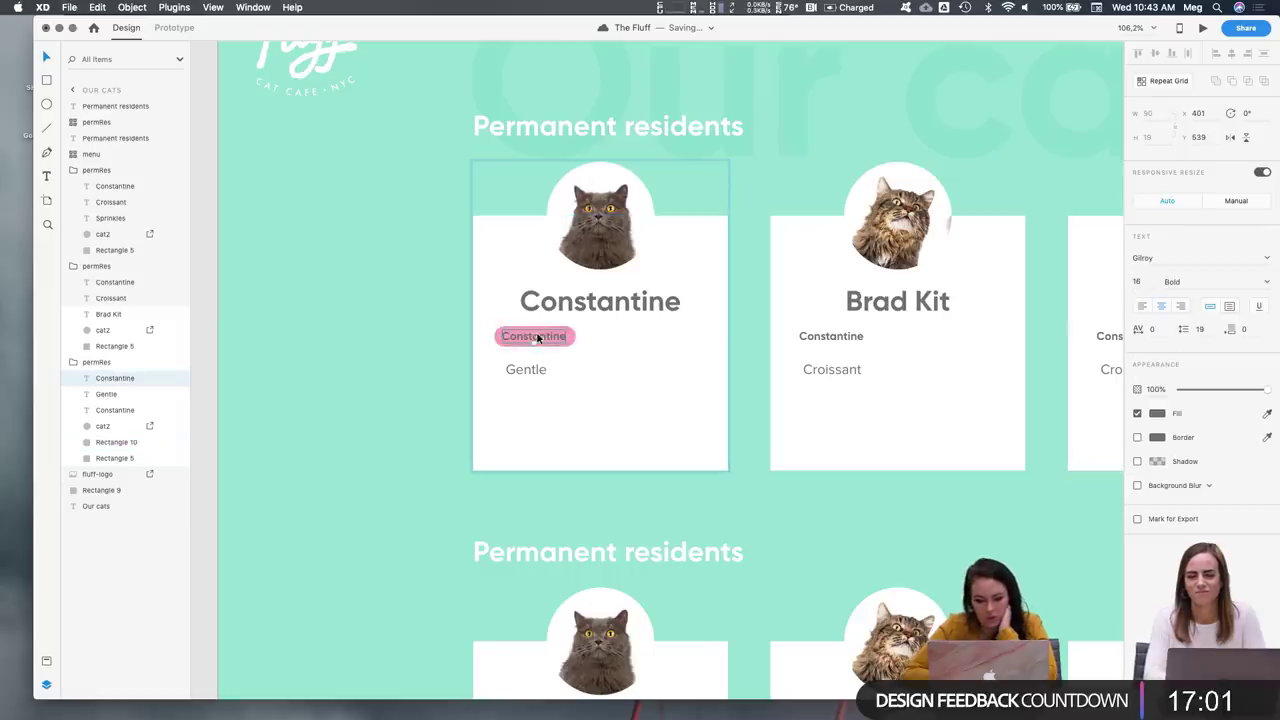
{"action": "type", "text": "Gentle"}
{"action": "key", "text": "Escape"}
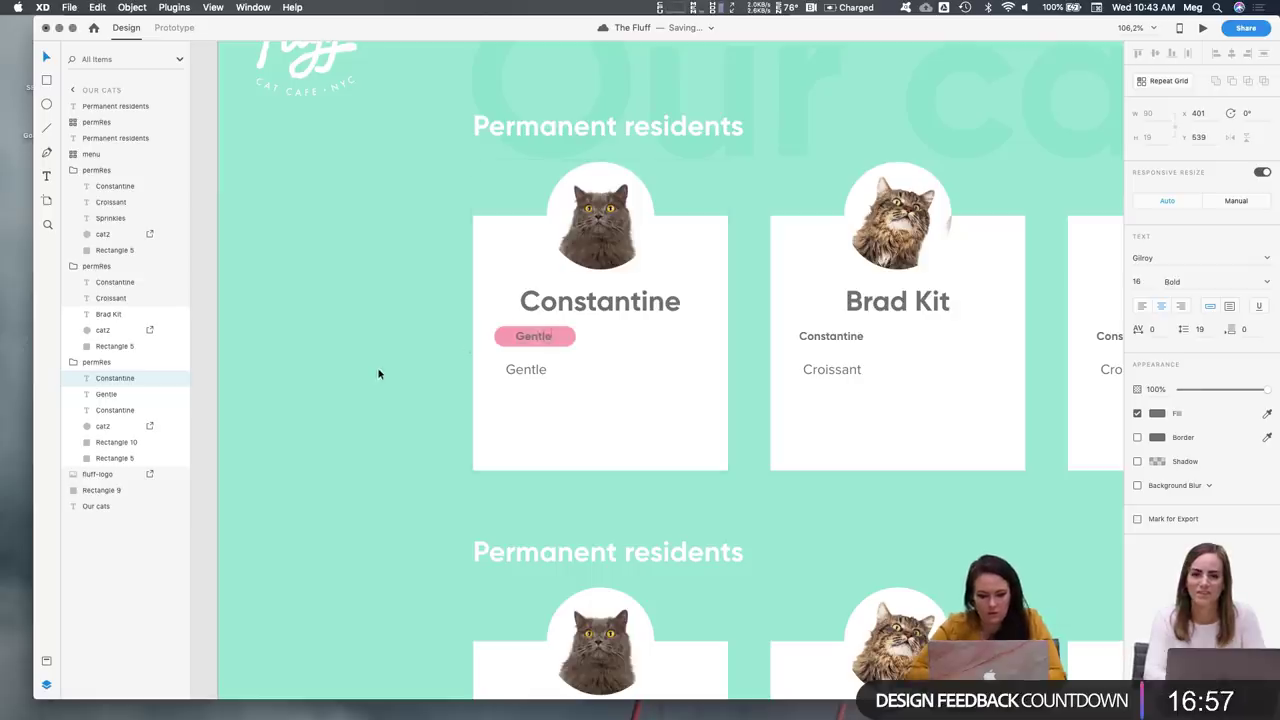
Narrow the pink pill to fit the "Gentle" label, centre the label on it and set the label's fill to white, #FFFFFF
{"action": "scroll", "coordinate": [530, 333], "scroll_direction": "up", "scroll_amount": 5}
{"action": "left_click", "coordinate": [605, 345]}
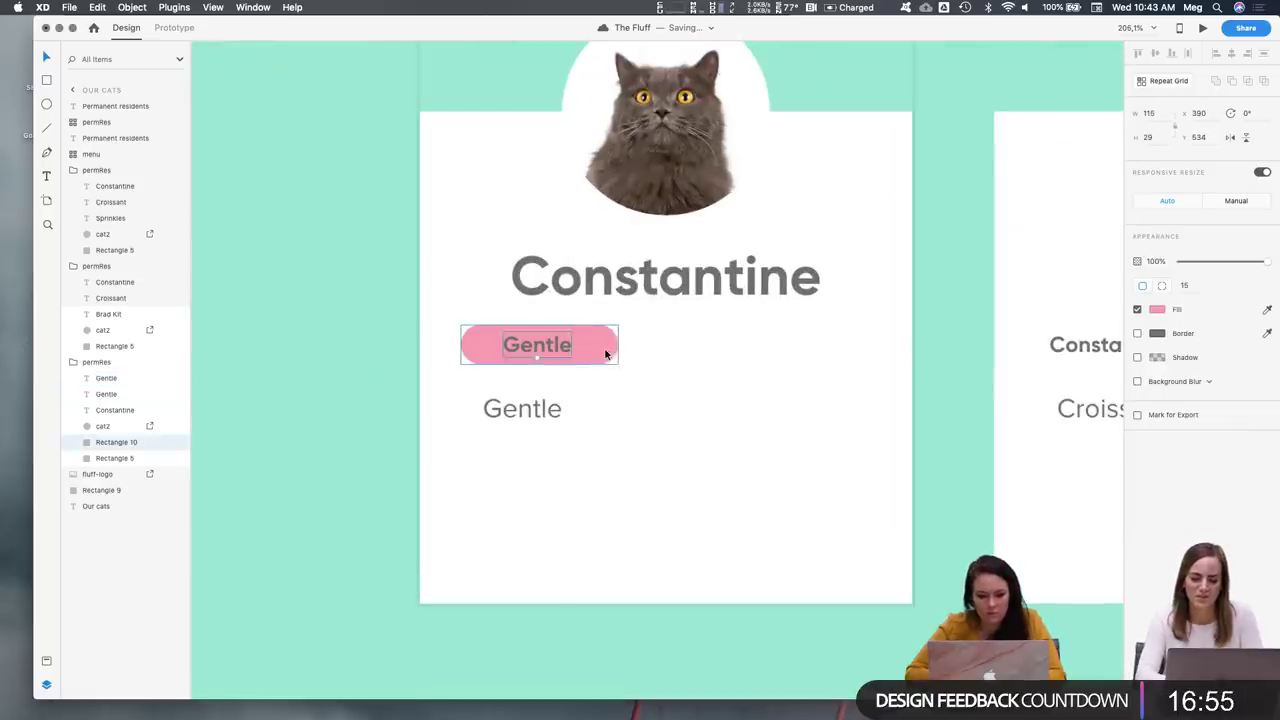
{"action": "left_click_drag", "start_coordinate": [620, 345], "coordinate": [527, 344]}
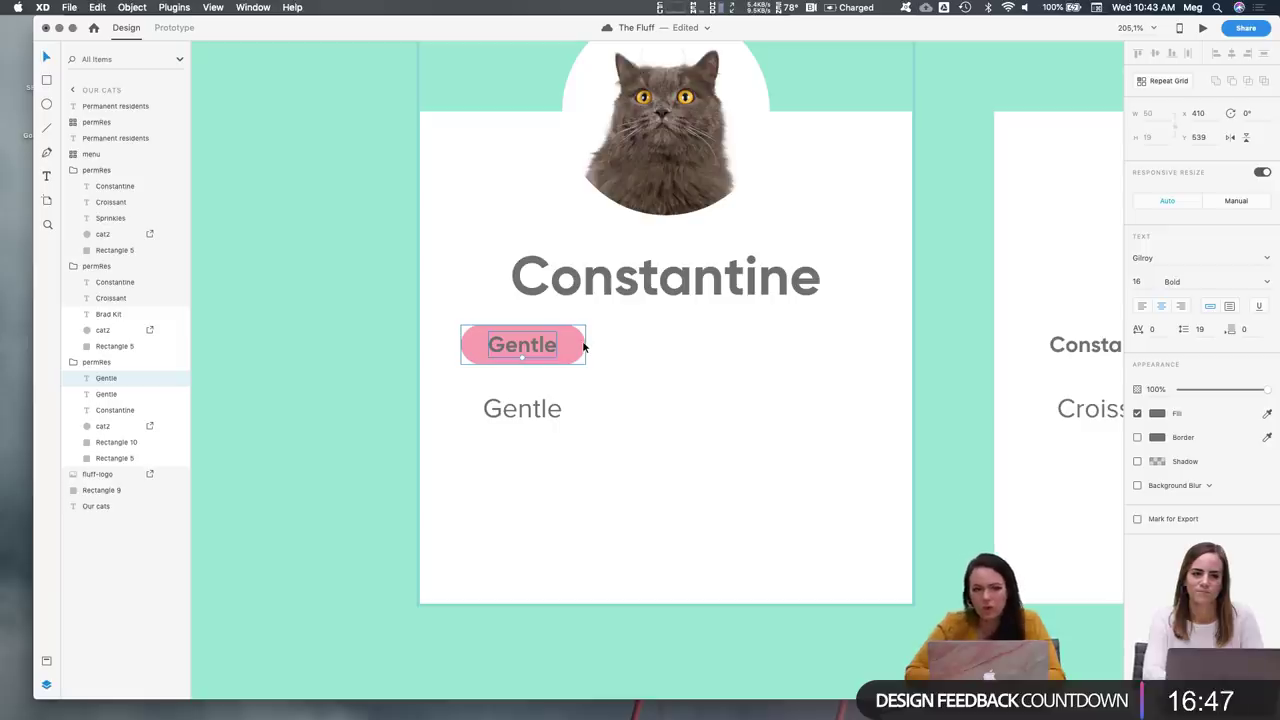
{"action": "left_click", "coordinate": [1157, 413]}
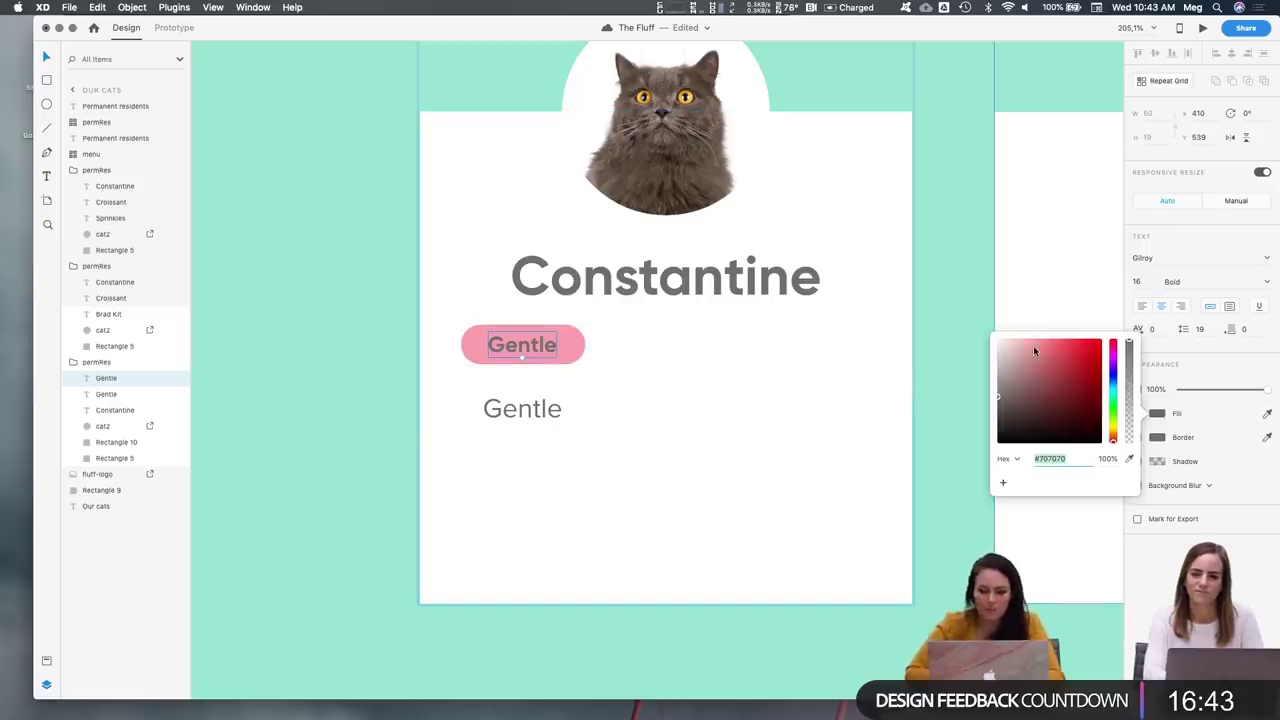
{"action": "left_click_drag", "start_coordinate": [1033, 345], "coordinate": [979, 325]}
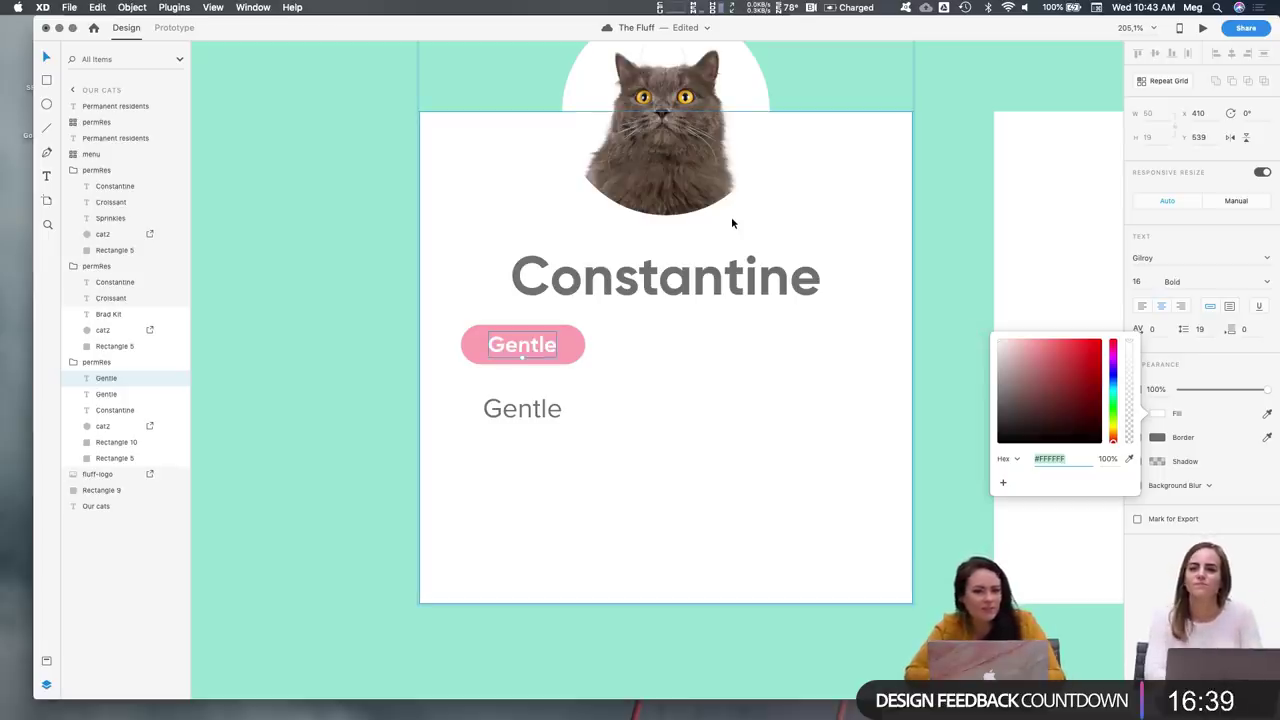
Duplicate the "Gentle" label with its pink pill and place the copy beside the original at X 491
{"action": "left_click", "coordinate": [570, 348]}
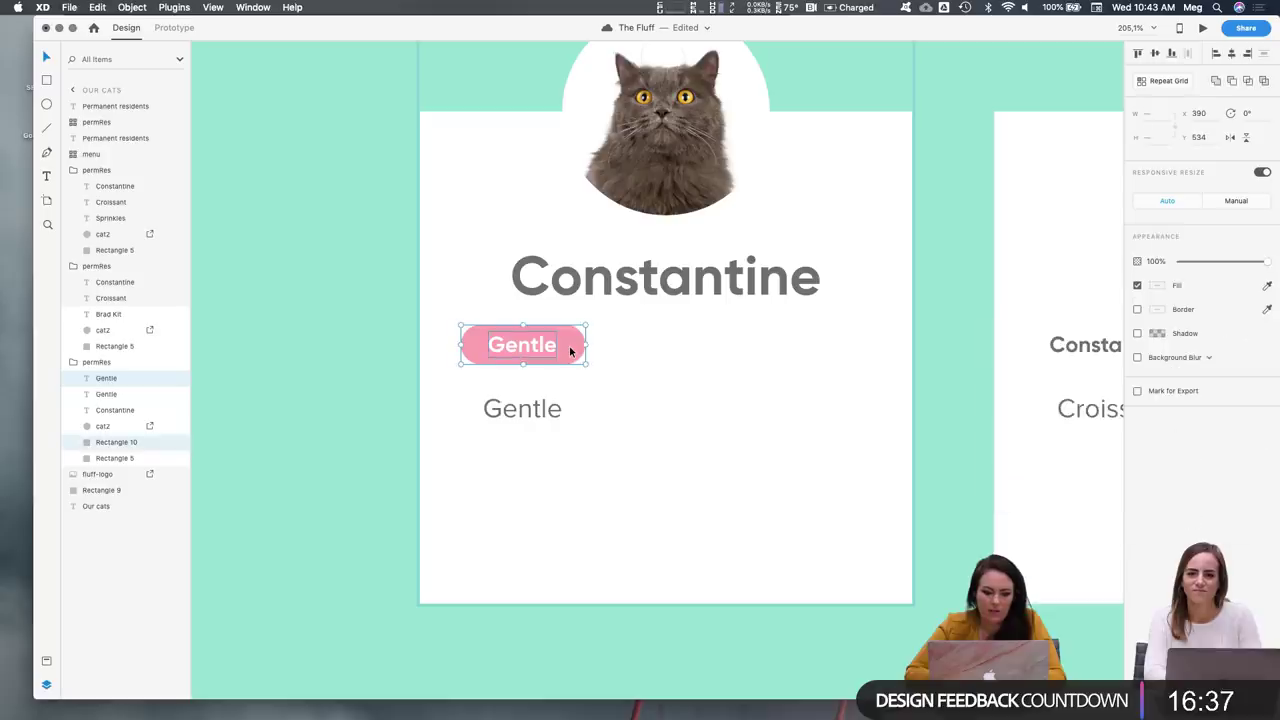
{"action": "key", "text": "super+d"}
{"action": "left_click_drag", "start_coordinate": [523, 346], "coordinate": [660, 345]}
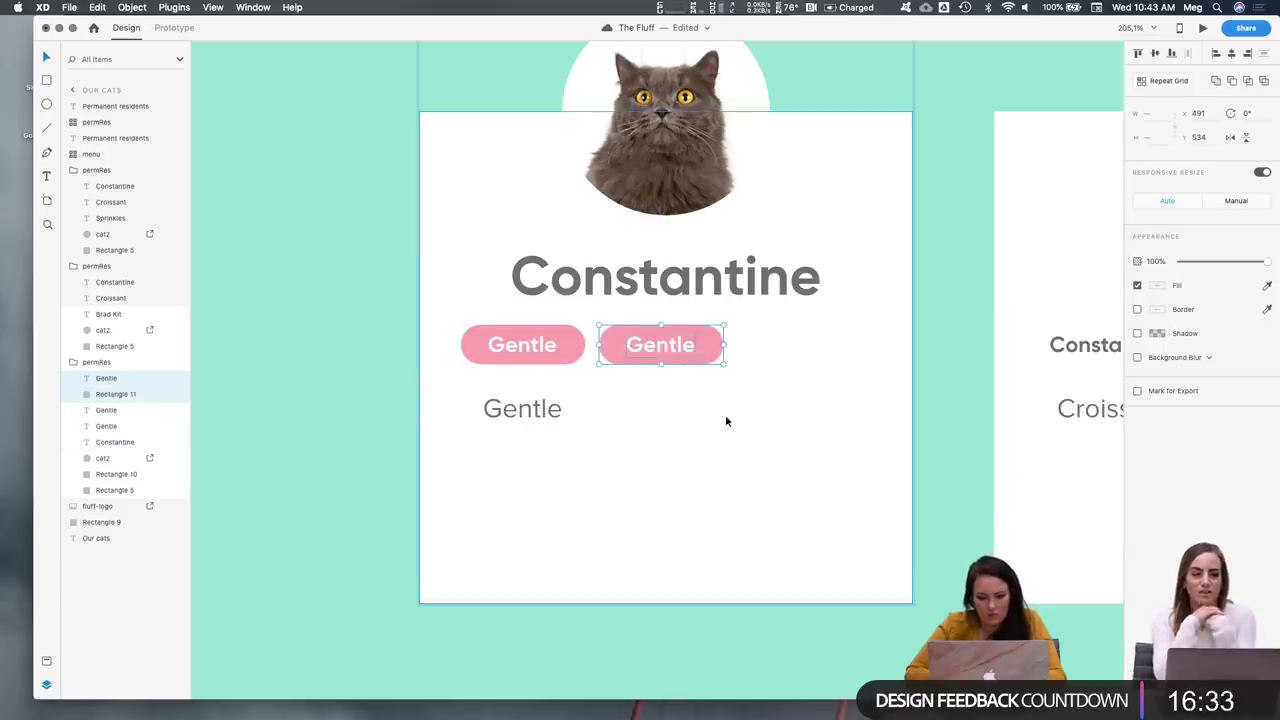
Change the copied label's text to "Curious", widen its pink pill to about 99 px and centre the label on it
{"action": "double_click", "coordinate": [666, 348]}
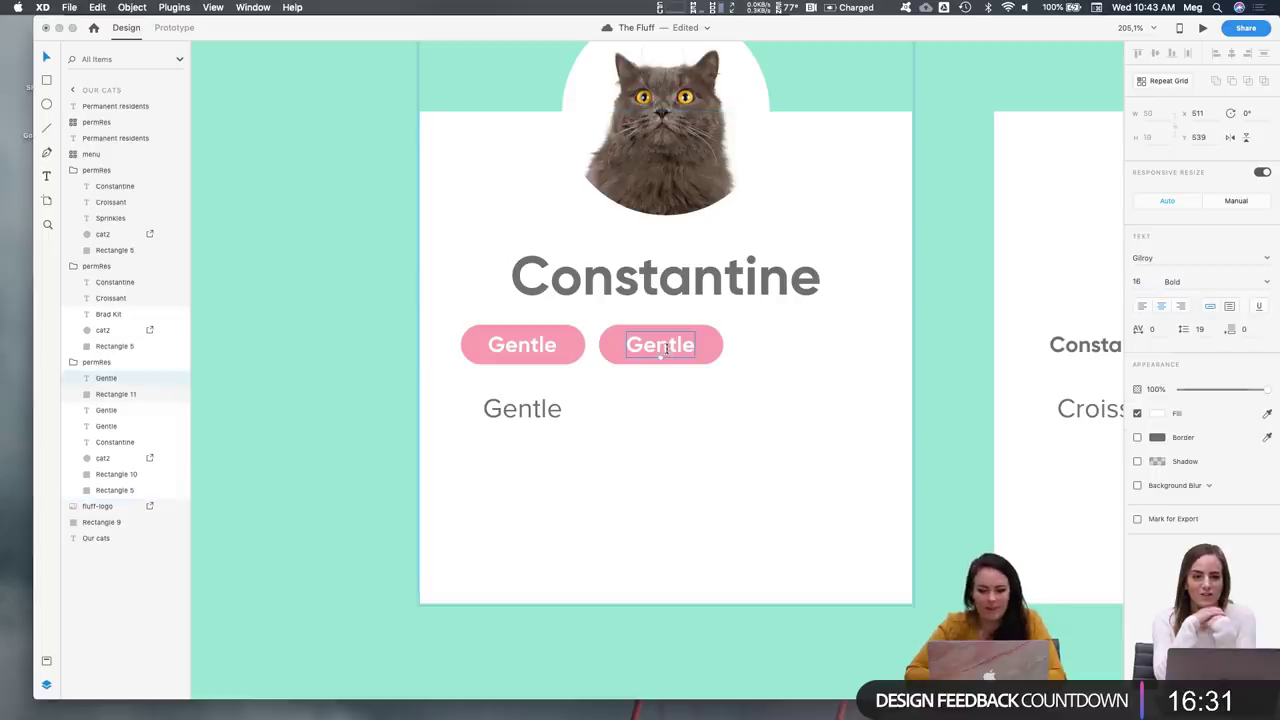
{"action": "double_click", "coordinate": [666, 348]}
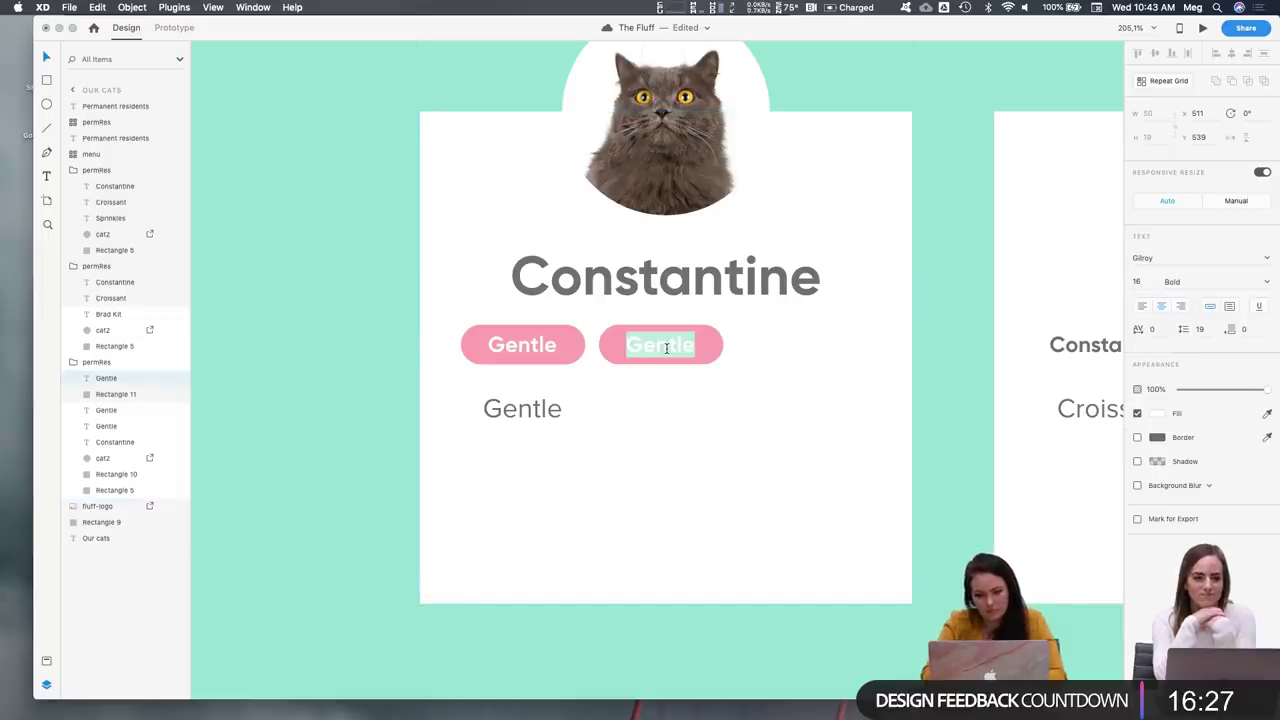
{"action": "type", "text": "Curious"}
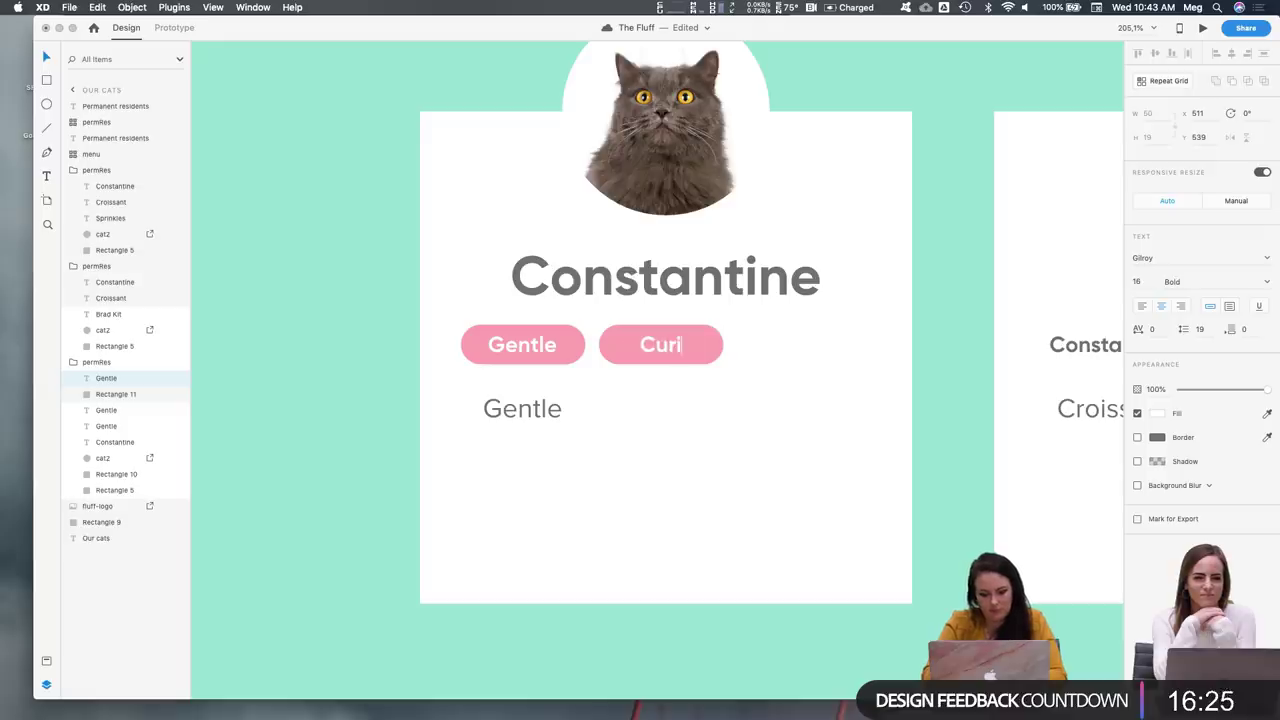
{"action": "left_click", "coordinate": [720, 342]}
{"action": "left_click_drag", "start_coordinate": [723, 343], "coordinate": [662, 347]}
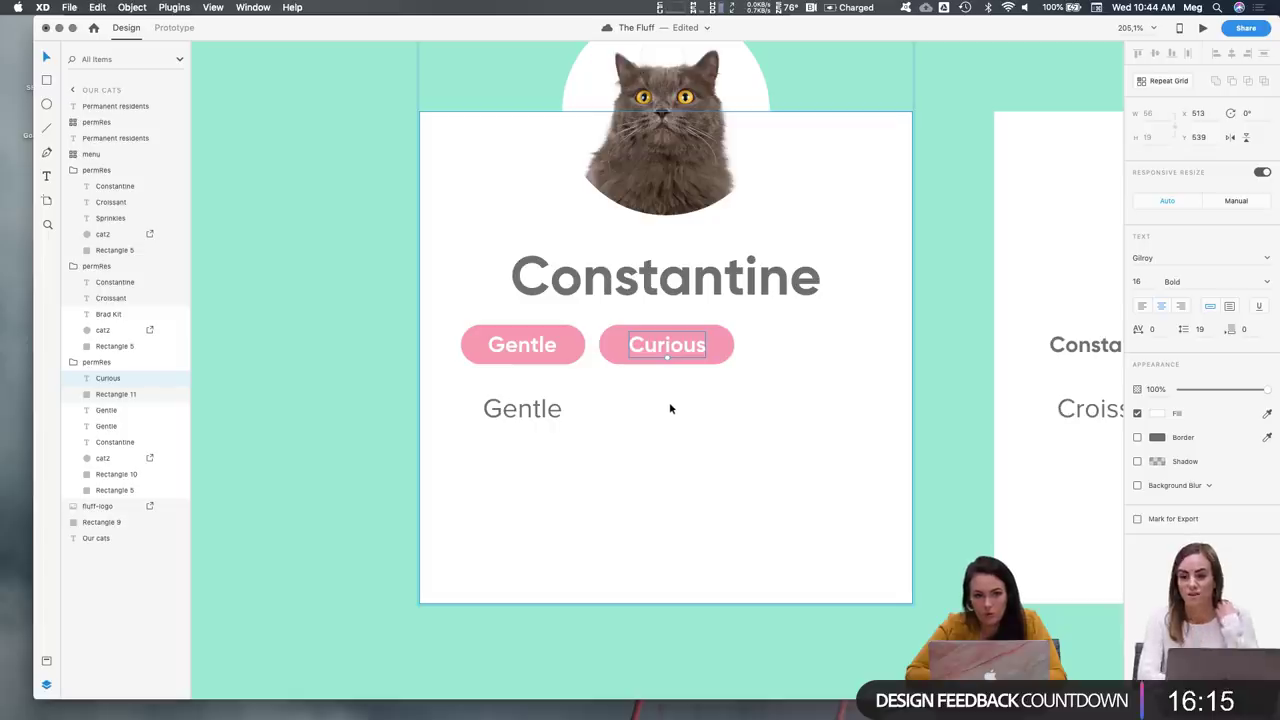
Duplicate the "Curious" label with its pink pill and place the copy beside it at X 600
{"action": "left_click", "coordinate": [723, 346], "text": "shift"}
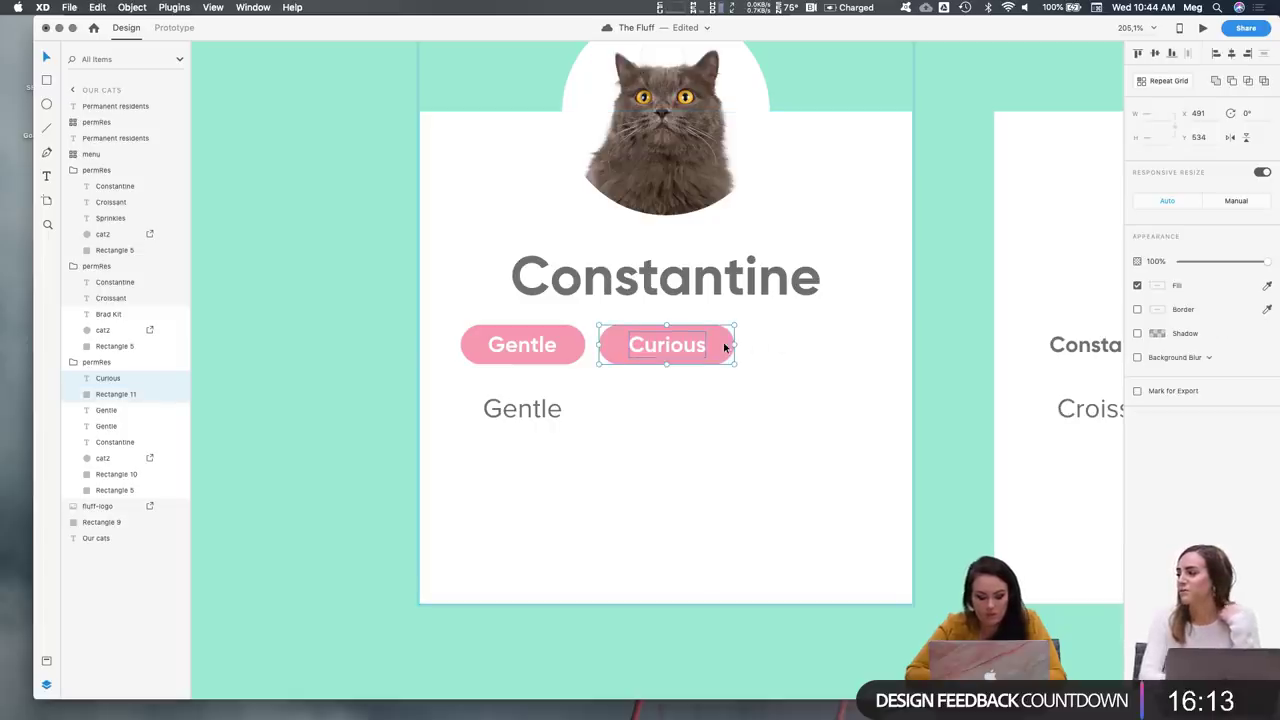
{"action": "key", "text": "super+d"}
{"action": "left_click_drag", "start_coordinate": [677, 352], "coordinate": [818, 356]}
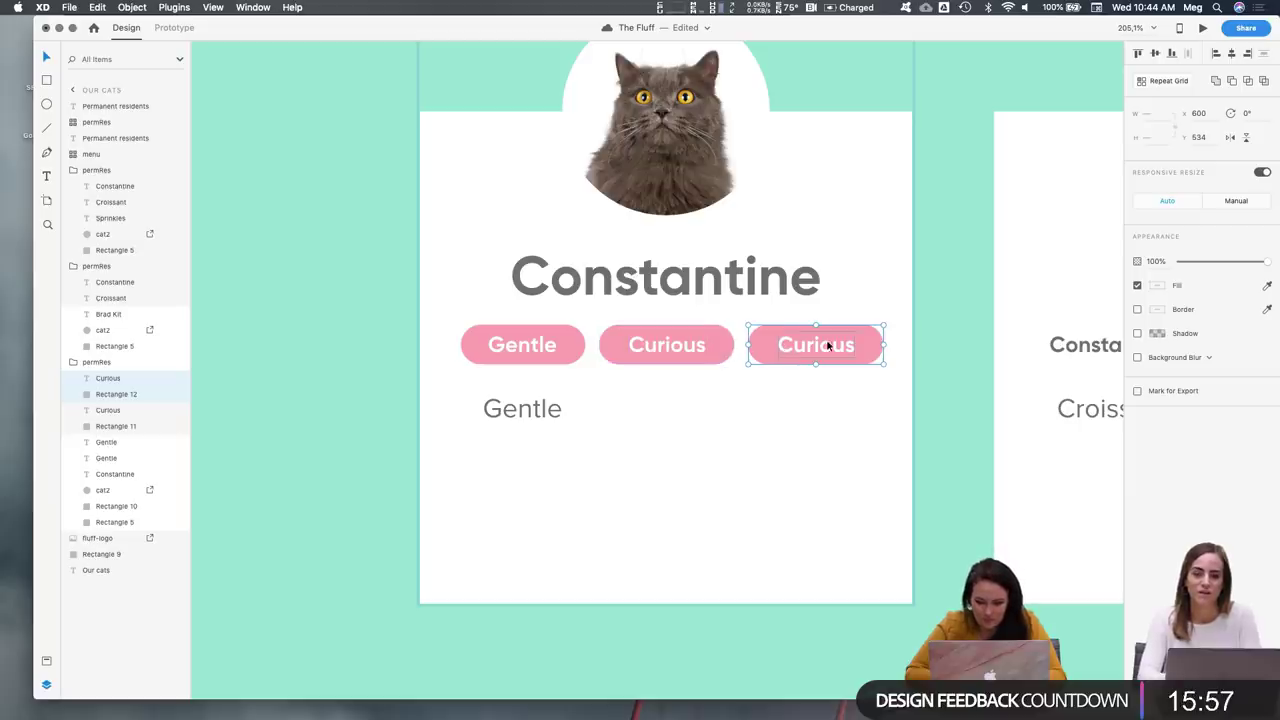
Change the third pill's label text on Constantine's card to "Friendly"
{"action": "left_click", "coordinate": [909, 358]}
{"action": "left_click", "coordinate": [939, 360]}
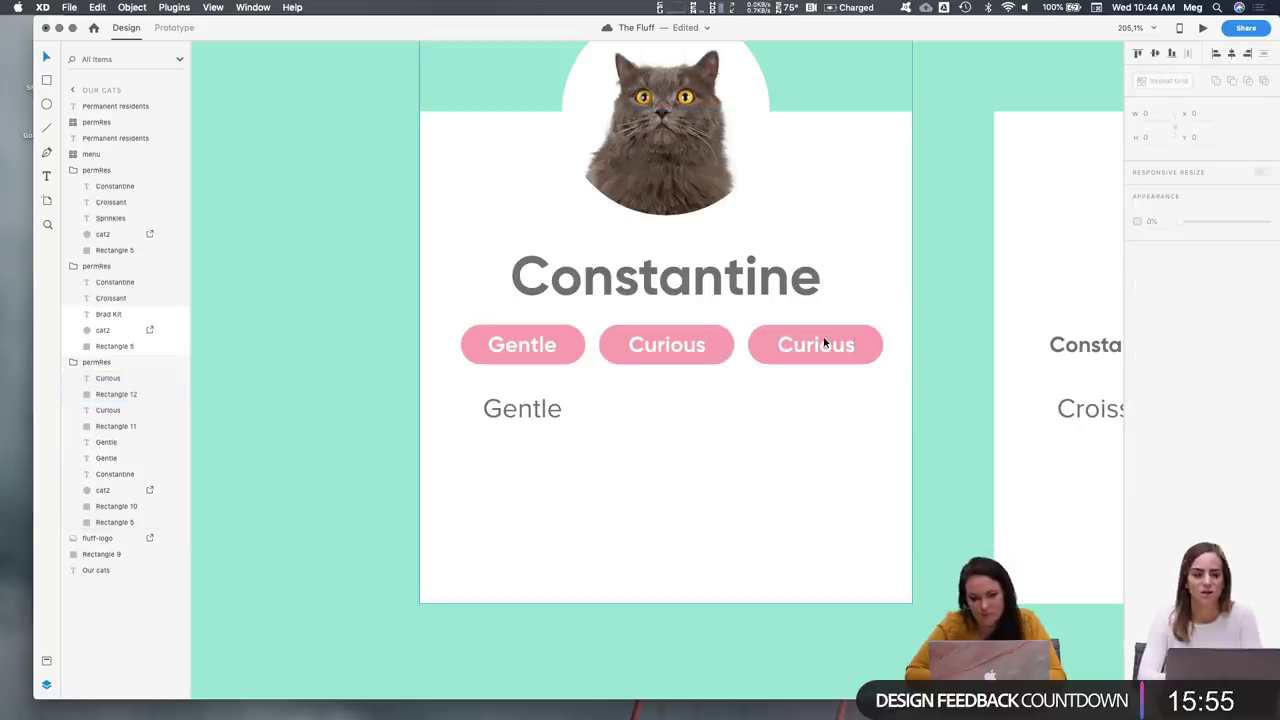
{"action": "left_click", "coordinate": [824, 344]}
{"action": "double_click", "coordinate": [820, 343]}
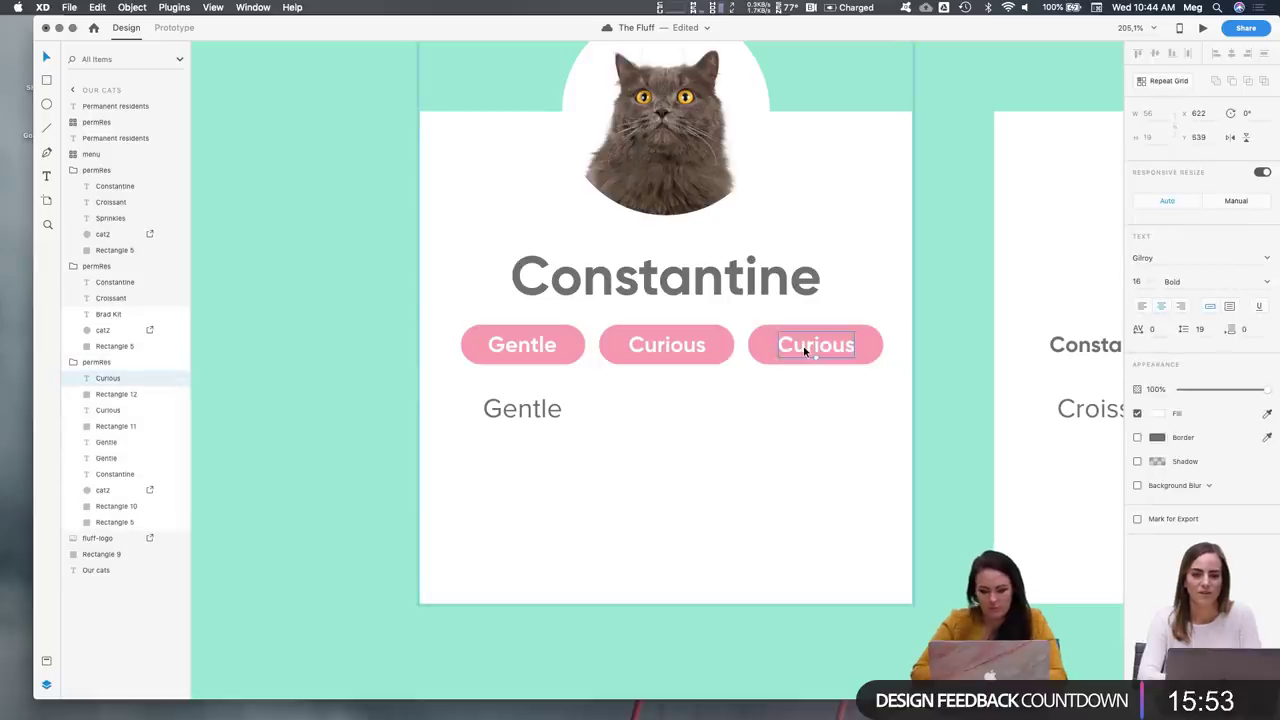
{"action": "double_click", "coordinate": [803, 346]}
{"action": "type", "text": "Friendly"}
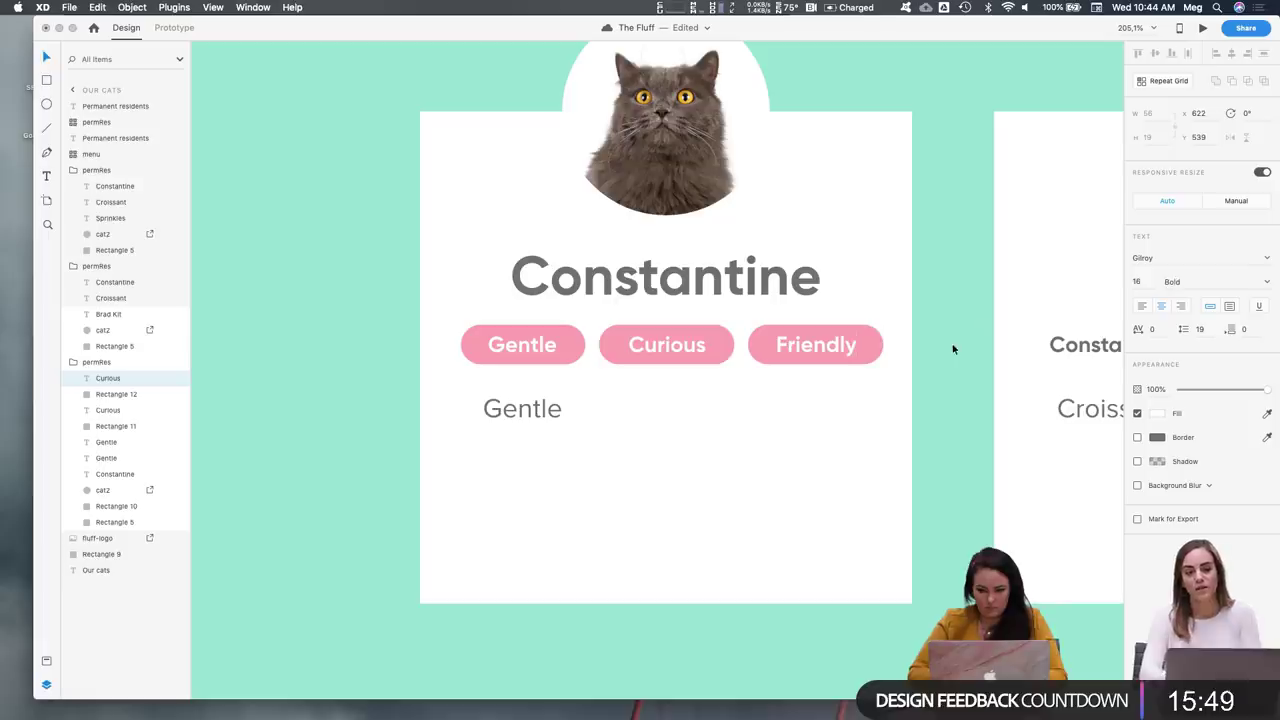
{"action": "key", "text": "Escape"}
Tighten the horizontal spacing between the three pink pill backgrounds on Constantine's card
{"action": "left_click", "coordinate": [866, 345]}
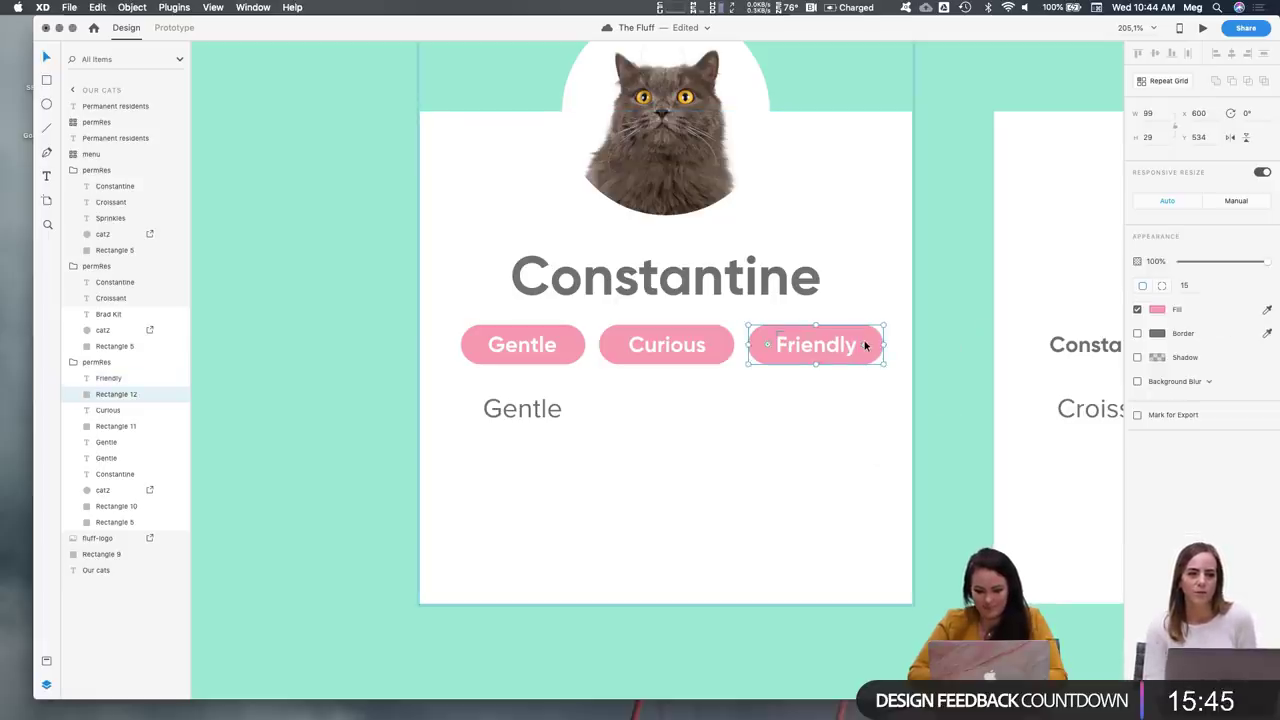
{"action": "left_click", "coordinate": [720, 347], "text": "shift"}
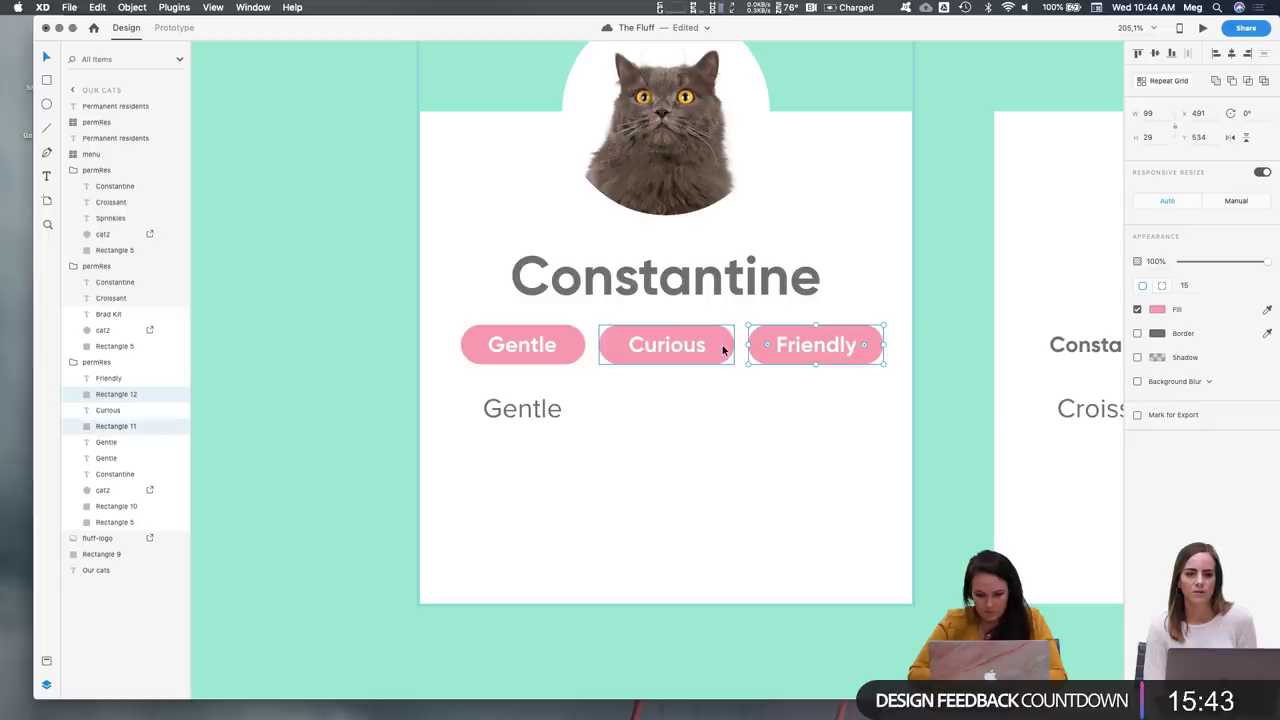
{"action": "left_click", "coordinate": [576, 346], "text": "shift"}
{"action": "left_click_drag", "start_coordinate": [883, 344], "coordinate": [861, 344]}
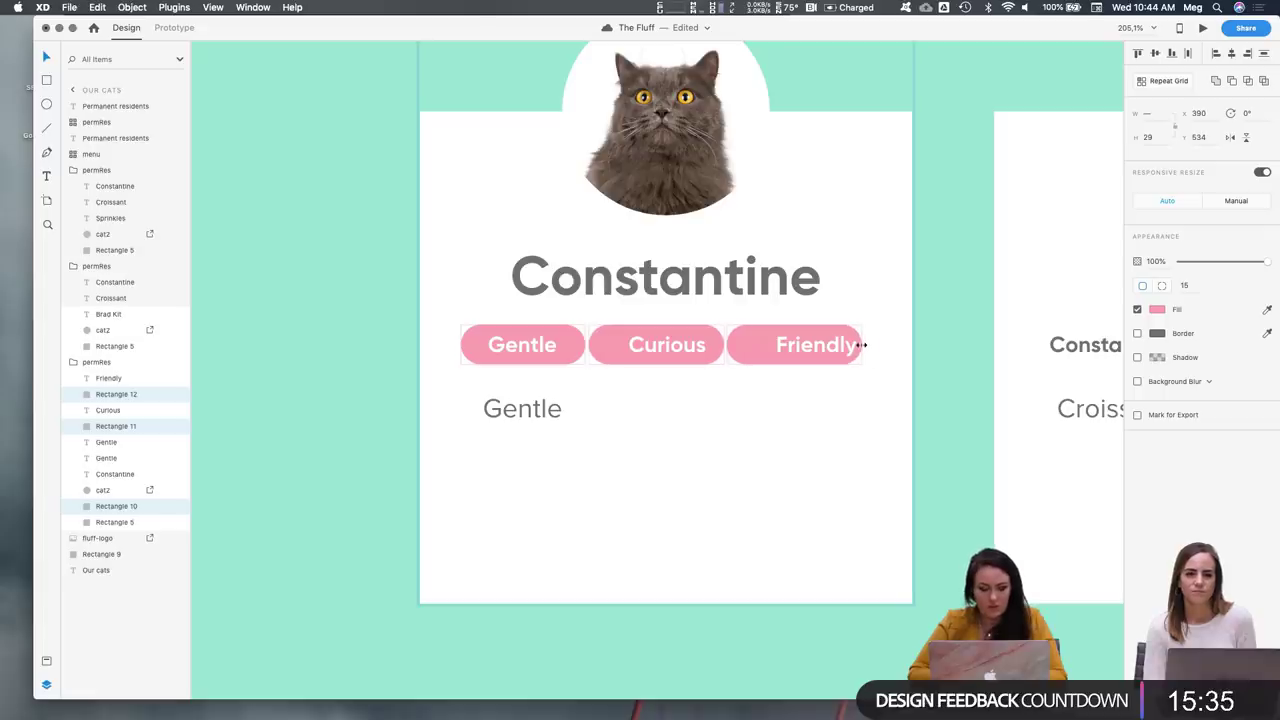
{"action": "left_click_drag", "start_coordinate": [860, 345], "coordinate": [861, 344]}
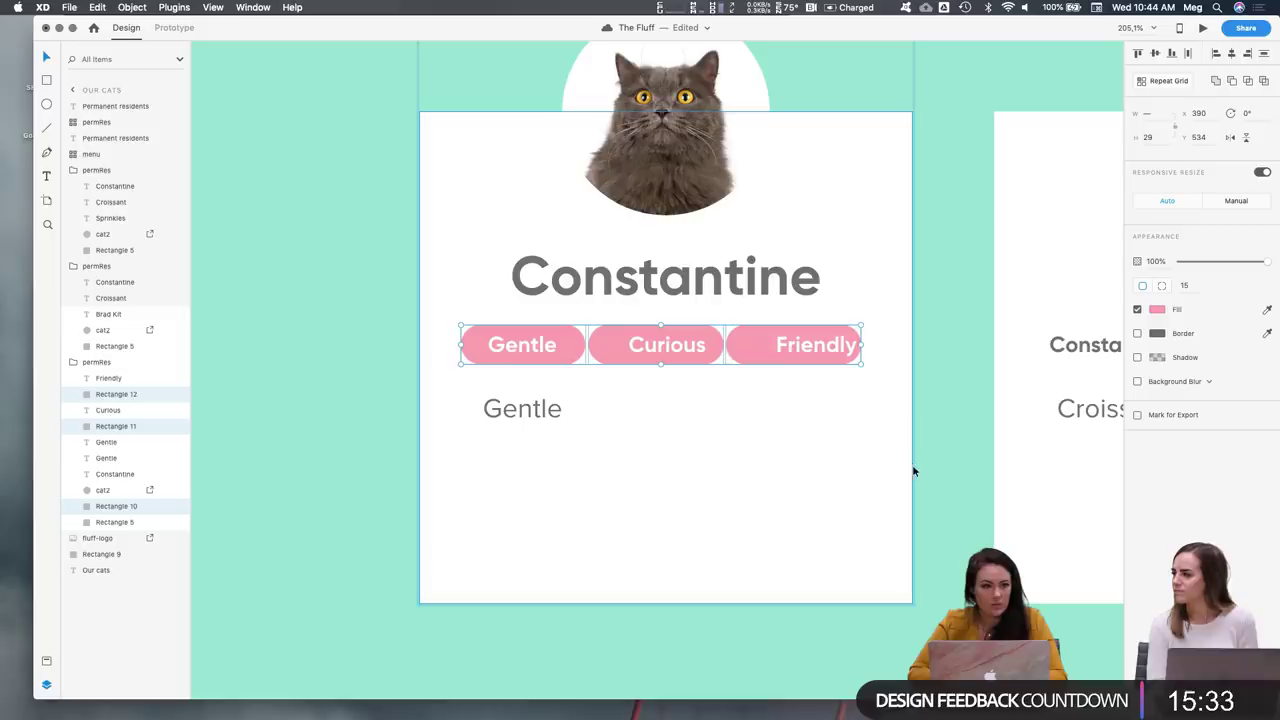
{"action": "left_click", "coordinate": [957, 371]}
{"action": "left_click", "coordinate": [758, 338]}
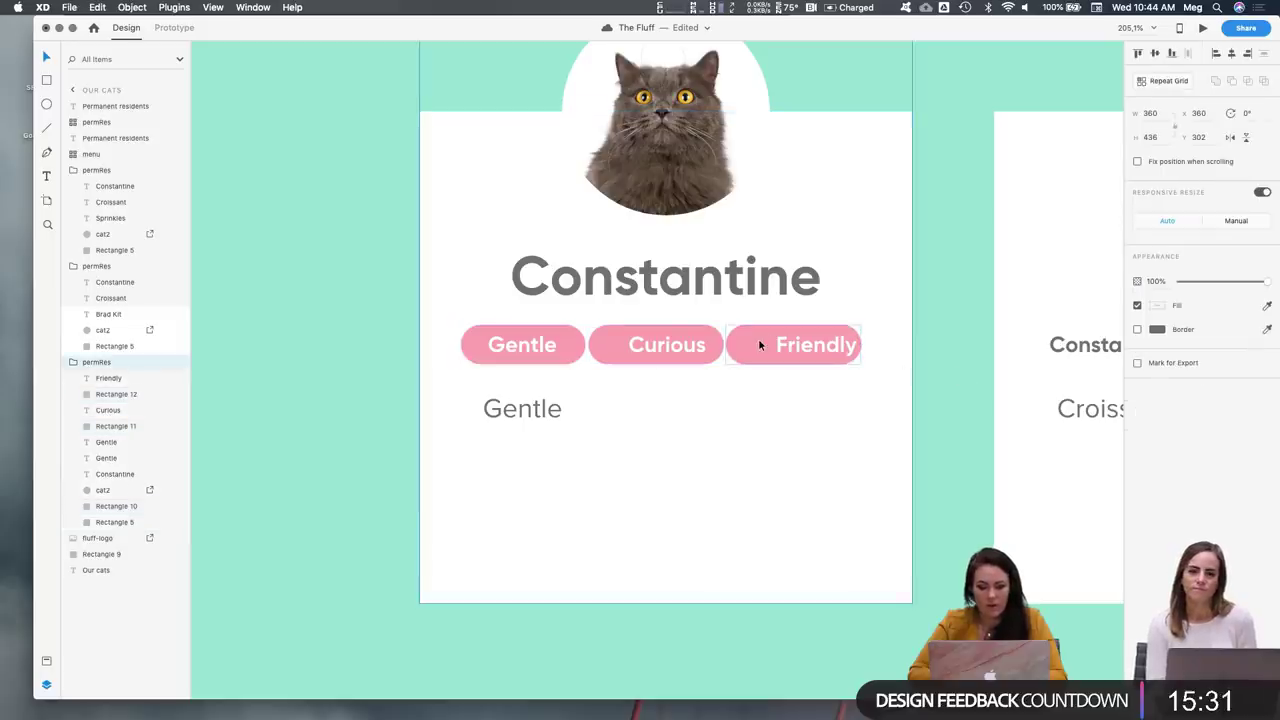
{"action": "left_click_drag", "start_coordinate": [755, 345], "coordinate": [769, 343]}
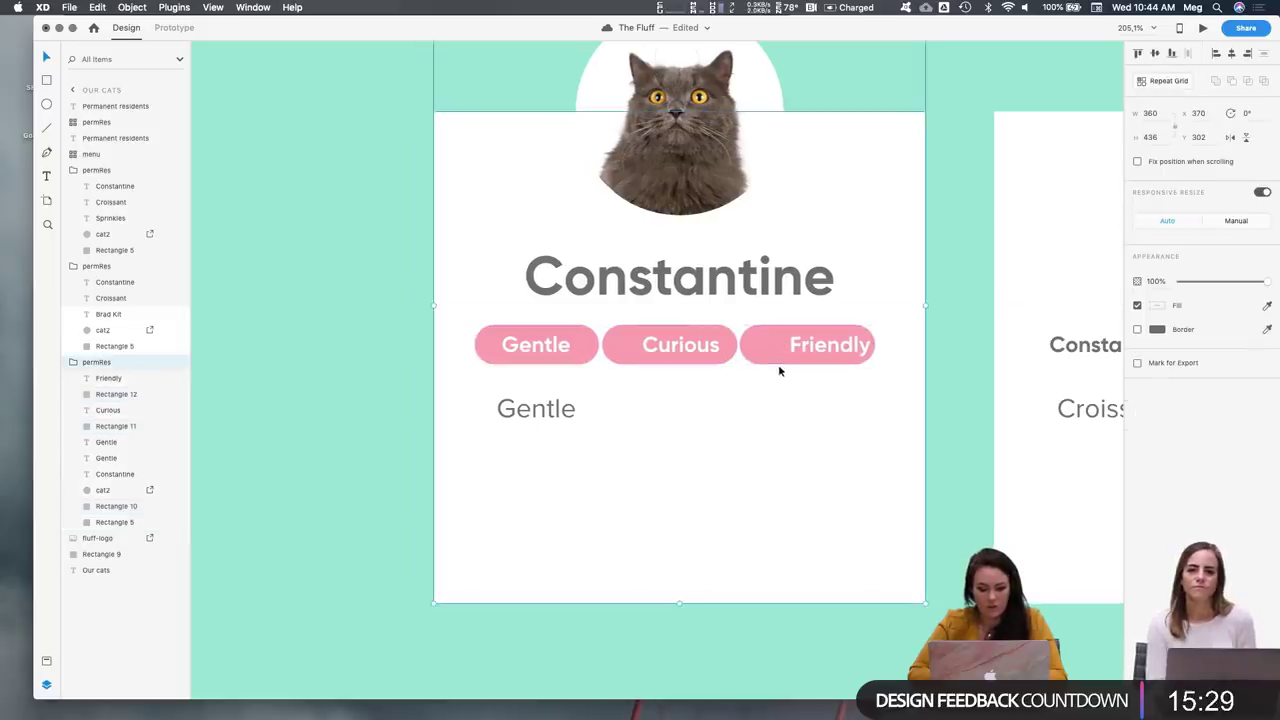
{"action": "key", "text": "super+z"}
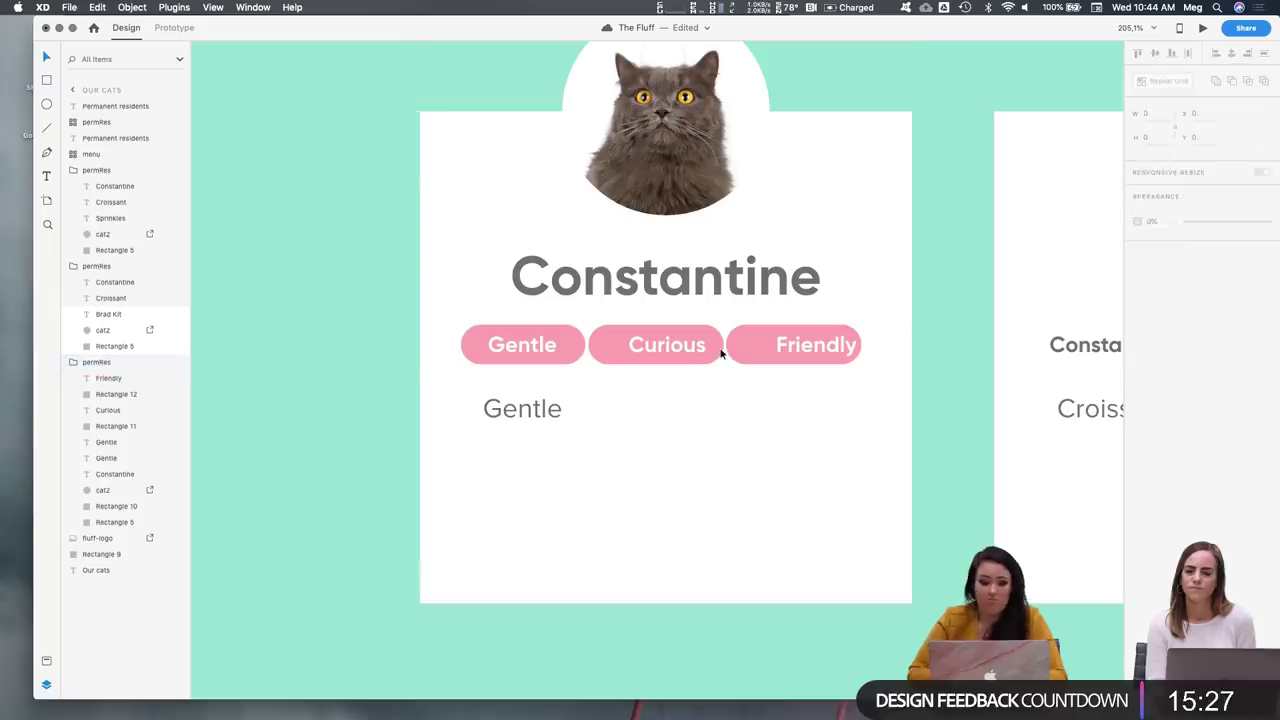
Move the third pink pill background behind the "Friendly" label to X 600.88
{"action": "double_click", "coordinate": [753, 348]}
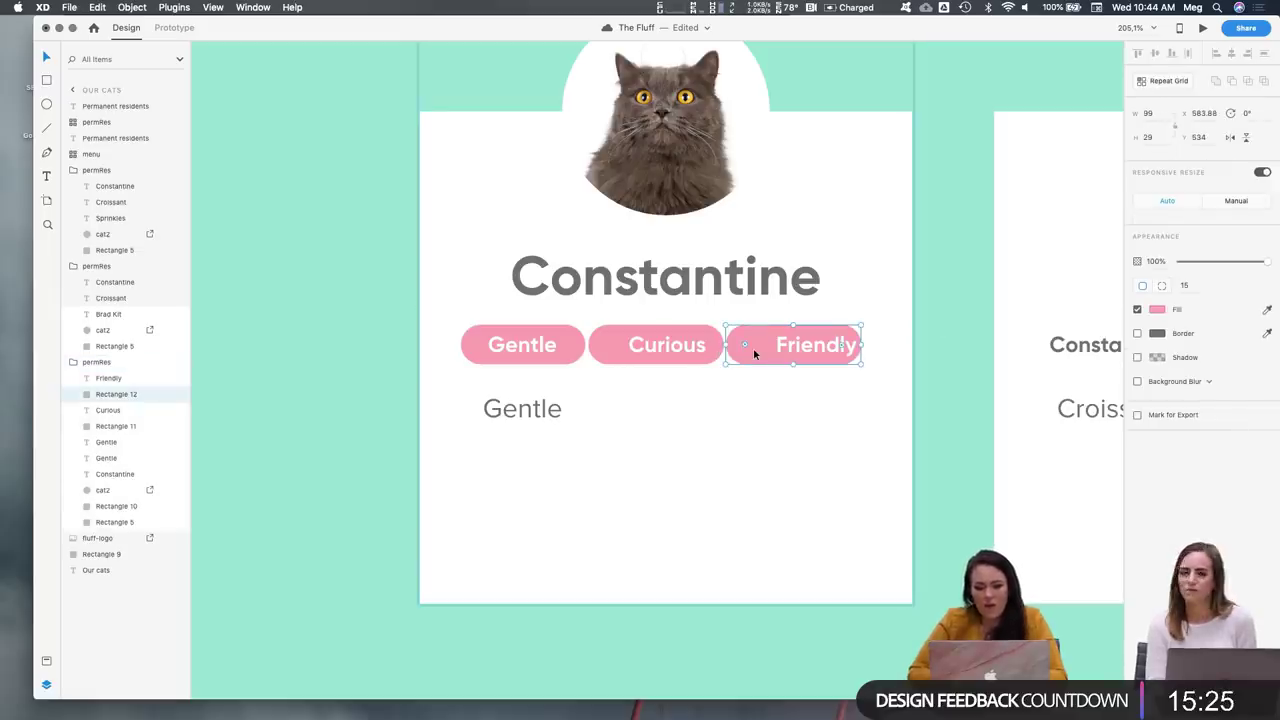
{"action": "left_click_drag", "start_coordinate": [753, 348], "coordinate": [774, 343]}
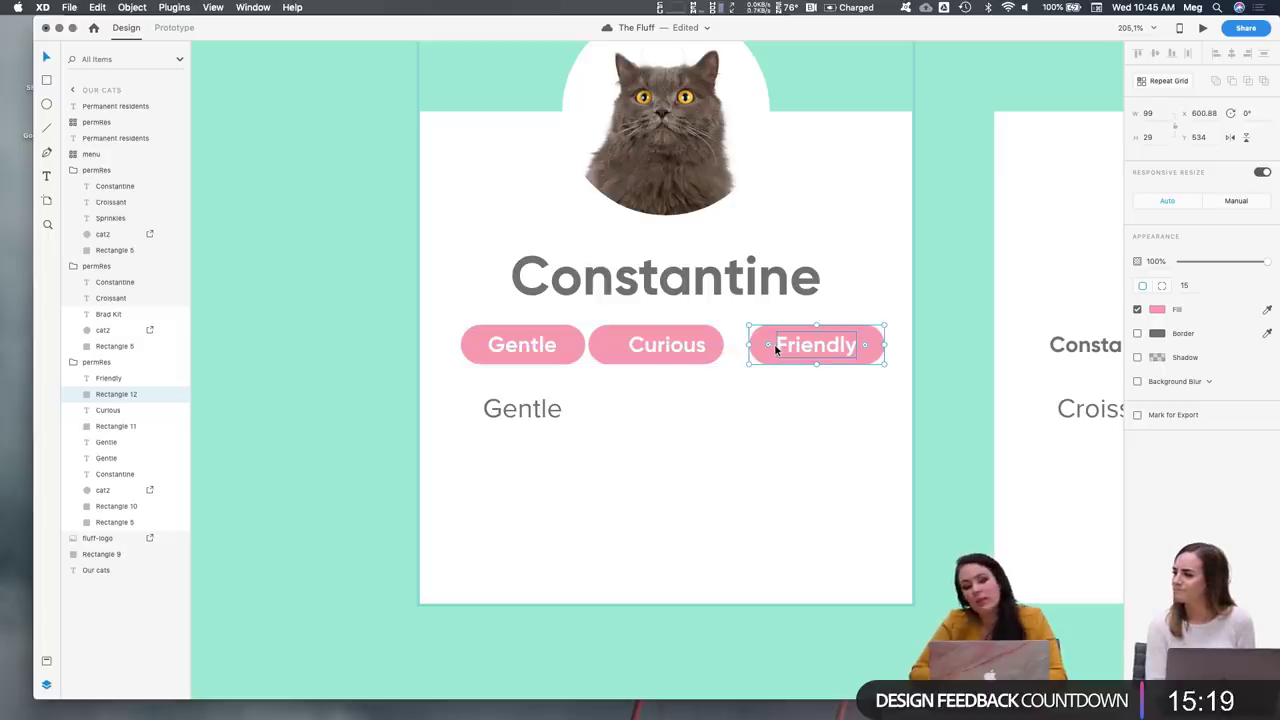
Move the pink pill behind the word Curious to X 490.25 so its label sits centred
{"action": "left_click", "coordinate": [603, 347]}
{"action": "left_click_drag", "start_coordinate": [617, 360], "coordinate": [629, 366]}
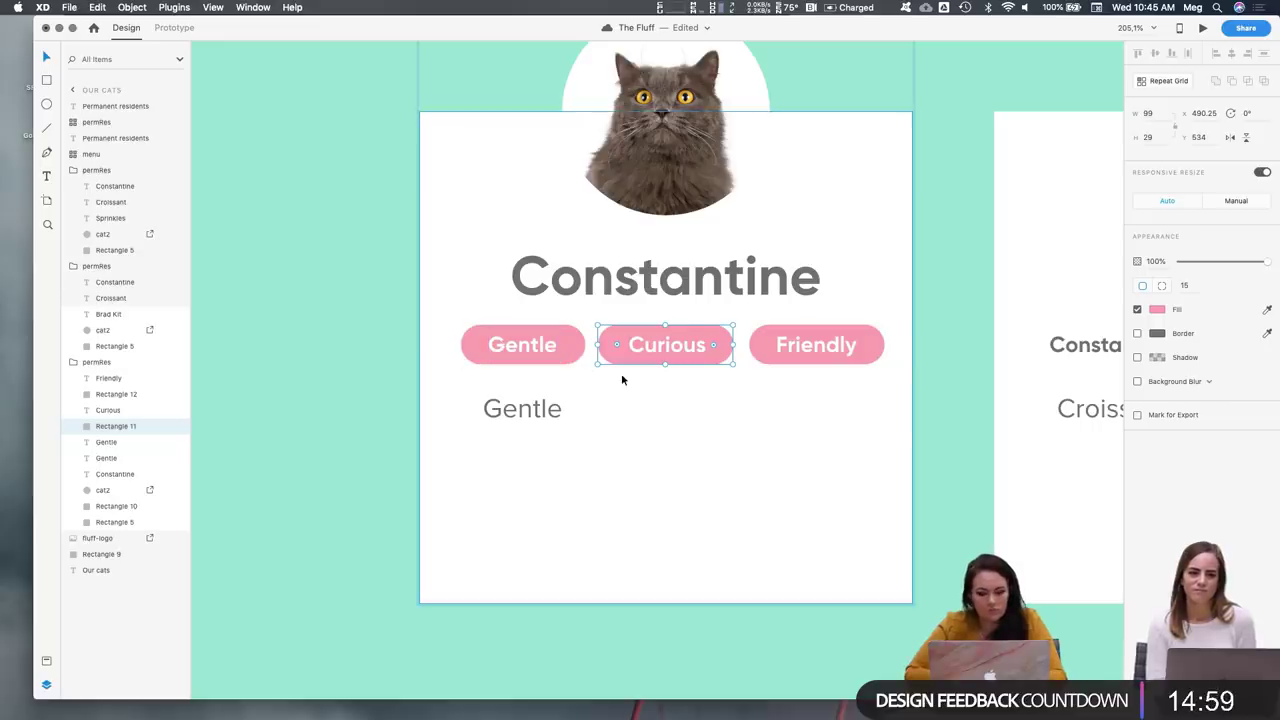
{"action": "scroll", "coordinate": [688, 398], "scroll_direction": "down", "scroll_amount": 5}
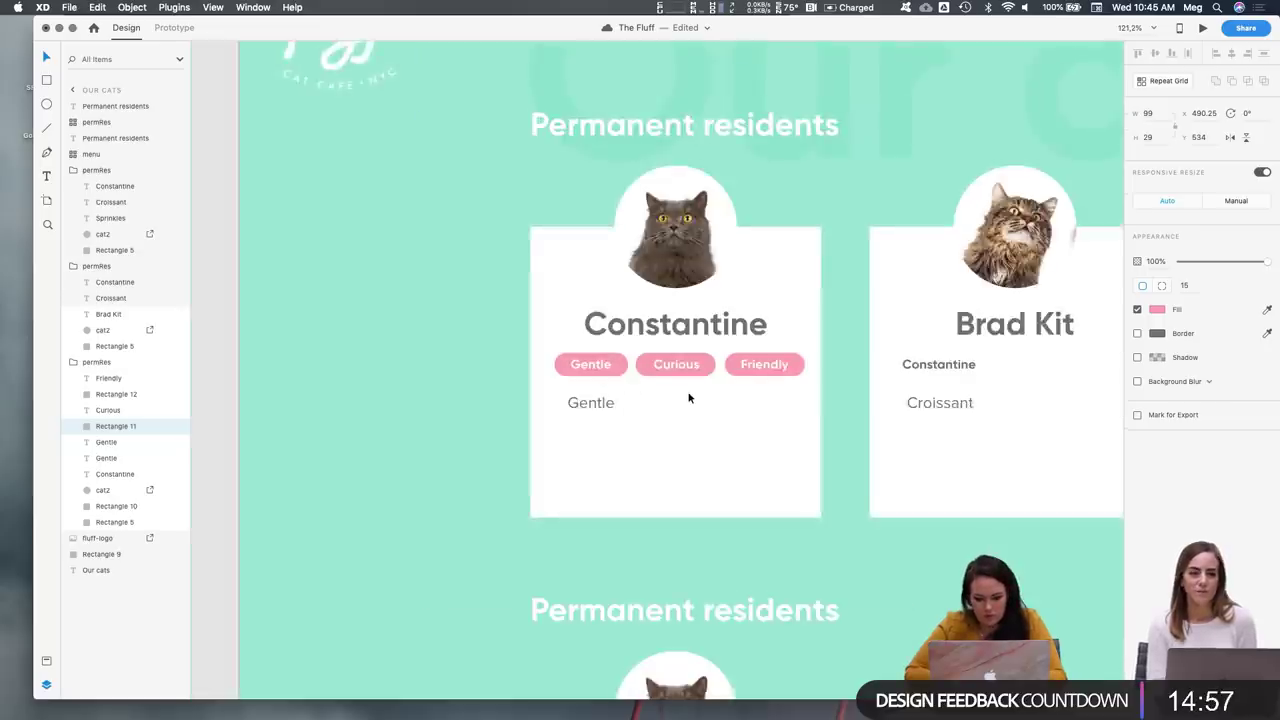
{"action": "scroll", "coordinate": [688, 388], "scroll_direction": "up", "scroll_amount": 5}
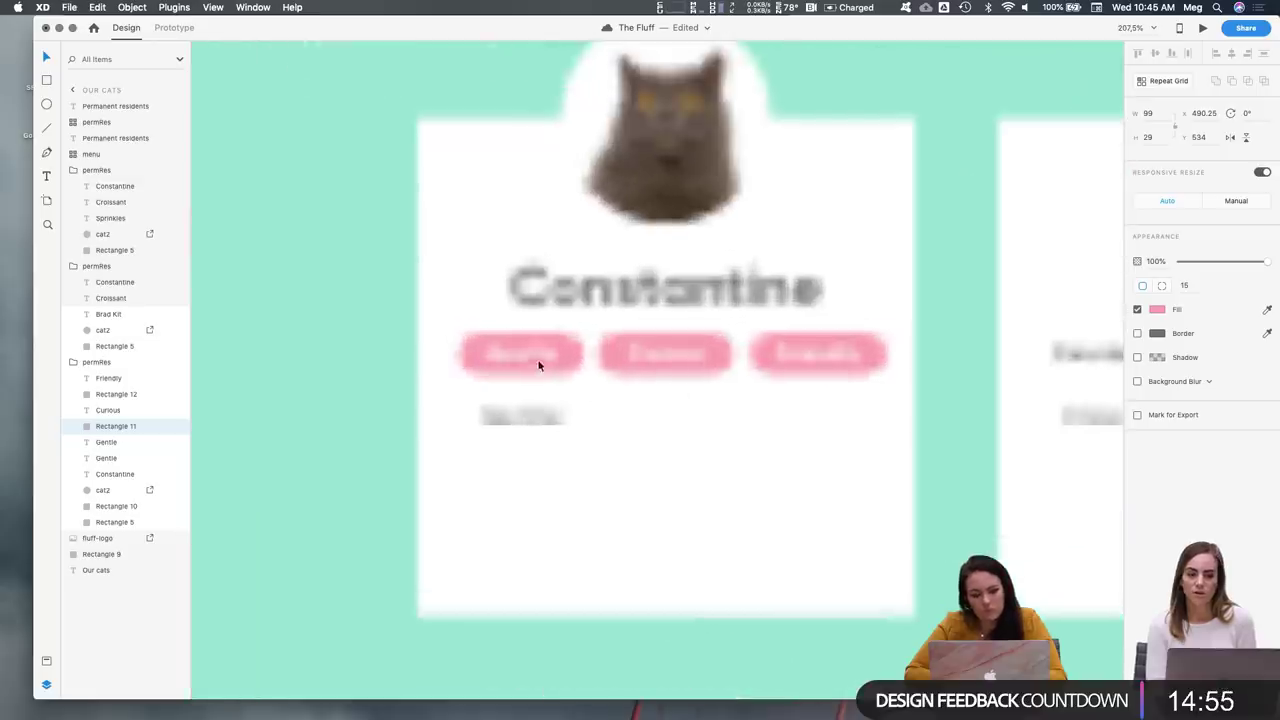
Set the font size of the Gentle, Curious and Friendly tag labels to 14
{"action": "left_click", "coordinate": [548, 357]}
{"action": "left_click", "coordinate": [666, 354], "text": "shift"}
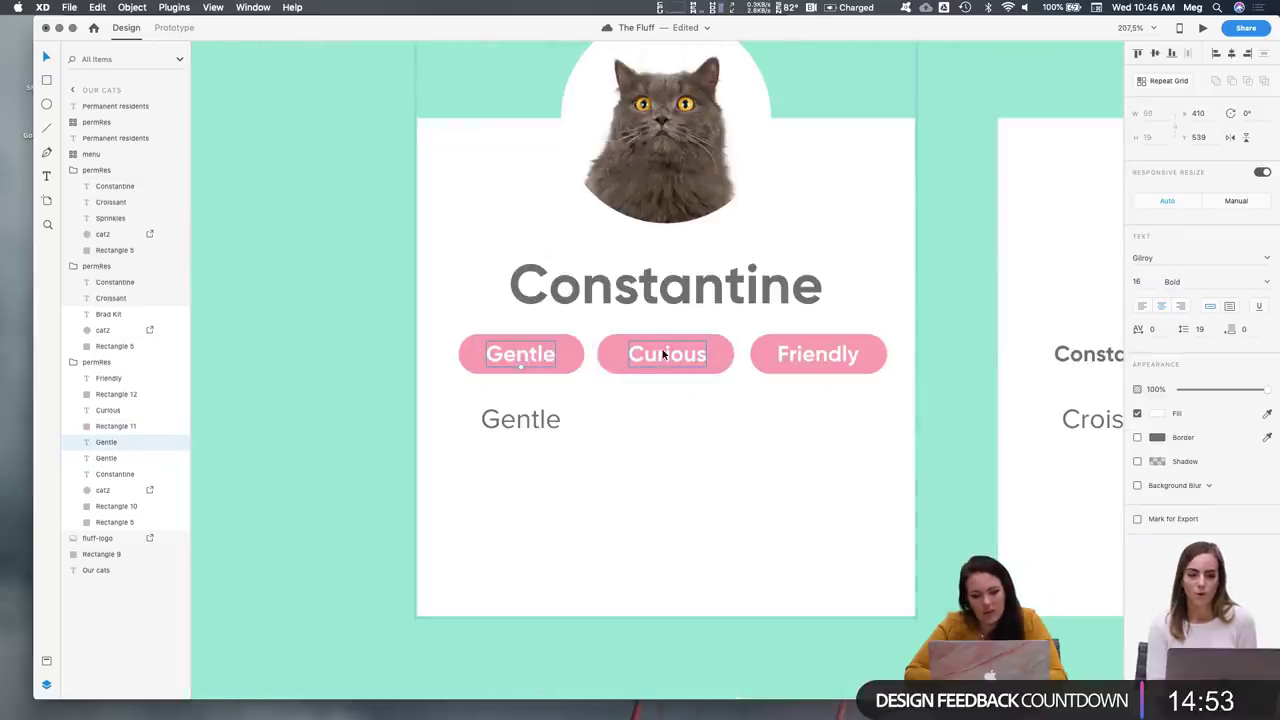
{"action": "left_click", "coordinate": [845, 357], "text": "shift"}
{"action": "left_click", "coordinate": [1137, 281]}
{"action": "type", "text": "14"}
{"action": "key", "text": "Return"}
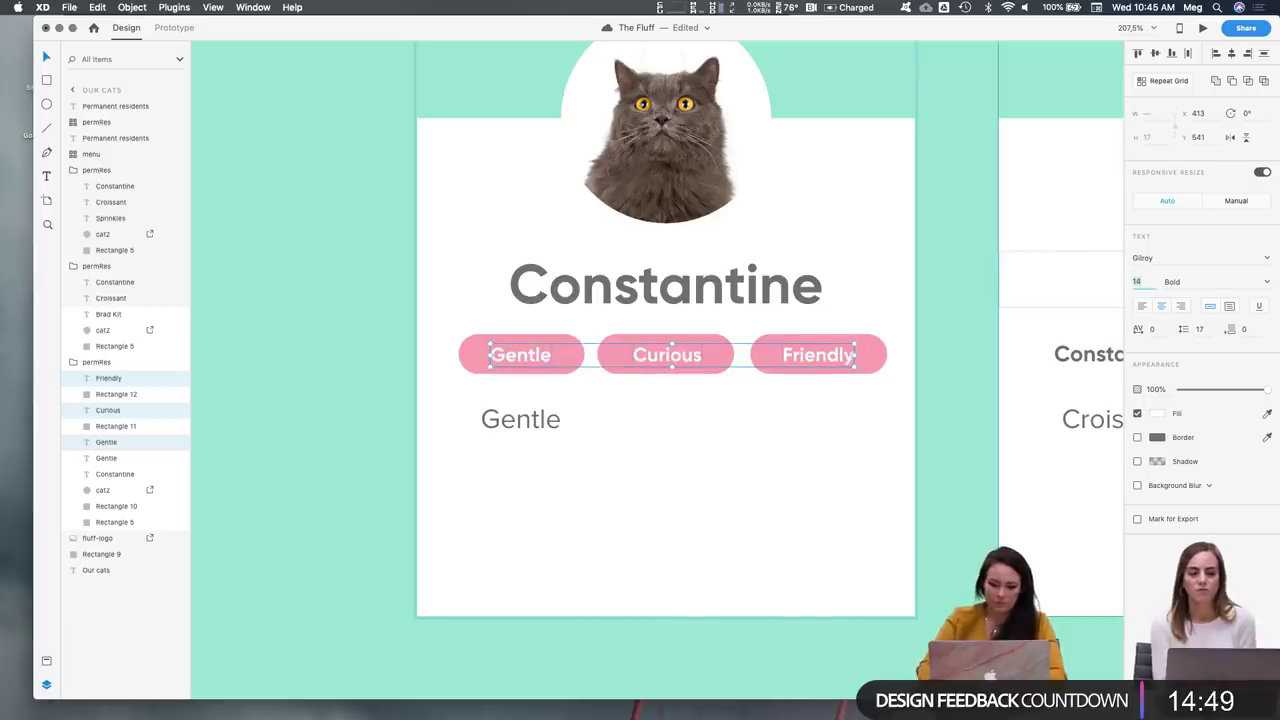
{"action": "left_click", "coordinate": [676, 418]}
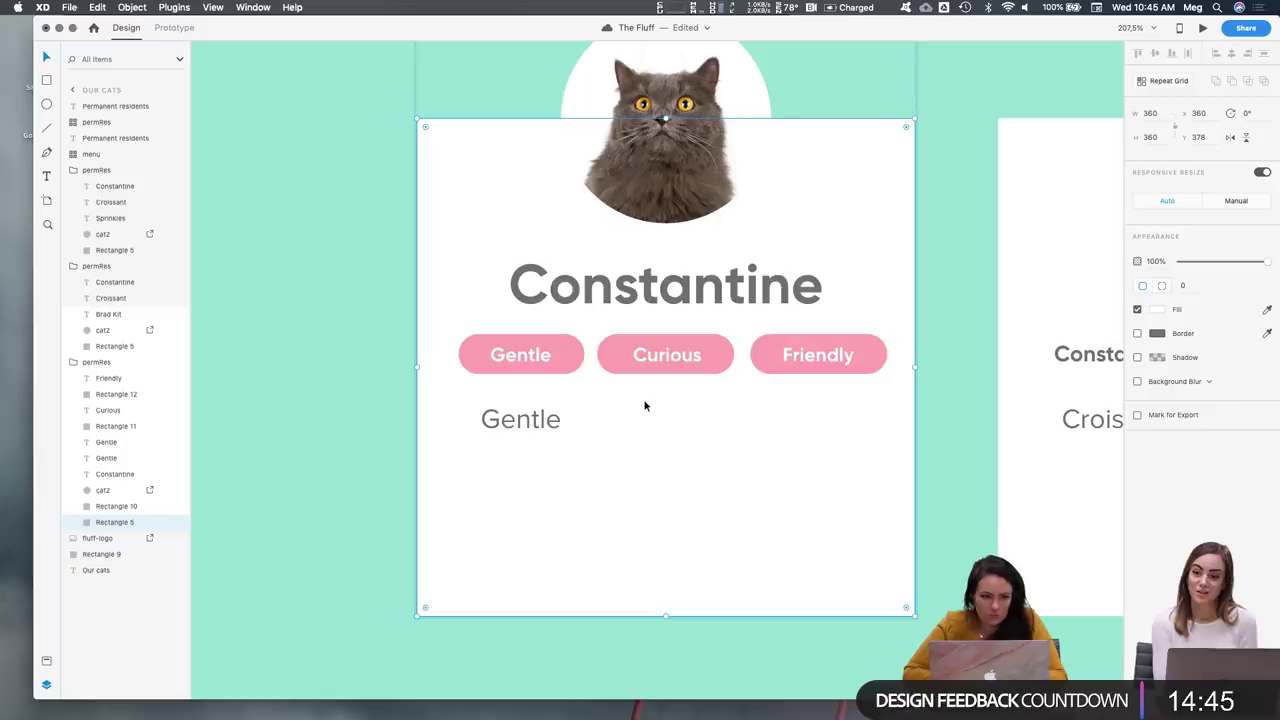
Narrow the Gentle tag's pill and re-centre its label inside it
{"action": "left_click", "coordinate": [523, 357]}
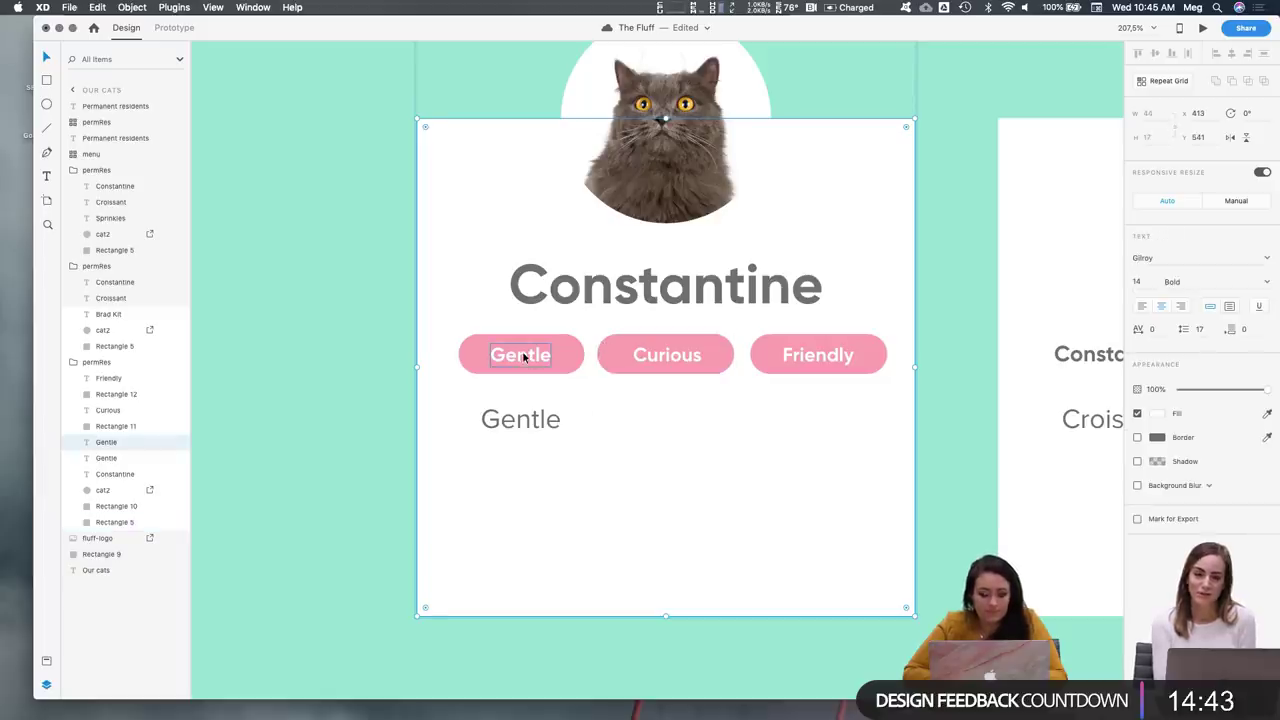
{"action": "left_click", "coordinate": [577, 360]}
{"action": "left_click_drag", "start_coordinate": [585, 355], "coordinate": [511, 357]}
{"action": "left_click", "coordinate": [520, 358]}
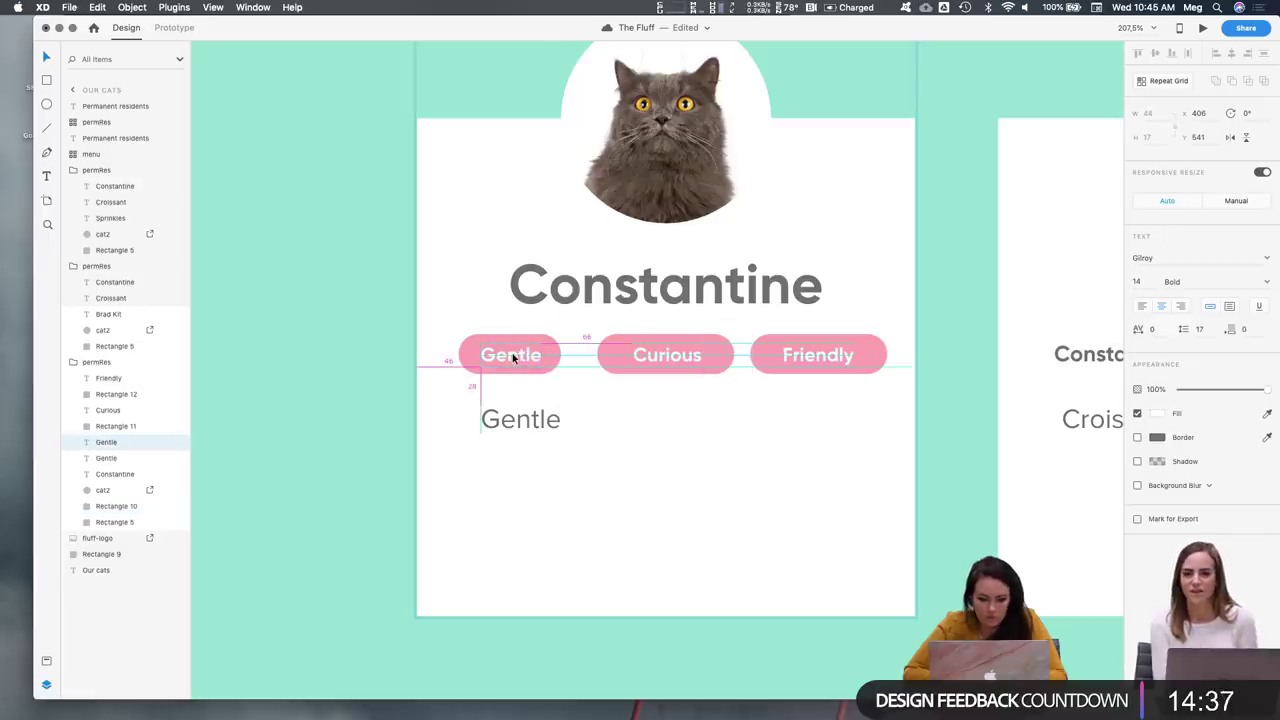
Narrow the Curious tag's pill to a width of 79 and move the tag with its label close beside the Gentle tag
{"action": "left_click", "coordinate": [686, 355]}
{"action": "left_click", "coordinate": [721, 356]}
{"action": "left_click_drag", "start_coordinate": [733, 355], "coordinate": [719, 355]}
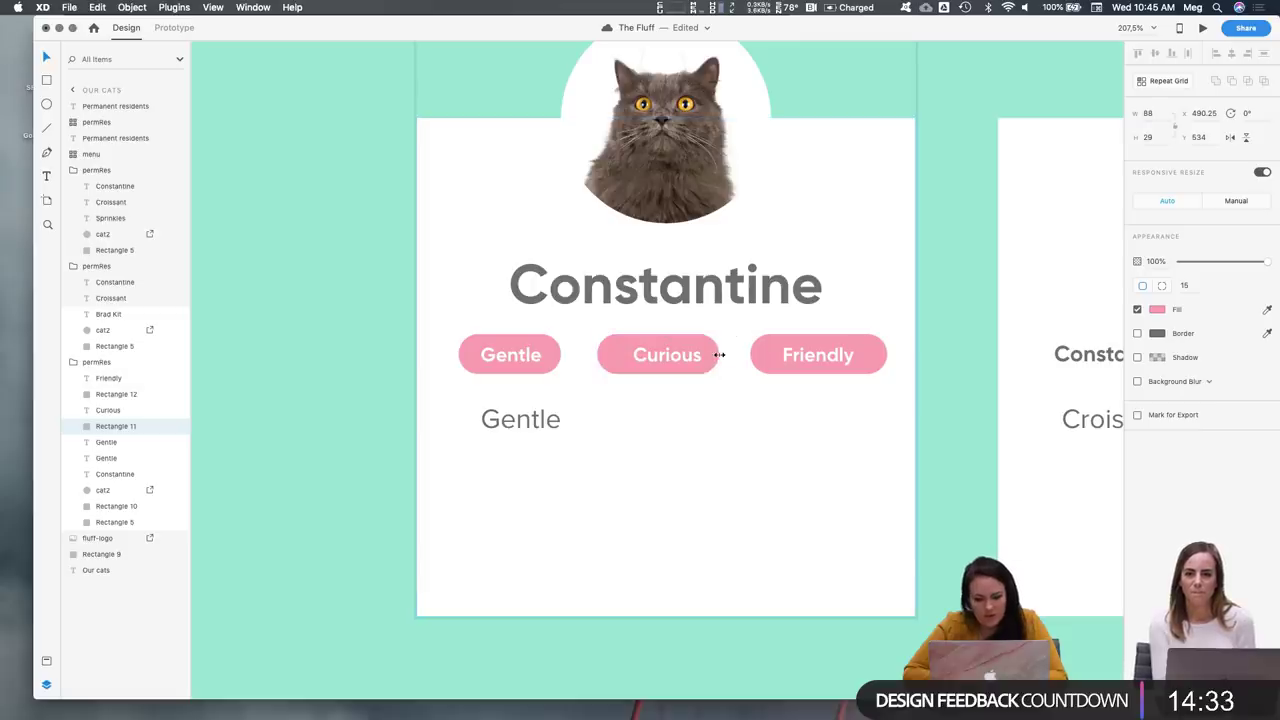
{"action": "left_click_drag", "start_coordinate": [719, 354], "coordinate": [720, 354]}
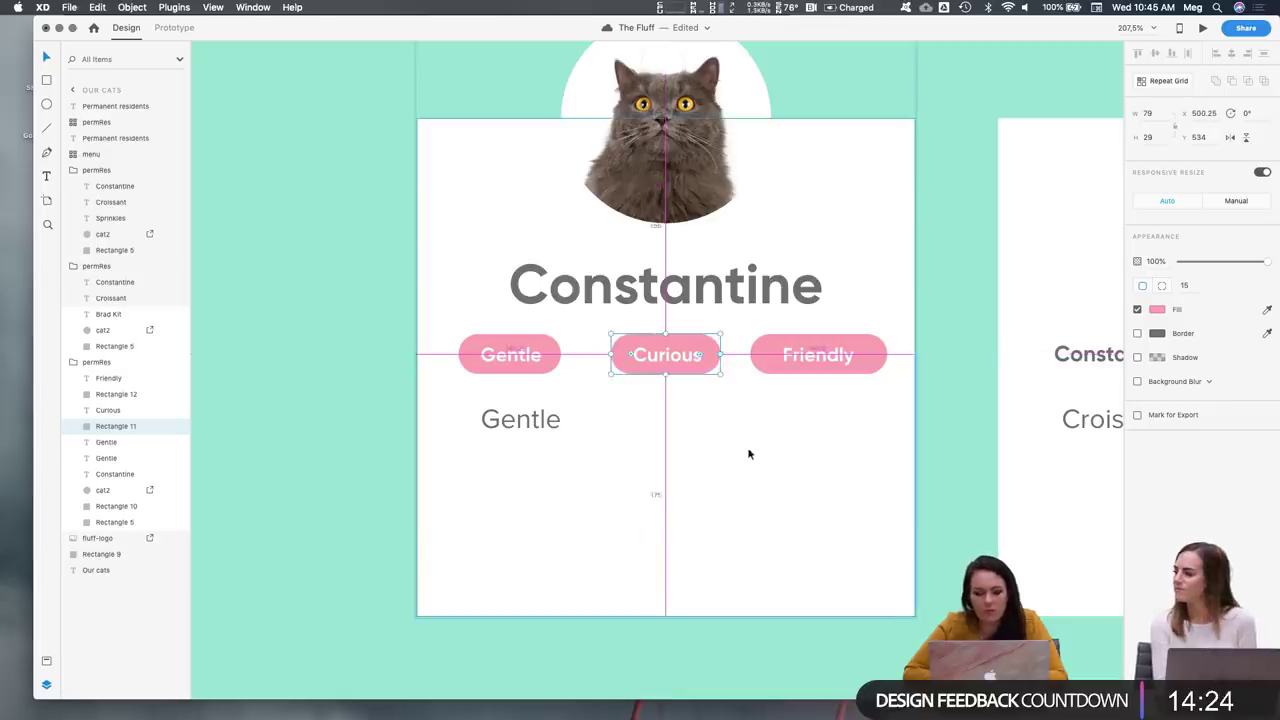
{"action": "left_click", "coordinate": [670, 357], "text": "shift"}
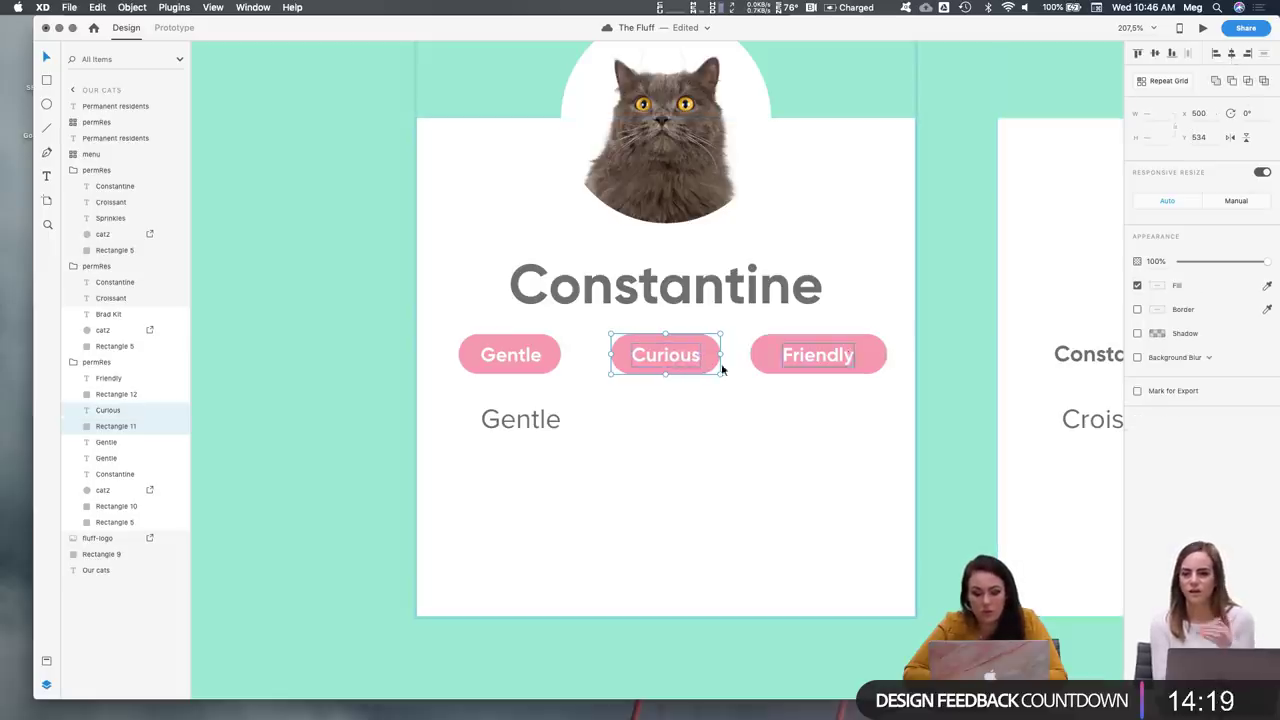
{"action": "left_click_drag", "start_coordinate": [674, 360], "coordinate": [634, 356]}
Narrow the Friendly tag's pill to a width of 83 and nudge it to X 608.88, centred behind its label
{"action": "left_click", "coordinate": [858, 357]}
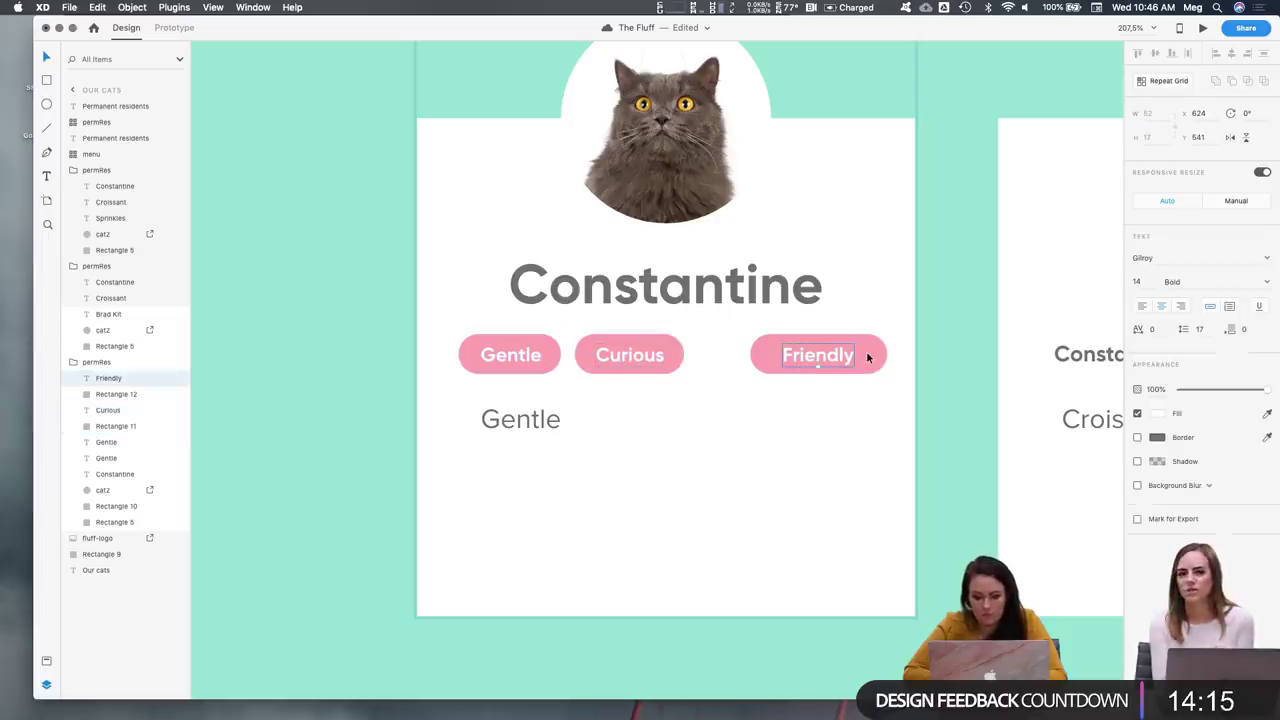
{"action": "left_click_drag", "start_coordinate": [887, 355], "coordinate": [875, 355]}
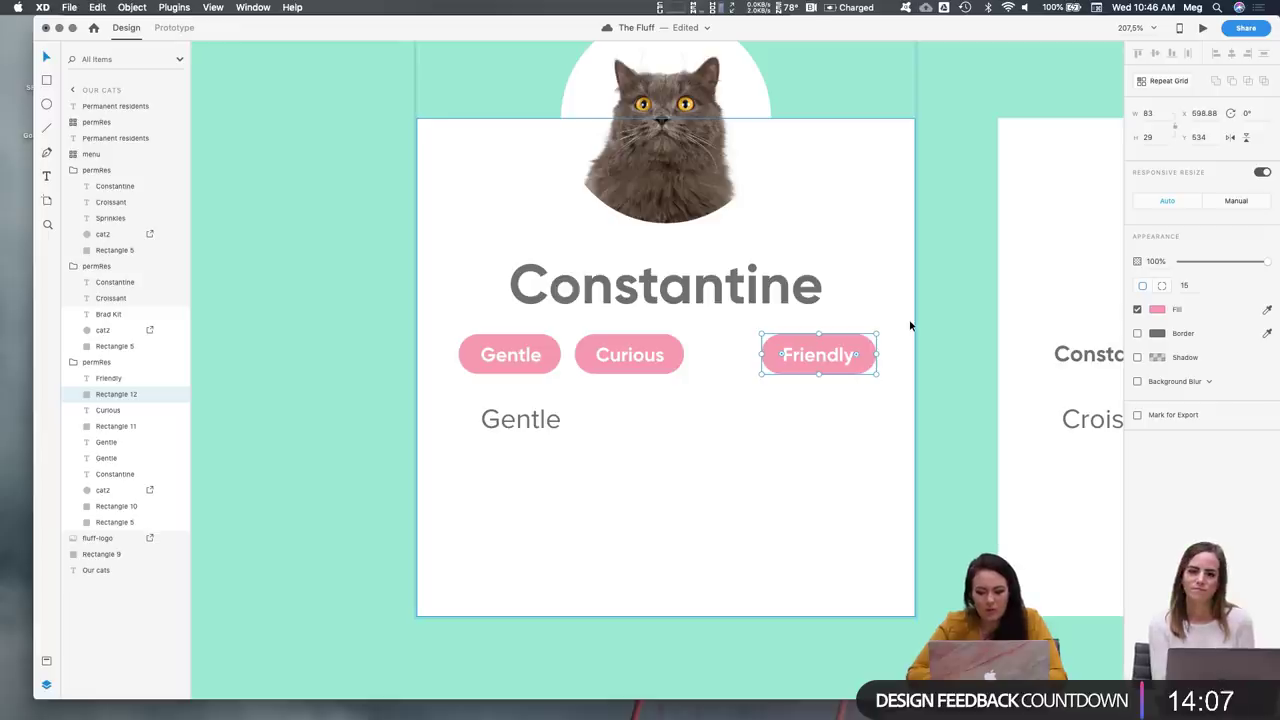
{"action": "key", "text": "Right"}
{"action": "key", "text": "Right"}
{"action": "key", "text": "Right"}
{"action": "key", "text": "Right"}
{"action": "key", "text": "Right"}
{"action": "key", "text": "Right"}
{"action": "key", "text": "Right"}
{"action": "key", "text": "Right"}
{"action": "key", "text": "Right"}
{"action": "key", "text": "Right"}
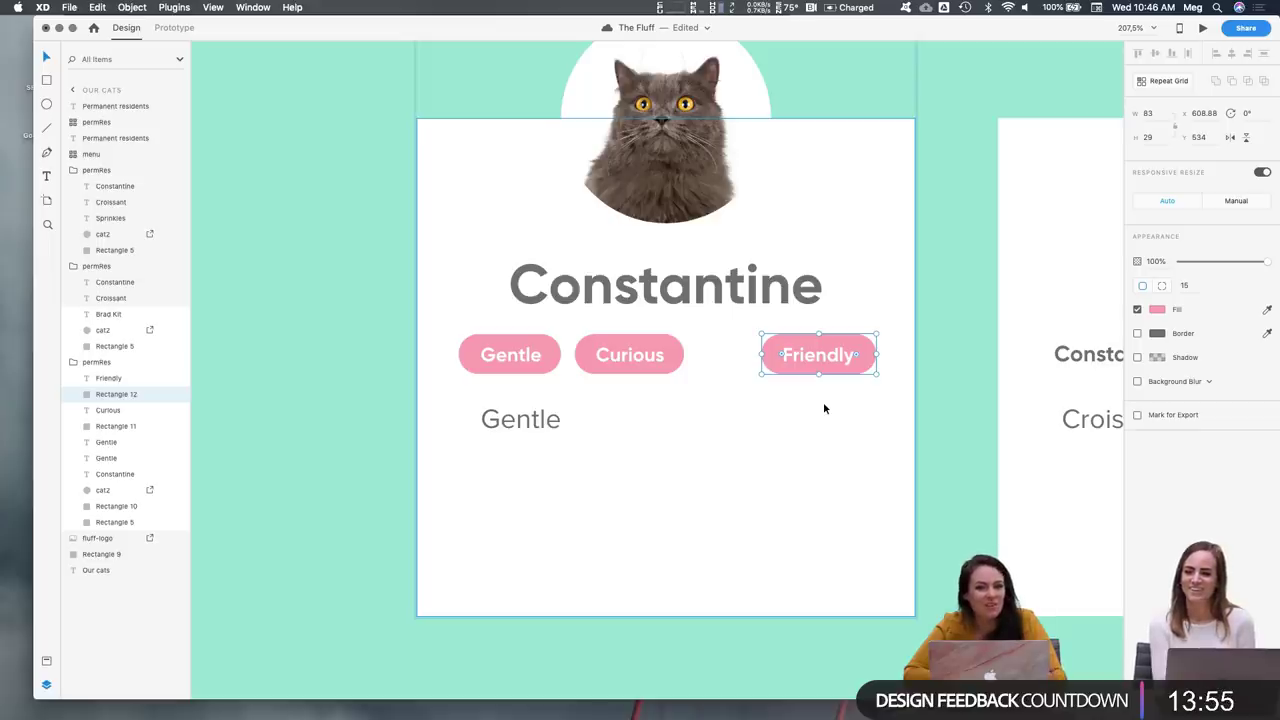
Move the Friendly tag beside Curious and shift all three tags together to X 412, centred under the name Constantine
{"action": "left_click_drag", "start_coordinate": [800, 357], "coordinate": [763, 352]}
{"action": "left_click", "coordinate": [867, 352], "text": "shift"}
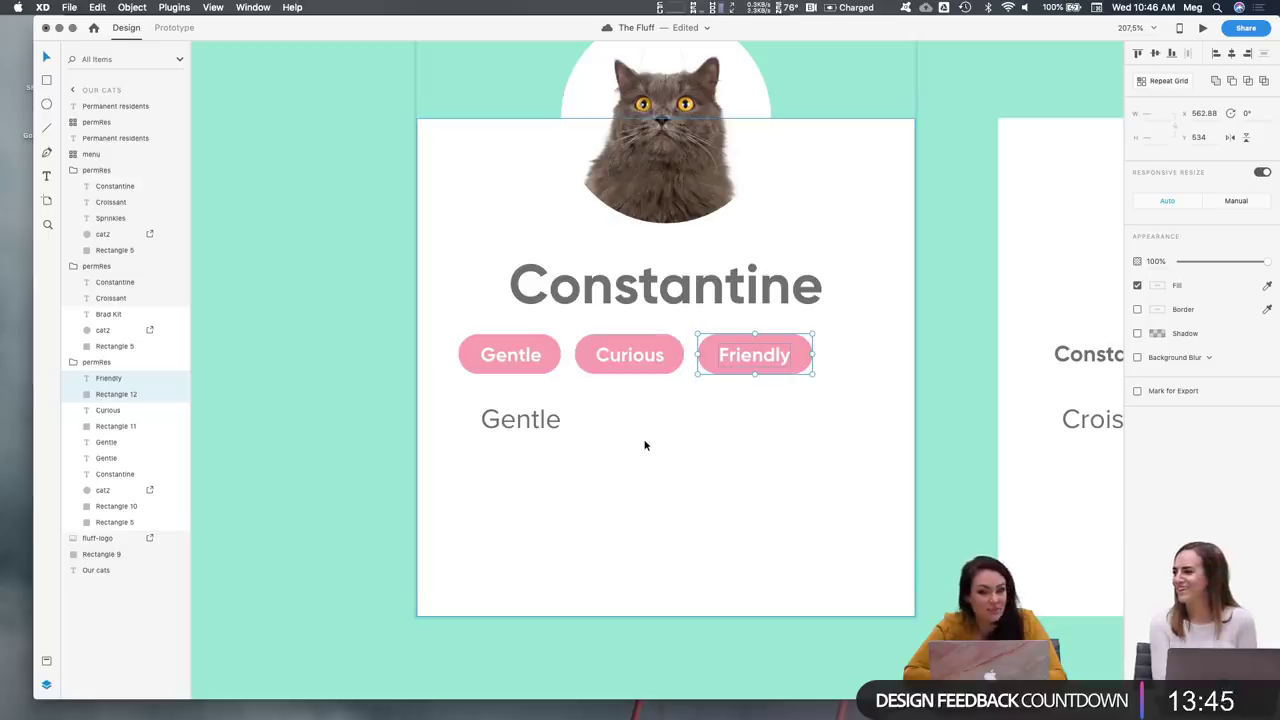
{"action": "left_click", "coordinate": [629, 355], "text": "shift"}
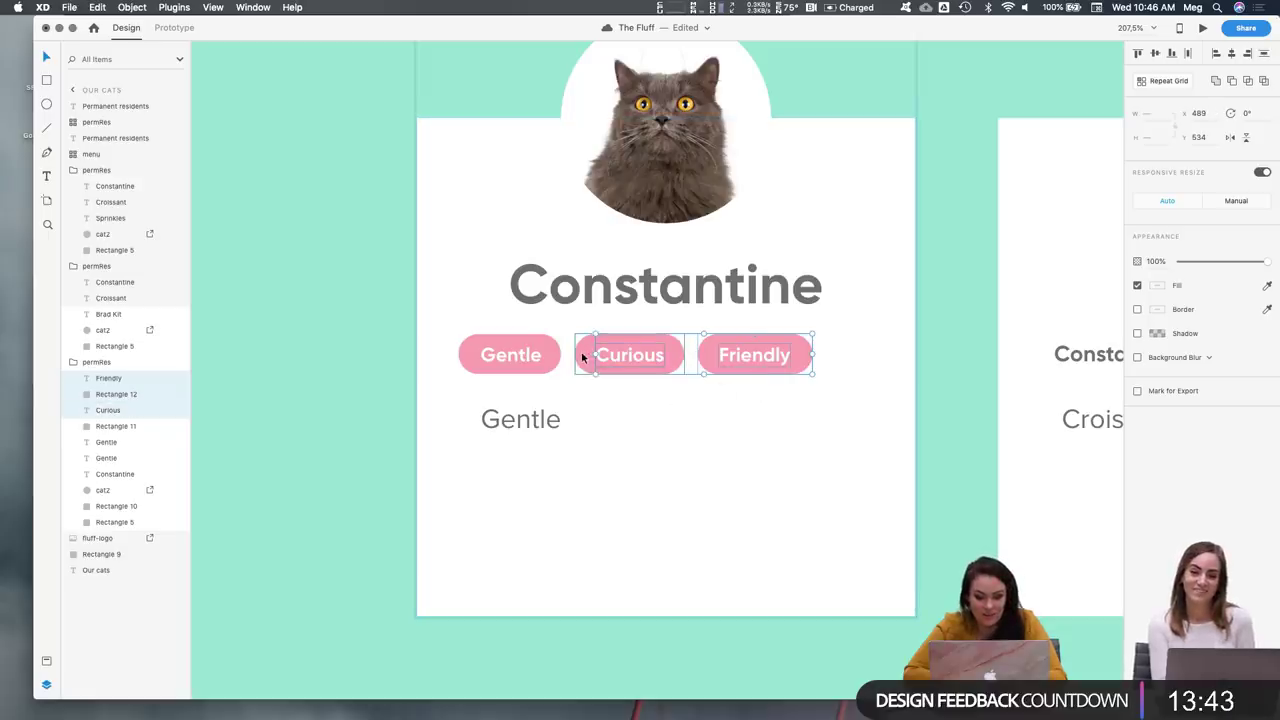
{"action": "left_click", "coordinate": [474, 352], "text": "shift"}
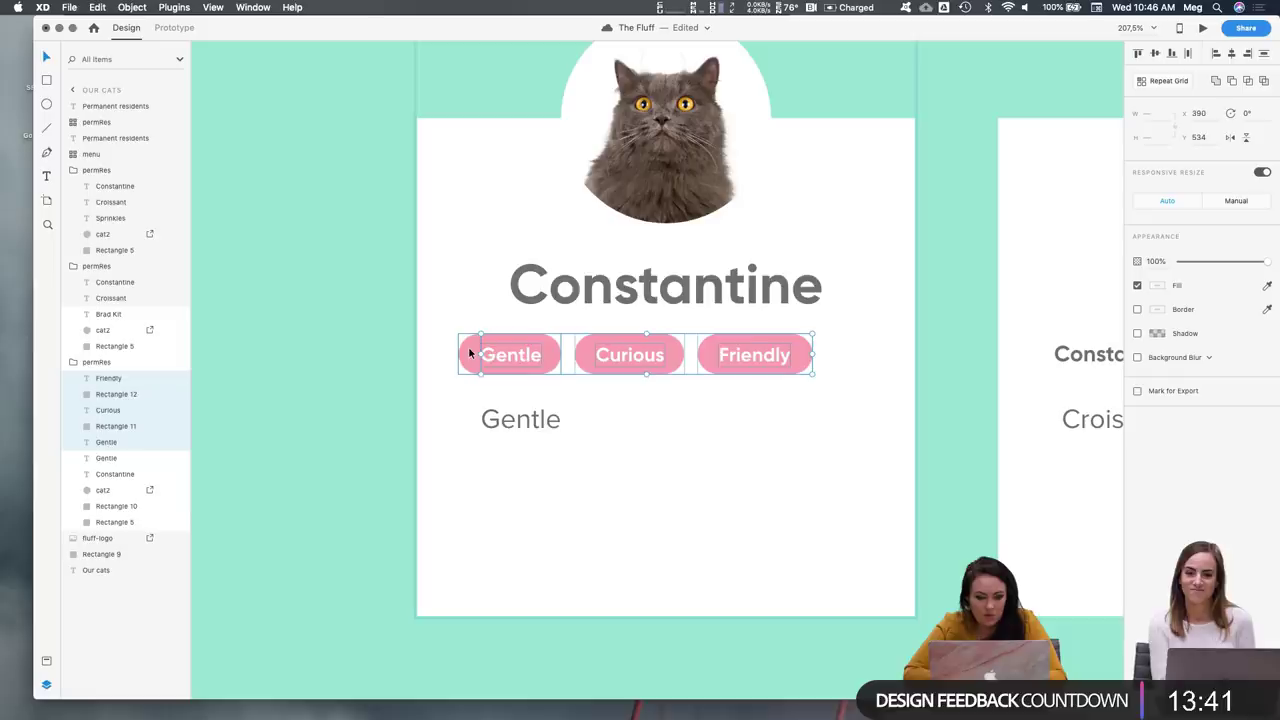
{"action": "left_click_drag", "start_coordinate": [517, 354], "coordinate": [549, 355]}
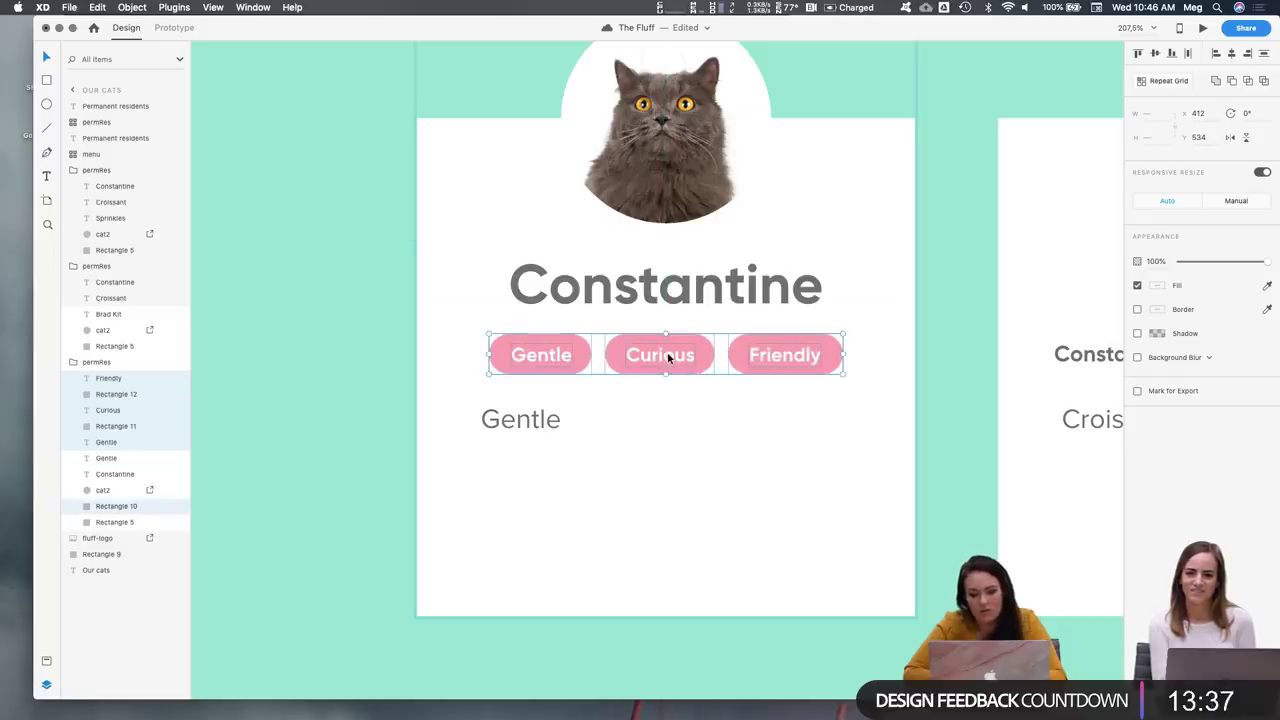
Nudge the three tags up 3 px to Y 531 and group them
{"action": "key", "text": "Up"}
{"action": "key", "text": "Up"}
{"action": "key", "text": "Up"}
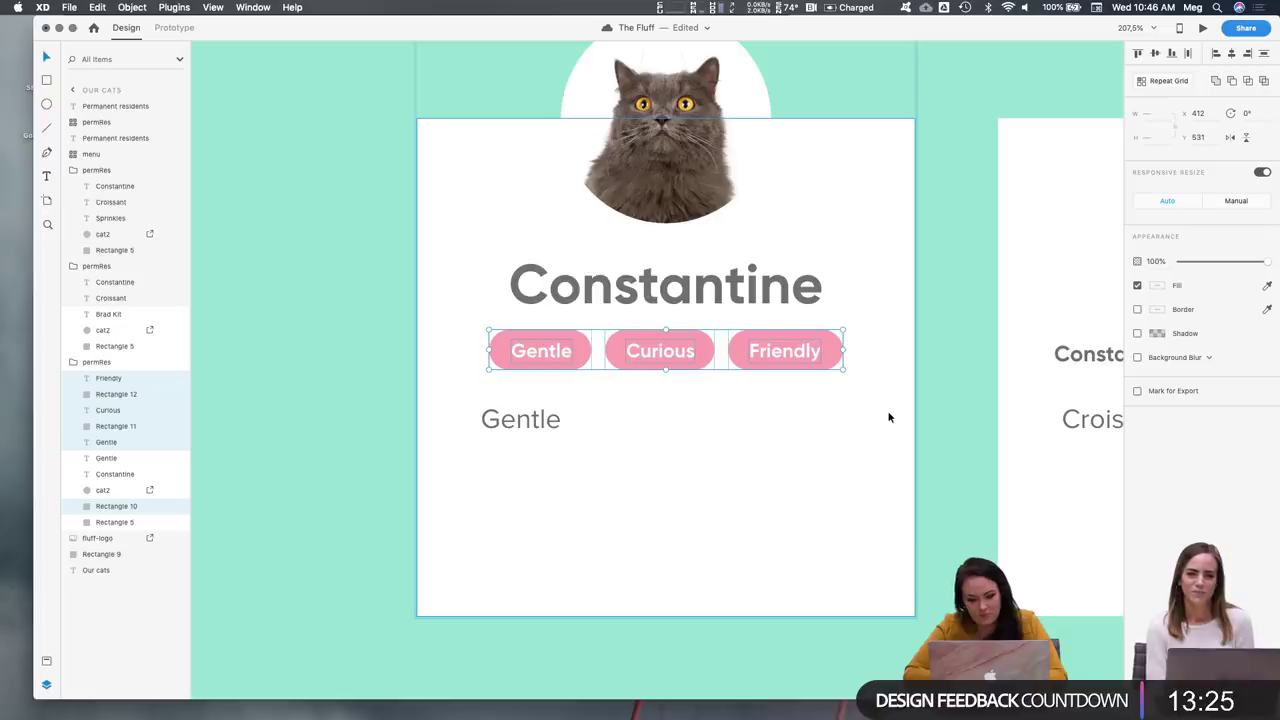
{"action": "key", "text": "super+g"}
{"action": "left_click", "coordinate": [956, 388]}
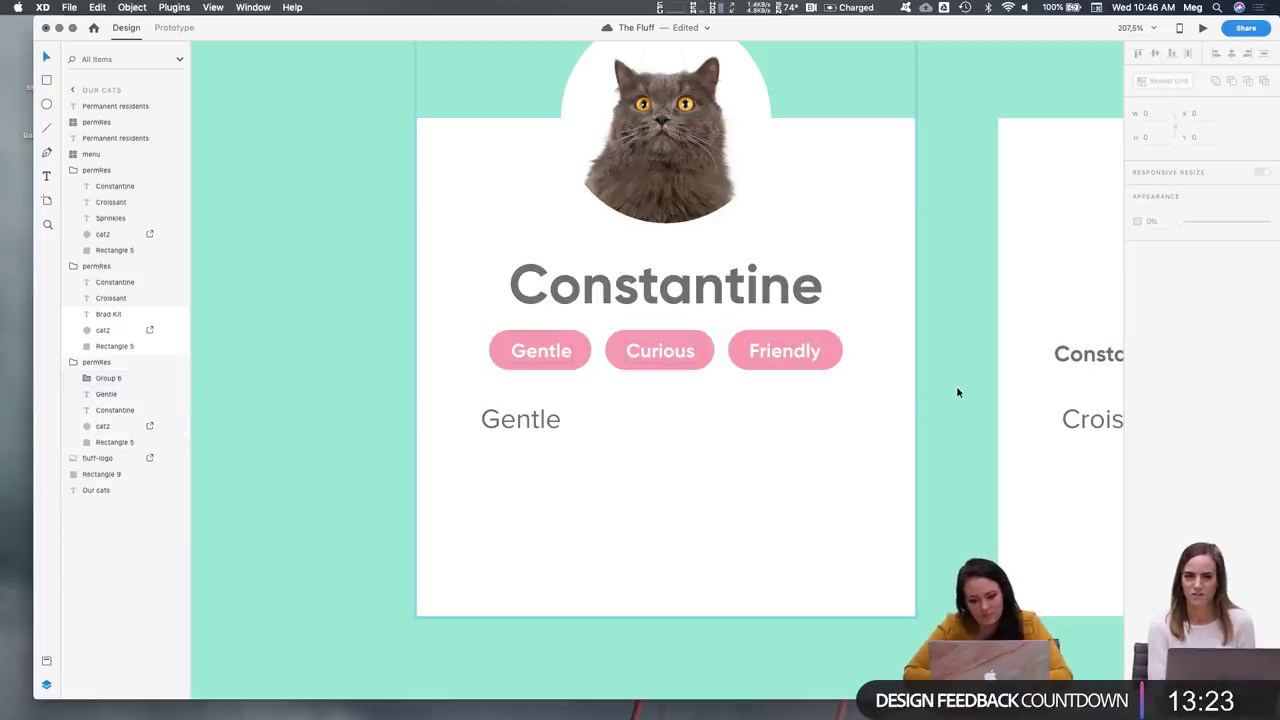
Try setting the tag group's width to 150 and undo the resize
{"action": "scroll", "coordinate": [608, 426], "scroll_direction": "down", "scroll_amount": 2}
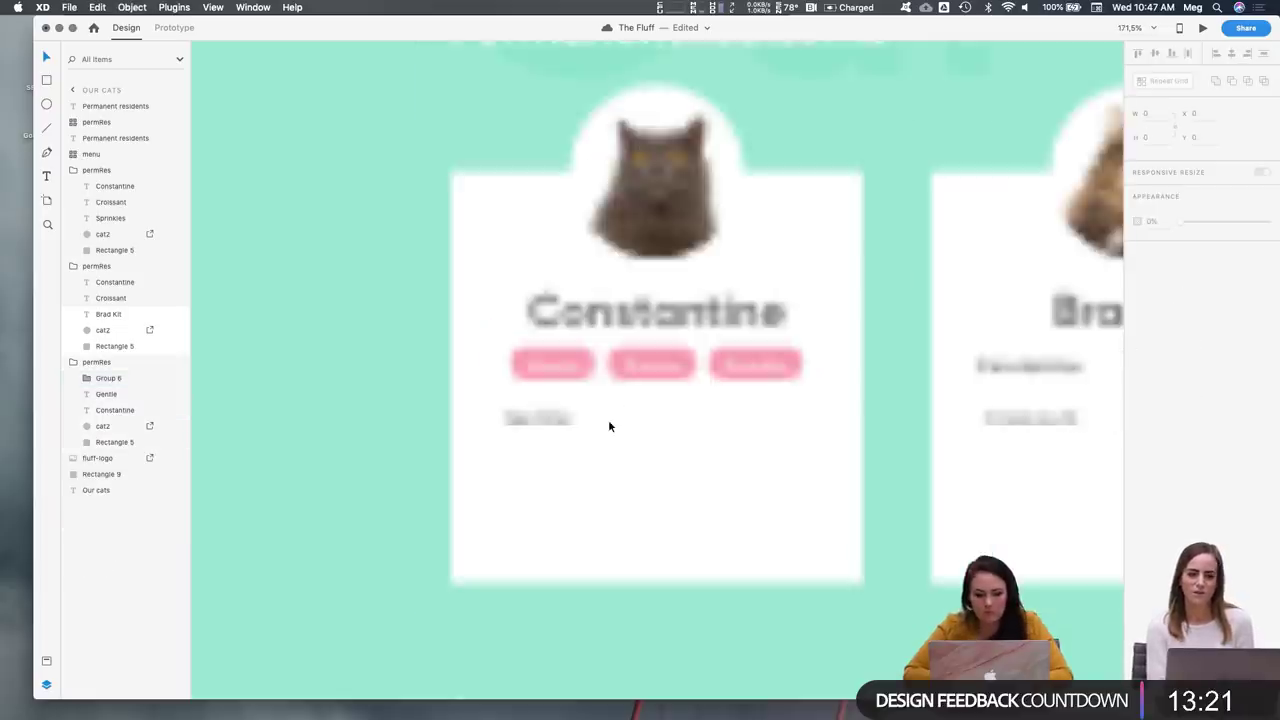
{"action": "left_click", "coordinate": [515, 372]}
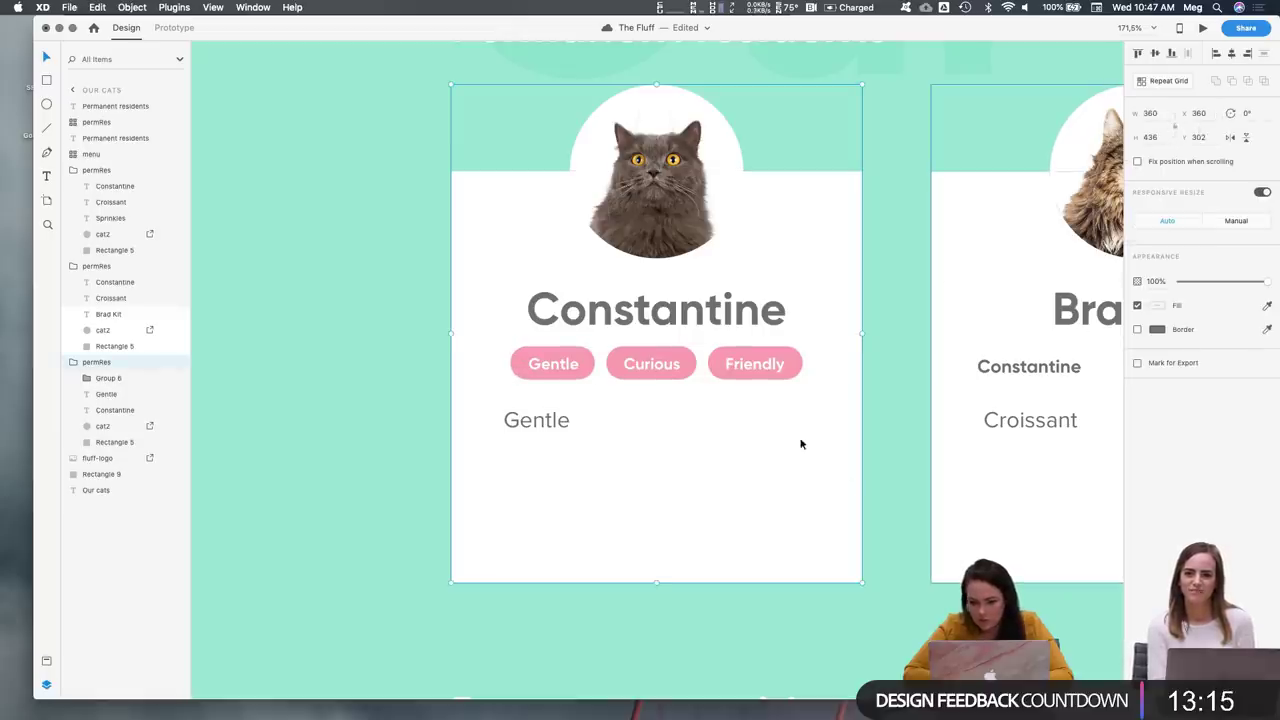
{"action": "double_click", "coordinate": [570, 368]}
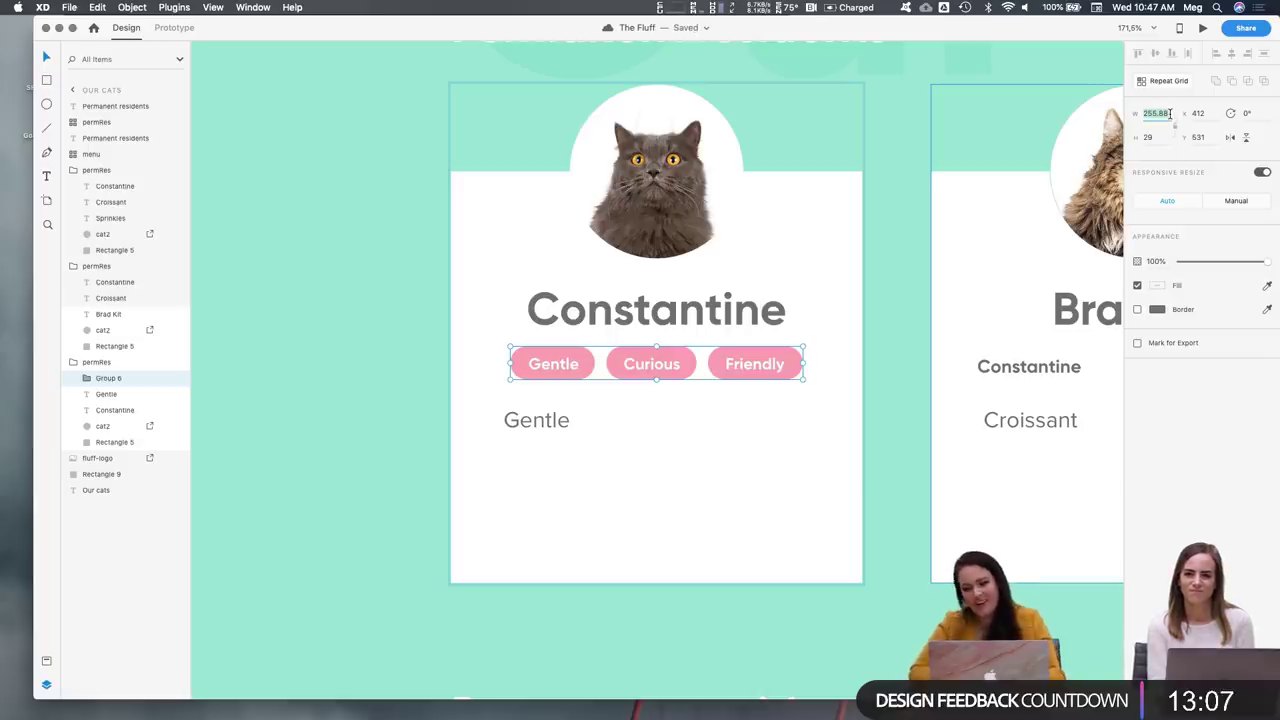
{"action": "type", "text": "150"}
{"action": "key", "text": "Return"}
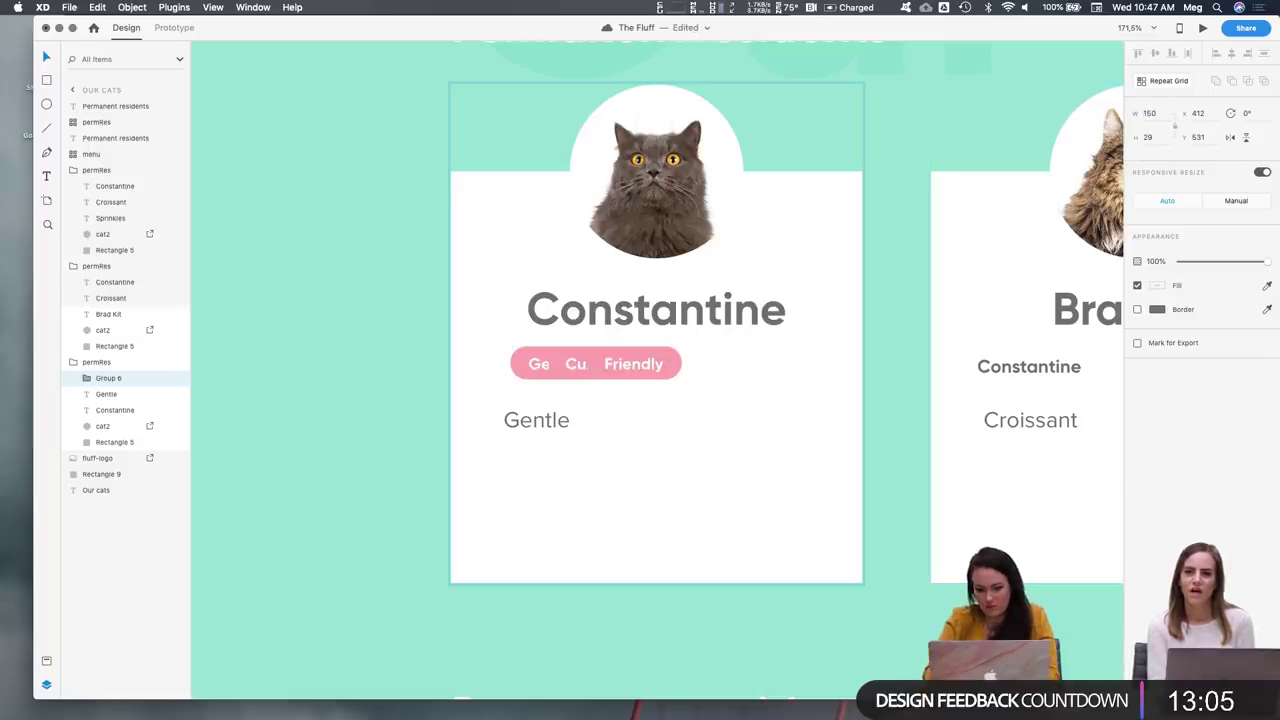
{"action": "key", "text": "super+z"}
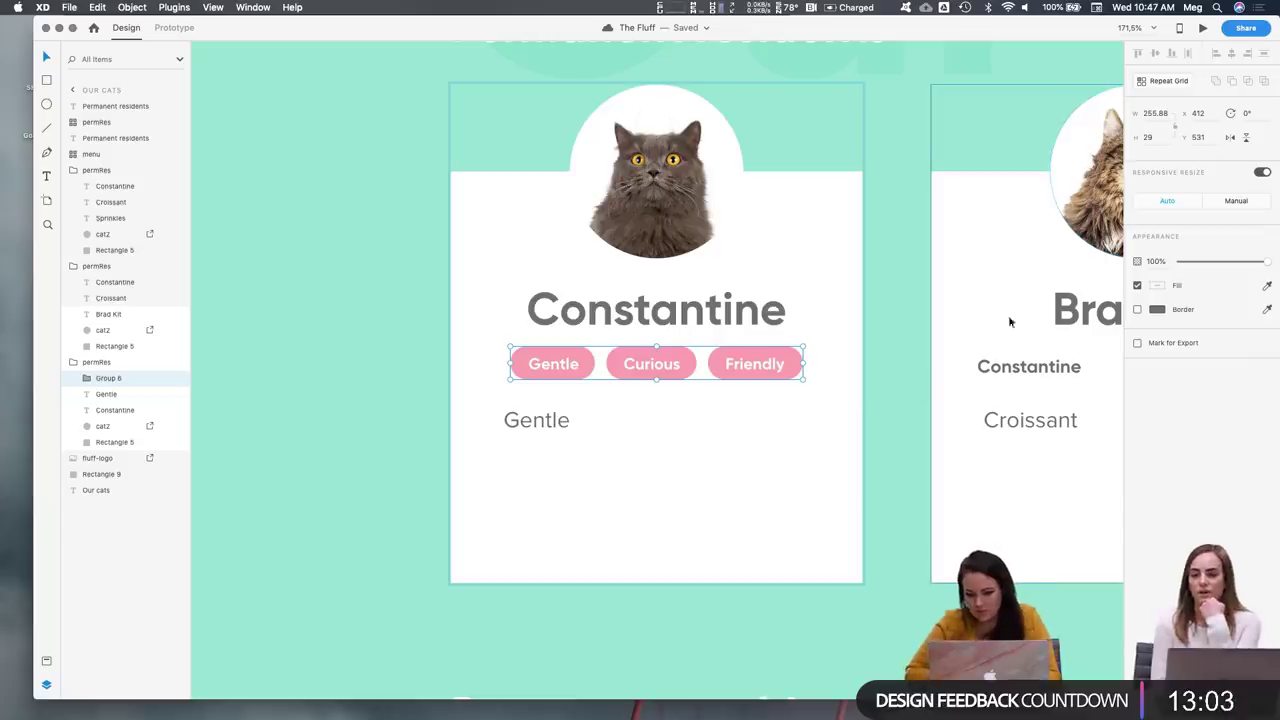
Examine the size and position of the Friendly pill and its label inside the tag group
{"action": "left_click", "coordinate": [812, 372]}
{"action": "left_click", "coordinate": [785, 363]}
{"action": "double_click", "coordinate": [788, 363]}
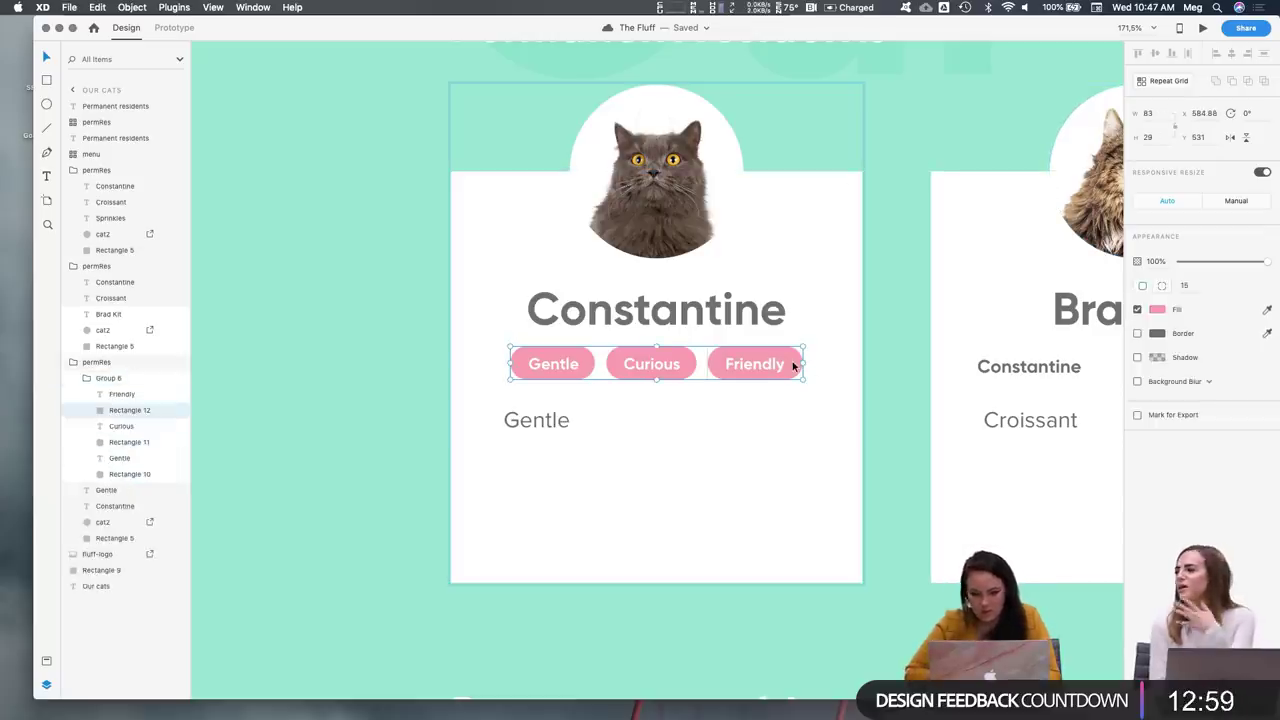
{"action": "scroll", "coordinate": [796, 356], "scroll_direction": "up", "scroll_amount": 5}
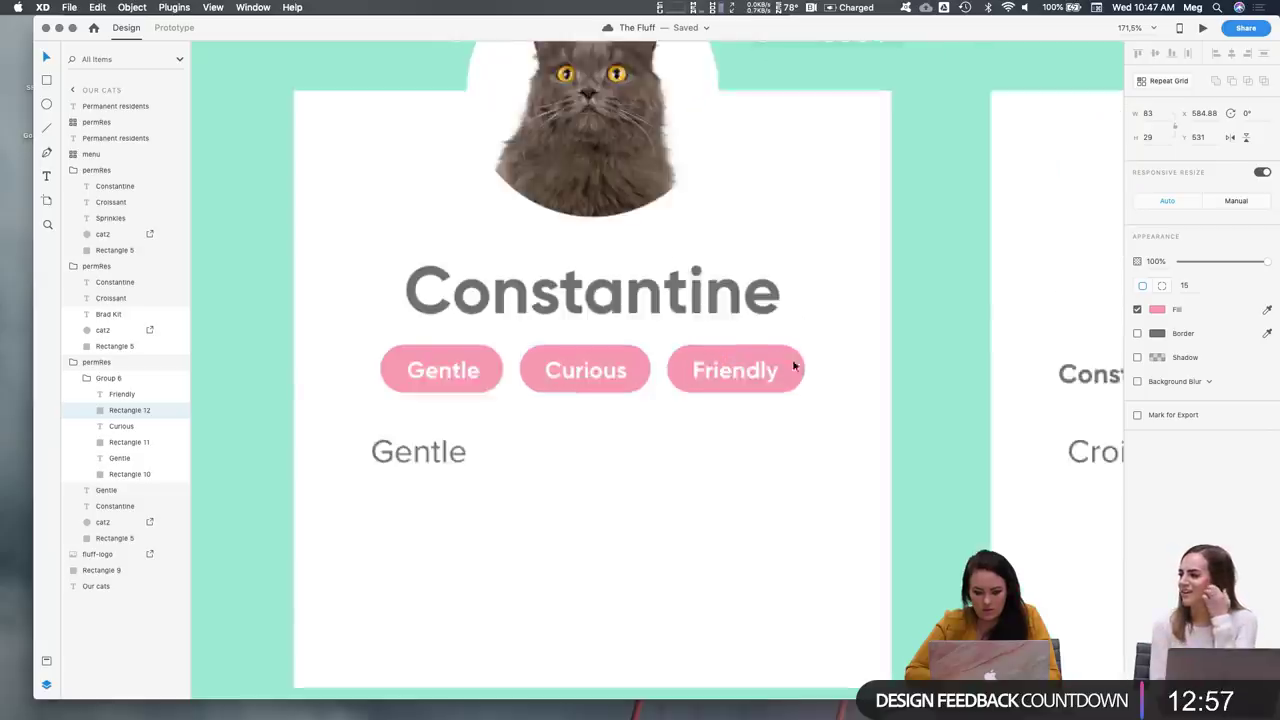
{"action": "left_click", "coordinate": [771, 378]}
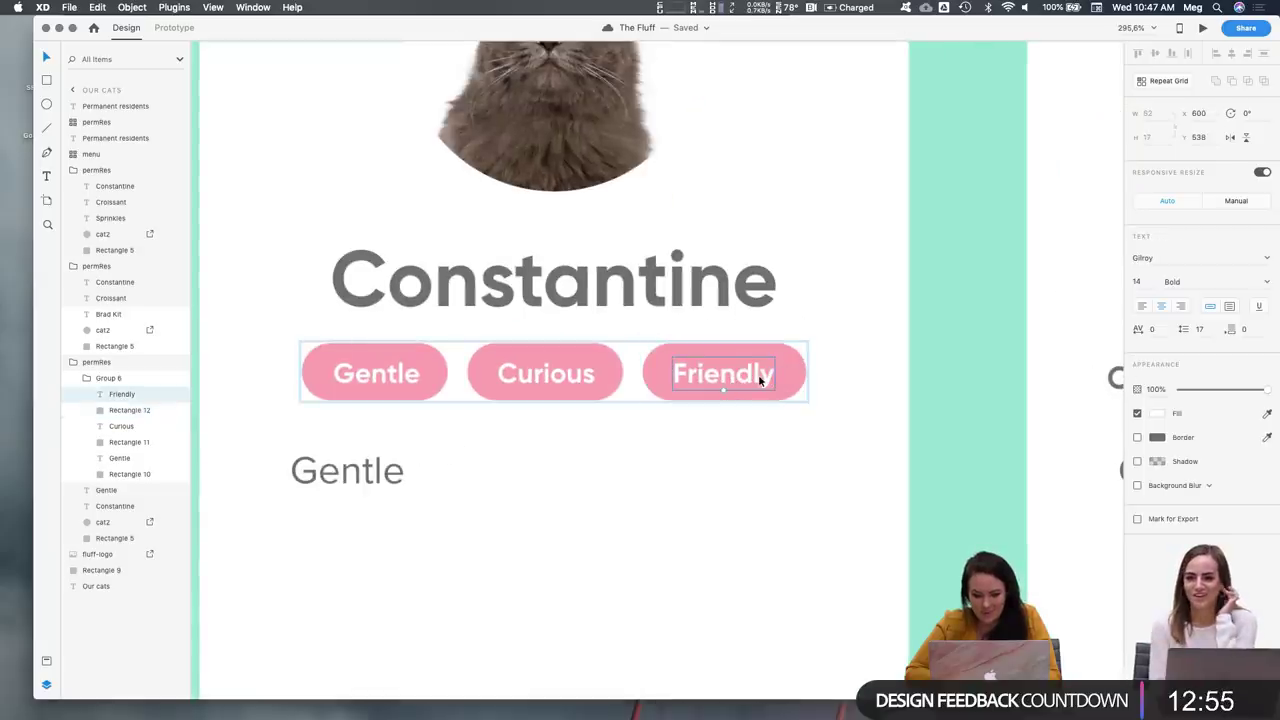
{"action": "left_click", "coordinate": [795, 382]}
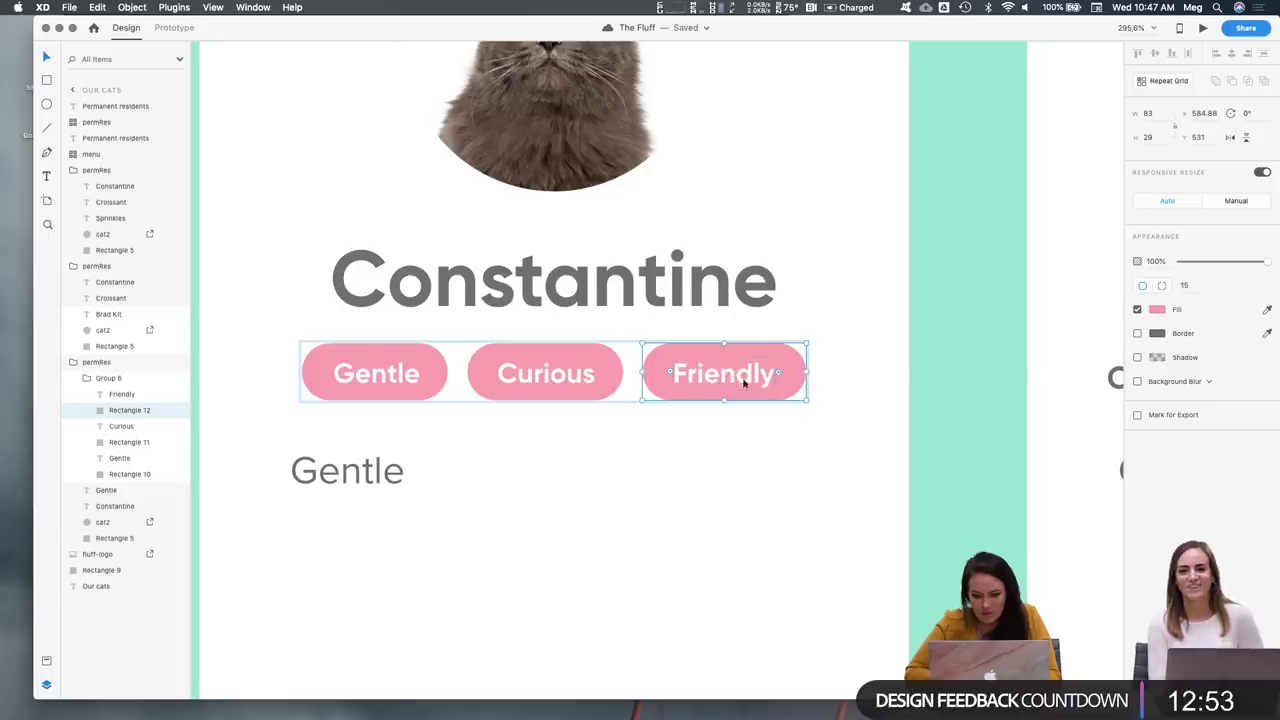
{"action": "left_click", "coordinate": [805, 367]}
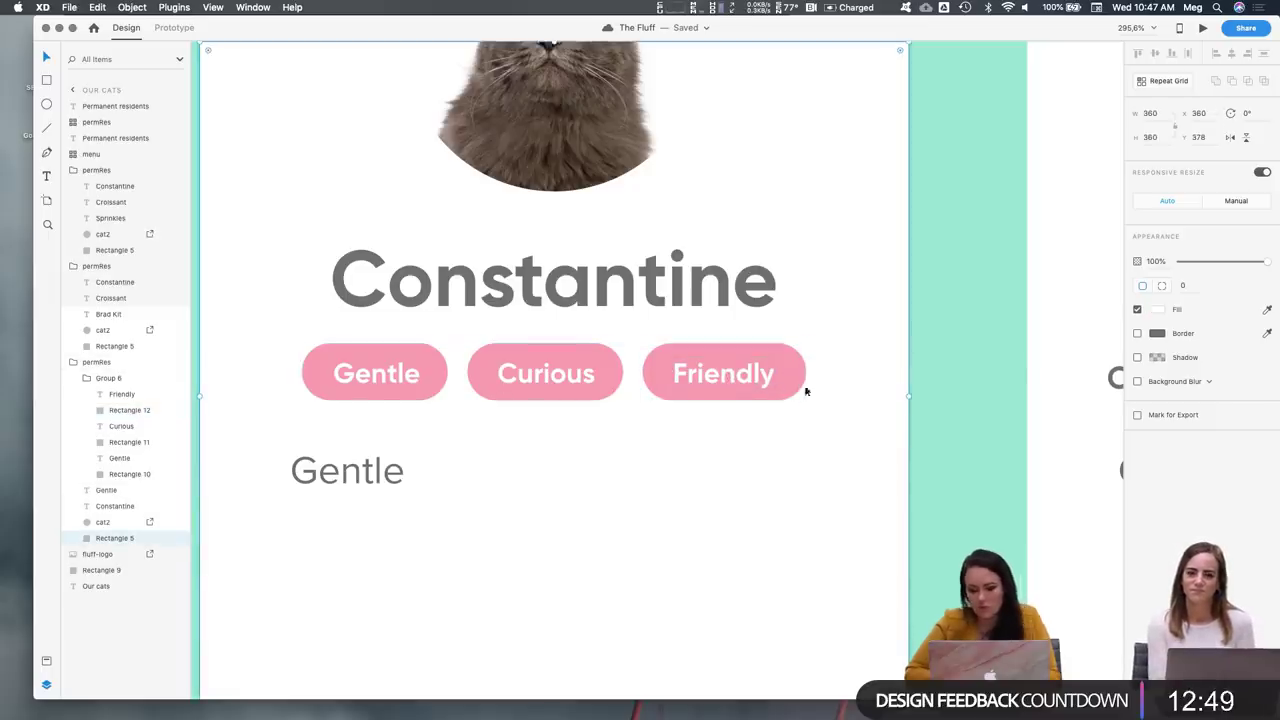
Align the tag group horizontally centred with the white card background
{"action": "left_click", "coordinate": [798, 354]}
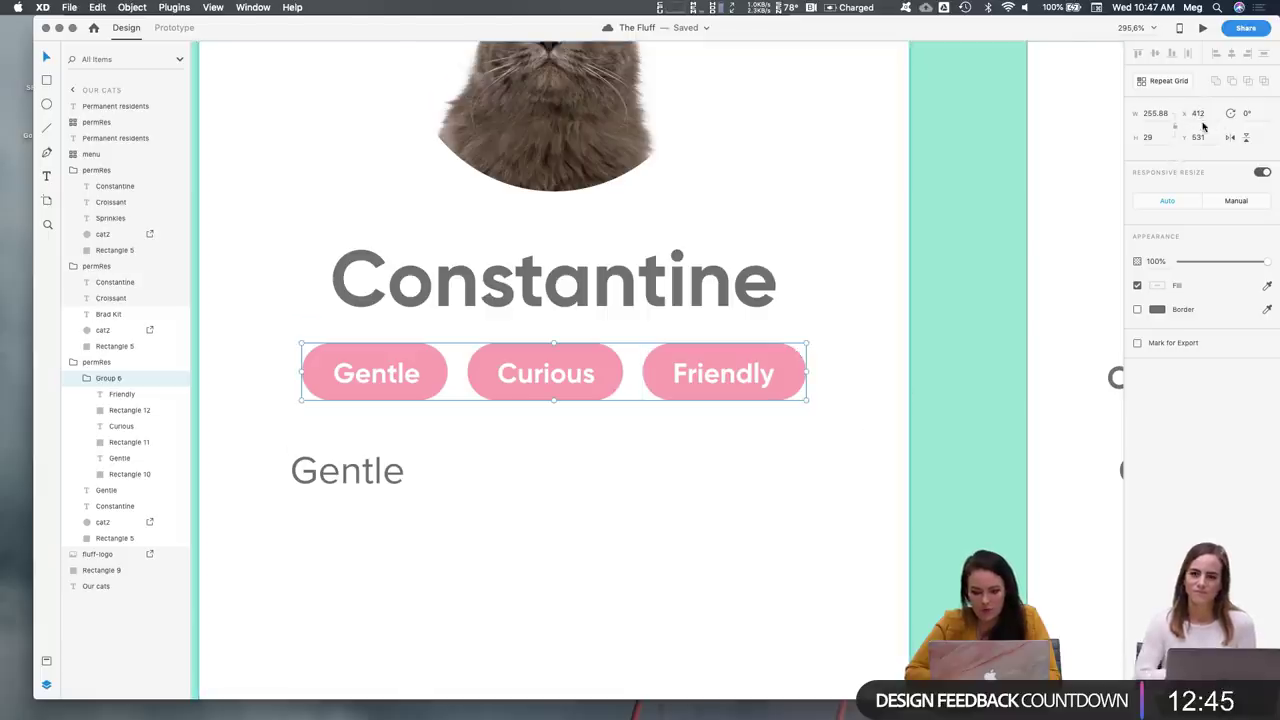
{"action": "left_click", "coordinate": [846, 567]}
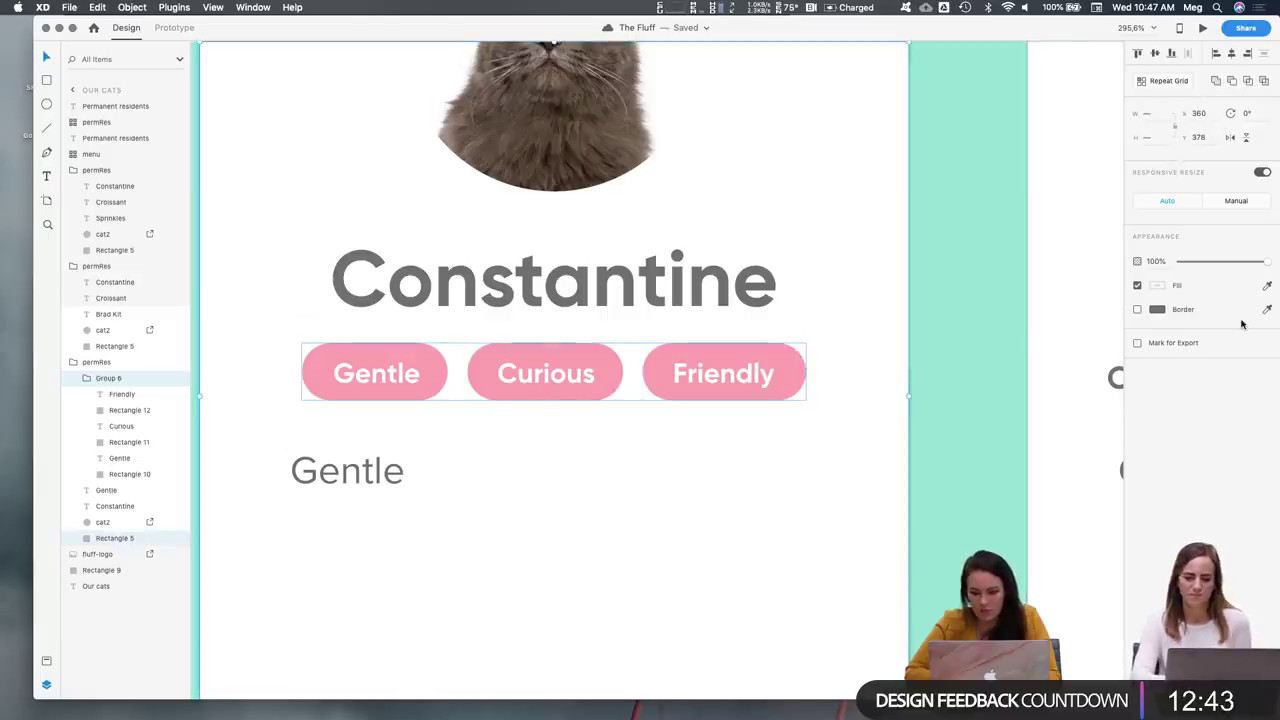
{"action": "left_click", "coordinate": [1231, 55]}
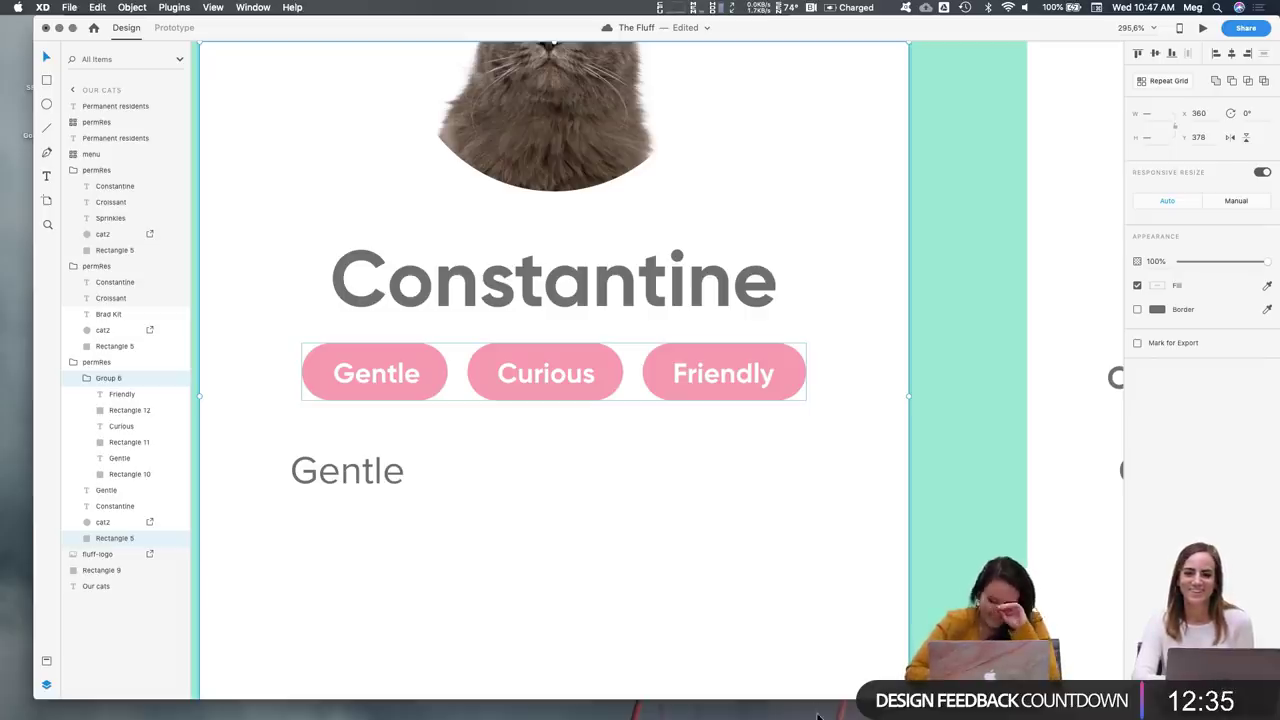
{"action": "left_click", "coordinate": [457, 530]}
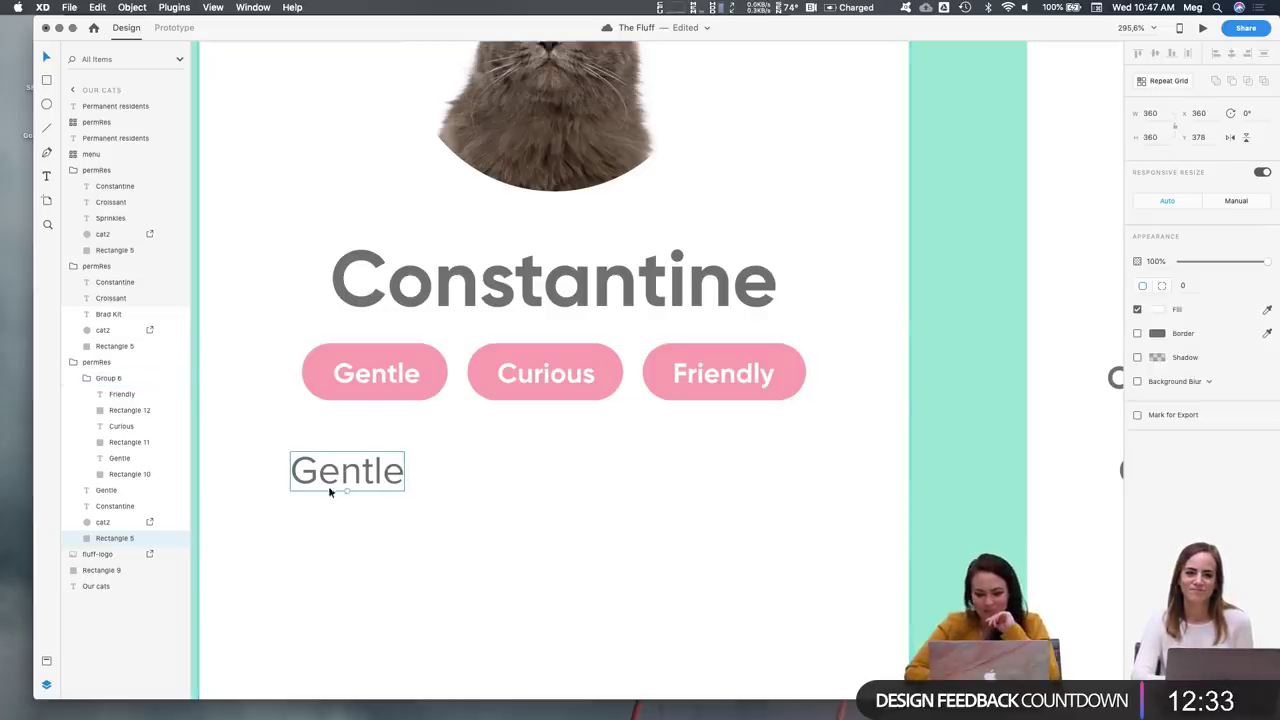
Move the "Gentle" placeholder text below the tags to X 412, keeping it at Y 586
{"action": "left_click", "coordinate": [336, 485]}
{"action": "scroll", "coordinate": [362, 472], "scroll_direction": "down", "scroll_amount": 2}
{"action": "scroll", "coordinate": [362, 472], "scroll_direction": "left", "scroll_amount": 2}
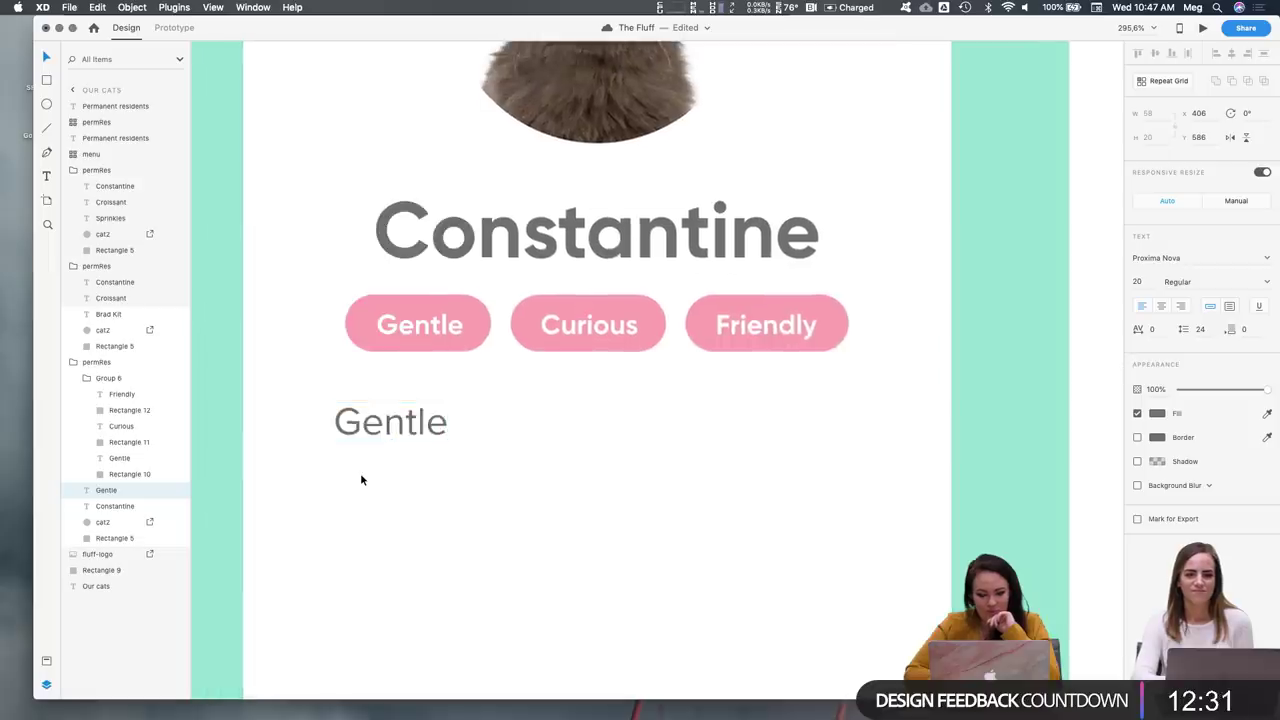
{"action": "scroll", "coordinate": [361, 480], "scroll_direction": "down", "scroll_amount": 3}
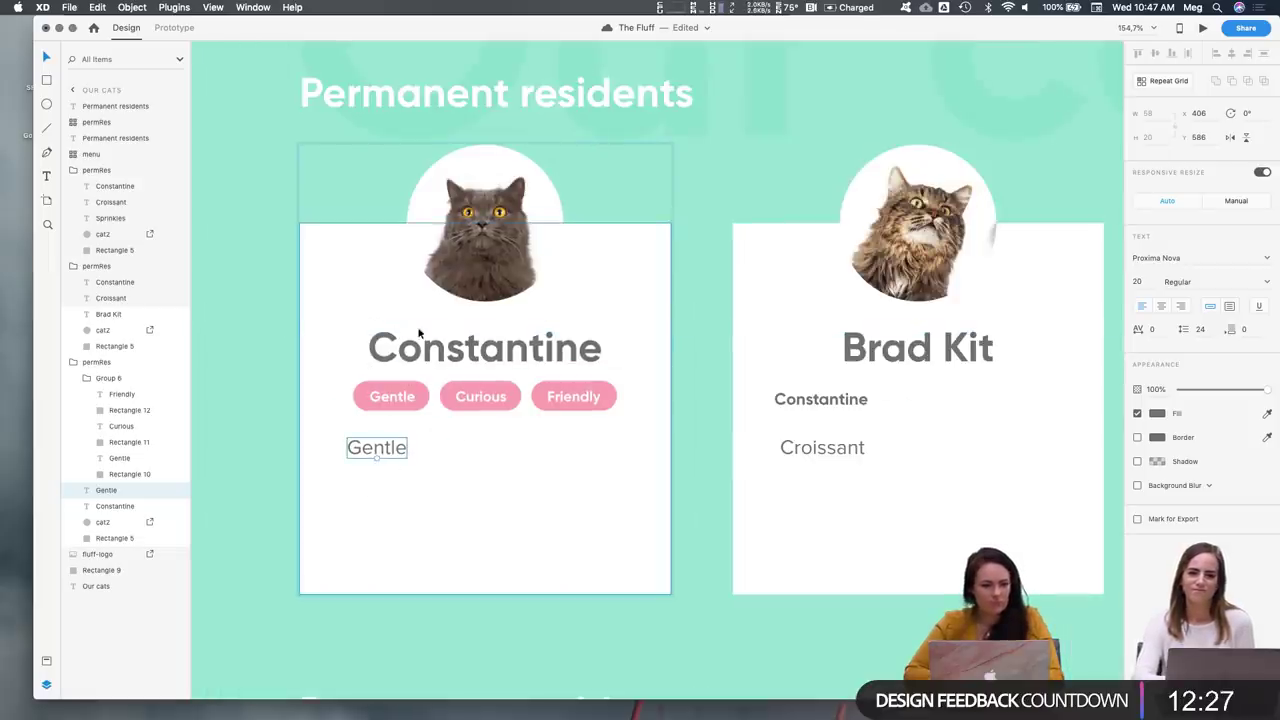
{"action": "left_click", "coordinate": [408, 368]}
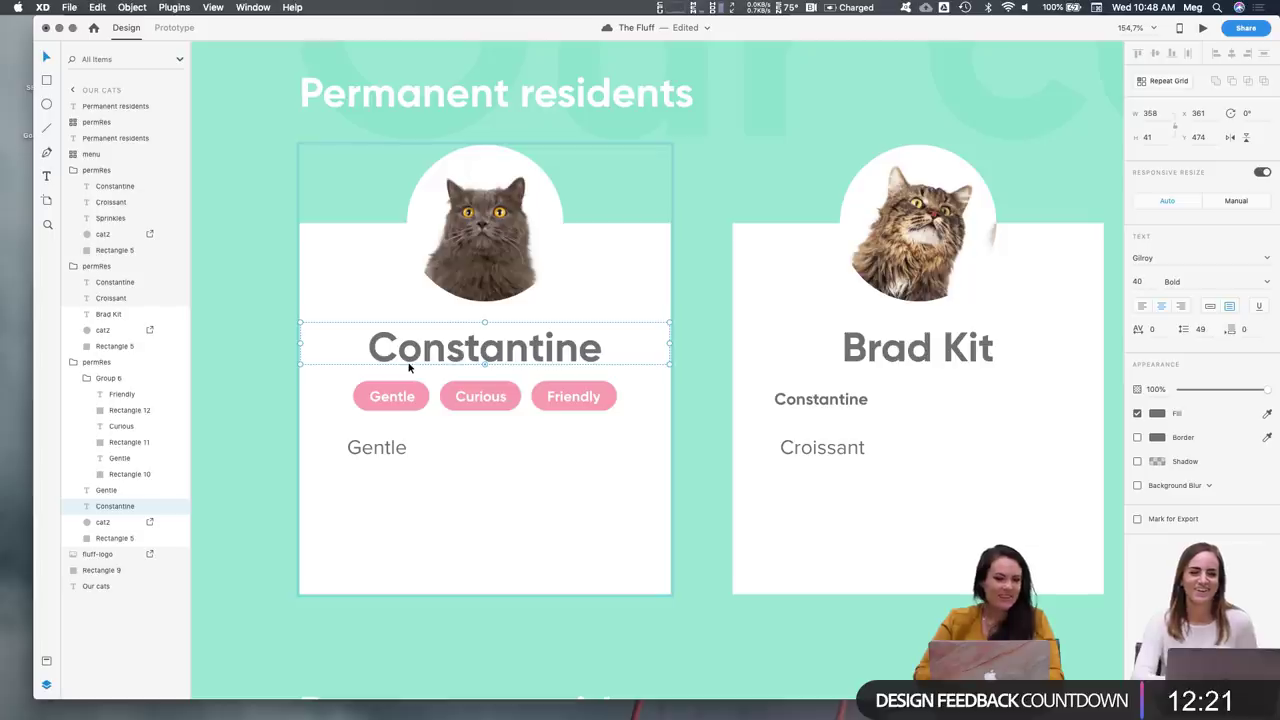
{"action": "left_click", "coordinate": [364, 450]}
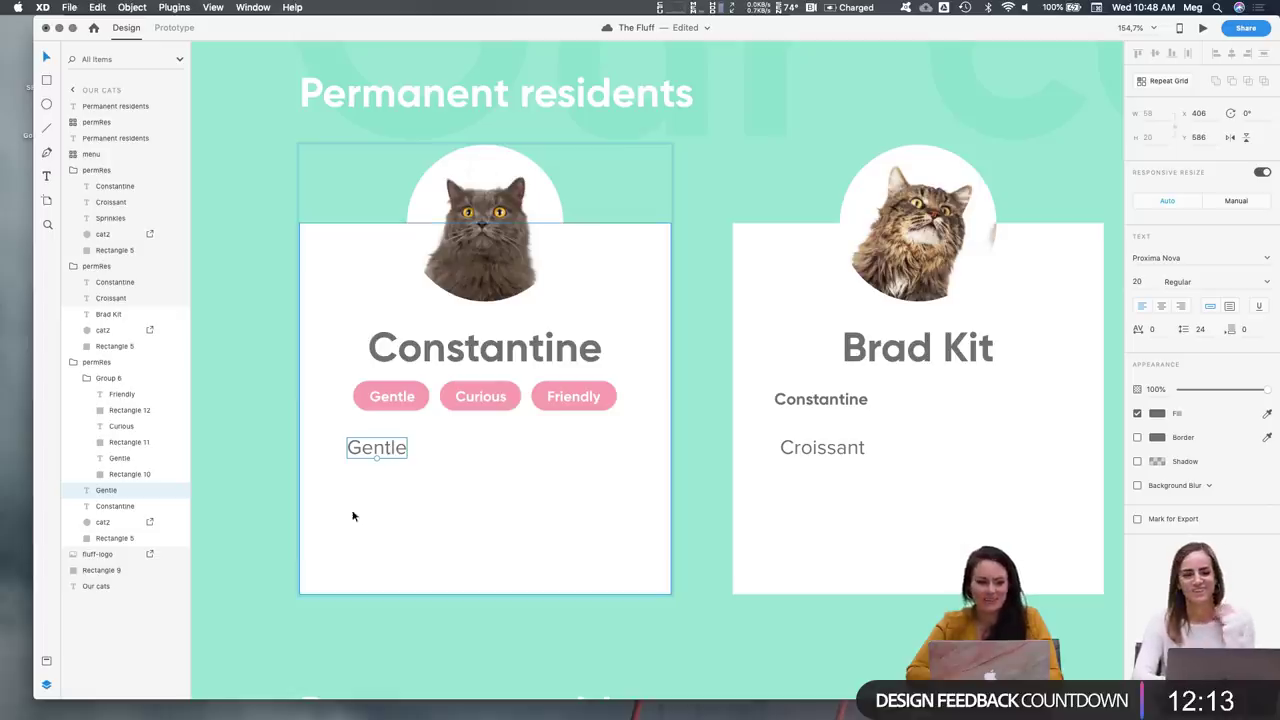
{"action": "left_click_drag", "start_coordinate": [357, 449], "coordinate": [381, 453]}
Replace the "Gentle" placeholder text below the tags with "Constantine like belly rubs"
{"action": "double_click", "coordinate": [372, 449]}
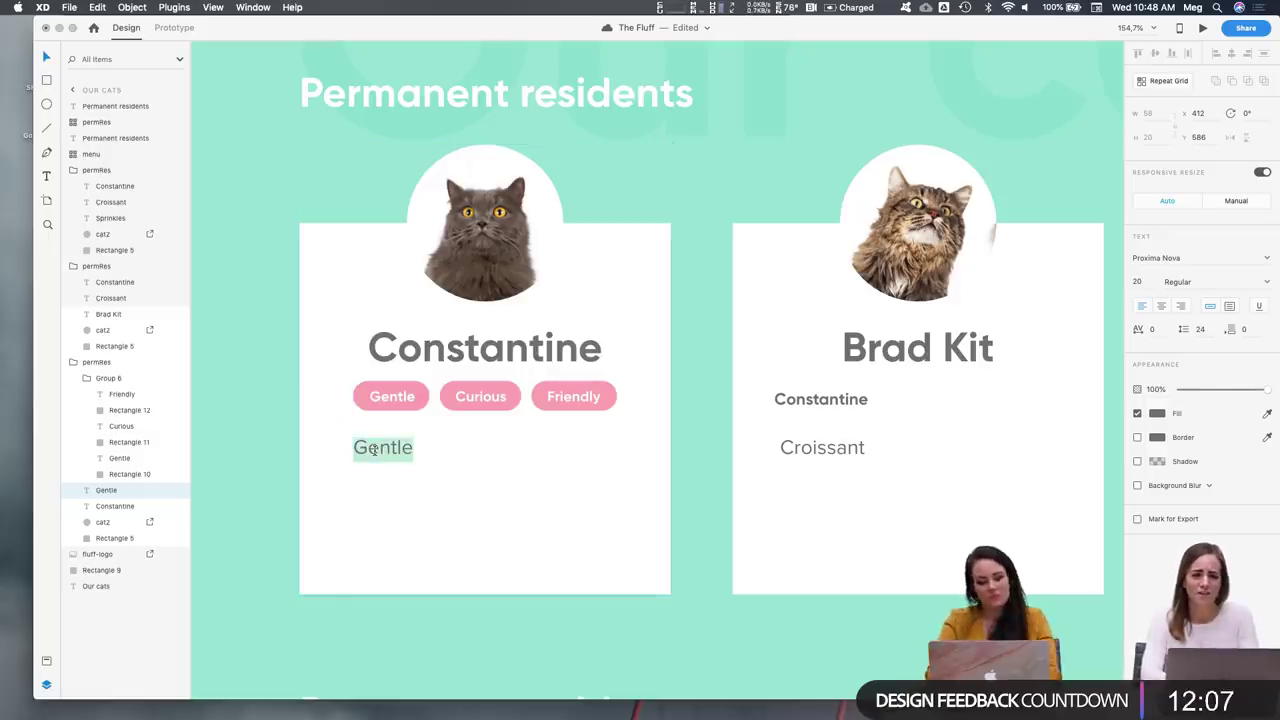
{"action": "type", "text": "Constantine l"}
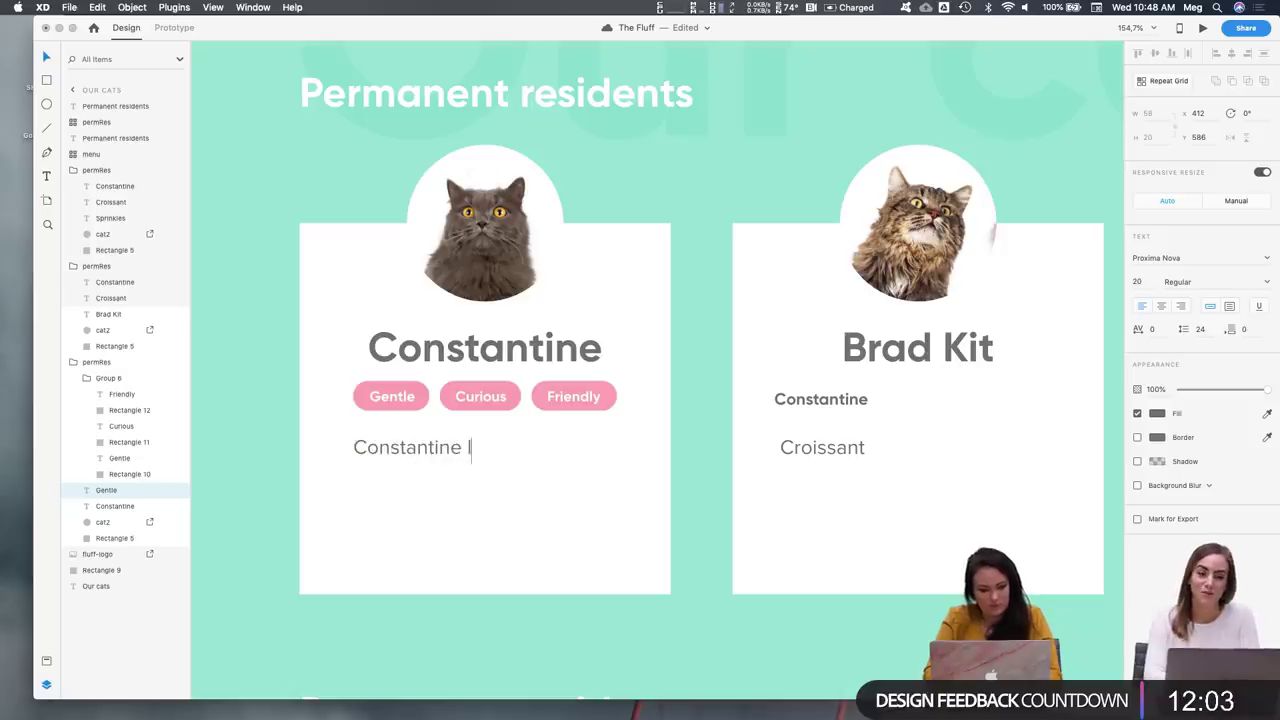
{"action": "type", "text": "ike rubs"}
{"action": "key", "text": "BackSpace"}
{"action": "key", "text": "BackSpace"}
{"action": "type", "text": "belly "}
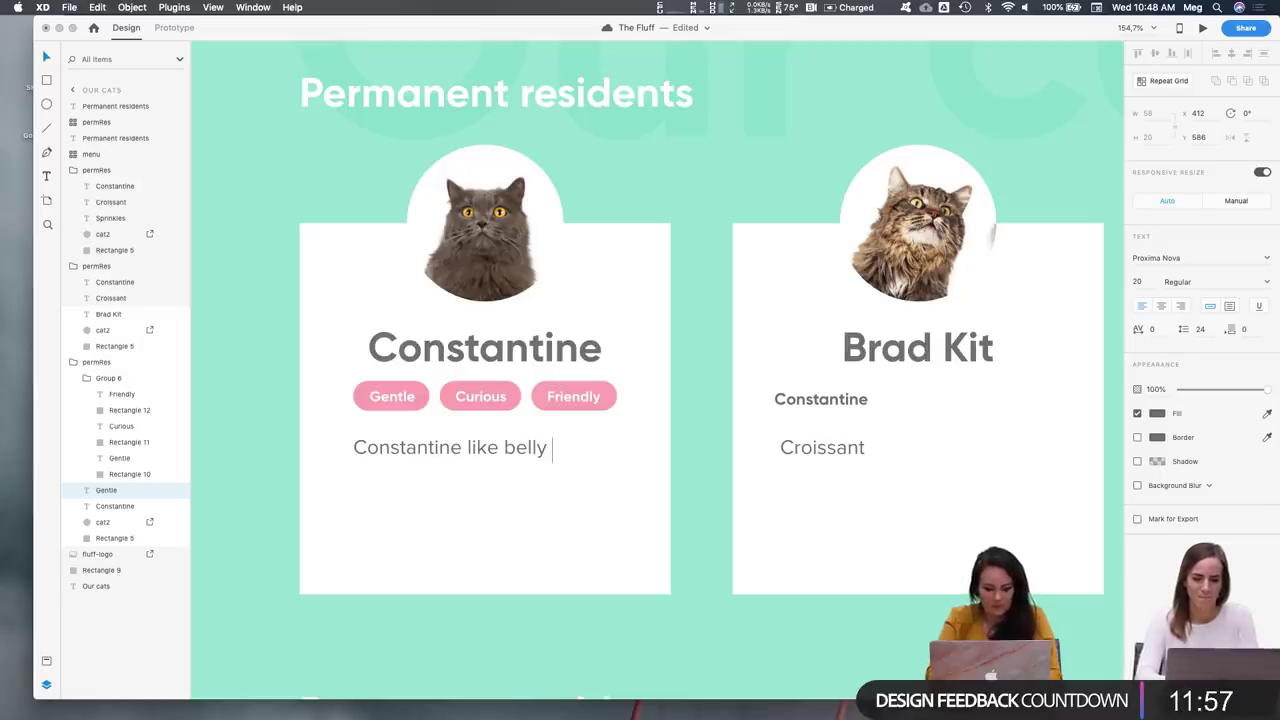
{"action": "type", "text": "rubs and"}
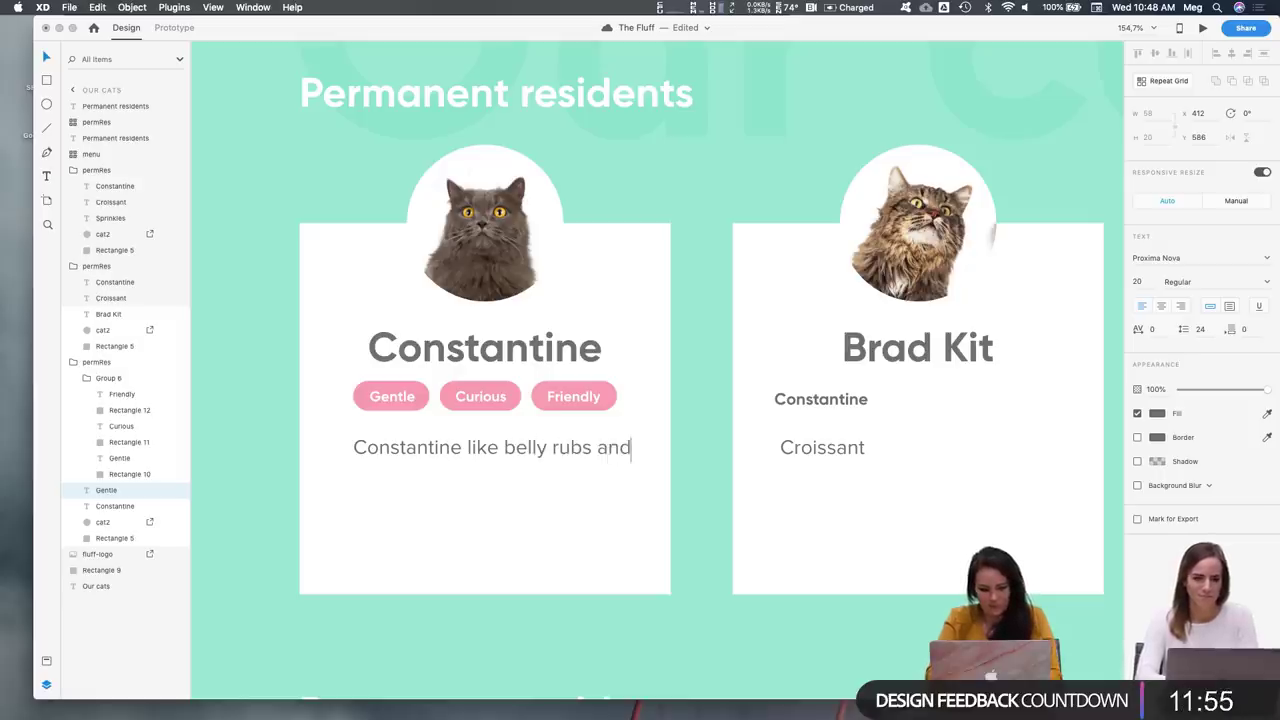
{"action": "key", "text": "BackSpace"}
{"action": "key", "text": "BackSpace"}
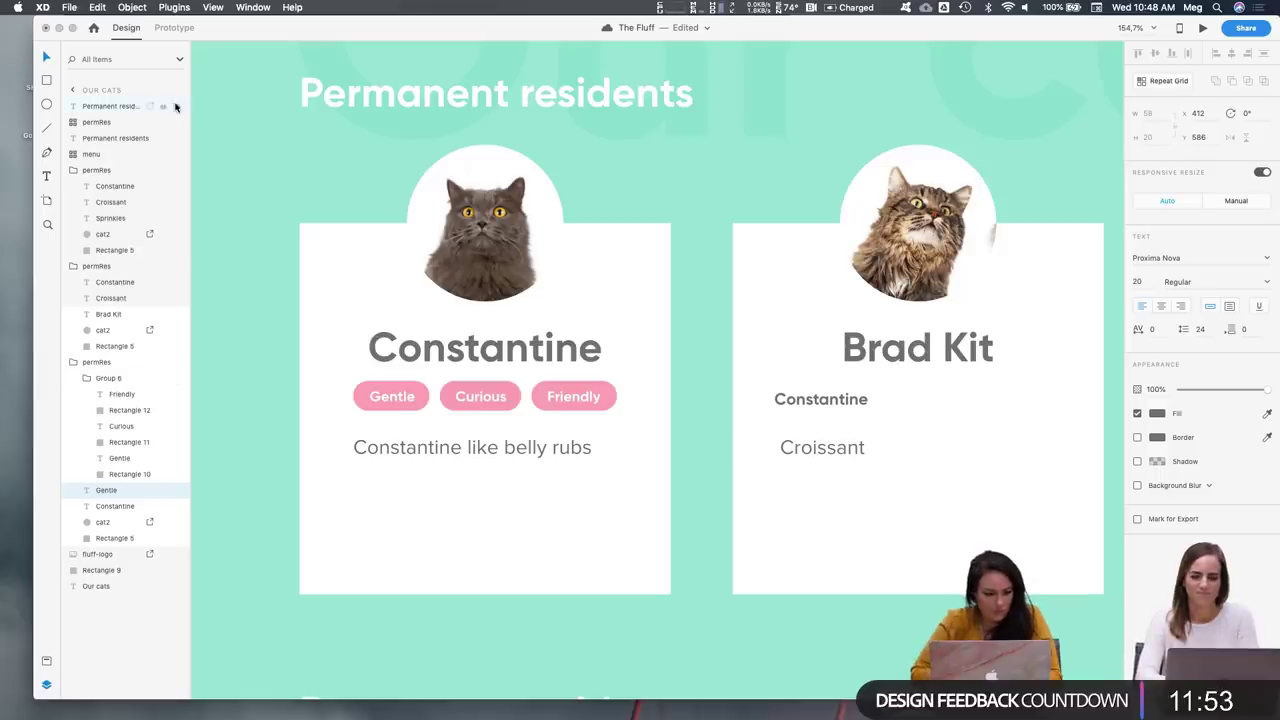
{"action": "key", "text": "Escape"}
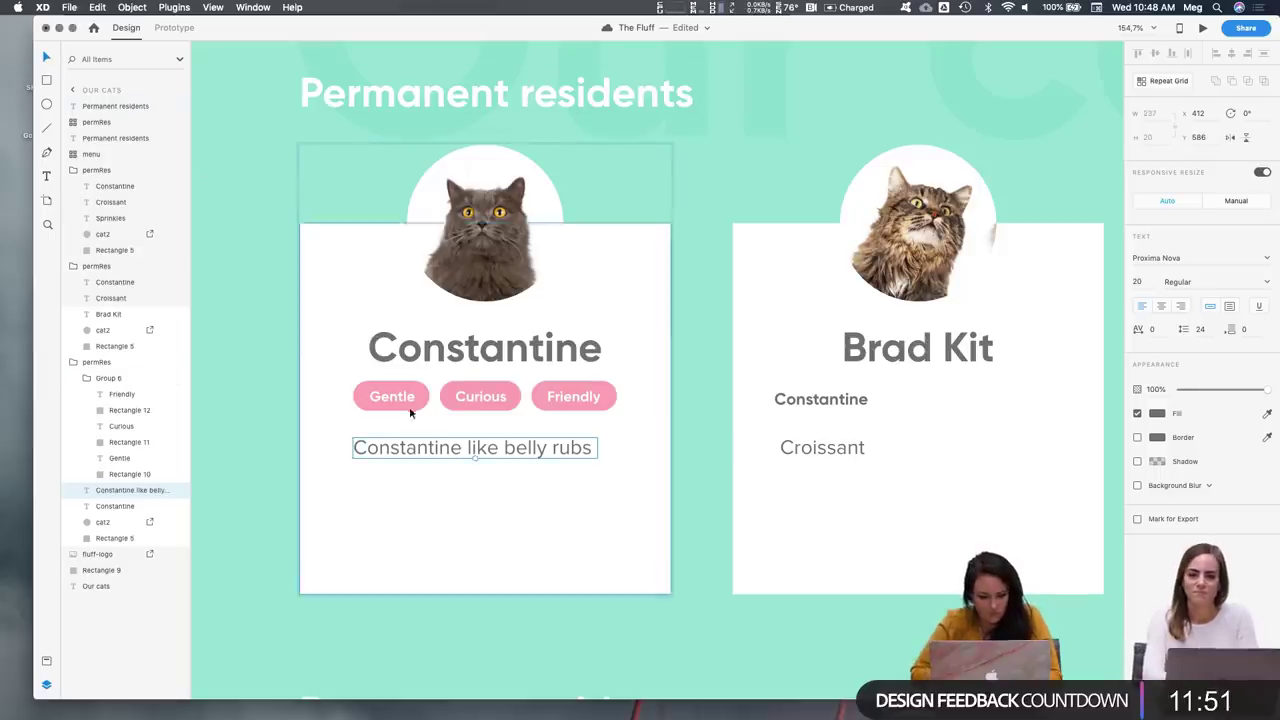
Convert the description to area text in a box about 256 by 105 and set its font size to 14
{"action": "left_click", "coordinate": [1229, 306]}
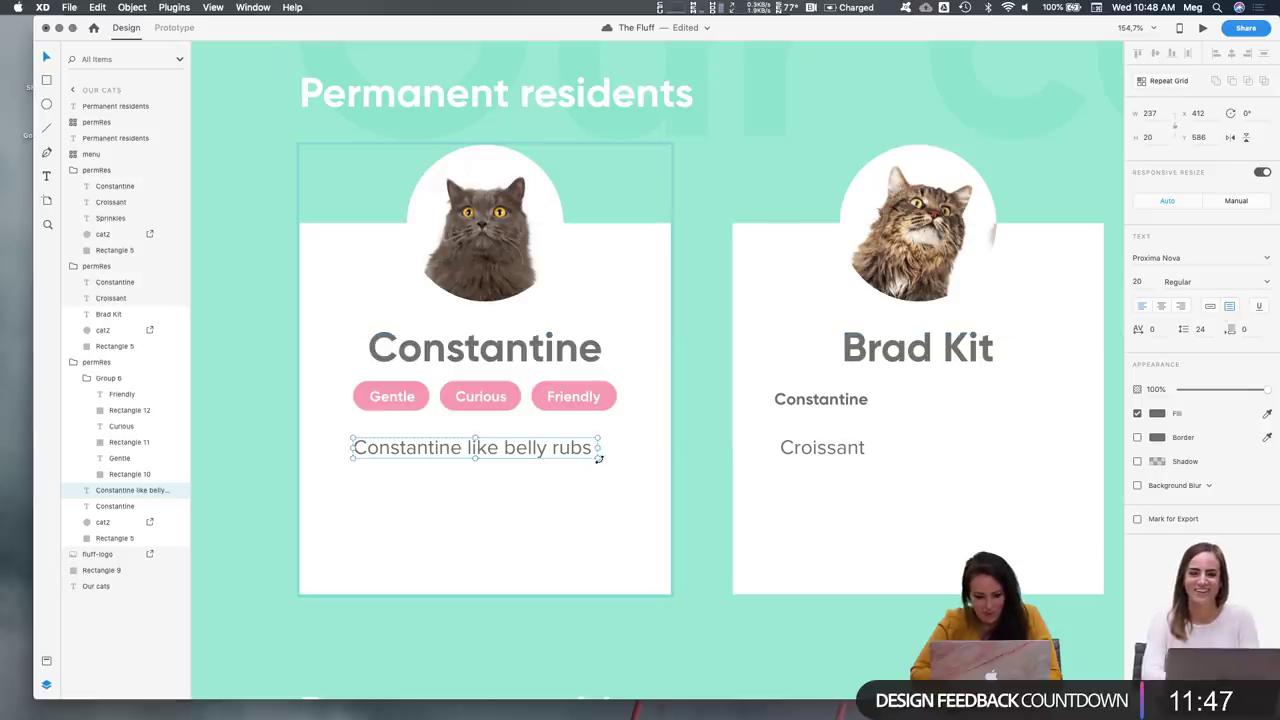
{"action": "left_click_drag", "start_coordinate": [598, 457], "coordinate": [614, 545]}
{"action": "double_click", "coordinate": [558, 452]}
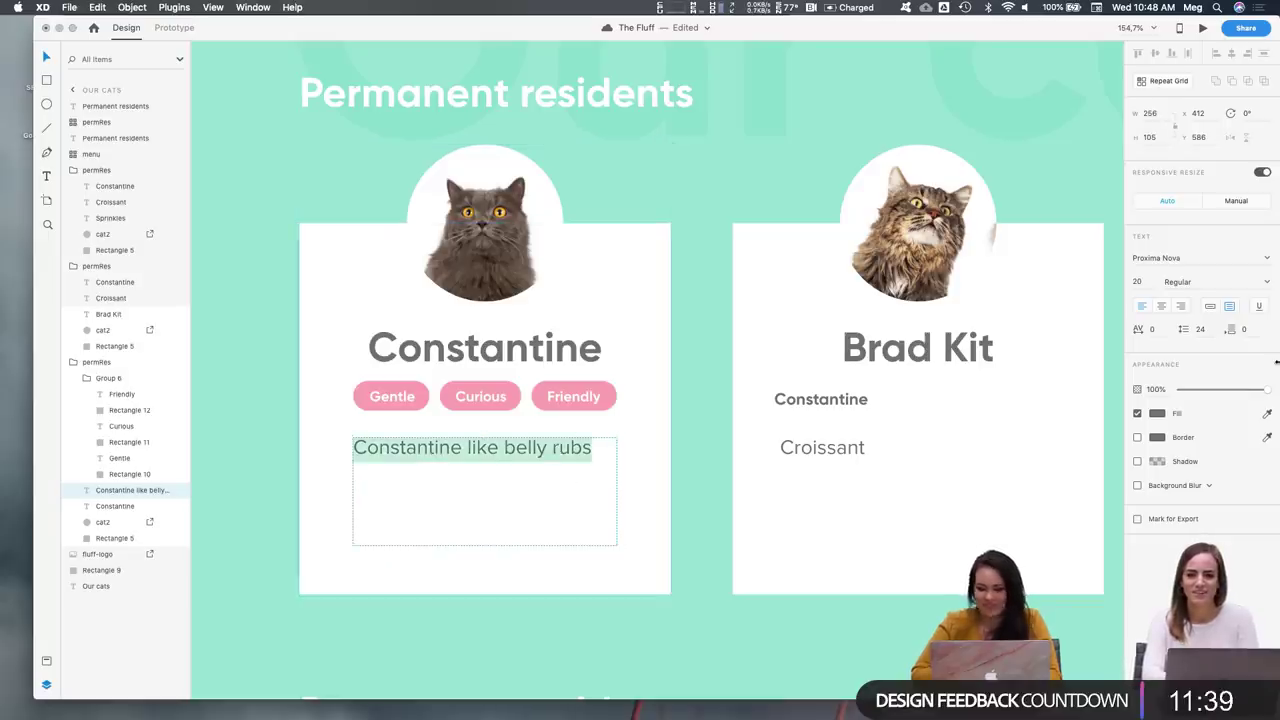
{"action": "left_click", "coordinate": [1147, 281]}
{"action": "type", "text": "18"}
{"action": "key", "text": "Return"}
{"action": "type", "text": "16"}
{"action": "key", "text": "Return"}
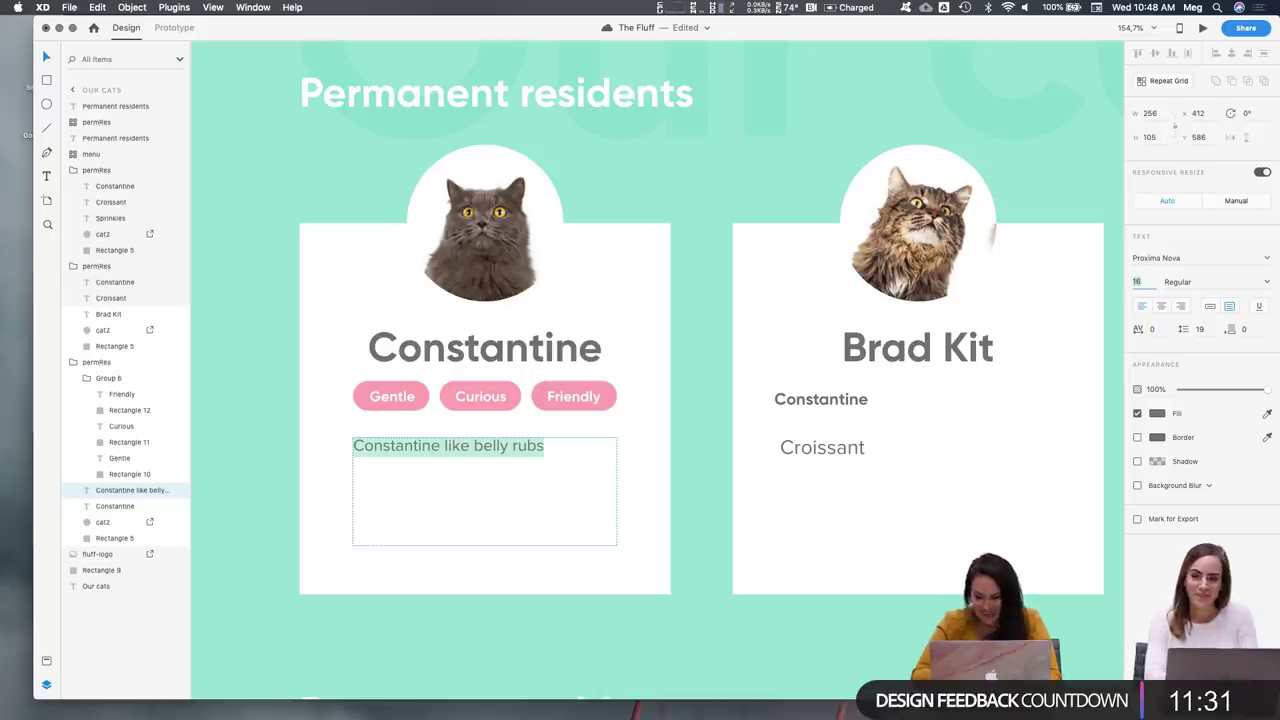
{"action": "key", "text": "Down"}
{"action": "key", "text": "Escape"}
{"action": "key", "text": "super+minus"}
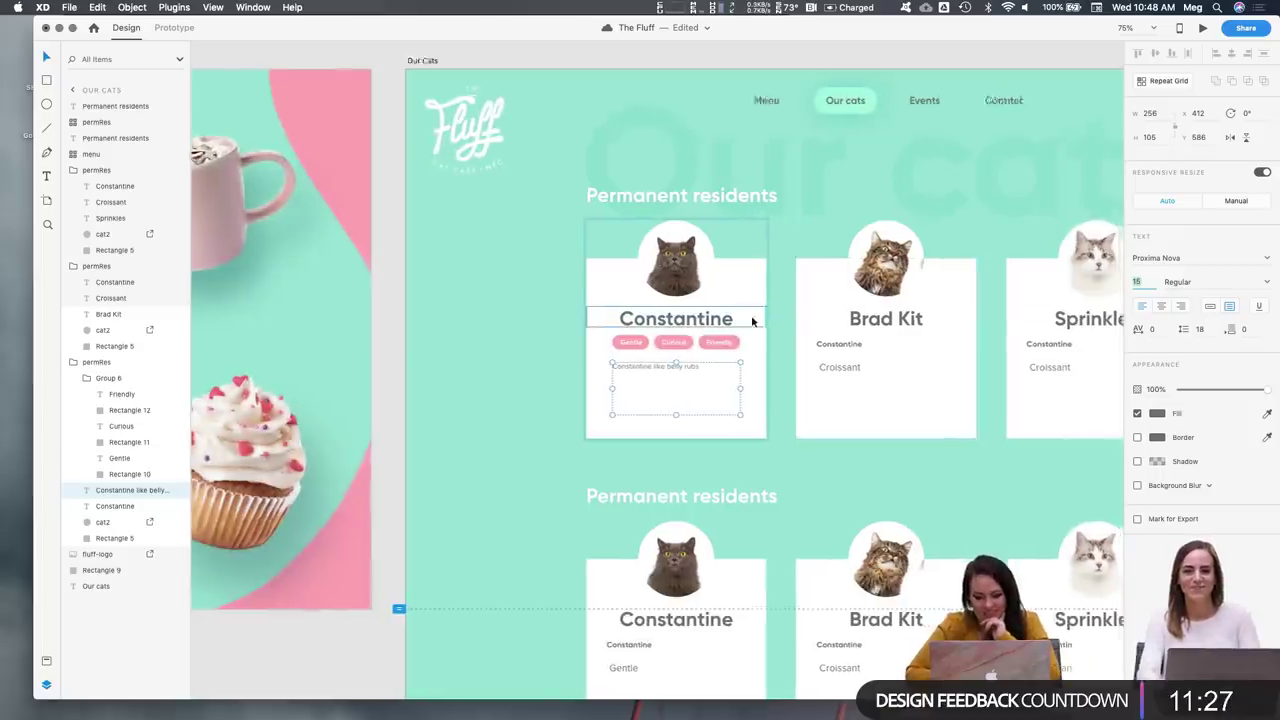
{"action": "key", "text": "Down"}
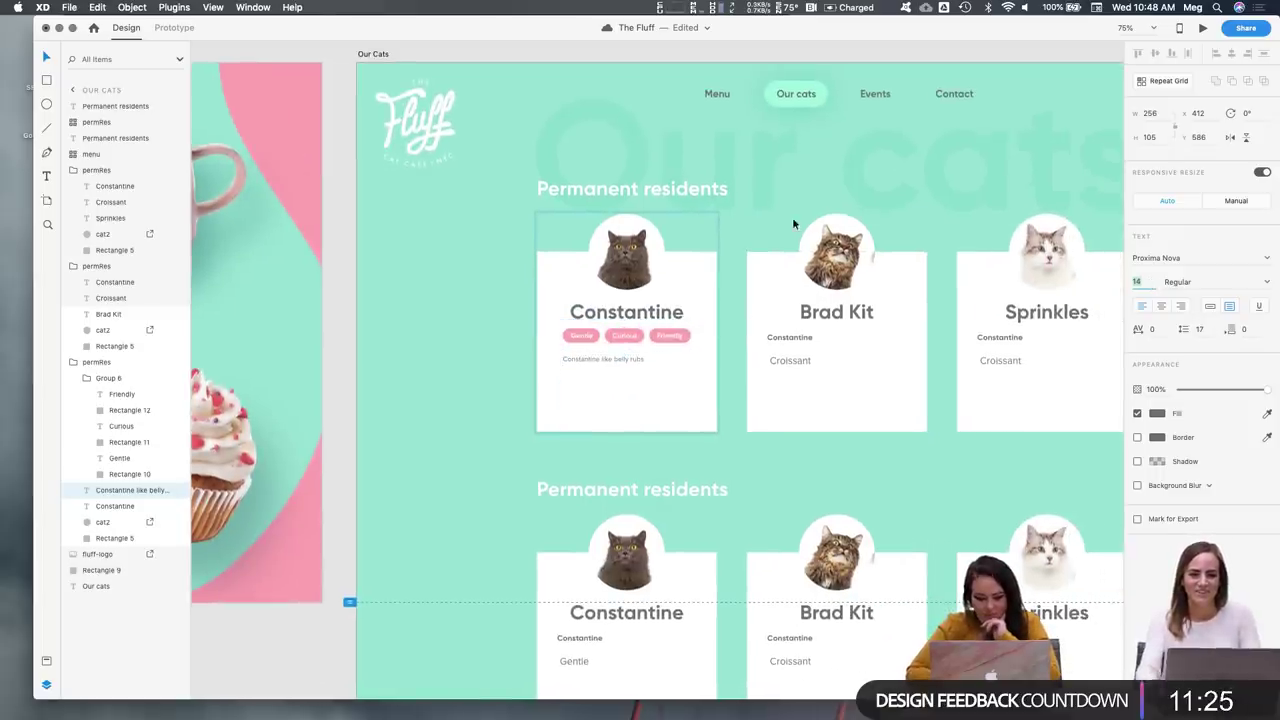
Extend the description after "belly rubs" with ", tuna treats,"
{"action": "scroll", "coordinate": [621, 341], "scroll_direction": "up", "scroll_amount": 5}
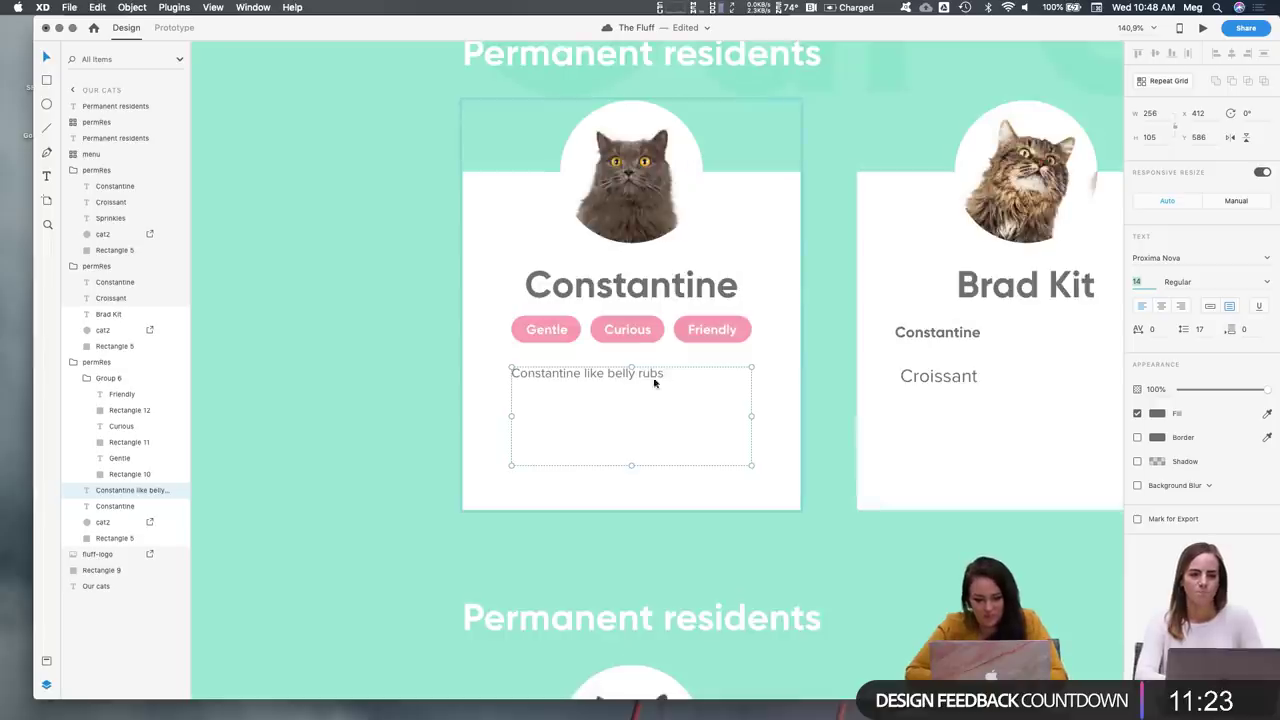
{"action": "double_click", "coordinate": [655, 374]}
{"action": "left_click", "coordinate": [669, 373]}
{"action": "type", "text": ", tuna stran"}
{"action": "key", "text": "BackSpace"}
{"action": "key", "text": "BackSpace"}
{"action": "type", "text": "eats"}
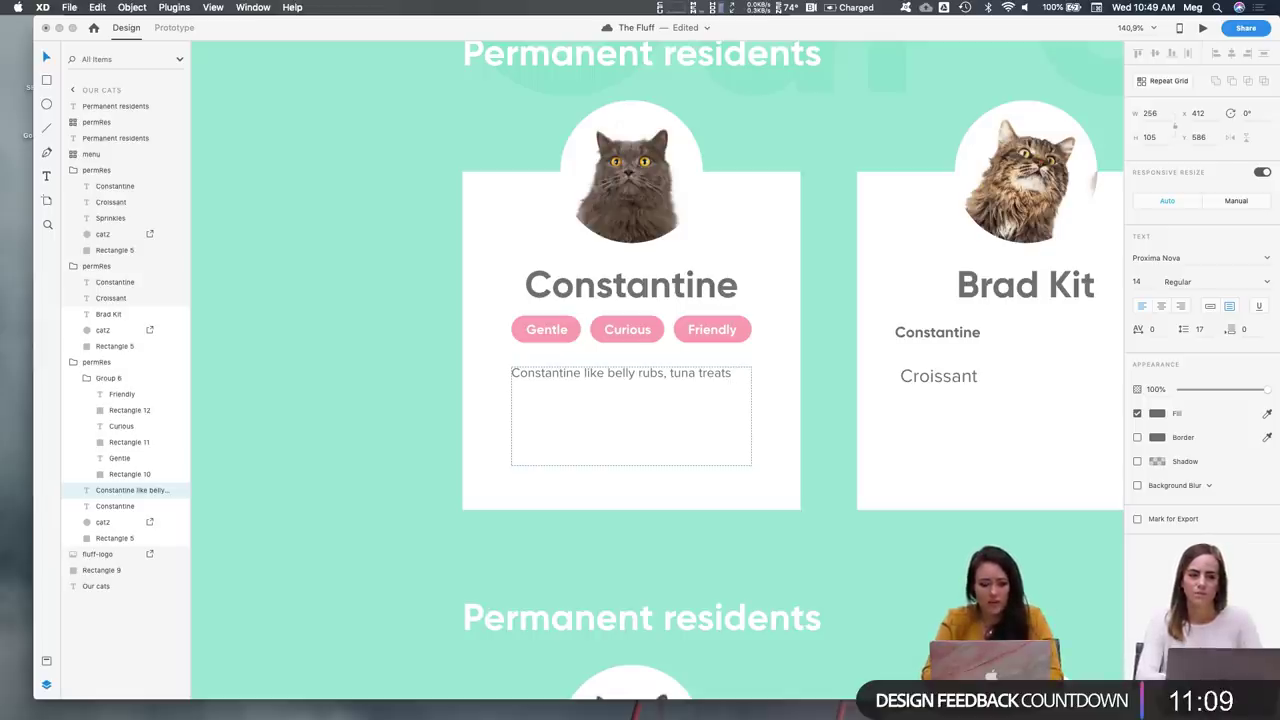
{"action": "type", "text": ","}
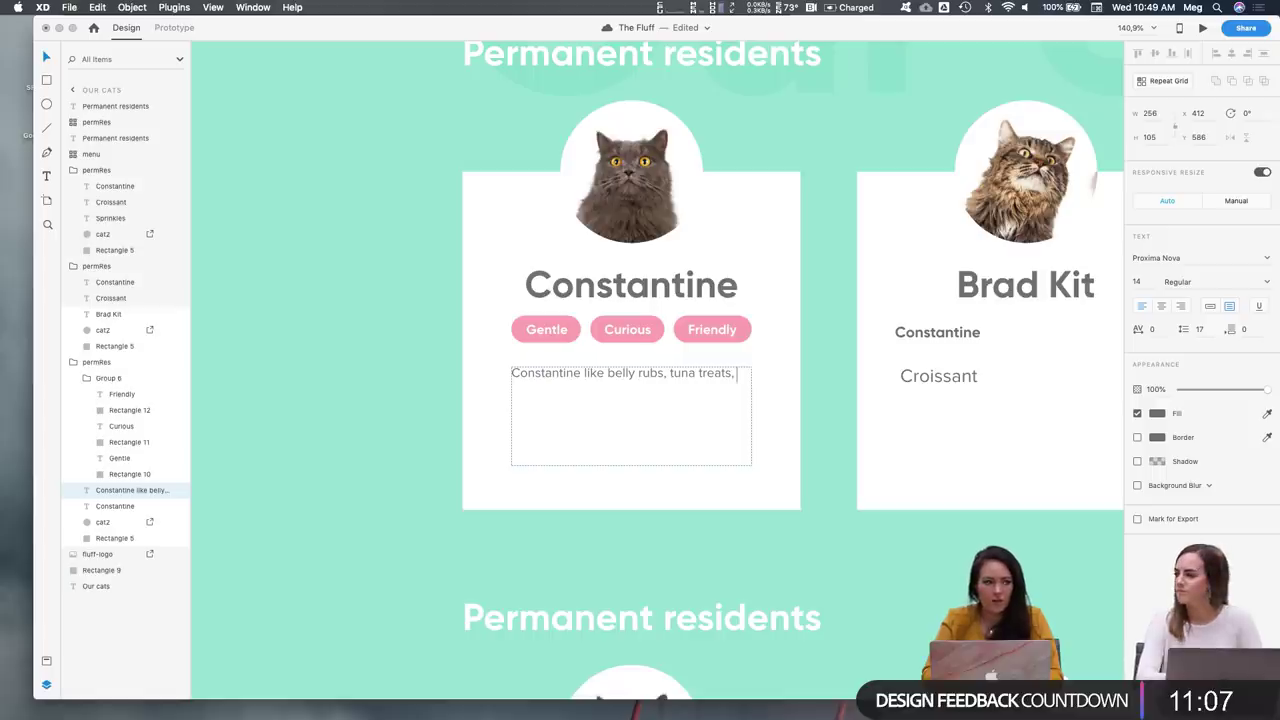
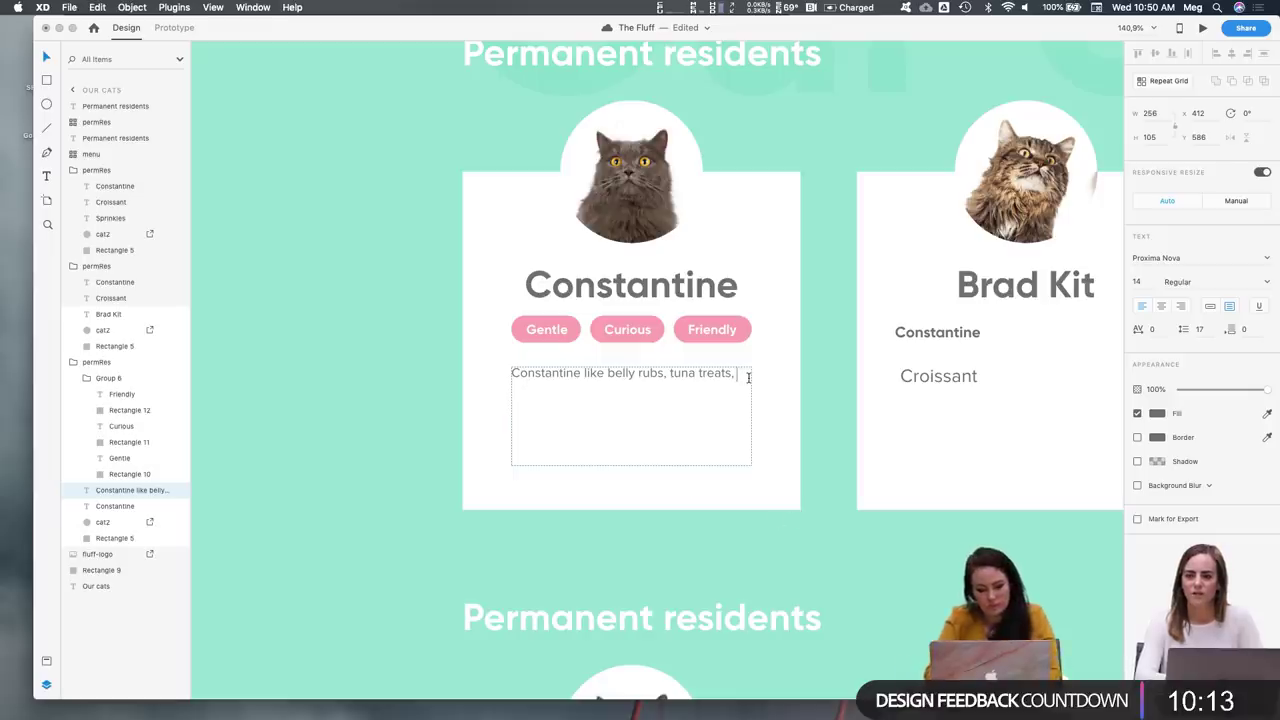
Continue the description with "and likes to explore your bags. She will come to you for pats"
{"action": "type", "text": "and"}
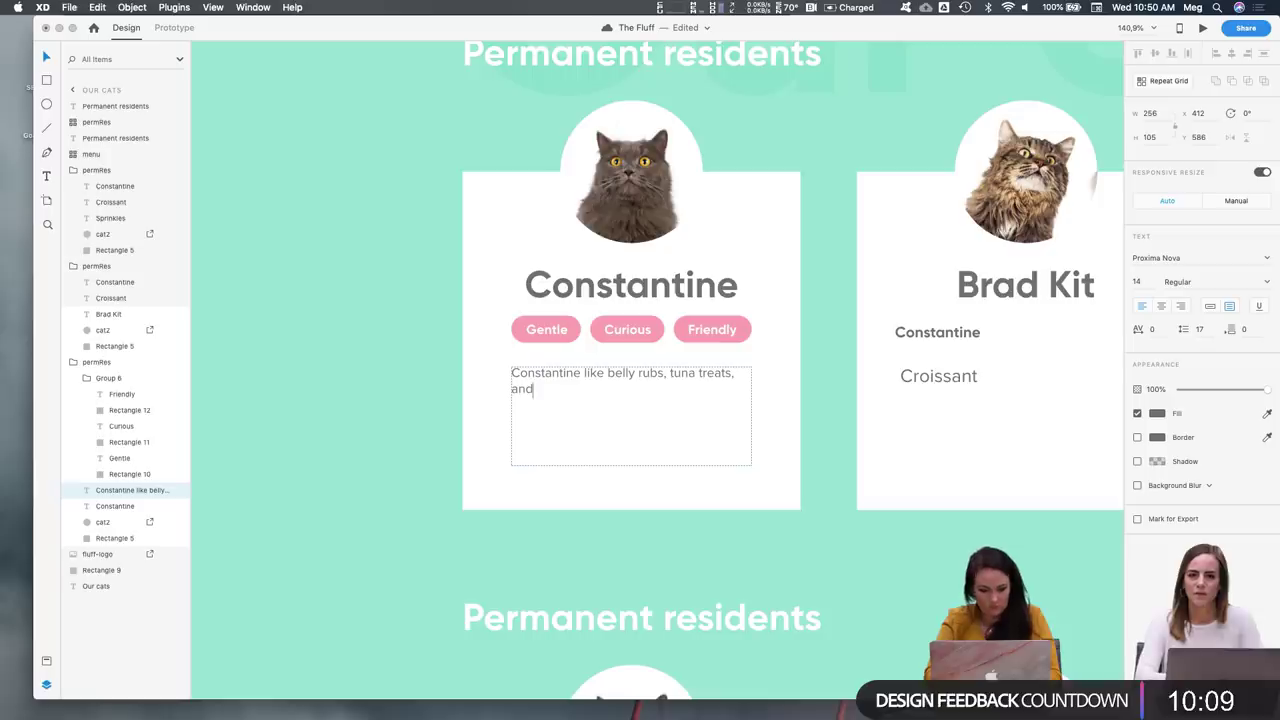
{"action": "type", "text": " likes"}
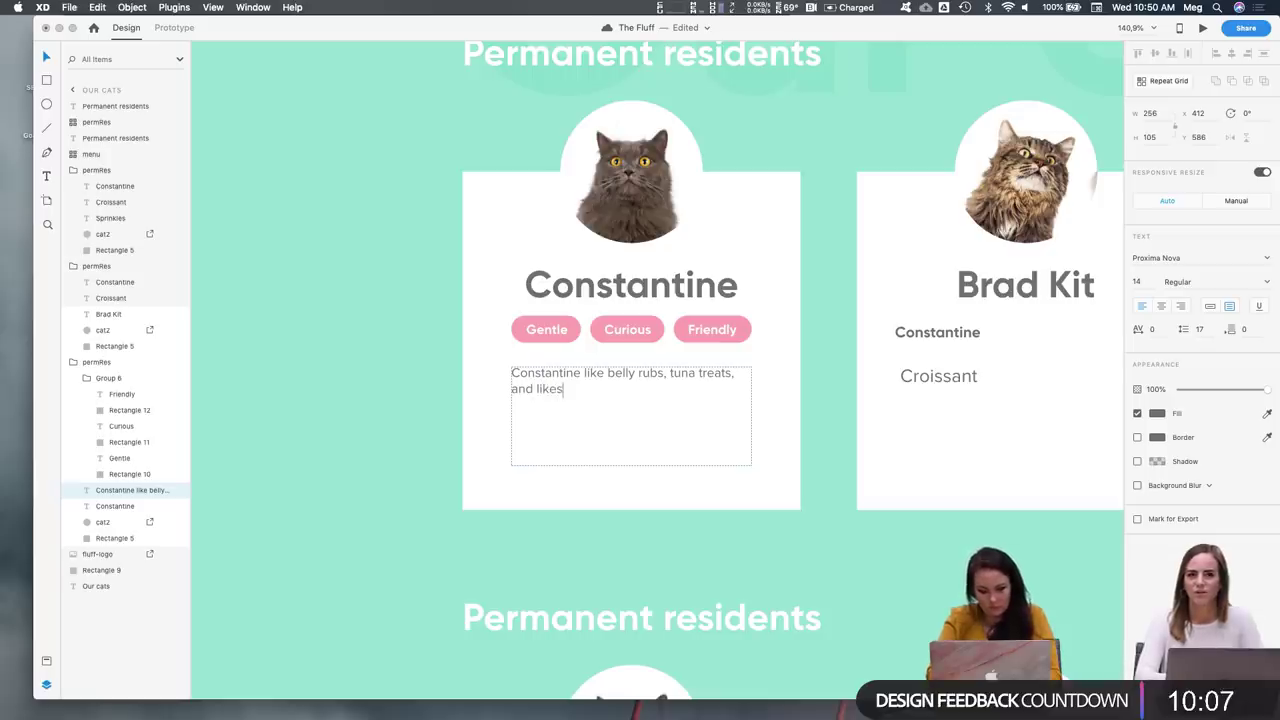
{"action": "type", "text": " to explore y"}
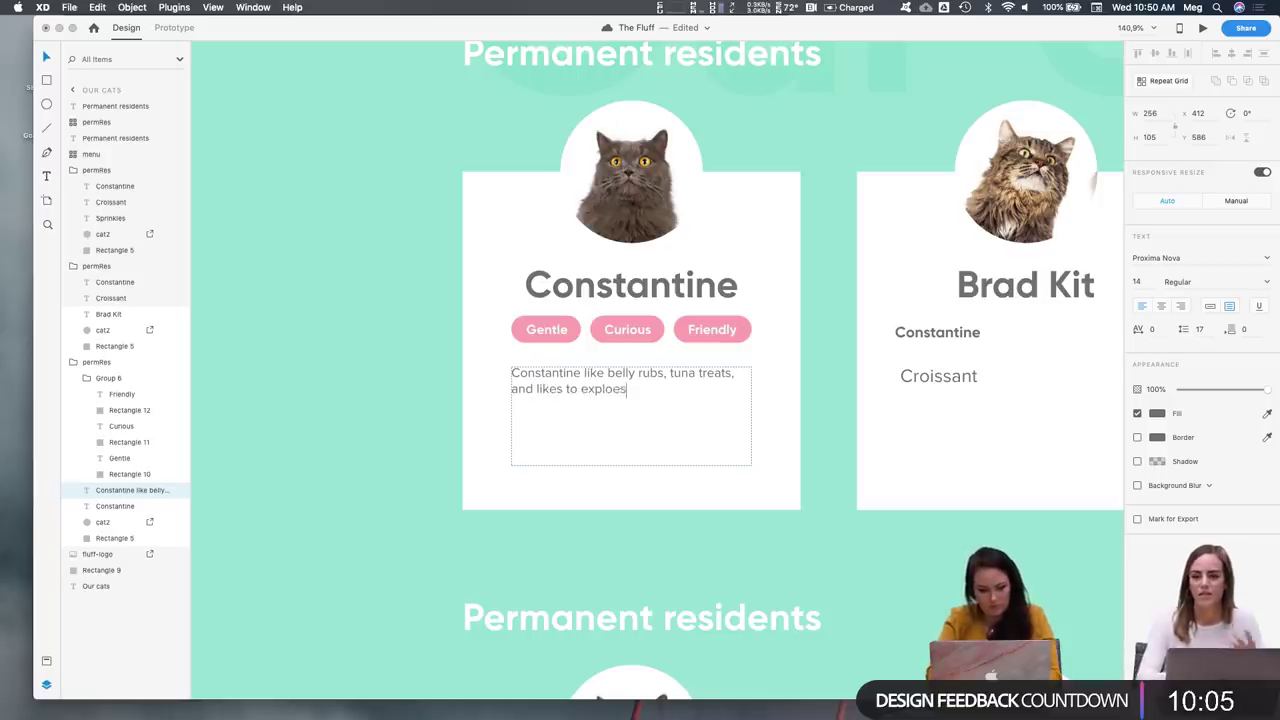
{"action": "type", "text": "our bags. She will come to you fo"}
{"action": "key", "text": "BackSpace"}
{"action": "key", "text": "BackSpace"}
{"action": "type", "text": "r pats"}
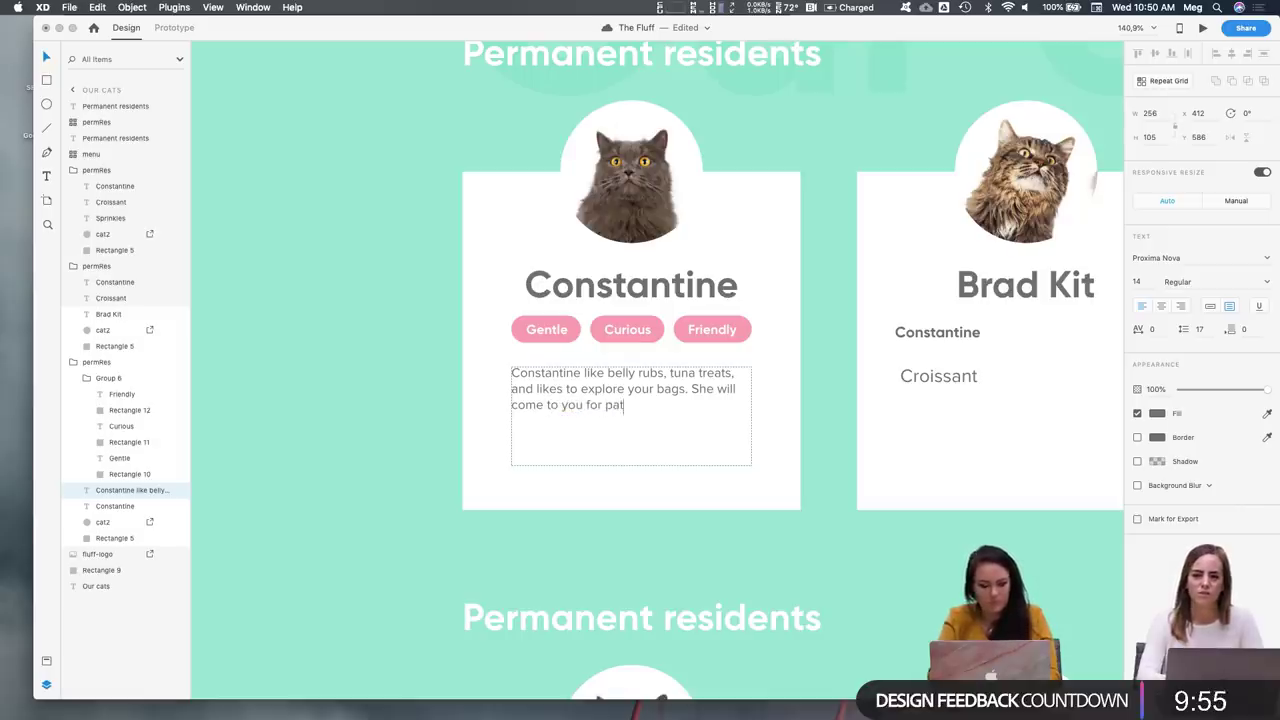
Change "pats" to "pets" and finish the description with "and check if you have food with you."
{"action": "key", "text": "BackSpace"}
{"action": "key", "text": "BackSpace"}
{"action": "key", "text": "BackSpace"}
{"action": "type", "text": "ets"}
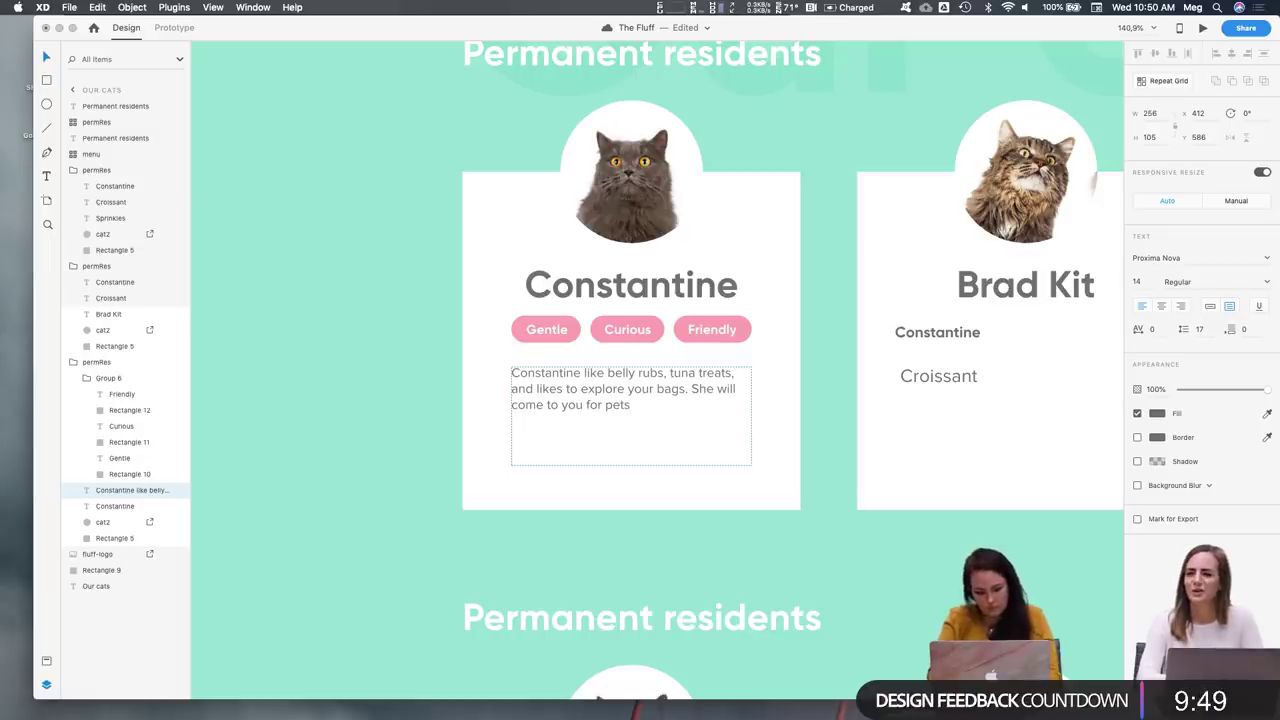
{"action": "type", "text": " and"}
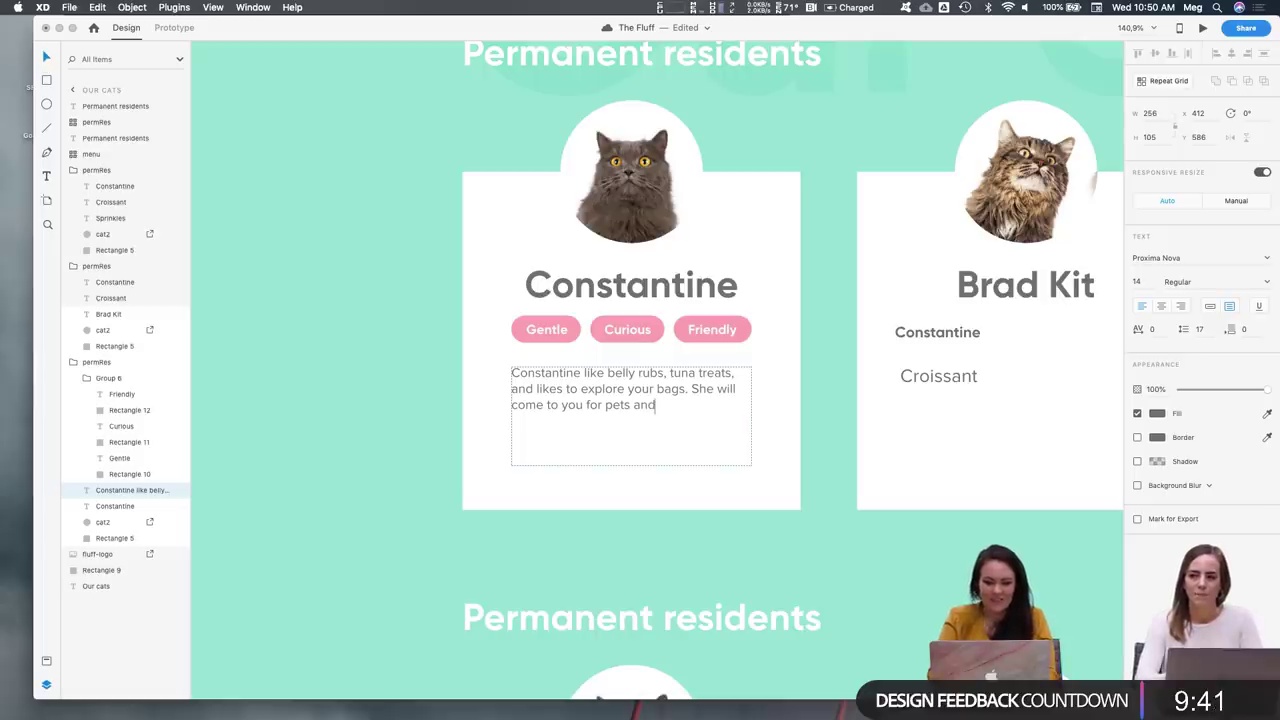
{"action": "type", "text": "check if you have"}
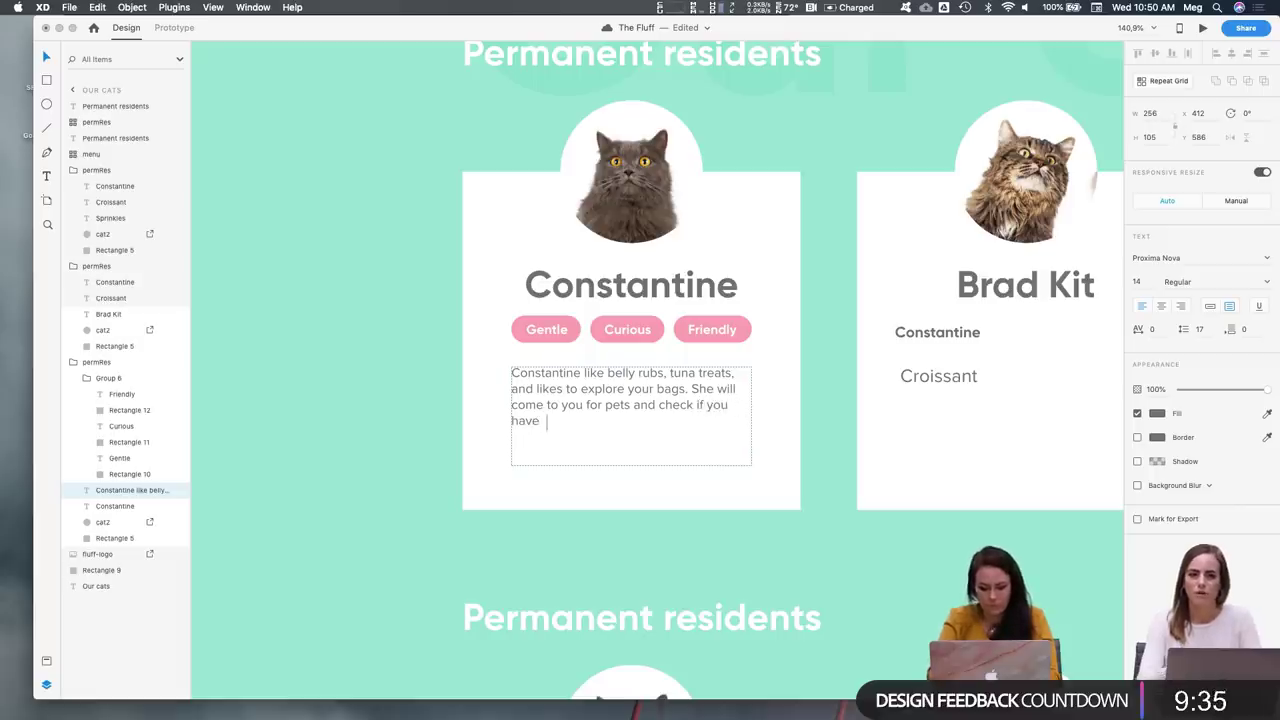
{"action": "type", "text": " food"}
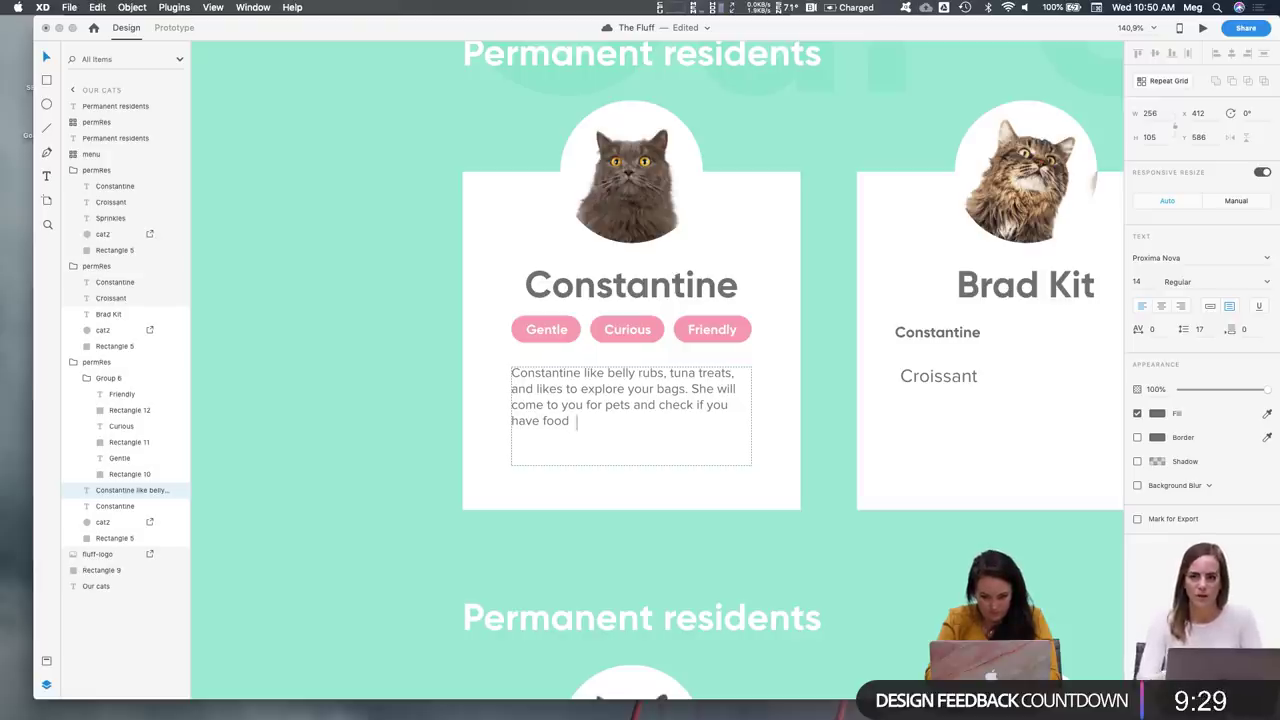
{"action": "type", "text": "with you."}
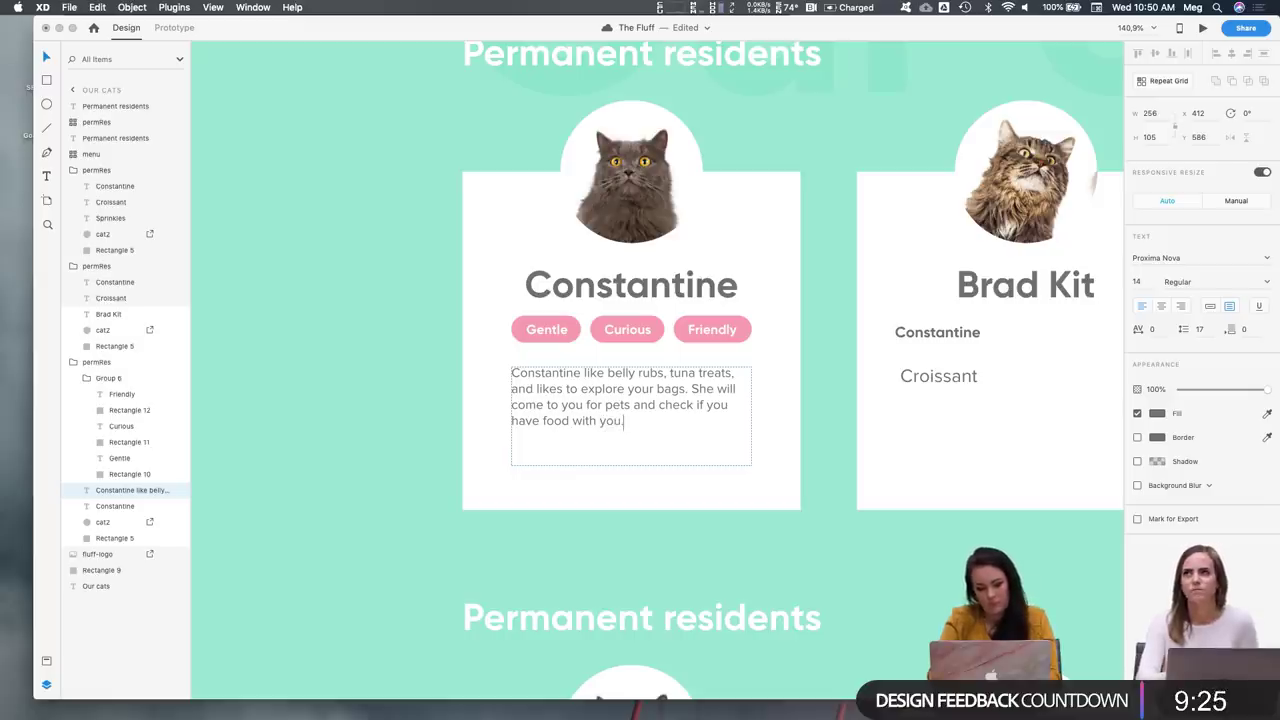
{"action": "key", "text": "Escape"}
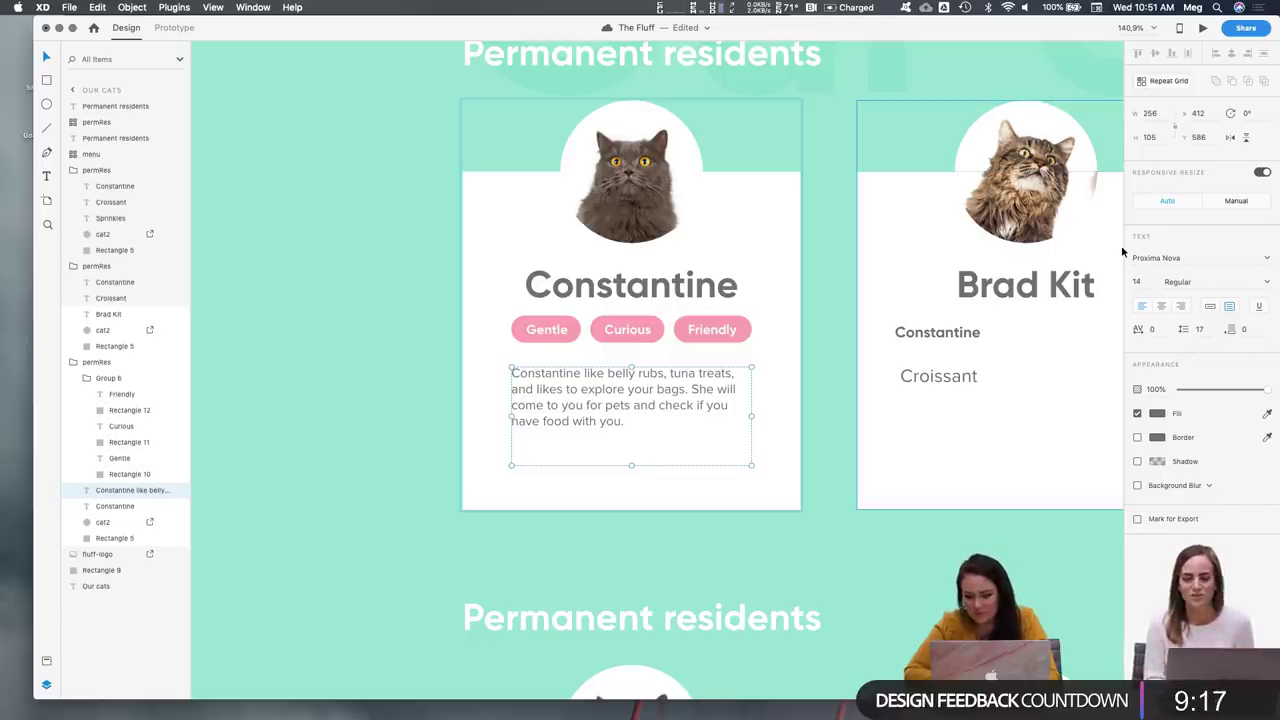
Set the description's line spacing to 24 and widen its text box to about 266
{"action": "left_click", "coordinate": [1200, 329]}
{"action": "type", "text": "18"}
{"action": "key", "text": "Up"}
{"action": "key", "text": "Up"}
{"action": "key", "text": "Up"}
{"action": "key", "text": "Up"}
{"action": "key", "text": "Up"}
{"action": "key", "text": "Up"}
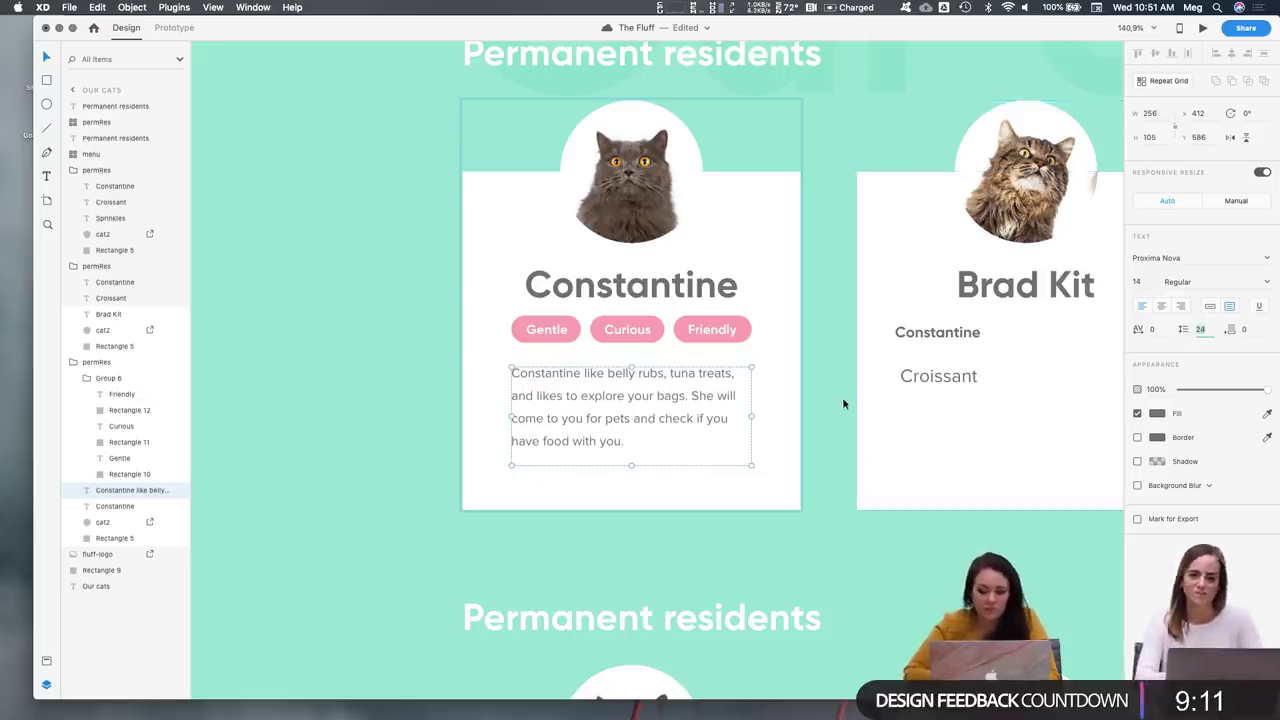
{"action": "left_click_drag", "start_coordinate": [751, 416], "coordinate": [760, 415]}
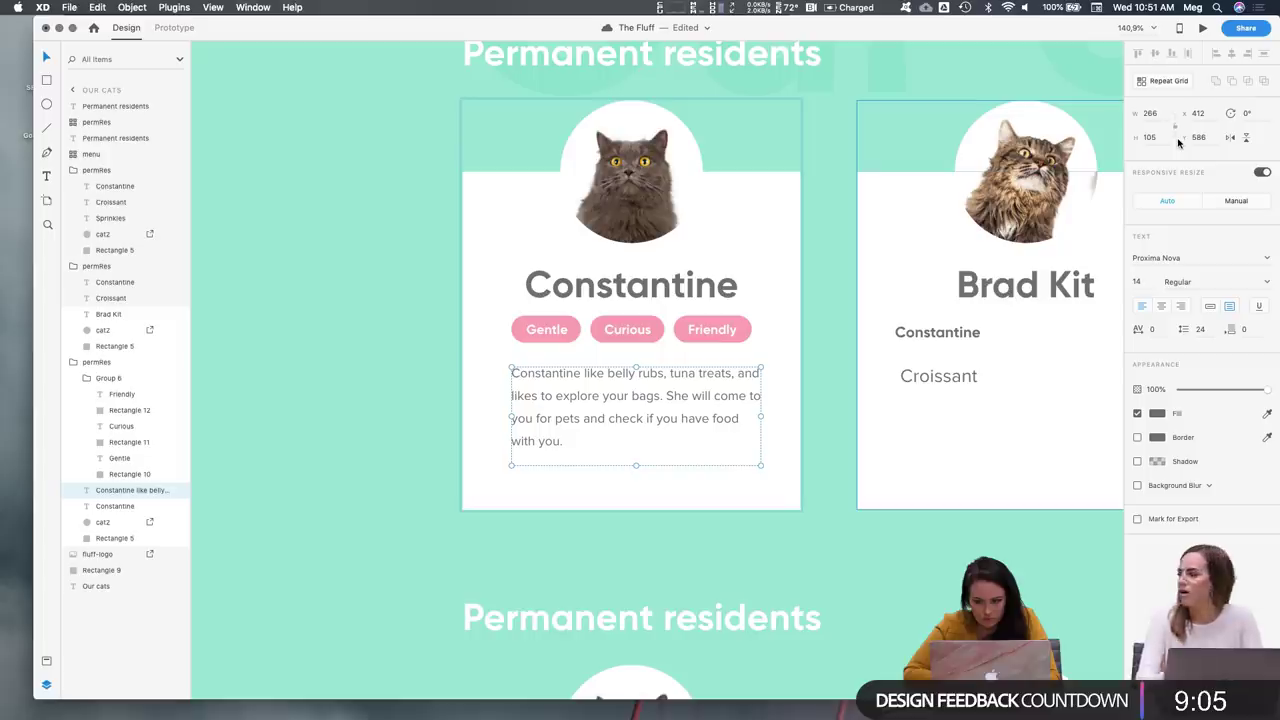
Try setting the description text box's width to 160 and undo the resize
{"action": "left_click", "coordinate": [1152, 113]}
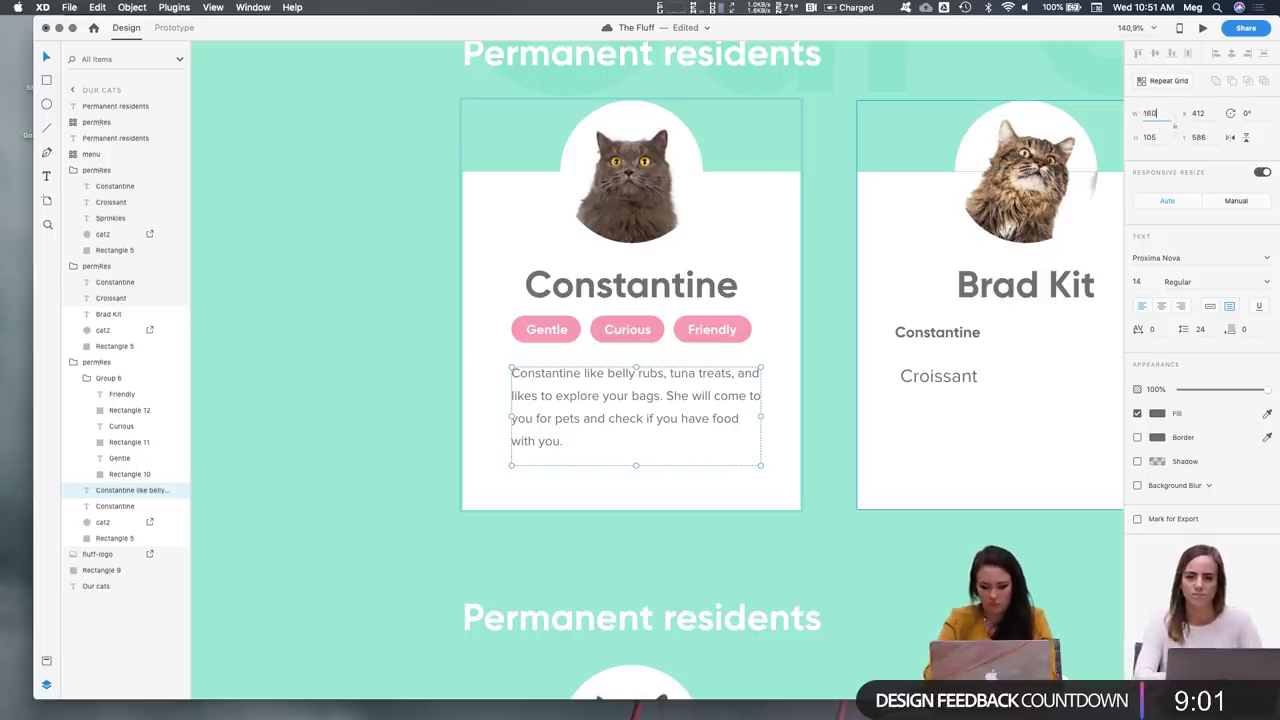
{"action": "type", "text": "160"}
{"action": "key", "text": "Return"}
{"action": "key", "text": "super+z"}
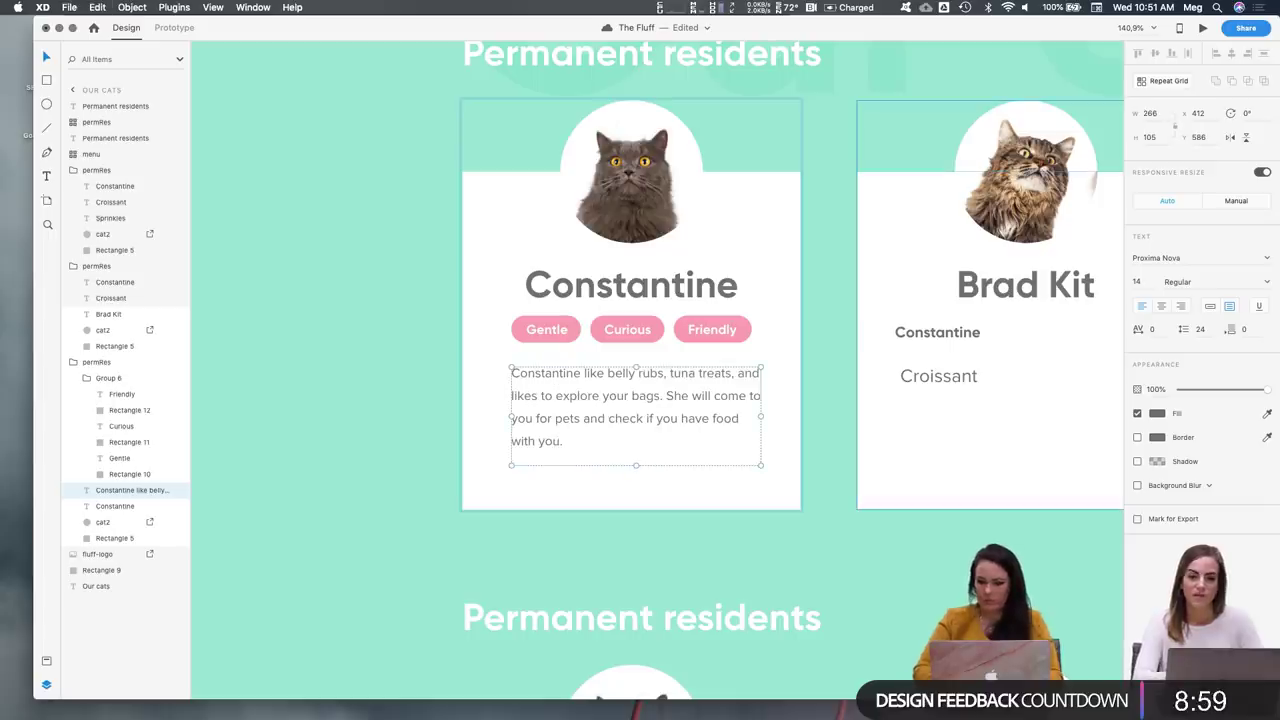
Check the card within the whole page layout and select the entire Constantine card group
{"action": "left_click", "coordinate": [816, 578]}
{"action": "scroll", "coordinate": [781, 452], "scroll_direction": "down", "scroll_amount": 6}
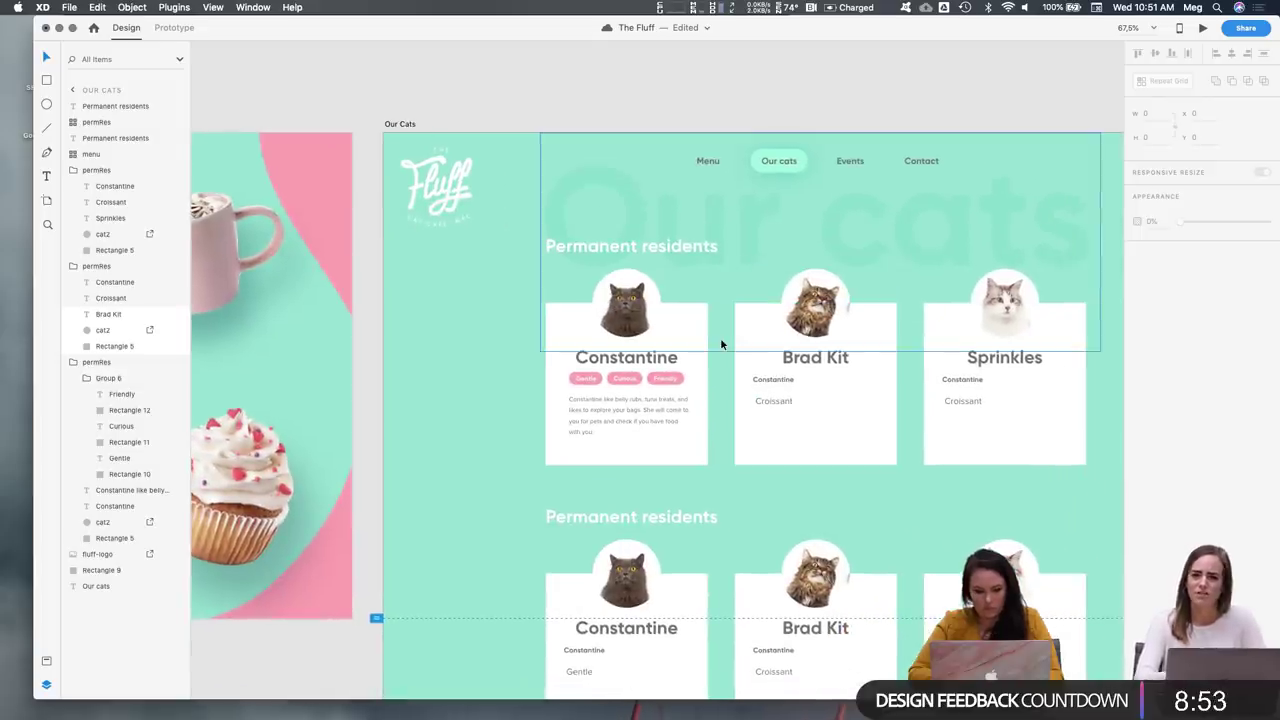
{"action": "scroll", "coordinate": [720, 337], "scroll_direction": "up", "scroll_amount": 5}
{"action": "left_click", "coordinate": [650, 299]}
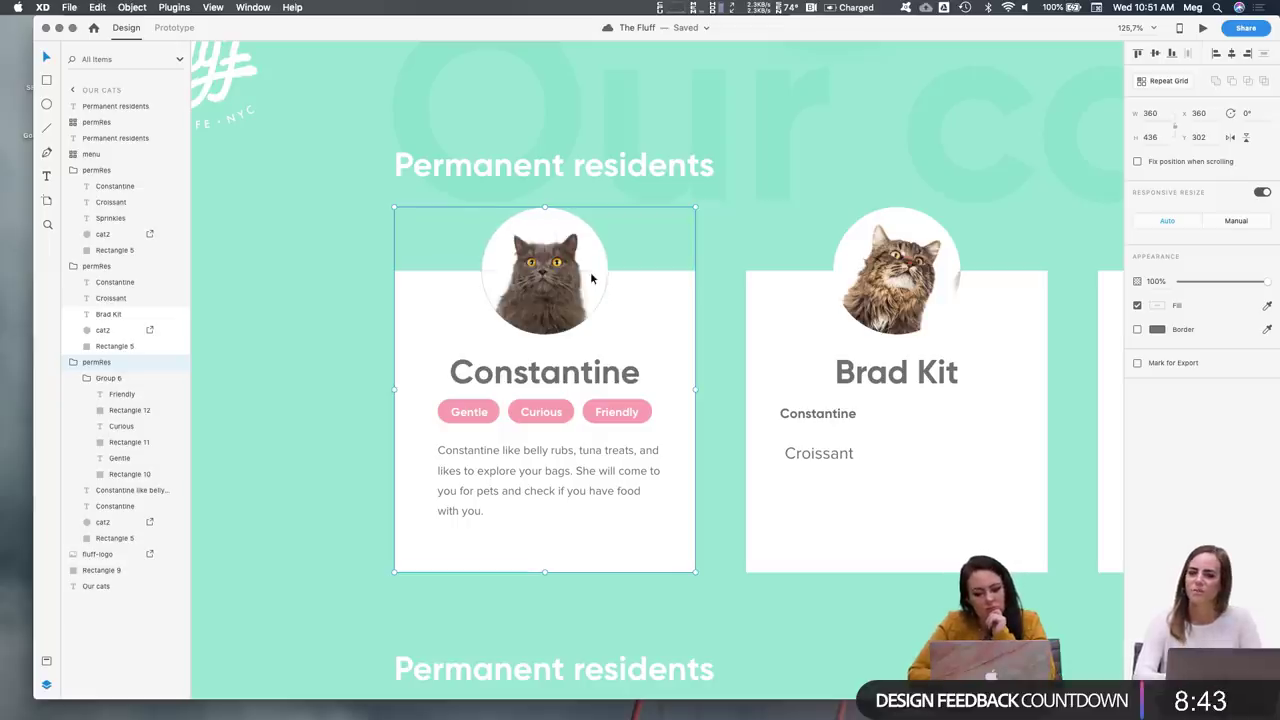
Add a drop shadow to Constantine's round photo in light aqua #7CFFFA with a blur of 30
{"action": "double_click", "coordinate": [591, 279]}
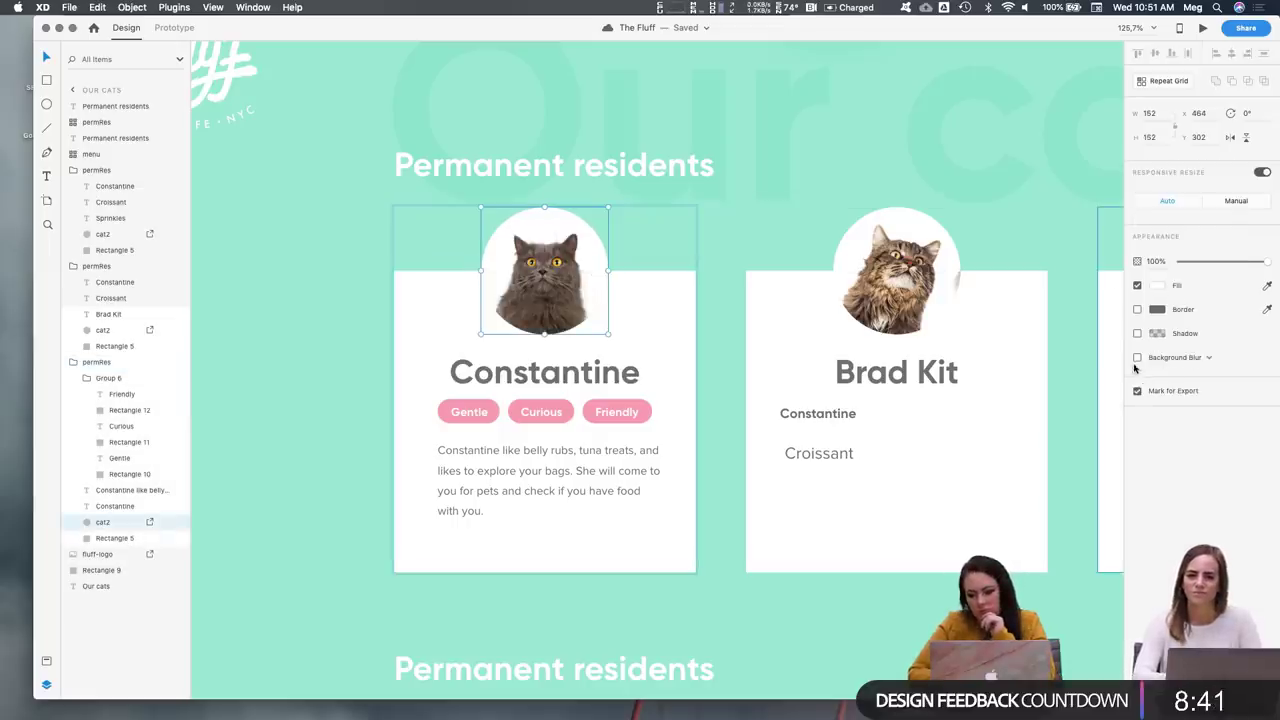
{"action": "left_click", "coordinate": [1137, 333]}
{"action": "left_click", "coordinate": [1157, 334]}
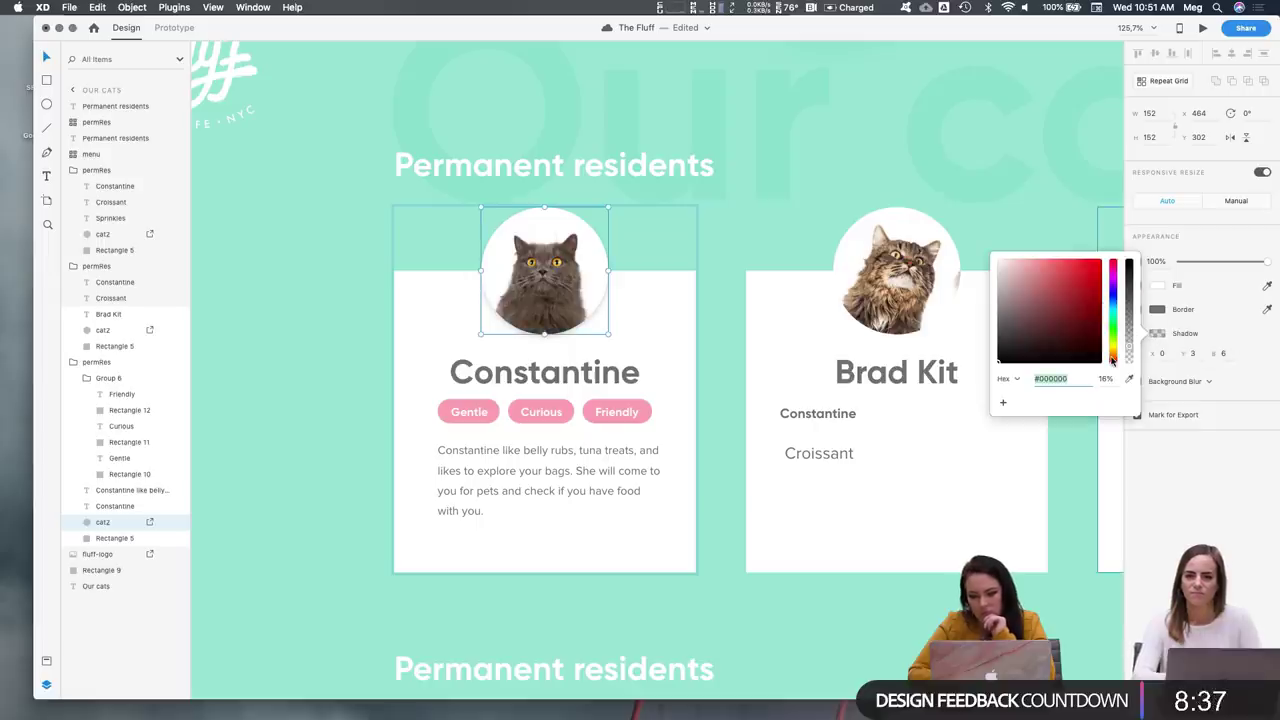
{"action": "left_click", "coordinate": [1116, 318]}
{"action": "left_click_drag", "start_coordinate": [1116, 318], "coordinate": [1114, 315]}
{"action": "left_click", "coordinate": [1029, 266]}
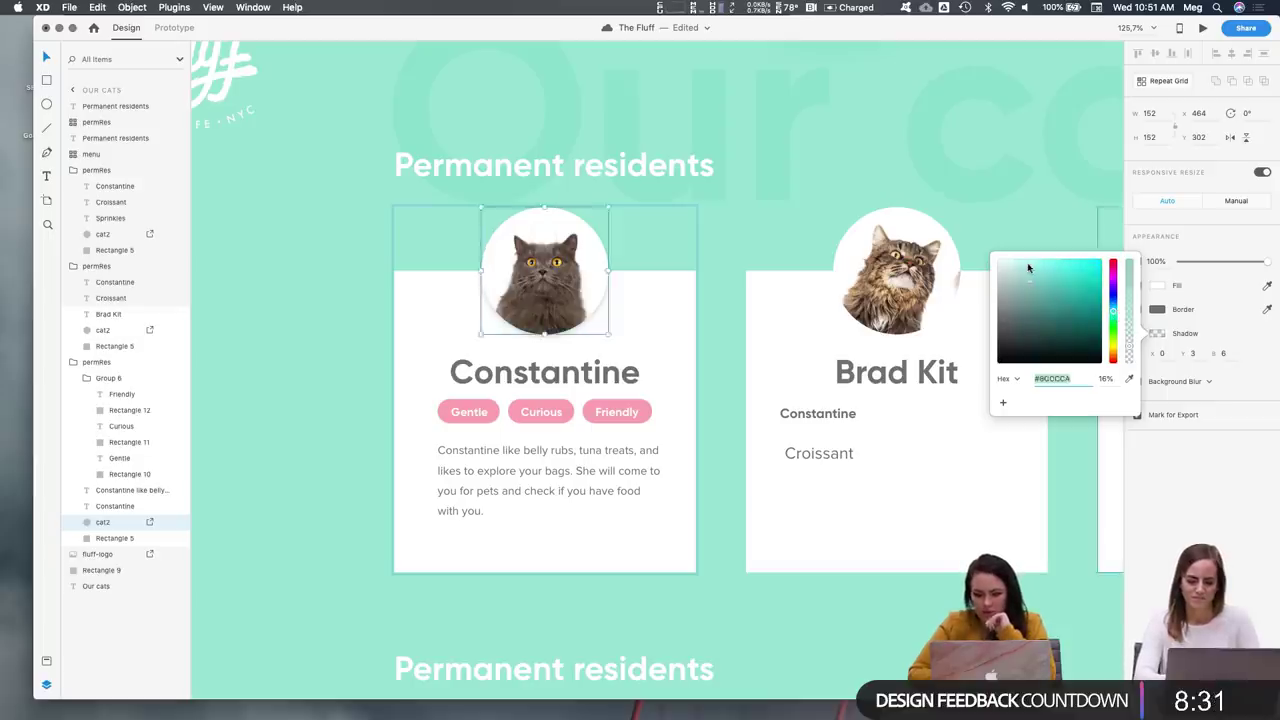
{"action": "left_click_drag", "start_coordinate": [1033, 264], "coordinate": [1052, 259]}
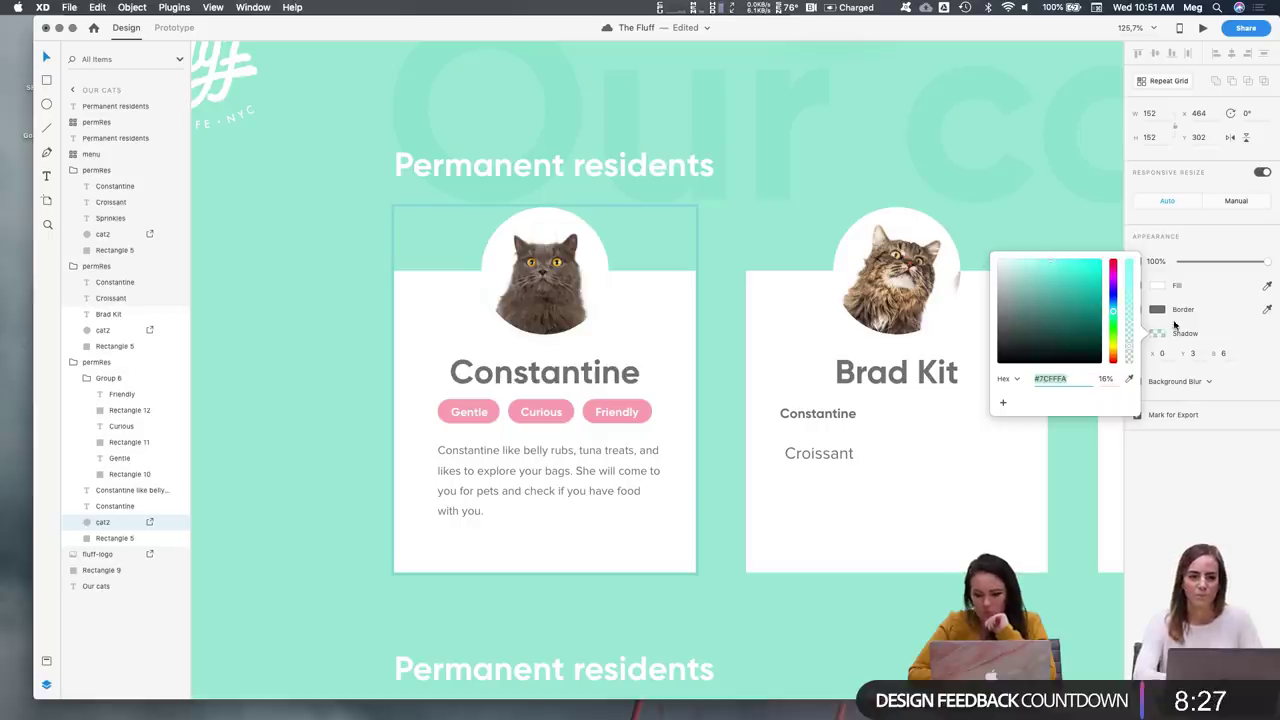
{"action": "left_click", "coordinate": [1222, 353]}
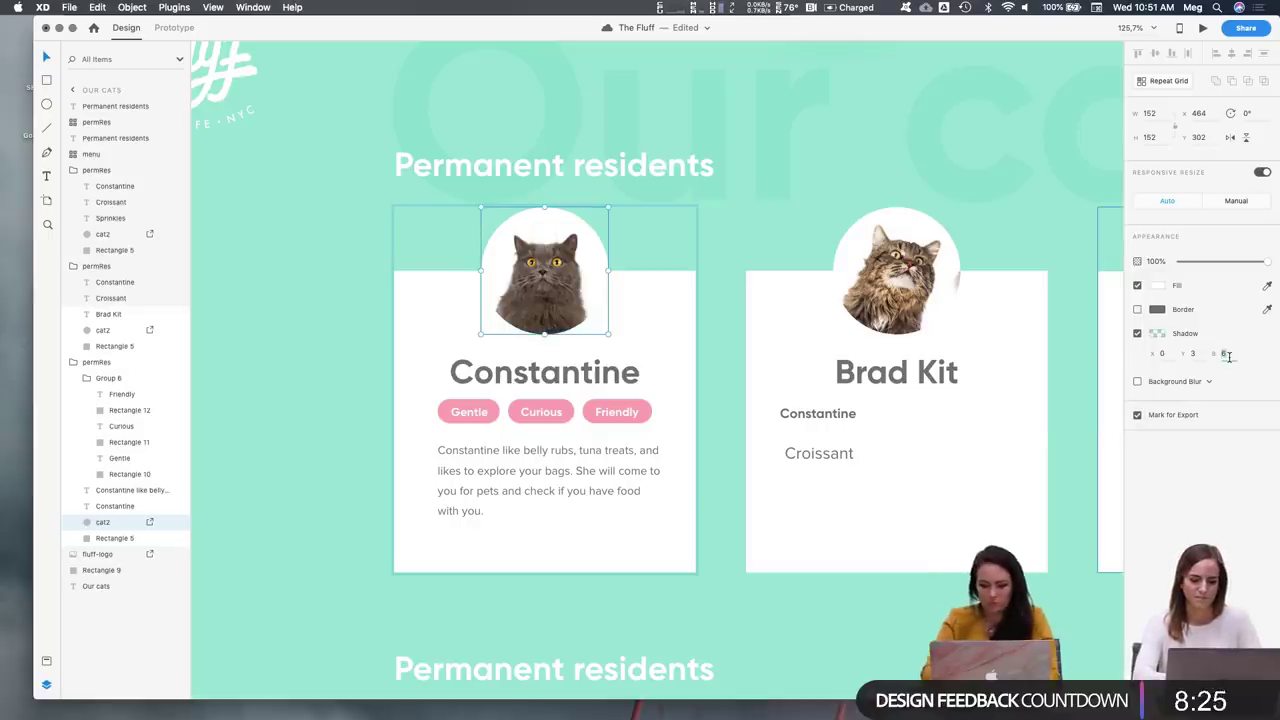
{"action": "type", "text": "30"}
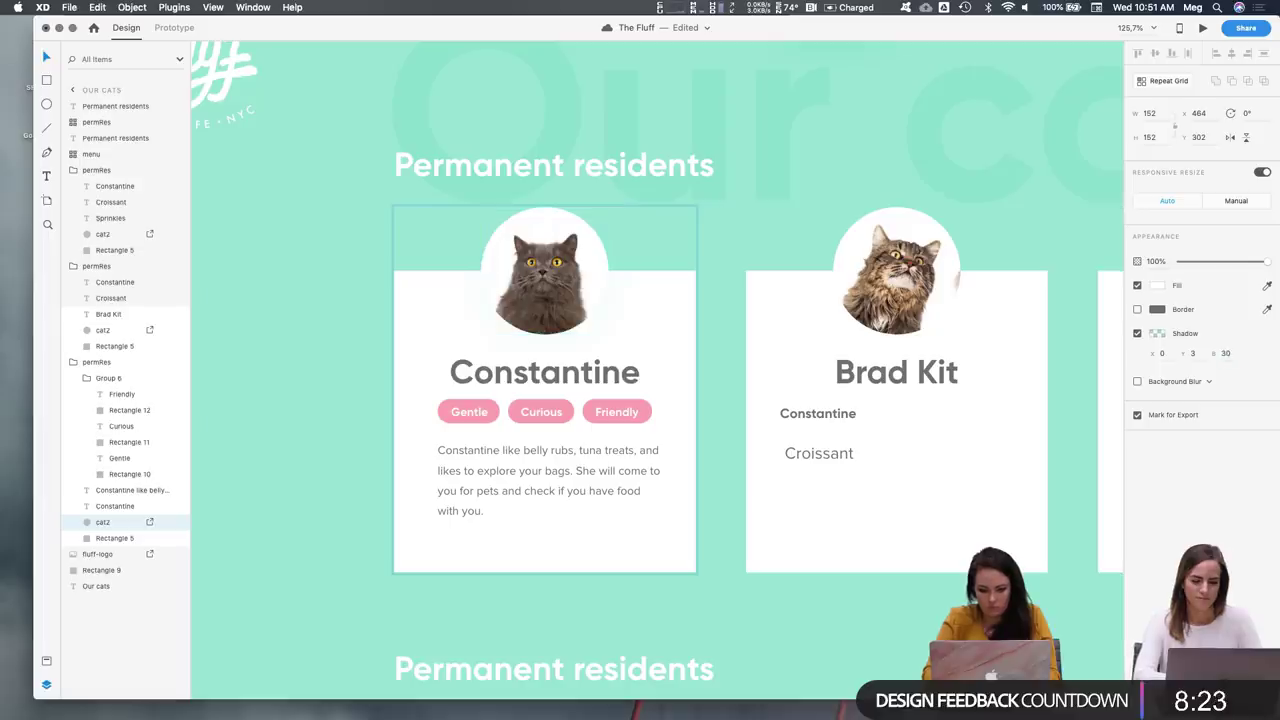
Recolour the photo's shadow to mint green #16EBC3 and set its opacity to 35%
{"action": "left_click", "coordinate": [1157, 333]}
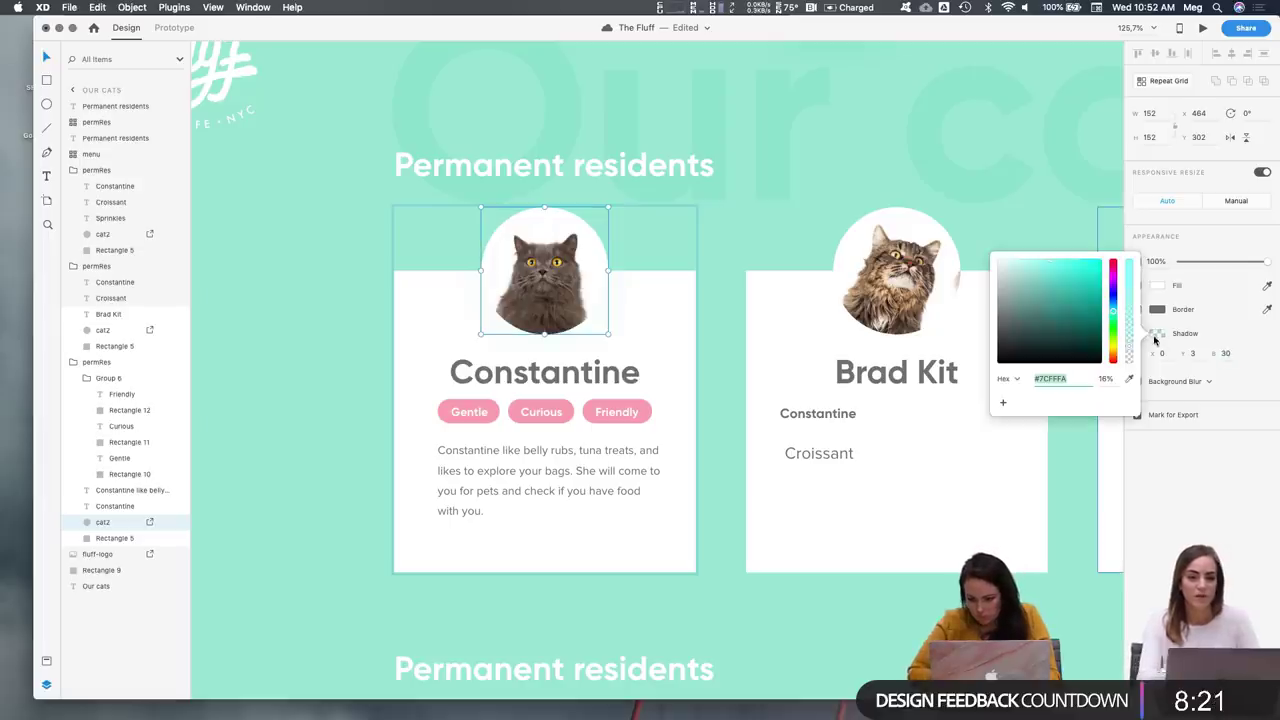
{"action": "left_click_drag", "start_coordinate": [1130, 327], "coordinate": [1083, 262]}
{"action": "left_click", "coordinate": [1114, 314]}
{"action": "left_click_drag", "start_coordinate": [1114, 314], "coordinate": [1114, 318]}
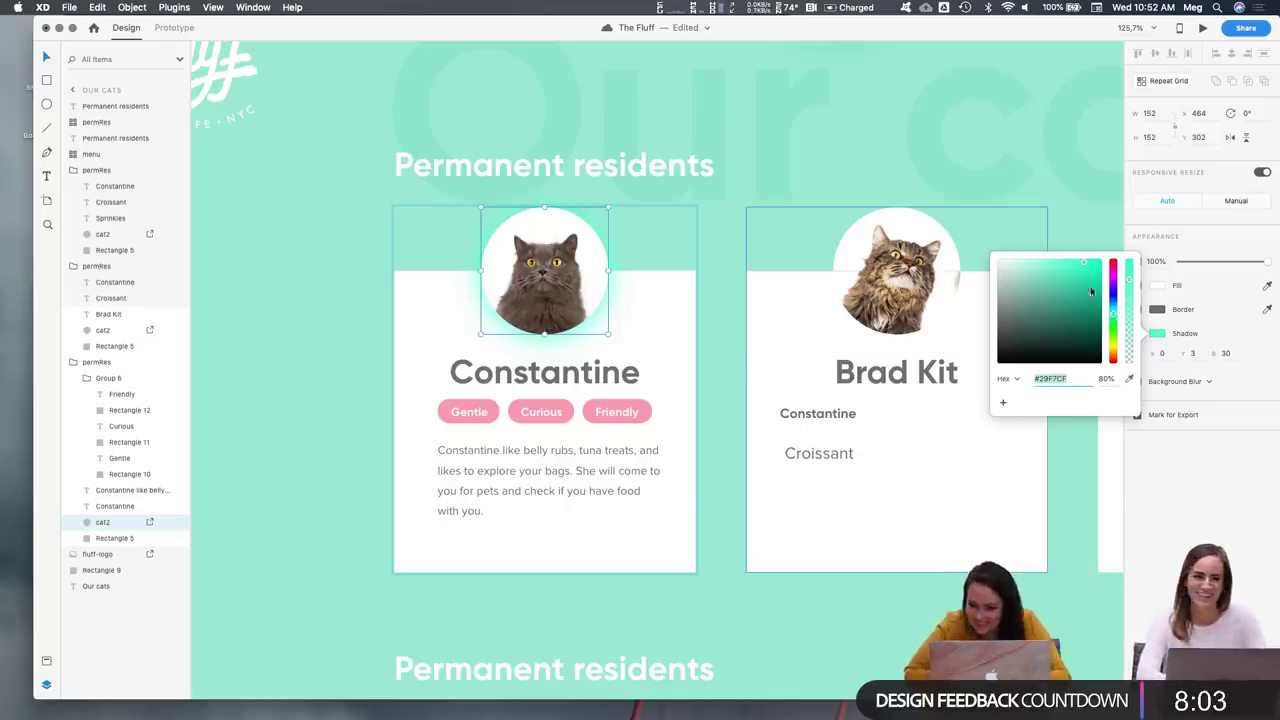
{"action": "left_click_drag", "start_coordinate": [1084, 272], "coordinate": [1096, 277]}
{"action": "left_click_drag", "start_coordinate": [1095, 277], "coordinate": [1129, 303]}
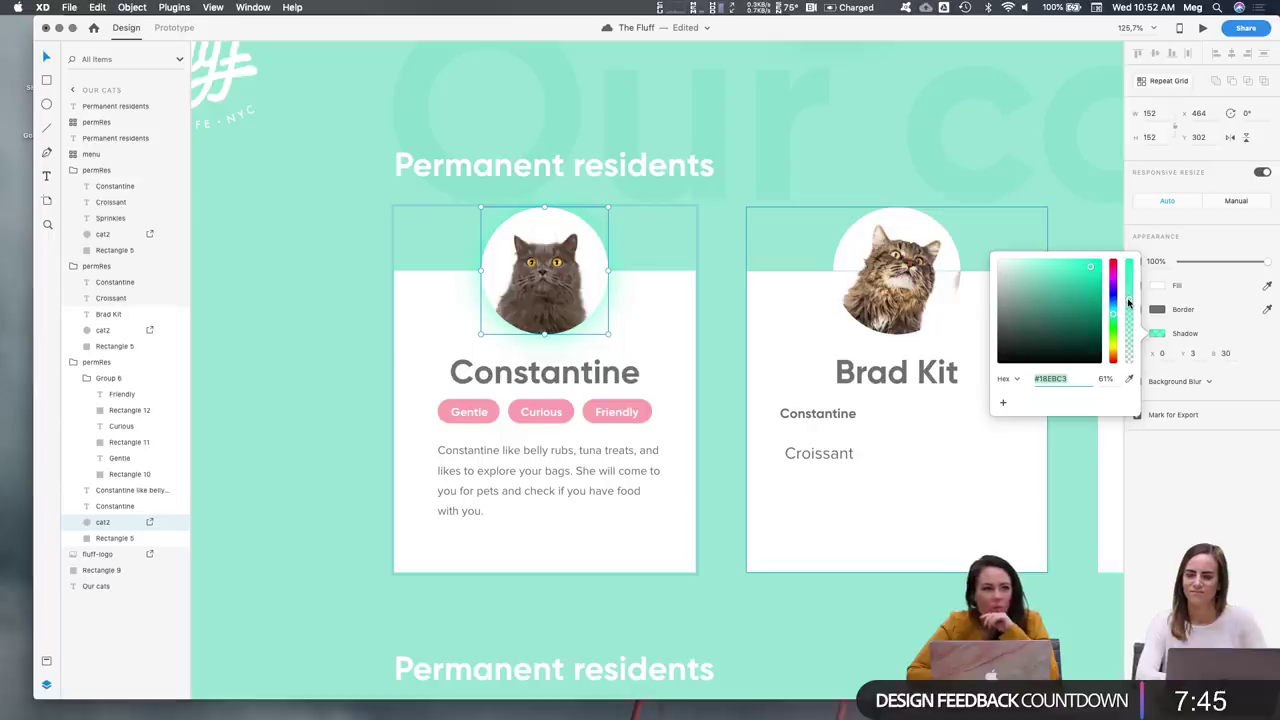
{"action": "left_click_drag", "start_coordinate": [1129, 303], "coordinate": [1129, 309]}
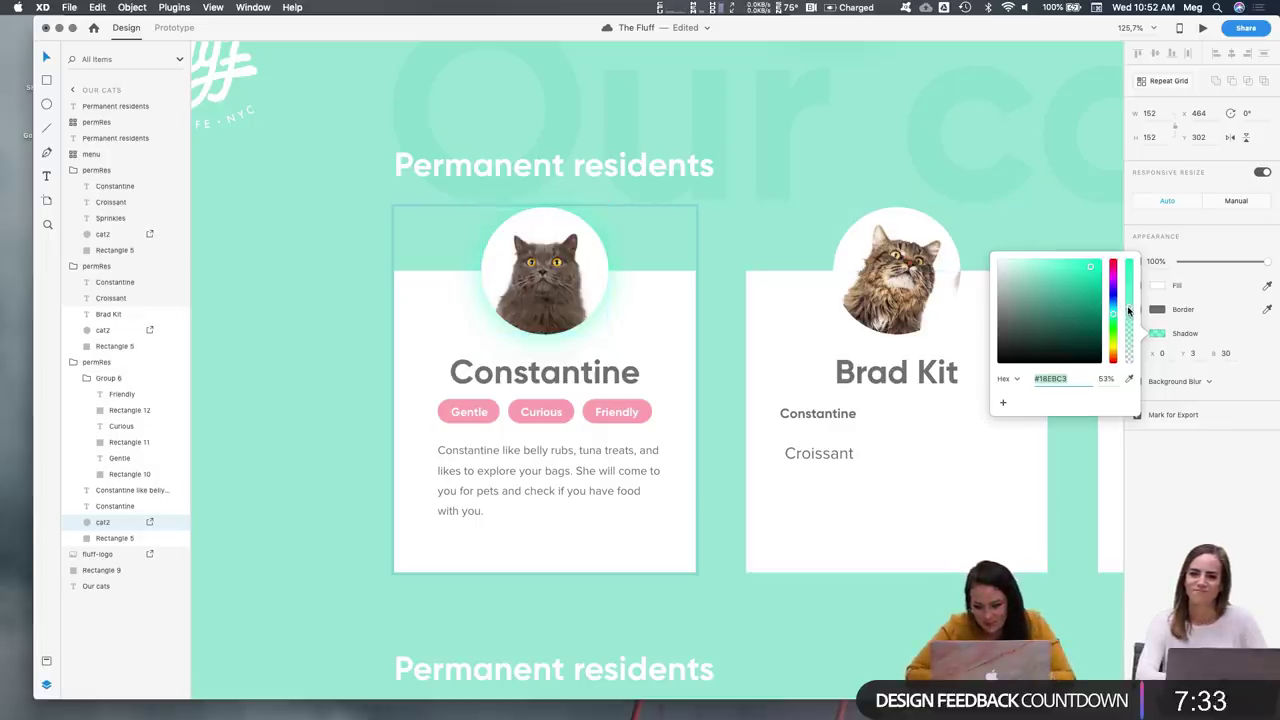
{"action": "left_click", "coordinate": [1129, 317]}
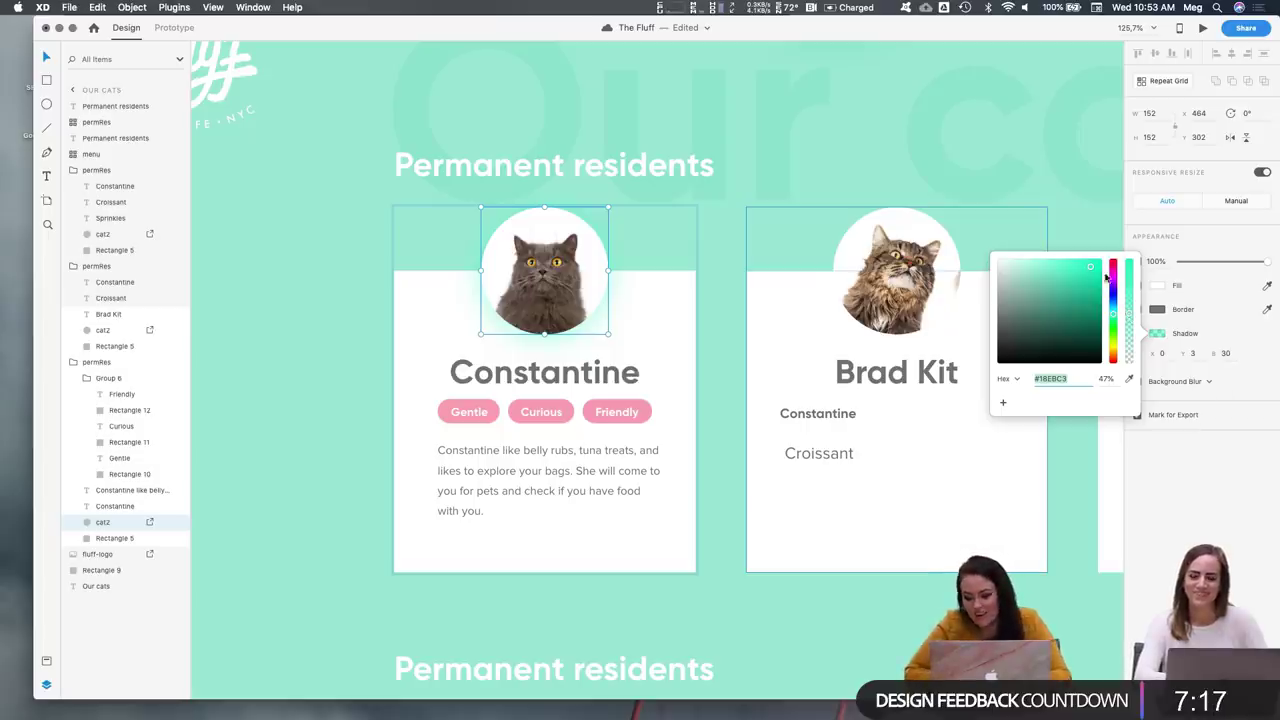
{"action": "left_click_drag", "start_coordinate": [1129, 318], "coordinate": [1129, 327]}
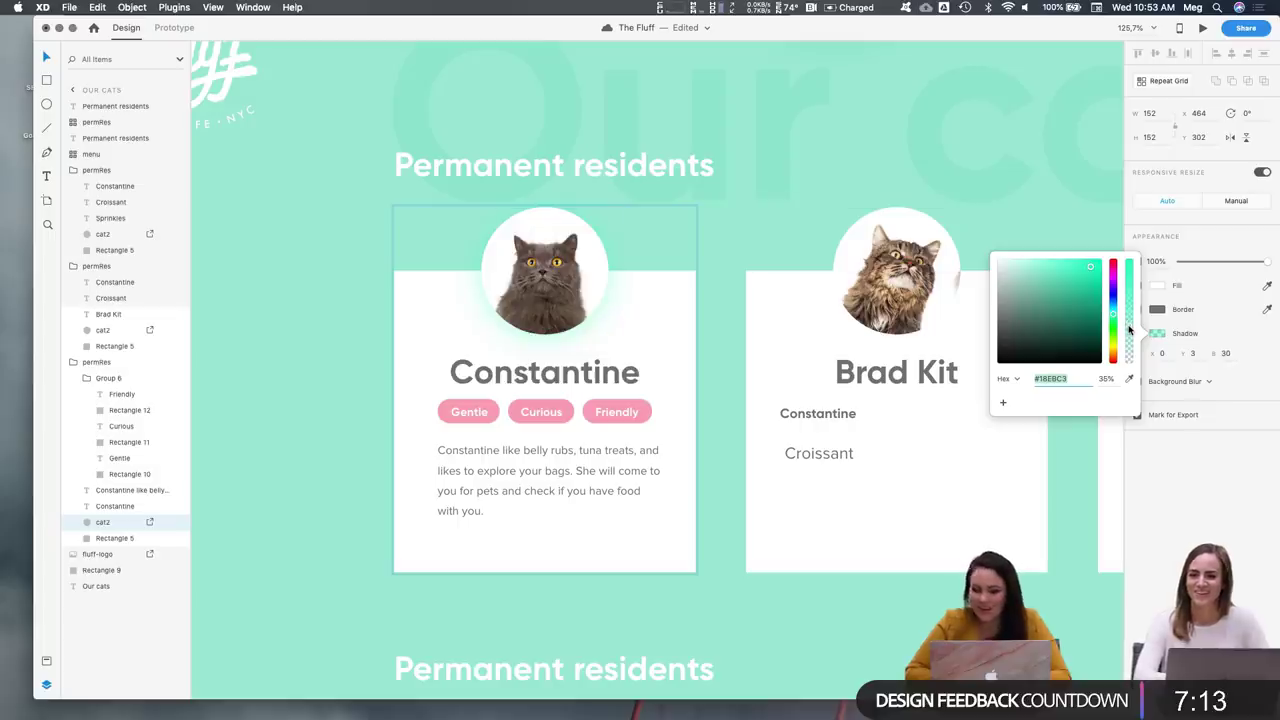
Try vertical offsets of 30 and 20 for the photo's shadow and settle on 10
{"action": "left_click", "coordinate": [1243, 343]}
{"action": "left_click", "coordinate": [1191, 353]}
{"action": "type", "text": "30"}
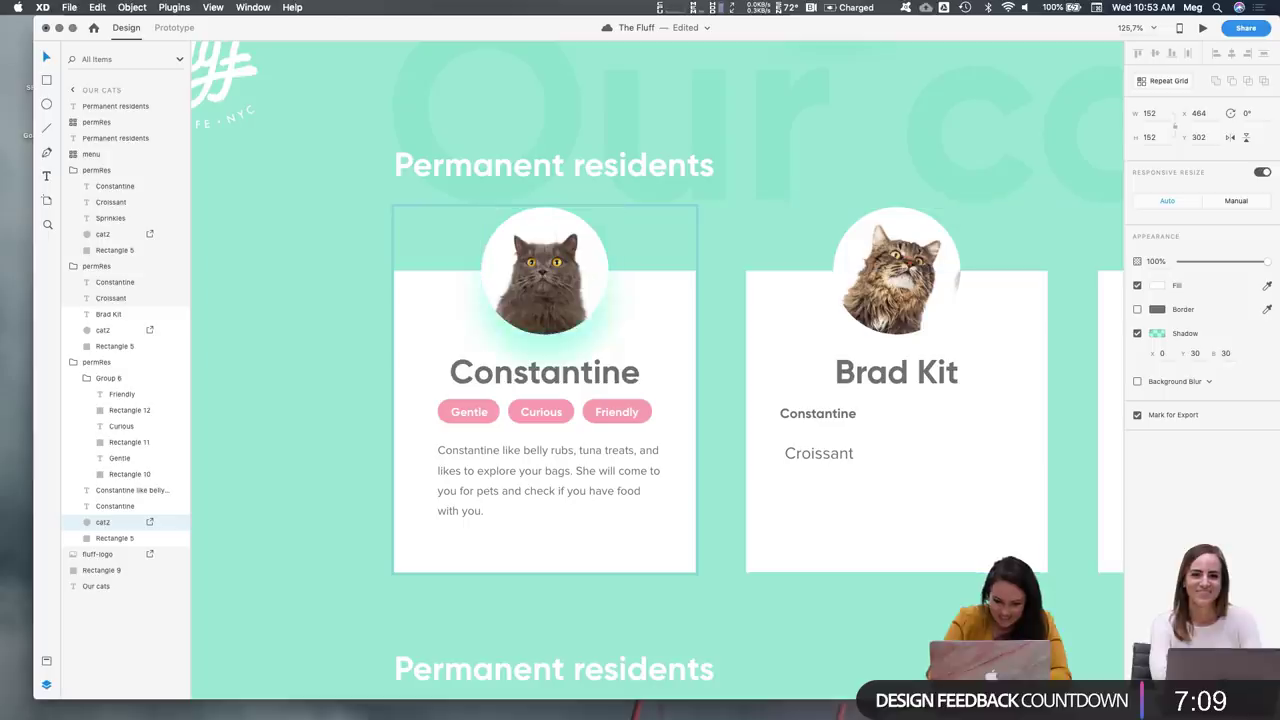
{"action": "key", "text": "Return"}
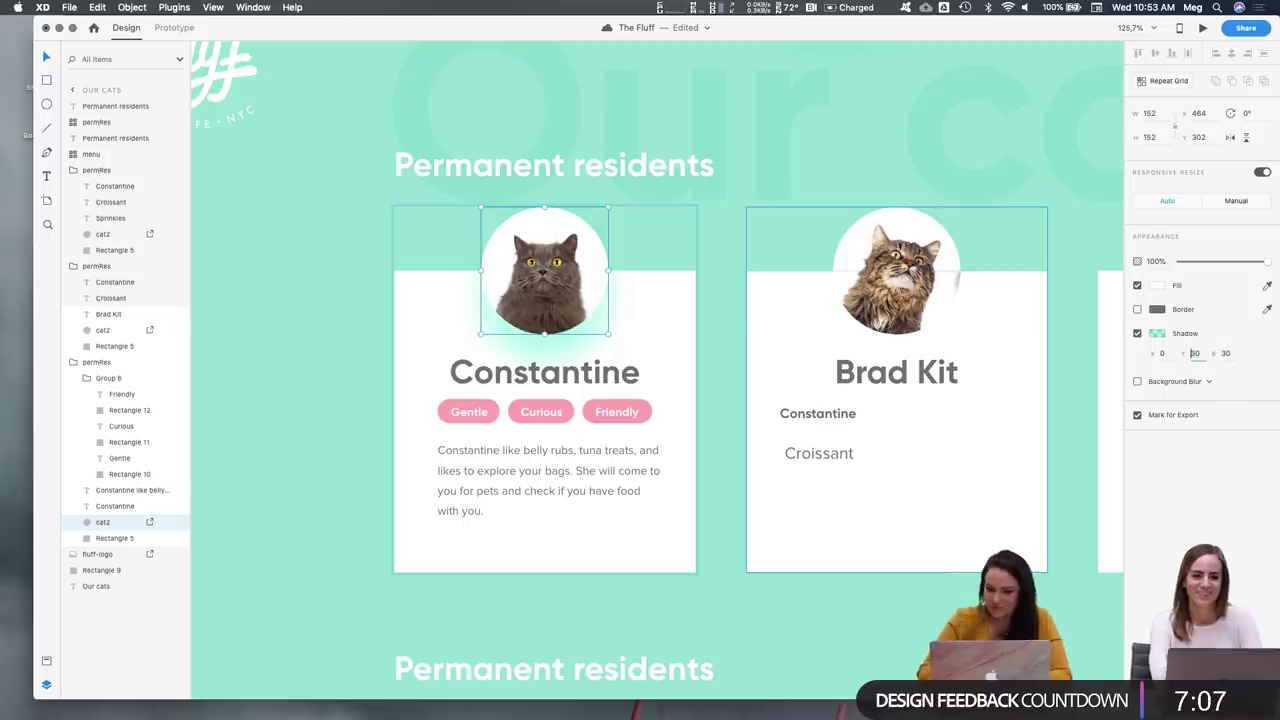
{"action": "type", "text": "20"}
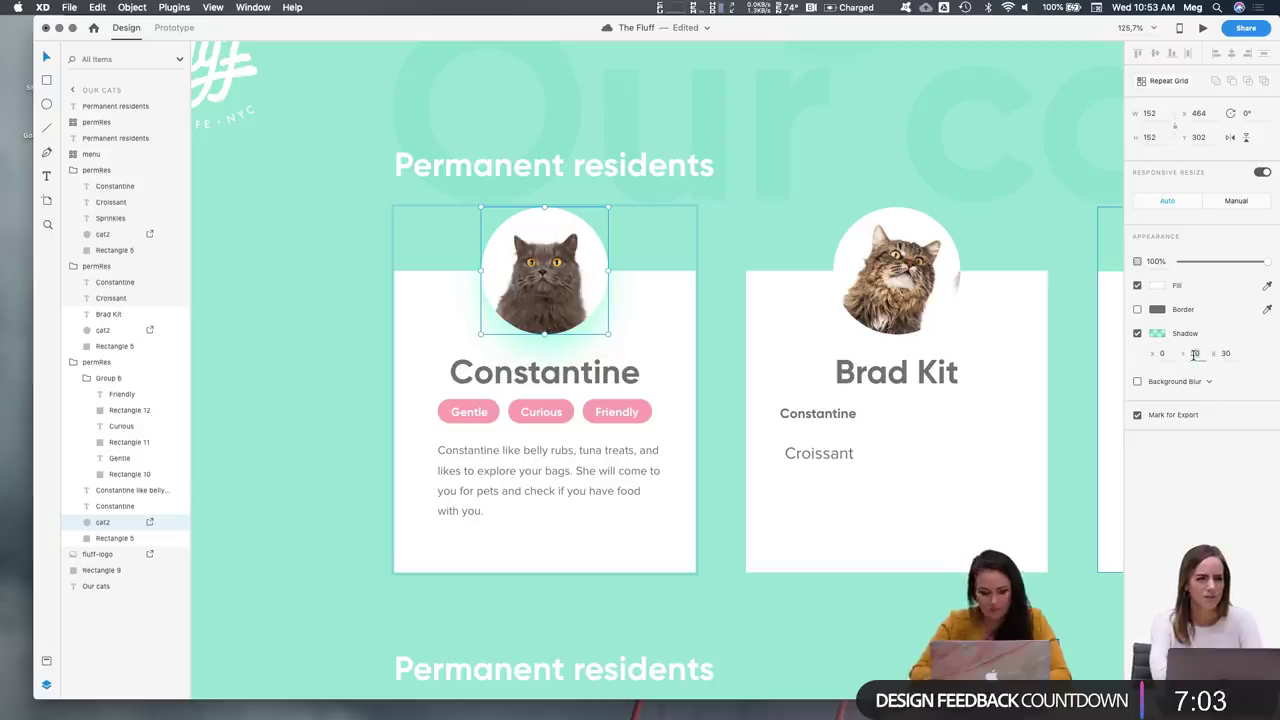
{"action": "type", "text": "10"}
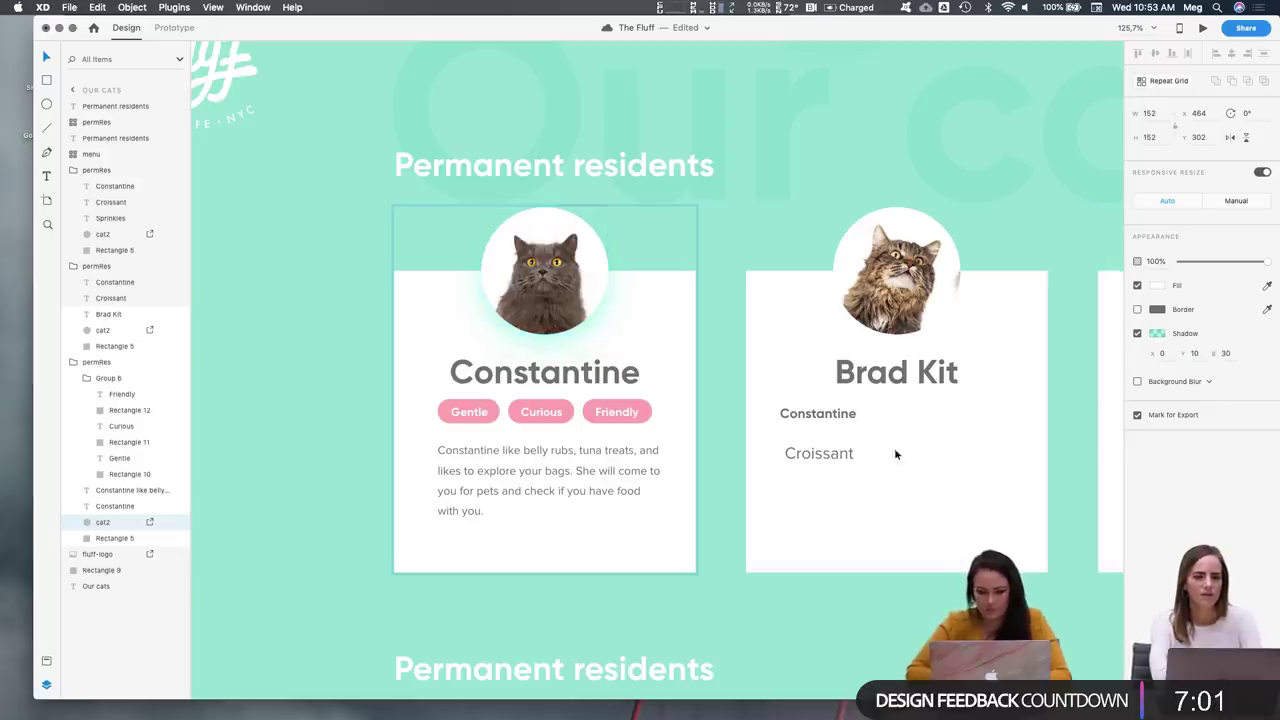
Check the shadowed photo within the Our Cats page and save the document
{"action": "left_click", "coordinate": [751, 264]}
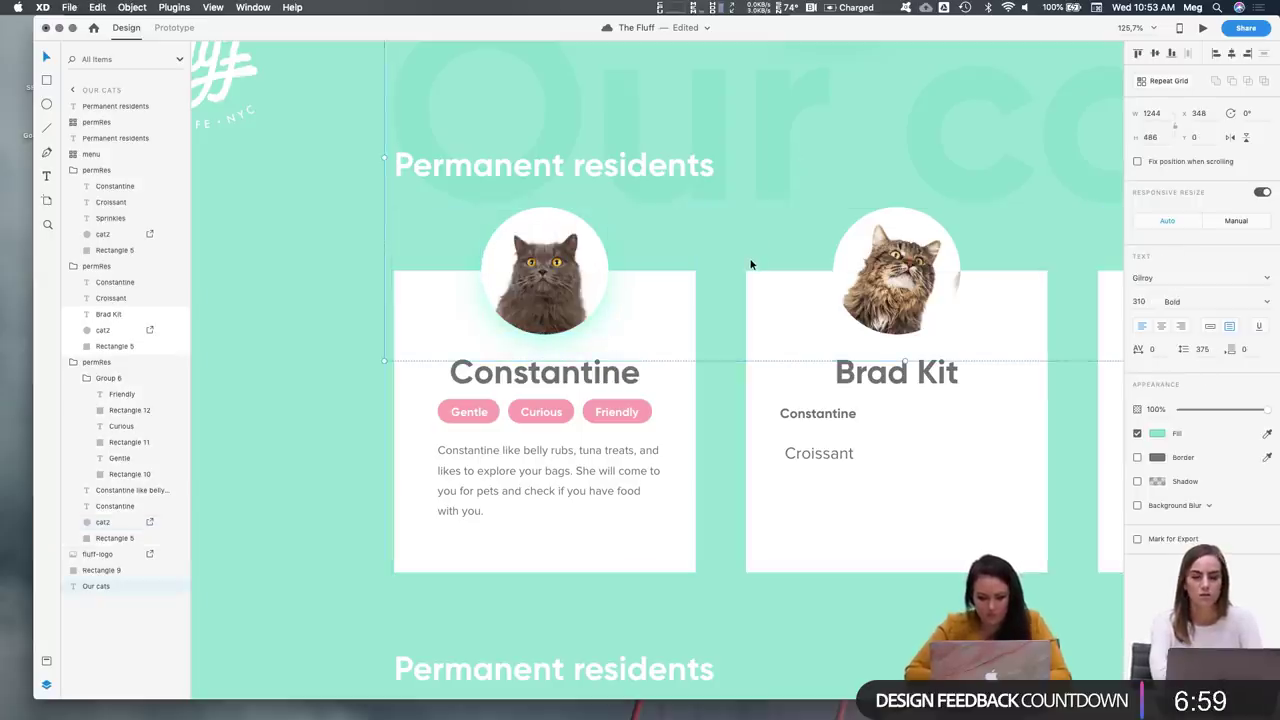
{"action": "key", "text": "super+minus"}
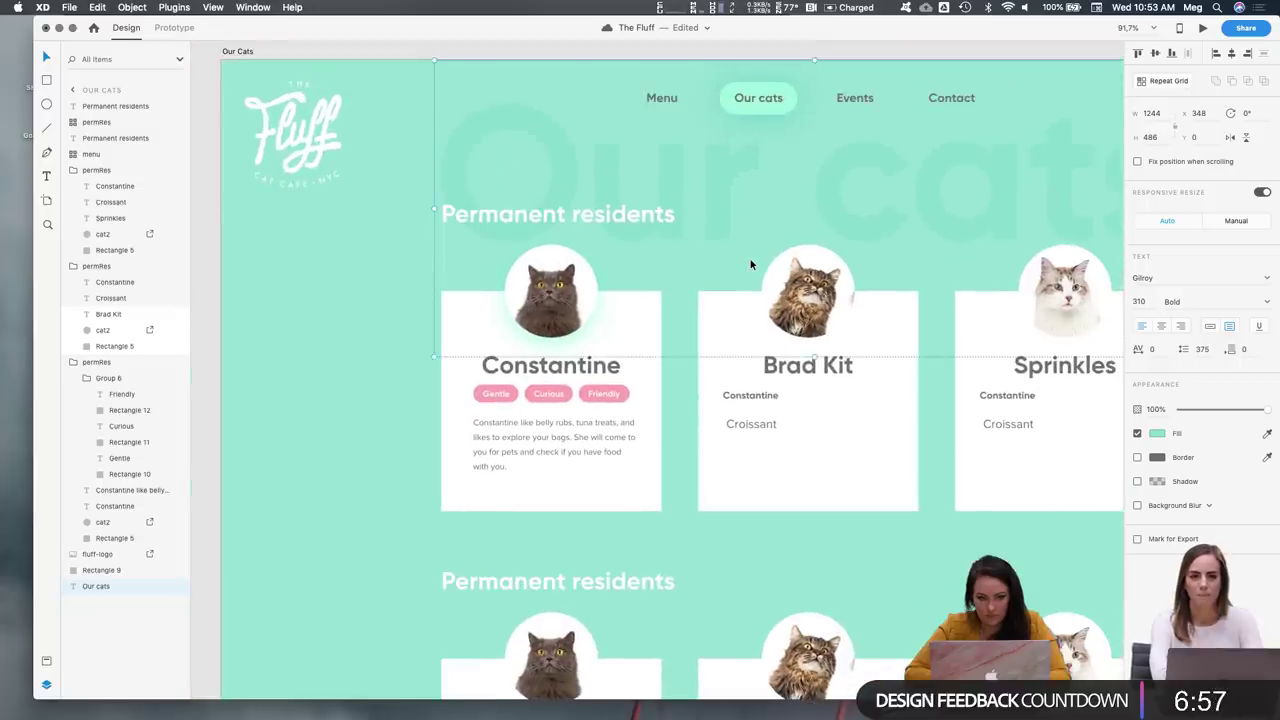
{"action": "scroll", "coordinate": [751, 264], "scroll_direction": "down", "scroll_amount": 1}
{"action": "key", "text": "super+s"}
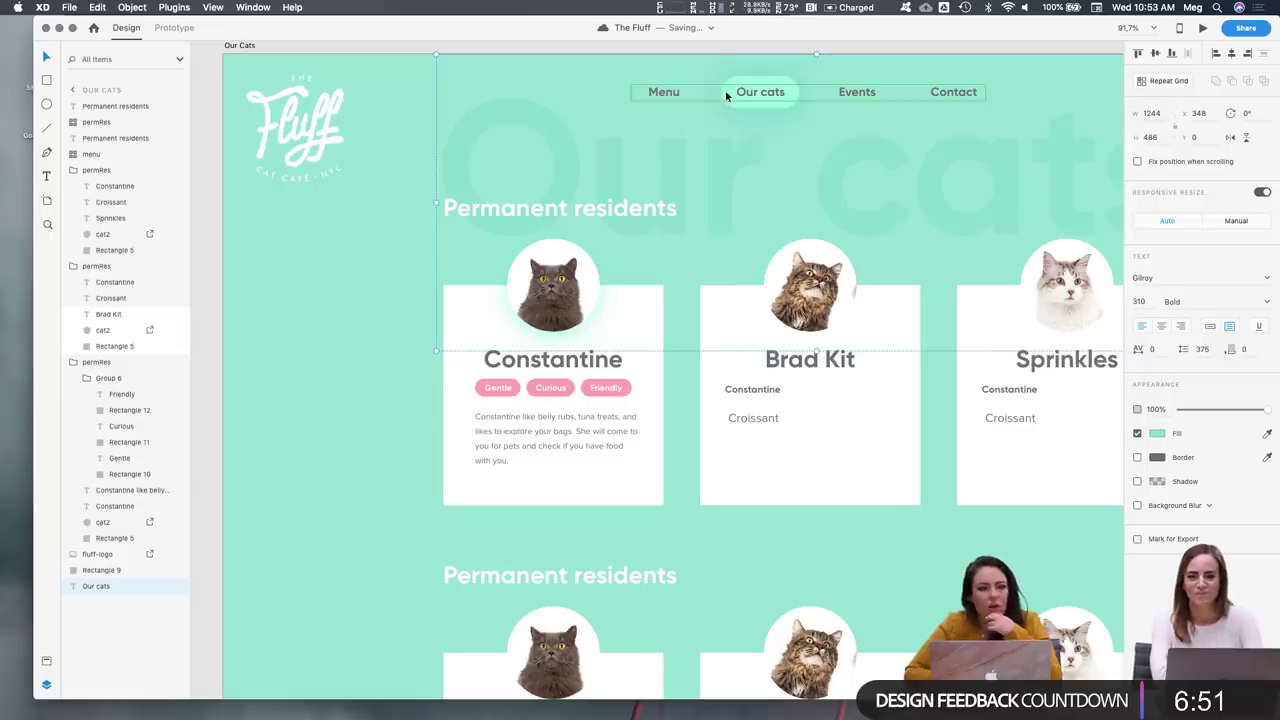
Darken Constantine's photo shadow to #00C6A0 at 44% opacity and check it against the whole page
{"action": "left_click", "coordinate": [558, 277]}
{"action": "double_click", "coordinate": [558, 277]}
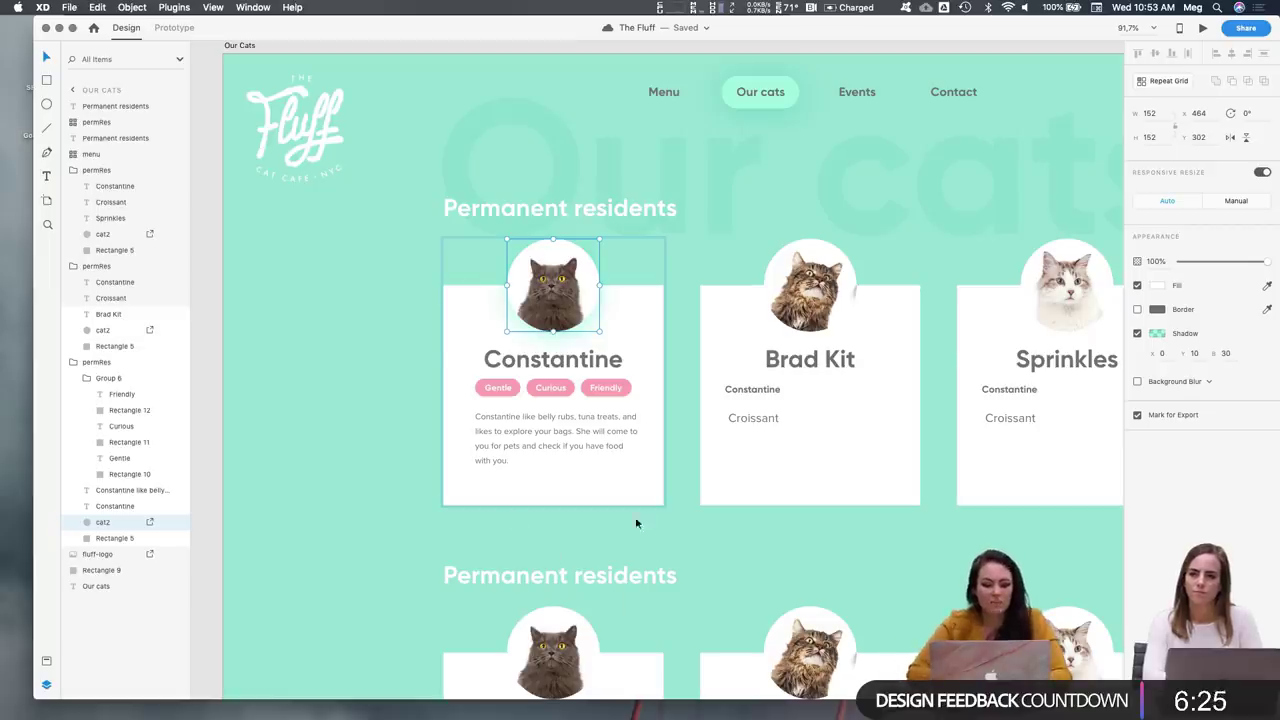
{"action": "left_click", "coordinate": [1158, 336]}
{"action": "left_click_drag", "start_coordinate": [1092, 278], "coordinate": [1105, 279]}
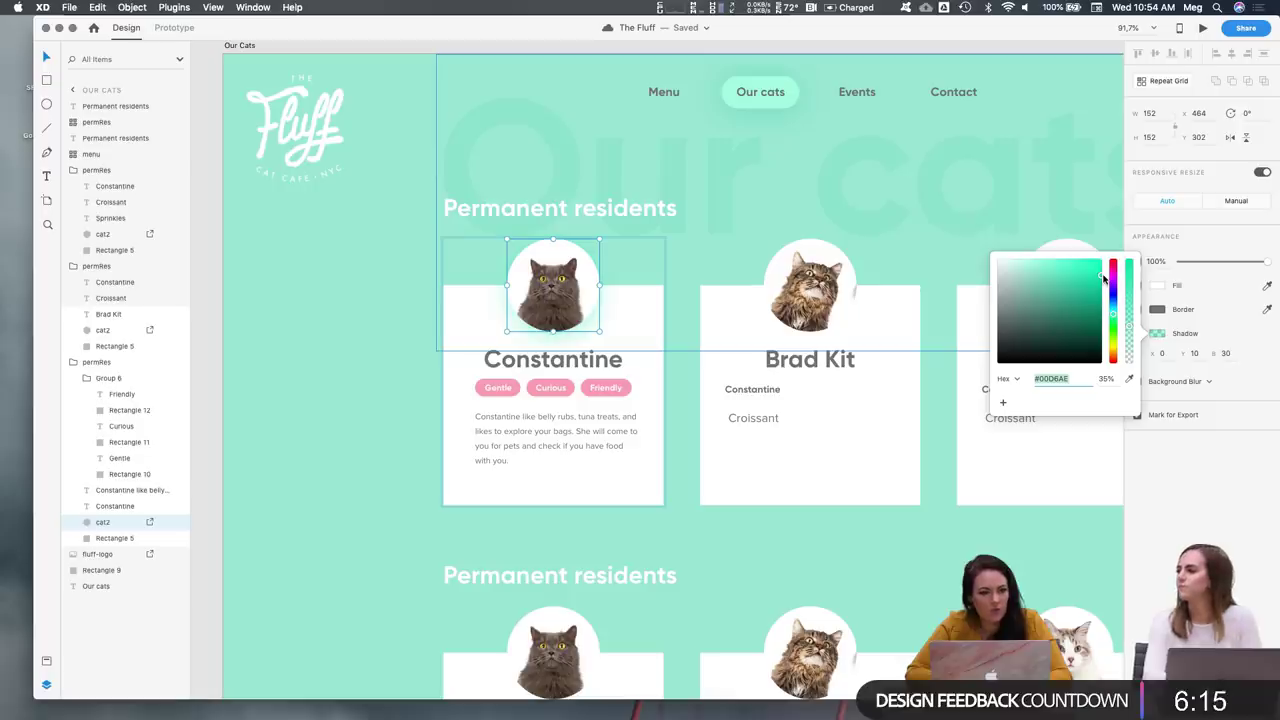
{"action": "left_click_drag", "start_coordinate": [1105, 279], "coordinate": [1133, 321]}
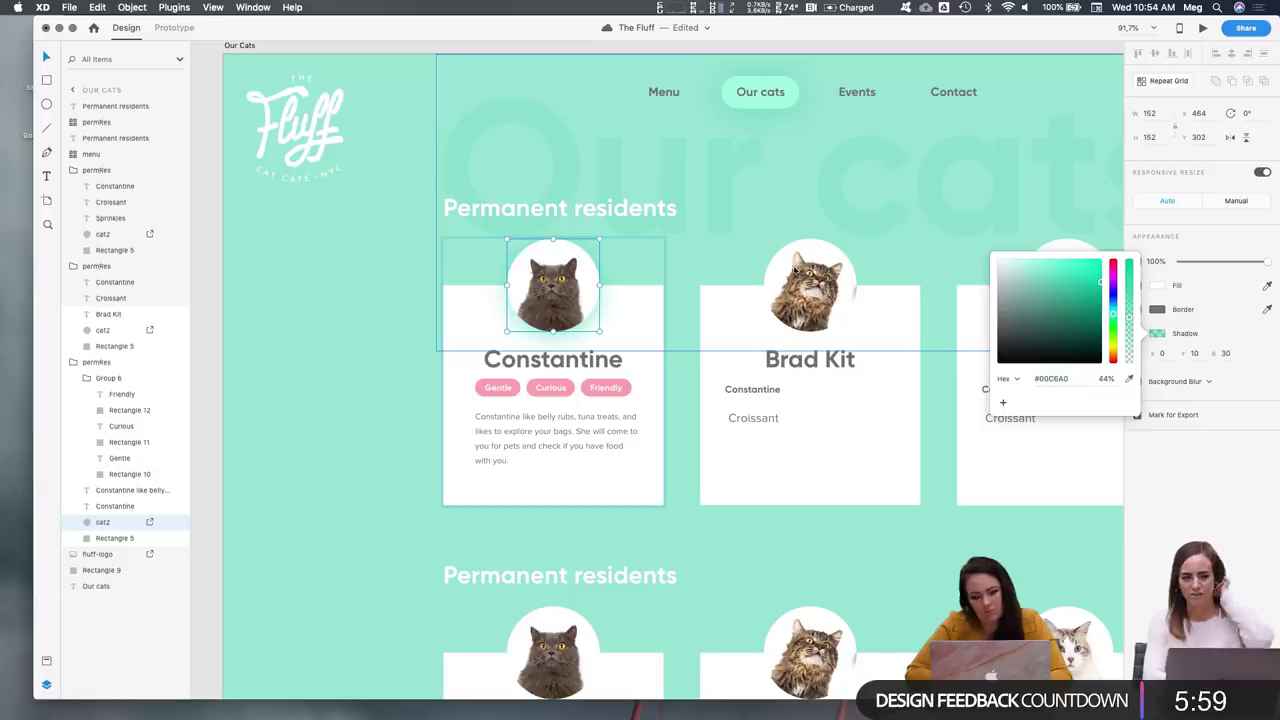
{"action": "left_click", "coordinate": [726, 225]}
{"action": "scroll", "coordinate": [687, 250], "scroll_direction": "down", "scroll_amount": 5}
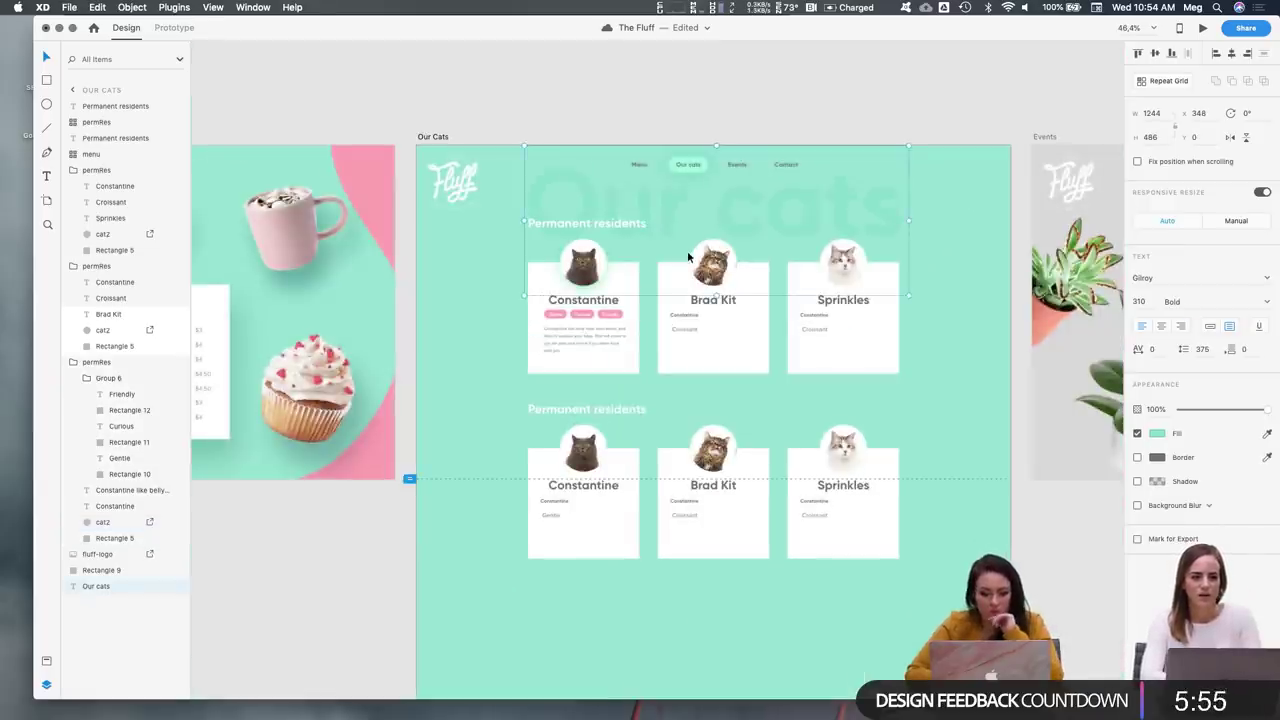
{"action": "scroll", "coordinate": [687, 257], "scroll_direction": "up", "scroll_amount": 5}
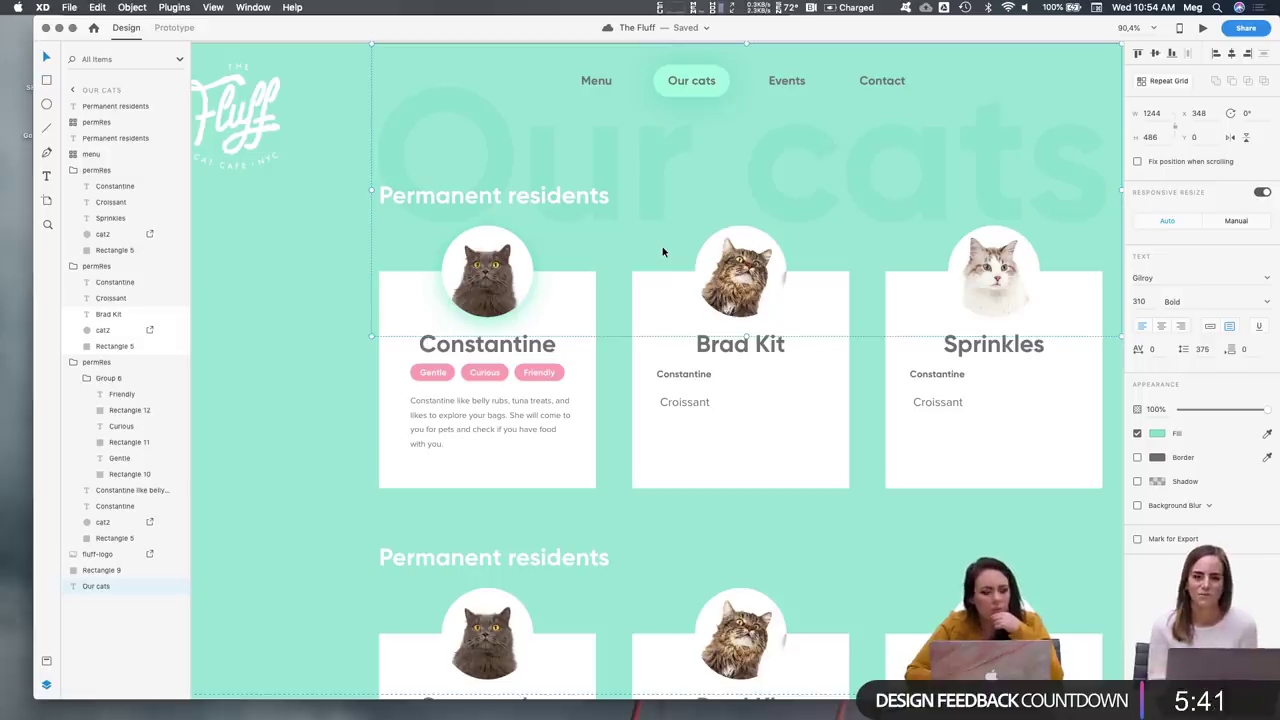
{"action": "double_click", "coordinate": [478, 285]}
{"action": "double_click", "coordinate": [478, 285]}
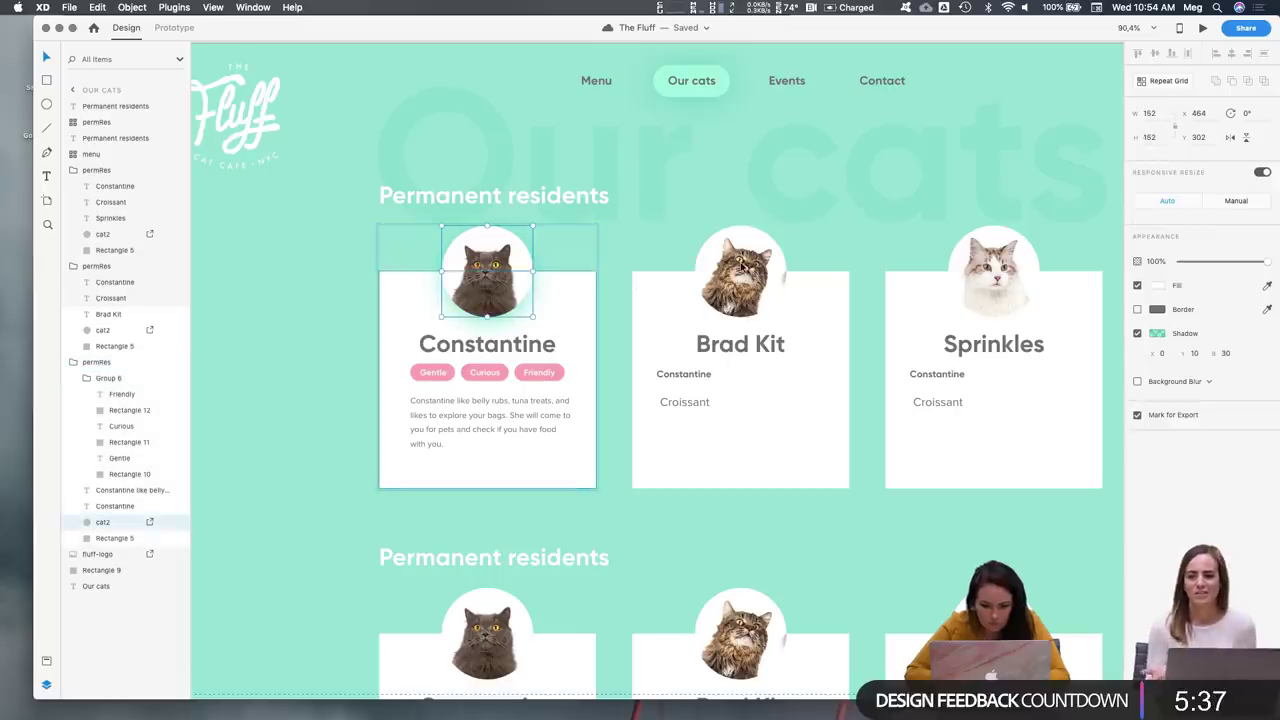
{"action": "left_click", "coordinate": [745, 440], "text": "shift"}
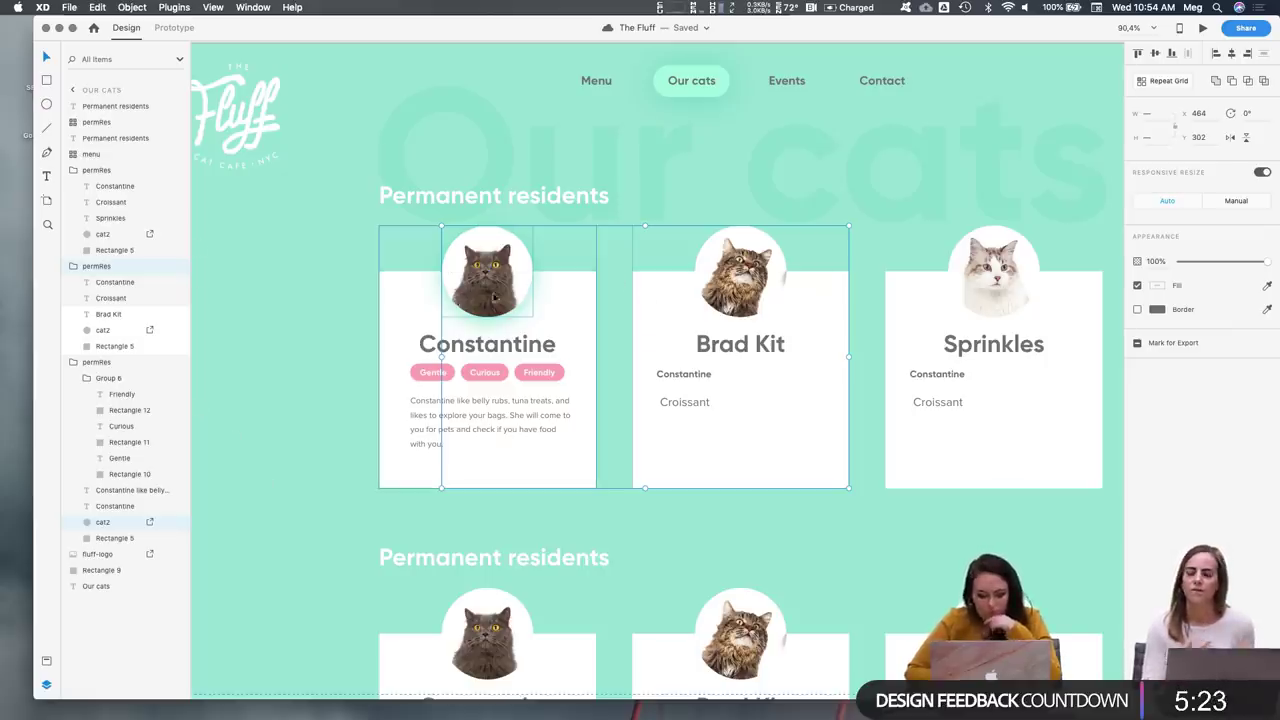
{"action": "scroll", "coordinate": [508, 298], "scroll_direction": "down", "scroll_amount": 4}
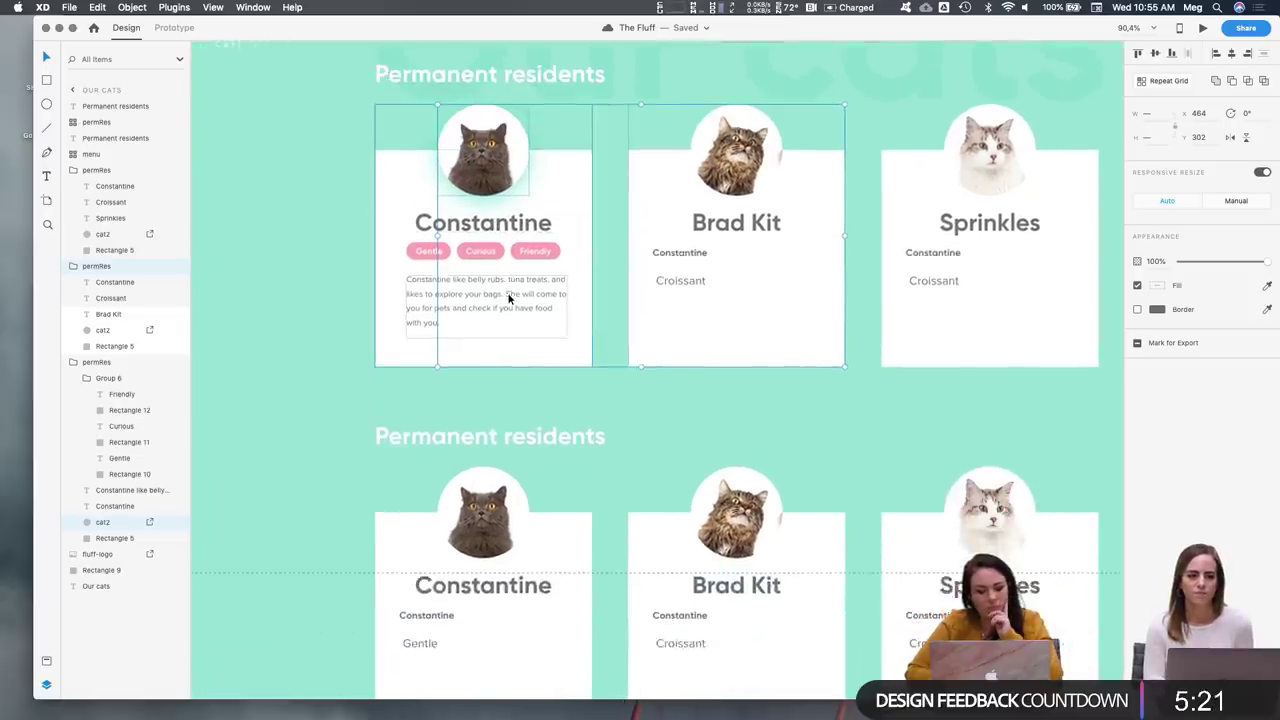
{"action": "scroll", "coordinate": [508, 298], "scroll_direction": "down", "scroll_amount": 5}
{"action": "left_click", "coordinate": [394, 407]}
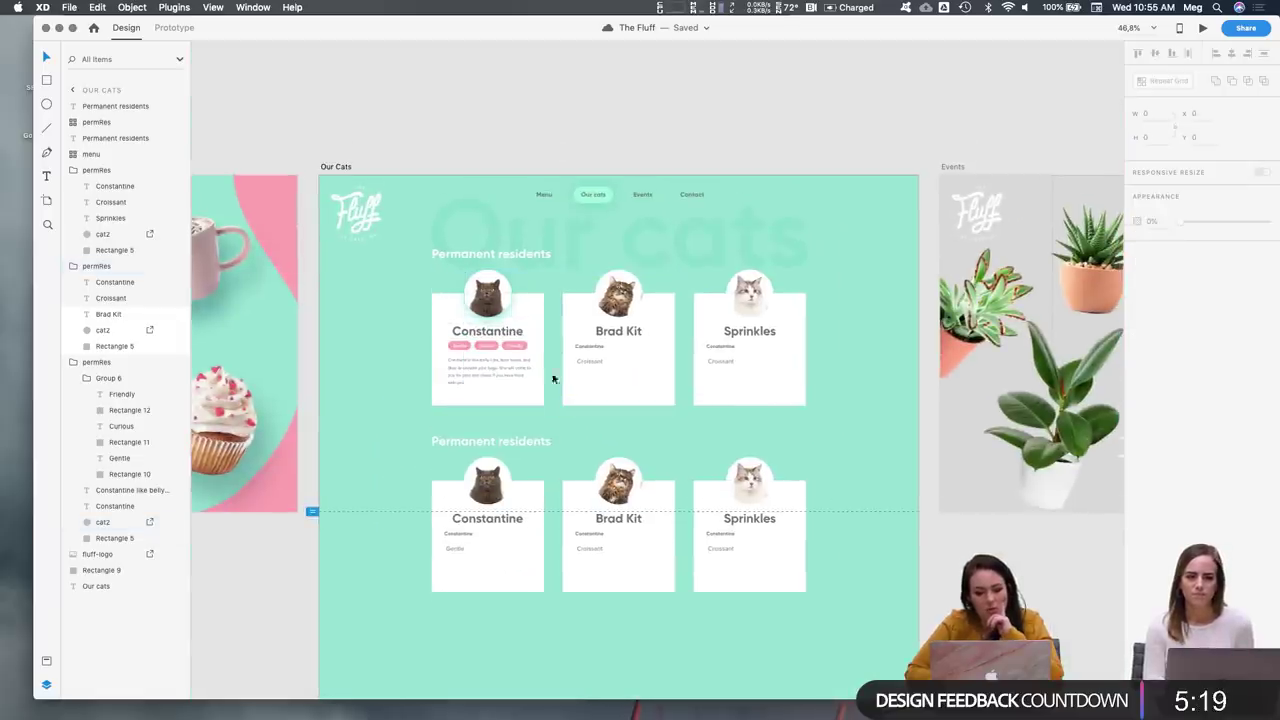
{"action": "left_click", "coordinate": [490, 305]}
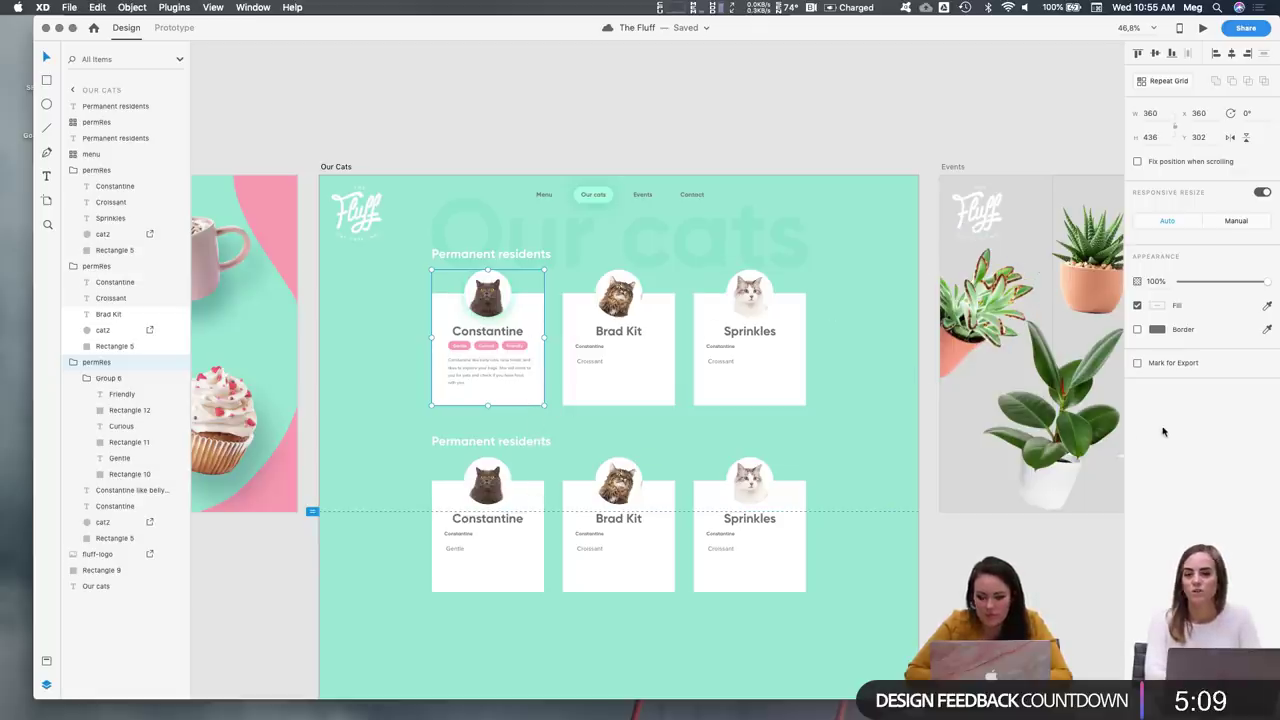
{"action": "left_click", "coordinate": [607, 369], "text": "shift"}
{"action": "left_click", "coordinate": [728, 378], "text": "shift"}
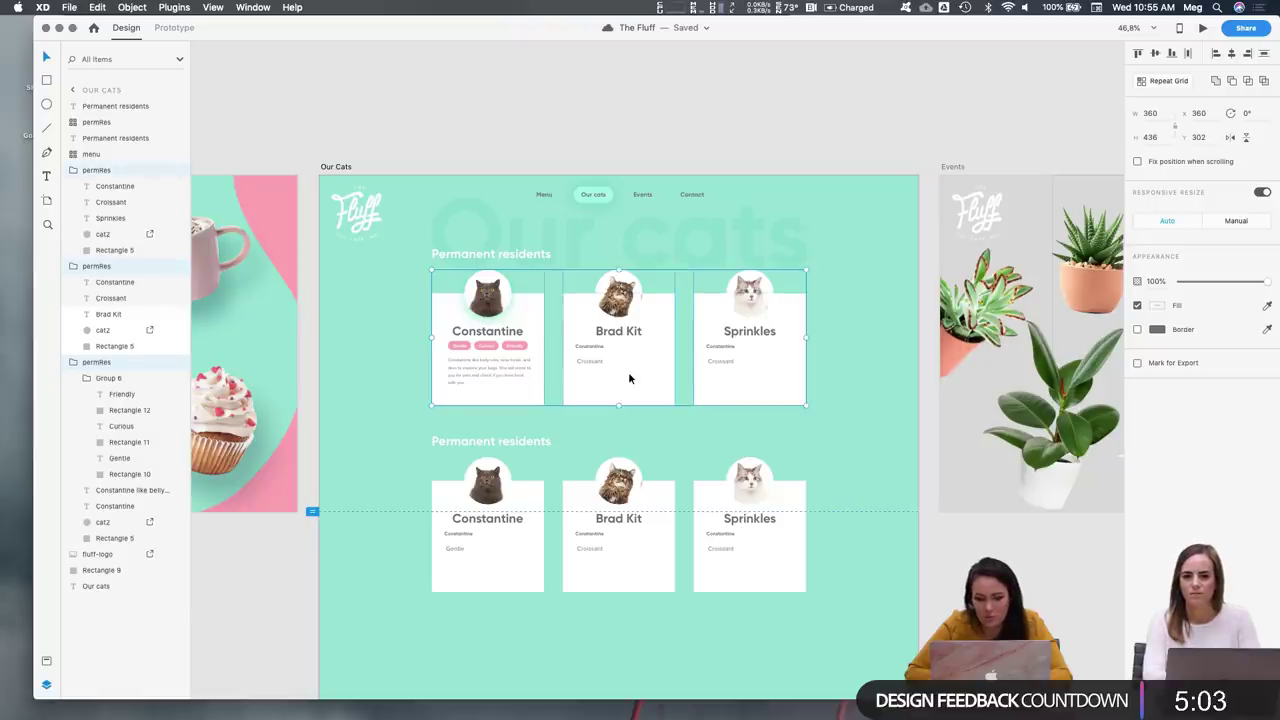
{"action": "left_click", "coordinate": [637, 437]}
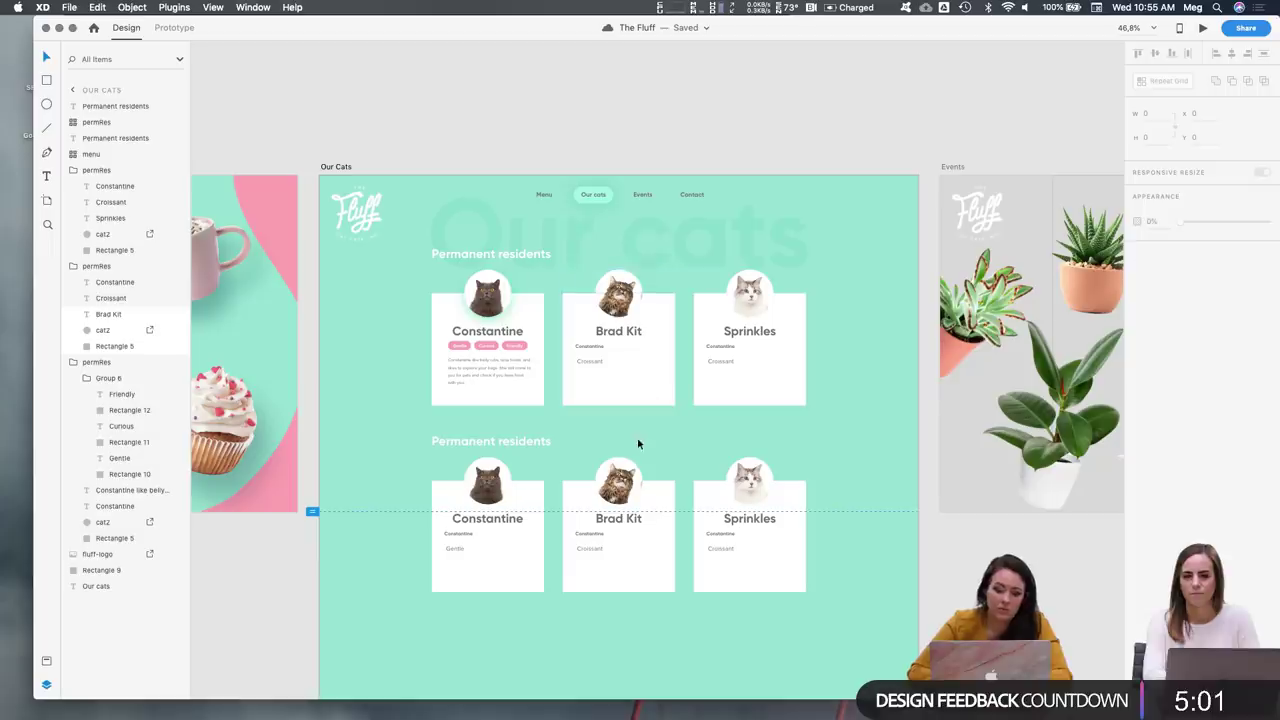
Delete the Brad Kit and Sprinkles cards from the upper Permanent residents row
{"action": "double_click", "coordinate": [636, 376]}
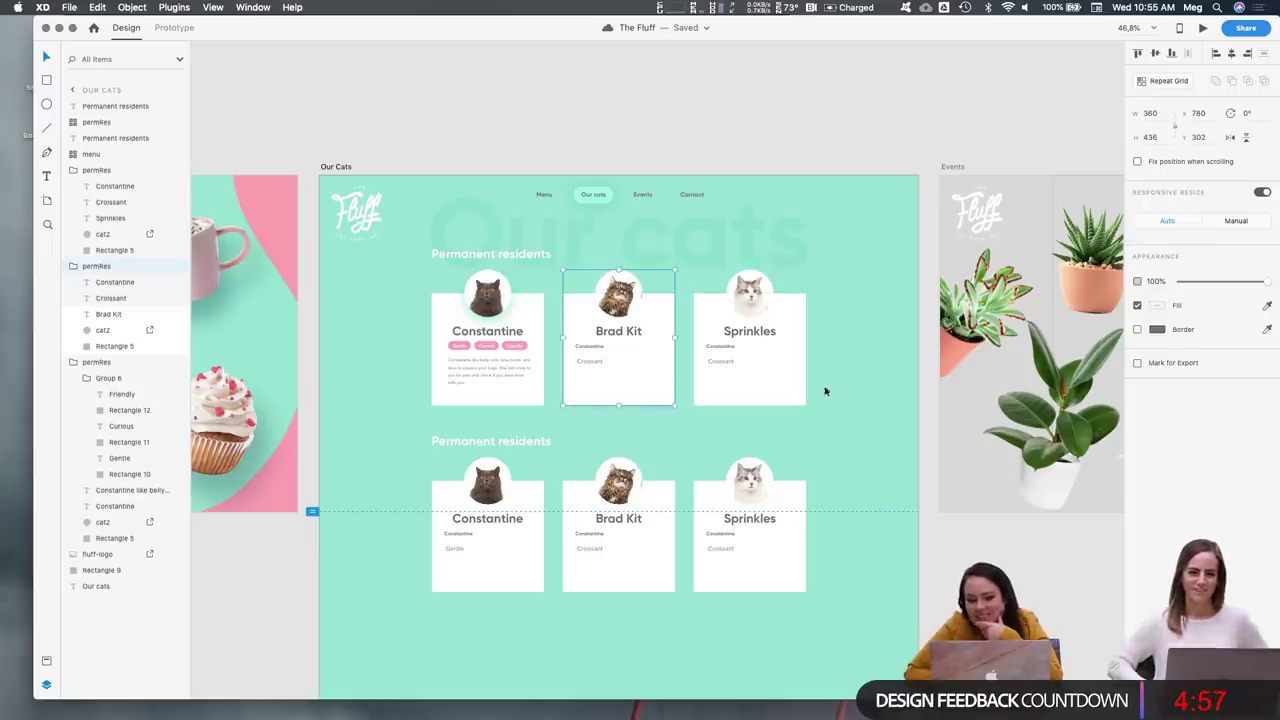
{"action": "left_click", "coordinate": [765, 392]}
{"action": "left_click", "coordinate": [634, 392]}
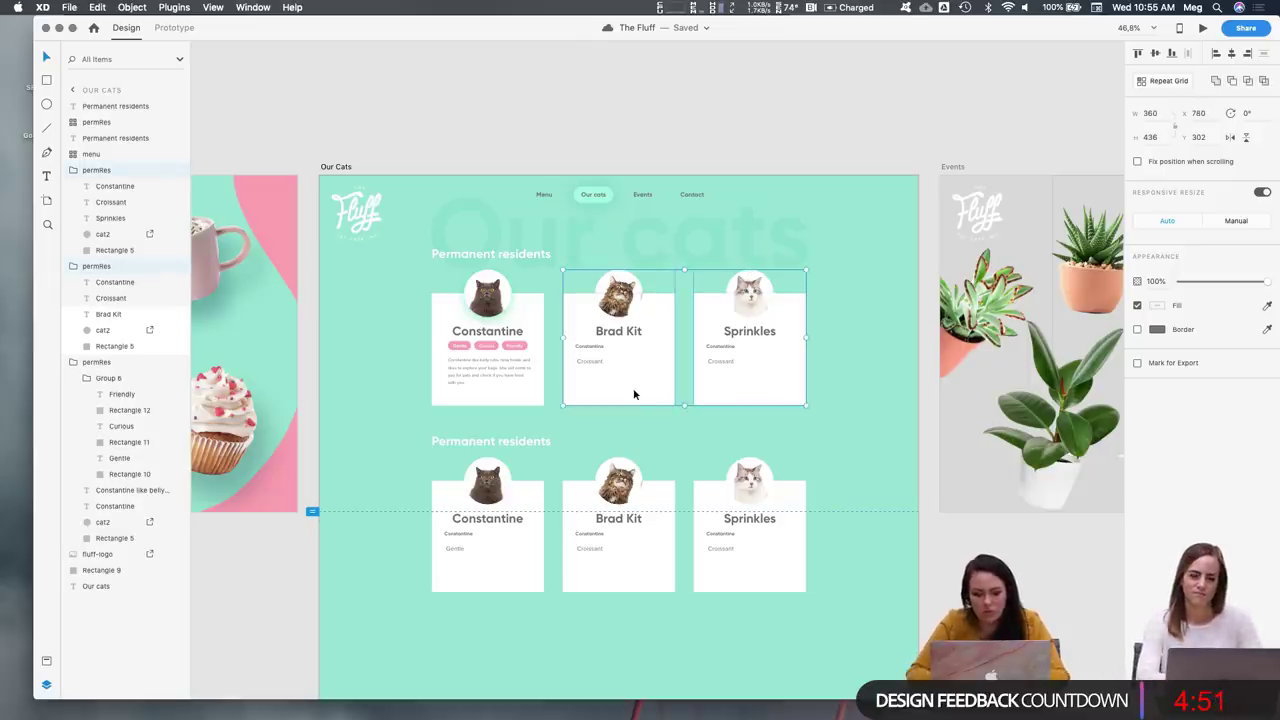
{"action": "key", "text": "Delete"}
Turn the Constantine card into a repeat grid of three cards, 1200 wide, and widen the gaps between them
{"action": "left_click", "coordinate": [532, 394]}
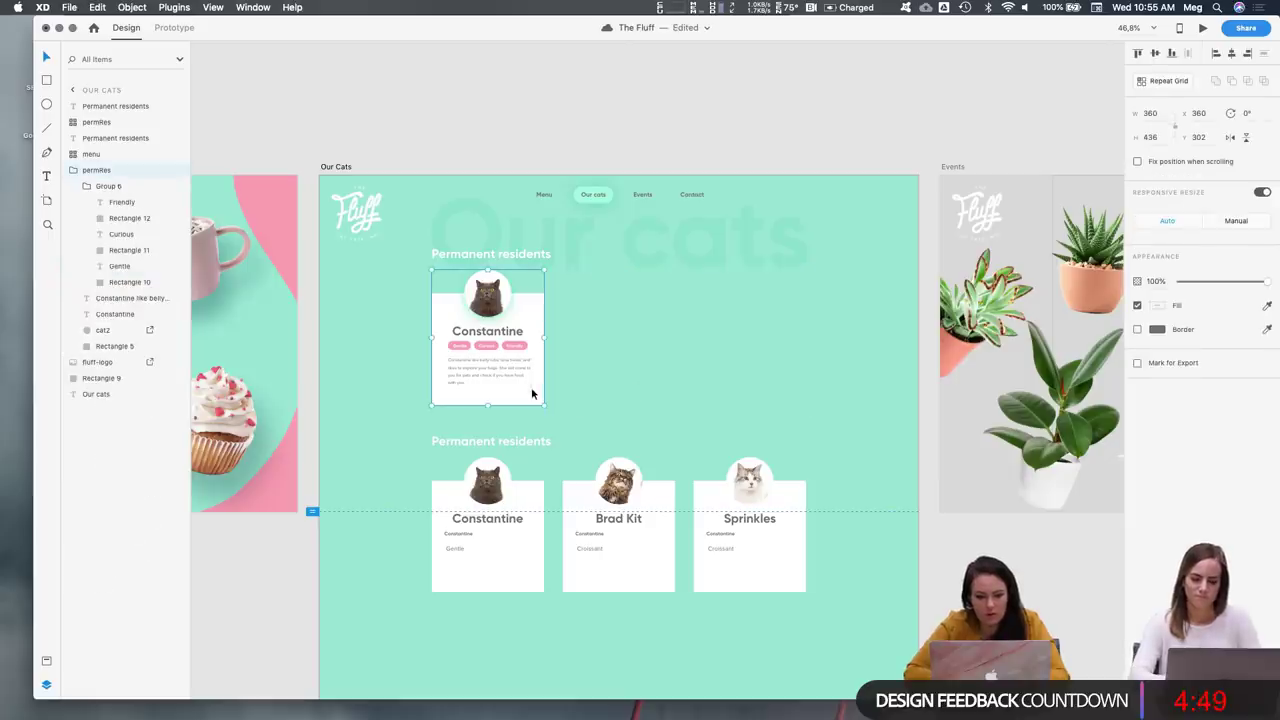
{"action": "left_click", "coordinate": [1183, 80]}
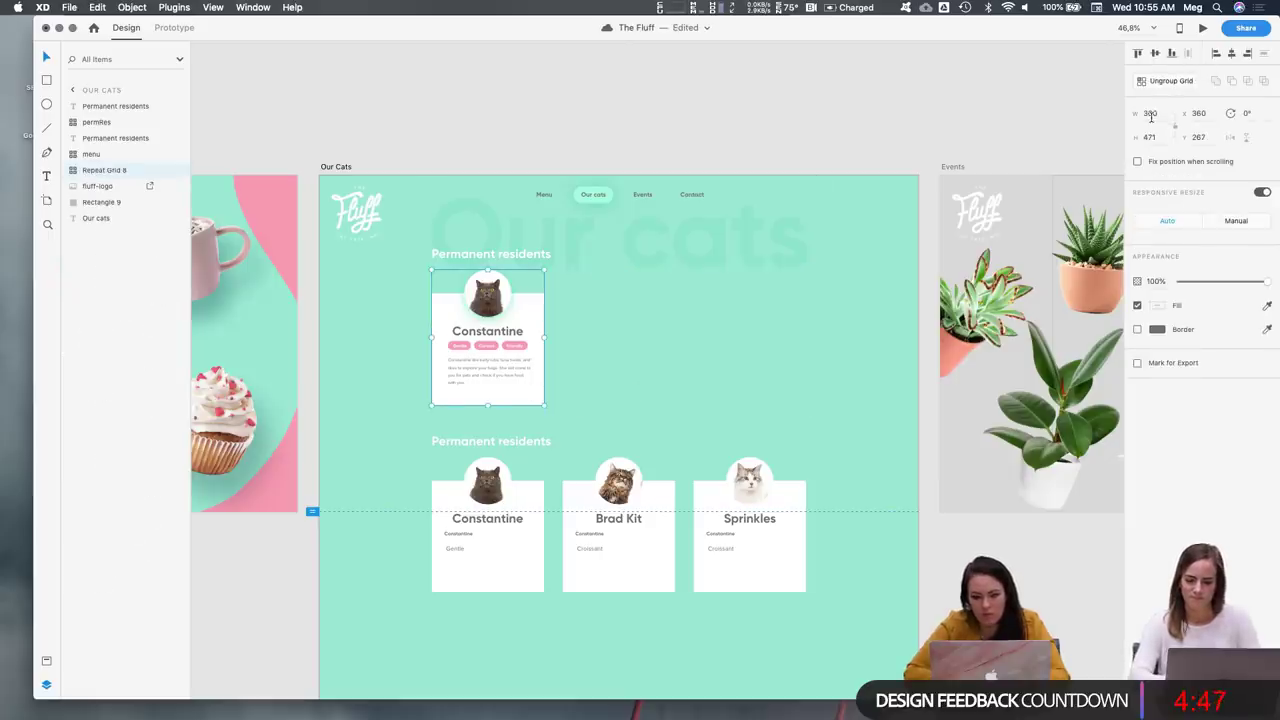
{"action": "left_click_drag", "start_coordinate": [588, 342], "coordinate": [804, 350]}
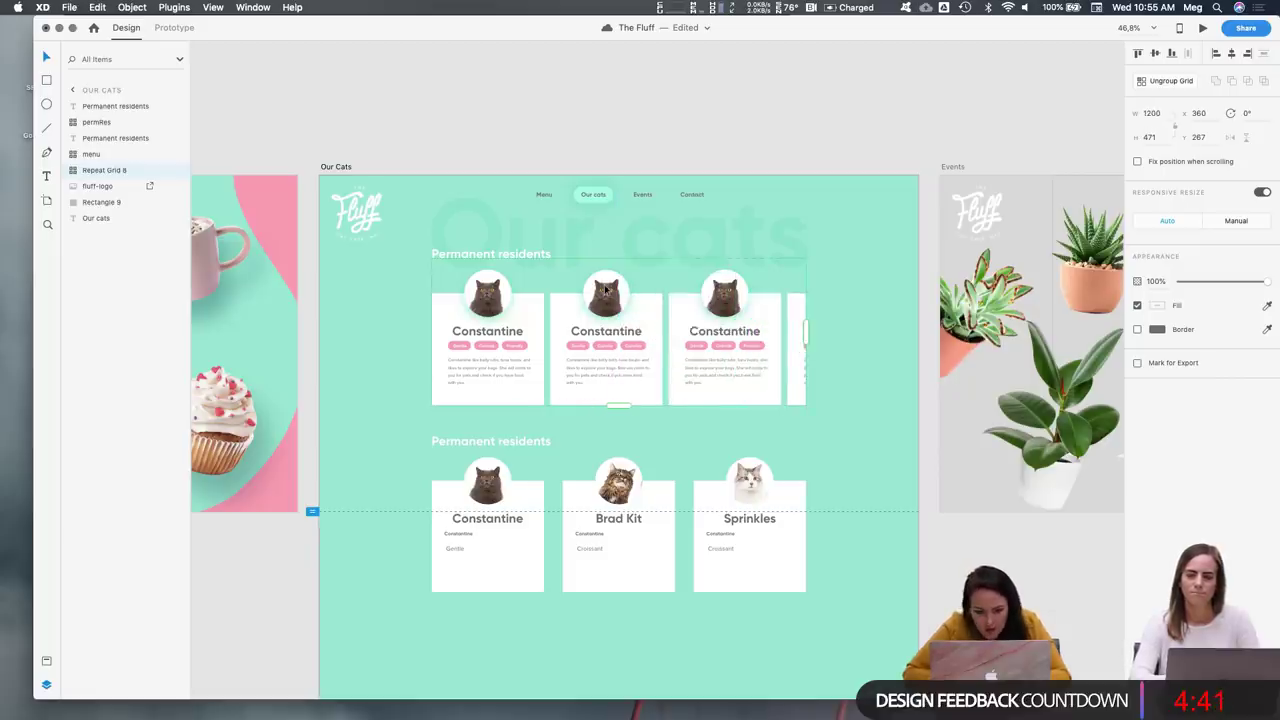
{"action": "left_click_drag", "start_coordinate": [547, 337], "coordinate": [556, 337]}
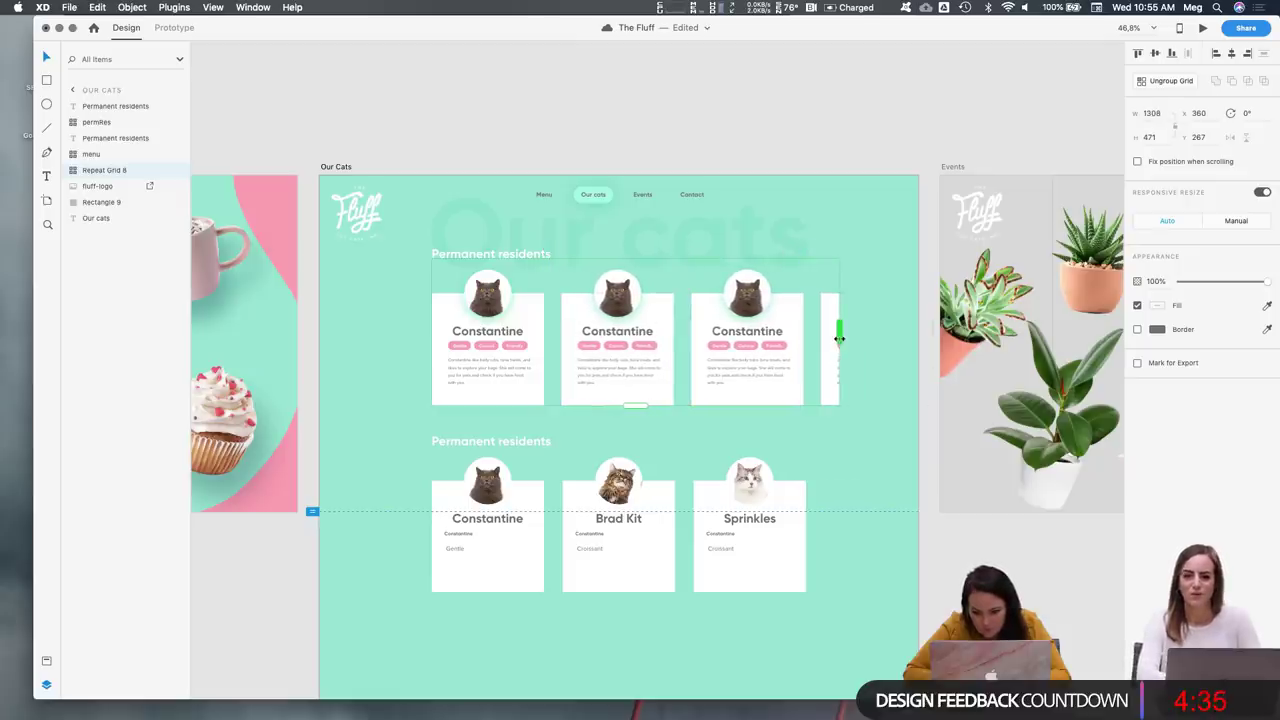
{"action": "left_click_drag", "start_coordinate": [817, 341], "coordinate": [811, 342]}
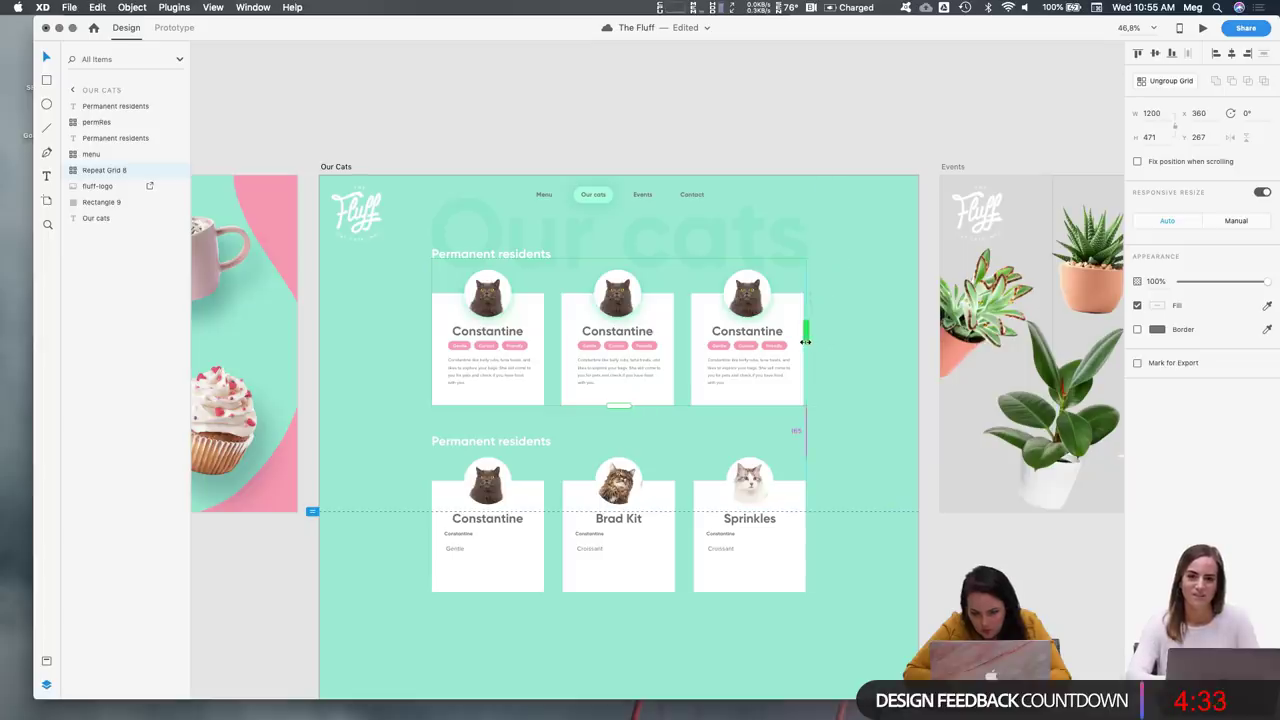
Fine-tune the grid's card spacing to line up with the lower row, keeping the grid 1200 wide
{"action": "scroll", "coordinate": [807, 366], "scroll_direction": "up", "scroll_amount": 10}
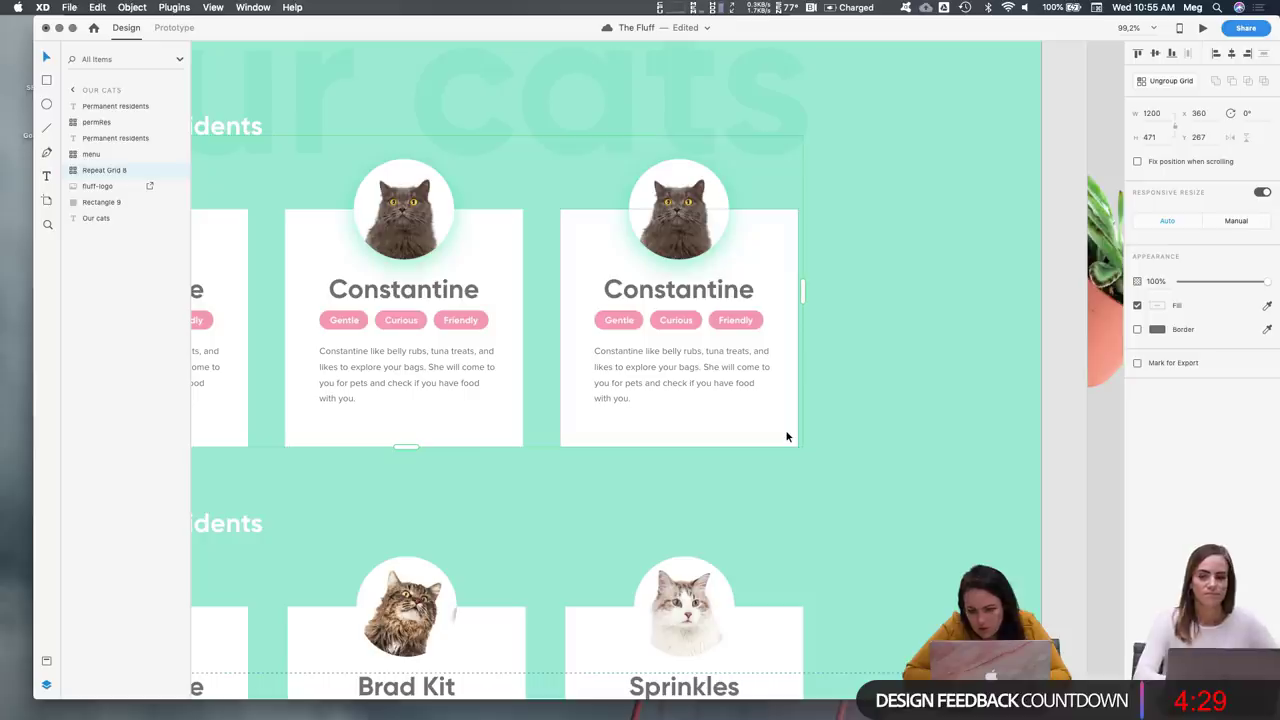
{"action": "scroll", "coordinate": [700, 420], "scroll_direction": "left", "scroll_amount": 3}
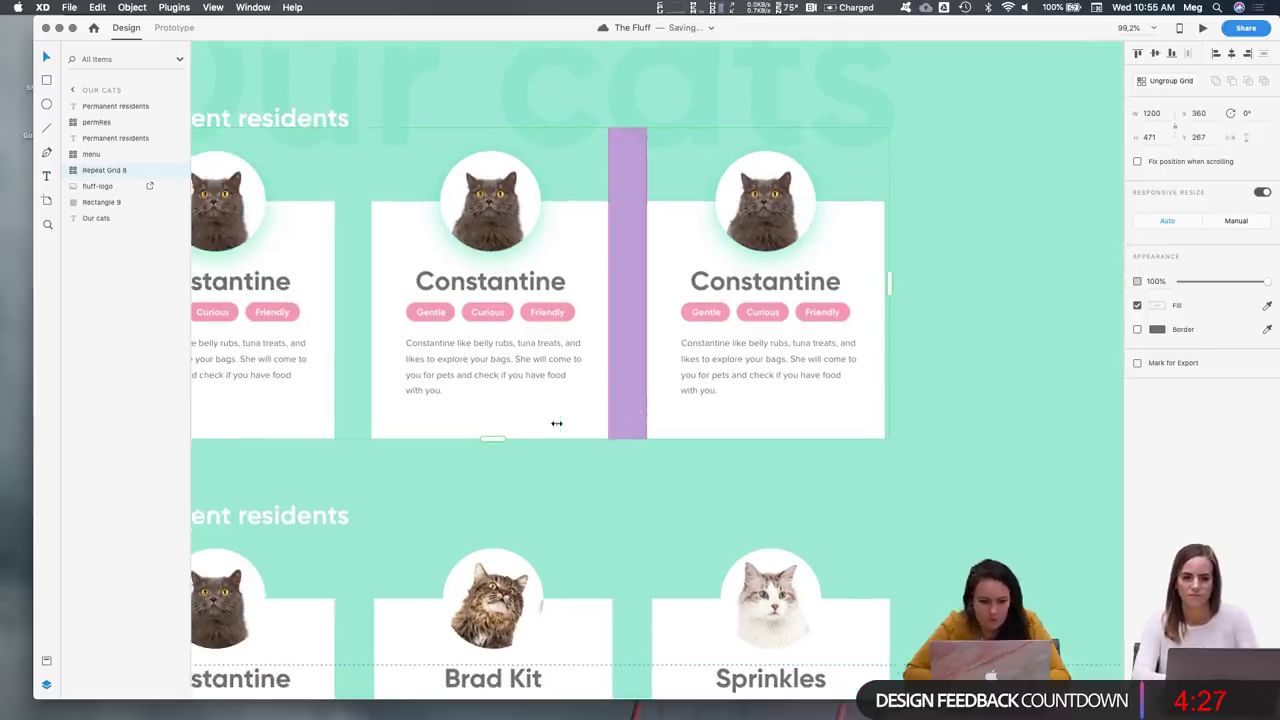
{"action": "left_click_drag", "start_coordinate": [624, 387], "coordinate": [633, 384]}
{"action": "left_click_drag", "start_coordinate": [896, 281], "coordinate": [889, 281]}
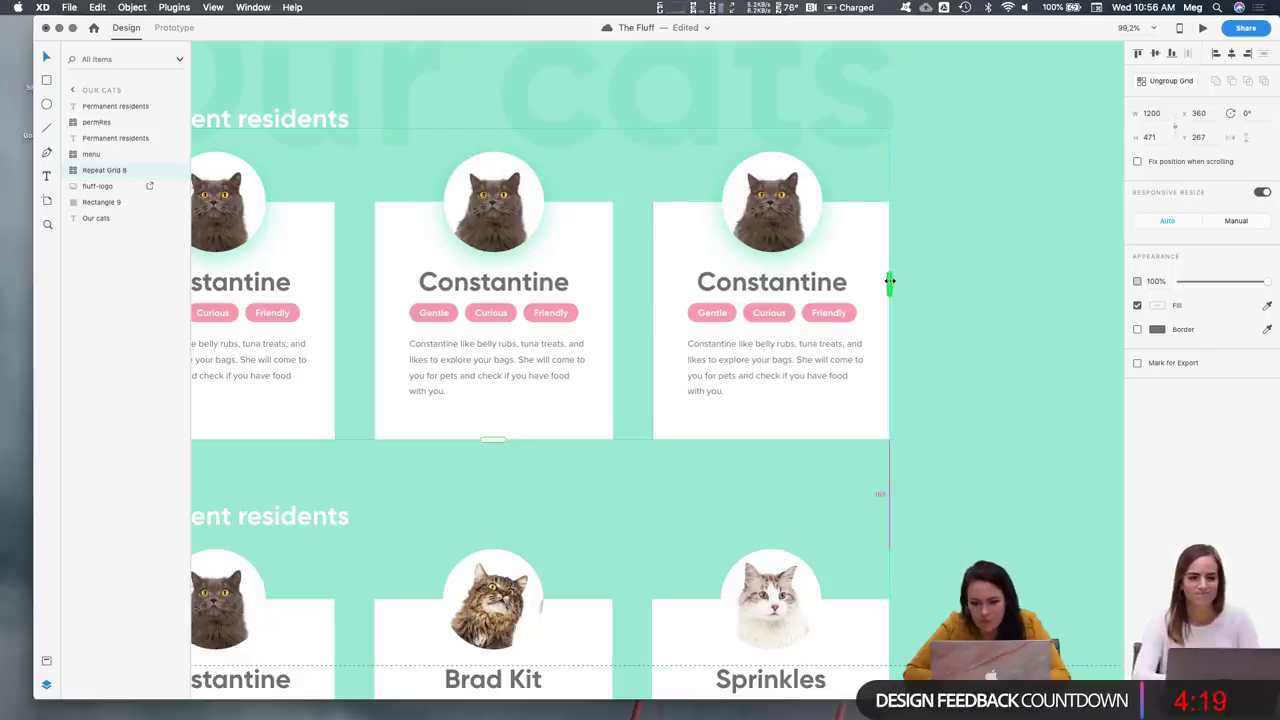
{"action": "left_click", "coordinate": [941, 300]}
{"action": "scroll", "coordinate": [745, 341], "scroll_direction": "left", "scroll_amount": 3}
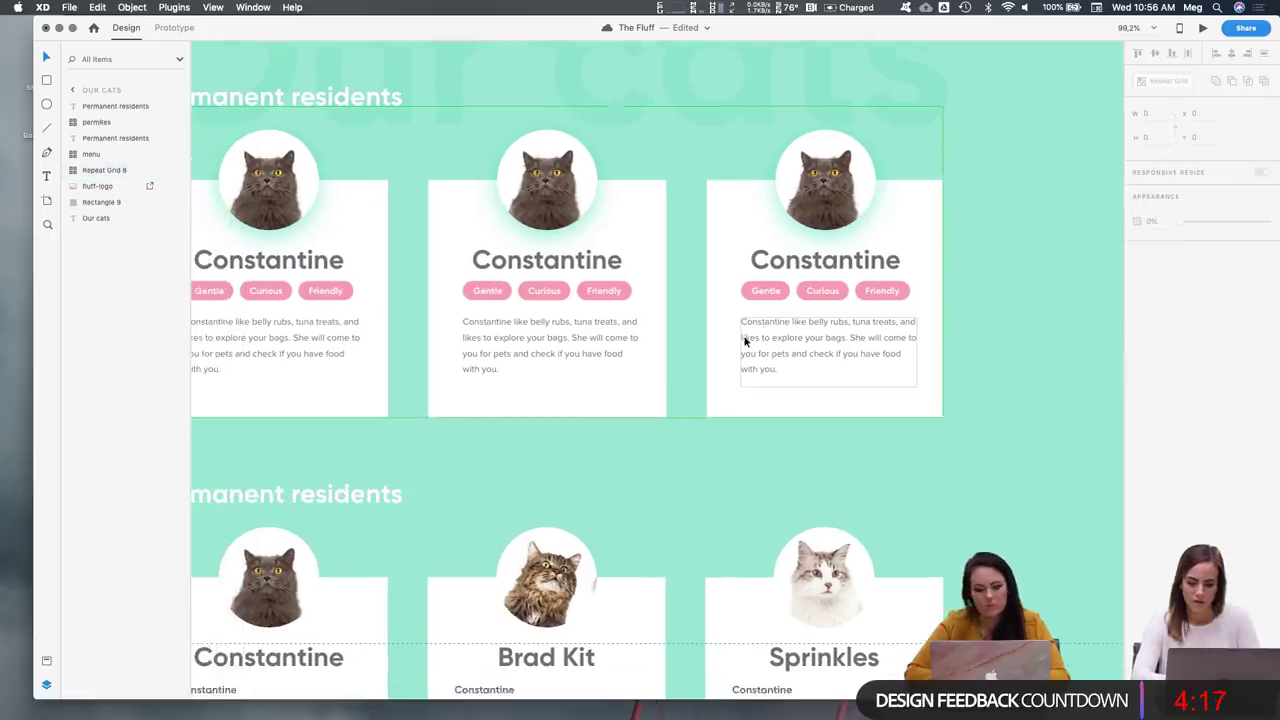
{"action": "scroll", "coordinate": [745, 341], "scroll_direction": "down", "scroll_amount": 5}
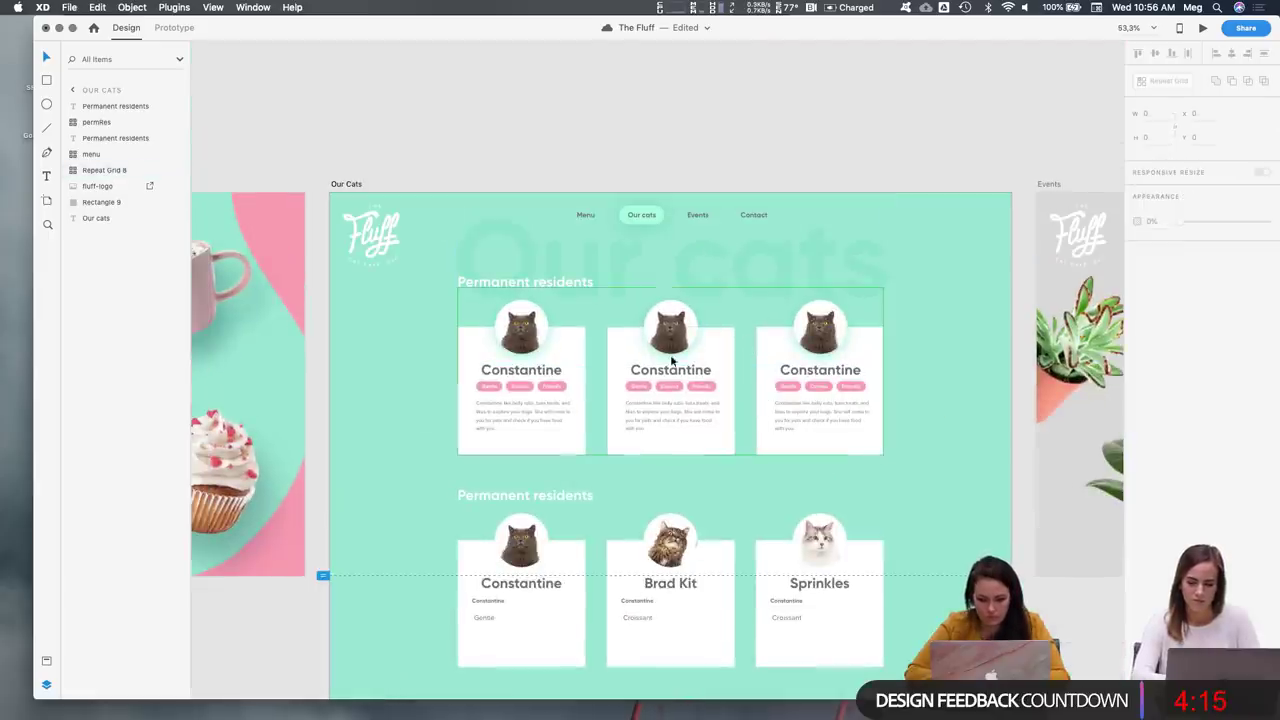
{"action": "left_click", "coordinate": [664, 429]}
{"action": "left_click", "coordinate": [631, 519]}
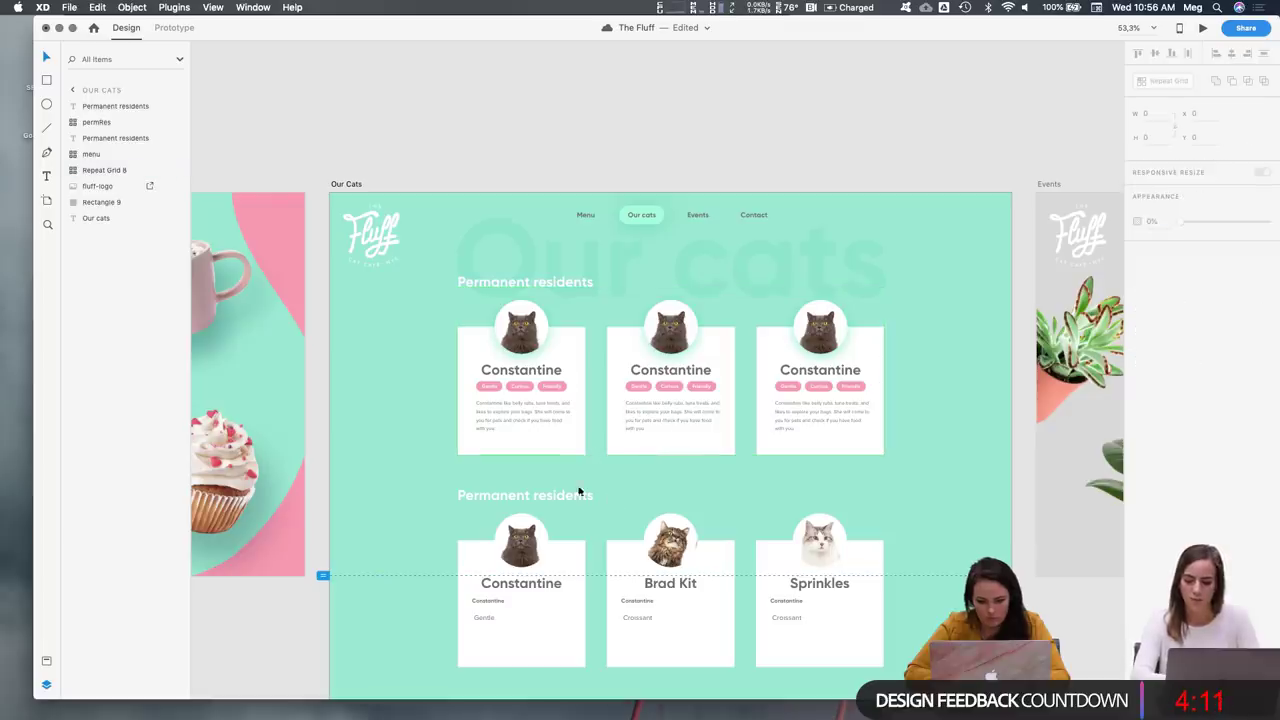
Lower the opacity of the cat photo's #00C6A0 shadow in the repeat grid to 26%
{"action": "double_click", "coordinate": [530, 341]}
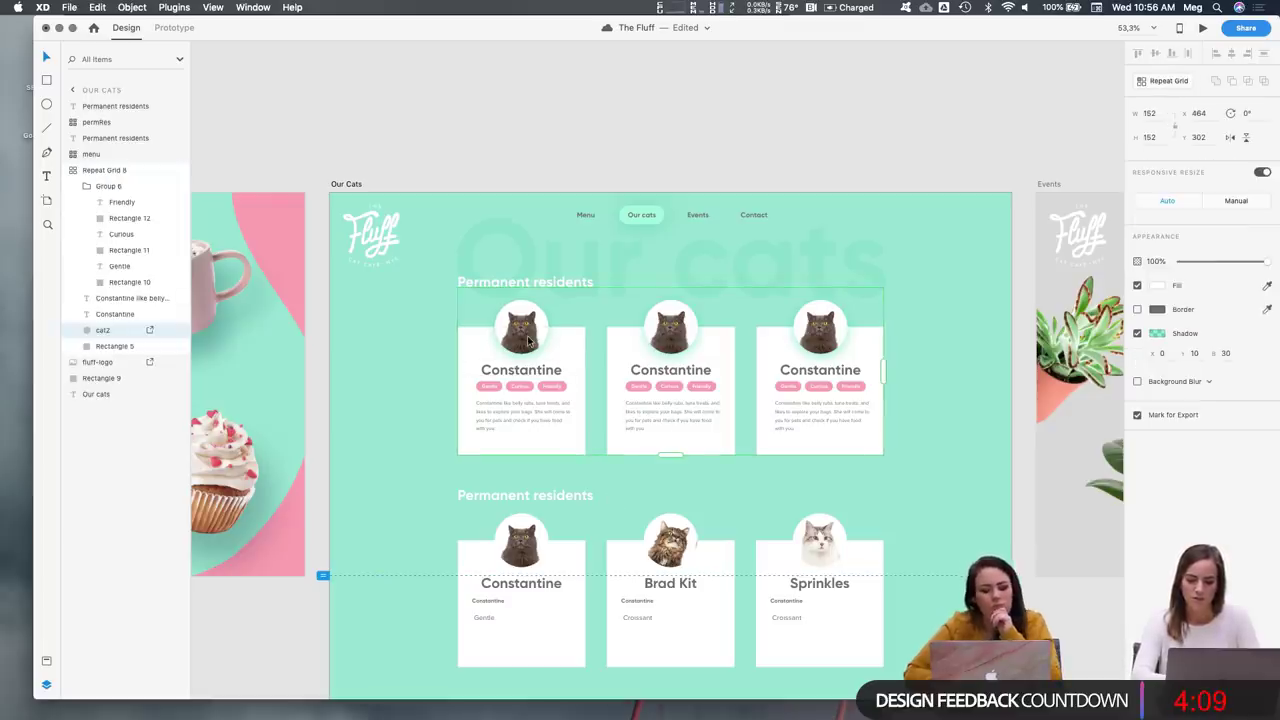
{"action": "left_click", "coordinate": [1157, 333]}
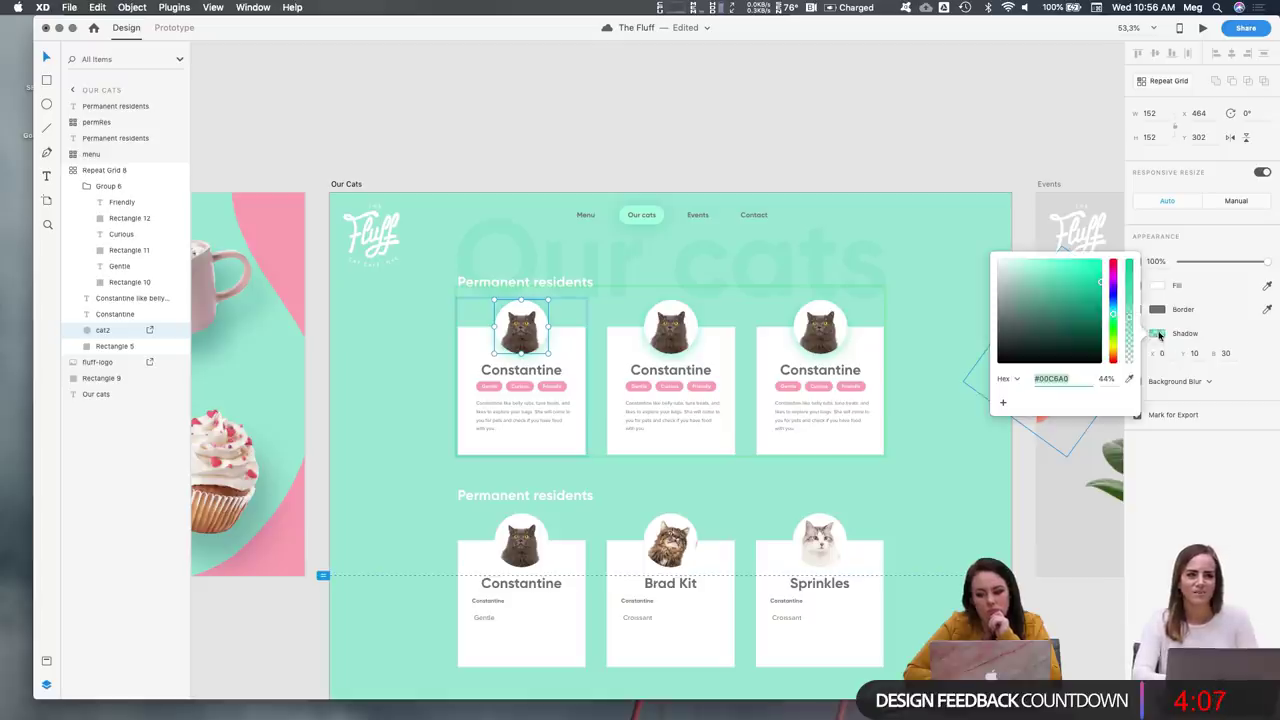
{"action": "left_click_drag", "start_coordinate": [1131, 333], "coordinate": [1128, 340]}
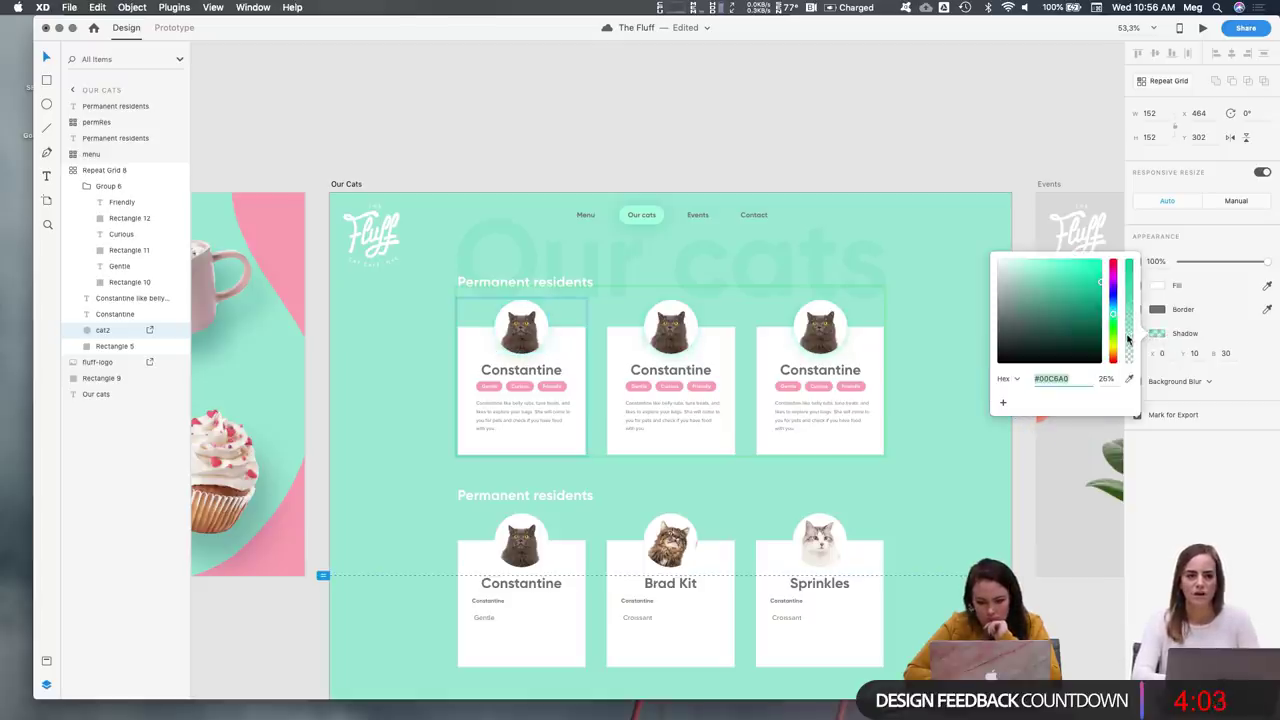
{"action": "left_click", "coordinate": [962, 467]}
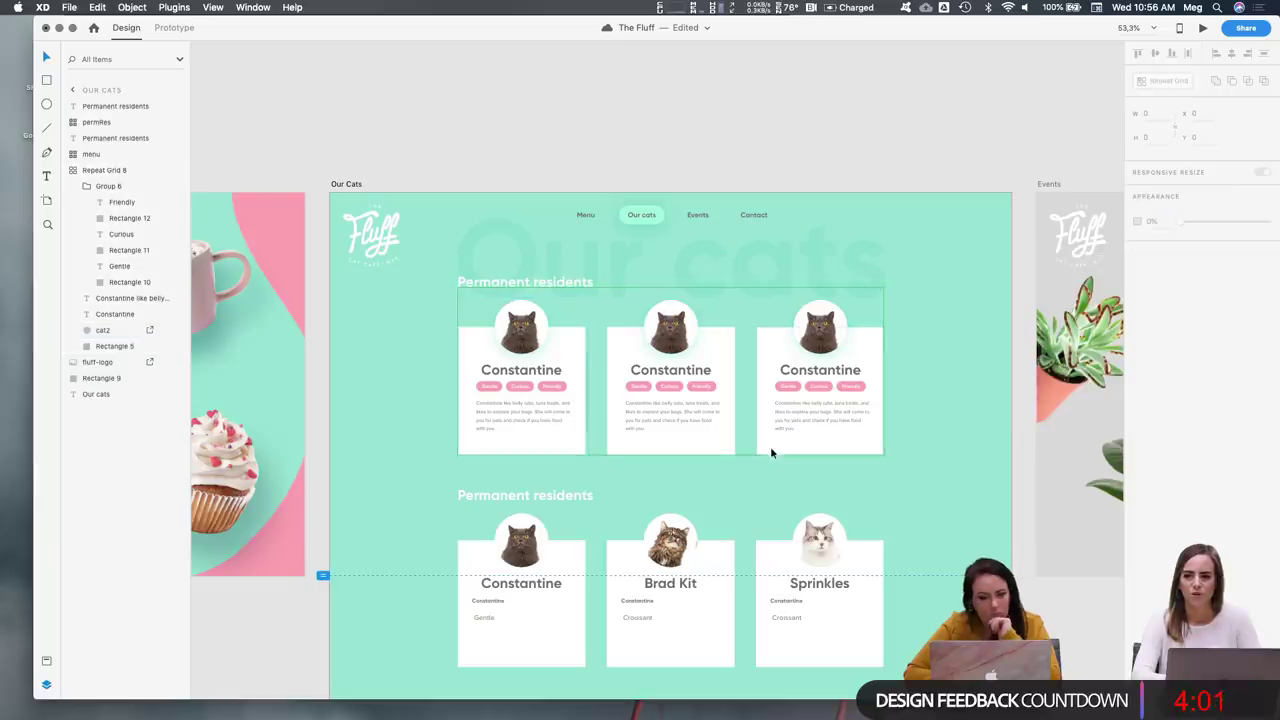
Try a shadow on the cards' white background rectangle, sampling the page's mint #97E2D3 and shifting it to a more saturated green
{"action": "left_click", "coordinate": [541, 449]}
{"action": "double_click", "coordinate": [541, 449]}
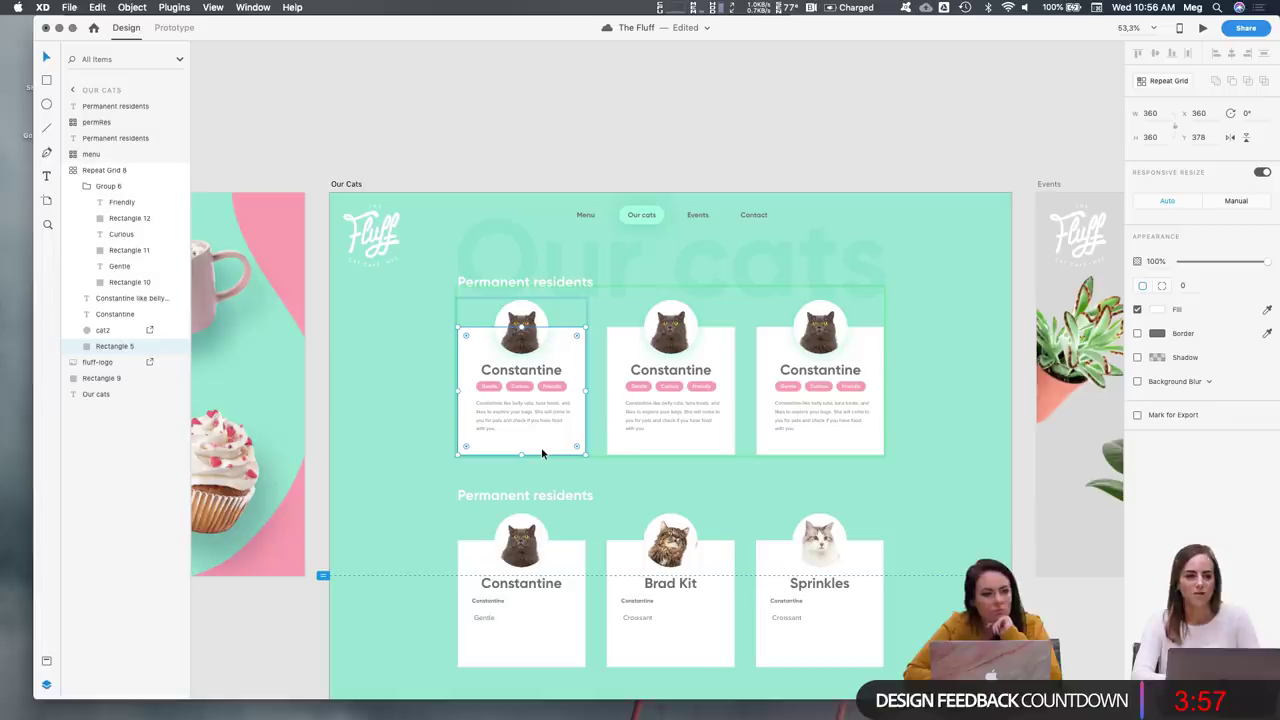
{"action": "key", "text": "Escape"}
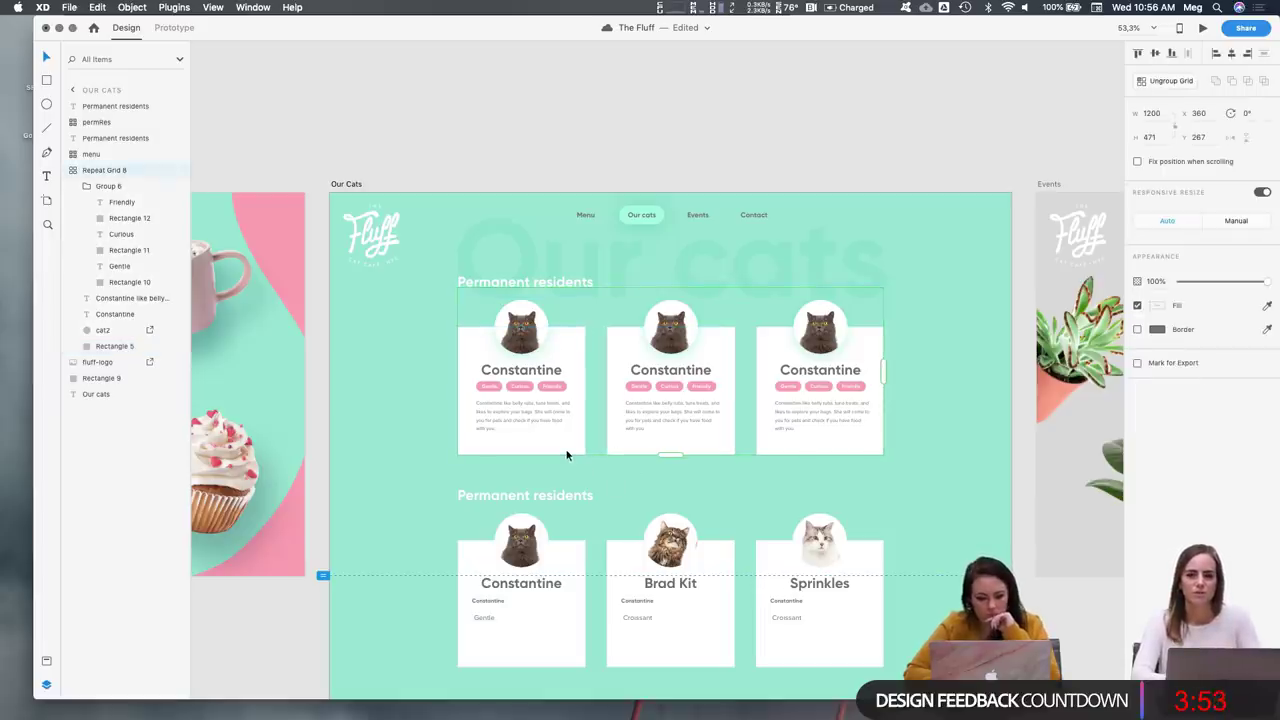
{"action": "double_click", "coordinate": [566, 455]}
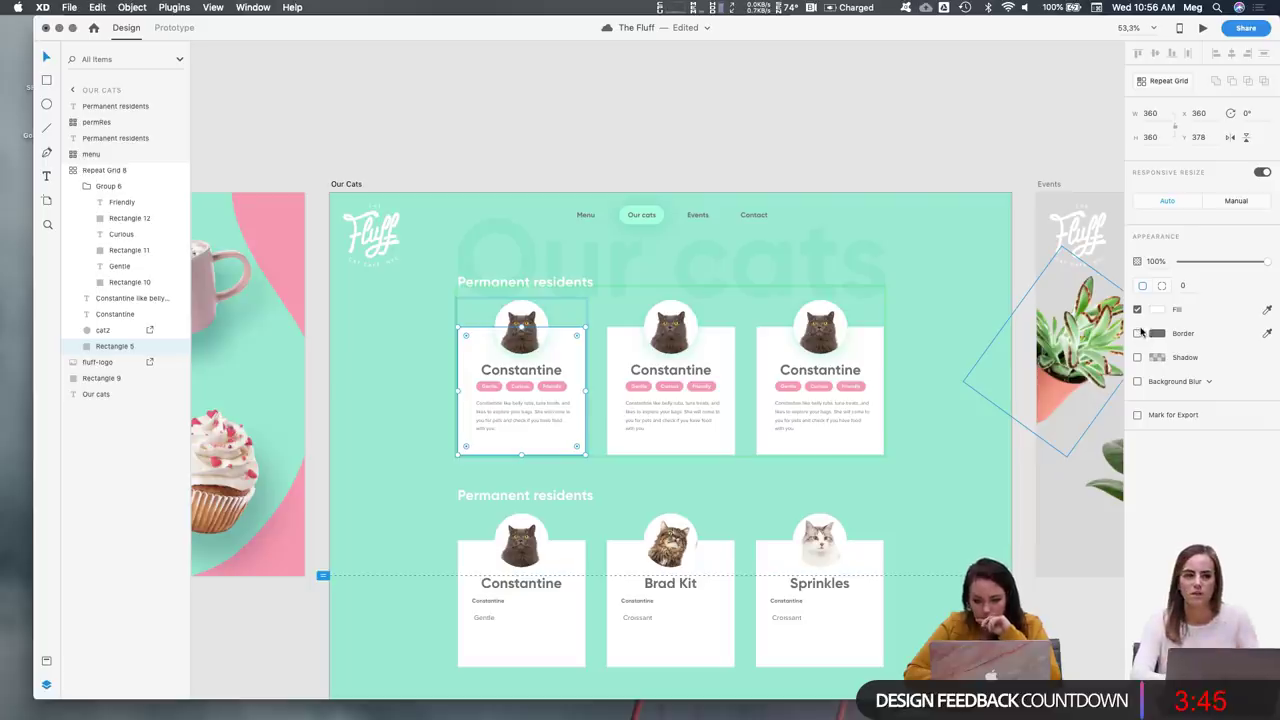
{"action": "left_click", "coordinate": [1137, 357]}
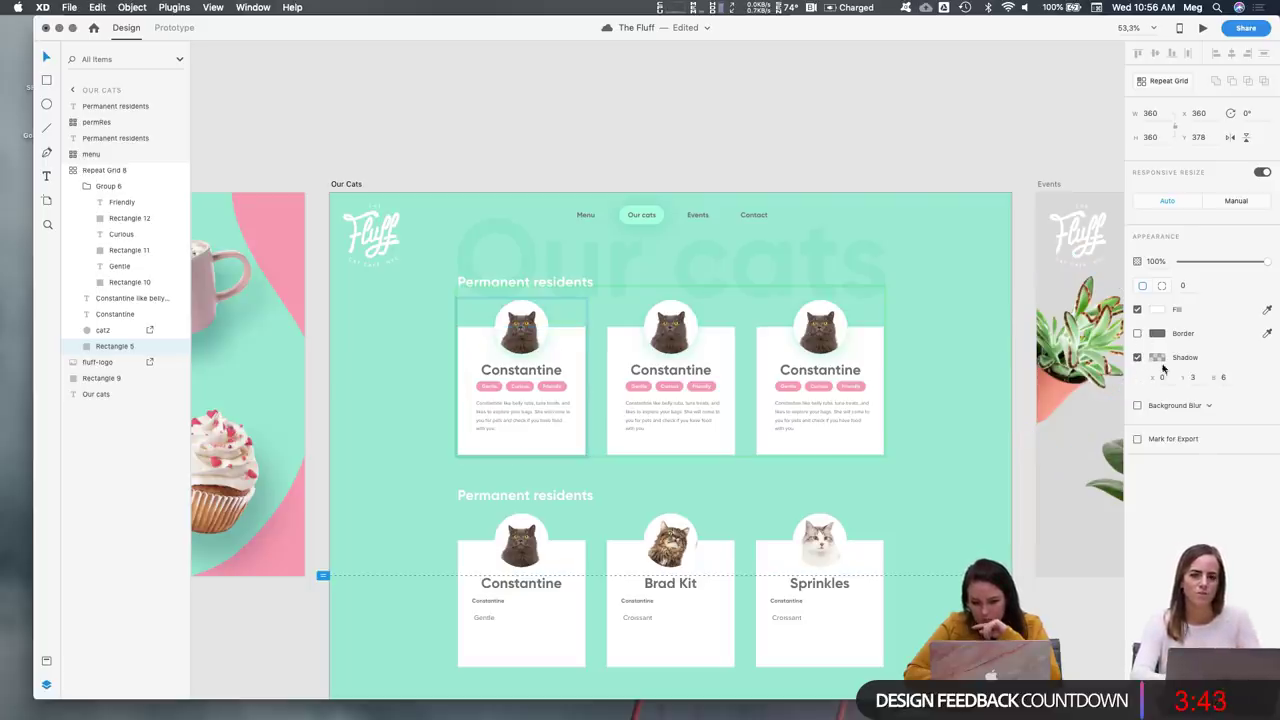
{"action": "left_click", "coordinate": [1160, 359]}
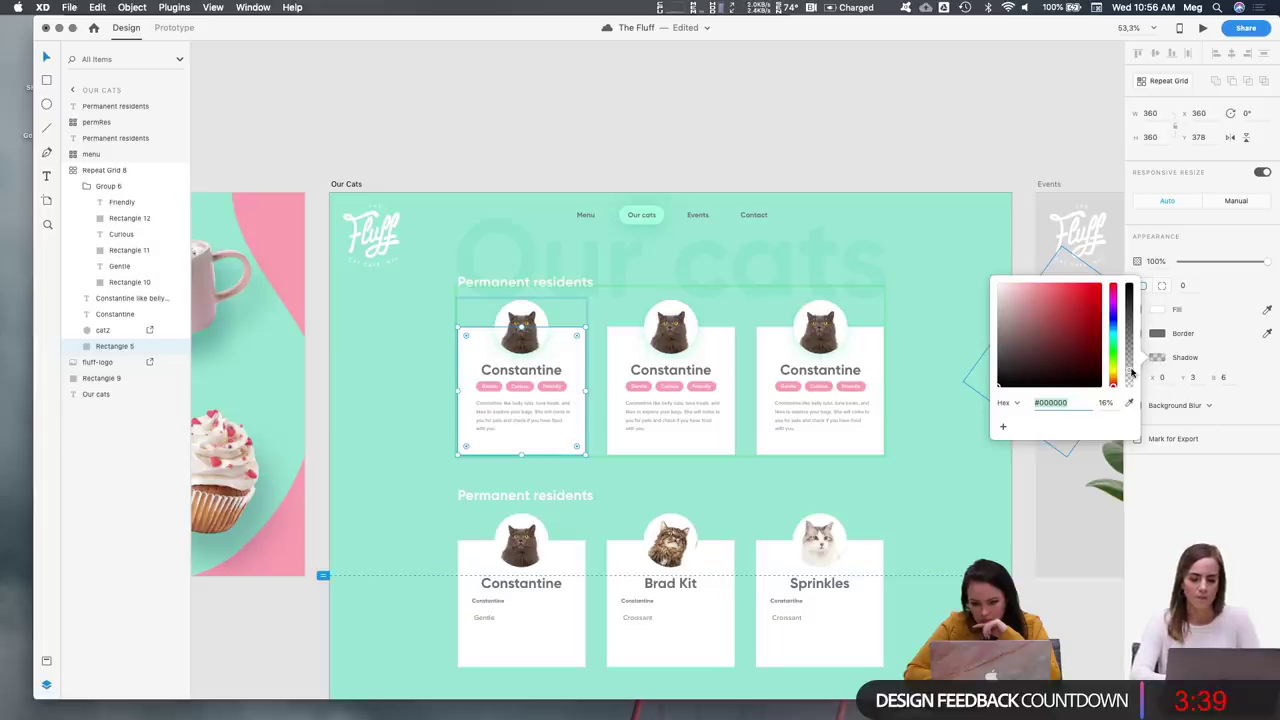
{"action": "left_click_drag", "start_coordinate": [1130, 372], "coordinate": [1127, 348]}
{"action": "left_click", "coordinate": [1129, 402]}
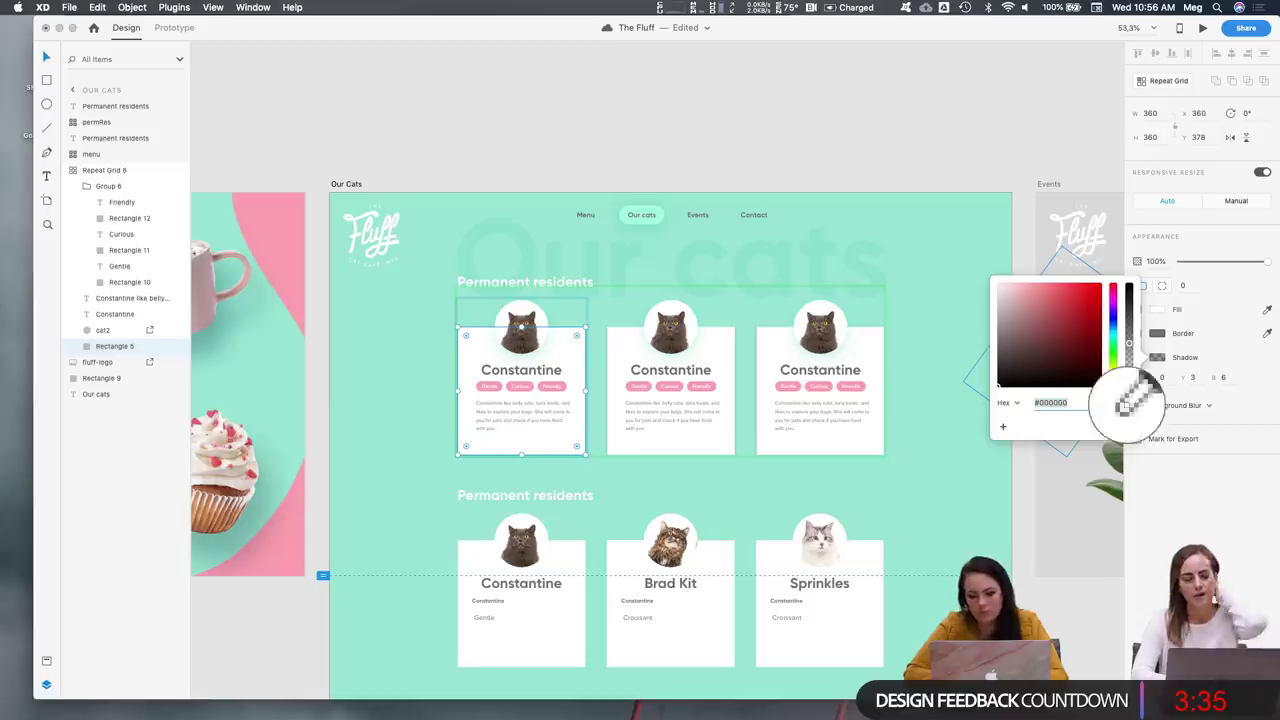
{"action": "left_click", "coordinate": [922, 257]}
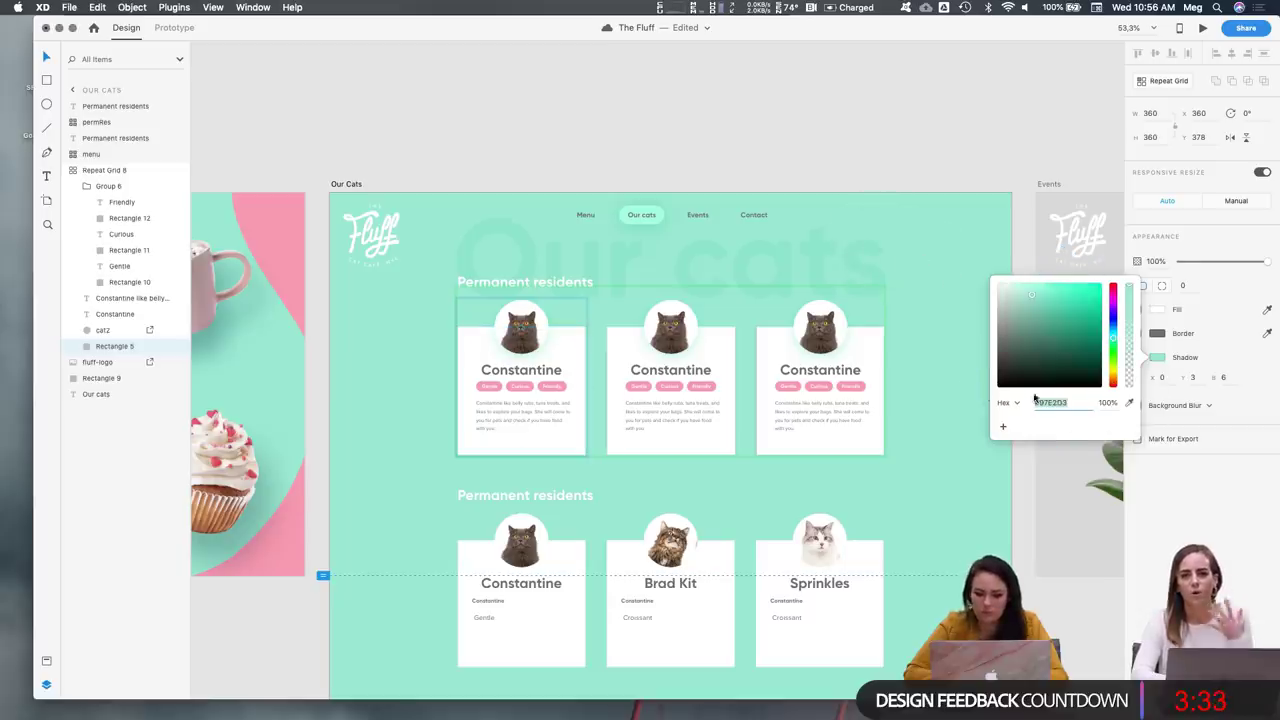
{"action": "mouse_move", "coordinate": [1073, 317]}
{"action": "left_mouse_down"}
{"action": "mouse_move", "coordinate": [1080, 305]}
{"action": "mouse_move", "coordinate": [1106, 314]}
{"action": "left_mouse_up"}
Try larger card shadow settings, with blur 50 then 99 and vertical offset 30 then 70
{"action": "left_click", "coordinate": [1248, 385]}
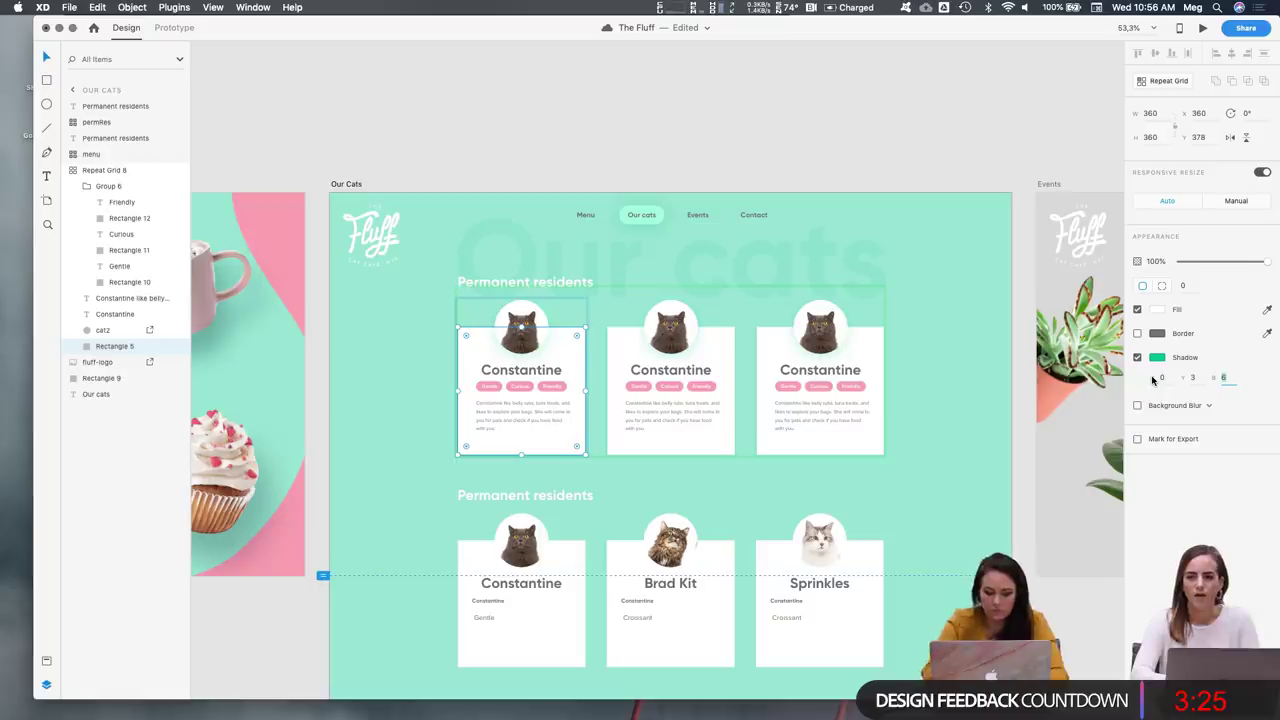
{"action": "type", "text": "50"}
{"action": "key", "text": "Return"}
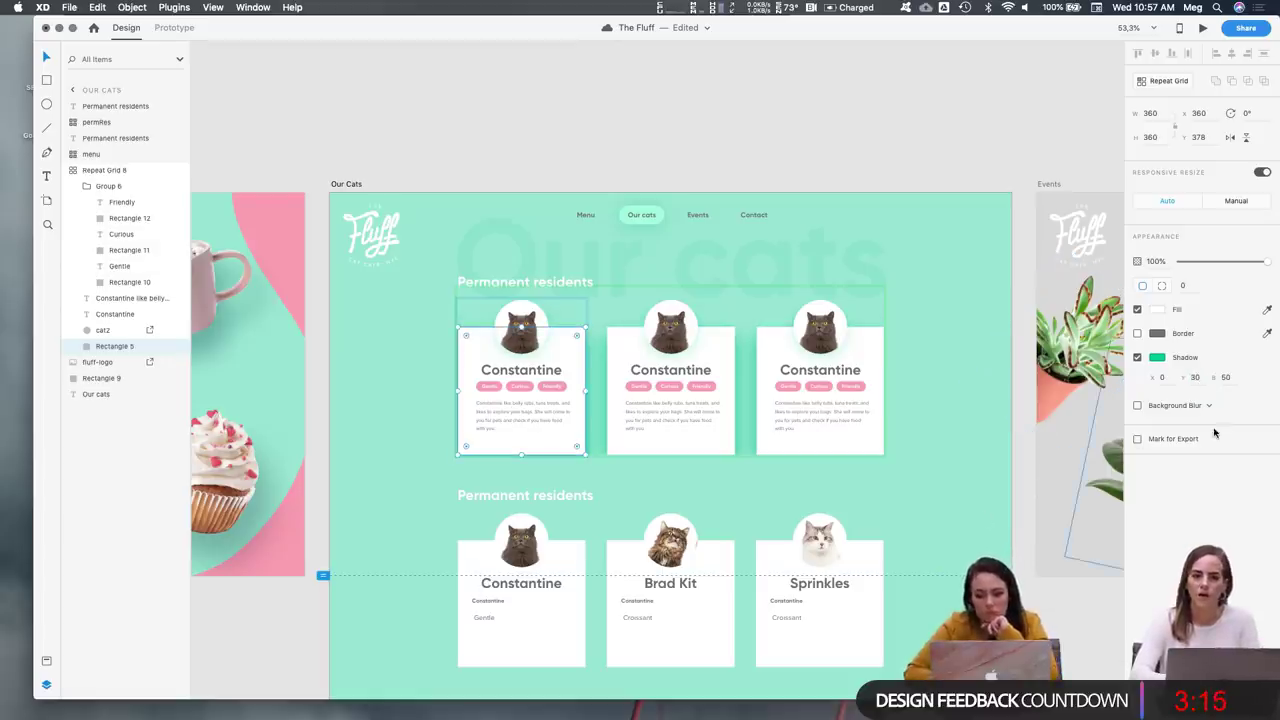
{"action": "left_click", "coordinate": [1195, 378]}
{"action": "type", "text": "40"}
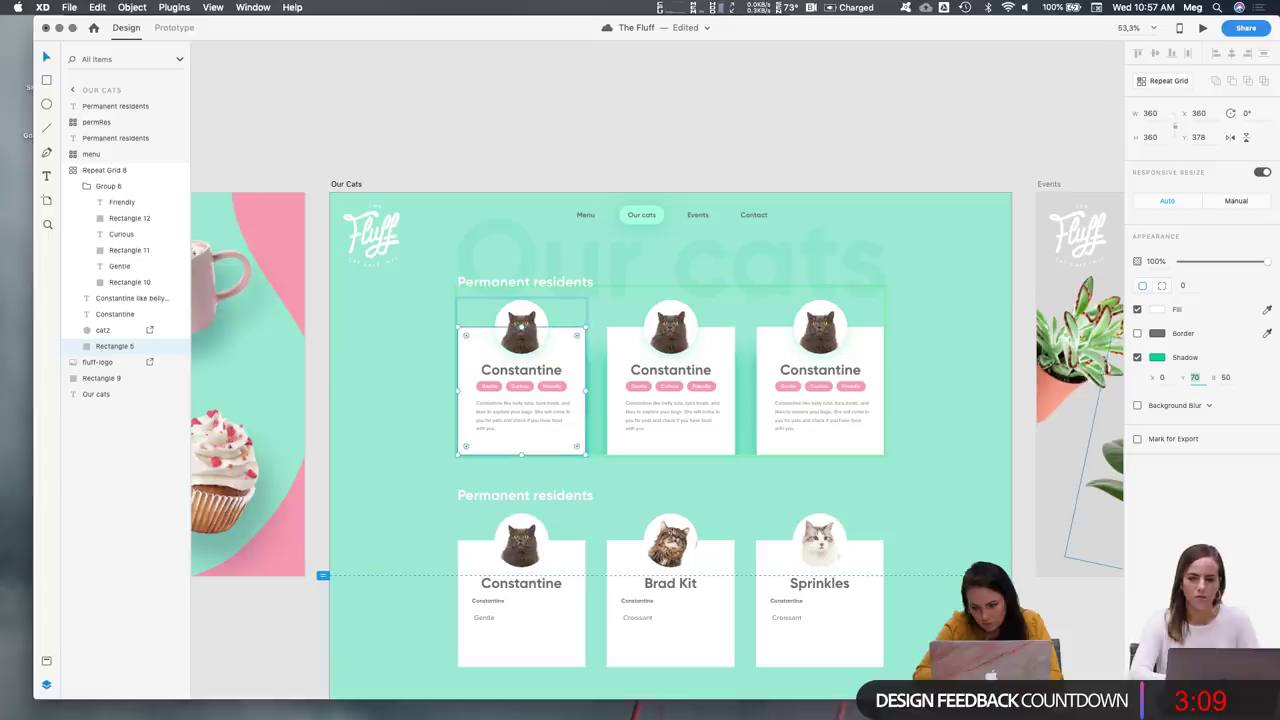
{"action": "left_click", "coordinate": [1226, 378]}
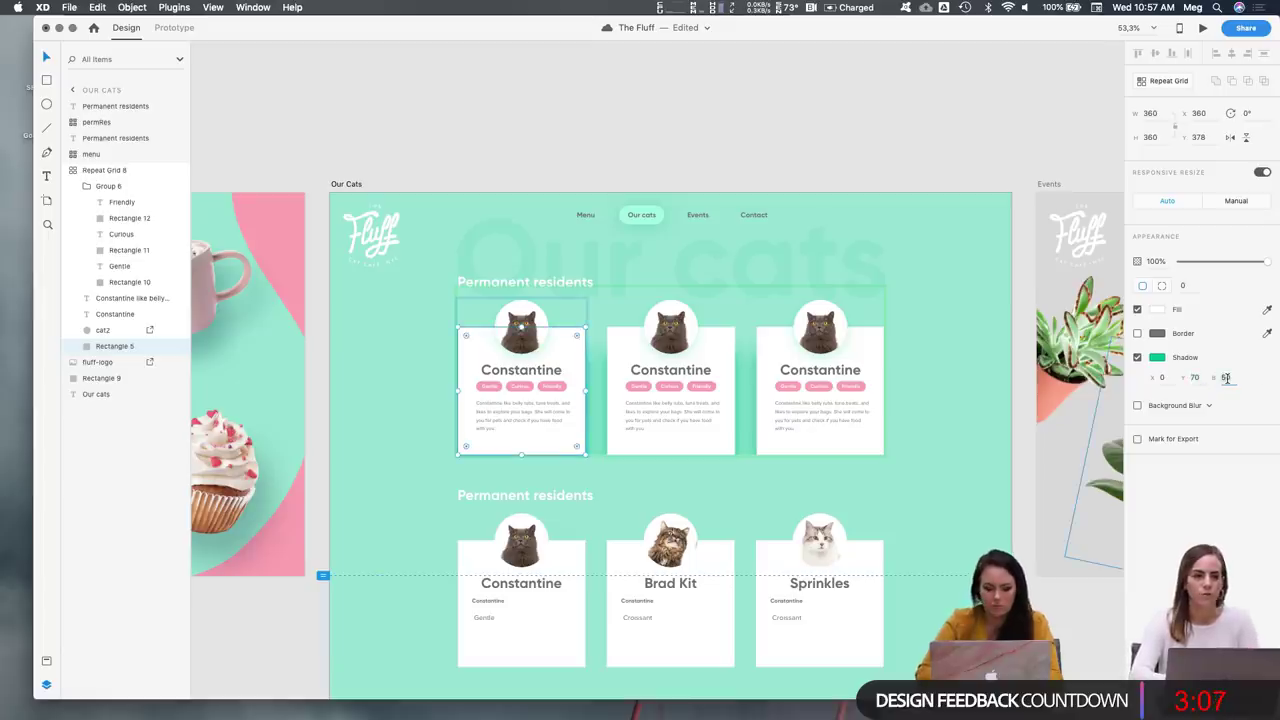
{"action": "key", "text": "Return"}
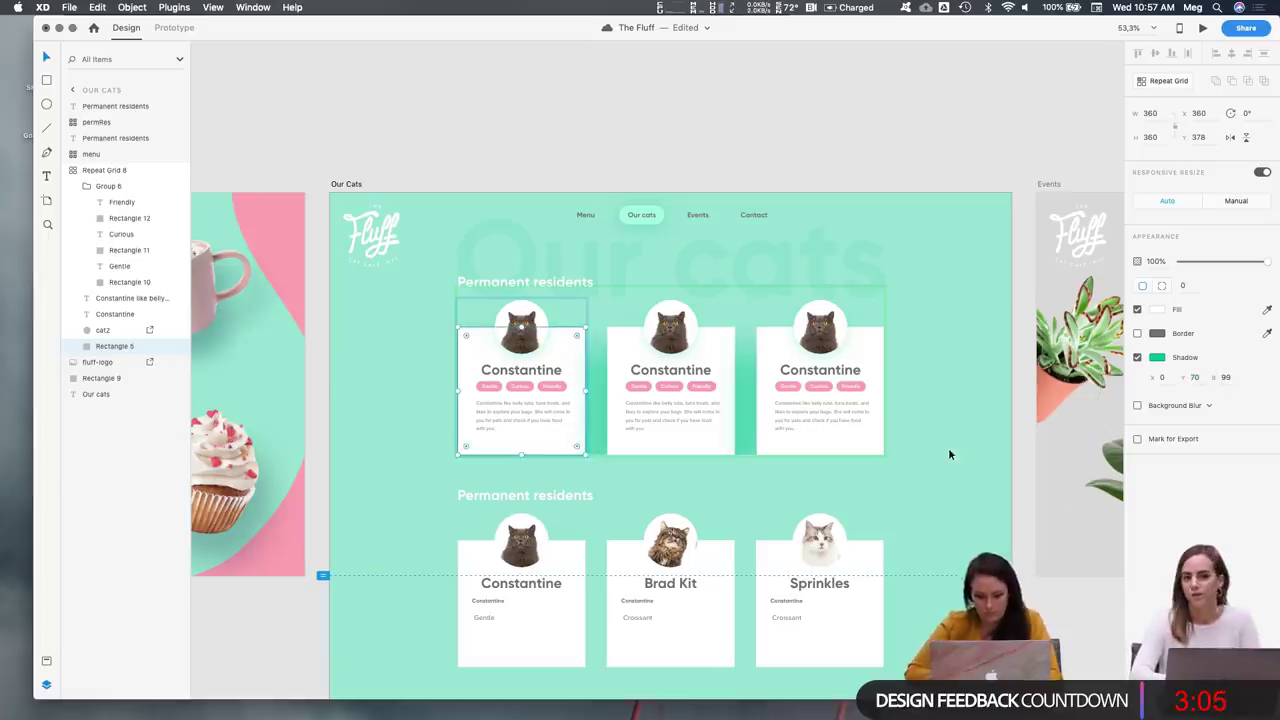
Undo the latest blur and vertical offset changes and turn off the card background's shadow
{"action": "left_click", "coordinate": [932, 466]}
{"action": "key", "text": "super+z"}
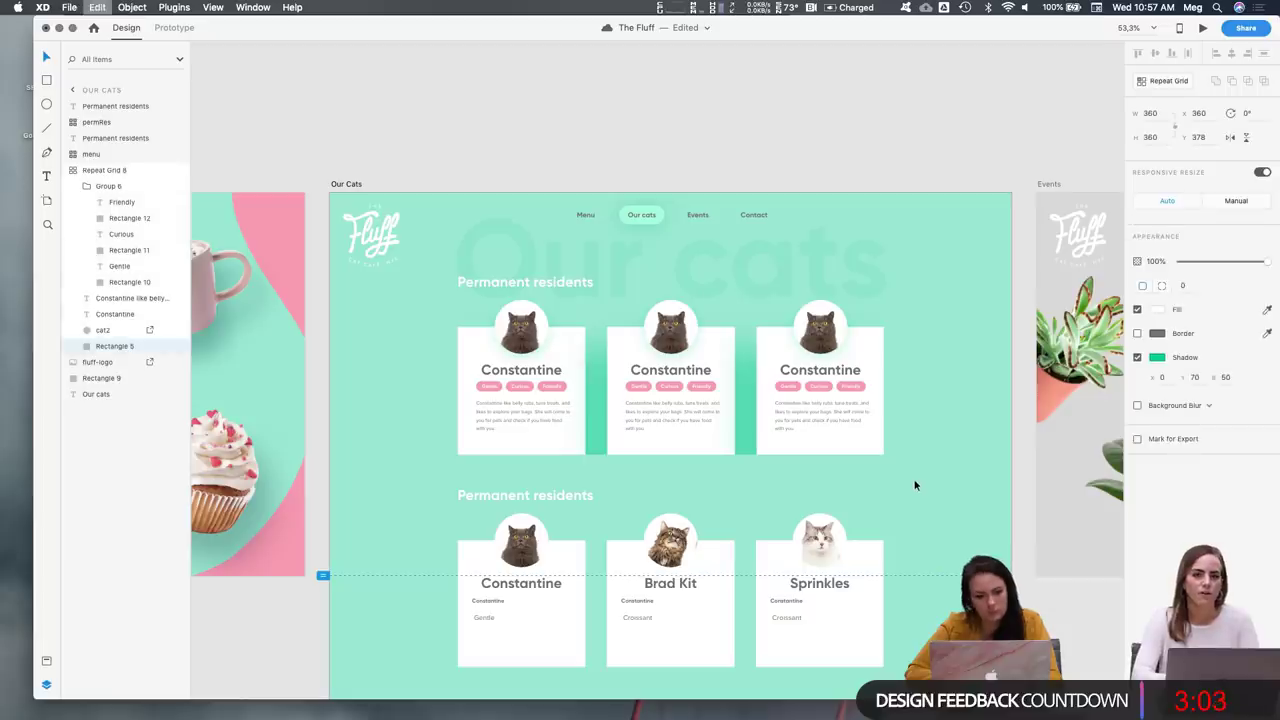
{"action": "key", "text": "super+z"}
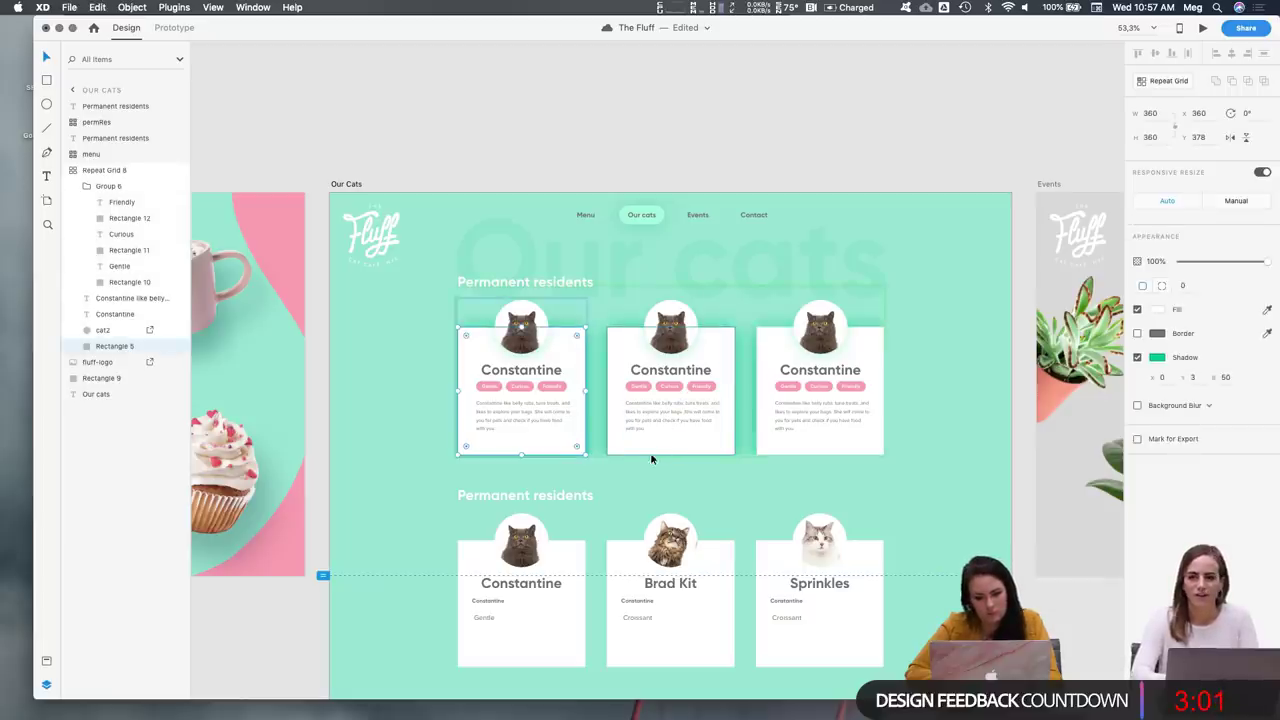
{"action": "left_click", "coordinate": [1137, 357]}
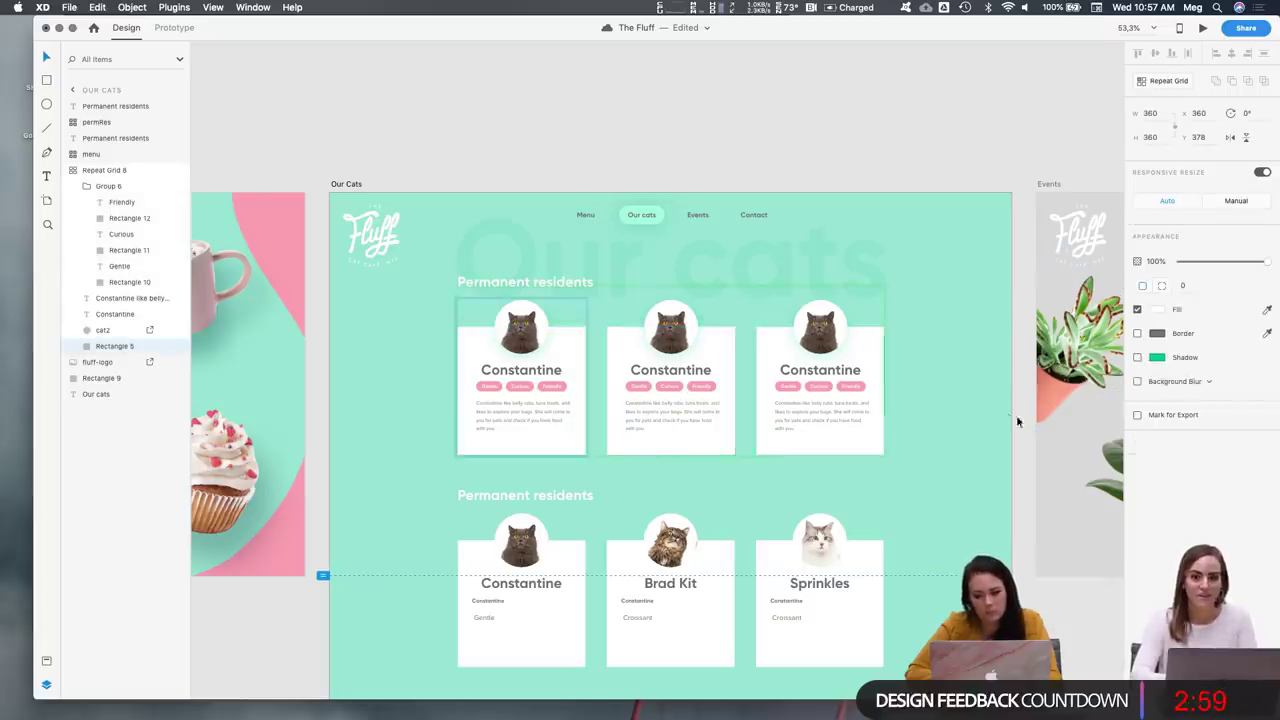
Check the card row without the background shadow and save the document
{"action": "left_click", "coordinate": [824, 447]}
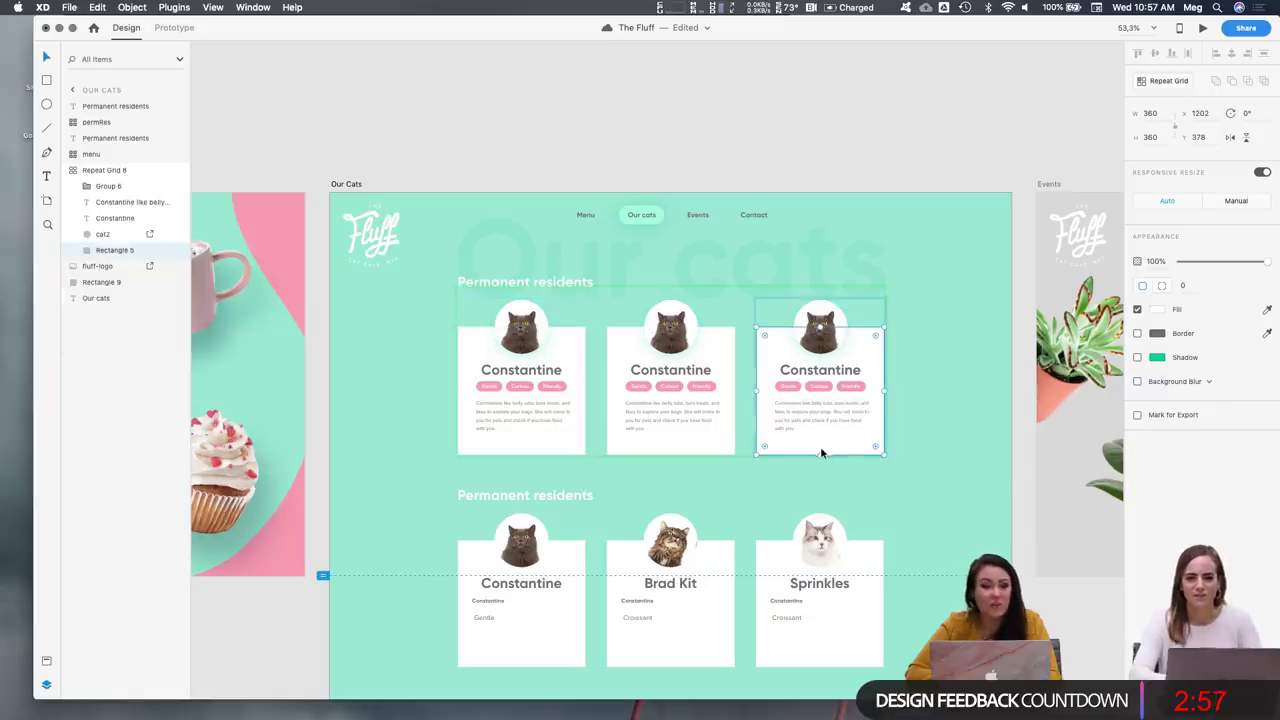
{"action": "left_click", "coordinate": [1009, 477]}
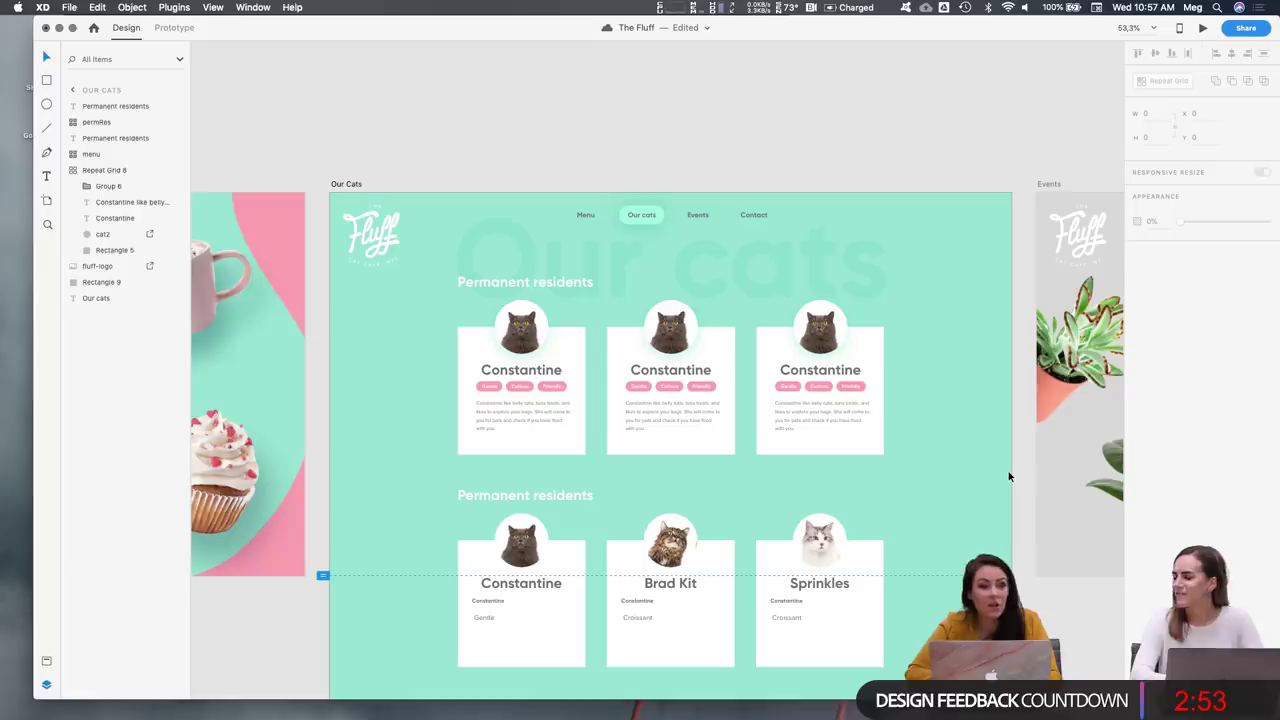
{"action": "key", "text": "super+s"}
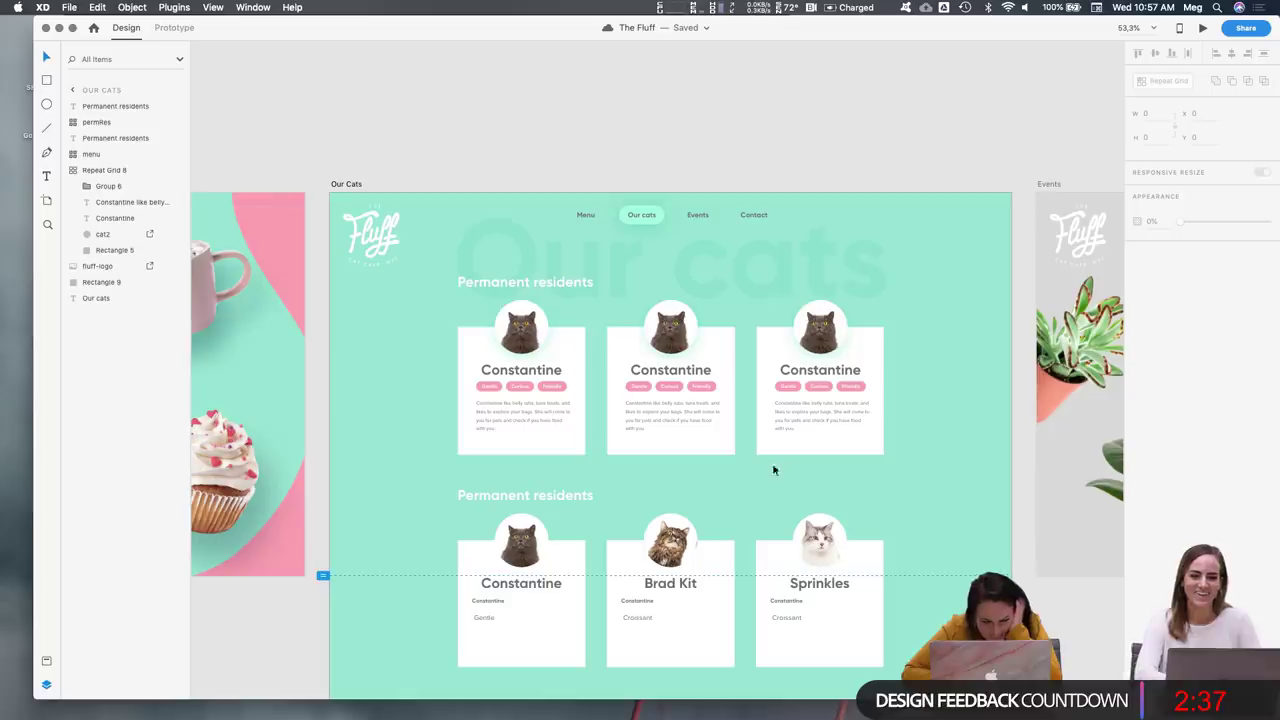
{"action": "left_click", "coordinate": [567, 443]}
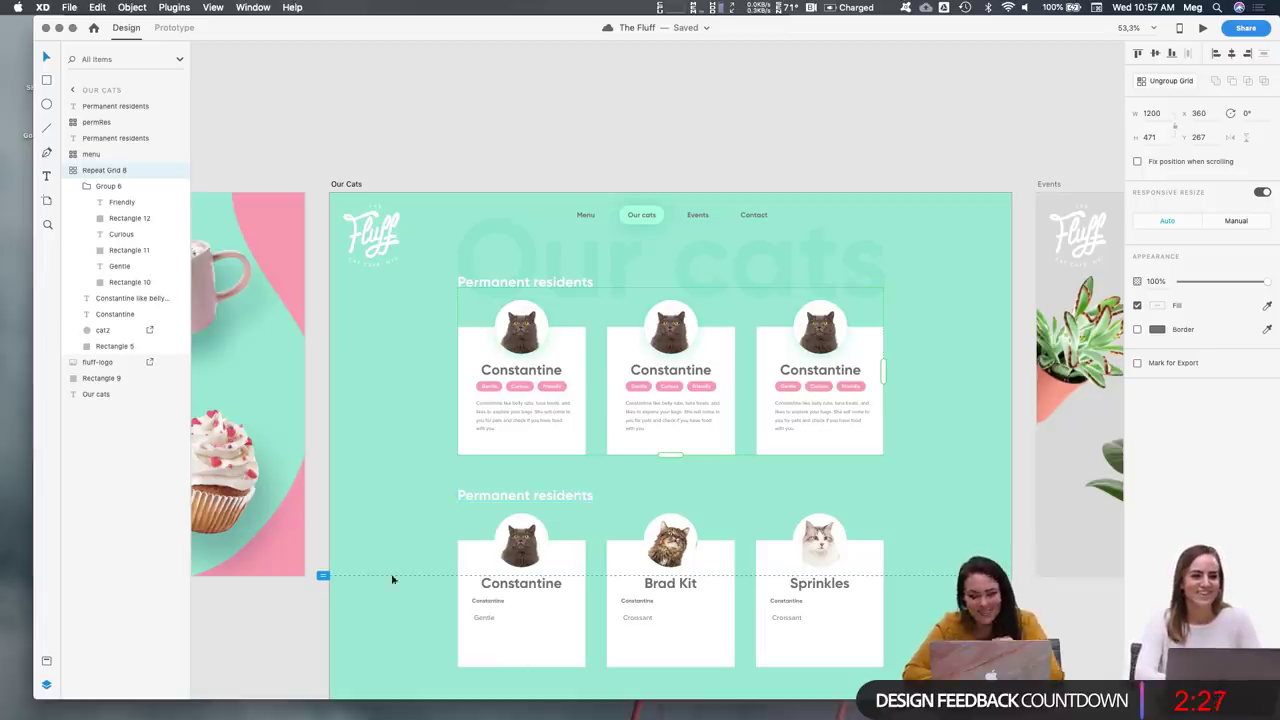
{"action": "left_click", "coordinate": [580, 468]}
{"action": "left_click", "coordinate": [570, 451]}
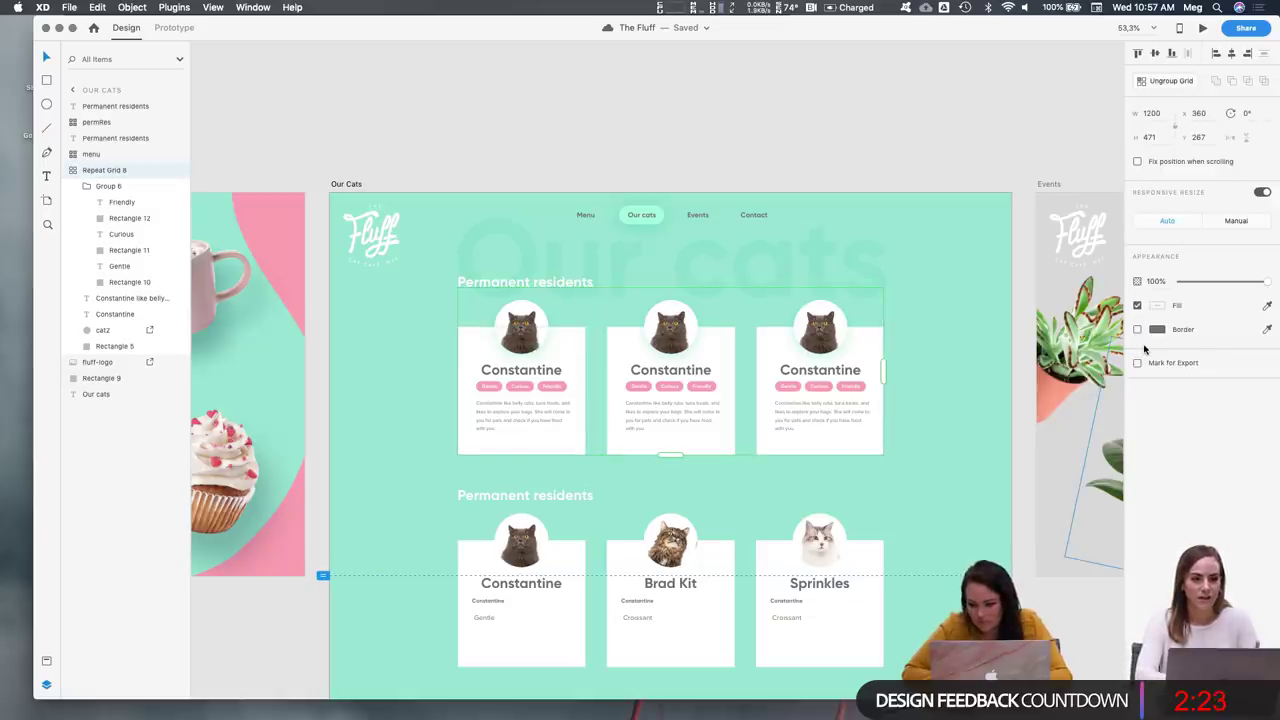
{"action": "left_click", "coordinate": [834, 466]}
{"action": "scroll", "coordinate": [836, 466], "scroll_direction": "down", "scroll_amount": 3}
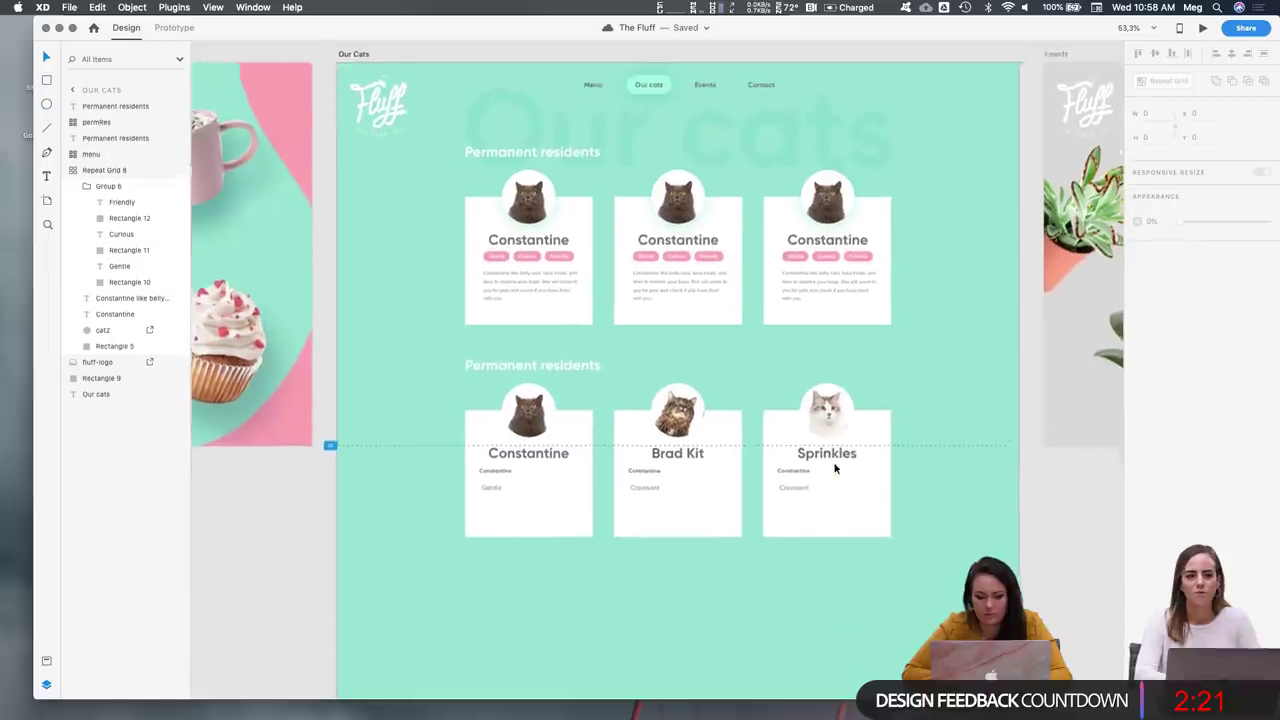
{"action": "scroll", "coordinate": [835, 468], "scroll_direction": "down", "scroll_amount": 1}
{"action": "scroll", "coordinate": [834, 466], "scroll_direction": "down", "scroll_amount": 1}
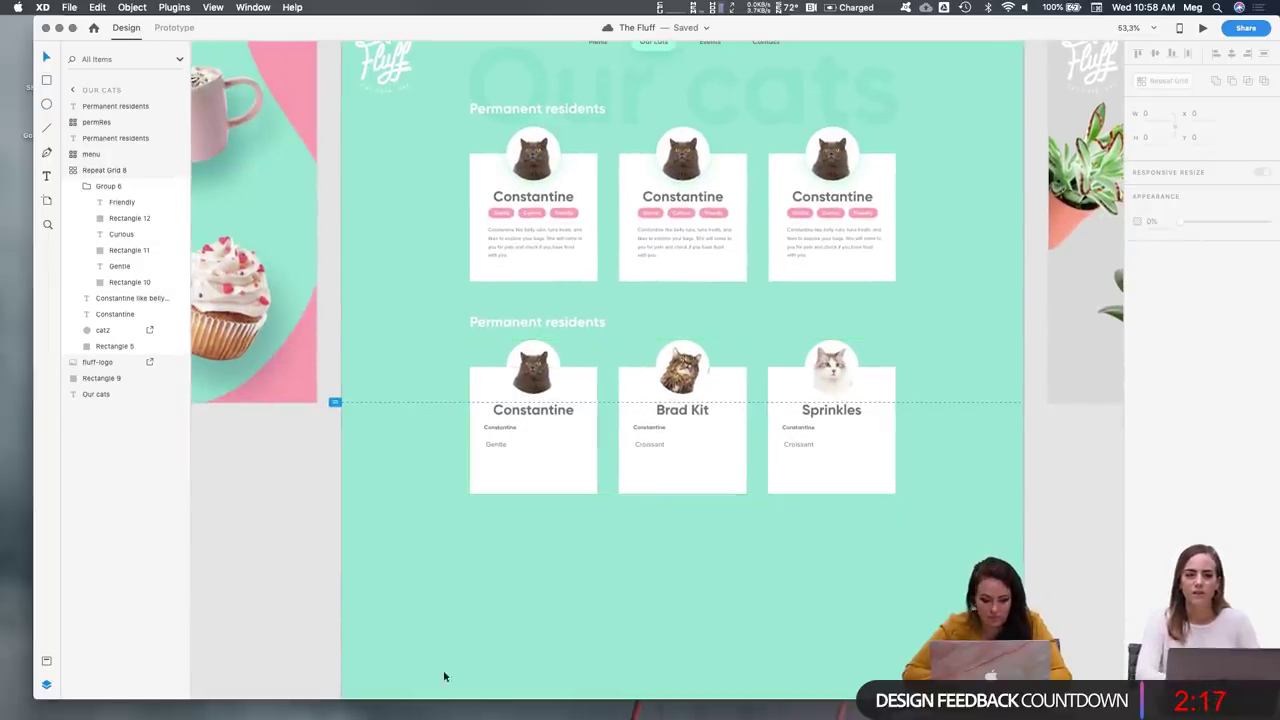
Change the name on the second card of the upper row to Brad Kit
{"action": "left_click", "coordinate": [695, 185]}
{"action": "scroll", "coordinate": [695, 185], "scroll_direction": "up", "scroll_amount": 5}
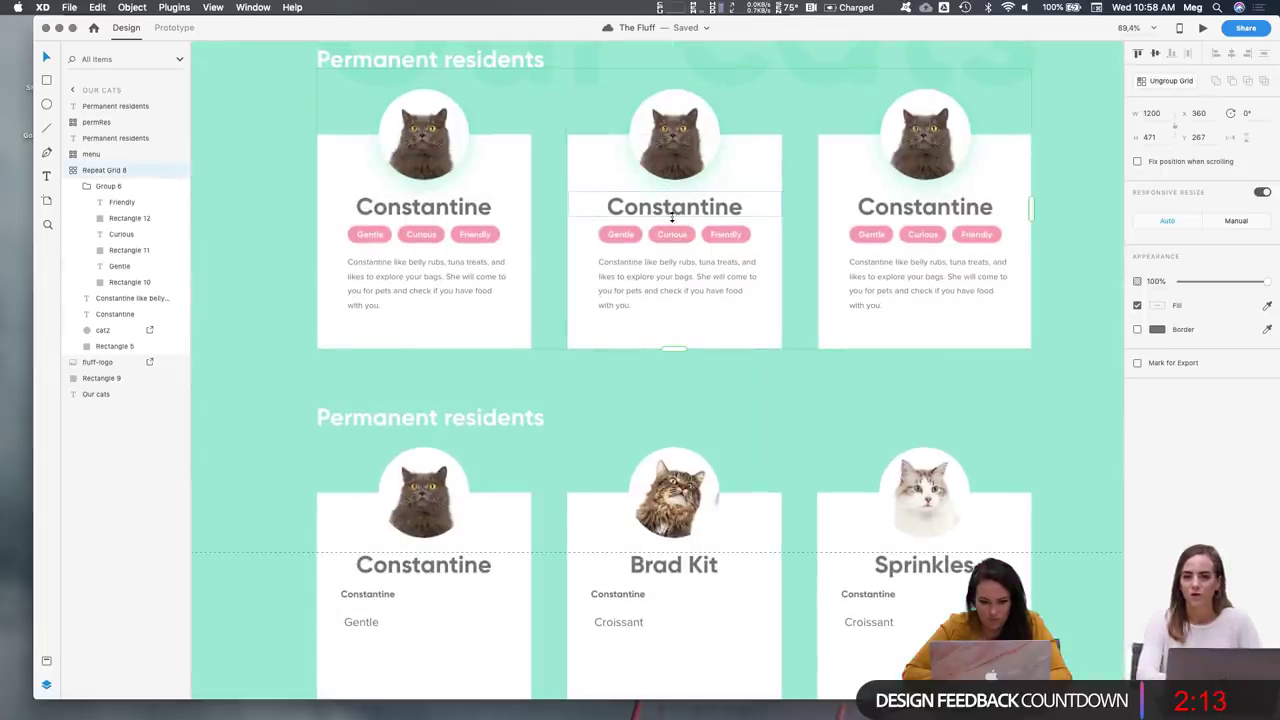
{"action": "double_click", "coordinate": [673, 218]}
{"action": "double_click", "coordinate": [646, 207]}
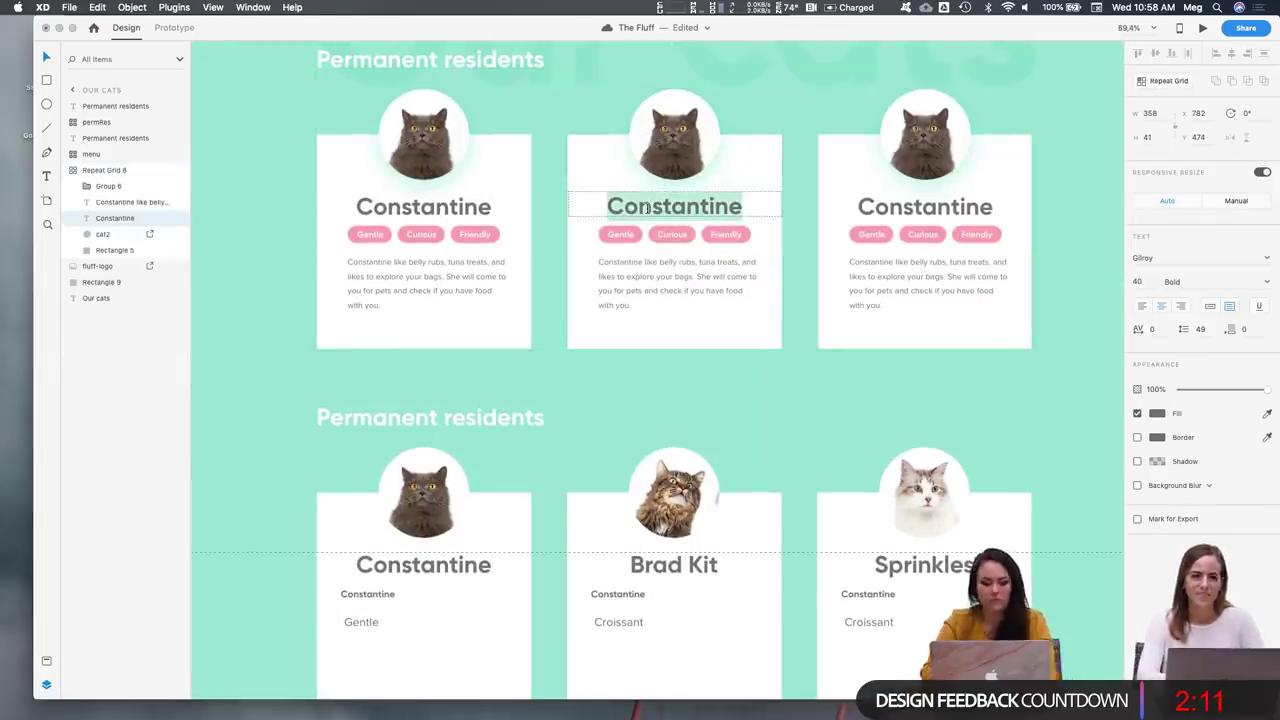
{"action": "type", "text": "Brad "}
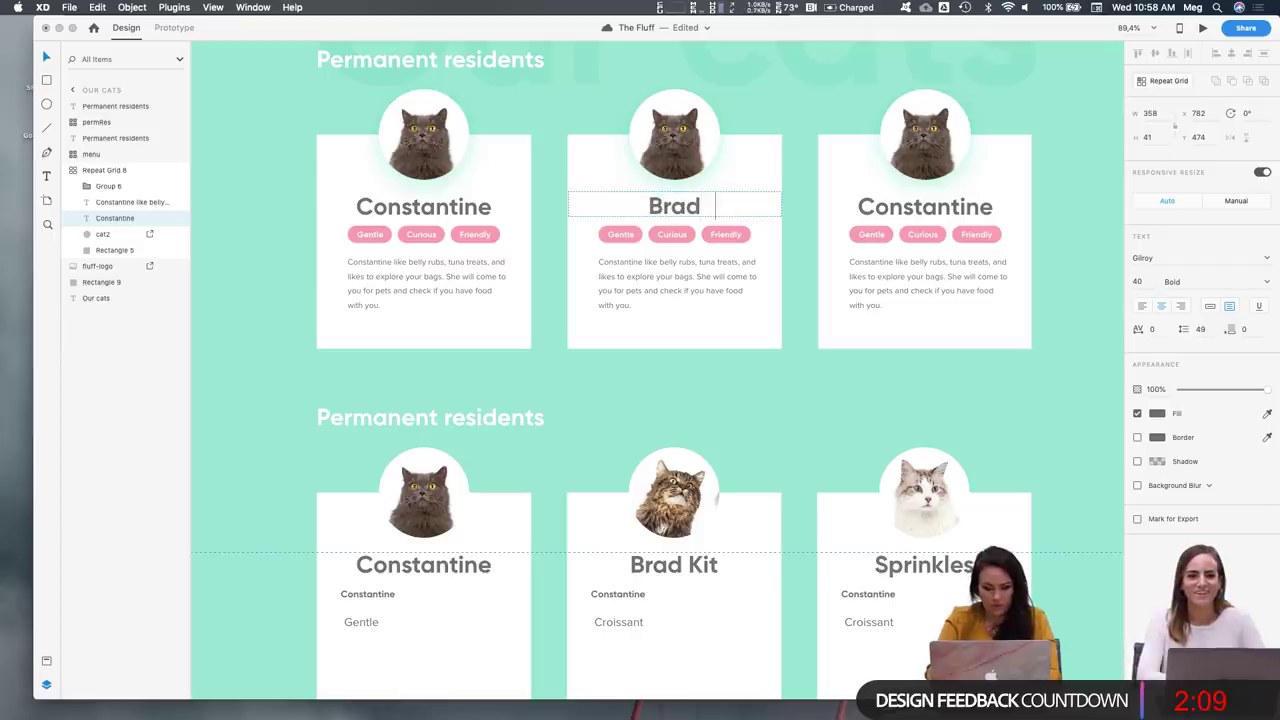
{"action": "type", "text": "Kit"}
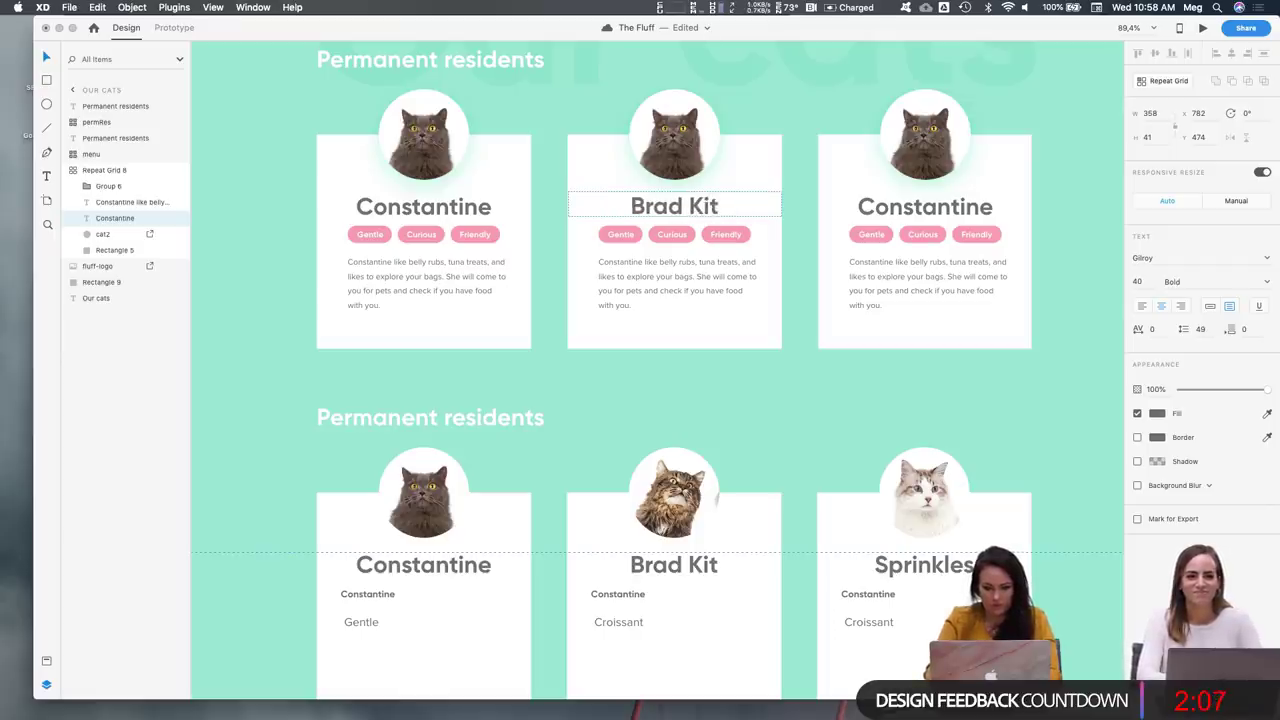
Change the name on the third card of the upper row to Sprinkles
{"action": "double_click", "coordinate": [916, 212]}
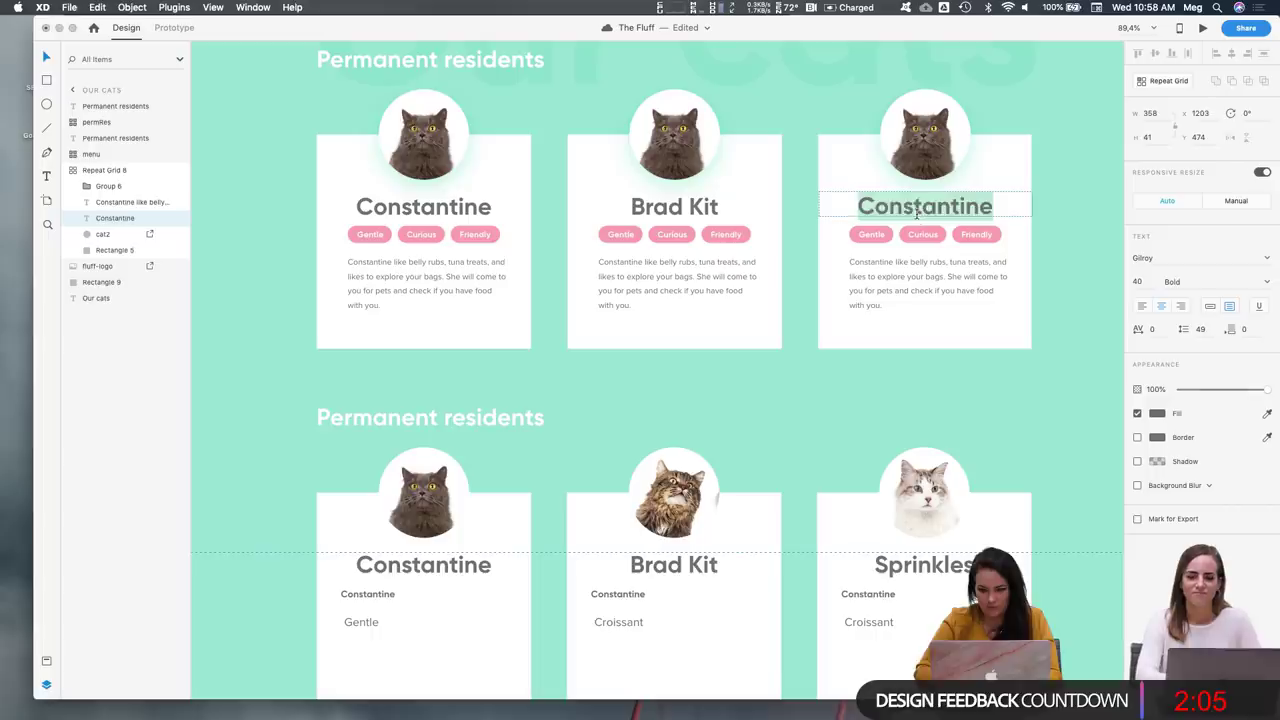
{"action": "type", "text": "Sprinkles"}
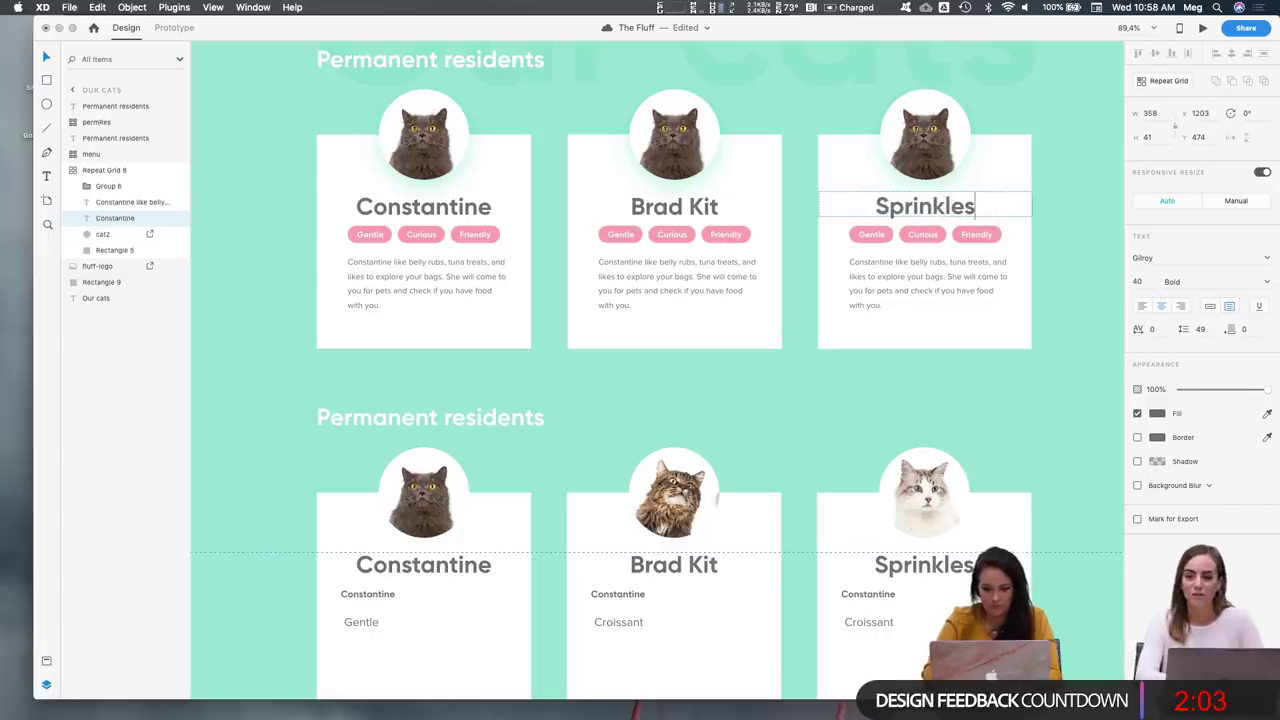
{"action": "key", "text": "Escape"}
Replace the round photo on the Brad Kit card with cat4.jpg from the Cats folder in Finder
{"action": "left_click", "coordinate": [681, 147]}
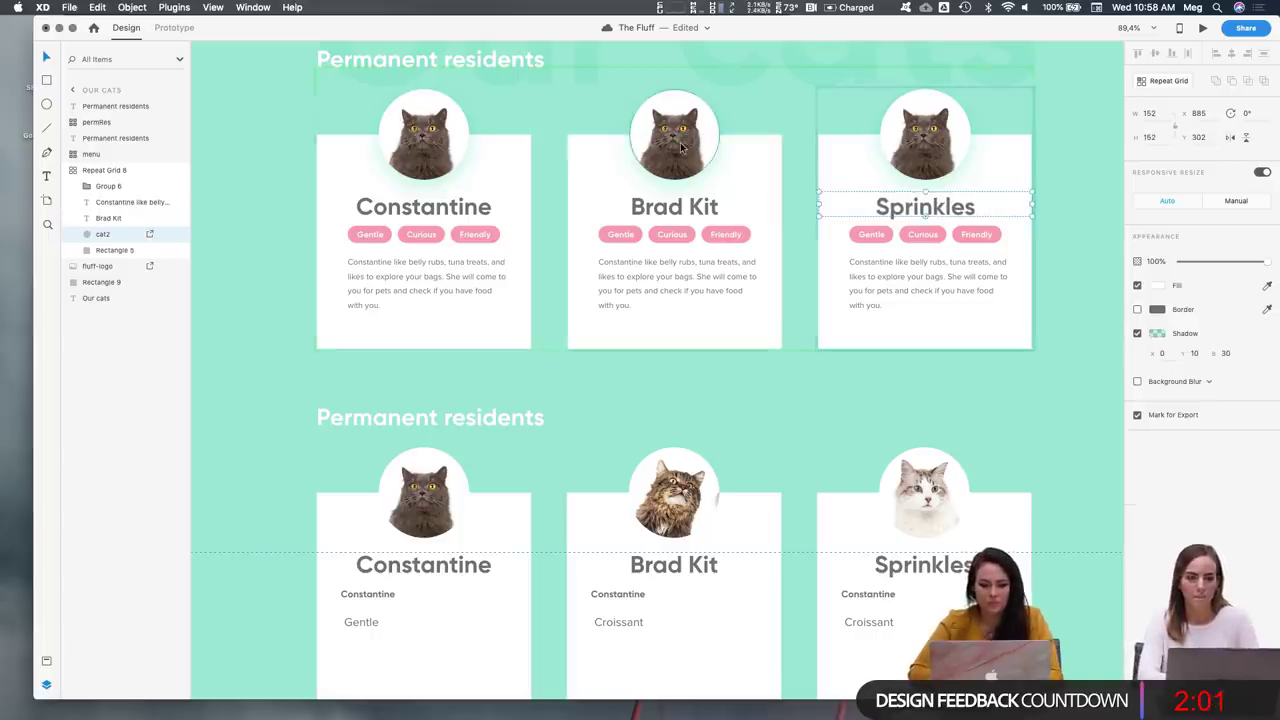
{"action": "left_click", "coordinate": [459, 706]}
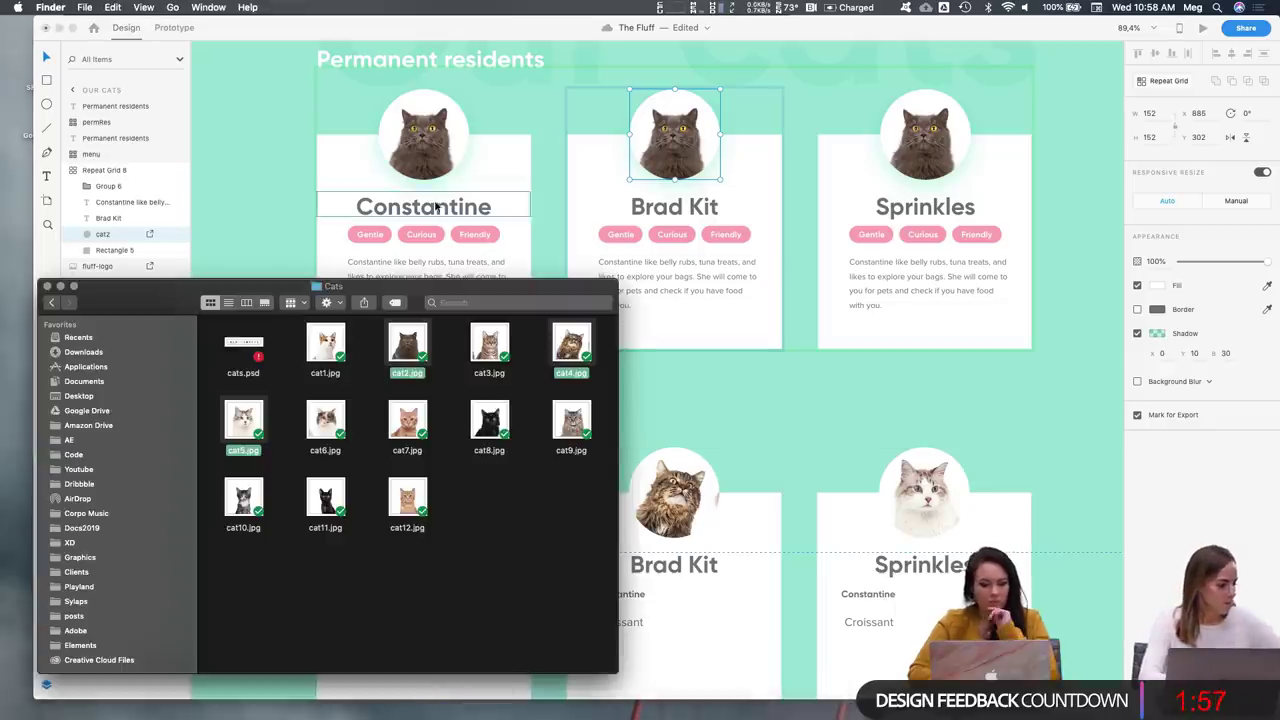
{"action": "left_click", "coordinate": [470, 506]}
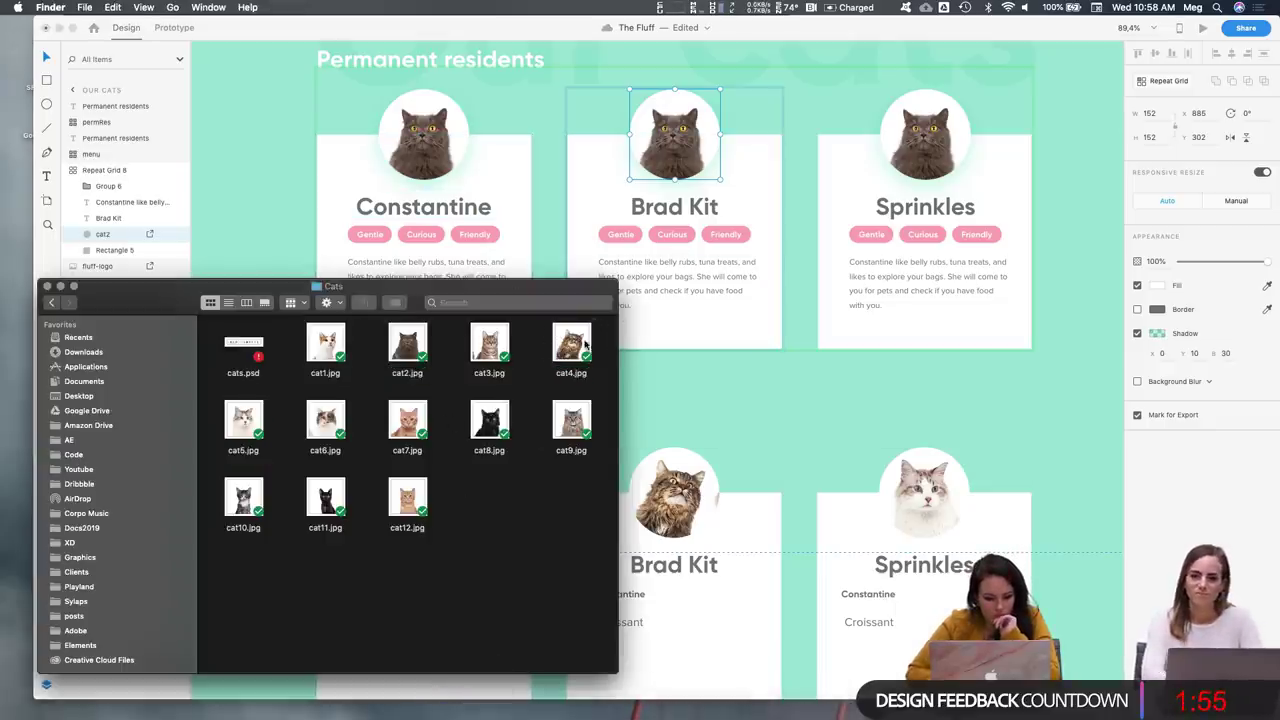
{"action": "left_click_drag", "start_coordinate": [575, 345], "coordinate": [658, 145]}
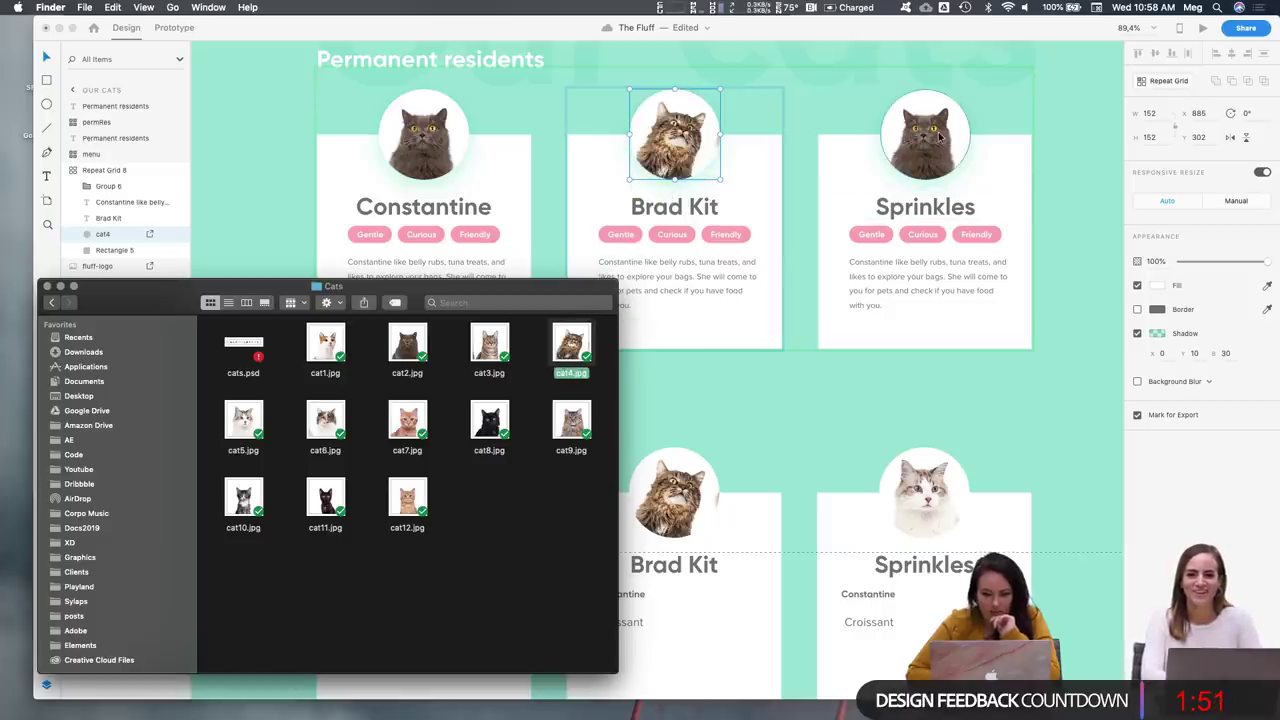
Replace the round photo on the upper Sprinkles card with cat5.jpg from the Cats folder and return to the design
{"action": "left_click", "coordinate": [938, 131]}
{"action": "left_click", "coordinate": [912, 155]}
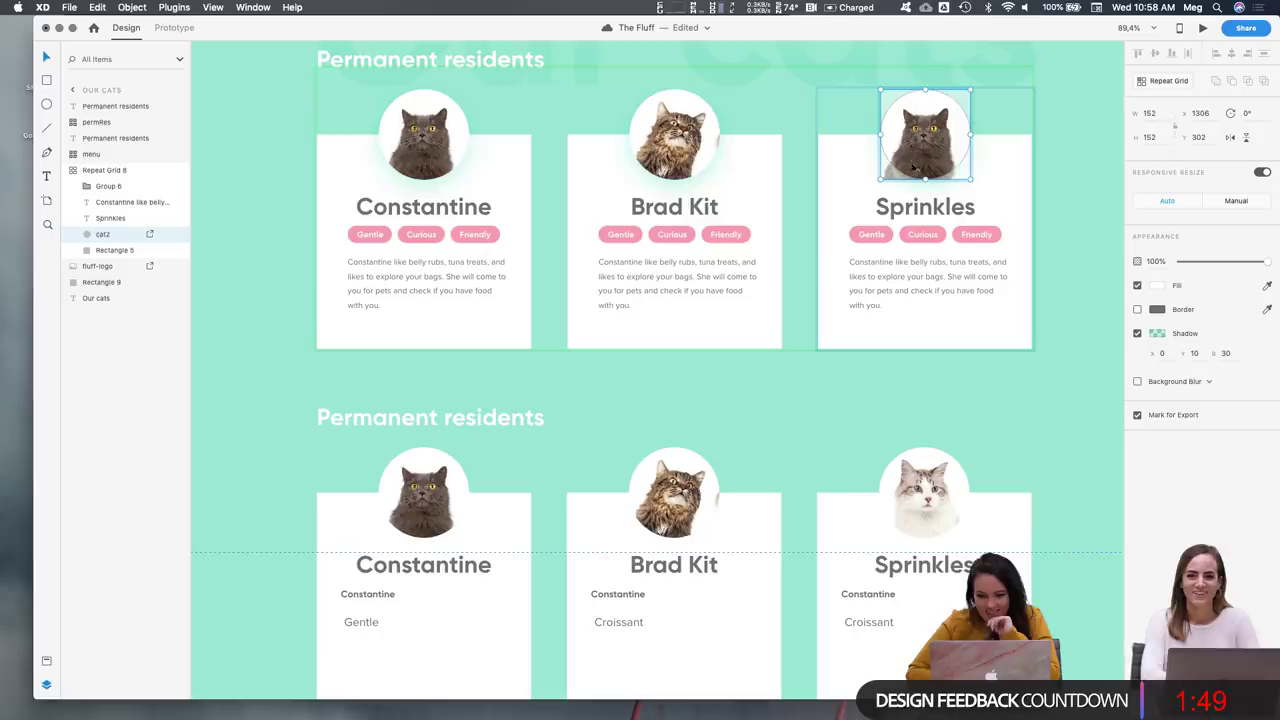
{"action": "left_click", "coordinate": [920, 317]}
{"action": "left_click", "coordinate": [940, 158]}
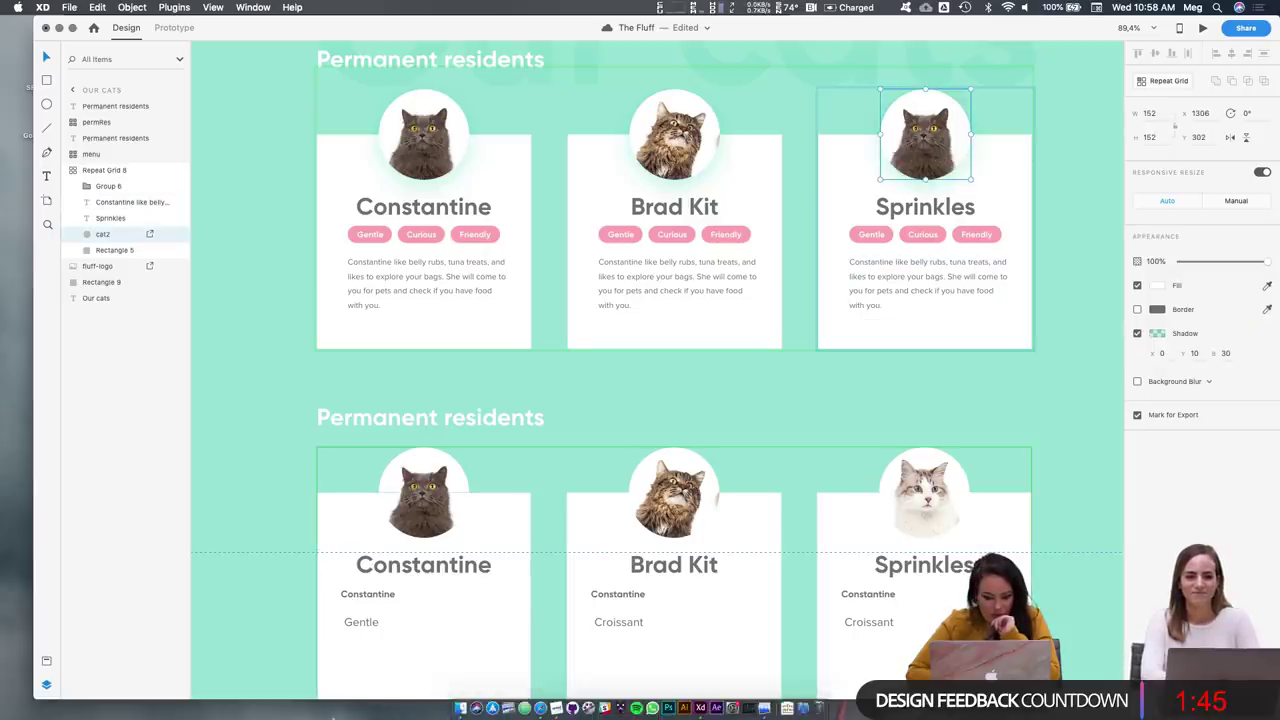
{"action": "left_click", "coordinate": [460, 708]}
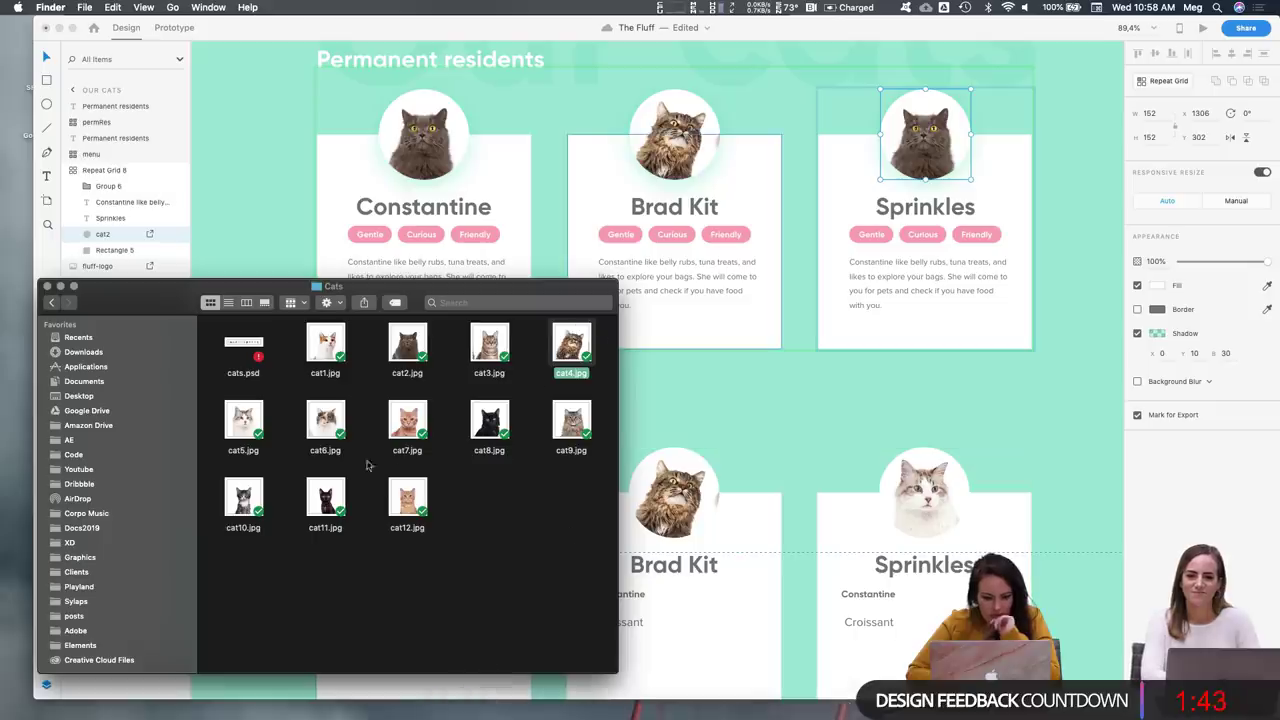
{"action": "left_click_drag", "start_coordinate": [236, 424], "coordinate": [920, 138]}
{"action": "left_click", "coordinate": [881, 434]}
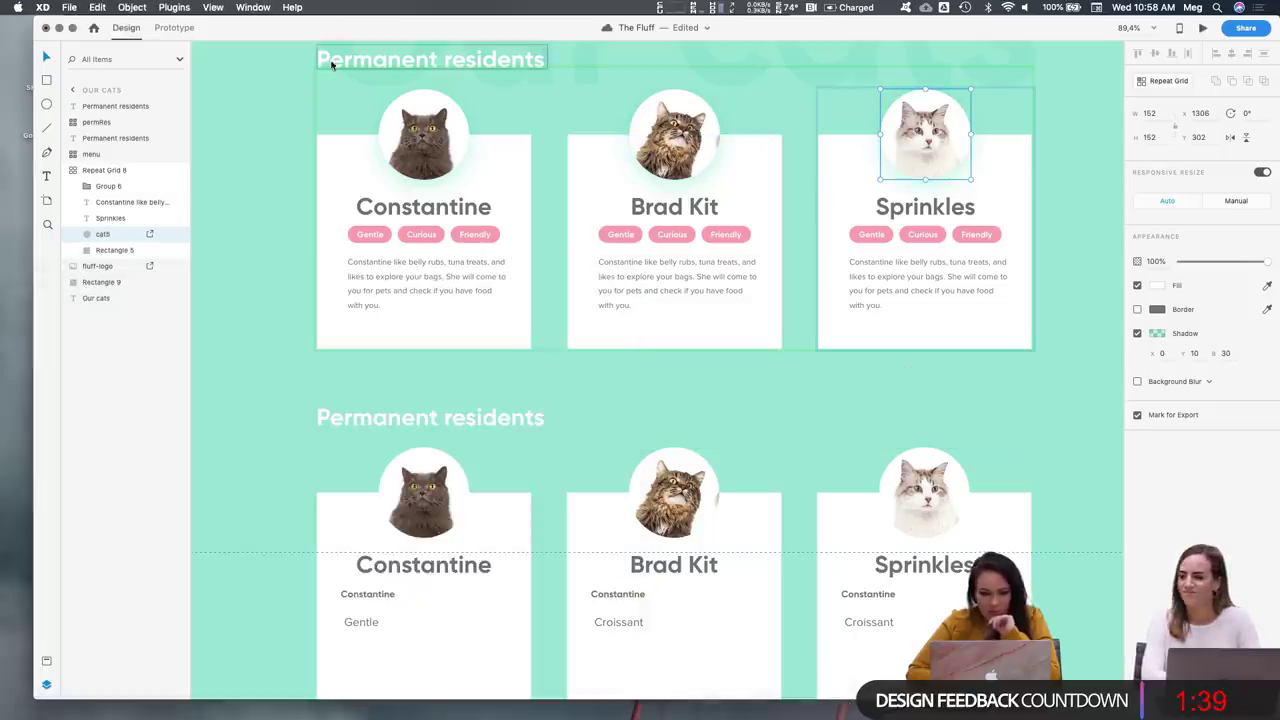
Expand the design window to full screen and review the updated upper card row
{"action": "left_click", "coordinate": [72, 28]}
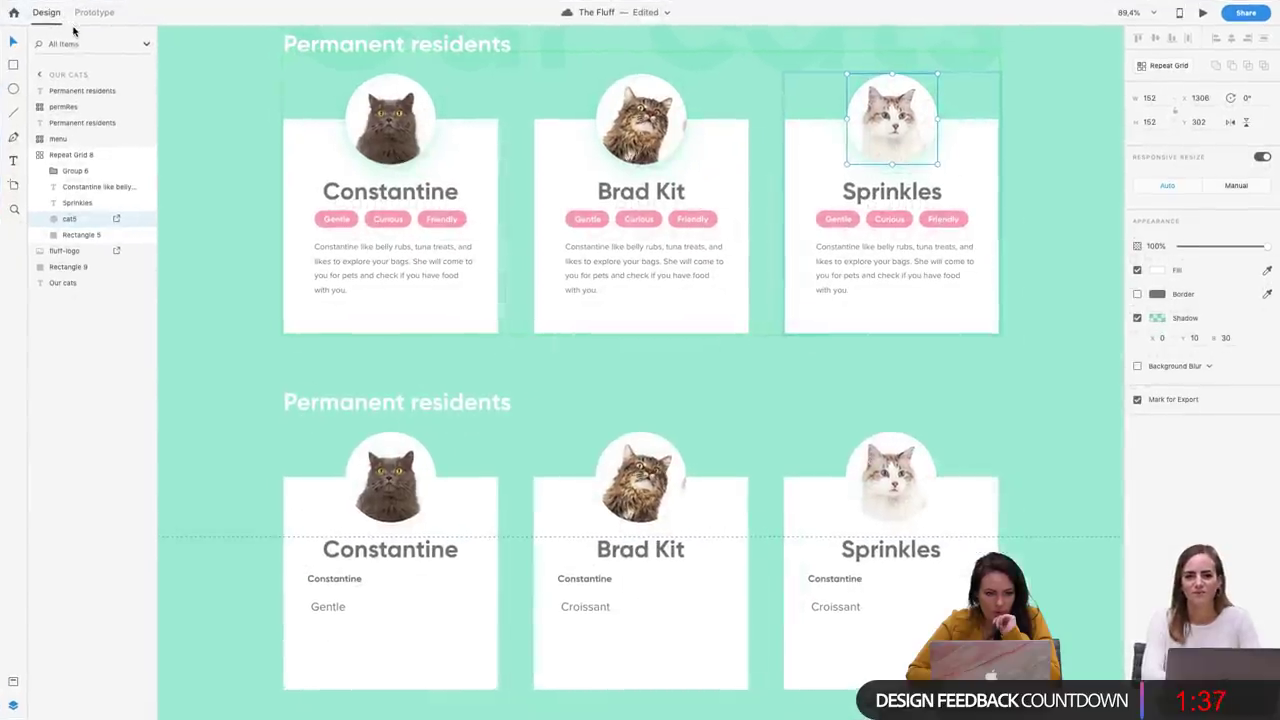
{"action": "left_click", "coordinate": [1047, 358]}
{"action": "scroll", "coordinate": [1047, 360], "scroll_direction": "up", "scroll_amount": 2}
{"action": "scroll", "coordinate": [1048, 363], "scroll_direction": "up", "scroll_amount": 1}
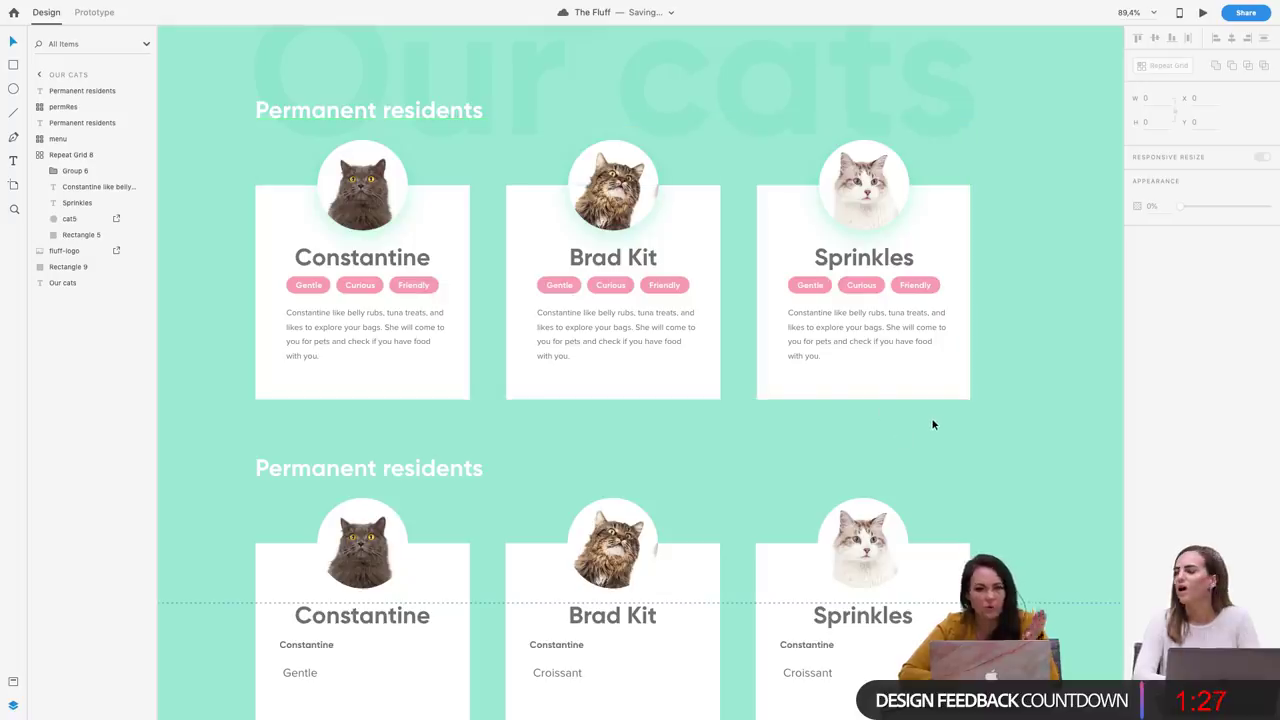
Delete the old unfinished card grid below the second Permanent residents heading
{"action": "scroll", "coordinate": [779, 465], "scroll_direction": "down", "scroll_amount": 5}
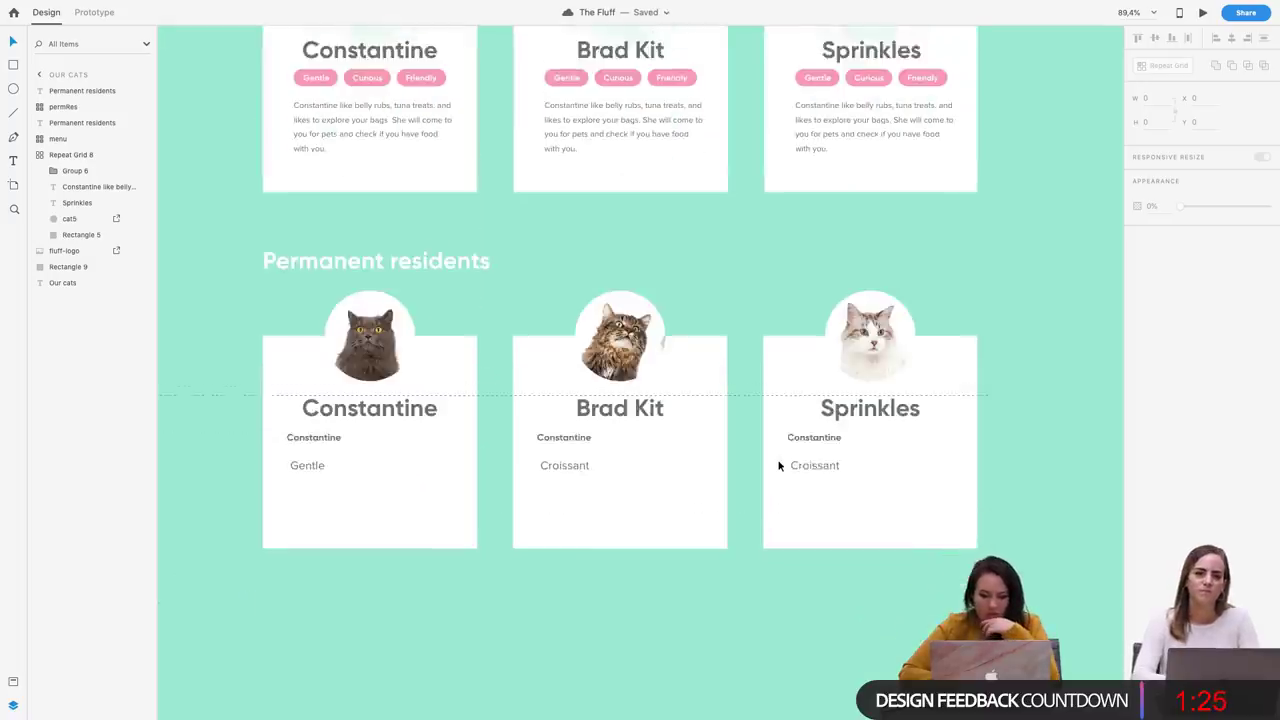
{"action": "scroll", "coordinate": [779, 465], "scroll_direction": "down", "scroll_amount": 3}
{"action": "left_click", "coordinate": [677, 497]}
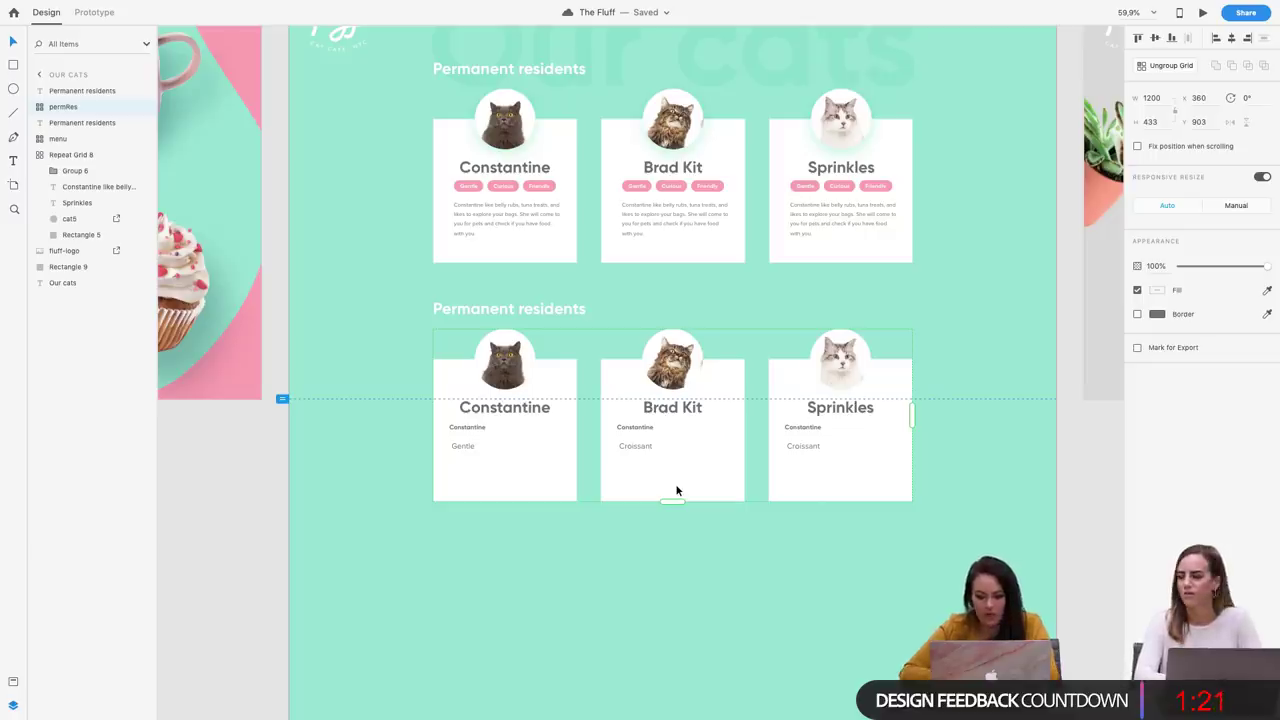
{"action": "key", "text": "Delete"}
Duplicate the finished card grid and place the copy below the second Permanent residents heading at Y 868
{"action": "left_click", "coordinate": [684, 240]}
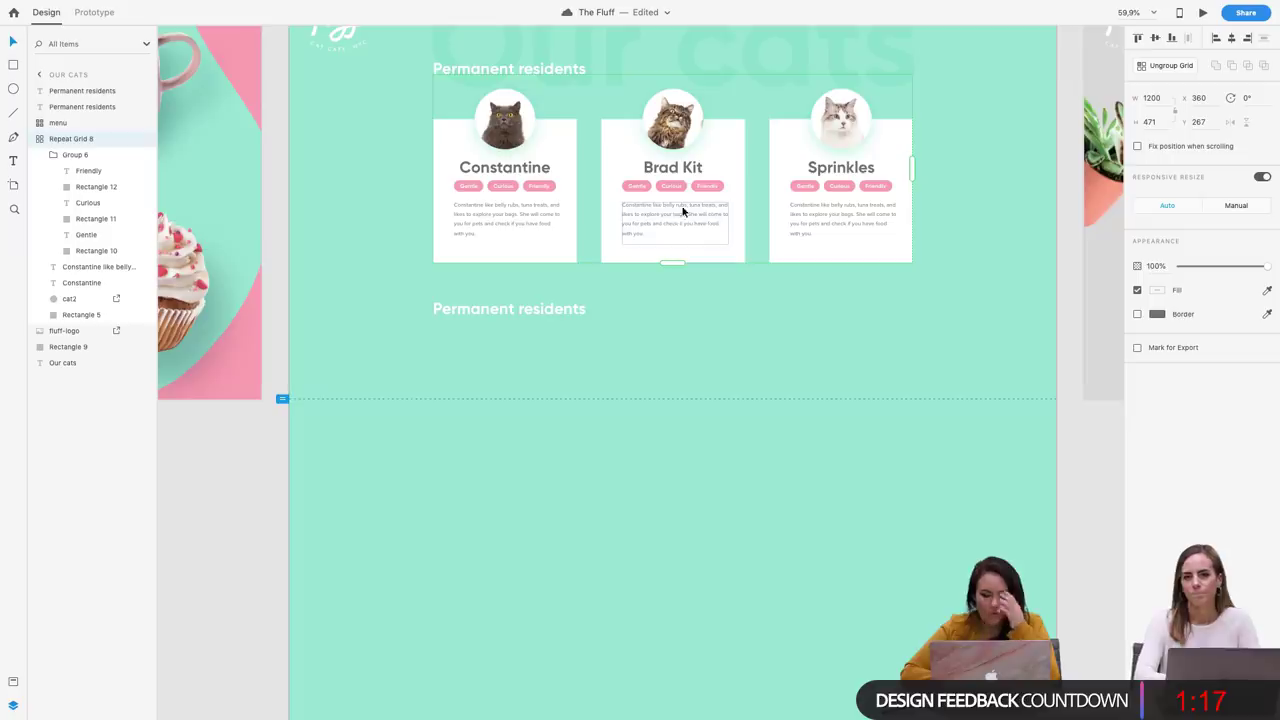
{"action": "scroll", "coordinate": [642, 187], "scroll_direction": "up", "scroll_amount": 1}
{"action": "scroll", "coordinate": [645, 185], "scroll_direction": "up", "scroll_amount": 2}
{"action": "scroll", "coordinate": [652, 185], "scroll_direction": "right", "scroll_amount": 2}
{"action": "scroll", "coordinate": [657, 278], "scroll_direction": "down", "scroll_amount": 5}
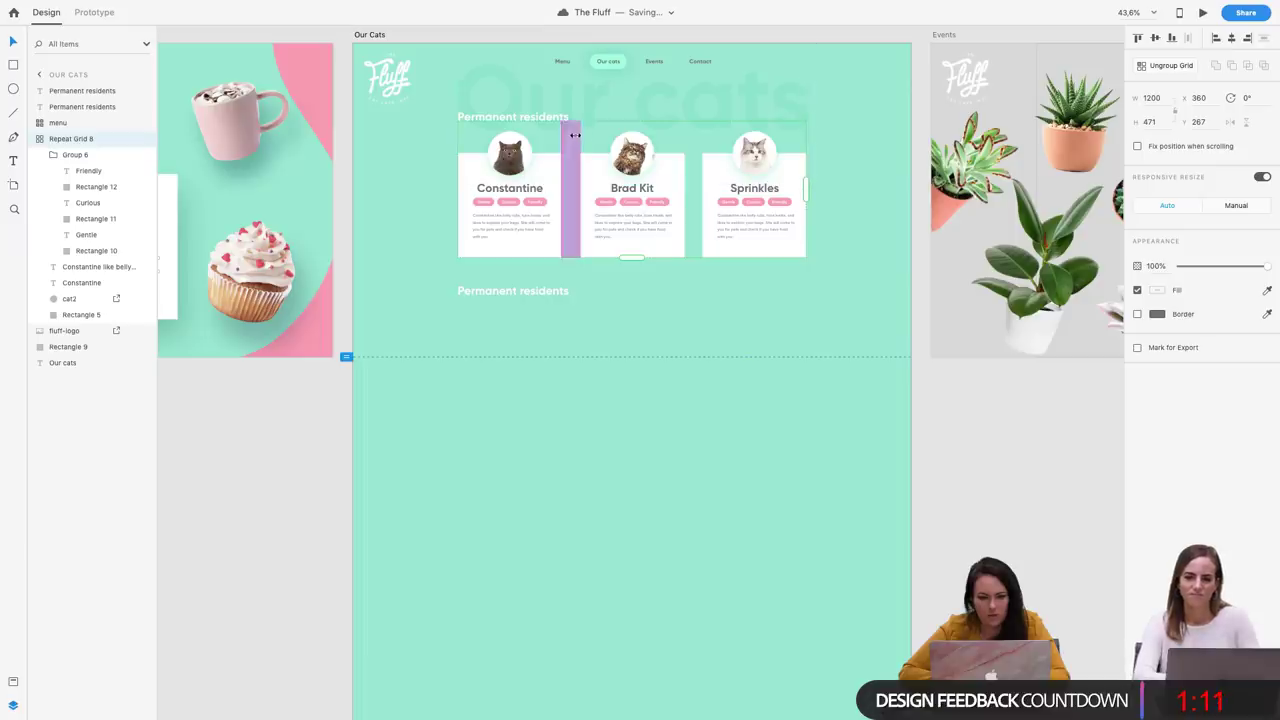
{"action": "key", "text": "super+d"}
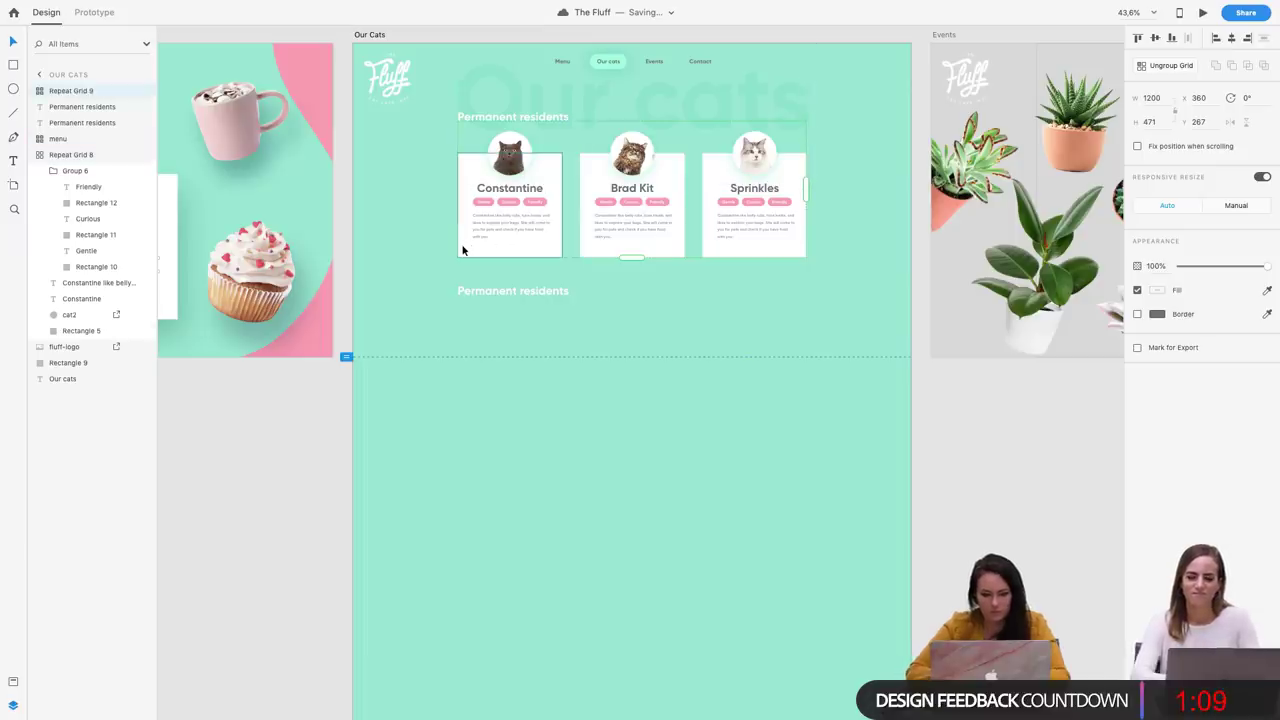
{"action": "left_click_drag", "start_coordinate": [464, 248], "coordinate": [458, 426]}
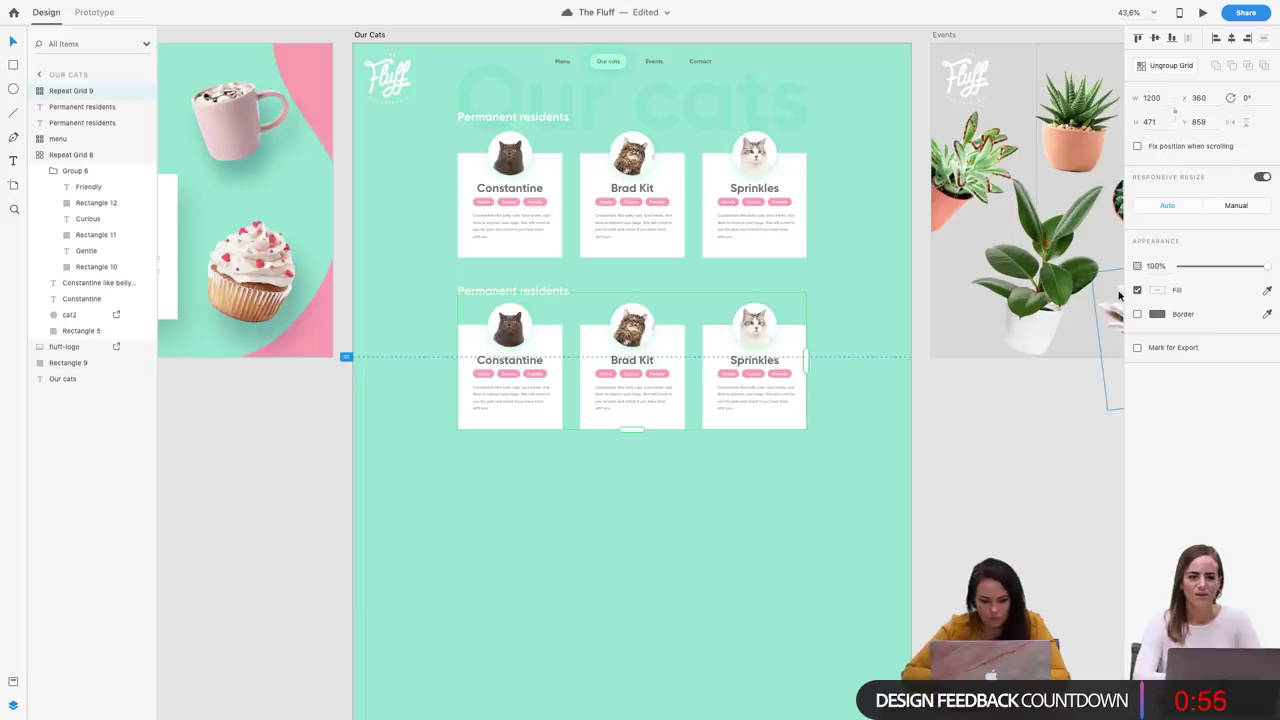
{"action": "key", "text": "Down"}
{"action": "key", "text": "Escape"}
Extend the lower repeat grid downward to three rows of cards, with a height of about 1455
{"action": "left_click", "coordinate": [647, 418]}
{"action": "left_click_drag", "start_coordinate": [631, 433], "coordinate": [625, 716]}
{"action": "scroll", "coordinate": [650, 600], "scroll_direction": "down", "scroll_amount": 3}
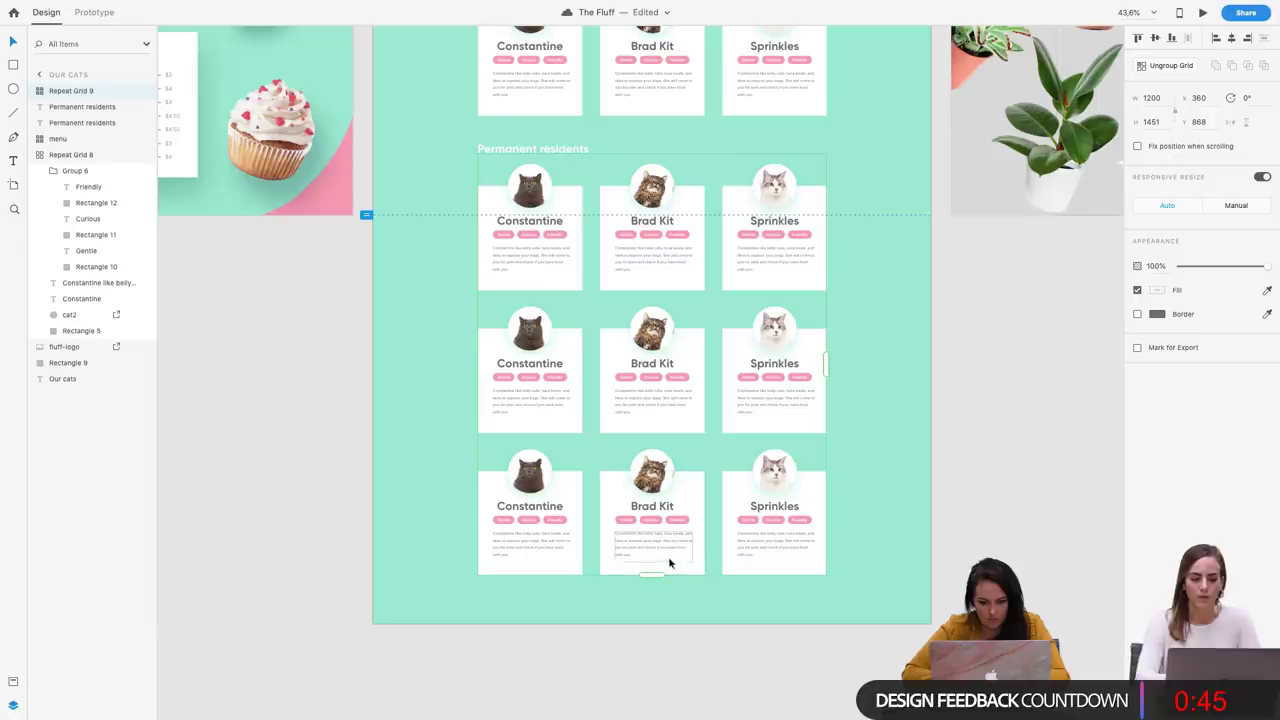
{"action": "left_click_drag", "start_coordinate": [648, 580], "coordinate": [651, 576]}
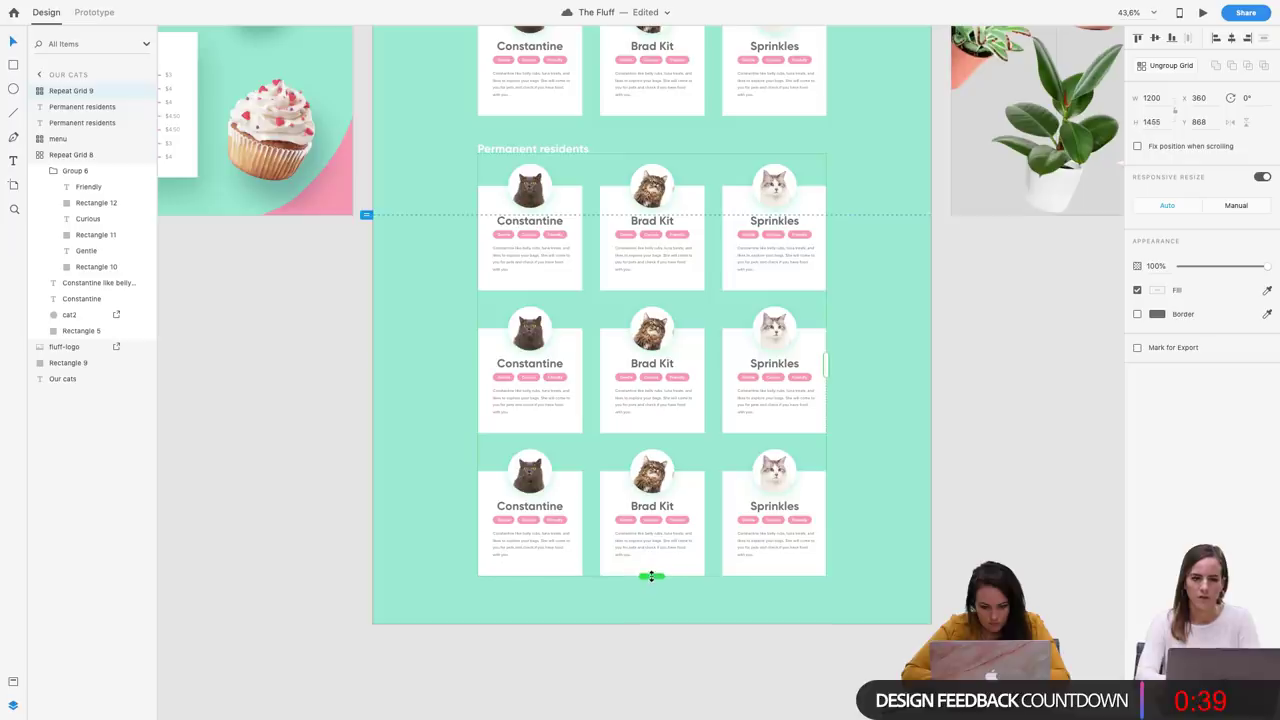
{"action": "left_click", "coordinate": [960, 500]}
{"action": "scroll", "coordinate": [833, 292], "scroll_direction": "up", "scroll_amount": 2}
{"action": "scroll", "coordinate": [832, 288], "scroll_direction": "down", "scroll_amount": 1}
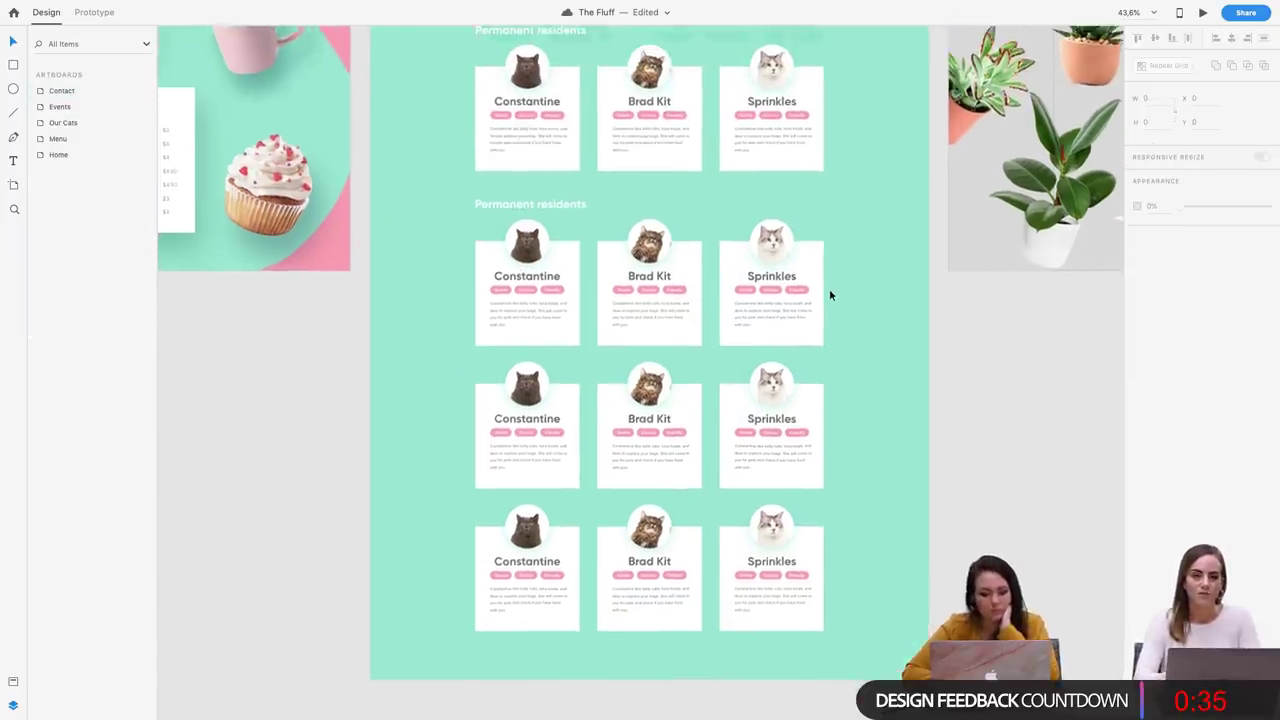
Select the photo circle of the lower grid's first card and bring the Cats image folder over the windowed design
{"action": "left_click", "coordinate": [524, 250]}
{"action": "left_click", "coordinate": [526, 249]}
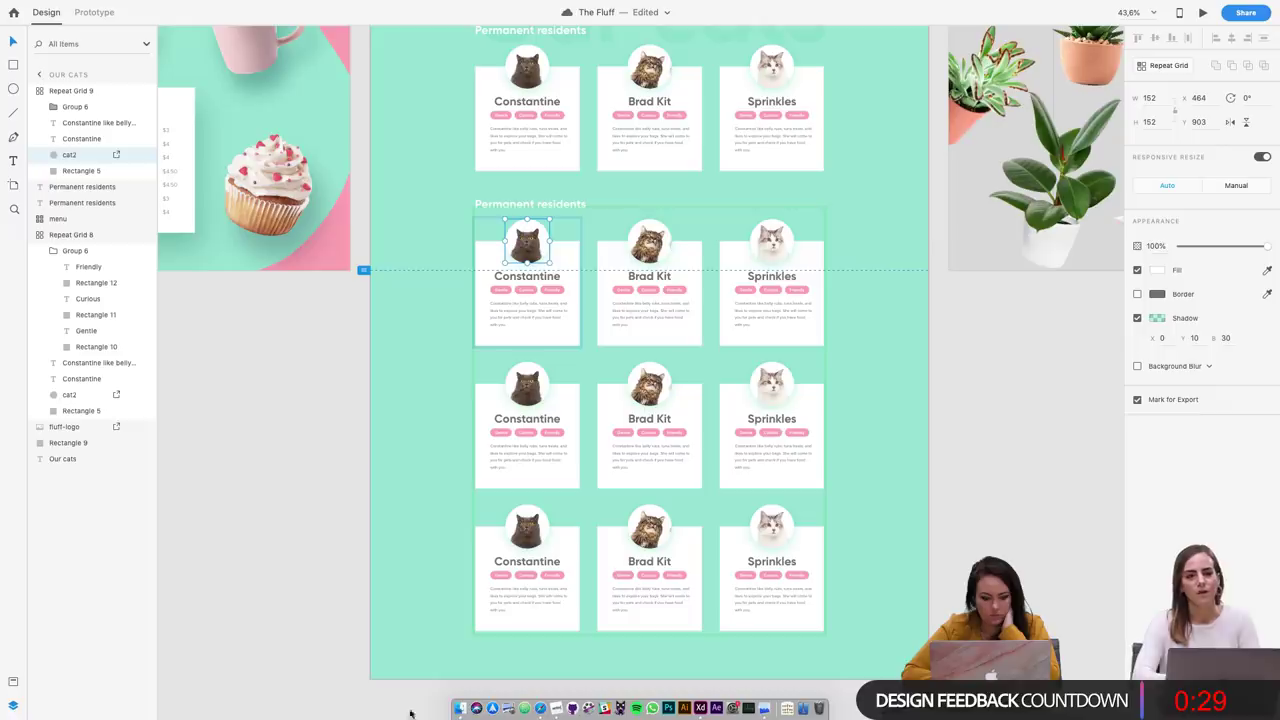
{"action": "left_click", "coordinate": [457, 708]}
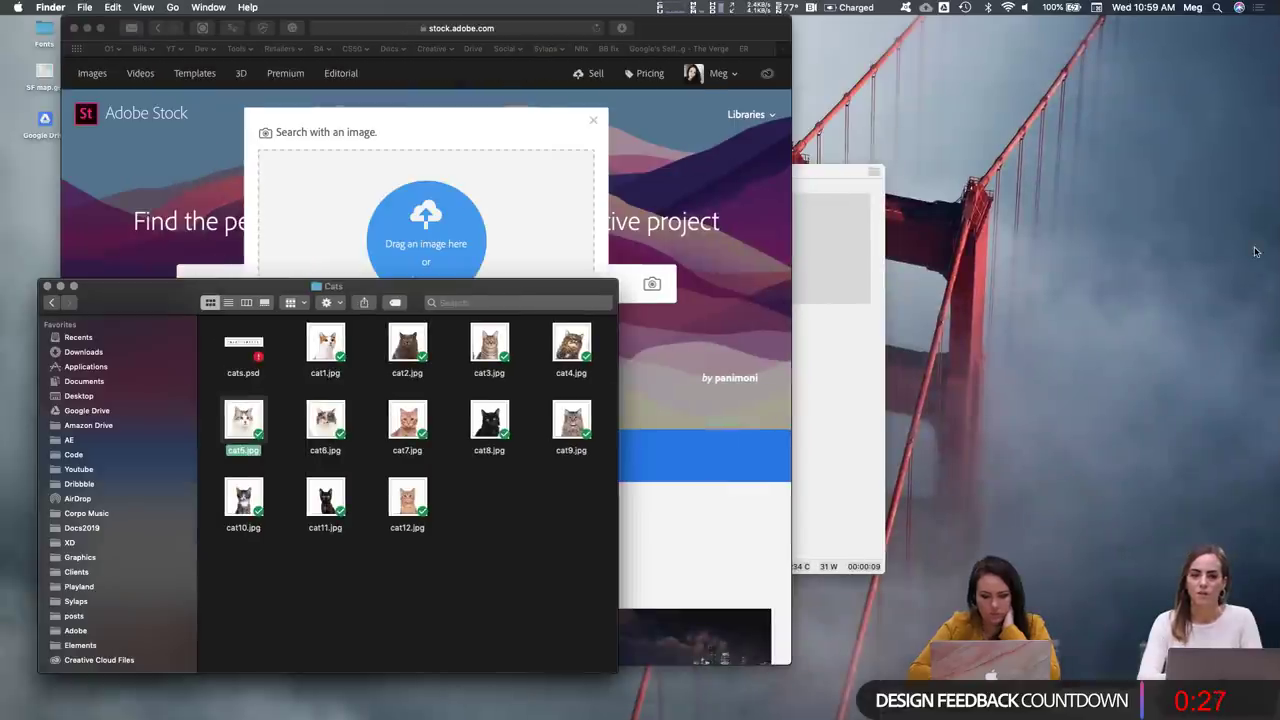
{"action": "key", "text": "ctrl+Right"}
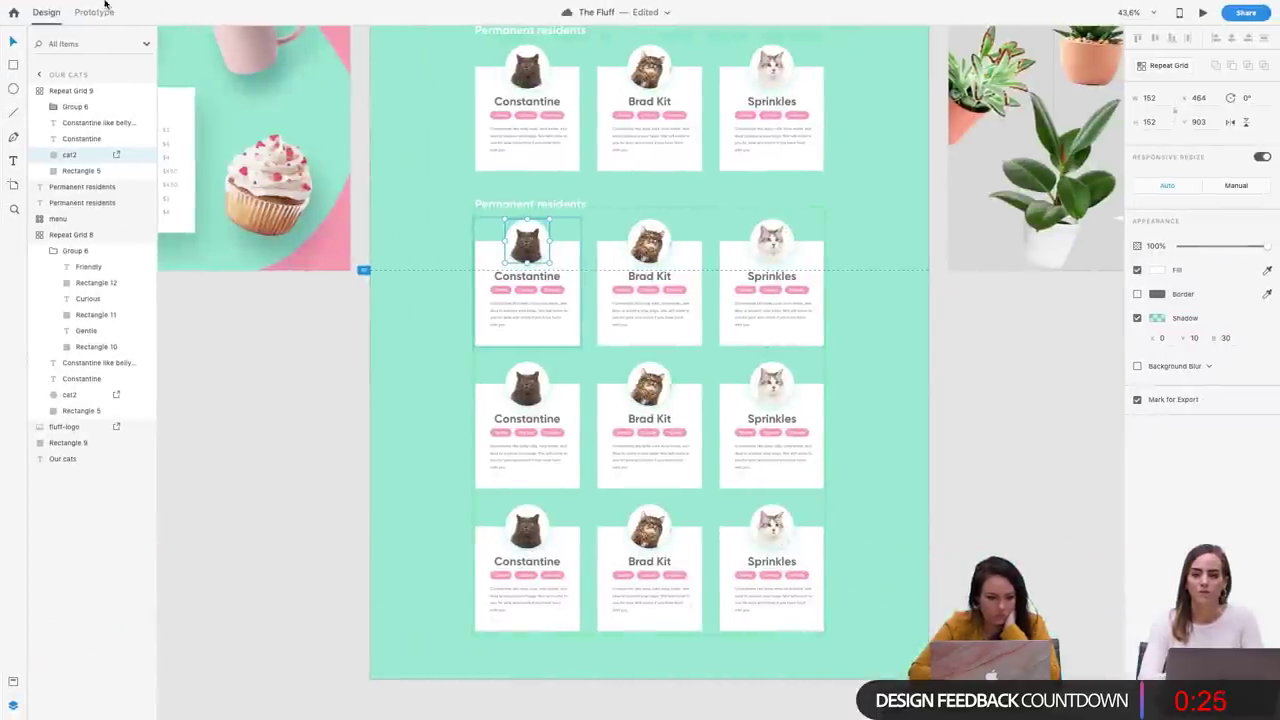
{"action": "mouse_move", "coordinate": [101, 5]}
{"action": "left_click", "coordinate": [39, 27]}
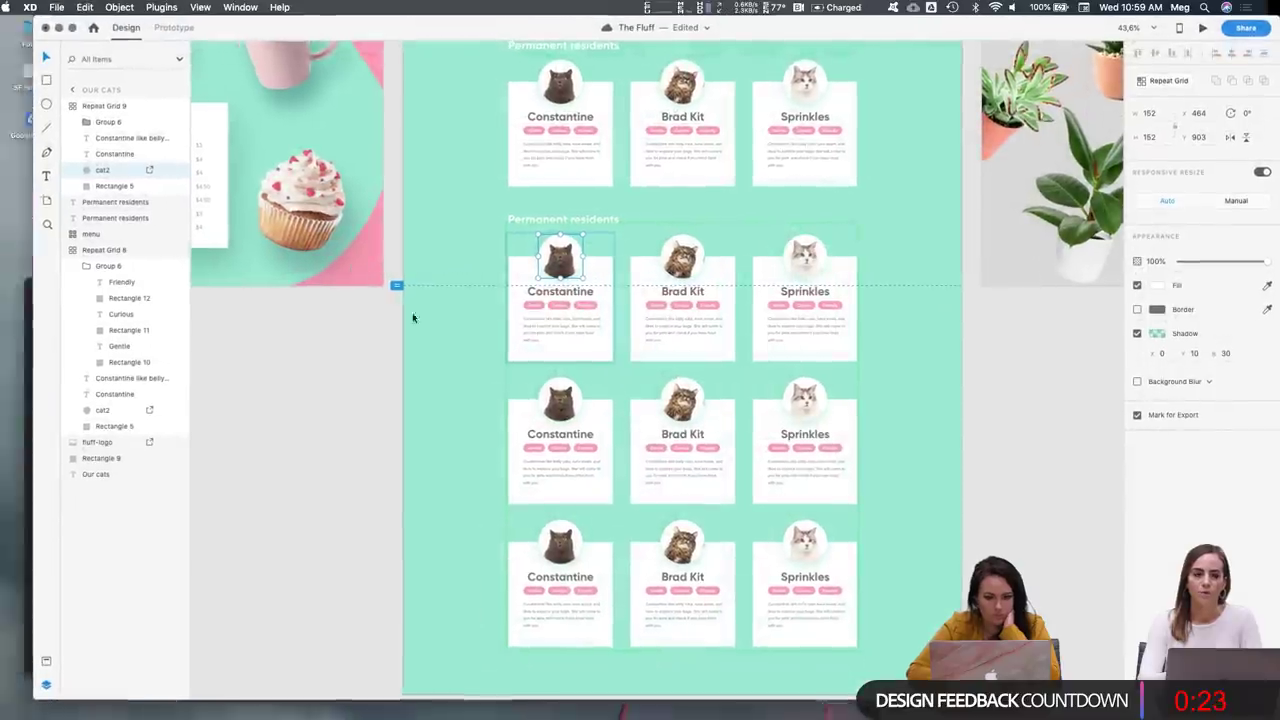
{"action": "left_click", "coordinate": [457, 703]}
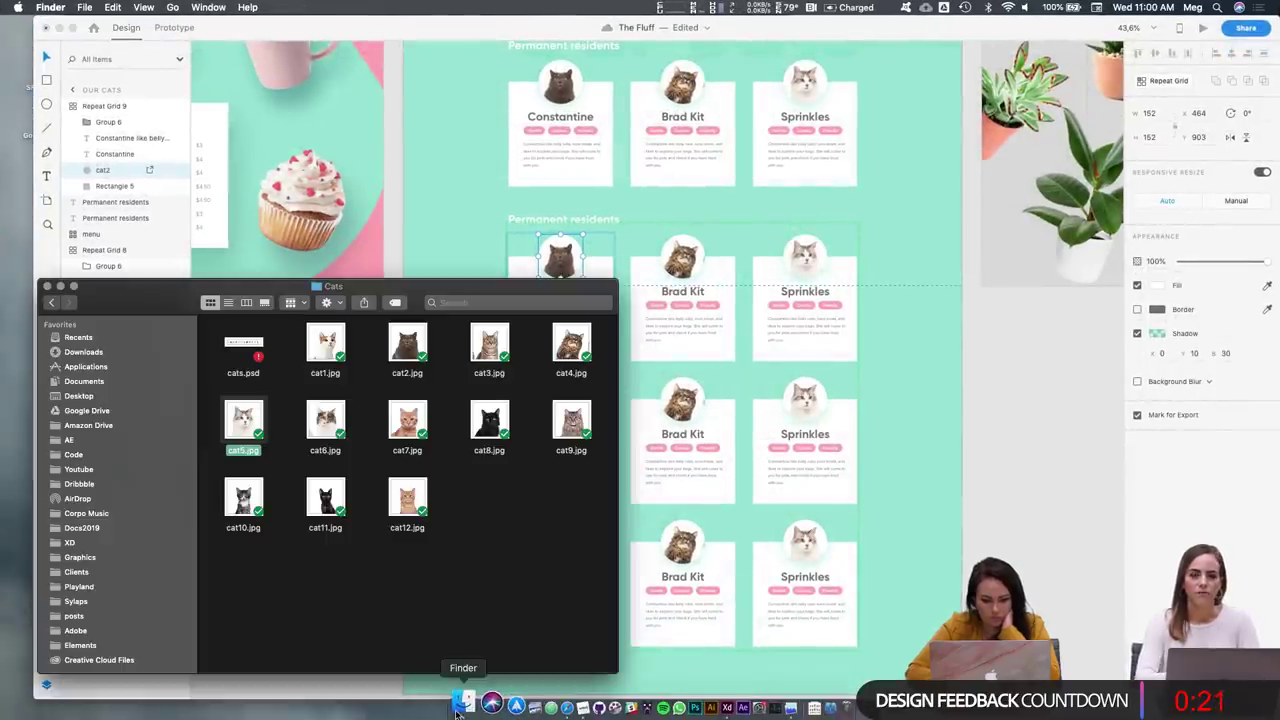
{"action": "left_click", "coordinate": [566, 560]}
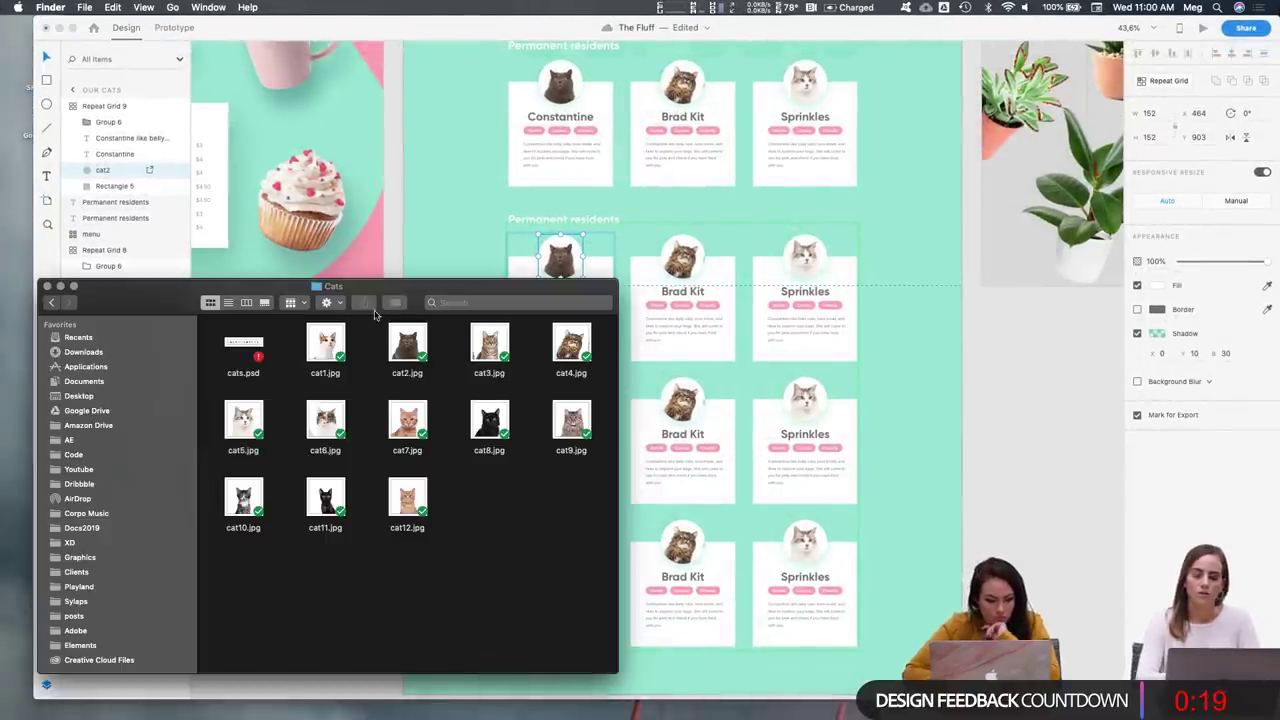
Fill the lower grid's nine photo circles with cat1, cat3 and cat6 through cat12 from the Cats folder
{"action": "left_click", "coordinate": [330, 343]}
{"action": "left_click", "coordinate": [497, 357], "text": "super"}
{"action": "left_click", "coordinate": [572, 428], "text": "super"}
{"action": "left_click", "coordinate": [488, 422], "text": "super"}
{"action": "left_click", "coordinate": [408, 420], "text": "super"}
{"action": "left_click", "coordinate": [326, 420], "text": "super"}
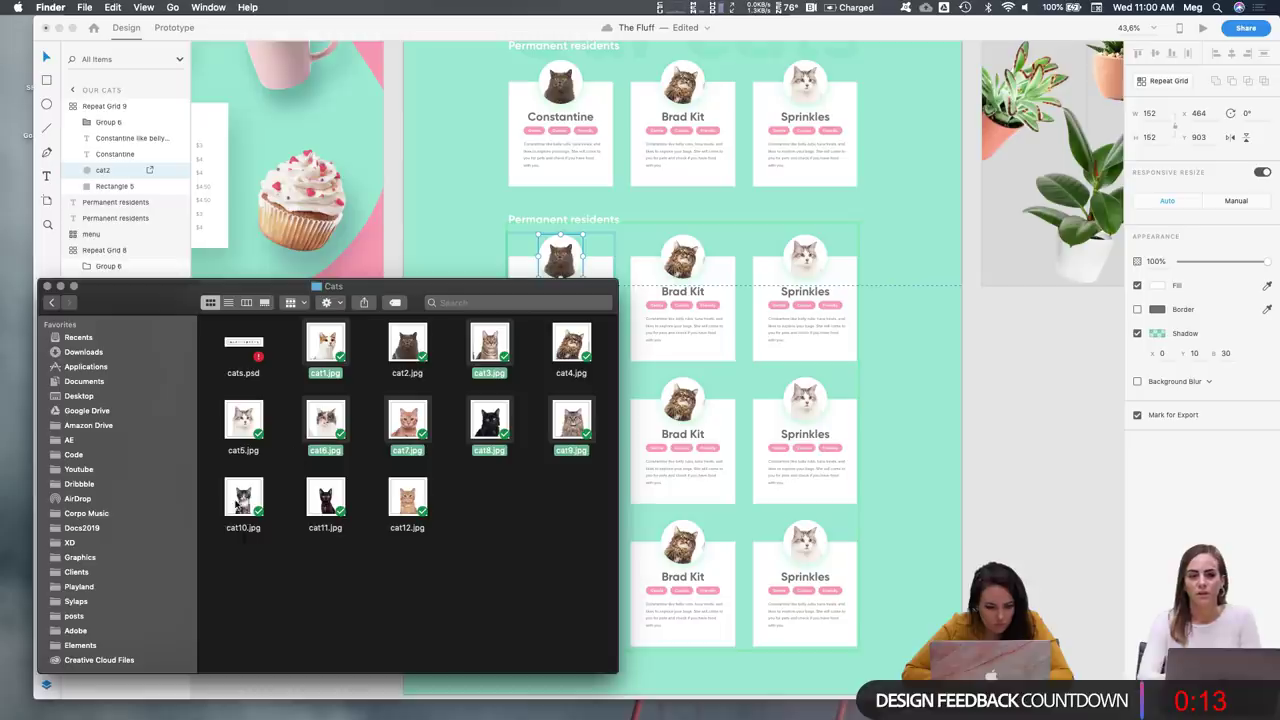
{"action": "left_click", "coordinate": [243, 497], "text": "super"}
{"action": "left_click", "coordinate": [325, 497], "text": "super"}
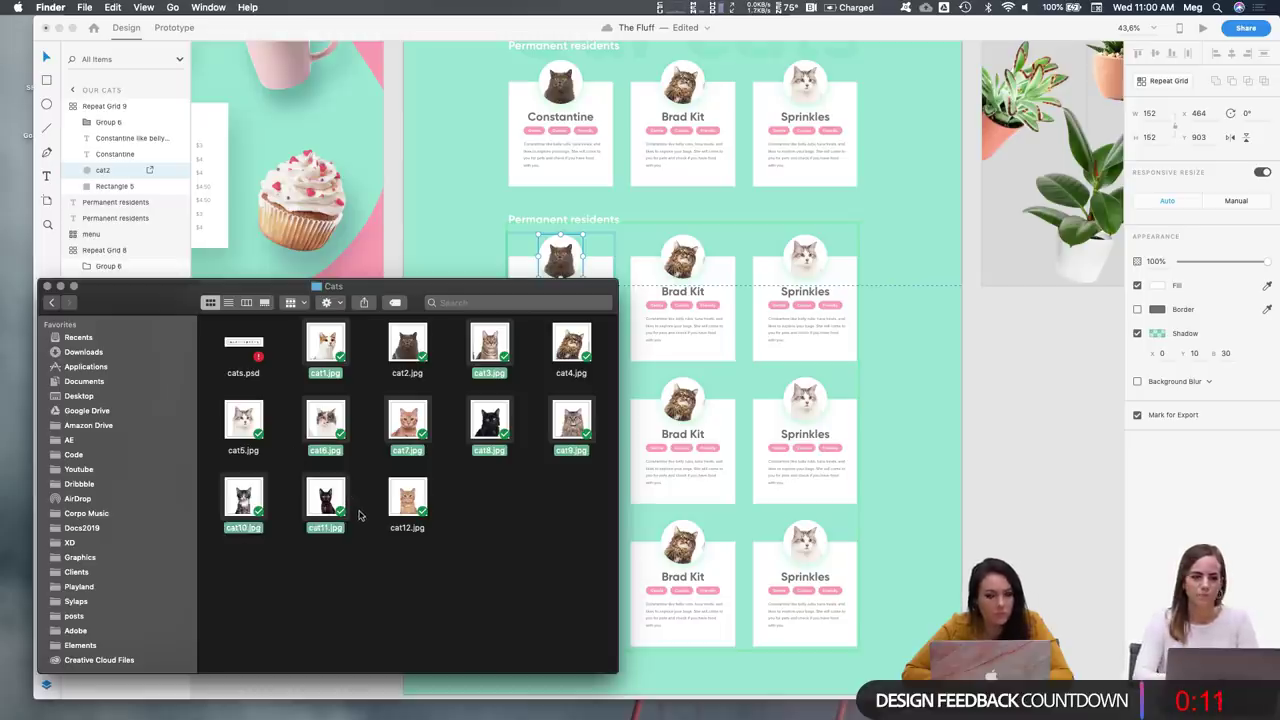
{"action": "left_click", "coordinate": [408, 500], "text": "super"}
{"action": "left_click_drag", "start_coordinate": [405, 420], "coordinate": [558, 255]}
{"action": "left_click", "coordinate": [466, 211]}
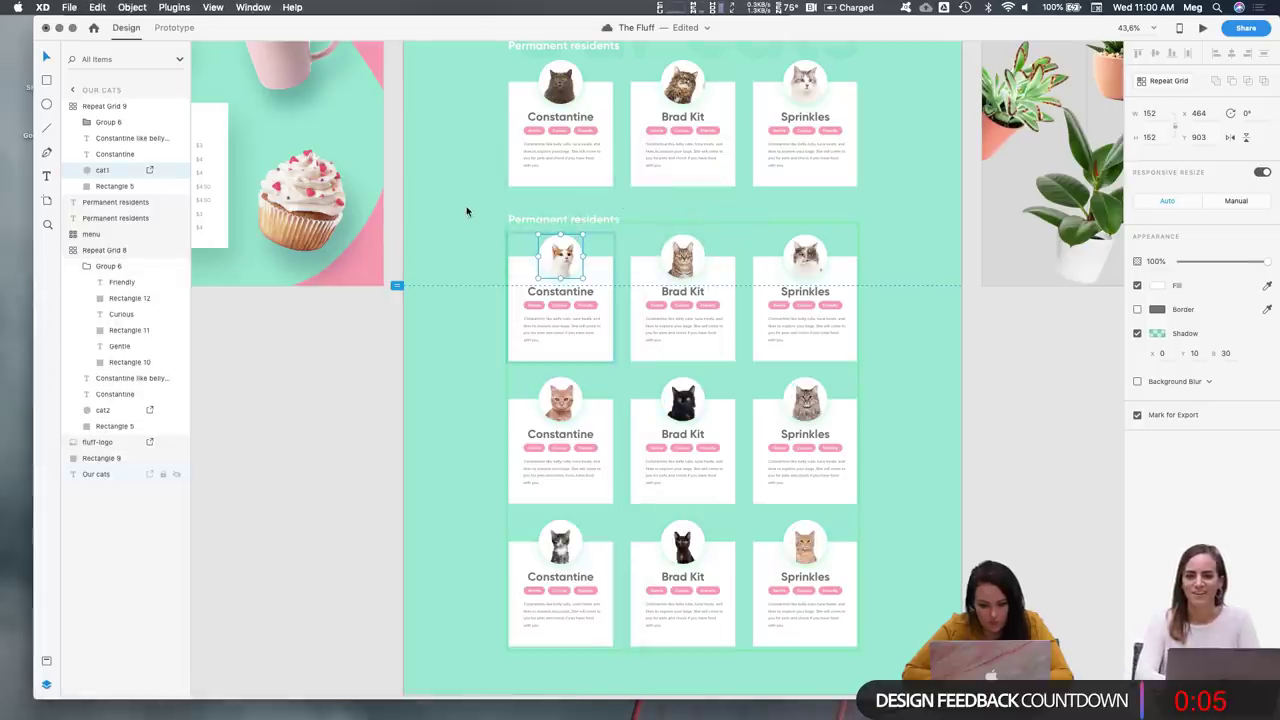
Return the design window to full screen and review the whole Our Cats artboard beside the Menu and Events pages
{"action": "left_click", "coordinate": [72, 28]}
{"action": "left_click", "coordinate": [1000, 445]}
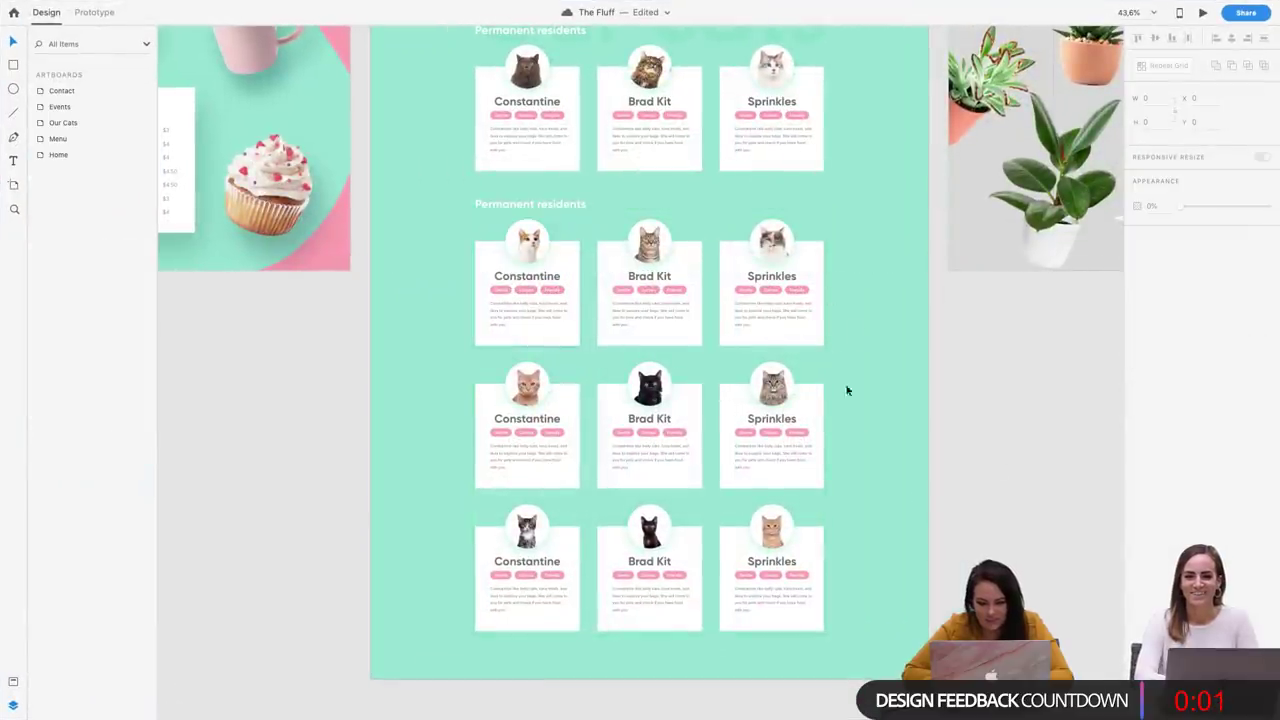
{"action": "scroll", "coordinate": [722, 323], "scroll_direction": "down", "scroll_amount": 2}
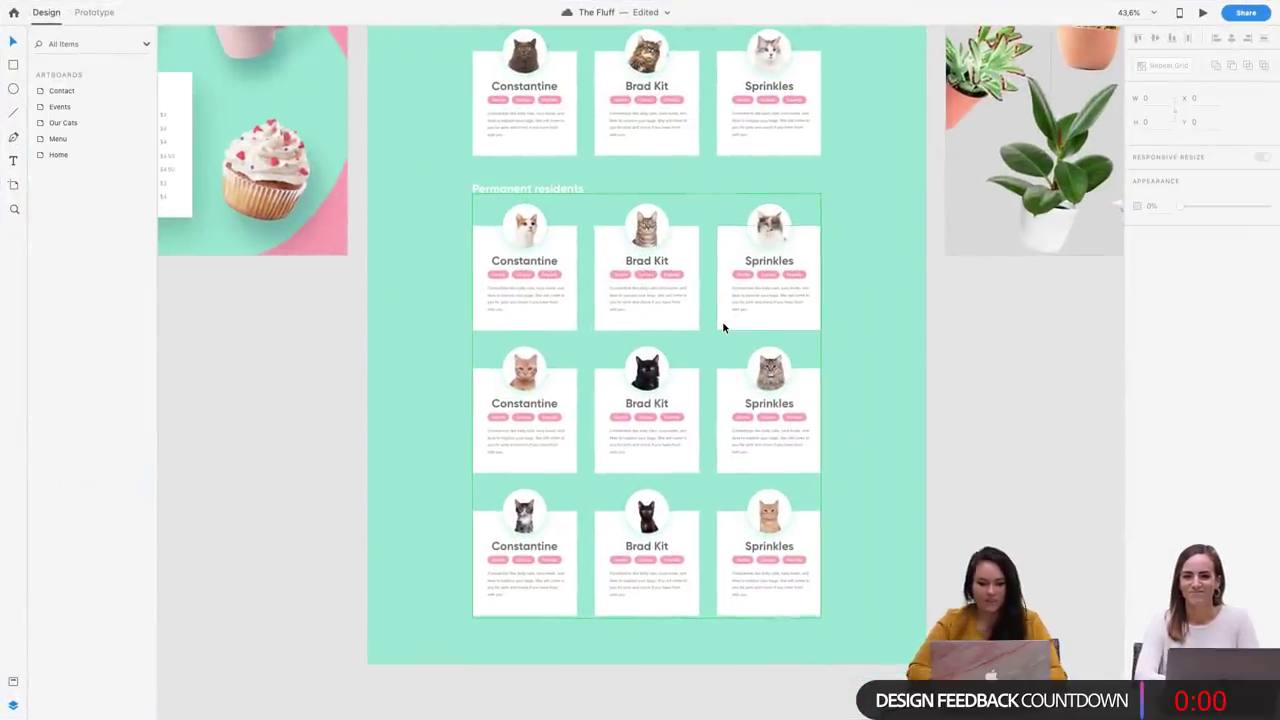
{"action": "scroll", "coordinate": [724, 327], "scroll_direction": "down", "scroll_amount": 6}
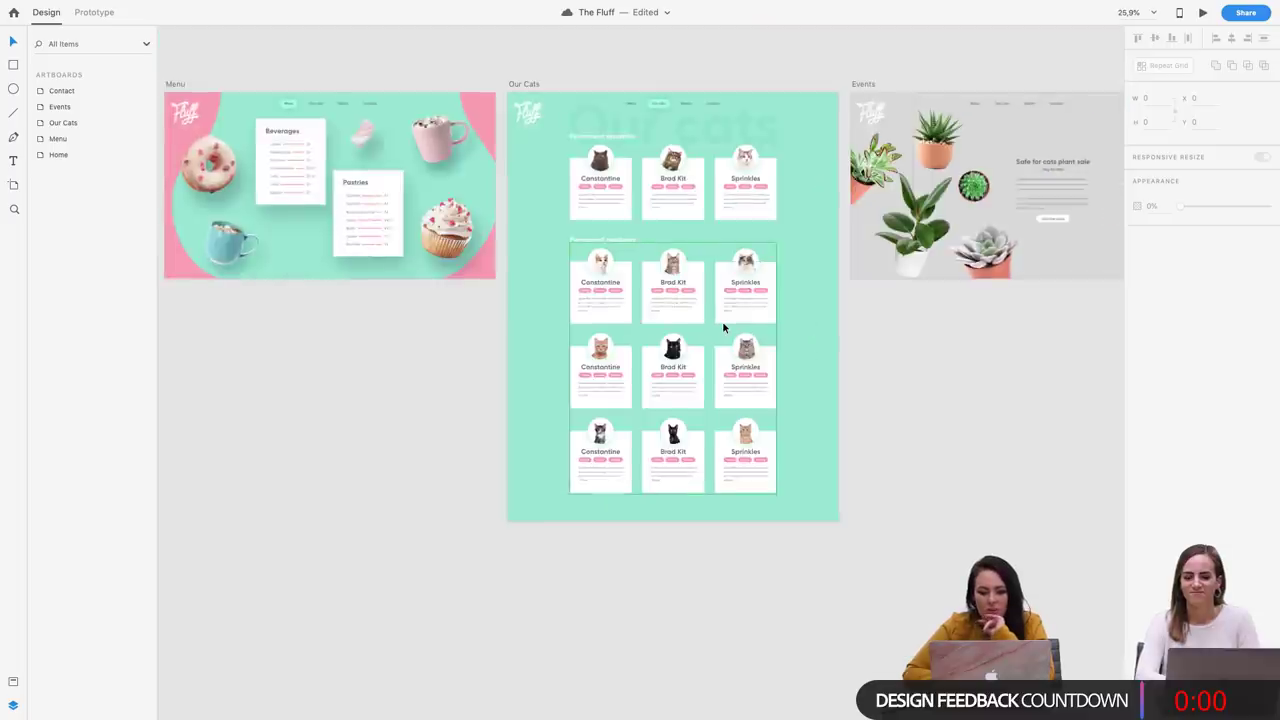
{"action": "scroll", "coordinate": [723, 323], "scroll_direction": "right", "scroll_amount": 1}
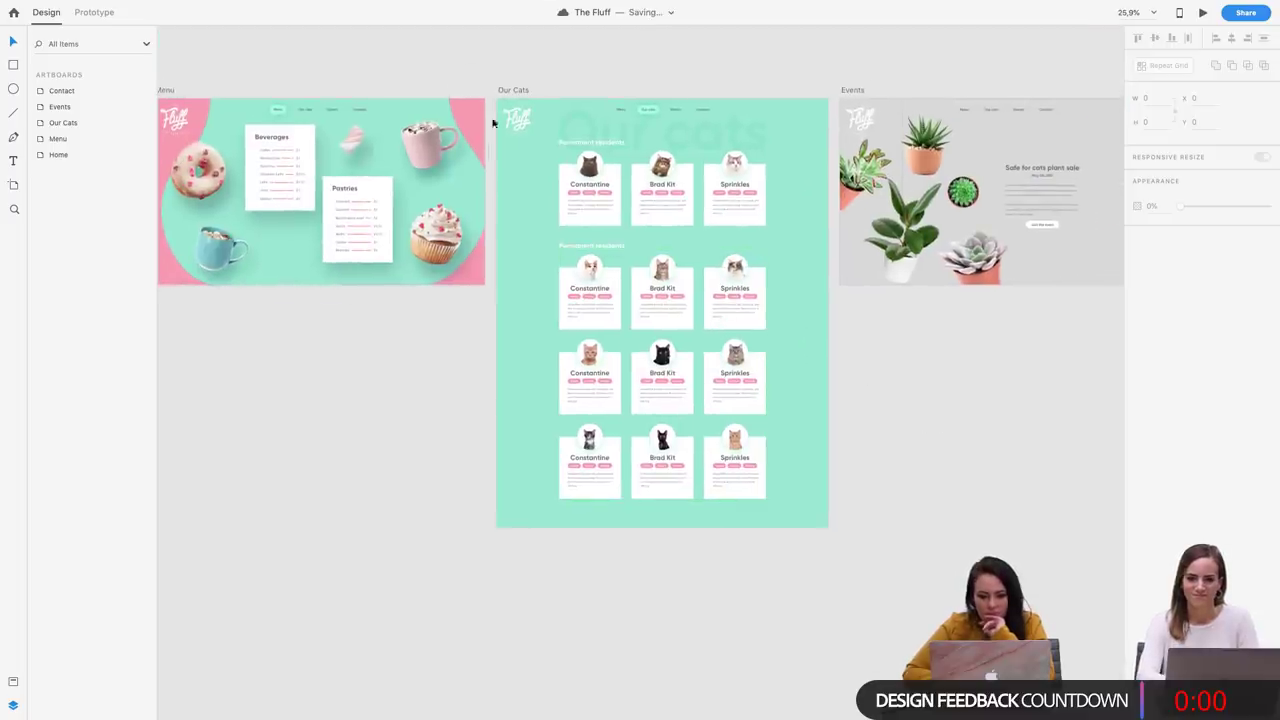
{"action": "left_click", "coordinate": [517, 90]}
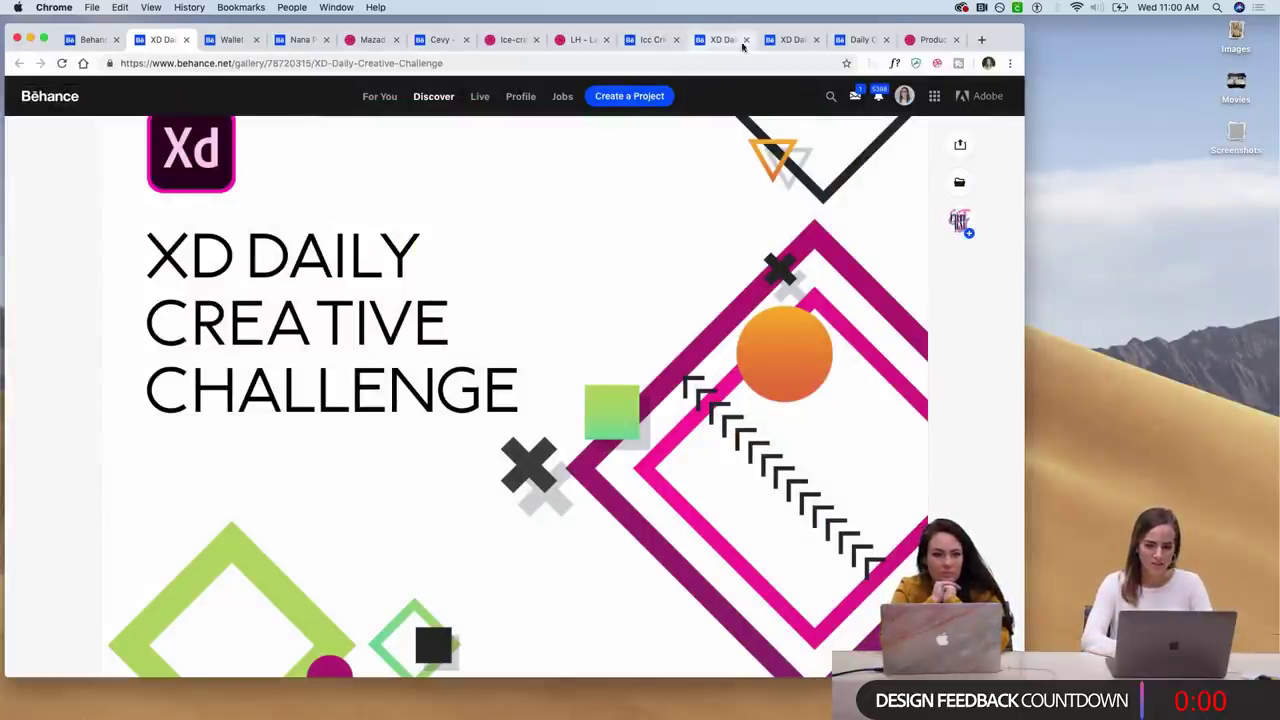
Switch to the Behance project Daily Creative Challenge - Adobe XD in Chrome, show it full screen and examine its opening music app mockup
{"action": "left_click", "coordinate": [857, 40]}
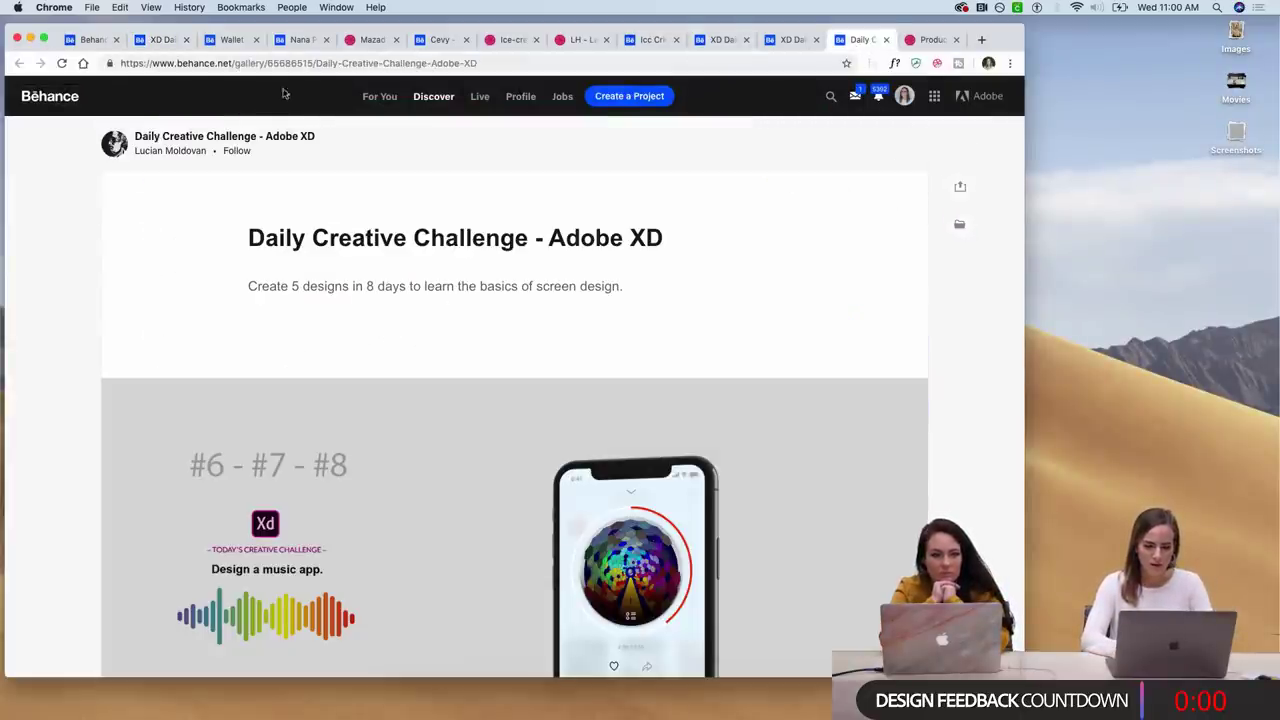
{"action": "left_click", "coordinate": [43, 38]}
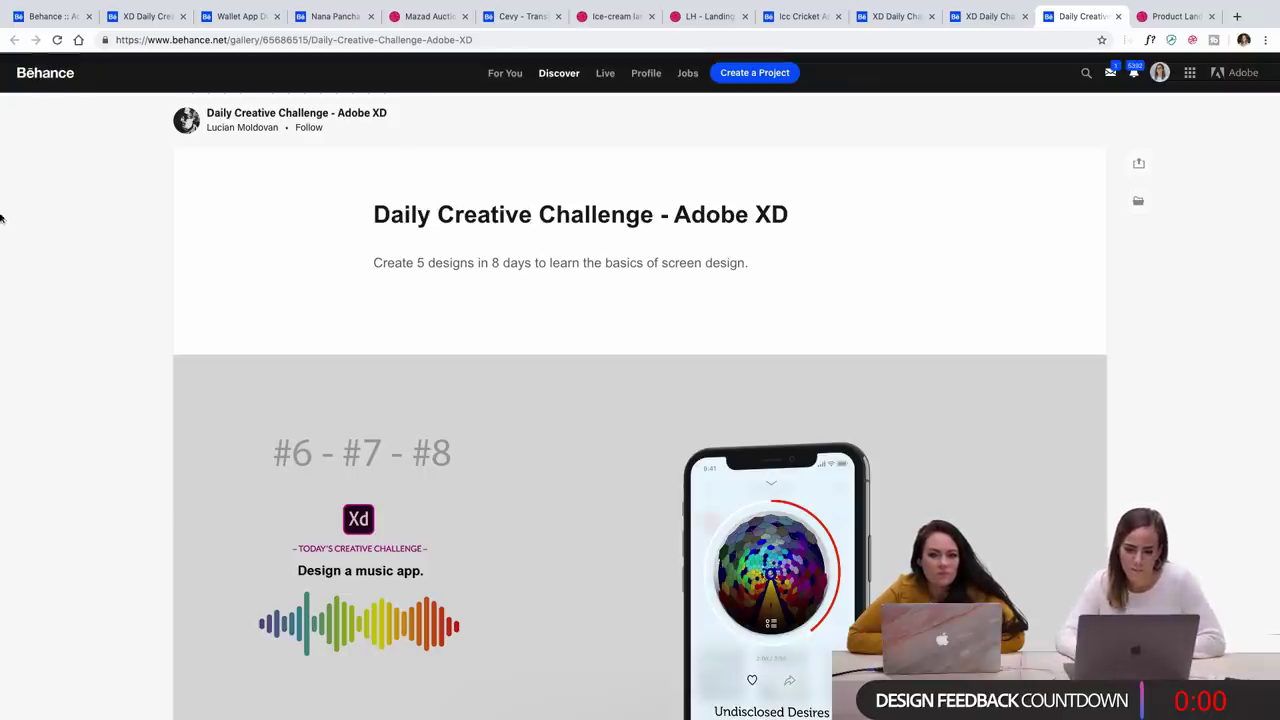
{"action": "scroll", "coordinate": [146, 280], "scroll_direction": "down", "scroll_amount": 1}
{"action": "scroll", "coordinate": [146, 280], "scroll_direction": "up", "scroll_amount": 1}
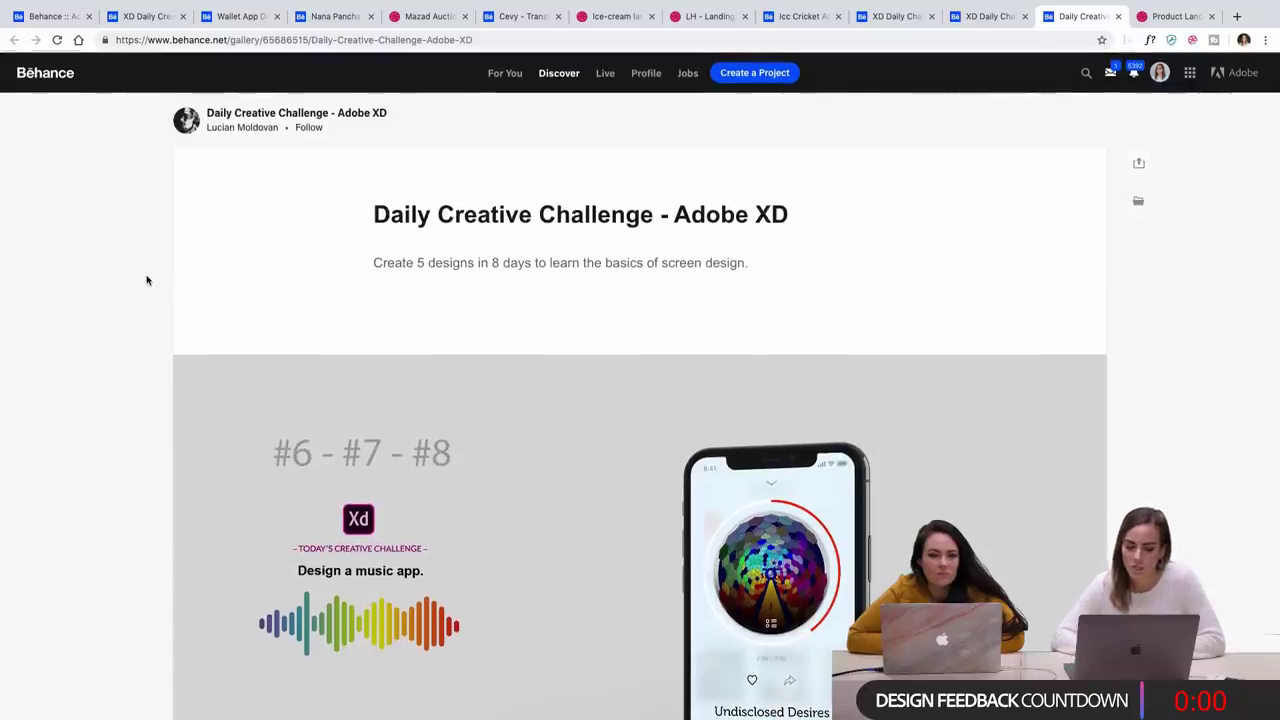
{"action": "scroll", "coordinate": [146, 280], "scroll_direction": "down", "scroll_amount": 1}
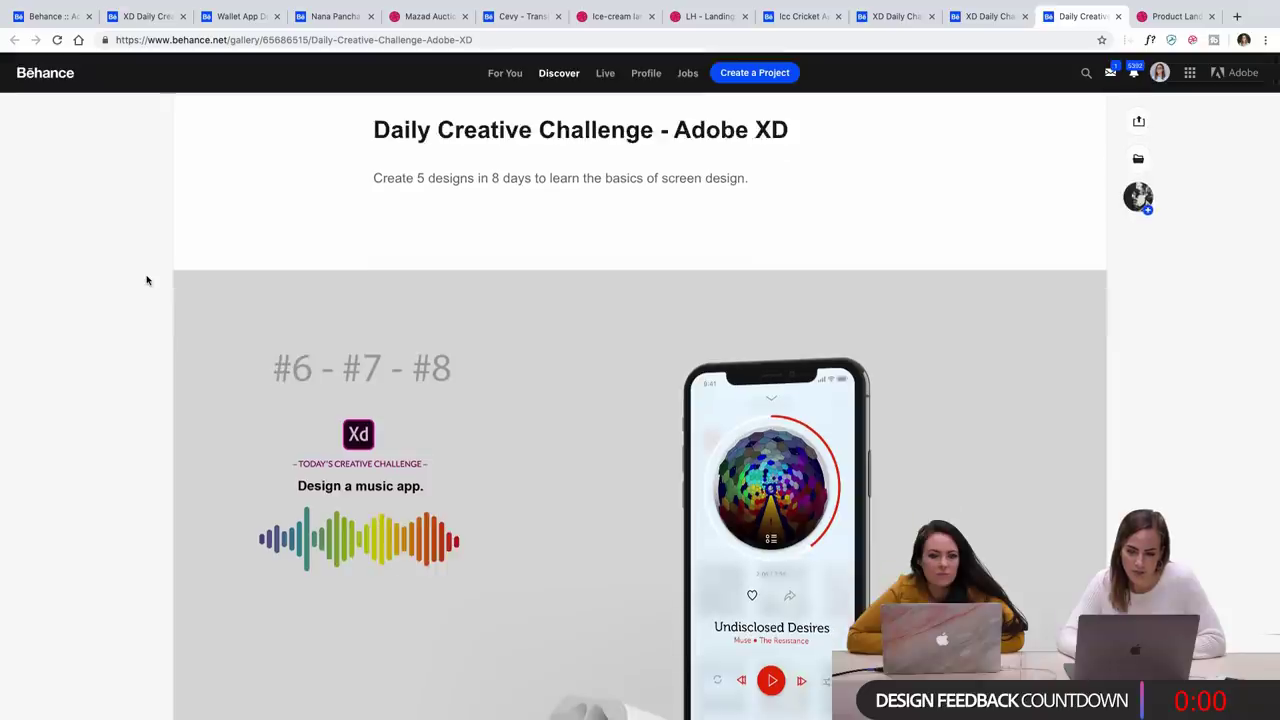
{"action": "scroll", "coordinate": [146, 280], "scroll_direction": "down", "scroll_amount": 2}
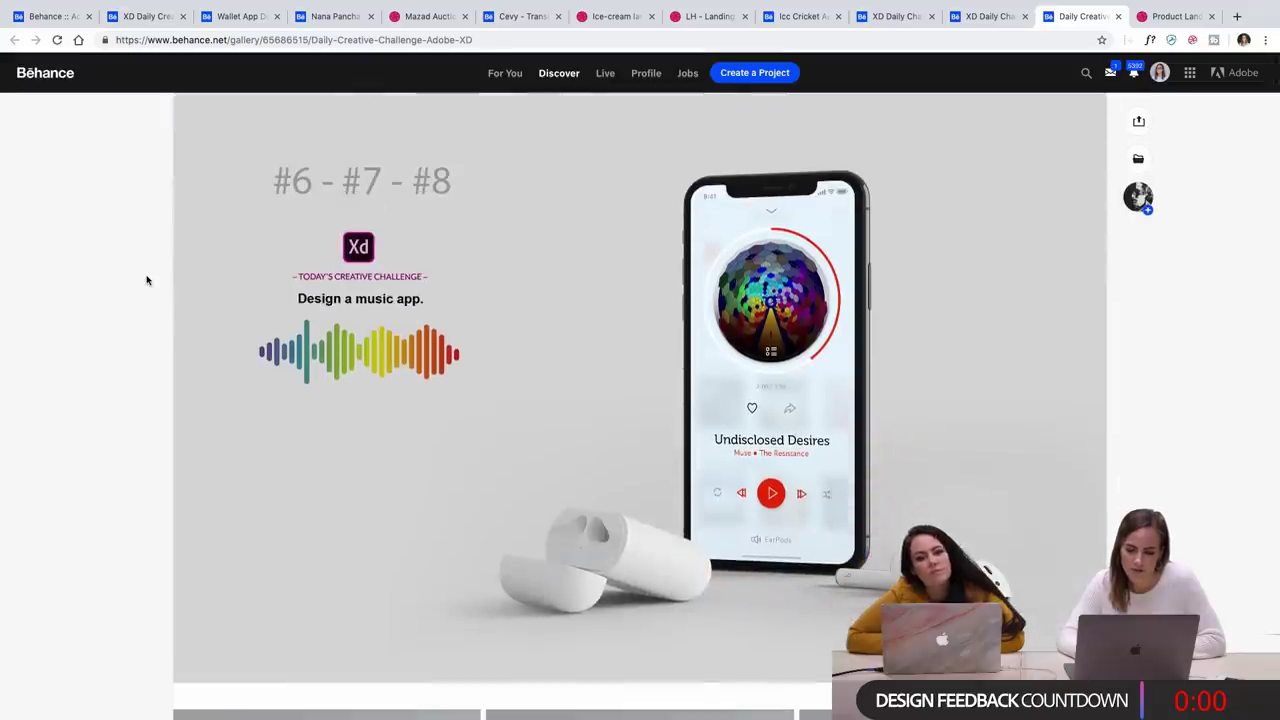
{"action": "scroll", "coordinate": [146, 280], "scroll_direction": "down", "scroll_amount": 1}
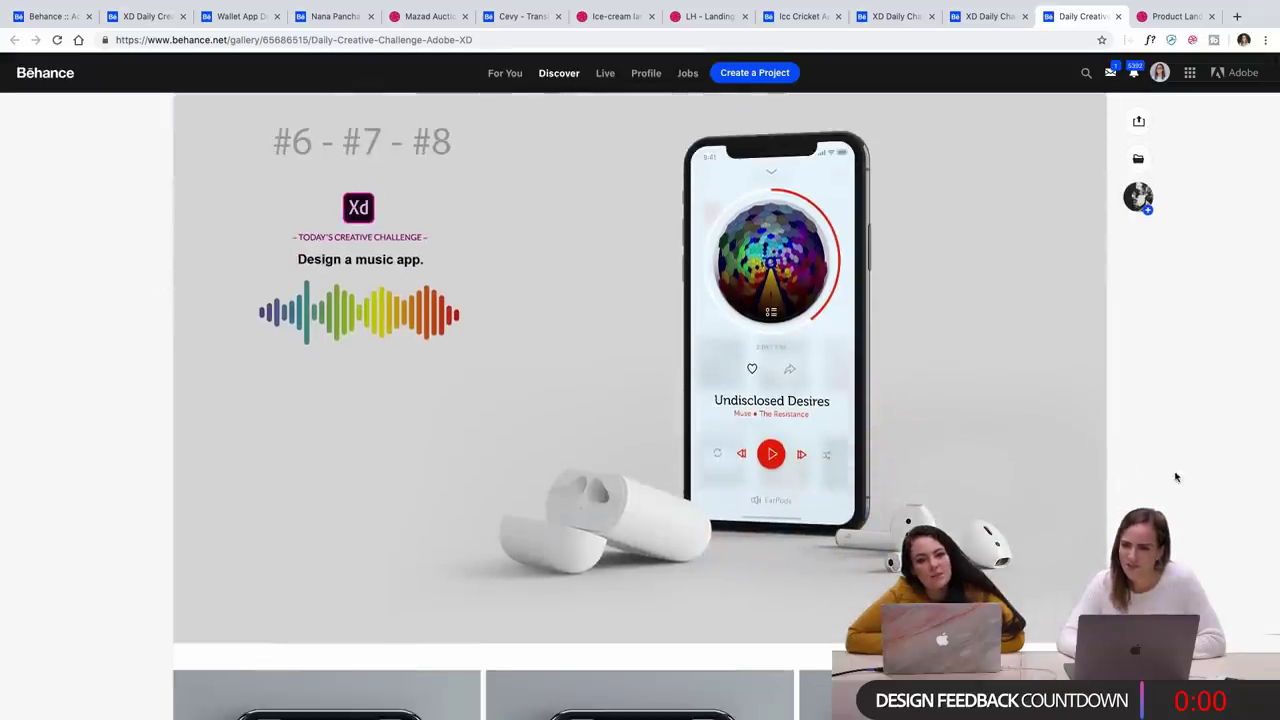
{"action": "scroll", "coordinate": [1176, 477], "scroll_direction": "down", "scroll_amount": 1}
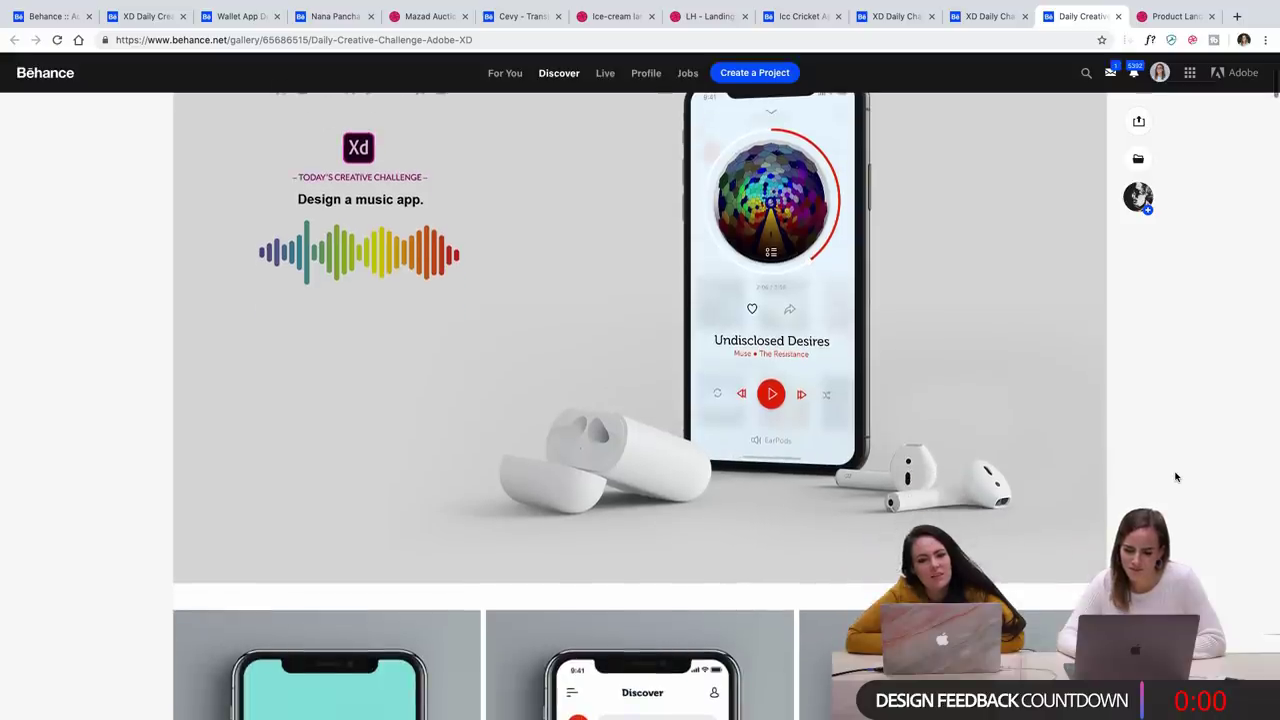
Examine the music app's discovery, player and sharing screens from parts 1 to 3 of the challenge, down to the prototype link
{"action": "scroll", "coordinate": [1176, 477], "scroll_direction": "down", "scroll_amount": 4}
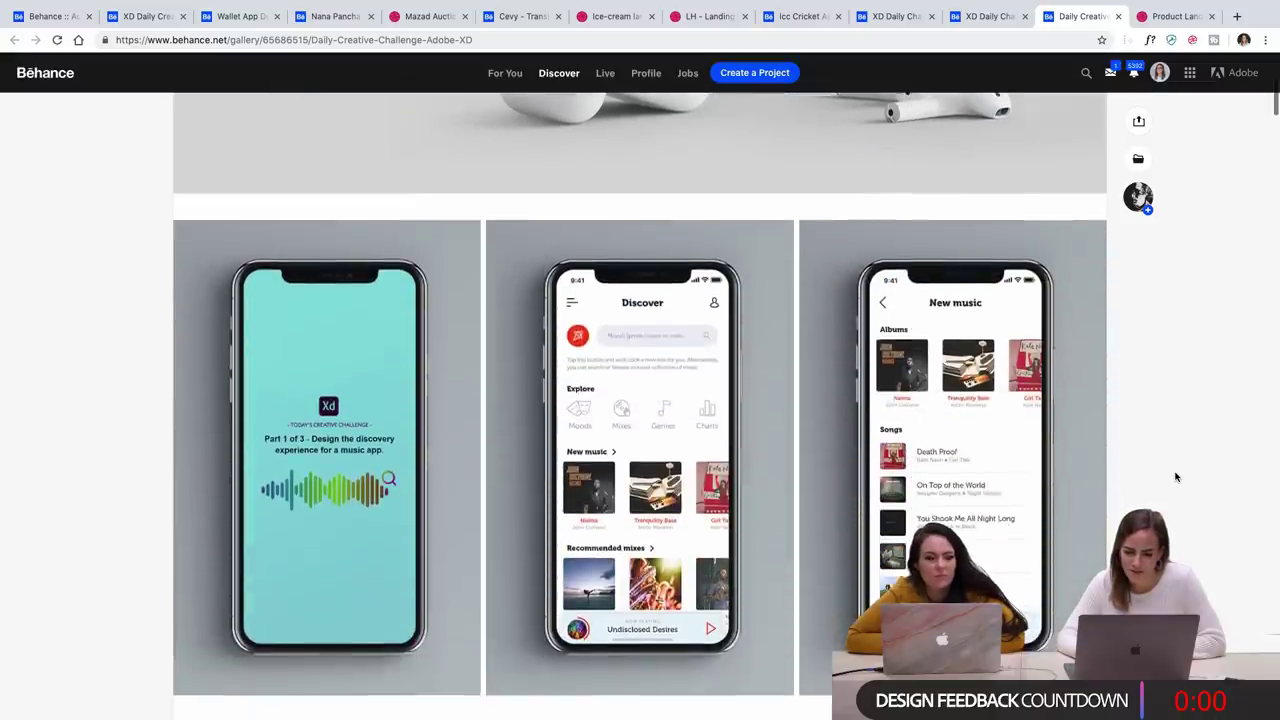
{"action": "scroll", "coordinate": [1176, 477], "scroll_direction": "down", "scroll_amount": 1}
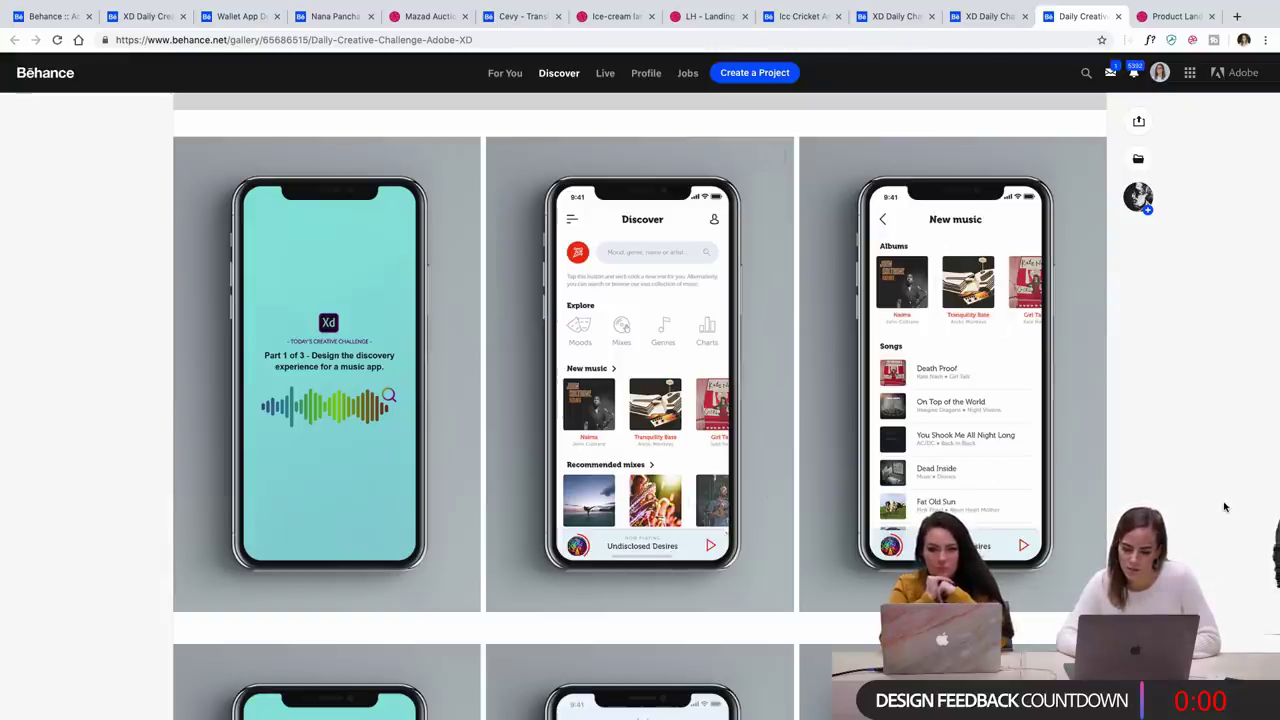
{"action": "scroll", "coordinate": [1224, 507], "scroll_direction": "down", "scroll_amount": 1}
{"action": "scroll", "coordinate": [1224, 507], "scroll_direction": "down", "scroll_amount": 1}
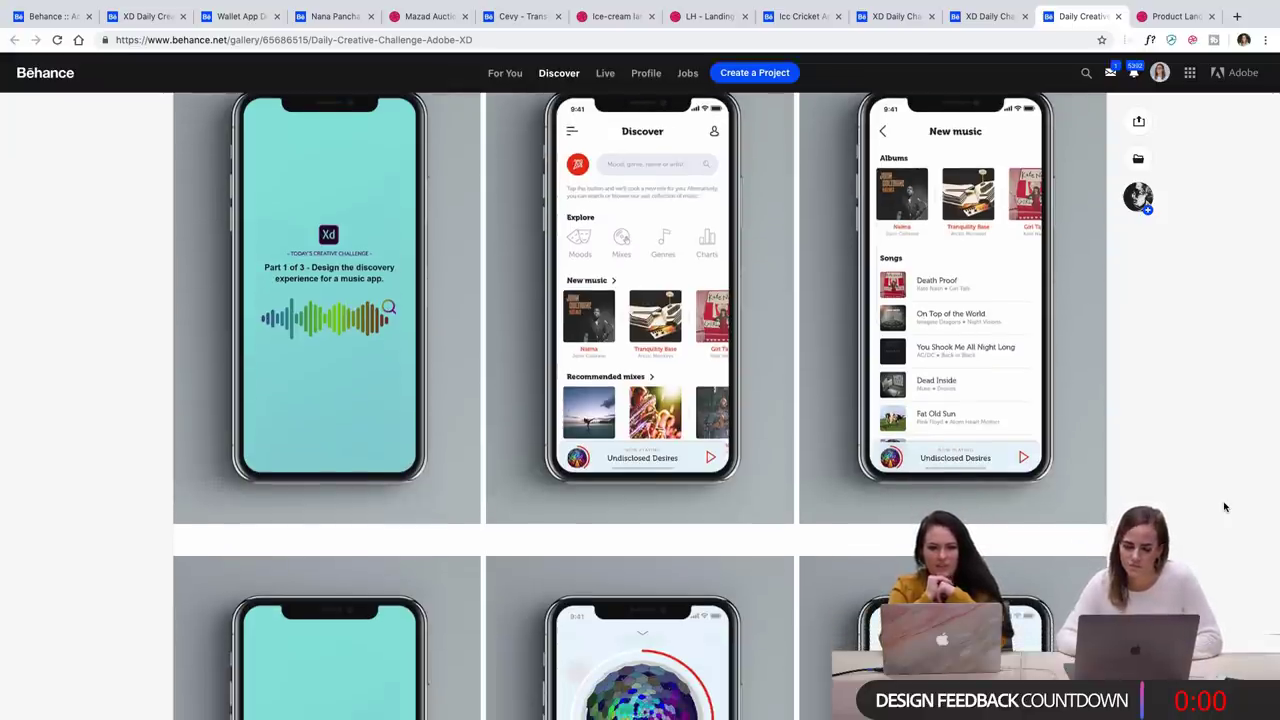
{"action": "scroll", "coordinate": [1224, 507], "scroll_direction": "down", "scroll_amount": 5}
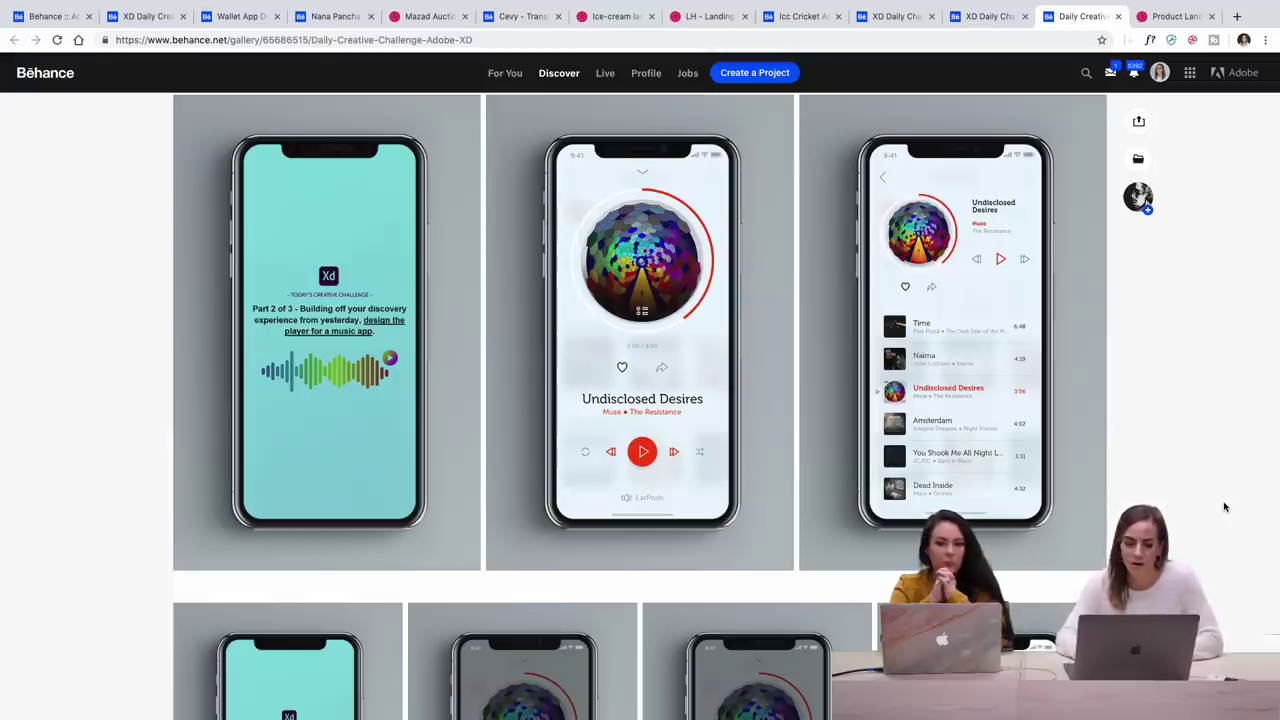
{"action": "scroll", "coordinate": [1224, 507], "scroll_direction": "down", "scroll_amount": 1}
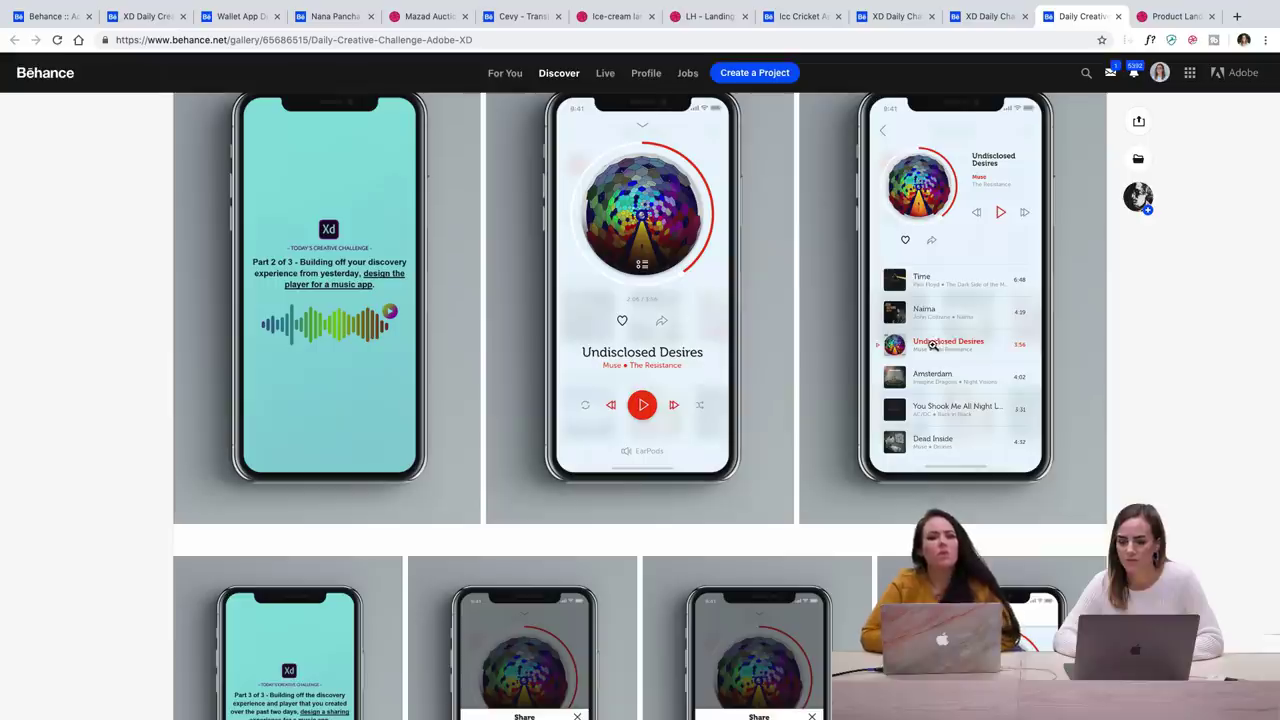
{"action": "scroll", "coordinate": [1140, 372], "scroll_direction": "down", "scroll_amount": 5}
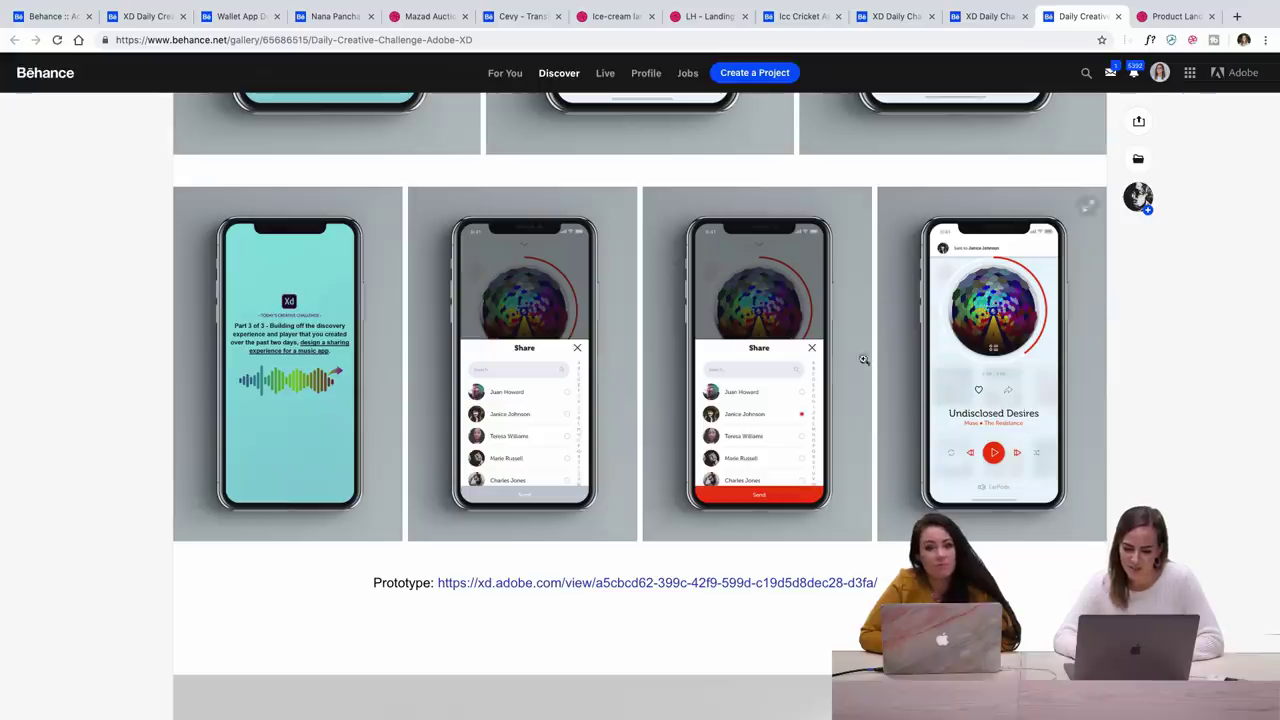
{"action": "scroll", "coordinate": [740, 314], "scroll_direction": "down", "scroll_amount": 3}
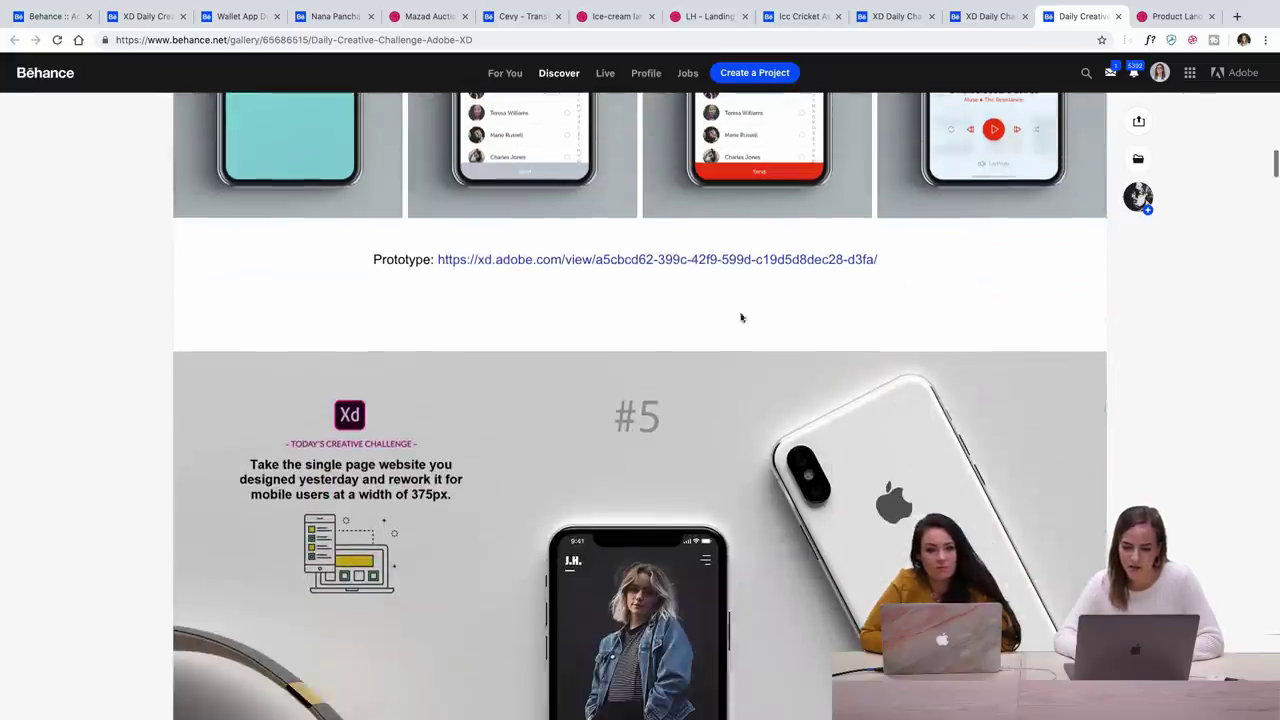
Open the linked music app prototype and try its hotspots through to the New music screen
{"action": "left_click", "coordinate": [584, 259]}
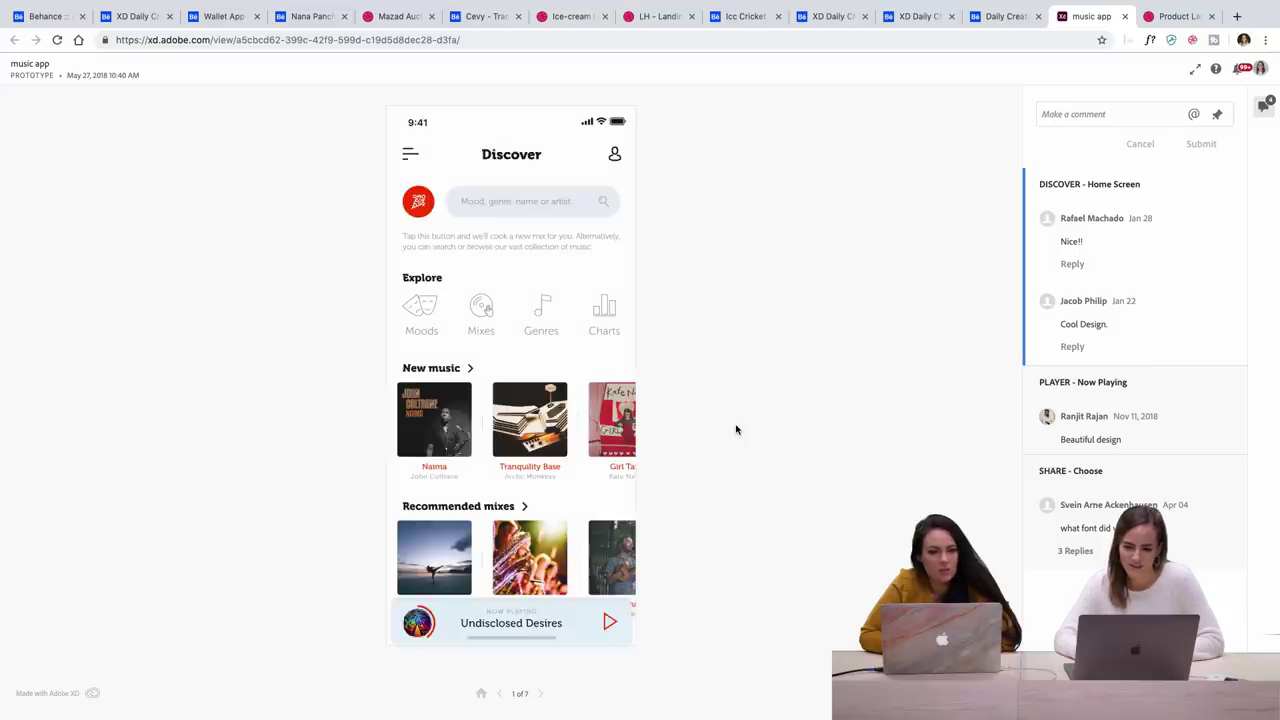
{"action": "left_click", "coordinate": [619, 310]}
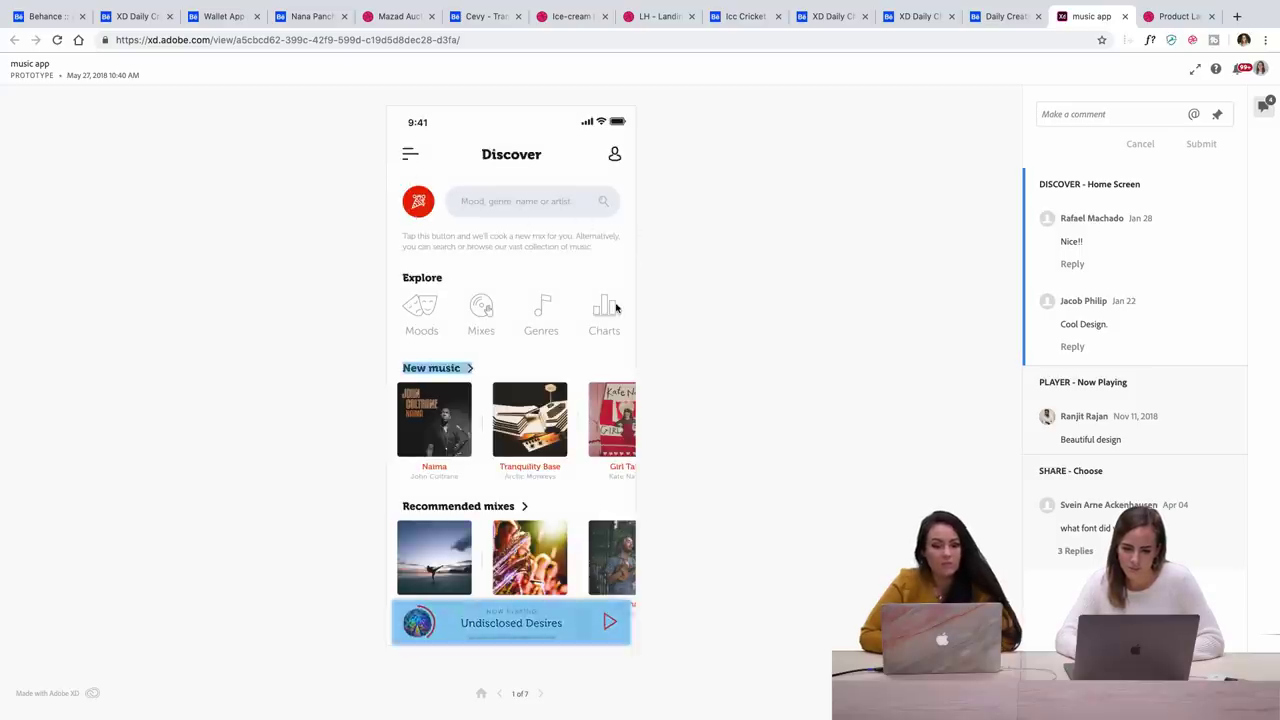
{"action": "left_click", "coordinate": [440, 370]}
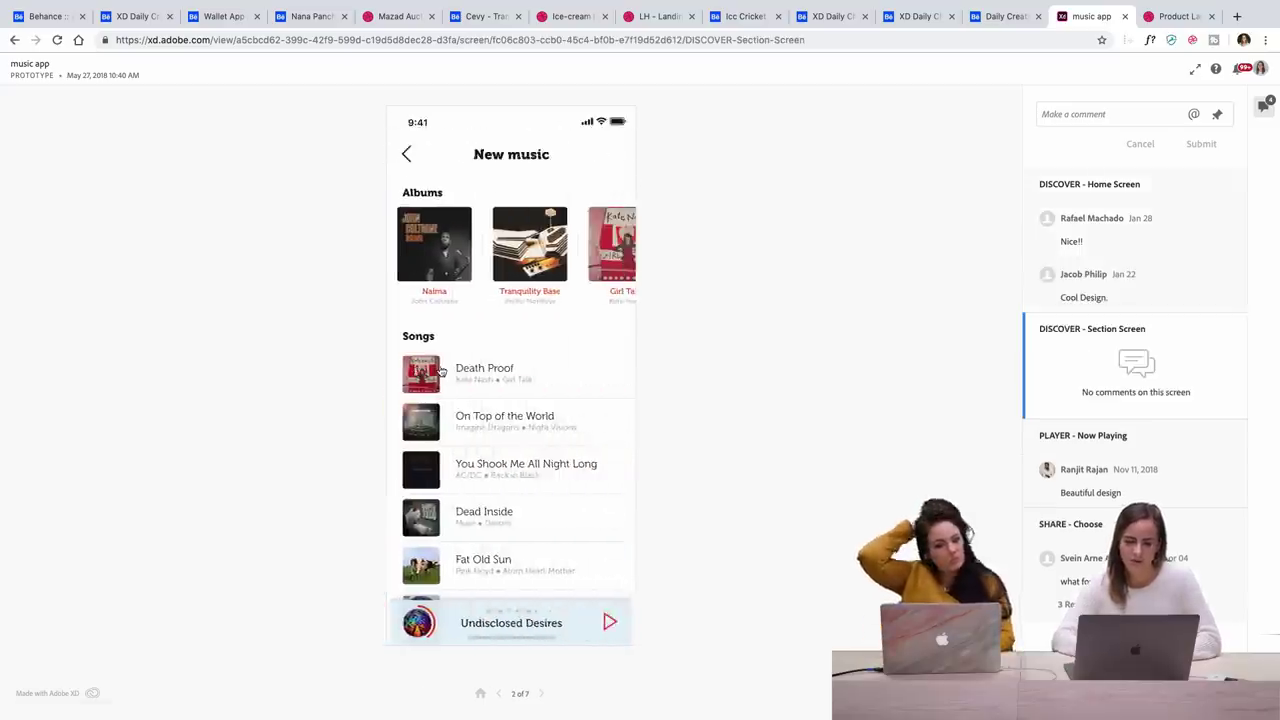
{"action": "left_click", "coordinate": [437, 347]}
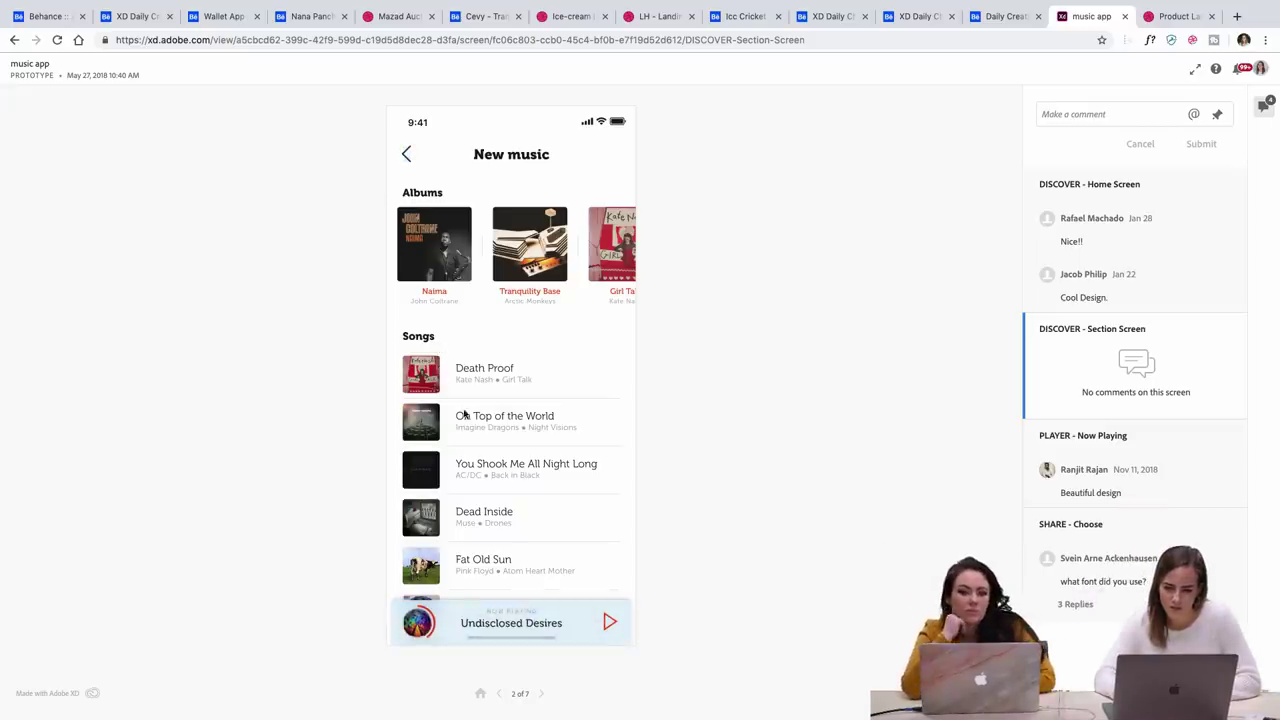
Open the Undisclosed Desires player in the prototype, bring up its sharing view and choose the second contact as recipient
{"action": "left_click", "coordinate": [529, 620]}
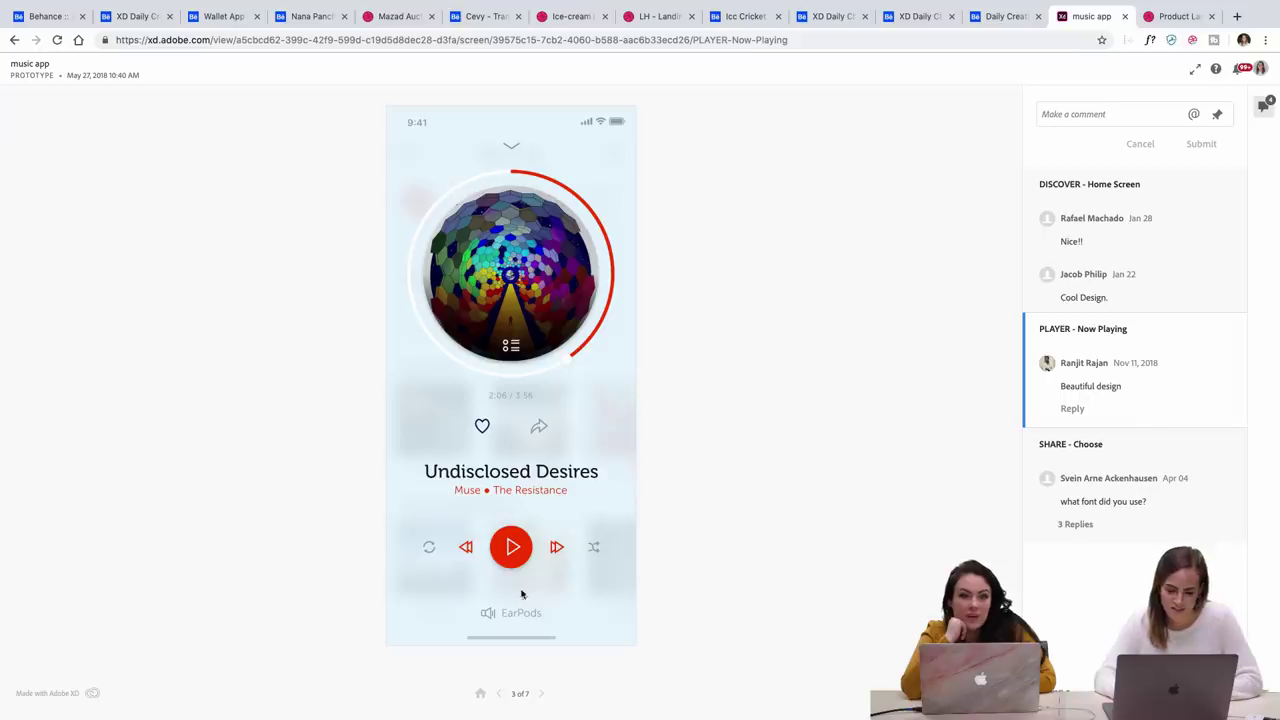
{"action": "left_click", "coordinate": [522, 531]}
{"action": "left_click", "coordinate": [540, 430]}
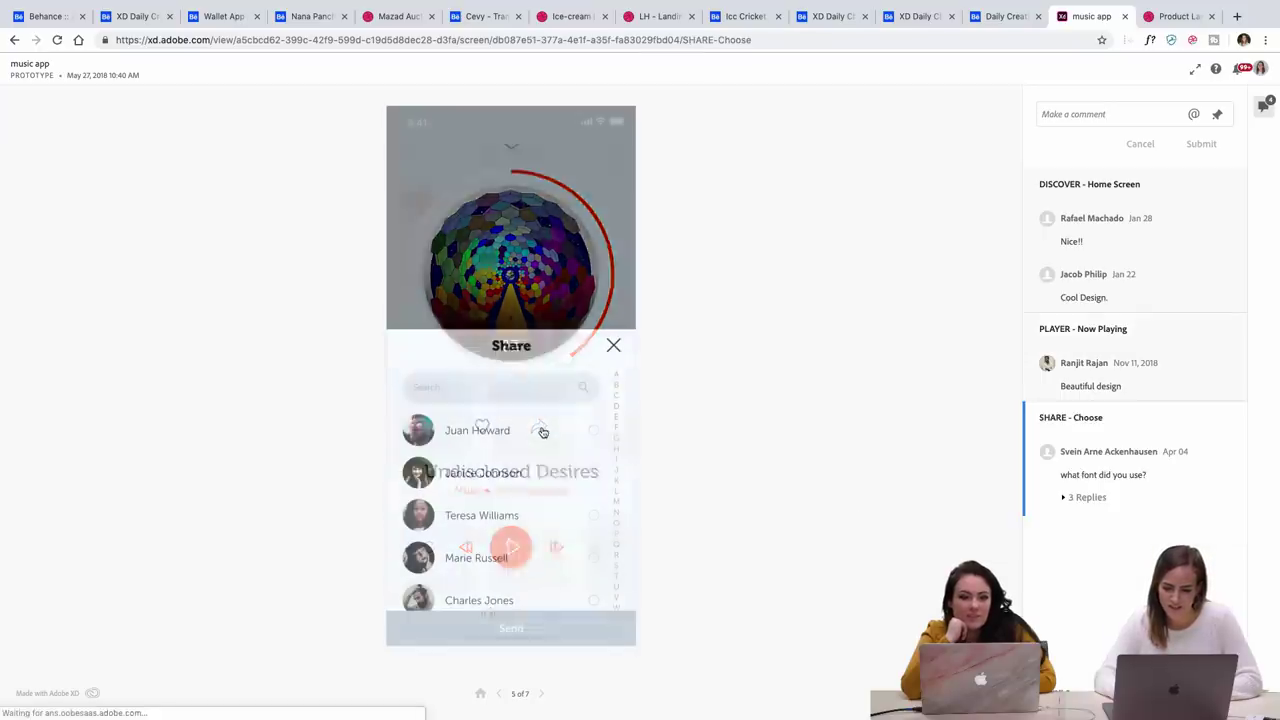
{"action": "left_click", "coordinate": [593, 472]}
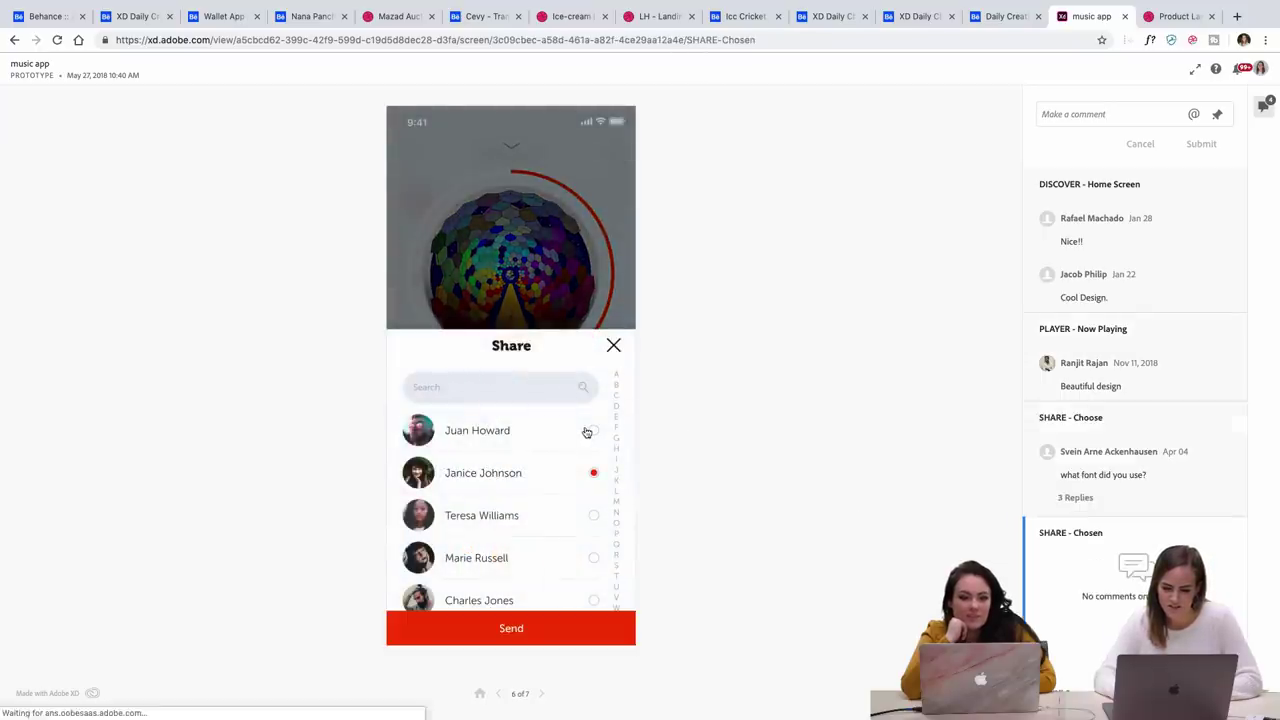
Try the Send and share hotspots in the music app prototype and close the prototype to return to the Behance project
{"action": "left_click", "coordinate": [532, 628]}
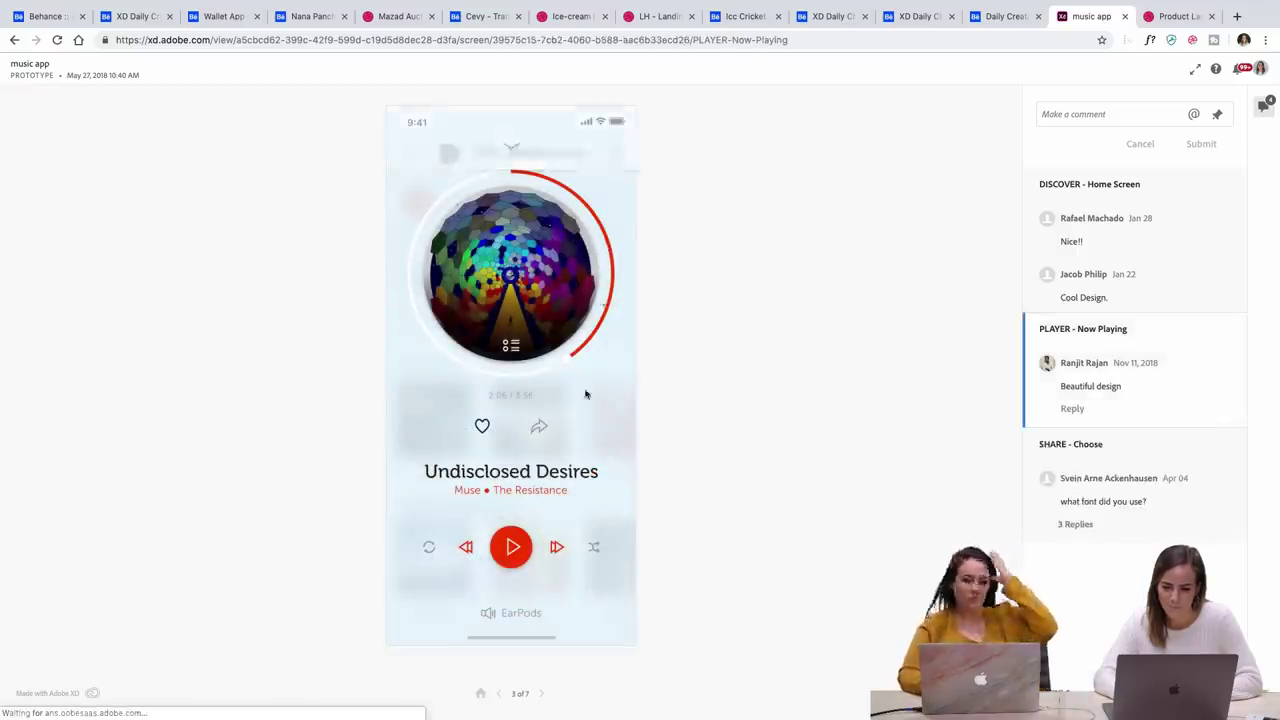
{"action": "left_click", "coordinate": [539, 427]}
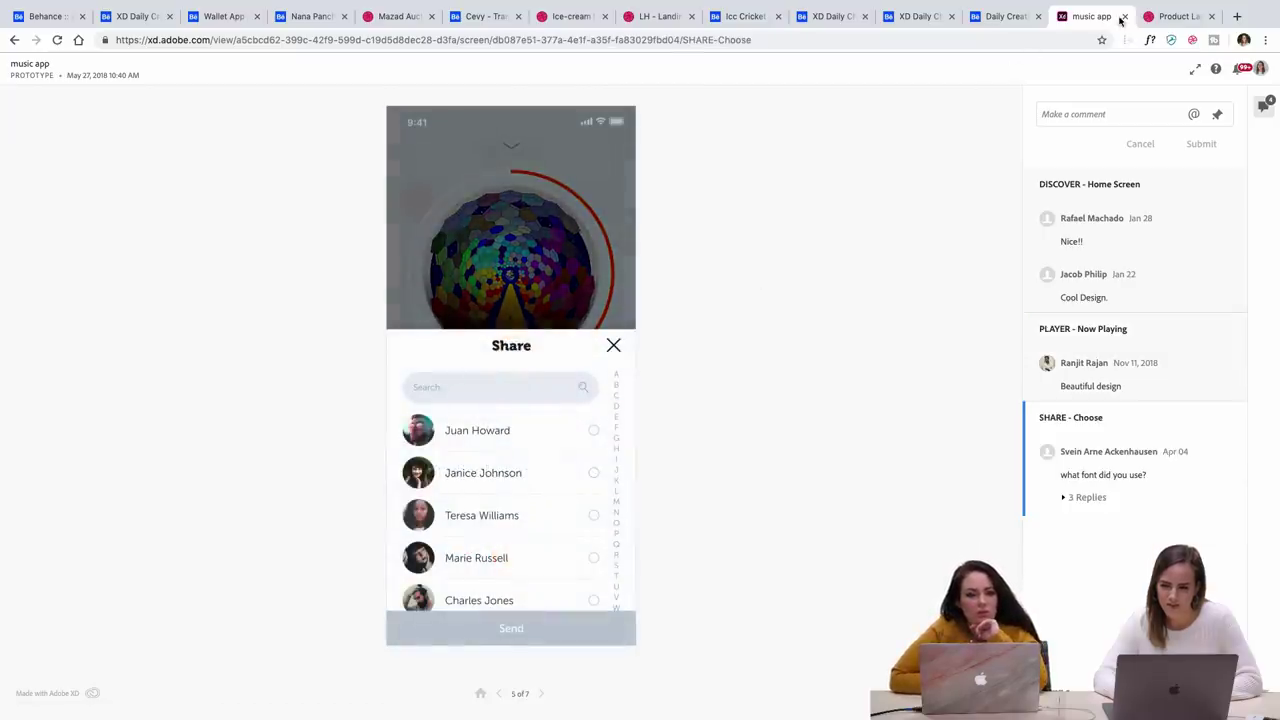
{"action": "left_click", "coordinate": [1123, 17]}
Examine part #5 of the challenge, comparing the 375px mobile website brief with the first row of photographer portfolio screens
{"action": "scroll", "coordinate": [911, 257], "scroll_direction": "down", "scroll_amount": 3}
{"action": "scroll", "coordinate": [912, 255], "scroll_direction": "down", "scroll_amount": 10}
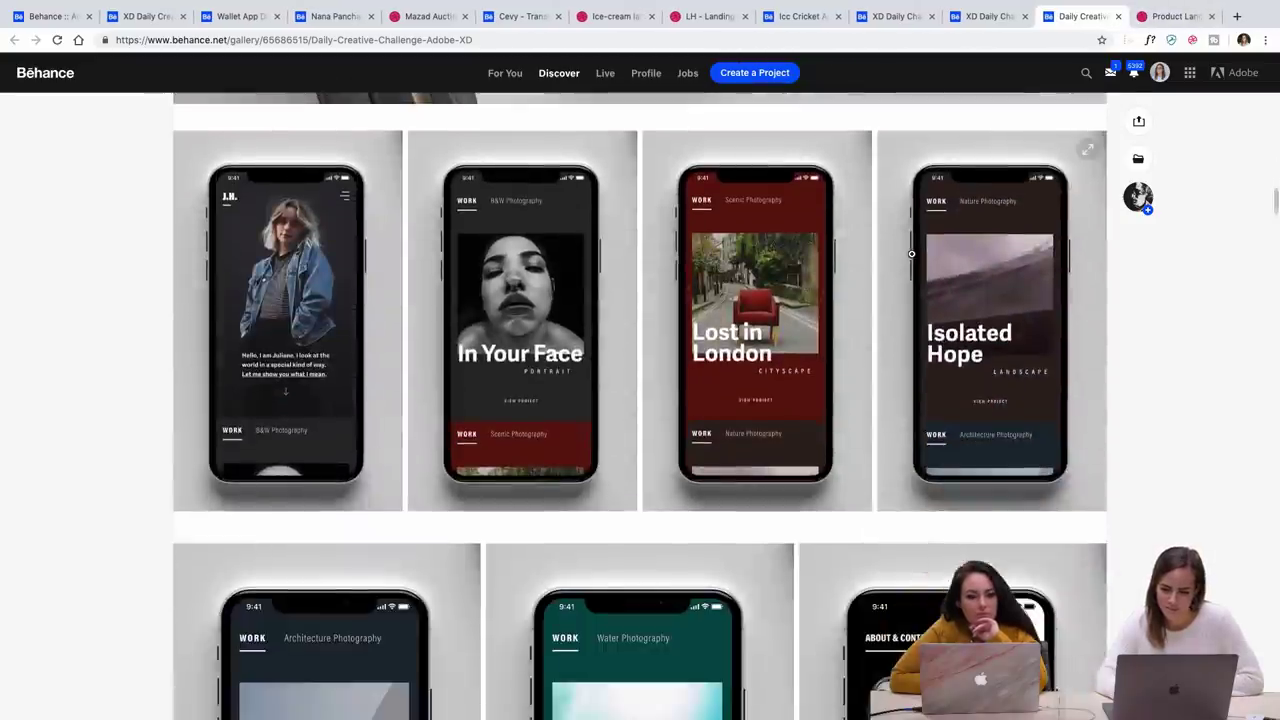
{"action": "scroll", "coordinate": [911, 254], "scroll_direction": "up", "scroll_amount": 6}
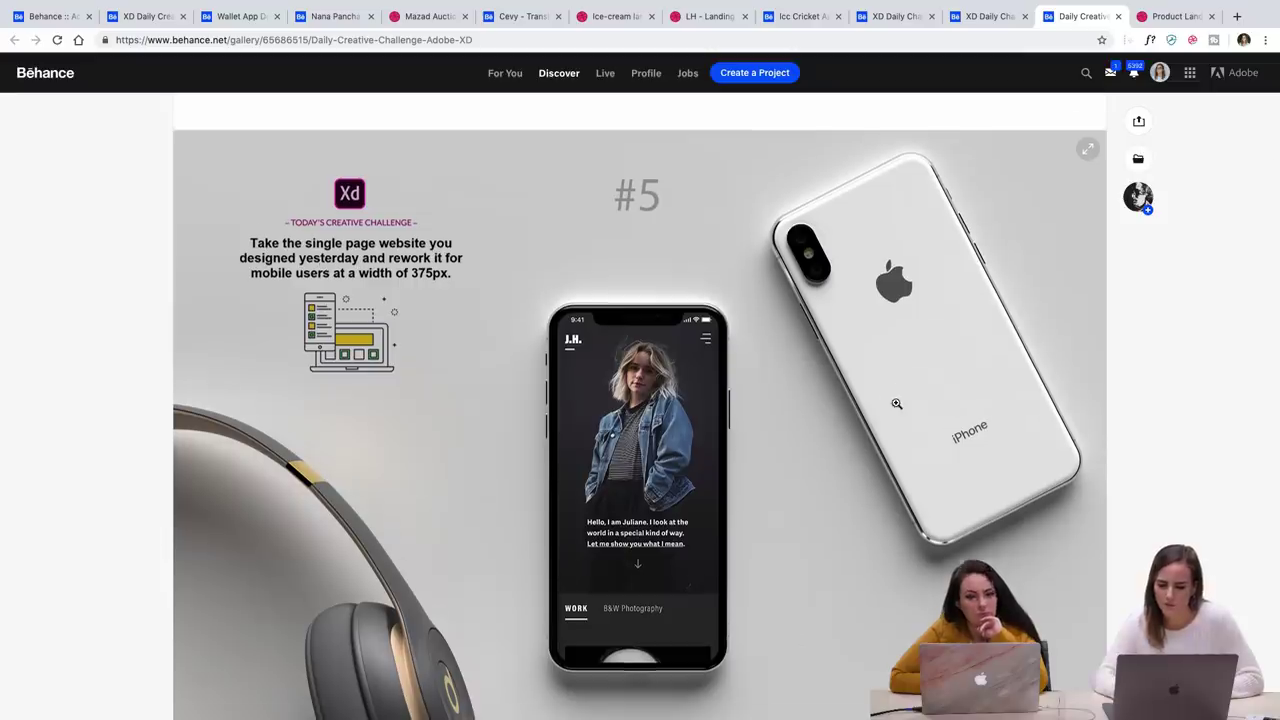
{"action": "scroll", "coordinate": [896, 402], "scroll_direction": "down", "scroll_amount": 2}
{"action": "scroll", "coordinate": [896, 402], "scroll_direction": "down", "scroll_amount": 2}
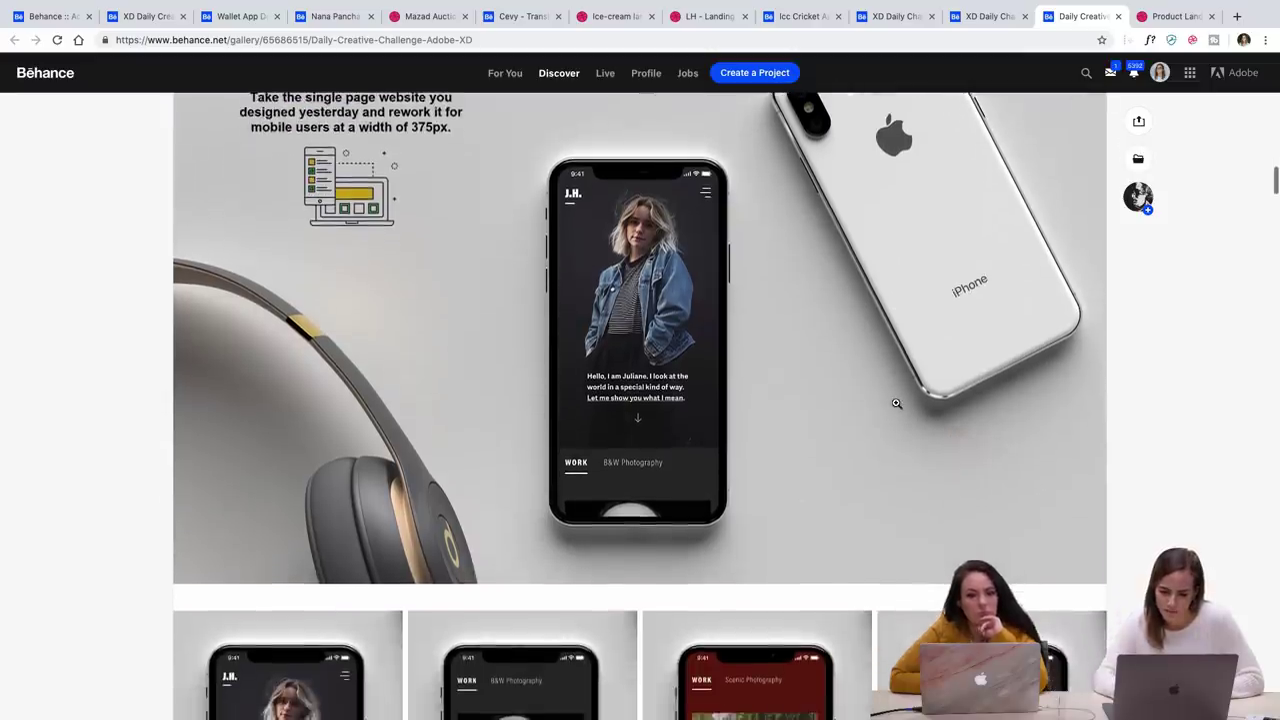
{"action": "scroll", "coordinate": [896, 402], "scroll_direction": "down", "scroll_amount": 5}
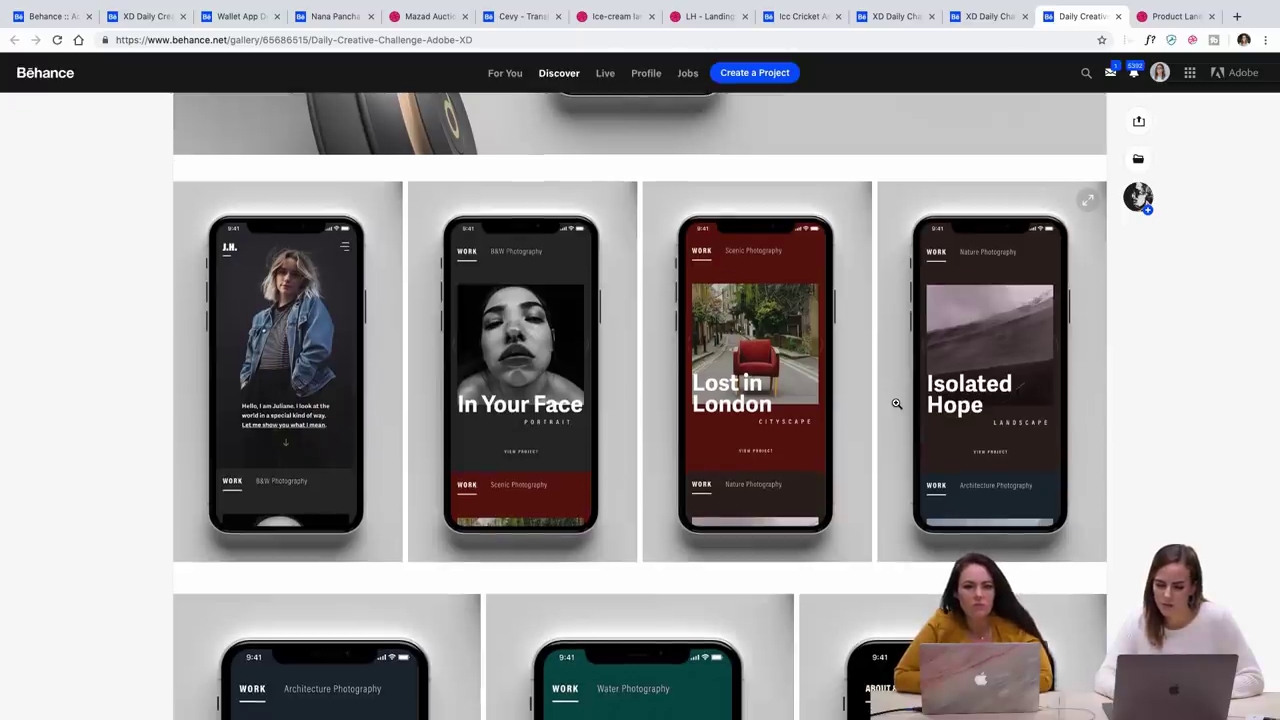
{"action": "scroll", "coordinate": [896, 402], "scroll_direction": "up", "scroll_amount": 2}
{"action": "scroll", "coordinate": [896, 403], "scroll_direction": "up", "scroll_amount": 5}
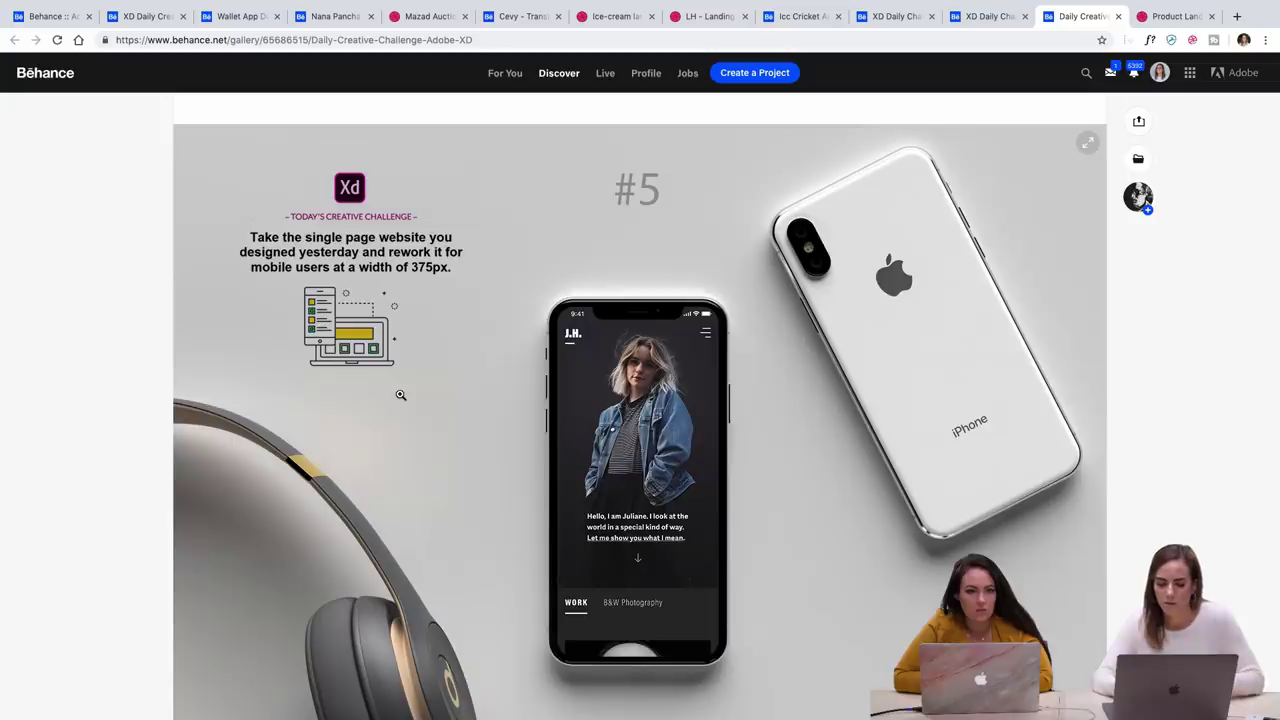
{"action": "scroll", "coordinate": [400, 395], "scroll_direction": "down", "scroll_amount": 1}
{"action": "scroll", "coordinate": [400, 395], "scroll_direction": "down", "scroll_amount": 5}
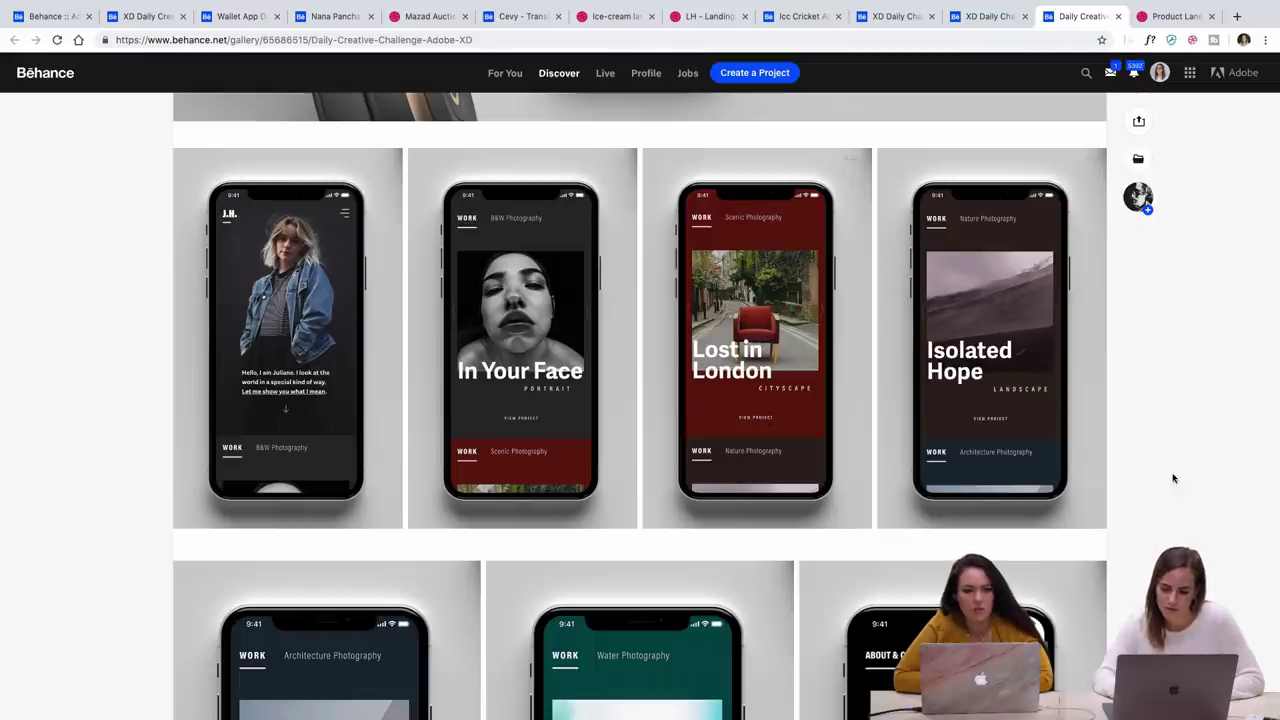
Examine the remaining mobile portfolio screens, including Cobbled Away, Floating in Void and About & Contact, down to the prototype link
{"action": "scroll", "coordinate": [1113, 492], "scroll_direction": "down", "scroll_amount": 2}
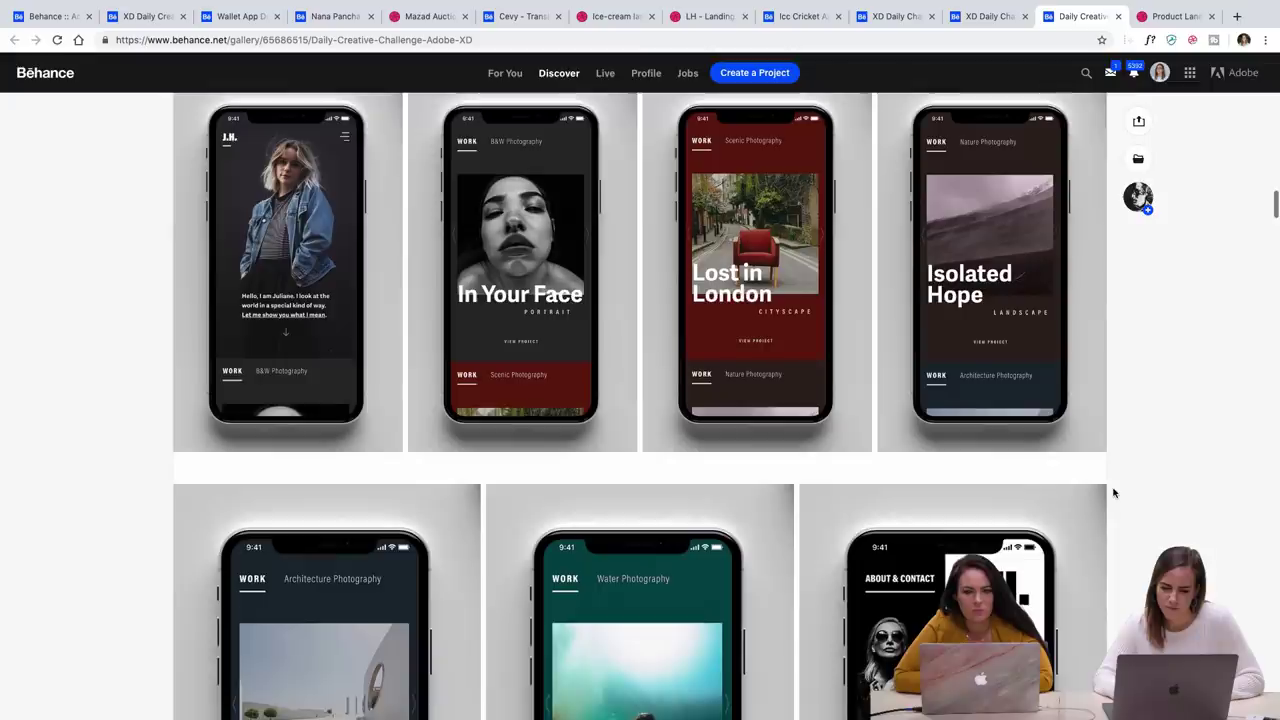
{"action": "scroll", "coordinate": [253, 356], "scroll_direction": "up", "scroll_amount": 1}
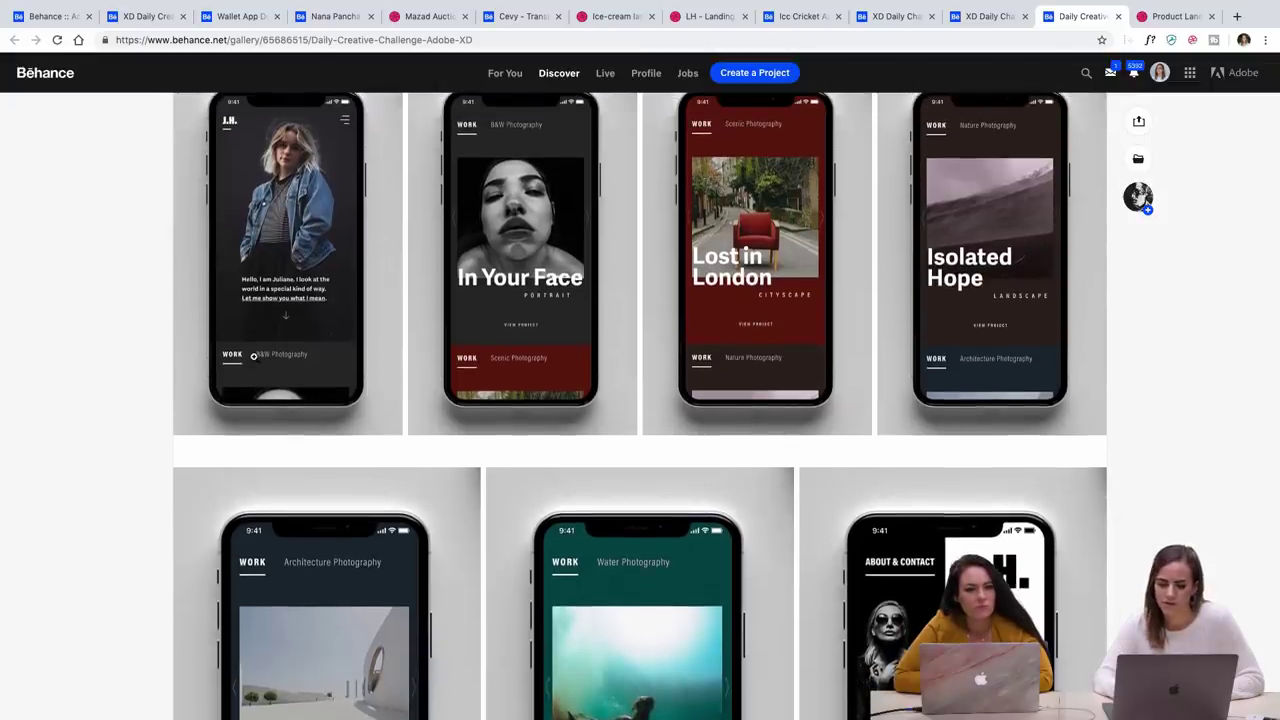
{"action": "scroll", "coordinate": [735, 385], "scroll_direction": "down", "scroll_amount": 7}
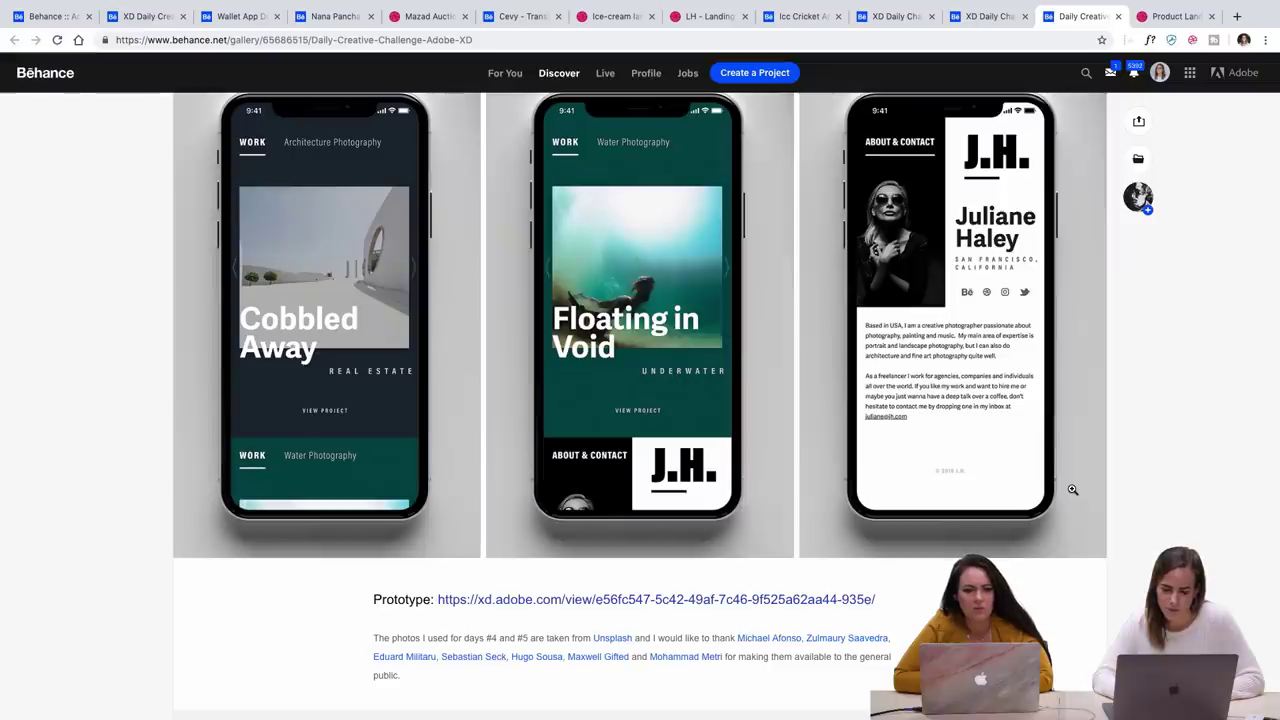
{"action": "scroll", "coordinate": [1072, 489], "scroll_direction": "up", "scroll_amount": 8}
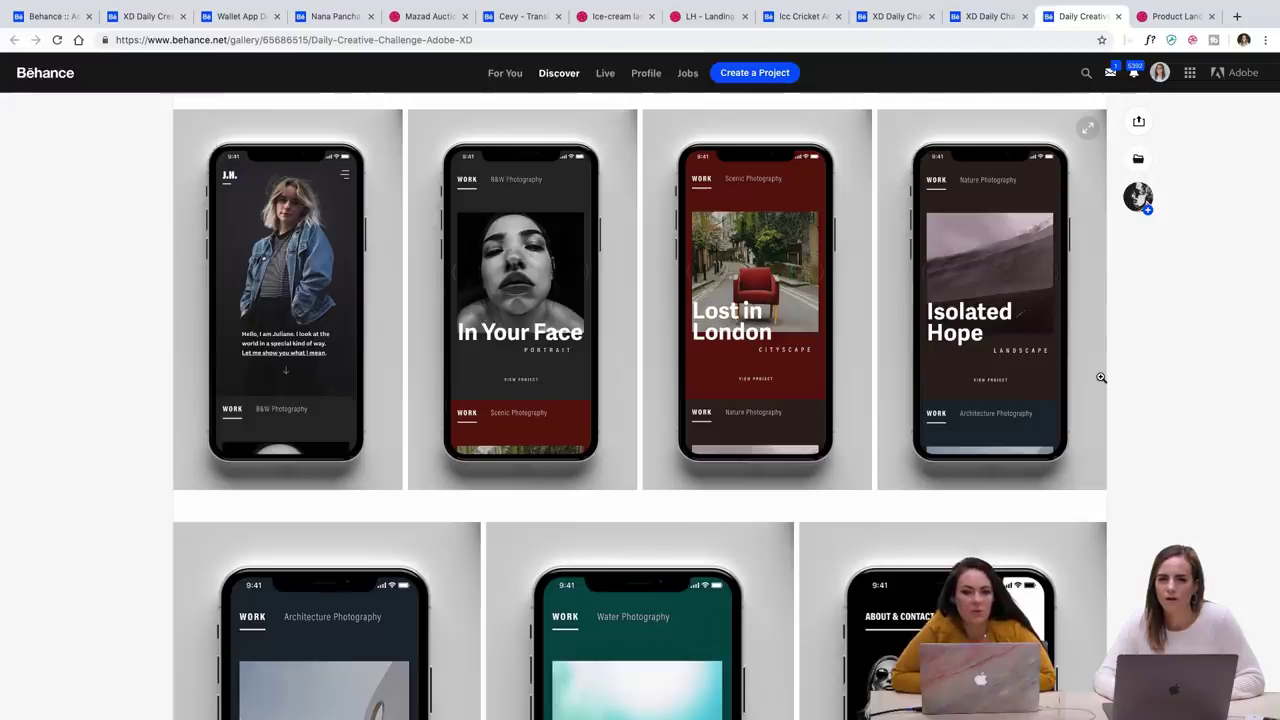
{"action": "scroll", "coordinate": [1100, 377], "scroll_direction": "down", "scroll_amount": 4}
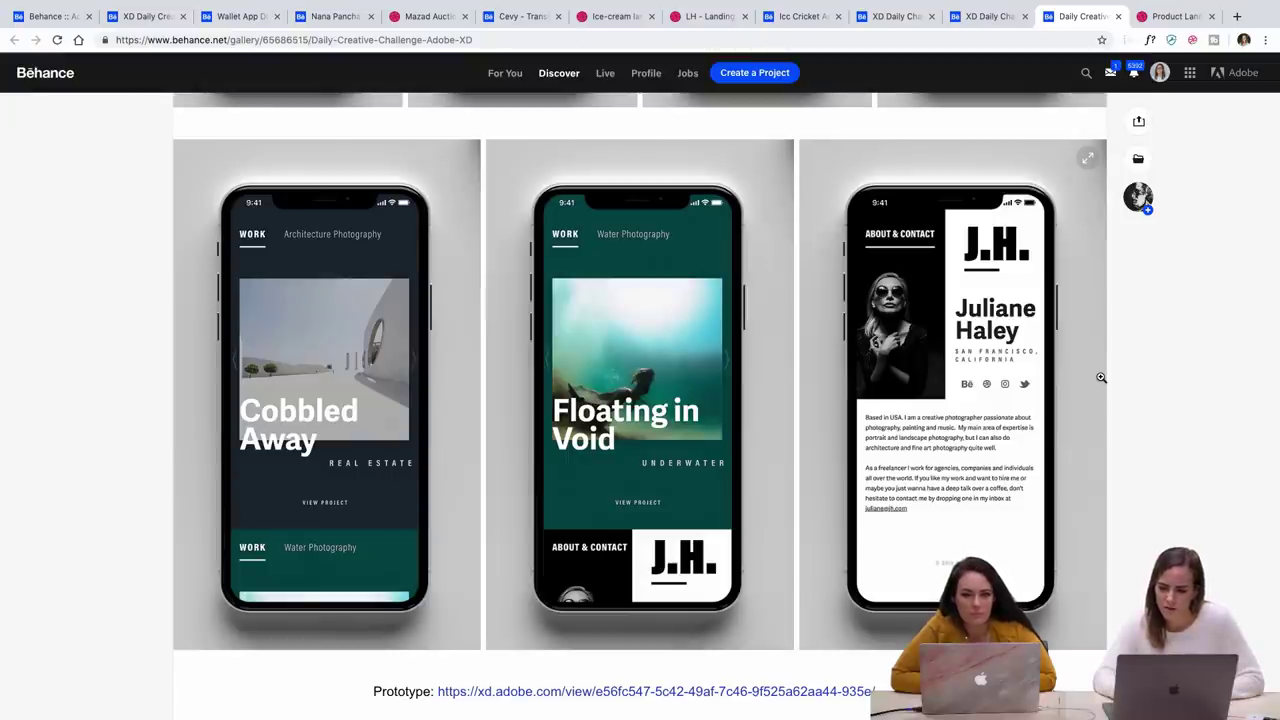
{"action": "scroll", "coordinate": [1100, 377], "scroll_direction": "down", "scroll_amount": 1}
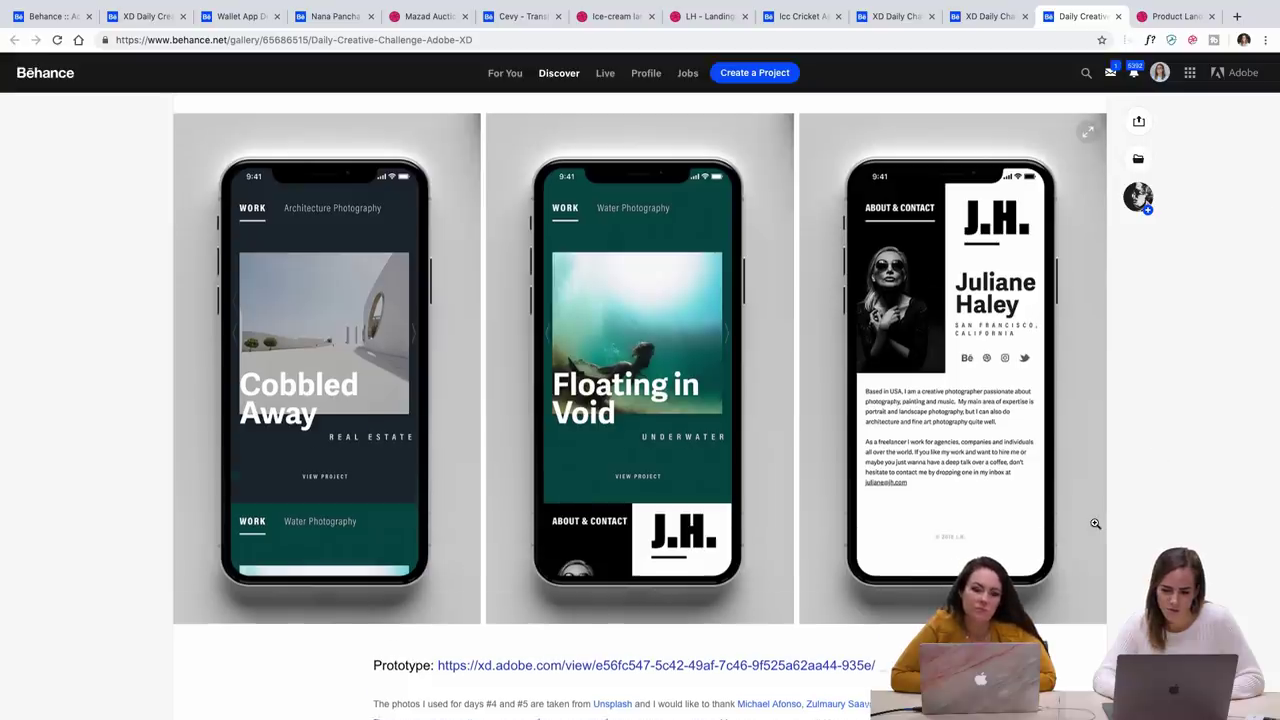
{"action": "scroll", "coordinate": [1100, 520], "scroll_direction": "down", "scroll_amount": 5}
{"action": "scroll", "coordinate": [1095, 523], "scroll_direction": "up", "scroll_amount": 5}
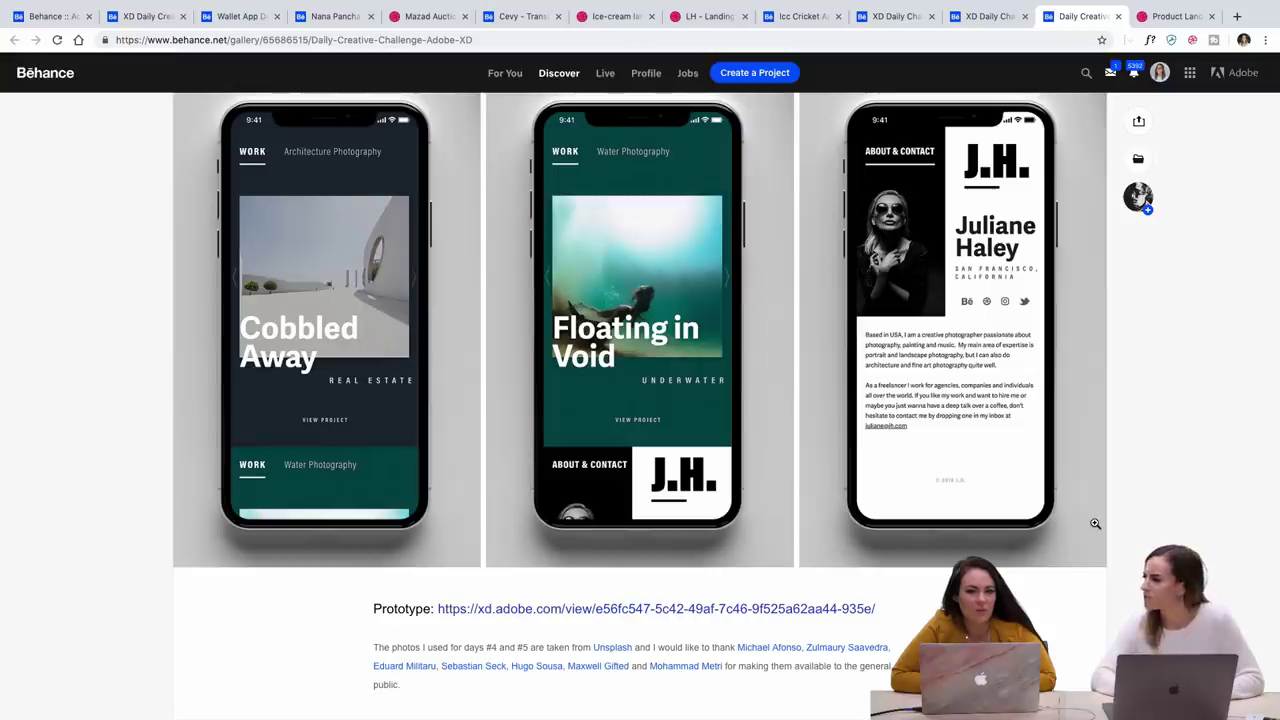
Examine part #4, the 1920px wide single page freelancer website, from its brief through the laptop mockups to the prototype link
{"action": "scroll", "coordinate": [1095, 523], "scroll_direction": "down", "scroll_amount": 5}
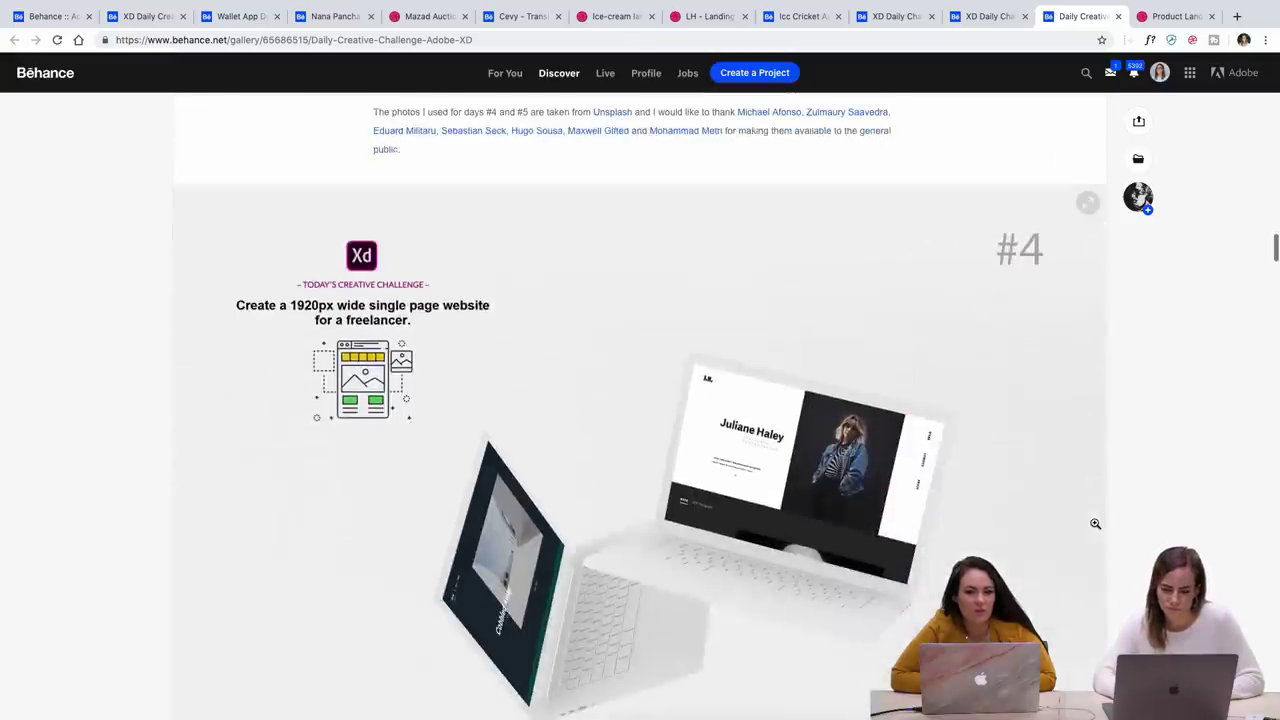
{"action": "scroll", "coordinate": [1095, 523], "scroll_direction": "down", "scroll_amount": 1}
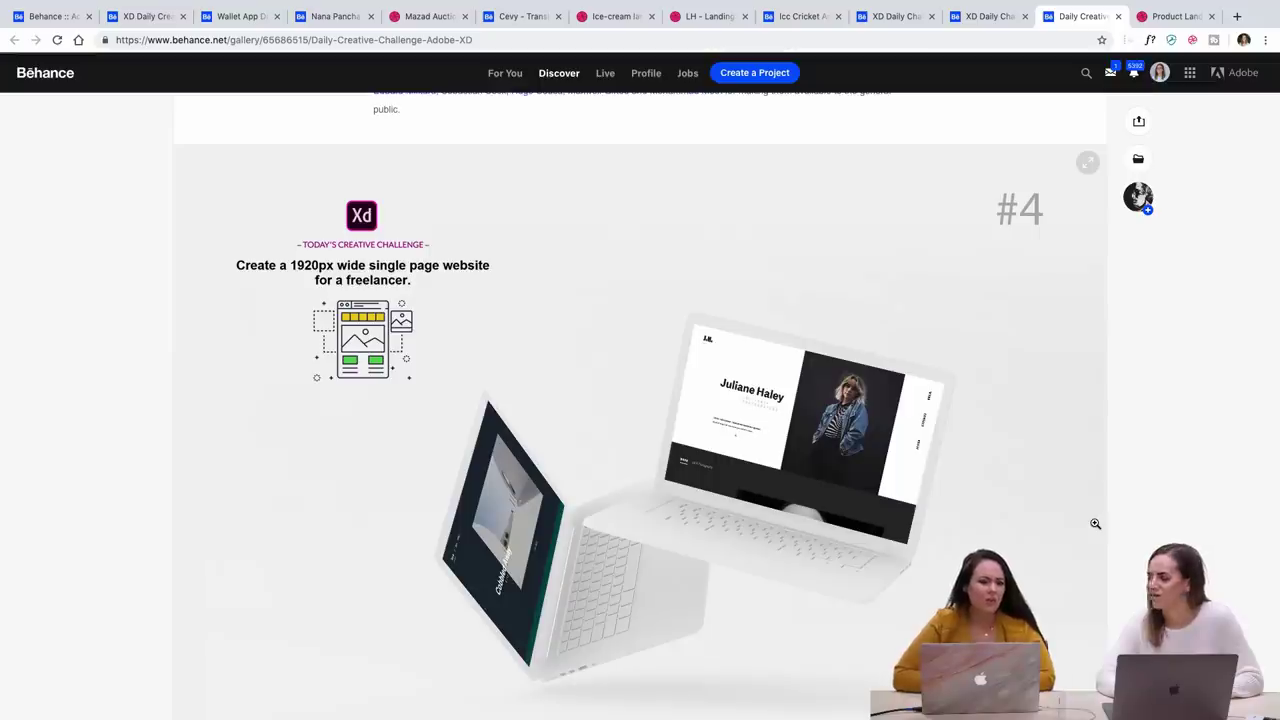
{"action": "scroll", "coordinate": [1095, 523], "scroll_direction": "down", "scroll_amount": 2}
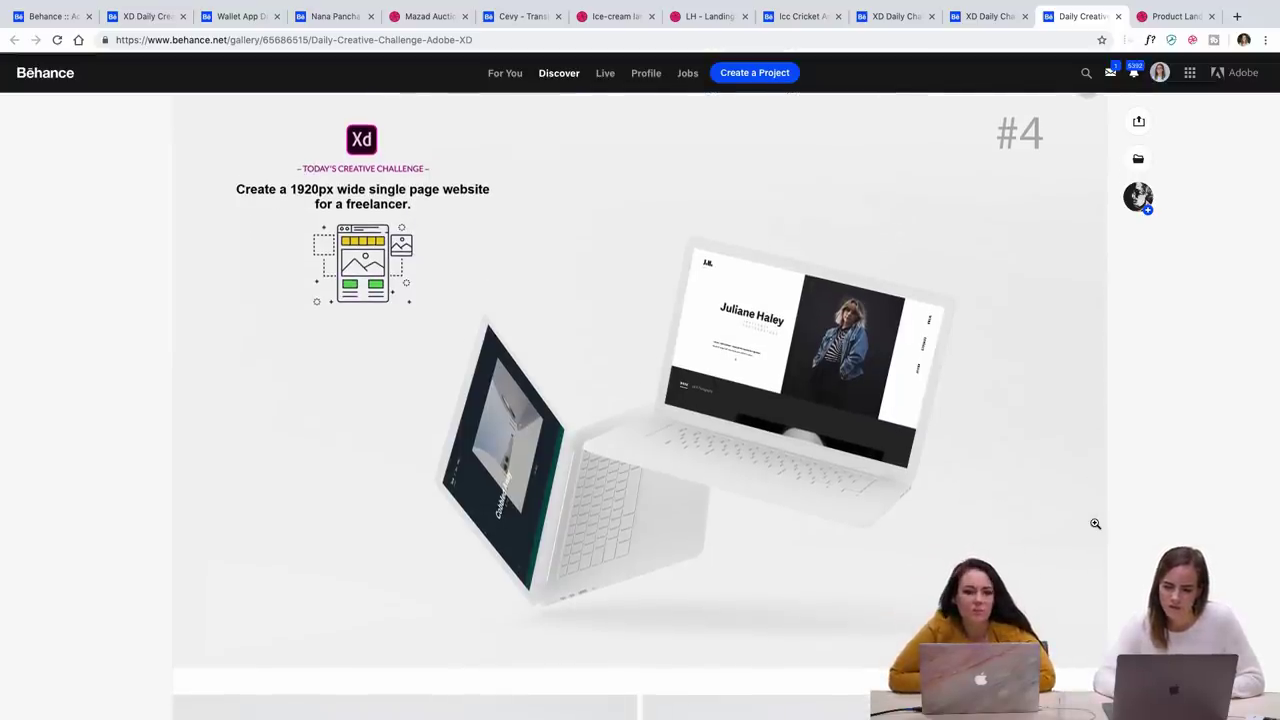
{"action": "scroll", "coordinate": [1095, 523], "scroll_direction": "down", "scroll_amount": 1}
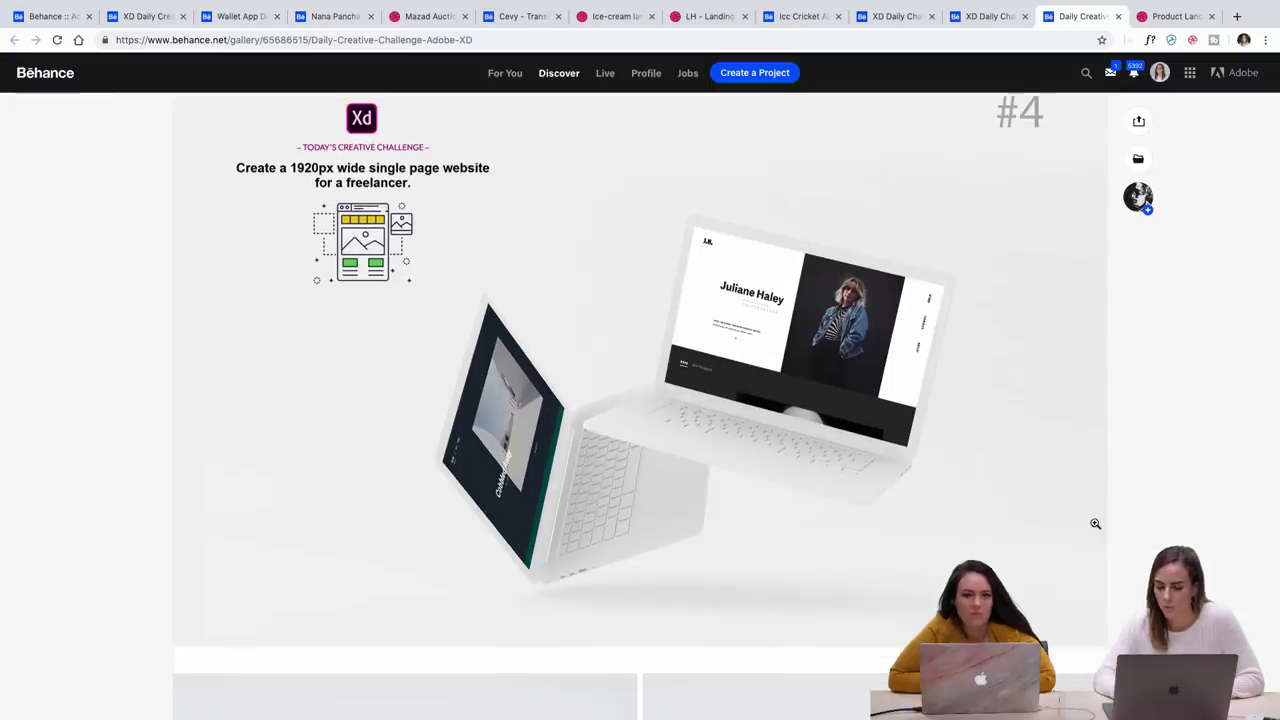
{"action": "scroll", "coordinate": [1095, 523], "scroll_direction": "down", "scroll_amount": 10}
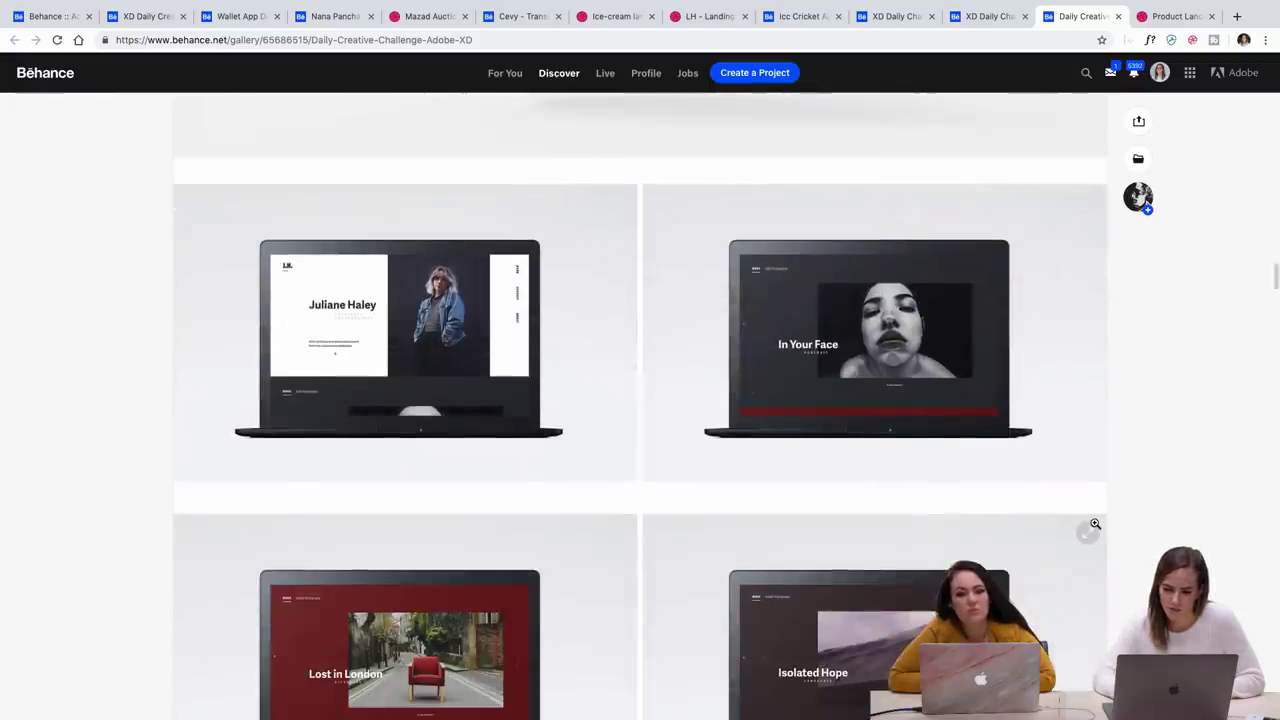
{"action": "scroll", "coordinate": [1095, 523], "scroll_direction": "down", "scroll_amount": 8}
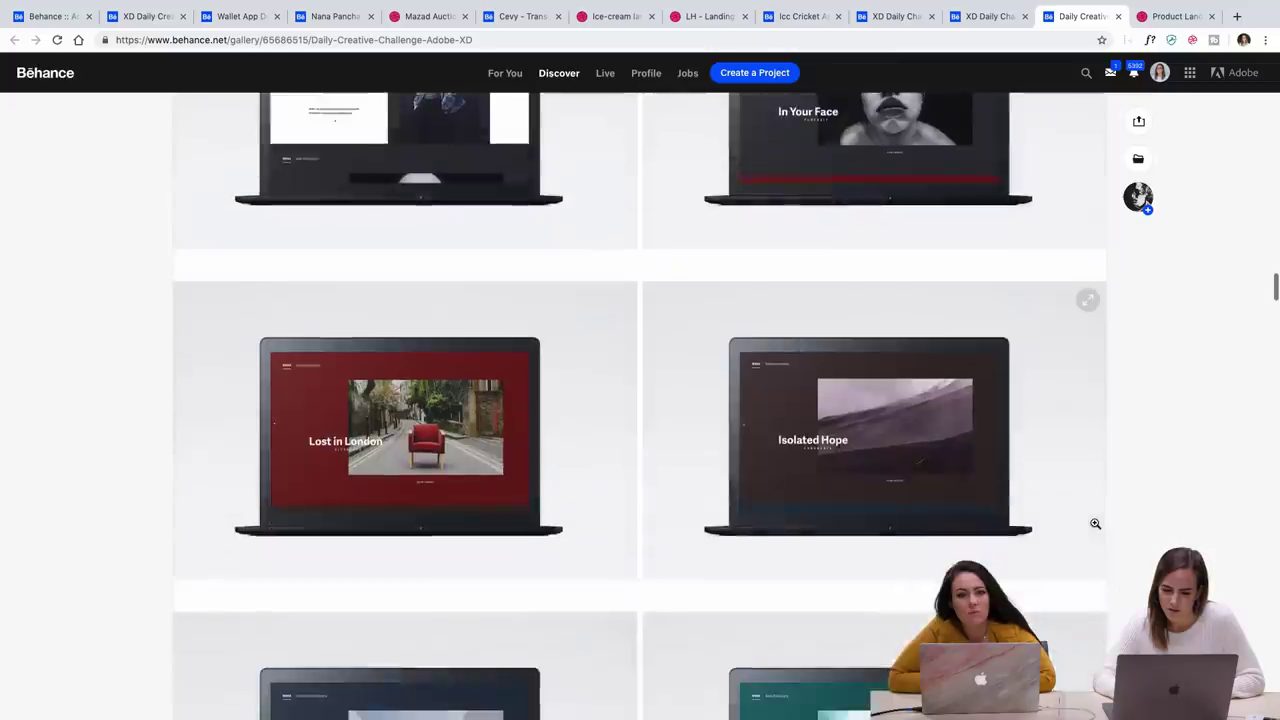
{"action": "scroll", "coordinate": [1095, 527], "scroll_direction": "down", "scroll_amount": 4}
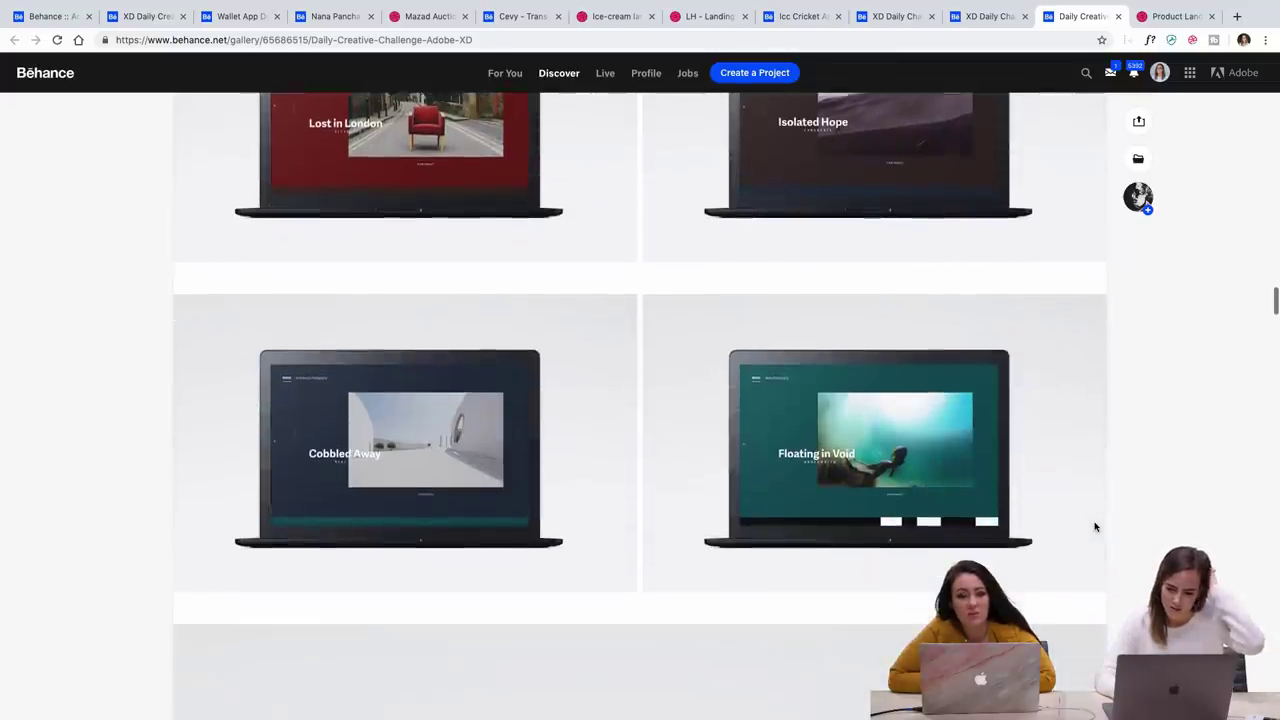
{"action": "scroll", "coordinate": [1095, 523], "scroll_direction": "down", "scroll_amount": 12}
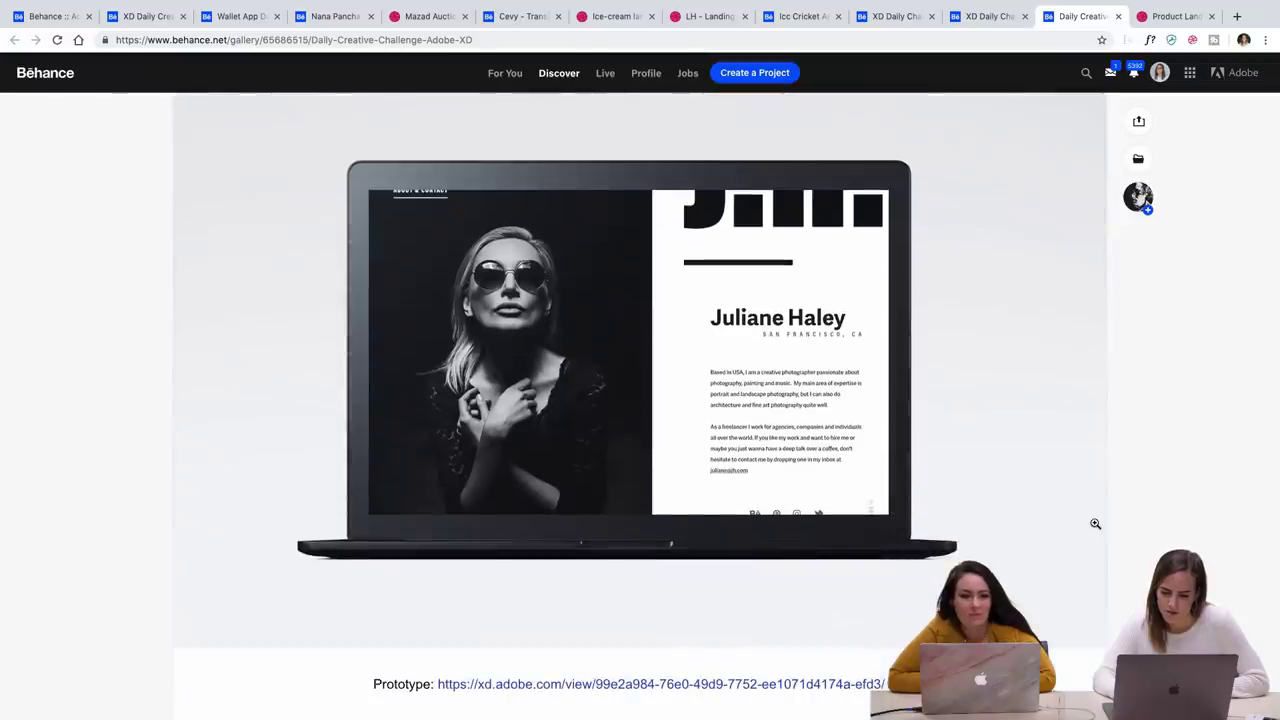
{"action": "scroll", "coordinate": [1095, 523], "scroll_direction": "down", "scroll_amount": 1}
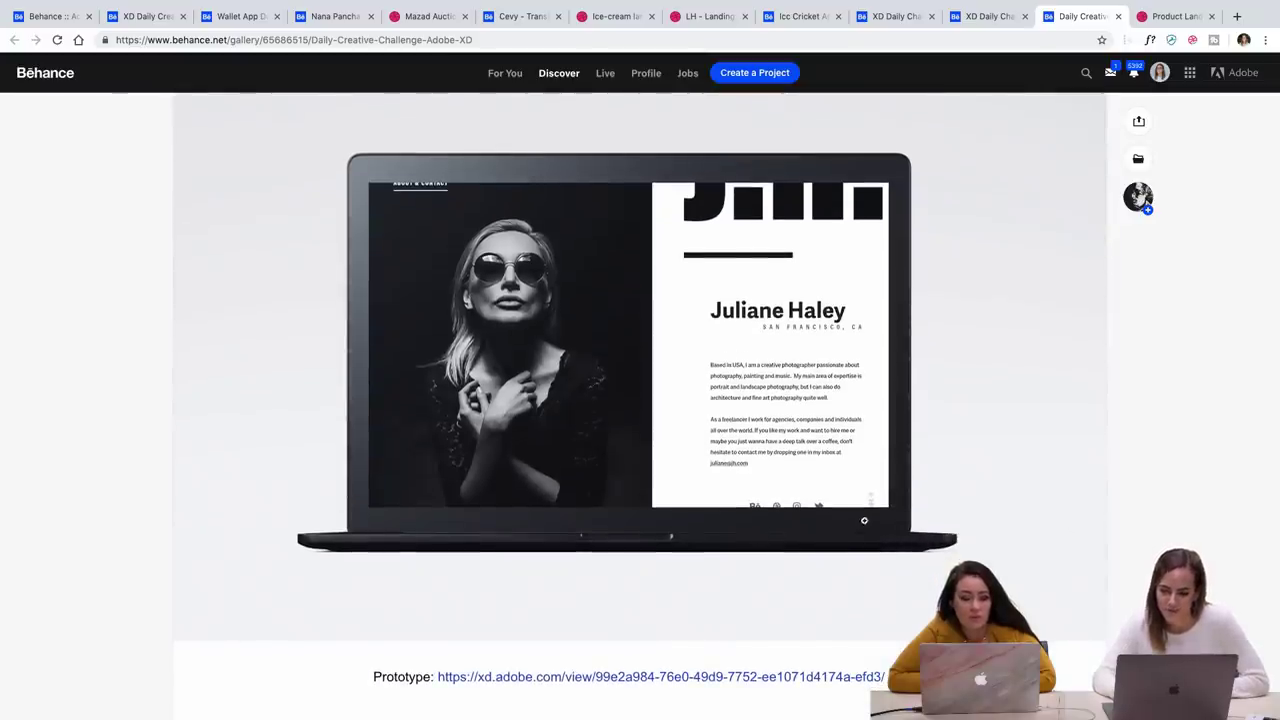
Examine part #3, the smartwatch weather app, from its brief and the row of watch faces to the lock screen explanation
{"action": "scroll", "coordinate": [1066, 372], "scroll_direction": "down", "scroll_amount": 7}
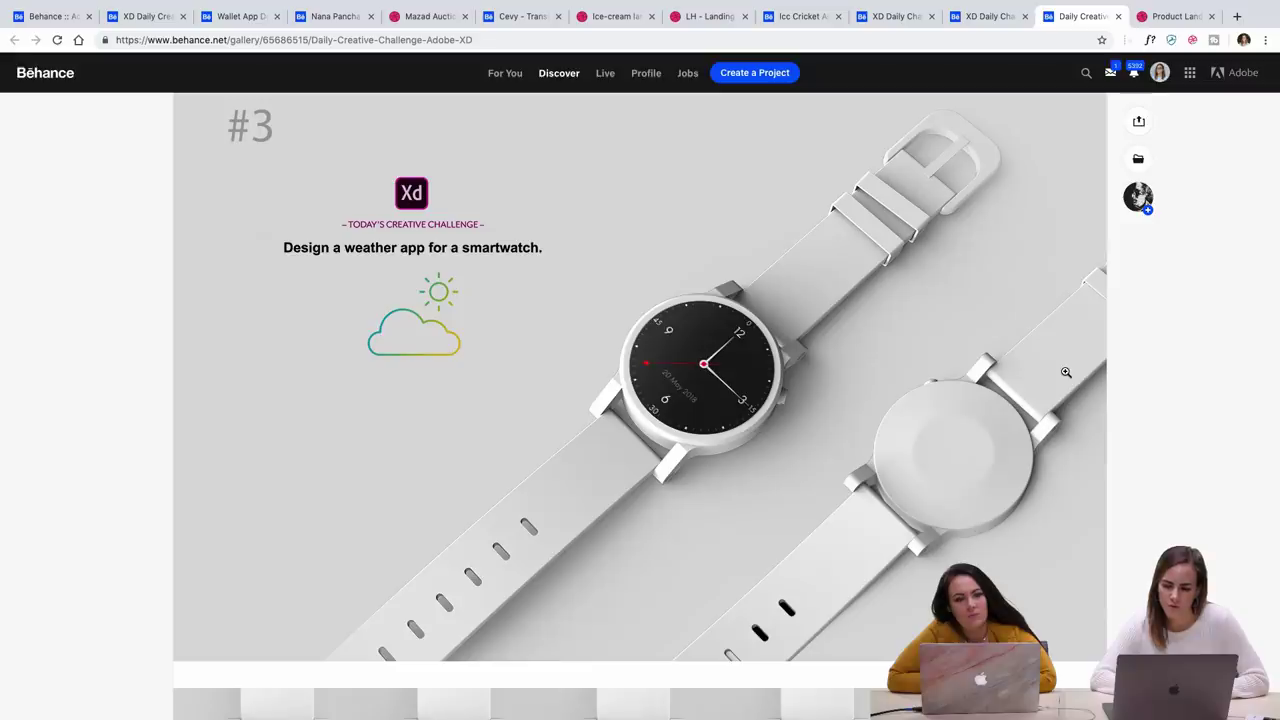
{"action": "scroll", "coordinate": [1066, 372], "scroll_direction": "down", "scroll_amount": 1}
{"action": "scroll", "coordinate": [1066, 372], "scroll_direction": "down", "scroll_amount": 2}
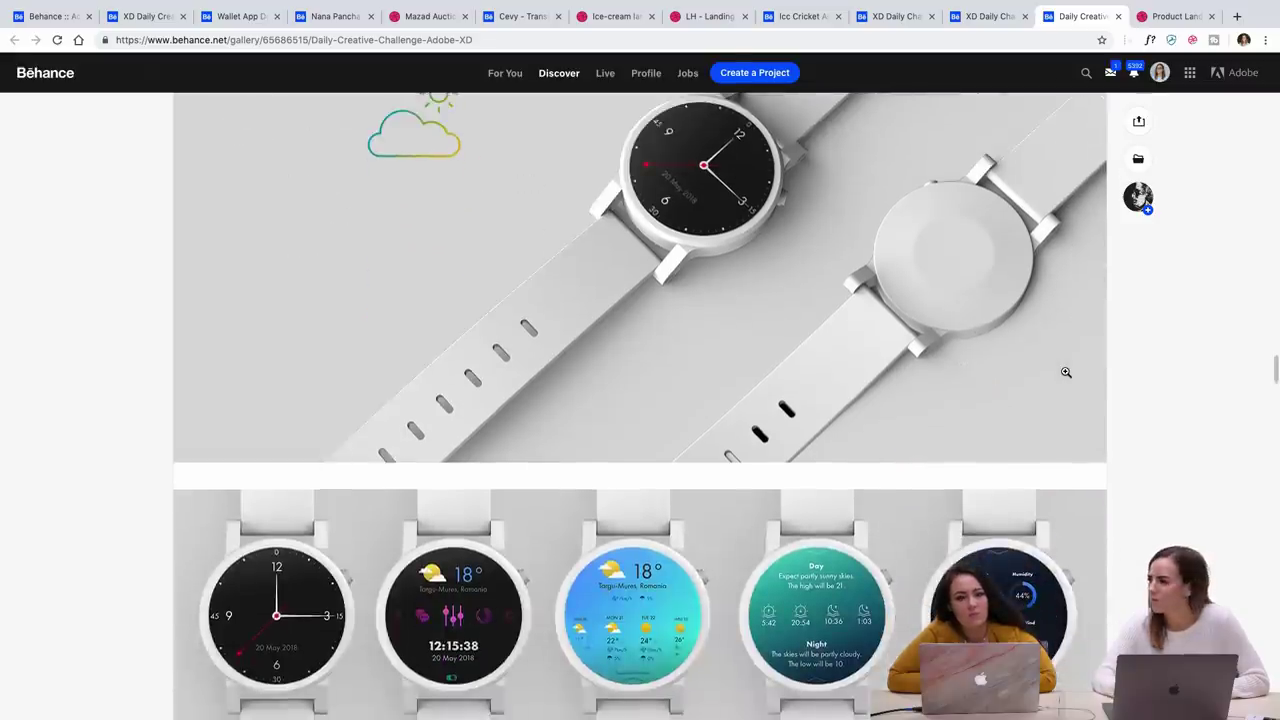
{"action": "scroll", "coordinate": [1066, 372], "scroll_direction": "down", "scroll_amount": 5}
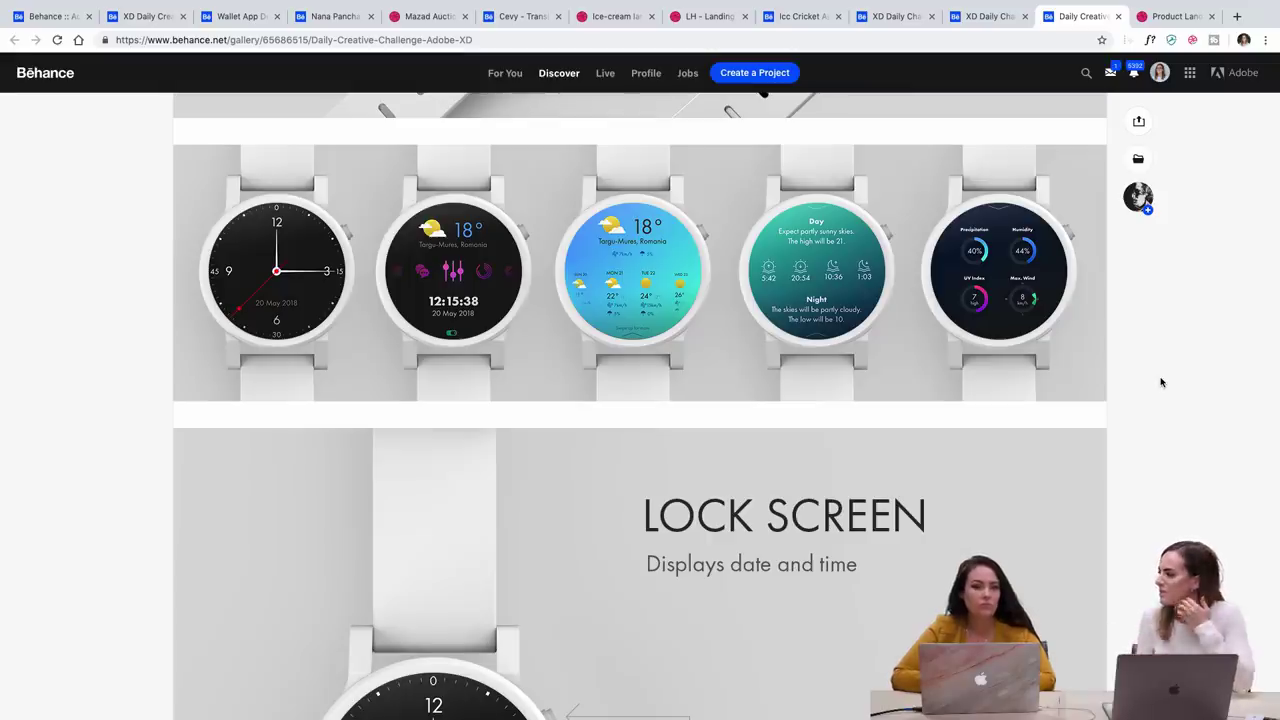
{"action": "scroll", "coordinate": [1161, 382], "scroll_direction": "down", "scroll_amount": 5}
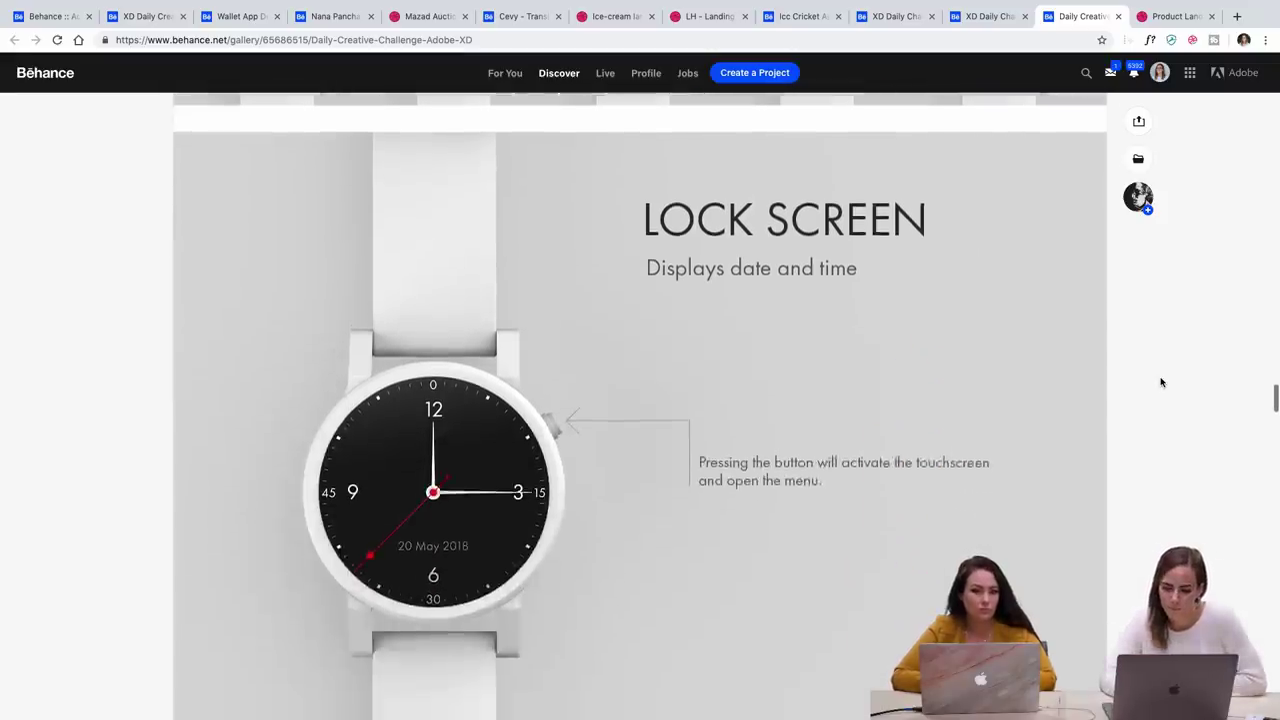
Examine the annotated Home Screen and Weather - Home watch layouts, including the menu, week view and view more notes
{"action": "scroll", "coordinate": [1161, 382], "scroll_direction": "down", "scroll_amount": 10}
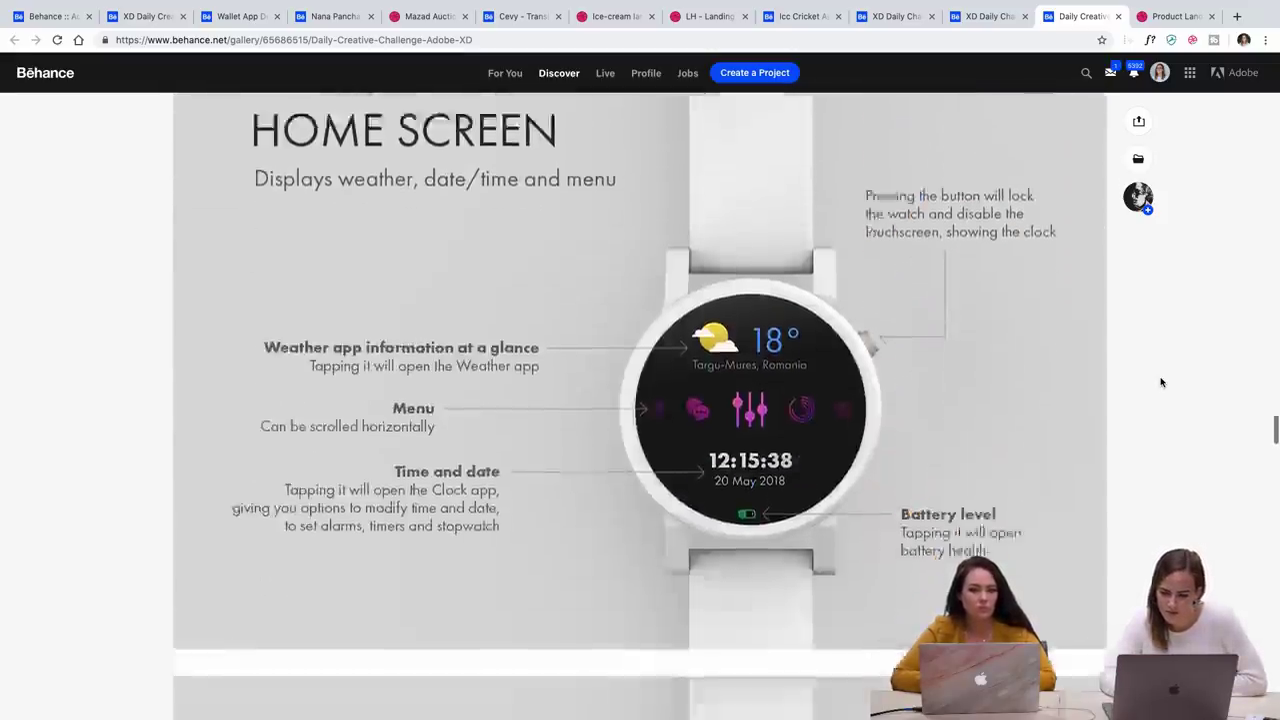
{"action": "scroll", "coordinate": [1161, 382], "scroll_direction": "up", "scroll_amount": 2}
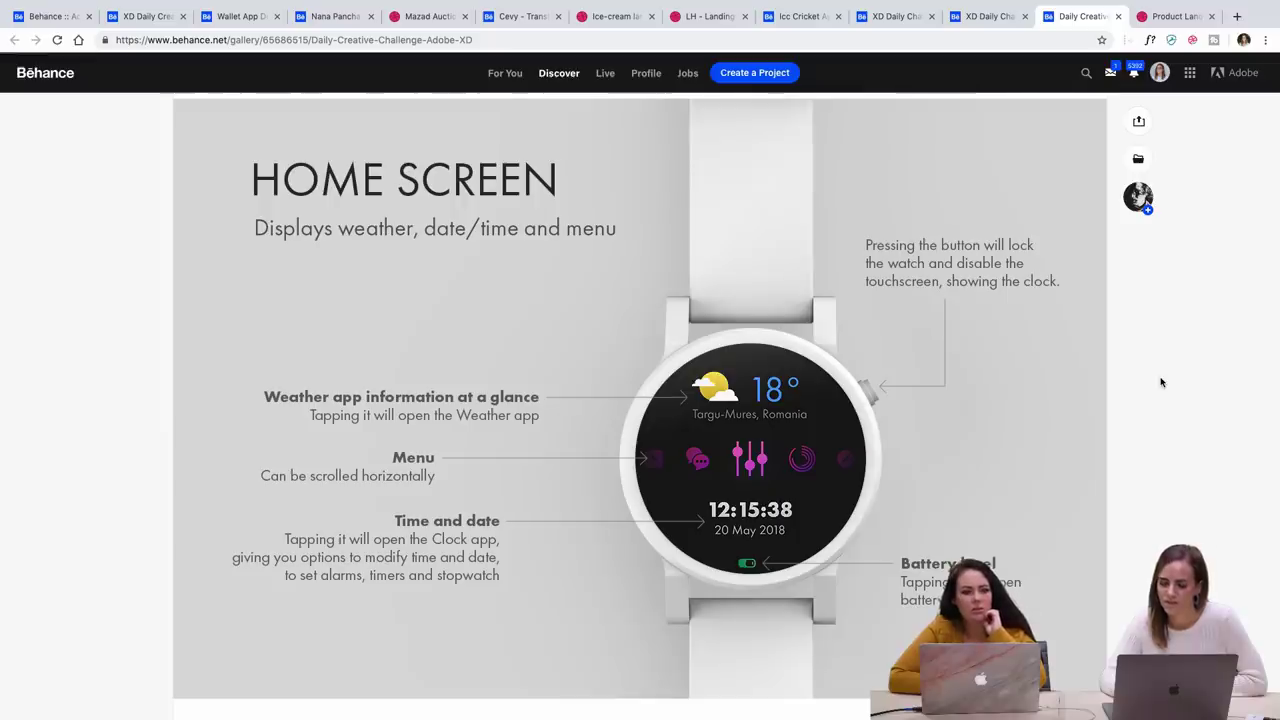
{"action": "scroll", "coordinate": [1161, 382], "scroll_direction": "down", "scroll_amount": 1}
{"action": "scroll", "coordinate": [1161, 382], "scroll_direction": "down", "scroll_amount": 1}
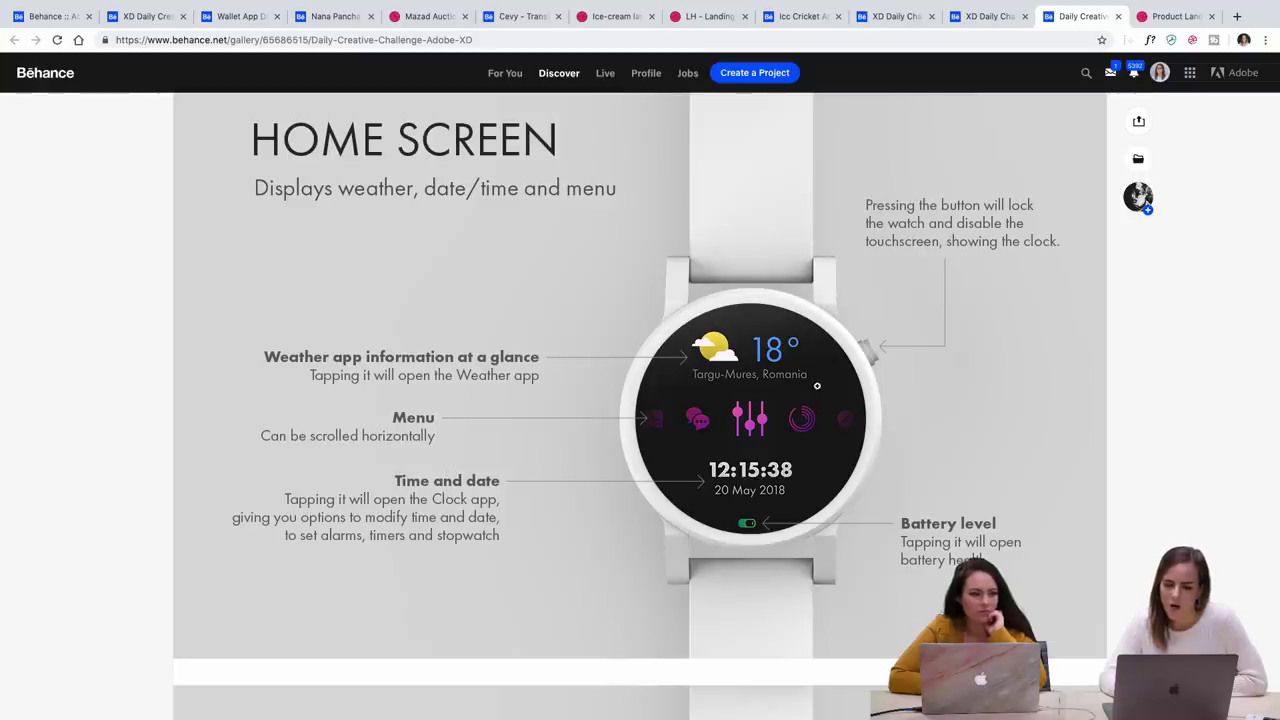
{"action": "scroll", "coordinate": [988, 448], "scroll_direction": "down", "scroll_amount": 3}
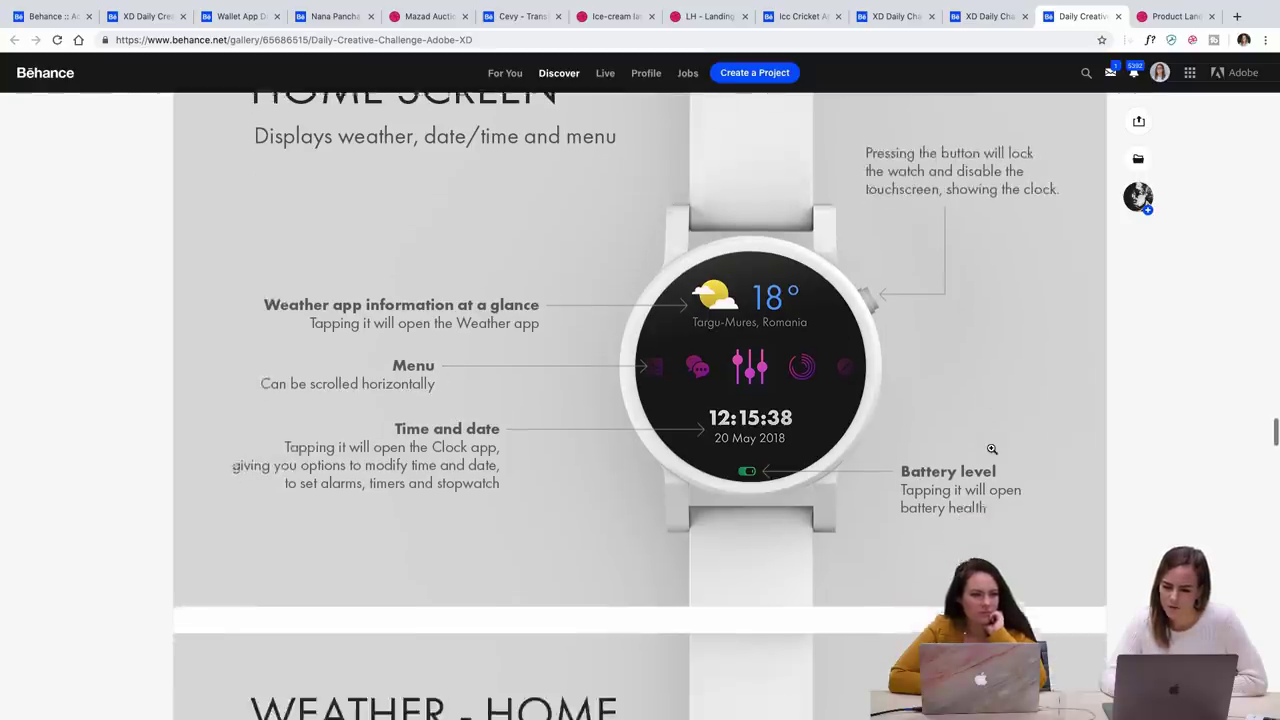
{"action": "scroll", "coordinate": [992, 449], "scroll_direction": "down", "scroll_amount": 5}
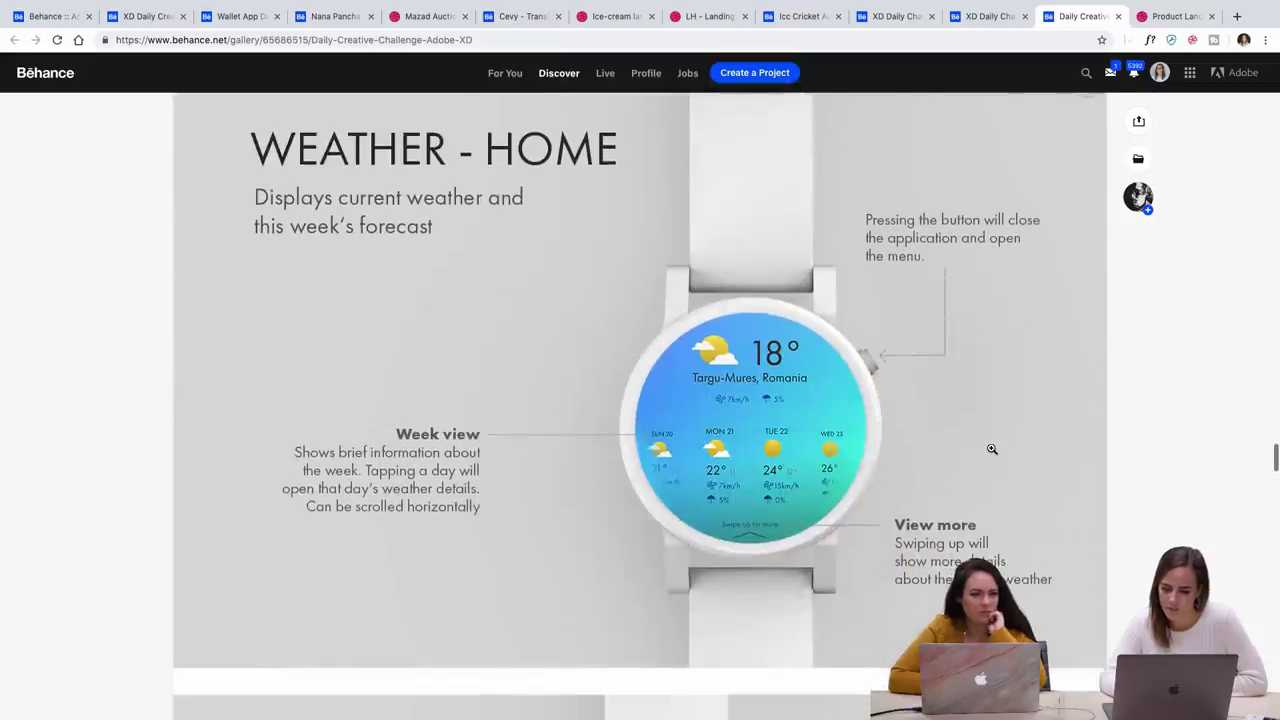
{"action": "scroll", "coordinate": [992, 449], "scroll_direction": "down", "scroll_amount": 1}
{"action": "scroll", "coordinate": [992, 449], "scroll_direction": "down", "scroll_amount": 1}
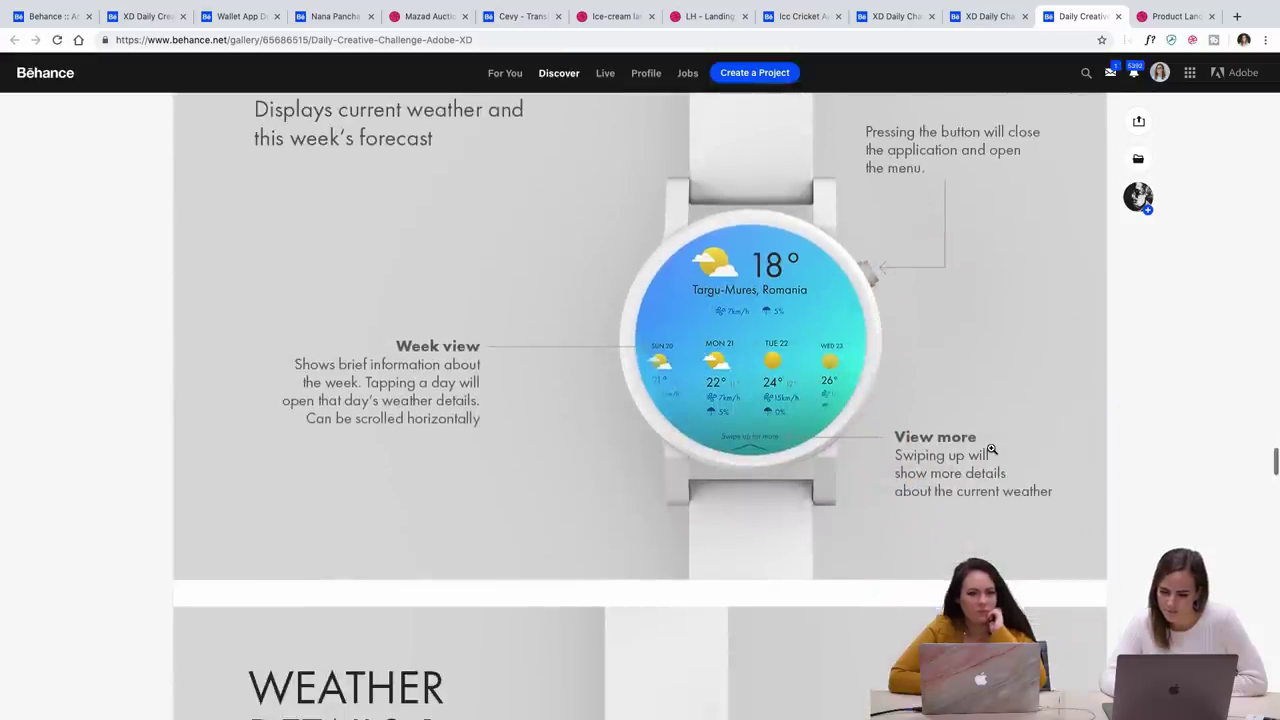
{"action": "scroll", "coordinate": [992, 449], "scroll_direction": "down", "scroll_amount": 1}
{"action": "scroll", "coordinate": [992, 449], "scroll_direction": "down", "scroll_amount": 1}
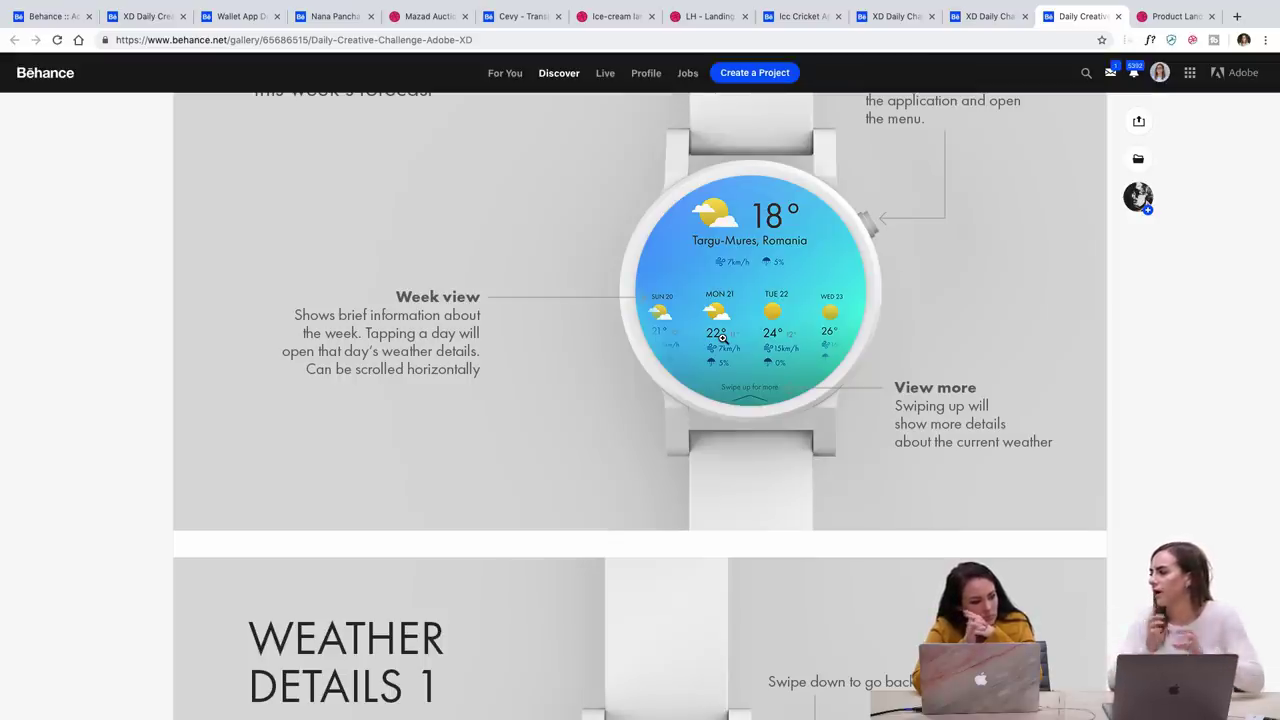
Examine the annotated Weather Details 1 and Weather Details 2 watch layouts, down to the smartwatch prototype link
{"action": "scroll", "coordinate": [722, 338], "scroll_direction": "down", "scroll_amount": 5}
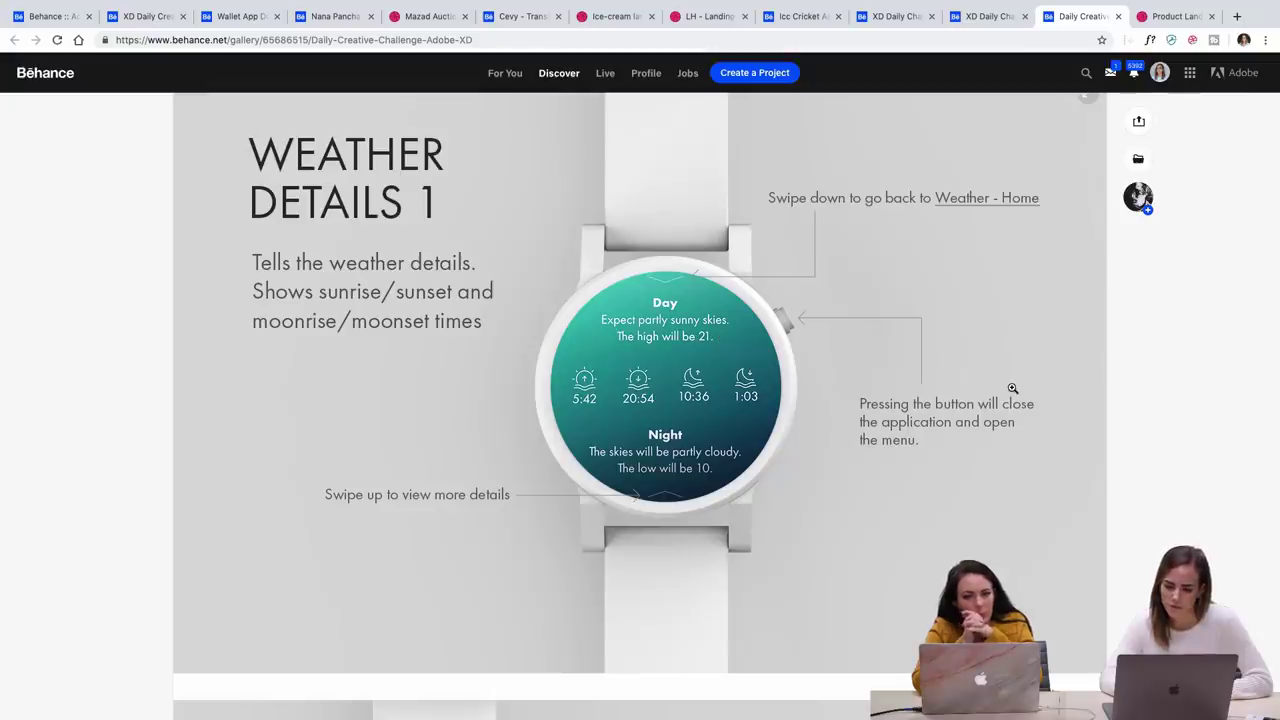
{"action": "scroll", "coordinate": [1012, 388], "scroll_direction": "down", "scroll_amount": 1}
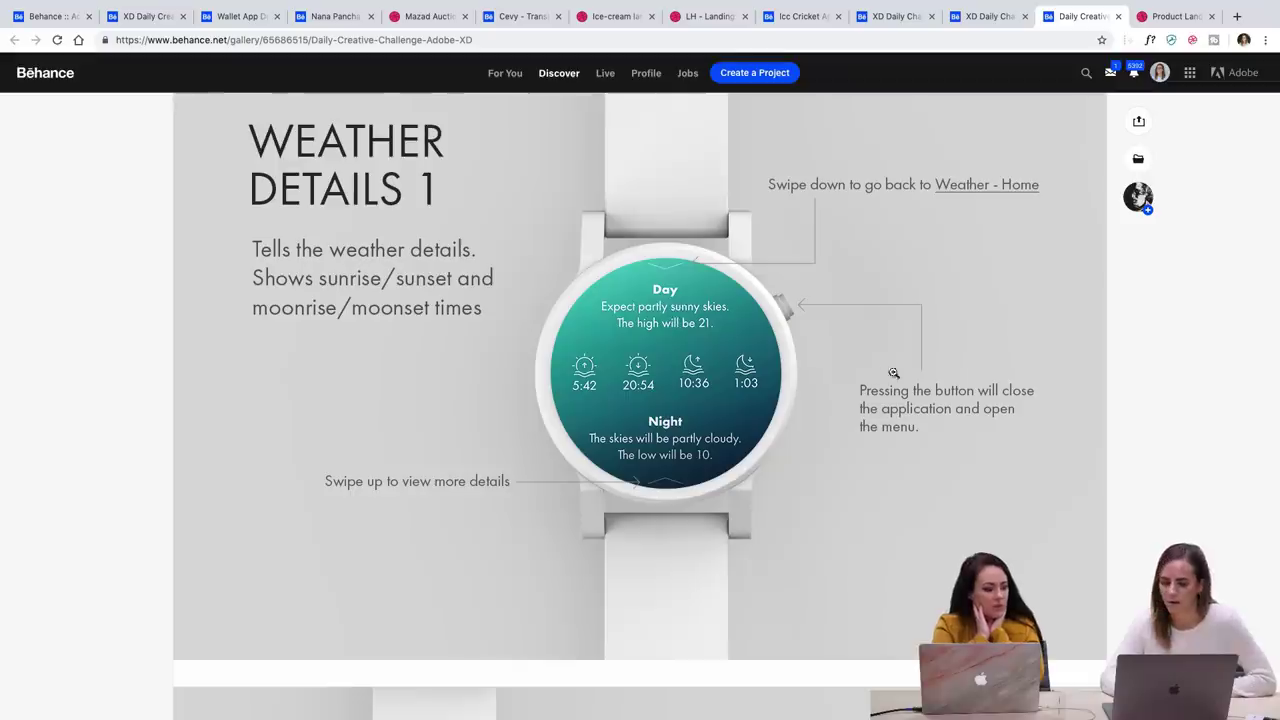
{"action": "scroll", "coordinate": [997, 520], "scroll_direction": "down", "scroll_amount": 5}
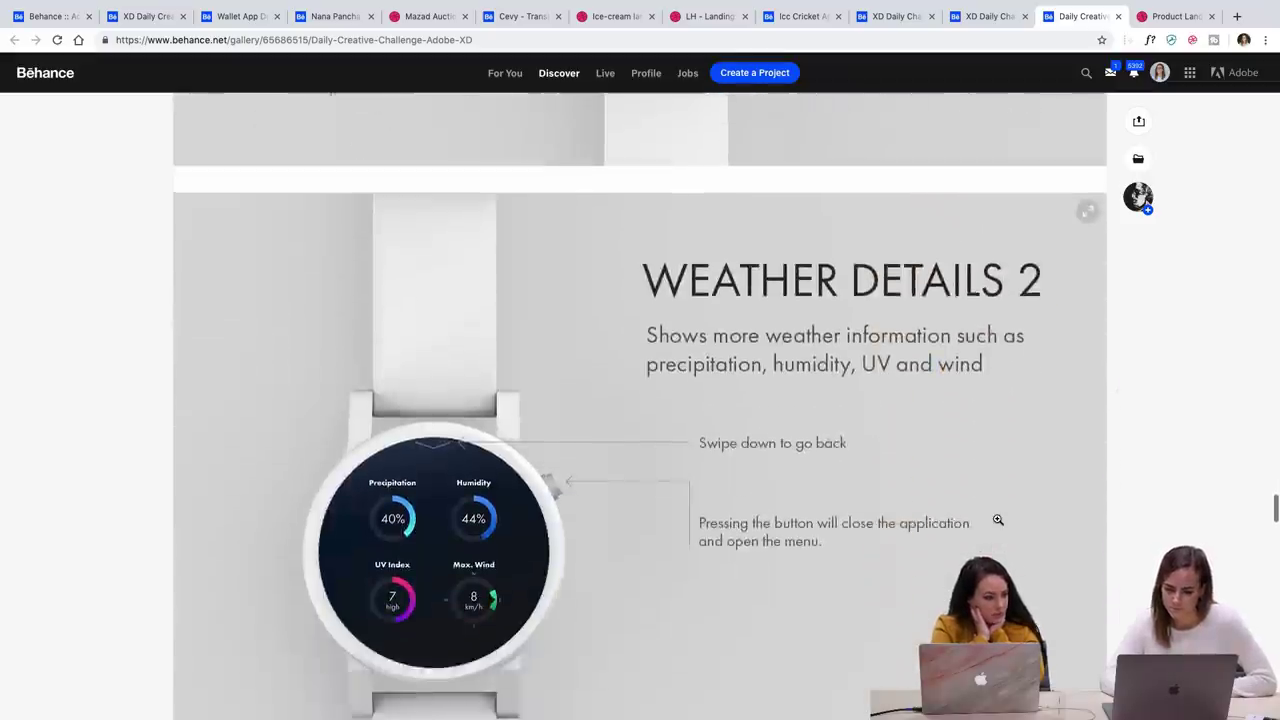
{"action": "scroll", "coordinate": [997, 520], "scroll_direction": "down", "scroll_amount": 2}
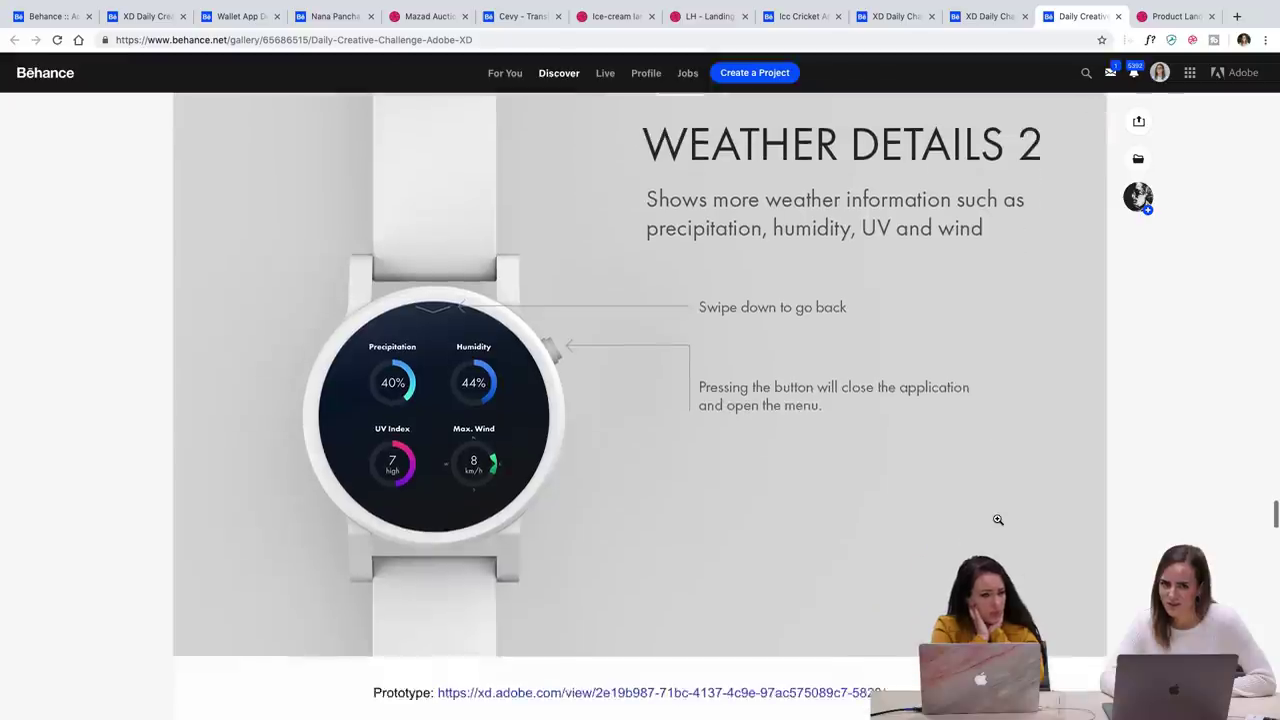
{"action": "scroll", "coordinate": [997, 520], "scroll_direction": "up", "scroll_amount": 1}
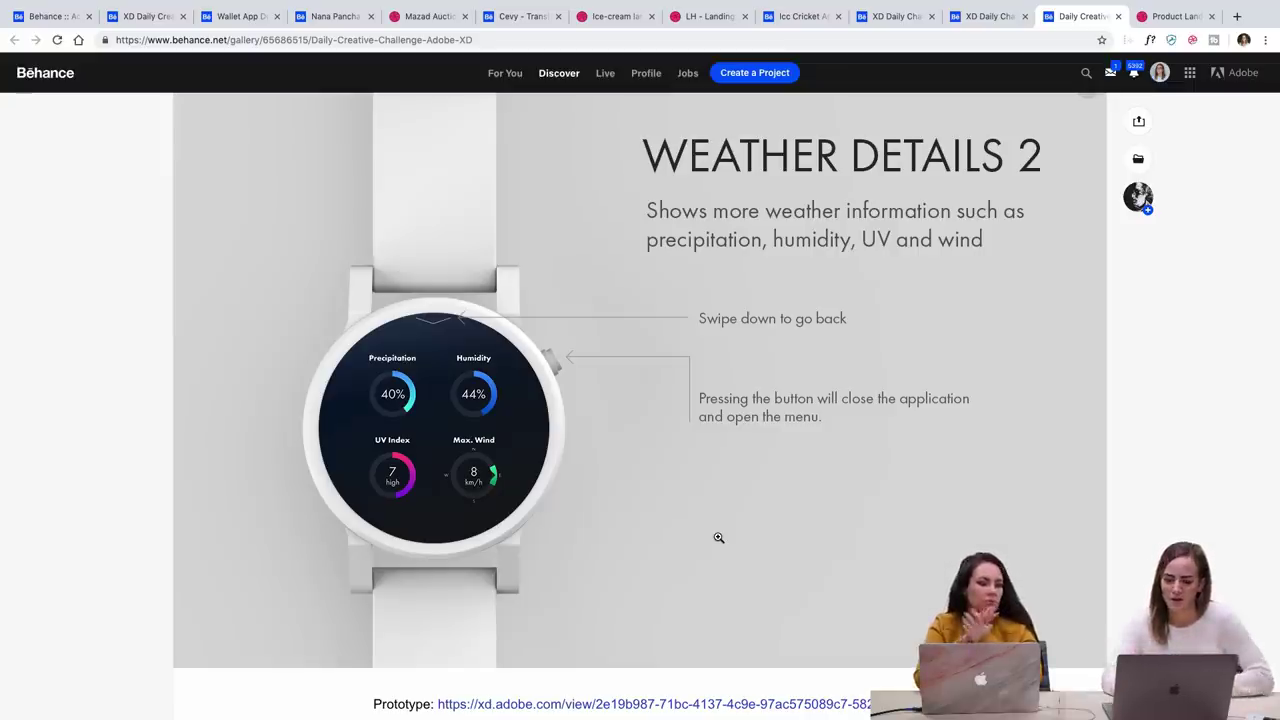
{"action": "scroll", "coordinate": [993, 509], "scroll_direction": "down", "scroll_amount": 1}
{"action": "scroll", "coordinate": [993, 509], "scroll_direction": "down", "scroll_amount": 4}
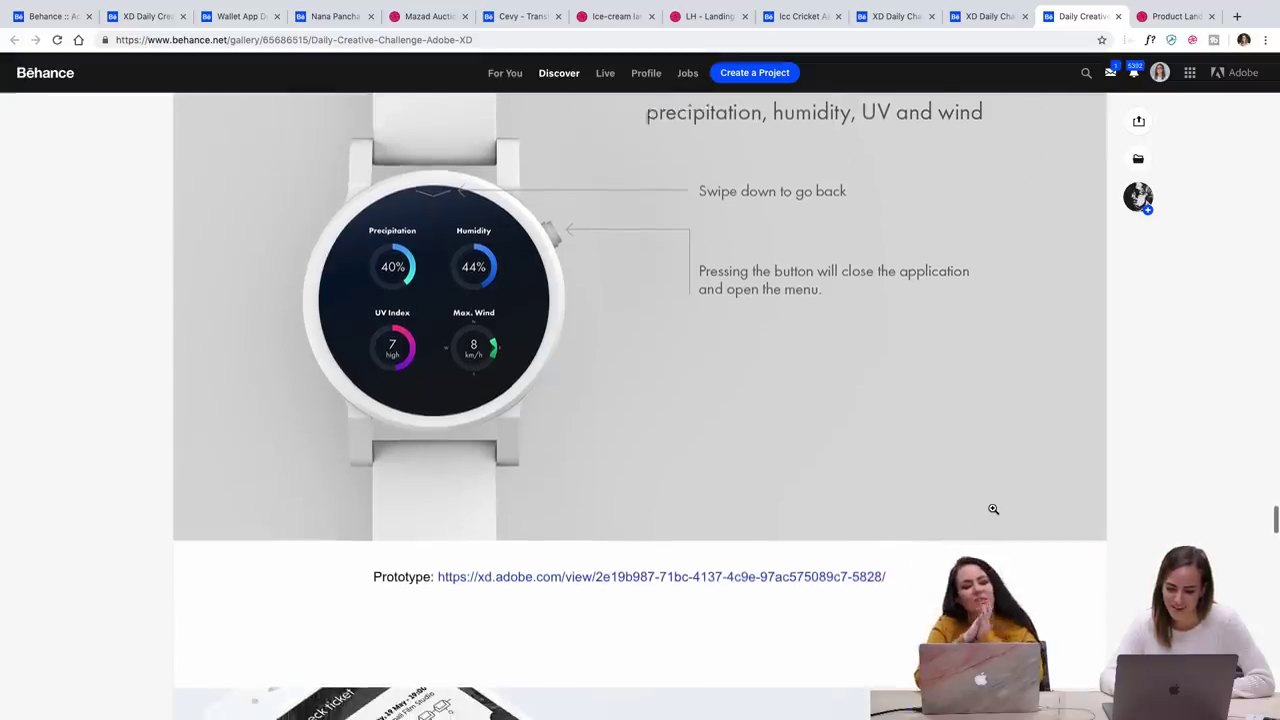
{"action": "scroll", "coordinate": [993, 509], "scroll_direction": "up", "scroll_amount": 3}
{"action": "scroll", "coordinate": [993, 509], "scroll_direction": "up", "scroll_amount": 1}
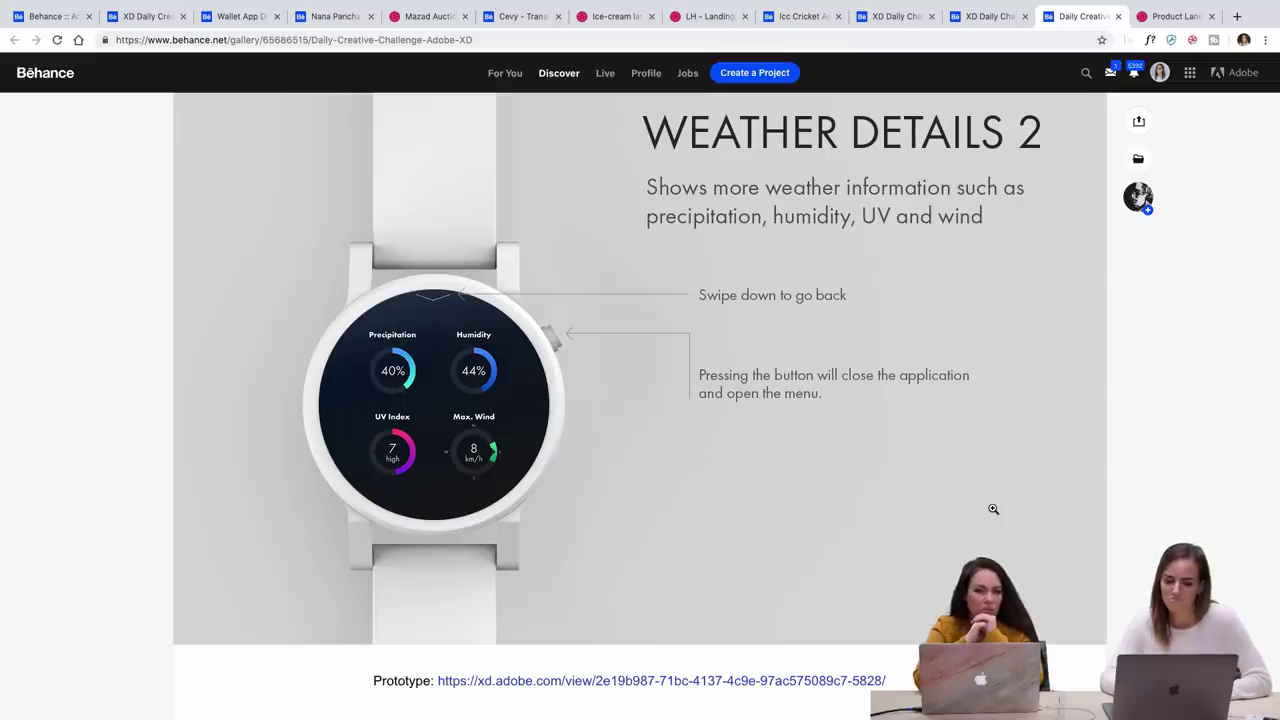
{"action": "scroll", "coordinate": [993, 509], "scroll_direction": "down", "scroll_amount": 1}
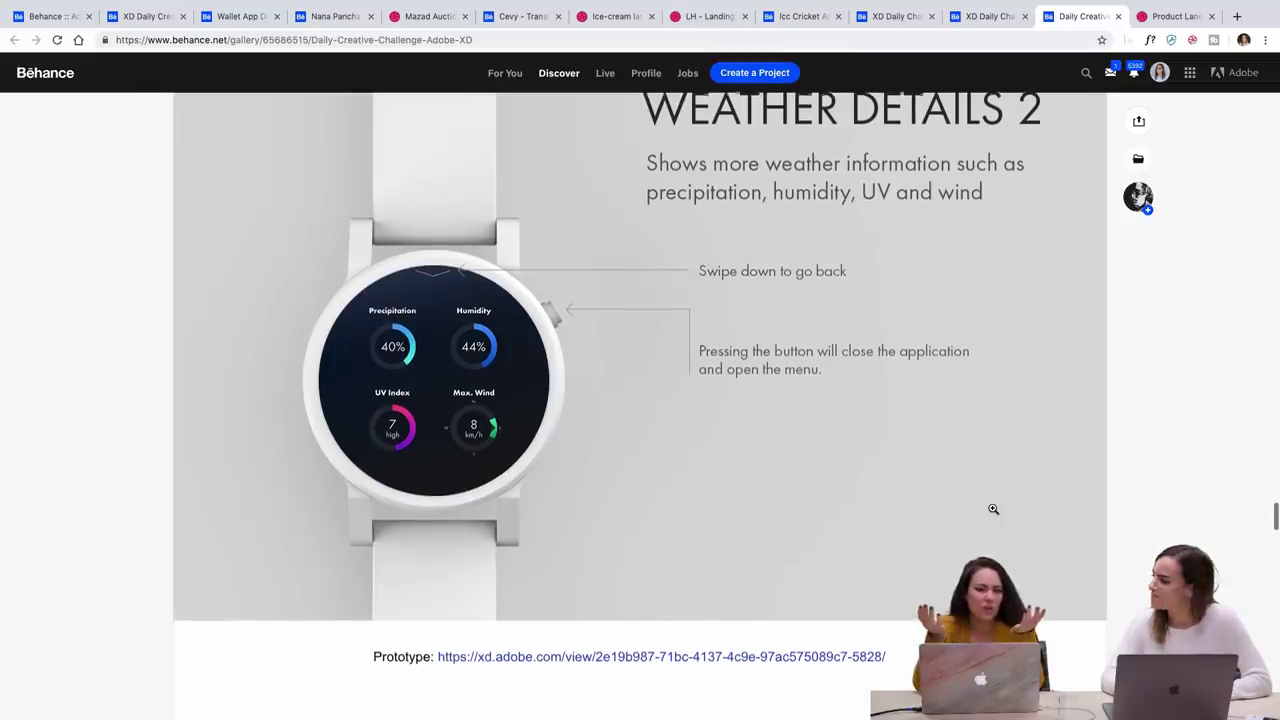
{"action": "scroll", "coordinate": [993, 509], "scroll_direction": "down", "scroll_amount": 2}
{"action": "scroll", "coordinate": [993, 509], "scroll_direction": "up", "scroll_amount": 1}
{"action": "scroll", "coordinate": [993, 509], "scroll_direction": "up", "scroll_amount": 1}
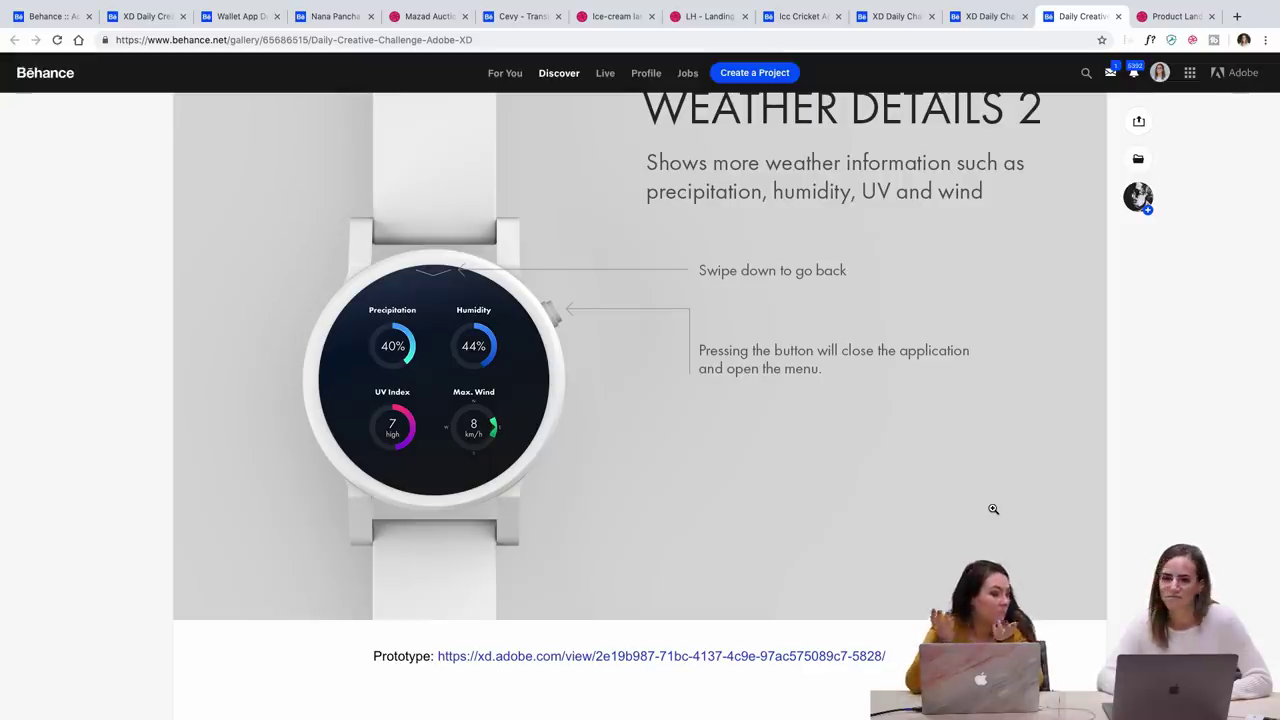
Examine part #2, the mobile movie ticket purchase flow, from its brief through the phone screens to the prototype link
{"action": "scroll", "coordinate": [993, 509], "scroll_direction": "down", "scroll_amount": 6}
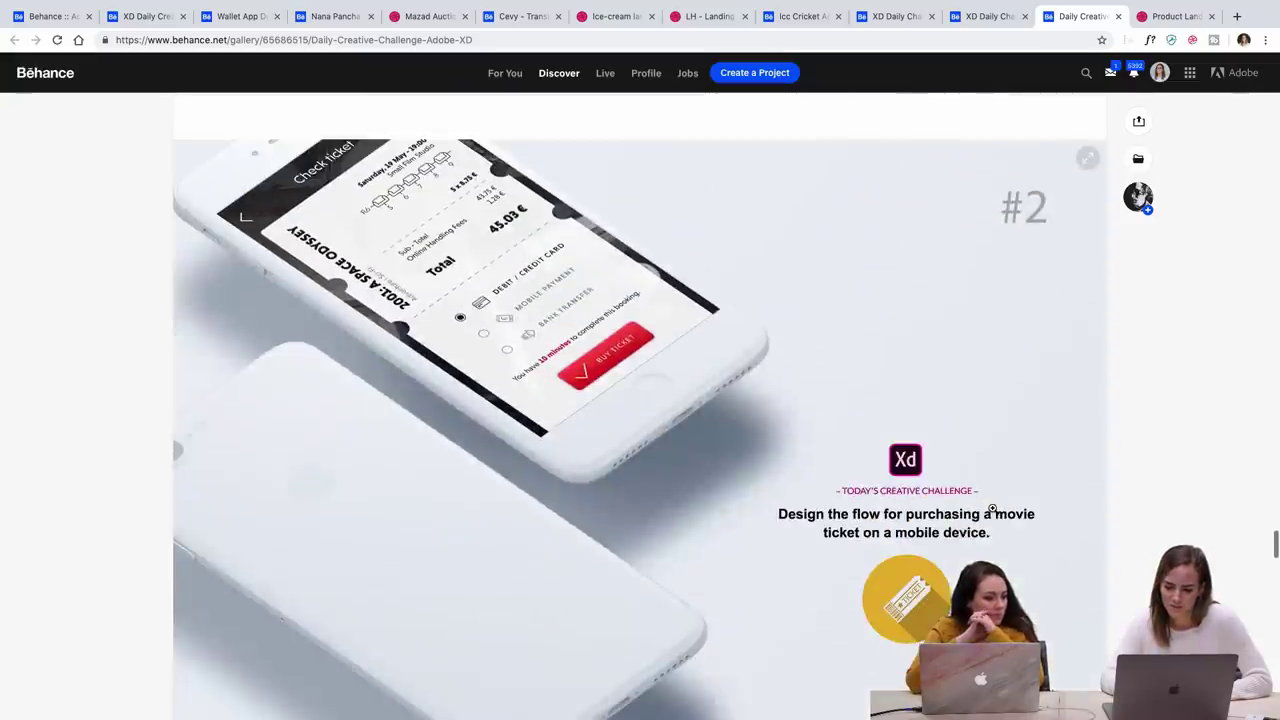
{"action": "scroll", "coordinate": [1000, 508], "scroll_direction": "down", "scroll_amount": 1}
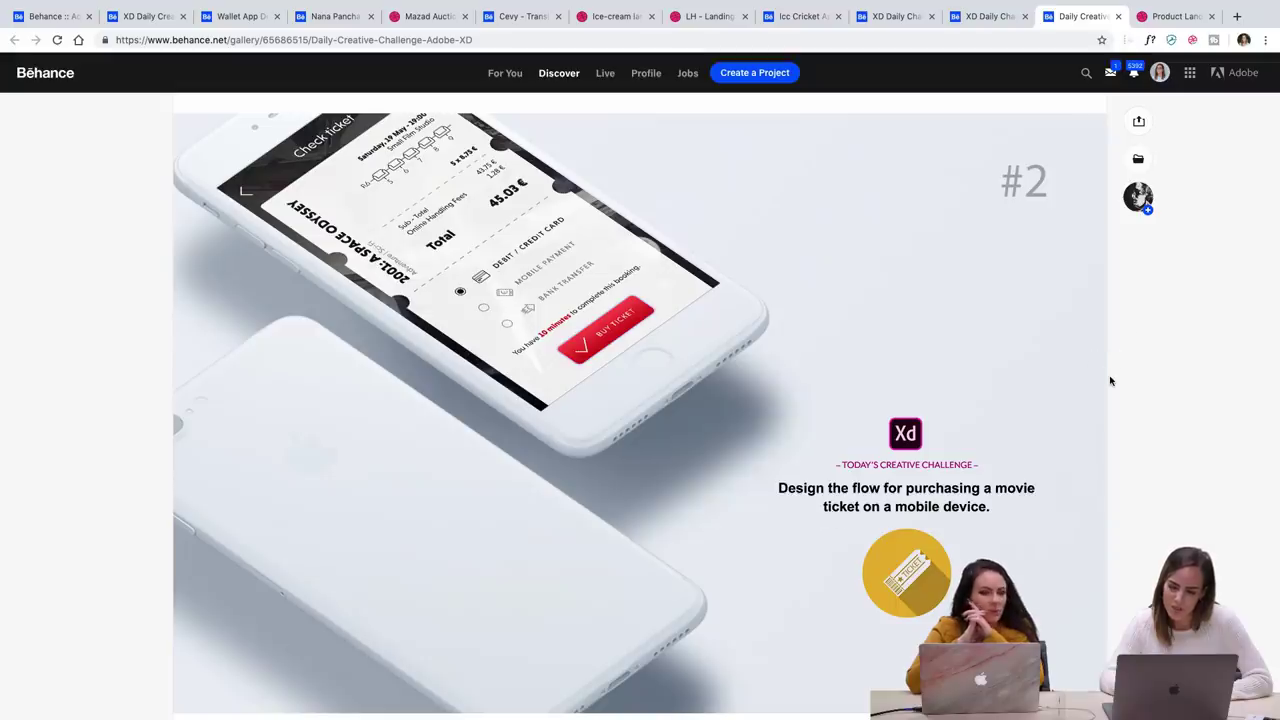
{"action": "scroll", "coordinate": [1112, 383], "scroll_direction": "down", "scroll_amount": 6}
{"action": "scroll", "coordinate": [1110, 383], "scroll_direction": "down", "scroll_amount": 1}
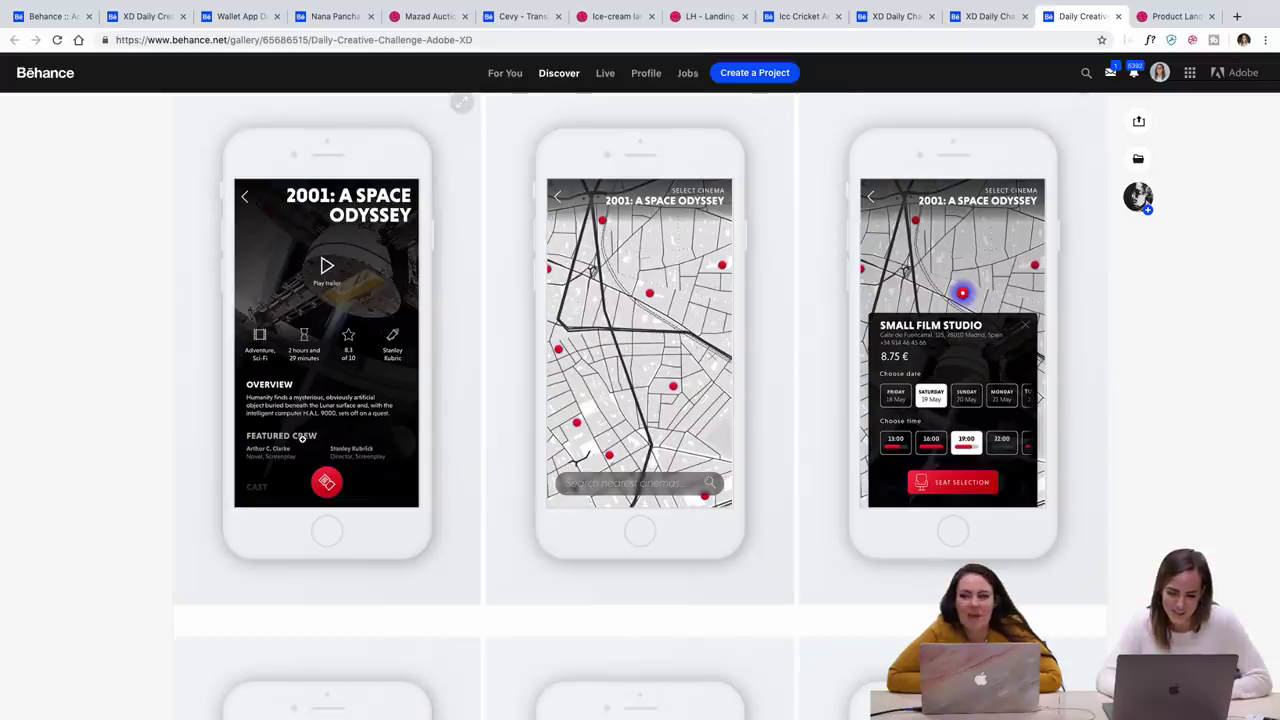
{"action": "scroll", "coordinate": [279, 386], "scroll_direction": "down", "scroll_amount": 10}
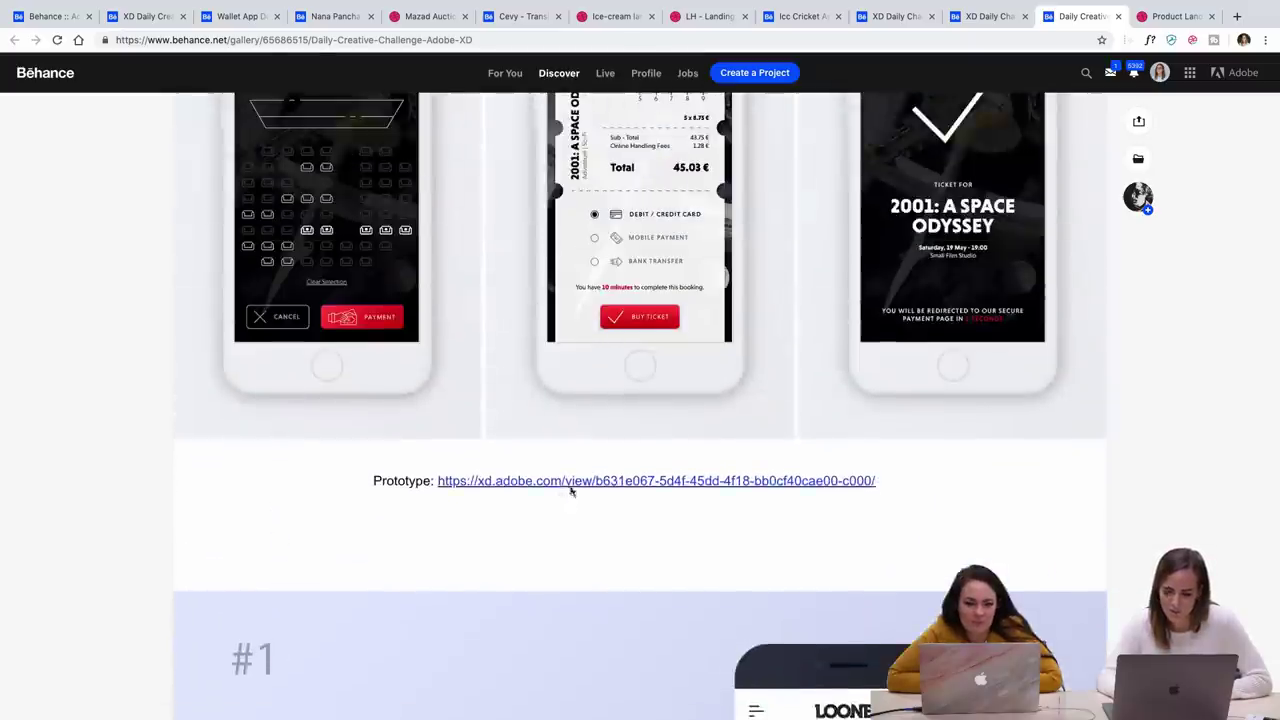
Open the movie ticket prototype and walk through cinema, screening, seat selection and payment for 2001: A Space Odyssey to the purchase confirmation
{"action": "left_click", "coordinate": [571, 489]}
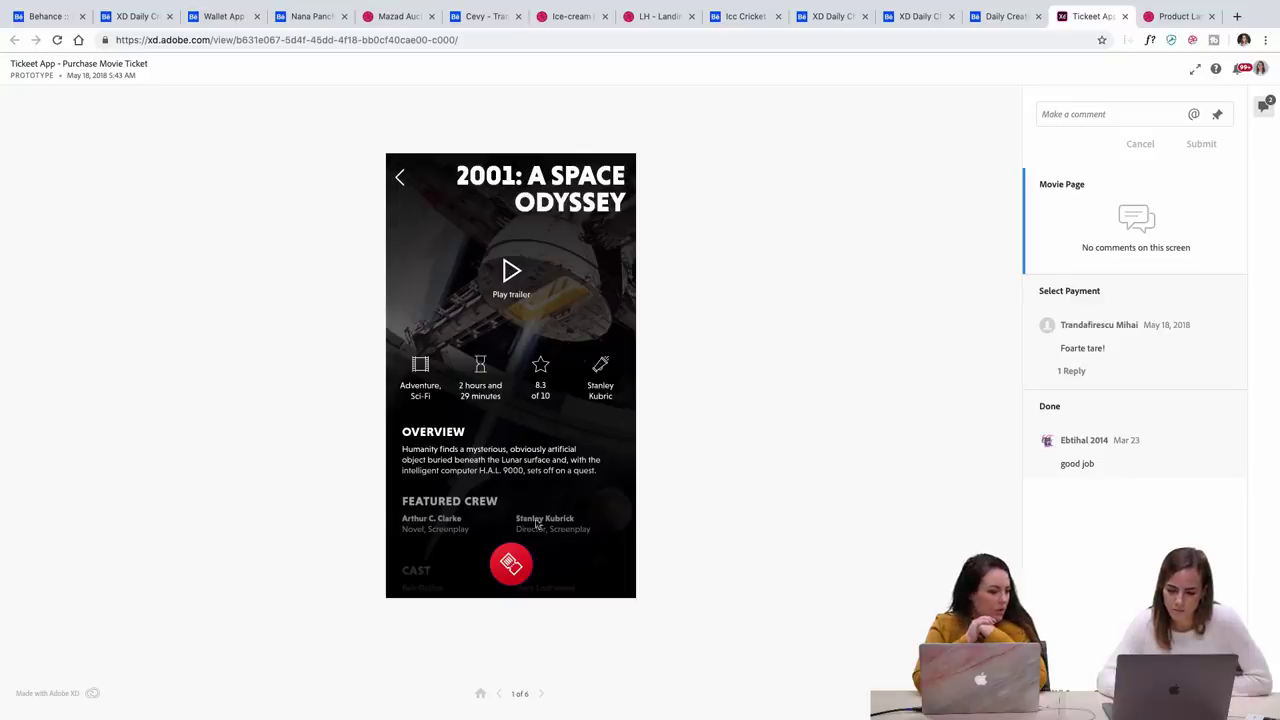
{"action": "left_click", "coordinate": [512, 563]}
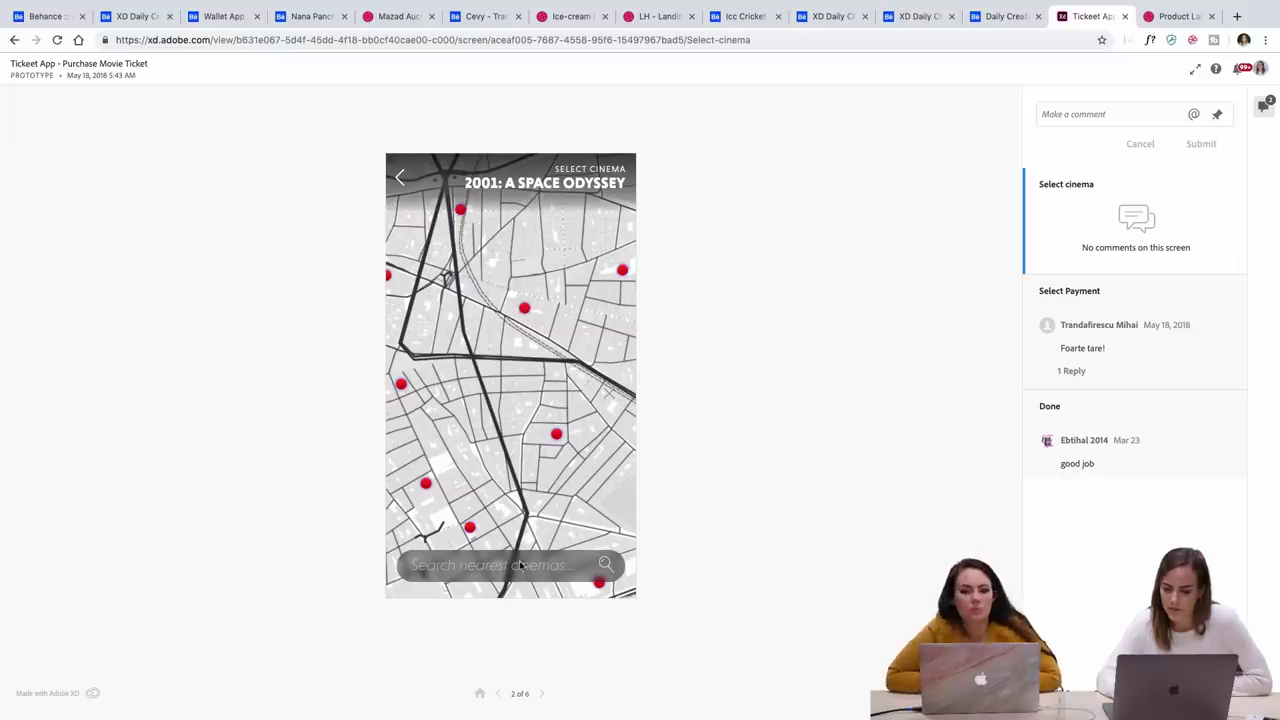
{"action": "left_click", "coordinate": [526, 314]}
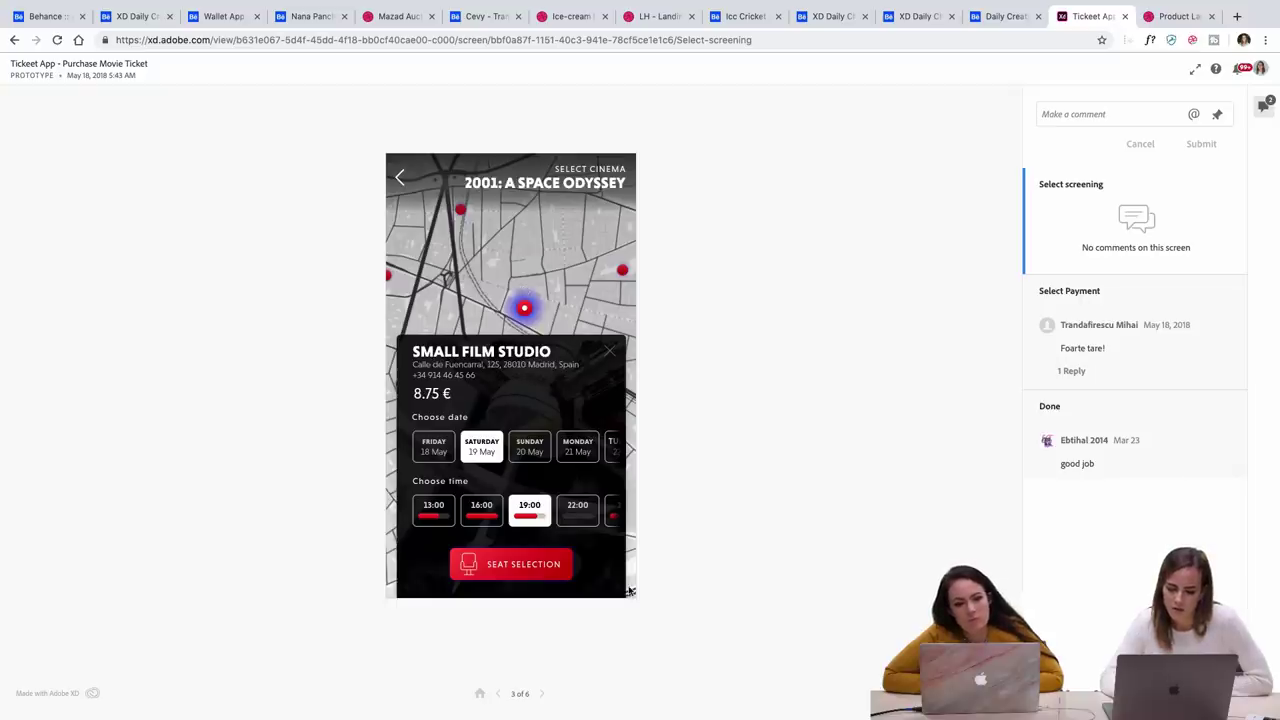
{"action": "left_click", "coordinate": [523, 564]}
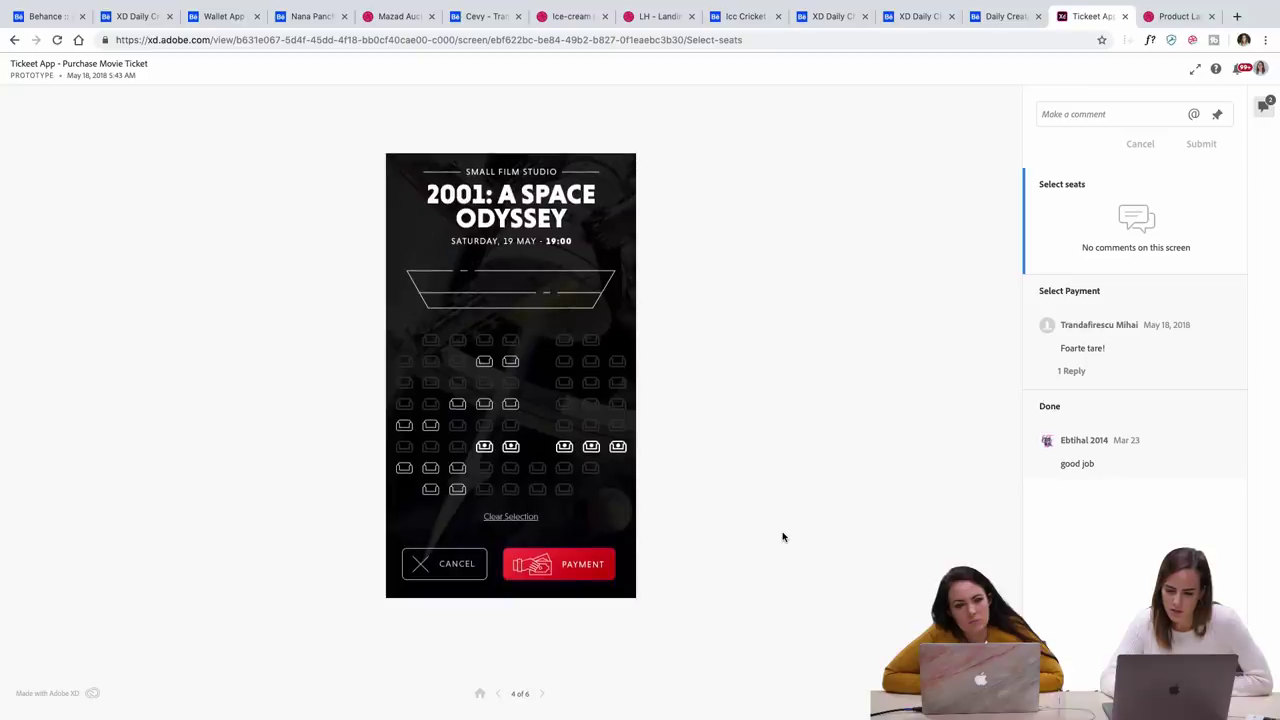
{"action": "left_click", "coordinate": [597, 569]}
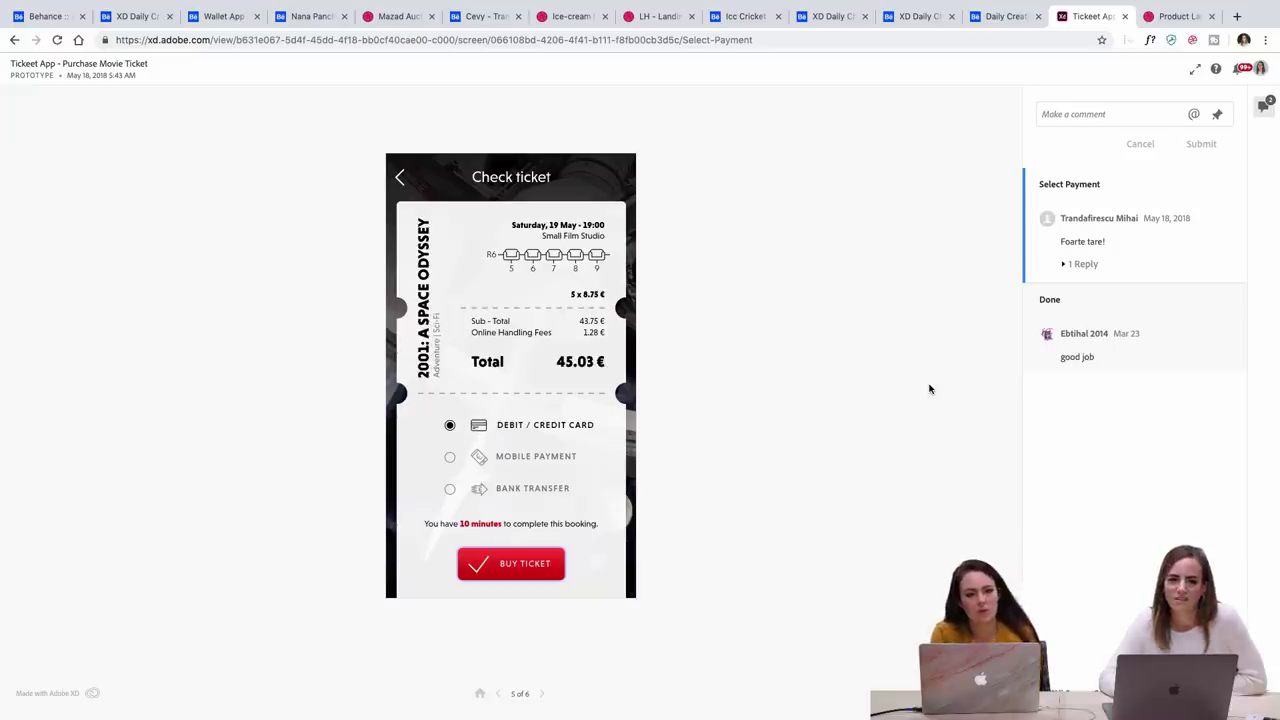
{"action": "left_click", "coordinate": [521, 560]}
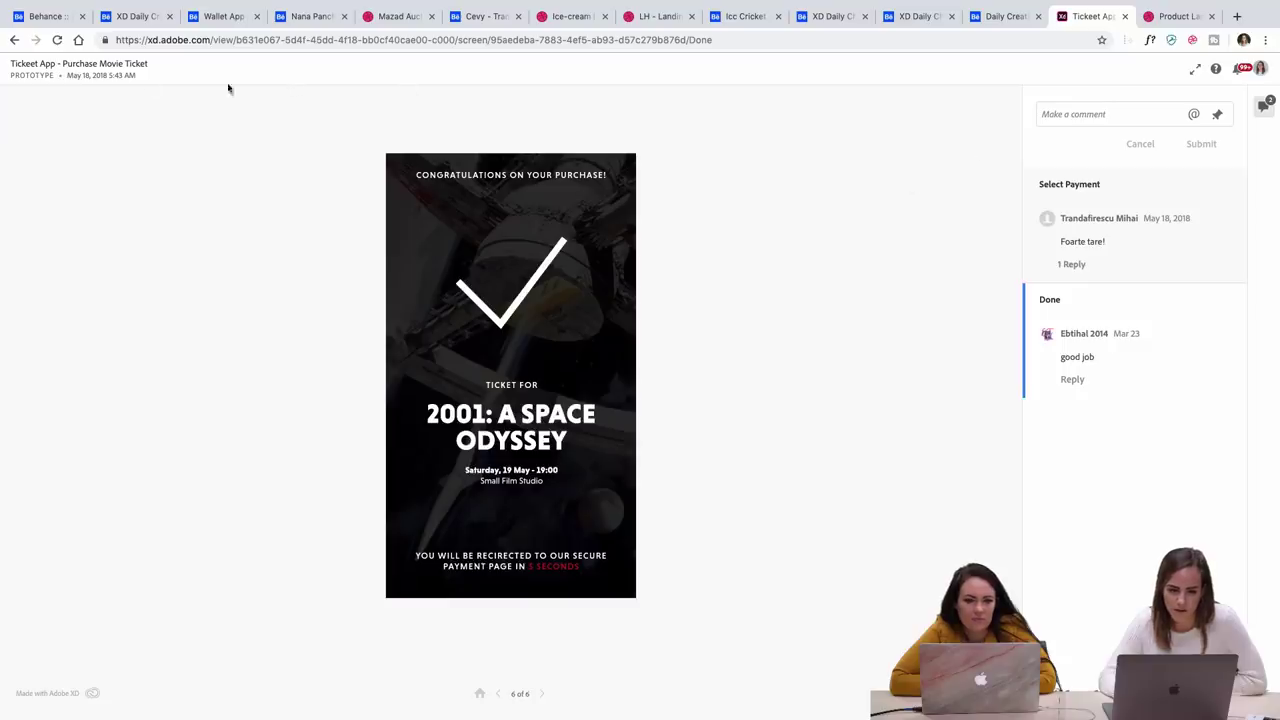
Return to the Daily Creative Challenge project, close the ticket prototype and examine part #1, the Looney activity tracker dashboard
{"action": "left_click", "coordinate": [1000, 16]}
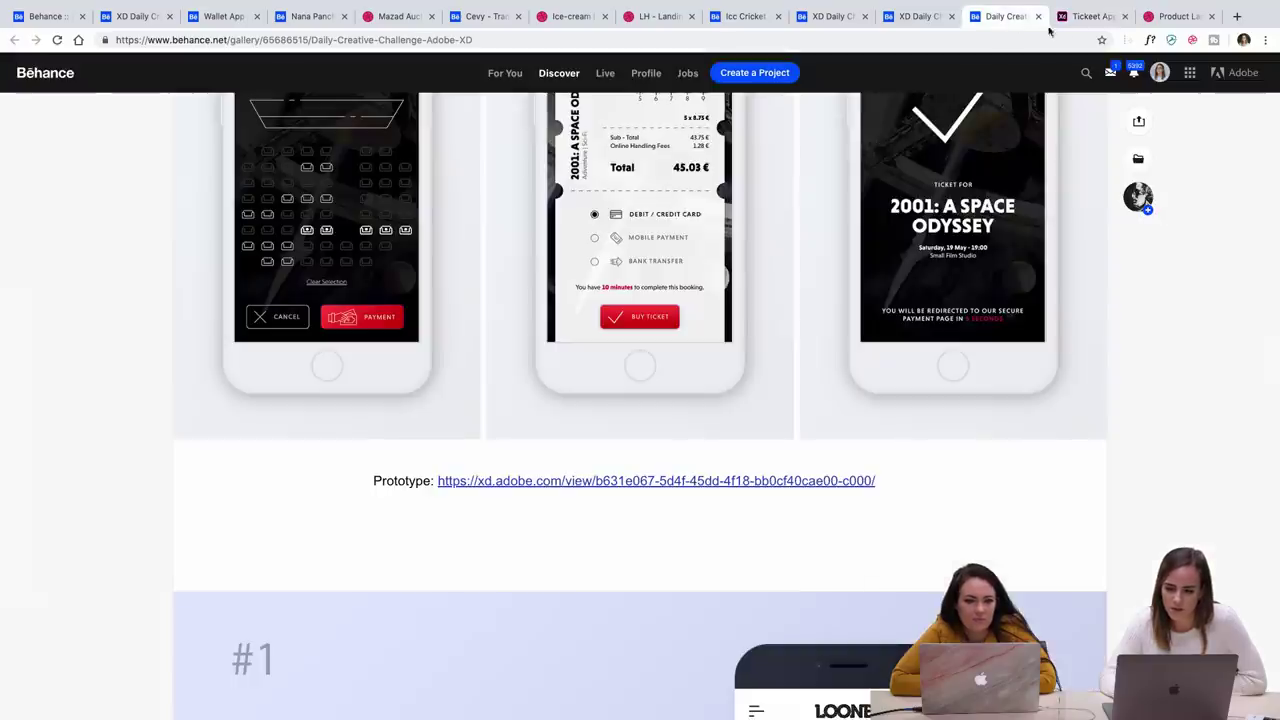
{"action": "scroll", "coordinate": [1005, 282], "scroll_direction": "down", "scroll_amount": 5}
{"action": "scroll", "coordinate": [1005, 282], "scroll_direction": "down", "scroll_amount": 1}
{"action": "scroll", "coordinate": [1003, 280], "scroll_direction": "up", "scroll_amount": 2}
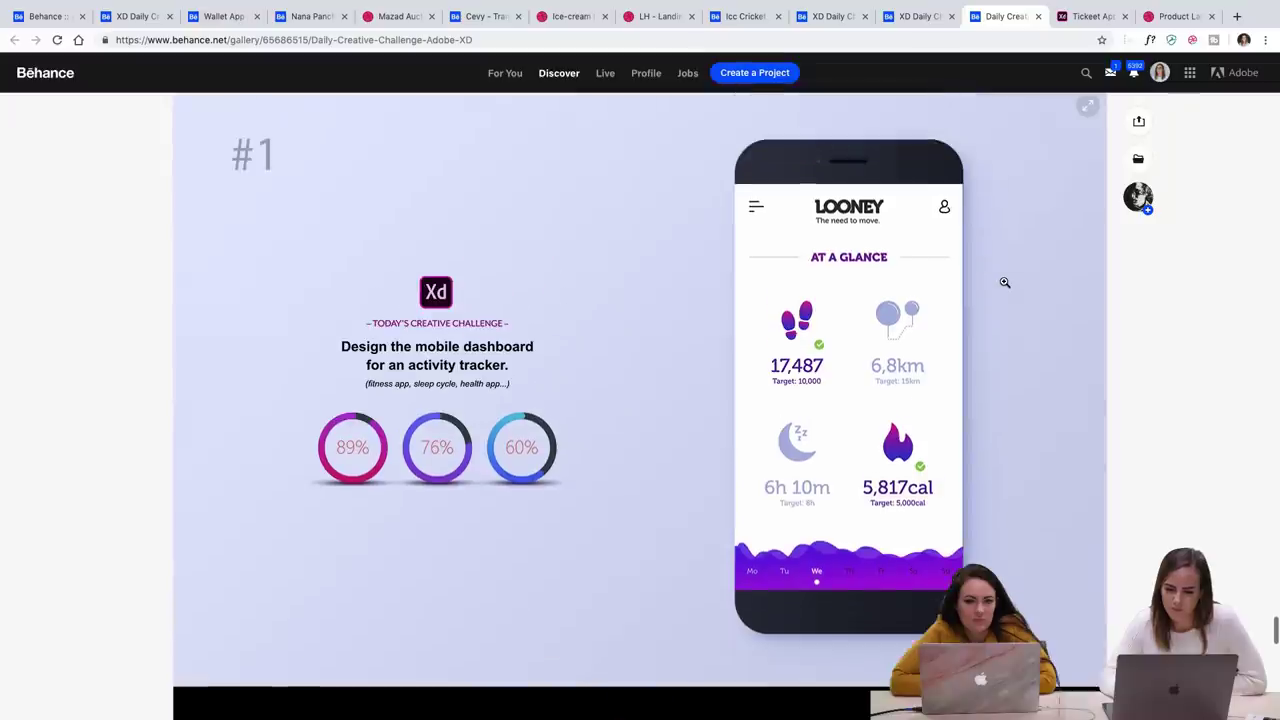
{"action": "left_click", "coordinate": [1124, 16]}
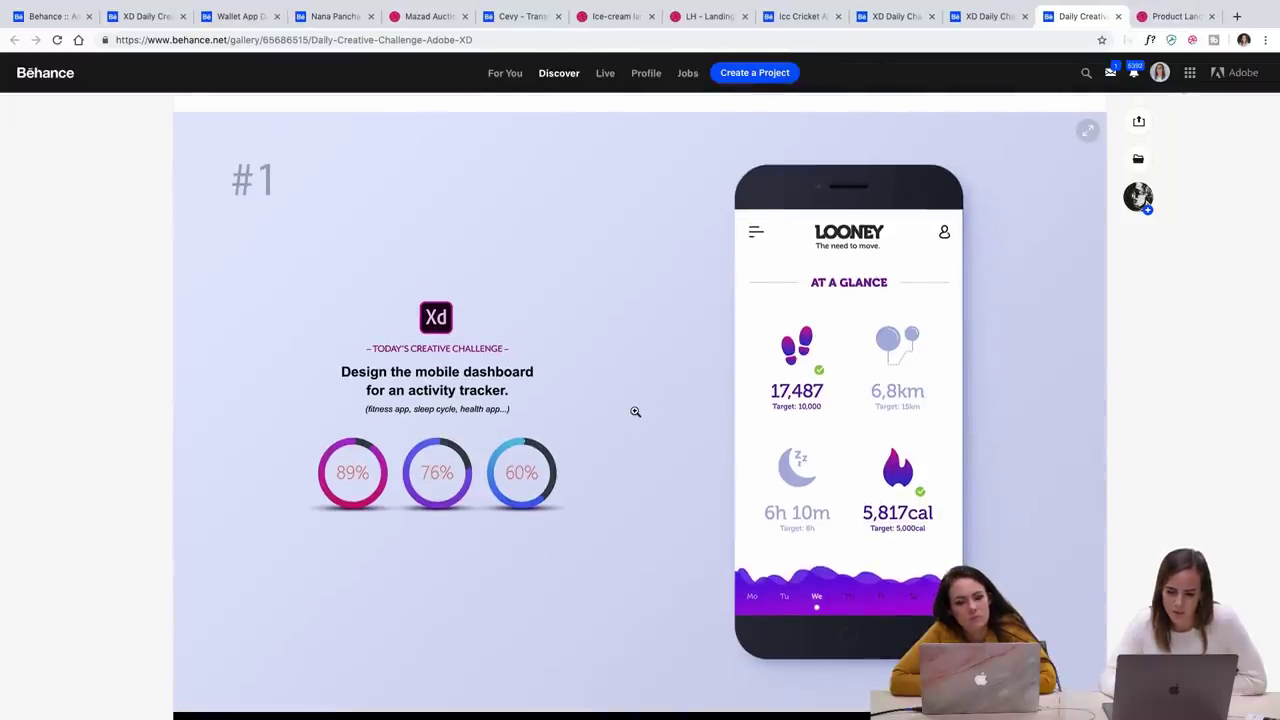
{"action": "scroll", "coordinate": [997, 423], "scroll_direction": "down", "scroll_amount": 3}
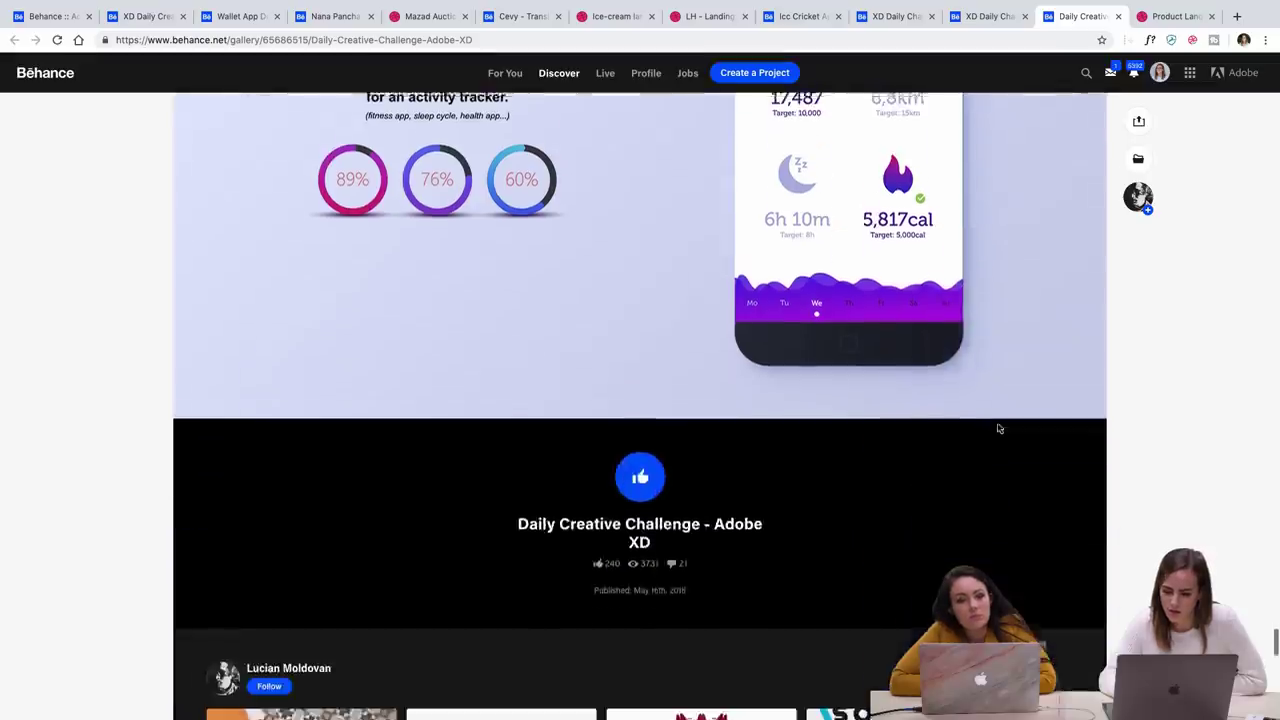
{"action": "scroll", "coordinate": [998, 424], "scroll_direction": "up", "scroll_amount": 3}
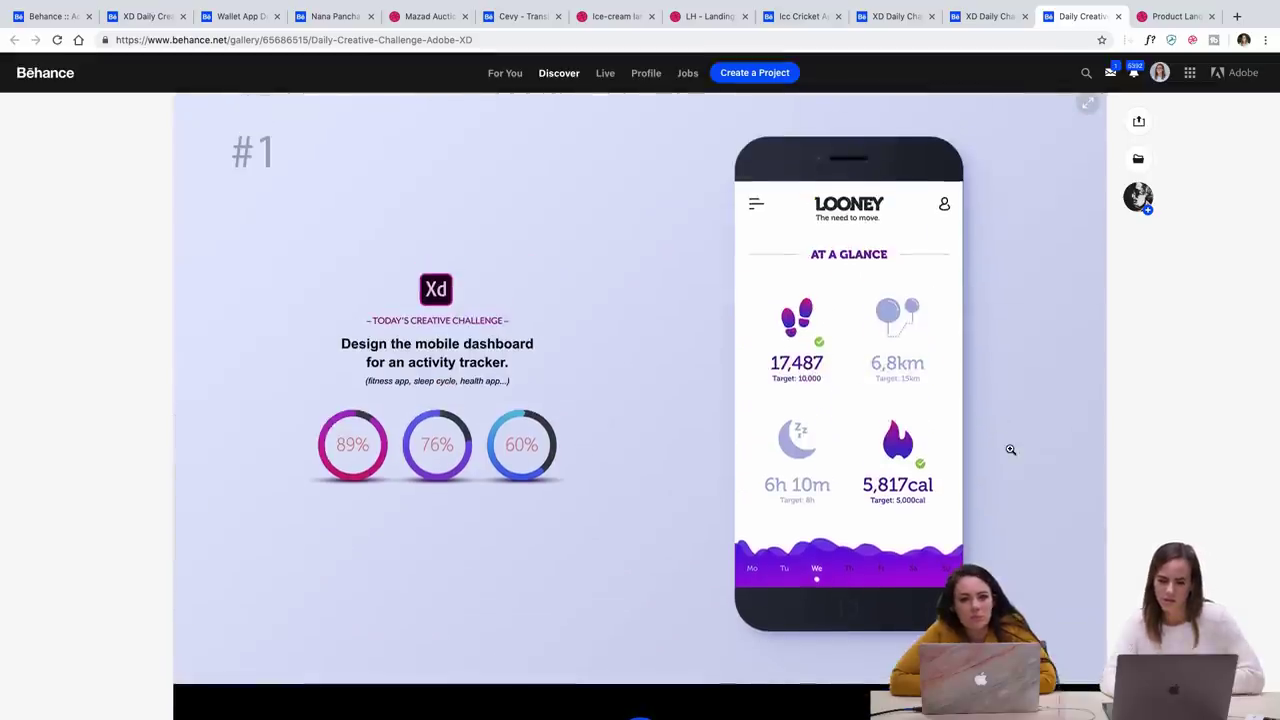
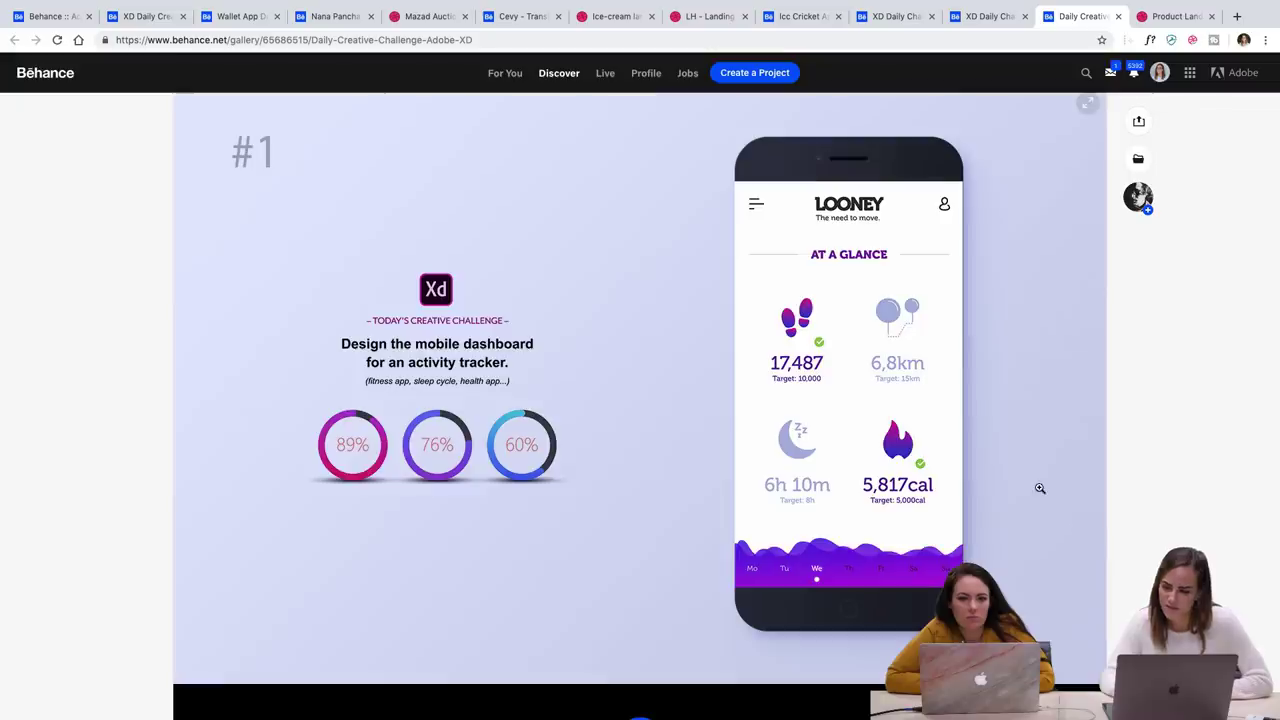
Look back over the Daily Creative Challenge project from part #1 up to its title
{"action": "scroll", "coordinate": [1039, 491], "scroll_direction": "up", "scroll_amount": 6}
{"action": "scroll", "coordinate": [1039, 491], "scroll_direction": "up", "scroll_amount": 15}
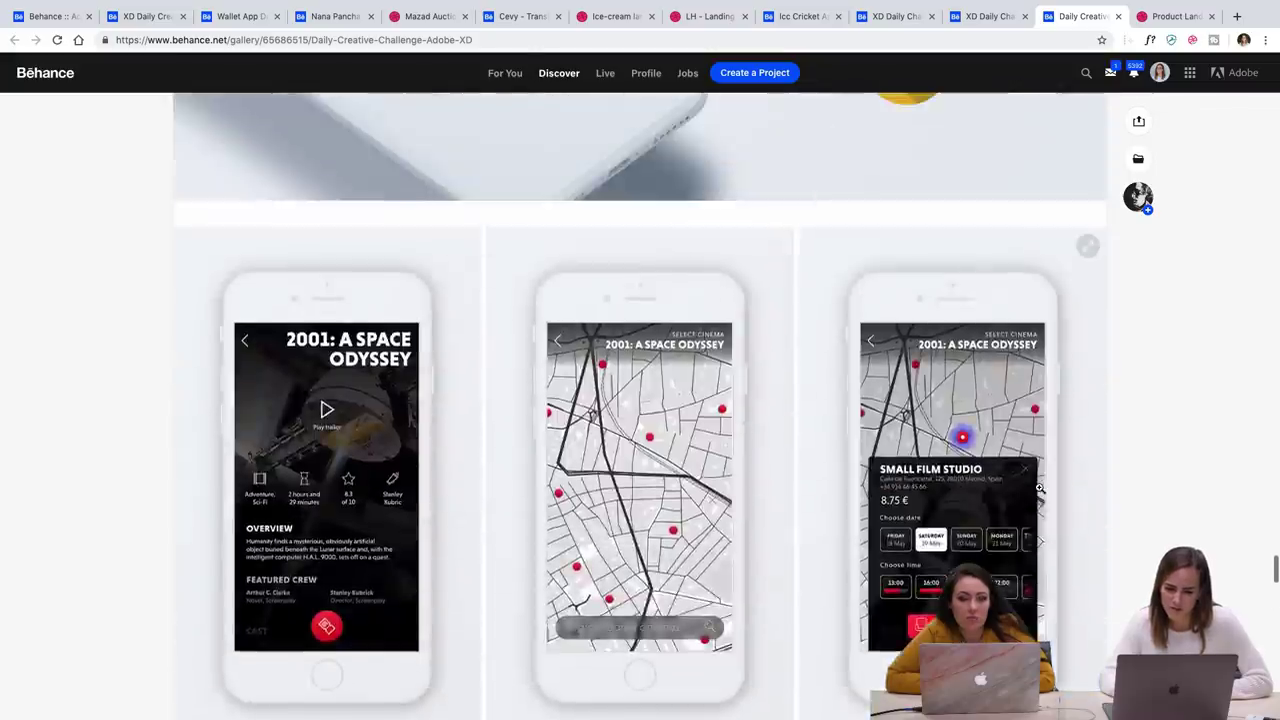
{"action": "scroll", "coordinate": [1039, 488], "scroll_direction": "up", "scroll_amount": 20}
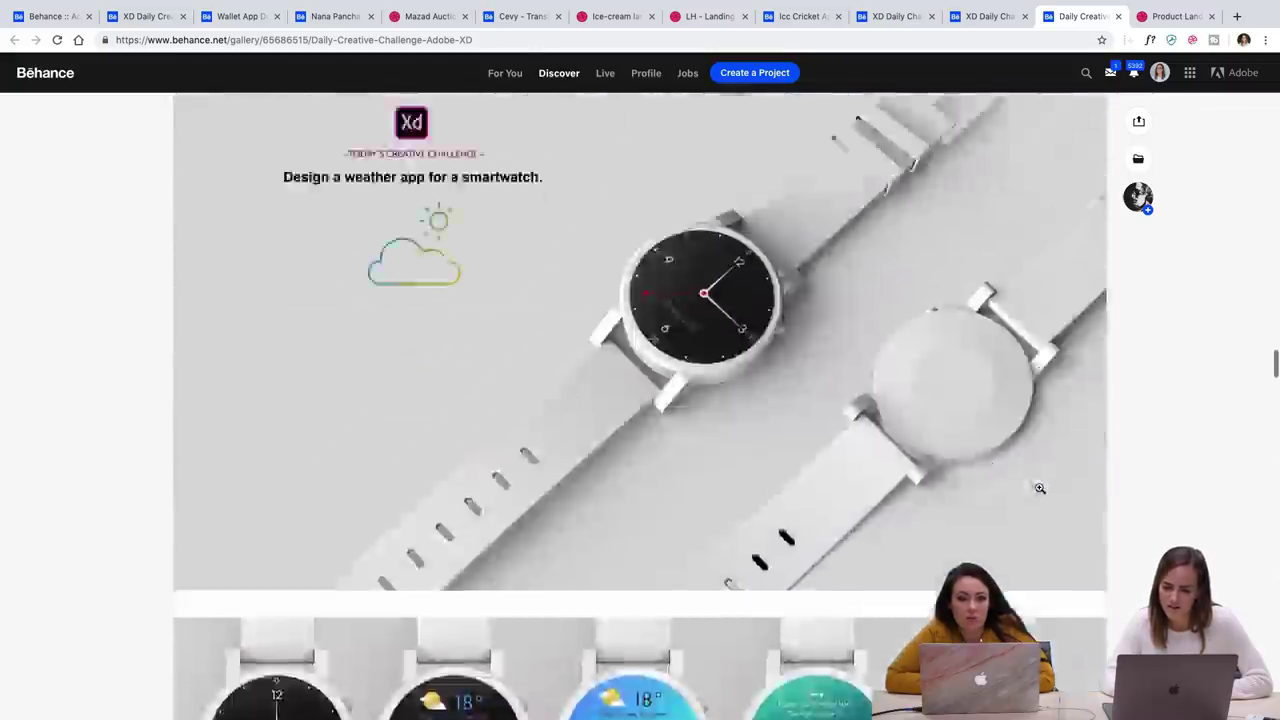
{"action": "scroll", "coordinate": [1040, 488], "scroll_direction": "up", "scroll_amount": 15}
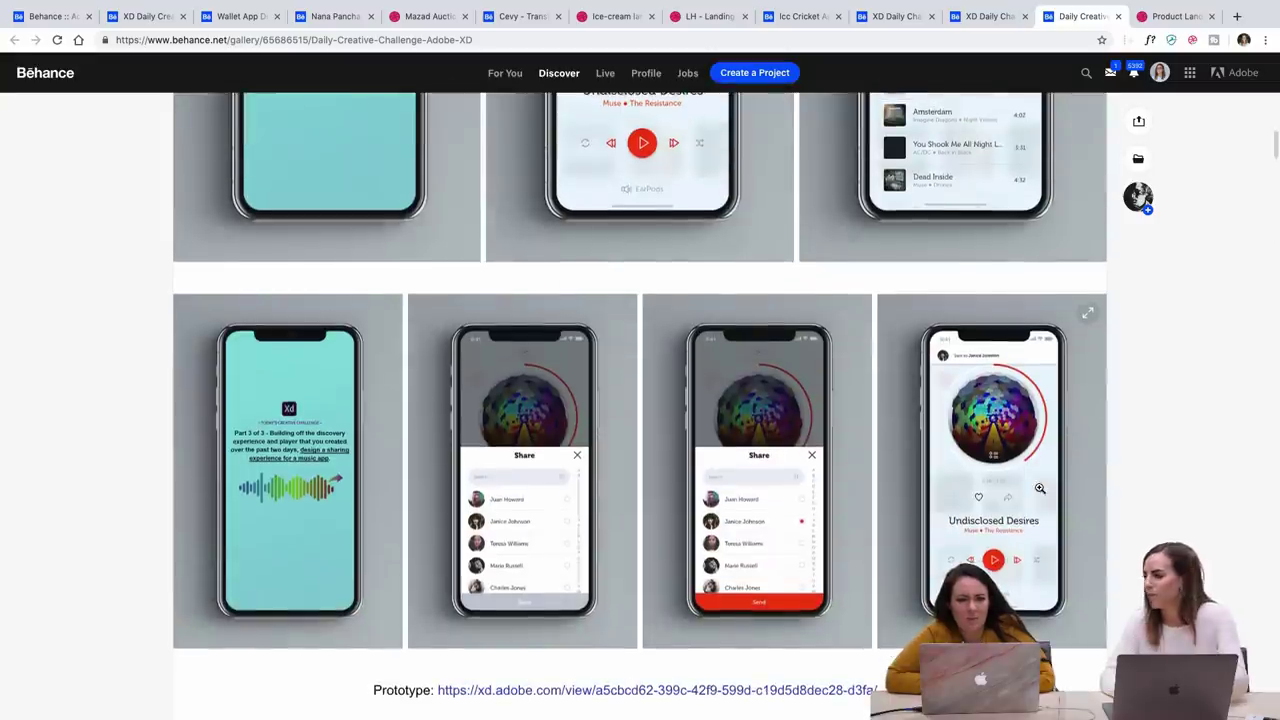
{"action": "scroll", "coordinate": [1039, 487], "scroll_direction": "up", "scroll_amount": 15}
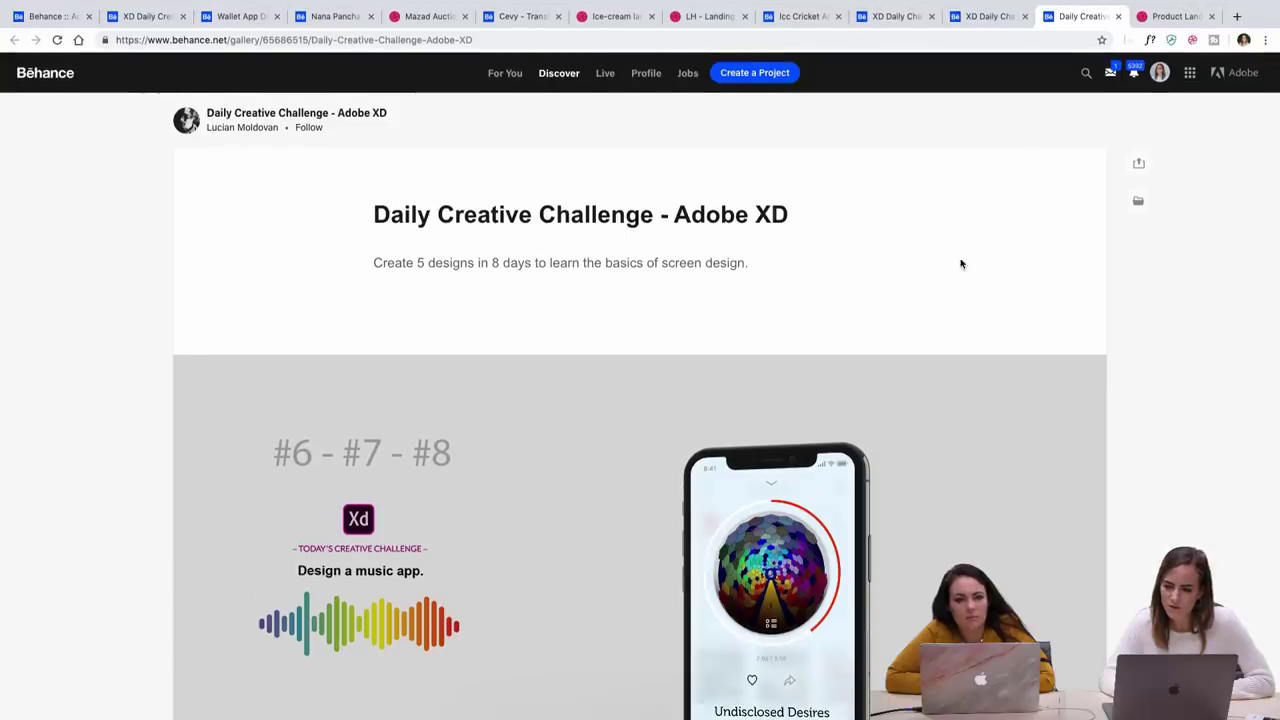
Switch to the WOOF Pet Store project, examine its logo and home page design, and enlarge the home page image
{"action": "left_click", "coordinate": [966, 17]}
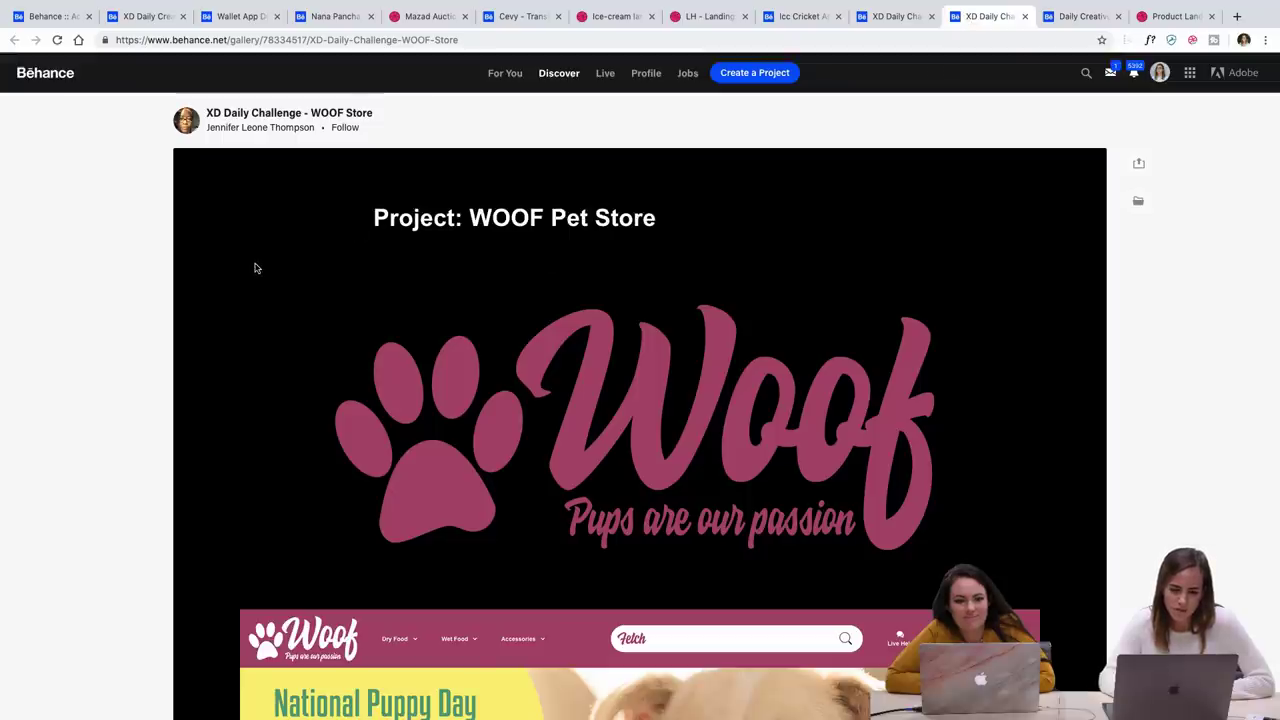
{"action": "scroll", "coordinate": [1068, 332], "scroll_direction": "down", "scroll_amount": 1}
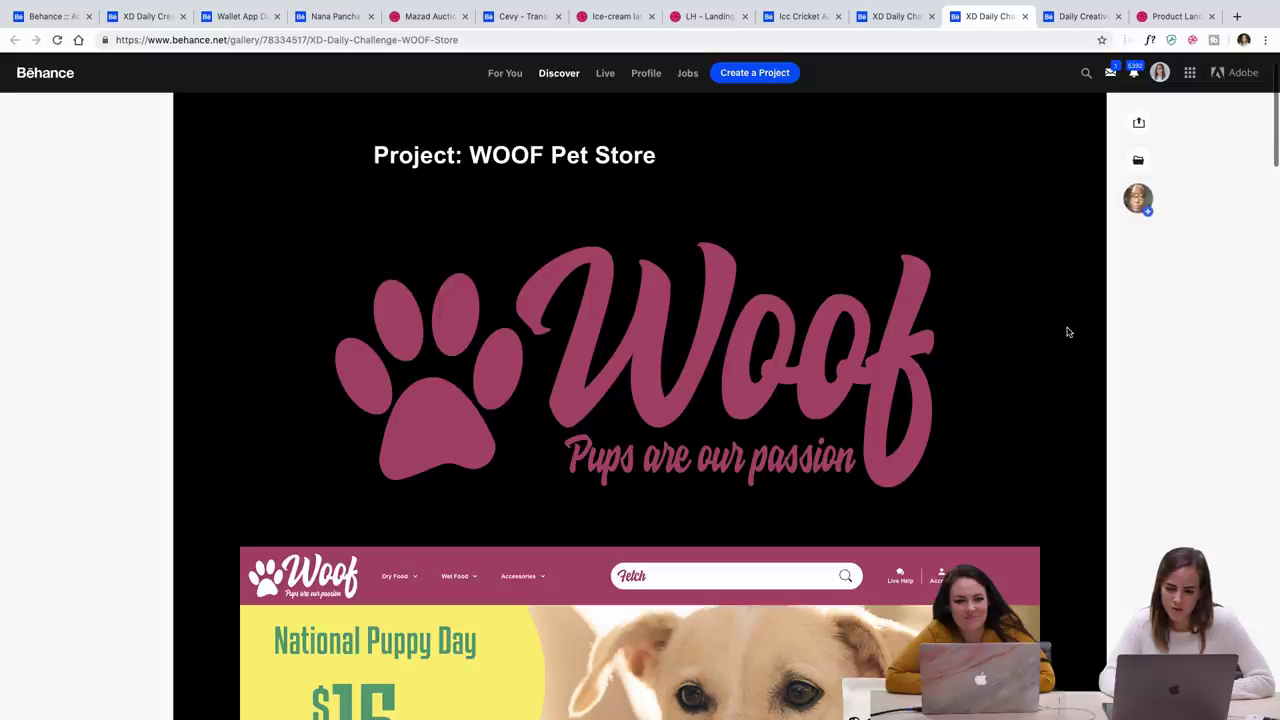
{"action": "scroll", "coordinate": [1068, 332], "scroll_direction": "down", "scroll_amount": 2}
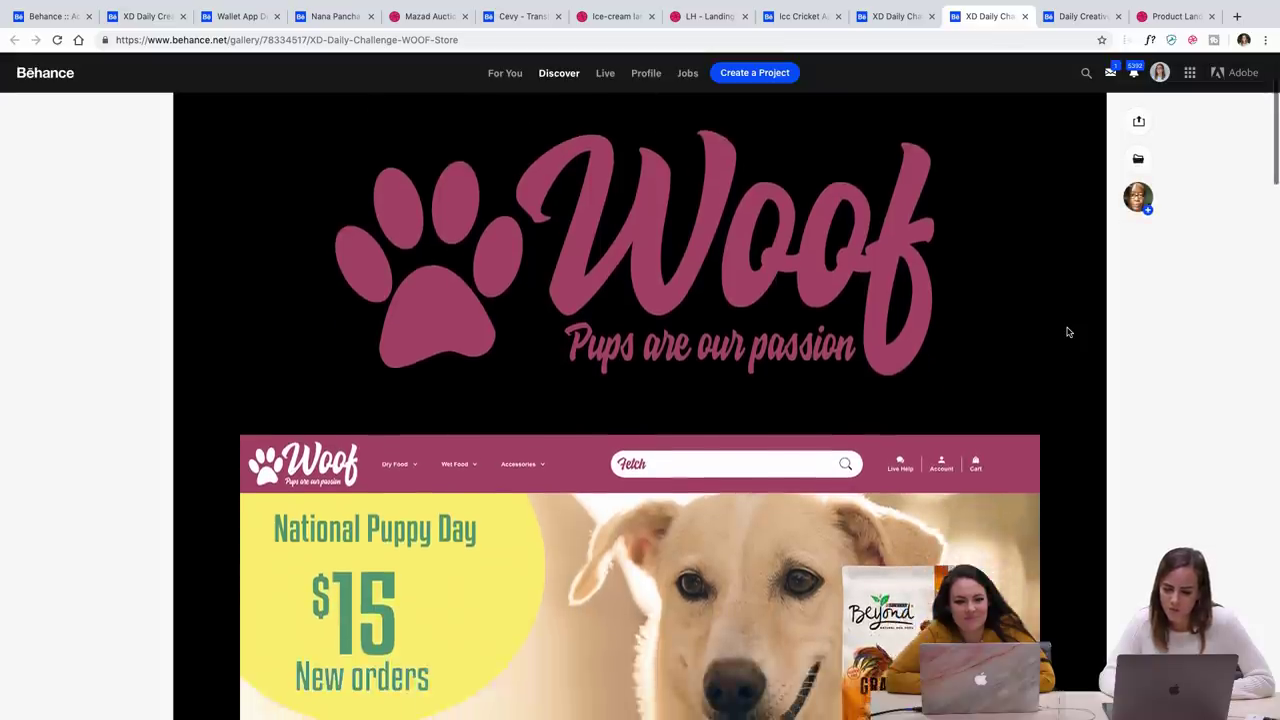
{"action": "scroll", "coordinate": [1068, 332], "scroll_direction": "down", "scroll_amount": 4}
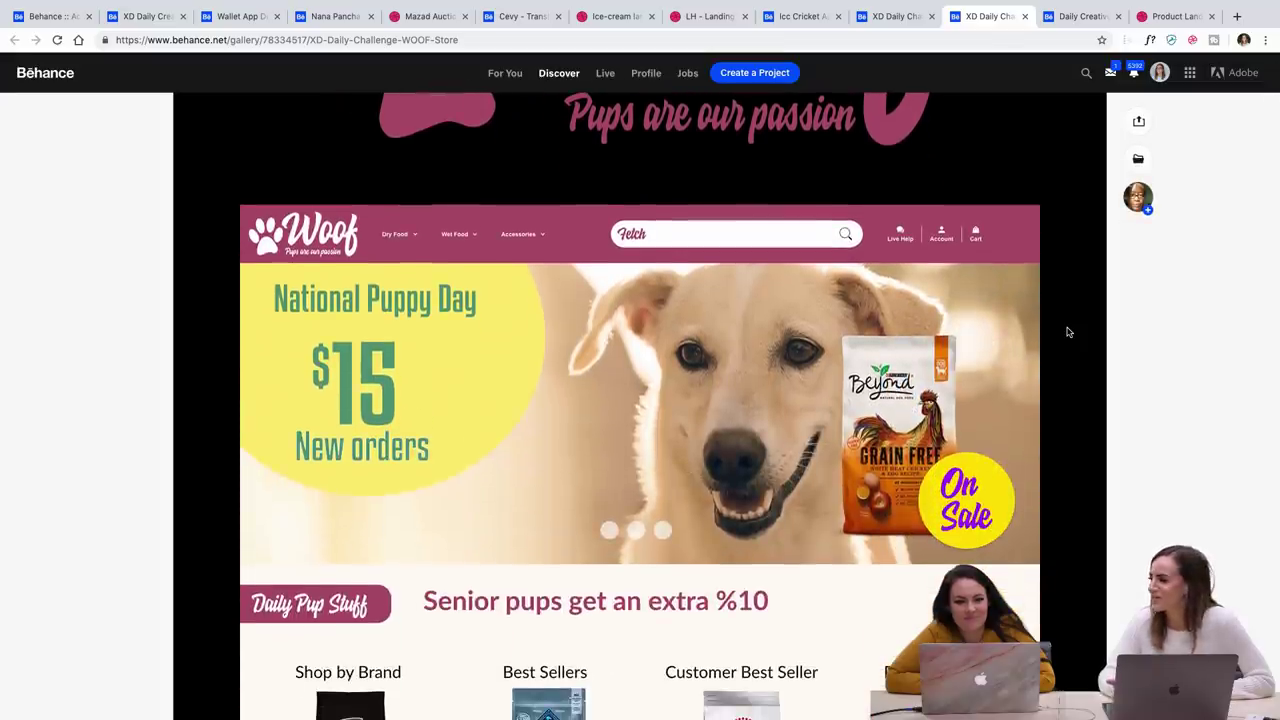
{"action": "scroll", "coordinate": [1068, 332], "scroll_direction": "down", "scroll_amount": 2}
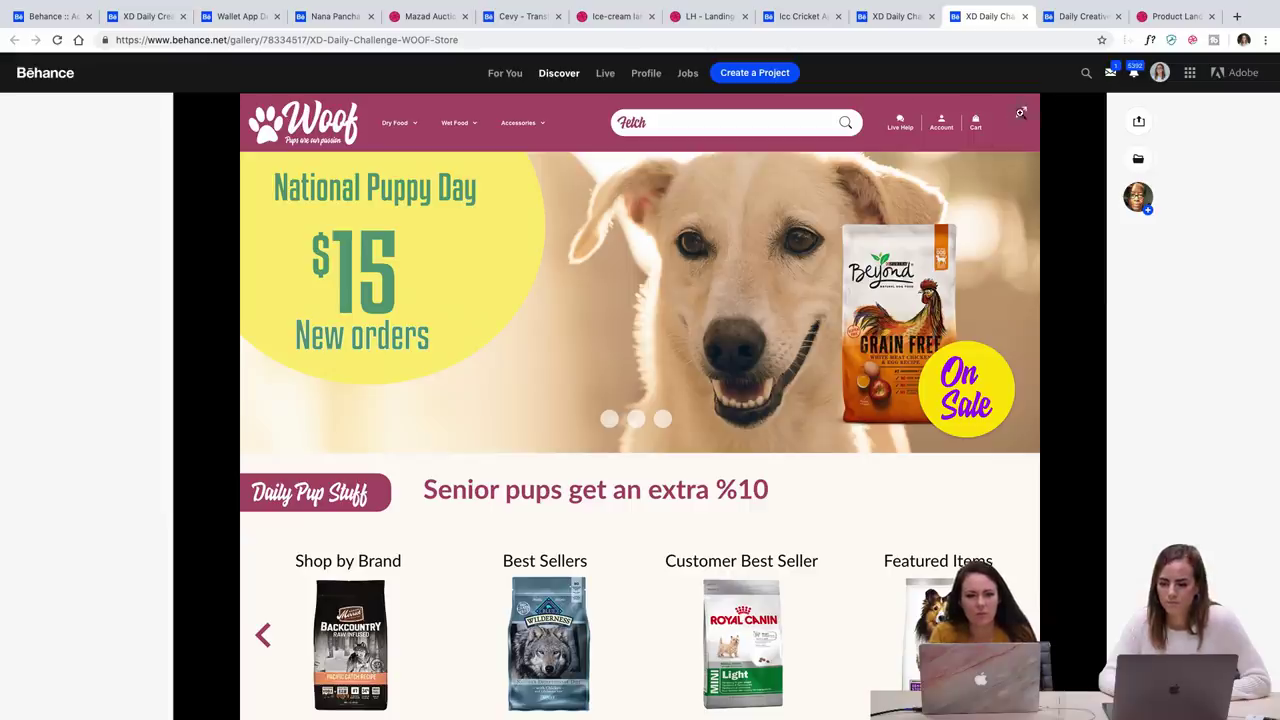
{"action": "left_click", "coordinate": [1020, 119]}
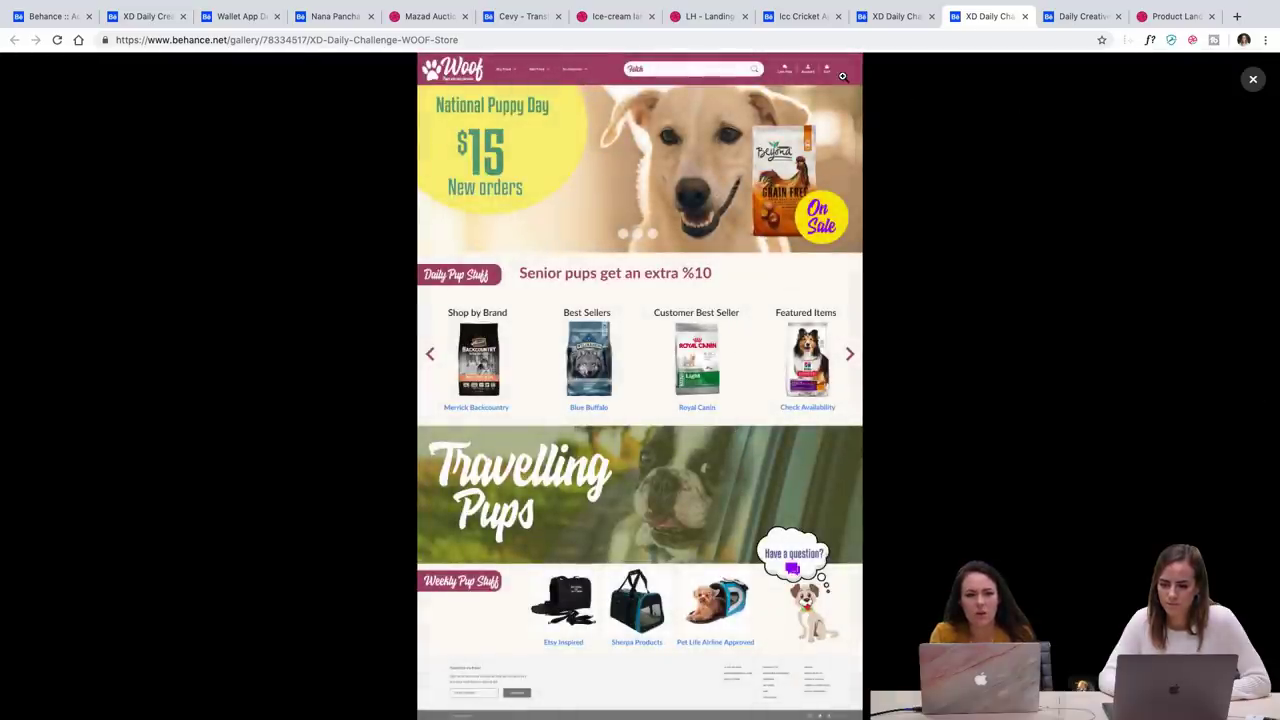
Zoom the WOOF home page image to full size and examine it from the header and National Puppy Day banner down to the footer
{"action": "left_click", "coordinate": [842, 76]}
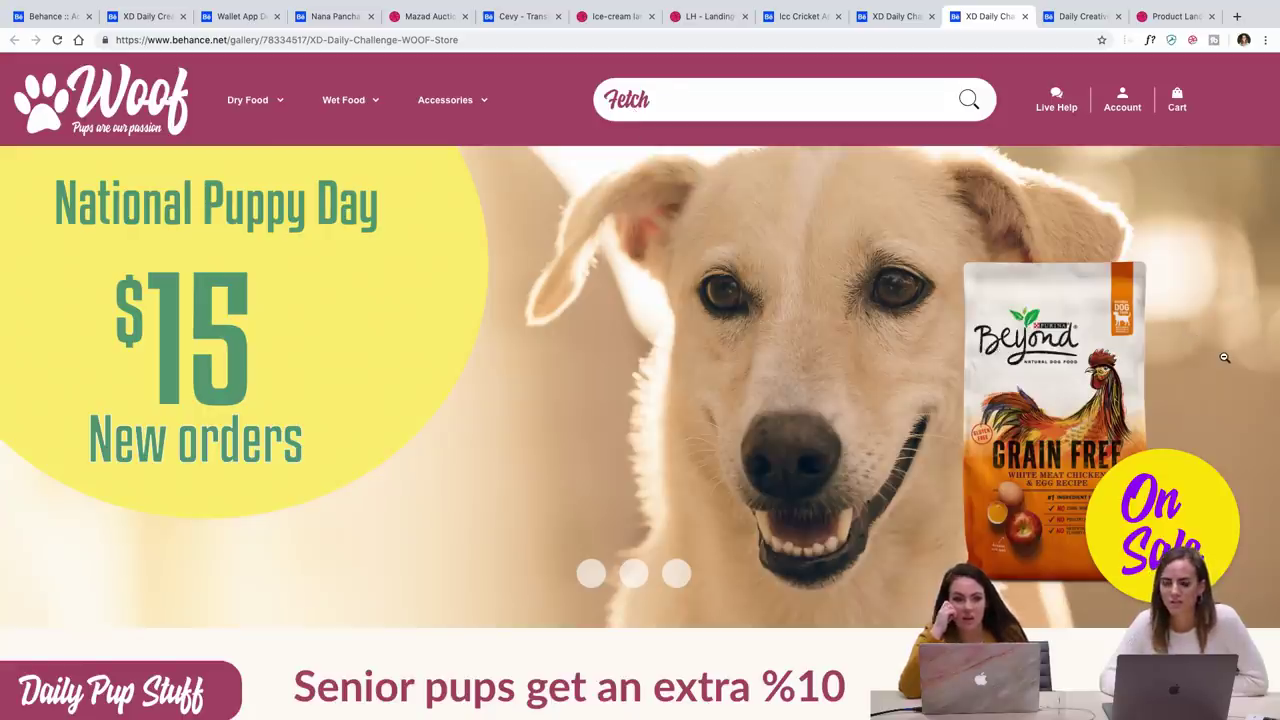
{"action": "scroll", "coordinate": [1224, 357], "scroll_direction": "down", "scroll_amount": 1}
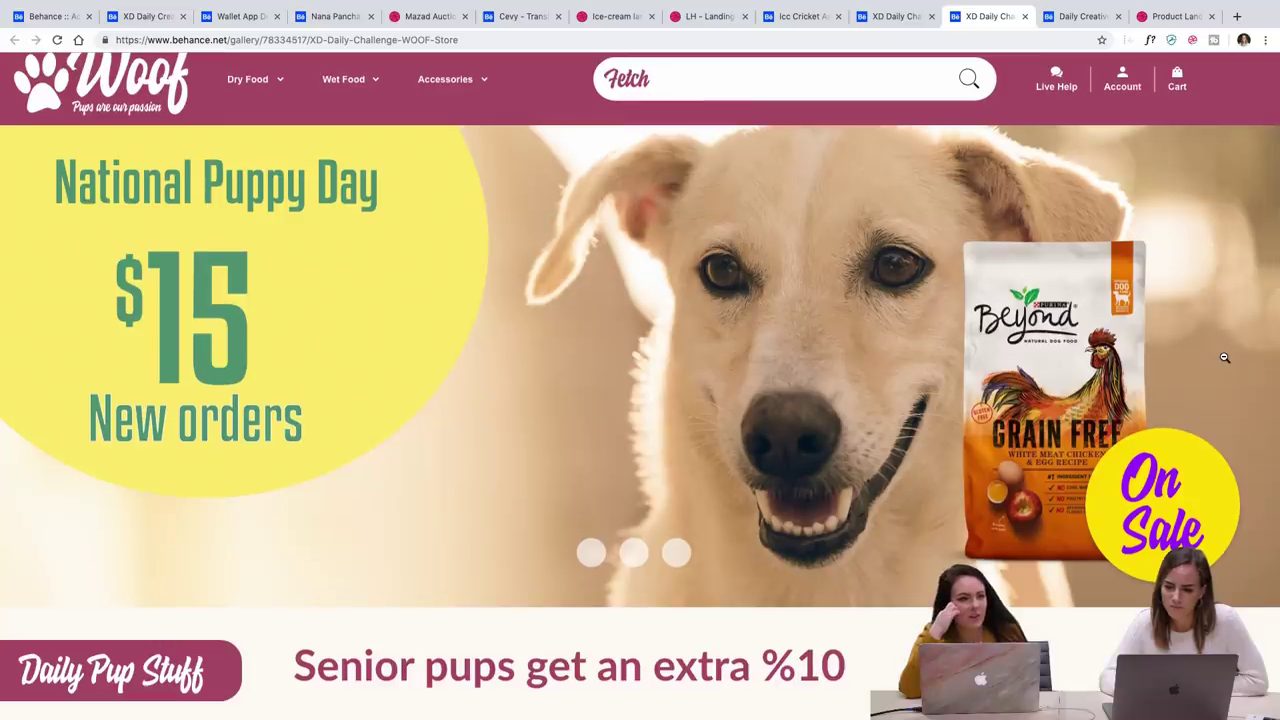
{"action": "scroll", "coordinate": [1224, 357], "scroll_direction": "down", "scroll_amount": 5}
{"action": "scroll", "coordinate": [1224, 357], "scroll_direction": "down", "scroll_amount": 6}
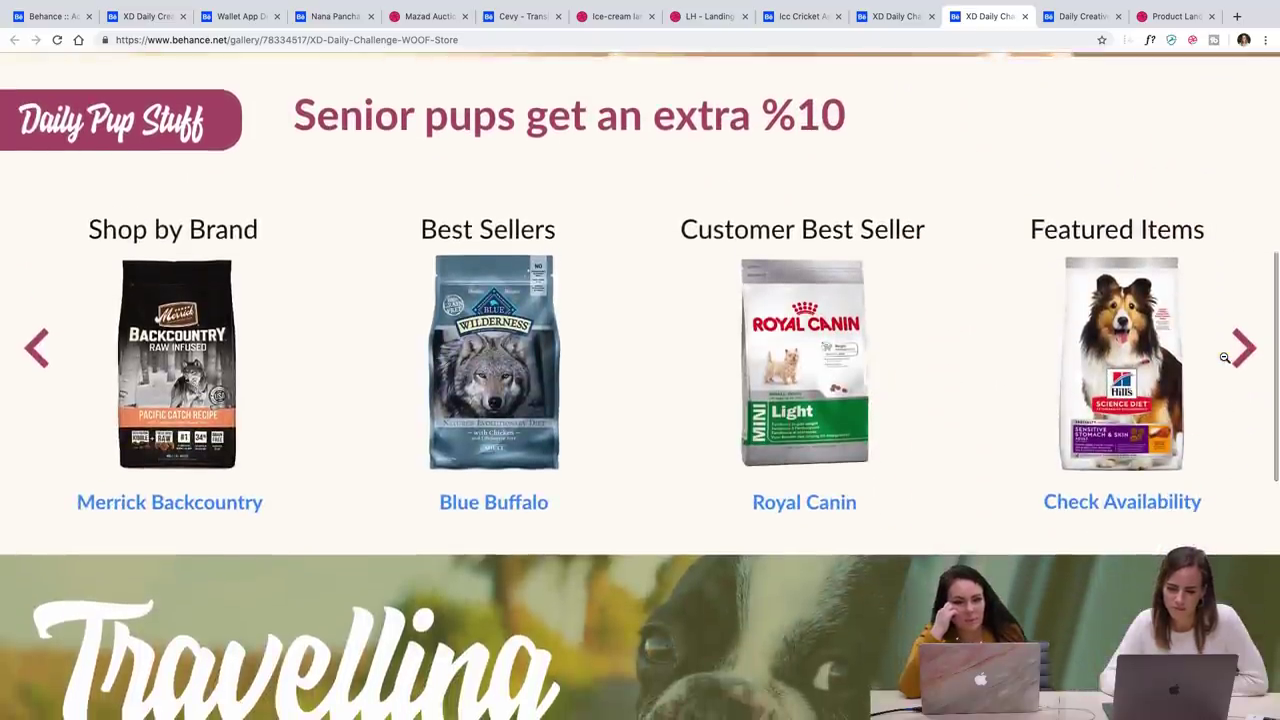
{"action": "scroll", "coordinate": [1224, 357], "scroll_direction": "down", "scroll_amount": 1}
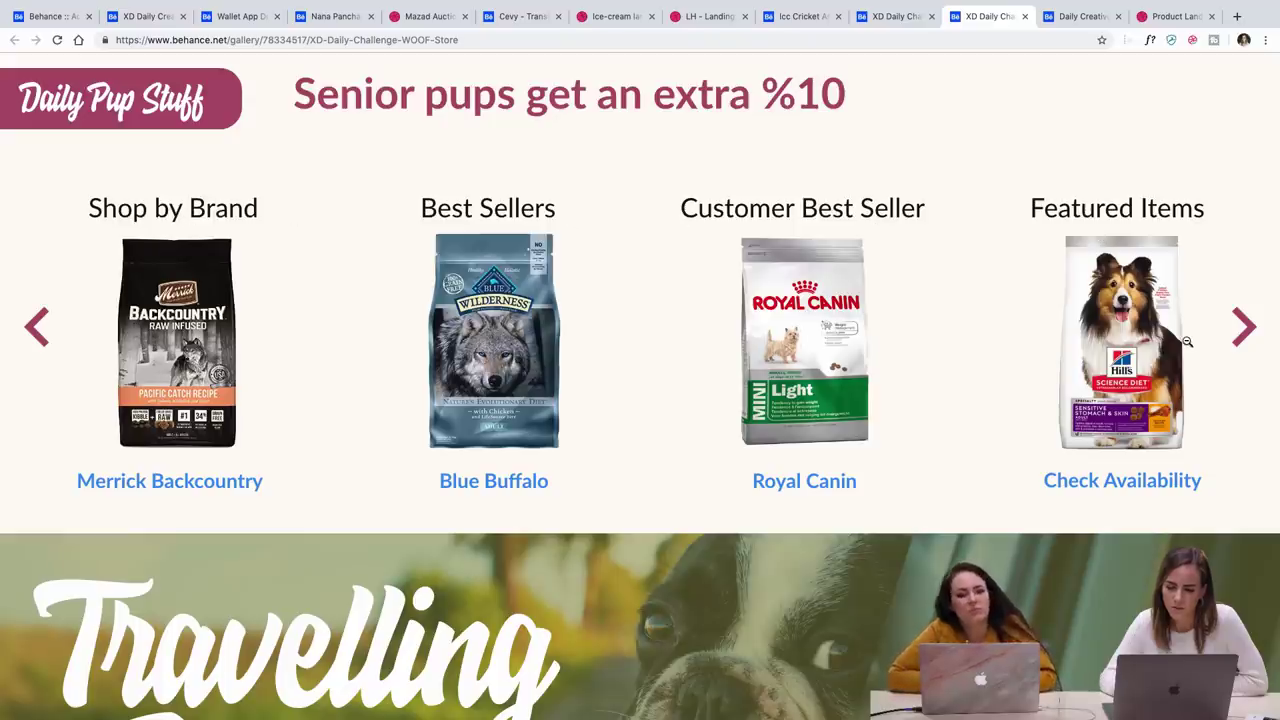
{"action": "scroll", "coordinate": [1187, 341], "scroll_direction": "down", "scroll_amount": 5}
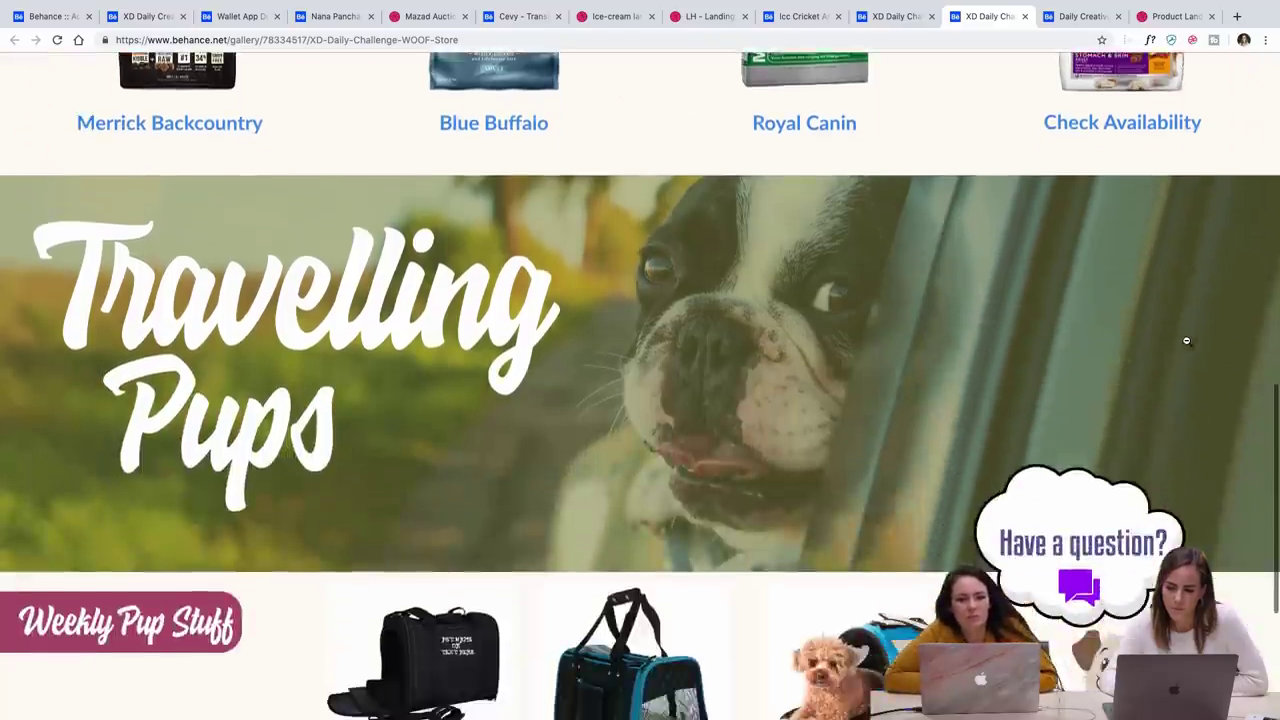
{"action": "scroll", "coordinate": [1187, 341], "scroll_direction": "up", "scroll_amount": 4}
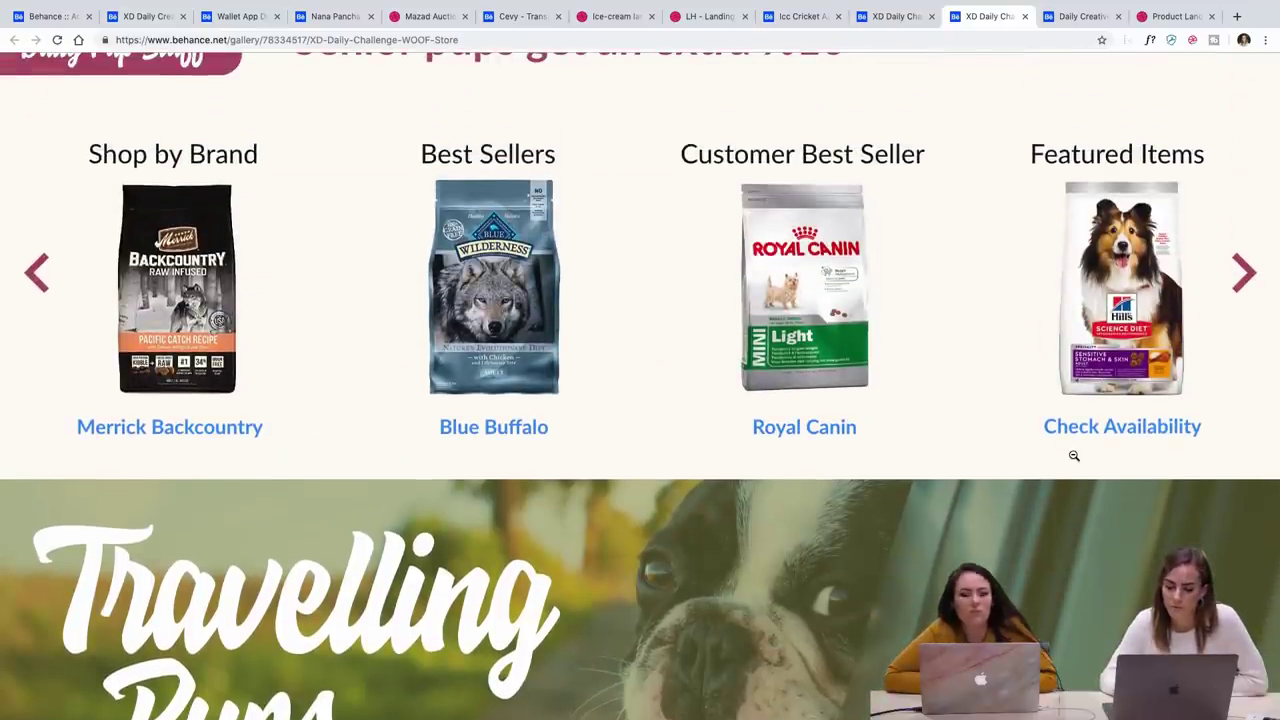
{"action": "scroll", "coordinate": [1060, 500], "scroll_direction": "down", "scroll_amount": 6}
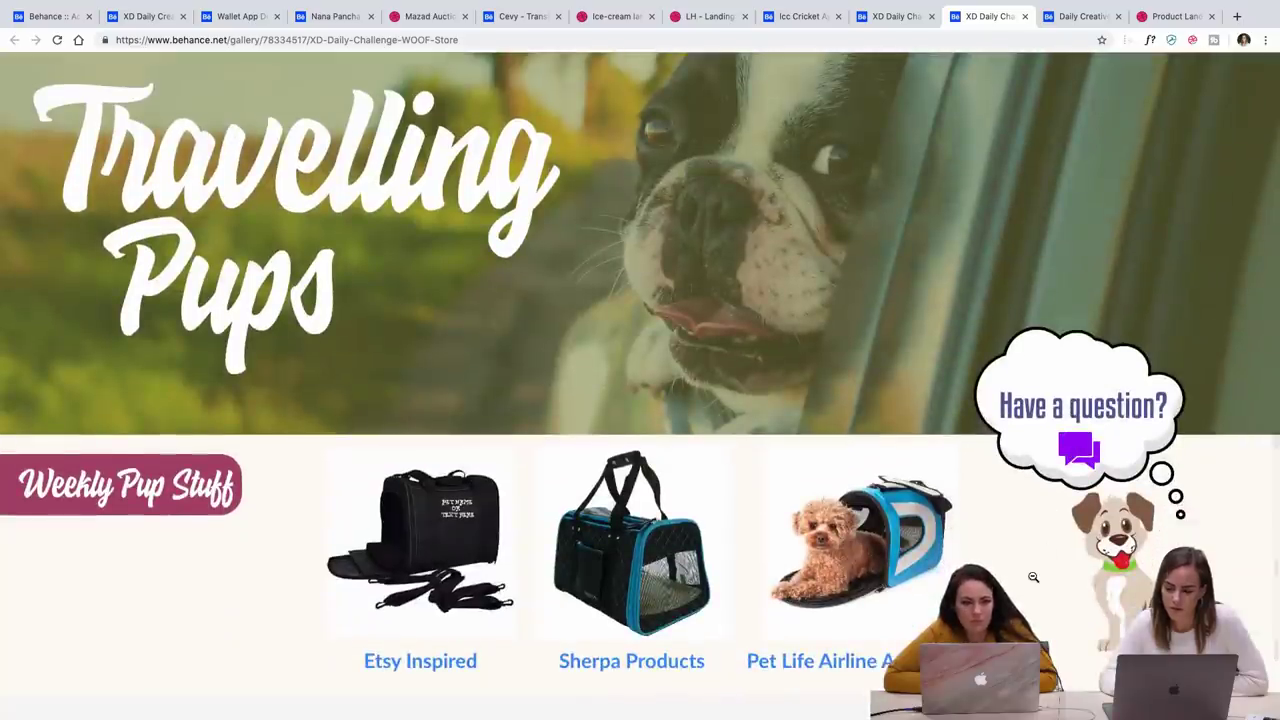
{"action": "scroll", "coordinate": [1033, 577], "scroll_direction": "down", "scroll_amount": 3}
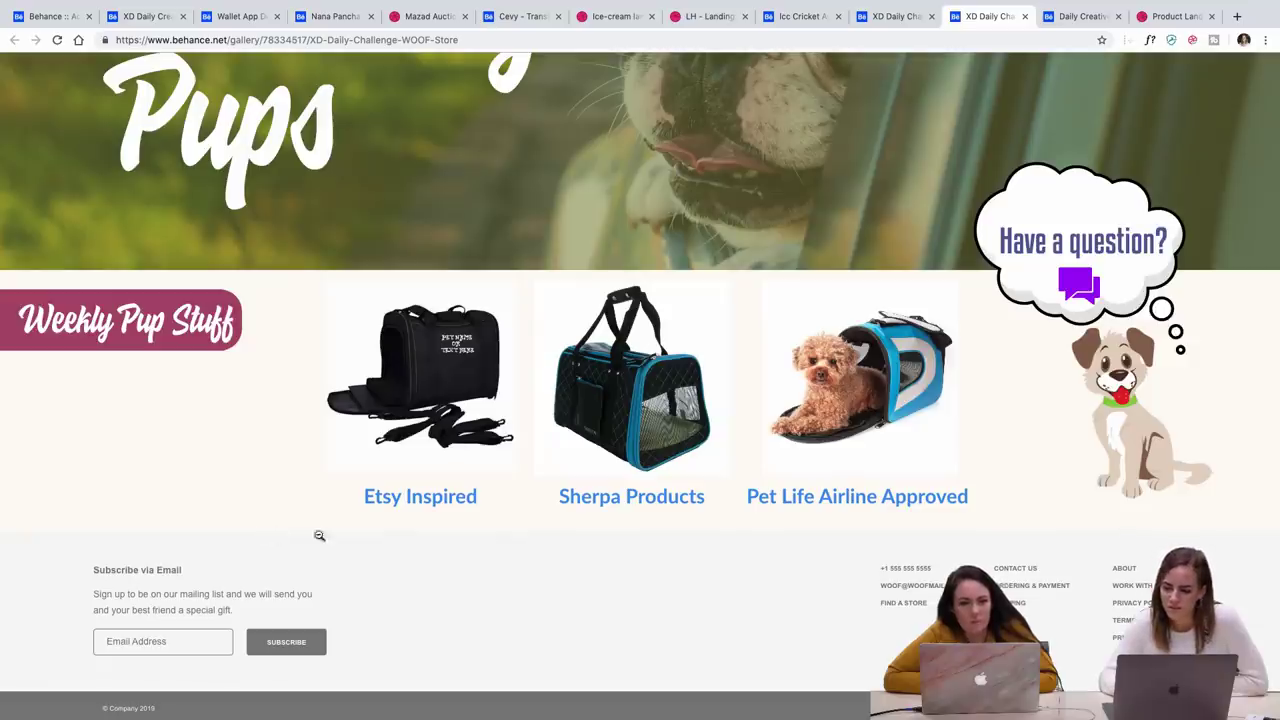
{"action": "scroll", "coordinate": [831, 643], "scroll_direction": "up", "scroll_amount": 1}
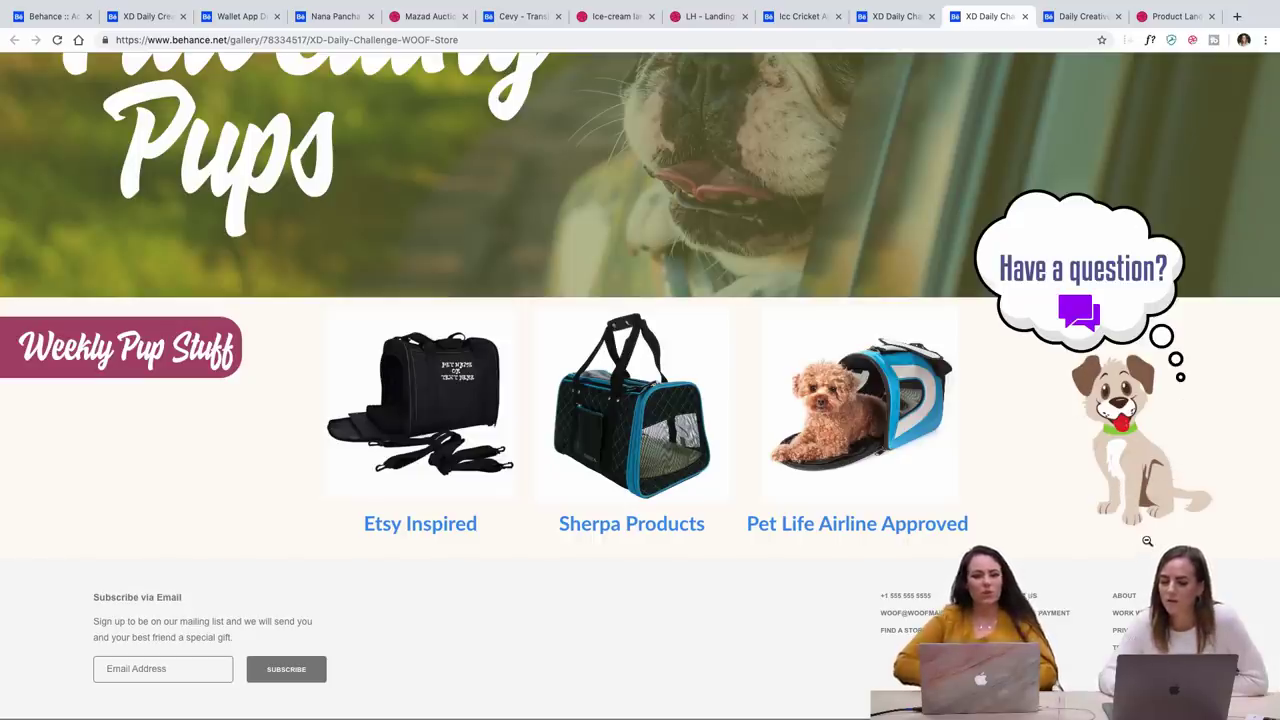
Review the full-size WOOF home page again, comparing its sale banner, Daily Pup Stuff section, Weekly Pup Stuff section and footer
{"action": "scroll", "coordinate": [1147, 541], "scroll_direction": "up", "scroll_amount": 2}
{"action": "scroll", "coordinate": [1147, 541], "scroll_direction": "up", "scroll_amount": 15}
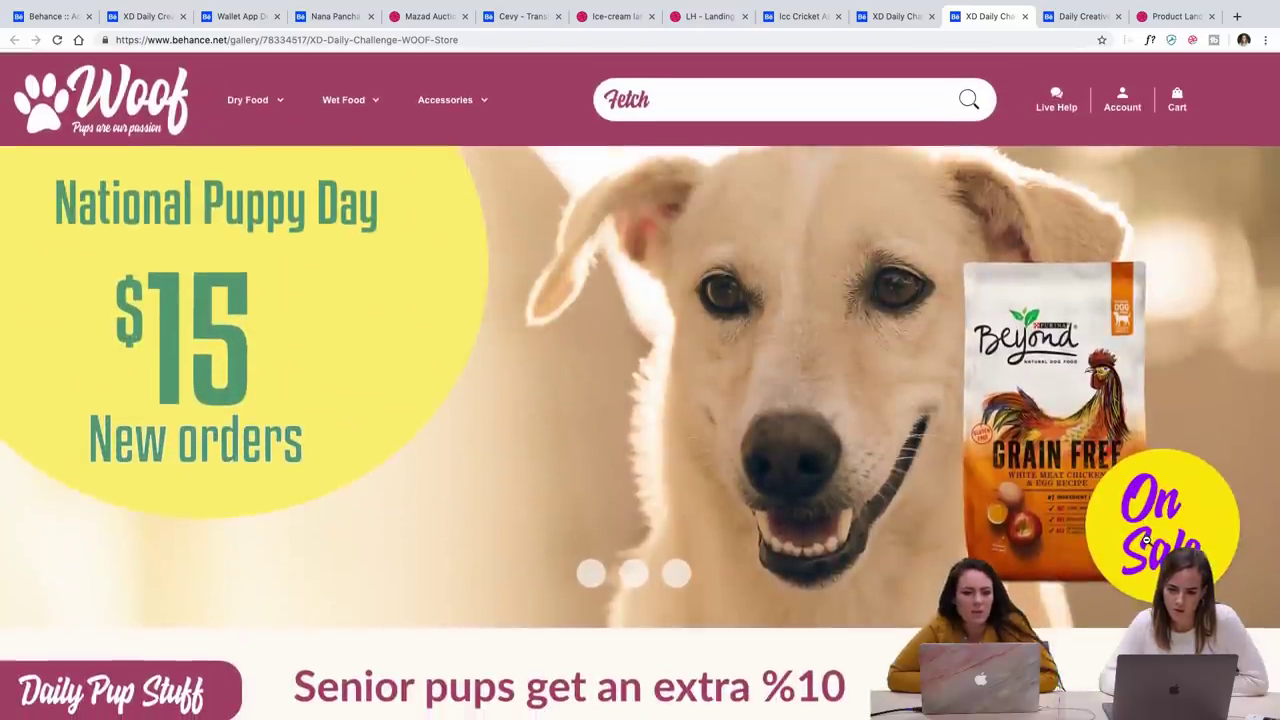
{"action": "scroll", "coordinate": [1147, 541], "scroll_direction": "down", "scroll_amount": 20}
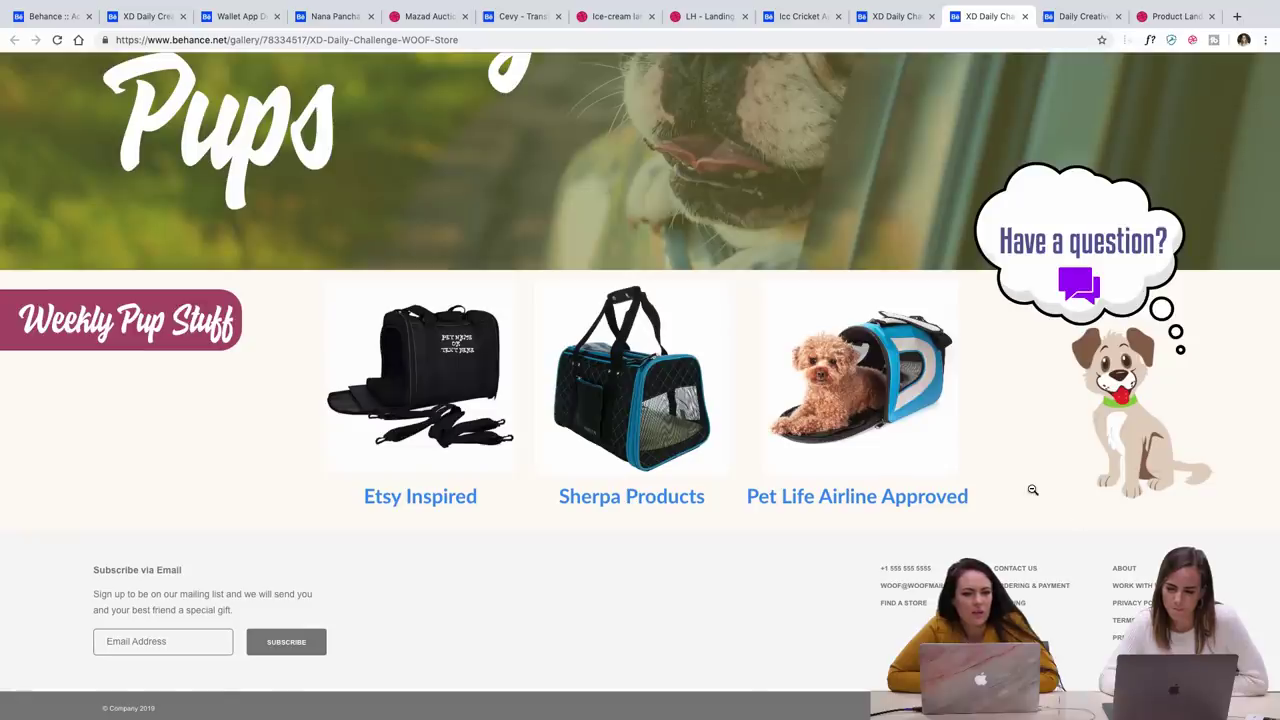
{"action": "scroll", "coordinate": [1033, 489], "scroll_direction": "up", "scroll_amount": 15}
{"action": "scroll", "coordinate": [1033, 489], "scroll_direction": "up", "scroll_amount": 1}
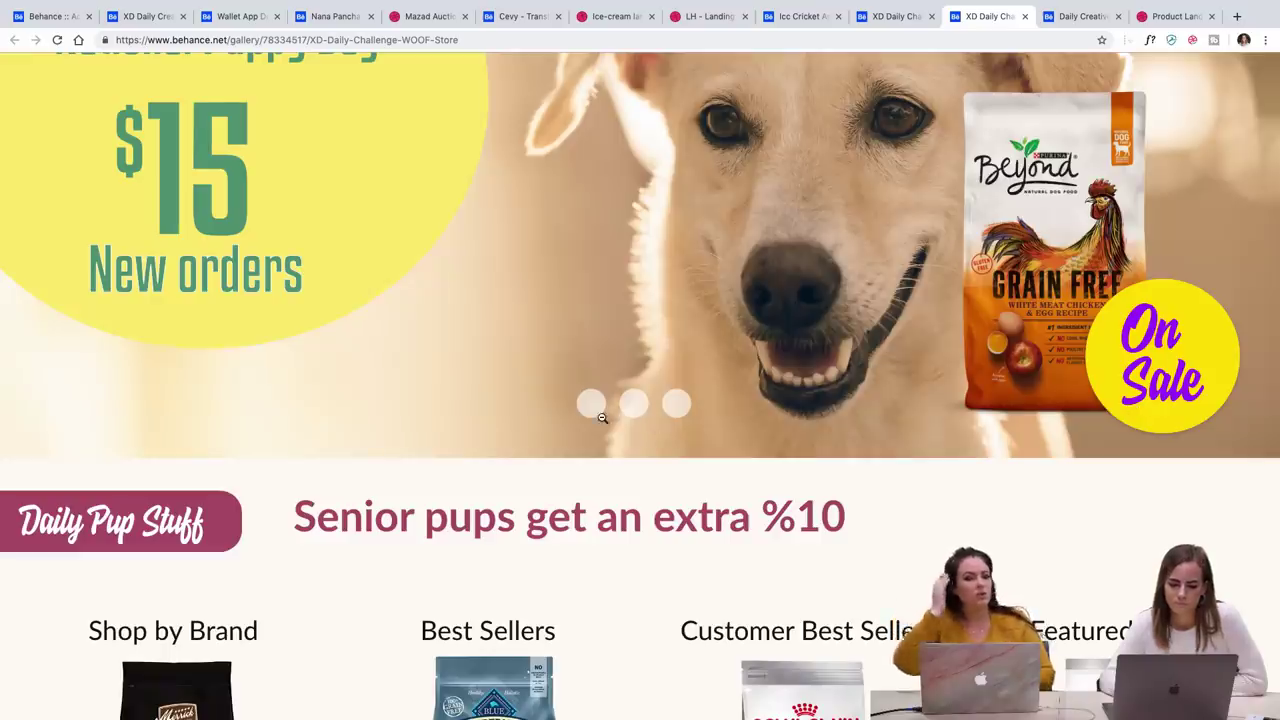
{"action": "scroll", "coordinate": [603, 418], "scroll_direction": "up", "scroll_amount": 2}
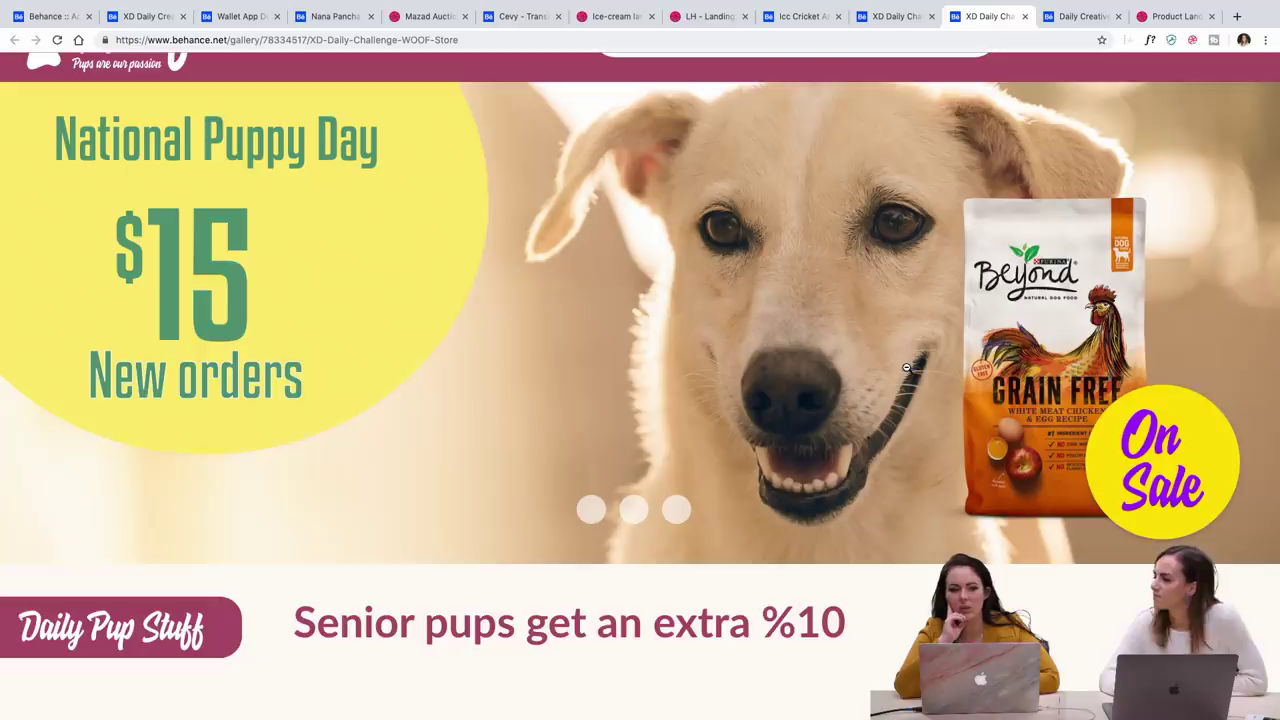
{"action": "scroll", "coordinate": [906, 368], "scroll_direction": "down", "scroll_amount": 3}
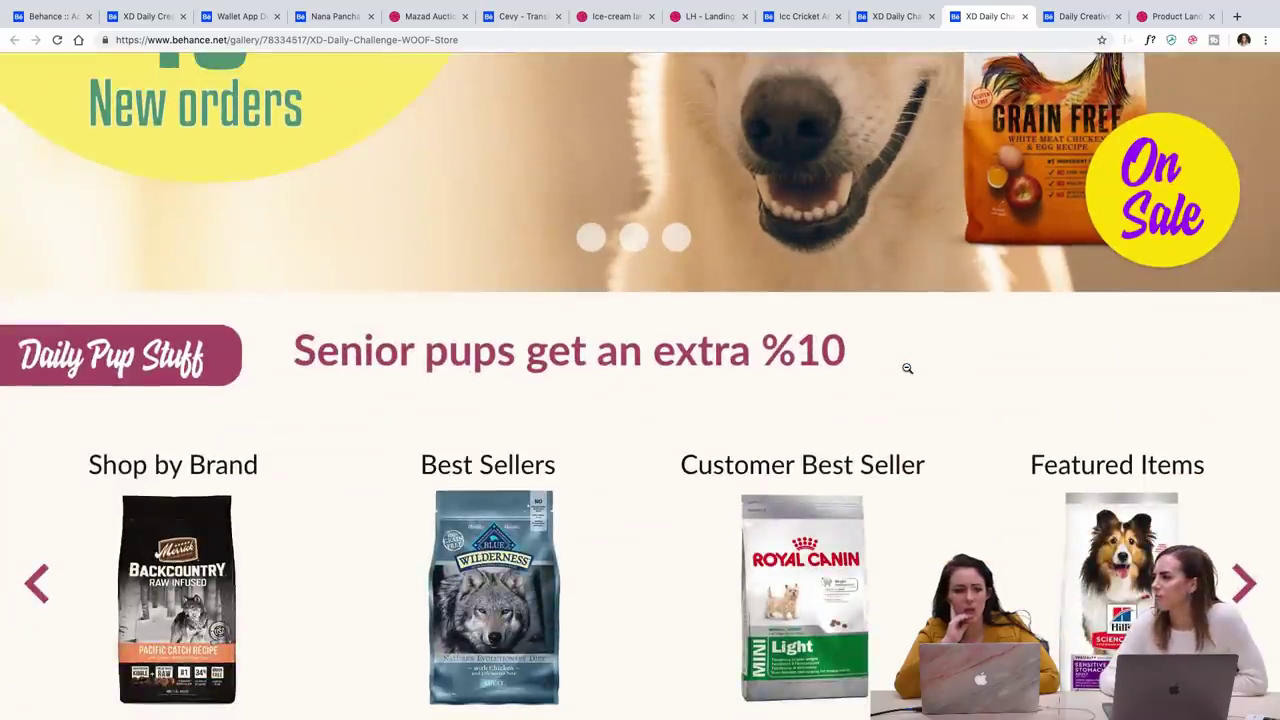
{"action": "scroll", "coordinate": [907, 368], "scroll_direction": "down", "scroll_amount": 10}
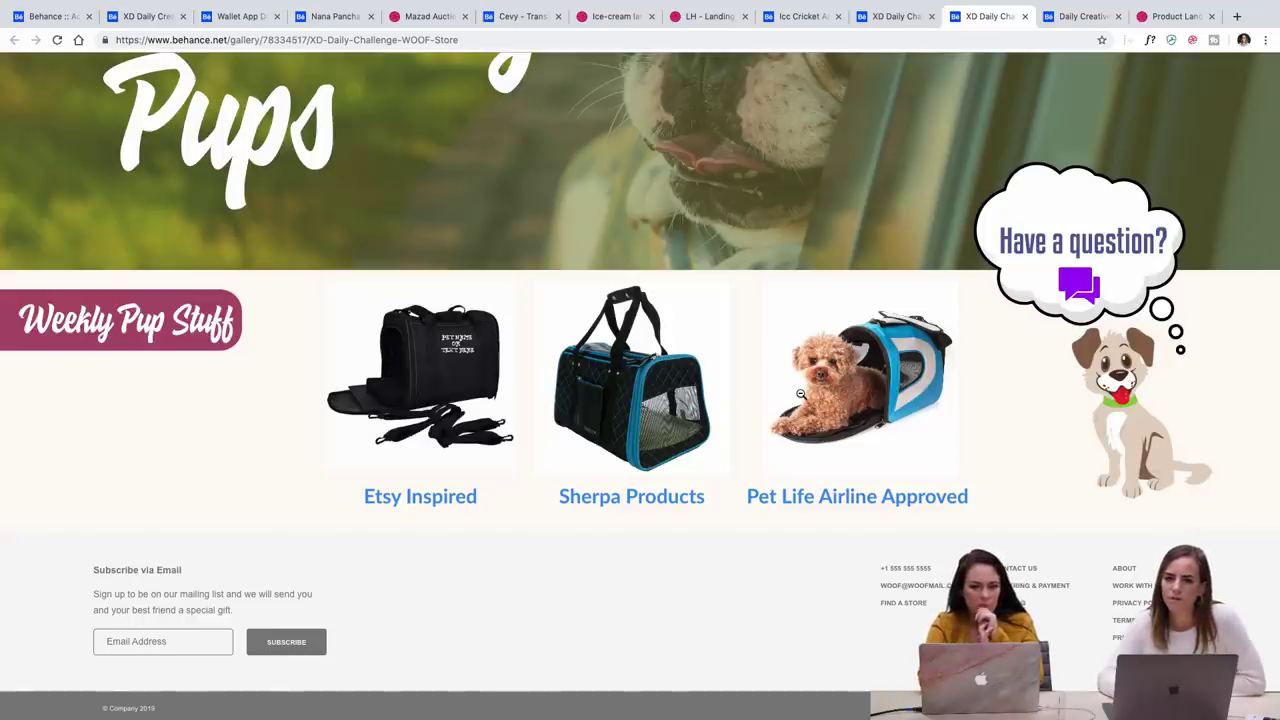
{"action": "scroll", "coordinate": [923, 273], "scroll_direction": "up", "scroll_amount": 10}
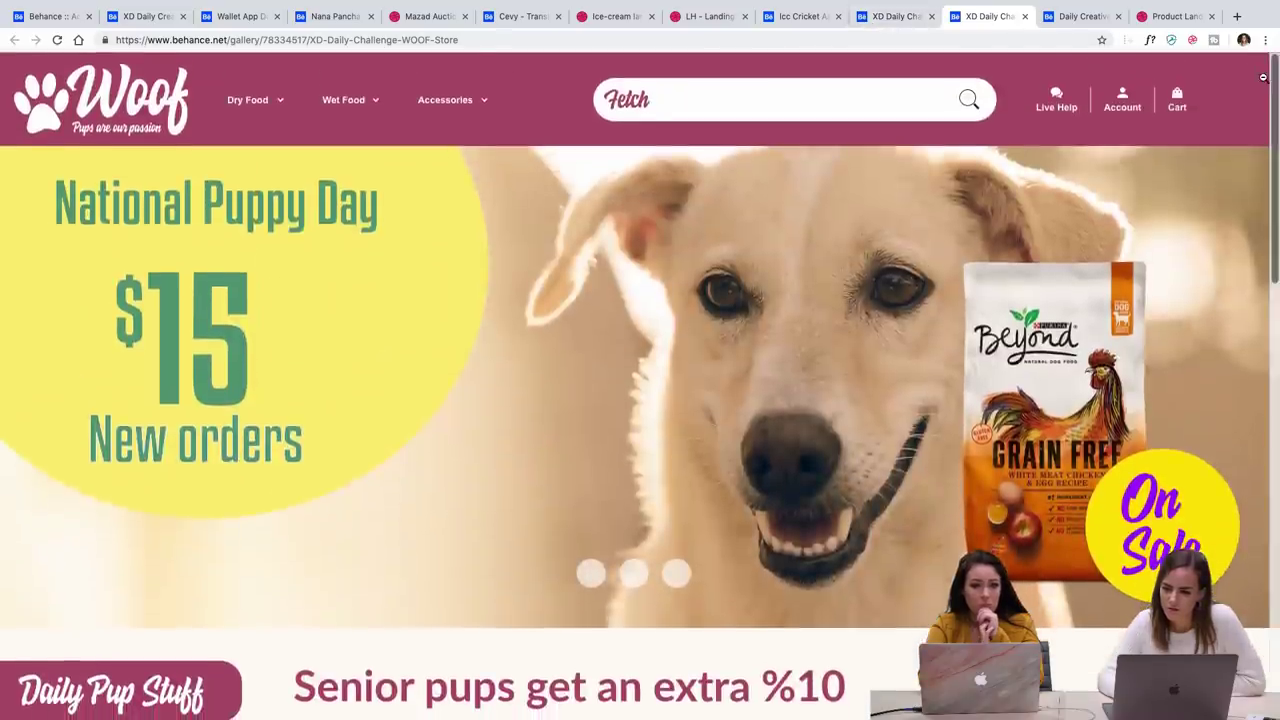
Close the enlarged home page image and look through the WOOF project's artboard overview down to the prototype video
{"action": "left_click", "coordinate": [1254, 80]}
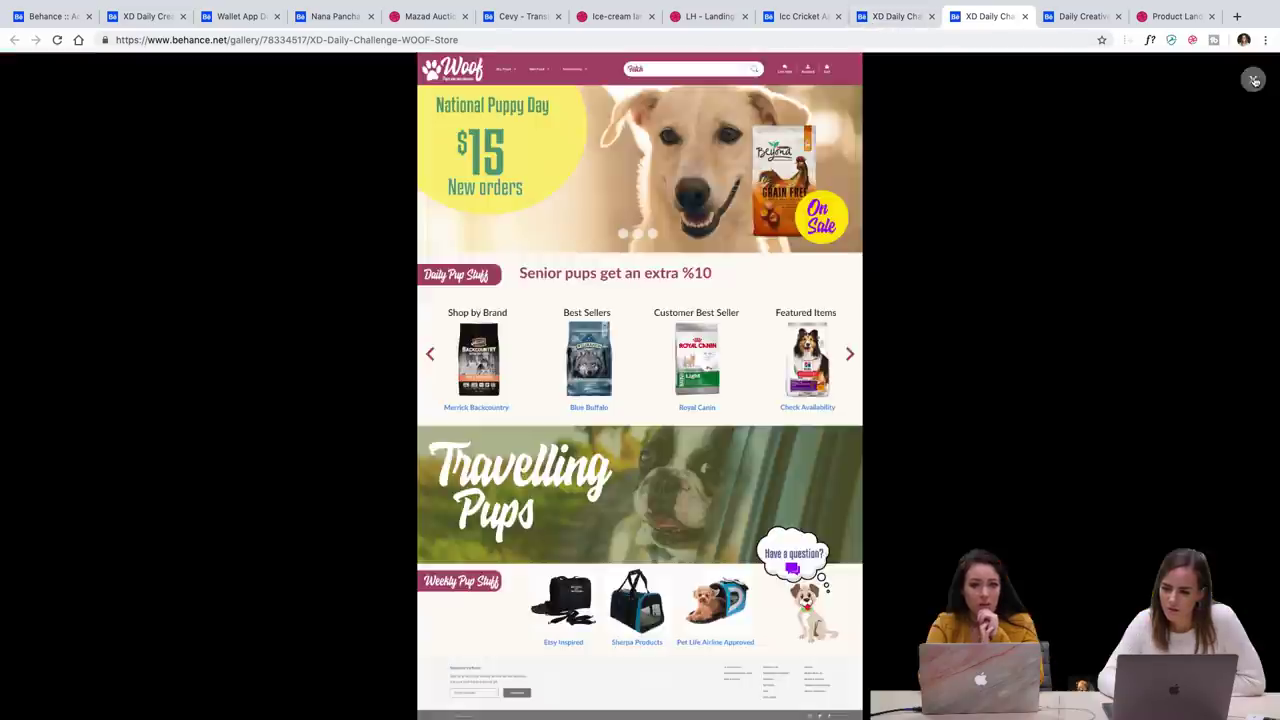
{"action": "left_click", "coordinate": [571, 309]}
{"action": "scroll", "coordinate": [571, 310], "scroll_direction": "down", "scroll_amount": 10}
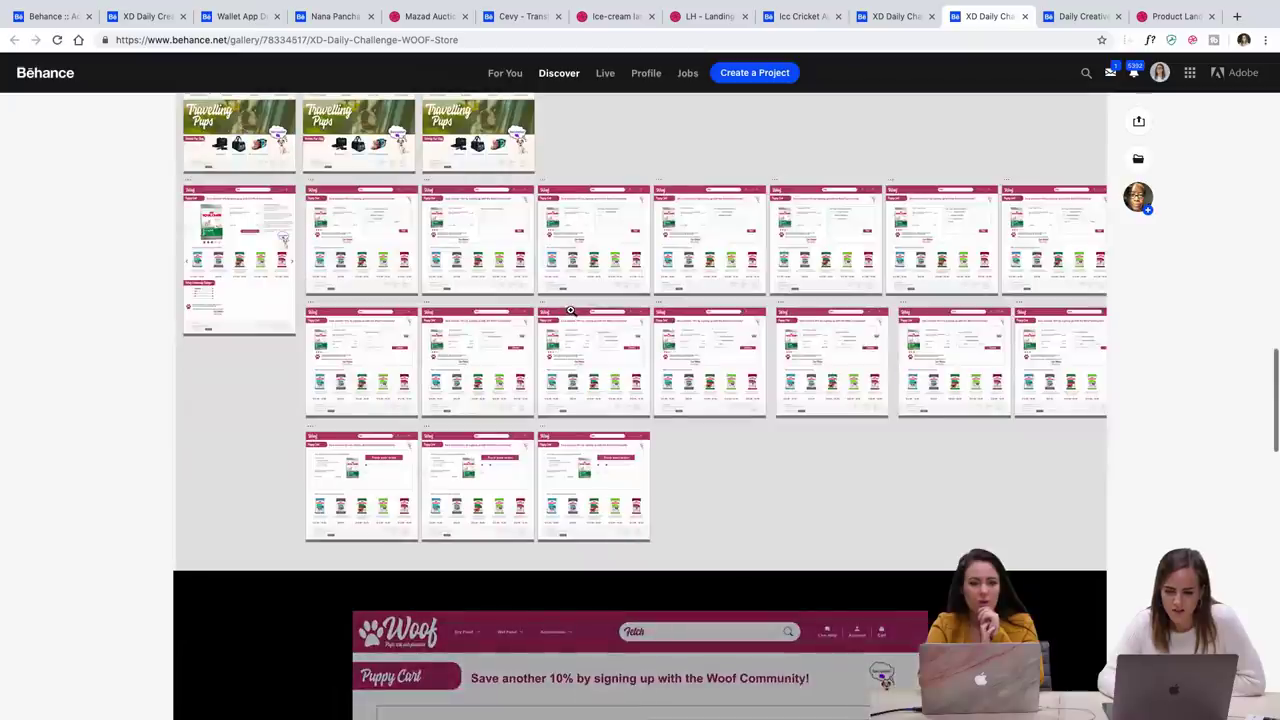
{"action": "scroll", "coordinate": [366, 266], "scroll_direction": "down", "scroll_amount": 10}
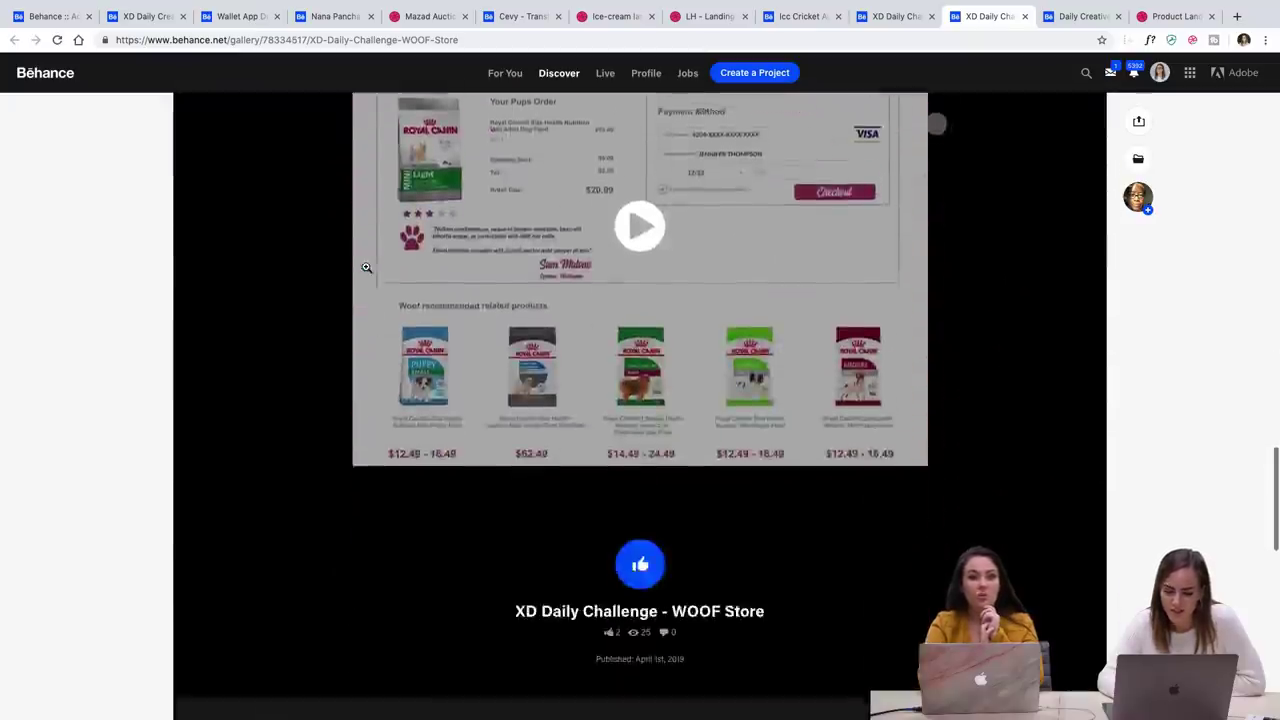
{"action": "scroll", "coordinate": [366, 266], "scroll_direction": "up", "scroll_amount": 5}
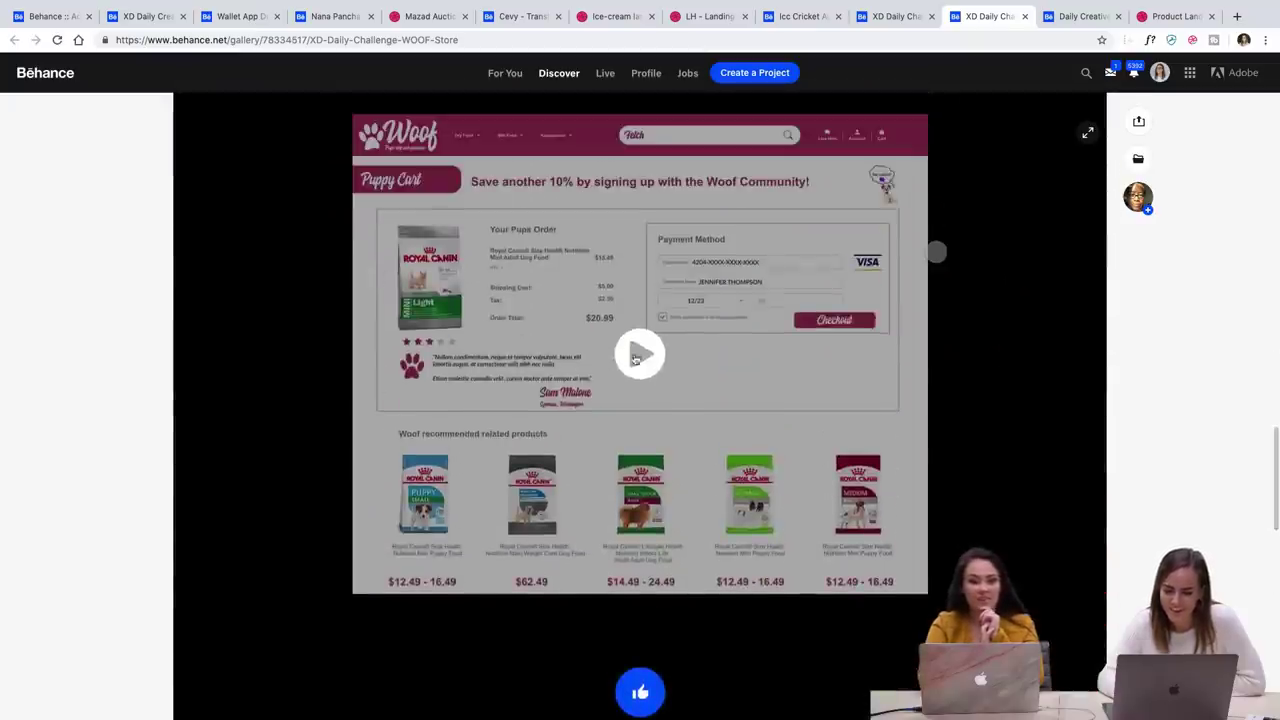
Watch the WOOF prototype video in full screen, pausing at the Puppy Cart page, and stop it at about 1:00 before leaving full screen
{"action": "left_click", "coordinate": [634, 358]}
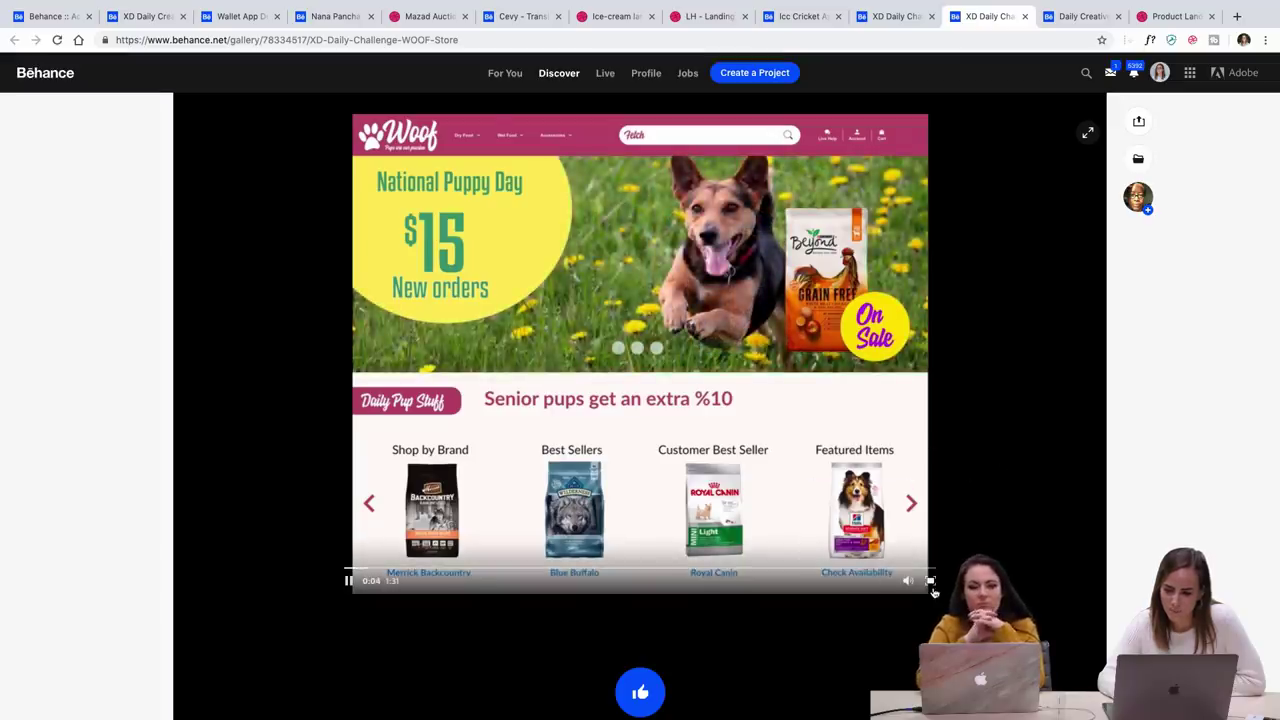
{"action": "left_click", "coordinate": [930, 581]}
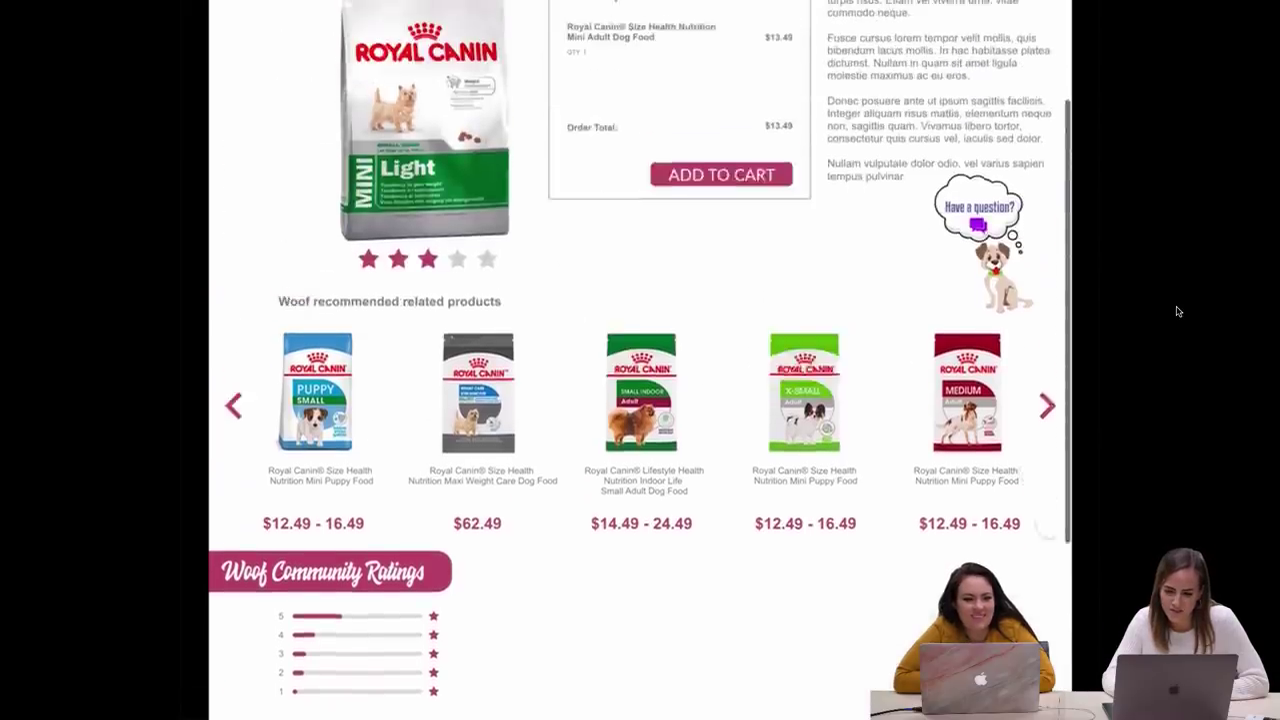
{"action": "left_click", "coordinate": [201, 706]}
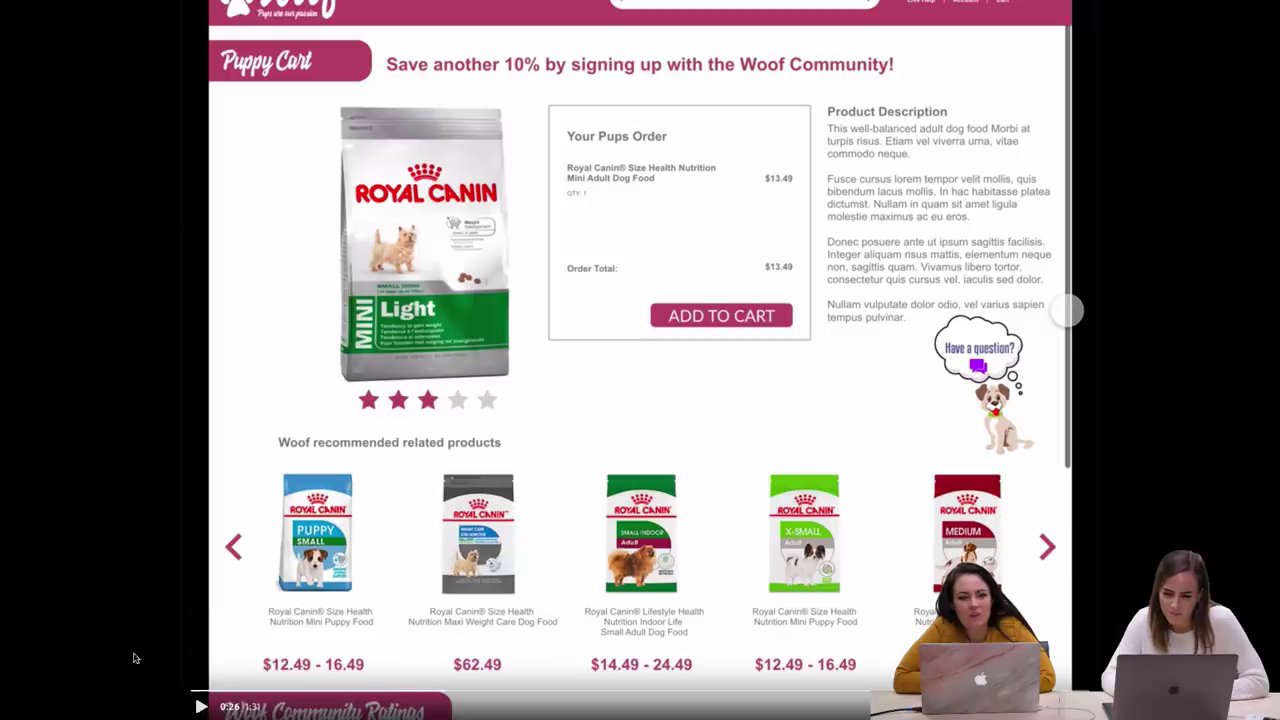
{"action": "left_click", "coordinate": [200, 708]}
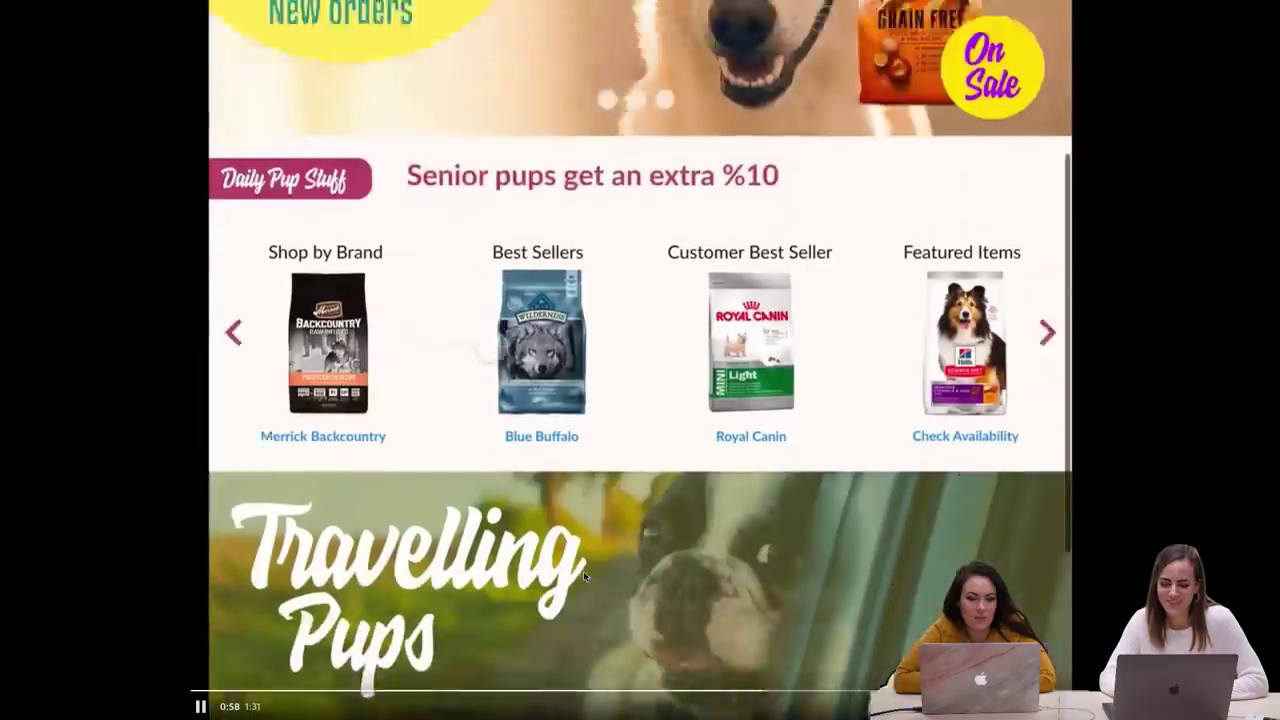
{"action": "key", "text": "space"}
{"action": "key", "text": "Escape"}
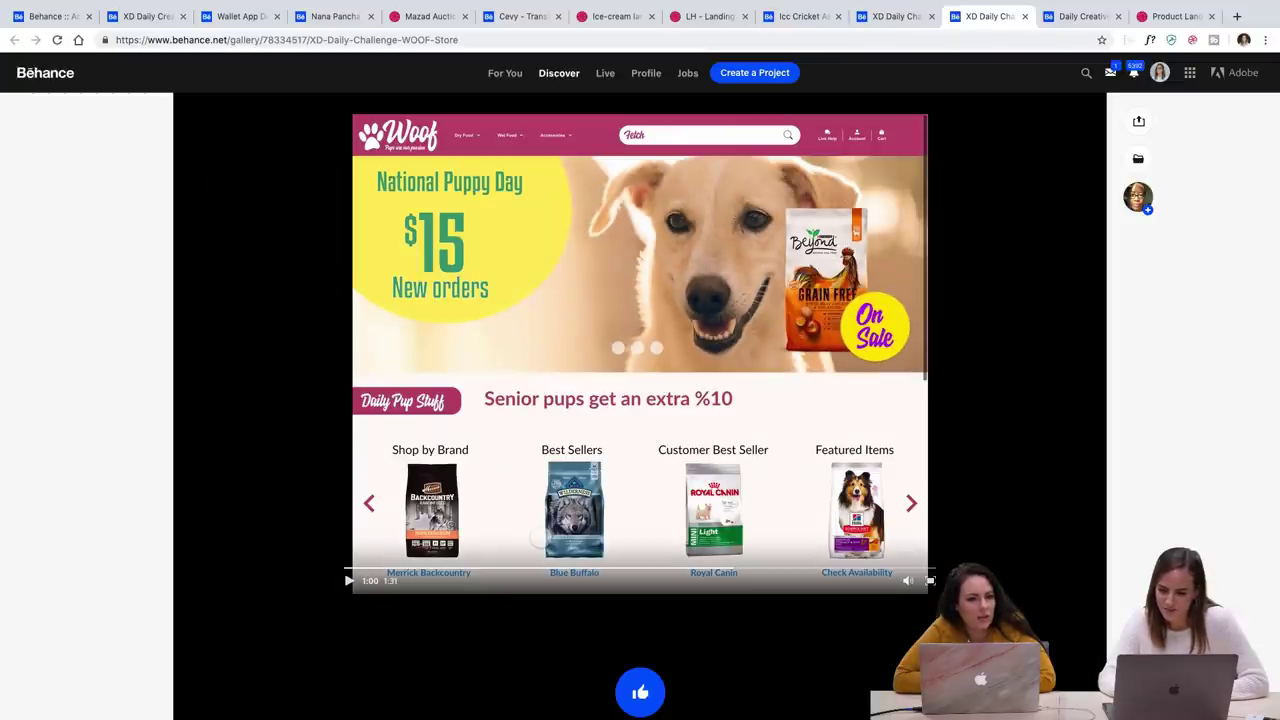
Go back to the Travelling Pups and Weekly Pup Stuff sections of the home page design in the WOOF project
{"action": "scroll", "coordinate": [1092, 465], "scroll_direction": "up", "scroll_amount": 10}
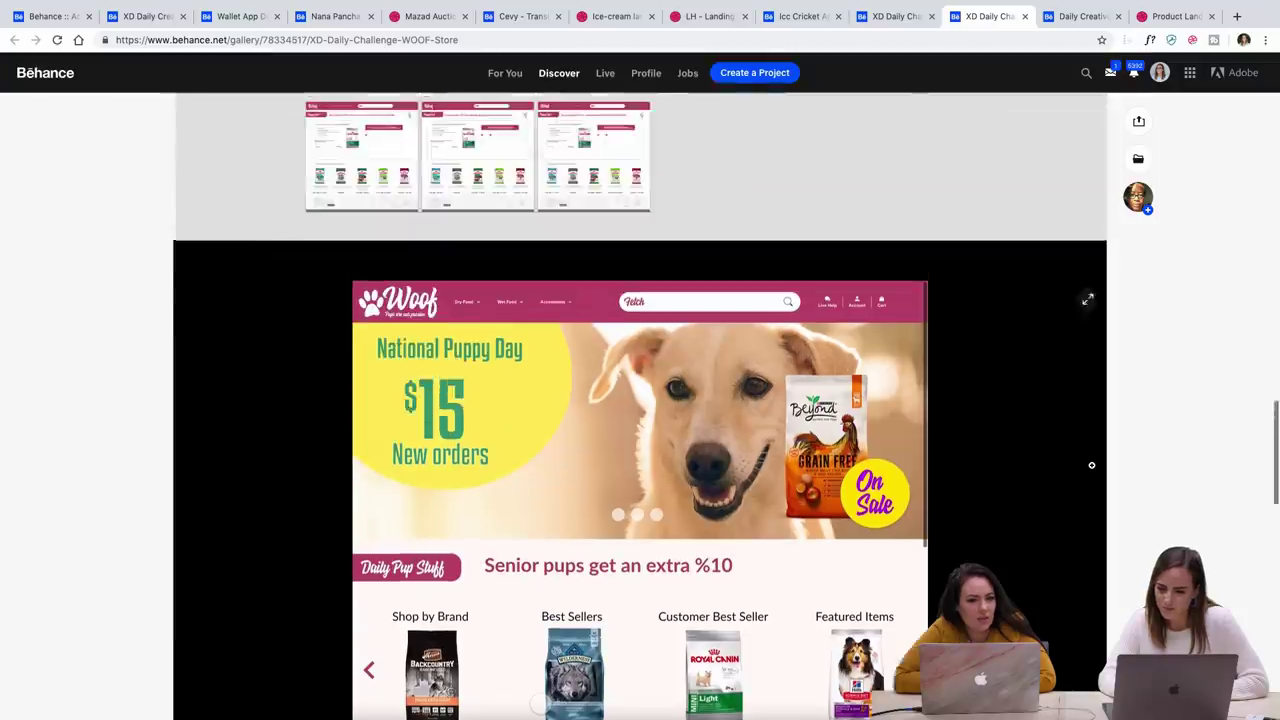
{"action": "scroll", "coordinate": [1092, 465], "scroll_direction": "up", "scroll_amount": 5}
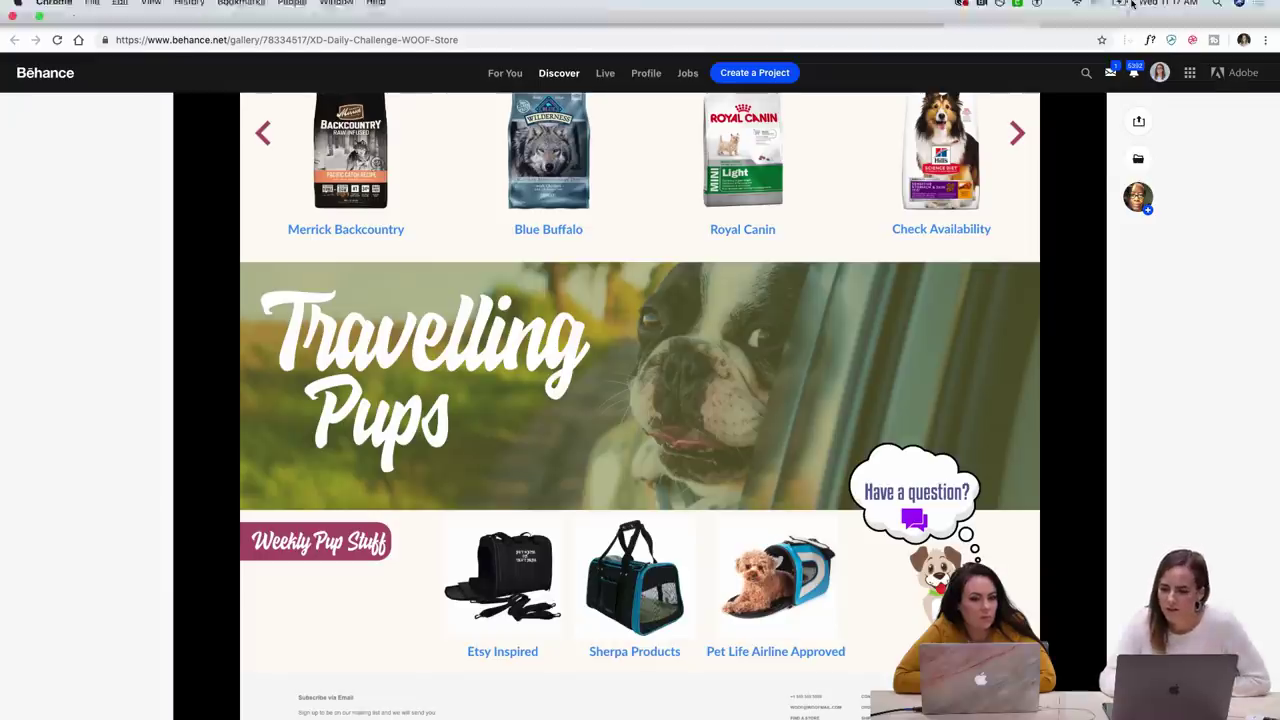
{"action": "mouse_move", "coordinate": [1133, 5]}
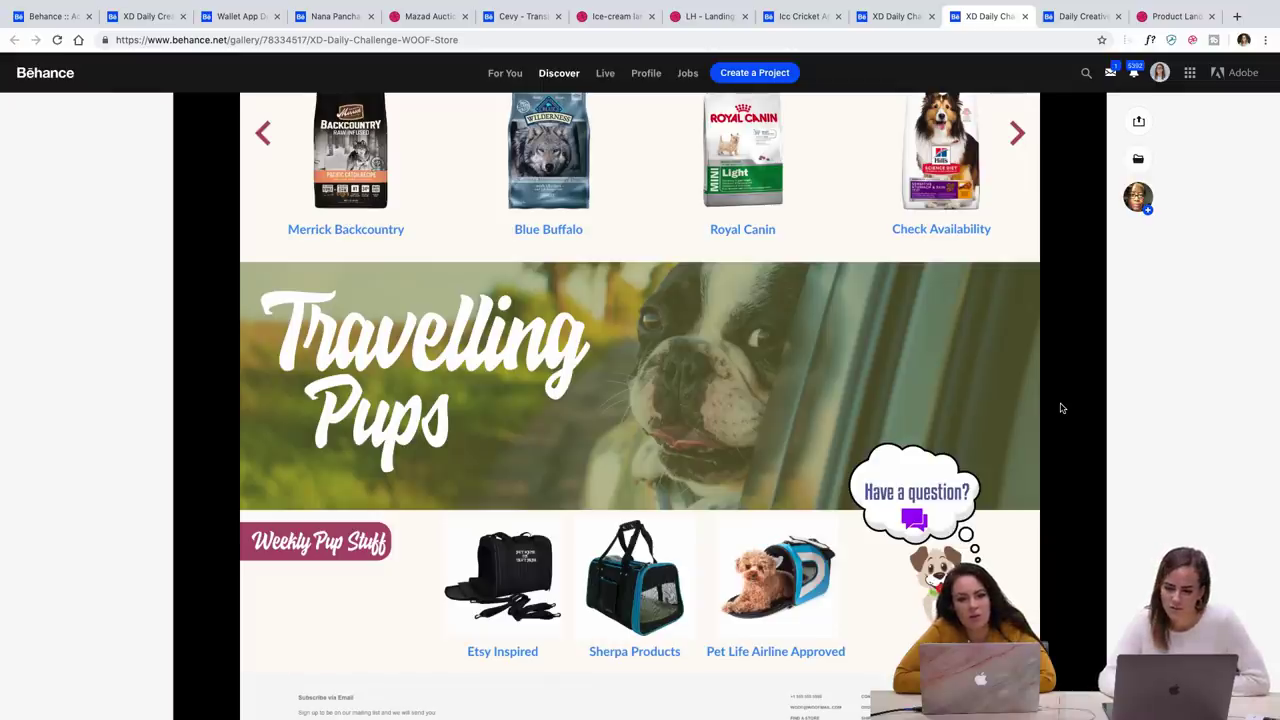
Switch to the PetShopToys XD Daily Challenge project and examine its cover design and The Challenge feature list
{"action": "left_click", "coordinate": [1083, 17]}
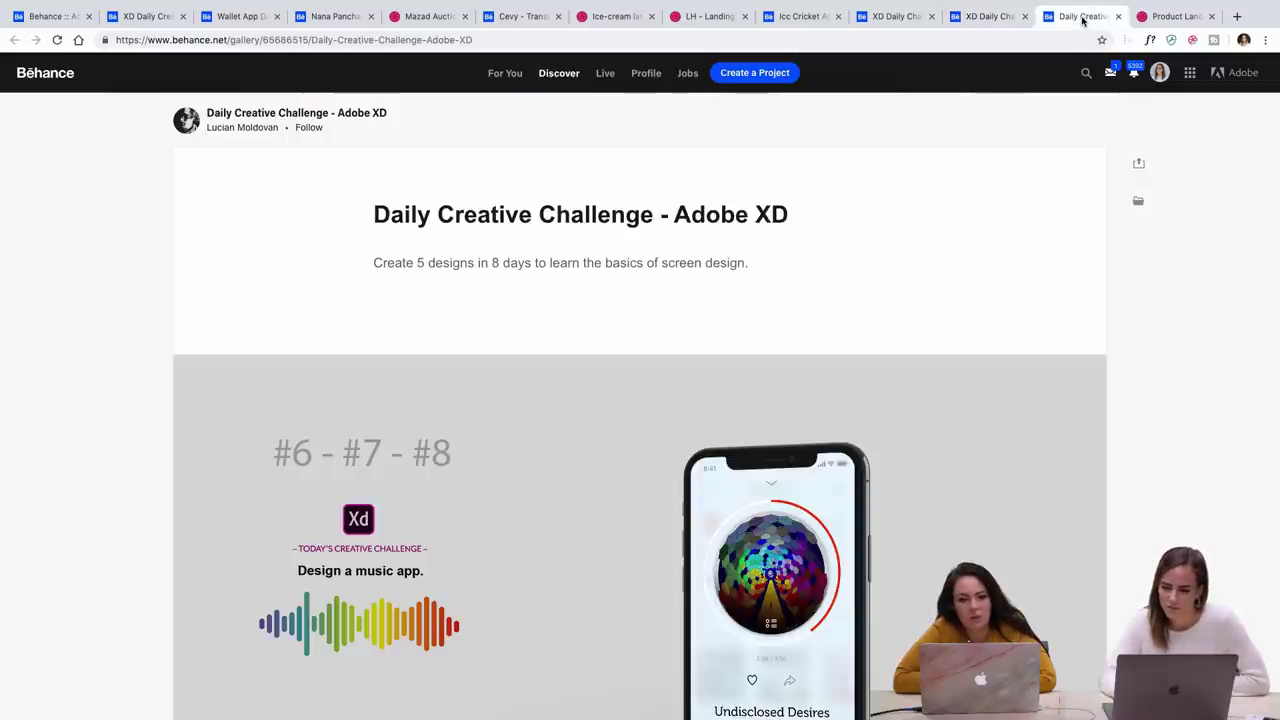
{"action": "left_click", "coordinate": [988, 17]}
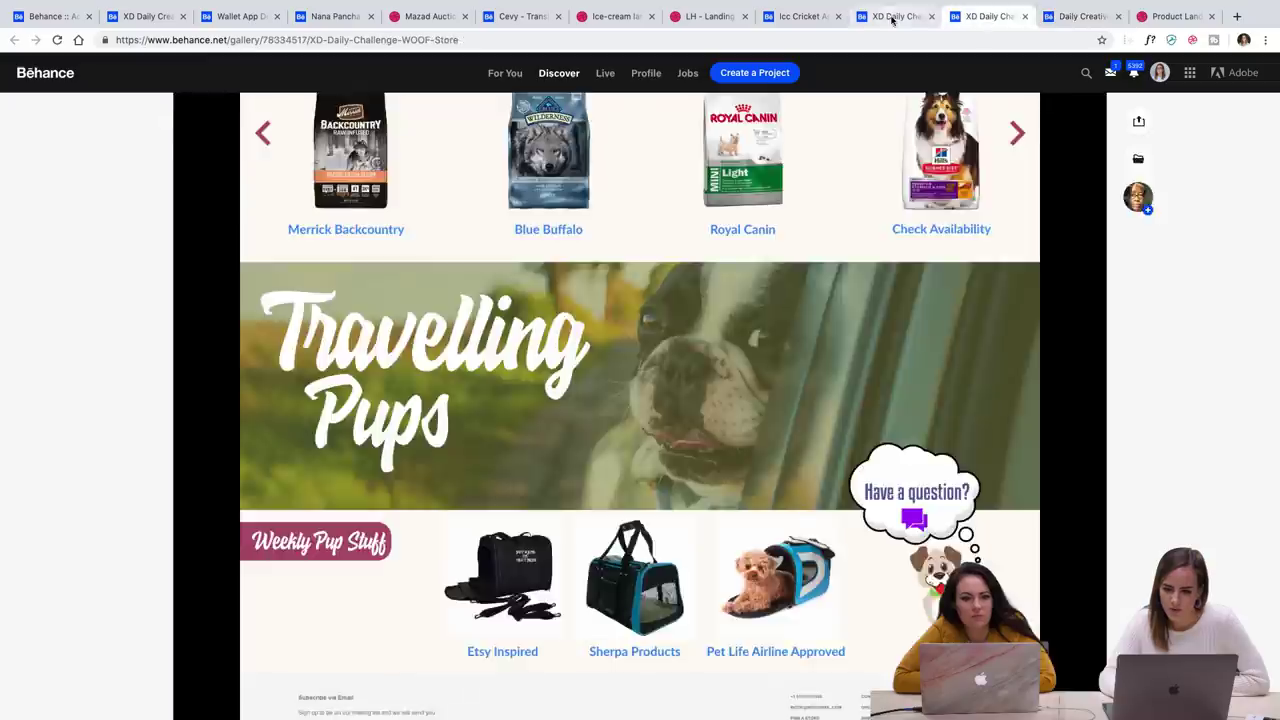
{"action": "left_click", "coordinate": [893, 17]}
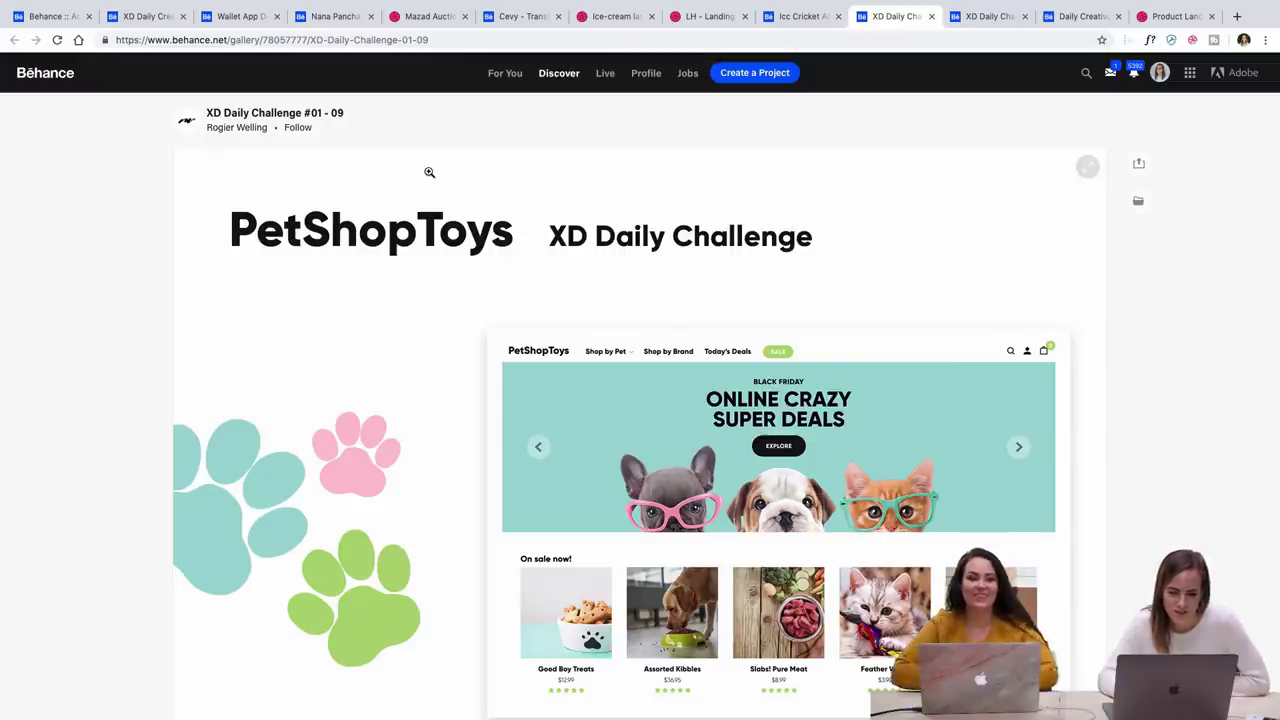
{"action": "scroll", "coordinate": [383, 326], "scroll_direction": "down", "scroll_amount": 2}
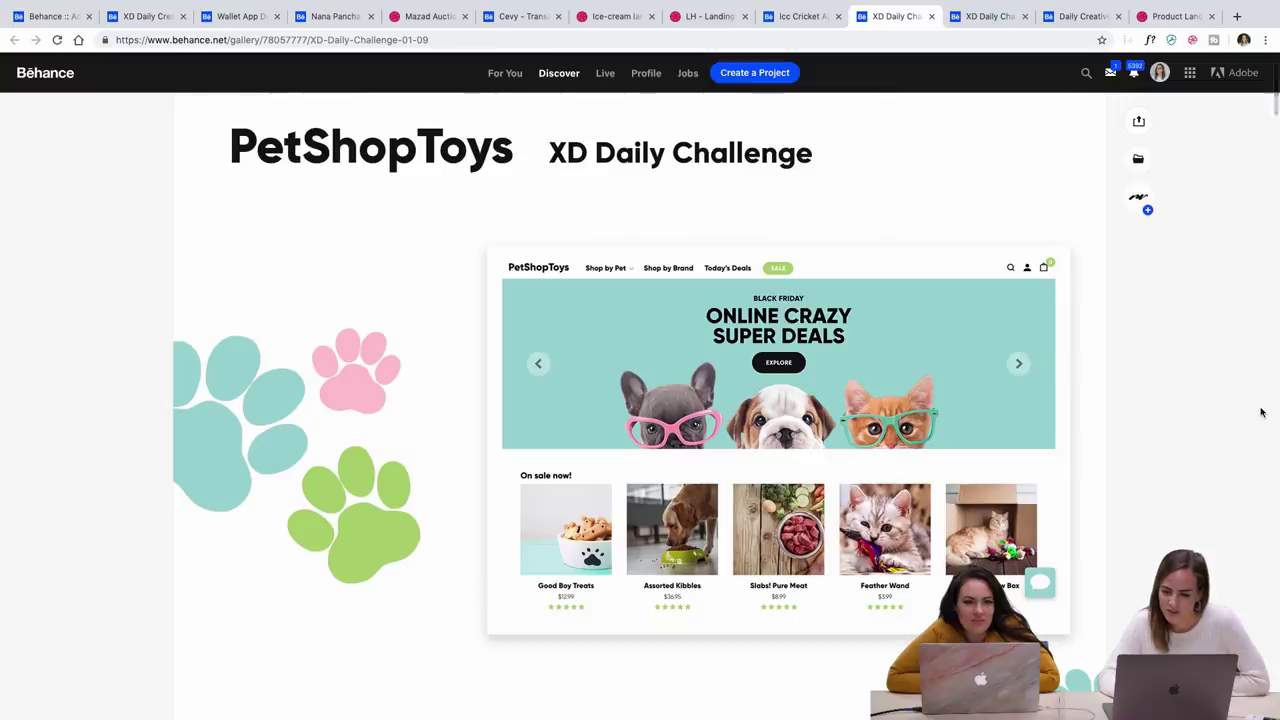
{"action": "scroll", "coordinate": [917, 424], "scroll_direction": "down", "scroll_amount": 9}
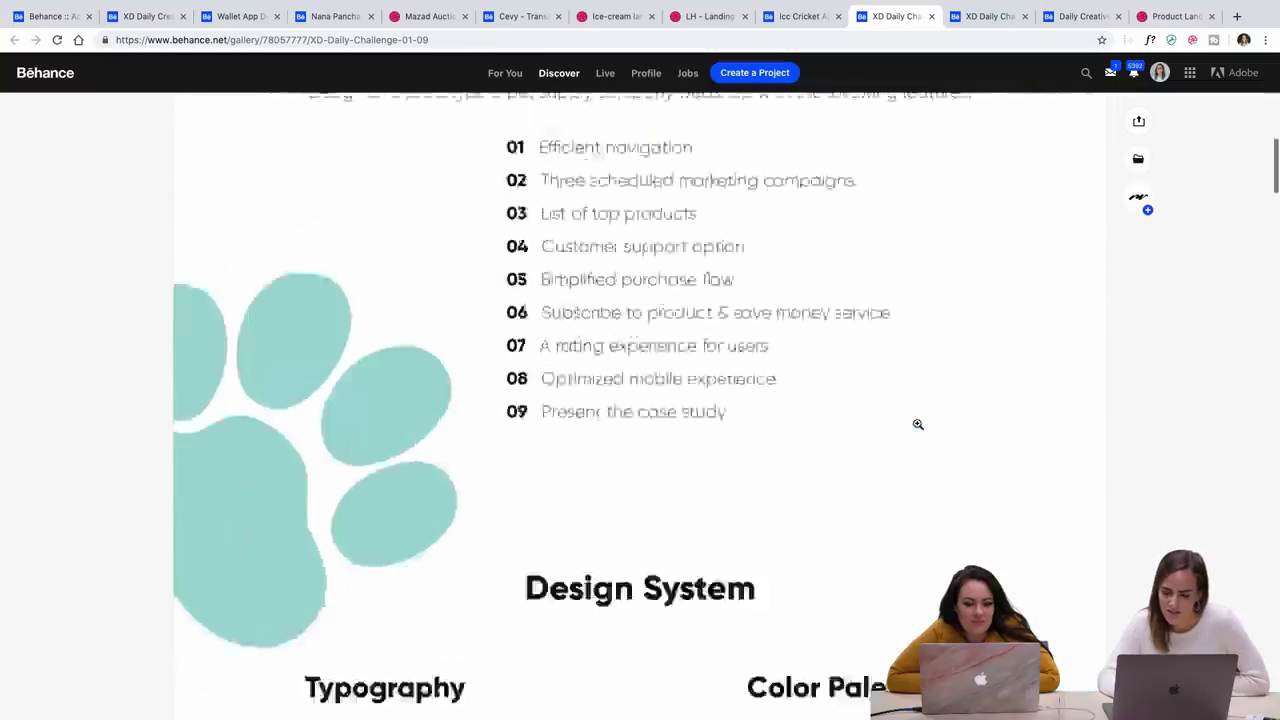
{"action": "scroll", "coordinate": [917, 424], "scroll_direction": "up", "scroll_amount": 4}
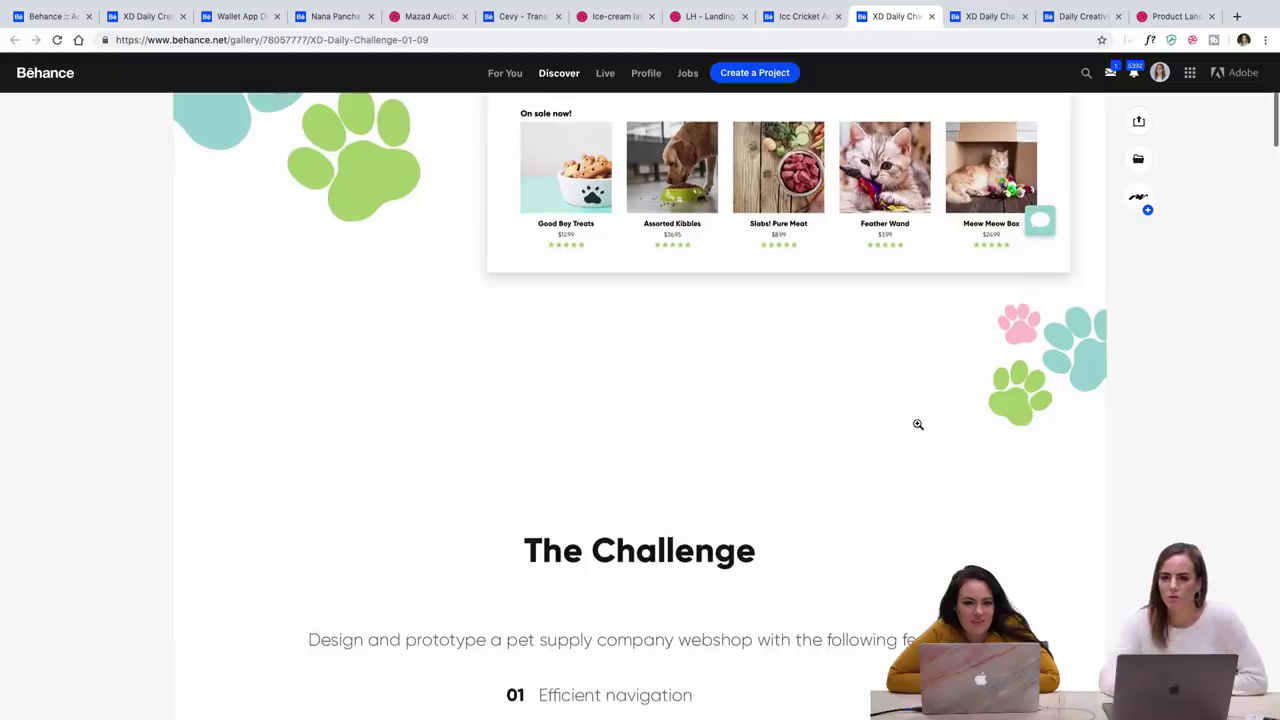
{"action": "scroll", "coordinate": [917, 424], "scroll_direction": "down", "scroll_amount": 5}
{"action": "scroll", "coordinate": [917, 424], "scroll_direction": "down", "scroll_amount": 1}
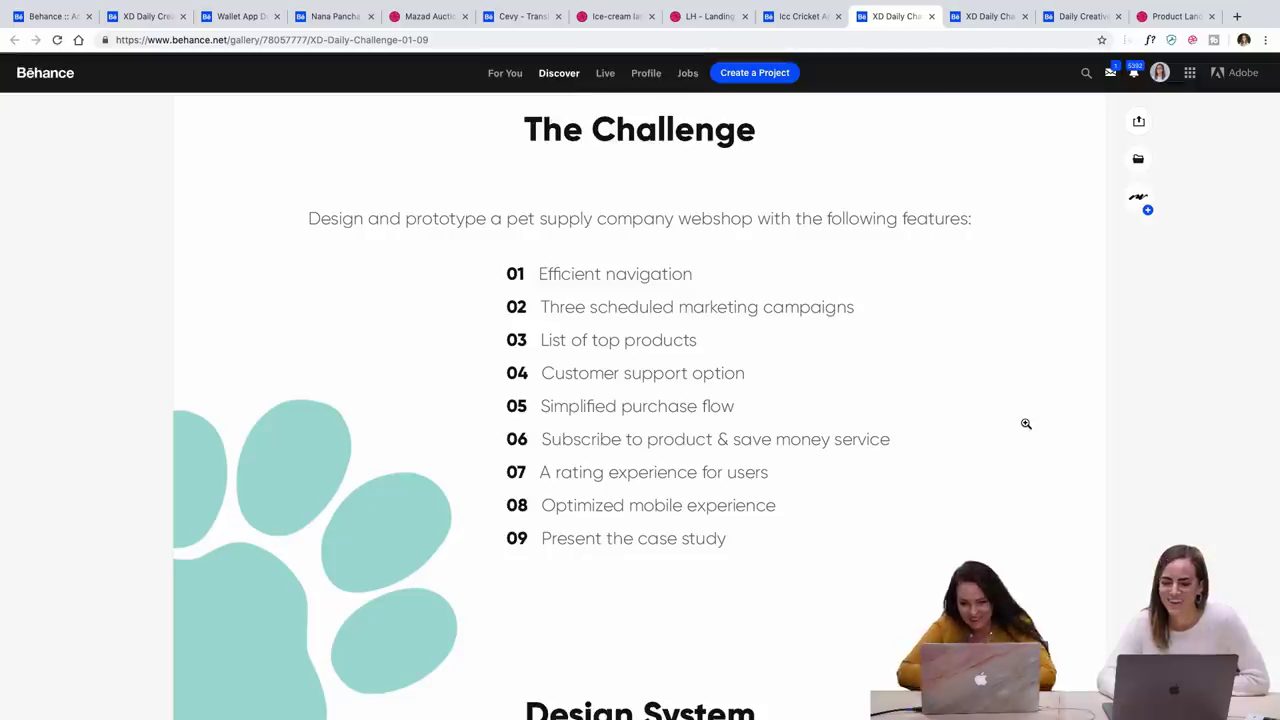
Examine the Design System section of the PetShopToys project: its typography, color palette, icons and buttons, rechecking The Challenge feature list
{"action": "scroll", "coordinate": [929, 286], "scroll_direction": "down", "scroll_amount": 5}
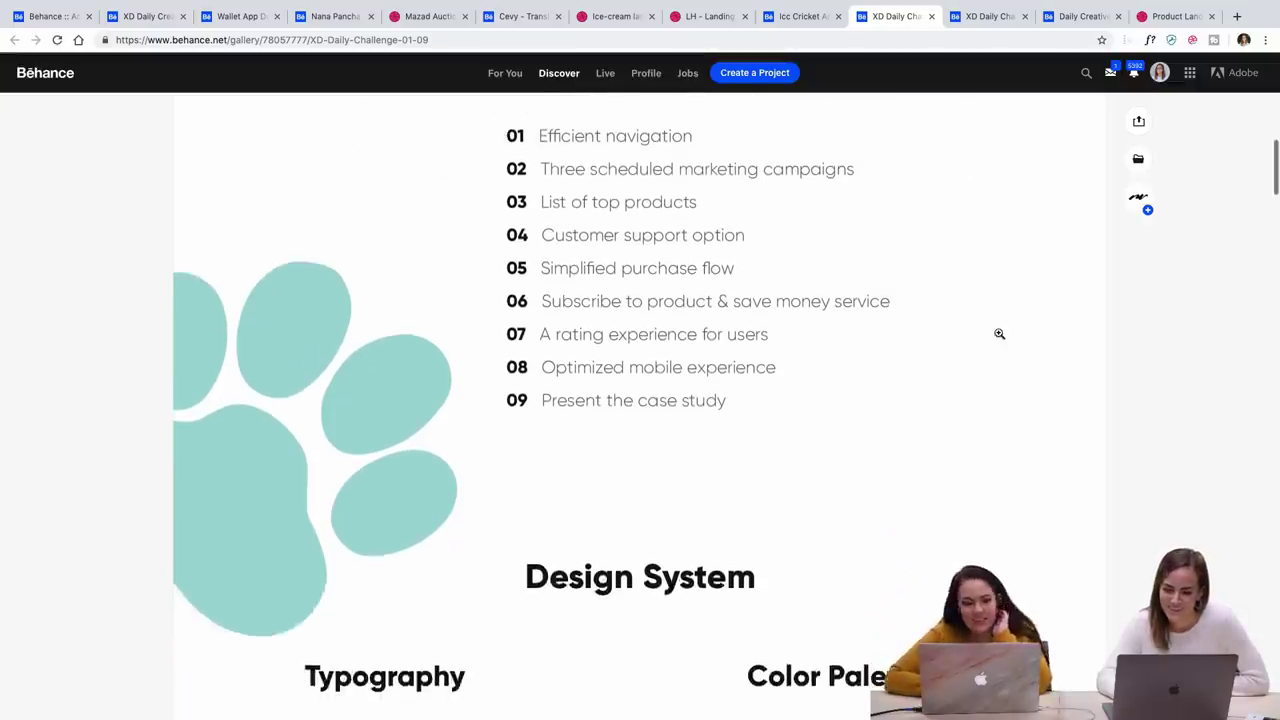
{"action": "scroll", "coordinate": [1004, 338], "scroll_direction": "down", "scroll_amount": 2}
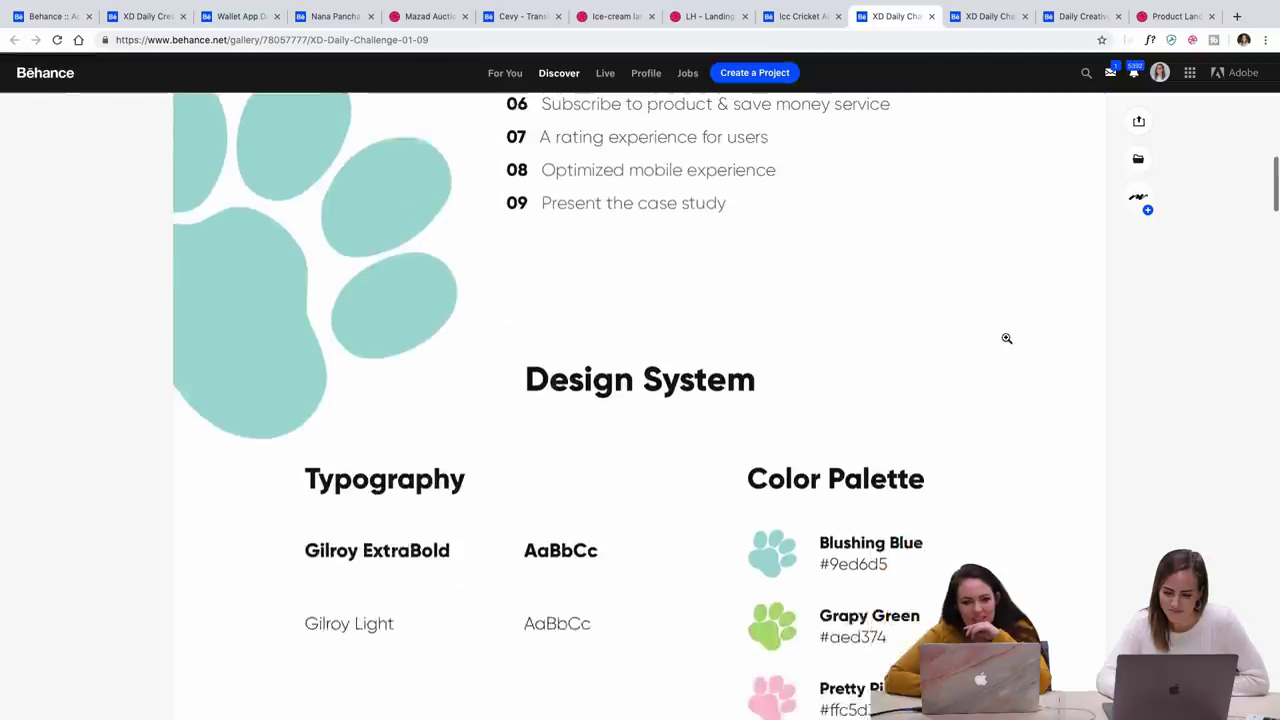
{"action": "scroll", "coordinate": [999, 337], "scroll_direction": "up", "scroll_amount": 6}
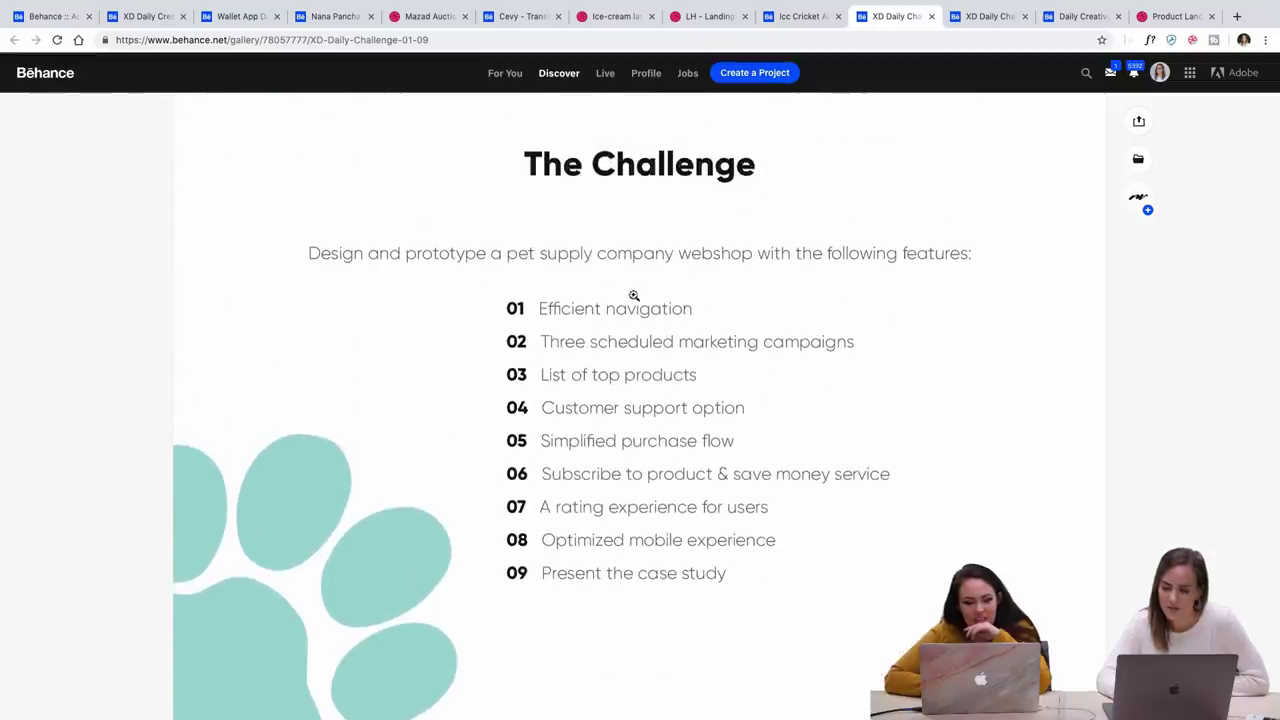
{"action": "scroll", "coordinate": [920, 546], "scroll_direction": "down", "scroll_amount": 7}
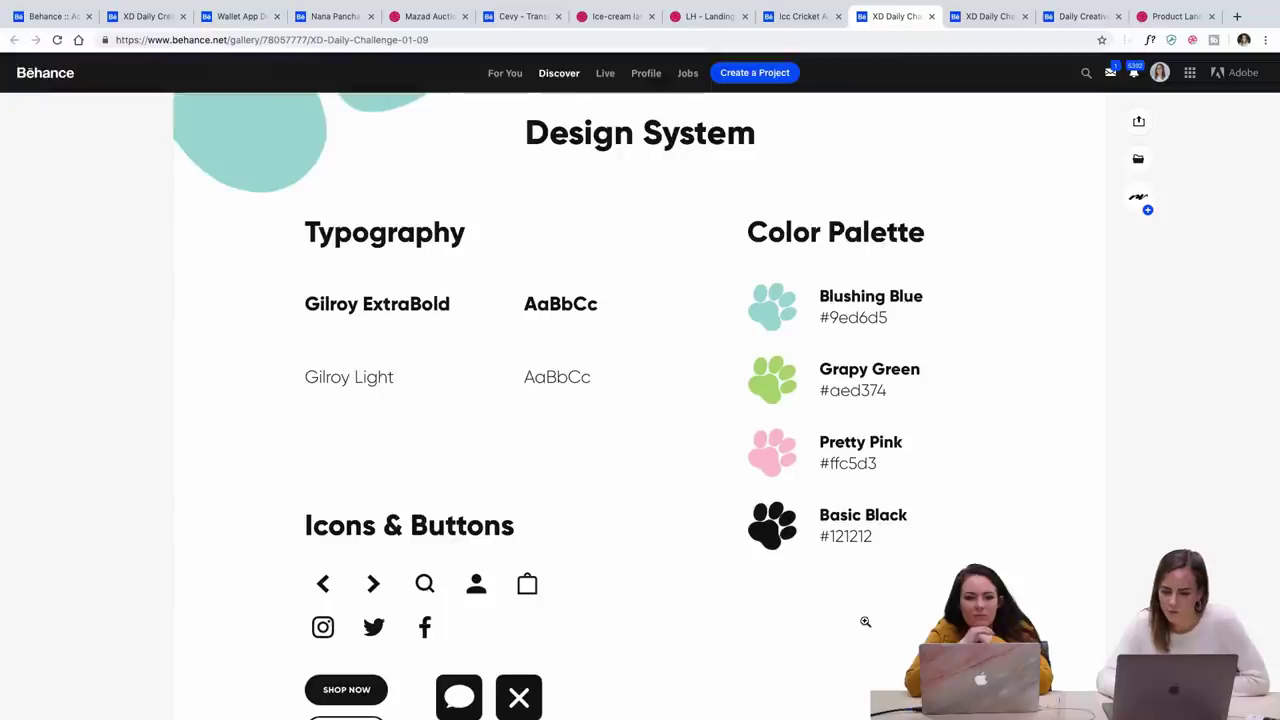
{"action": "scroll", "coordinate": [866, 620], "scroll_direction": "down", "scroll_amount": 2}
{"action": "scroll", "coordinate": [590, 452], "scroll_direction": "down", "scroll_amount": 2}
{"action": "scroll", "coordinate": [837, 466], "scroll_direction": "down", "scroll_amount": 2}
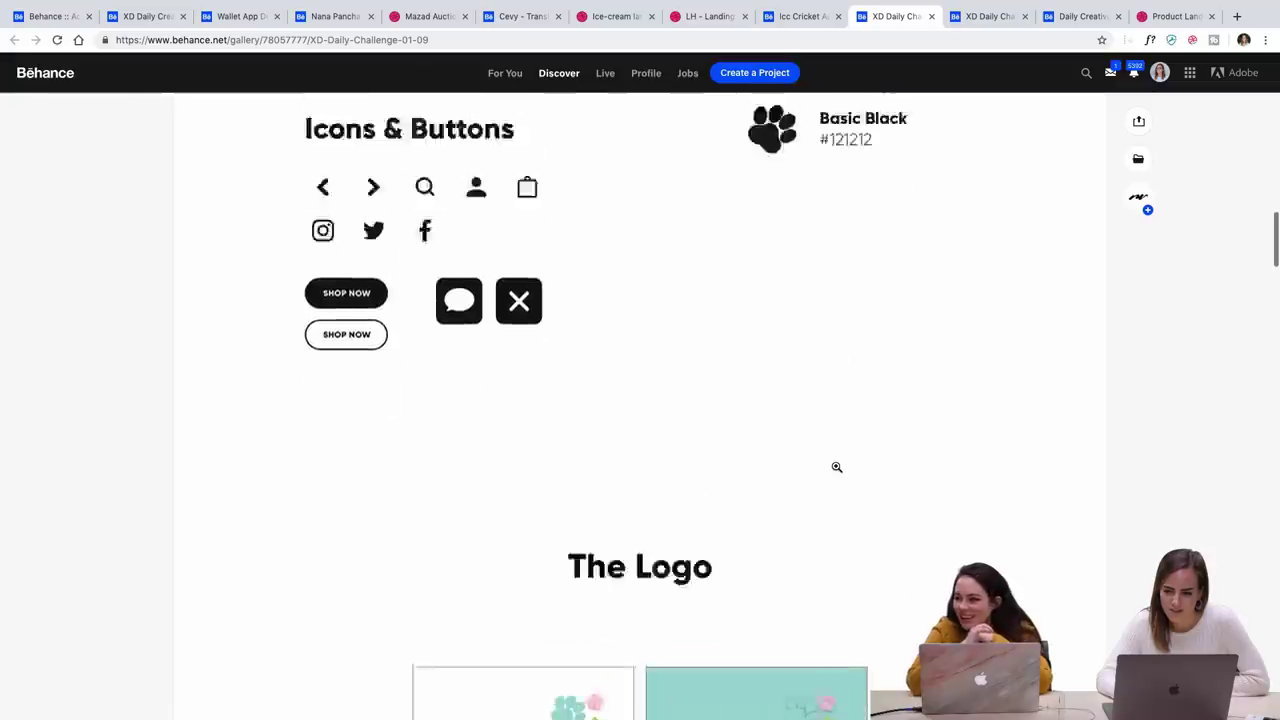
{"action": "scroll", "coordinate": [836, 467], "scroll_direction": "up", "scroll_amount": 4}
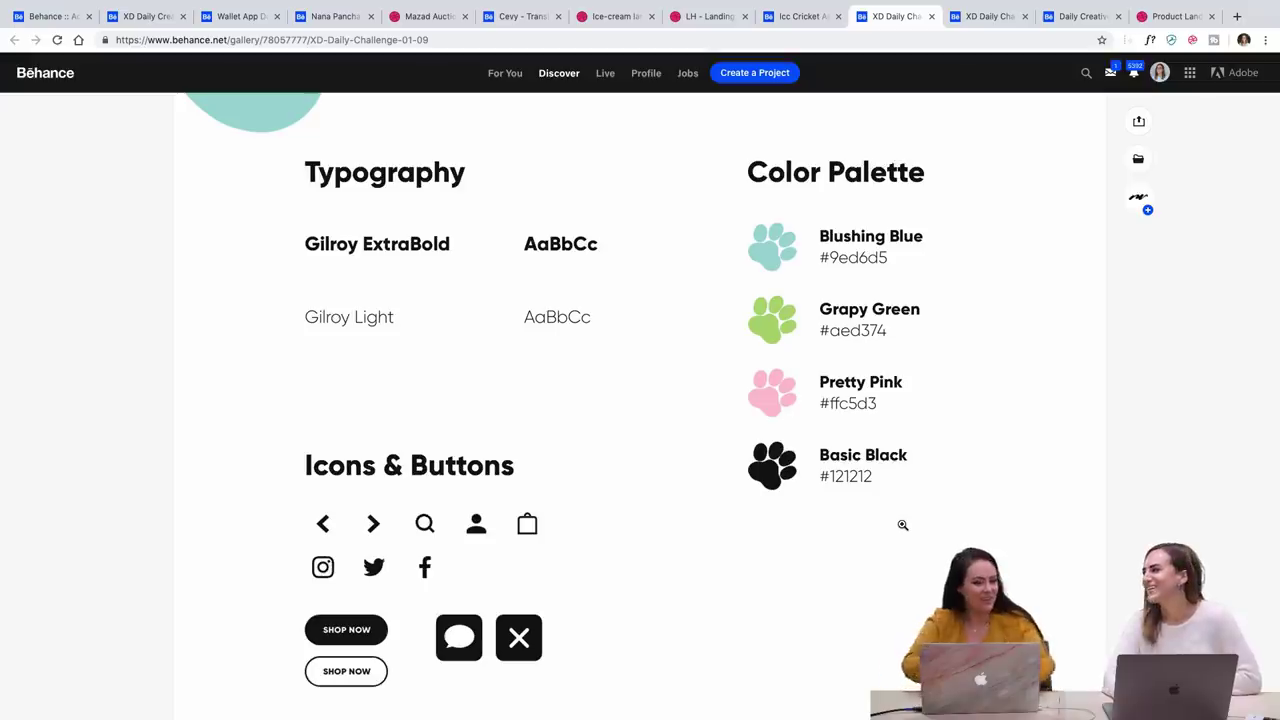
Look through the PetShopToys logo variants and high fidelity artboards down to the desktop and mobile prototype videos
{"action": "scroll", "coordinate": [902, 525], "scroll_direction": "down", "scroll_amount": 8}
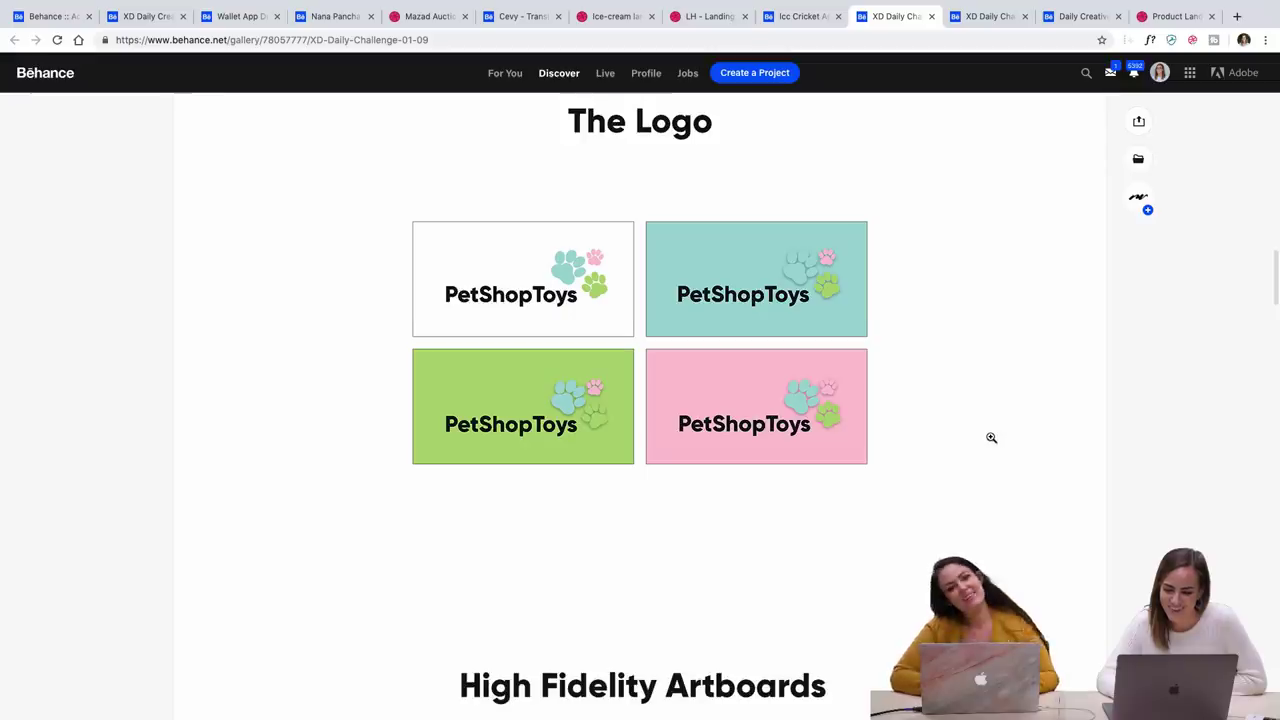
{"action": "scroll", "coordinate": [991, 437], "scroll_direction": "down", "scroll_amount": 1}
{"action": "scroll", "coordinate": [991, 437], "scroll_direction": "down", "scroll_amount": 5}
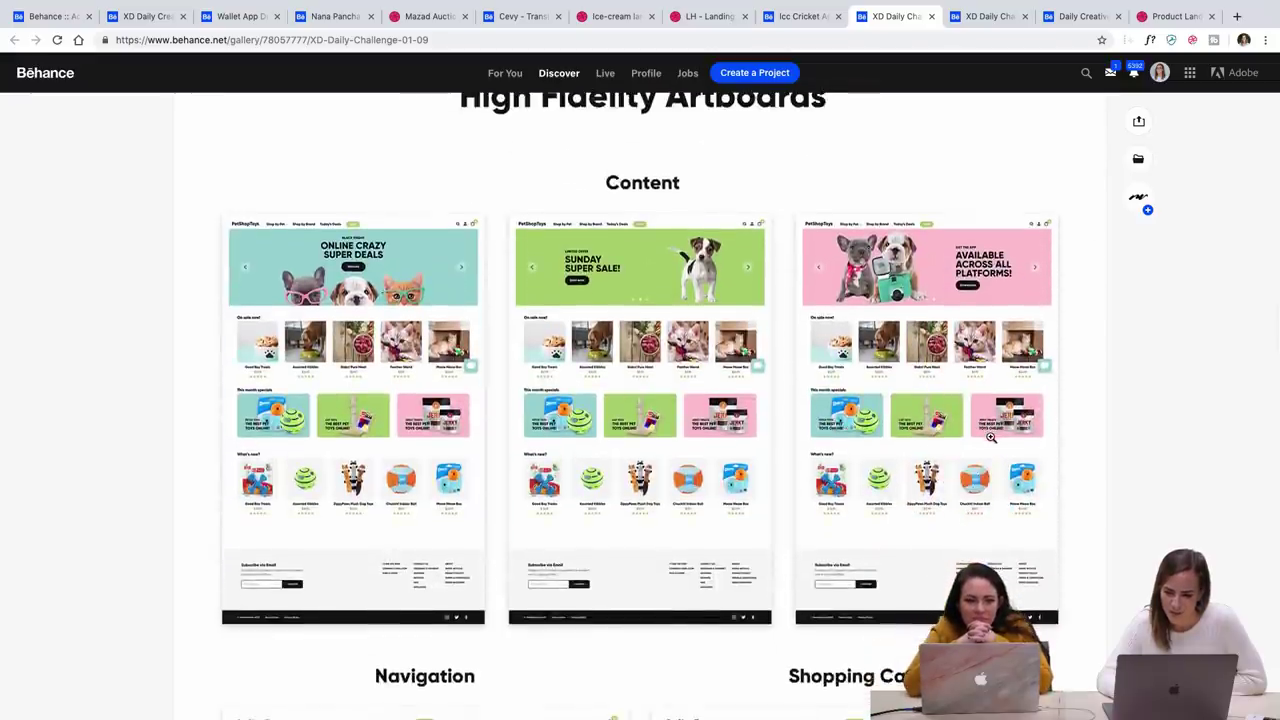
{"action": "scroll", "coordinate": [991, 437], "scroll_direction": "down", "scroll_amount": 4}
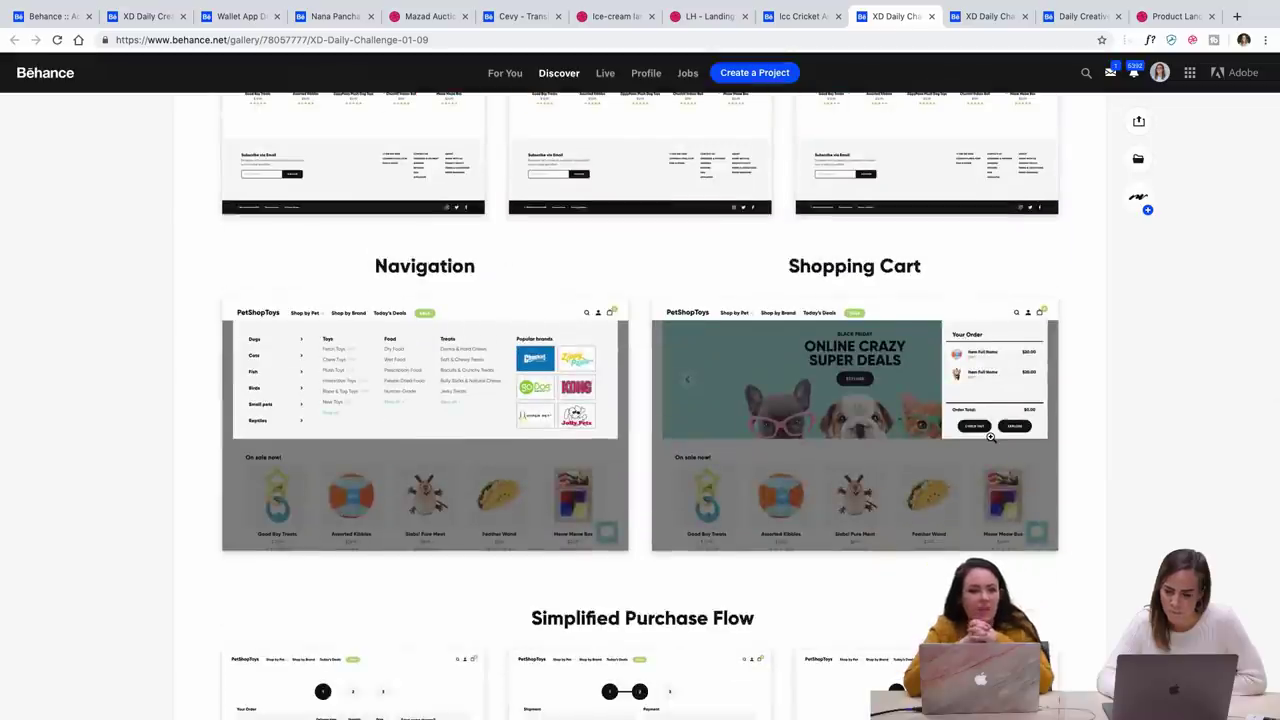
{"action": "scroll", "coordinate": [899, 544], "scroll_direction": "down", "scroll_amount": 4}
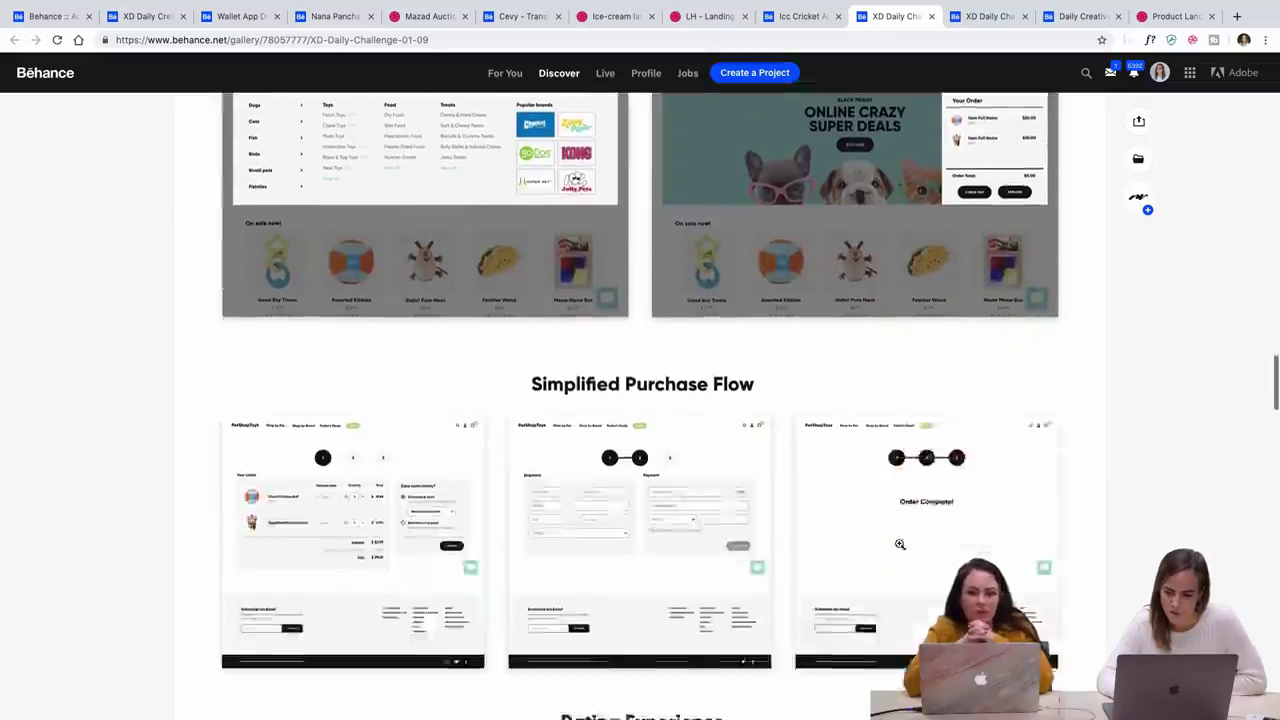
{"action": "scroll", "coordinate": [578, 514], "scroll_direction": "down", "scroll_amount": 4}
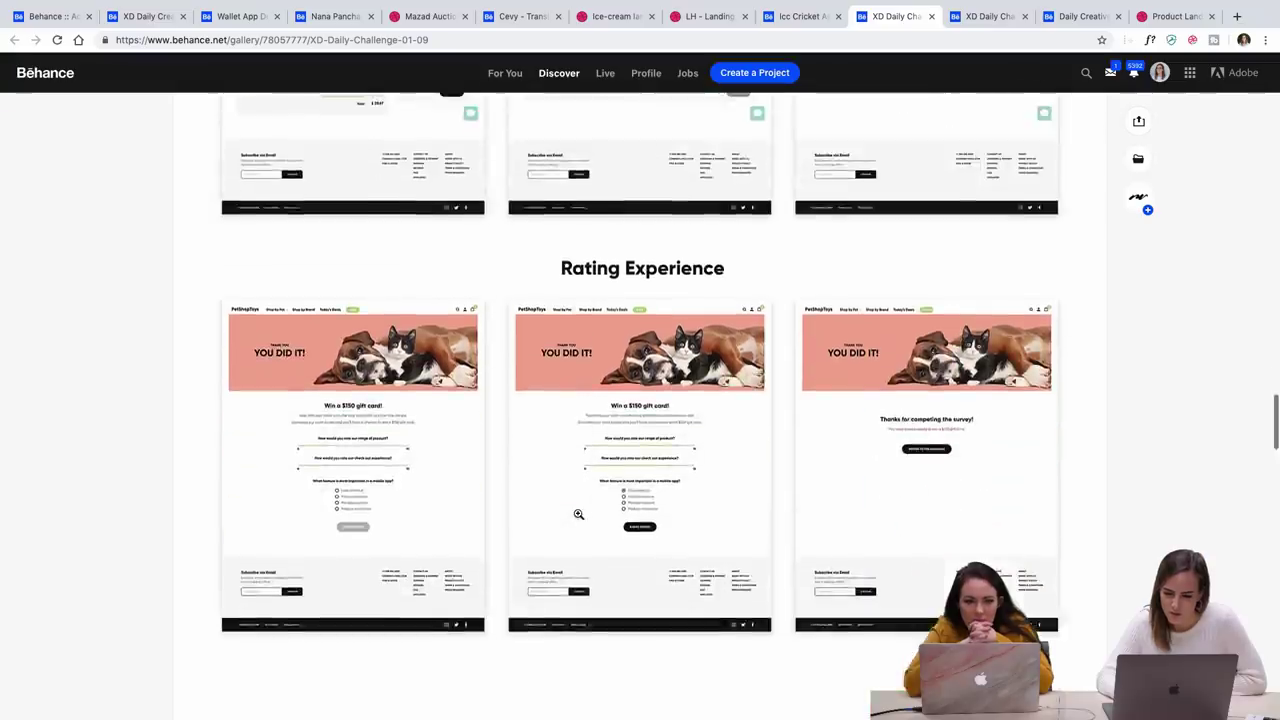
{"action": "scroll", "coordinate": [578, 514], "scroll_direction": "down", "scroll_amount": 5}
{"action": "scroll", "coordinate": [579, 515], "scroll_direction": "down", "scroll_amount": 6}
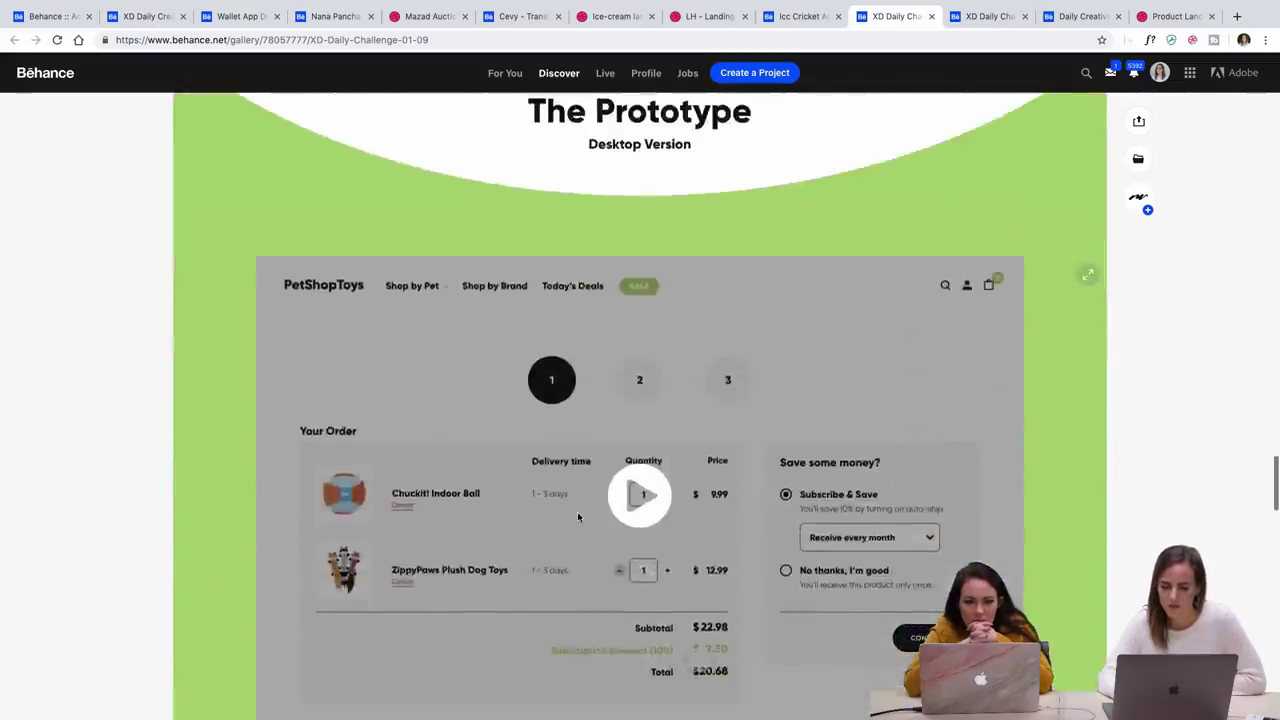
{"action": "scroll", "coordinate": [578, 514], "scroll_direction": "down", "scroll_amount": 9}
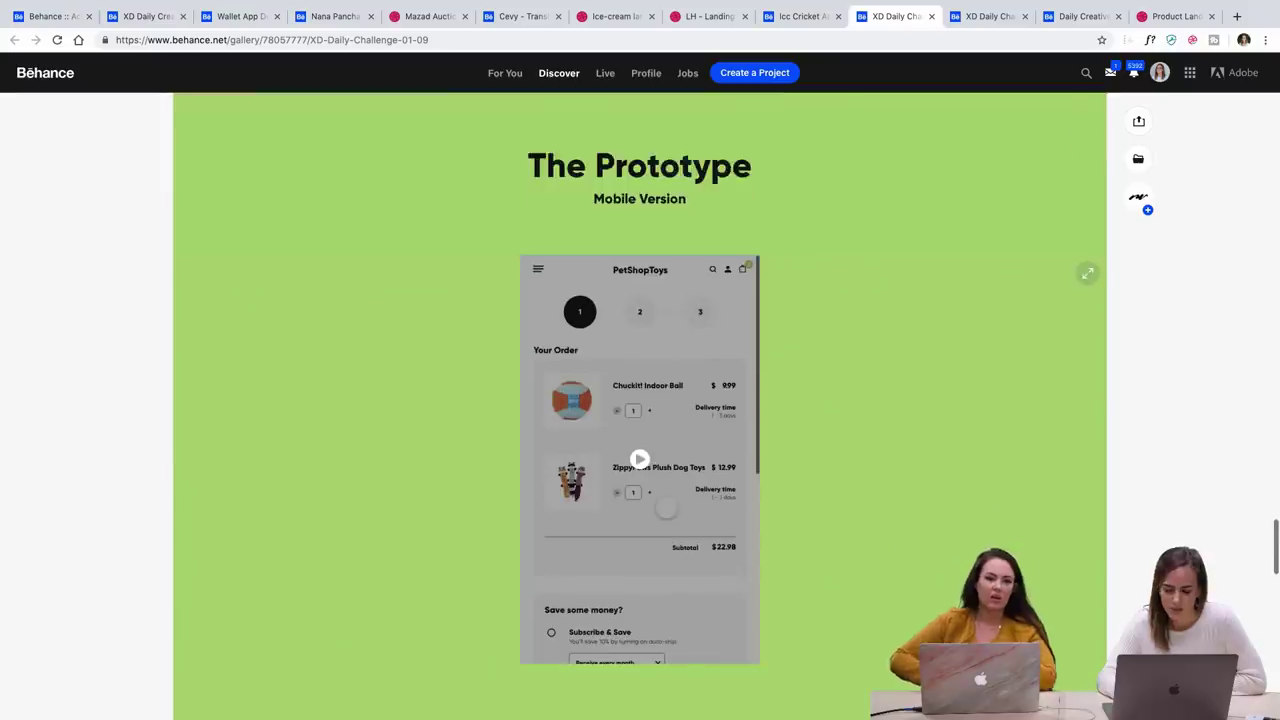
Revisit the PetShopToys cover design and return to the desktop version of the prototype
{"action": "scroll", "coordinate": [992, 575], "scroll_direction": "up", "scroll_amount": 5}
{"action": "scroll", "coordinate": [992, 575], "scroll_direction": "up", "scroll_amount": 20}
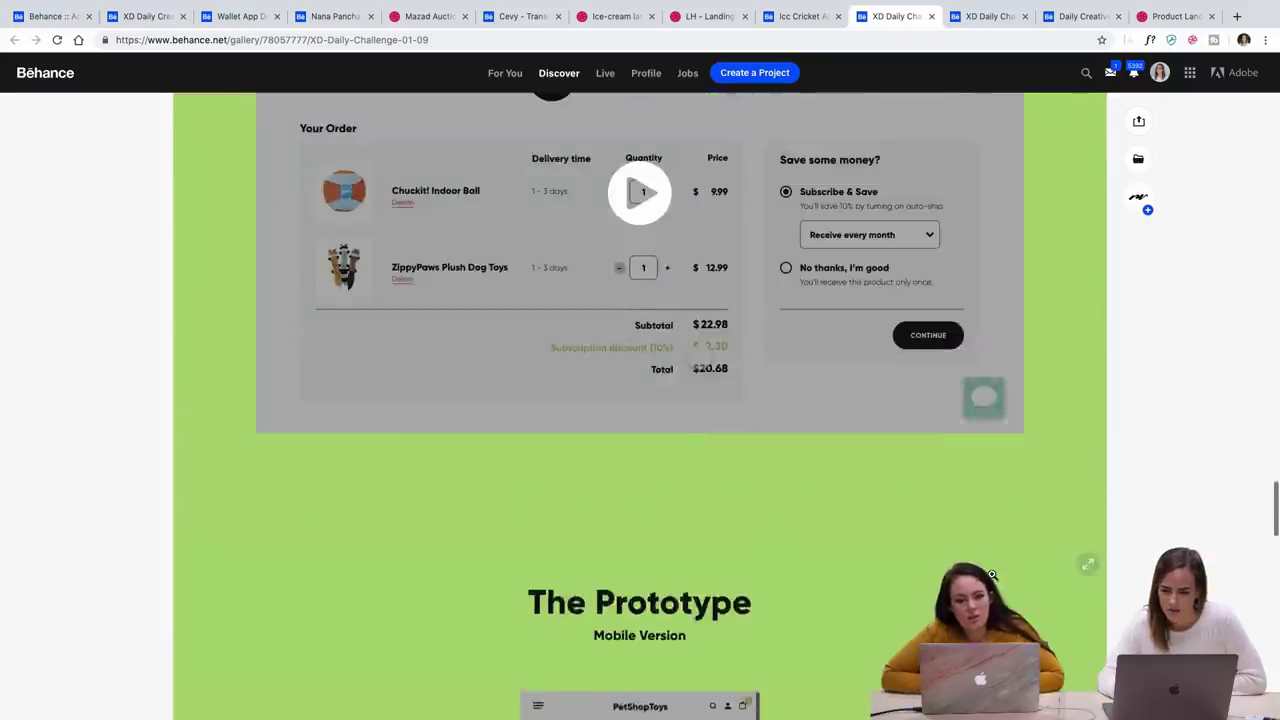
{"action": "scroll", "coordinate": [992, 575], "scroll_direction": "up", "scroll_amount": 5}
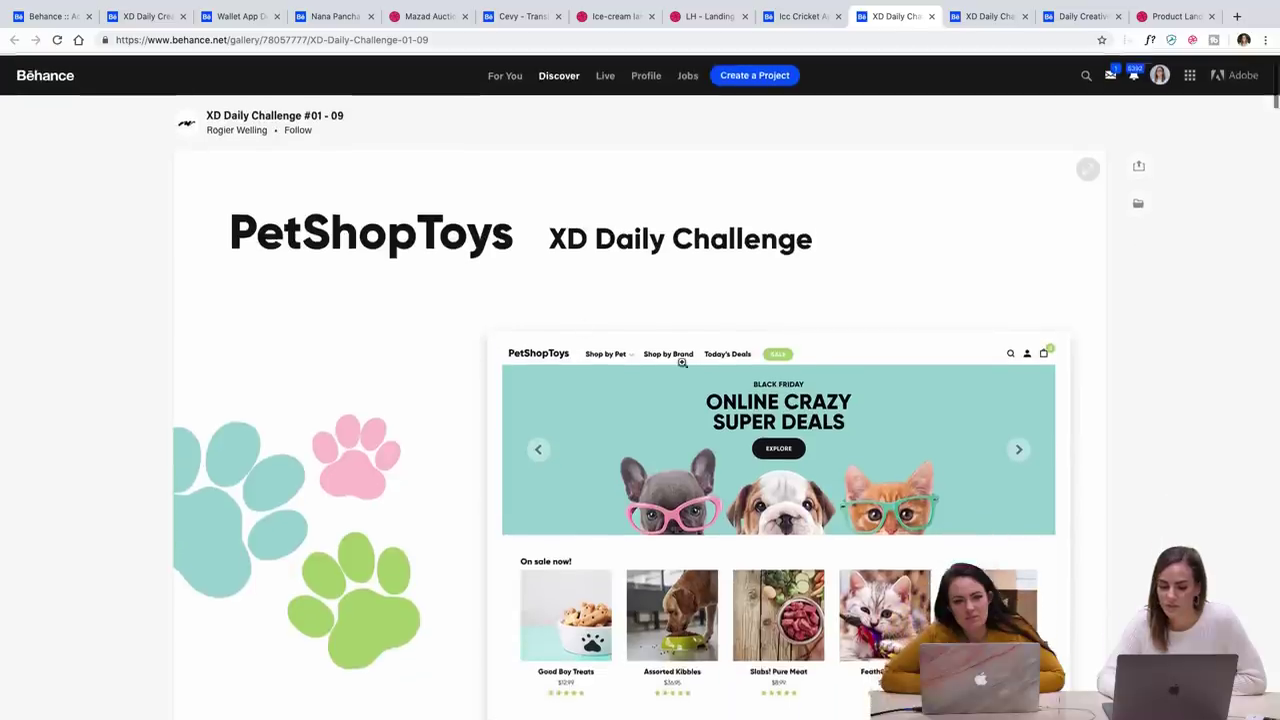
{"action": "scroll", "coordinate": [398, 288], "scroll_direction": "down", "scroll_amount": 7}
{"action": "scroll", "coordinate": [398, 288], "scroll_direction": "down", "scroll_amount": 20}
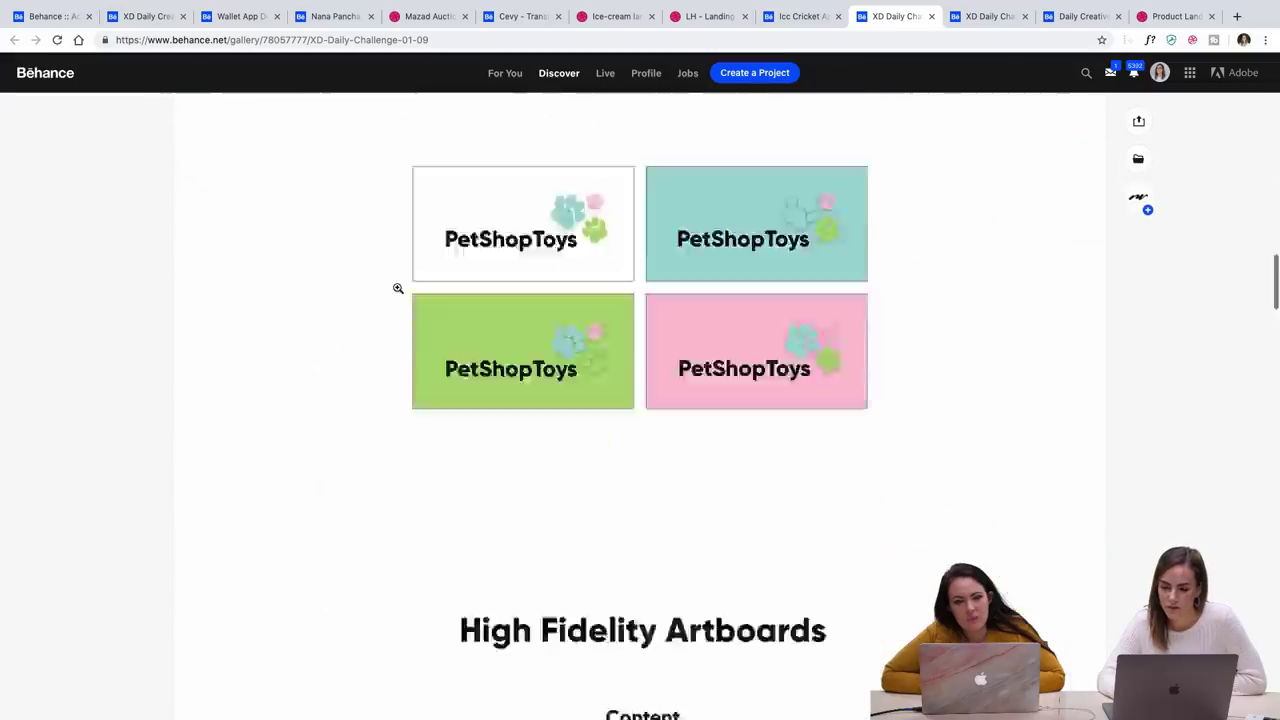
{"action": "scroll", "coordinate": [398, 288], "scroll_direction": "up", "scroll_amount": 1}
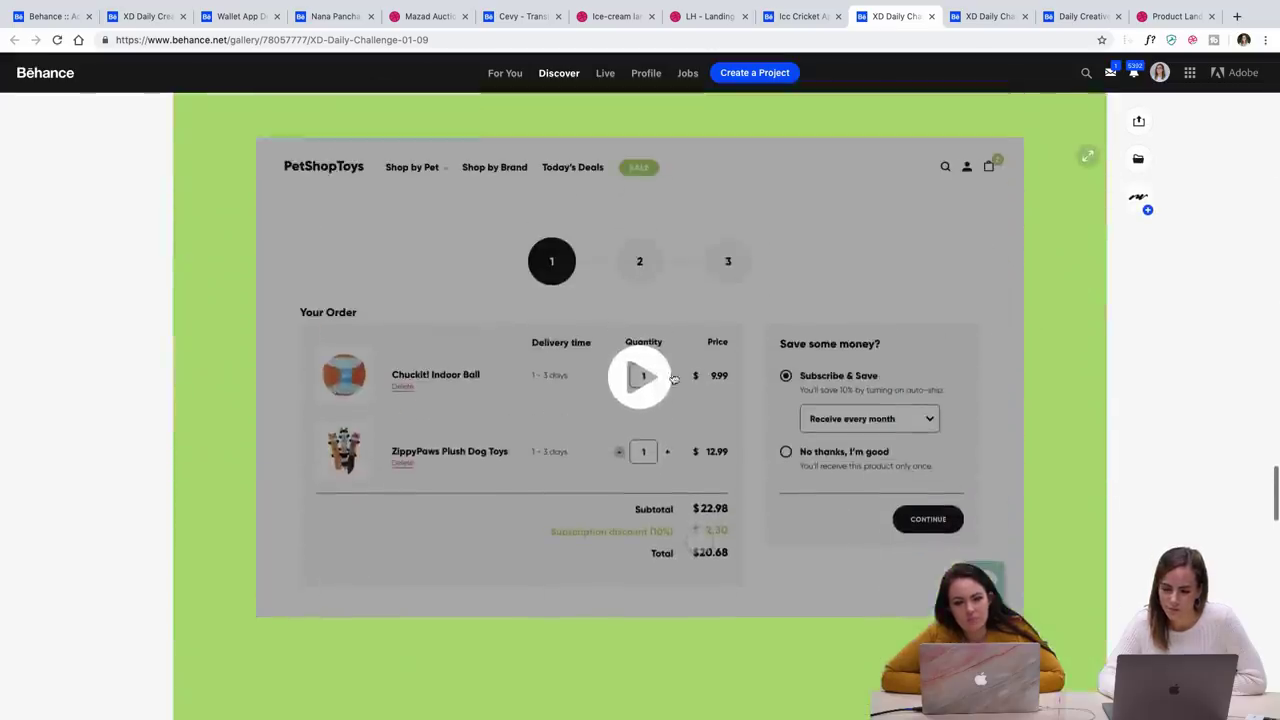
Watch the desktop prototype video in full screen from the beginning, pausing at the Your Order page, and leave full screen at the end
{"action": "left_click", "coordinate": [398, 288]}
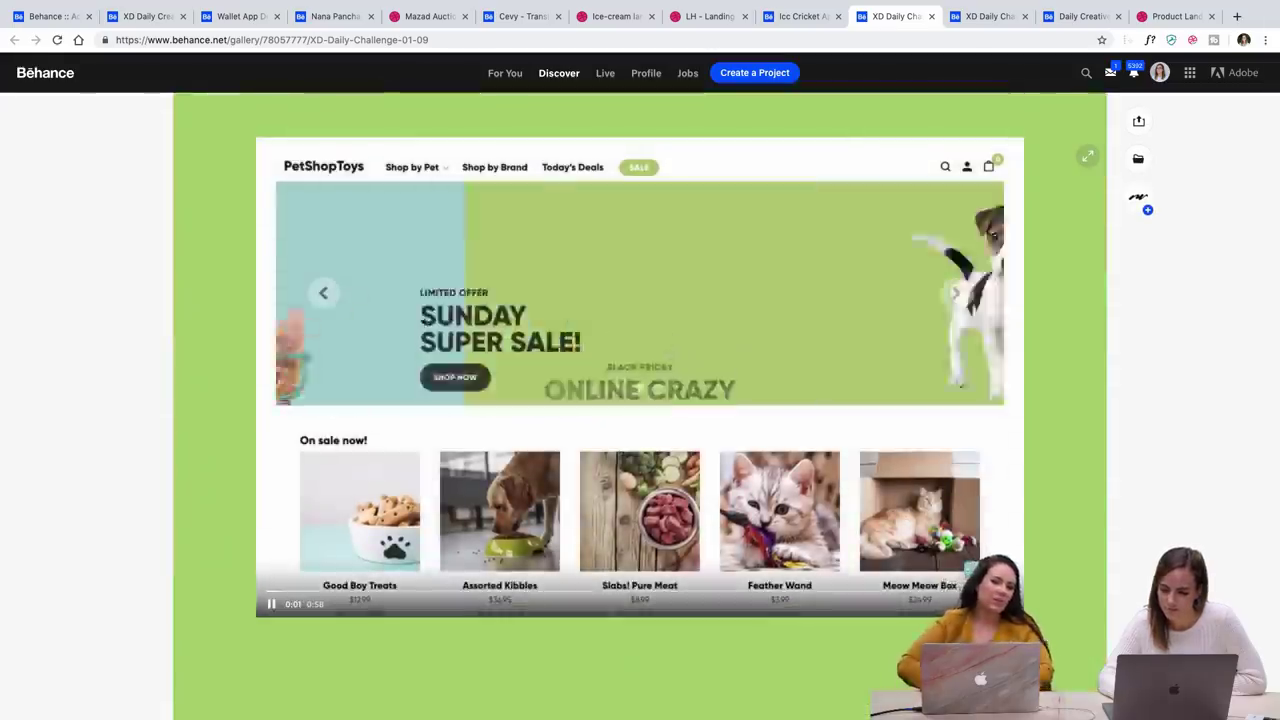
{"action": "double_click", "coordinate": [398, 288]}
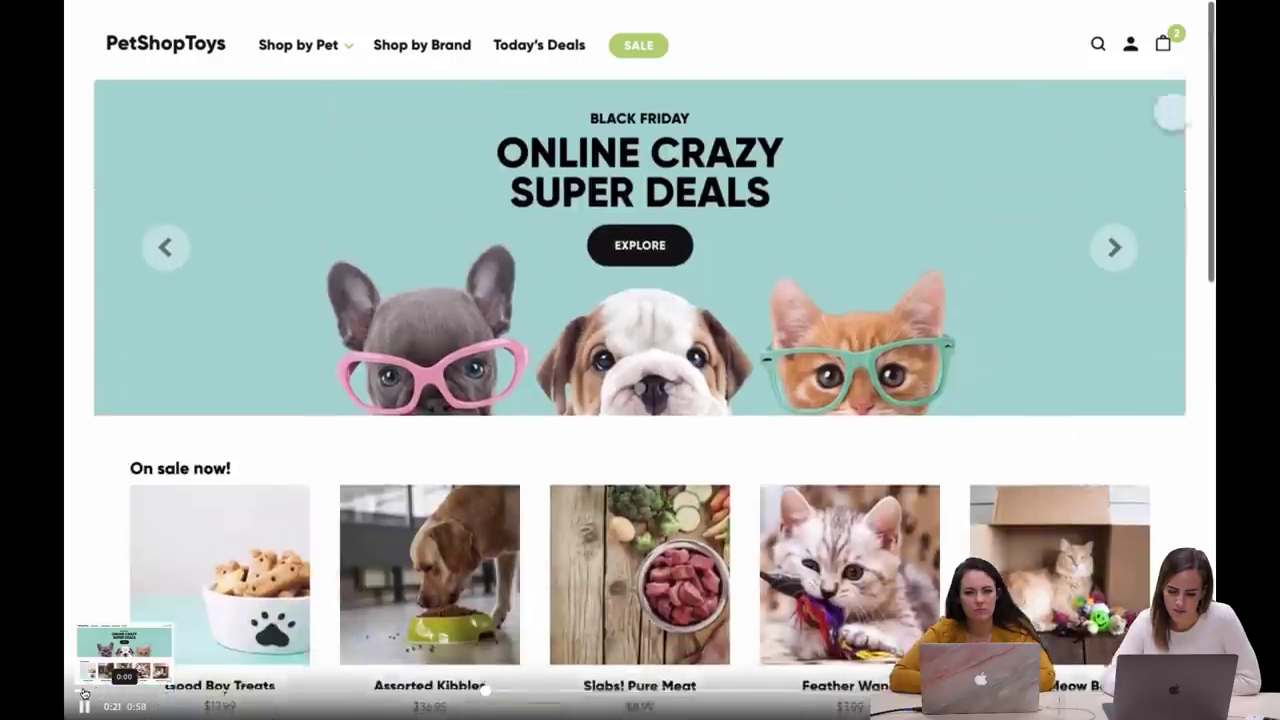
{"action": "left_click", "coordinate": [84, 692]}
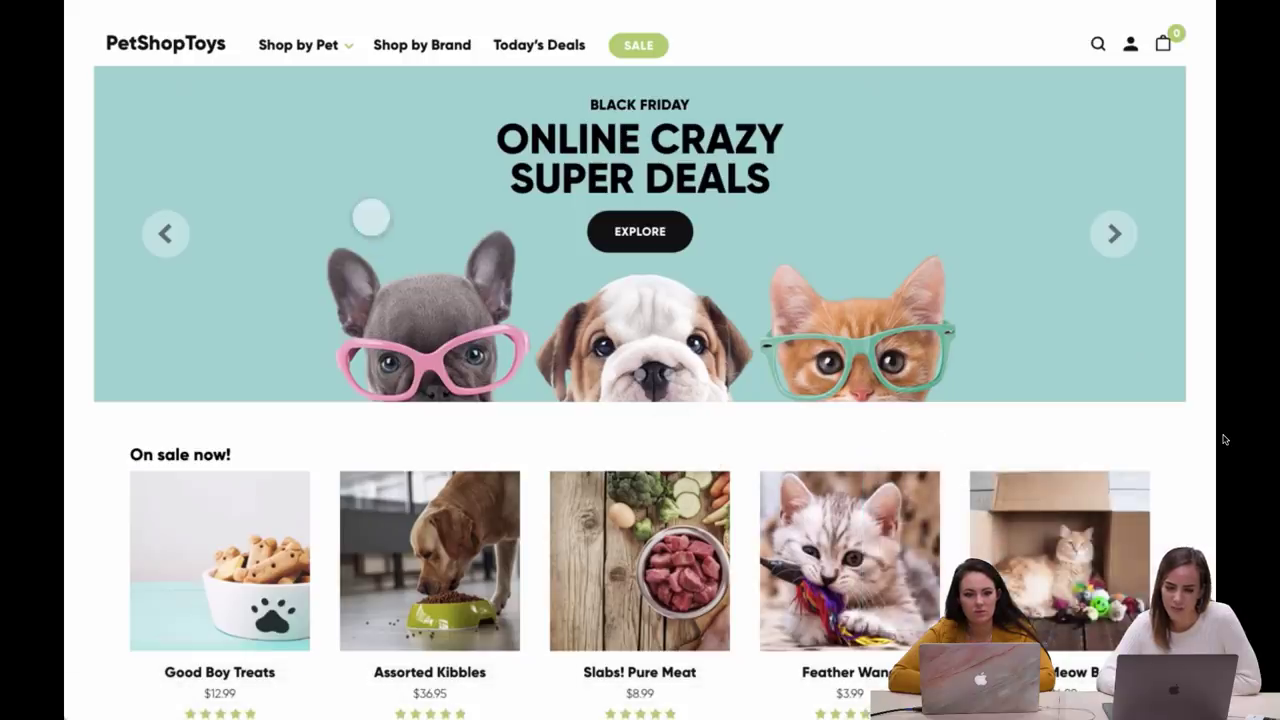
{"action": "left_click", "coordinate": [312, 44]}
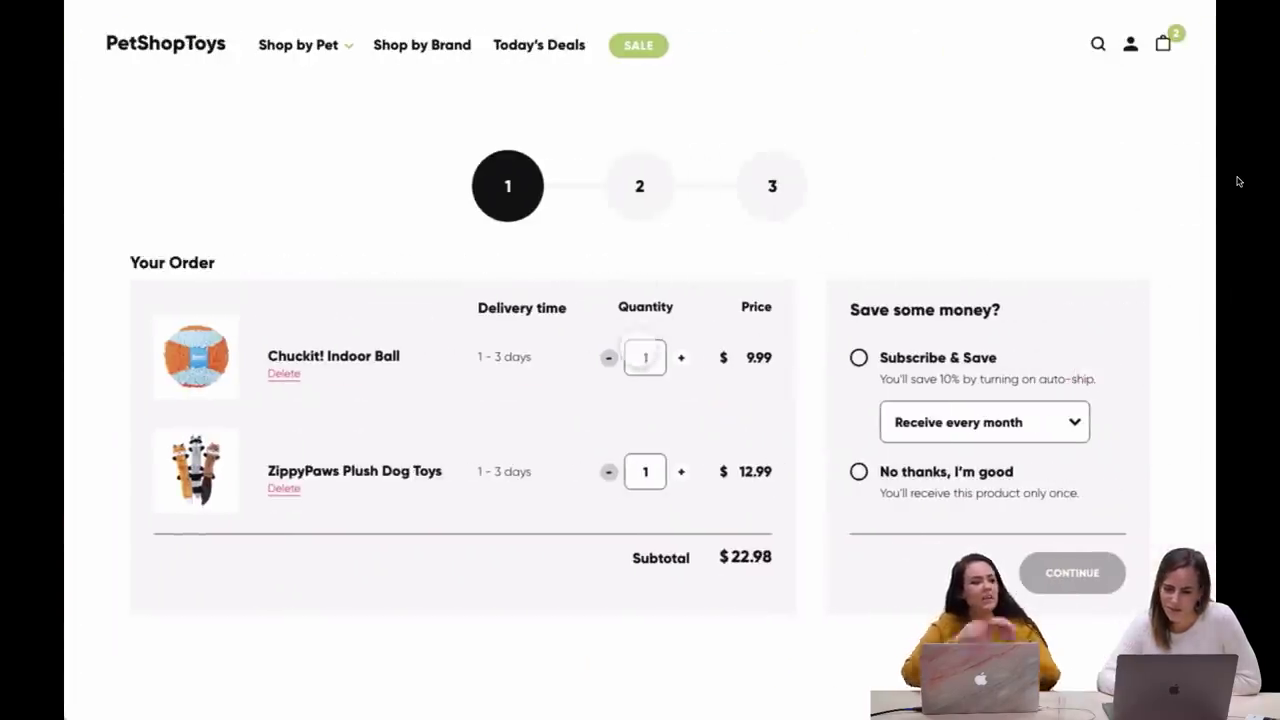
{"action": "mouse_move", "coordinate": [83, 706]}
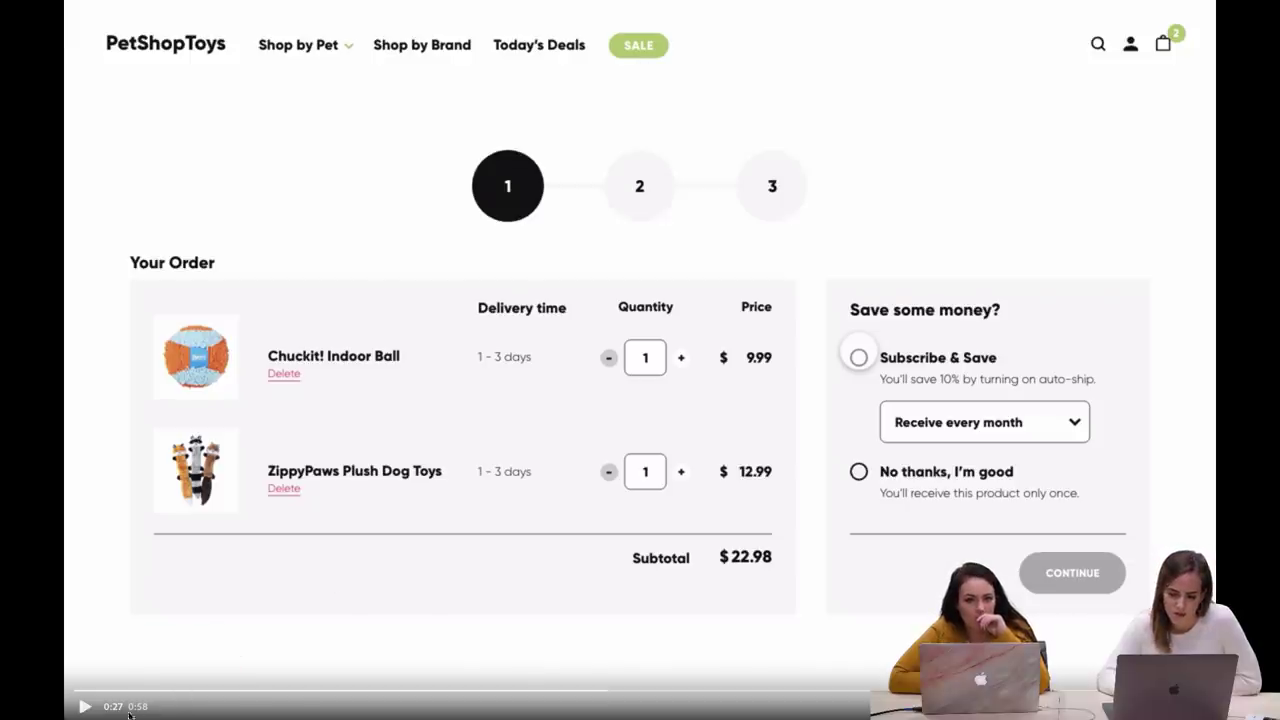
{"action": "left_click", "coordinate": [82, 707]}
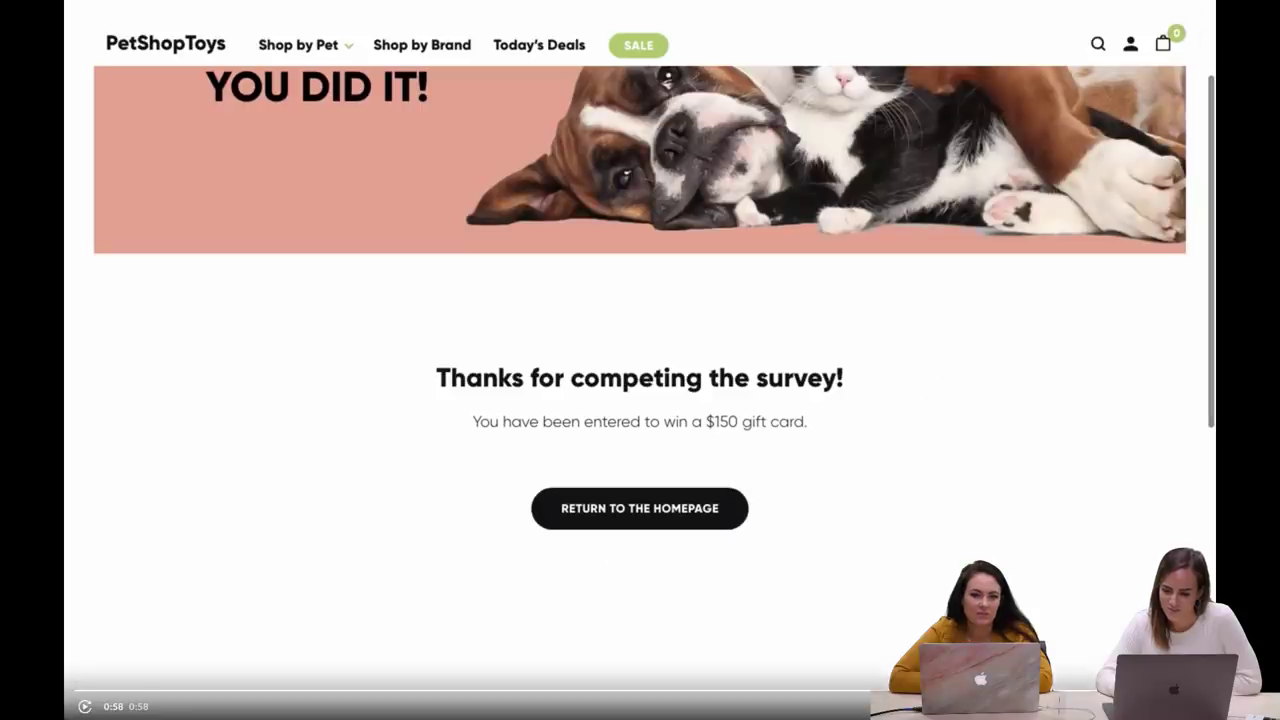
{"action": "key", "text": "Escape"}
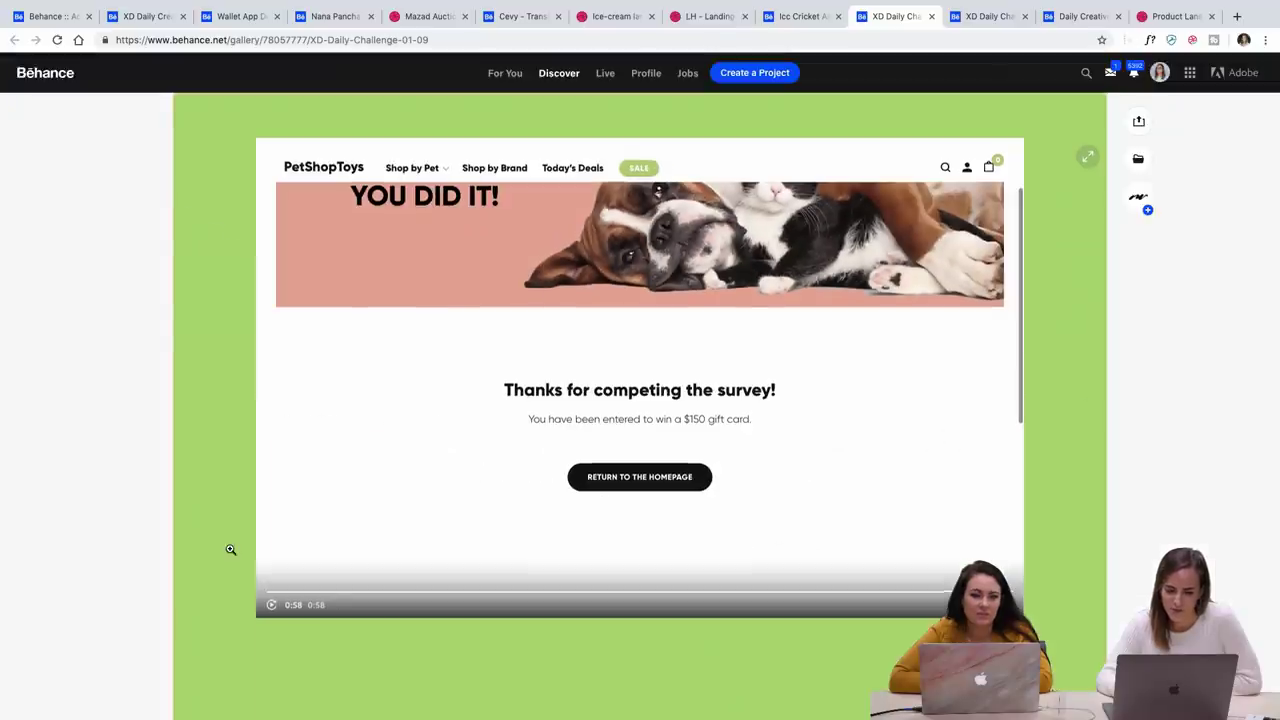
Go back to the cover design and project title of the PetShopToys project
{"action": "scroll", "coordinate": [230, 549], "scroll_direction": "up", "scroll_amount": 20}
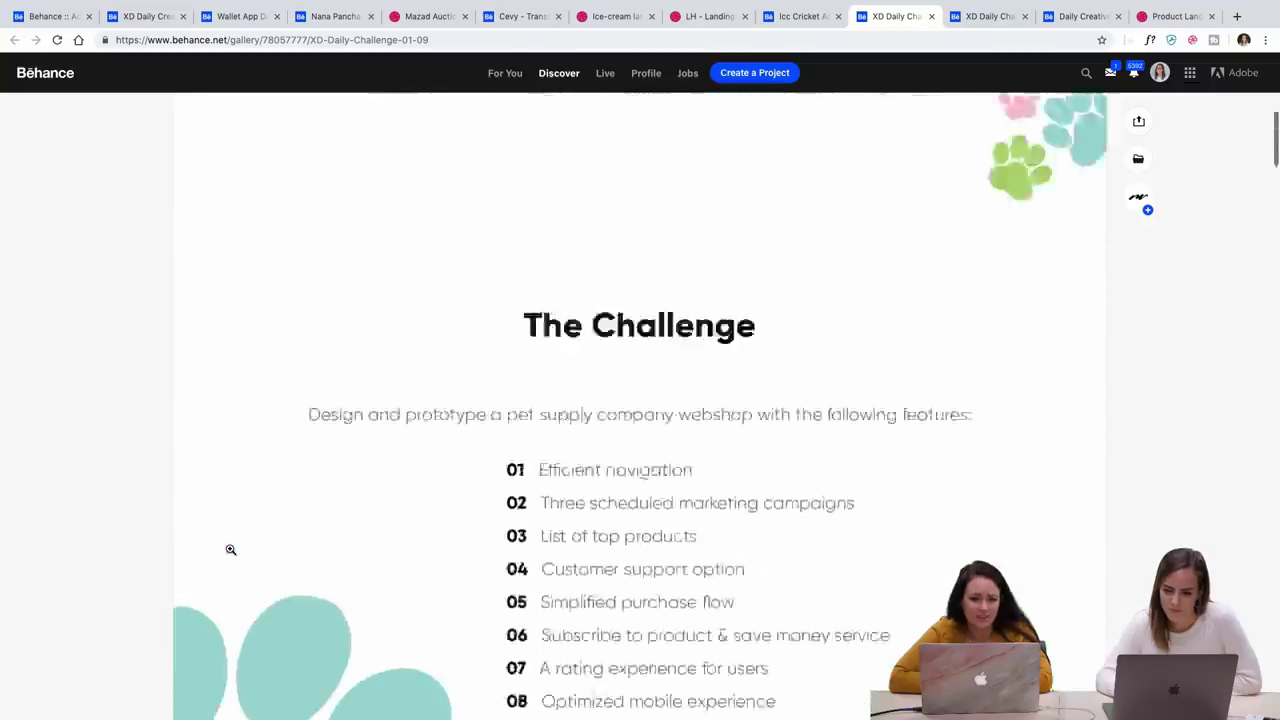
{"action": "scroll", "coordinate": [230, 549], "scroll_direction": "up", "scroll_amount": 10}
{"action": "scroll", "coordinate": [254, 548], "scroll_direction": "down", "scroll_amount": 2}
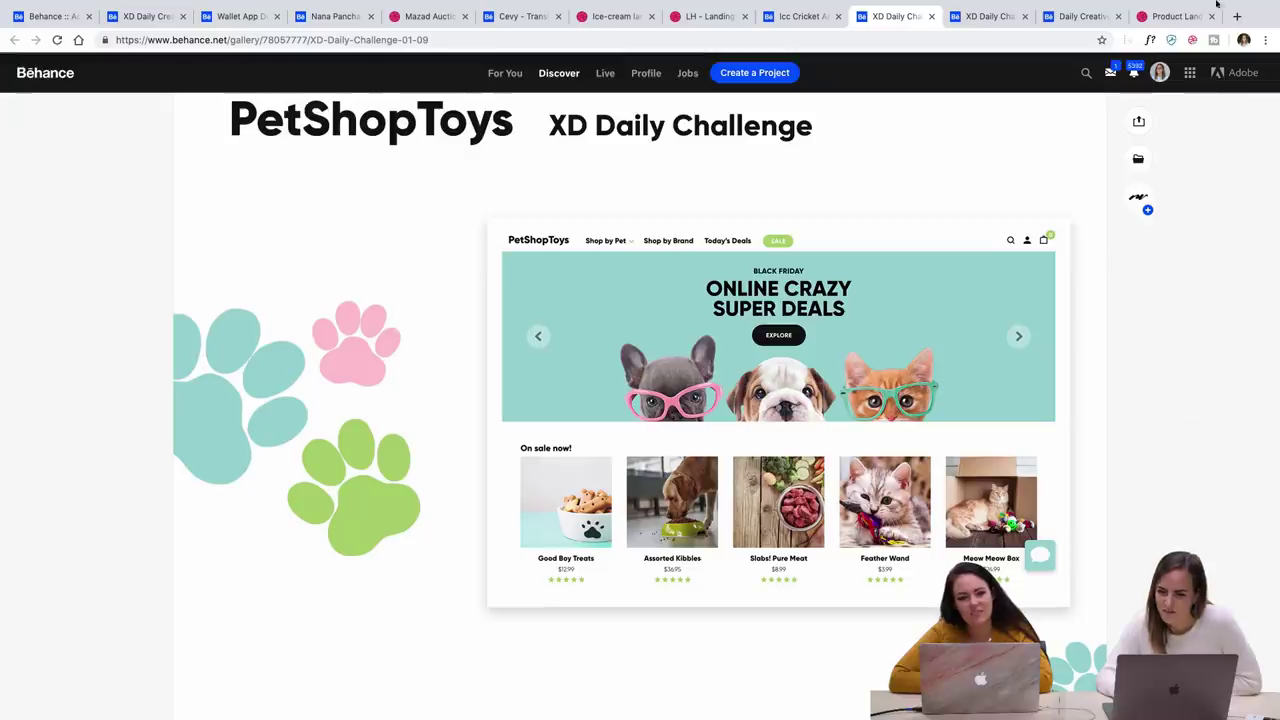
{"action": "scroll", "coordinate": [683, 230], "scroll_direction": "up", "scroll_amount": 2}
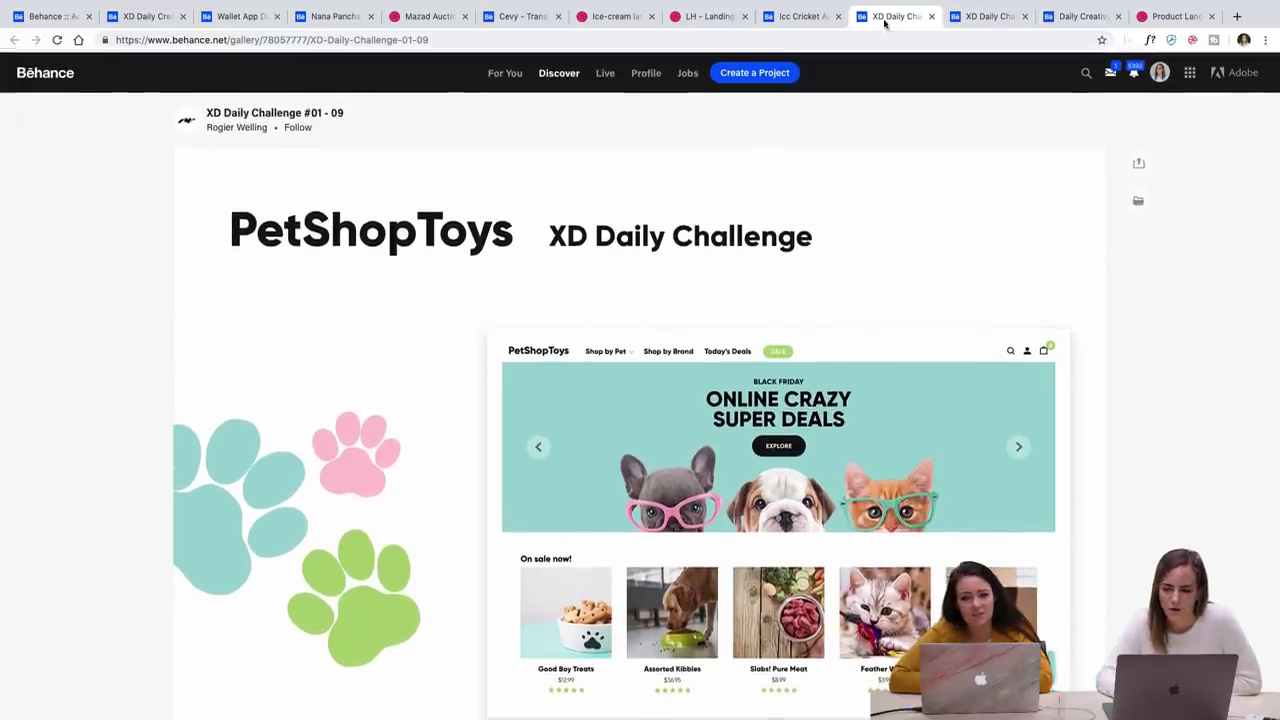
Switch to the Icc Cricket App Freebie project and look at its Matches and Video Hub screens
{"action": "left_click", "coordinate": [809, 18]}
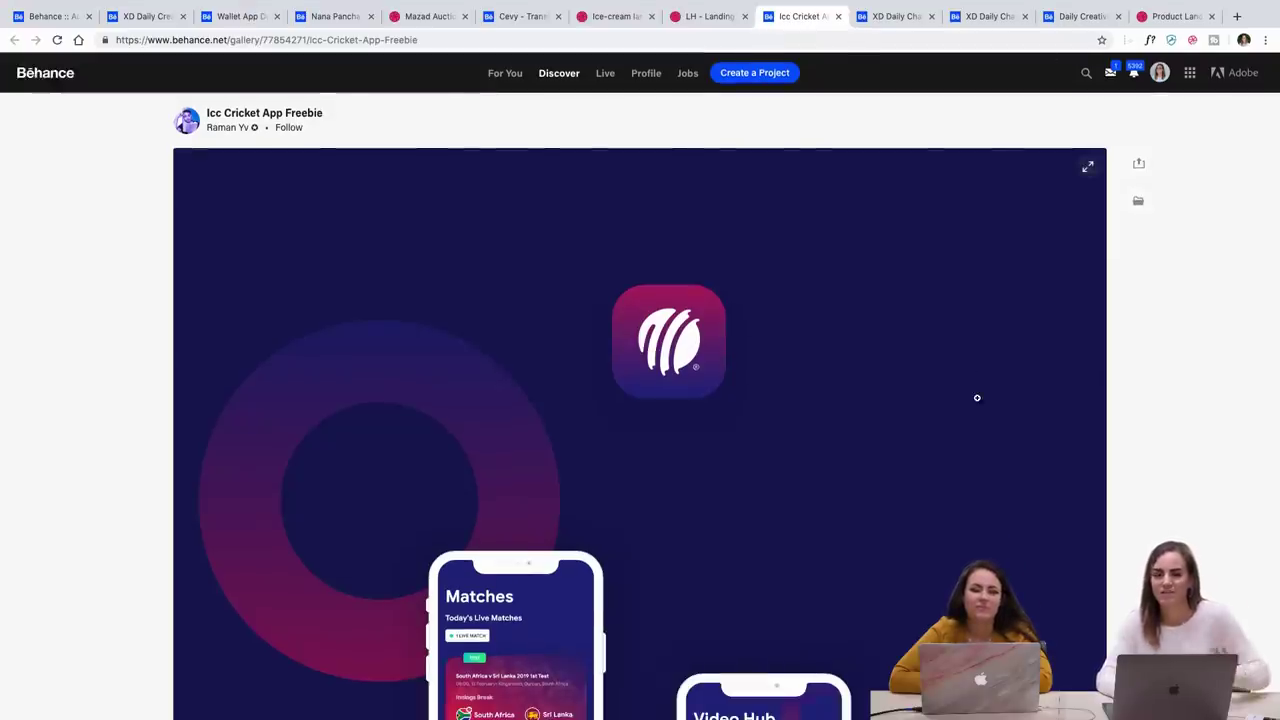
{"action": "scroll", "coordinate": [1079, 424], "scroll_direction": "down", "scroll_amount": 3}
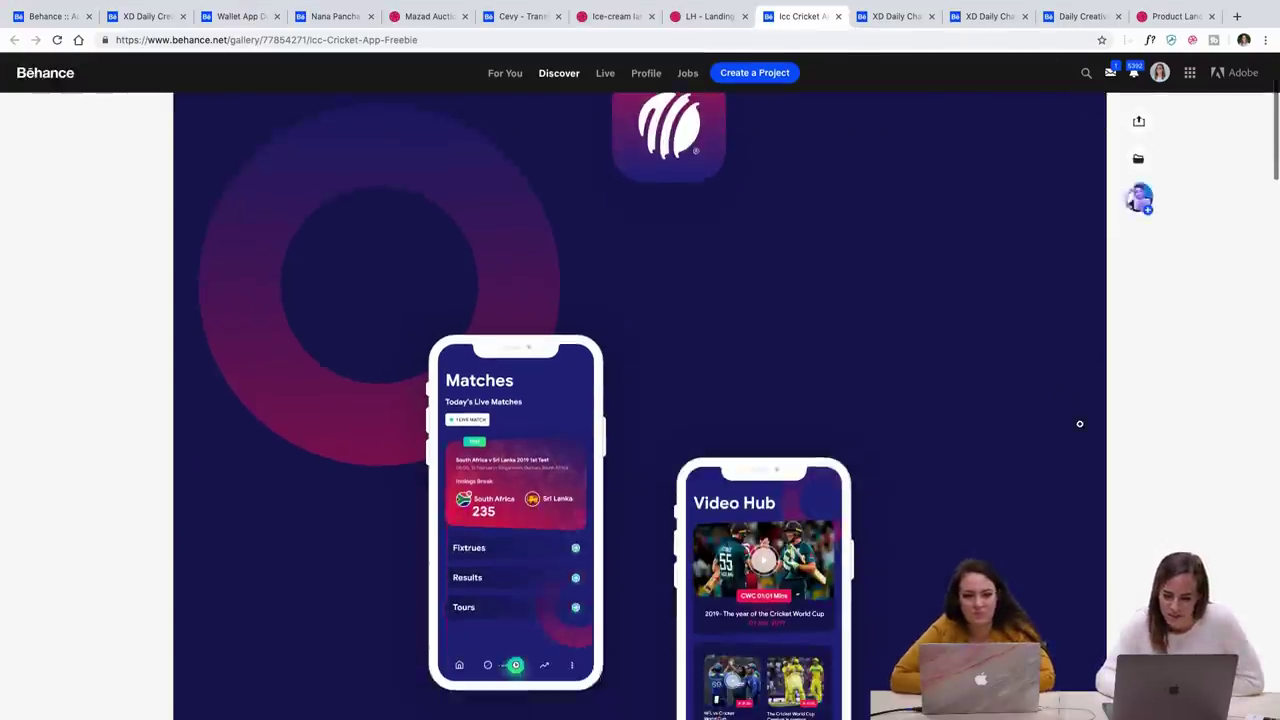
{"action": "scroll", "coordinate": [1080, 423], "scroll_direction": "up", "scroll_amount": 5}
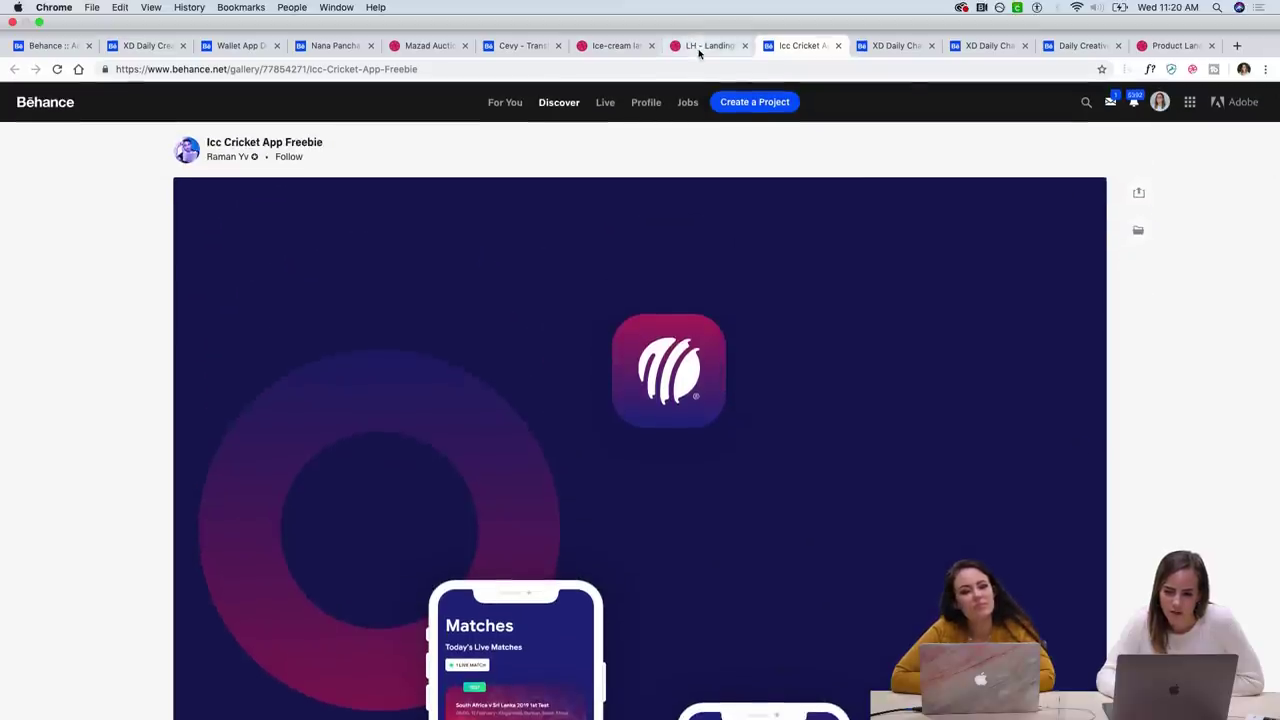
Look through the other open projects, from the LH landing page to the Wallet App Design, and return to the Cevy Translate App UI Kit
{"action": "left_click", "coordinate": [705, 45]}
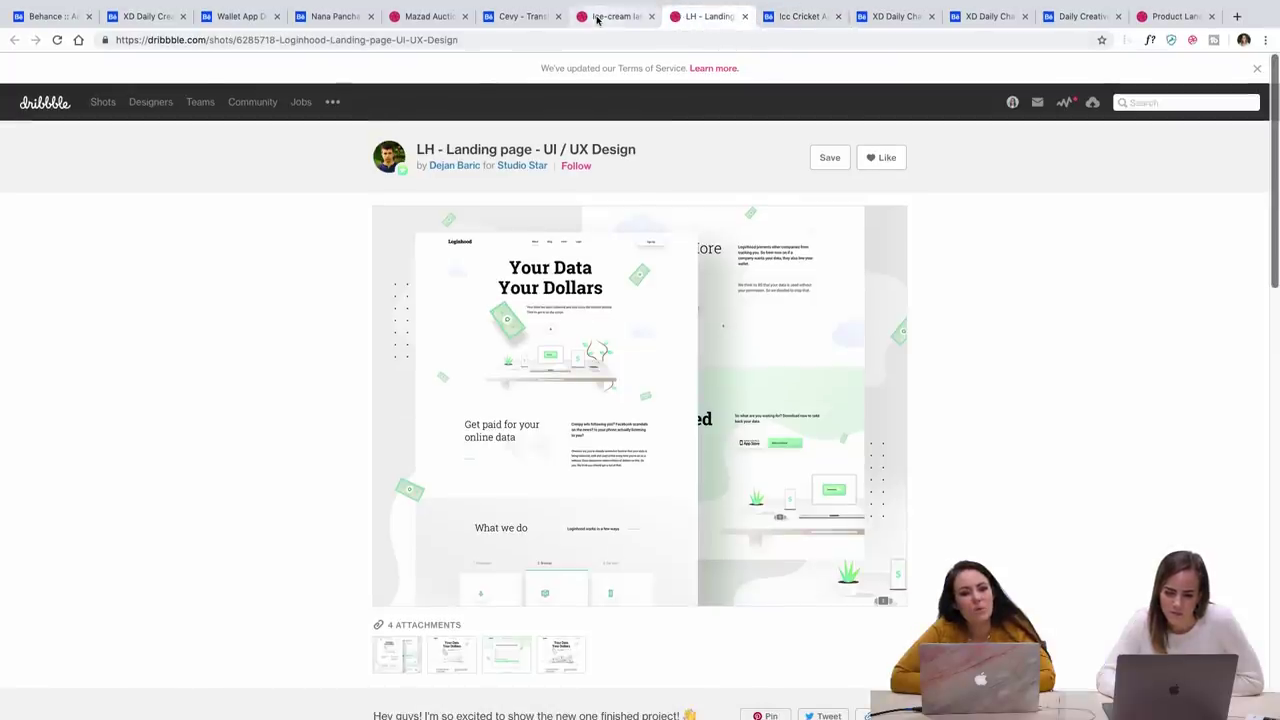
{"action": "left_click", "coordinate": [597, 19]}
{"action": "left_click", "coordinate": [514, 18]}
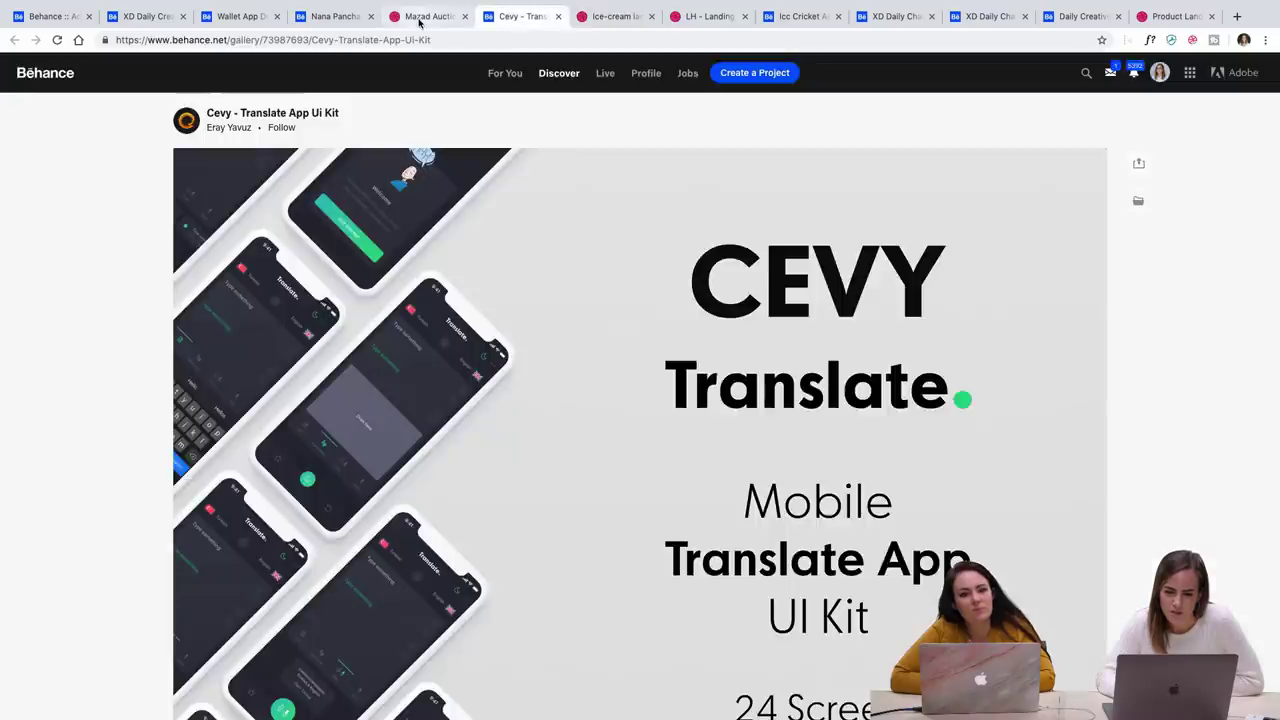
{"action": "left_click", "coordinate": [419, 20]}
{"action": "left_click", "coordinate": [327, 22]}
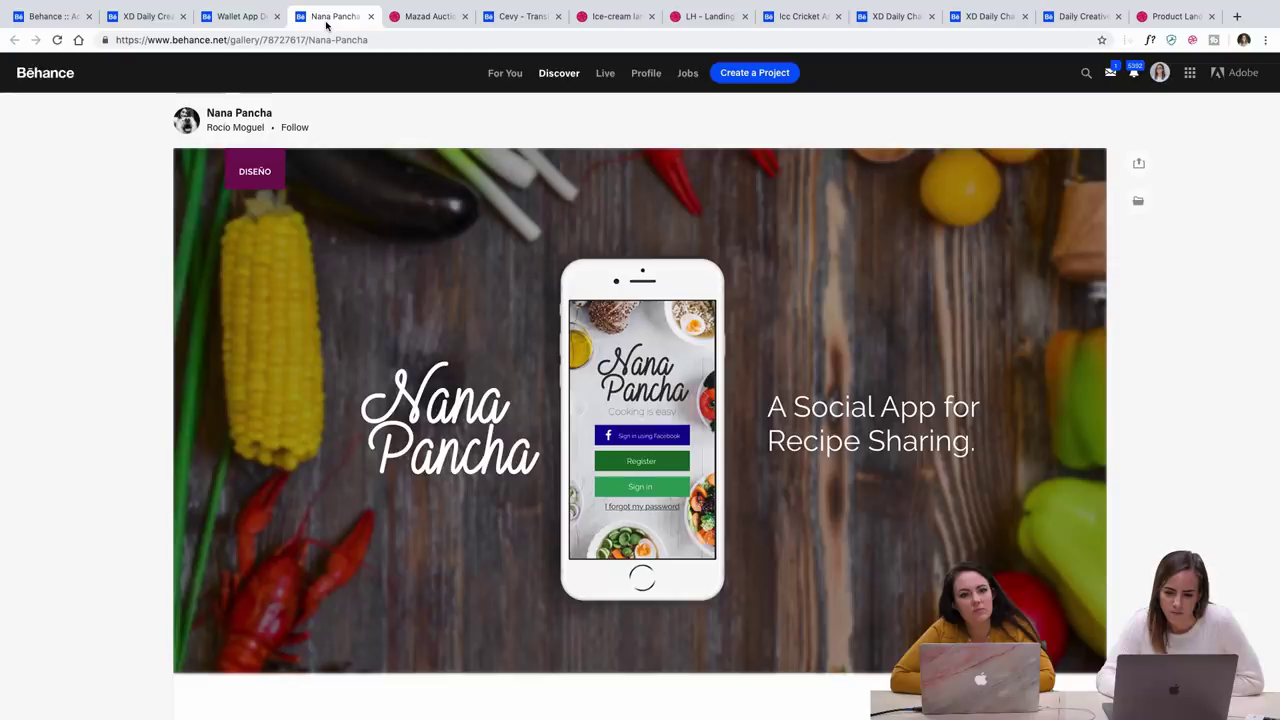
{"action": "left_click", "coordinate": [284, 17]}
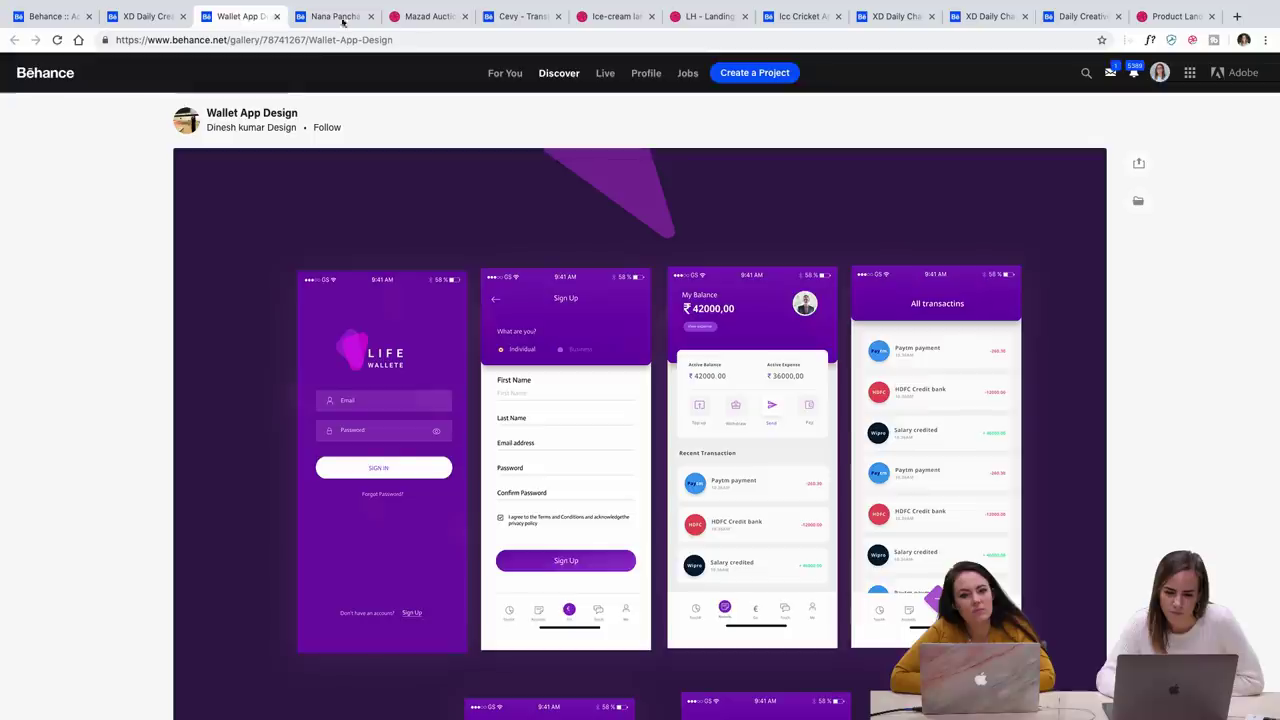
{"action": "left_click", "coordinate": [499, 16]}
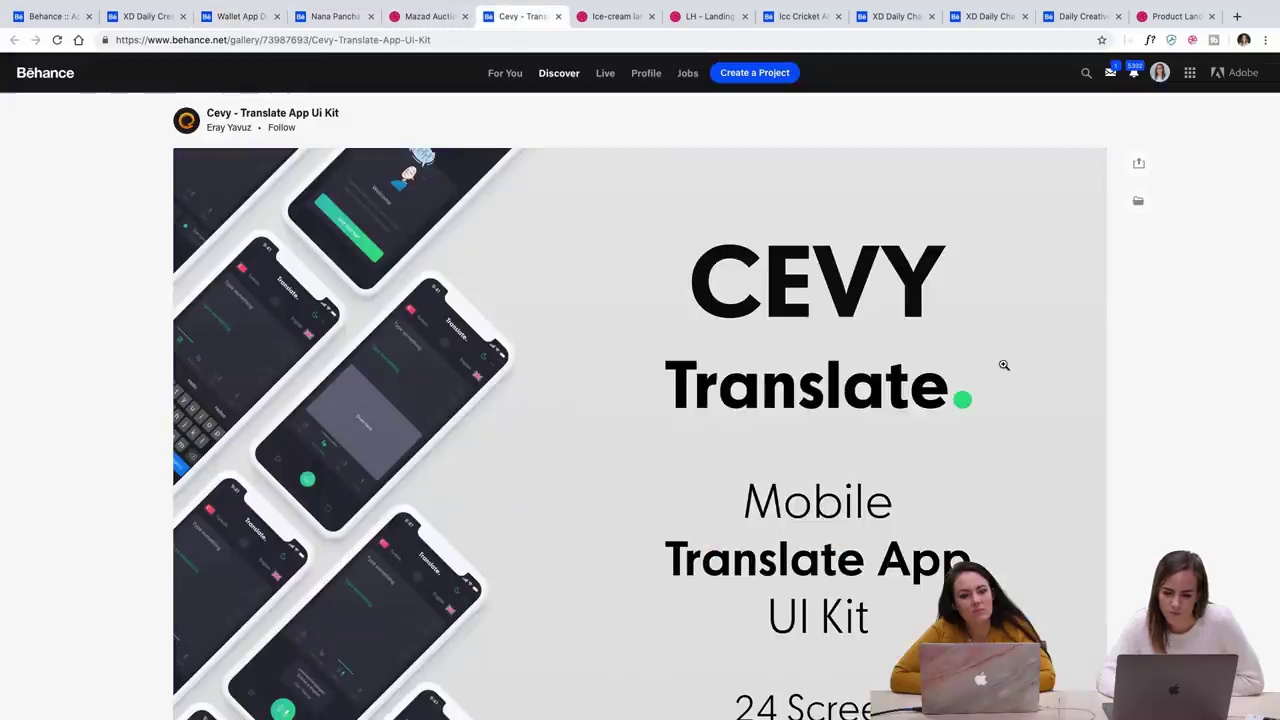
Look at the cover and the first screen designs of the Cevy Translate App UI Kit, returning to the project title
{"action": "scroll", "coordinate": [1002, 366], "scroll_direction": "down", "scroll_amount": 1}
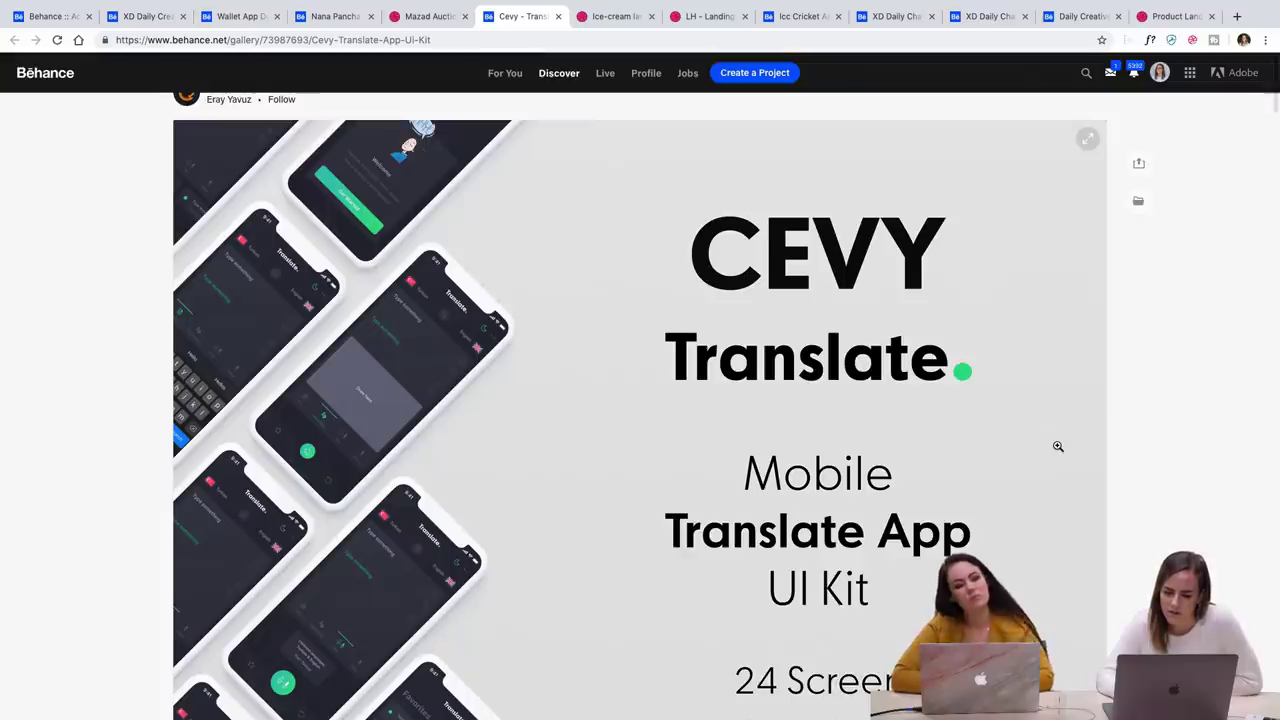
{"action": "scroll", "coordinate": [1058, 446], "scroll_direction": "down", "scroll_amount": 2}
{"action": "scroll", "coordinate": [1058, 446], "scroll_direction": "down", "scroll_amount": 6}
{"action": "scroll", "coordinate": [1057, 445], "scroll_direction": "down", "scroll_amount": 5}
{"action": "scroll", "coordinate": [1057, 445], "scroll_direction": "up", "scroll_amount": 4}
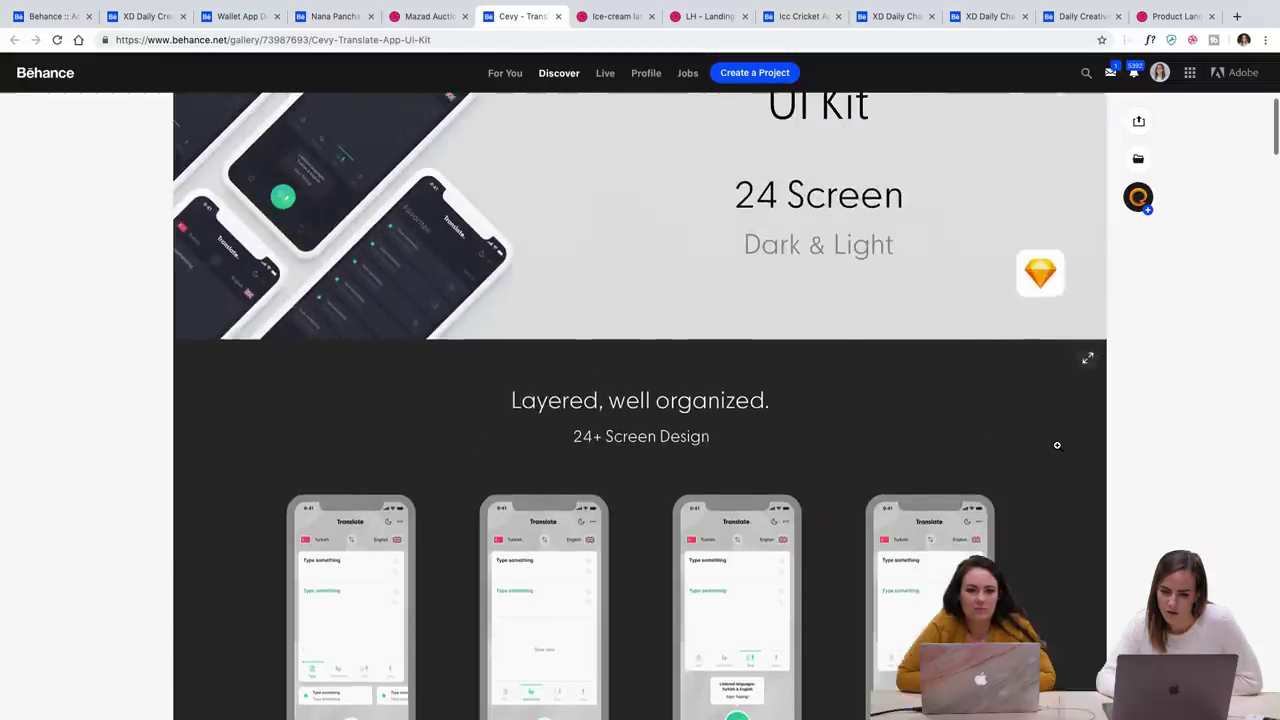
{"action": "scroll", "coordinate": [1055, 444], "scroll_direction": "up", "scroll_amount": 10}
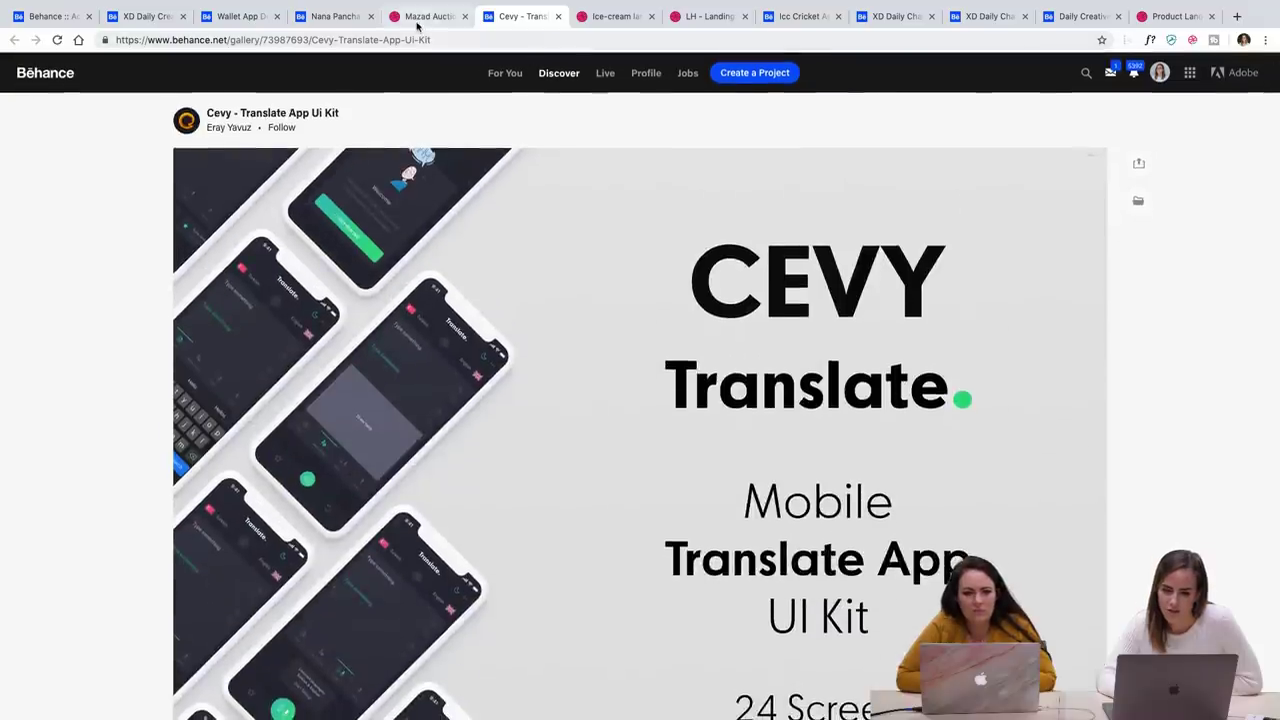
Glance at the Mazad Auction App Project, switch to the Icc Cricket App Freebie and skim it to the download section and back
{"action": "left_click", "coordinate": [419, 22]}
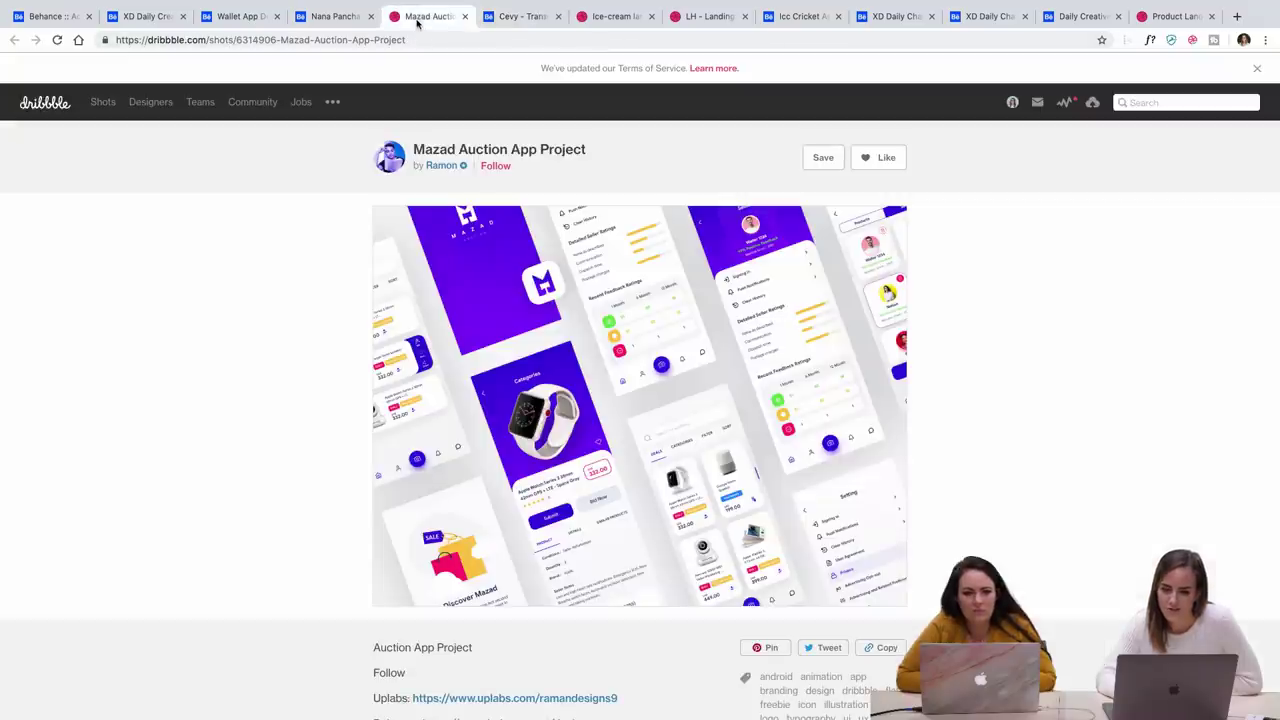
{"action": "left_click", "coordinate": [787, 17]}
{"action": "scroll", "coordinate": [1005, 412], "scroll_direction": "down", "scroll_amount": 4}
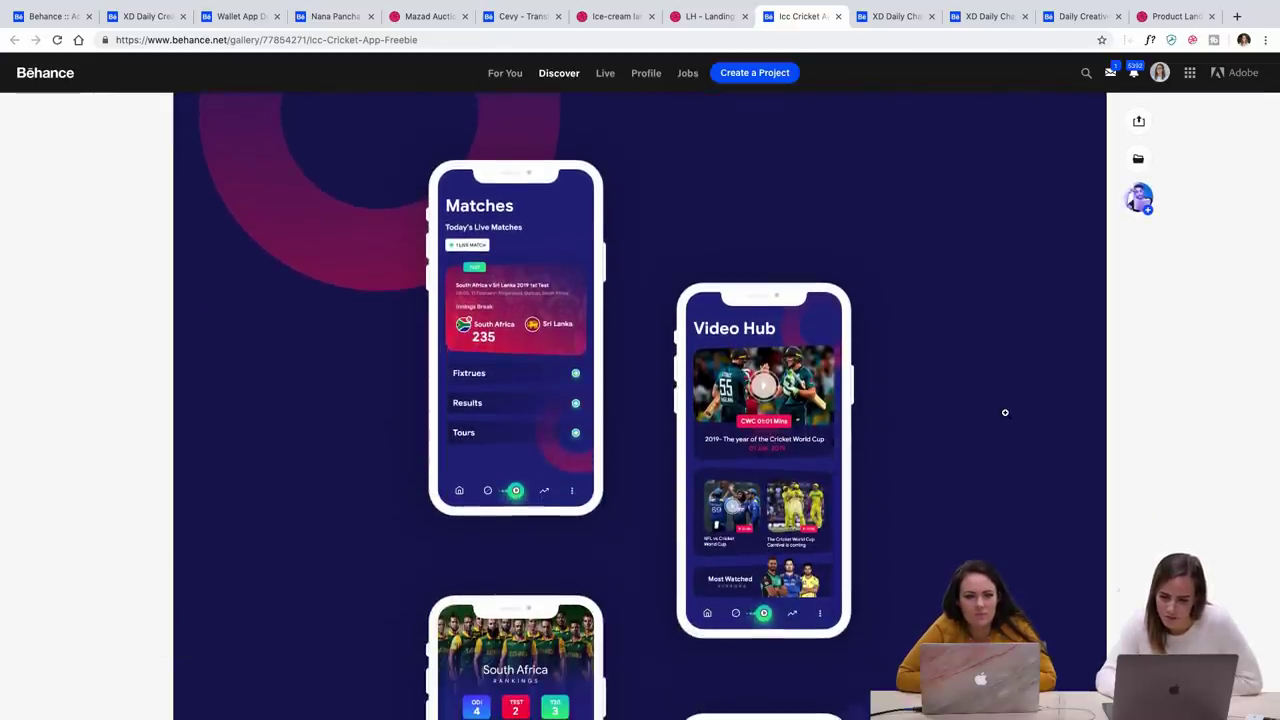
{"action": "scroll", "coordinate": [527, 250], "scroll_direction": "down", "scroll_amount": 10}
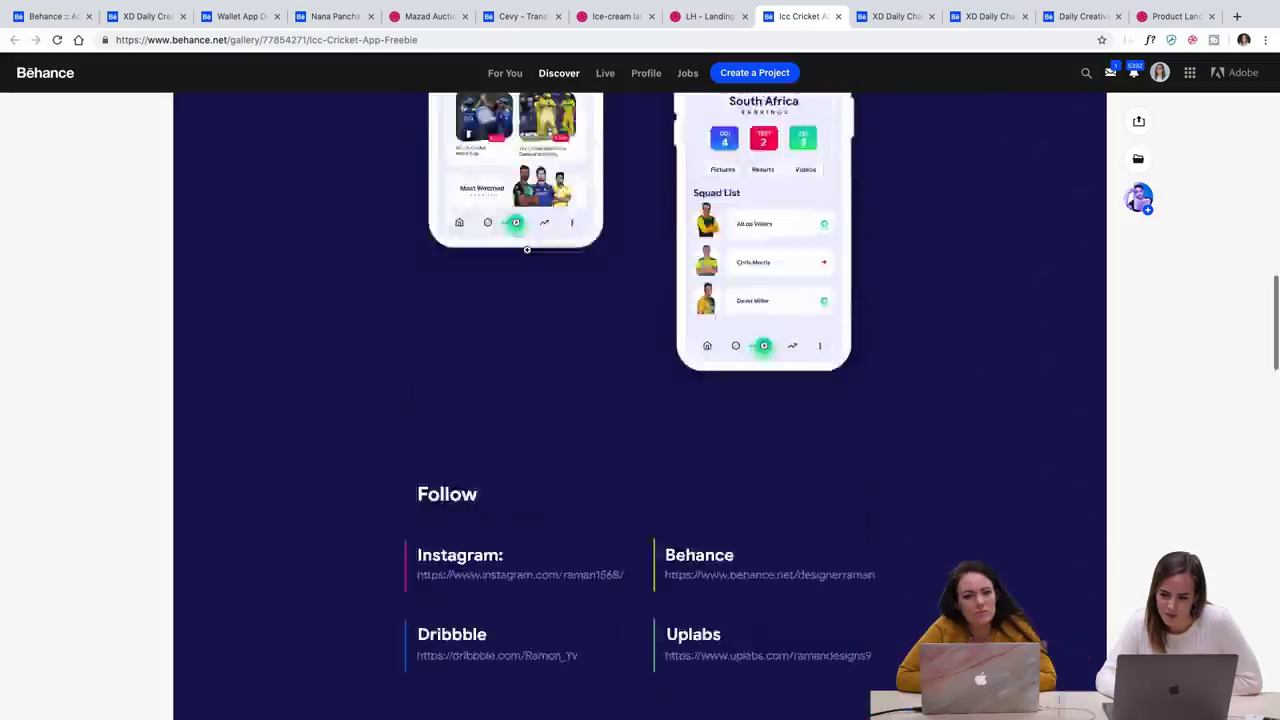
{"action": "scroll", "coordinate": [527, 250], "scroll_direction": "down", "scroll_amount": 5}
{"action": "scroll", "coordinate": [527, 250], "scroll_direction": "up", "scroll_amount": 20}
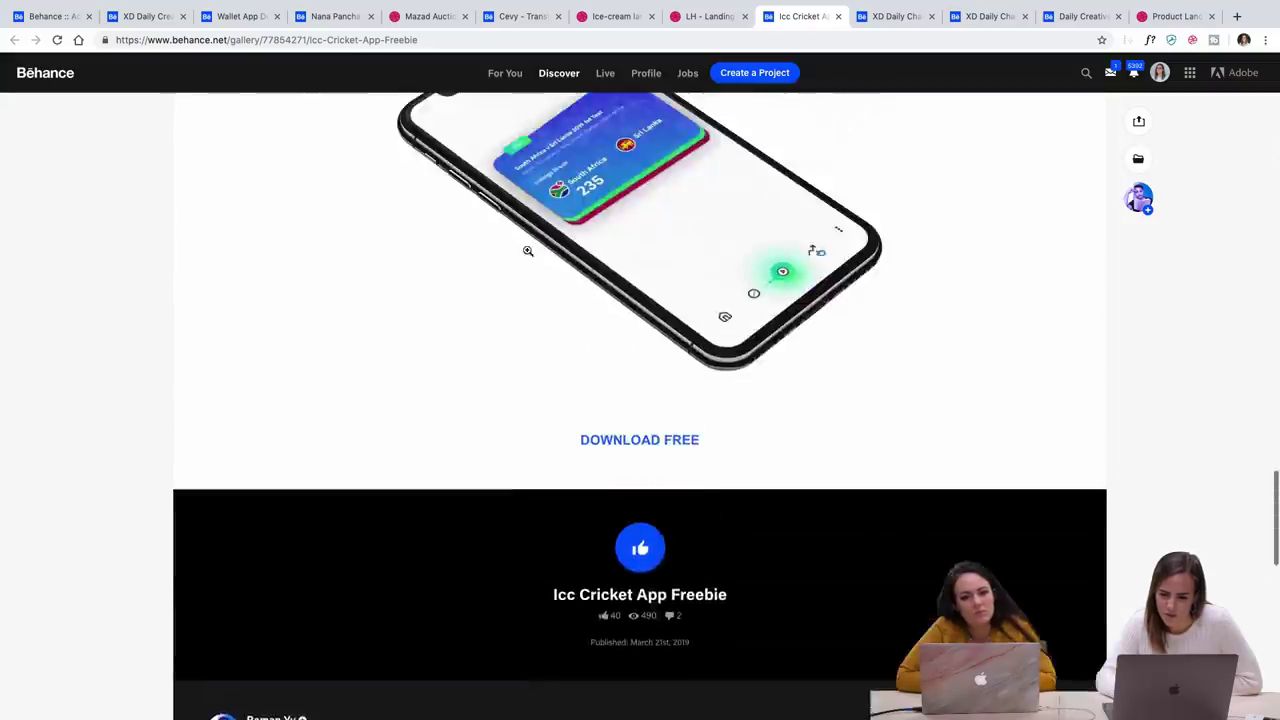
{"action": "scroll", "coordinate": [527, 250], "scroll_direction": "down", "scroll_amount": 3}
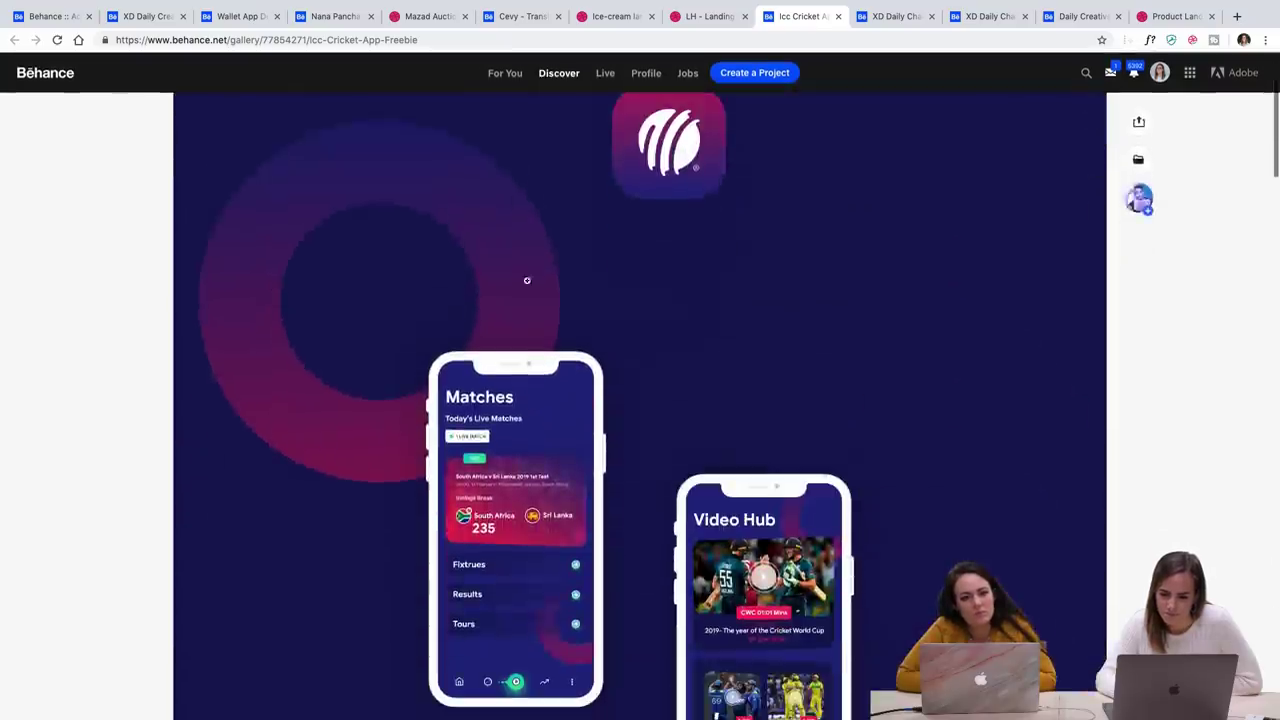
Open the Icc Cricket artwork in the enlarged view, magnified on the dark Matches screen
{"action": "left_click", "coordinate": [517, 465]}
{"action": "left_click", "coordinate": [600, 283]}
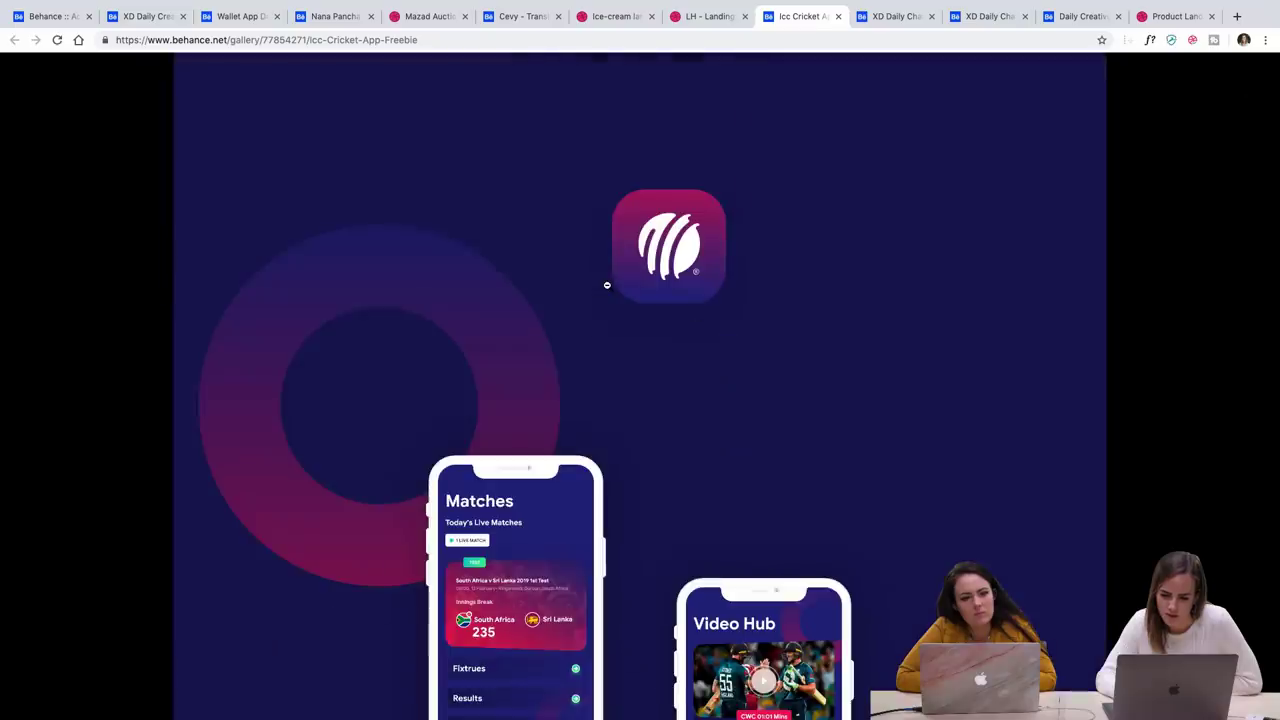
{"action": "scroll", "coordinate": [525, 549], "scroll_direction": "down", "scroll_amount": 3}
{"action": "left_click", "coordinate": [525, 549]}
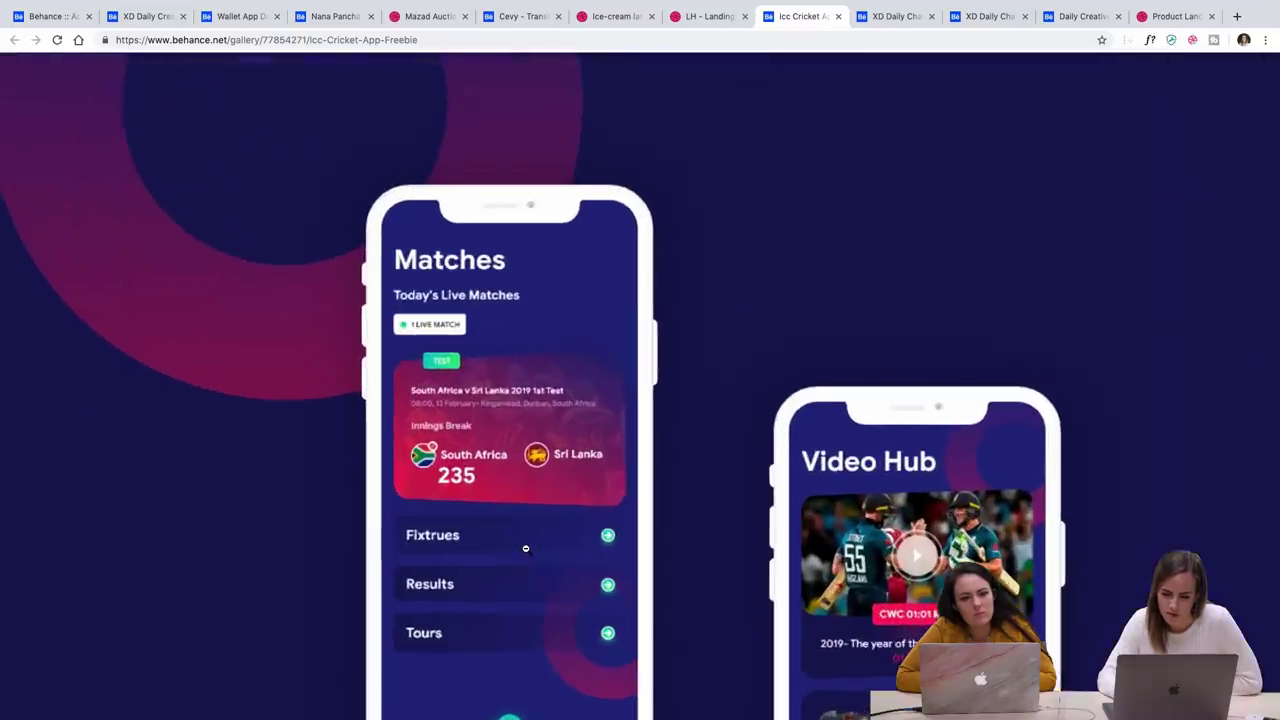
{"action": "scroll", "coordinate": [523, 530], "scroll_direction": "down", "scroll_amount": 3}
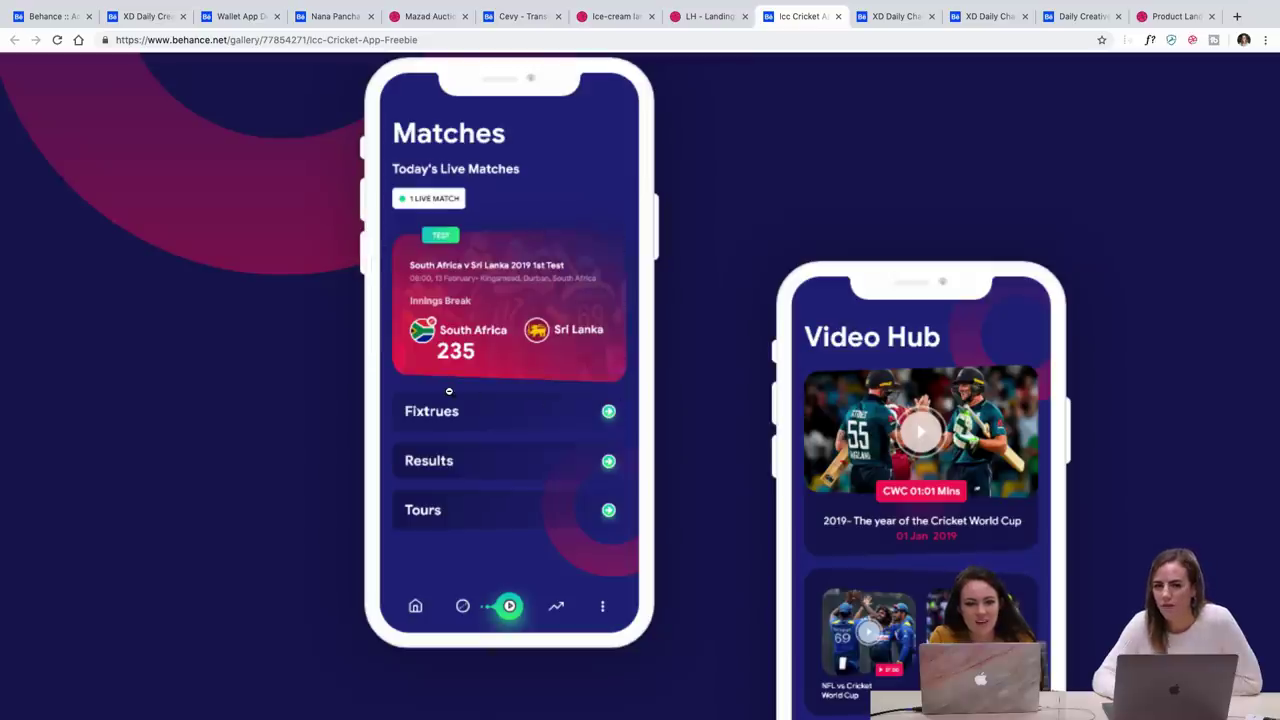
Compare the dark Matches and Video Hub screens, including their match card, list rows and navigation bars
{"action": "scroll", "coordinate": [449, 391], "scroll_direction": "down", "scroll_amount": 3}
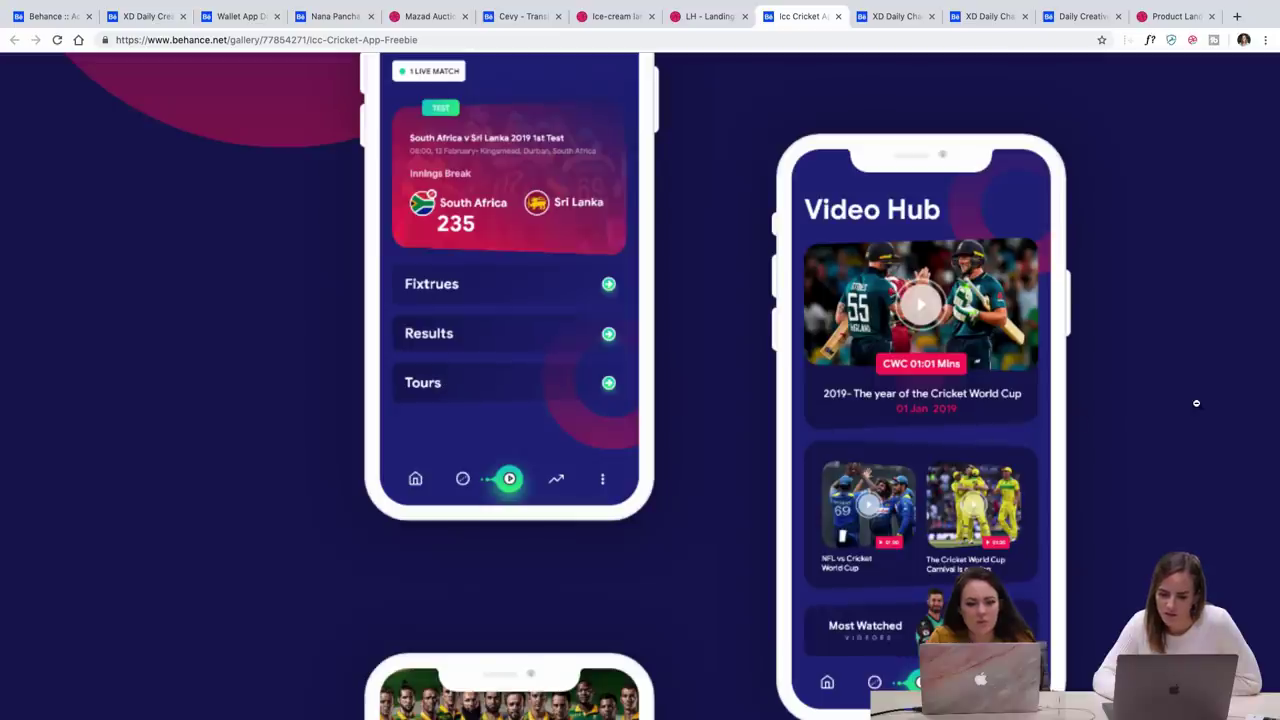
{"action": "scroll", "coordinate": [526, 532], "scroll_direction": "up", "scroll_amount": 2}
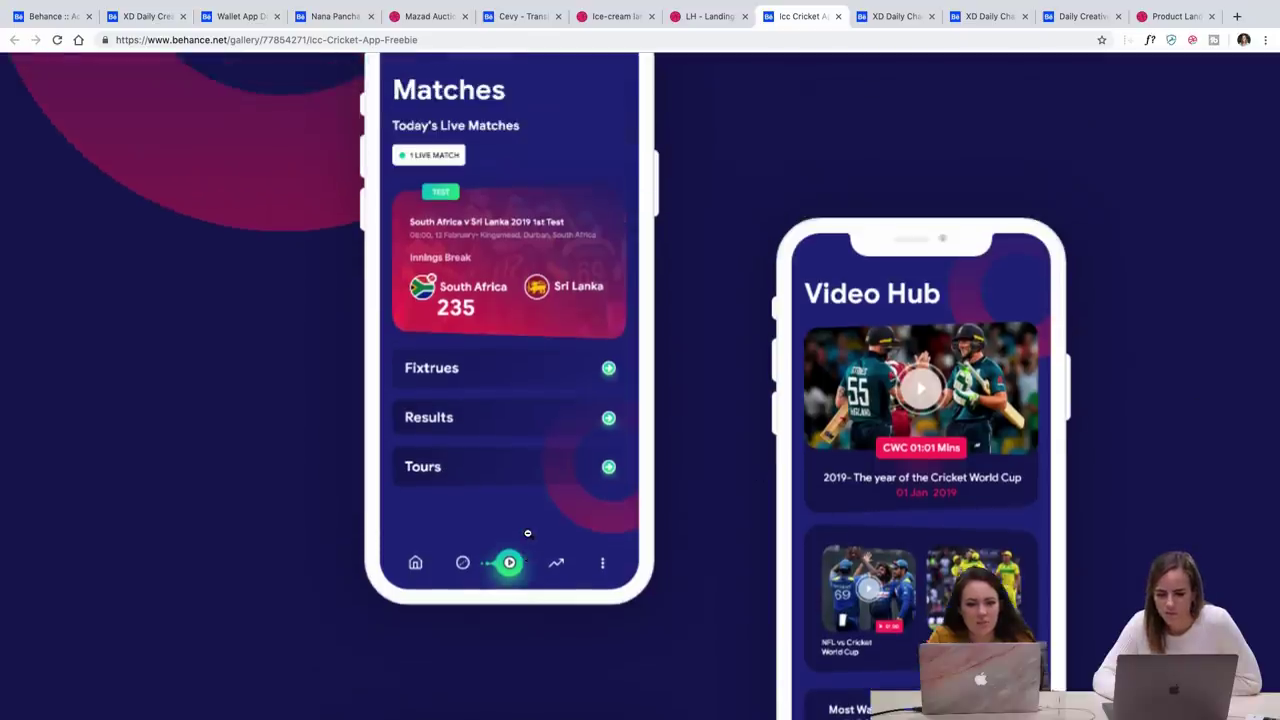
{"action": "scroll", "coordinate": [497, 625], "scroll_direction": "up", "scroll_amount": 7}
{"action": "scroll", "coordinate": [497, 625], "scroll_direction": "down", "scroll_amount": 9}
{"action": "scroll", "coordinate": [497, 625], "scroll_direction": "down", "scroll_amount": 4}
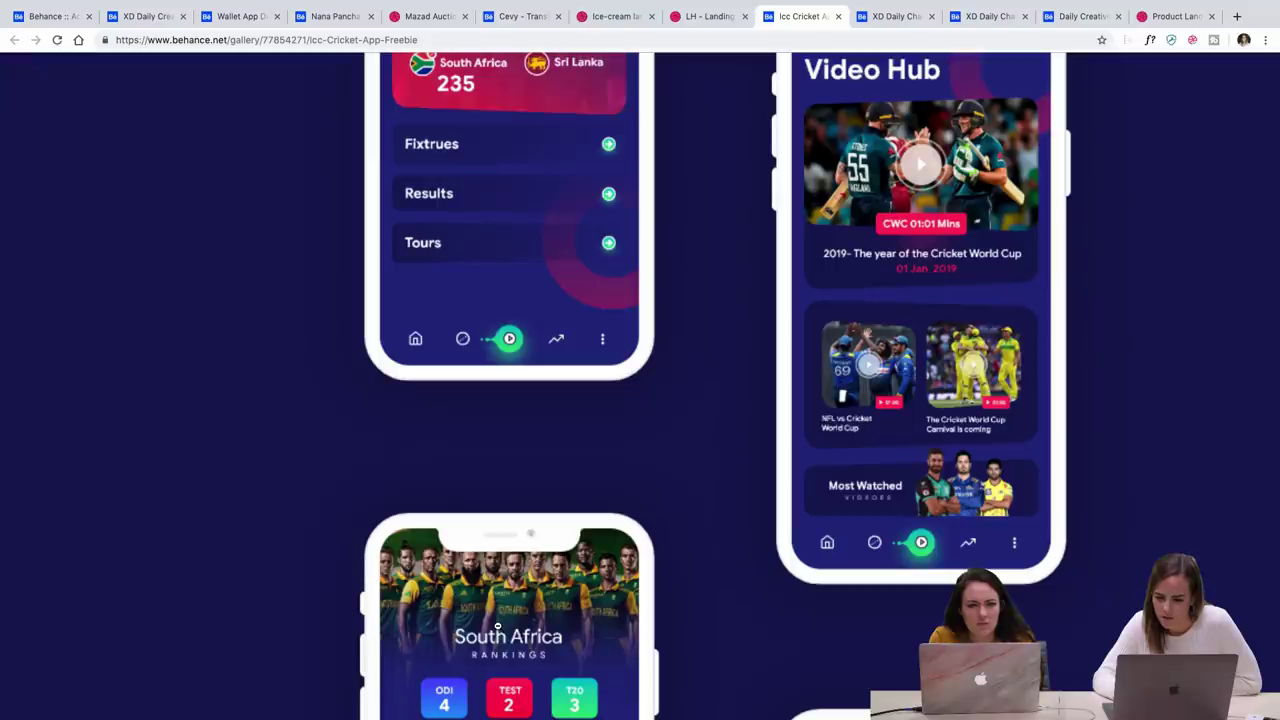
{"action": "scroll", "coordinate": [1151, 392], "scroll_direction": "up", "scroll_amount": 1}
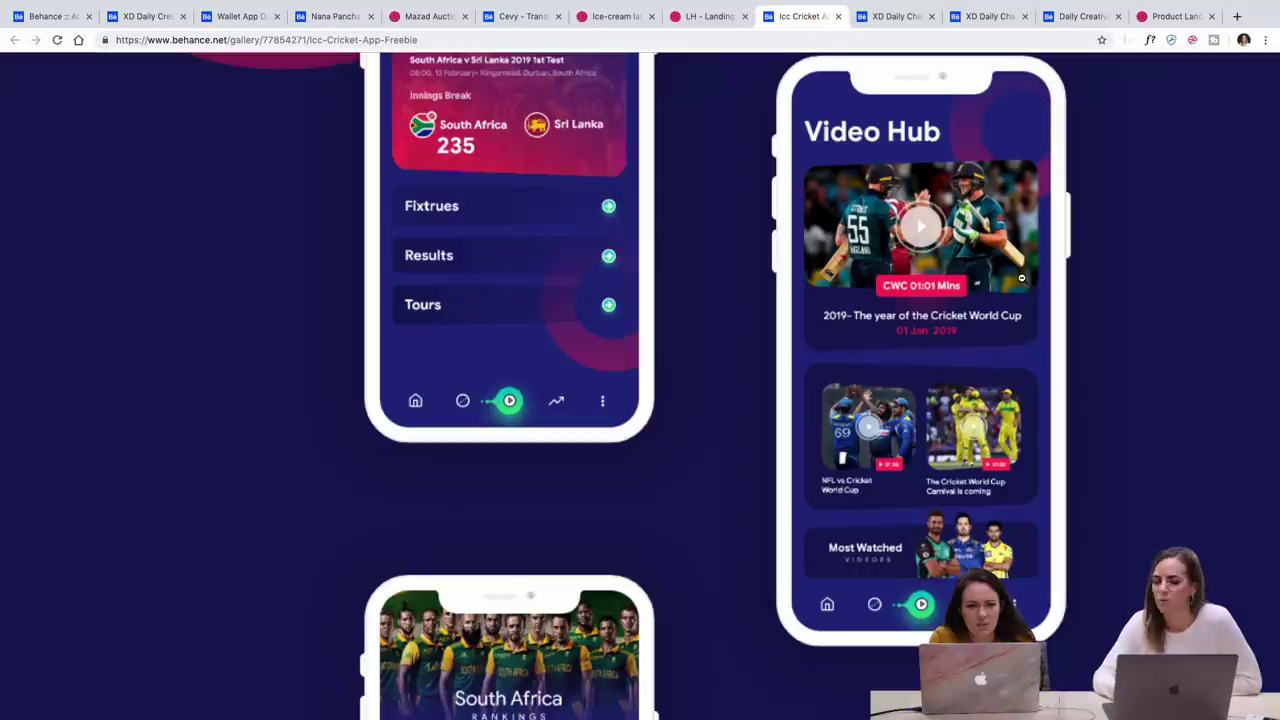
{"action": "scroll", "coordinate": [1022, 278], "scroll_direction": "up", "scroll_amount": 3}
{"action": "scroll", "coordinate": [1022, 278], "scroll_direction": "up", "scroll_amount": 1}
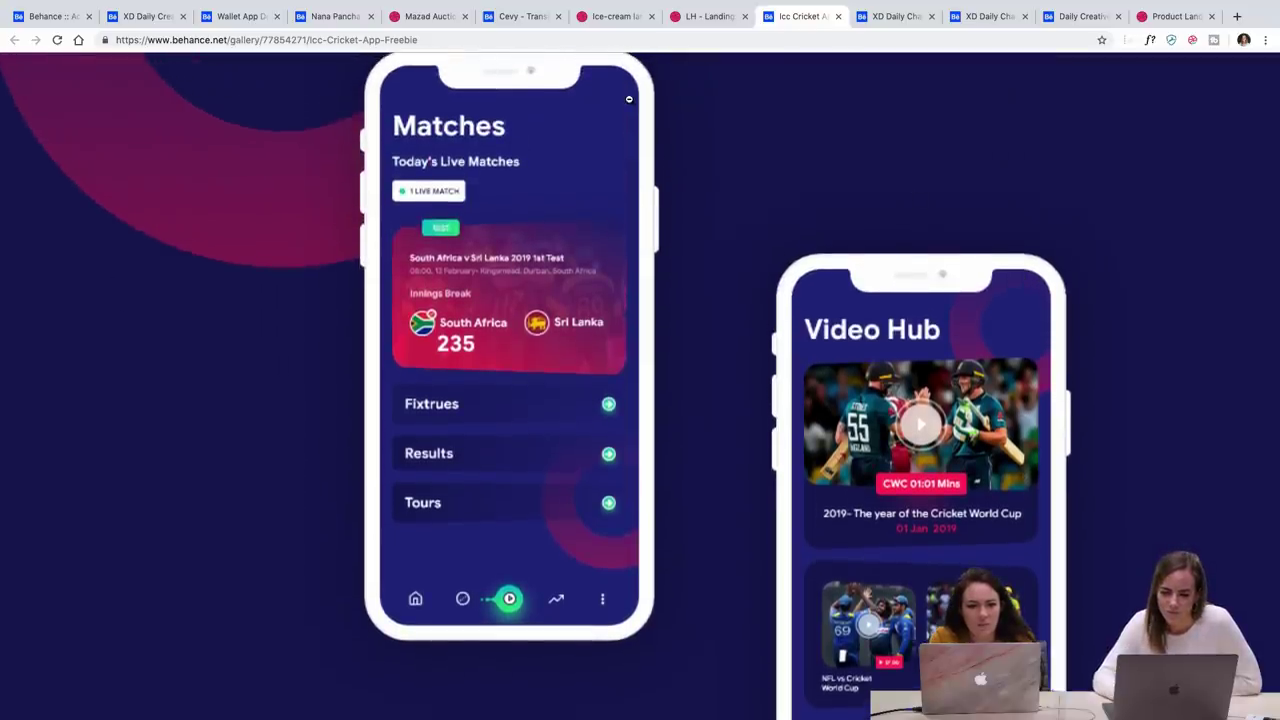
Examine the dark South Africa Rankings screen with its squad list and the light Matches screen beside it
{"action": "scroll", "coordinate": [713, 274], "scroll_direction": "down", "scroll_amount": 10}
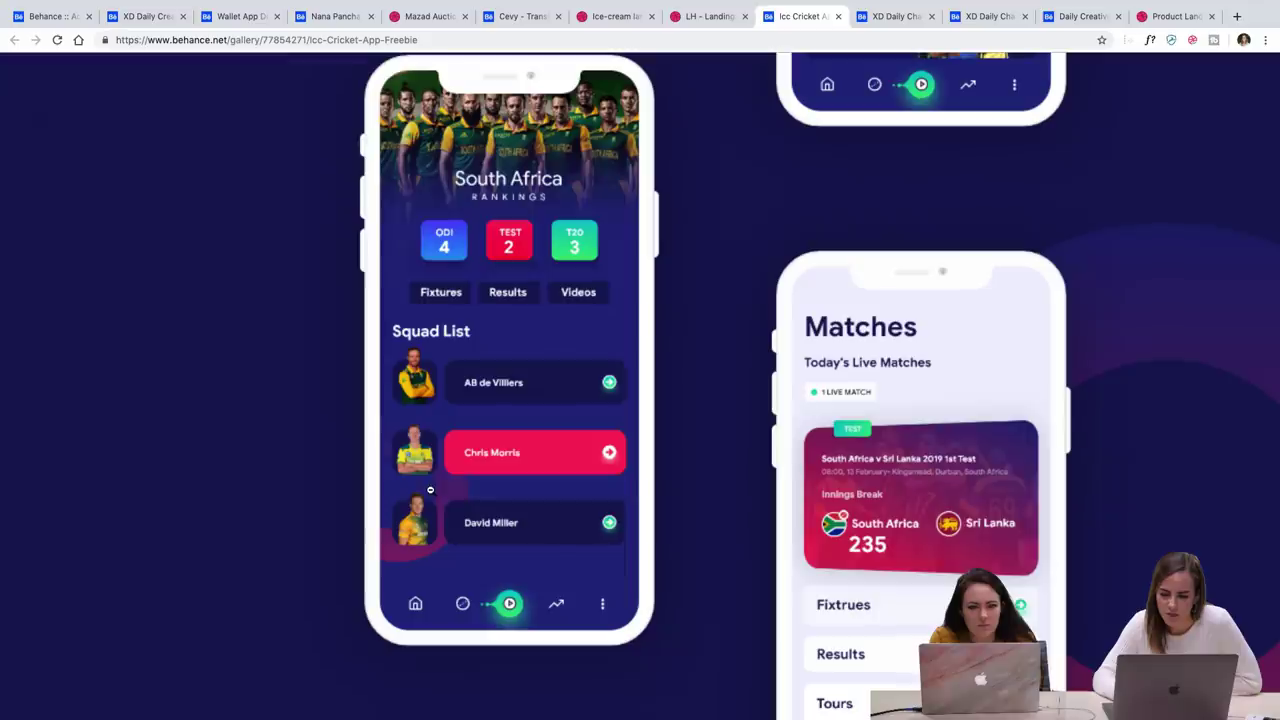
{"action": "scroll", "coordinate": [686, 656], "scroll_direction": "down", "scroll_amount": 1}
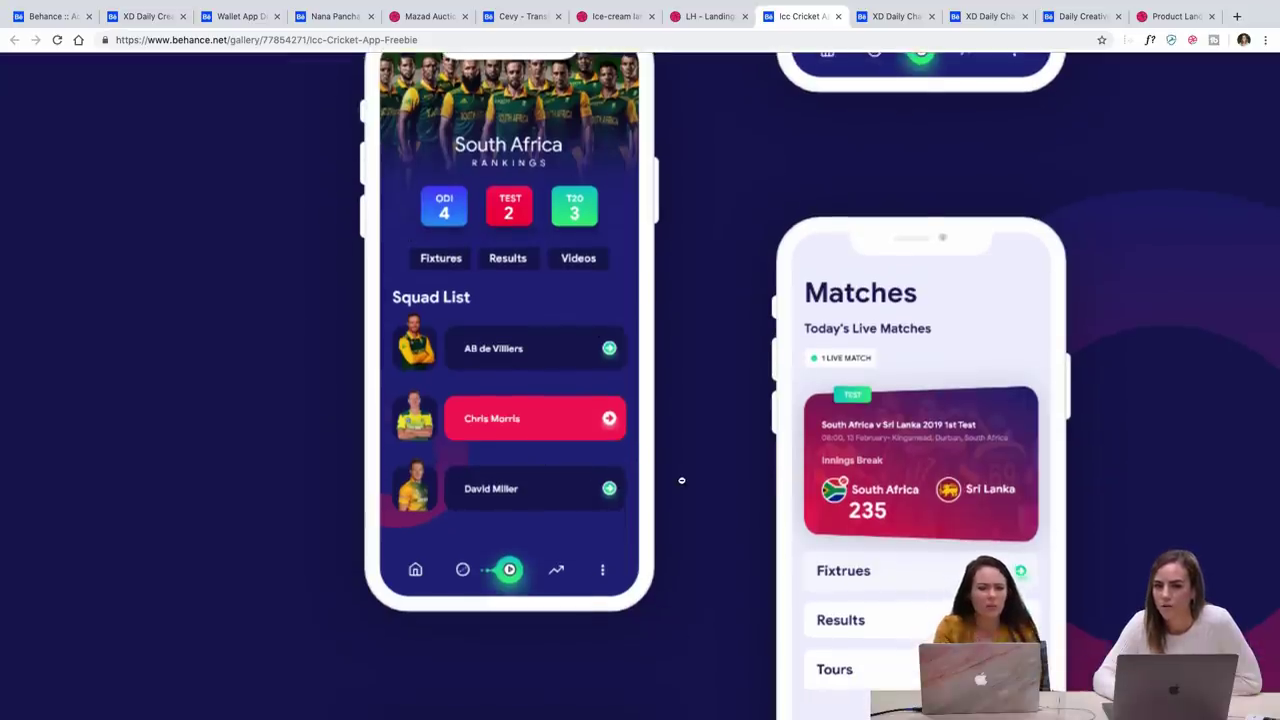
{"action": "scroll", "coordinate": [686, 481], "scroll_direction": "up", "scroll_amount": 1}
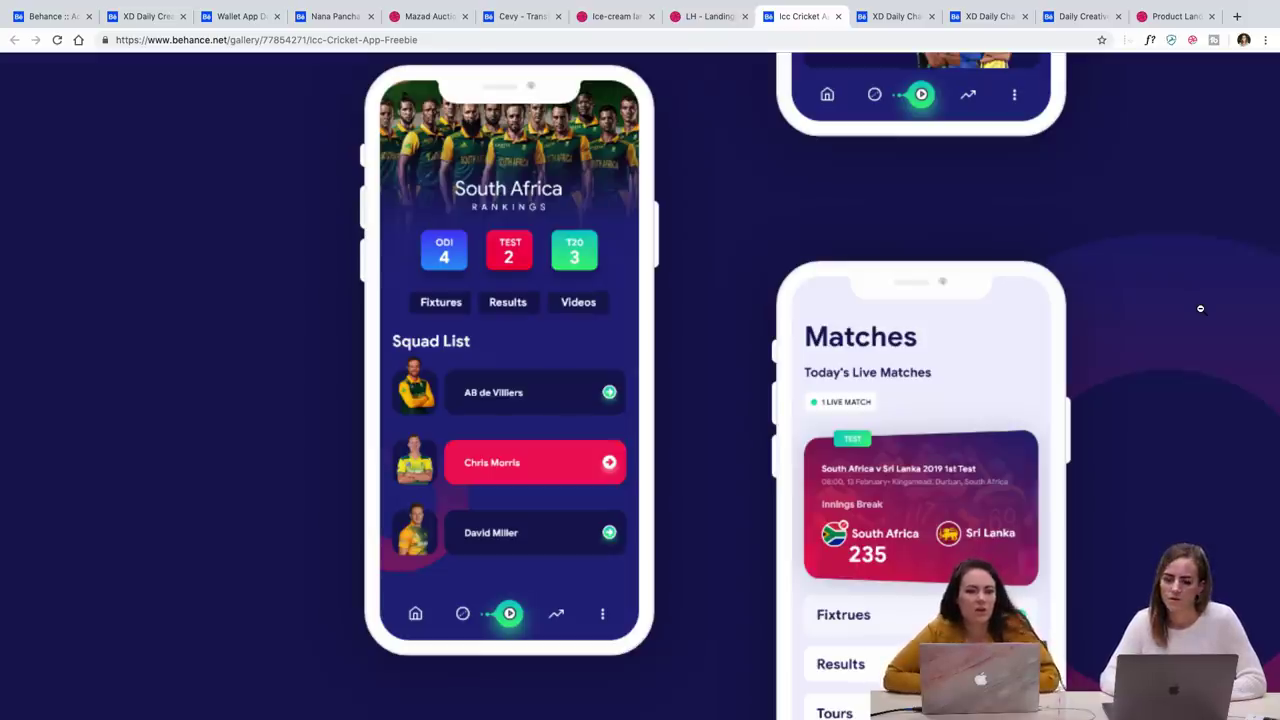
{"action": "scroll", "coordinate": [1200, 308], "scroll_direction": "down", "scroll_amount": 3}
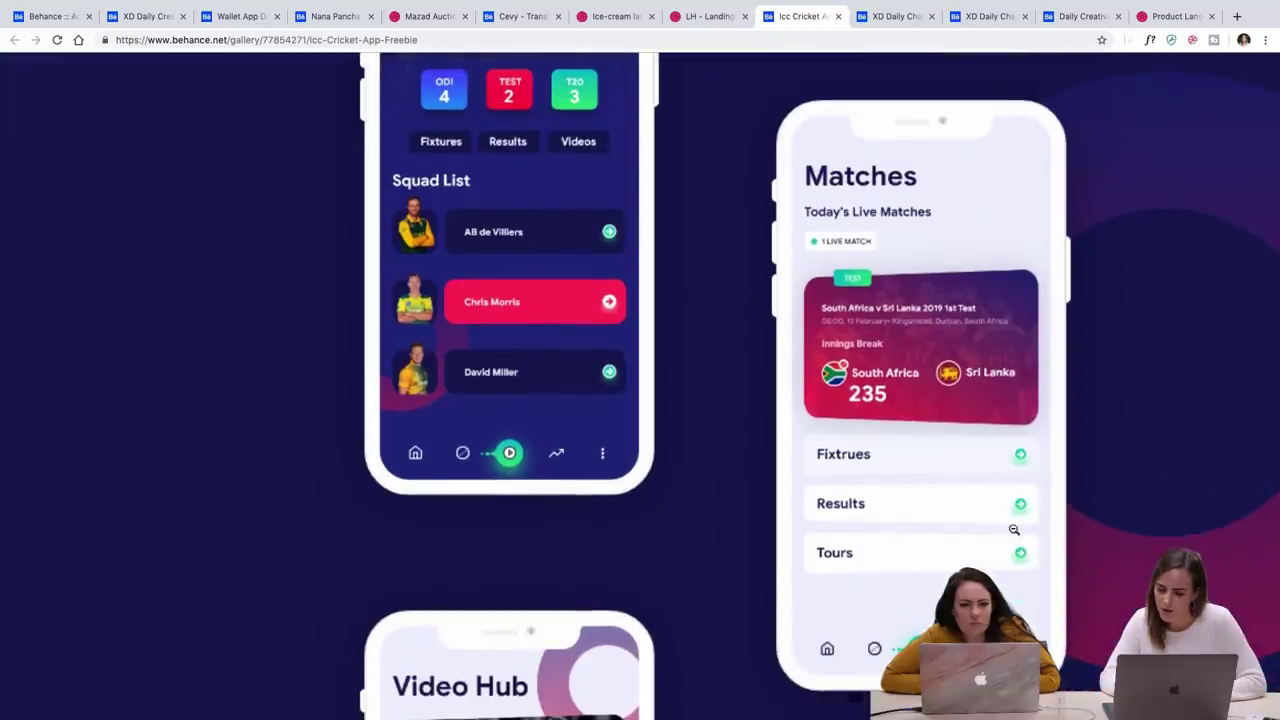
{"action": "scroll", "coordinate": [1100, 520], "scroll_direction": "down", "scroll_amount": 2}
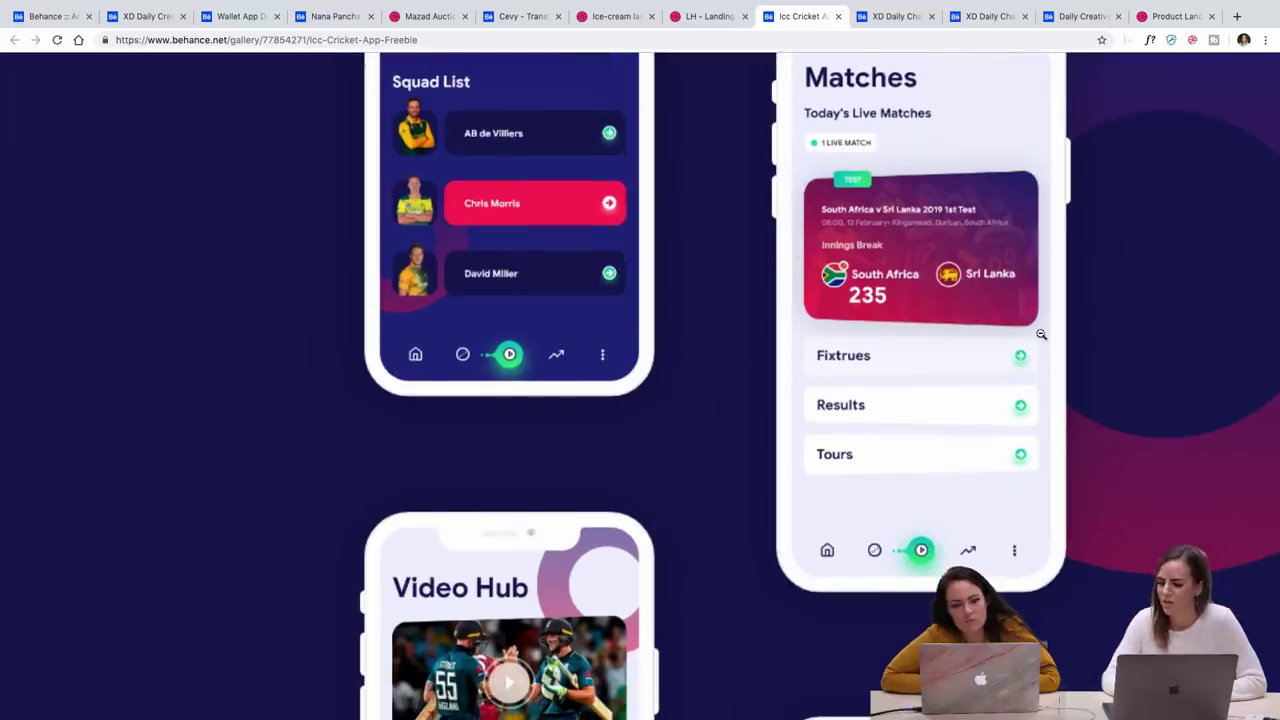
{"action": "scroll", "coordinate": [1040, 333], "scroll_direction": "down", "scroll_amount": 5}
Return to the dark Video Hub screen and review its video cards and Most Watched section
{"action": "scroll", "coordinate": [1040, 333], "scroll_direction": "up", "scroll_amount": 3}
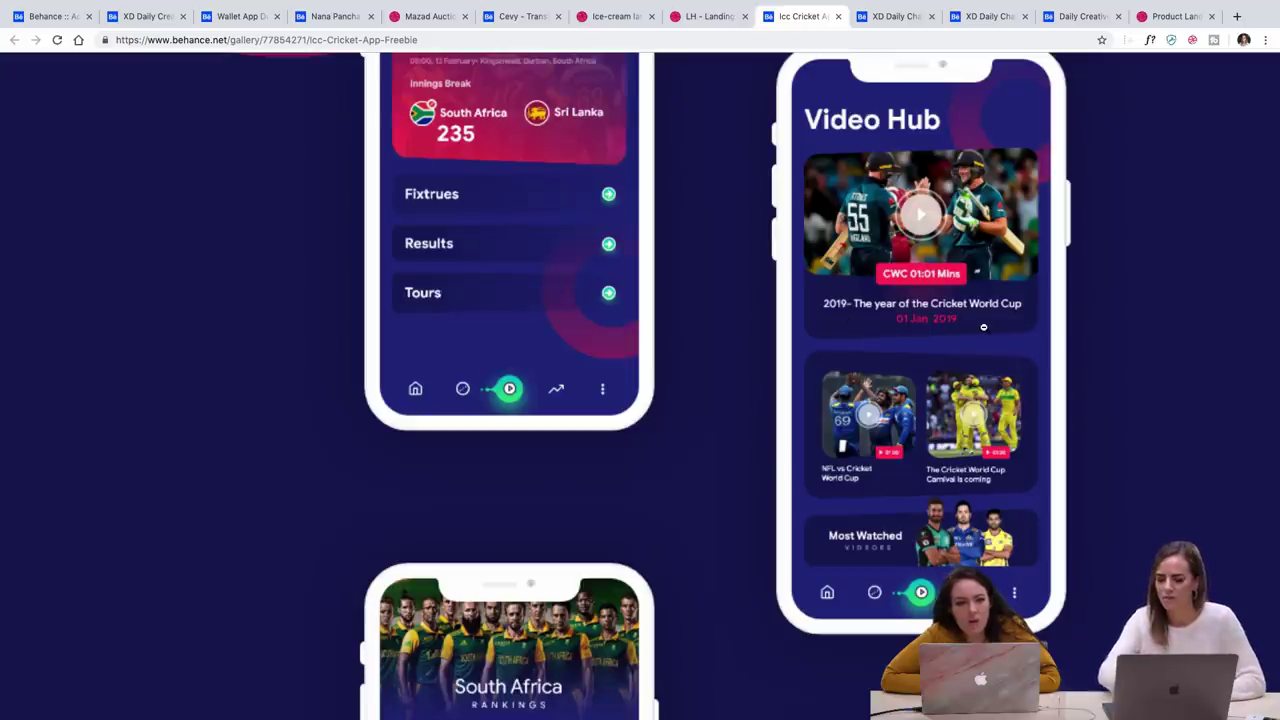
{"action": "scroll", "coordinate": [944, 556], "scroll_direction": "down", "scroll_amount": 1}
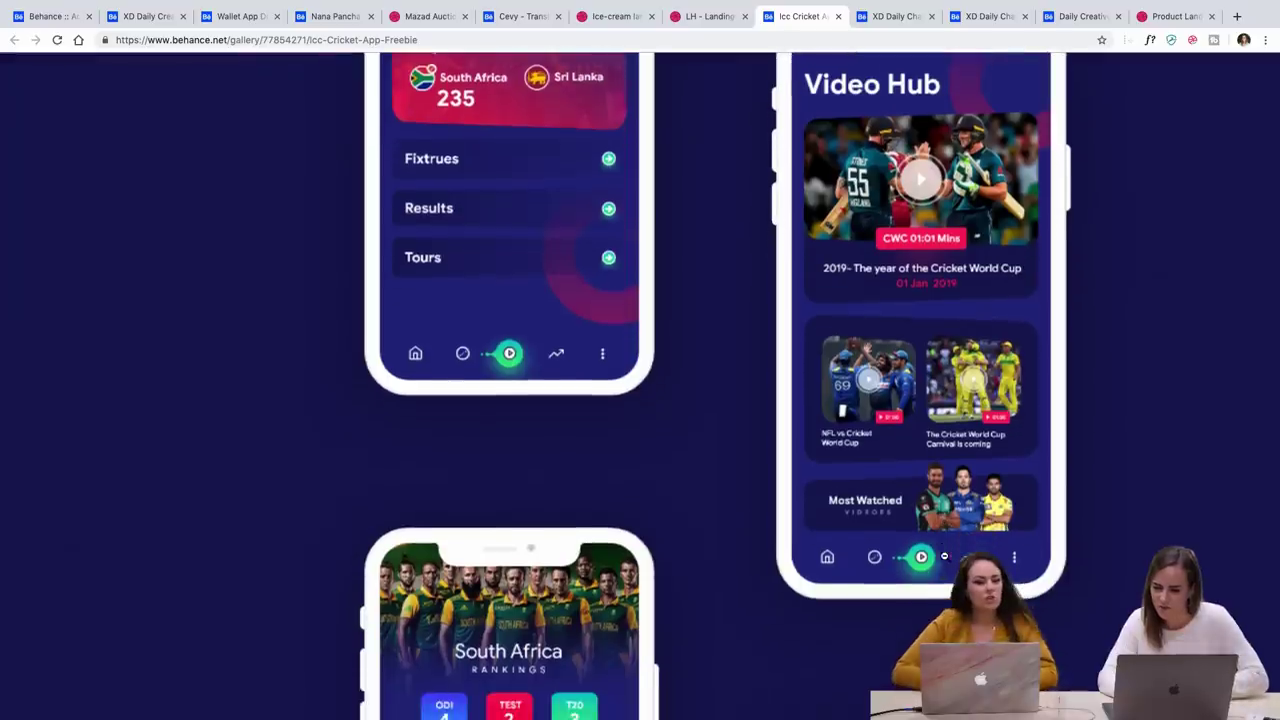
{"action": "scroll", "coordinate": [1058, 553], "scroll_direction": "up", "scroll_amount": 4}
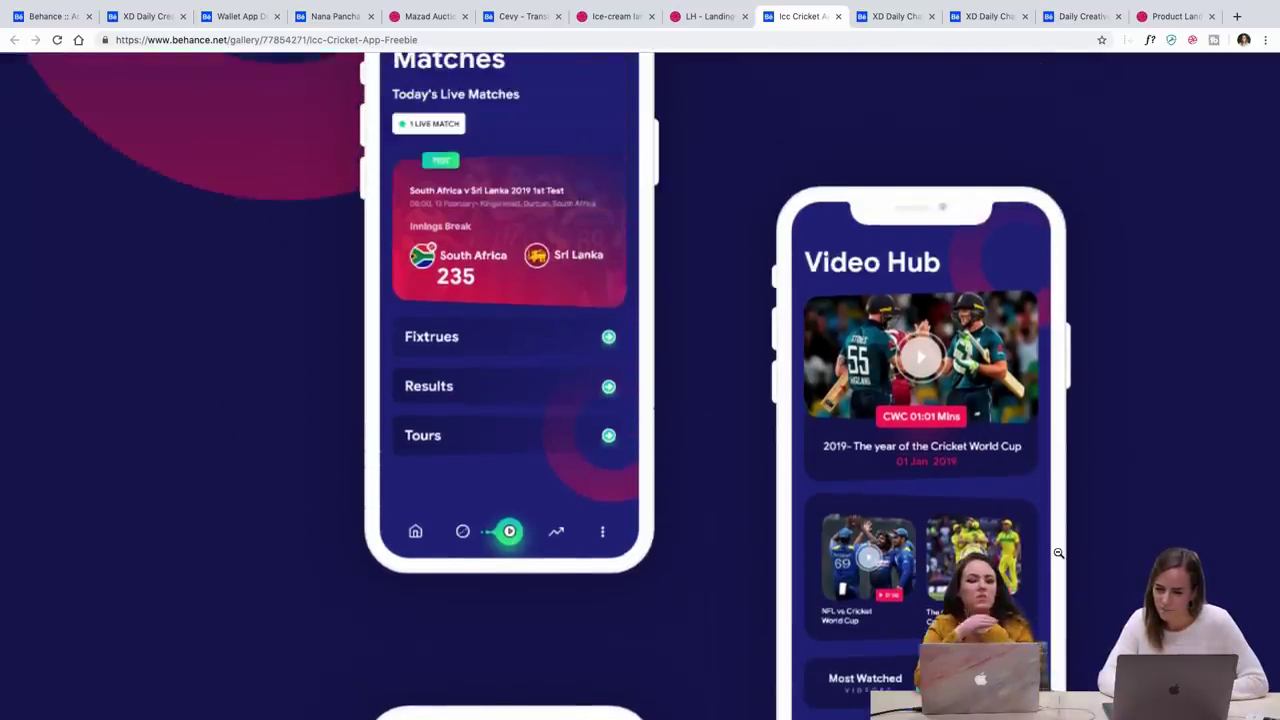
Review the light versions of the Matches, Video Hub and South Africa Rankings screens
{"action": "scroll", "coordinate": [1058, 553], "scroll_direction": "down", "scroll_amount": 20}
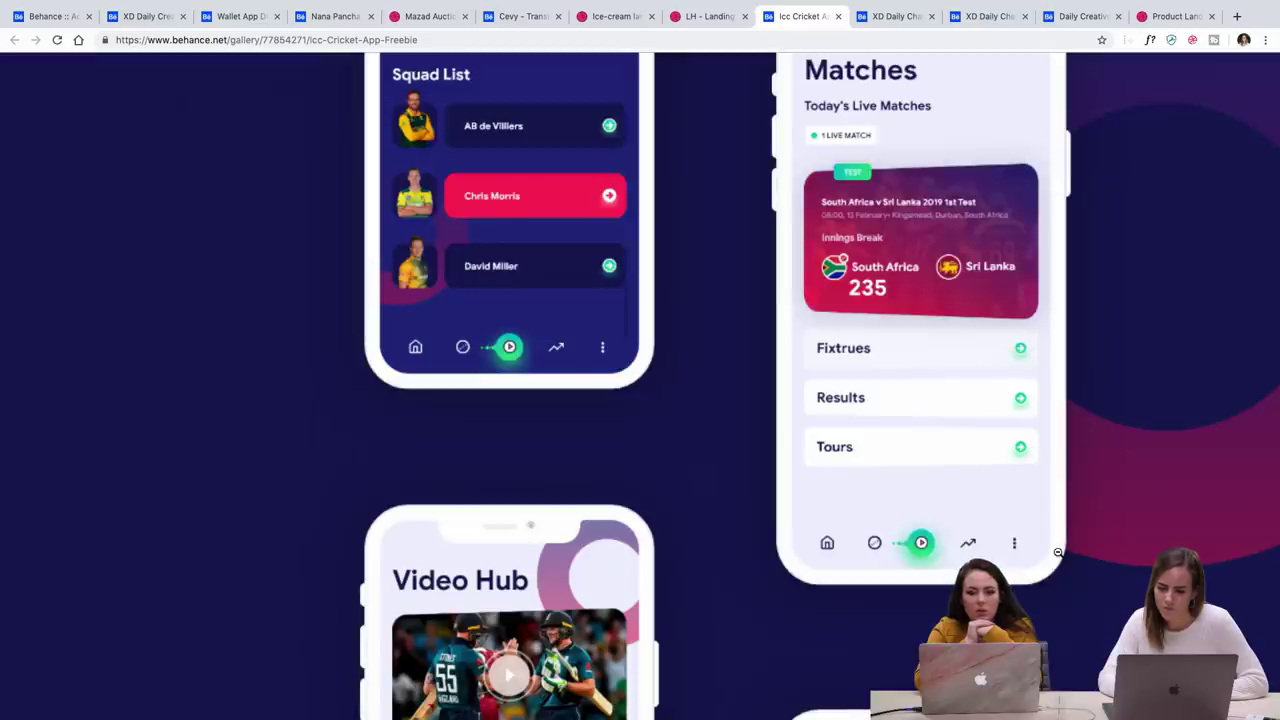
{"action": "scroll", "coordinate": [1058, 553], "scroll_direction": "down", "scroll_amount": 5}
{"action": "scroll", "coordinate": [1058, 553], "scroll_direction": "down", "scroll_amount": 5}
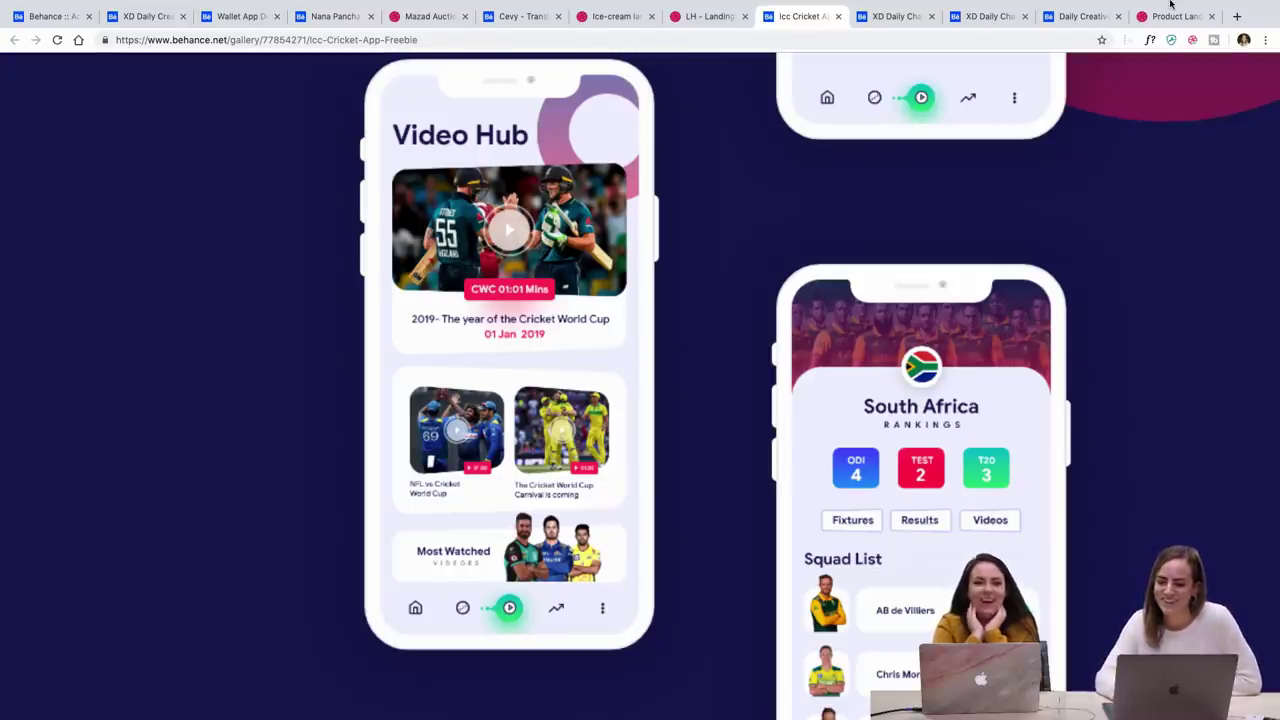
{"action": "mouse_move", "coordinate": [1112, 6]}
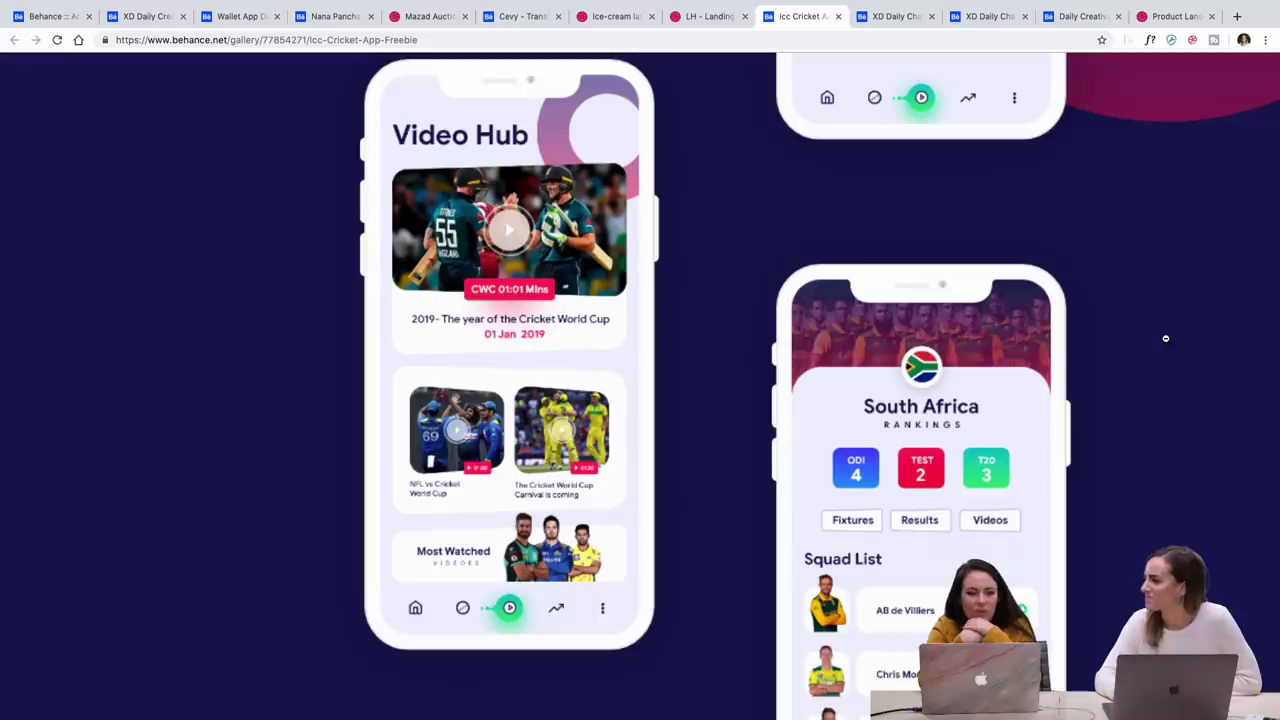
{"action": "scroll", "coordinate": [1165, 338], "scroll_direction": "down", "scroll_amount": 2}
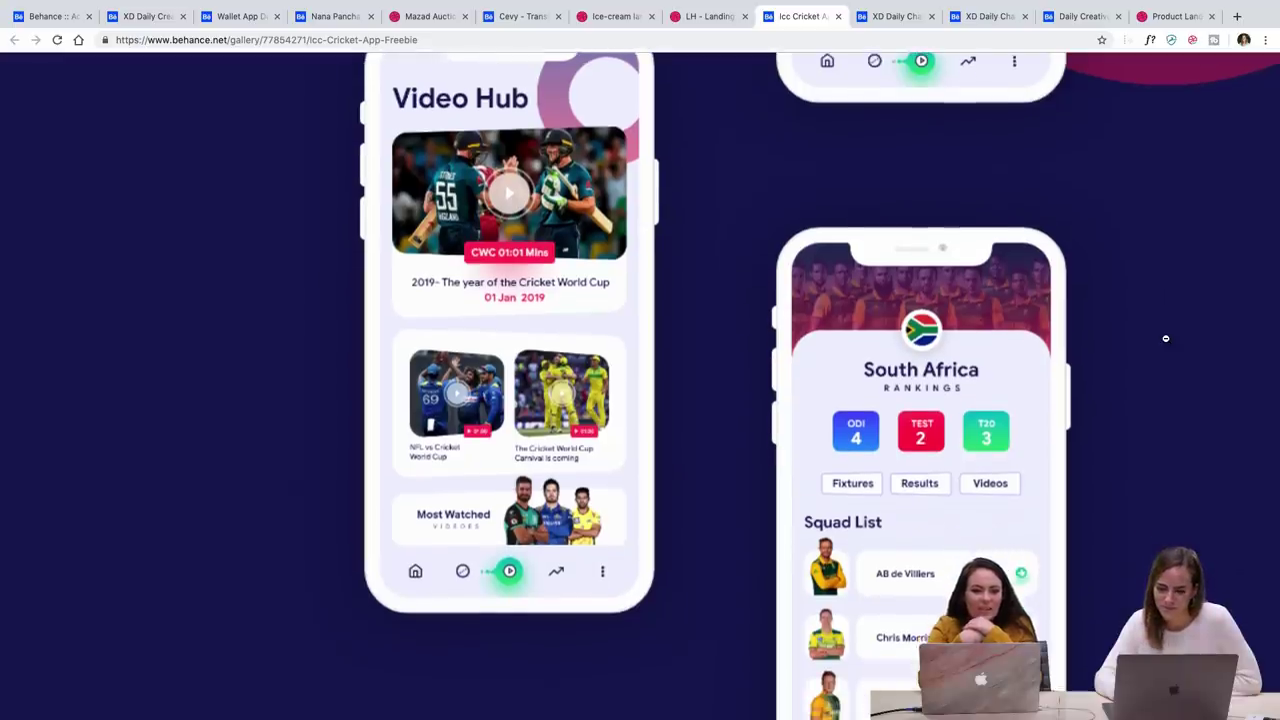
{"action": "scroll", "coordinate": [1165, 338], "scroll_direction": "down", "scroll_amount": 5}
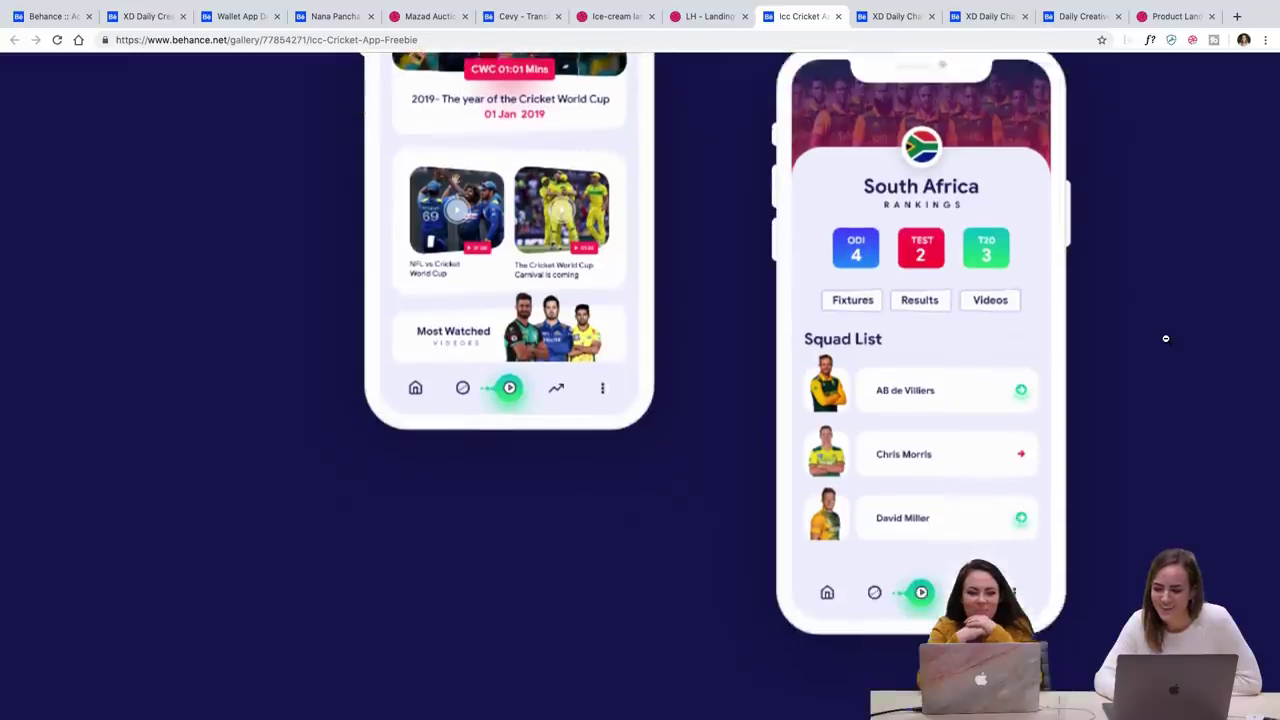
{"action": "mouse_move", "coordinate": [997, 5]}
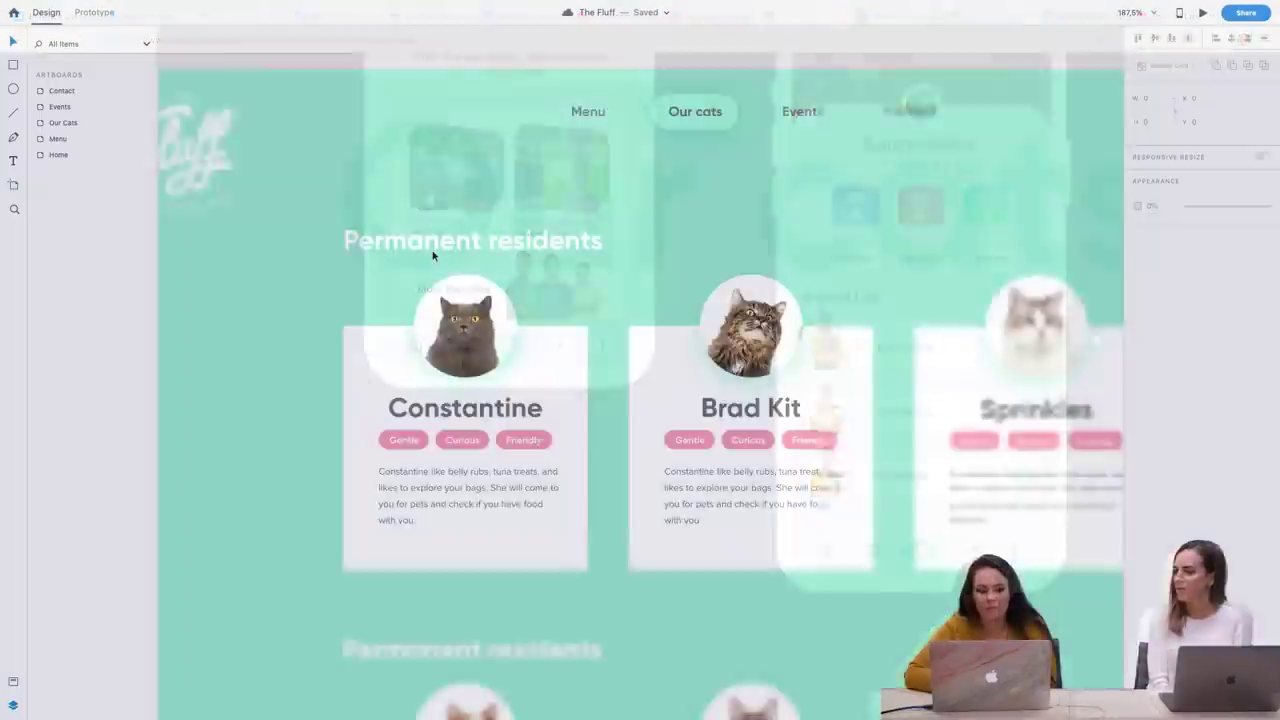
Look over The Fluff artboards in Adobe XD, from Home and Menu to Our Cats, Events and Contact
{"action": "scroll", "coordinate": [432, 256], "scroll_direction": "down", "scroll_amount": 10}
{"action": "scroll", "coordinate": [432, 256], "scroll_direction": "left", "scroll_amount": 15}
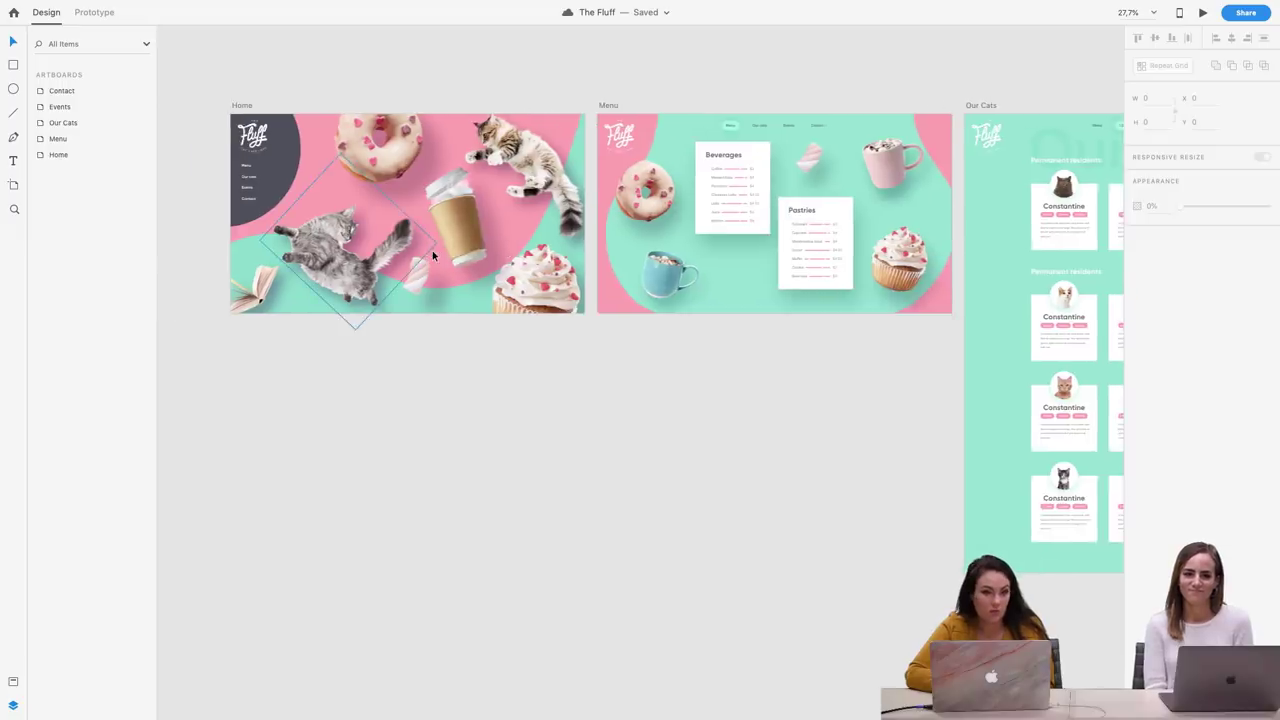
{"action": "scroll", "coordinate": [432, 256], "scroll_direction": "right", "scroll_amount": 10}
{"action": "scroll", "coordinate": [432, 256], "scroll_direction": "right", "scroll_amount": 15}
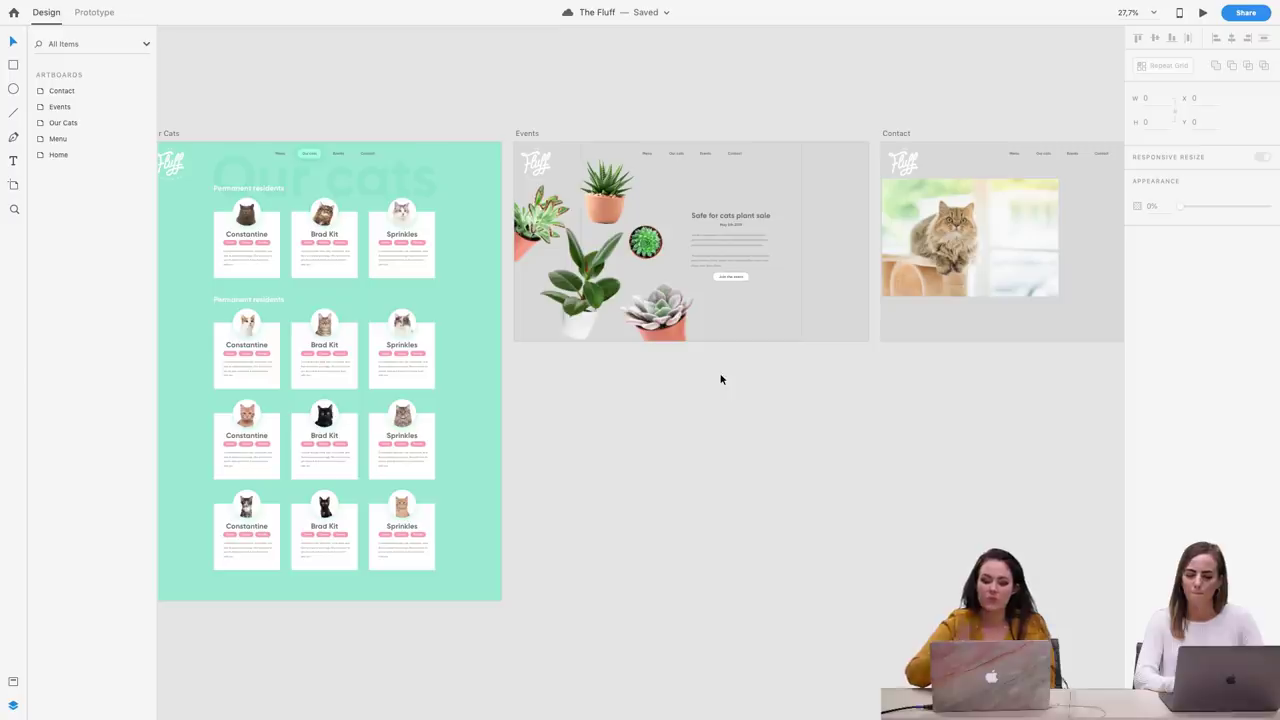
{"action": "scroll", "coordinate": [716, 366], "scroll_direction": "right", "scroll_amount": 5}
{"action": "scroll", "coordinate": [716, 366], "scroll_direction": "up", "scroll_amount": 2}
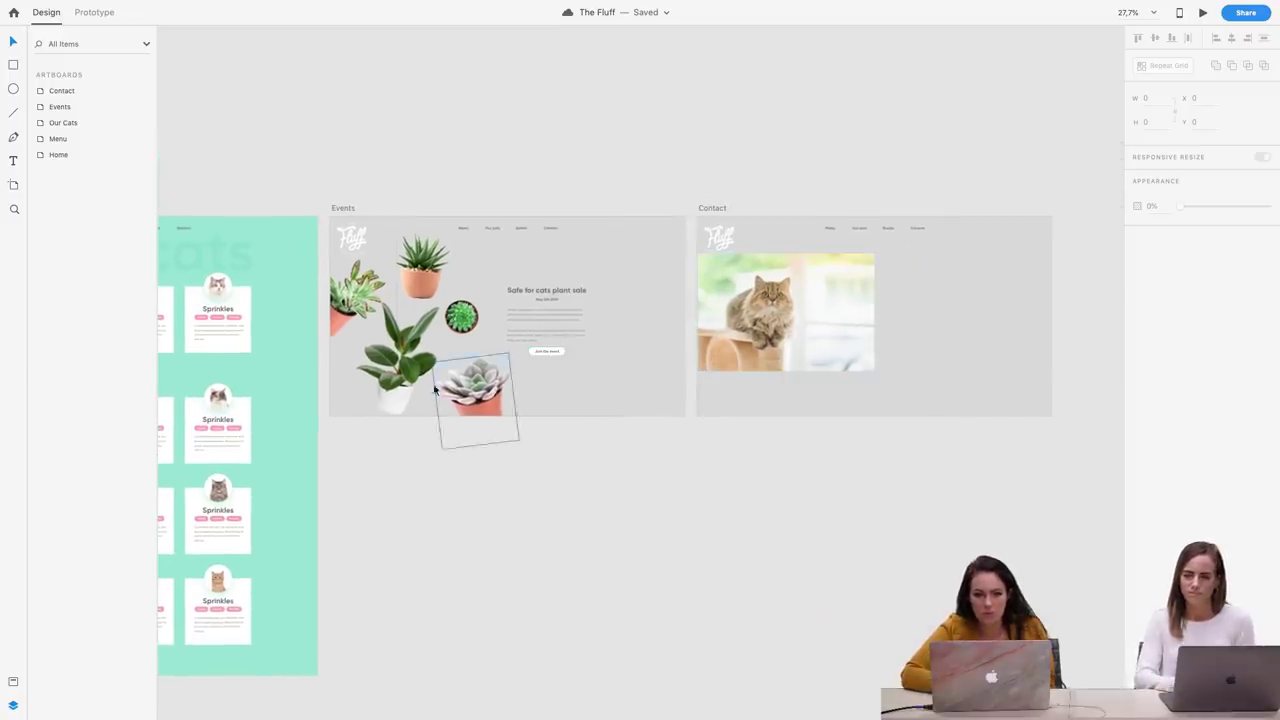
{"action": "scroll", "coordinate": [700, 442], "scroll_direction": "down", "scroll_amount": 3}
{"action": "scroll", "coordinate": [700, 442], "scroll_direction": "left", "scroll_amount": 6}
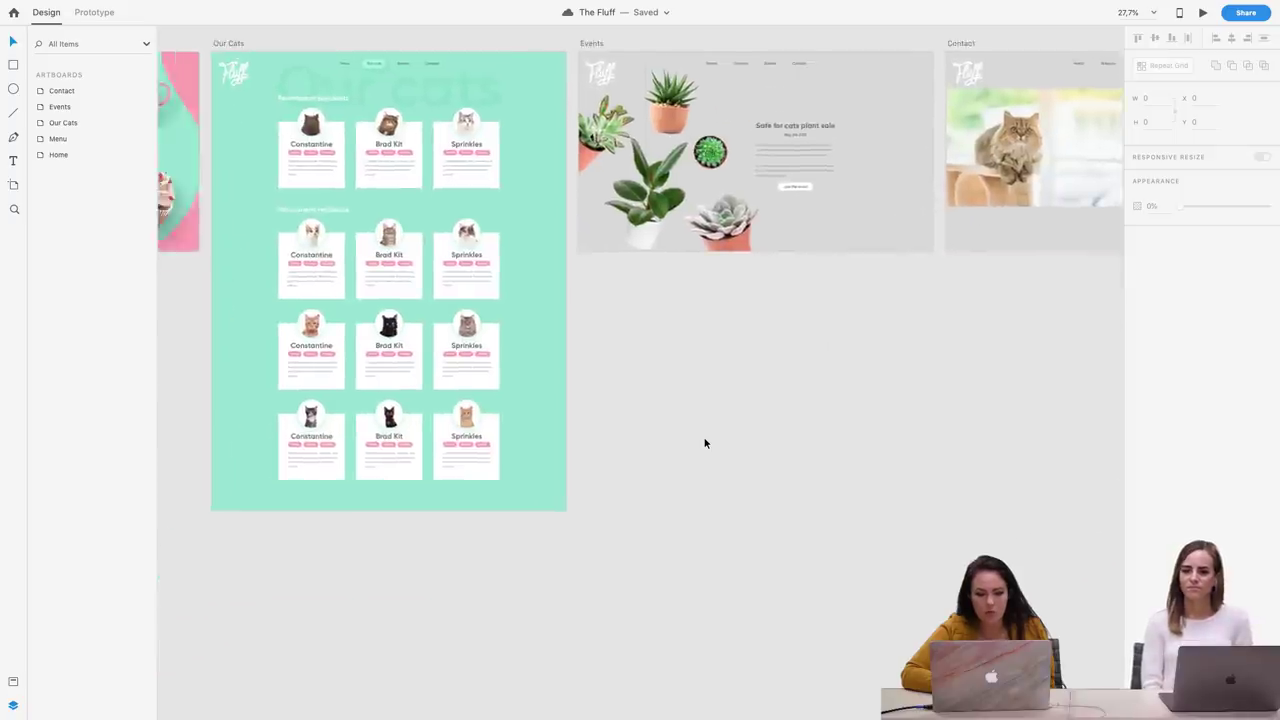
{"action": "scroll", "coordinate": [704, 446], "scroll_direction": "down", "scroll_amount": 3}
{"action": "scroll", "coordinate": [705, 443], "scroll_direction": "left", "scroll_amount": 4}
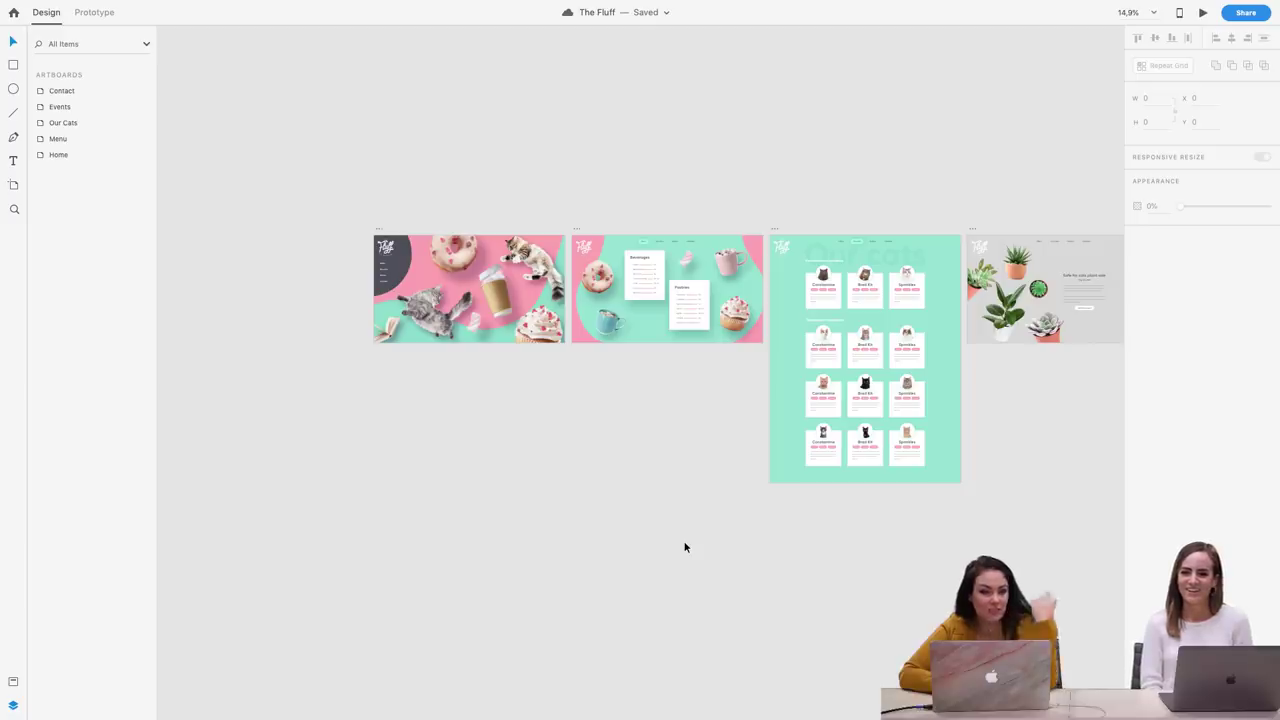
Select the pink background shape on the Menu artboard
{"action": "scroll", "coordinate": [594, 600], "scroll_direction": "right", "scroll_amount": 5}
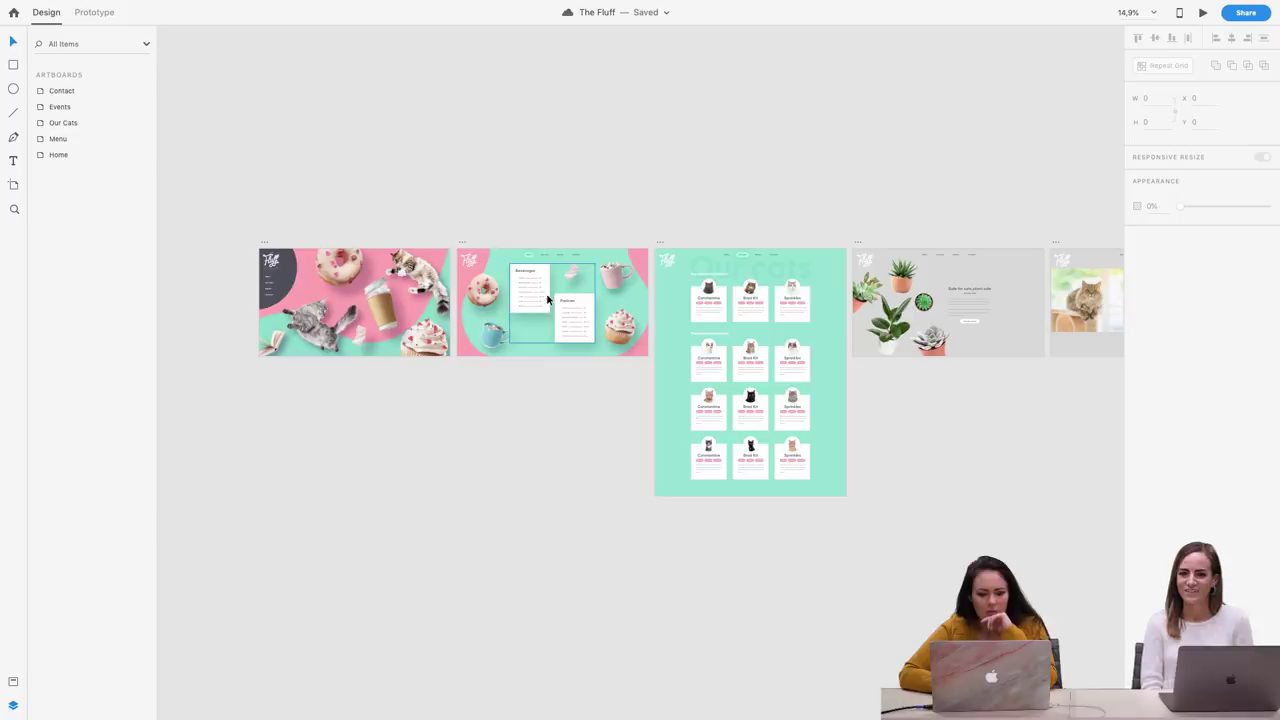
{"action": "scroll", "coordinate": [783, 246], "scroll_direction": "up", "scroll_amount": 5}
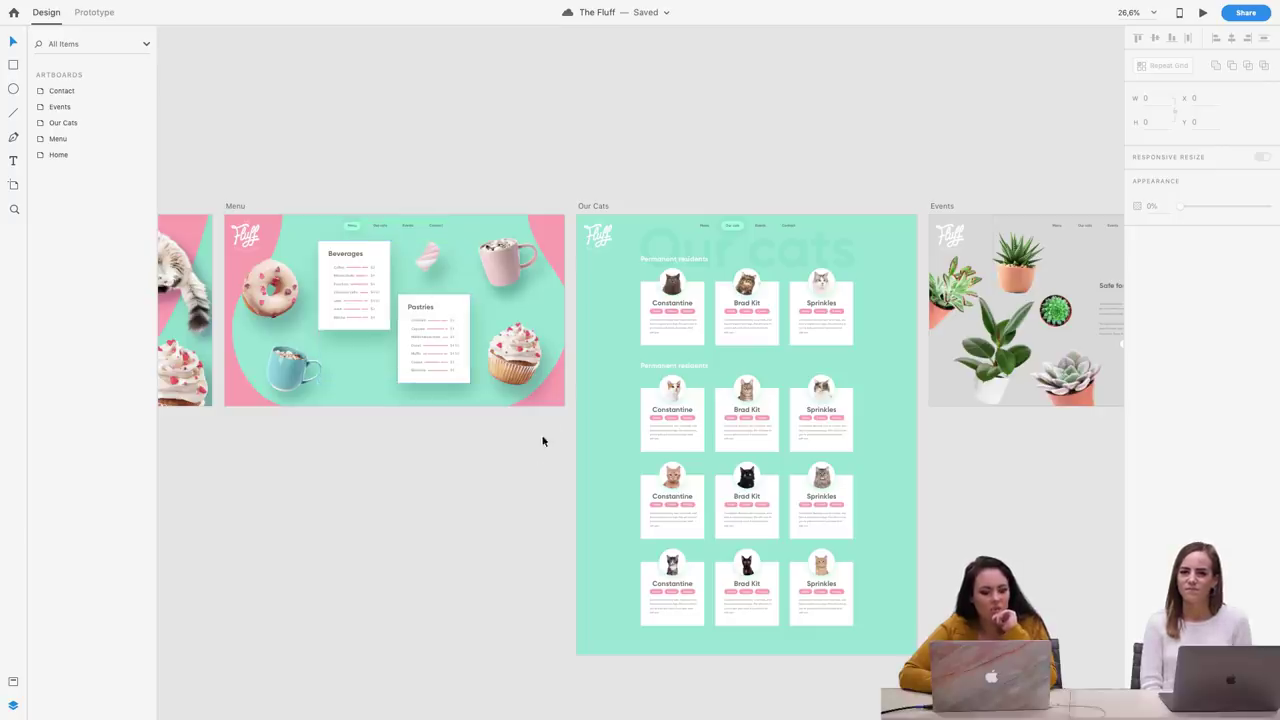
{"action": "left_click", "coordinate": [558, 390]}
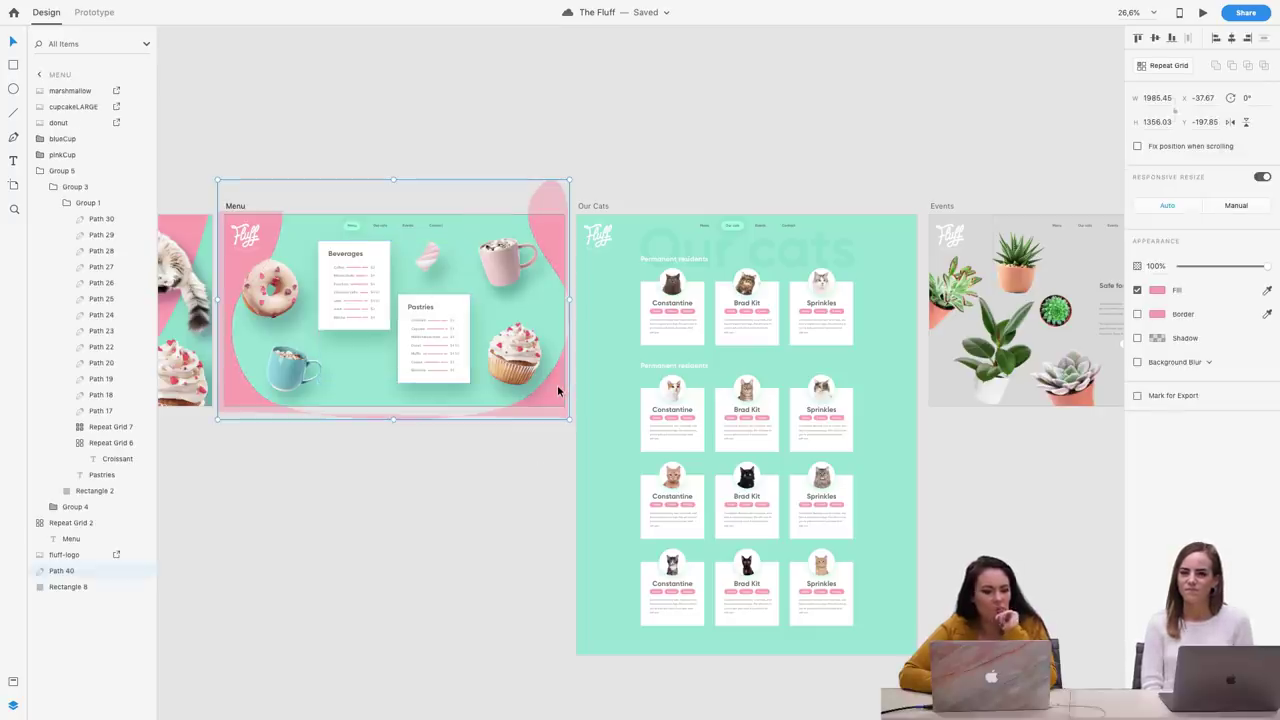